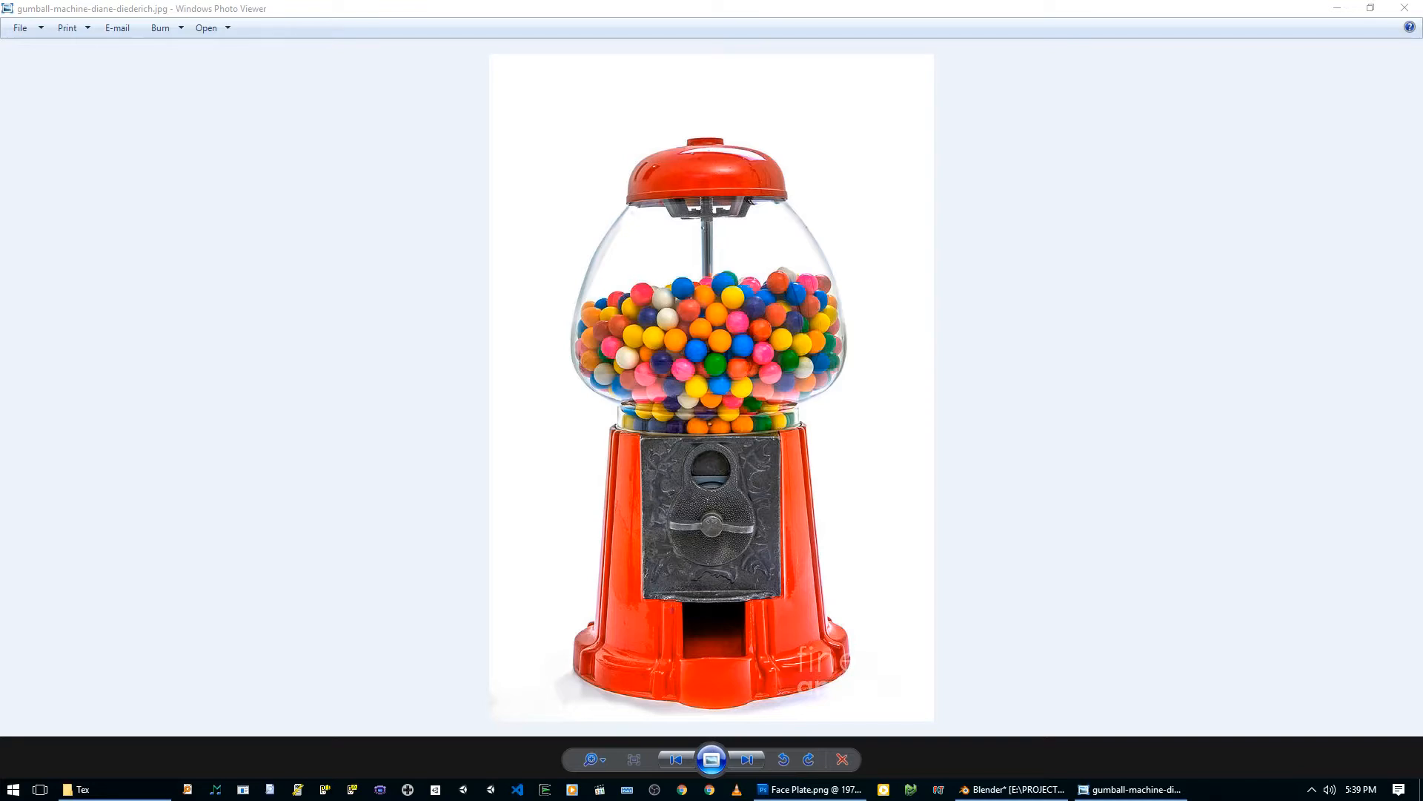
Step: Switch to Blender and examine the gumball machine model from several angles, close up and as a whole
{"action": "left_click", "coordinate": [1012, 789]}
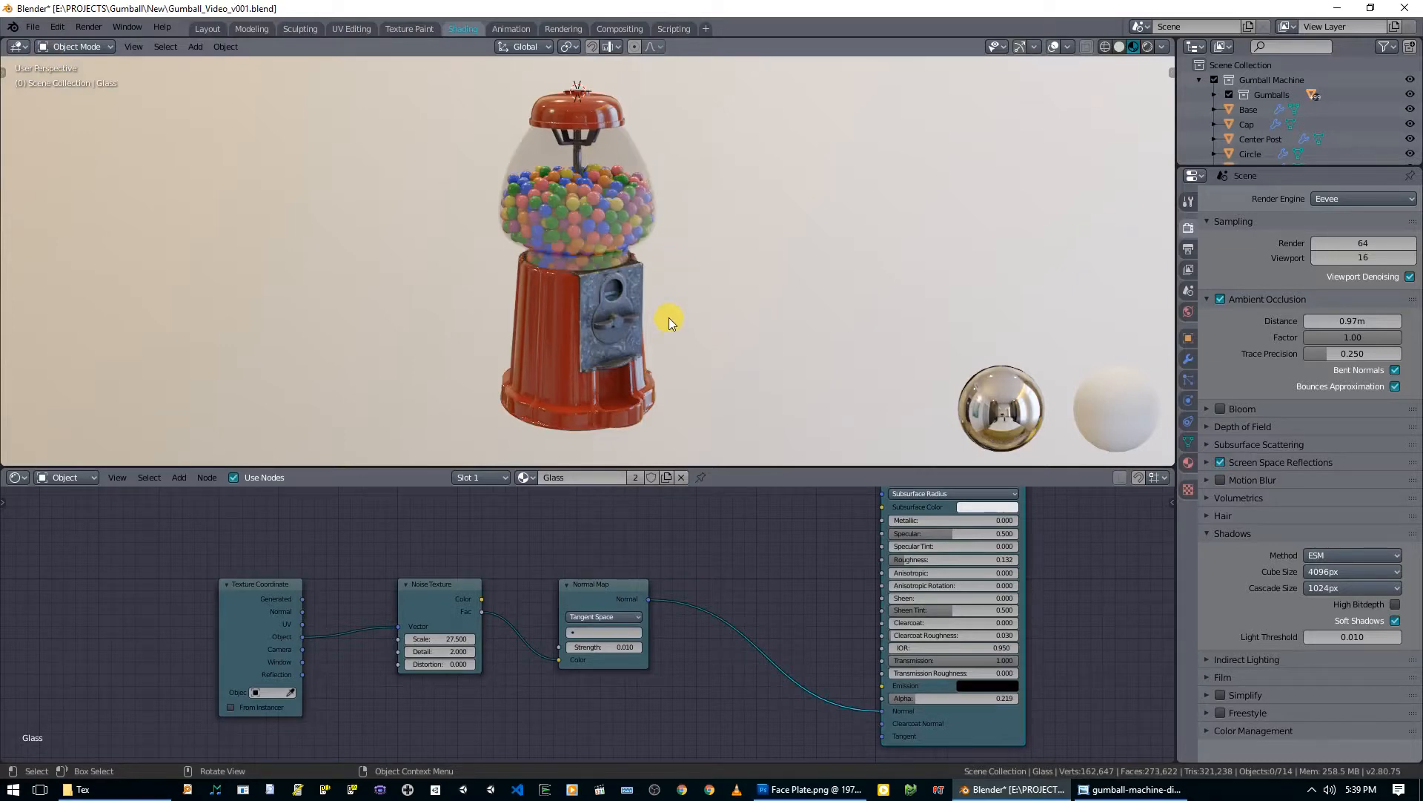
{"action": "scroll", "coordinate": [624, 235], "scroll_direction": "up", "scroll_amount": 2}
{"action": "mouse_move", "coordinate": [639, 218]}
{"action": "middle_mouse_down"}
{"action": "mouse_move", "coordinate": [589, 195]}
{"action": "mouse_move", "coordinate": [627, 181]}
{"action": "mouse_move", "coordinate": [659, 210]}
{"action": "mouse_move", "coordinate": [625, 207]}
{"action": "middle_mouse_up"}
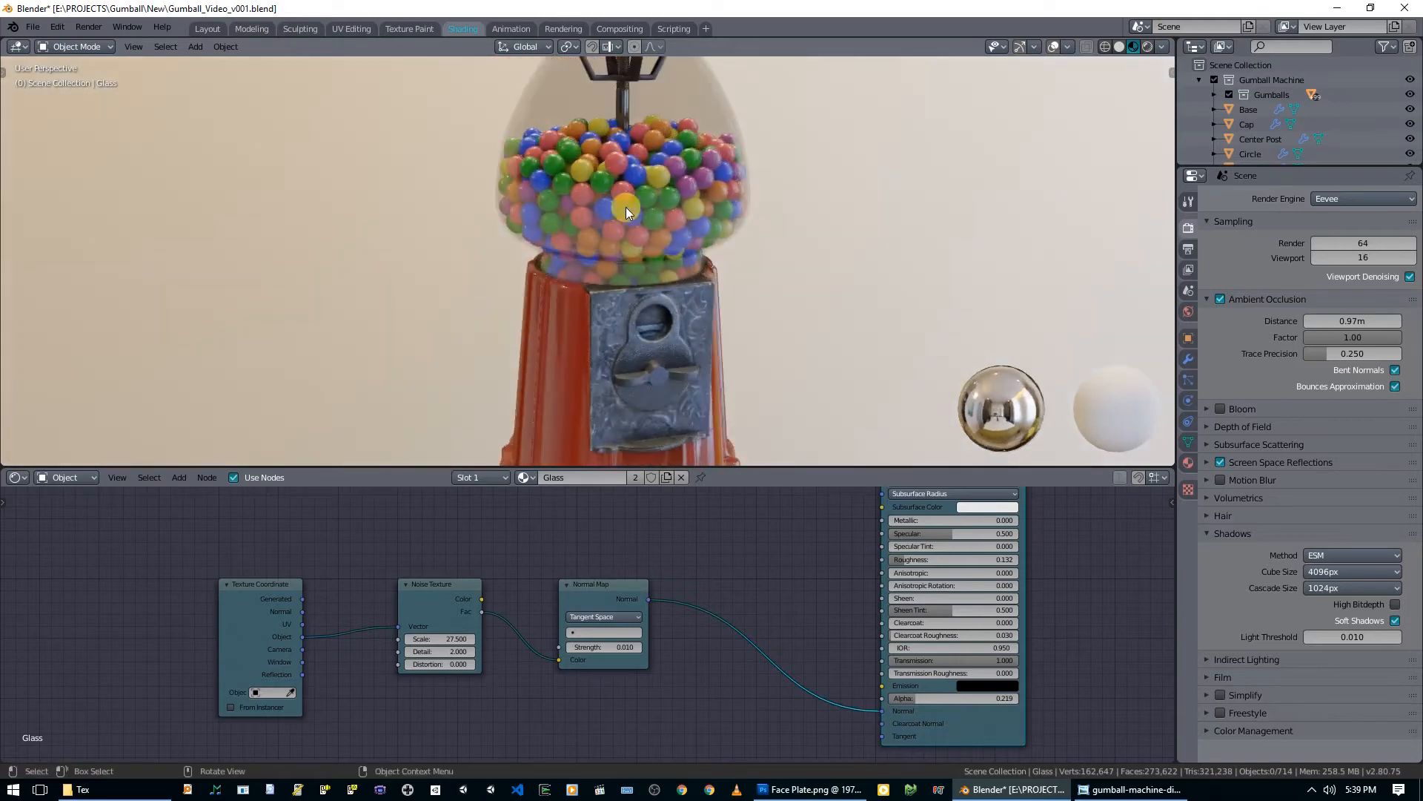
{"action": "scroll", "coordinate": [690, 269], "scroll_direction": "down", "scroll_amount": 3}
{"action": "mouse_move", "coordinate": [715, 311]}
{"action": "middle_mouse_down"}
{"action": "mouse_move", "coordinate": [763, 327]}
{"action": "mouse_move", "coordinate": [731, 305]}
{"action": "middle_mouse_up"}
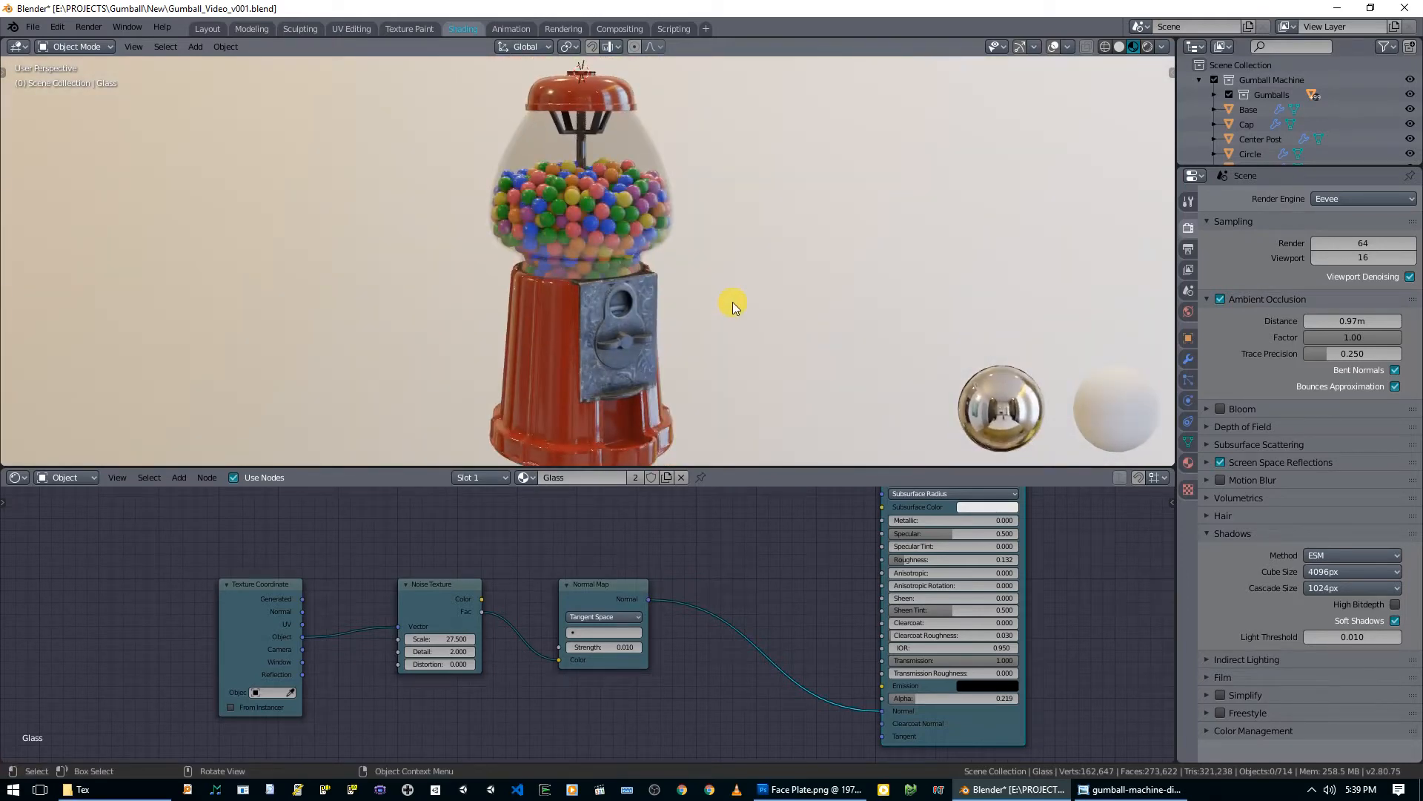
{"action": "middle_click_drag", "start_coordinate": [720, 304], "coordinate": [639, 243]}
{"action": "mouse_move", "coordinate": [585, 282]}
{"action": "middle_mouse_down"}
{"action": "mouse_move", "coordinate": [658, 280]}
{"action": "mouse_move", "coordinate": [566, 272]}
{"action": "middle_mouse_up"}
{"action": "scroll", "coordinate": [708, 359], "scroll_direction": "up", "scroll_amount": 2}
{"action": "middle_click_drag", "start_coordinate": [708, 359], "coordinate": [625, 347]}
{"action": "scroll", "coordinate": [606, 329], "scroll_direction": "up", "scroll_amount": 3}
{"action": "scroll", "coordinate": [653, 348], "scroll_direction": "down", "scroll_amount": 1}
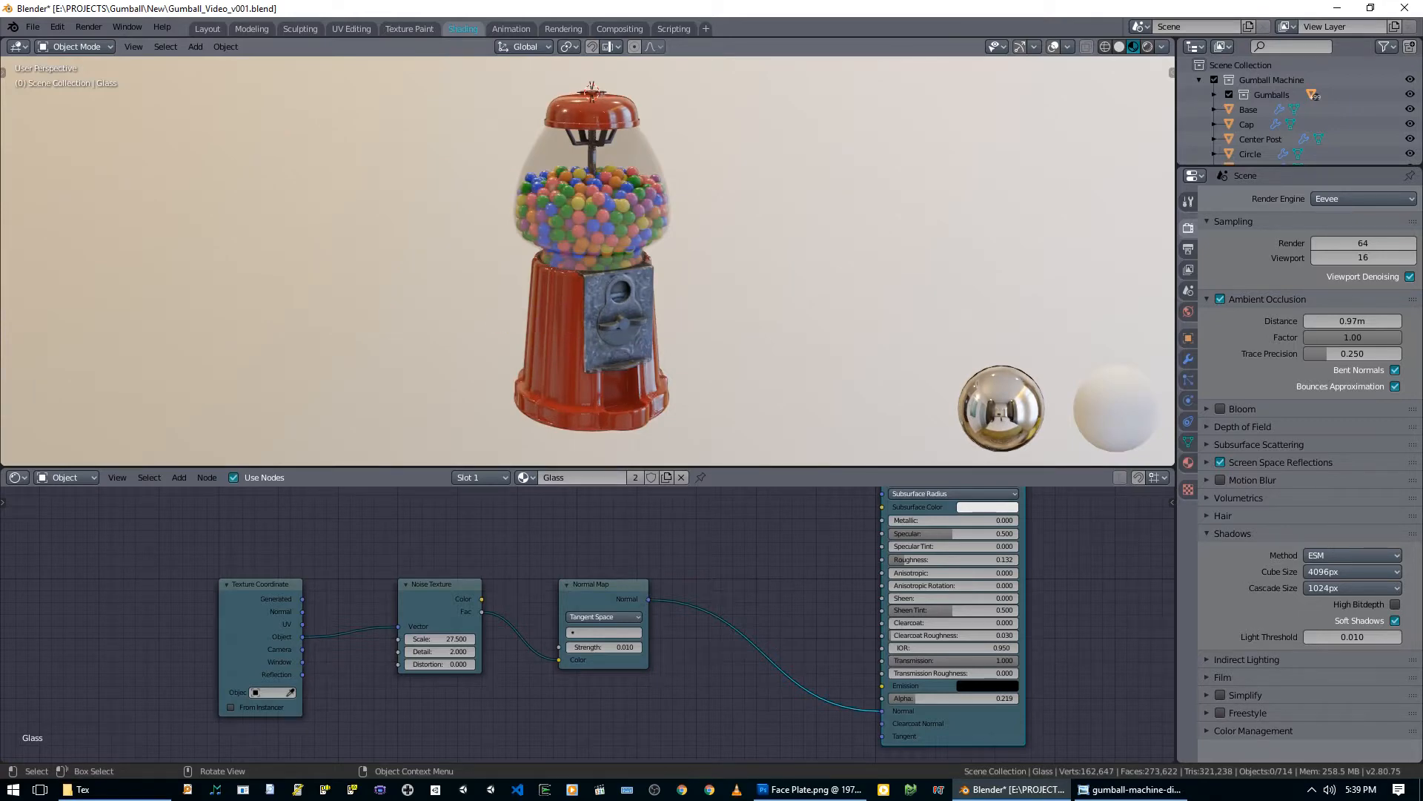
{"action": "left_click_drag", "start_coordinate": [365, 308], "coordinate": [523, 224]}
{"action": "double_click", "coordinate": [524, 224]}
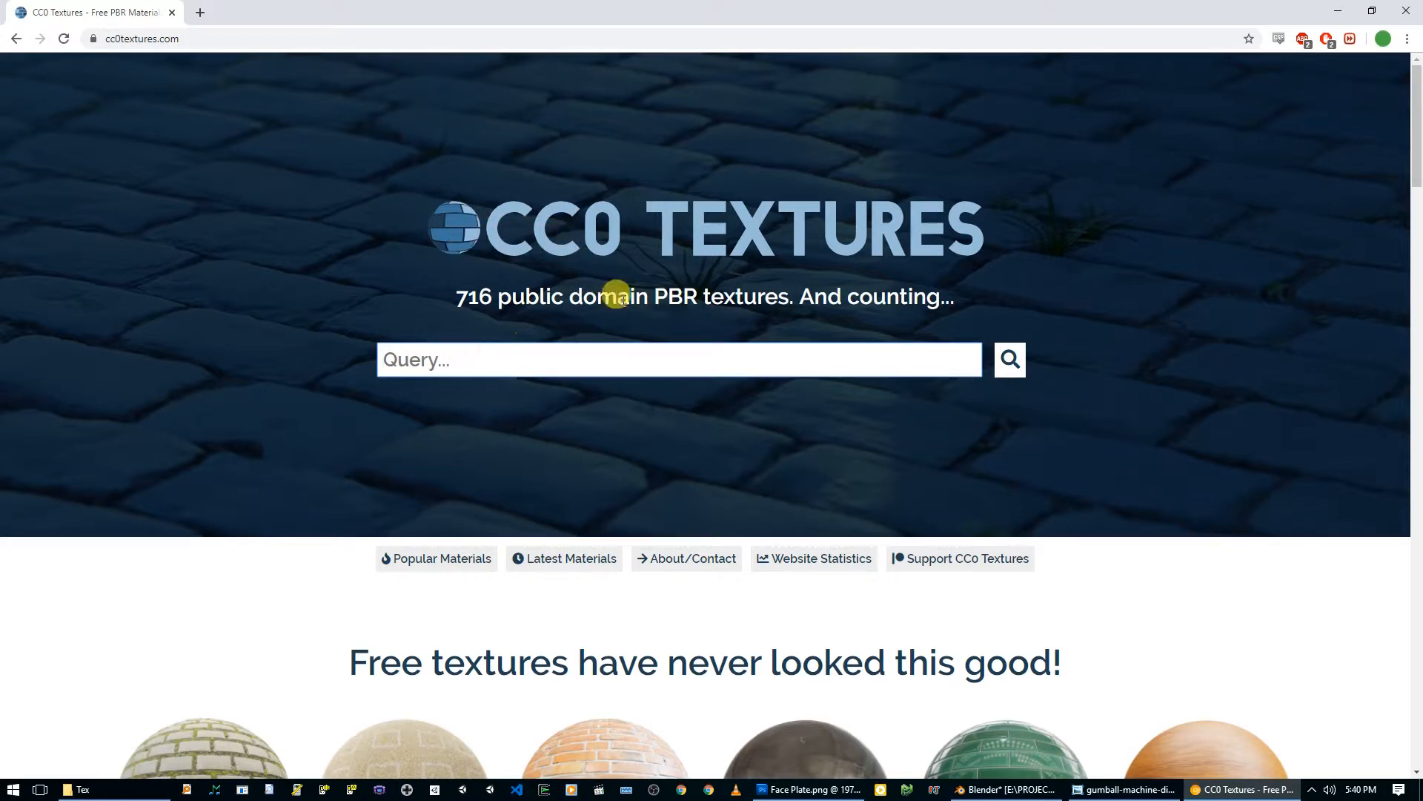
Step: Search the CC0 Textures website for "wood" and open the Planks #19 material page
{"action": "left_click_drag", "start_coordinate": [455, 298], "coordinate": [784, 297]}
{"action": "scroll", "coordinate": [724, 311], "scroll_direction": "down", "scroll_amount": 4}
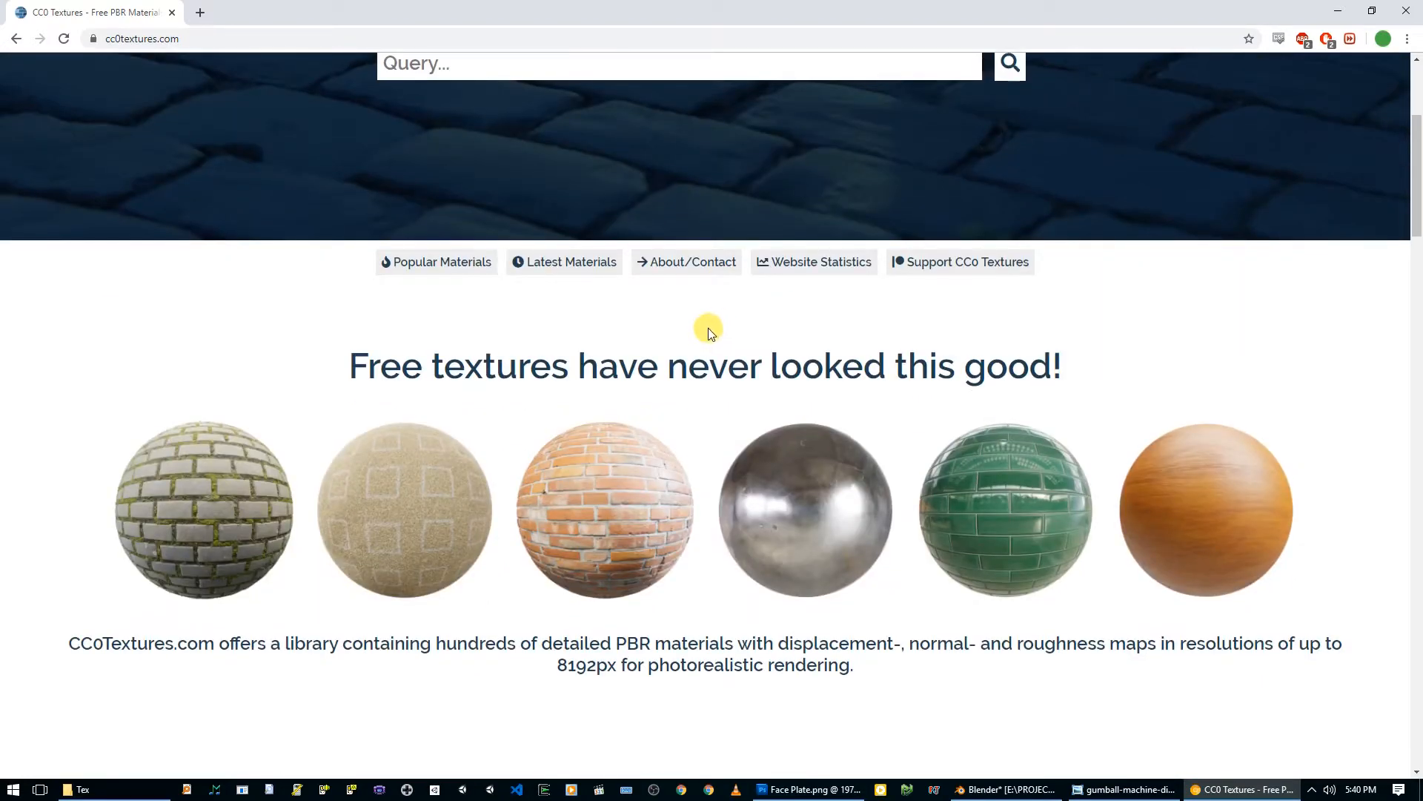
{"action": "scroll", "coordinate": [676, 347], "scroll_direction": "up", "scroll_amount": 1}
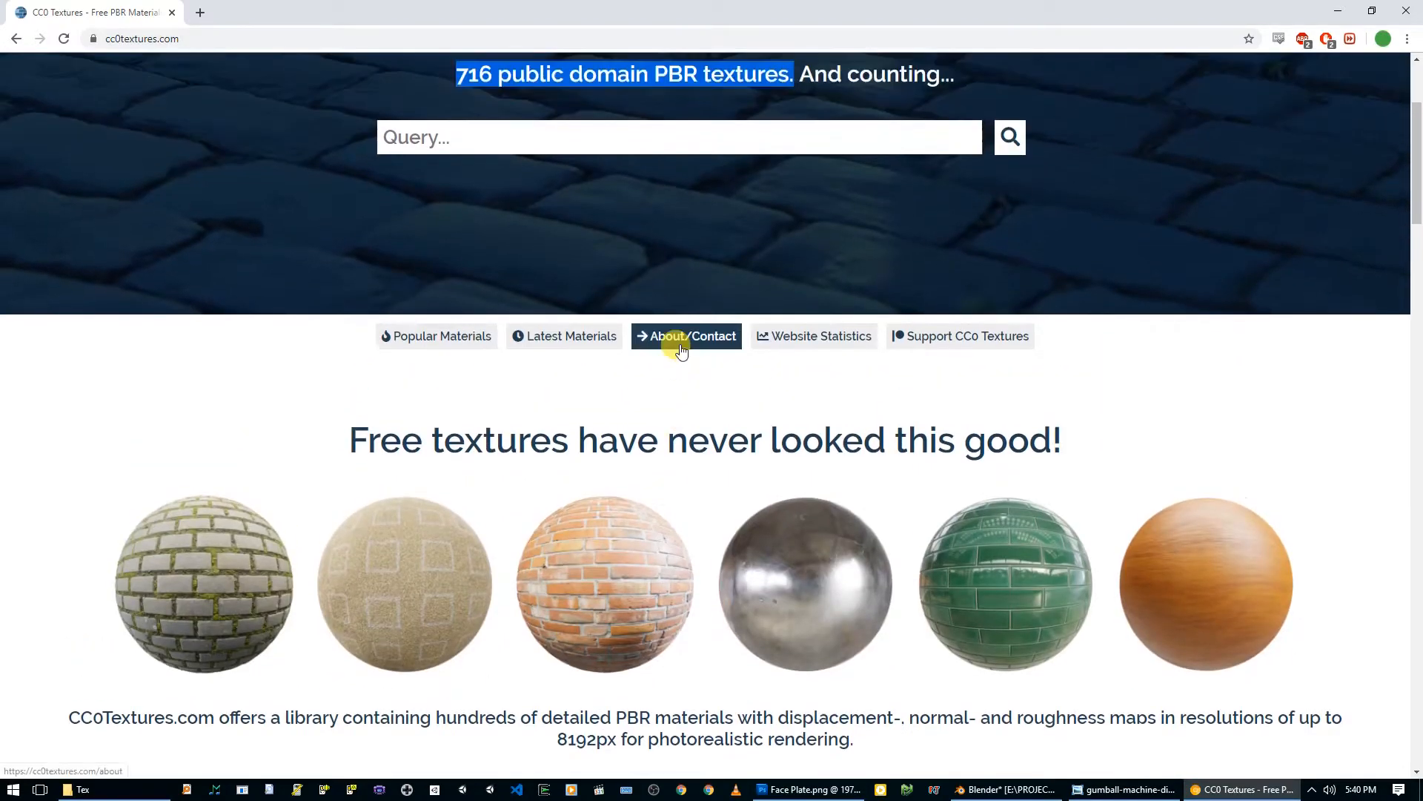
{"action": "scroll", "coordinate": [630, 317], "scroll_direction": "up", "scroll_amount": 3}
{"action": "left_click", "coordinate": [475, 367]}
{"action": "type", "text": "wood"}
{"action": "key", "text": "Return"}
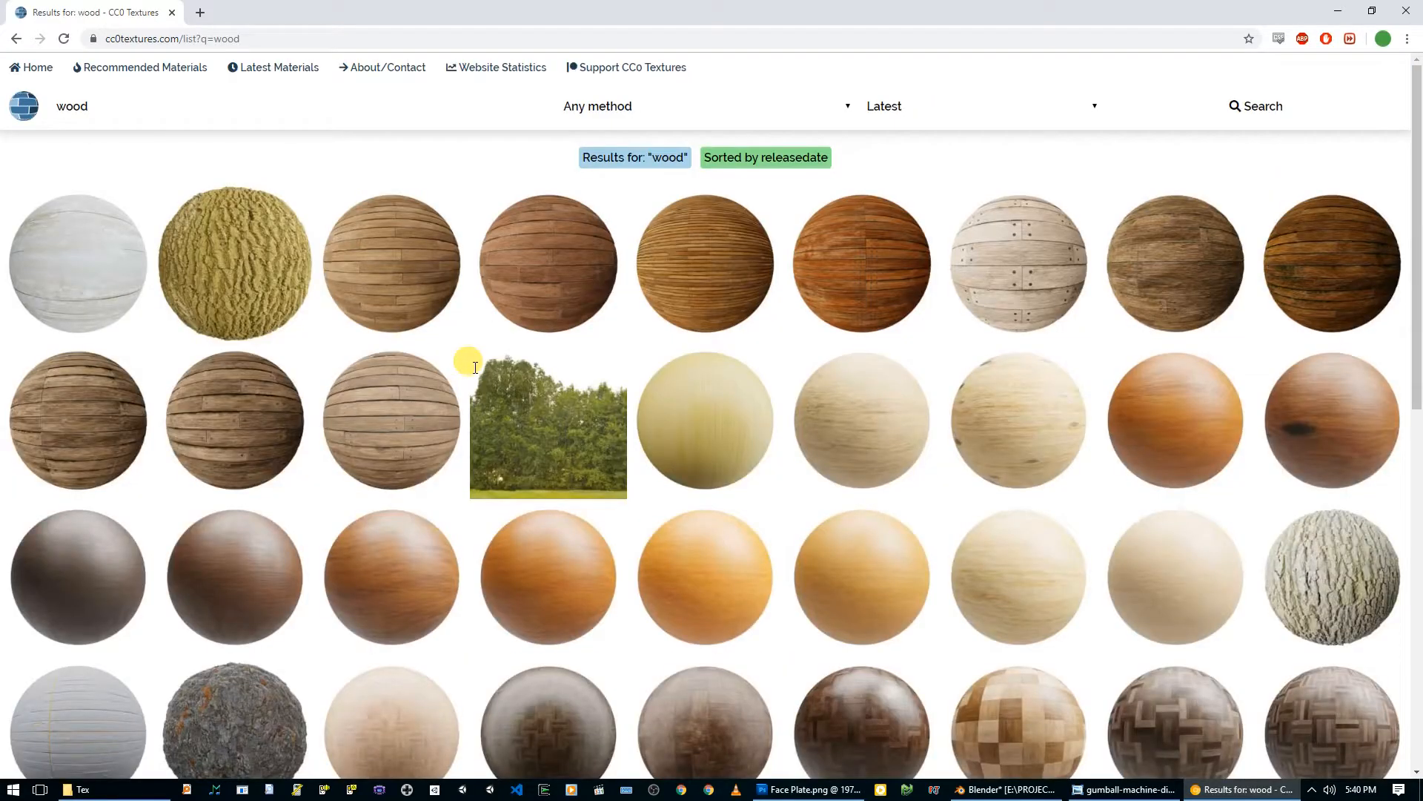
{"action": "left_click", "coordinate": [567, 313]}
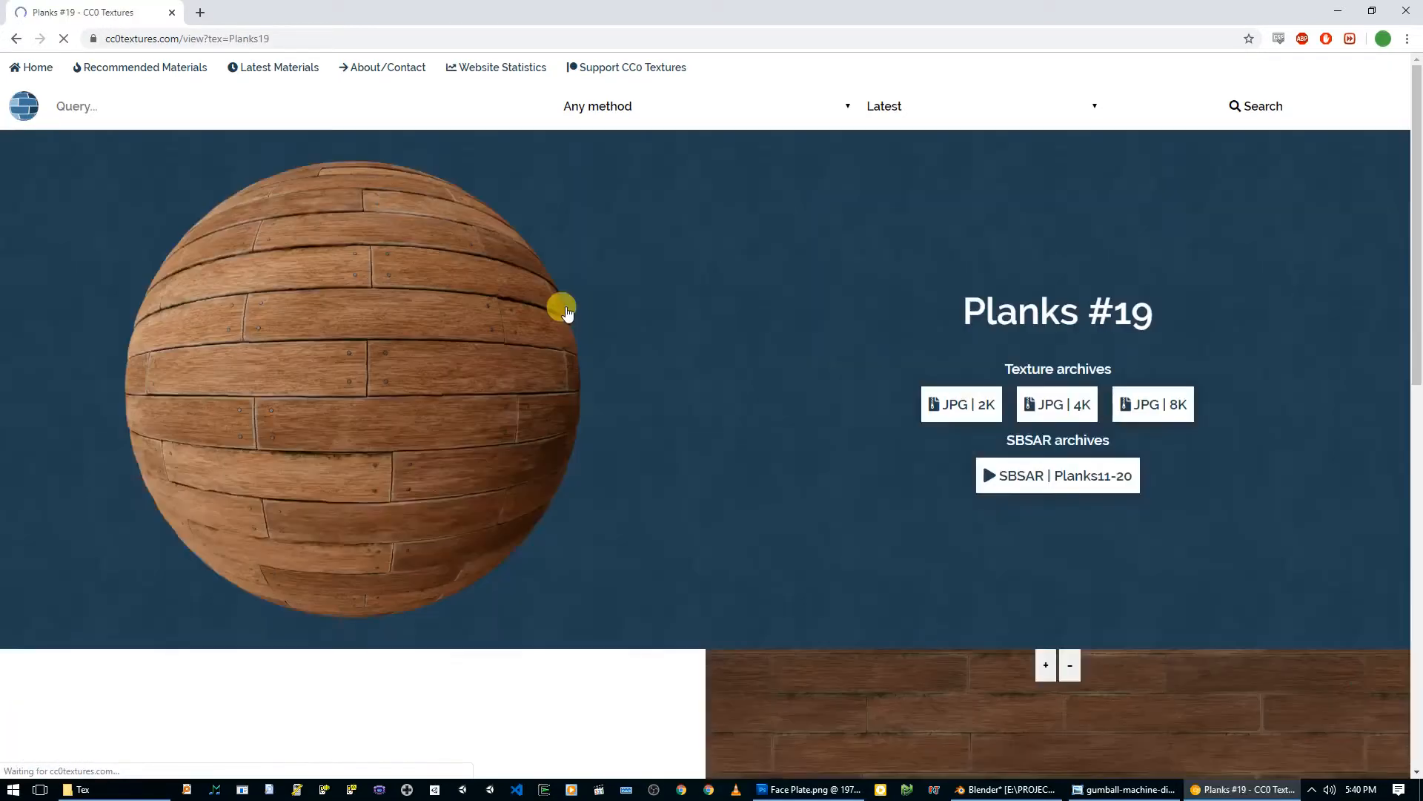
Step: Return to the texture results, search for "wall" instead, and open the Bricks #32 material page
{"action": "key", "text": "alt+Left"}
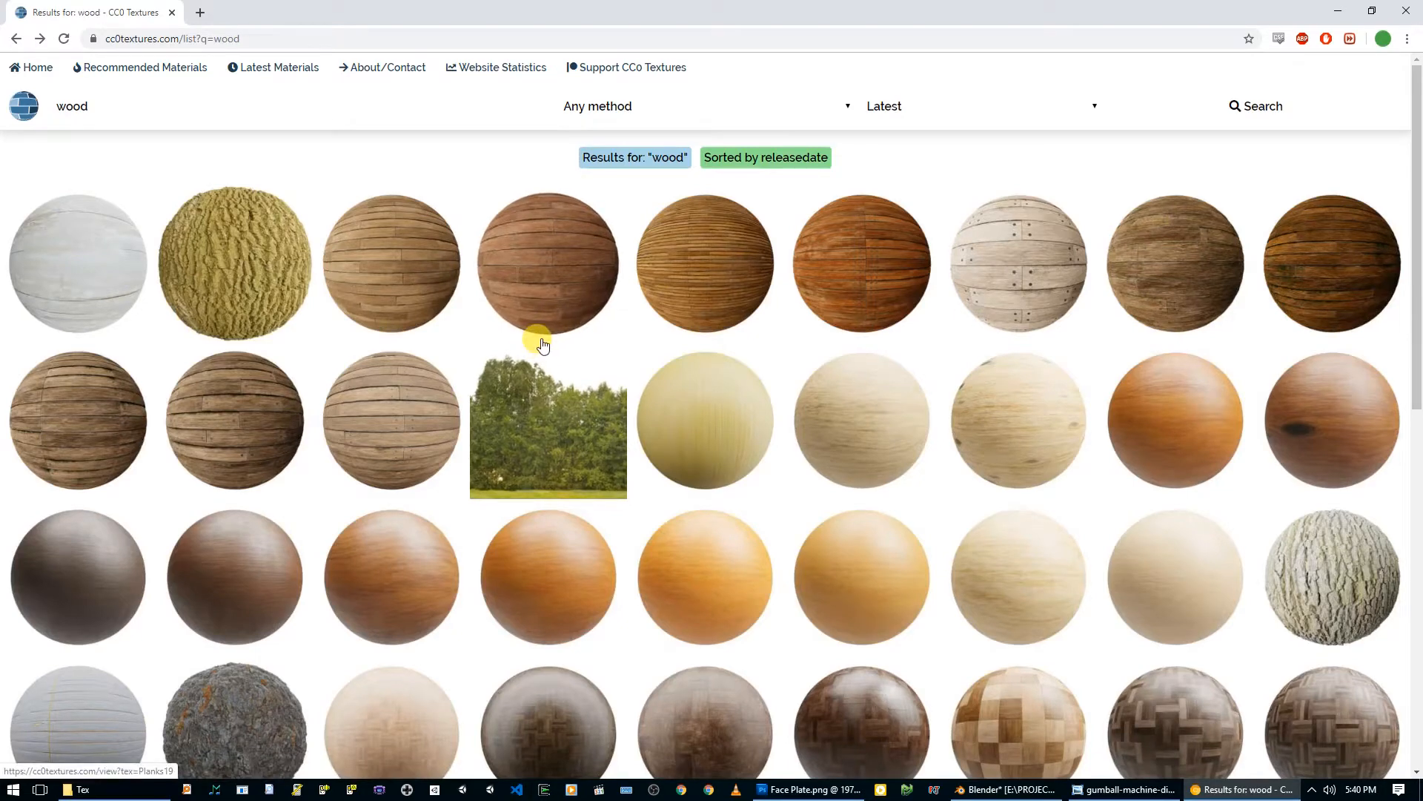
{"action": "left_click", "coordinate": [332, 113]}
{"action": "key", "text": "ctrl+a"}
{"action": "type", "text": "wall"}
{"action": "key", "text": "Return"}
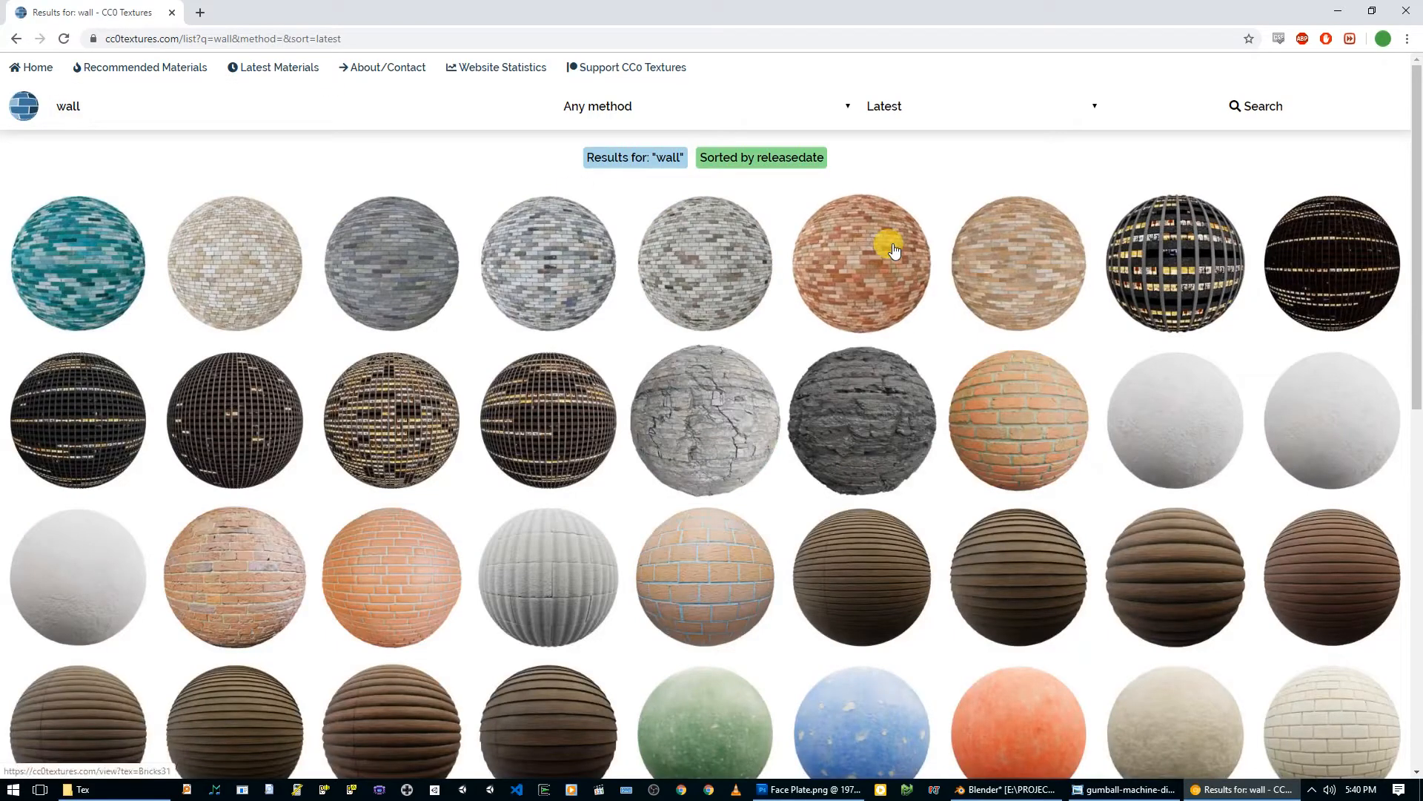
{"action": "left_click", "coordinate": [666, 256]}
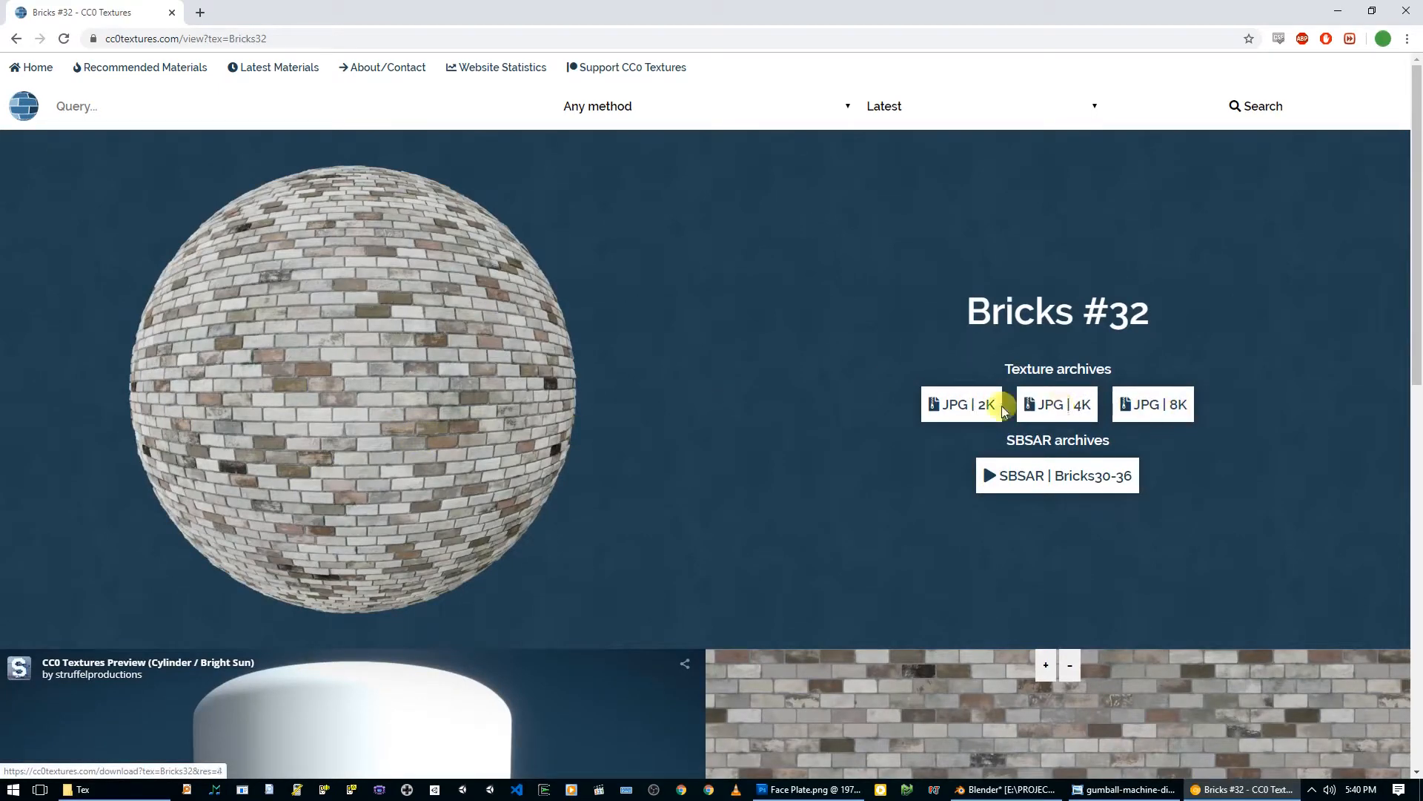
Step: Switch to the Tex project folder and inspect the texture maps inside [2K]Bricks35
{"action": "left_click", "coordinate": [129, 788]}
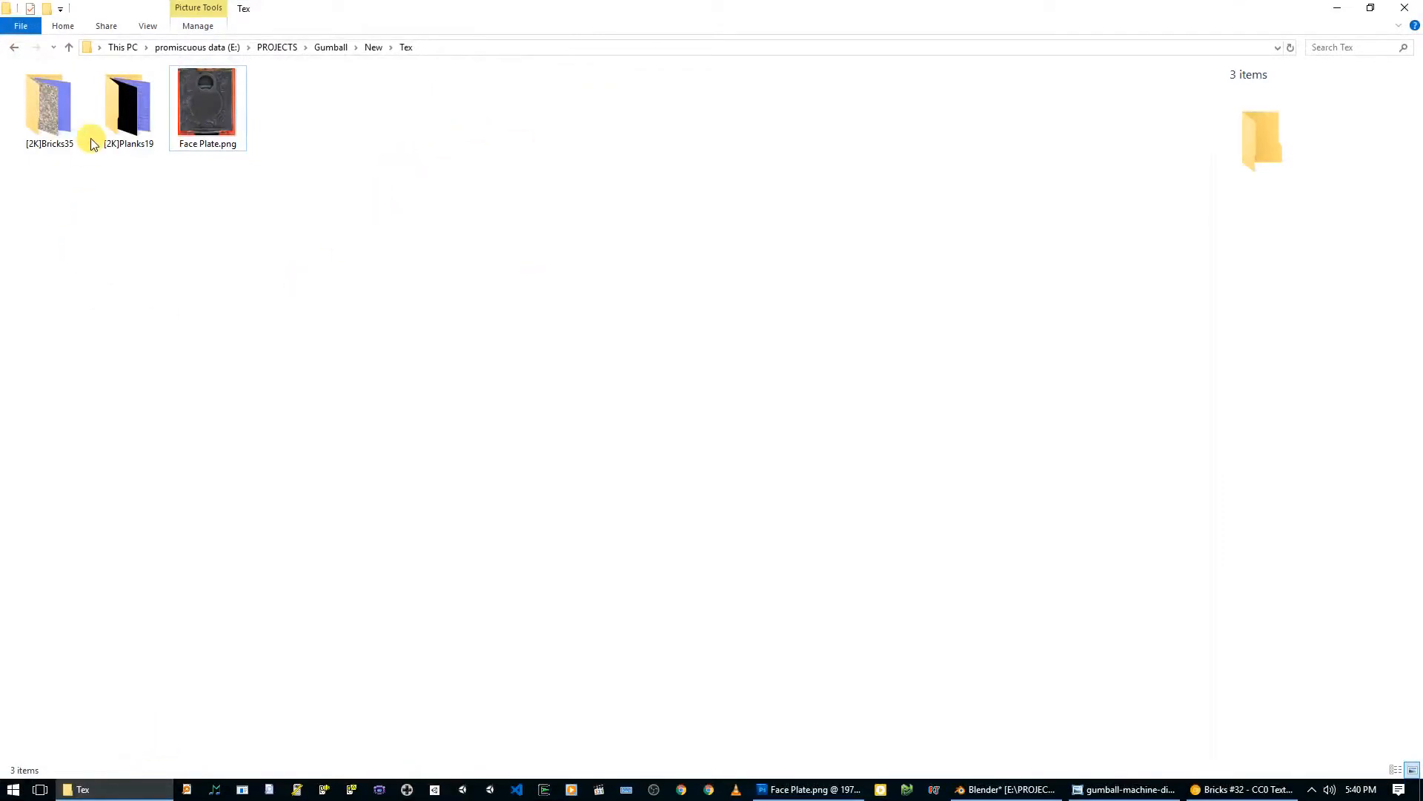
{"action": "left_click_drag", "start_coordinate": [41, 189], "coordinate": [122, 125]}
{"action": "left_click", "coordinate": [50, 126]}
{"action": "double_click", "coordinate": [51, 126]}
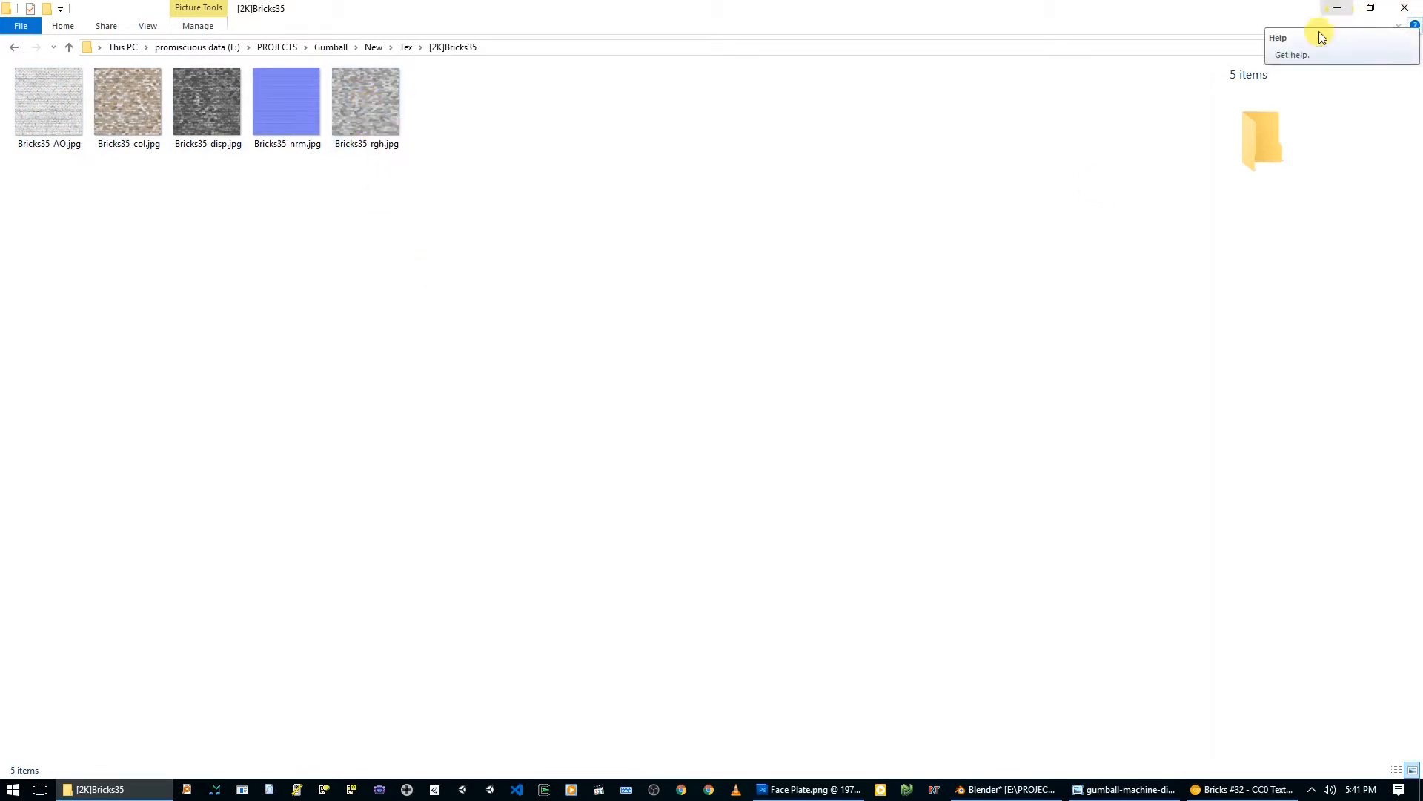
{"action": "key", "text": "alt+Up"}
{"action": "left_click", "coordinate": [1330, 7]}
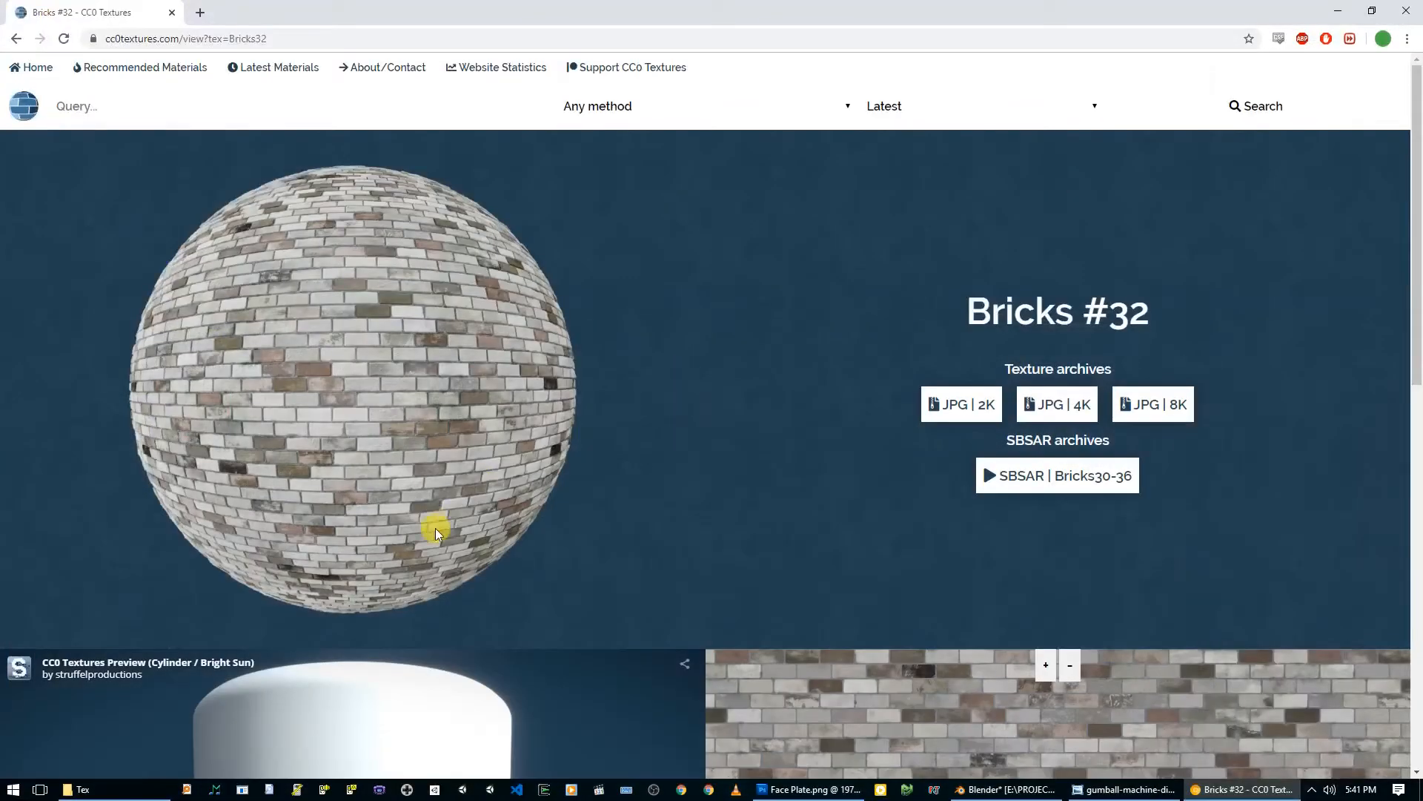
Step: Switch to Blender and show the gumball machine from above in orthographic projection with solid shading
{"action": "left_click", "coordinate": [997, 789]}
{"action": "middle_click_drag", "start_coordinate": [691, 341], "coordinate": [690, 344]}
{"action": "key", "text": "KP_7"}
{"action": "scroll", "coordinate": [690, 344], "scroll_direction": "down", "scroll_amount": 5}
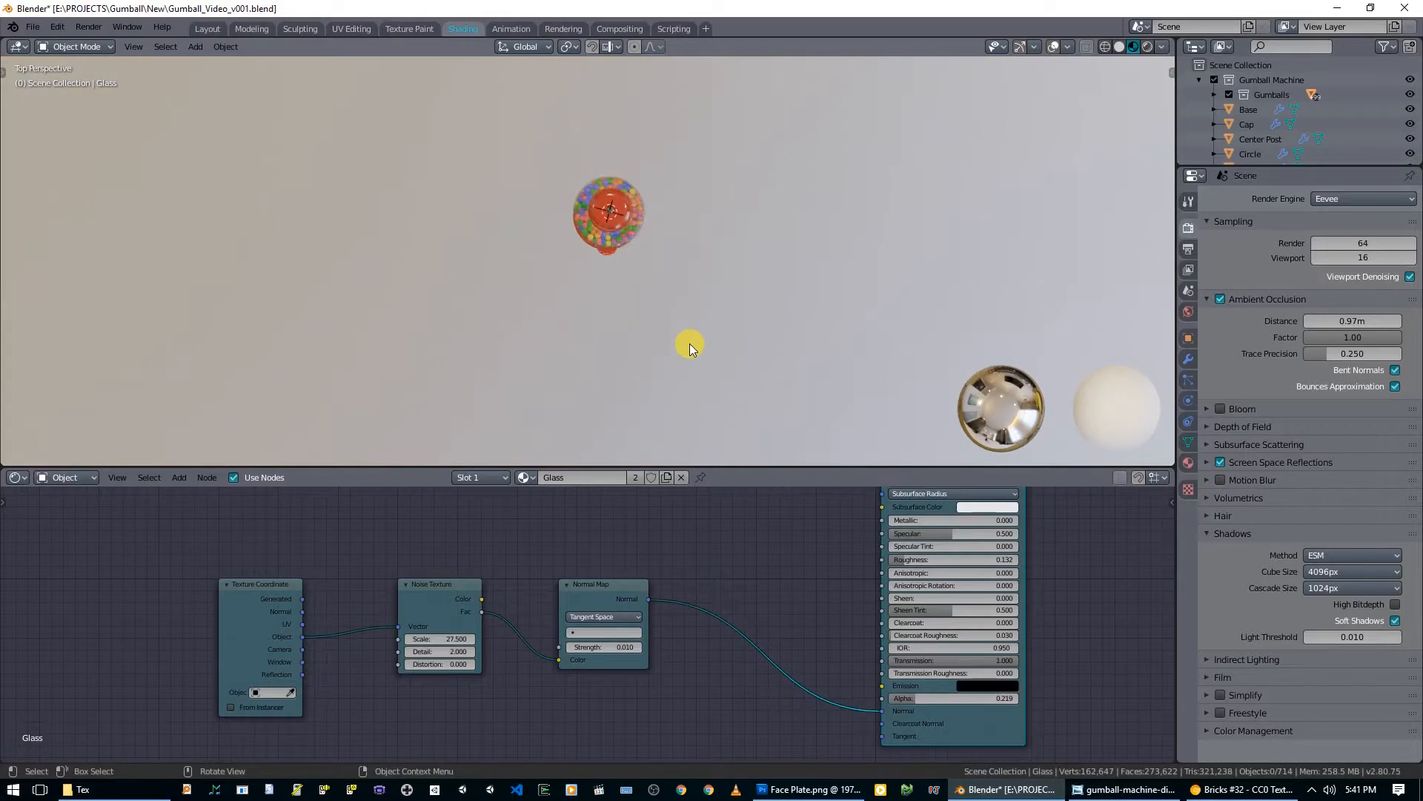
{"action": "key", "text": "KP_5"}
{"action": "key", "text": "z"}
{"action": "left_click", "coordinate": [771, 311]}
{"action": "key", "text": "shift+a"}
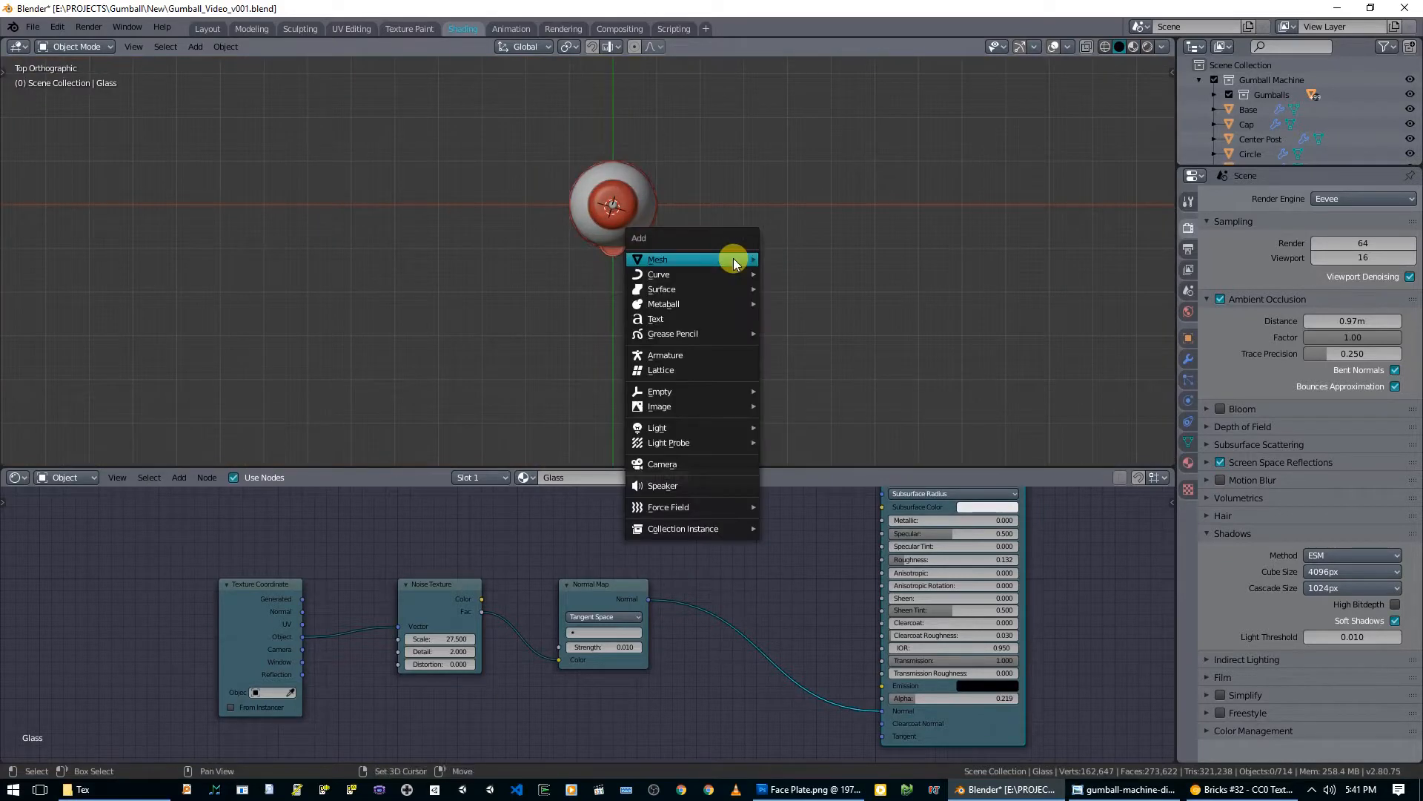
{"action": "key", "text": "Escape"}
{"action": "key", "text": "KP_Decimal"}
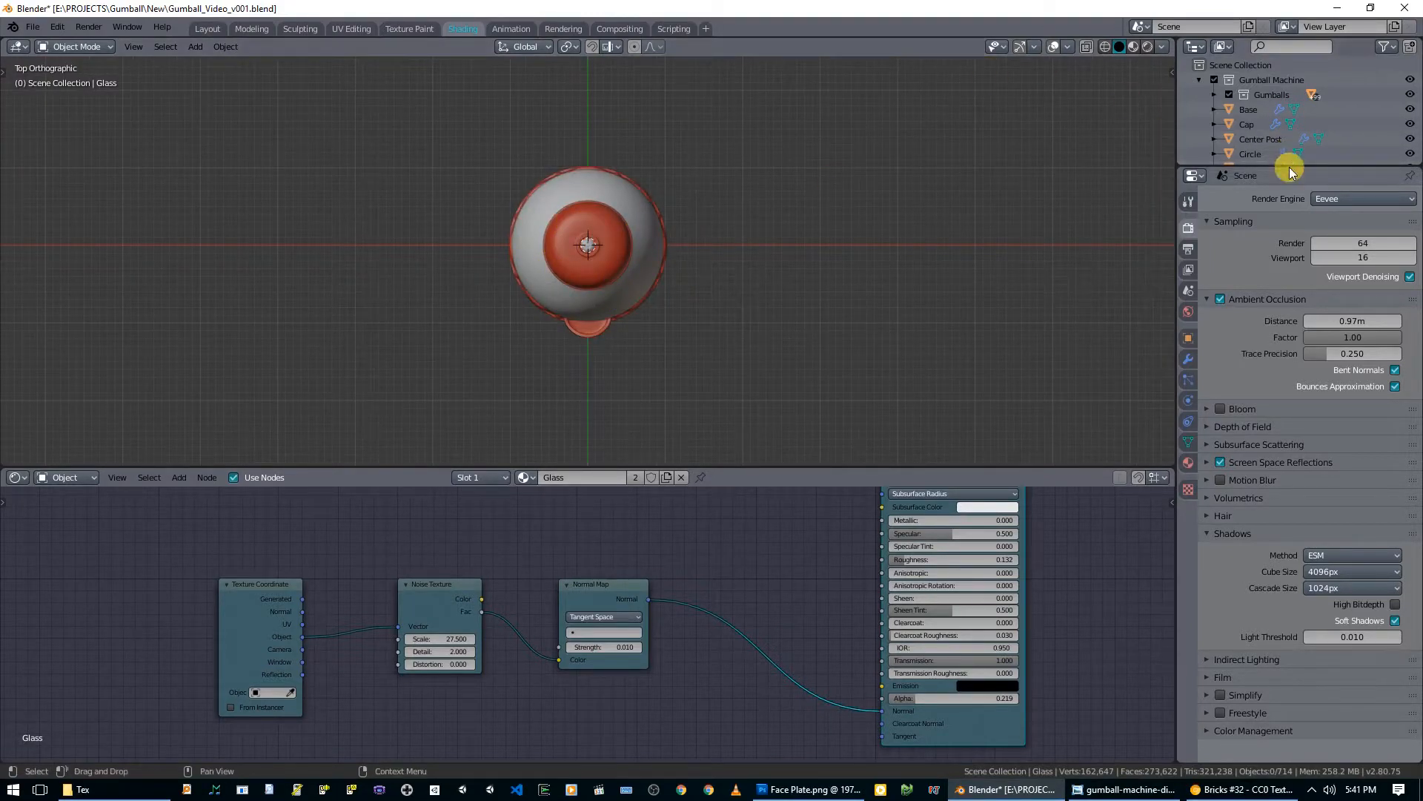
Step: Enlarge the Outliner, parent all gumball machine objects to the Base with the Object option, and leave only the Base selected
{"action": "left_click_drag", "start_coordinate": [1289, 167], "coordinate": [1313, 327]}
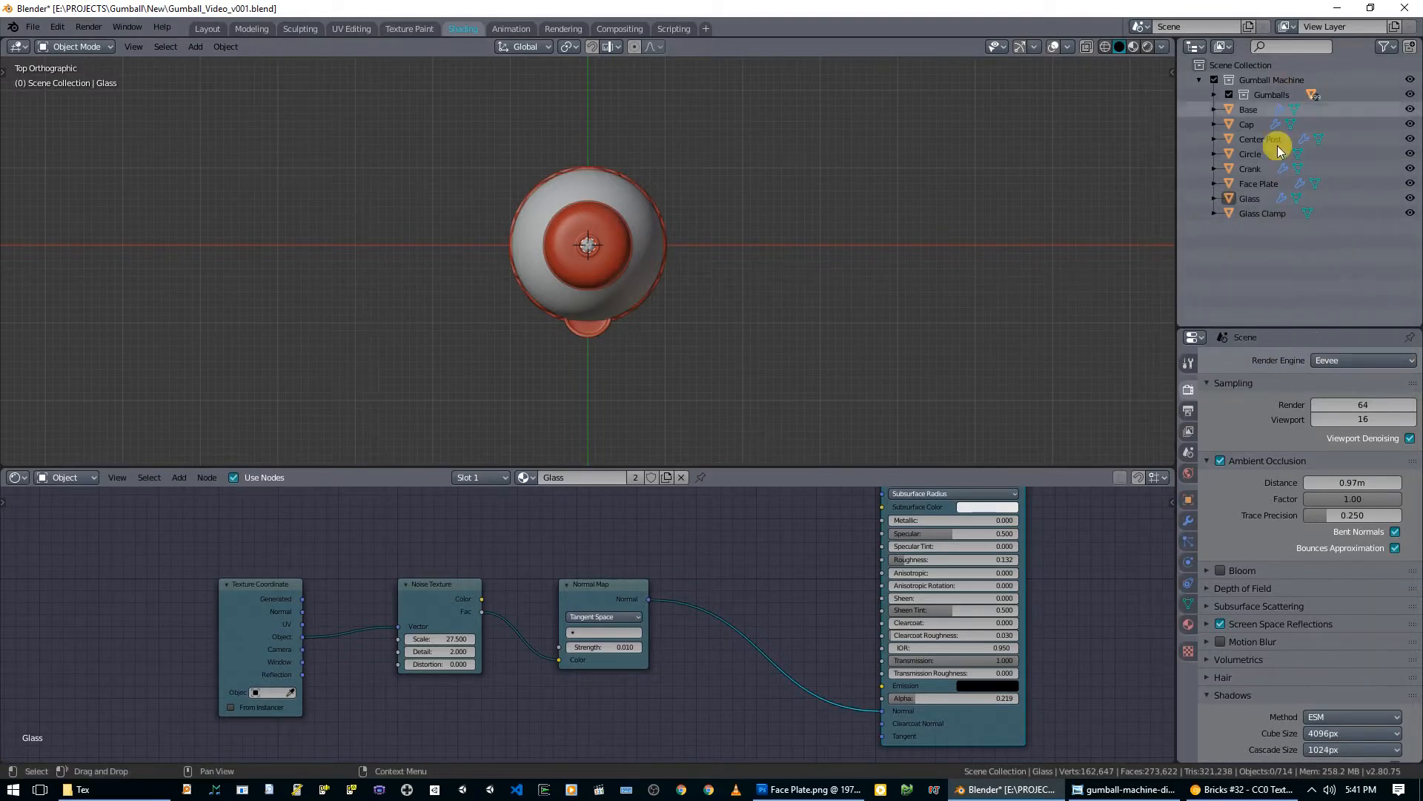
{"action": "middle_click_drag", "start_coordinate": [668, 371], "coordinate": [671, 270]}
{"action": "key", "text": "a"}
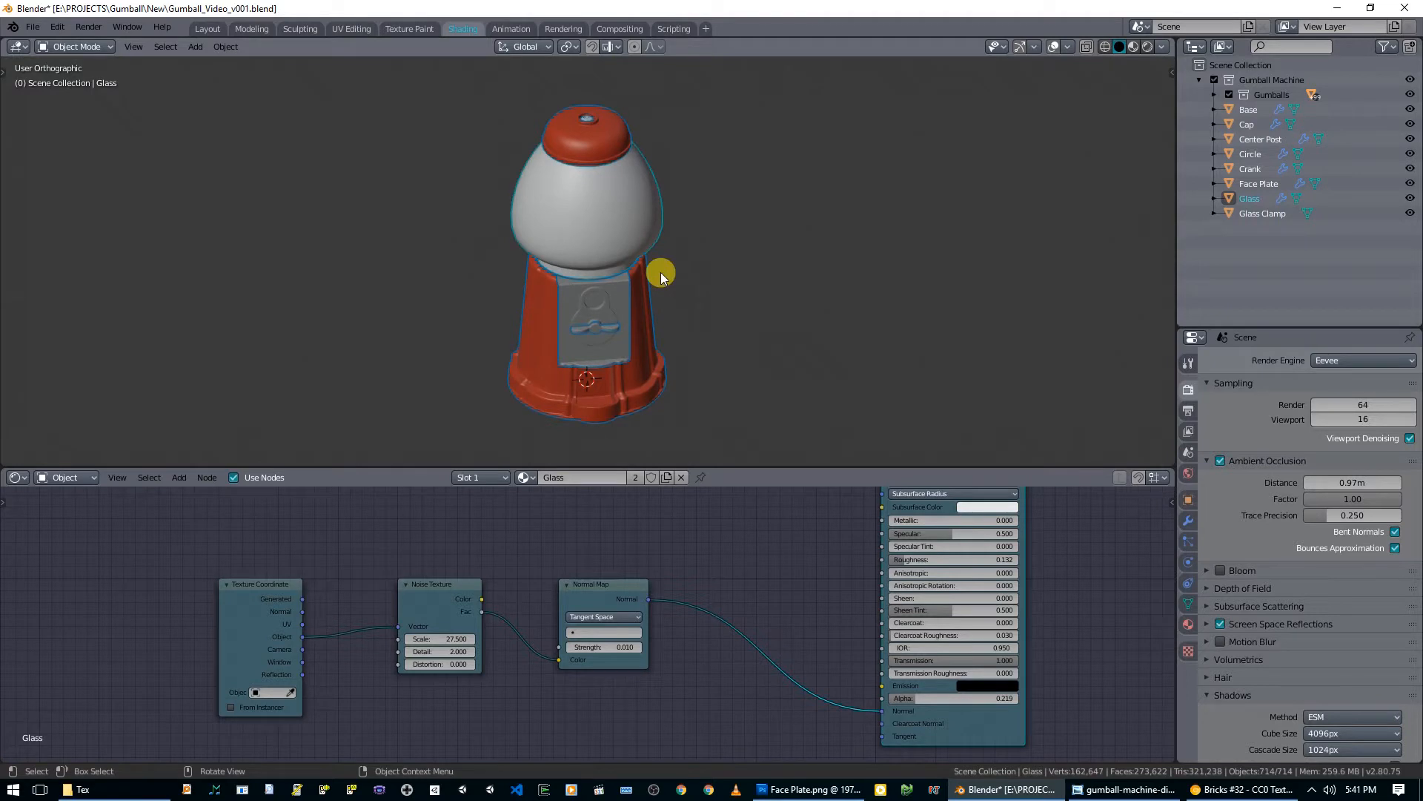
{"action": "left_click", "coordinate": [539, 363], "text": "shift"}
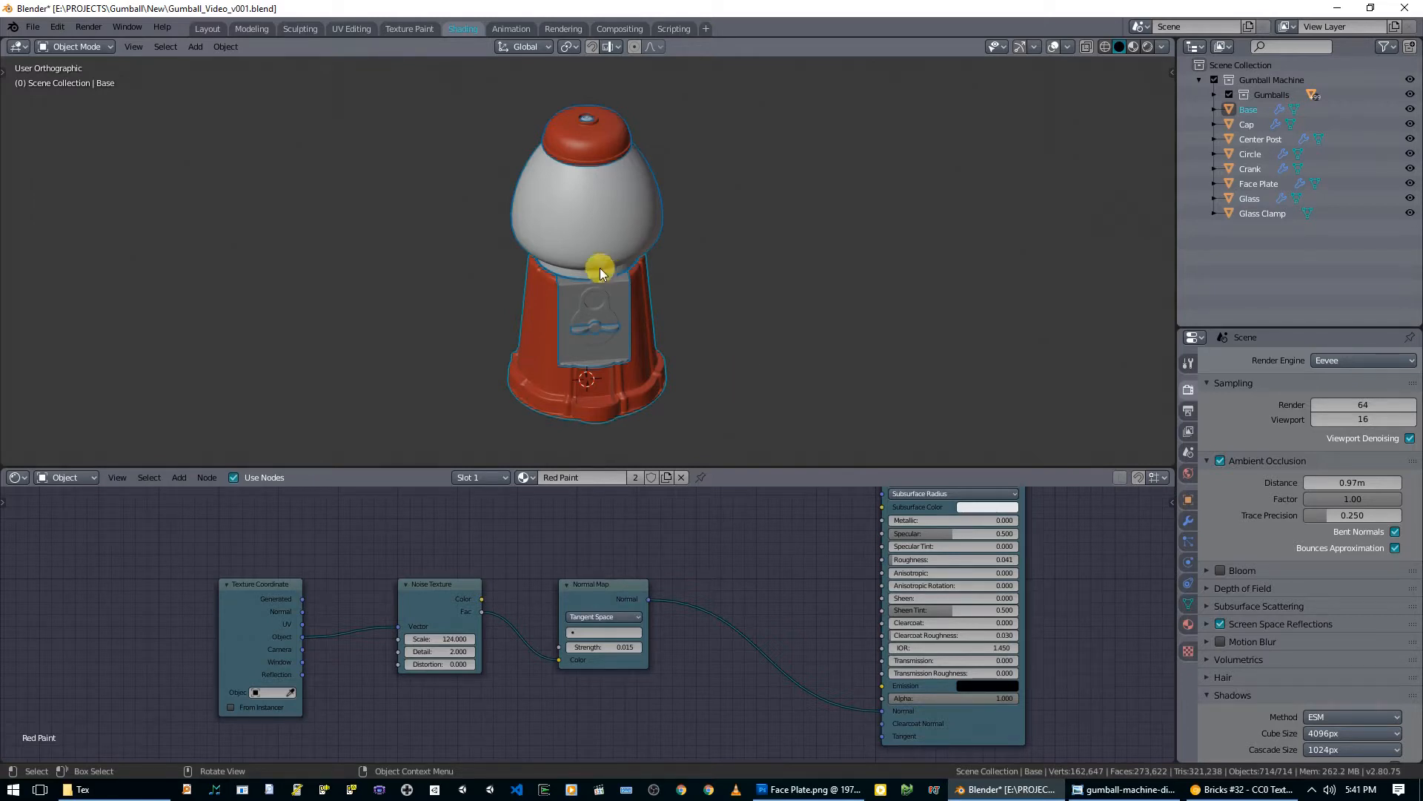
{"action": "left_click", "coordinate": [546, 399], "text": "shift"}
{"action": "left_click", "coordinate": [546, 399], "text": "shift"}
{"action": "key", "text": "ctrl+p"}
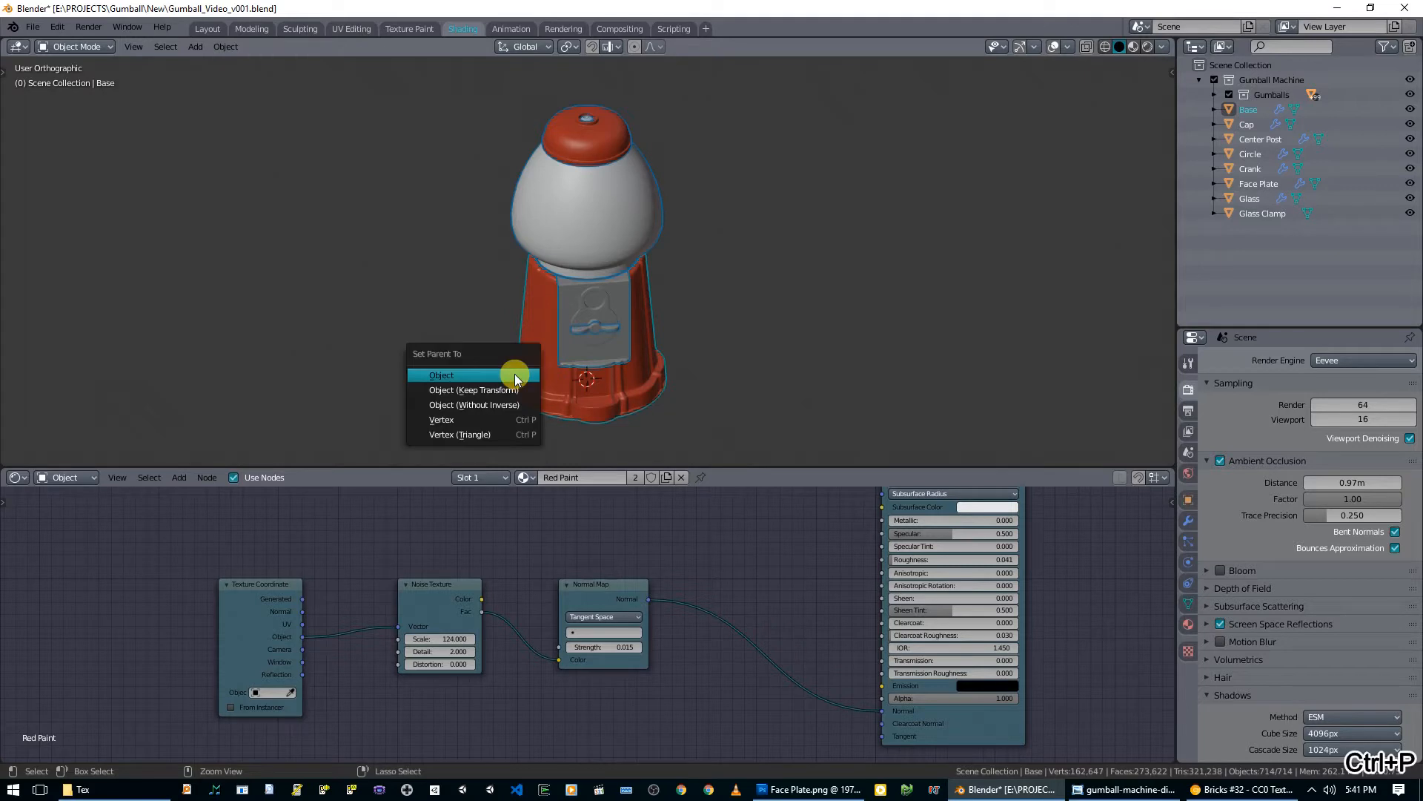
{"action": "left_click", "coordinate": [517, 376]}
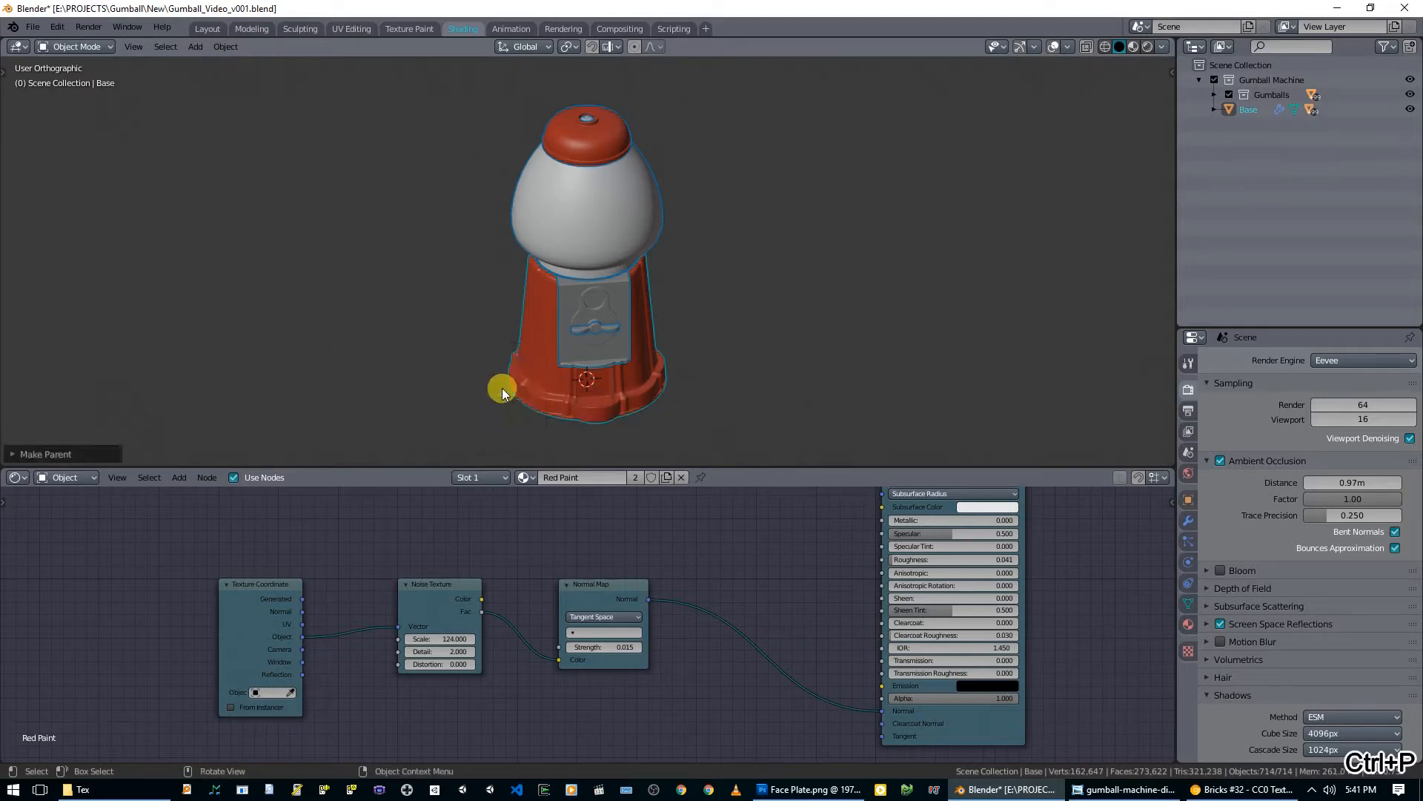
{"action": "left_click", "coordinate": [662, 380]}
{"action": "middle_click_drag", "start_coordinate": [658, 386], "coordinate": [657, 341]}
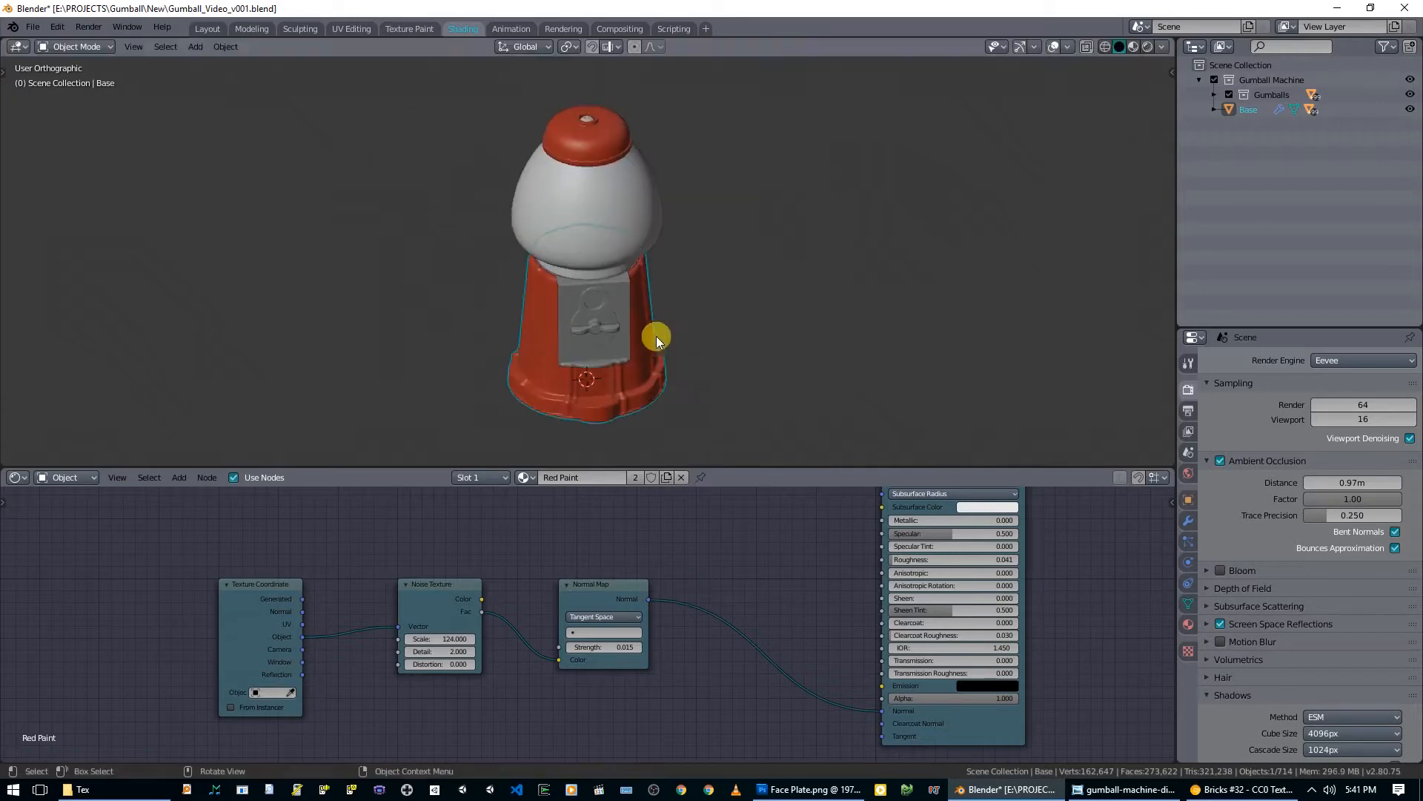
Step: Switch to the Layout workspace and add a mesh plane under the gumball machine in top view
{"action": "key", "text": "KP_7"}
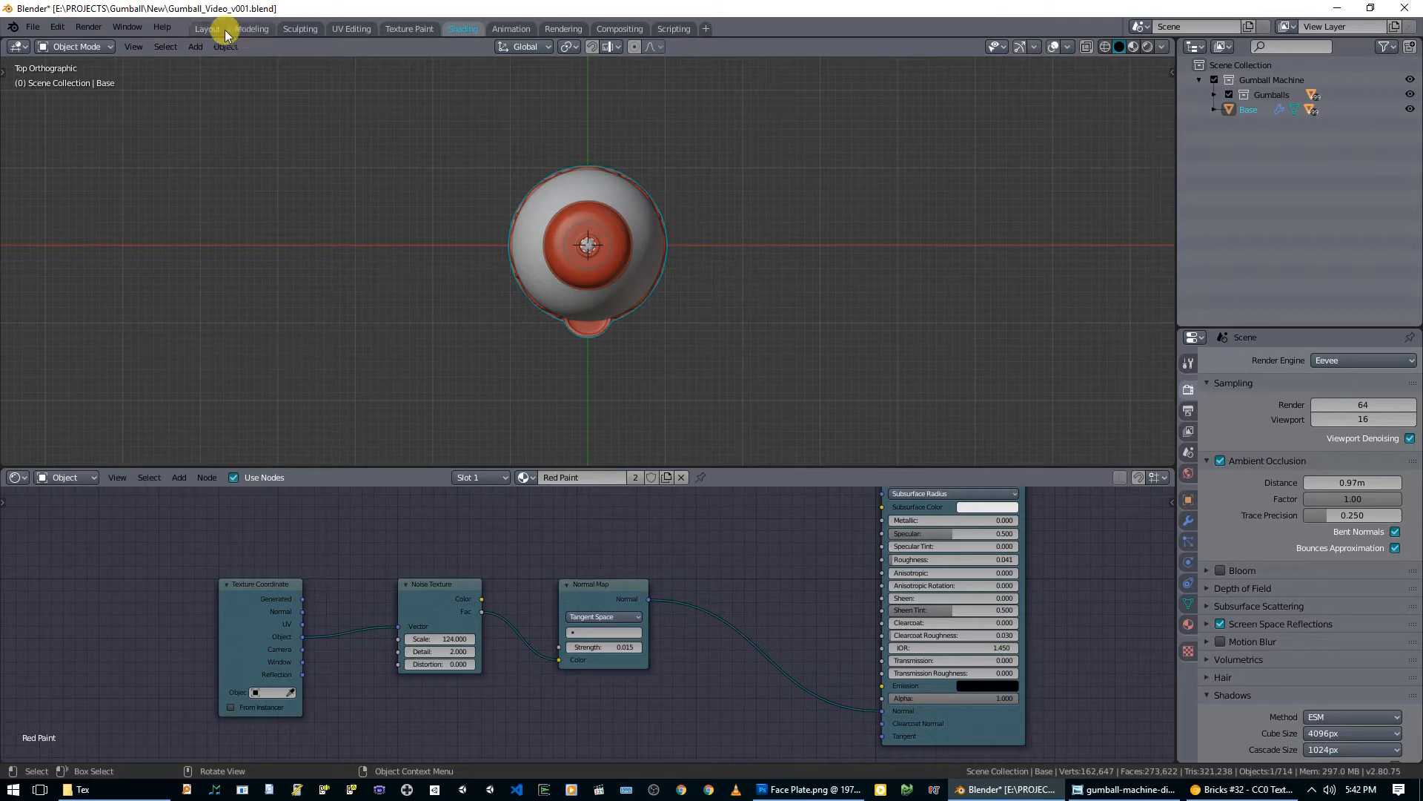
{"action": "left_click", "coordinate": [203, 32]}
{"action": "key", "text": "KP_7"}
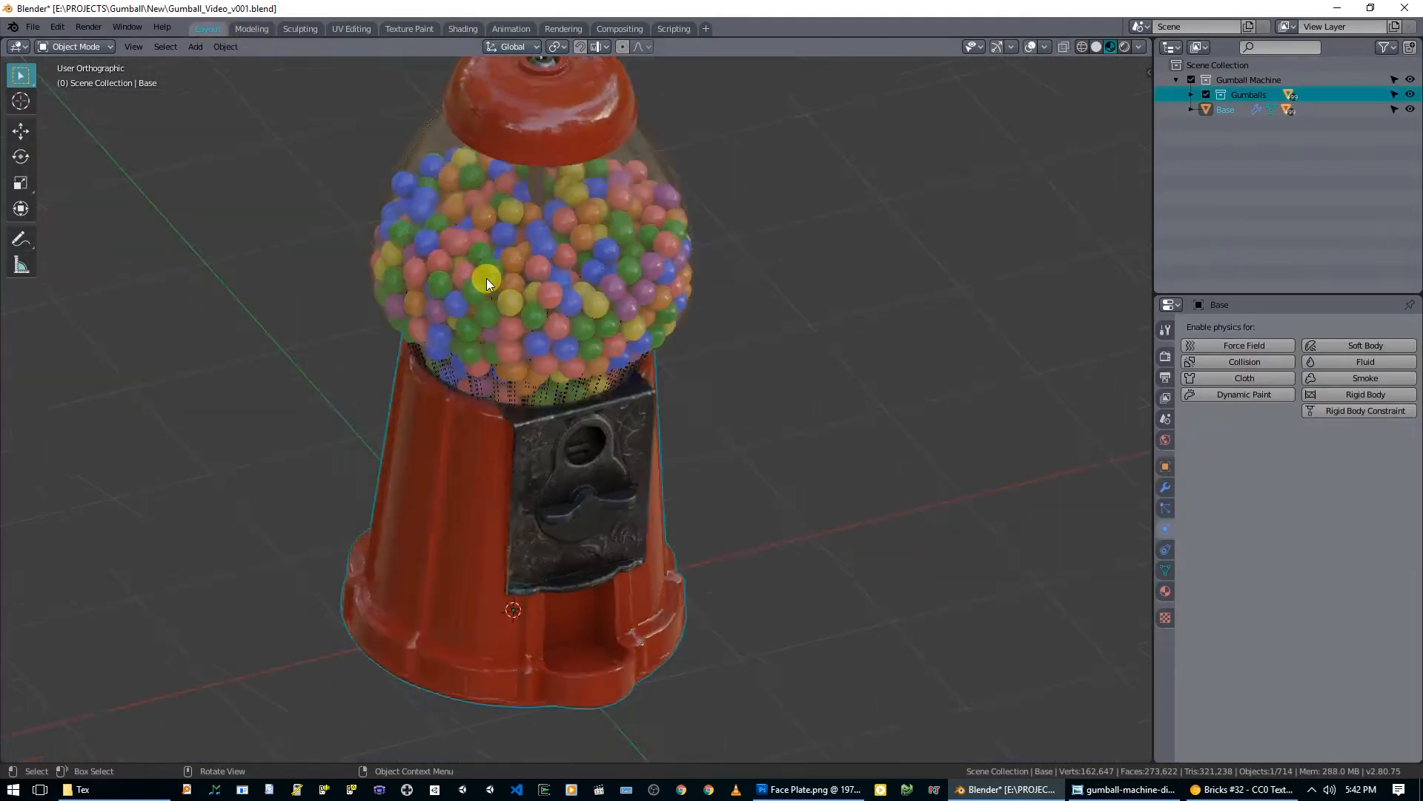
{"action": "scroll", "coordinate": [602, 349], "scroll_direction": "down", "scroll_amount": 8}
{"action": "key", "text": "shift+a"}
{"action": "mouse_move", "coordinate": [600, 368]}
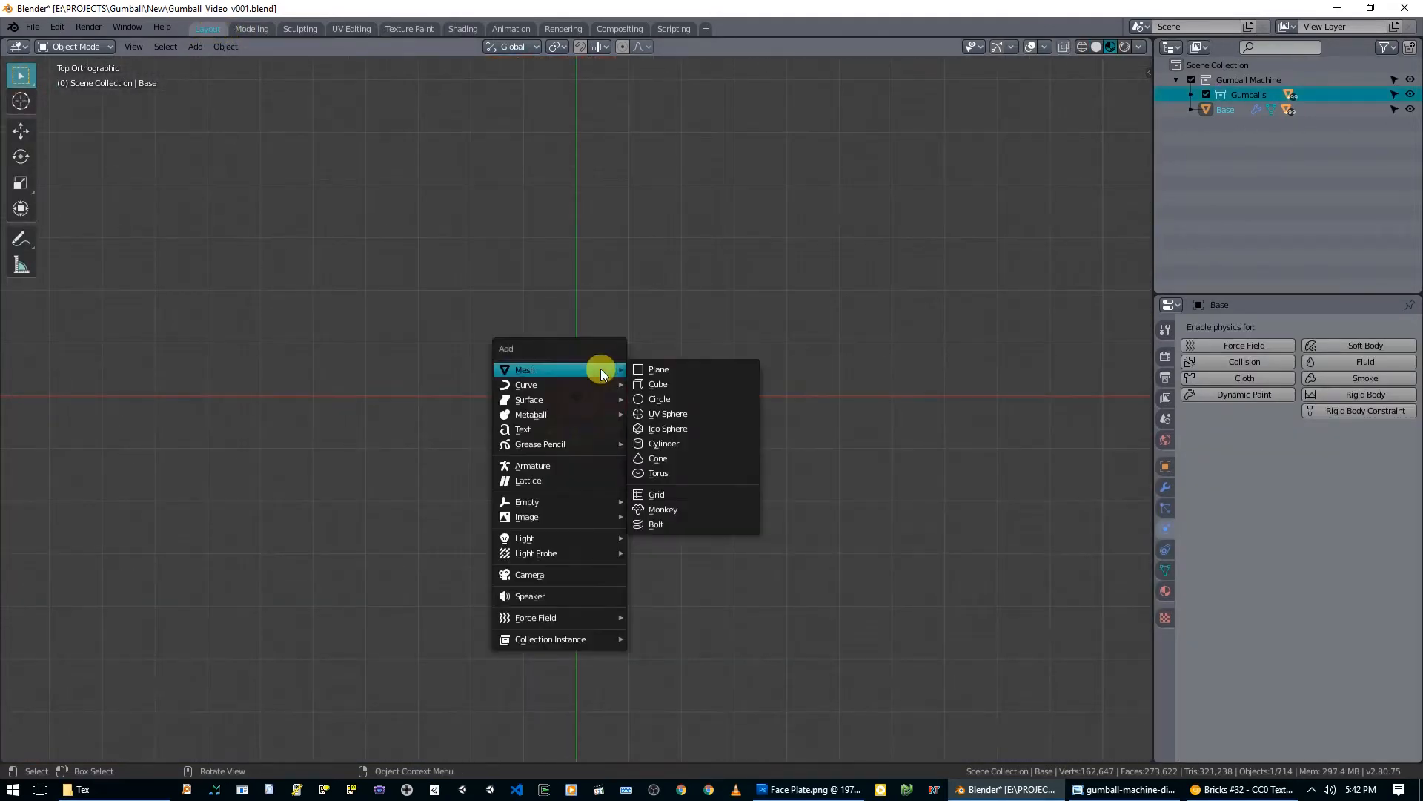
{"action": "left_click", "coordinate": [662, 370]}
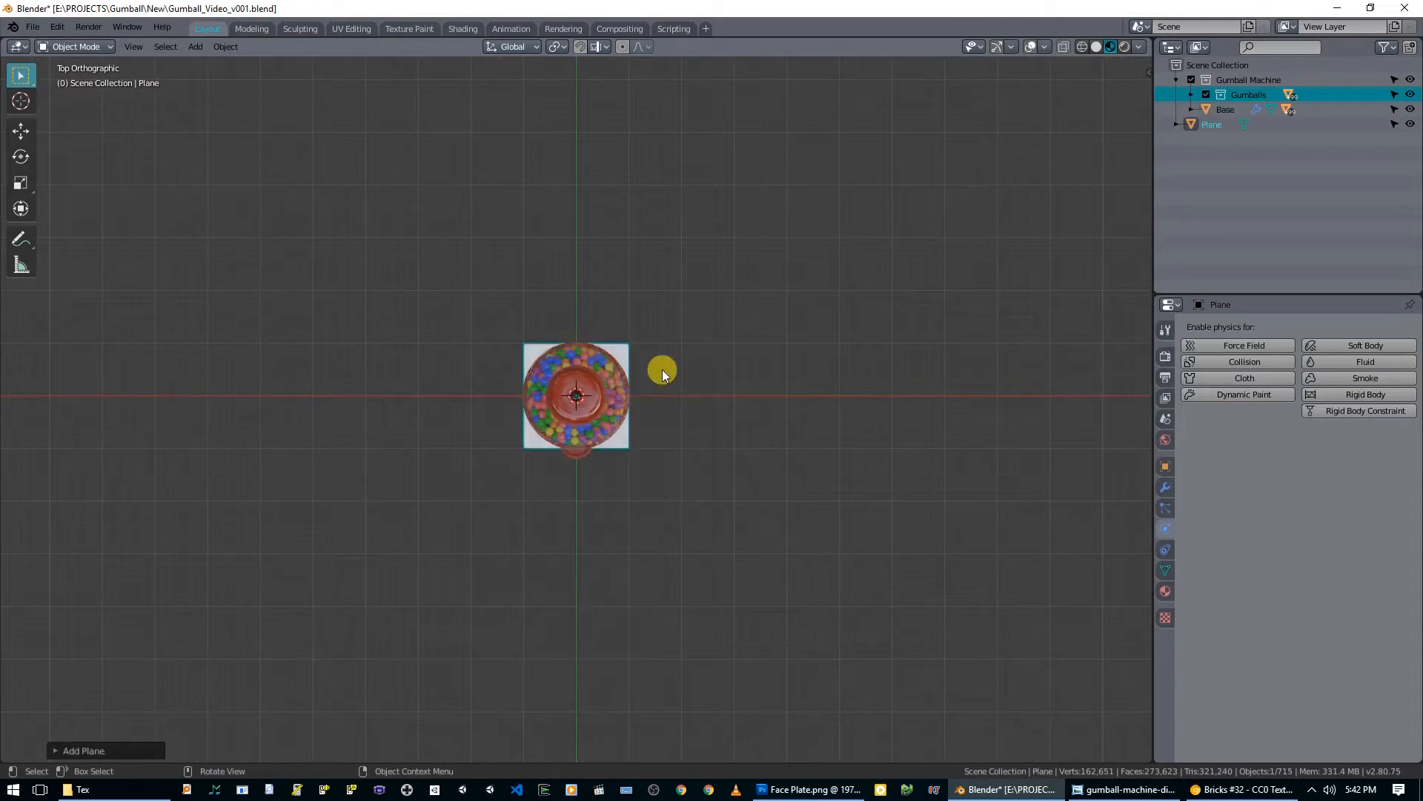
Step: In Edit Mode, enlarge the plane to about 1.5 times its size and stretch it along X by about 3.5 times
{"action": "key", "text": "s"}
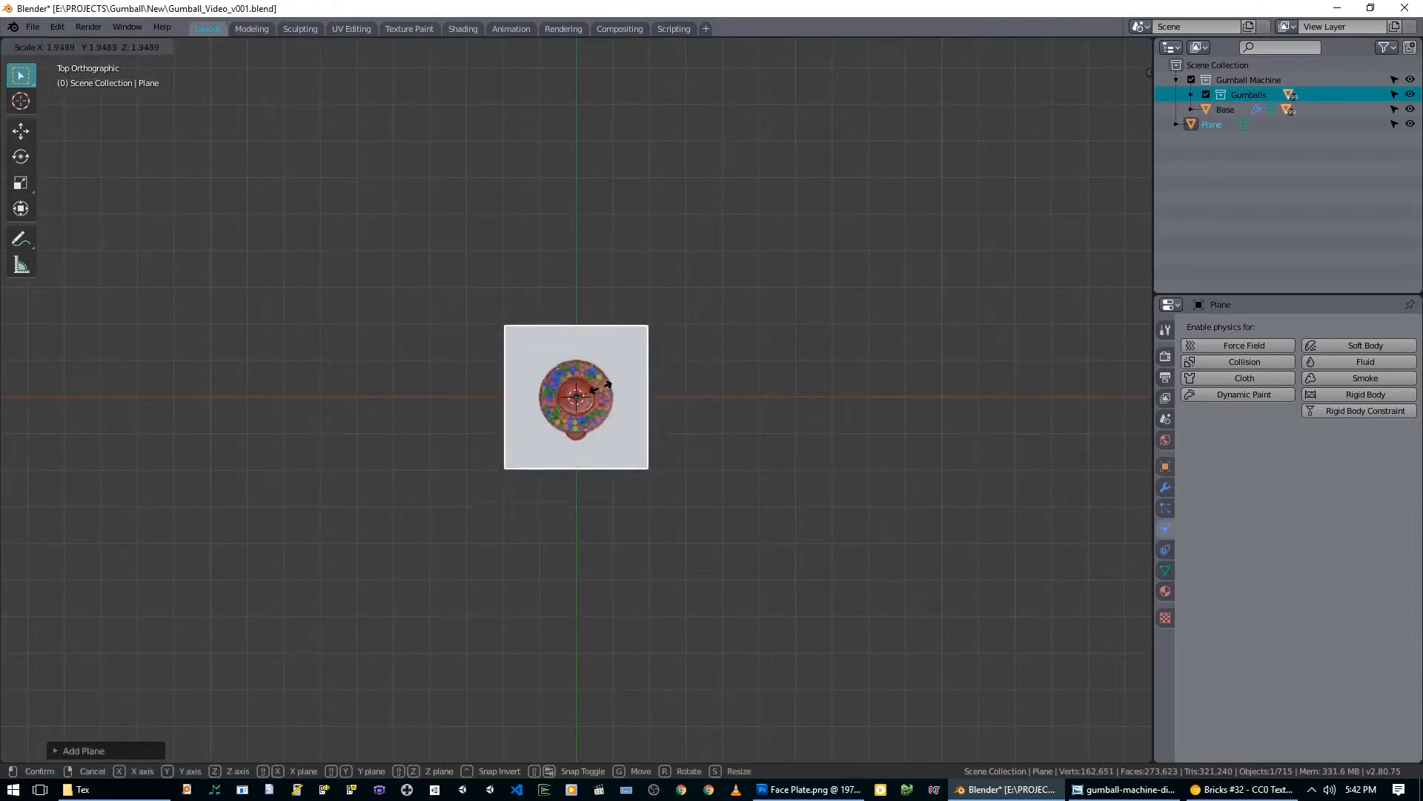
{"action": "left_click", "coordinate": [601, 387]}
{"action": "key", "text": "Tab"}
{"action": "key", "text": "s"}
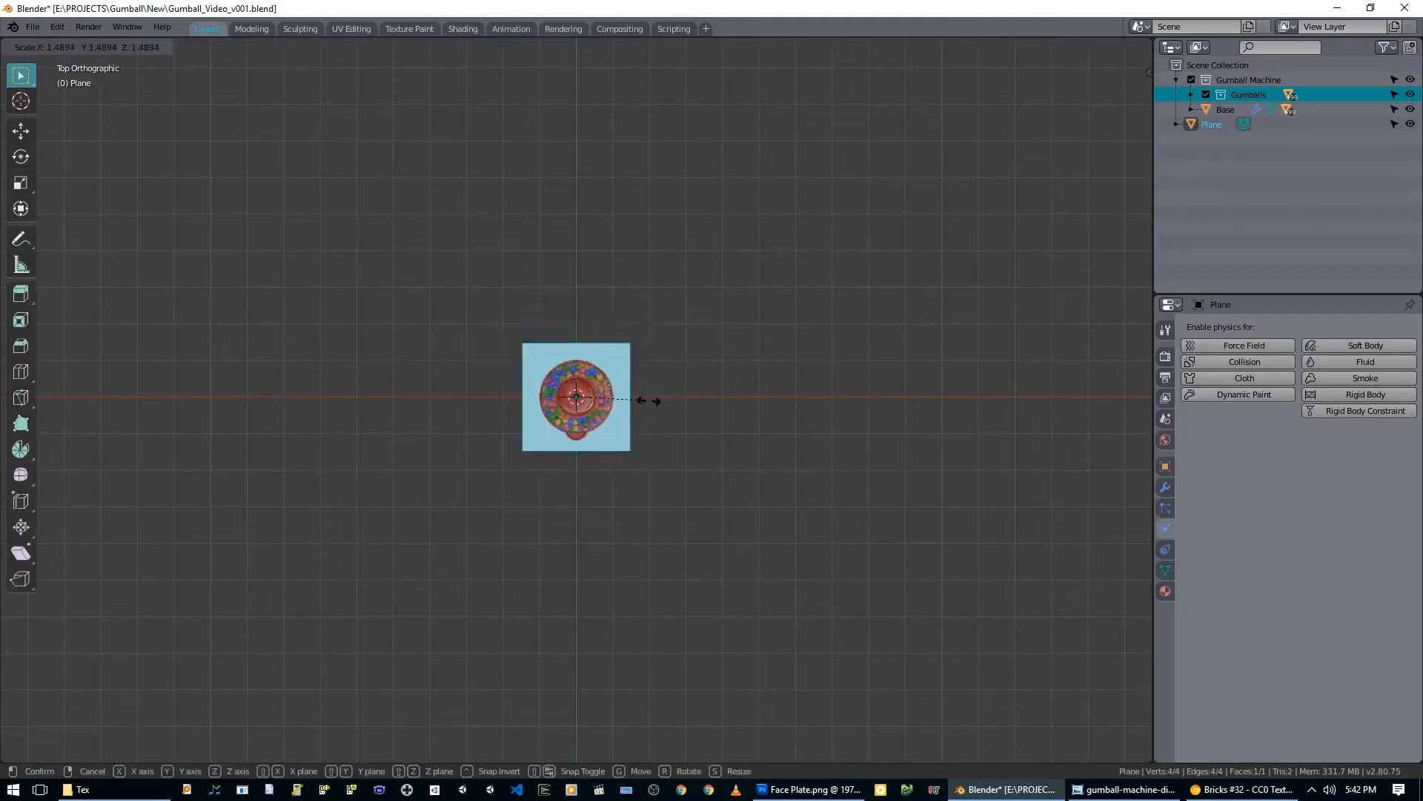
{"action": "left_click", "coordinate": [650, 399]}
{"action": "key", "text": "s"}
{"action": "key", "text": "x"}
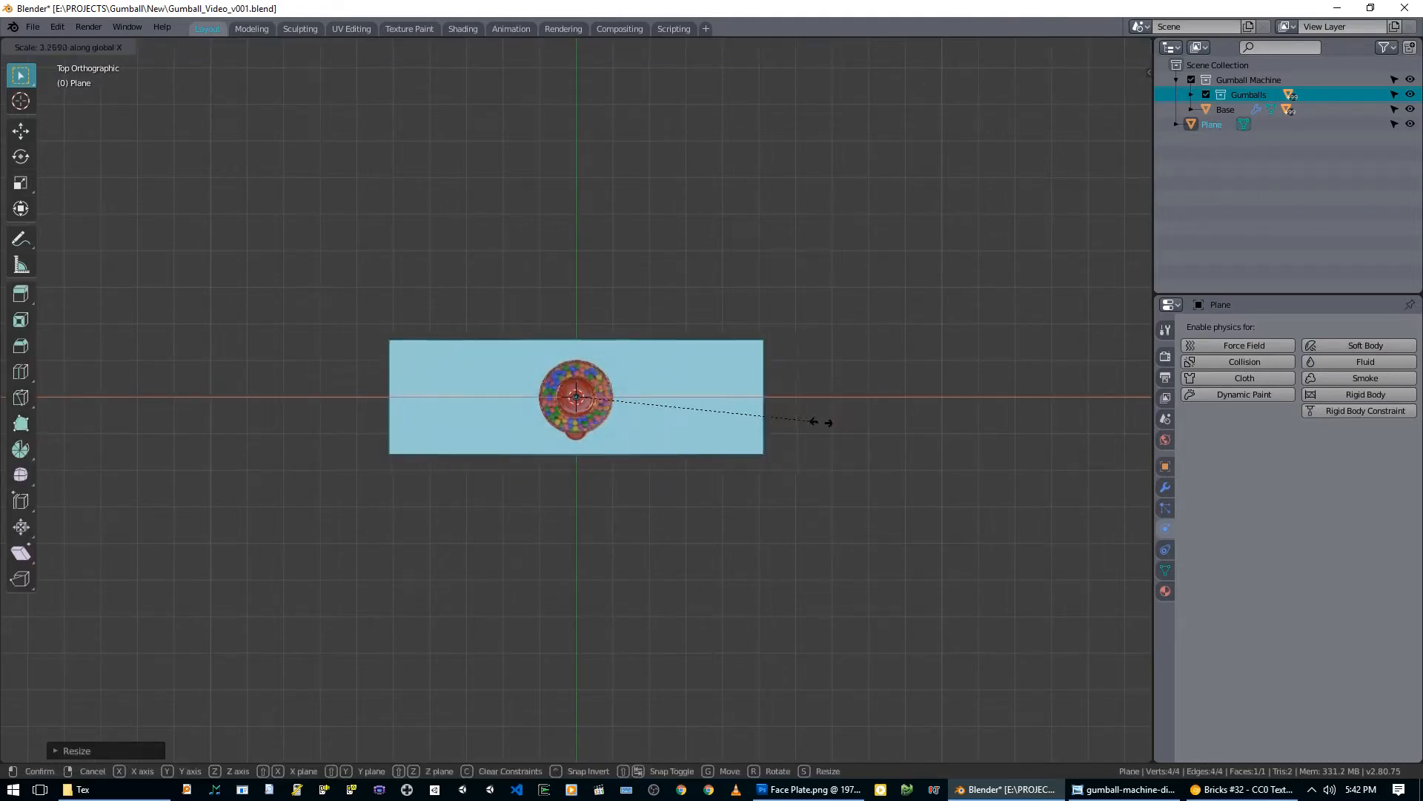
{"action": "left_click", "coordinate": [814, 428]}
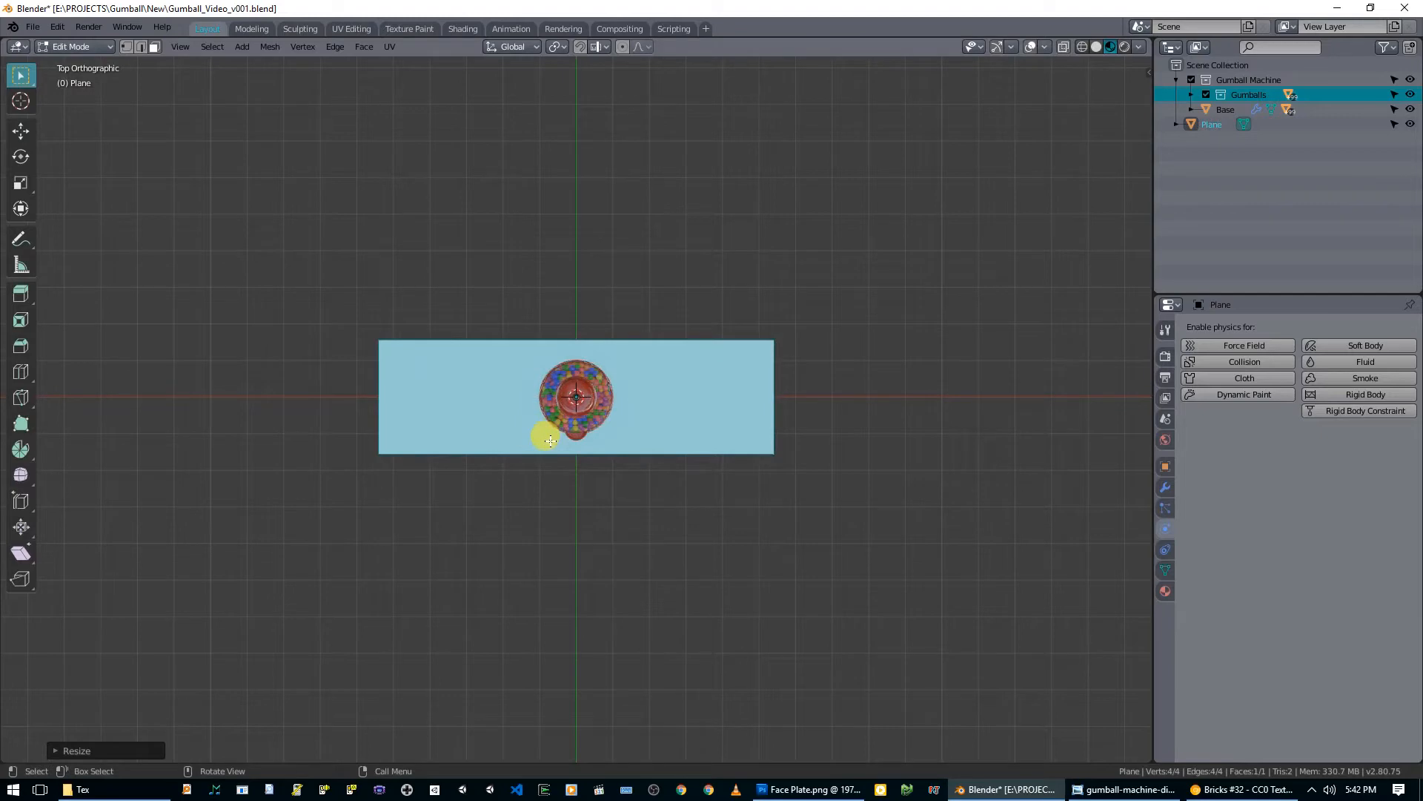
Step: Move the plane's front edge forward about 0.9 m along Y to deepen the floor
{"action": "left_click", "coordinate": [519, 439]}
{"action": "key", "text": "g"}
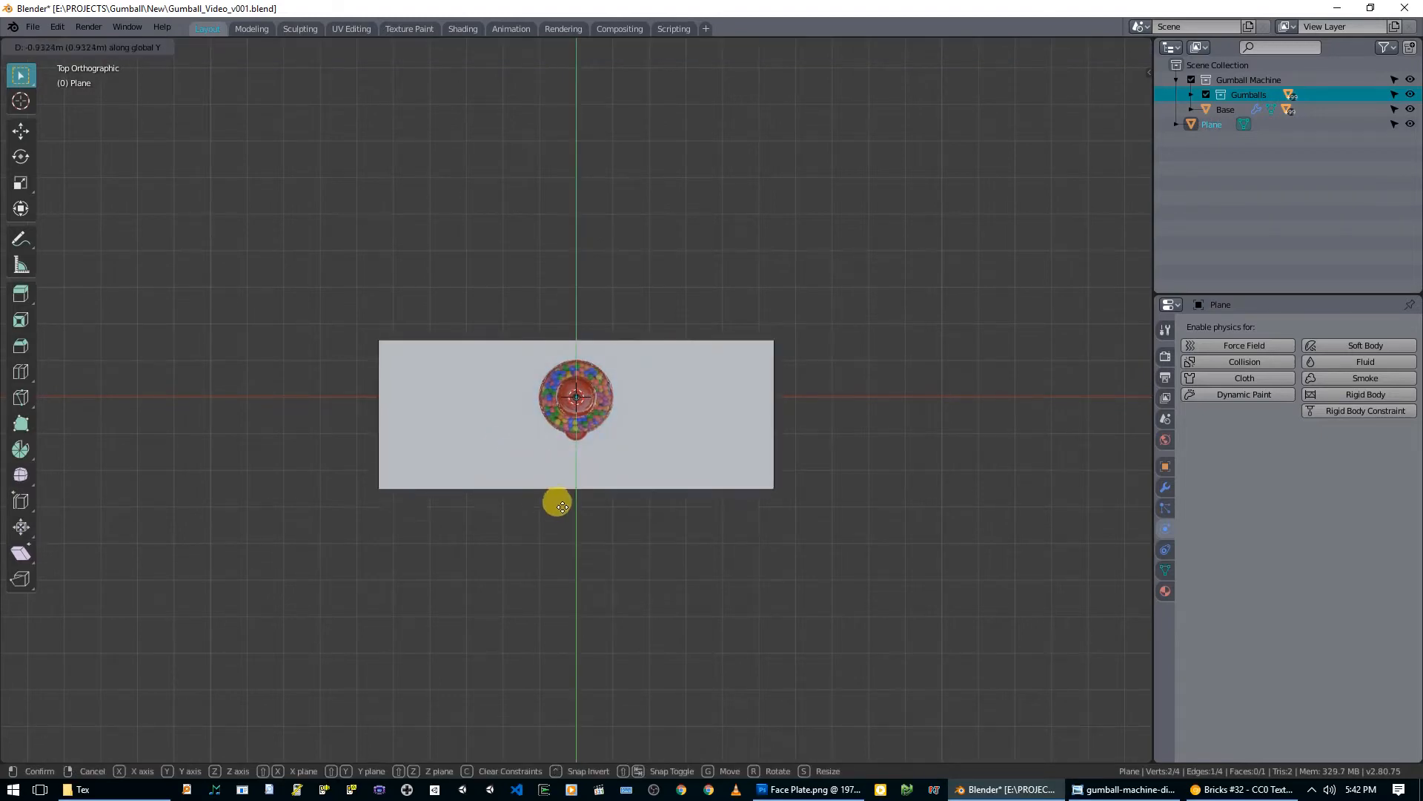
{"action": "left_click", "coordinate": [553, 490]}
Step: Extrude the floor plane's back edge straight up along Z to form a wall behind the gumball machine, and return to Object Mode
{"action": "middle_click_drag", "start_coordinate": [489, 334], "coordinate": [612, 252]}
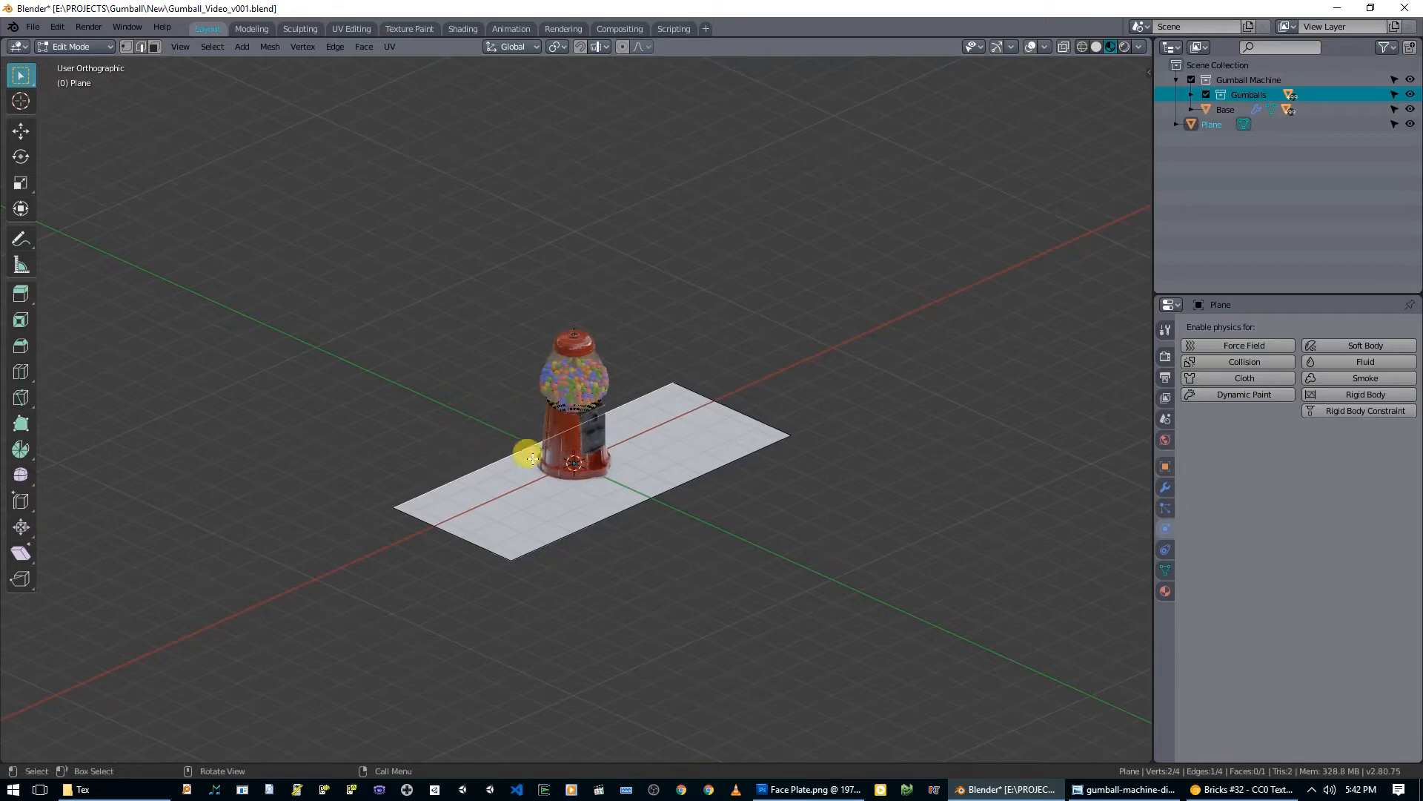
{"action": "key", "text": "e"}
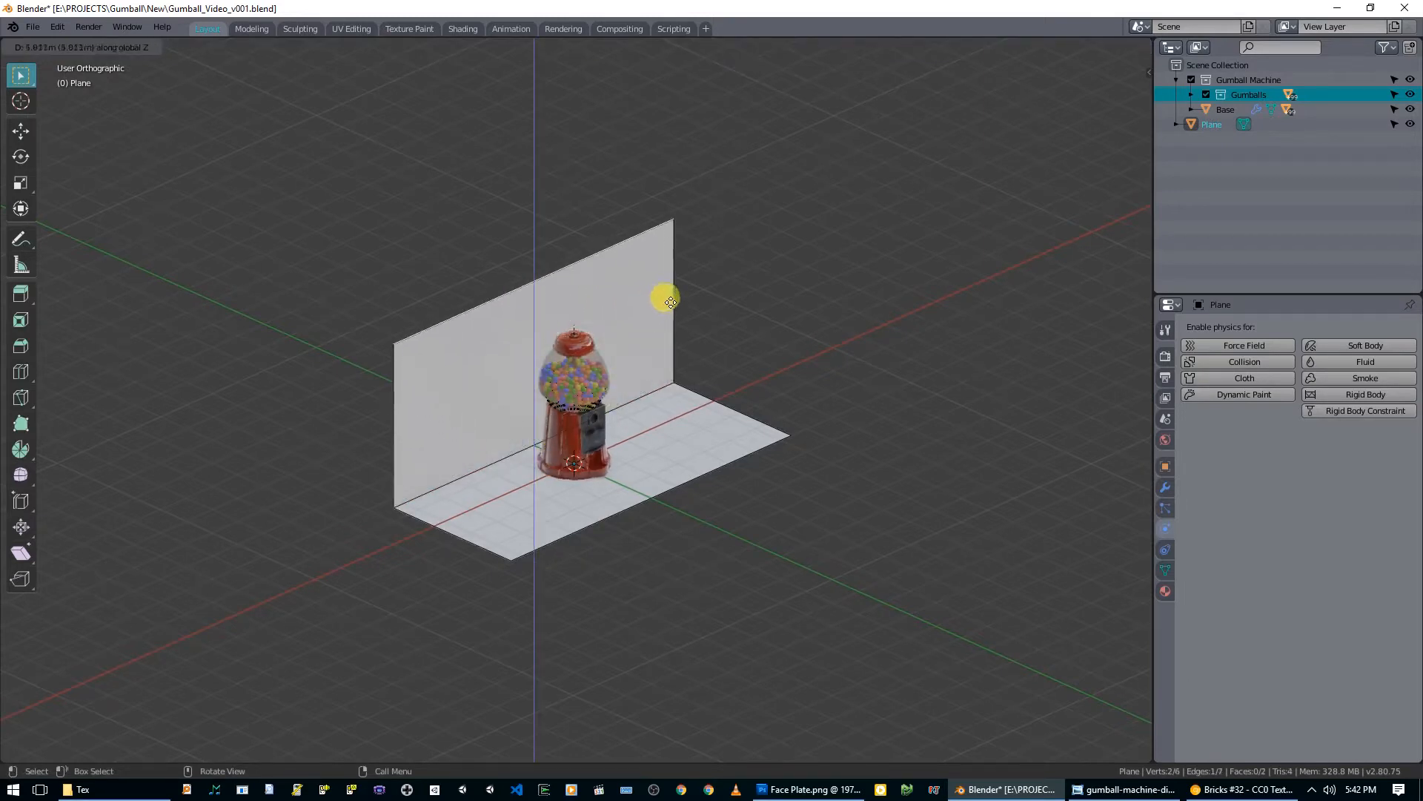
{"action": "left_click", "coordinate": [689, 252]}
{"action": "middle_click_drag", "start_coordinate": [689, 252], "coordinate": [702, 354]}
{"action": "scroll", "coordinate": [638, 444], "scroll_direction": "up", "scroll_amount": 2}
{"action": "key", "text": "Tab"}
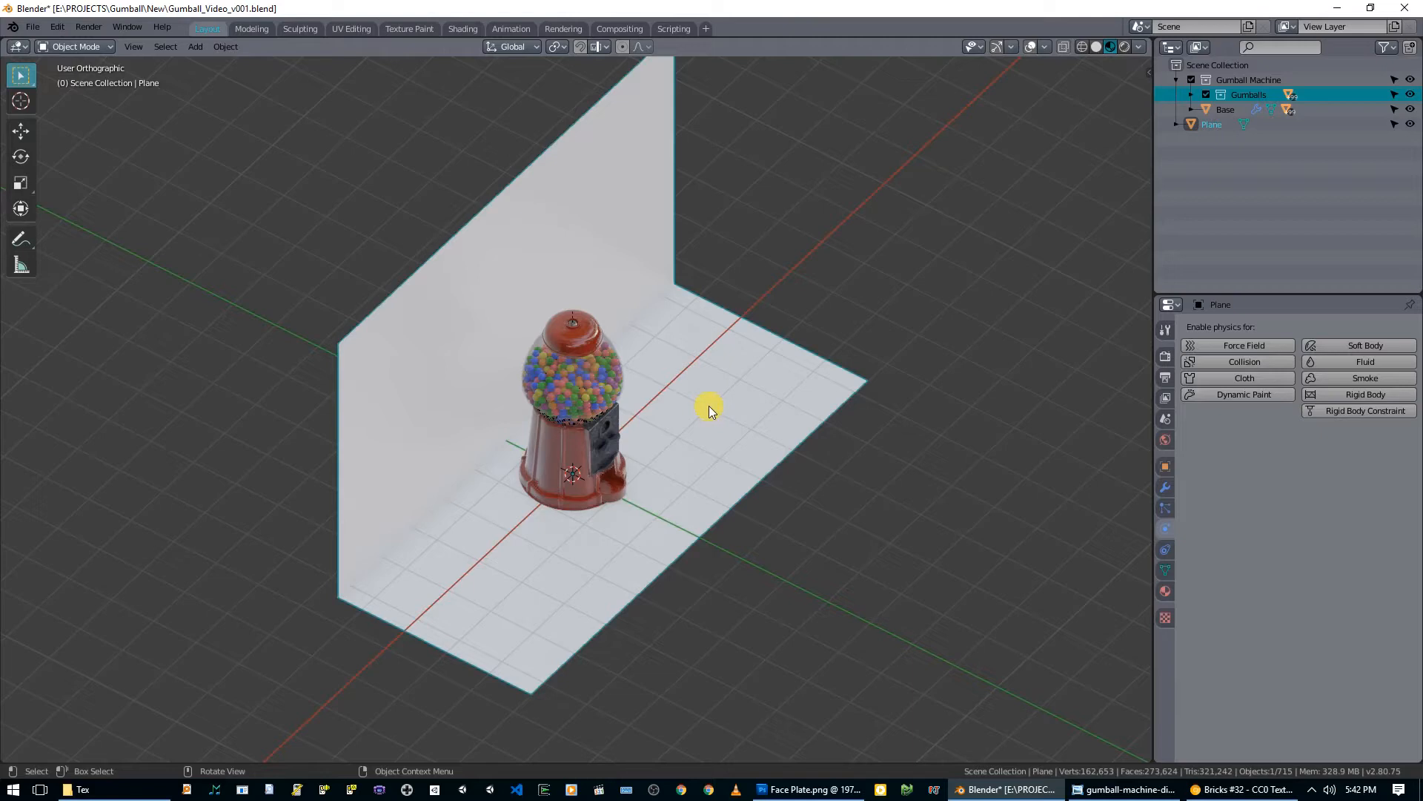
Step: In Edit Mode with face selection and X-ray off, select only the floor face of the plane
{"action": "middle_click_drag", "start_coordinate": [625, 455], "coordinate": [493, 477]}
{"action": "key", "text": "Tab"}
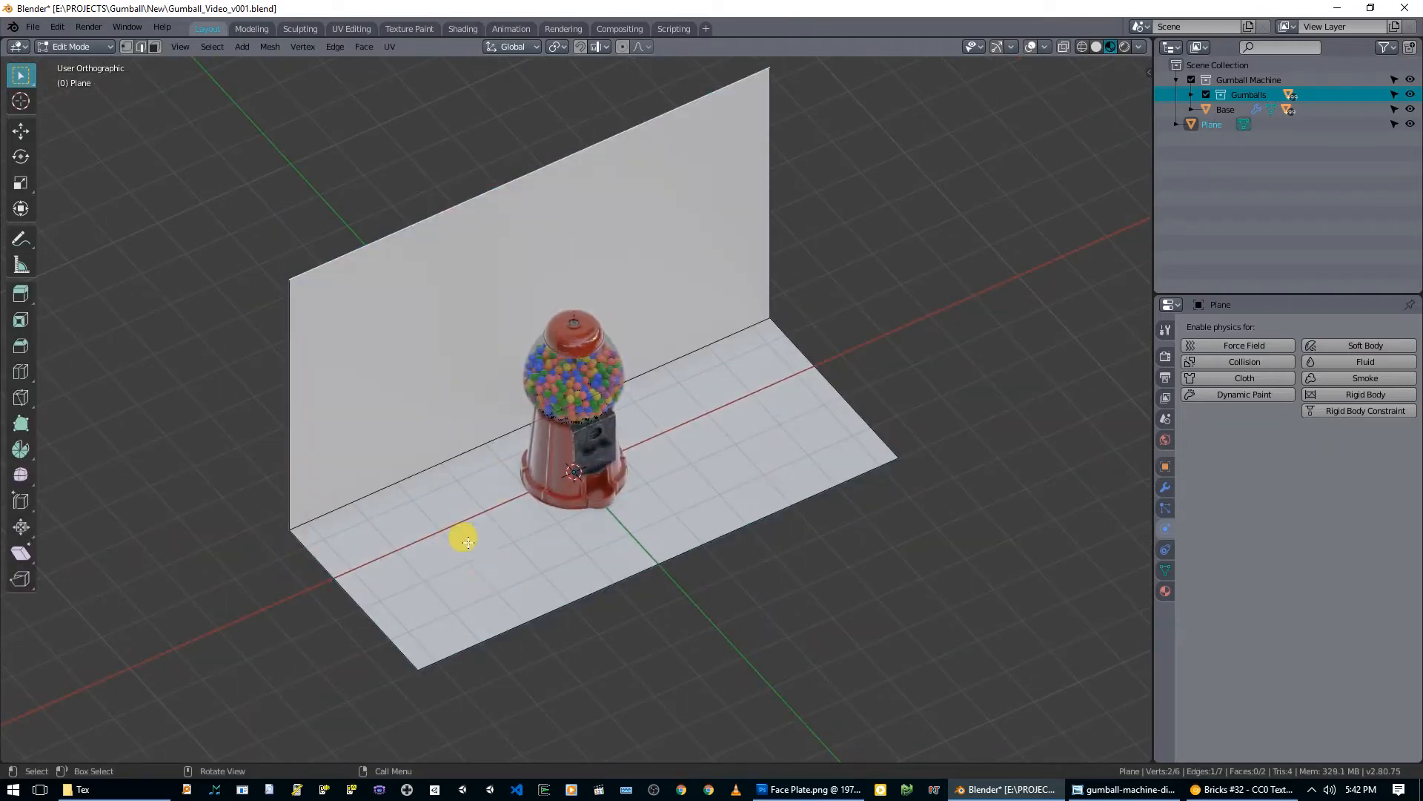
{"action": "left_click", "coordinate": [496, 556]}
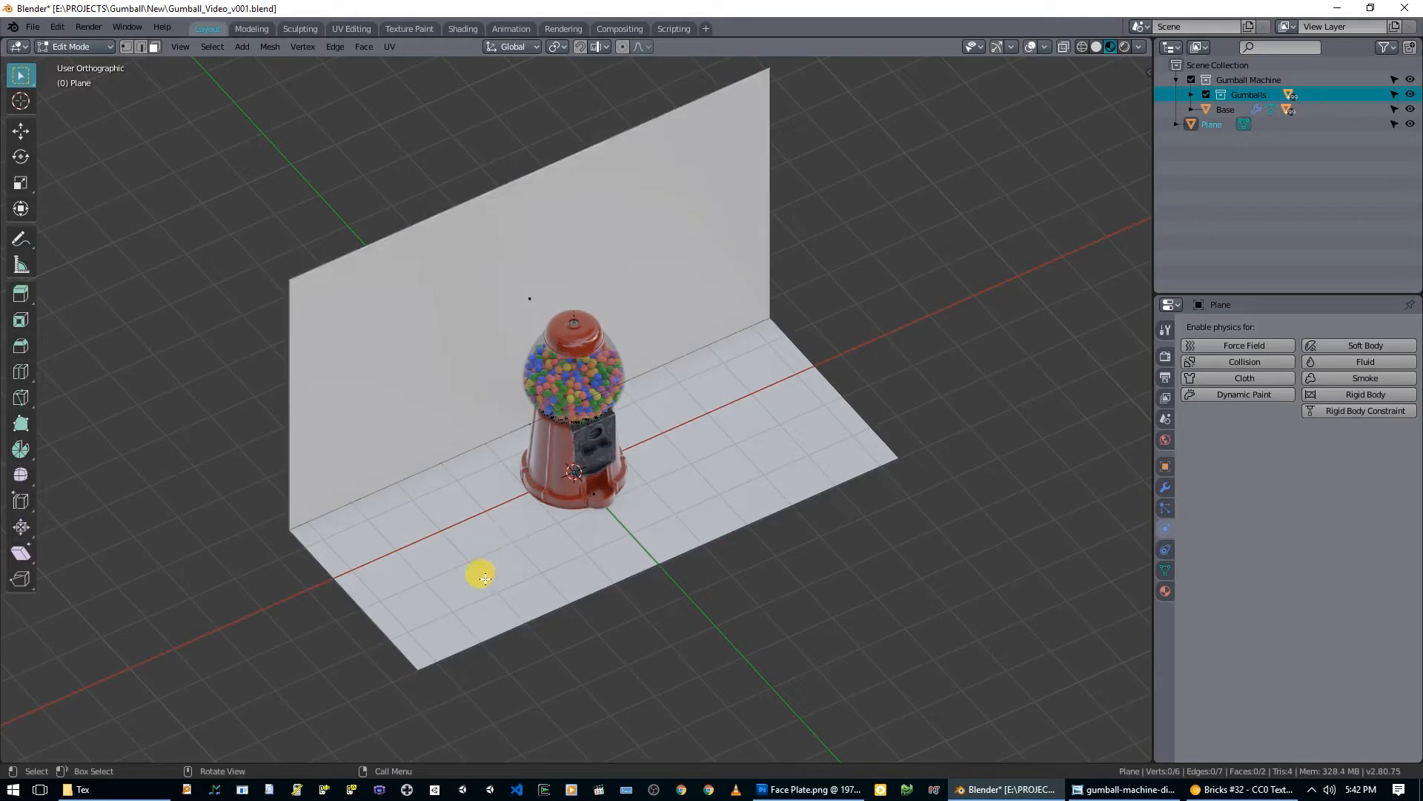
{"action": "middle_click_drag", "start_coordinate": [456, 590], "coordinate": [471, 596]}
{"action": "key", "text": "Tab"}
{"action": "key", "text": "Tab"}
{"action": "key", "text": "Tab"}
{"action": "key", "text": "Tab"}
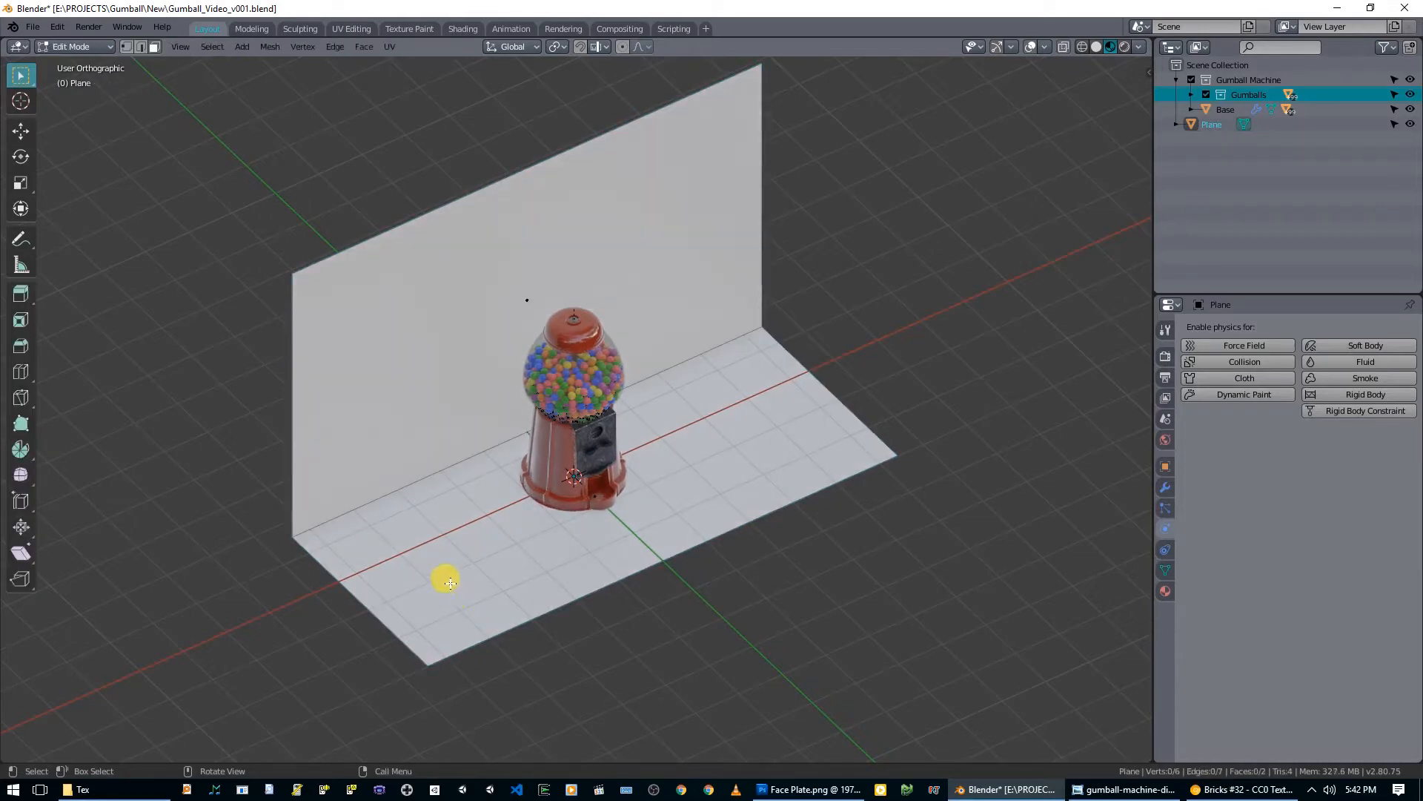
{"action": "left_click", "coordinate": [521, 300]}
{"action": "key", "text": "alt+z"}
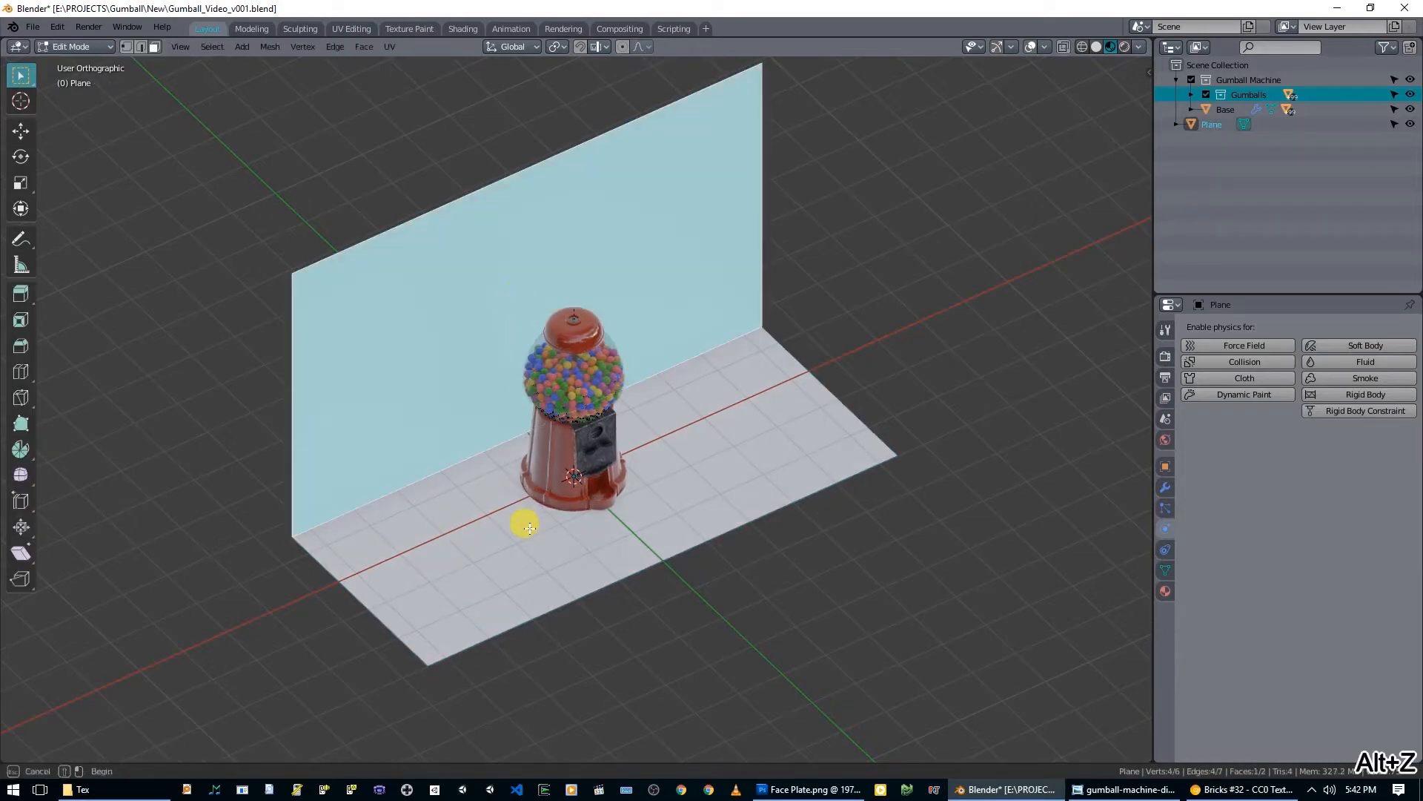
{"action": "left_click", "coordinate": [489, 571]}
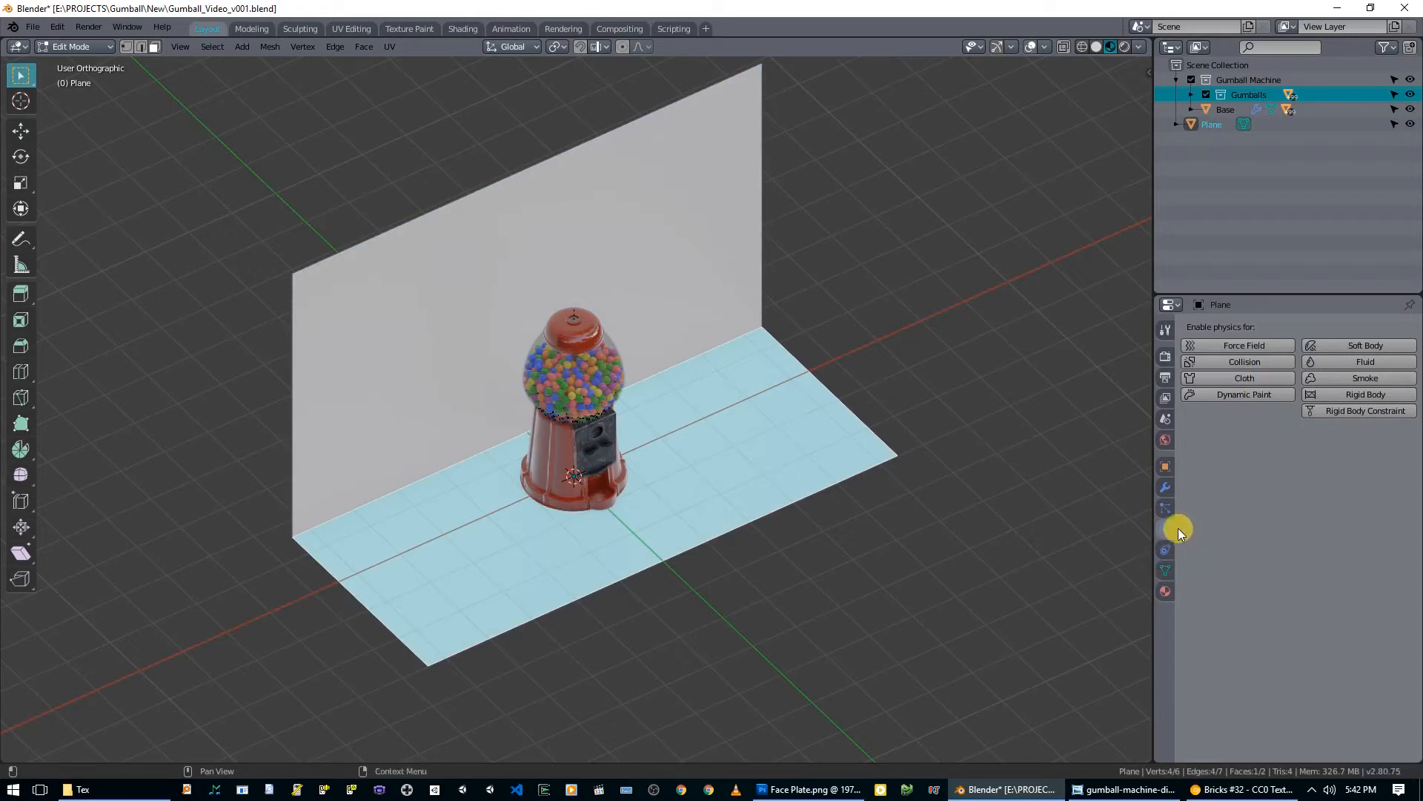
Step: Create a new material for the plane and name it Wood
{"action": "left_click", "coordinate": [1165, 590]}
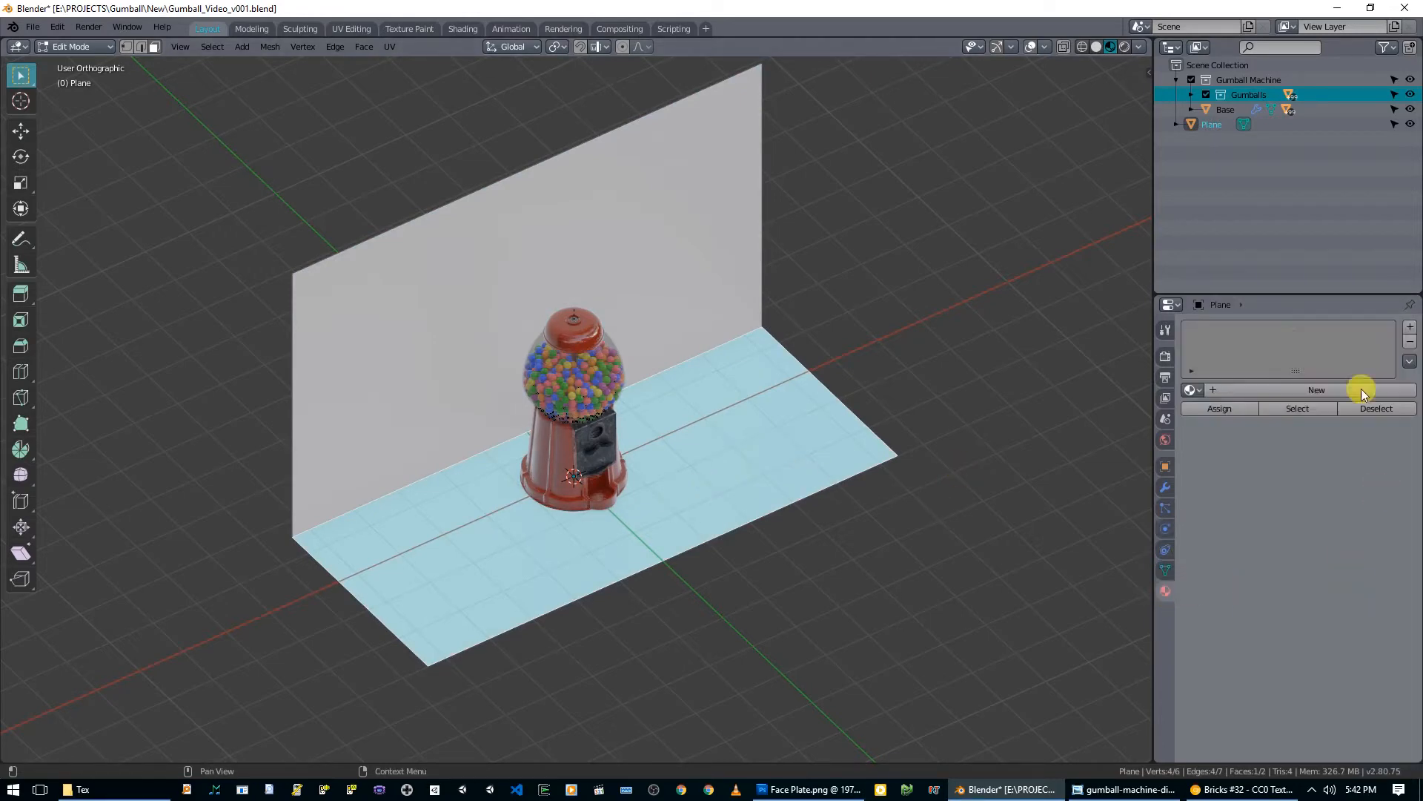
{"action": "left_click", "coordinate": [1278, 390]}
{"action": "left_click", "coordinate": [1265, 386]}
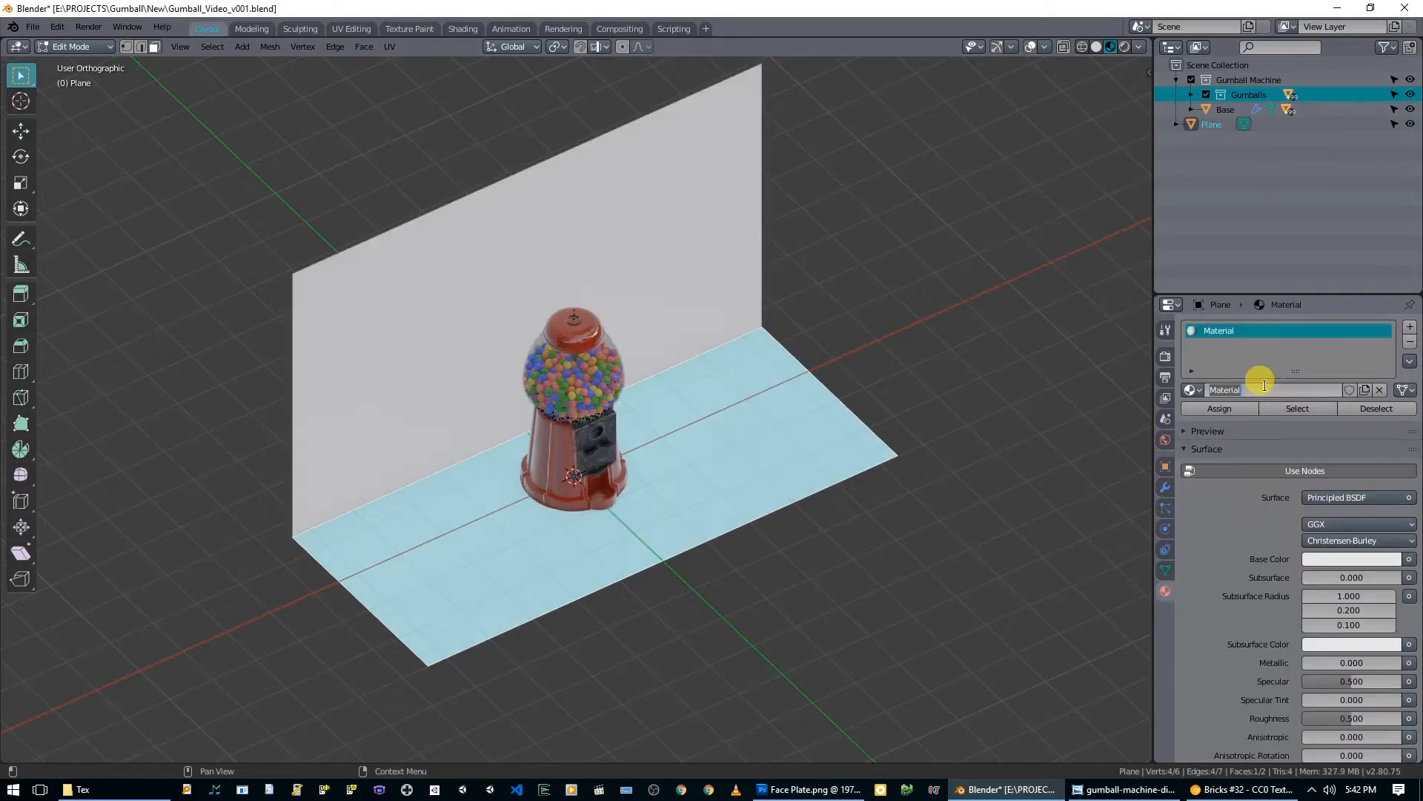
{"action": "type", "text": "Wood"}
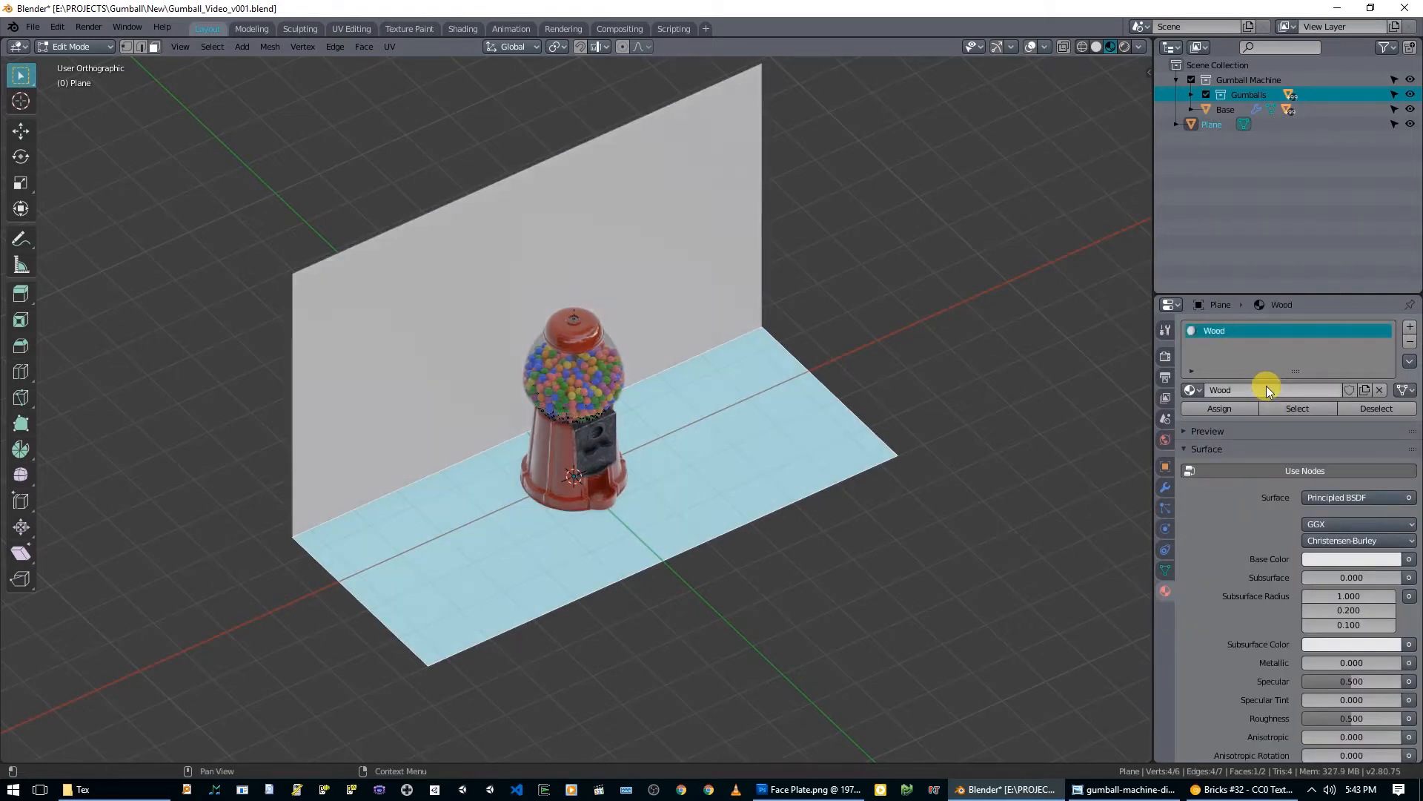
{"action": "key", "text": "Return"}
Step: Select the wall face and add a second material slot with a new material named Wall
{"action": "left_click", "coordinate": [639, 247]}
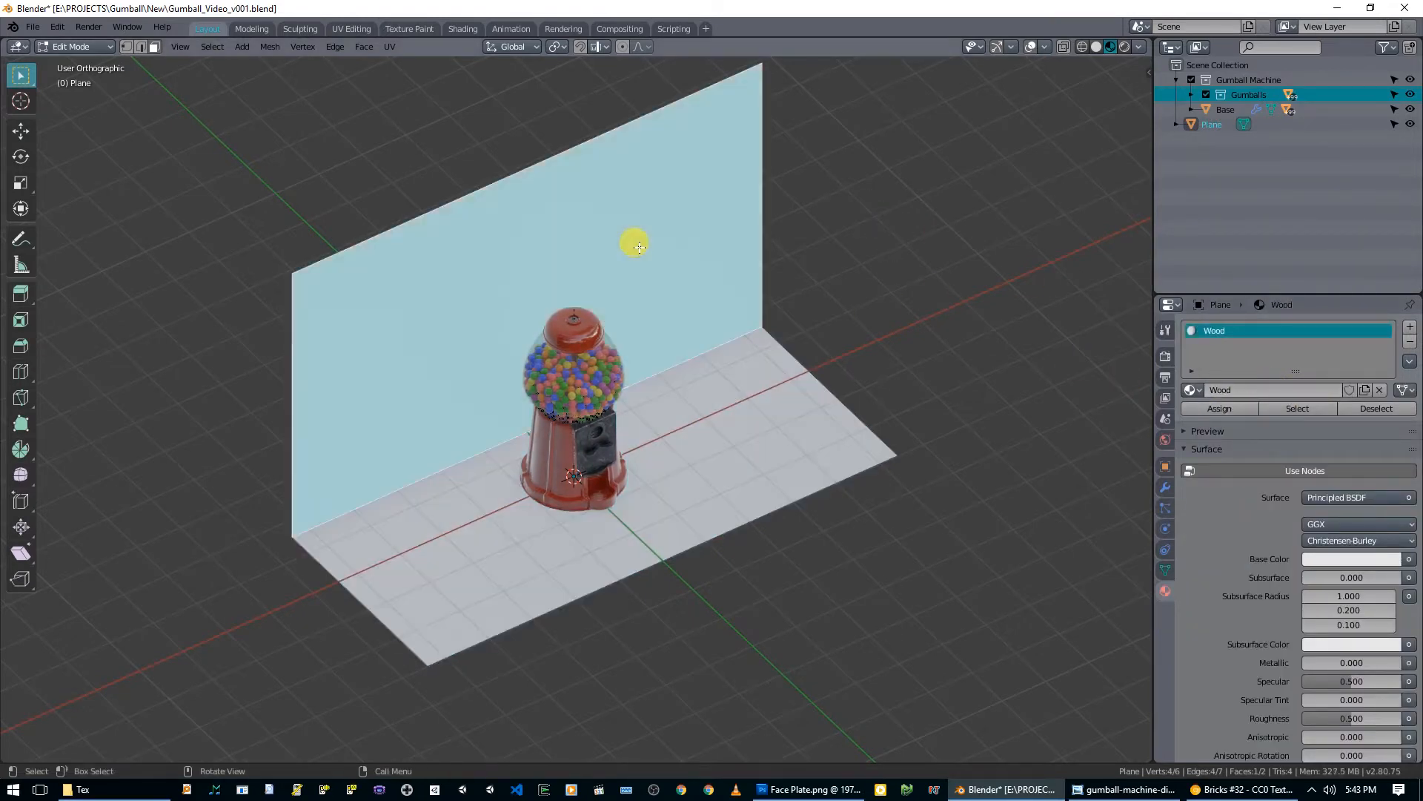
{"action": "left_click", "coordinate": [1409, 326]}
{"action": "left_click", "coordinate": [1230, 421]}
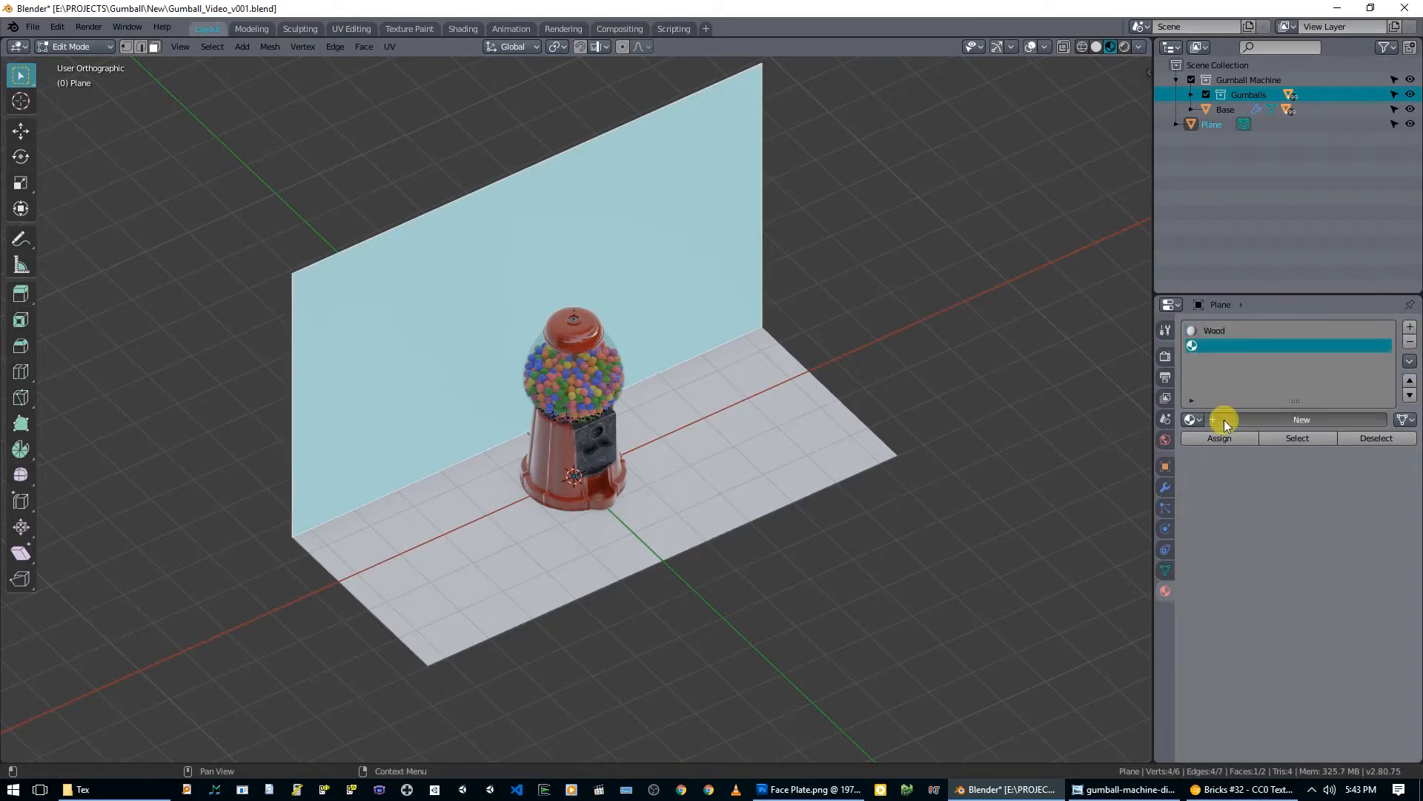
{"action": "double_click", "coordinate": [1222, 420]}
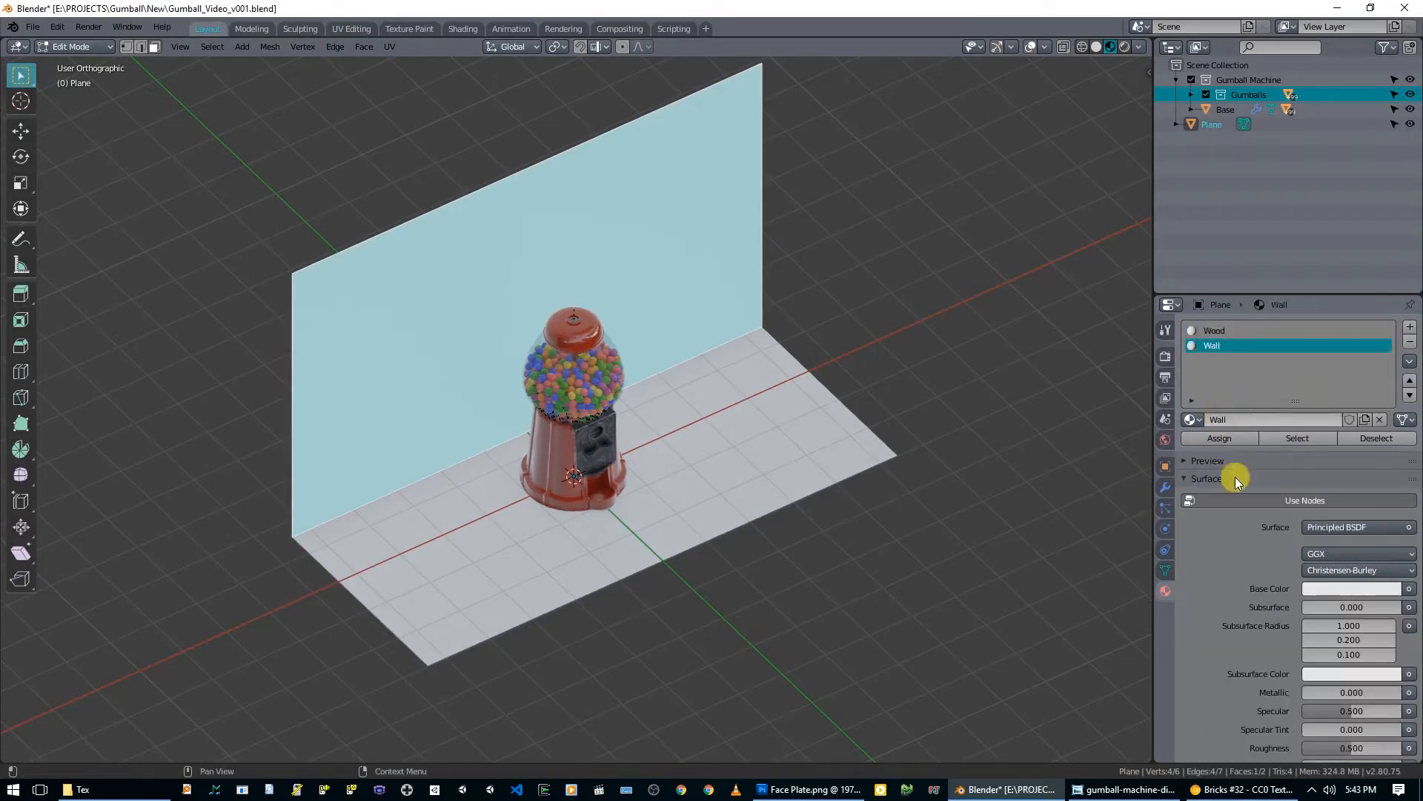
Step: Set the Wall material's viewport display color to a pale cream
{"action": "scroll", "coordinate": [1310, 590], "scroll_direction": "down", "scroll_amount": 15}
{"action": "left_click", "coordinate": [1315, 695]}
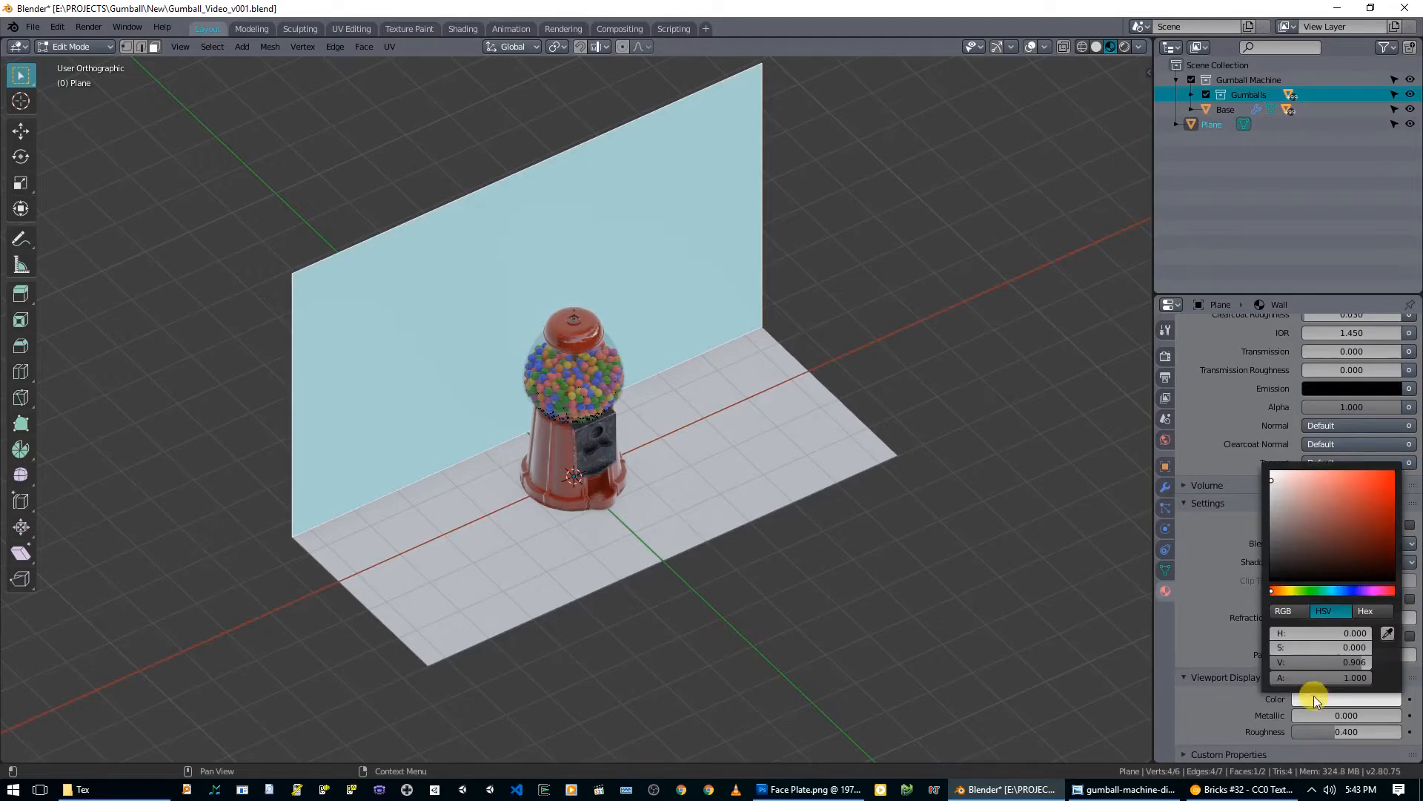
{"action": "left_click", "coordinate": [1286, 591]}
{"action": "left_click", "coordinate": [1277, 486]}
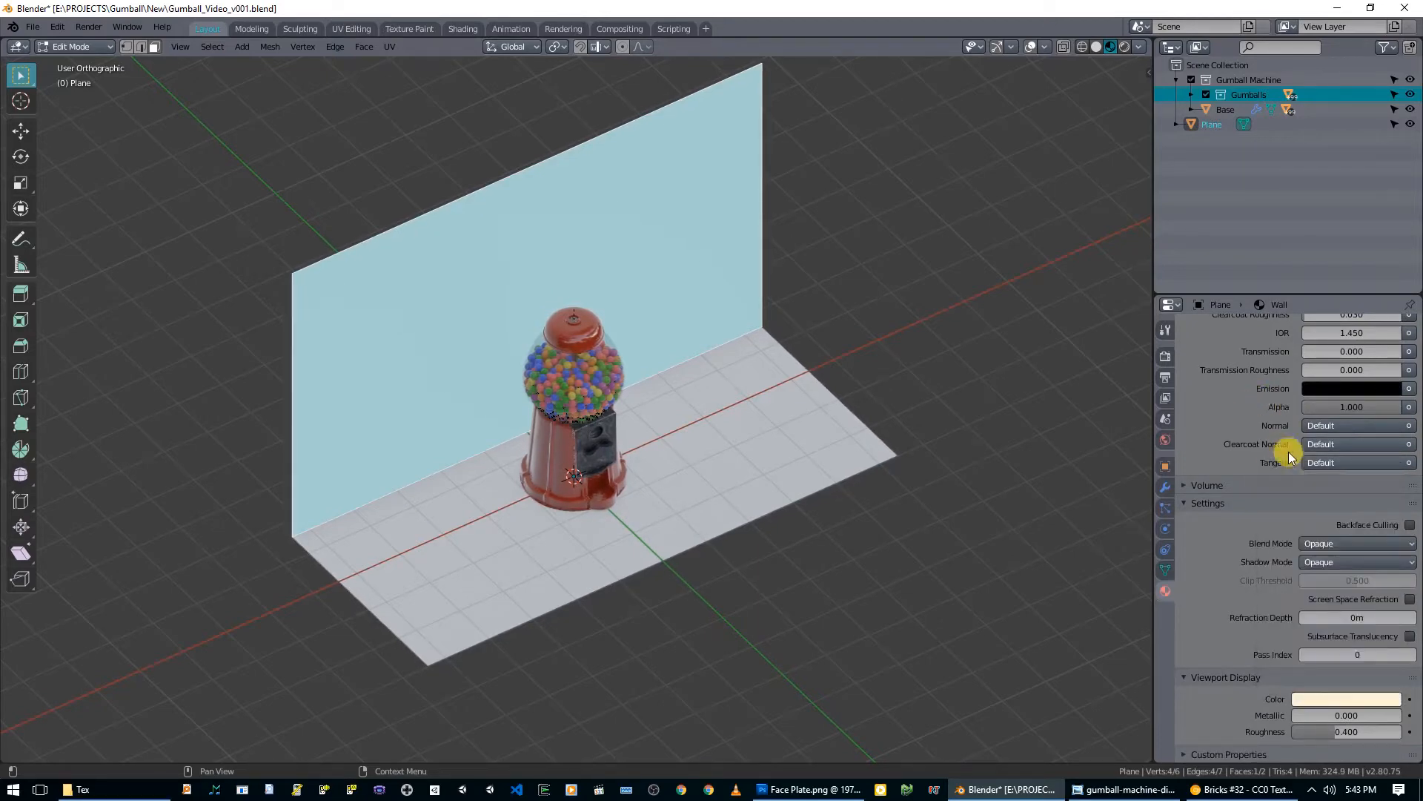
{"action": "scroll", "coordinate": [1221, 411], "scroll_direction": "up", "scroll_amount": 20}
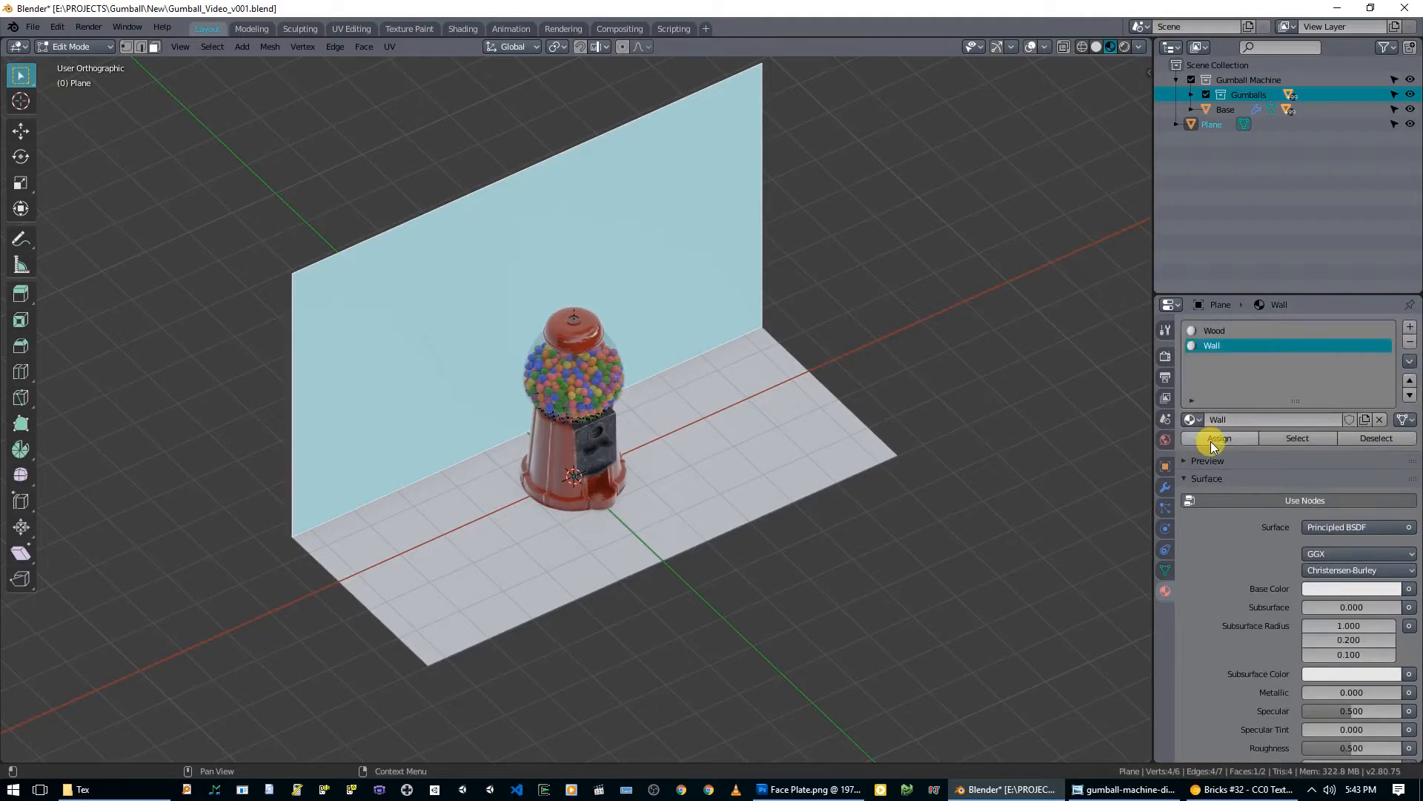
Step: Change the Wall material's viewport display color to a golden brown and assign the material to the selected wall face
{"action": "scroll", "coordinate": [1270, 608], "scroll_direction": "down", "scroll_amount": 20}
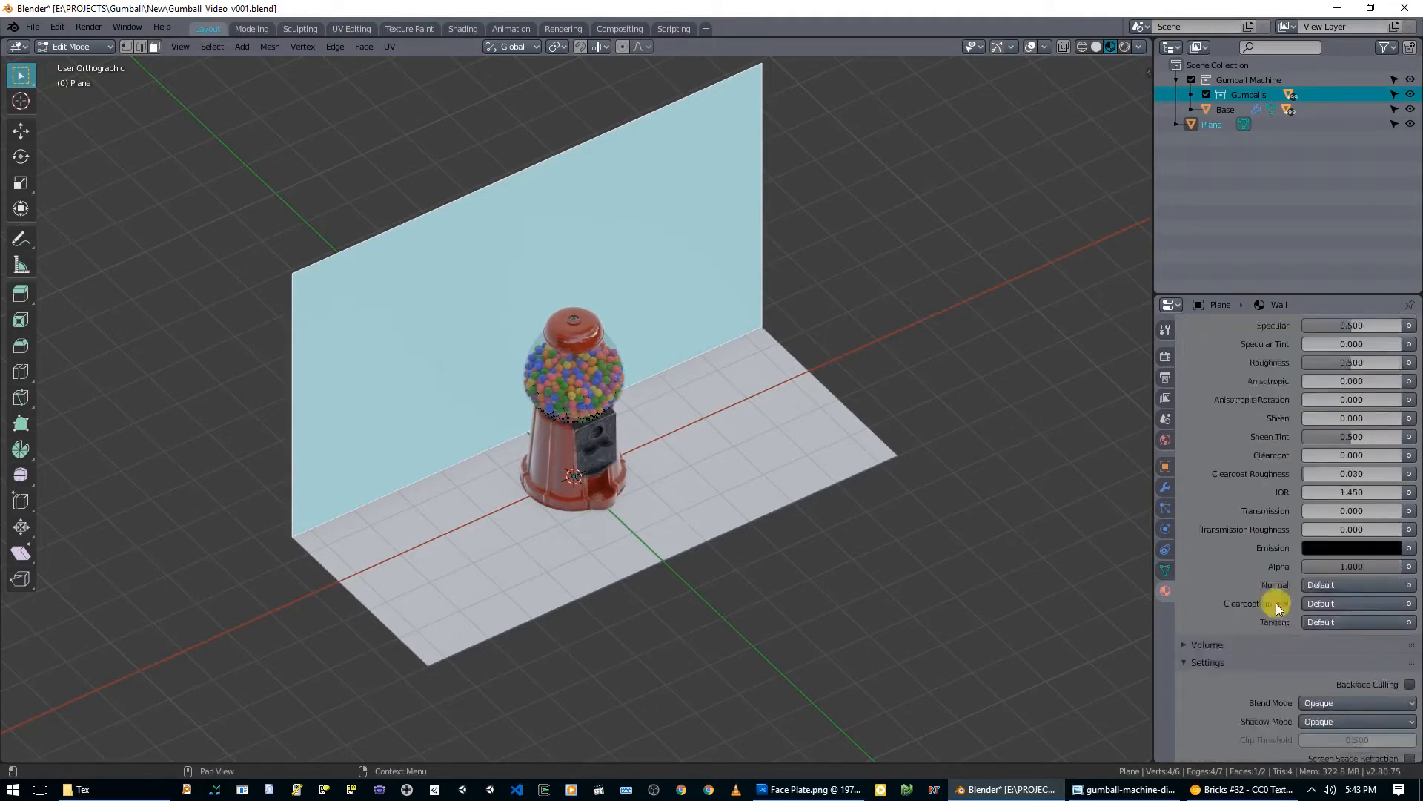
{"action": "left_click", "coordinate": [1324, 693]}
{"action": "left_click_drag", "start_coordinate": [1285, 480], "coordinate": [1356, 521]}
{"action": "middle_click_drag", "start_coordinate": [834, 353], "coordinate": [768, 392]}
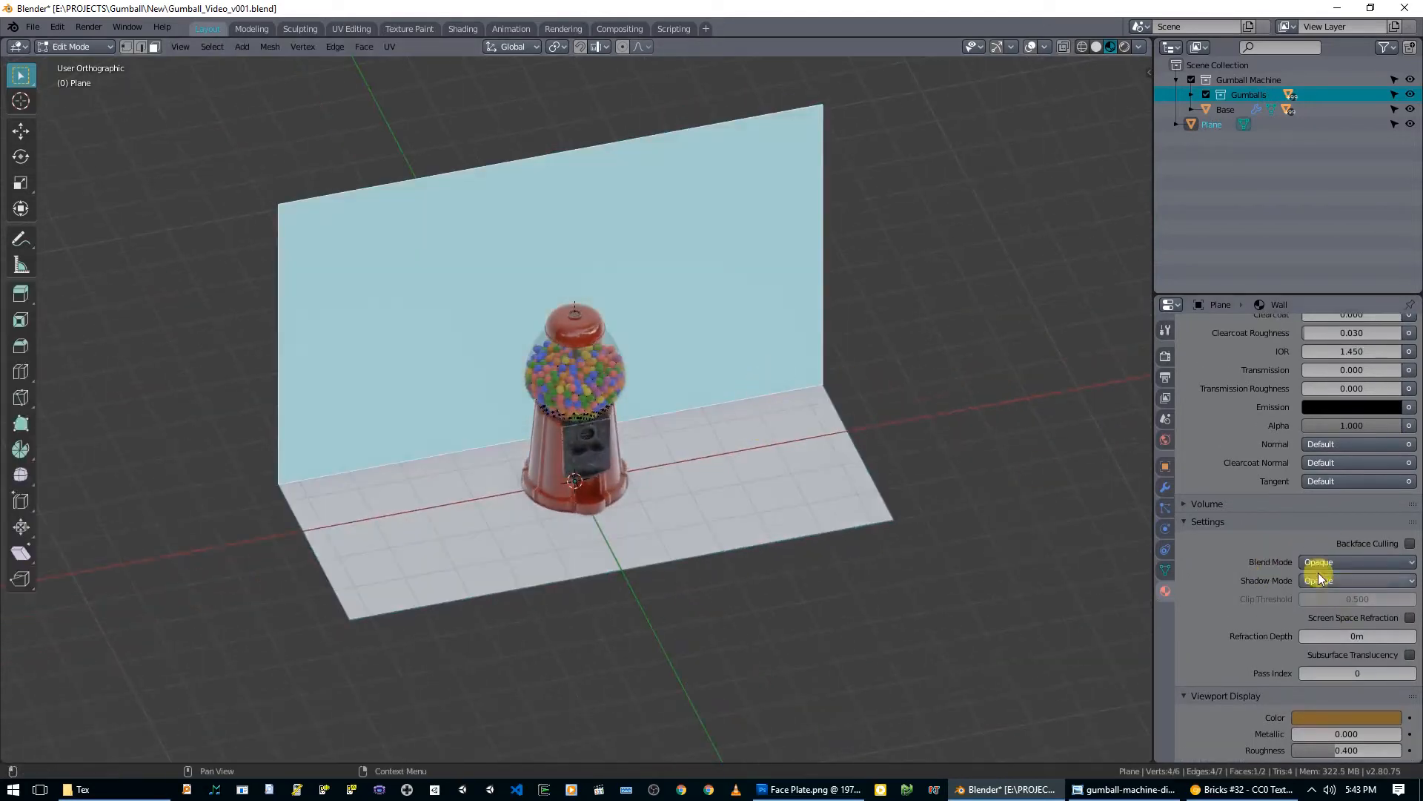
{"action": "scroll", "coordinate": [1327, 548], "scroll_direction": "up", "scroll_amount": 20}
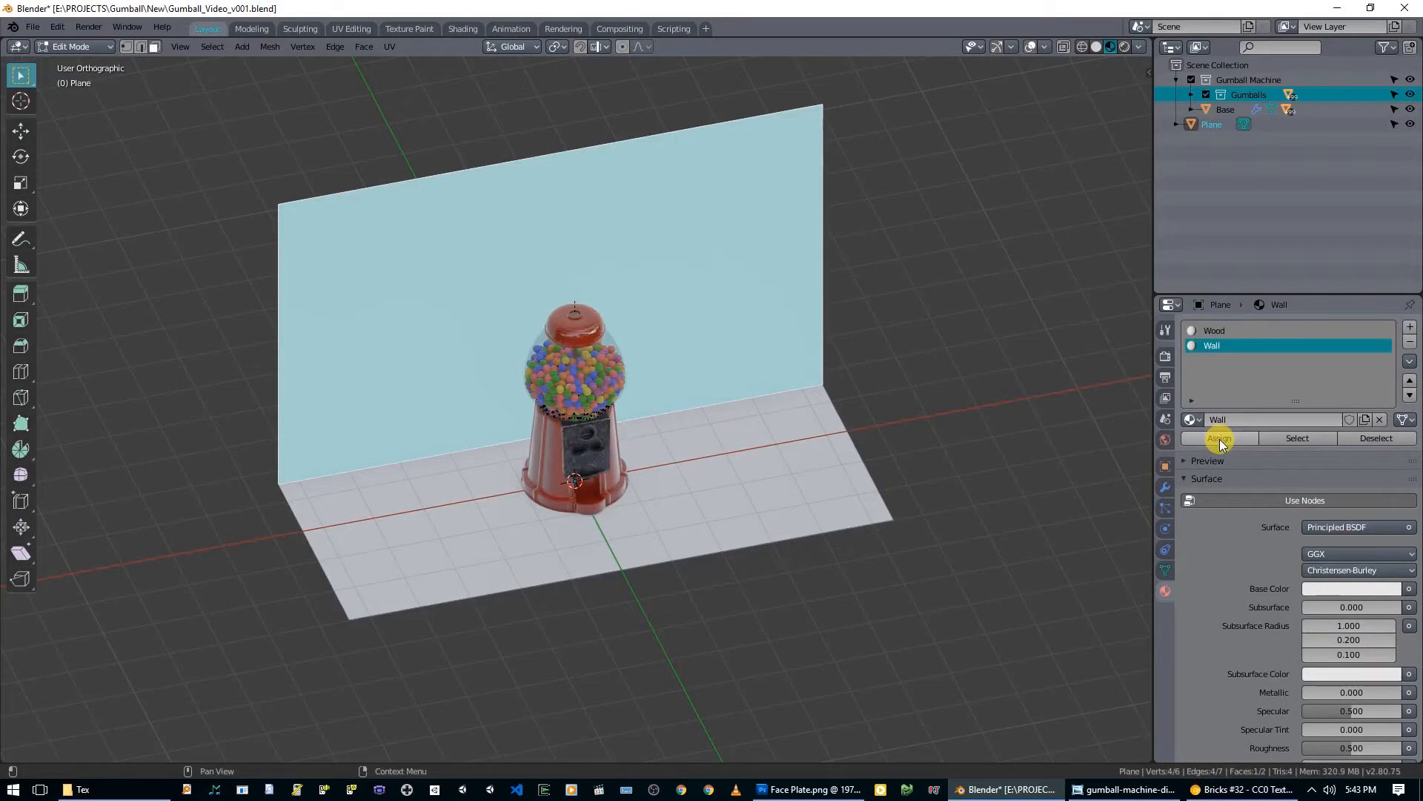
Step: Check which material the wall and floor faces use and inspect the Wall material's viewport display color
{"action": "middle_click_drag", "start_coordinate": [1008, 397], "coordinate": [768, 509]}
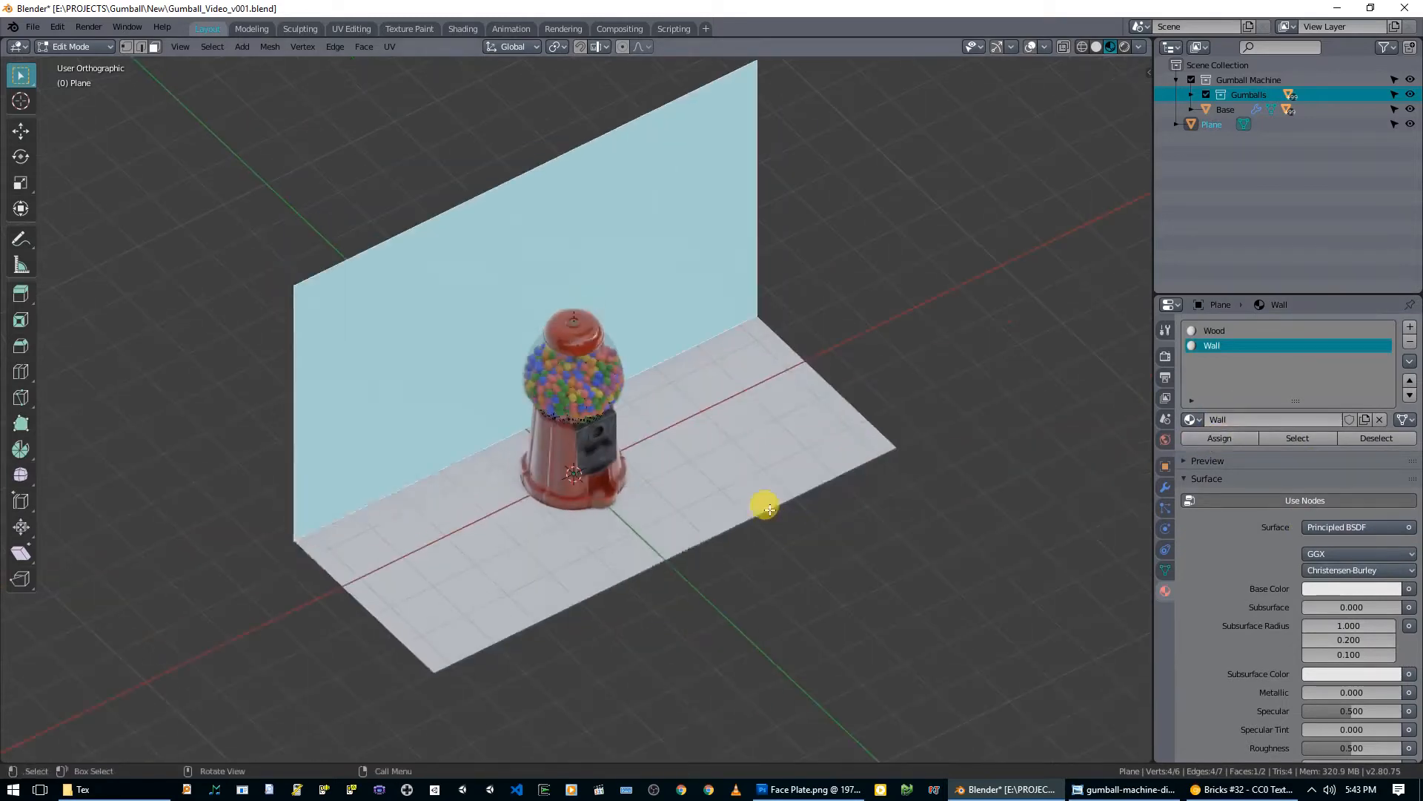
{"action": "key", "text": "alt+a"}
{"action": "key", "text": "Tab"}
{"action": "scroll", "coordinate": [786, 452], "scroll_direction": "down", "scroll_amount": 5}
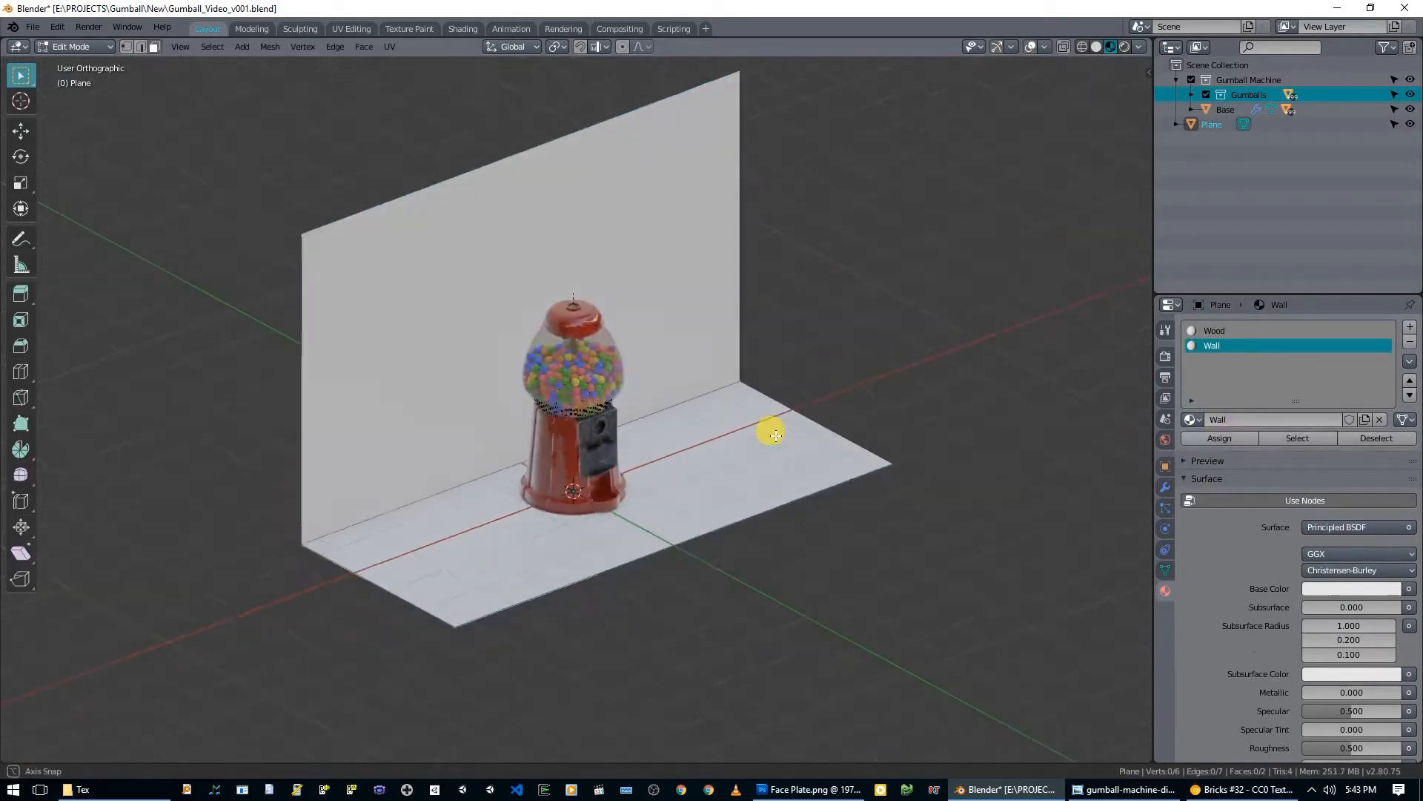
{"action": "scroll", "coordinate": [486, 547], "scroll_direction": "up", "scroll_amount": 2}
{"action": "key", "text": "Tab"}
{"action": "left_click", "coordinate": [484, 413]}
{"action": "left_click", "coordinate": [523, 472]}
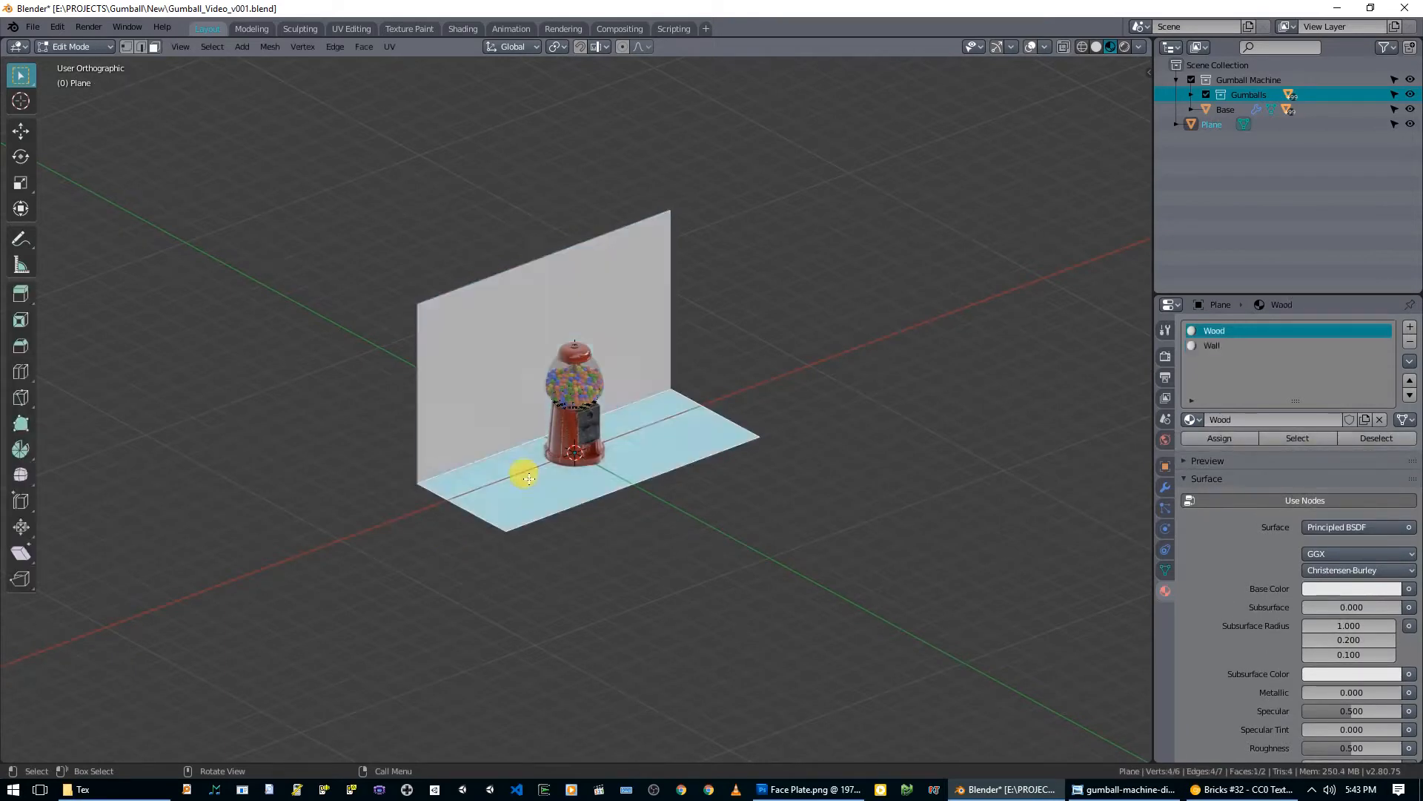
{"action": "left_click", "coordinate": [1213, 347]}
{"action": "scroll", "coordinate": [1263, 567], "scroll_direction": "down", "scroll_amount": 10}
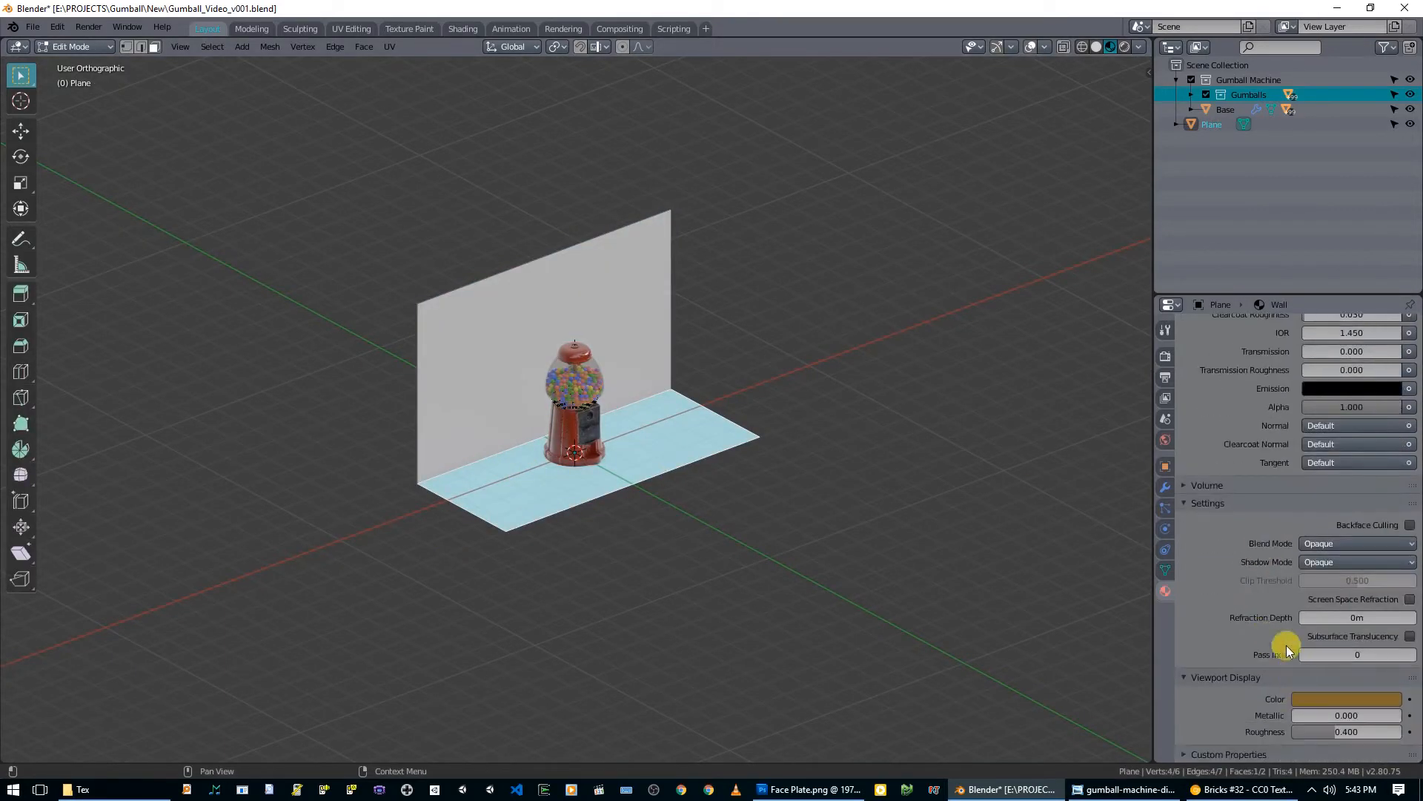
Step: Switch the viewport to Solid shading, select the wall face, and set the Wall material's viewport display color to light tan
{"action": "scroll", "coordinate": [1290, 608], "scroll_direction": "up", "scroll_amount": 6}
{"action": "key", "text": "z"}
{"action": "left_click", "coordinate": [855, 445]}
{"action": "left_click", "coordinate": [460, 388]}
{"action": "scroll", "coordinate": [1271, 560], "scroll_direction": "down", "scroll_amount": 6}
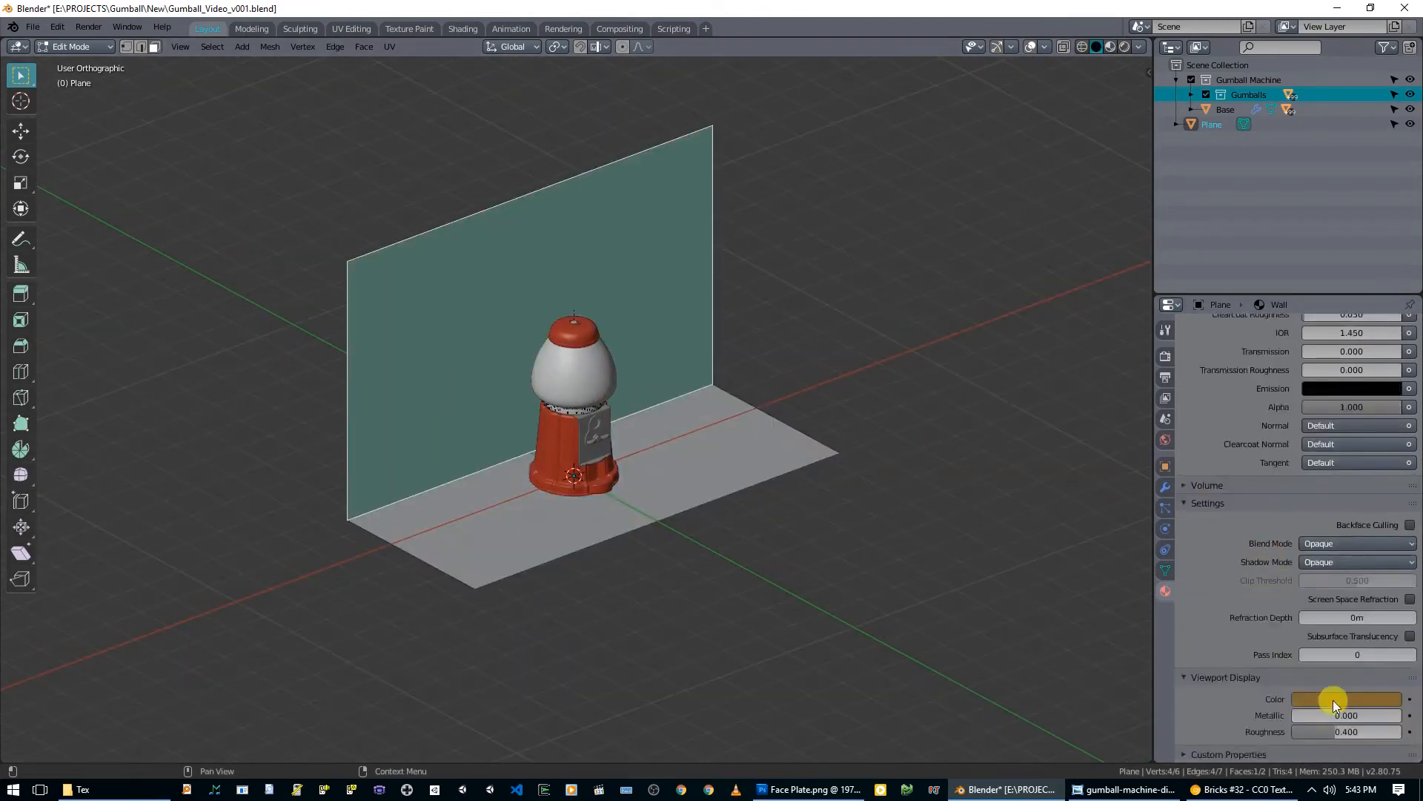
{"action": "left_click", "coordinate": [1332, 700]}
{"action": "left_click_drag", "start_coordinate": [1271, 489], "coordinate": [1304, 487]}
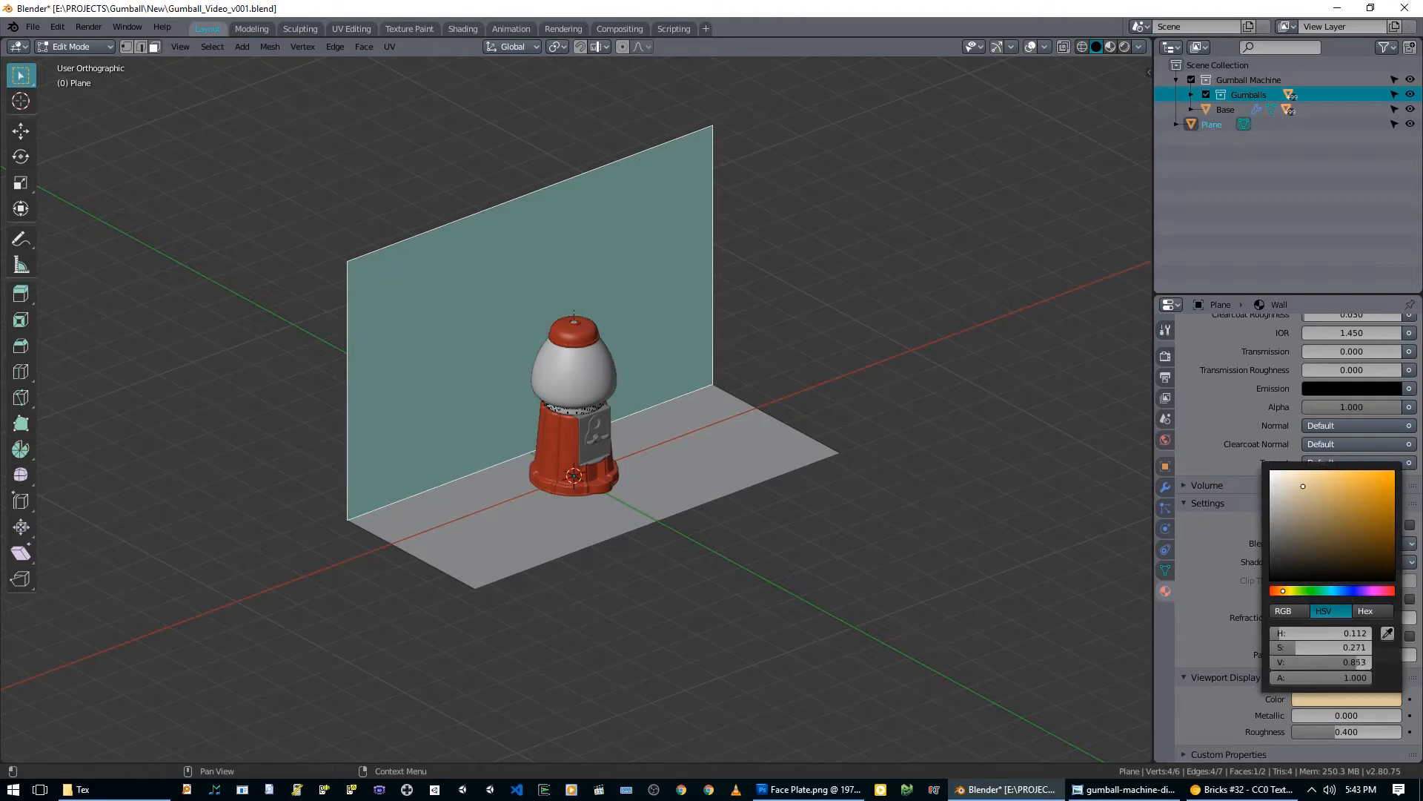
{"action": "left_click", "coordinate": [911, 416]}
Step: Select the floor face, set the Wood material's viewport display color to dark brown, and clear the selection
{"action": "middle_click_drag", "start_coordinate": [912, 415], "coordinate": [753, 484]}
{"action": "left_click", "coordinate": [752, 484]}
{"action": "left_click", "coordinate": [1327, 696]}
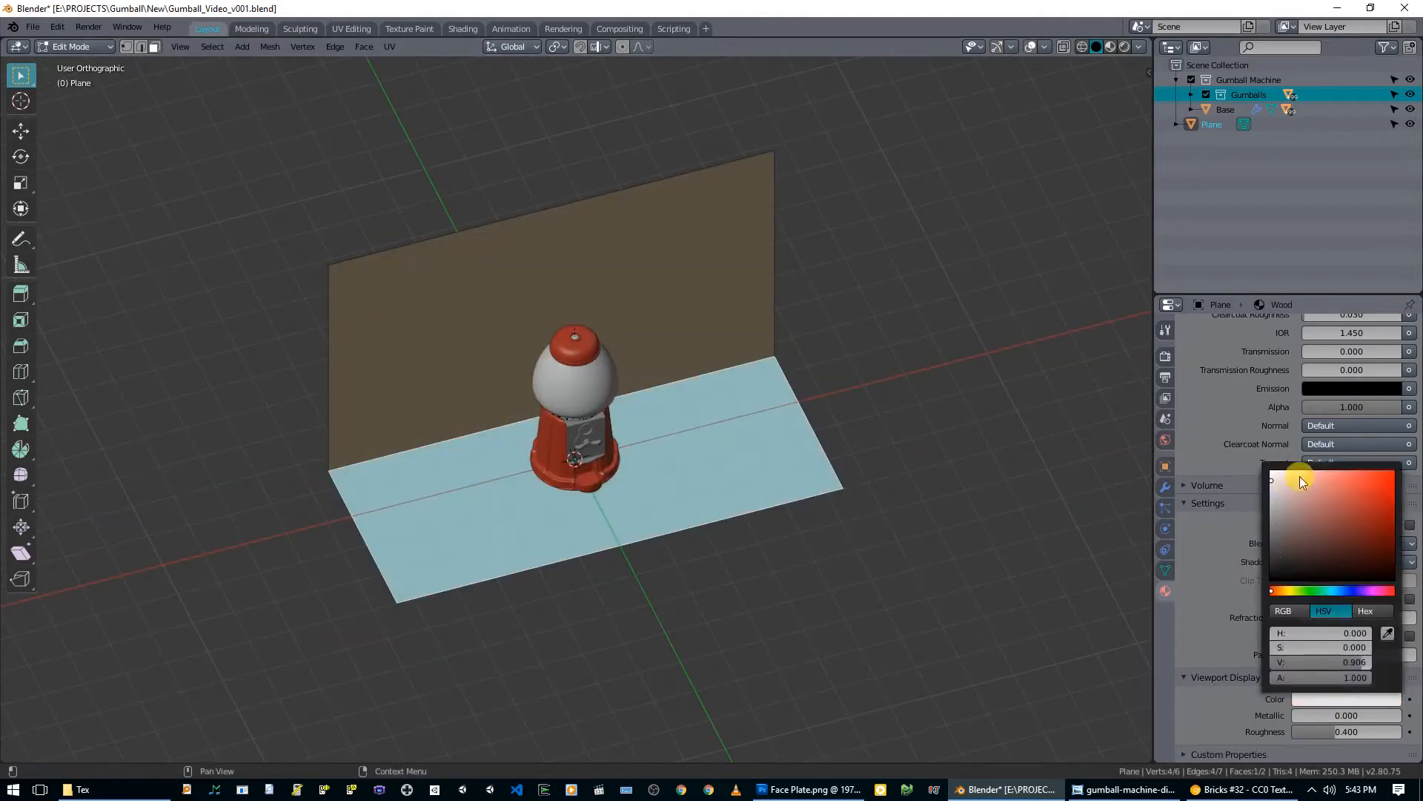
{"action": "left_click", "coordinate": [1280, 591]}
{"action": "mouse_move", "coordinate": [1312, 519]}
{"action": "left_mouse_down"}
{"action": "mouse_move", "coordinate": [1335, 502]}
{"action": "mouse_move", "coordinate": [1388, 545]}
{"action": "left_mouse_up"}
{"action": "left_click", "coordinate": [925, 527]}
{"action": "middle_click_drag", "start_coordinate": [924, 527], "coordinate": [870, 493]}
{"action": "scroll", "coordinate": [819, 497], "scroll_direction": "up", "scroll_amount": 2}
{"action": "middle_click_drag", "start_coordinate": [775, 515], "coordinate": [735, 529]}
{"action": "scroll", "coordinate": [708, 559], "scroll_direction": "down", "scroll_amount": 3}
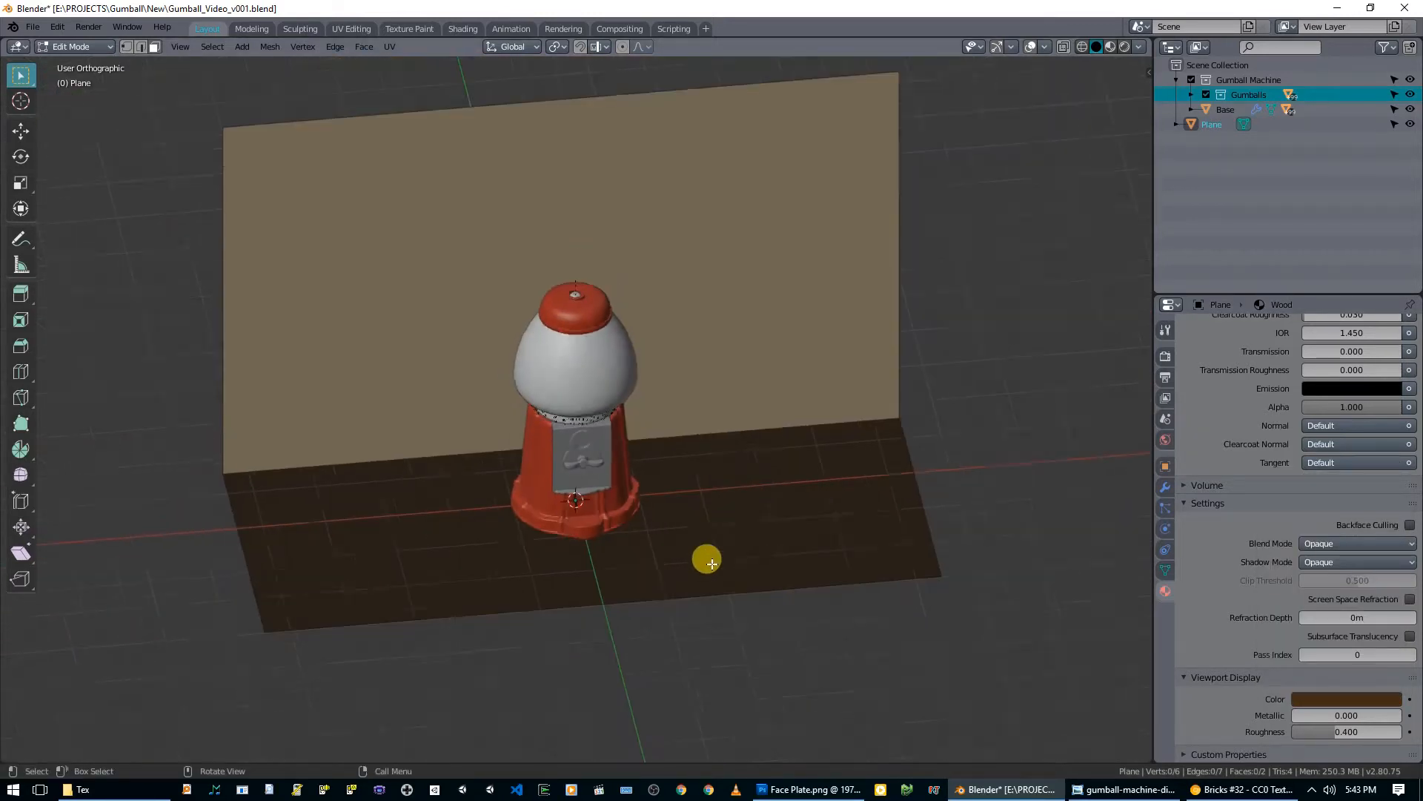
Step: Switch to the Shading workspace and add a Texture Coordinate node well to the left of the Wood material's Principled BSDF
{"action": "left_click", "coordinate": [452, 29]}
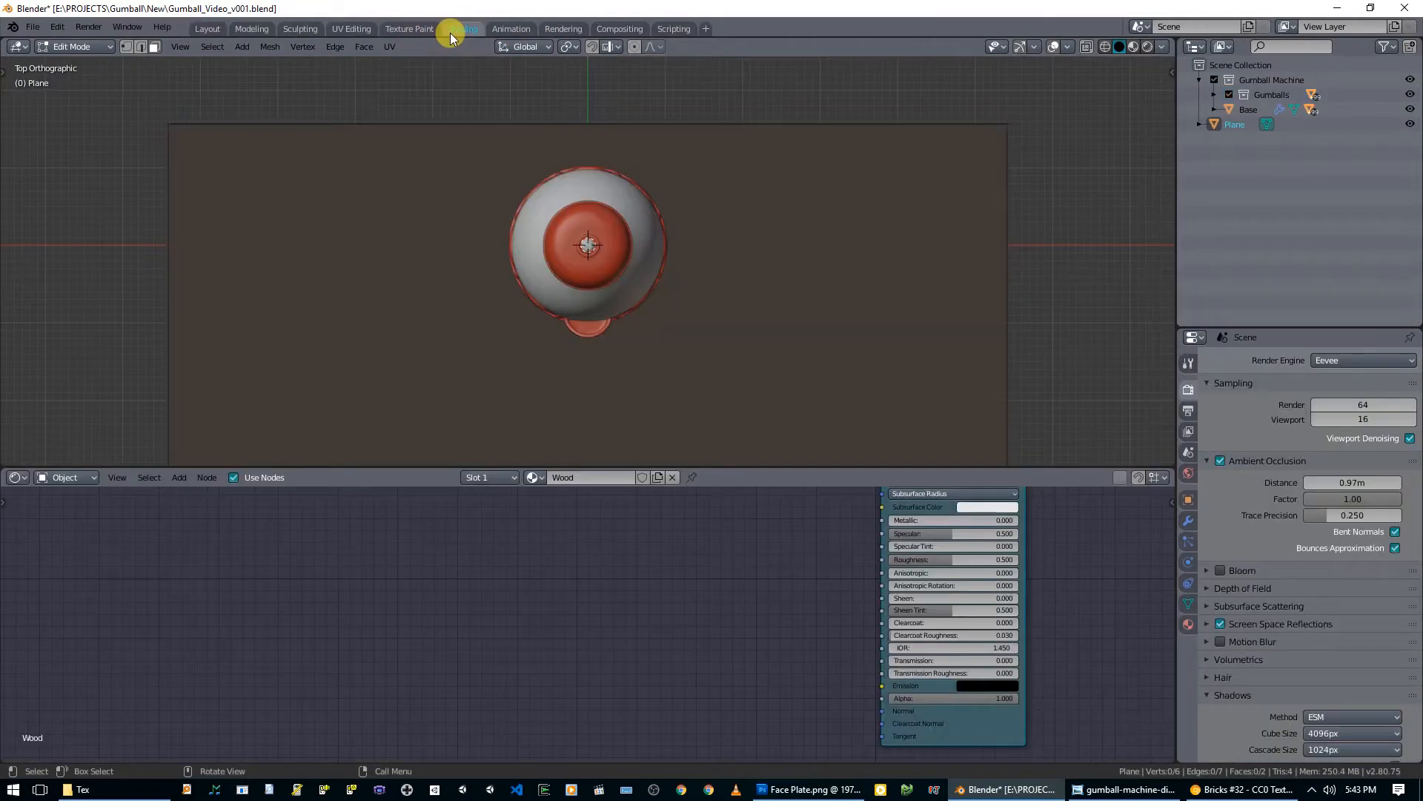
{"action": "mouse_move", "coordinate": [626, 417]}
{"action": "middle_mouse_down"}
{"action": "mouse_move", "coordinate": [656, 287]}
{"action": "mouse_move", "coordinate": [692, 267]}
{"action": "mouse_move", "coordinate": [632, 238]}
{"action": "mouse_move", "coordinate": [638, 264]}
{"action": "middle_mouse_up"}
{"action": "scroll", "coordinate": [587, 597], "scroll_direction": "down", "scroll_amount": 4}
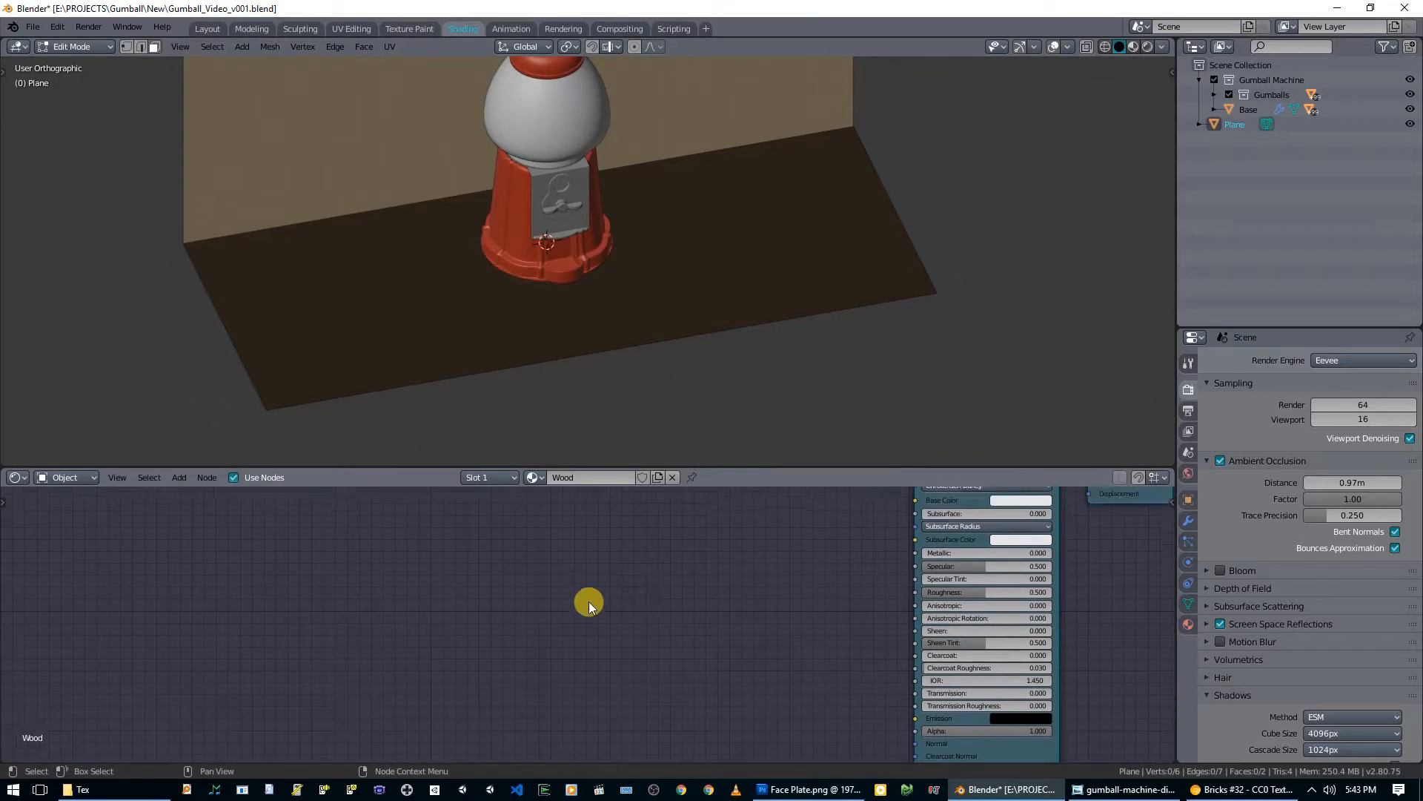
{"action": "scroll", "coordinate": [488, 638], "scroll_direction": "up", "scroll_amount": 1}
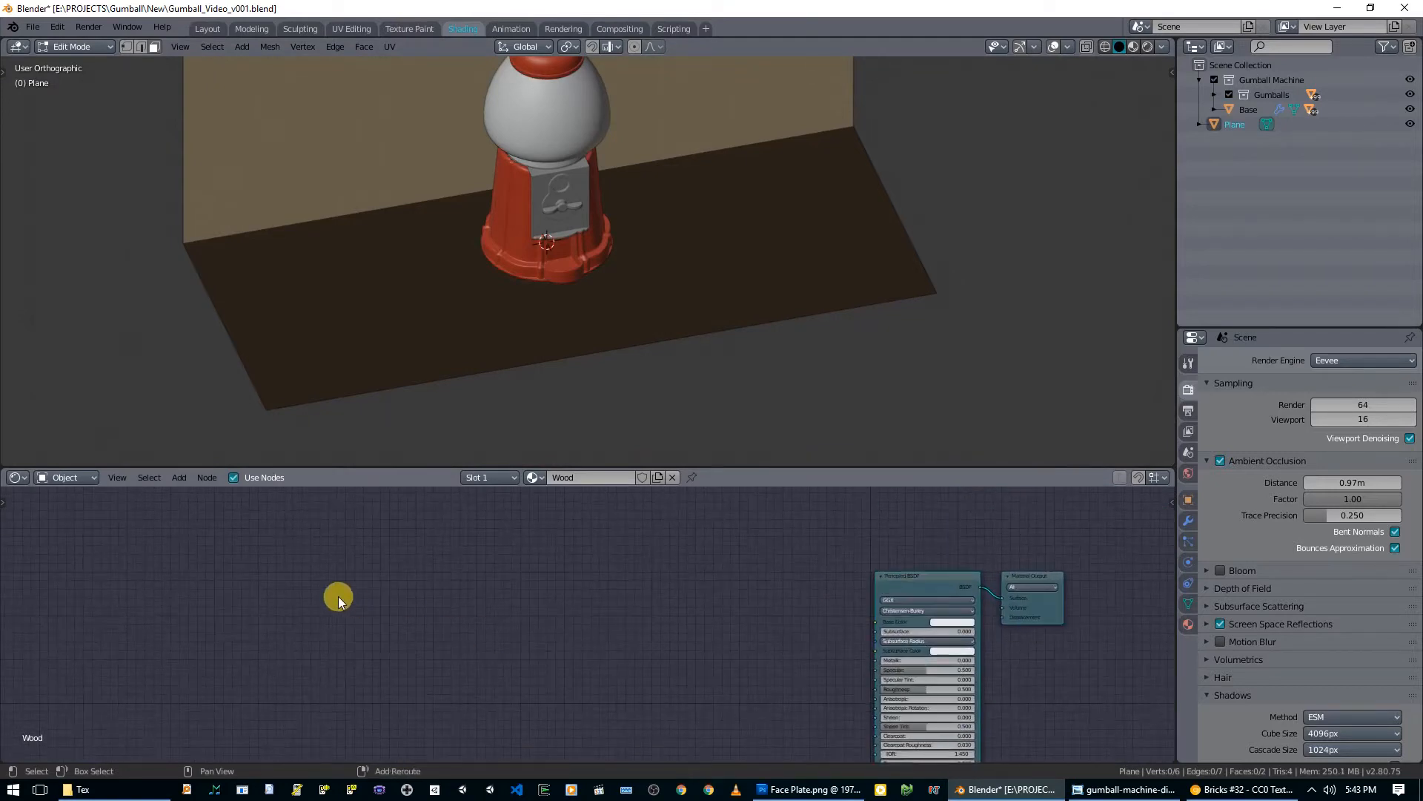
{"action": "key", "text": "shift+a"}
{"action": "mouse_move", "coordinate": [319, 618]}
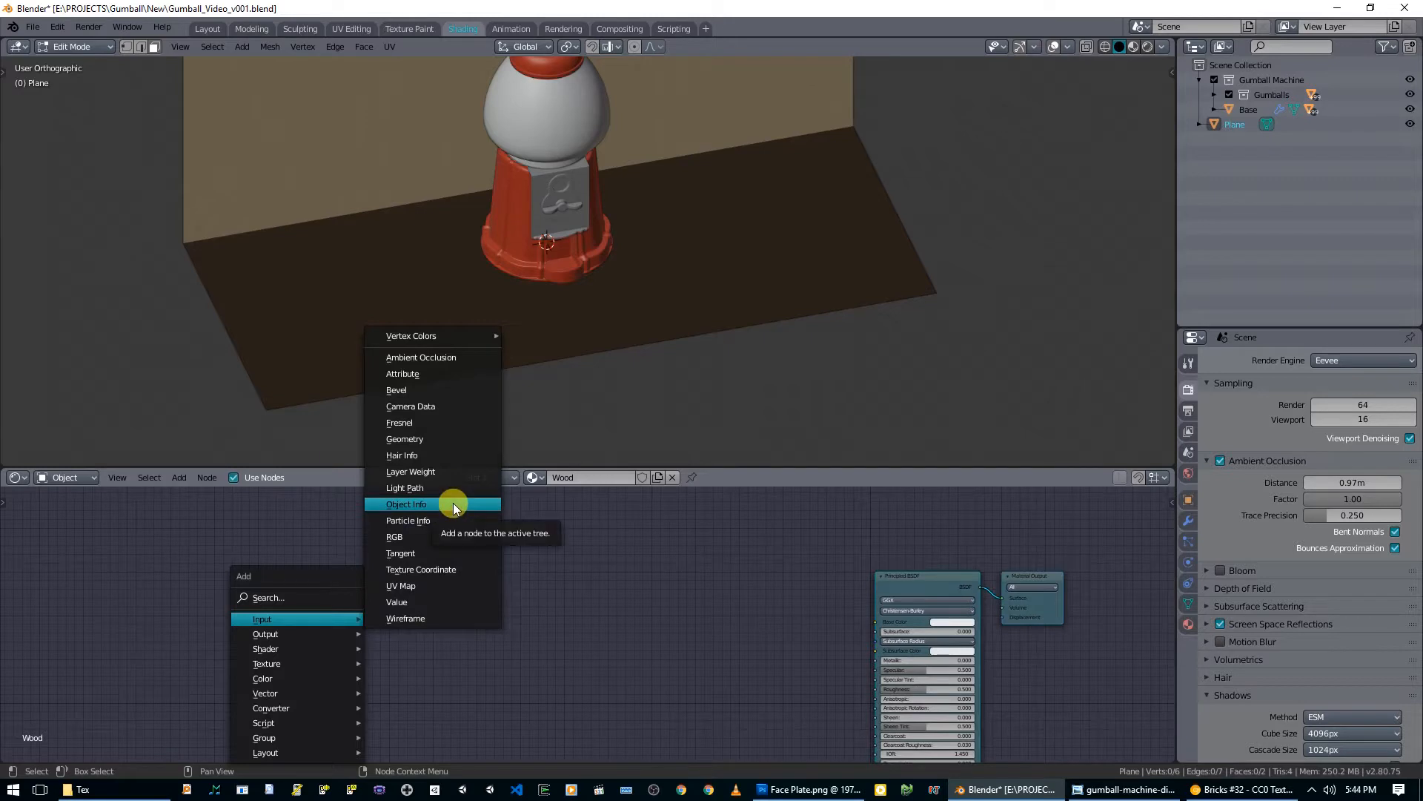
{"action": "left_click", "coordinate": [410, 569]}
{"action": "left_click", "coordinate": [254, 583]}
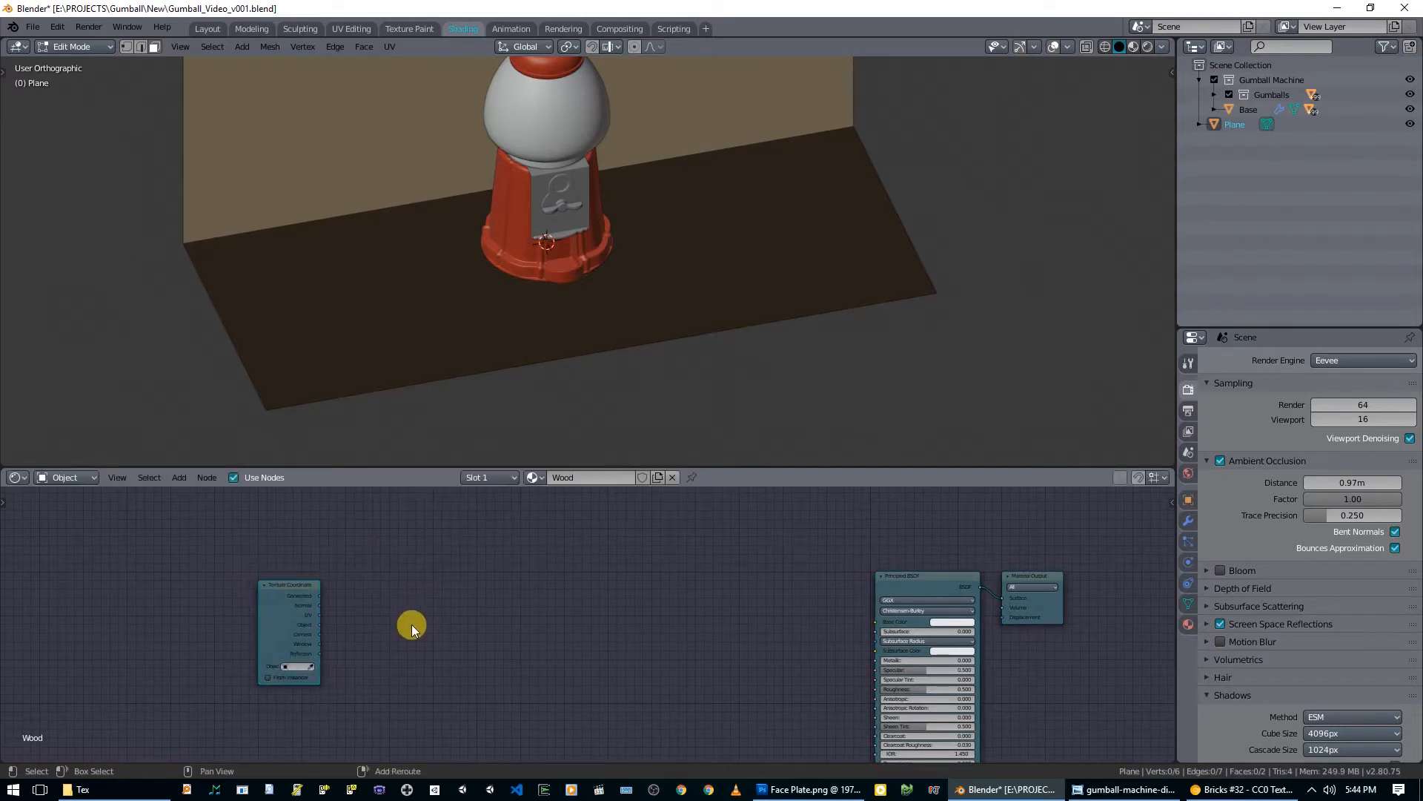
{"action": "key", "text": "shift+a"}
{"action": "mouse_move", "coordinate": [413, 628]}
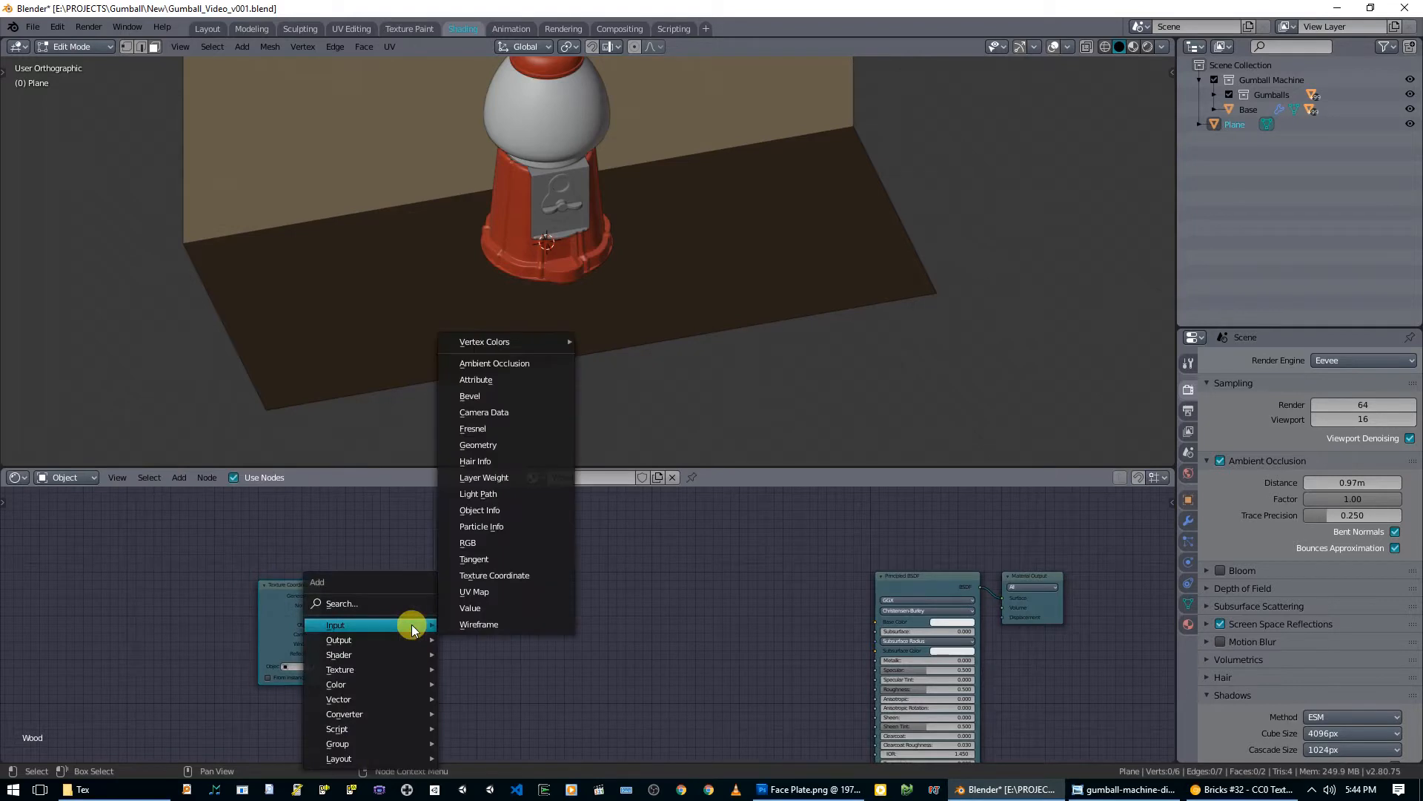
{"action": "left_click", "coordinate": [486, 574]}
{"action": "right_click", "coordinate": [408, 576]}
Step: Add an Image Texture node beside the Texture Coordinate node and load Planks19_col.jpg from the [2K]Planks19 folder
{"action": "key", "text": "shift+a"}
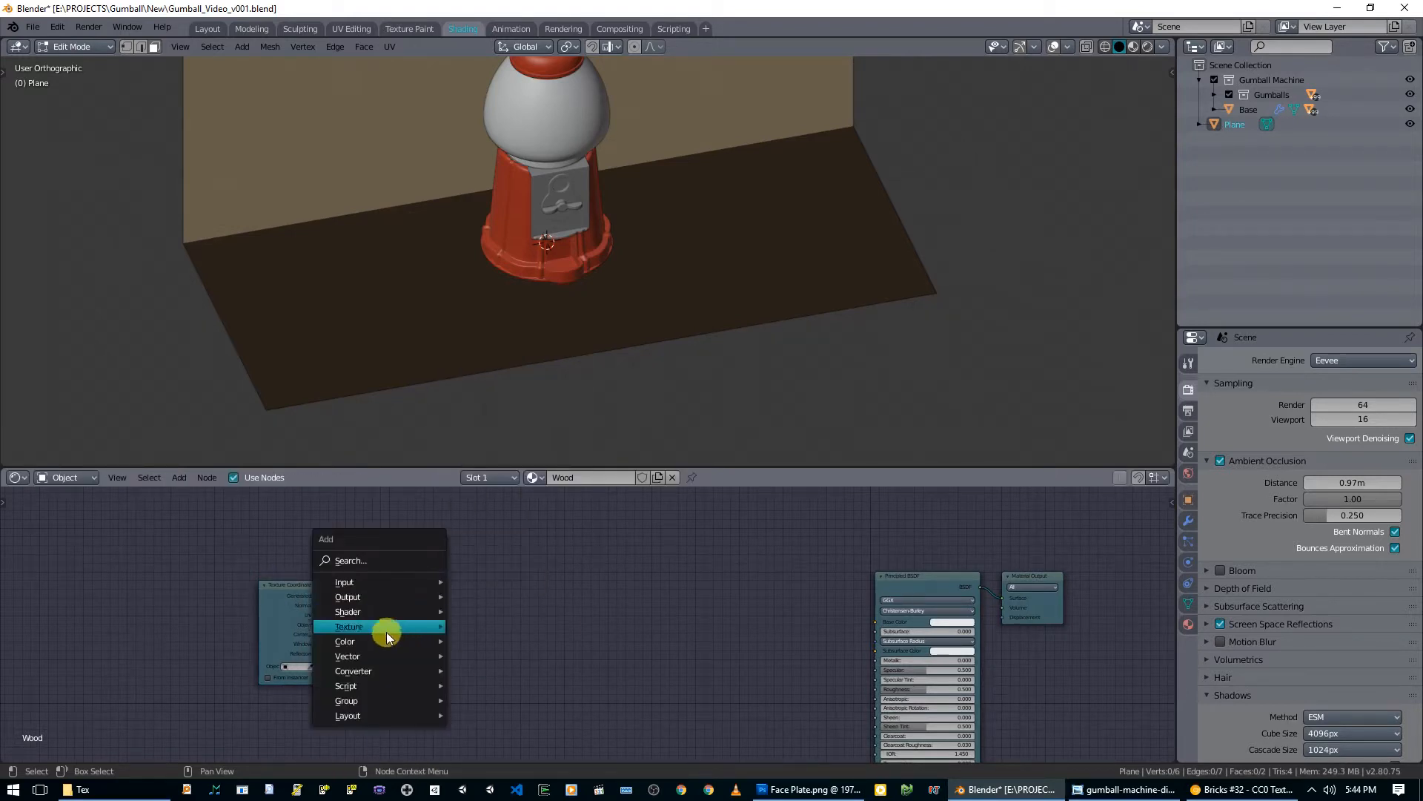
{"action": "mouse_move", "coordinate": [375, 628]}
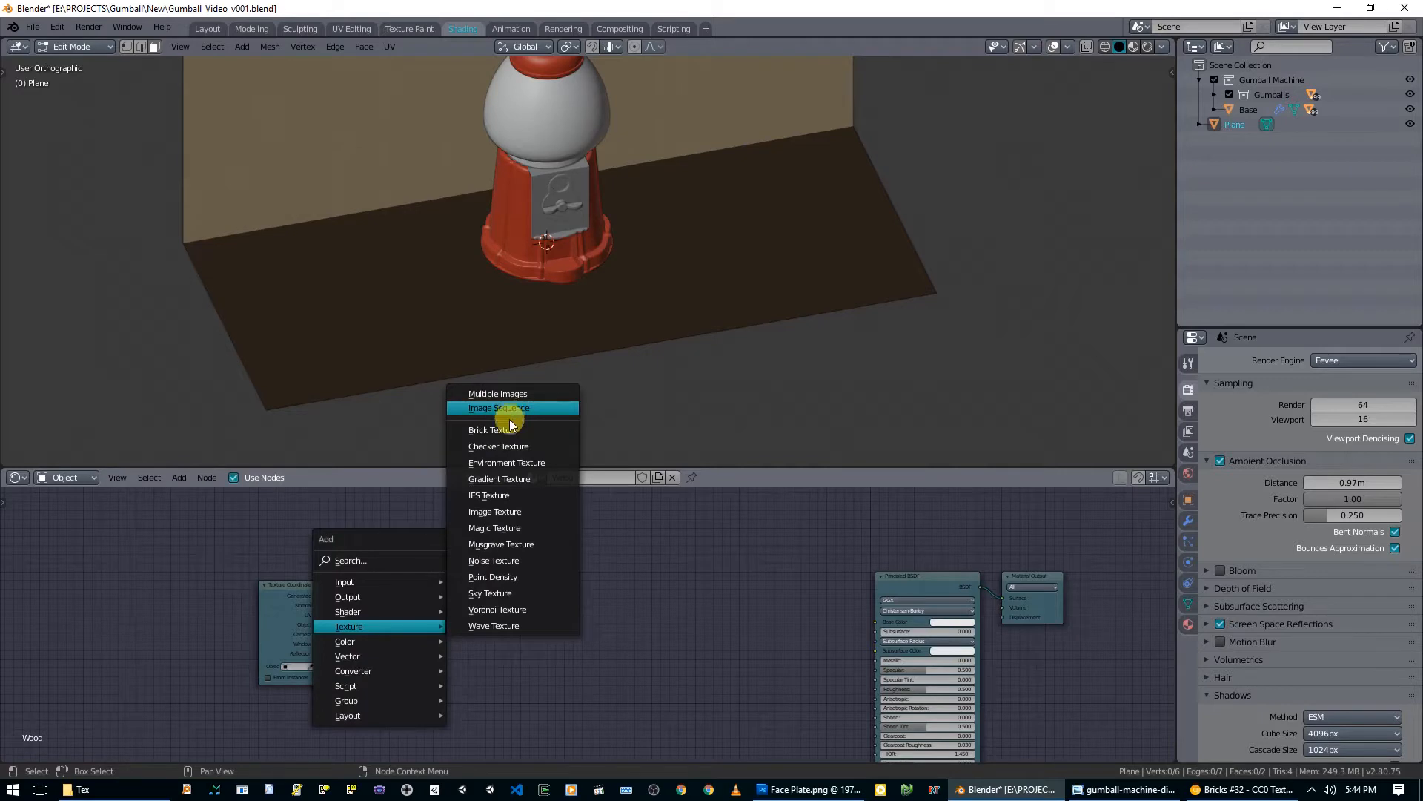
{"action": "left_click", "coordinate": [499, 512]}
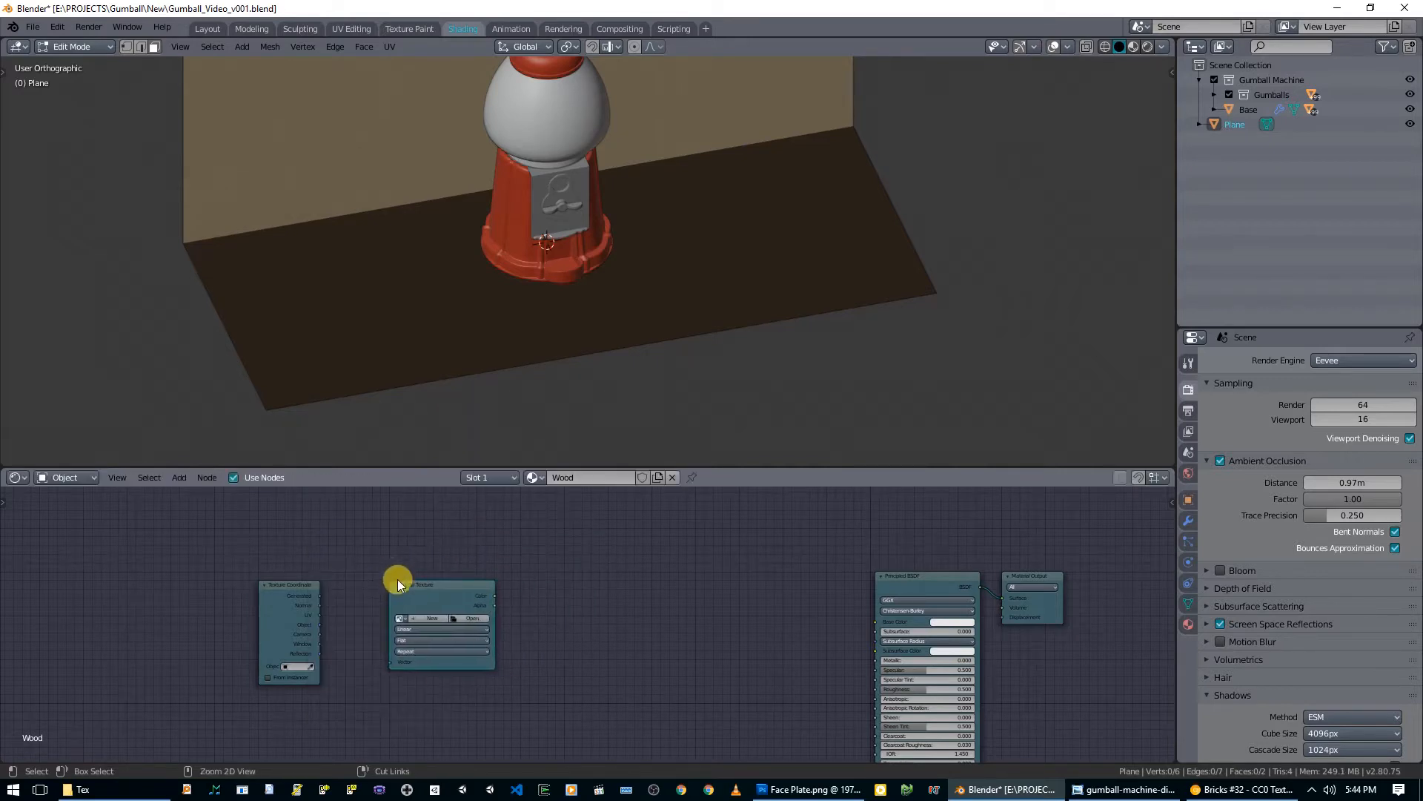
{"action": "left_click", "coordinate": [465, 616]}
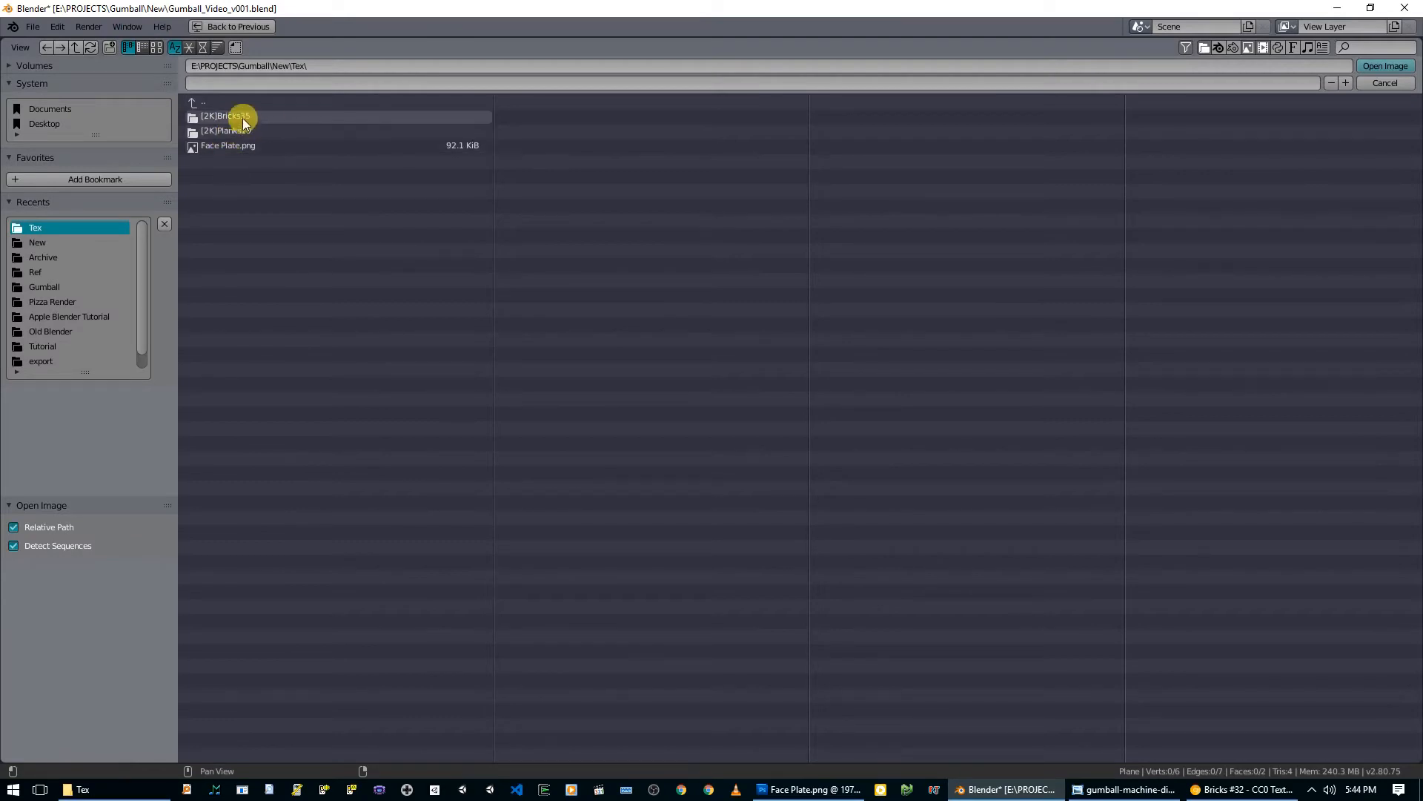
{"action": "left_click", "coordinate": [234, 131]}
{"action": "left_click", "coordinate": [157, 47]}
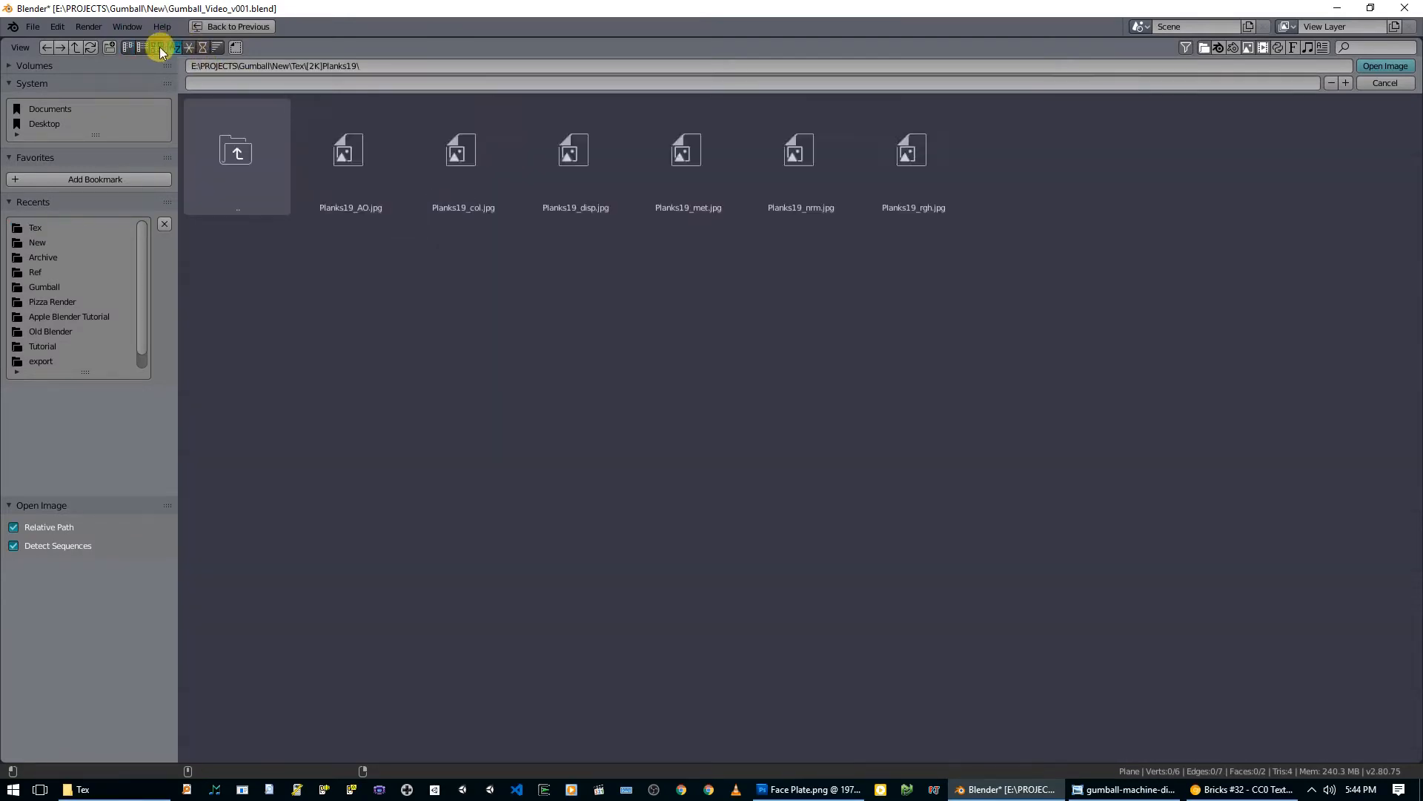
{"action": "left_click", "coordinate": [446, 169]}
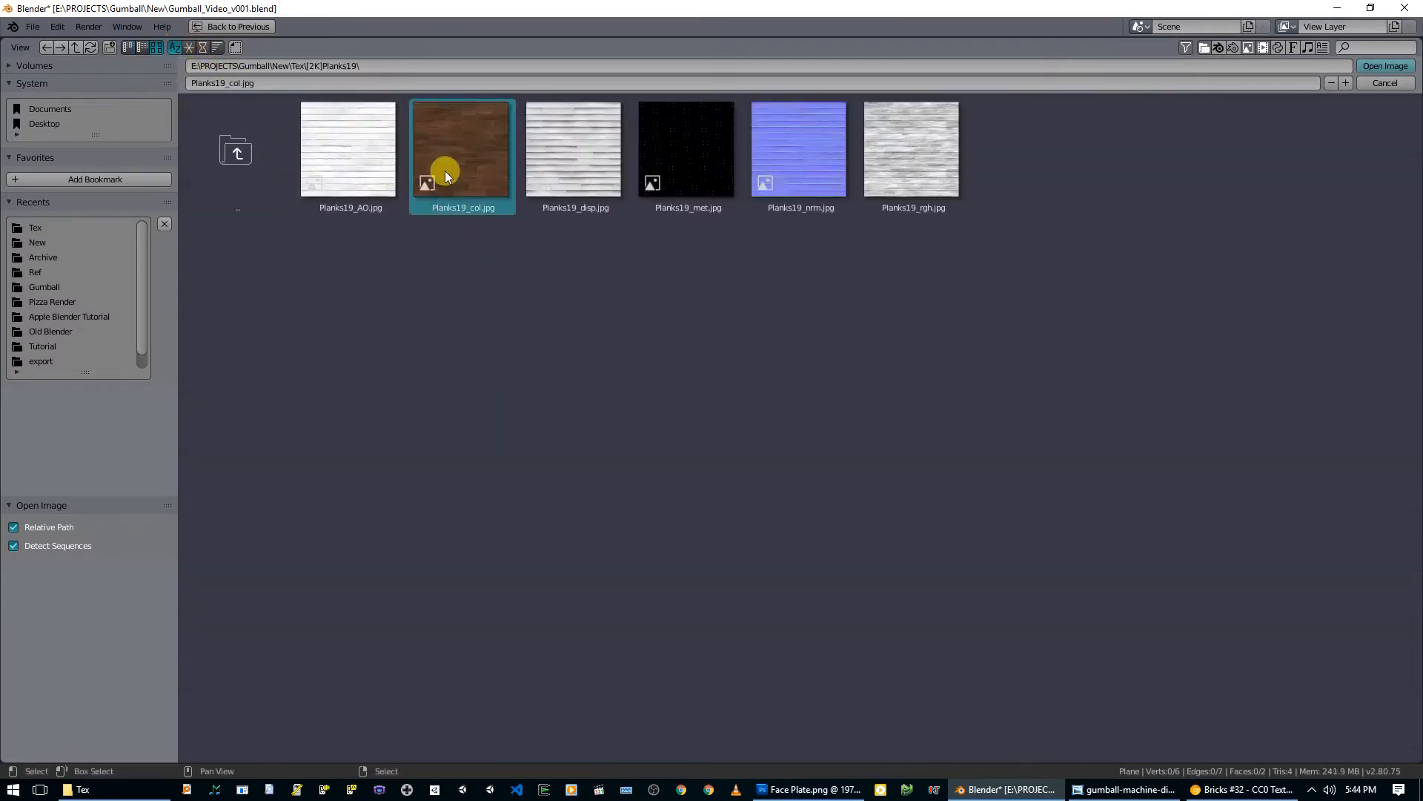
{"action": "left_click", "coordinate": [1384, 65]}
Step: Link Object coordinates to the plank texture's Vector and its Color to Base Color, and preview the floor in Look Dev shading
{"action": "mouse_move", "coordinate": [761, 580]}
{"action": "middle_mouse_down"}
{"action": "mouse_move", "coordinate": [766, 521]}
{"action": "mouse_move", "coordinate": [756, 580]}
{"action": "middle_mouse_up"}
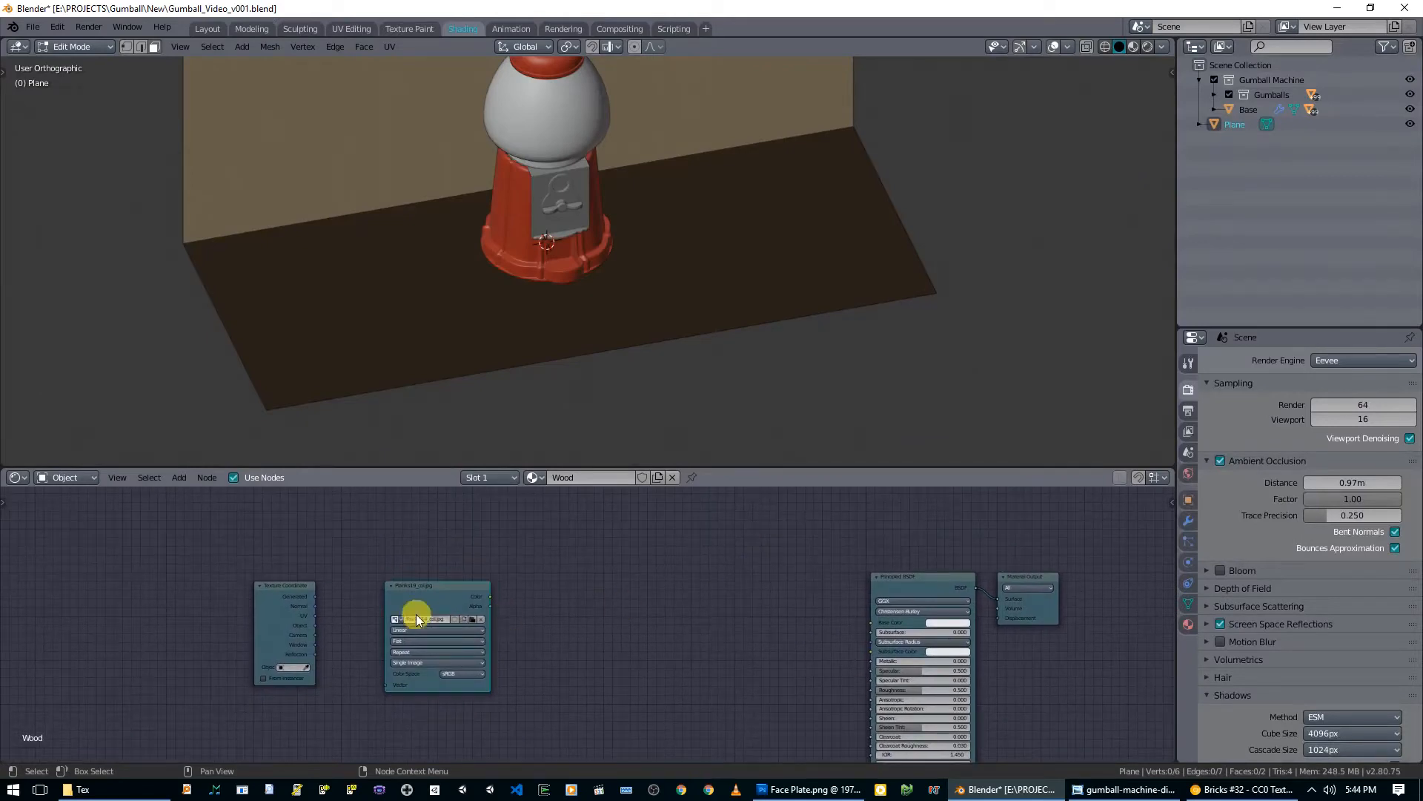
{"action": "left_click_drag", "start_coordinate": [314, 625], "coordinate": [393, 687]}
{"action": "mouse_move", "coordinate": [490, 596]}
{"action": "left_mouse_down"}
{"action": "mouse_move", "coordinate": [842, 636]}
{"action": "mouse_move", "coordinate": [874, 621]}
{"action": "left_mouse_up"}
{"action": "key", "text": "z"}
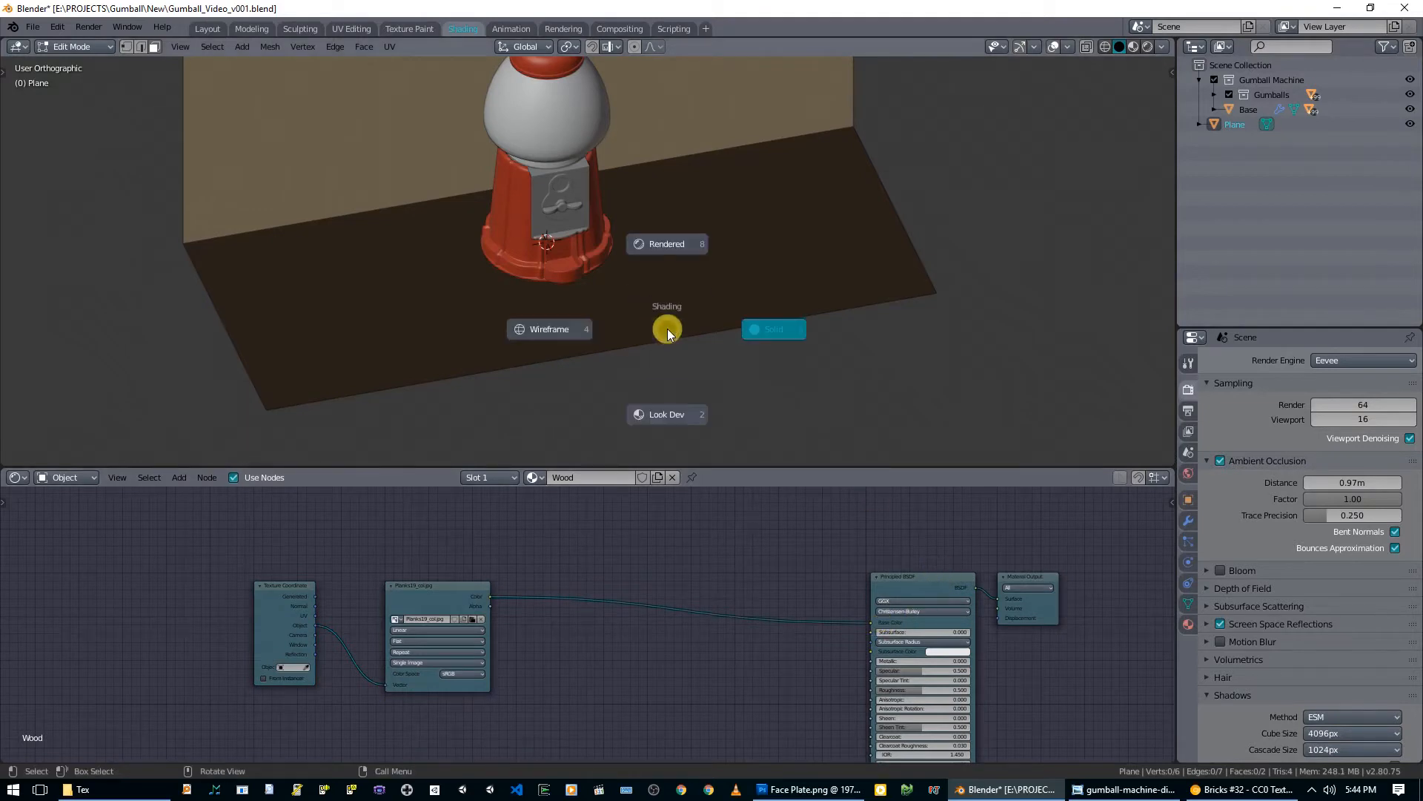
{"action": "left_click", "coordinate": [667, 414]}
{"action": "scroll", "coordinate": [492, 280], "scroll_direction": "up", "scroll_amount": 4}
{"action": "scroll", "coordinate": [515, 317], "scroll_direction": "up", "scroll_amount": 2}
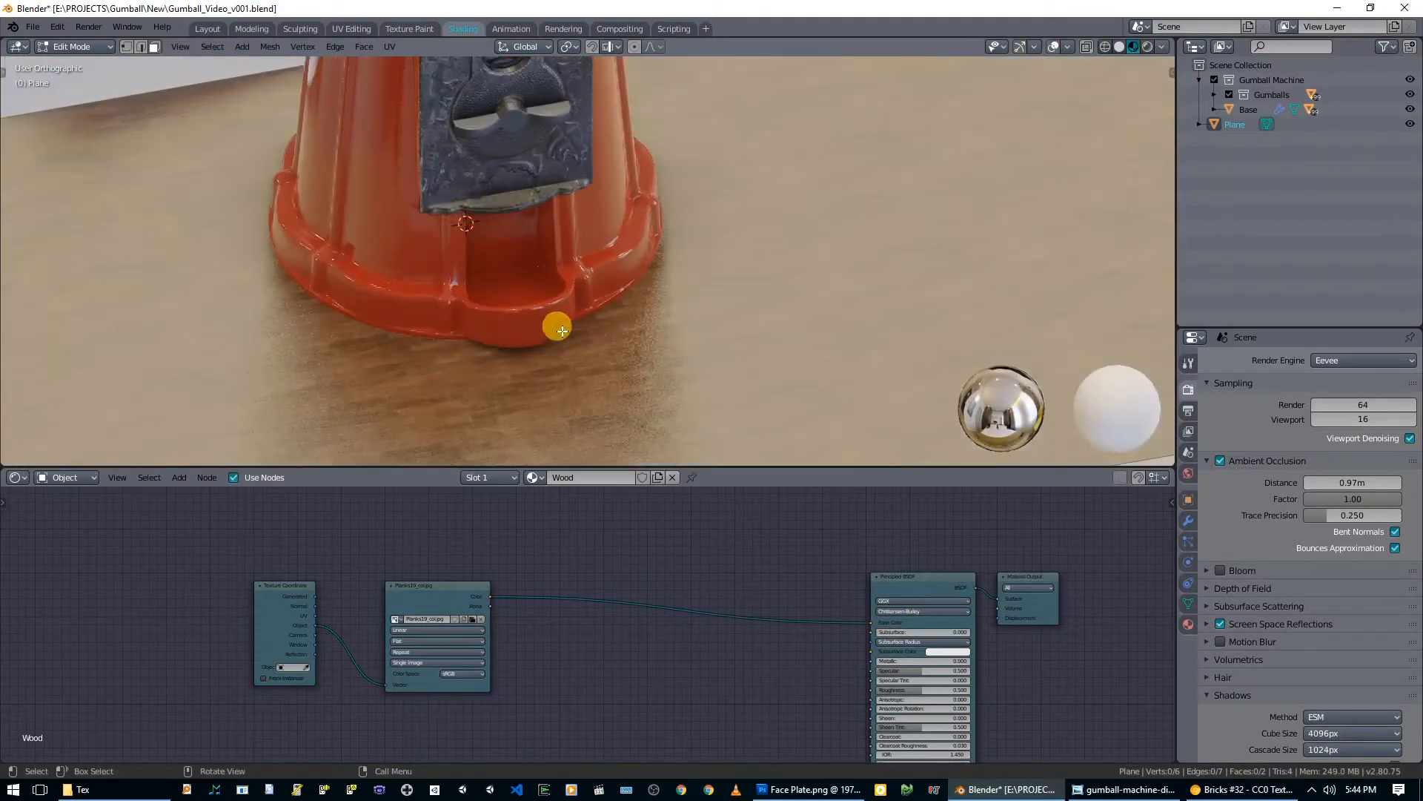
Step: Insert a Mapping node on the link between the Texture Coordinate node and the plank image texture
{"action": "middle_click_drag", "start_coordinate": [504, 580], "coordinate": [677, 550]}
{"action": "left_click_drag", "start_coordinate": [445, 572], "coordinate": [180, 566], "text": "ctrl"}
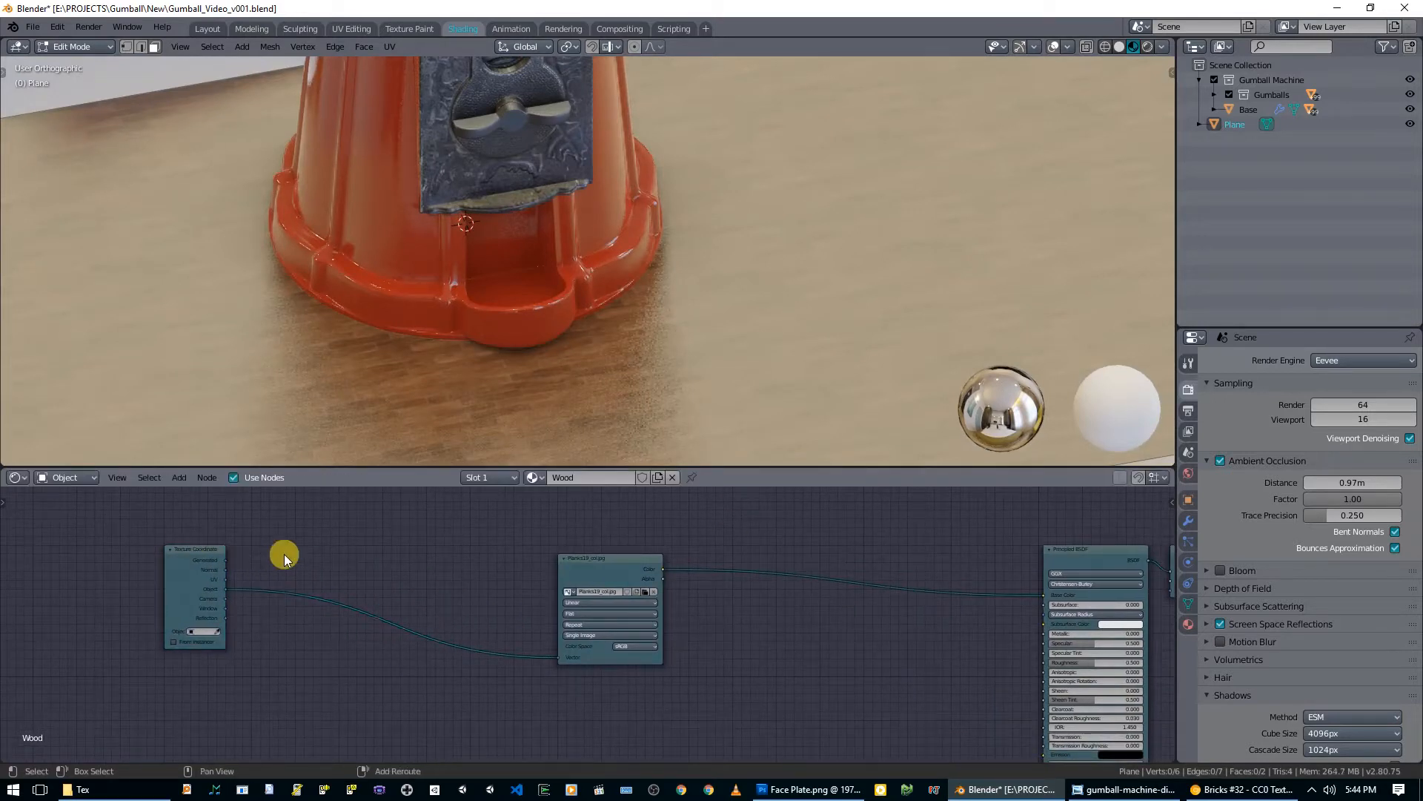
{"action": "key", "text": "shift+a"}
{"action": "mouse_move", "coordinate": [283, 554]}
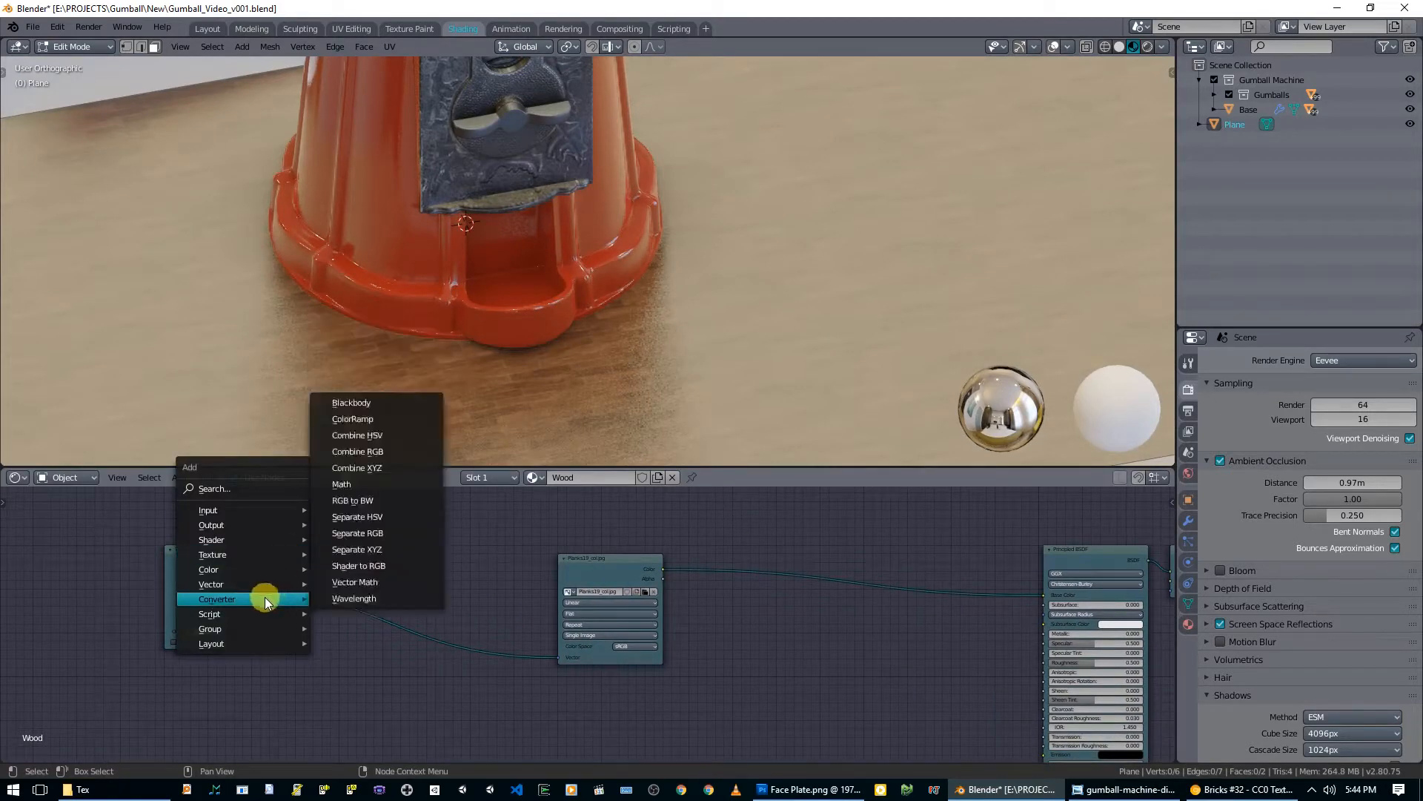
{"action": "mouse_move", "coordinate": [259, 589]}
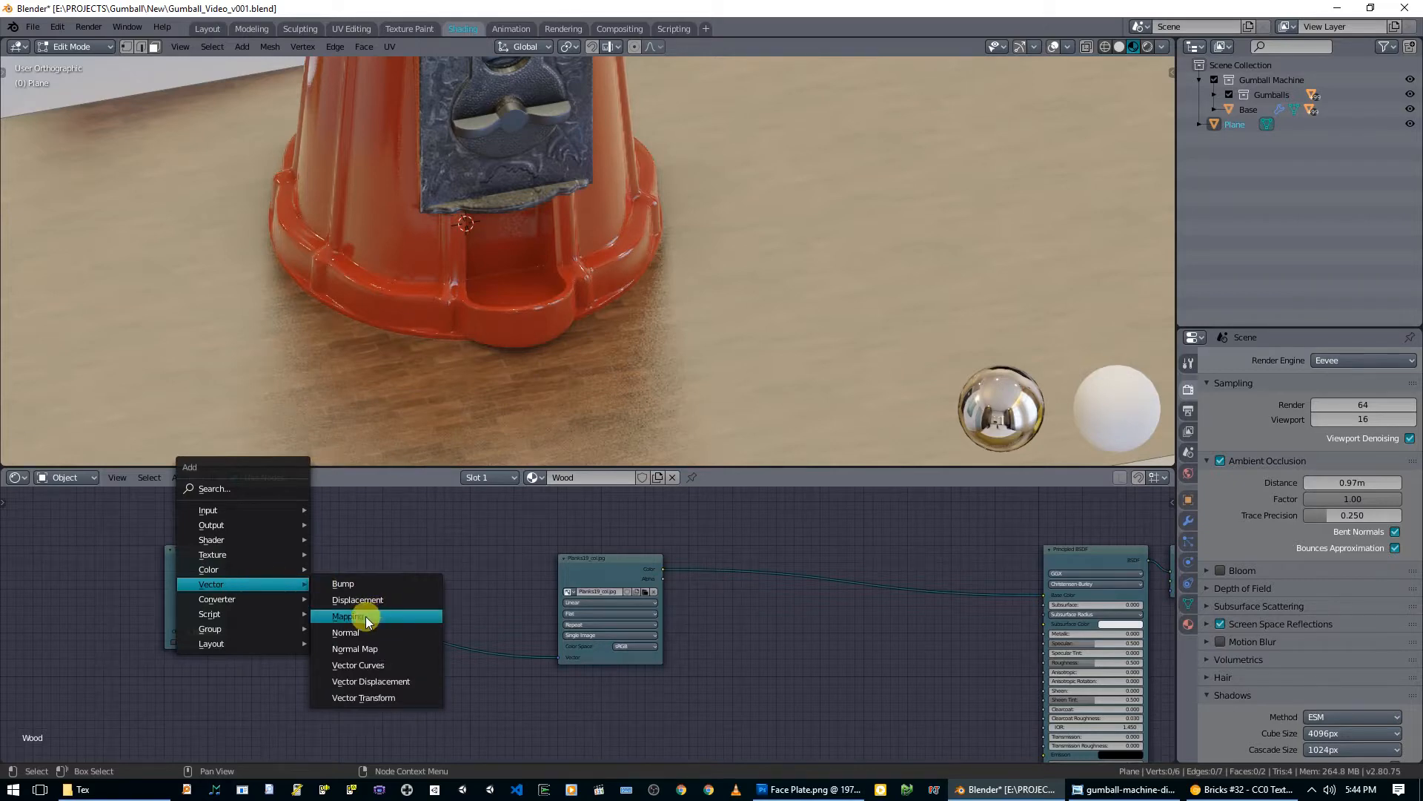
{"action": "left_click", "coordinate": [367, 615]}
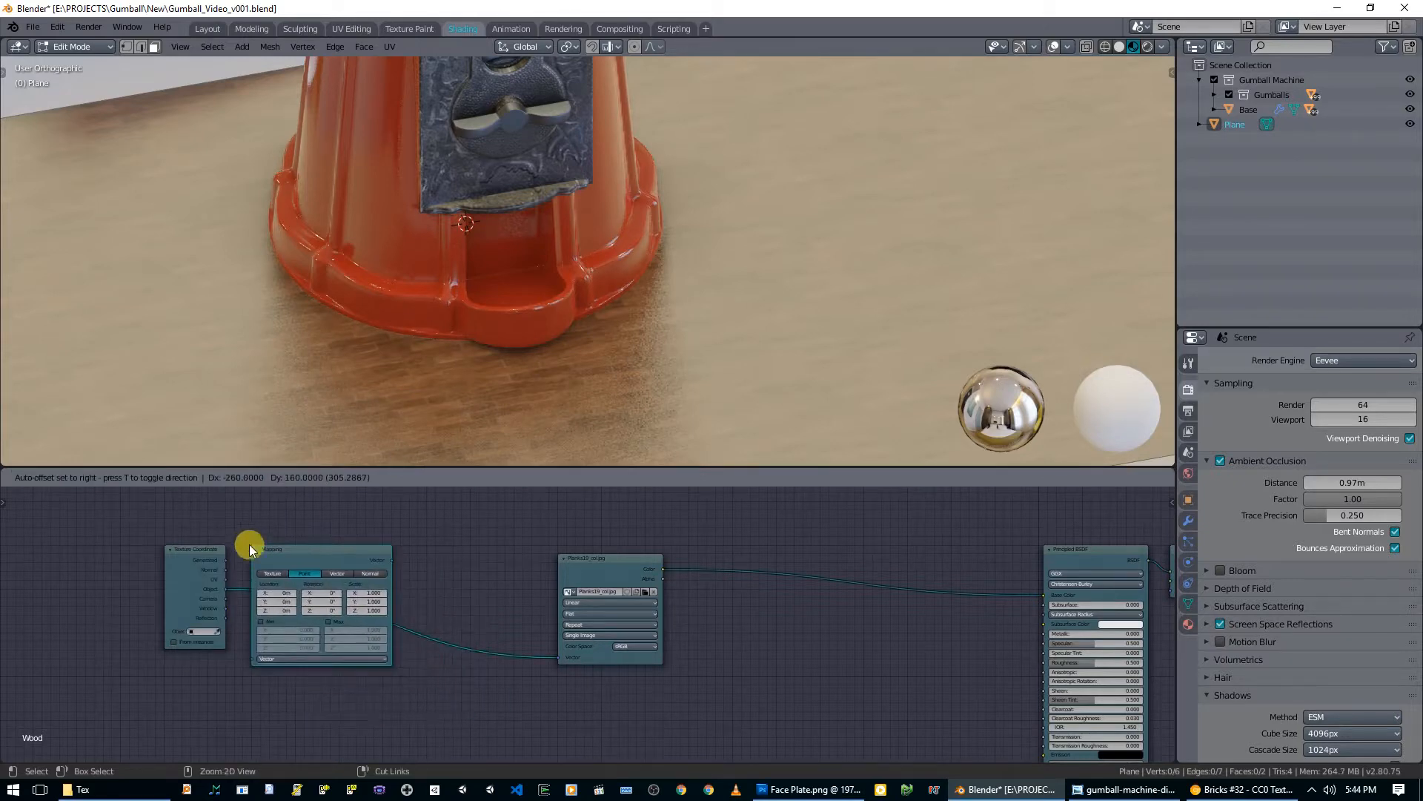
{"action": "left_click", "coordinate": [250, 542]}
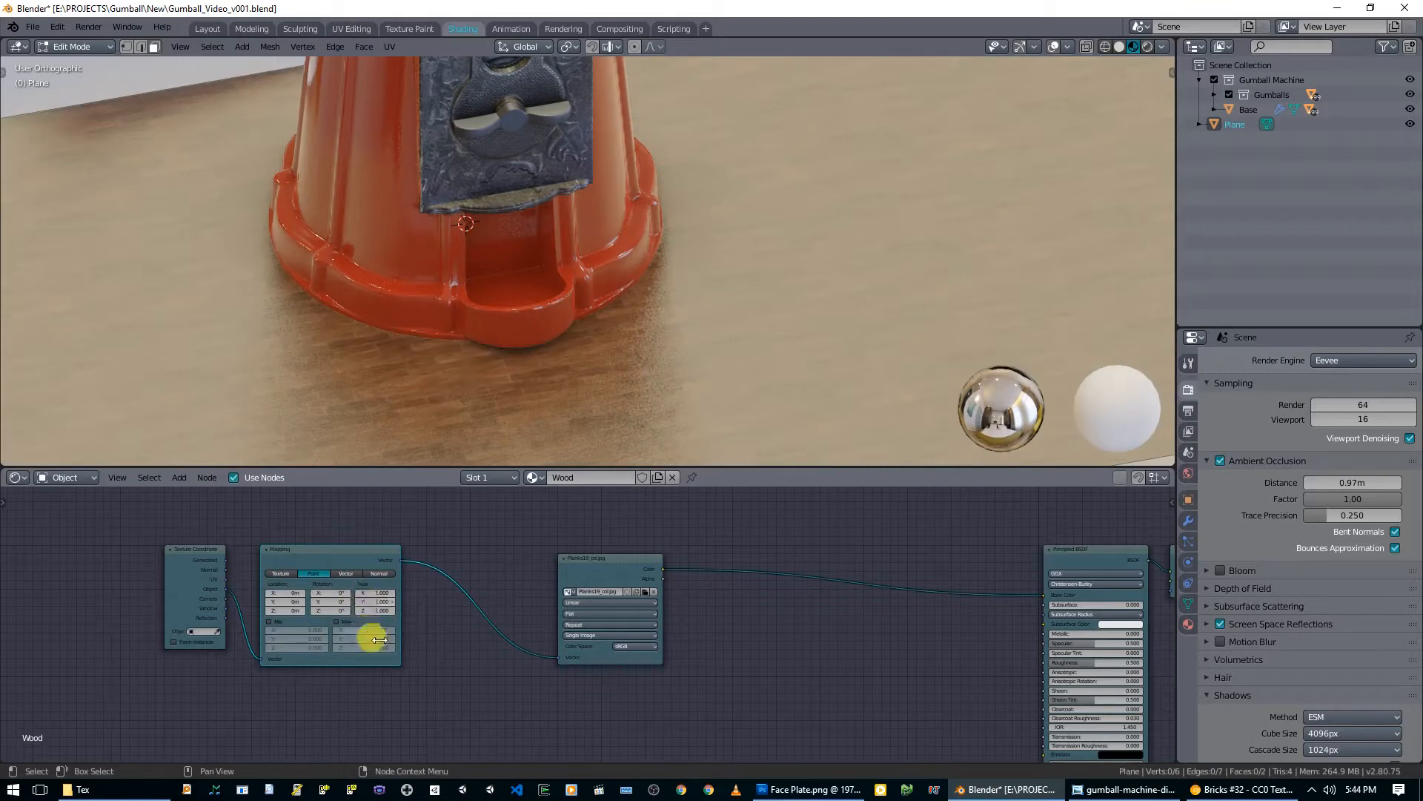
Step: Set the Mapping node's X, Y and Z scale to 0.1 and check the plank size on the floor
{"action": "scroll", "coordinate": [370, 602], "scroll_direction": "up", "scroll_amount": 1}
{"action": "type", "text": ".1"}
{"action": "key", "text": "Return"}
{"action": "scroll", "coordinate": [668, 348], "scroll_direction": "down", "scroll_amount": 6}
{"action": "middle_click_drag", "start_coordinate": [699, 334], "coordinate": [667, 322]}
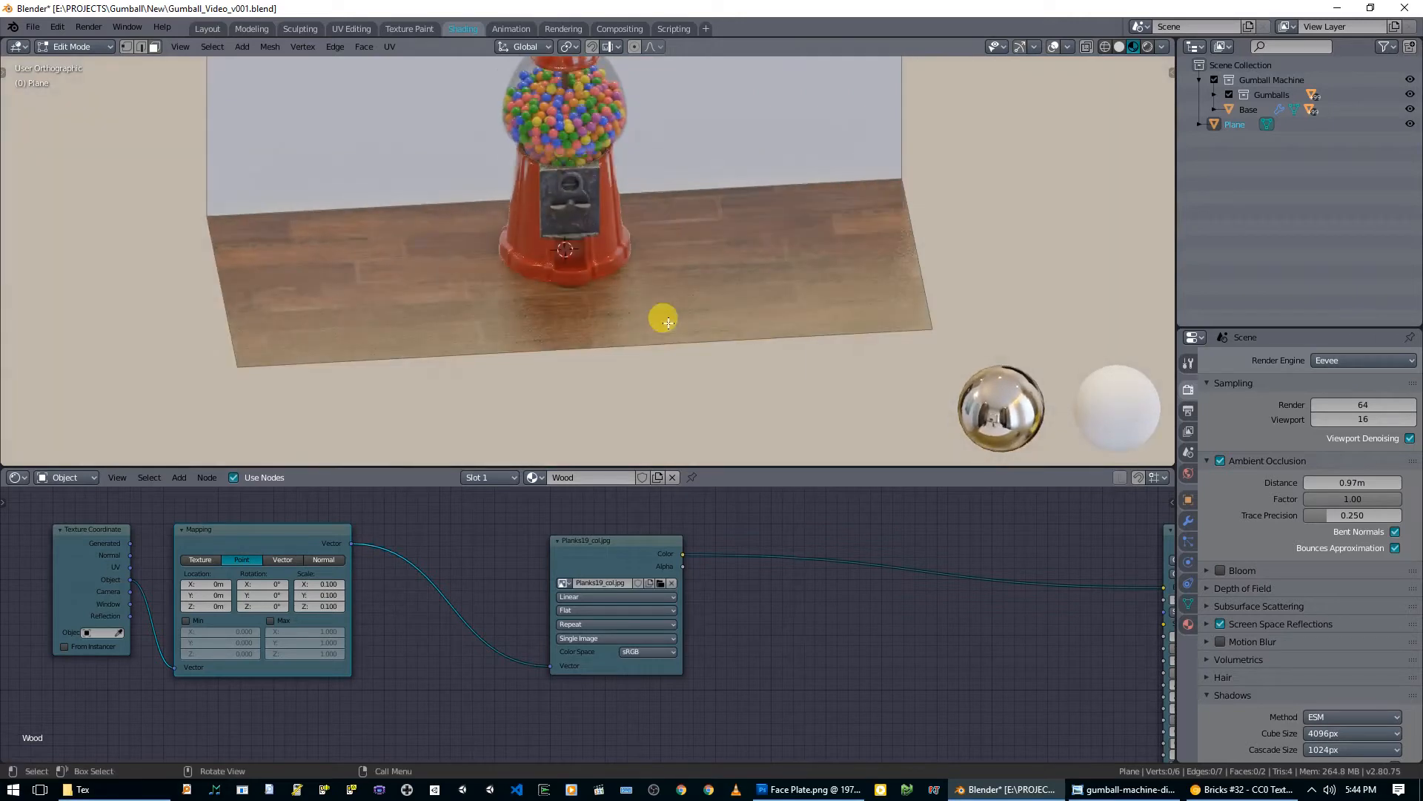
{"action": "scroll", "coordinate": [766, 597], "scroll_direction": "down", "scroll_amount": 2}
Step: Duplicate the plank image texture below the original, link the Mapping vector to it, and load Planks19_nrm.jpg
{"action": "middle_click_drag", "start_coordinate": [766, 598], "coordinate": [713, 565]}
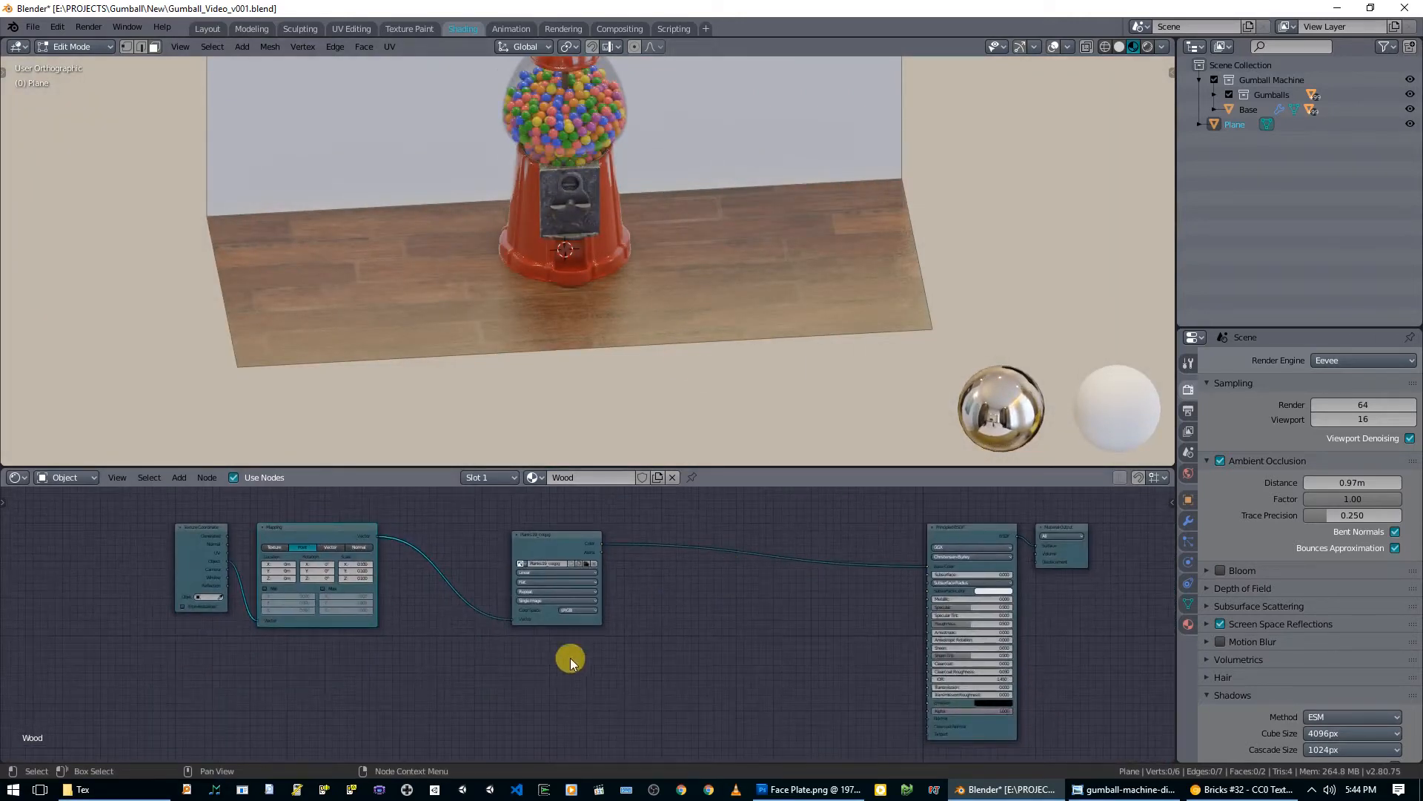
{"action": "key", "text": "shift+d"}
{"action": "left_click", "coordinate": [537, 642]}
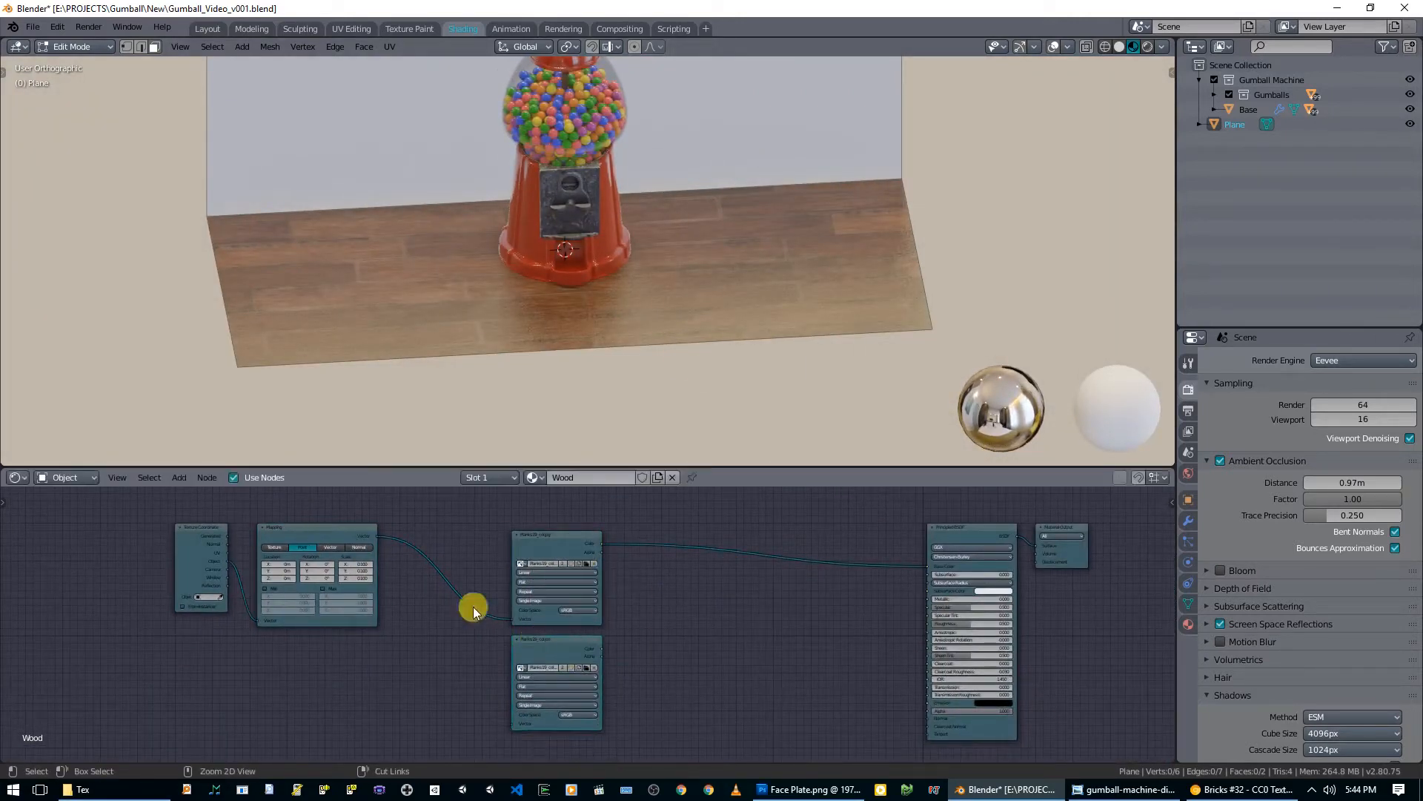
{"action": "left_click_drag", "start_coordinate": [376, 535], "coordinate": [513, 724]}
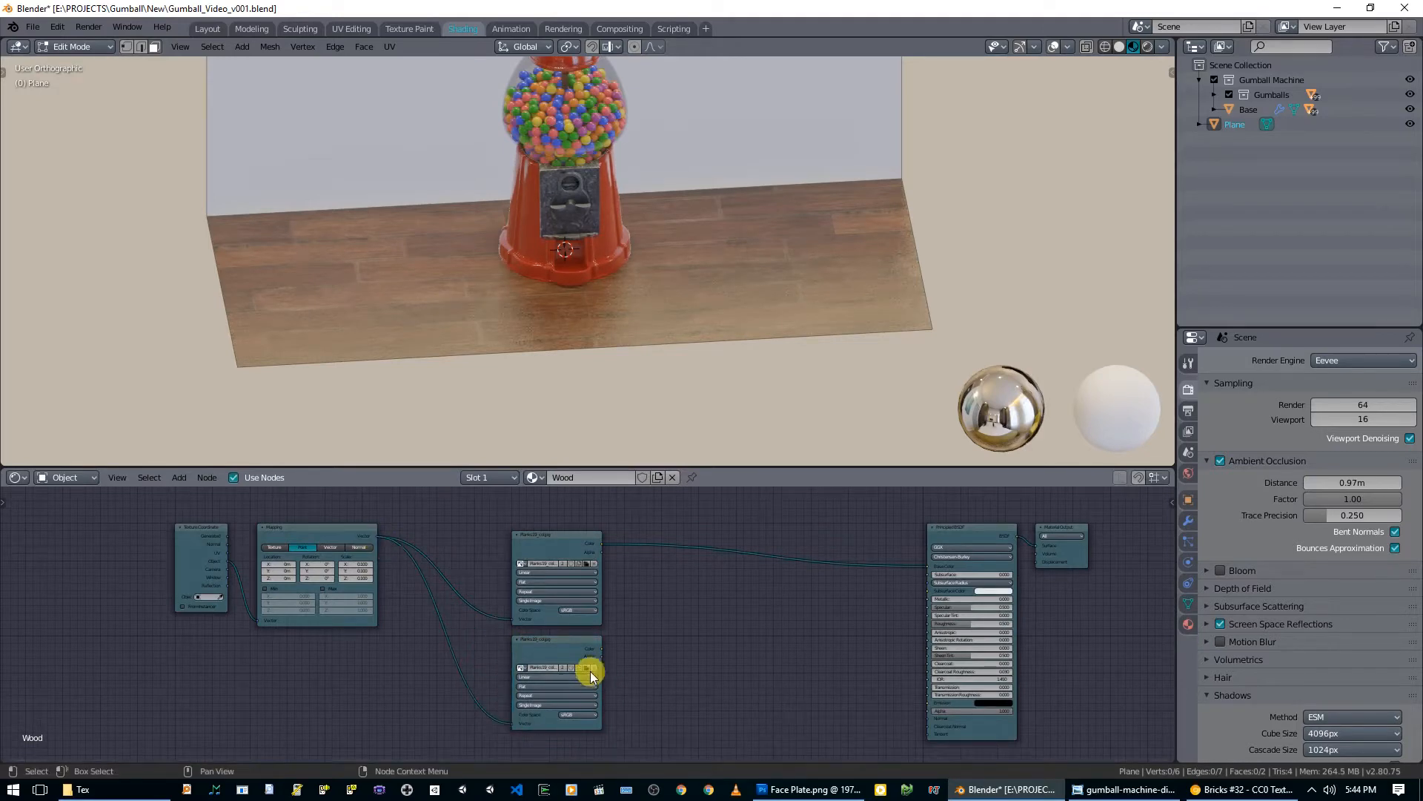
{"action": "left_click", "coordinate": [586, 669]}
{"action": "left_click", "coordinate": [776, 156]}
{"action": "double_click", "coordinate": [775, 152]}
Step: Set the color space of the Planks19_nrm.jpg texture node to Non-Color
{"action": "middle_click_drag", "start_coordinate": [674, 682], "coordinate": [648, 578]}
{"action": "scroll", "coordinate": [648, 578], "scroll_direction": "up", "scroll_amount": 4}
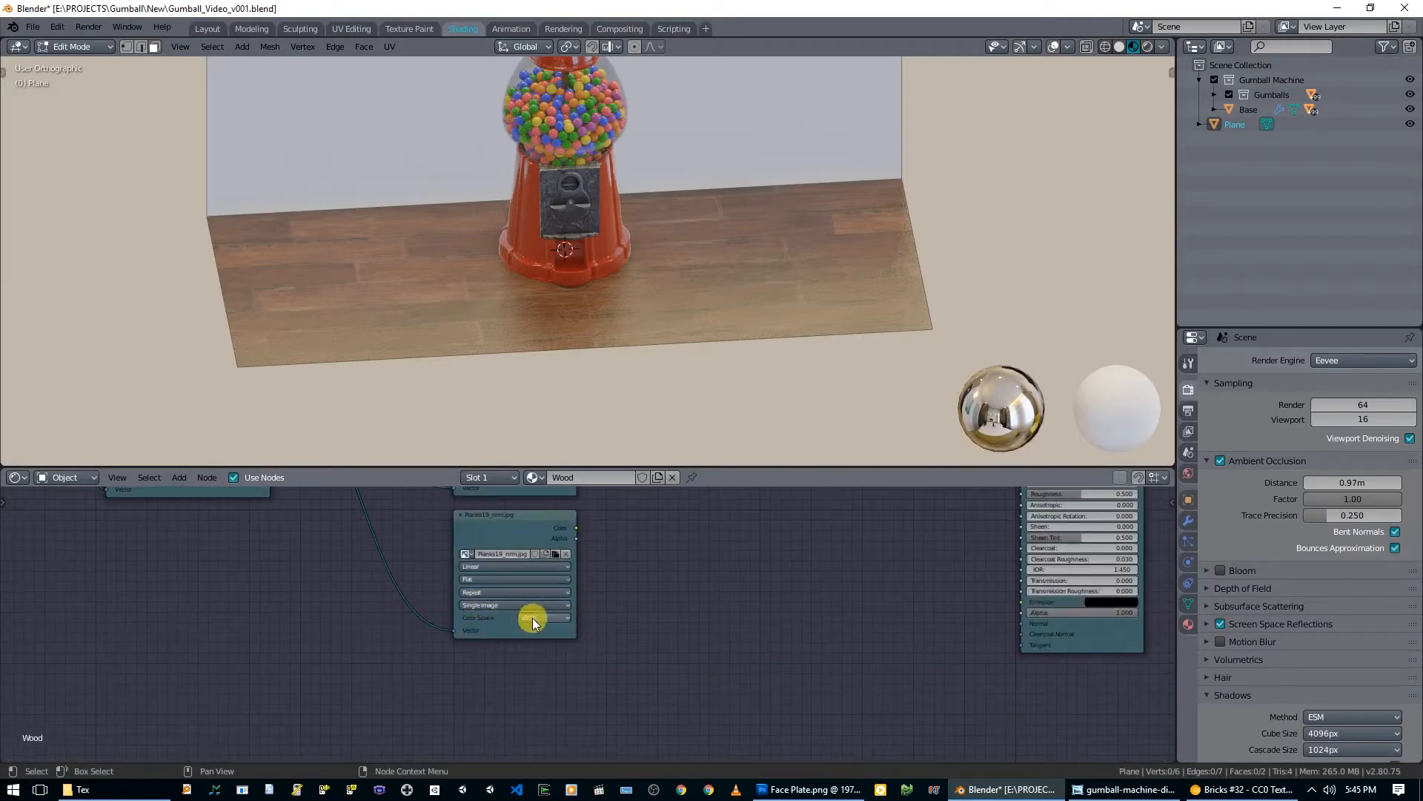
{"action": "left_click", "coordinate": [505, 604]}
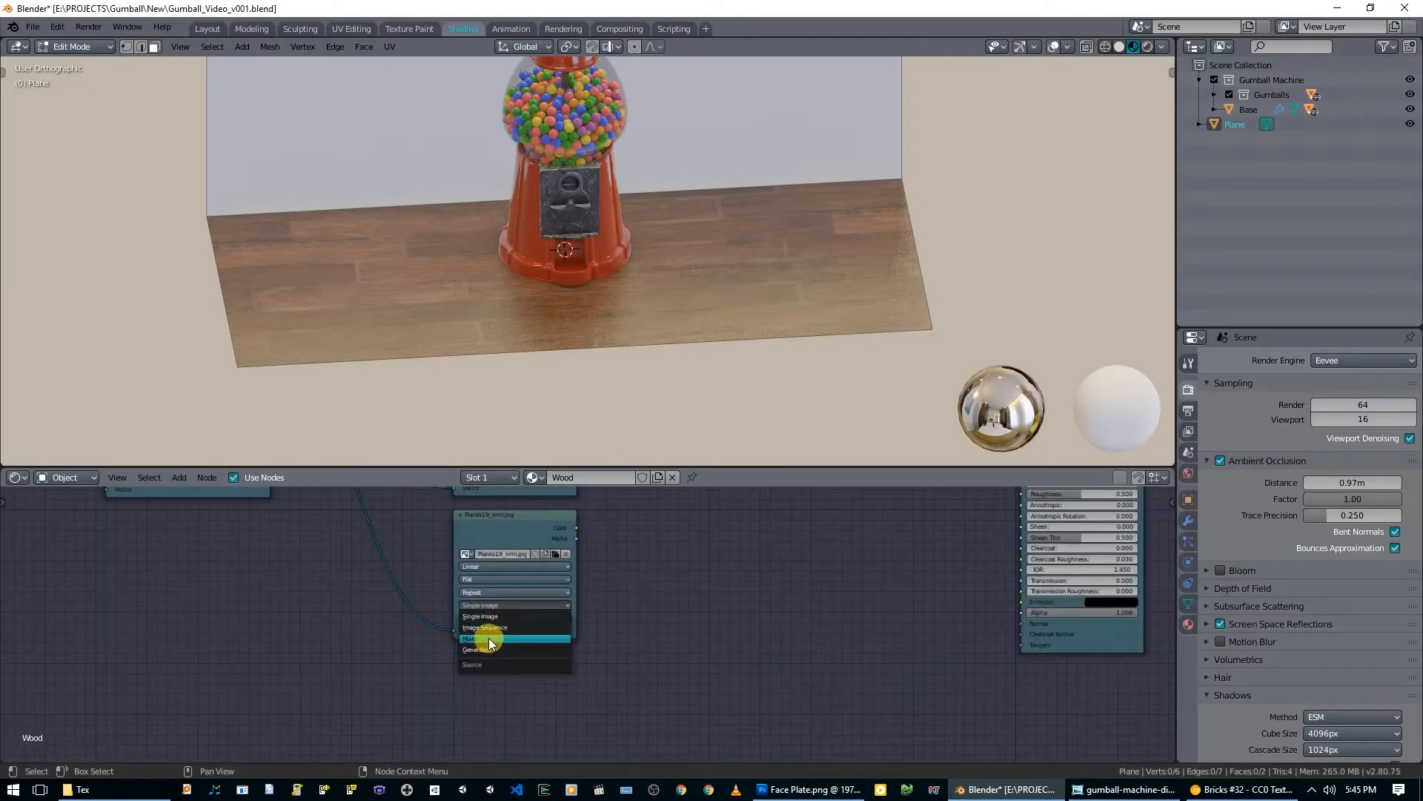
{"action": "left_click", "coordinate": [538, 591]}
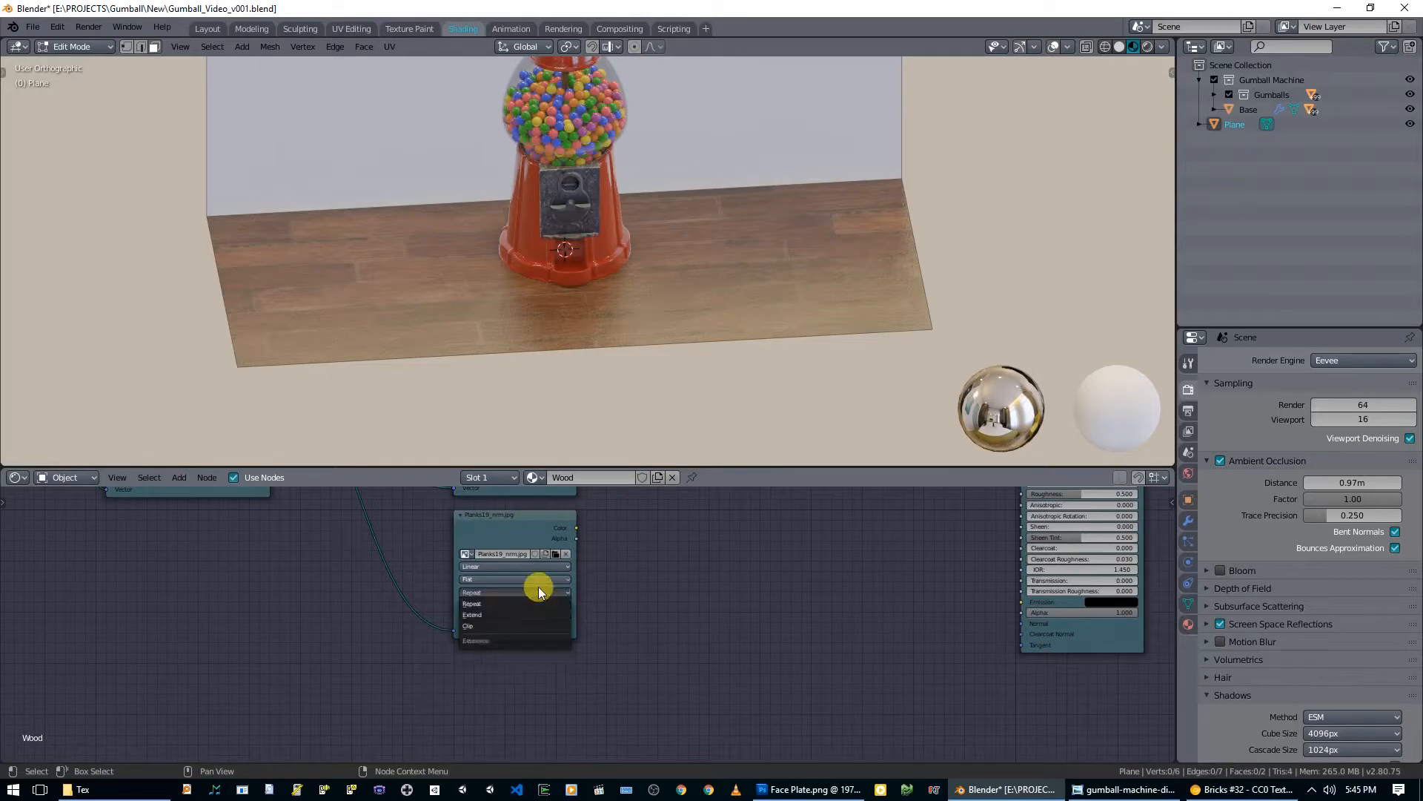
{"action": "left_click", "coordinate": [537, 591]}
{"action": "left_click", "coordinate": [537, 616]}
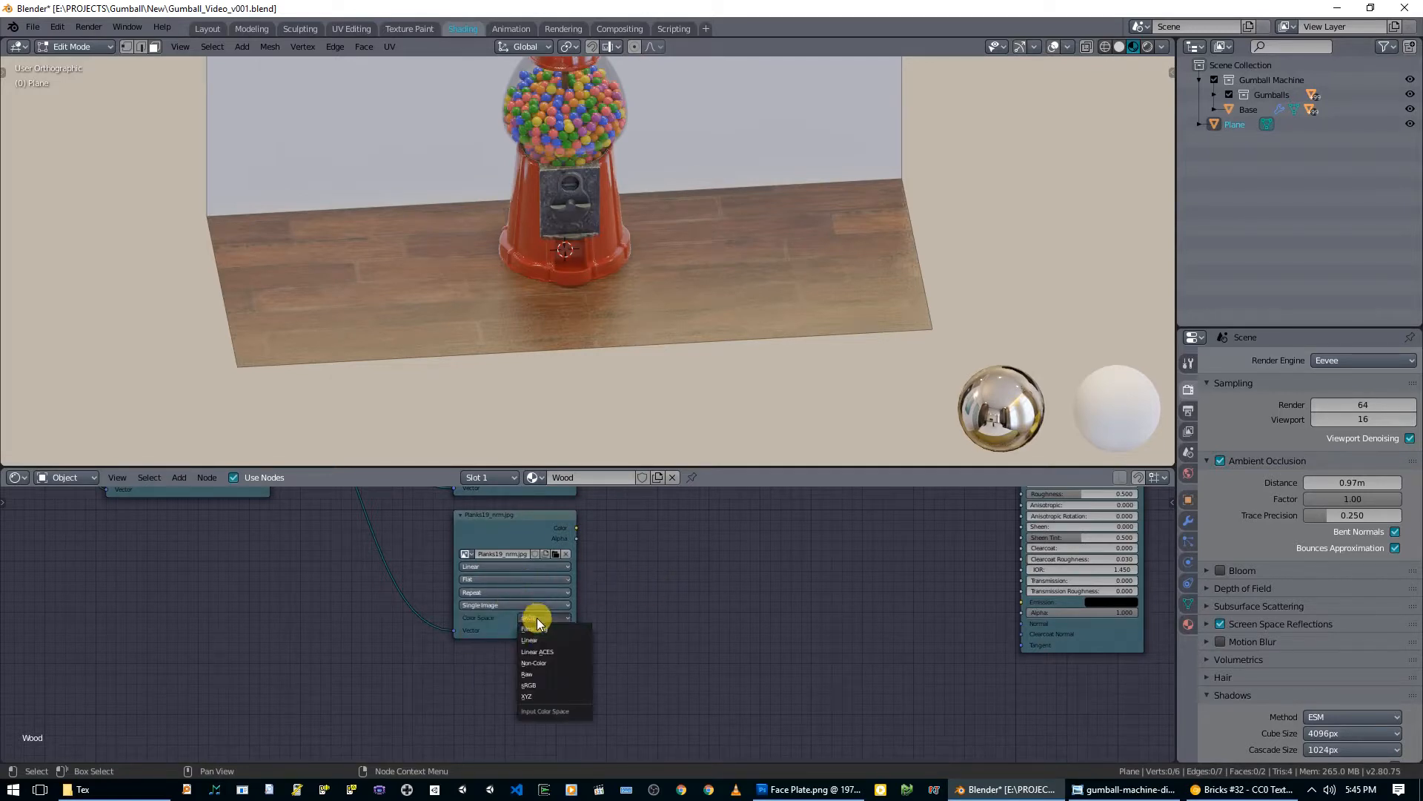
{"action": "left_click", "coordinate": [547, 661]}
{"action": "middle_click_drag", "start_coordinate": [627, 593], "coordinate": [571, 647]}
{"action": "key", "text": "shift+a"}
{"action": "mouse_move", "coordinate": [571, 646]}
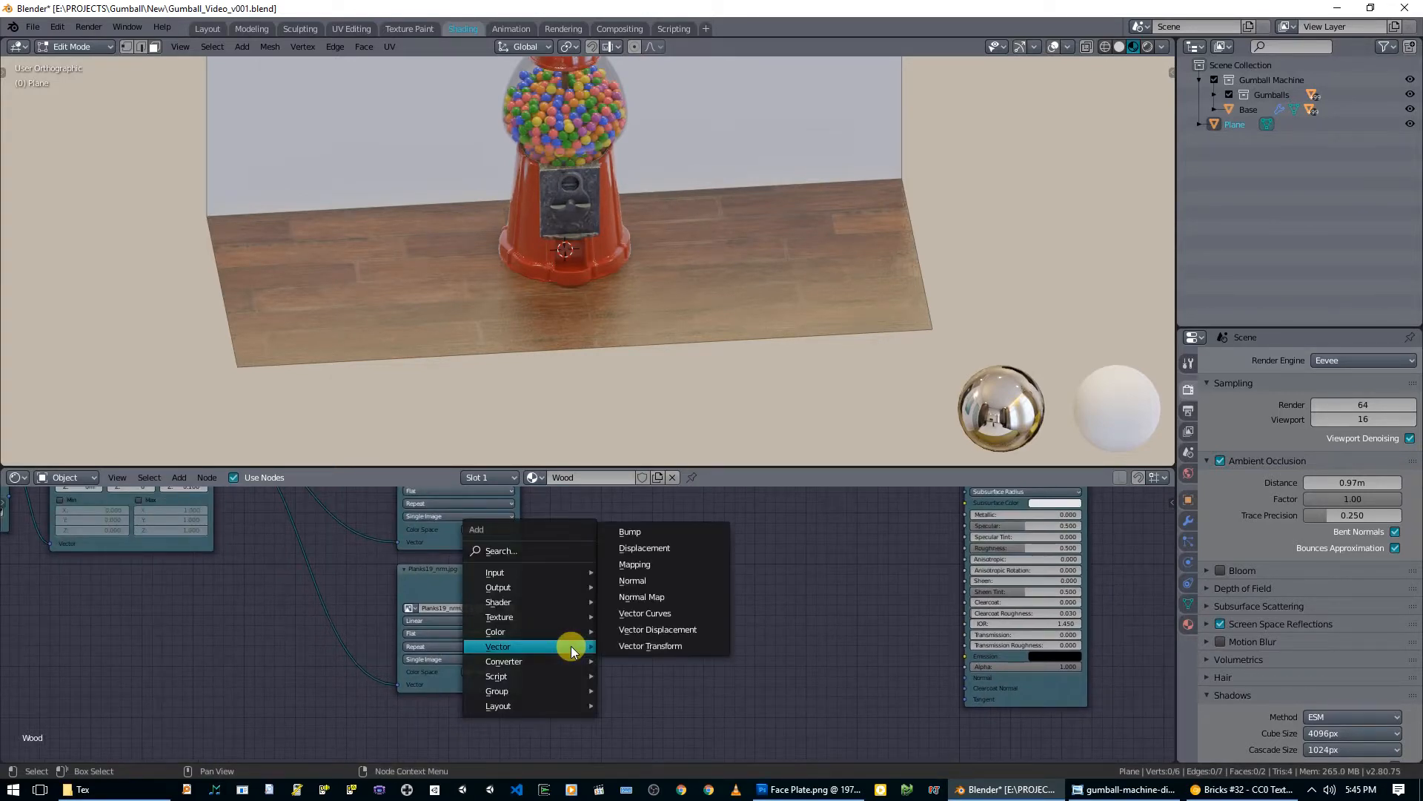
{"action": "left_click", "coordinate": [657, 580]}
{"action": "left_click", "coordinate": [656, 588]}
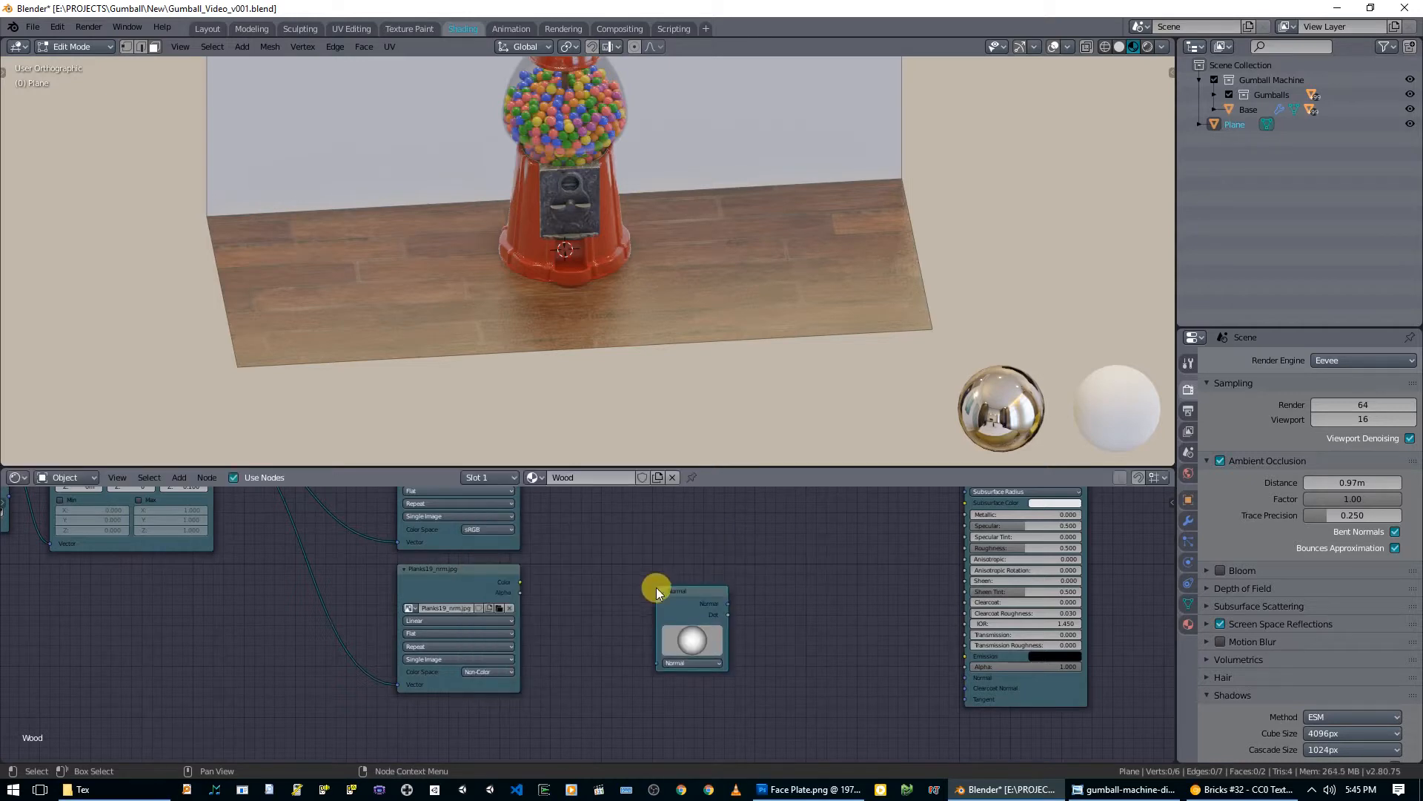
{"action": "key", "text": "x"}
{"action": "right_click", "coordinate": [642, 597]}
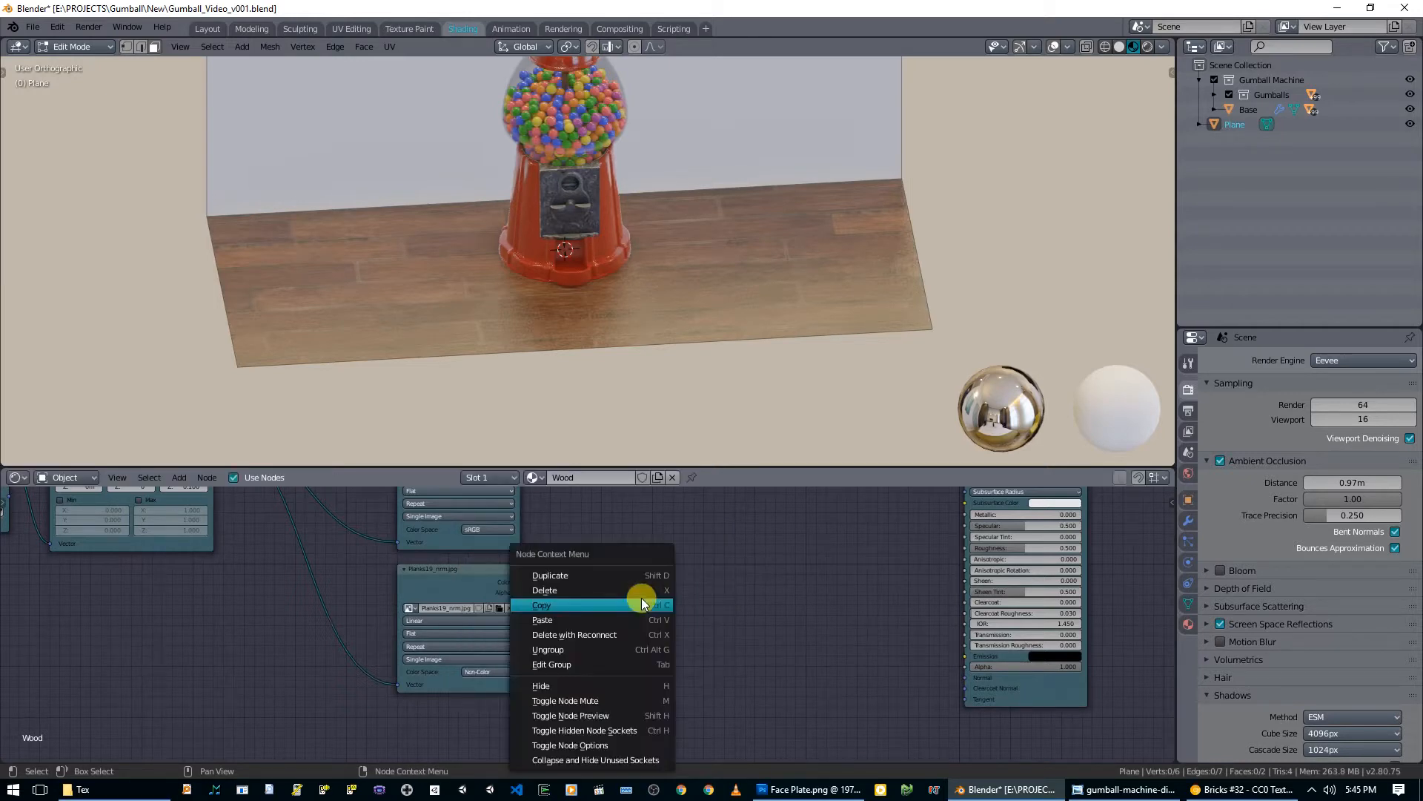
Step: Add a Normal Map node and link it between the Planks19_nrm.jpg Color output and the Principled BSDF's Normal input
{"action": "key", "text": "shift+a"}
{"action": "mouse_move", "coordinate": [616, 606]}
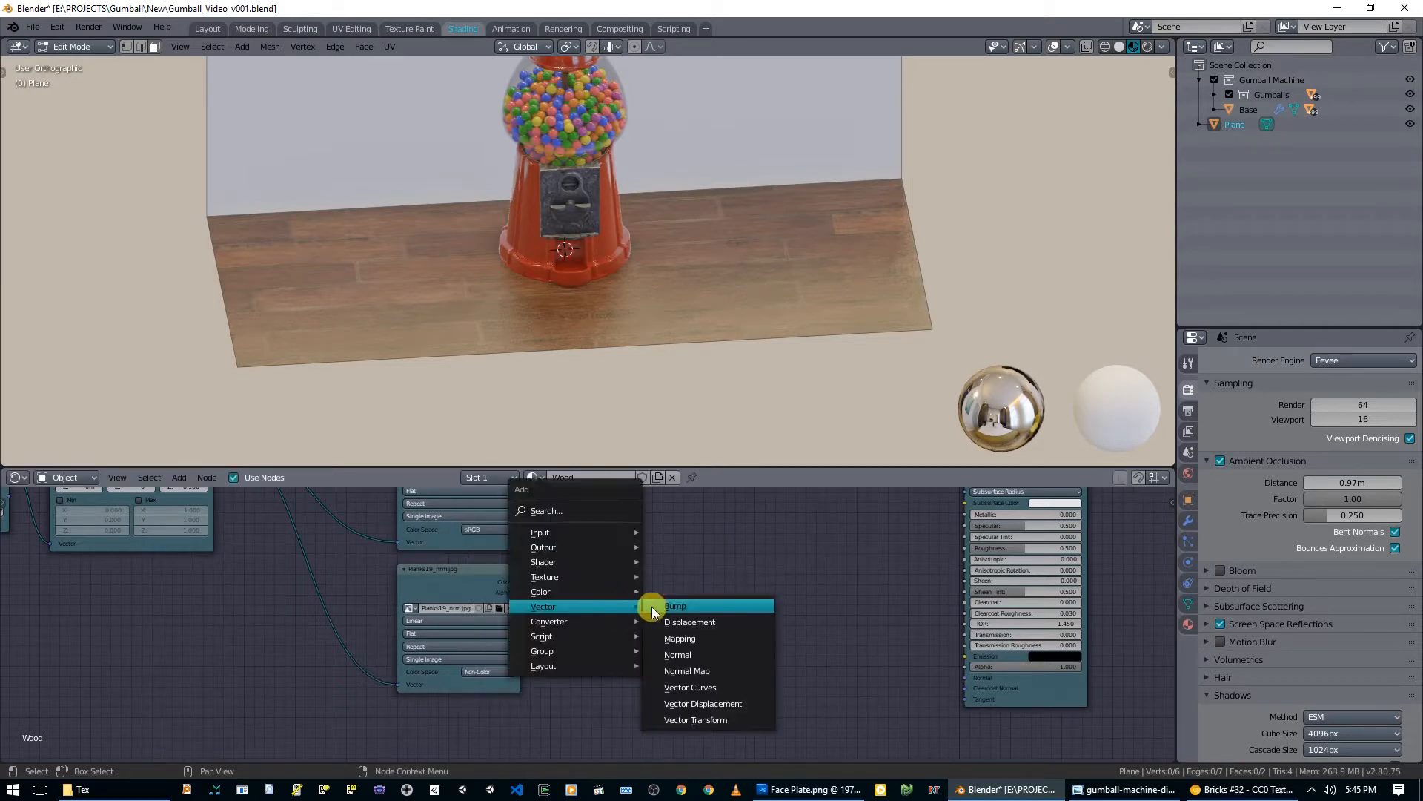
{"action": "left_click", "coordinate": [706, 667]}
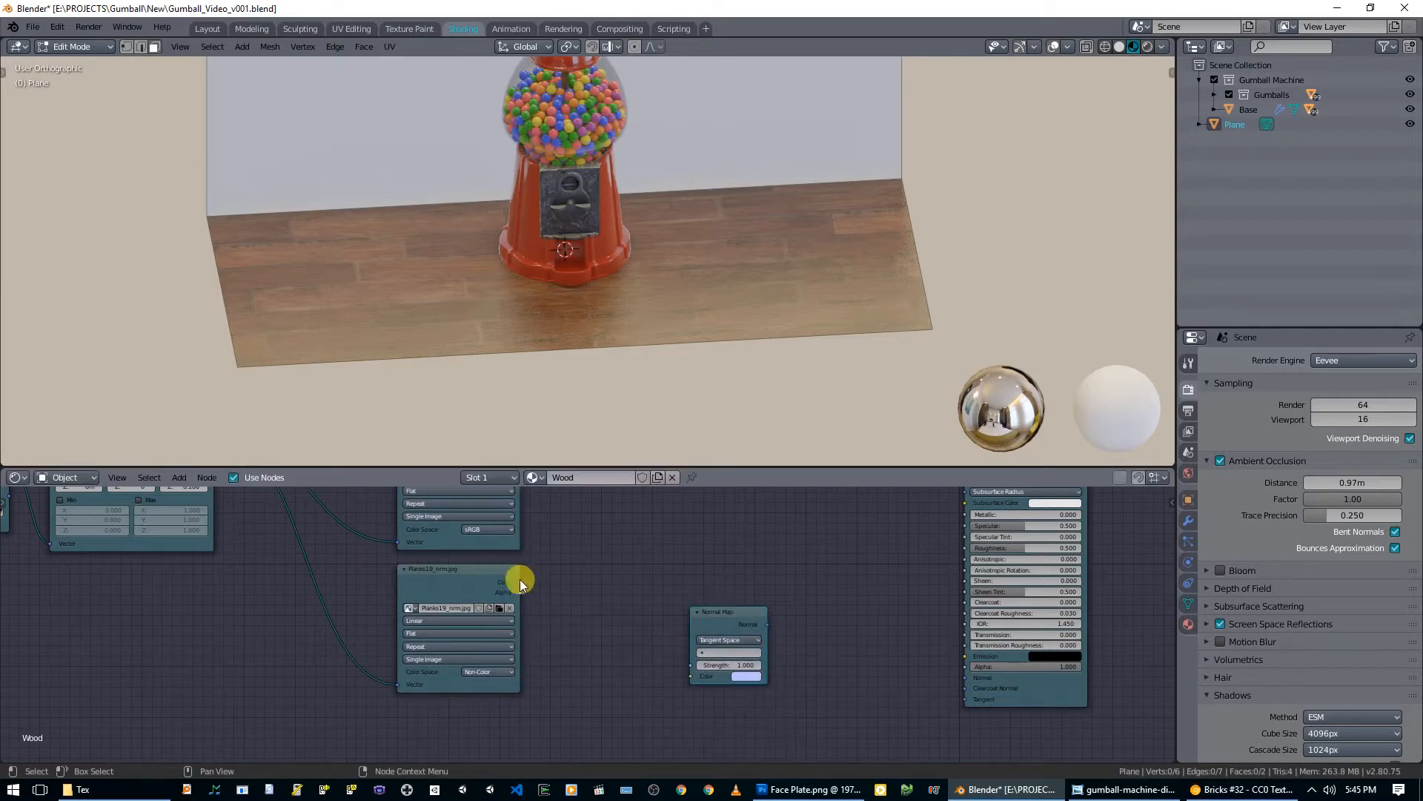
{"action": "left_click_drag", "start_coordinate": [521, 582], "coordinate": [692, 675]}
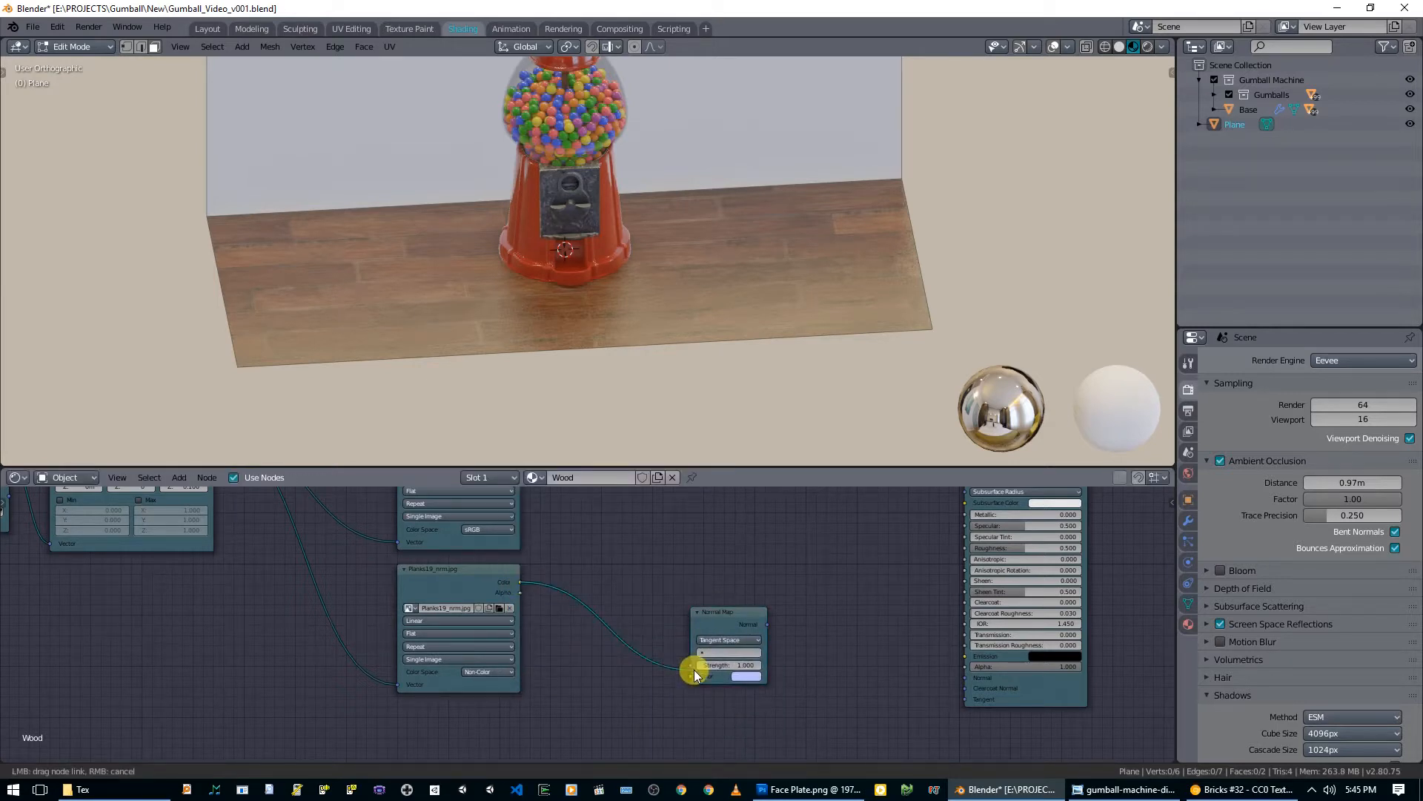
{"action": "left_click_drag", "start_coordinate": [766, 623], "coordinate": [974, 677]}
Step: Try a Normal Map strength of 5 while viewing the floor planks up close
{"action": "middle_click_drag", "start_coordinate": [439, 317], "coordinate": [704, 443]}
{"action": "scroll", "coordinate": [541, 323], "scroll_direction": "up", "scroll_amount": 3}
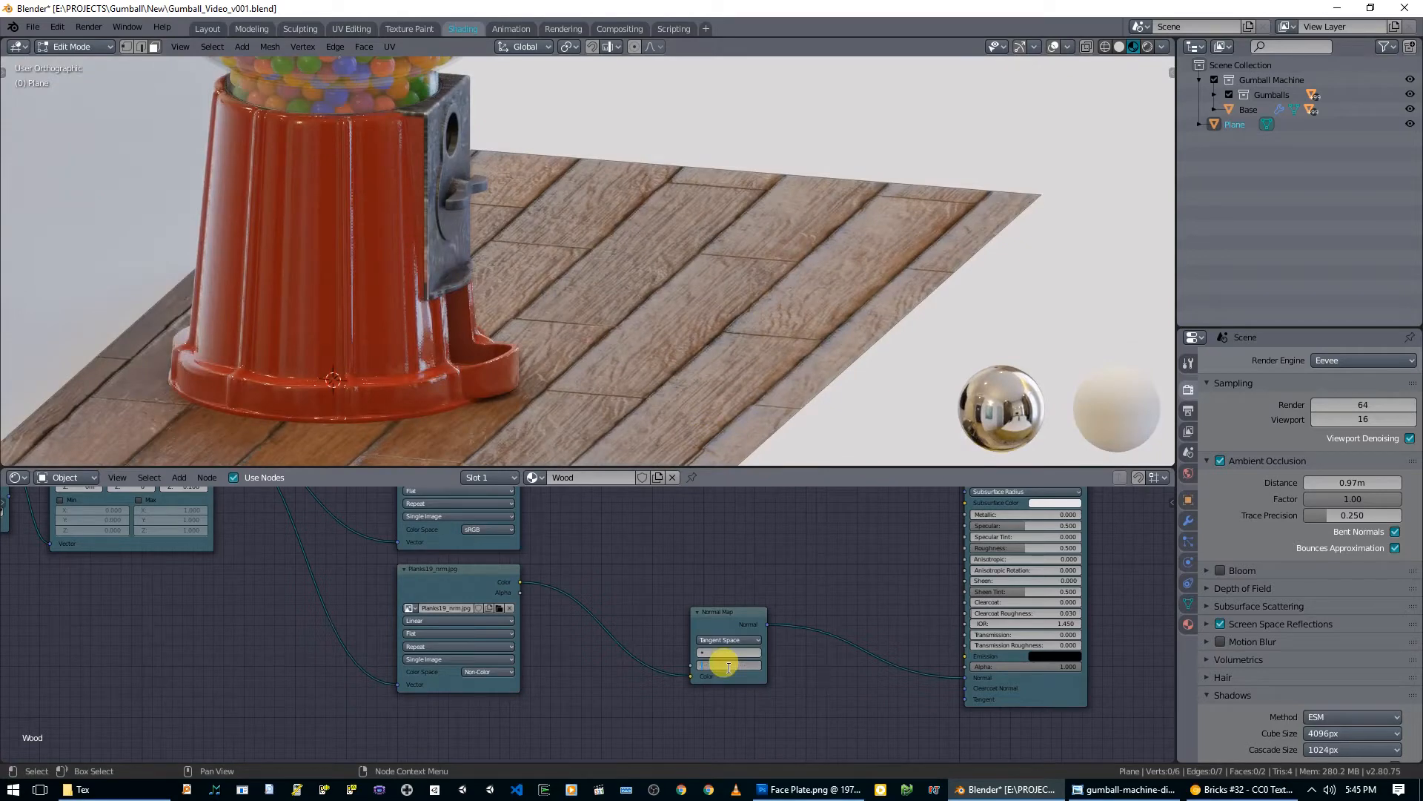
{"action": "key", "text": "Return"}
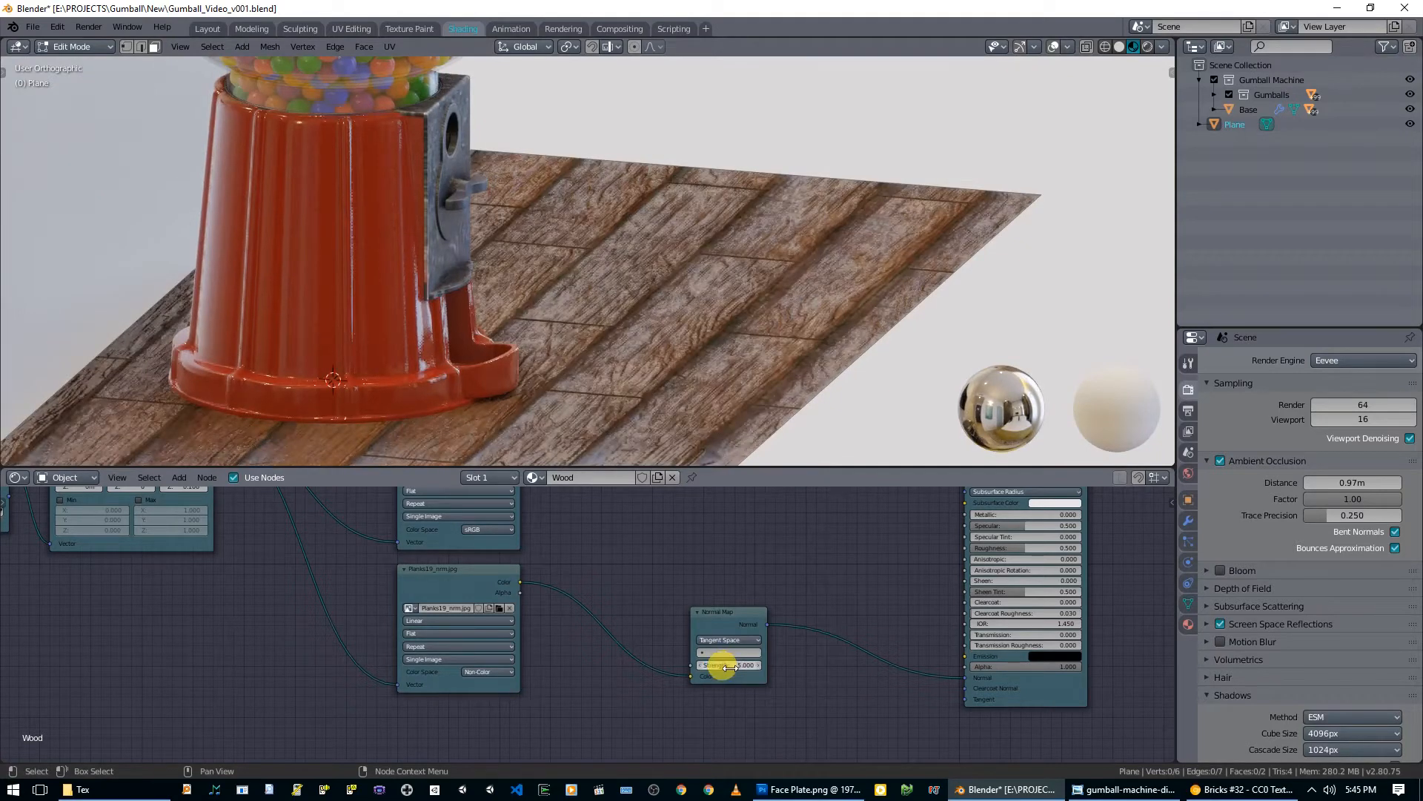
{"action": "scroll", "coordinate": [712, 553], "scroll_direction": "down", "scroll_amount": 1}
Step: Set the Normal Map node's strength to 0.5
{"action": "left_click_drag", "start_coordinate": [735, 659], "coordinate": [719, 661]}
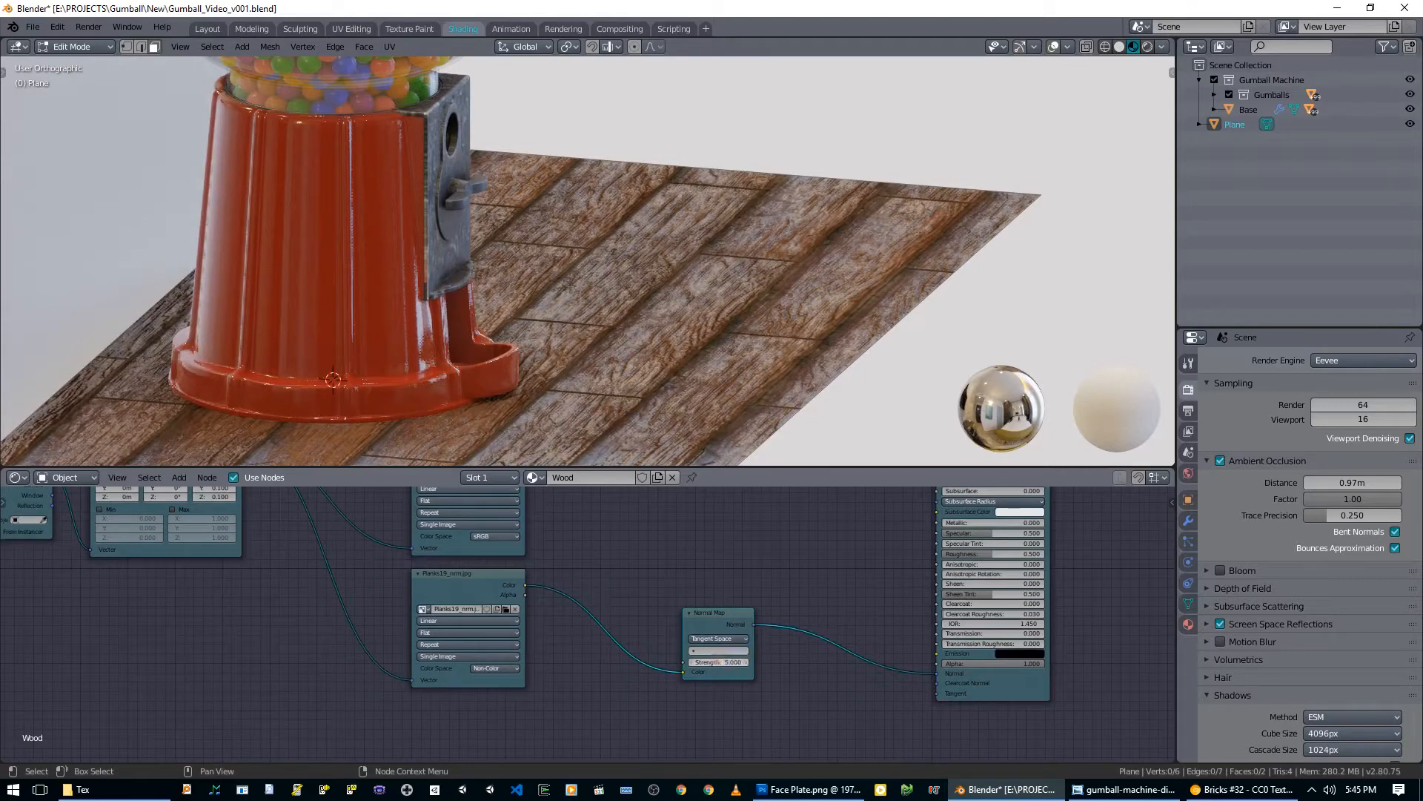
{"action": "type", "text": "0.5"}
{"action": "key", "text": "Return"}
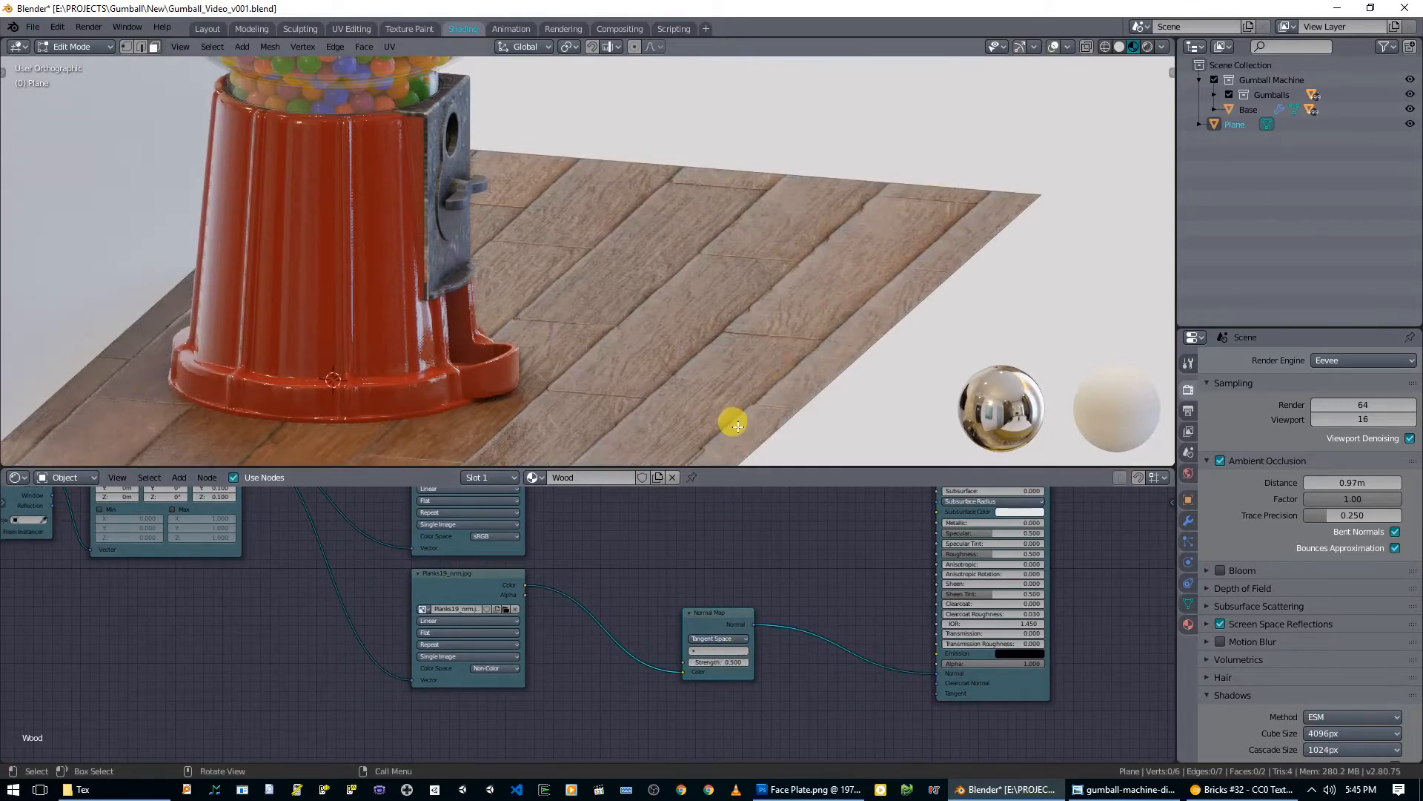
Step: Move the normal texture and Normal Map nodes down together to make room below the color texture node
{"action": "key", "text": "Home"}
{"action": "scroll", "coordinate": [636, 381], "scroll_direction": "down", "scroll_amount": 3}
{"action": "middle_click_drag", "start_coordinate": [544, 591], "coordinate": [586, 534]}
{"action": "left_click_drag", "start_coordinate": [719, 727], "coordinate": [490, 593]}
{"action": "scroll", "coordinate": [549, 601], "scroll_direction": "down", "scroll_amount": 4}
{"action": "key", "text": "g"}
{"action": "left_click", "coordinate": [568, 684]}
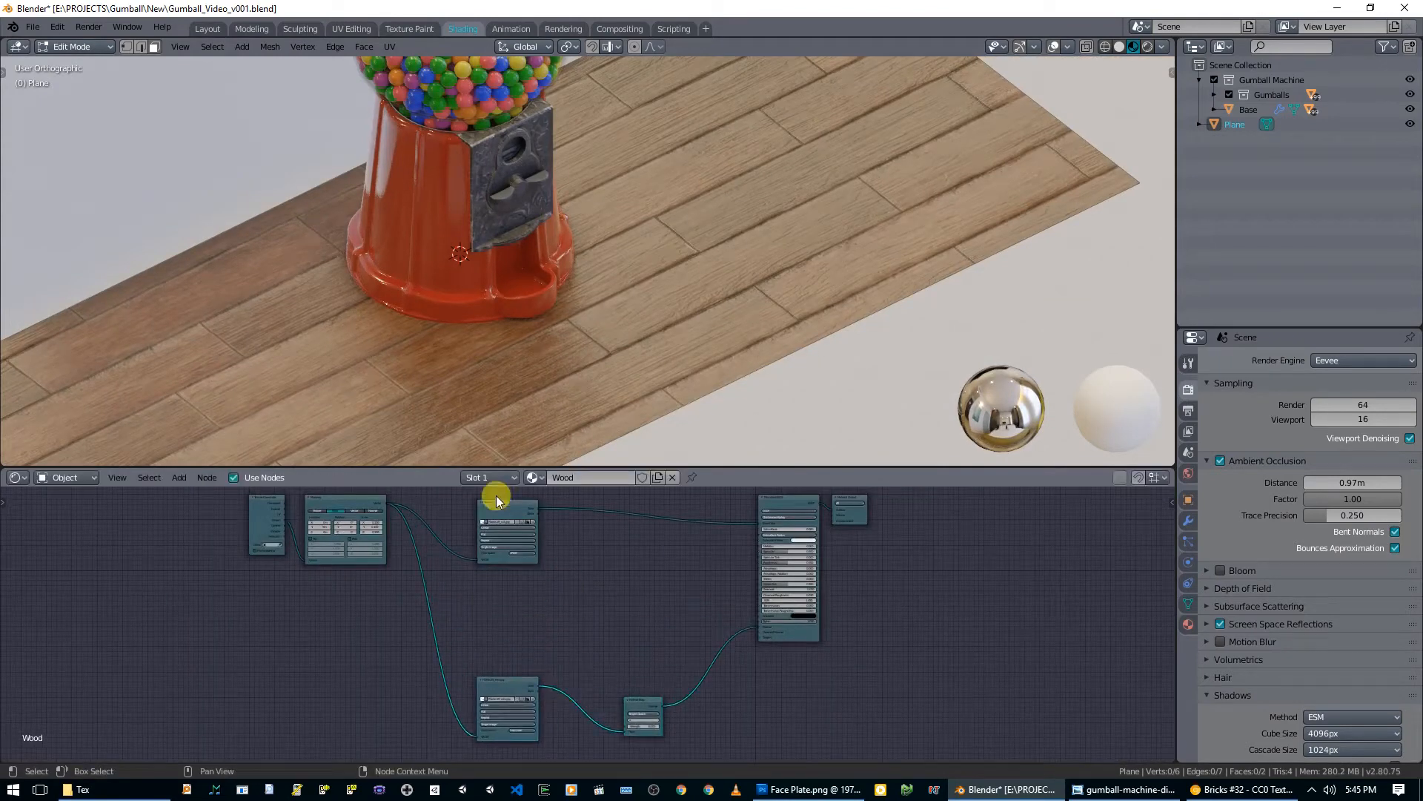
Step: Duplicate the Planks19_col.jpg texture node below the original and link the Mapping node's Vector output to its Vector input
{"action": "key", "text": "shift+d"}
{"action": "left_click", "coordinate": [499, 585]}
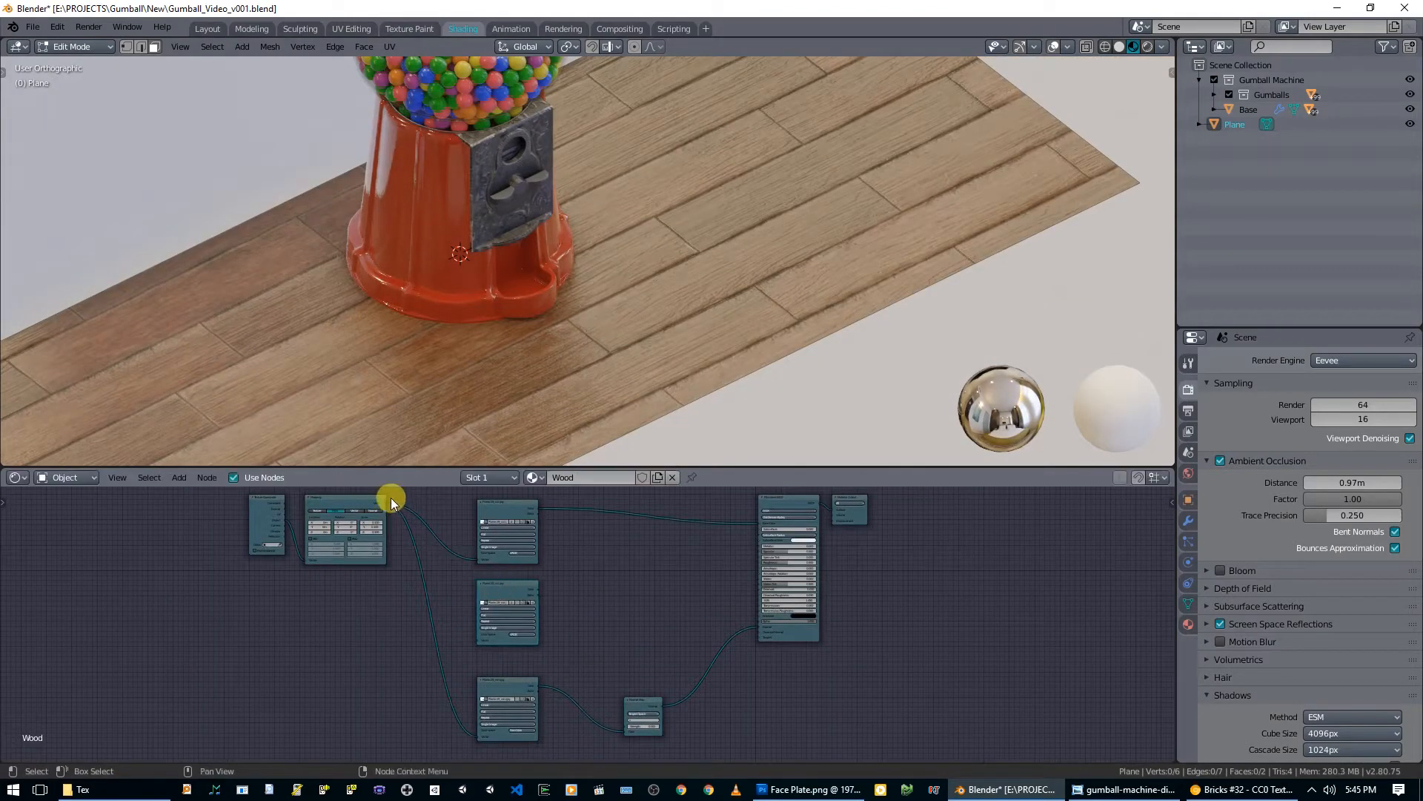
{"action": "left_click_drag", "start_coordinate": [384, 506], "coordinate": [377, 589]}
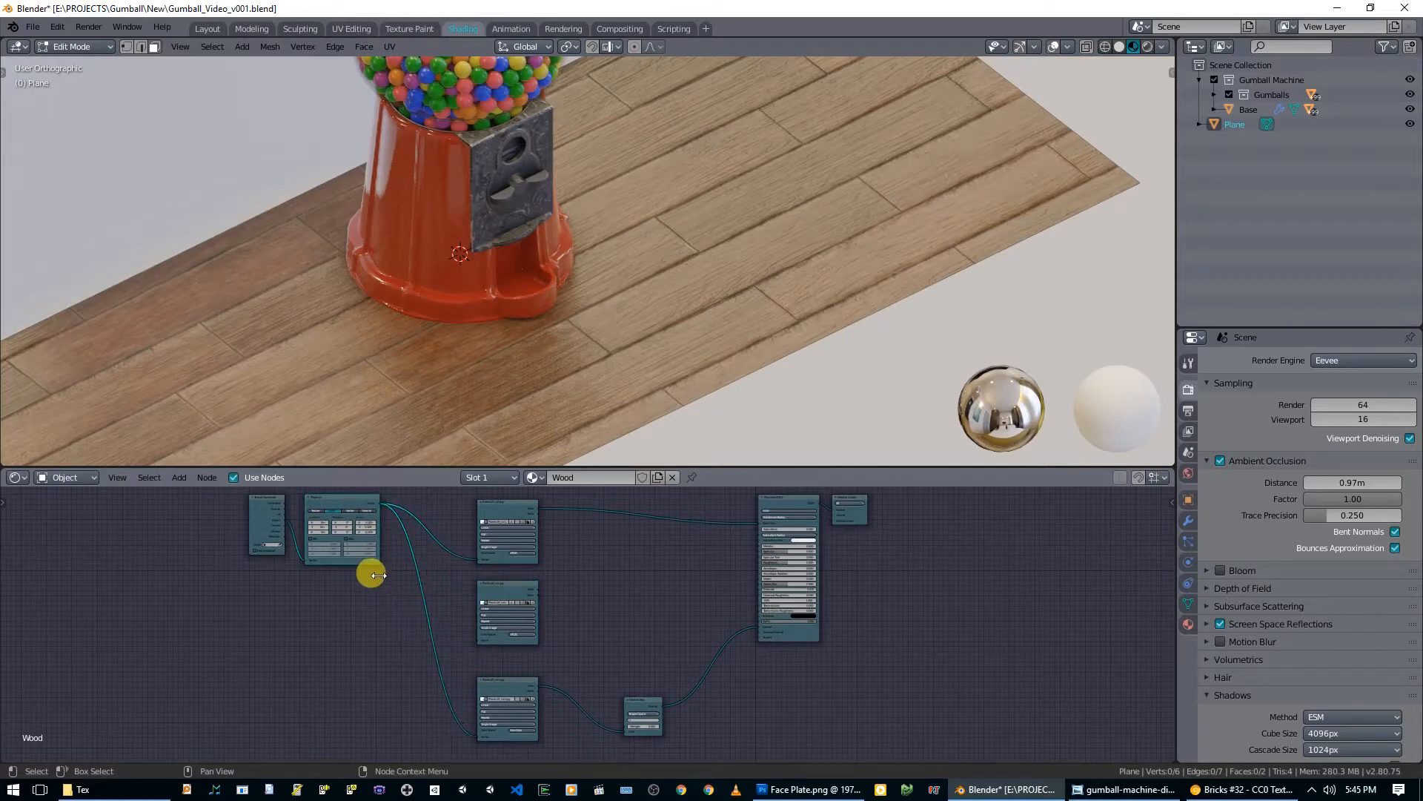
{"action": "left_click_drag", "start_coordinate": [380, 507], "coordinate": [480, 642]}
Step: Load the roughness map Planks19_rgh.jpg into the duplicated texture node
{"action": "scroll", "coordinate": [604, 615], "scroll_direction": "up", "scroll_amount": 2}
{"action": "scroll", "coordinate": [602, 625], "scroll_direction": "up", "scroll_amount": 2}
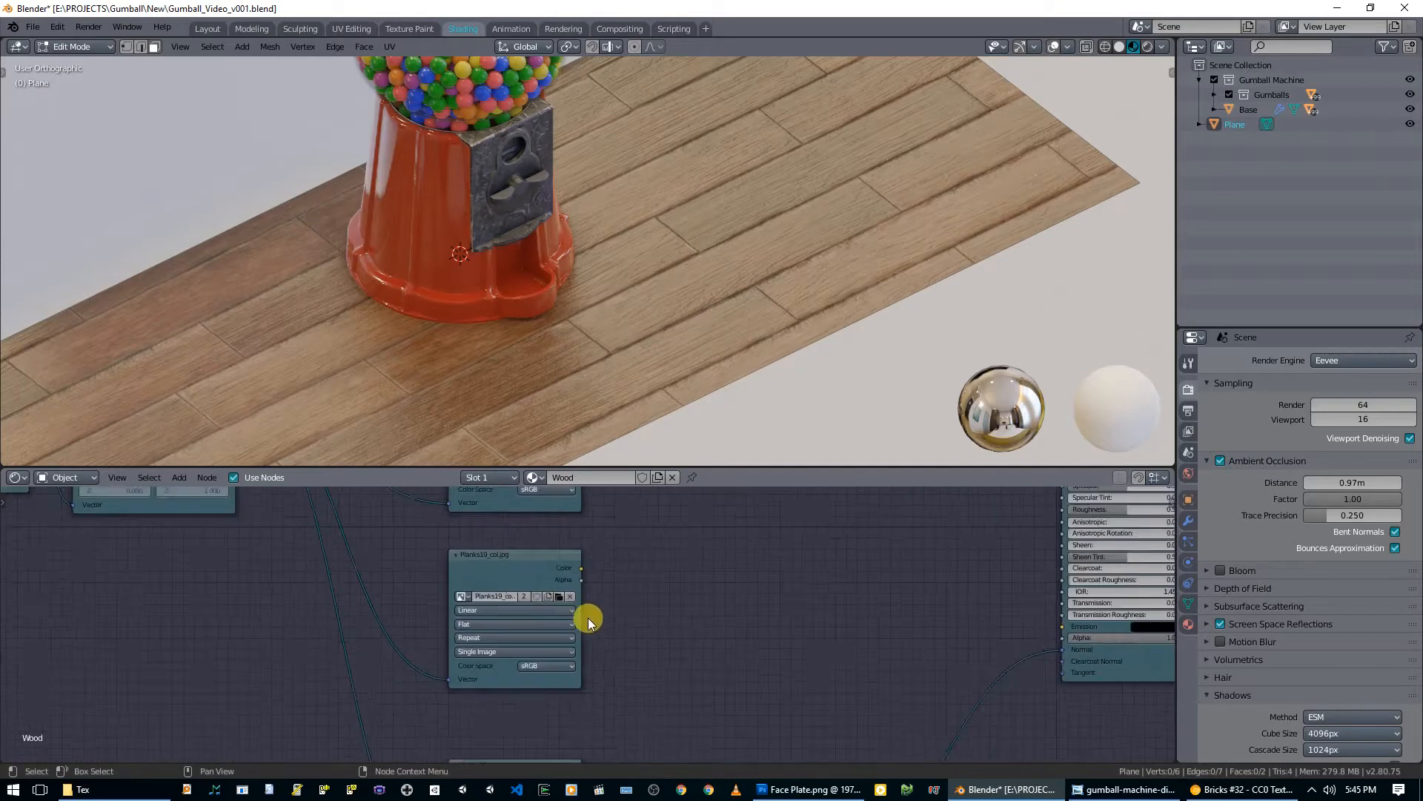
{"action": "left_click", "coordinate": [561, 596]}
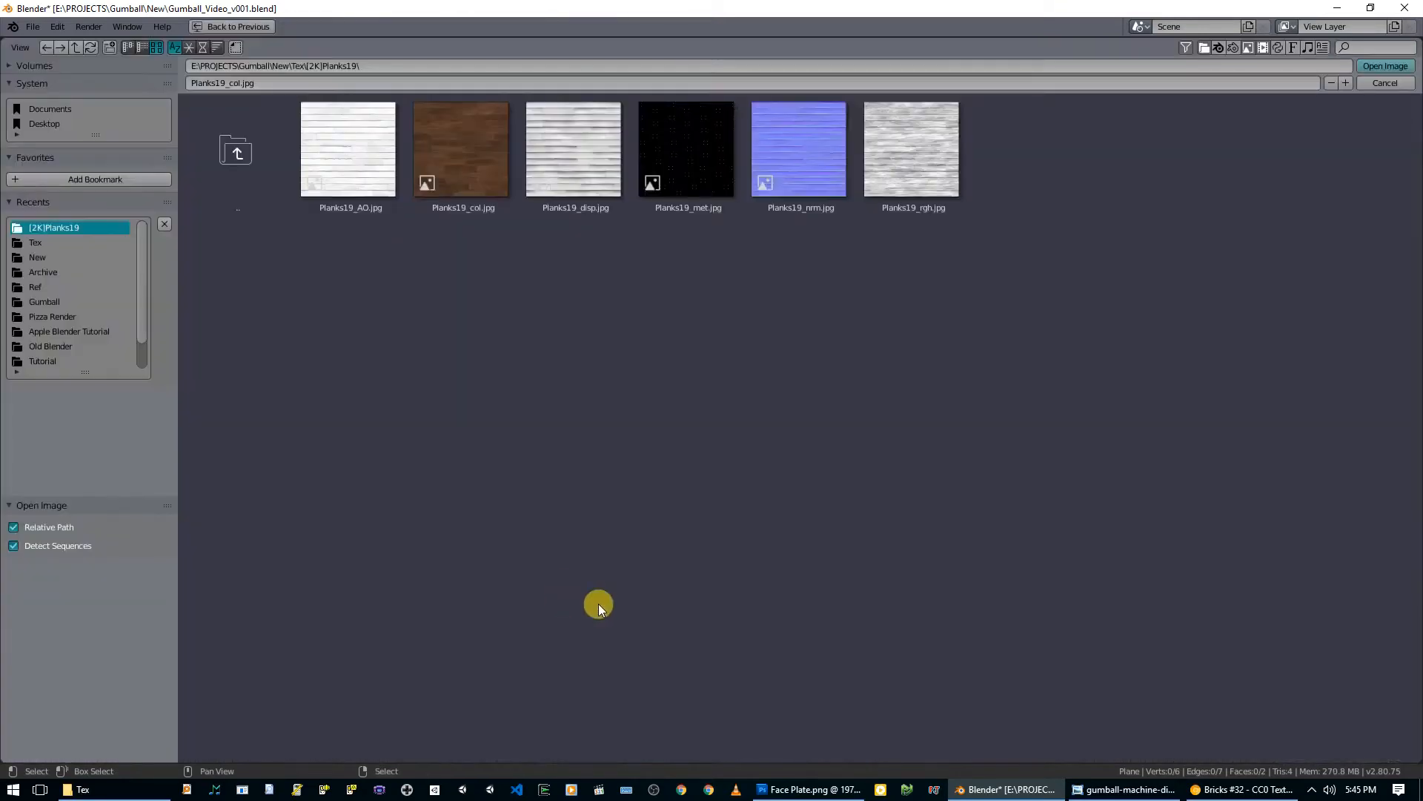
{"action": "double_click", "coordinate": [932, 167]}
Step: Link the Planks19_rgh.jpg Color output to the Principled BSDF's Roughness and set the texture's color space to Non-Color
{"action": "middle_click_drag", "start_coordinate": [890, 517], "coordinate": [678, 607]}
{"action": "left_click_drag", "start_coordinate": [398, 618], "coordinate": [917, 554]}
{"action": "middle_click_drag", "start_coordinate": [613, 371], "coordinate": [735, 290]}
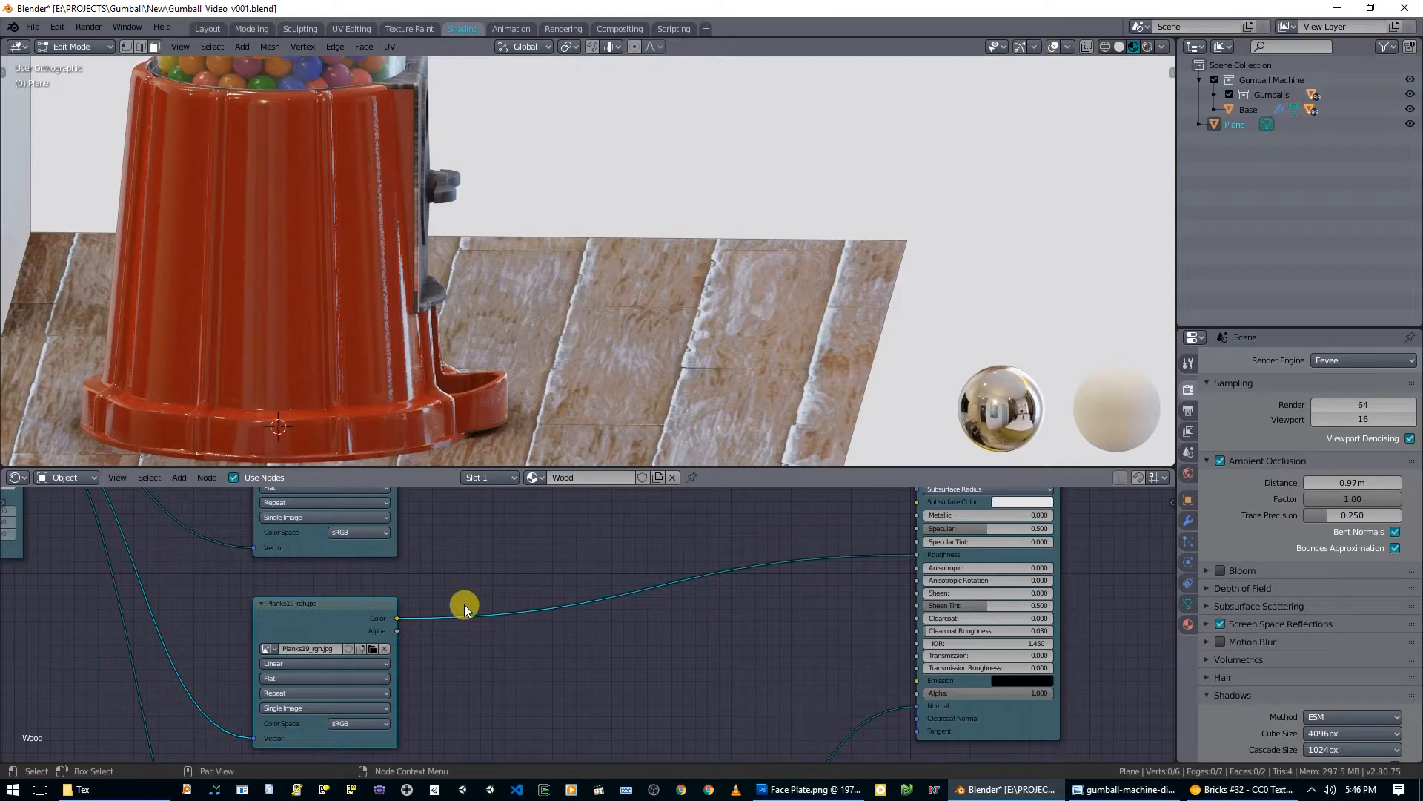
{"action": "left_click", "coordinate": [363, 721]}
{"action": "left_click", "coordinate": [370, 671]}
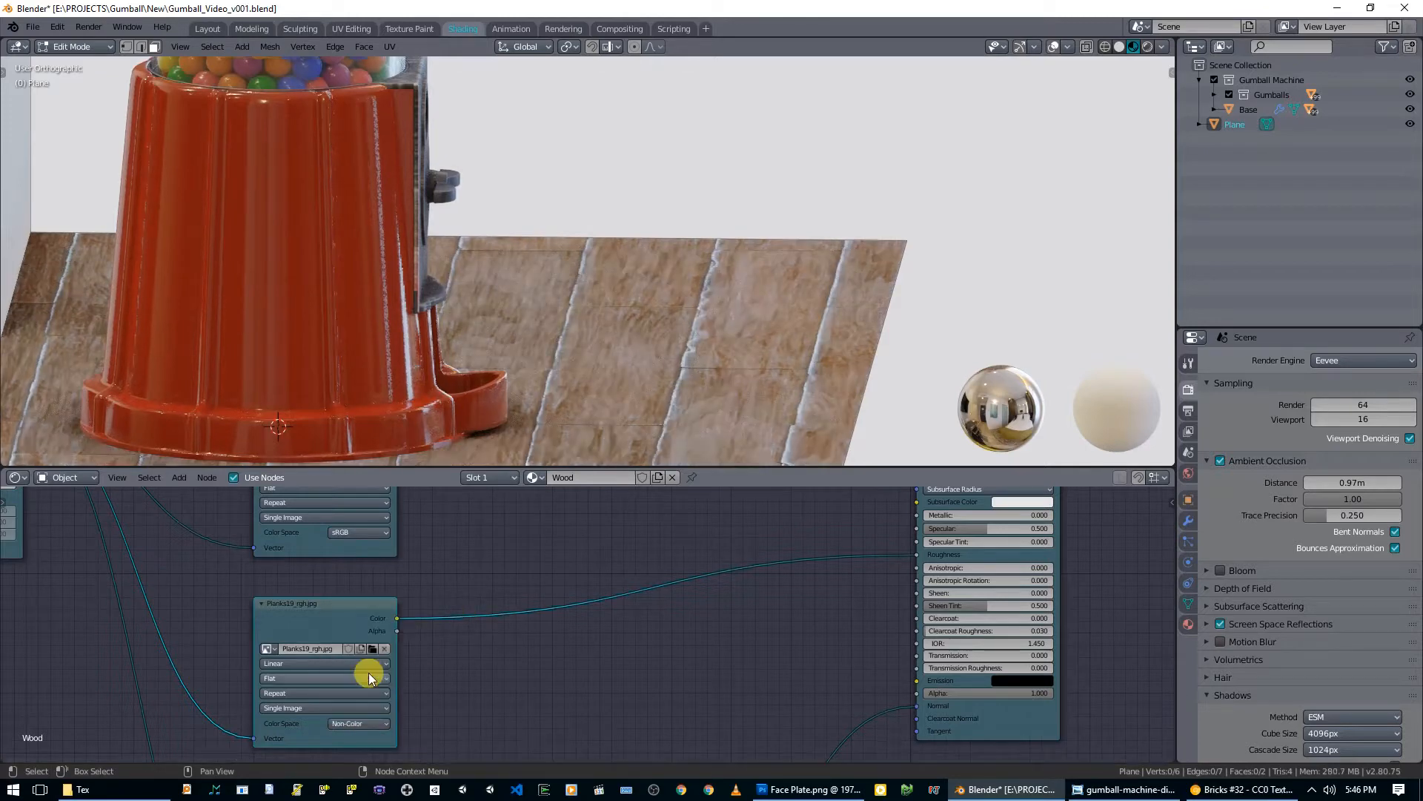
Step: Insert an Invert node on the link between the Planks19_rgh.jpg texture and the Principled BSDF's Roughness
{"action": "key", "text": "shift+a"}
{"action": "mouse_move", "coordinate": [536, 570]}
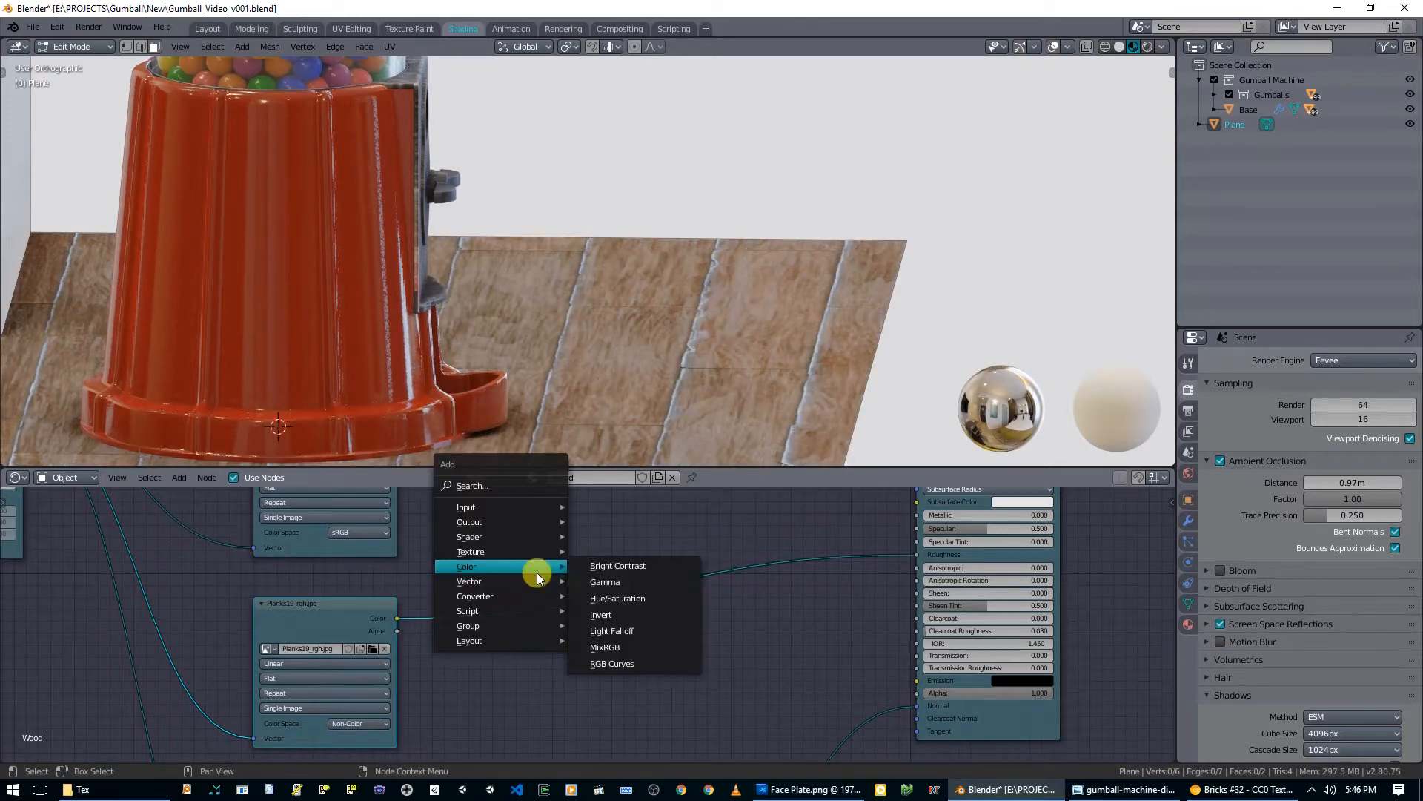
{"action": "left_click", "coordinate": [624, 619]}
{"action": "left_click", "coordinate": [503, 596]}
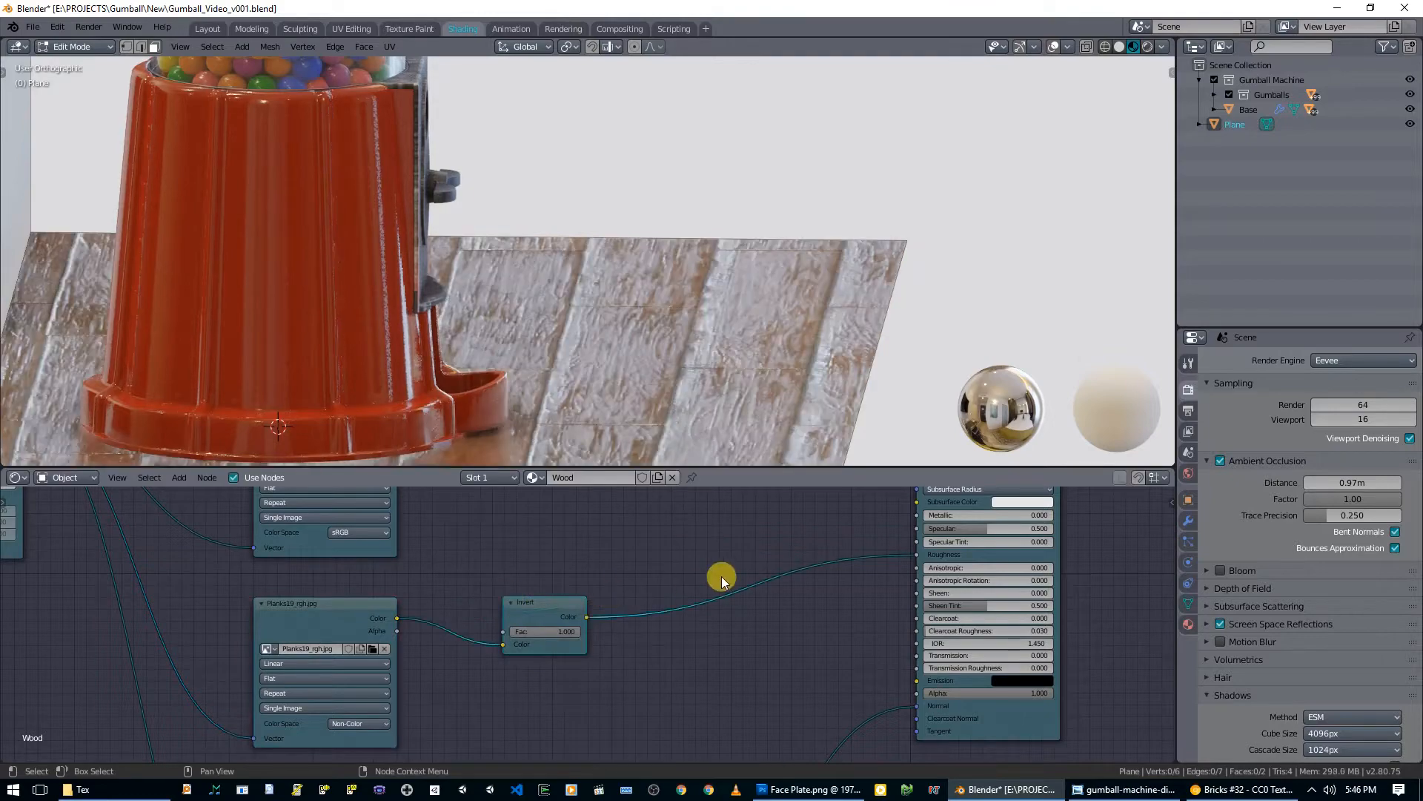
{"action": "mouse_move", "coordinate": [763, 455]}
{"action": "middle_mouse_down"}
{"action": "mouse_move", "coordinate": [724, 45]}
{"action": "mouse_move", "coordinate": [711, 413]}
{"action": "mouse_move", "coordinate": [792, 393]}
{"action": "mouse_move", "coordinate": [784, 381]}
{"action": "mouse_move", "coordinate": [667, 480]}
{"action": "mouse_move", "coordinate": [747, 404]}
{"action": "middle_mouse_up"}
Step: Preview the Invert node's output on the floor planks, then return the preview to the Principled BSDF
{"action": "left_click", "coordinate": [556, 603], "text": "ctrl+shift"}
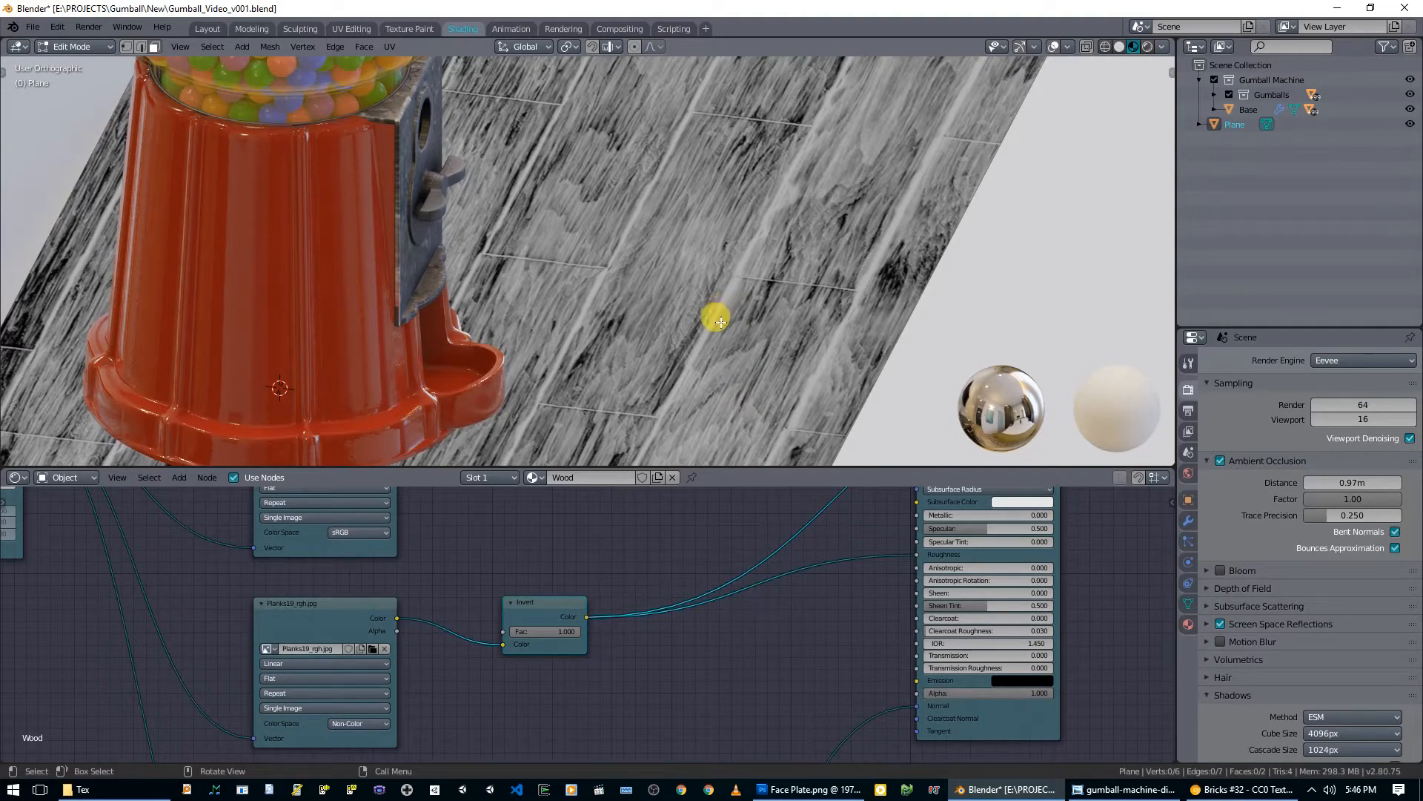
{"action": "left_click_drag", "start_coordinate": [917, 555], "coordinate": [903, 586]}
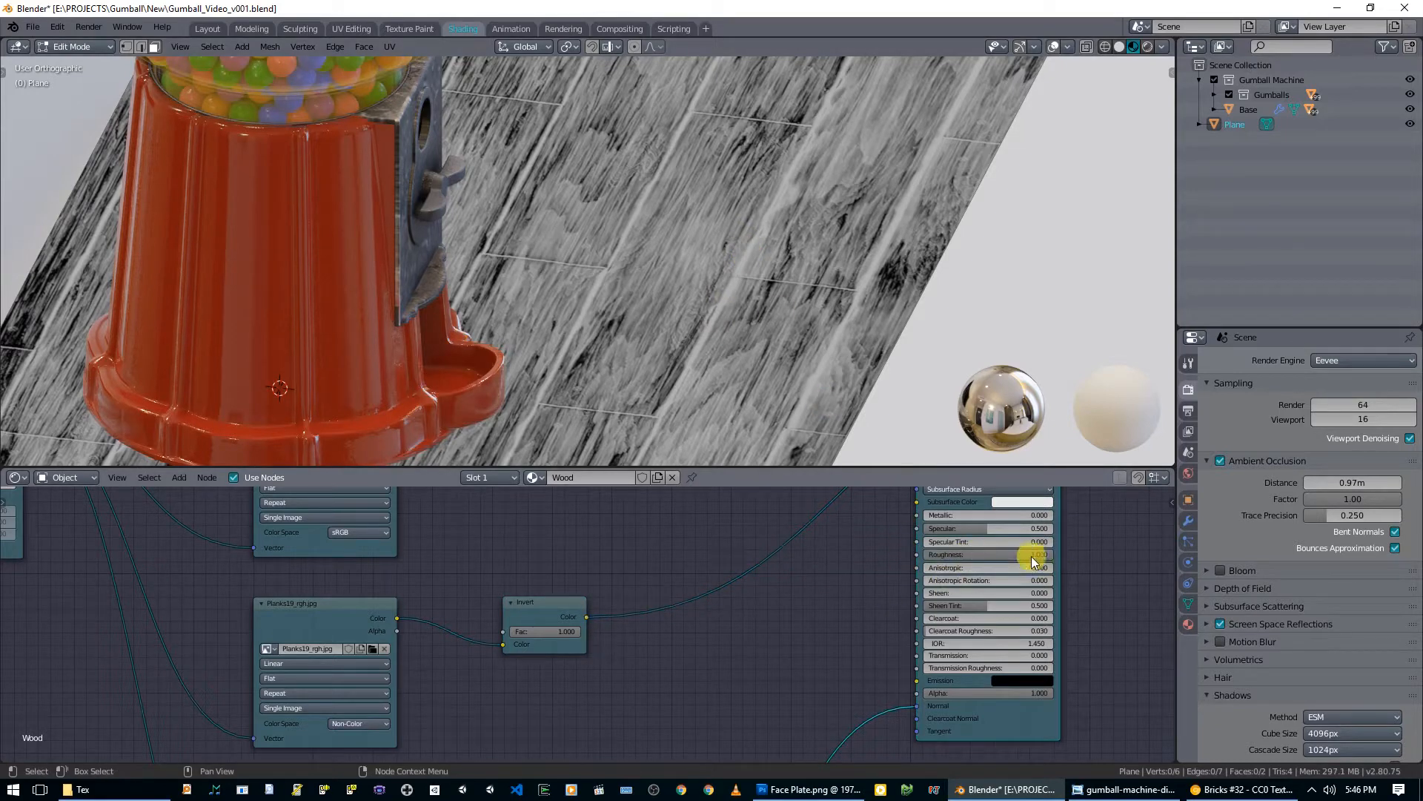
{"action": "left_click_drag", "start_coordinate": [588, 617], "coordinate": [917, 554]}
{"action": "middle_click_drag", "start_coordinate": [693, 356], "coordinate": [683, 292]}
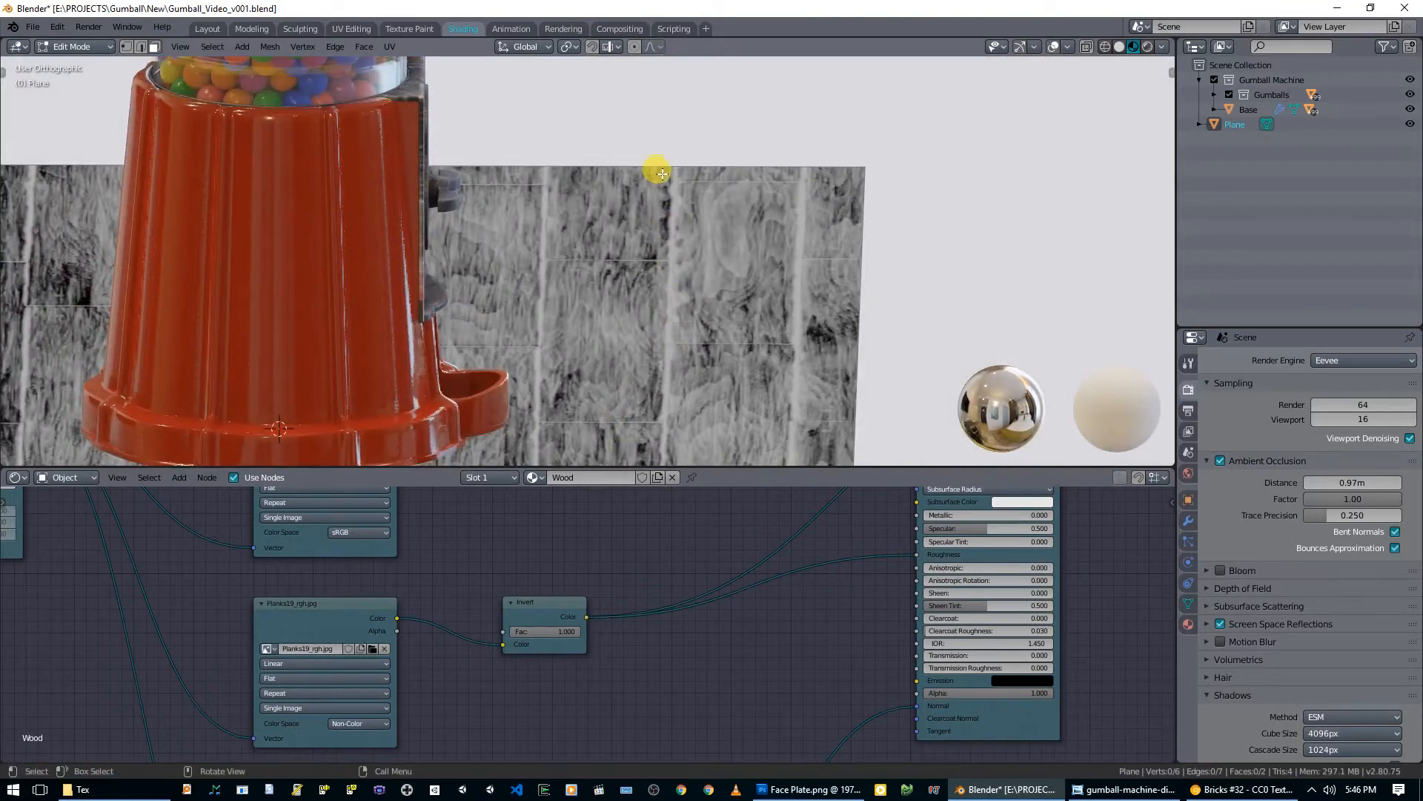
{"action": "middle_click_drag", "start_coordinate": [630, 574], "coordinate": [613, 587]}
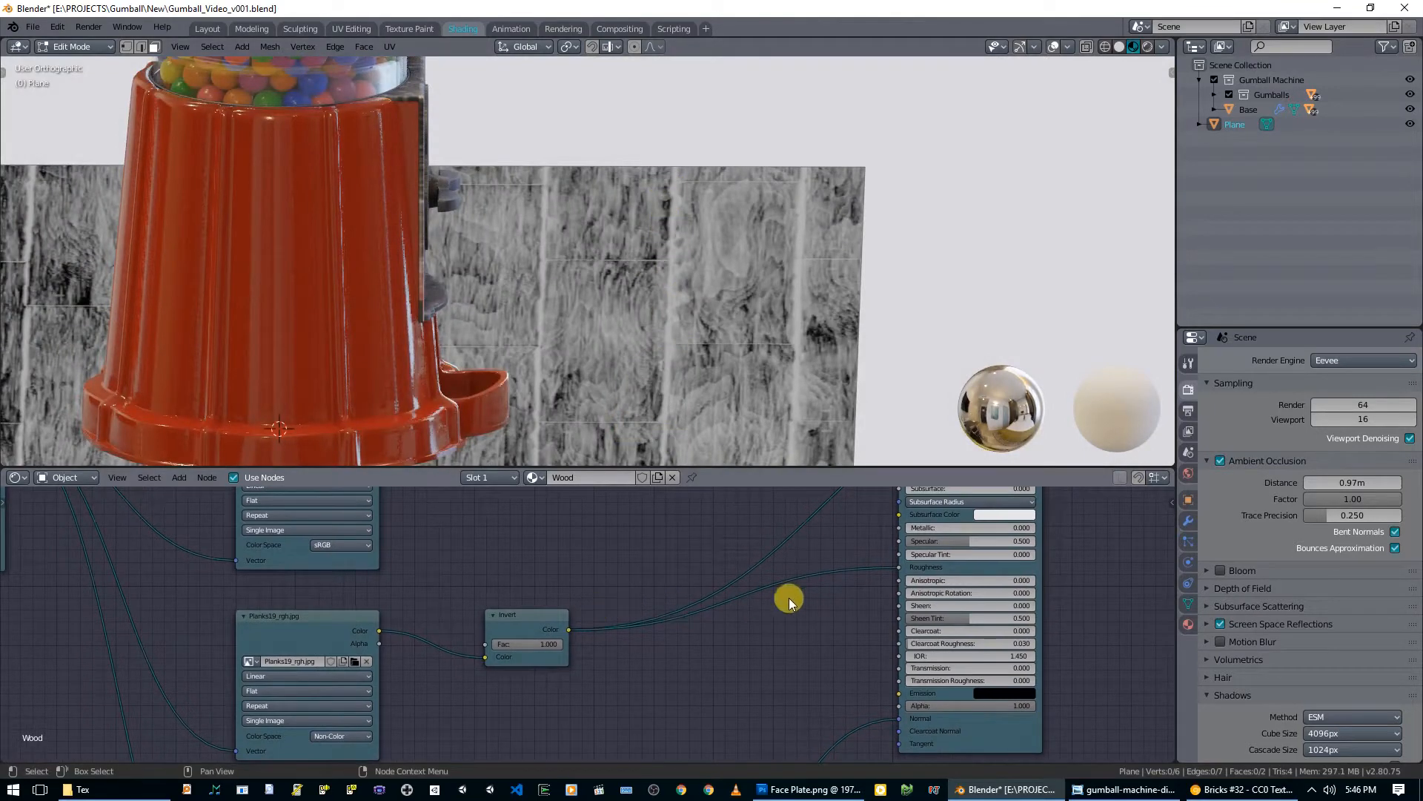
{"action": "left_click", "coordinate": [1018, 735], "text": "ctrl+shift"}
{"action": "middle_click_drag", "start_coordinate": [763, 375], "coordinate": [741, 319]}
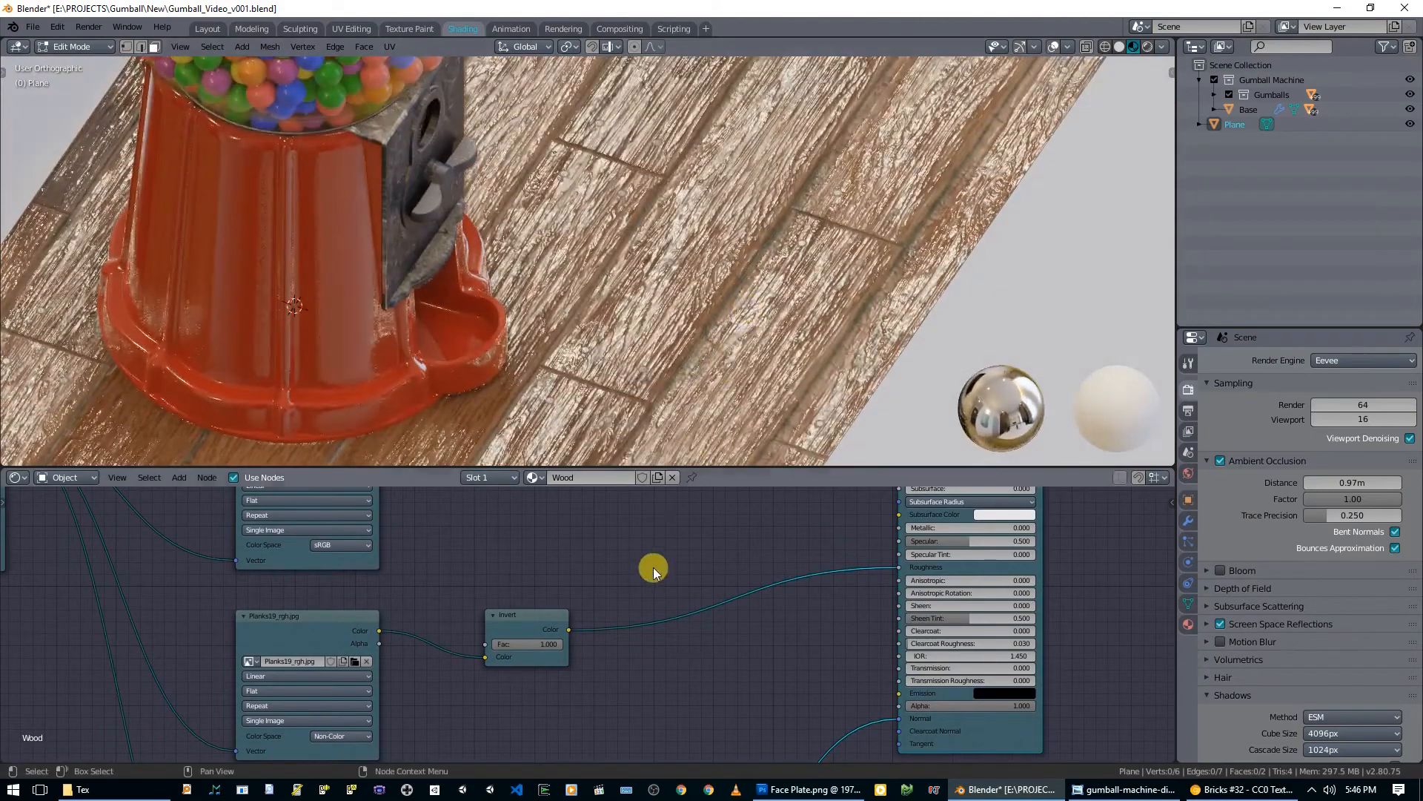
Step: Insert a ColorRamp node between the Invert node and the Principled BSDF's Roughness input
{"action": "key", "text": "shift+a"}
{"action": "mouse_move", "coordinate": [653, 579]}
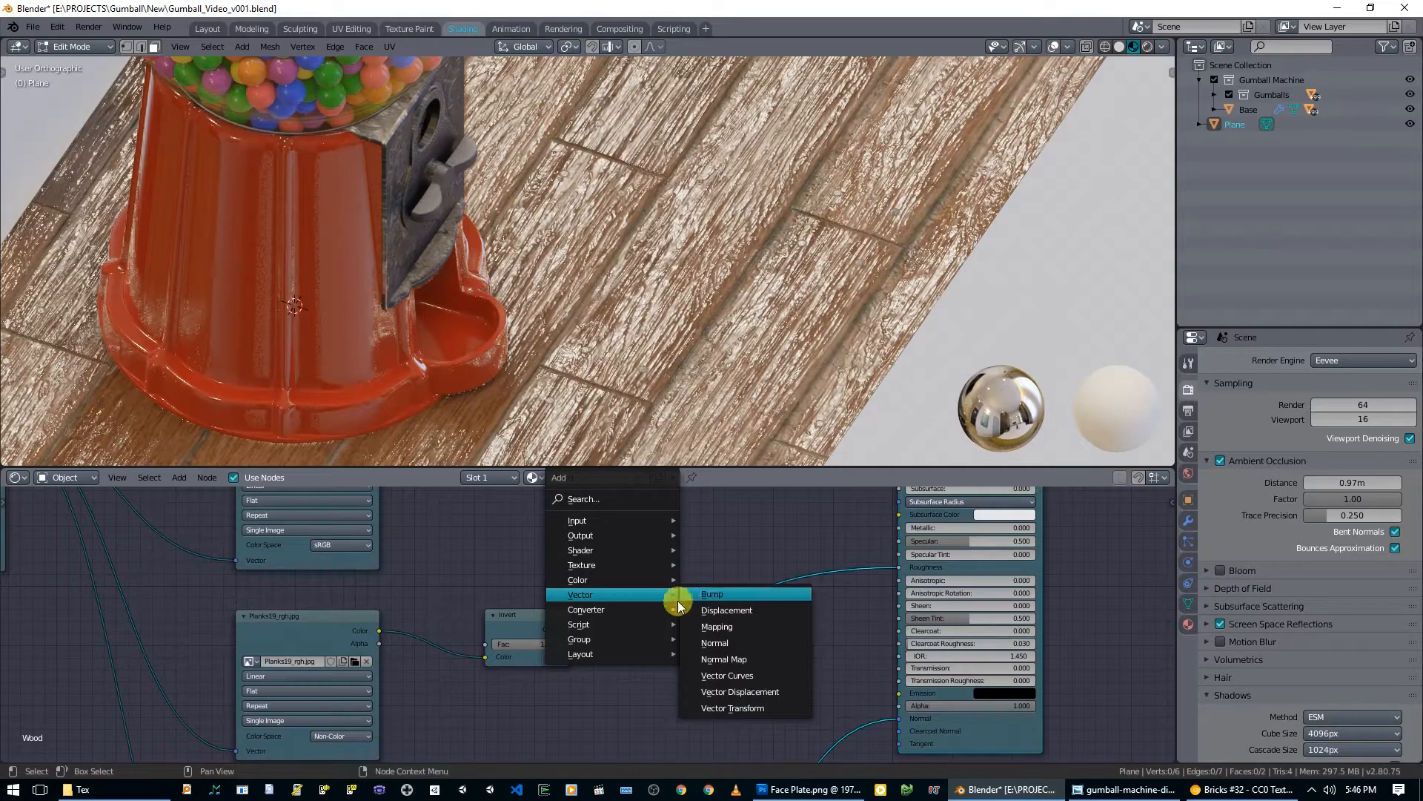
{"action": "left_click", "coordinate": [723, 430]}
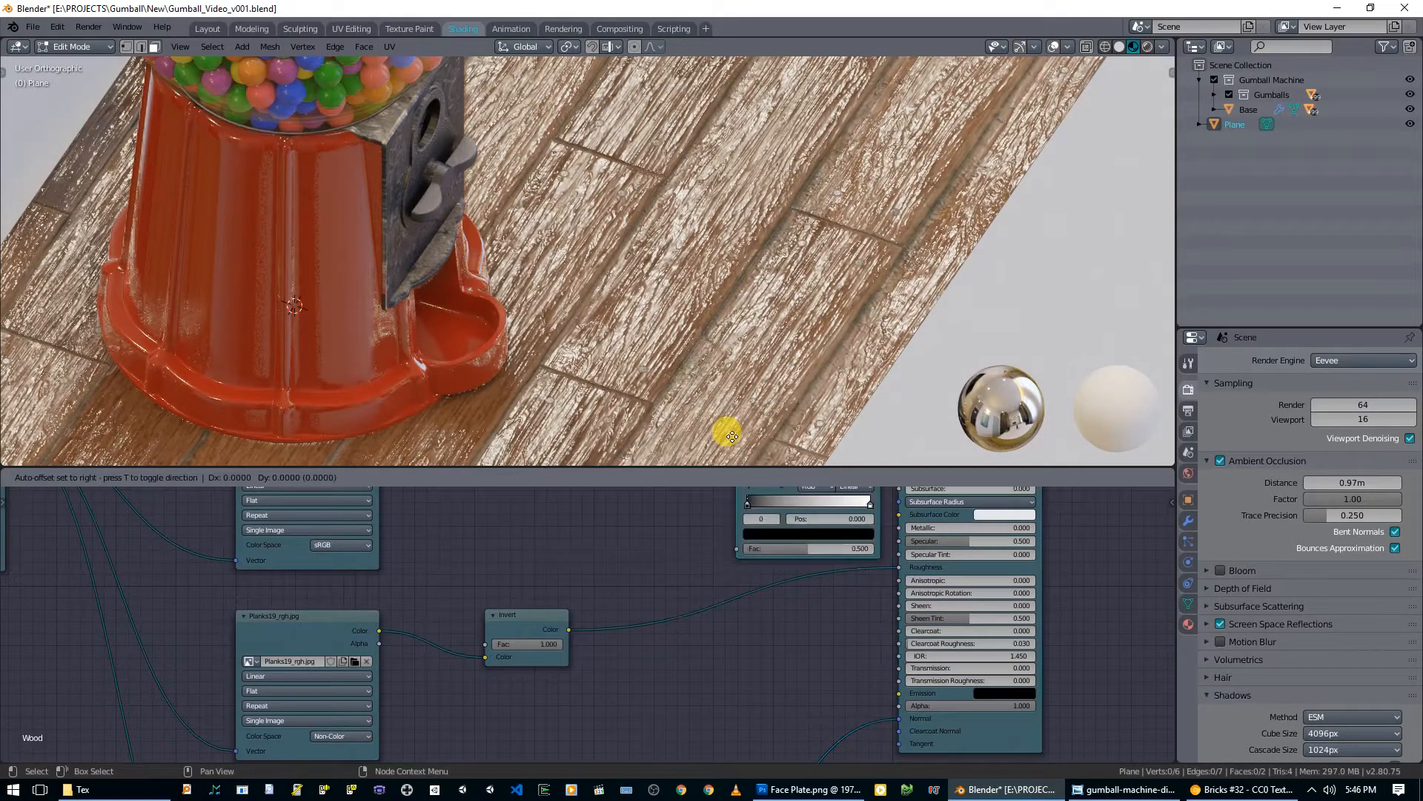
{"action": "left_click", "coordinate": [670, 625]}
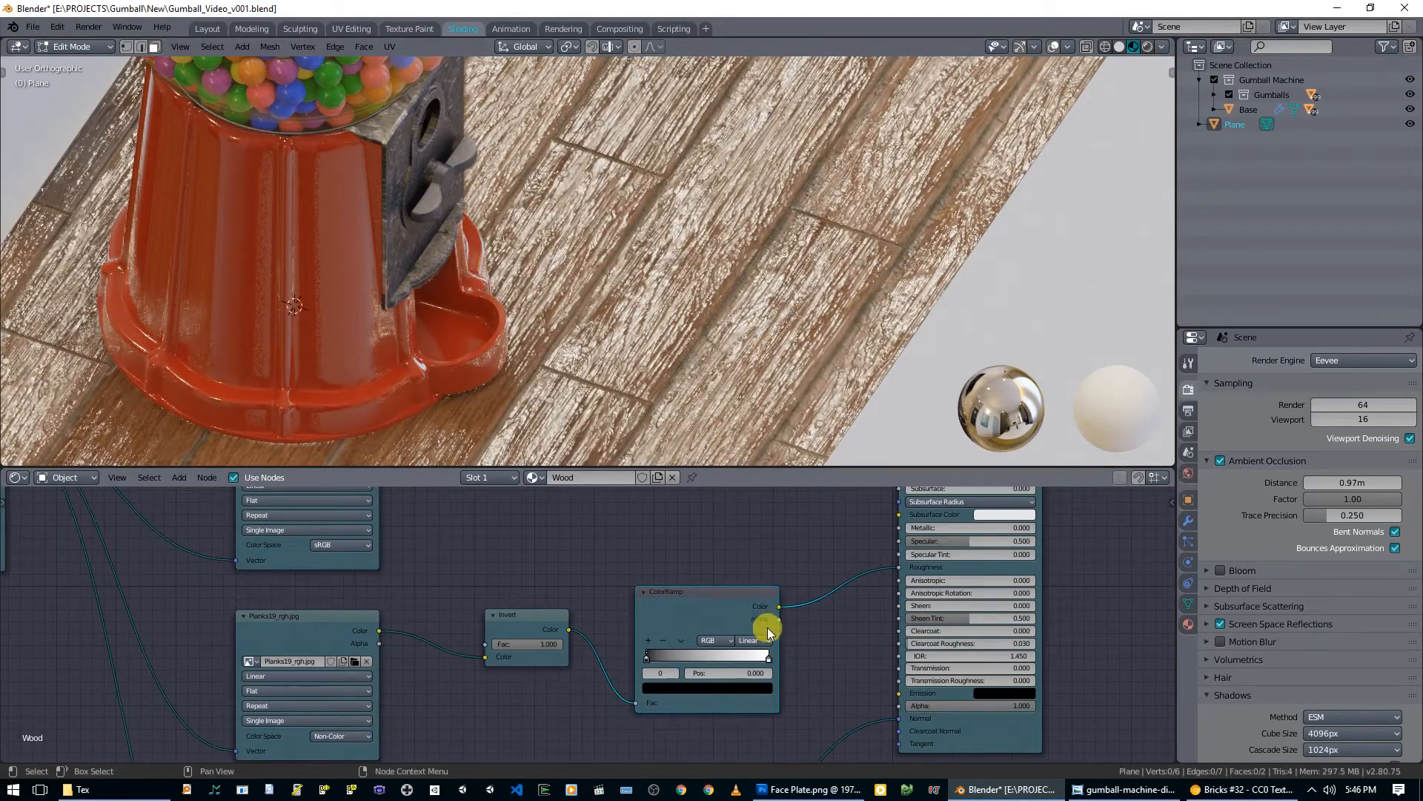
Step: Lighten the ColorRamp's black stop to gray and move its white stop to position 0.414
{"action": "left_click_drag", "start_coordinate": [766, 658], "coordinate": [686, 656]}
{"action": "middle_click_drag", "start_coordinate": [699, 368], "coordinate": [760, 437]}
{"action": "scroll", "coordinate": [699, 363], "scroll_direction": "down", "scroll_amount": 3}
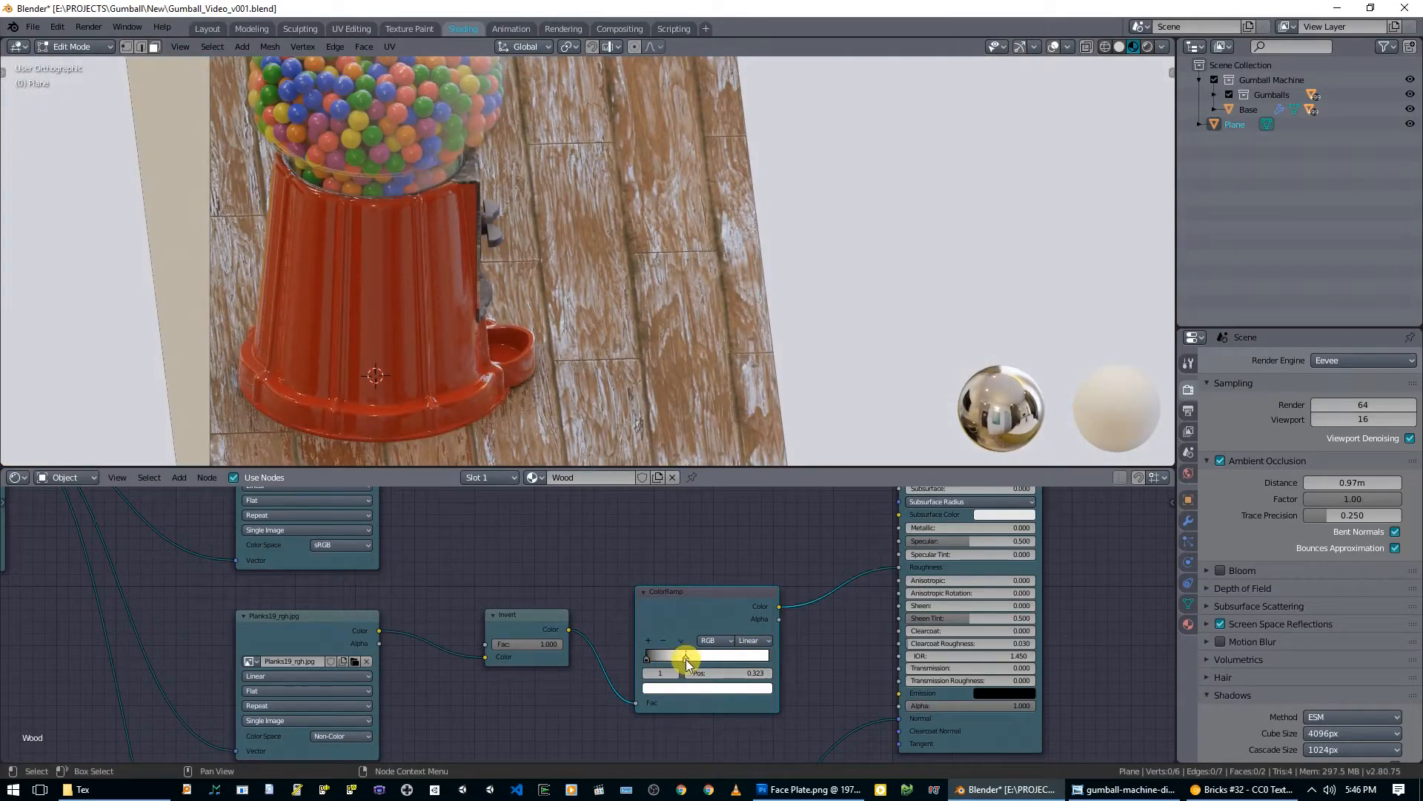
{"action": "left_click", "coordinate": [649, 659]}
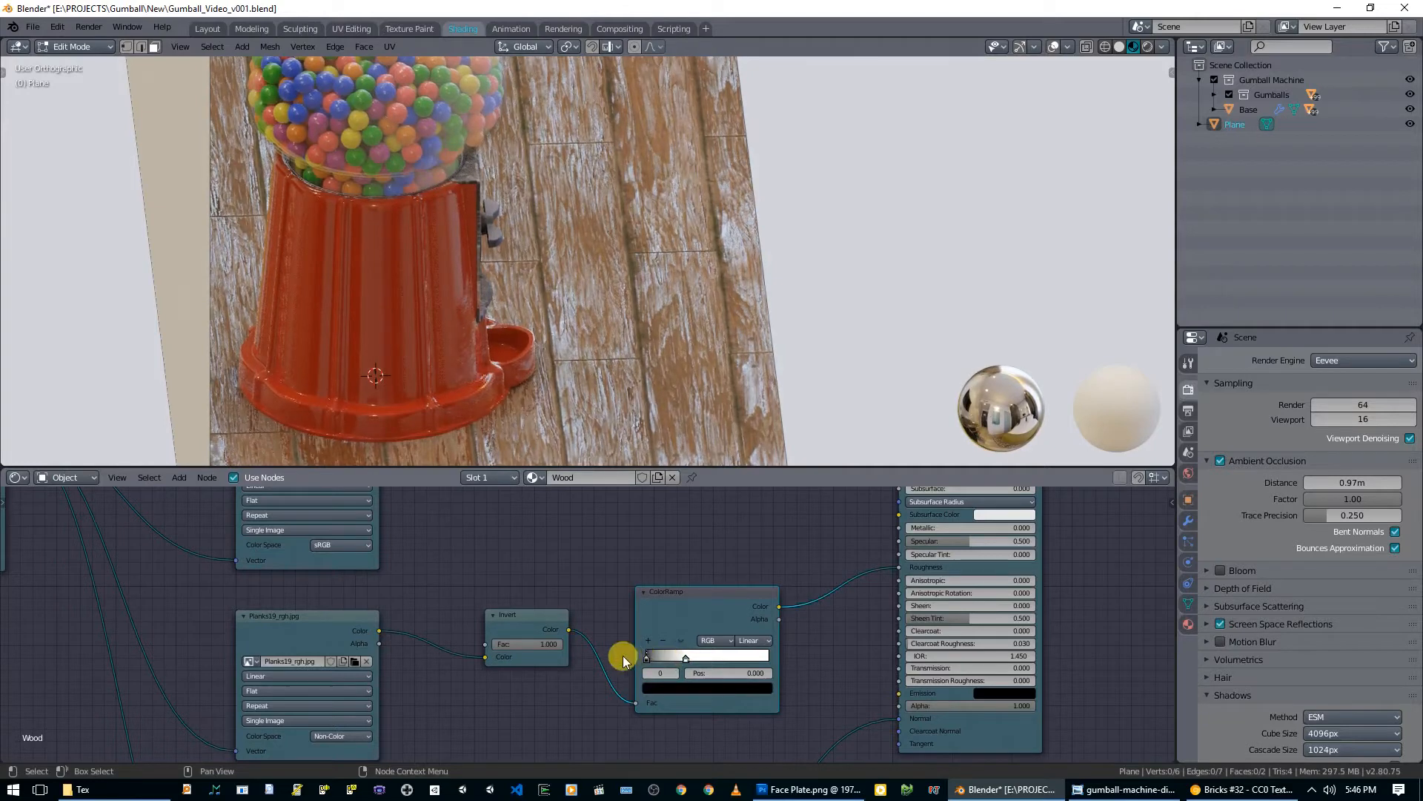
{"action": "left_click", "coordinate": [660, 688]}
{"action": "left_click_drag", "start_coordinate": [654, 657], "coordinate": [689, 657]}
{"action": "middle_click_drag", "start_coordinate": [693, 318], "coordinate": [725, 559]}
{"action": "mouse_move", "coordinate": [683, 661]}
{"action": "left_mouse_down"}
{"action": "mouse_move", "coordinate": [707, 657]}
{"action": "mouse_move", "coordinate": [689, 655]}
{"action": "left_mouse_up"}
{"action": "right_click", "coordinate": [688, 661]}
{"action": "middle_click_drag", "start_coordinate": [815, 330], "coordinate": [524, 349]}
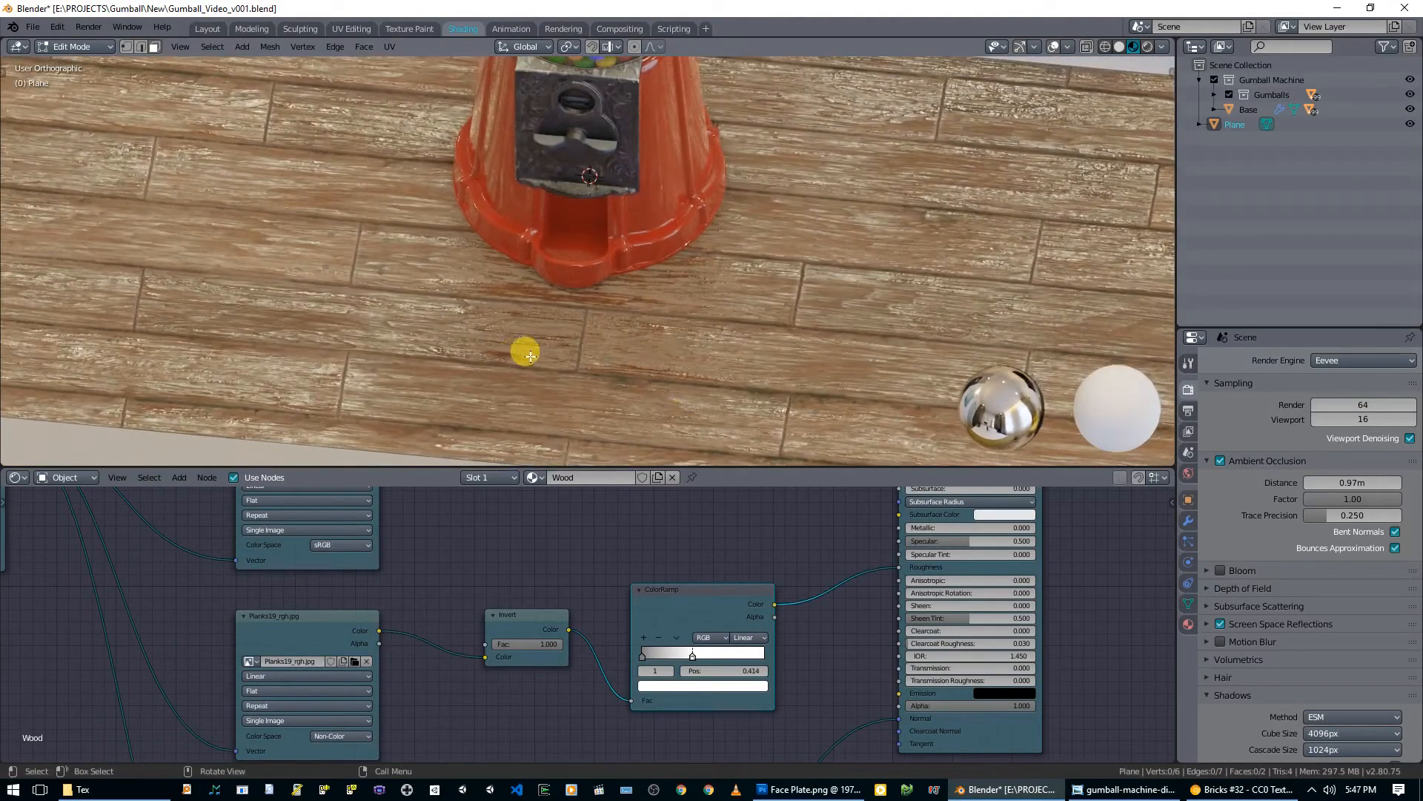
Step: Lighten the ColorRamp's first stop further to a light gray to make the floor less glossy
{"action": "left_click", "coordinate": [644, 656]}
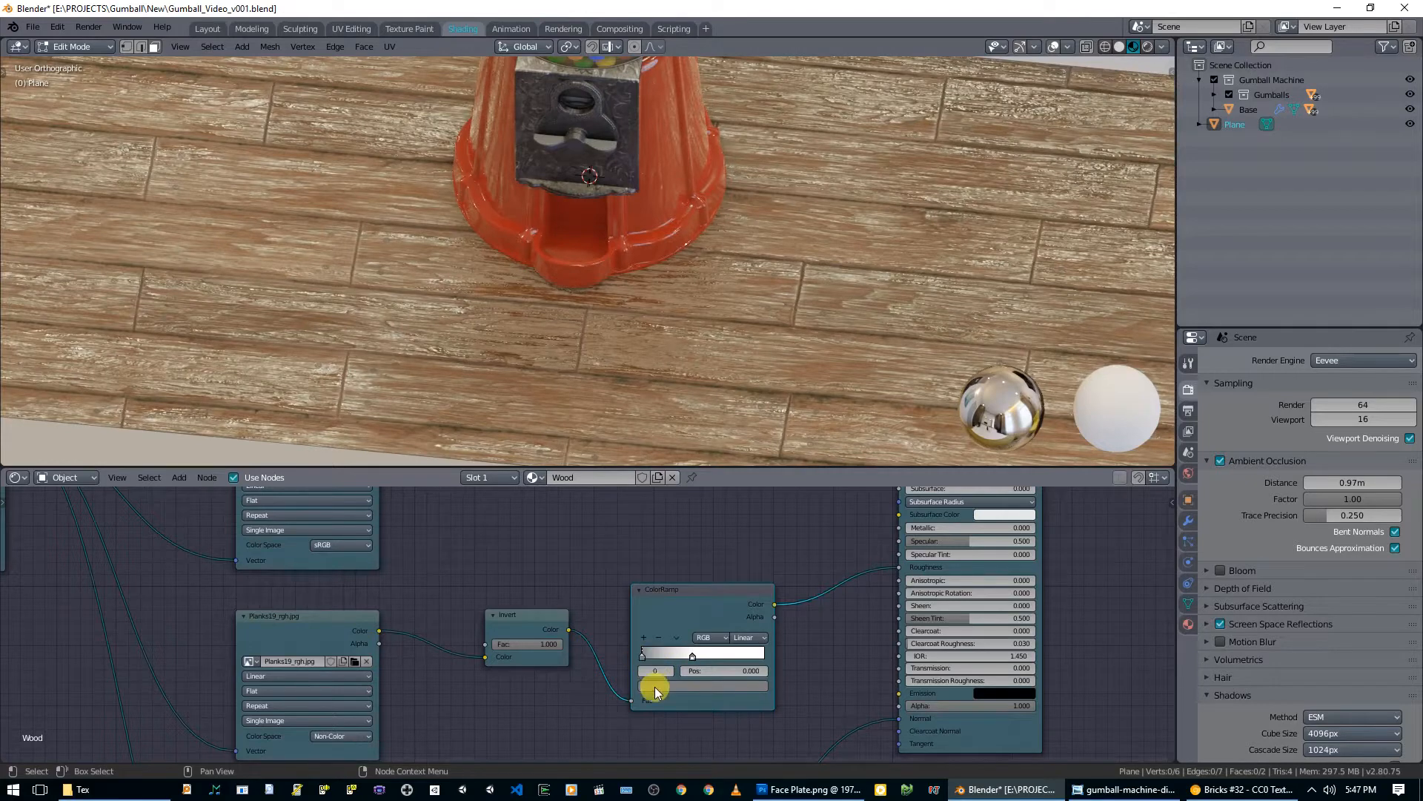
{"action": "left_click", "coordinate": [655, 687]}
{"action": "left_click_drag", "start_coordinate": [662, 541], "coordinate": [647, 504]}
{"action": "middle_click_drag", "start_coordinate": [613, 346], "coordinate": [674, 330]}
{"action": "scroll", "coordinate": [714, 323], "scroll_direction": "down", "scroll_amount": 5}
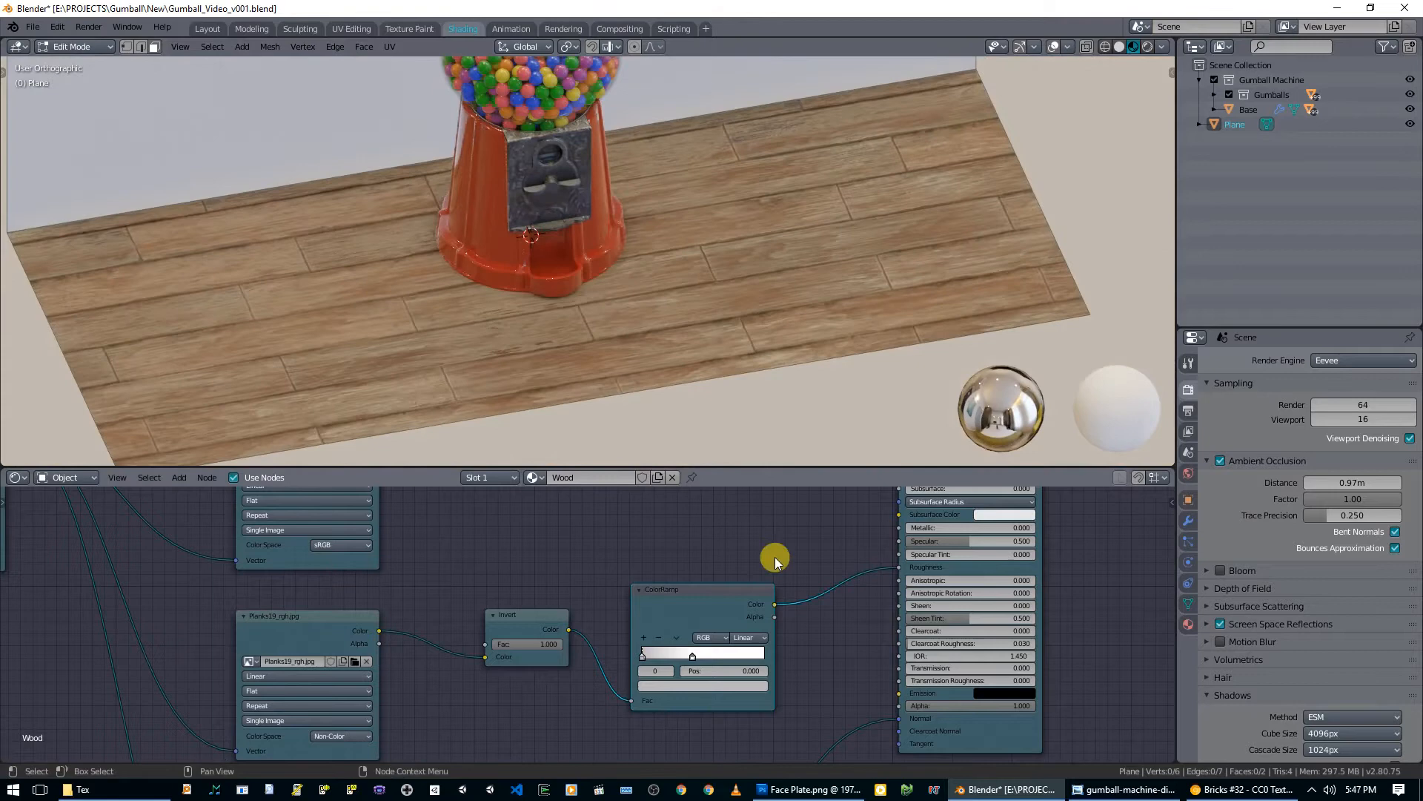
Step: Insert a Bright/Contrast node between the Planks19_col.jpg texture and the Principled BSDF's Base Color and preview its output
{"action": "middle_click_drag", "start_coordinate": [772, 559], "coordinate": [741, 646]}
{"action": "key", "text": "shift+a"}
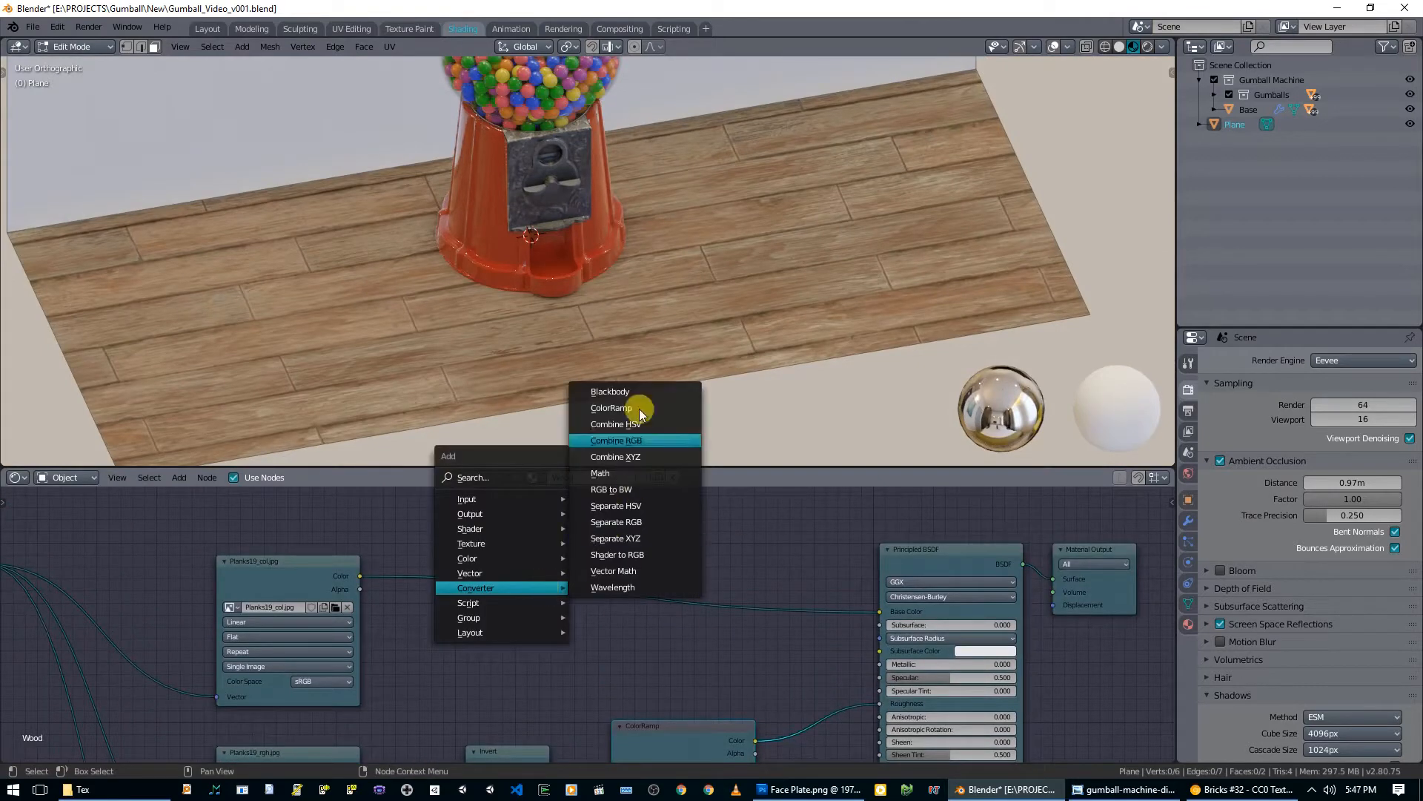
{"action": "mouse_move", "coordinate": [510, 506]}
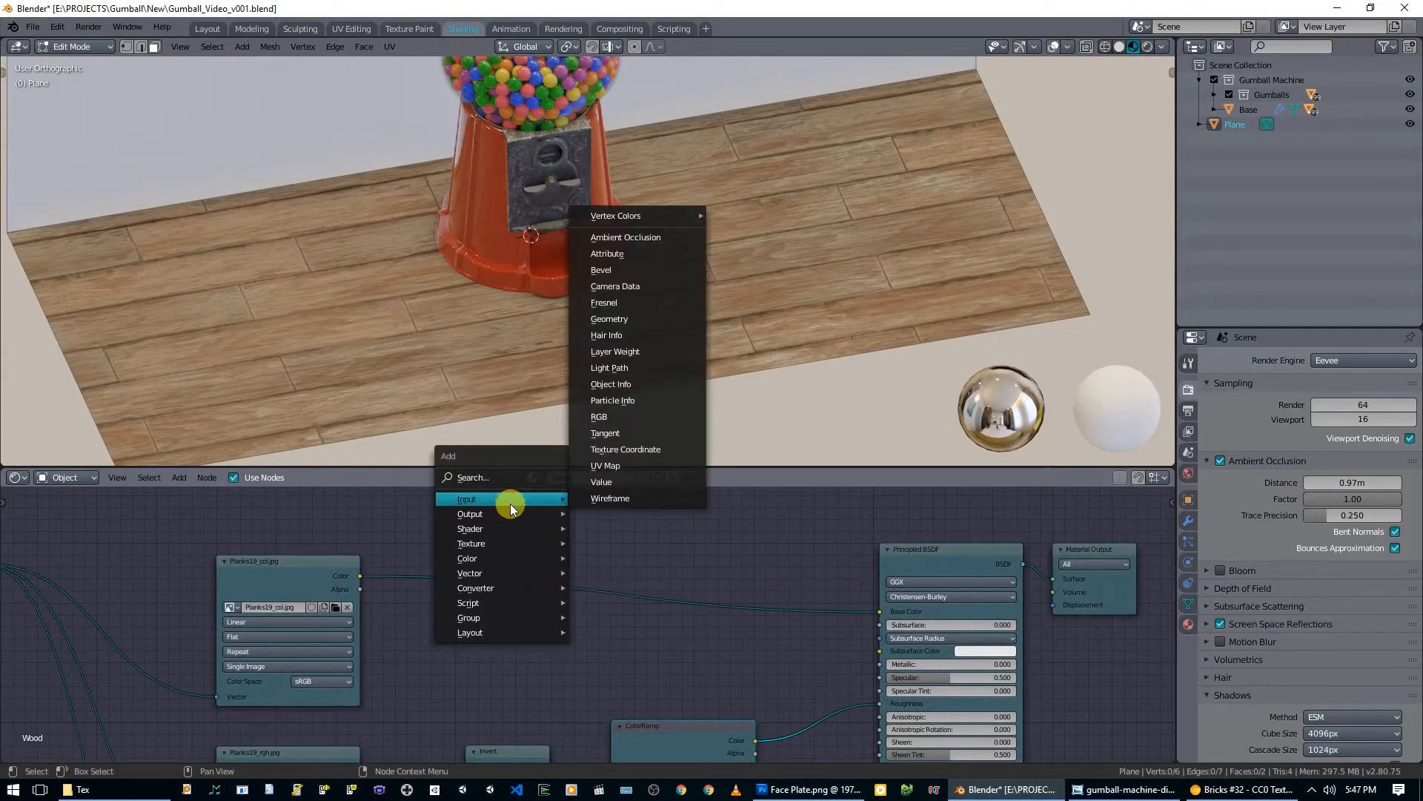
{"action": "mouse_move", "coordinate": [496, 558]}
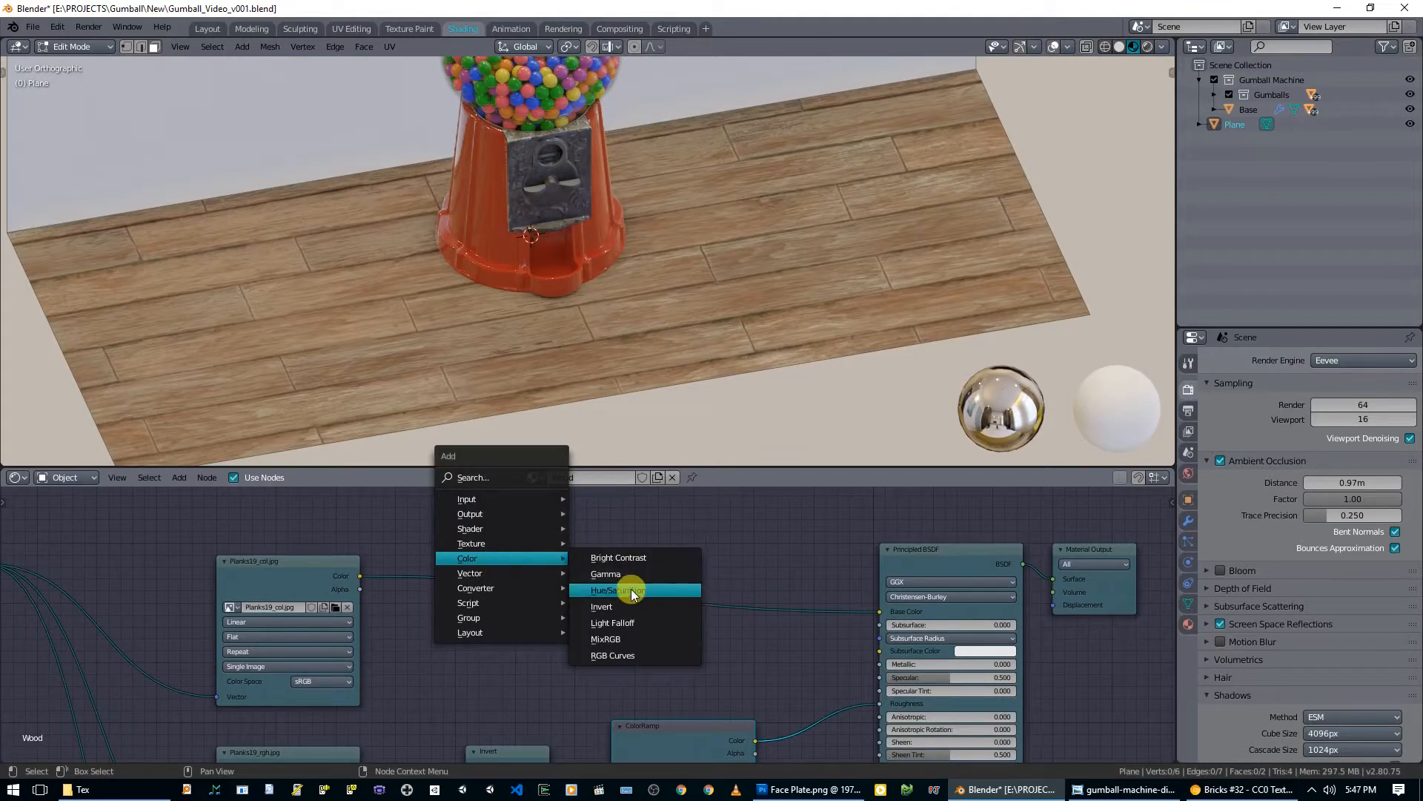
{"action": "left_click", "coordinate": [625, 557]}
{"action": "left_click", "coordinate": [559, 569]}
{"action": "left_click", "coordinate": [558, 569], "text": "ctrl+shift"}
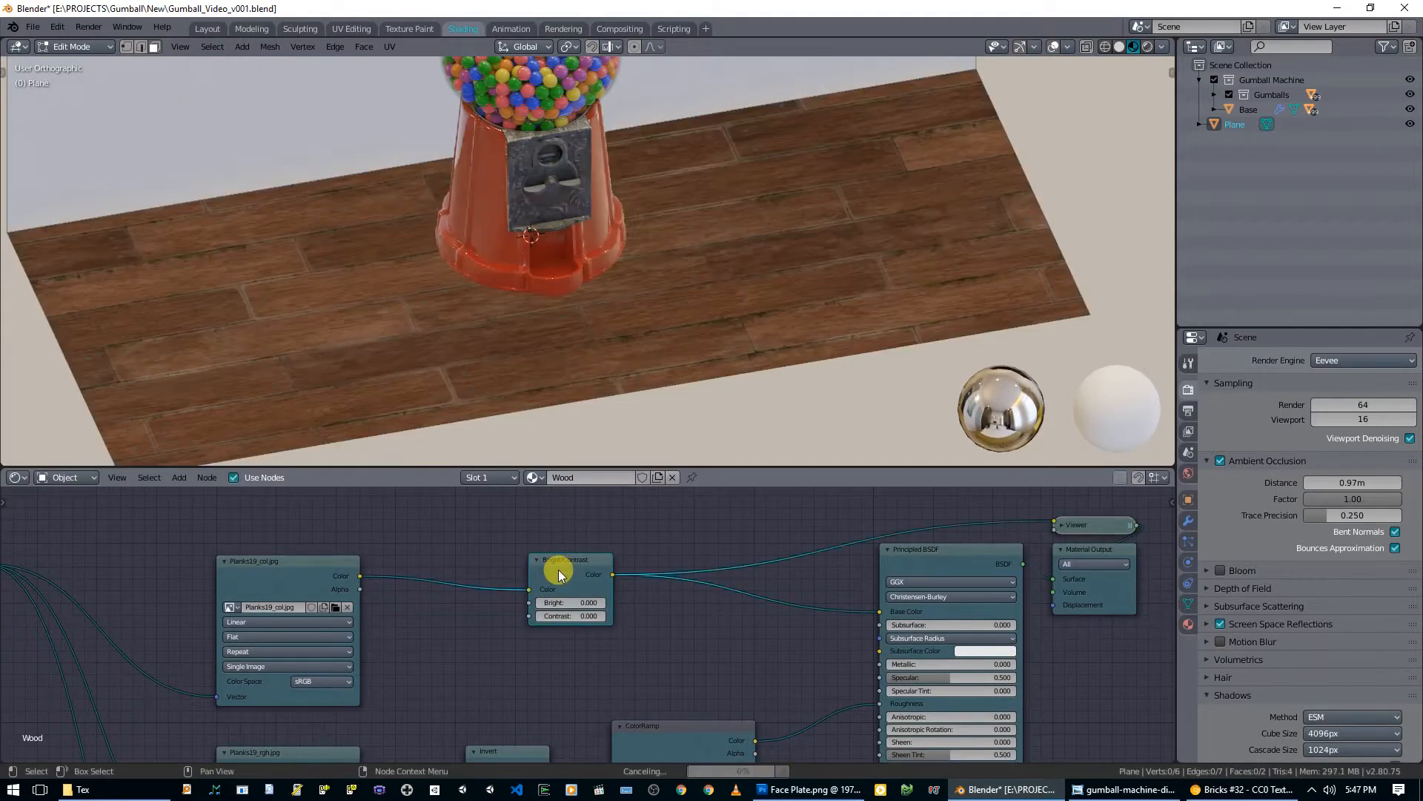
Step: Try a Contrast of 0.100 with Bright at 0.000 on the Bright/Contrast node and view it through the Principled BSDF
{"action": "middle_click_drag", "start_coordinate": [553, 378], "coordinate": [671, 374]}
{"action": "scroll", "coordinate": [622, 371], "scroll_direction": "up", "scroll_amount": 3}
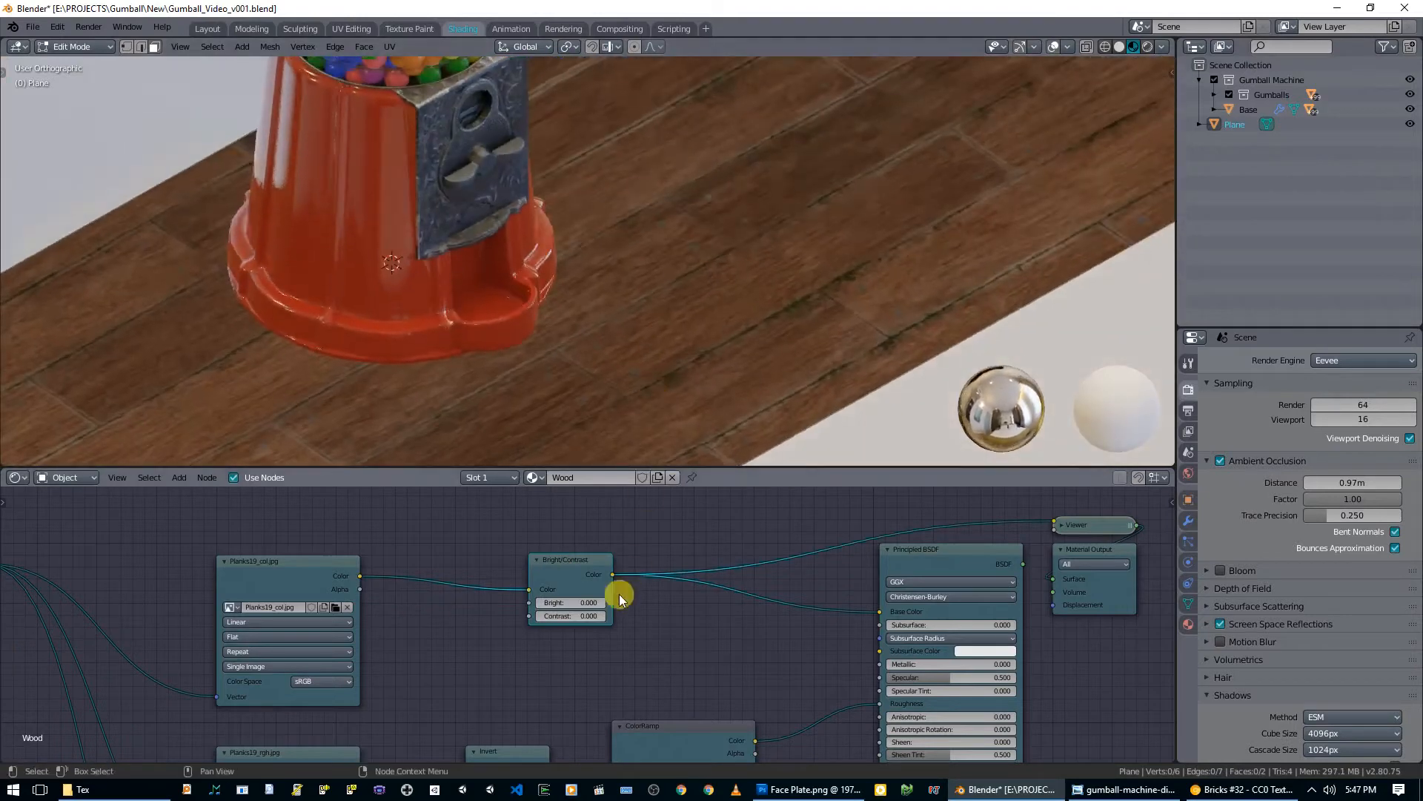
{"action": "left_click", "coordinate": [600, 620]}
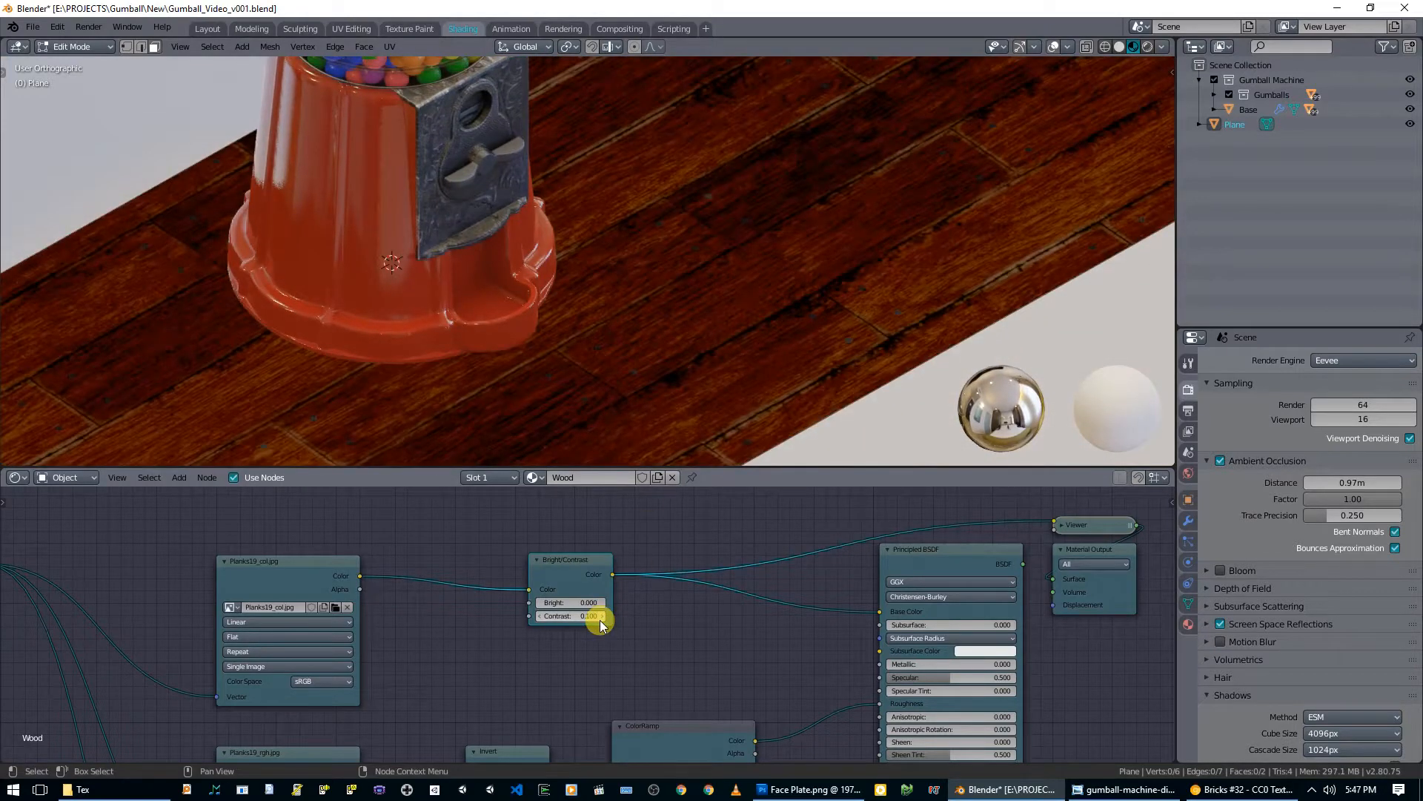
{"action": "left_click", "coordinate": [602, 602]}
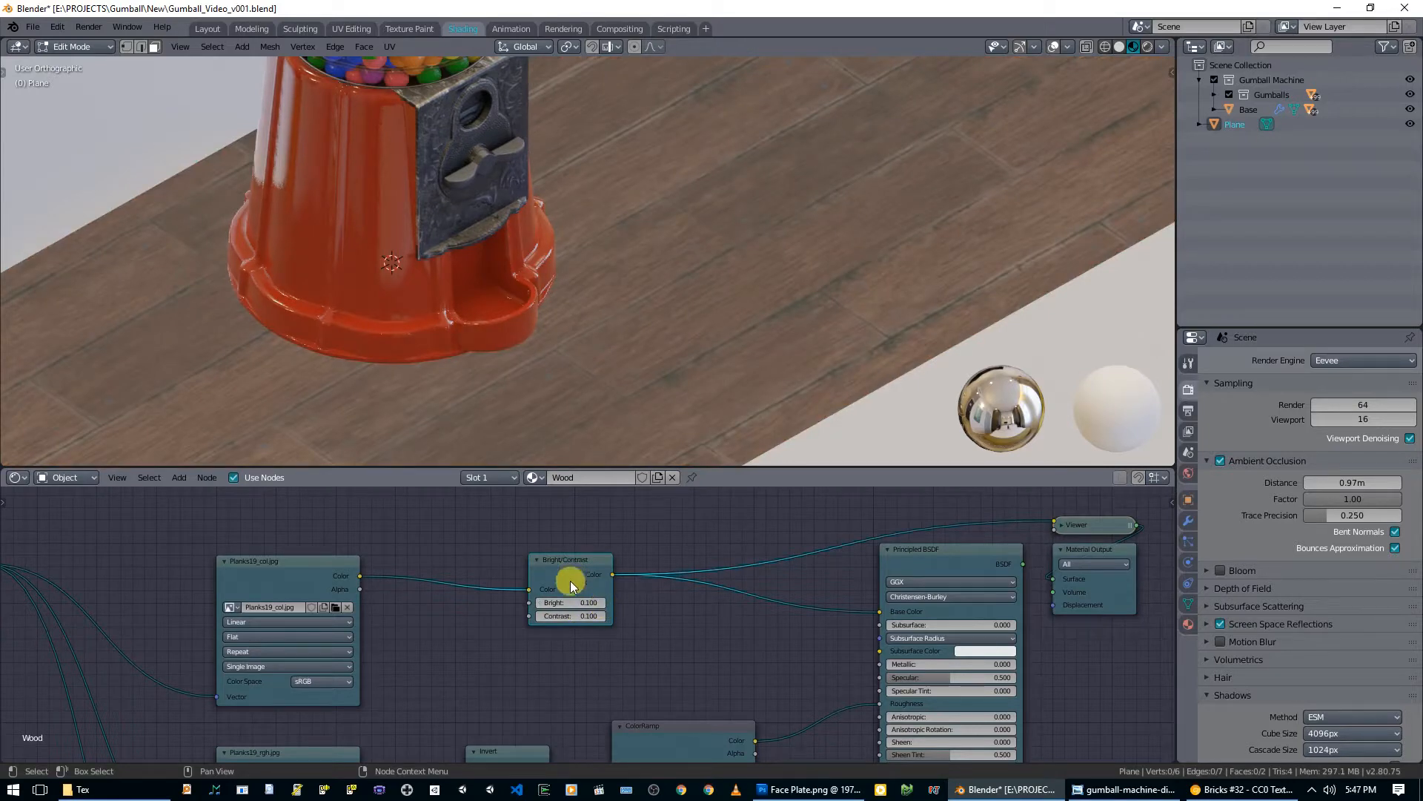
{"action": "left_click", "coordinate": [539, 602]}
{"action": "mouse_move", "coordinate": [573, 576]}
{"action": "middle_mouse_down"}
{"action": "mouse_move", "coordinate": [549, 577]}
{"action": "mouse_move", "coordinate": [585, 553]}
{"action": "middle_mouse_up"}
{"action": "mouse_move", "coordinate": [638, 420]}
{"action": "middle_mouse_down"}
{"action": "mouse_move", "coordinate": [784, 327]}
{"action": "mouse_move", "coordinate": [740, 327]}
{"action": "middle_mouse_up"}
{"action": "left_click", "coordinate": [972, 552], "text": "ctrl+shift"}
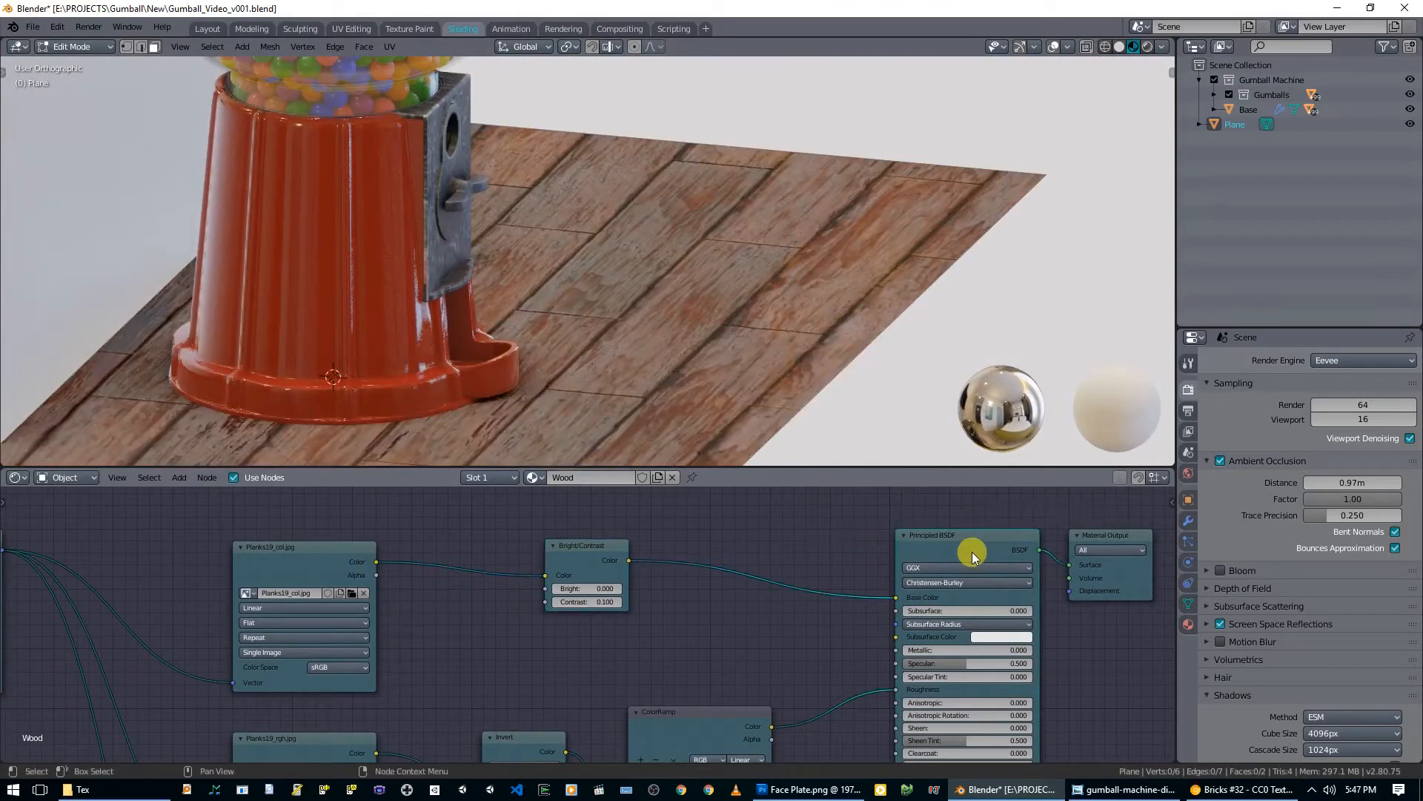
{"action": "scroll", "coordinate": [801, 365], "scroll_direction": "up", "scroll_amount": 5}
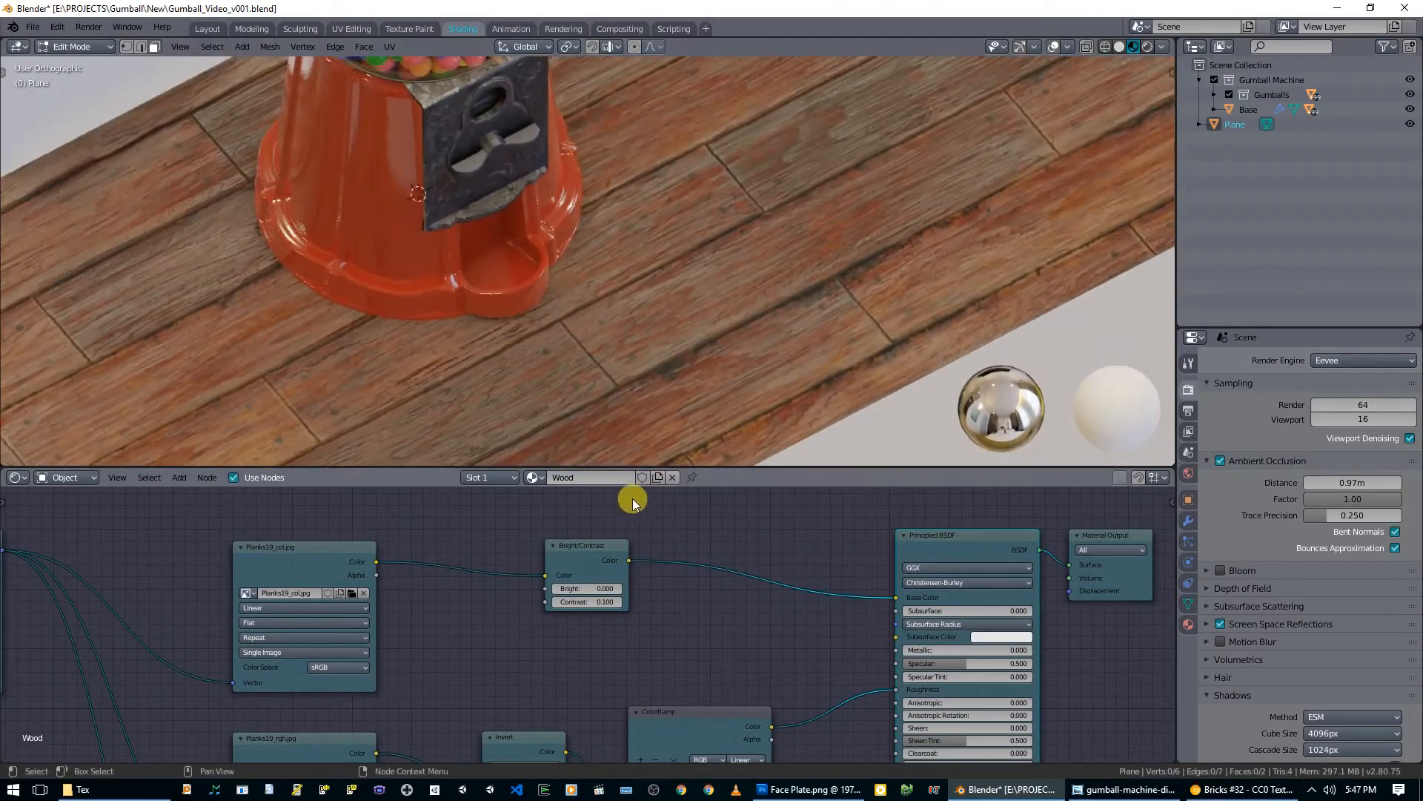
Step: Delete the Bright/Contrast node and relink the Planks19_col.jpg Color output directly to the Principled BSDF's Base Color
{"action": "key", "text": "x"}
{"action": "left_click_drag", "start_coordinate": [376, 562], "coordinate": [896, 594]}
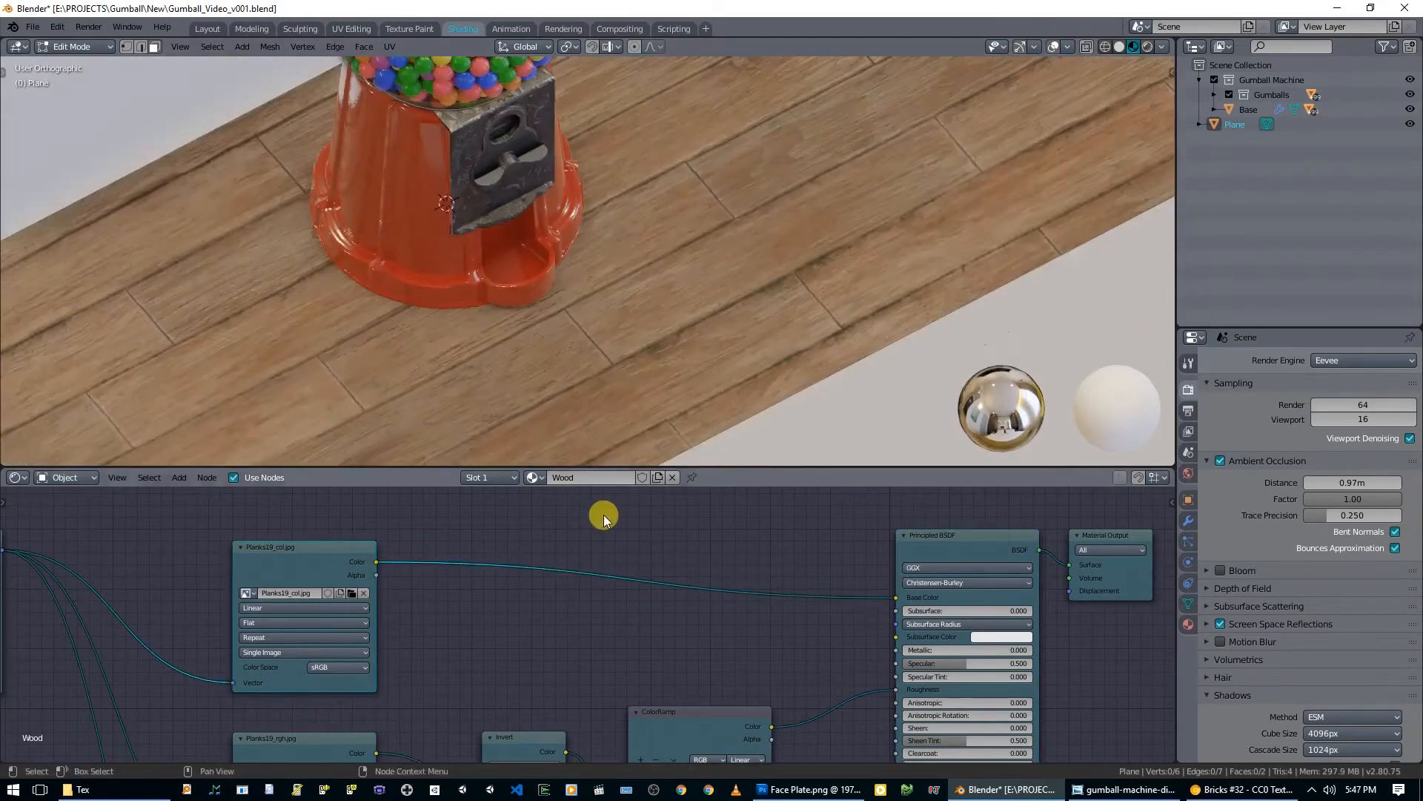
{"action": "middle_click_drag", "start_coordinate": [641, 373], "coordinate": [596, 527]}
{"action": "right_click", "coordinate": [596, 526]}
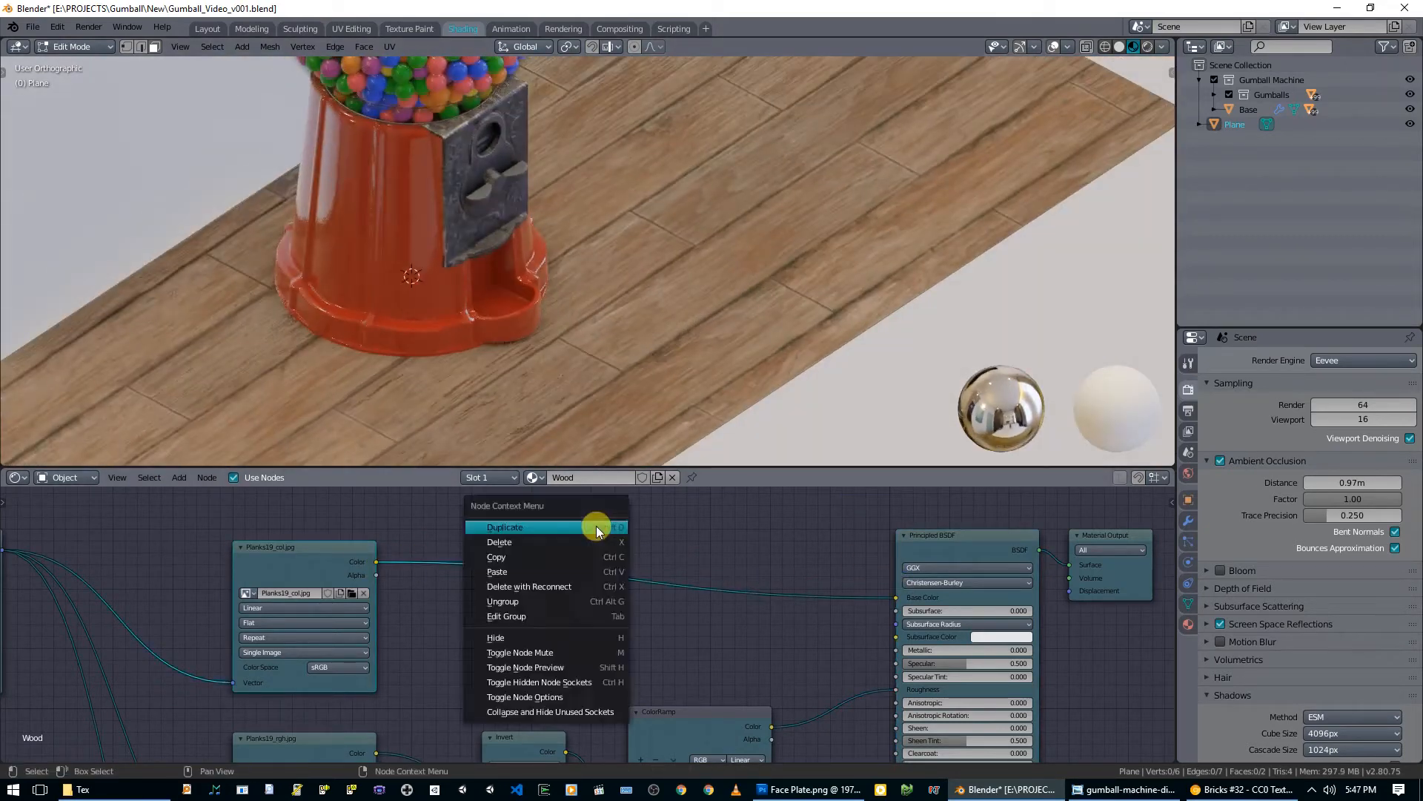
{"action": "key", "text": "ctrl+a"}
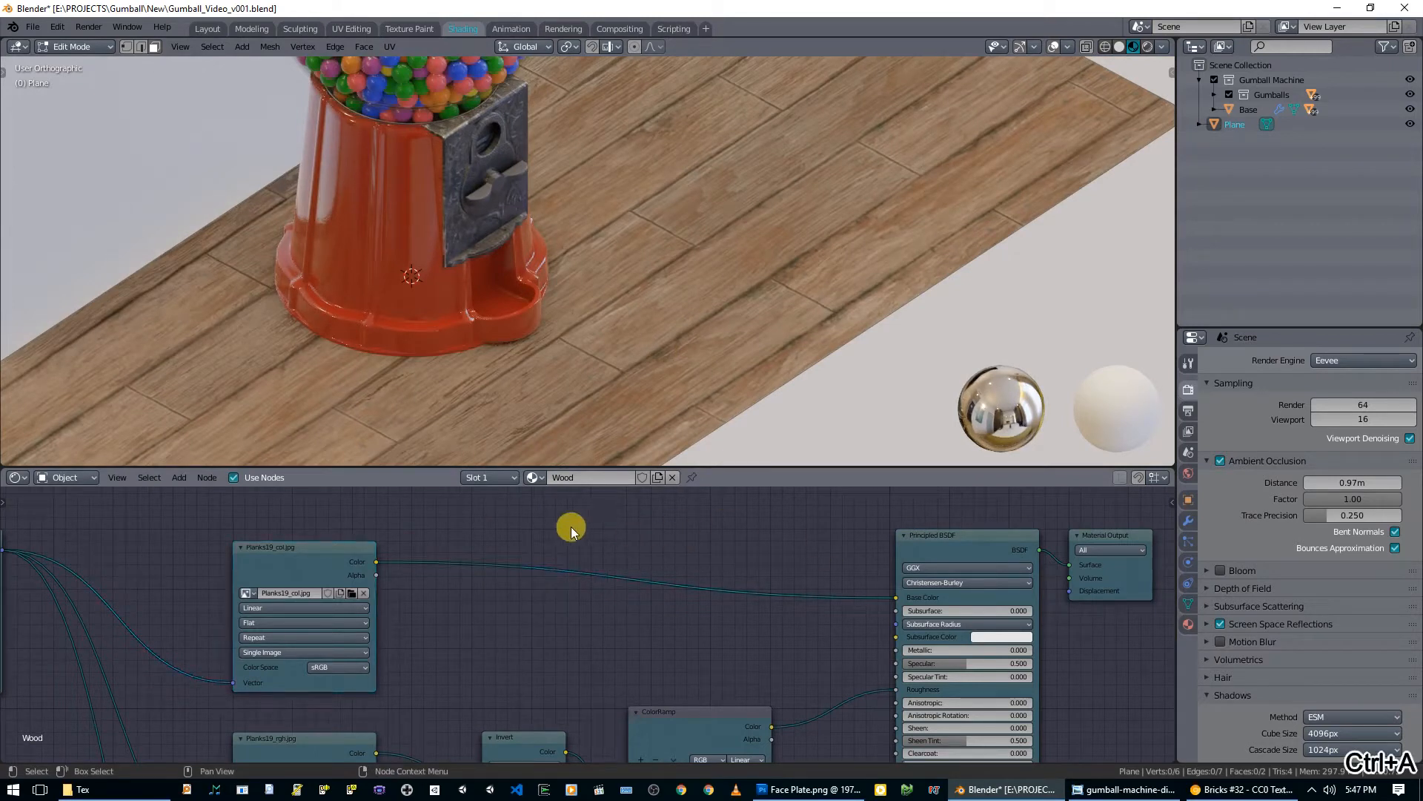
{"action": "key", "text": "shift+a"}
{"action": "mouse_move", "coordinate": [571, 526]}
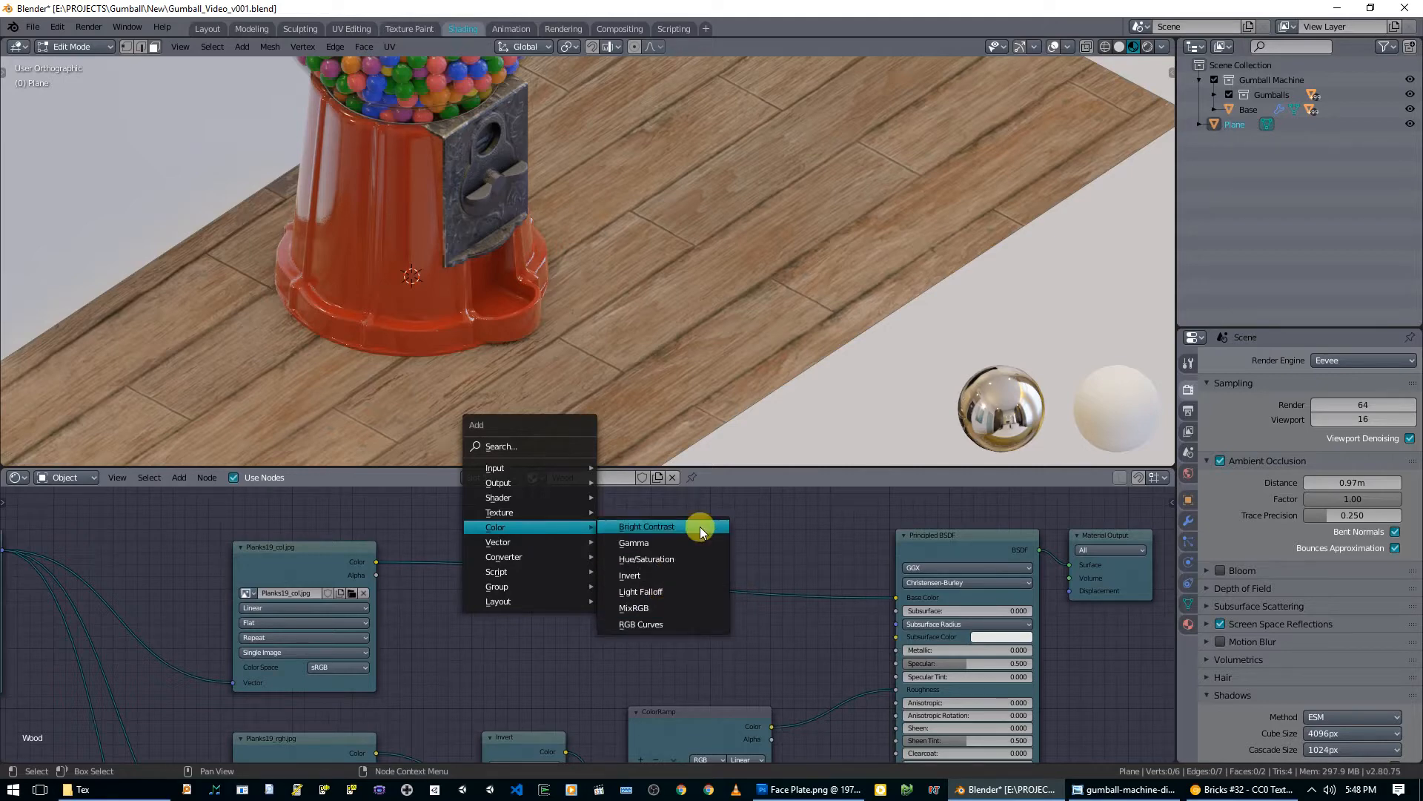
{"action": "scroll", "coordinate": [734, 370], "scroll_direction": "down", "scroll_amount": 2}
{"action": "middle_click_drag", "start_coordinate": [742, 341], "coordinate": [693, 332]}
{"action": "scroll", "coordinate": [694, 331], "scroll_direction": "down", "scroll_amount": 1}
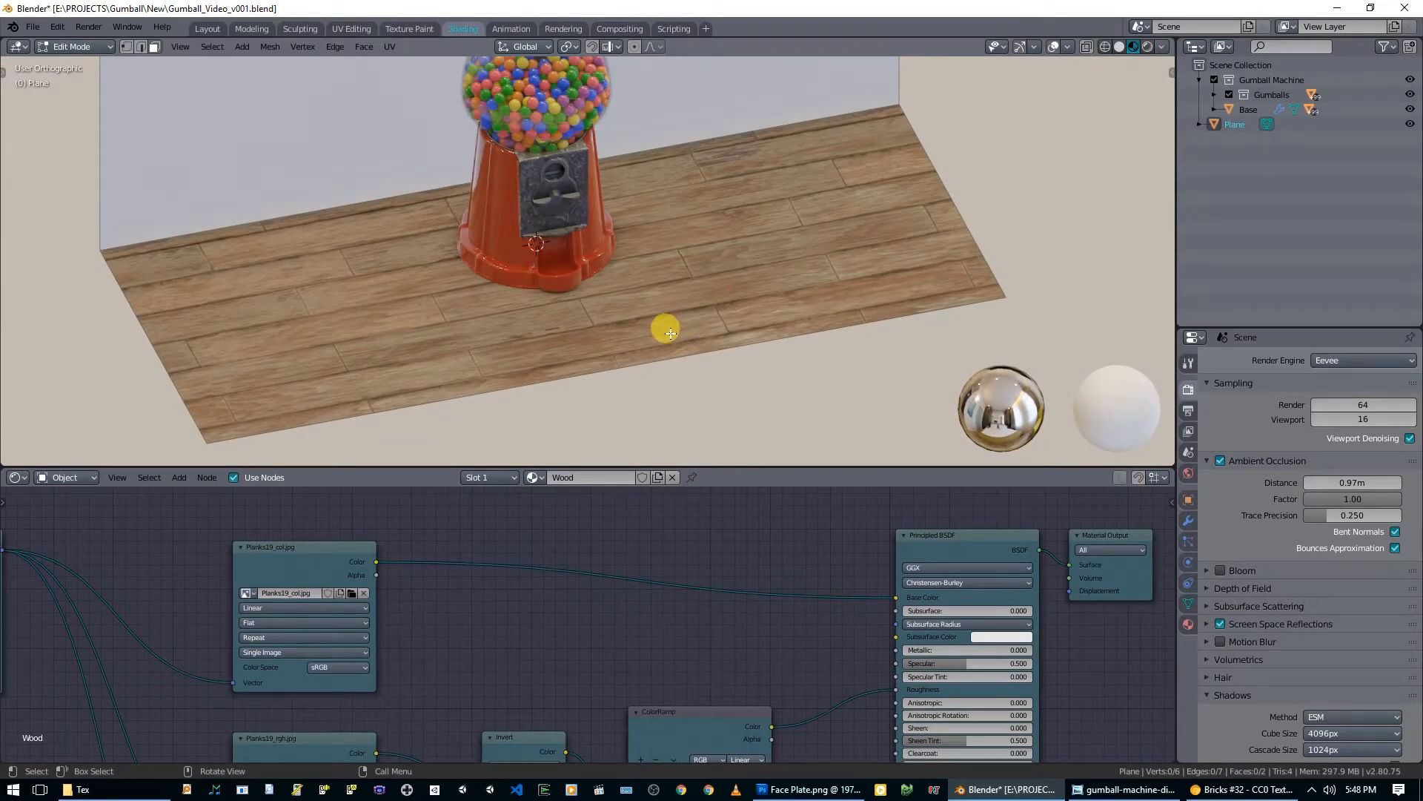
Step: Check which maps the [2K]Planks19 texture folder contains, starting from the Planks19_col.jpg node, and leave without loading one
{"action": "scroll", "coordinate": [445, 208], "scroll_direction": "down", "scroll_amount": 3}
{"action": "scroll", "coordinate": [598, 569], "scroll_direction": "down", "scroll_amount": 2}
{"action": "middle_click_drag", "start_coordinate": [536, 644], "coordinate": [636, 645]}
{"action": "scroll", "coordinate": [607, 569], "scroll_direction": "down", "scroll_amount": 1}
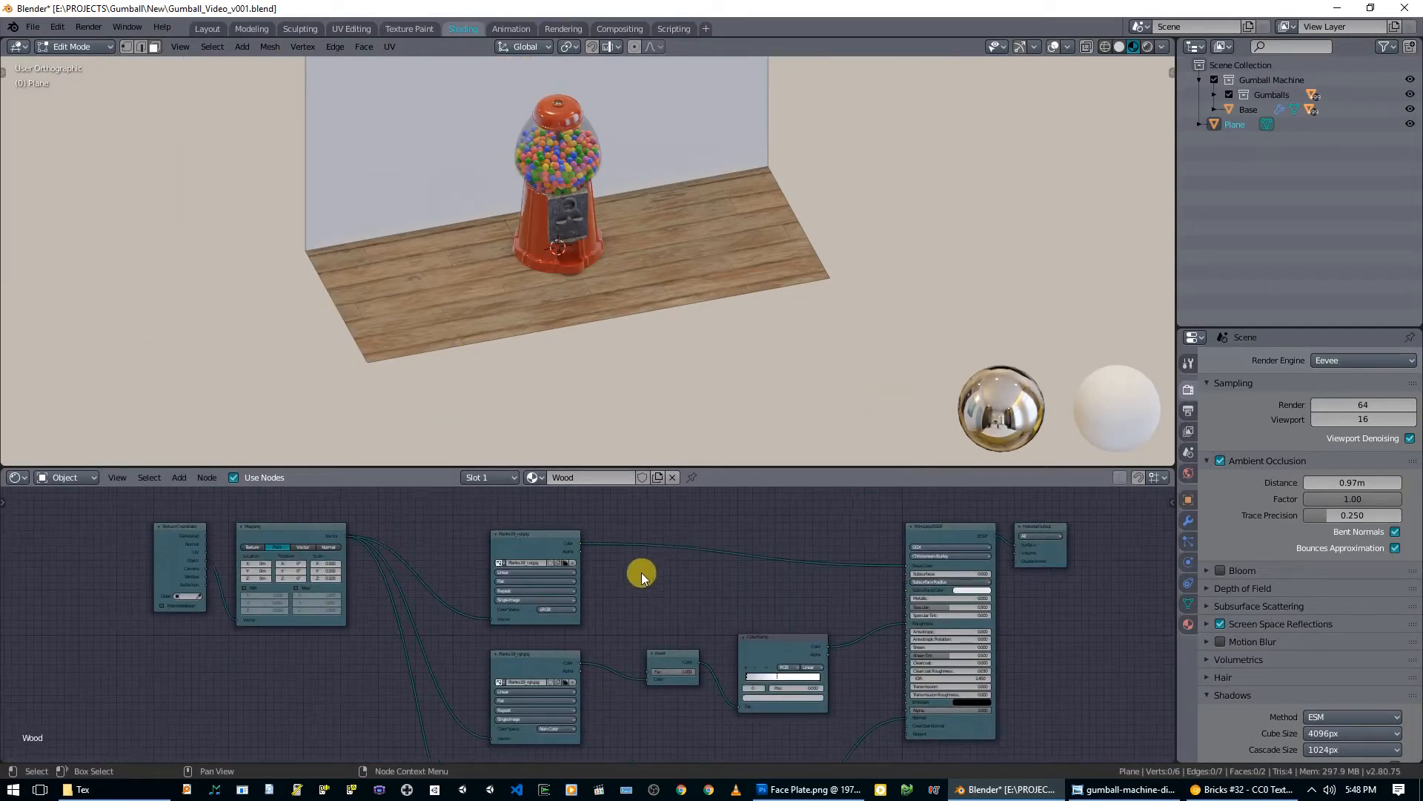
{"action": "left_click", "coordinate": [563, 563]}
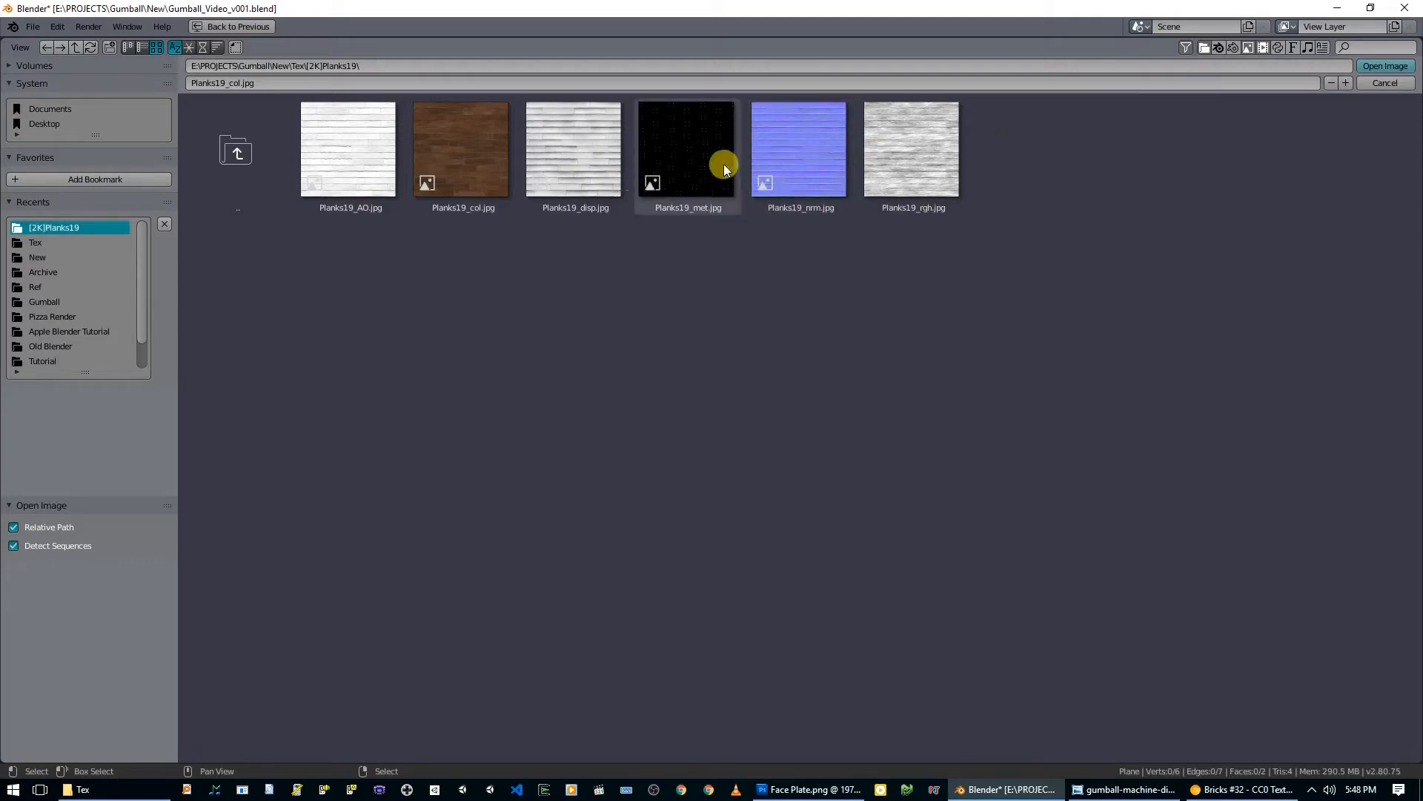
{"action": "left_click", "coordinate": [1385, 83]}
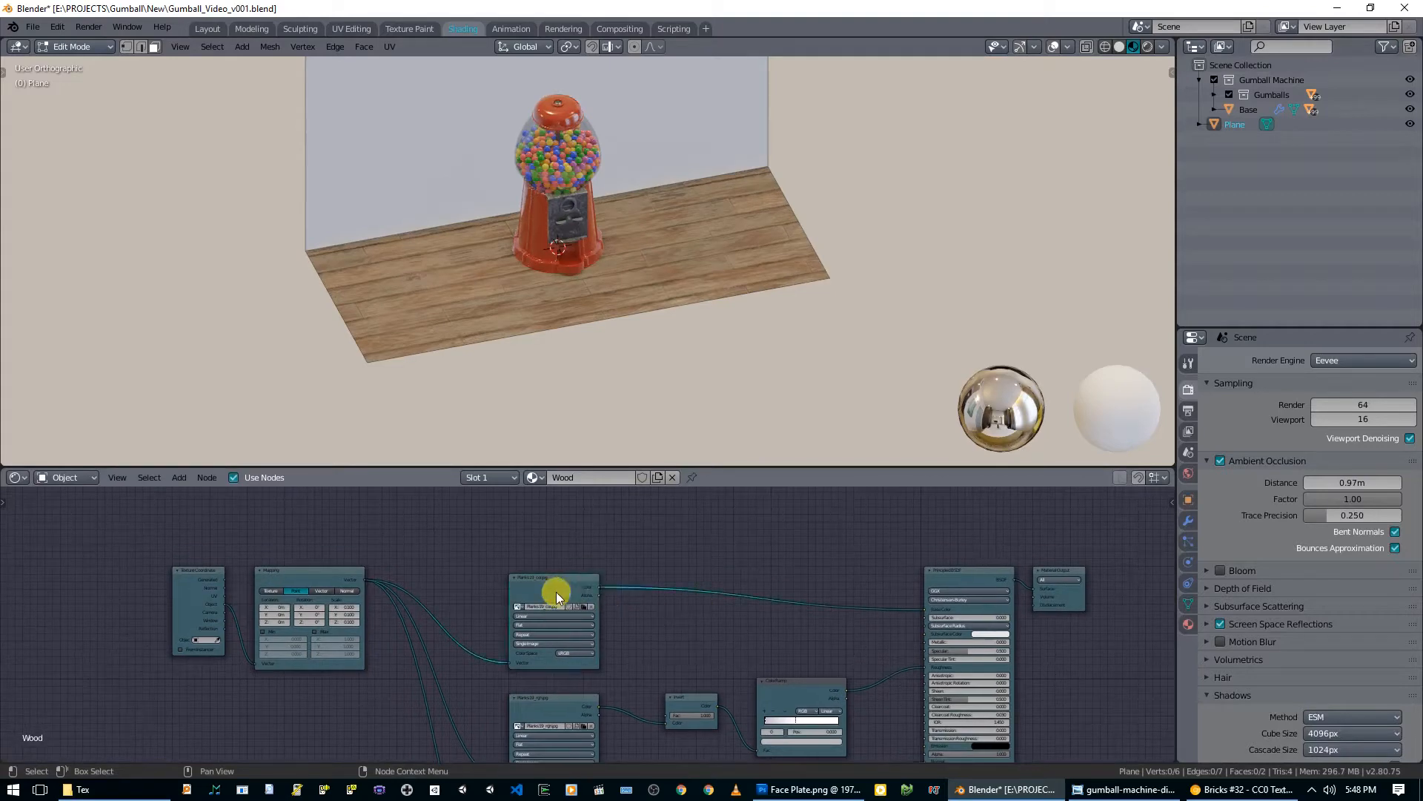
Step: Duplicate the Planks19_col.jpg texture node, place the copy above the original and load Planks19_AO.jpg into it
{"action": "key", "text": "shift+d"}
{"action": "left_click", "coordinate": [556, 495]}
{"action": "middle_click_drag", "start_coordinate": [605, 561], "coordinate": [602, 601]}
{"action": "left_click_drag", "start_coordinate": [569, 586], "coordinate": [569, 574]}
{"action": "scroll", "coordinate": [567, 545], "scroll_direction": "up", "scroll_amount": 2}
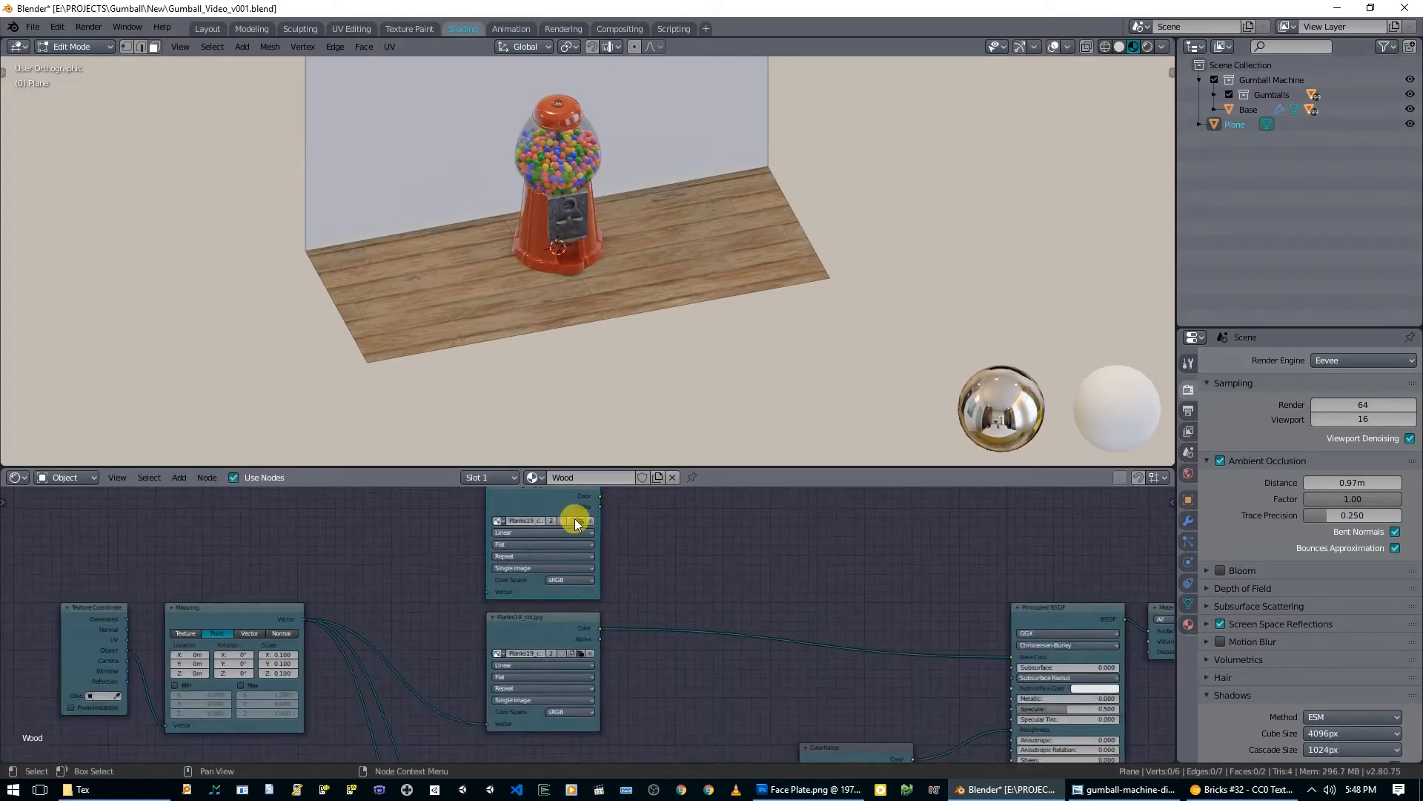
{"action": "left_click", "coordinate": [581, 520]}
{"action": "double_click", "coordinate": [367, 189]}
Step: Insert a MixRGB node between the color texture and Base Color, link the AO texture's Color to Color1 and preview the mix
{"action": "key", "text": "shift+a"}
{"action": "mouse_move", "coordinate": [700, 581]}
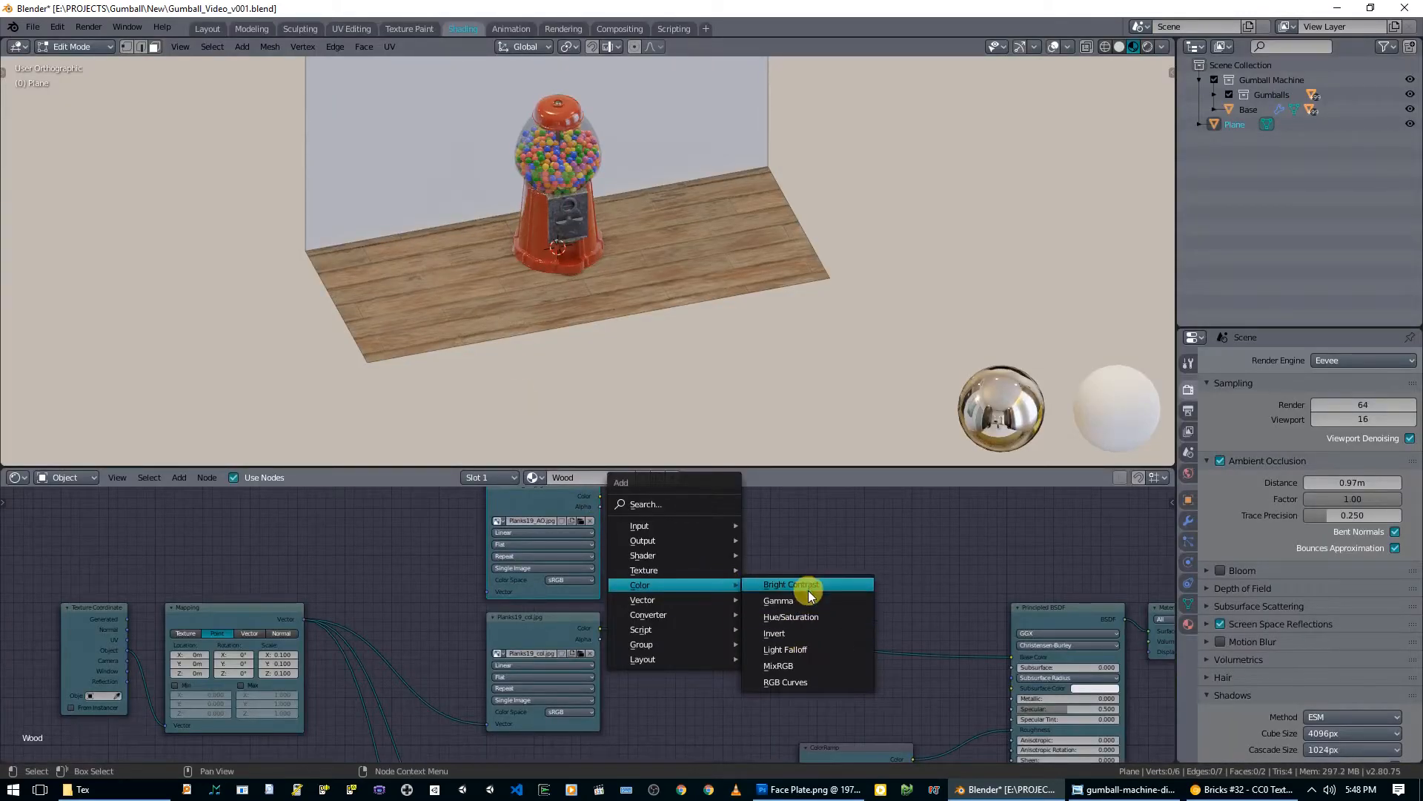
{"action": "left_click", "coordinate": [779, 664]}
{"action": "left_click", "coordinate": [758, 564]}
{"action": "left_click_drag", "start_coordinate": [598, 498], "coordinate": [760, 628]}
{"action": "left_click", "coordinate": [789, 584], "text": "ctrl+shift"}
Step: Set the Mix node's Fac to 1.000 while viewing the planks beside the machine's base close up
{"action": "middle_click_drag", "start_coordinate": [679, 403], "coordinate": [677, 302]}
{"action": "scroll", "coordinate": [685, 310], "scroll_direction": "up", "scroll_amount": 3}
{"action": "scroll", "coordinate": [684, 310], "scroll_direction": "up", "scroll_amount": 2}
{"action": "left_click_drag", "start_coordinate": [793, 618], "coordinate": [821, 622]}
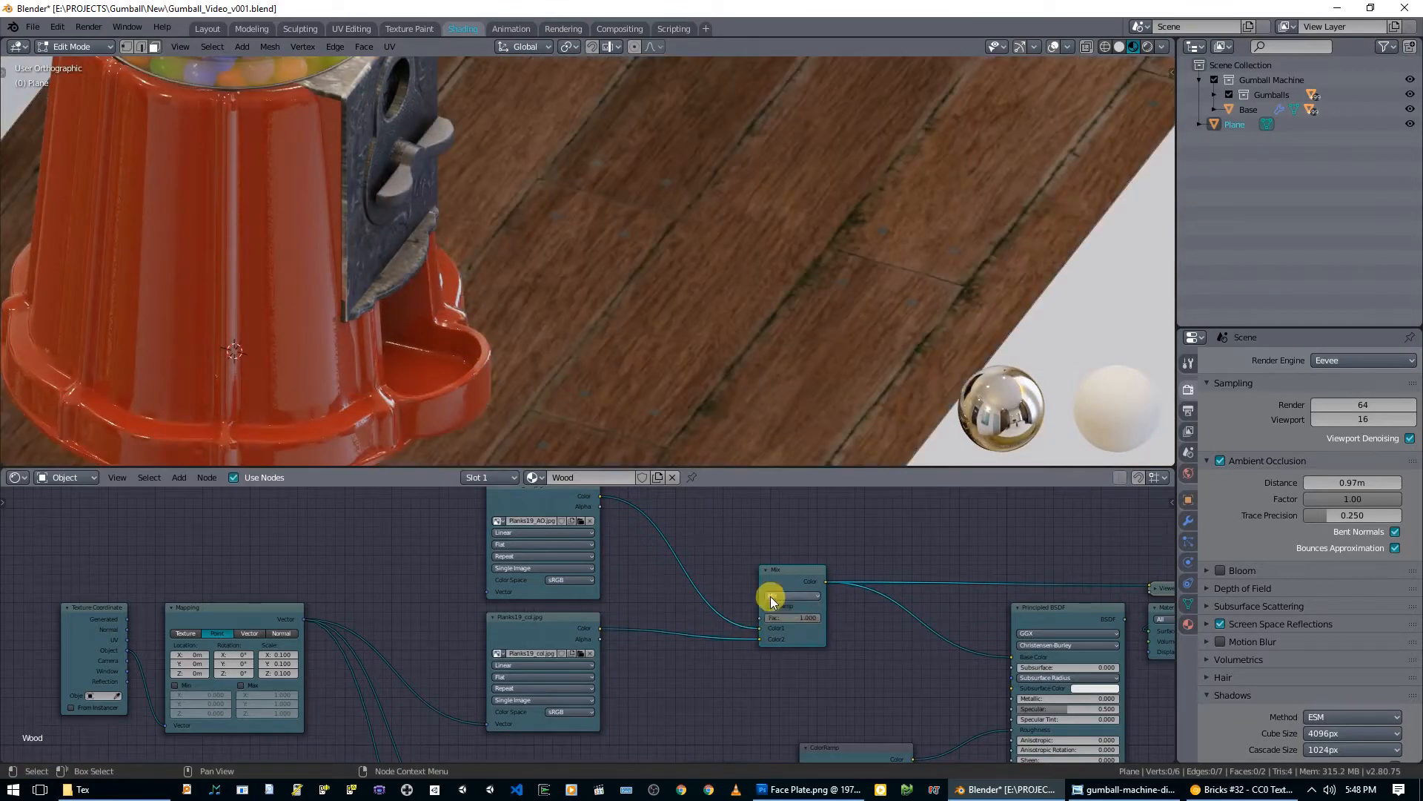
Step: Cycle the Mix node's blend modes to Overlay and swap its inputs so the color map feeds Color1 and AO feeds Color2
{"action": "scroll", "coordinate": [786, 598], "scroll_direction": "down", "scroll_amount": 1}
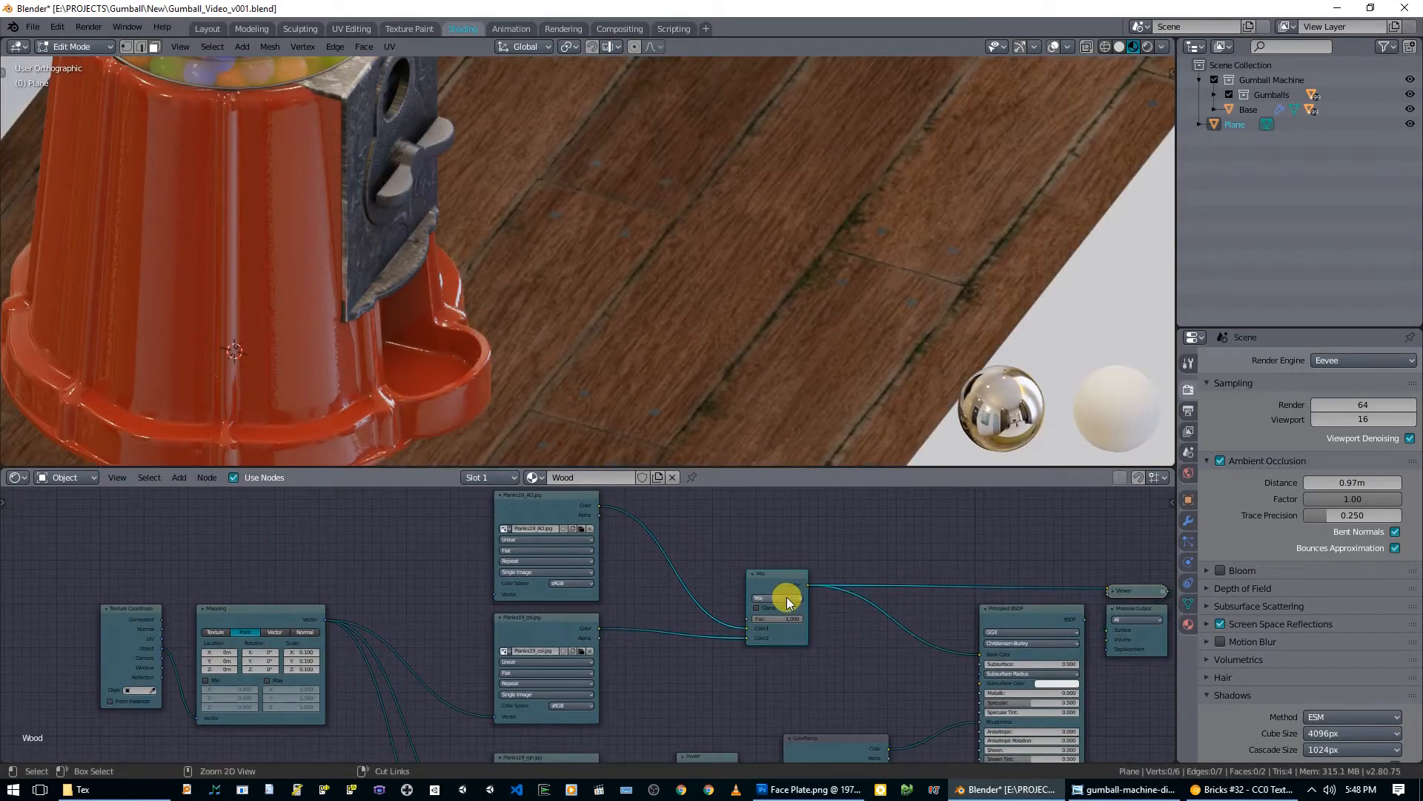
{"action": "scroll", "coordinate": [786, 598], "scroll_direction": "up", "scroll_amount": 1, "text": "ctrl"}
{"action": "scroll", "coordinate": [785, 597], "scroll_direction": "down", "scroll_amount": 2, "text": "ctrl"}
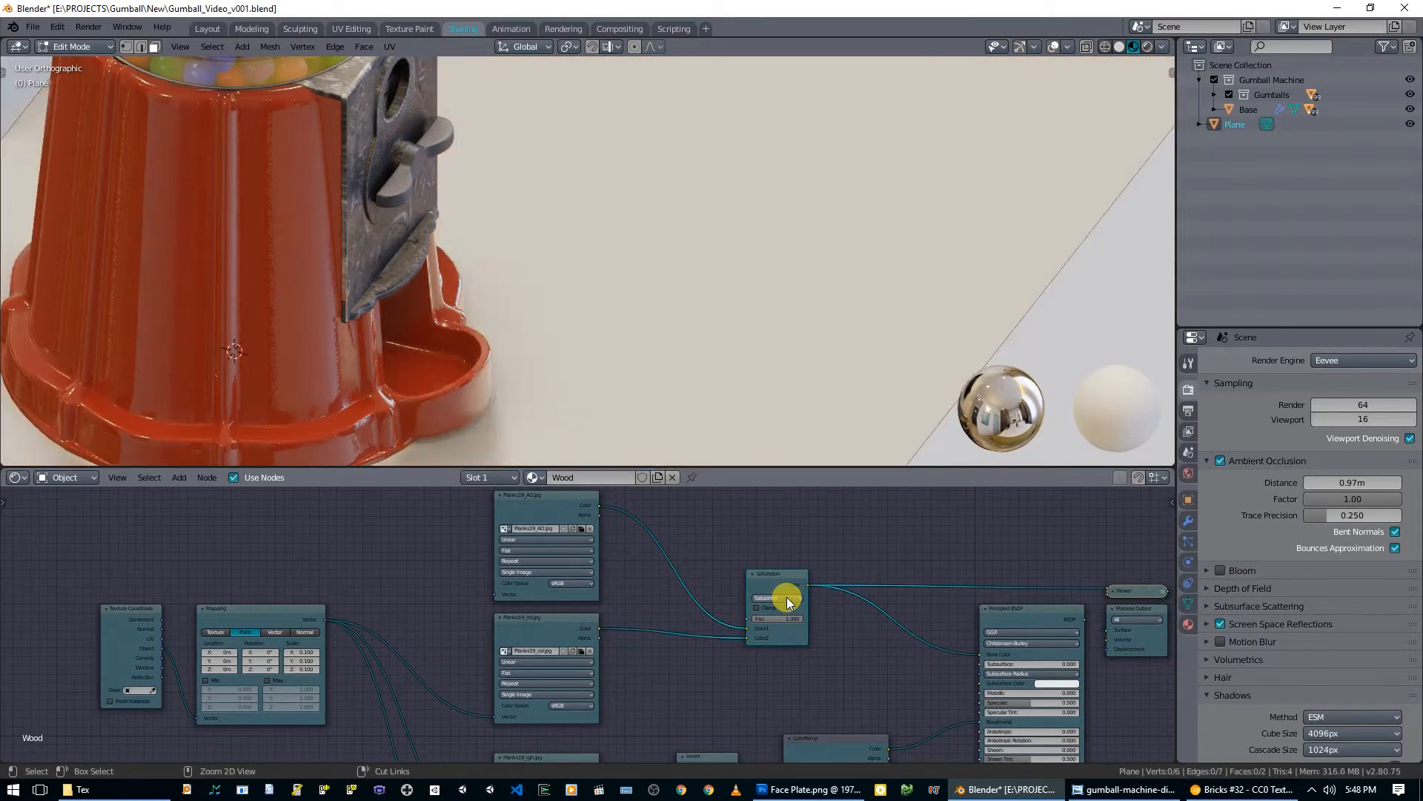
{"action": "scroll", "coordinate": [786, 598], "scroll_direction": "down", "scroll_amount": 3, "text": "ctrl"}
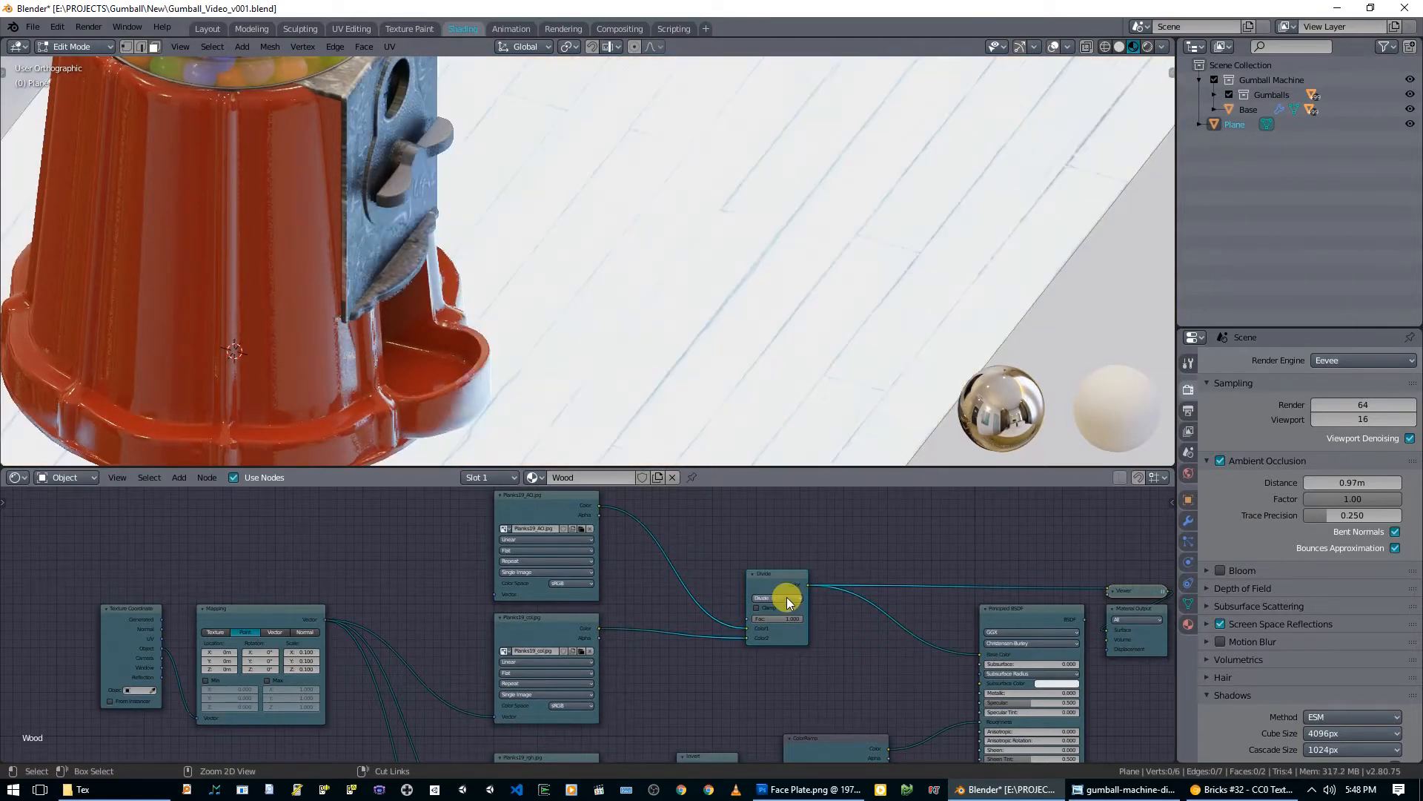
{"action": "scroll", "coordinate": [786, 598], "scroll_direction": "down", "scroll_amount": 2, "text": "ctrl"}
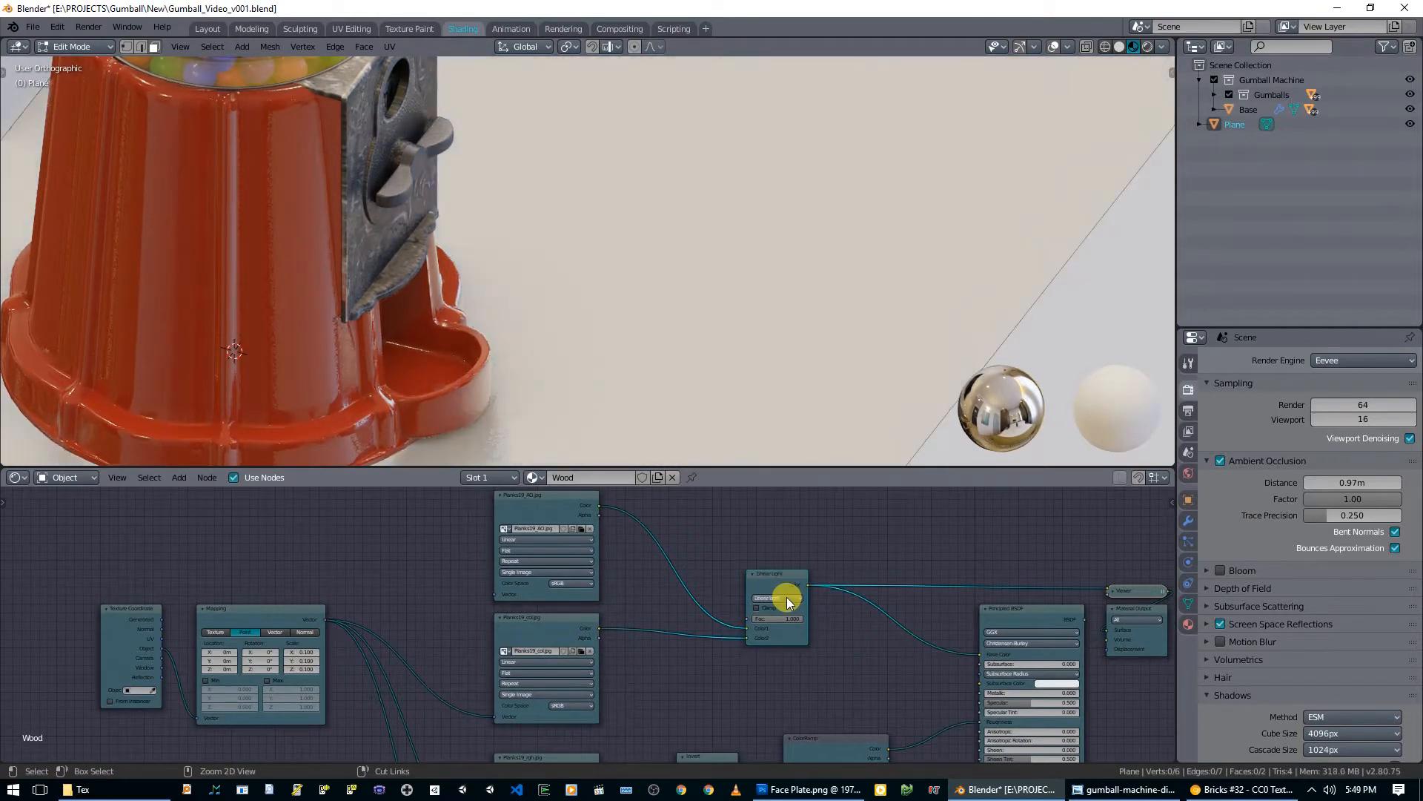
{"action": "scroll", "coordinate": [786, 598], "scroll_direction": "down", "scroll_amount": 2, "text": "ctrl"}
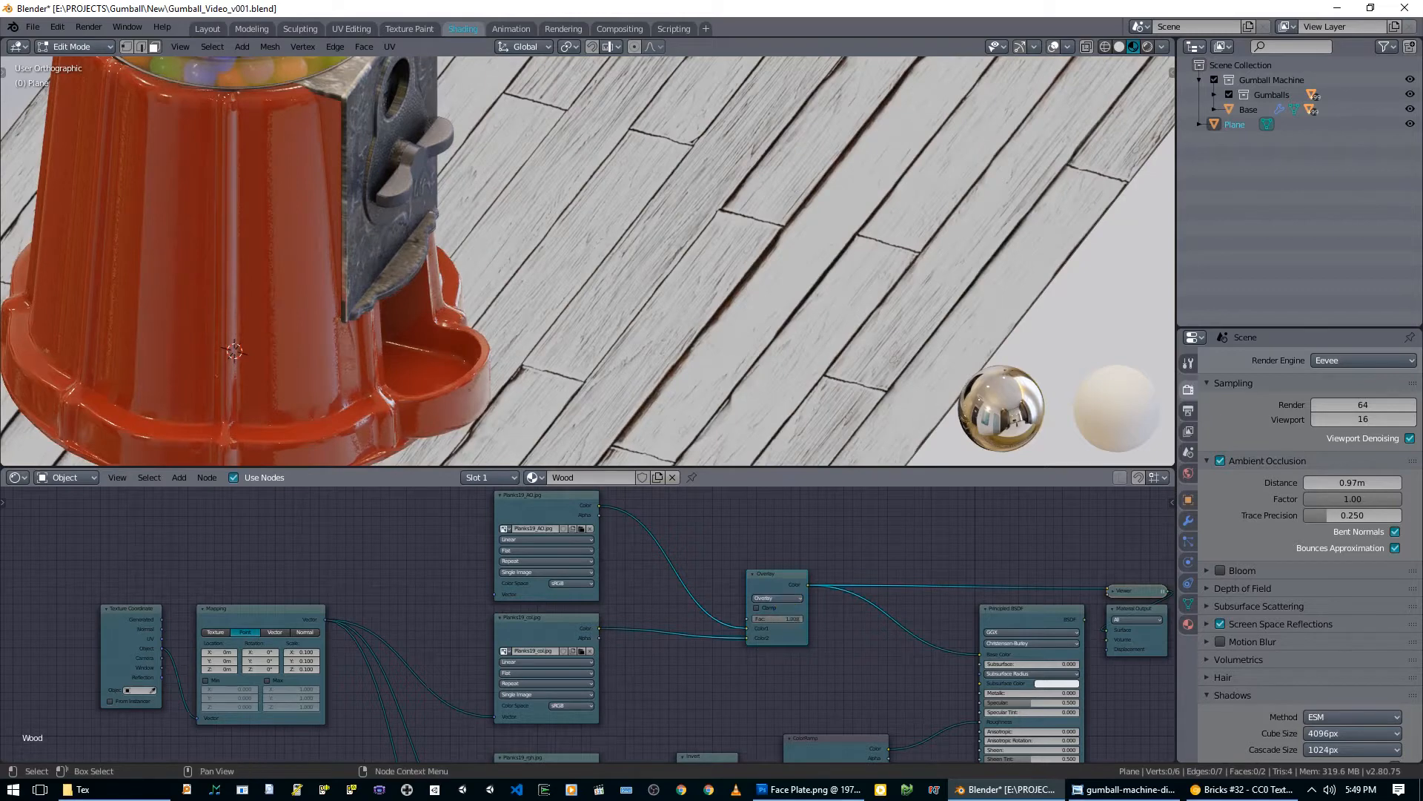
{"action": "left_click_drag", "start_coordinate": [754, 637], "coordinate": [749, 625]}
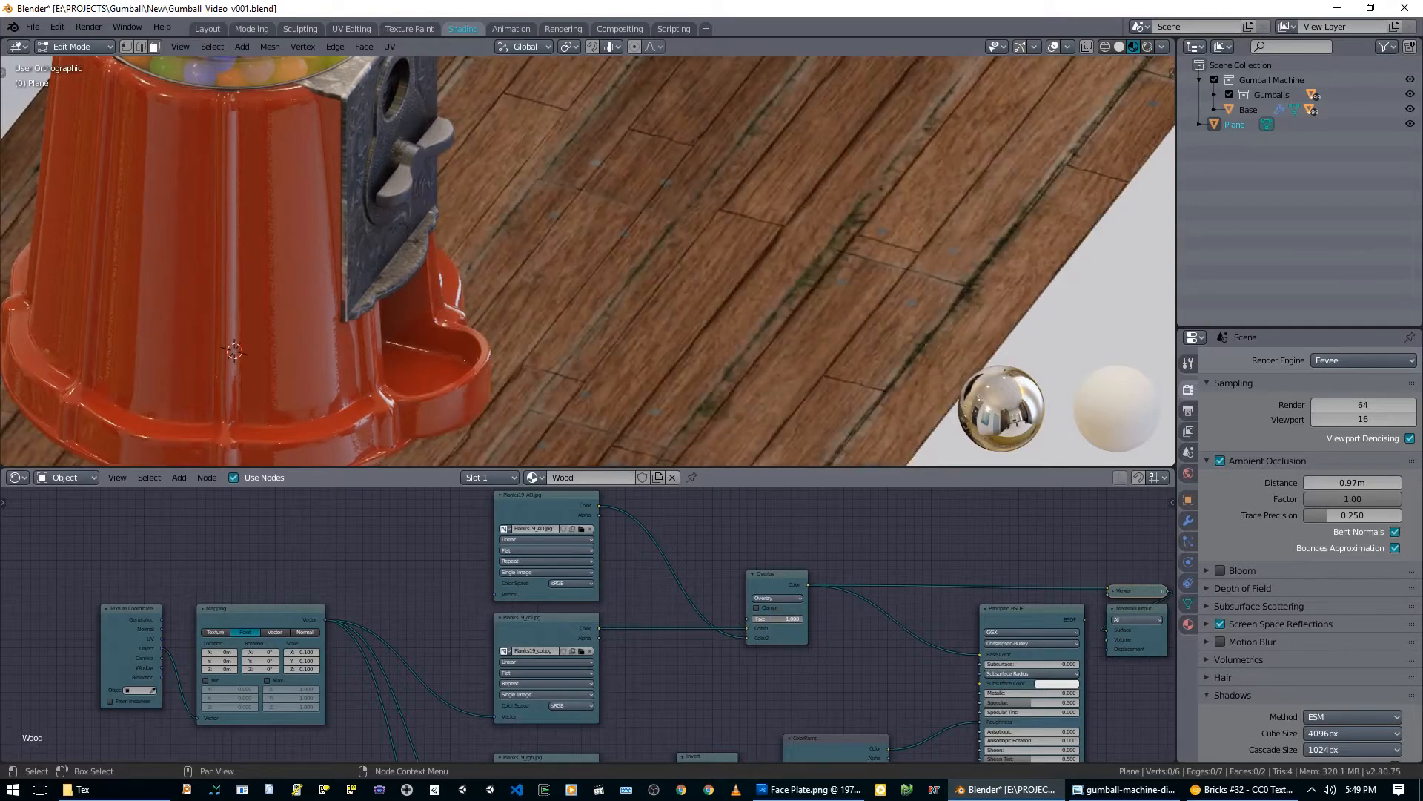
Step: Link the Mapping node's Vector to the AO texture's Vector input and set the Overlay node's Fac to 1.000
{"action": "mouse_move", "coordinate": [797, 618]}
{"action": "left_mouse_down"}
{"action": "mouse_move", "coordinate": [747, 618]}
{"action": "mouse_move", "coordinate": [796, 618]}
{"action": "left_mouse_up"}
{"action": "left_click_drag", "start_coordinate": [329, 620], "coordinate": [495, 594]}
{"action": "mouse_move", "coordinate": [797, 618]}
{"action": "left_mouse_down"}
{"action": "mouse_move", "coordinate": [747, 618]}
{"action": "mouse_move", "coordinate": [802, 618]}
{"action": "left_mouse_up"}
Step: Route the Wood material's output back through the Principled BSDF and view the whole floor
{"action": "scroll", "coordinate": [793, 334], "scroll_direction": "down", "scroll_amount": 5}
{"action": "middle_click_drag", "start_coordinate": [794, 333], "coordinate": [734, 385]}
{"action": "left_click", "coordinate": [1024, 618], "text": "ctrl+shift"}
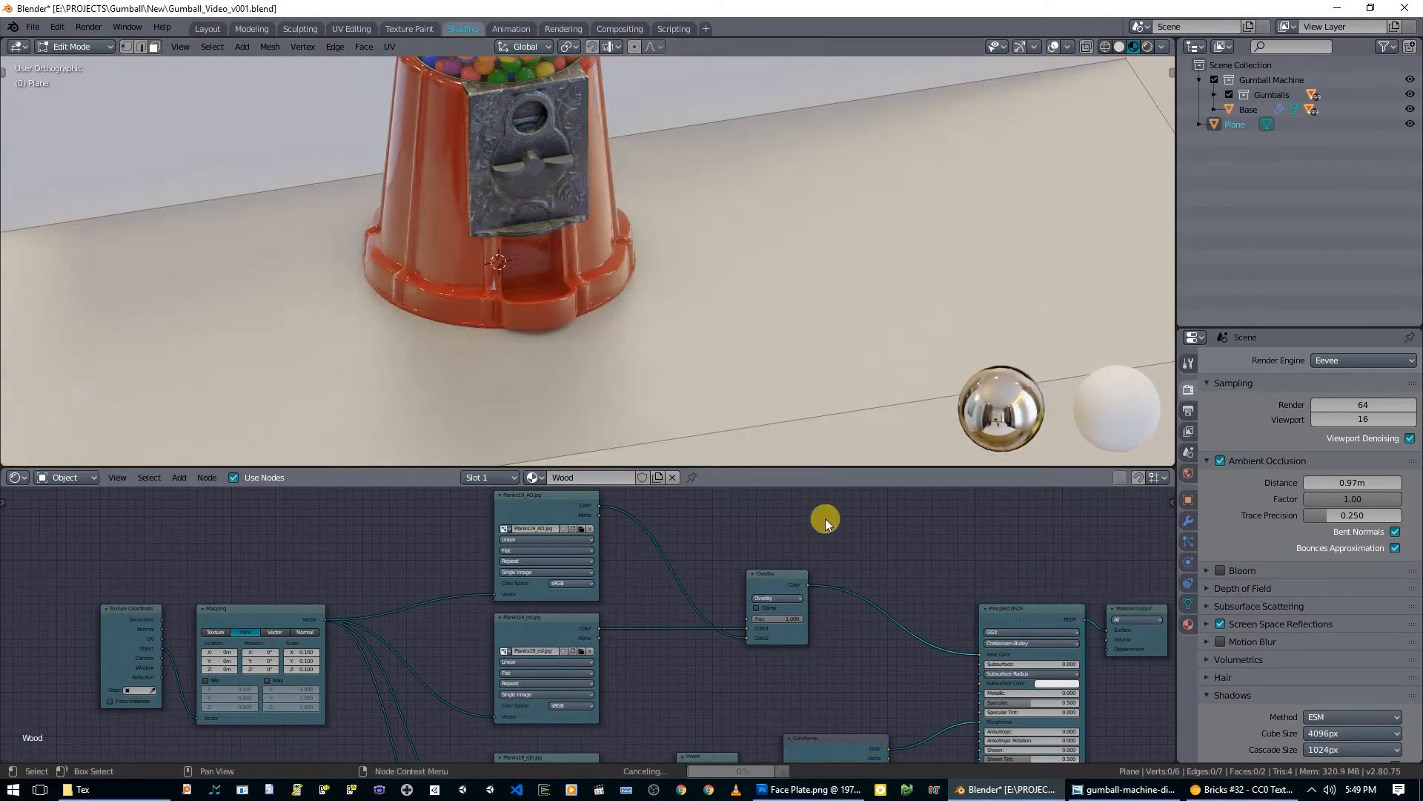
{"action": "scroll", "coordinate": [589, 285], "scroll_direction": "down", "scroll_amount": 4}
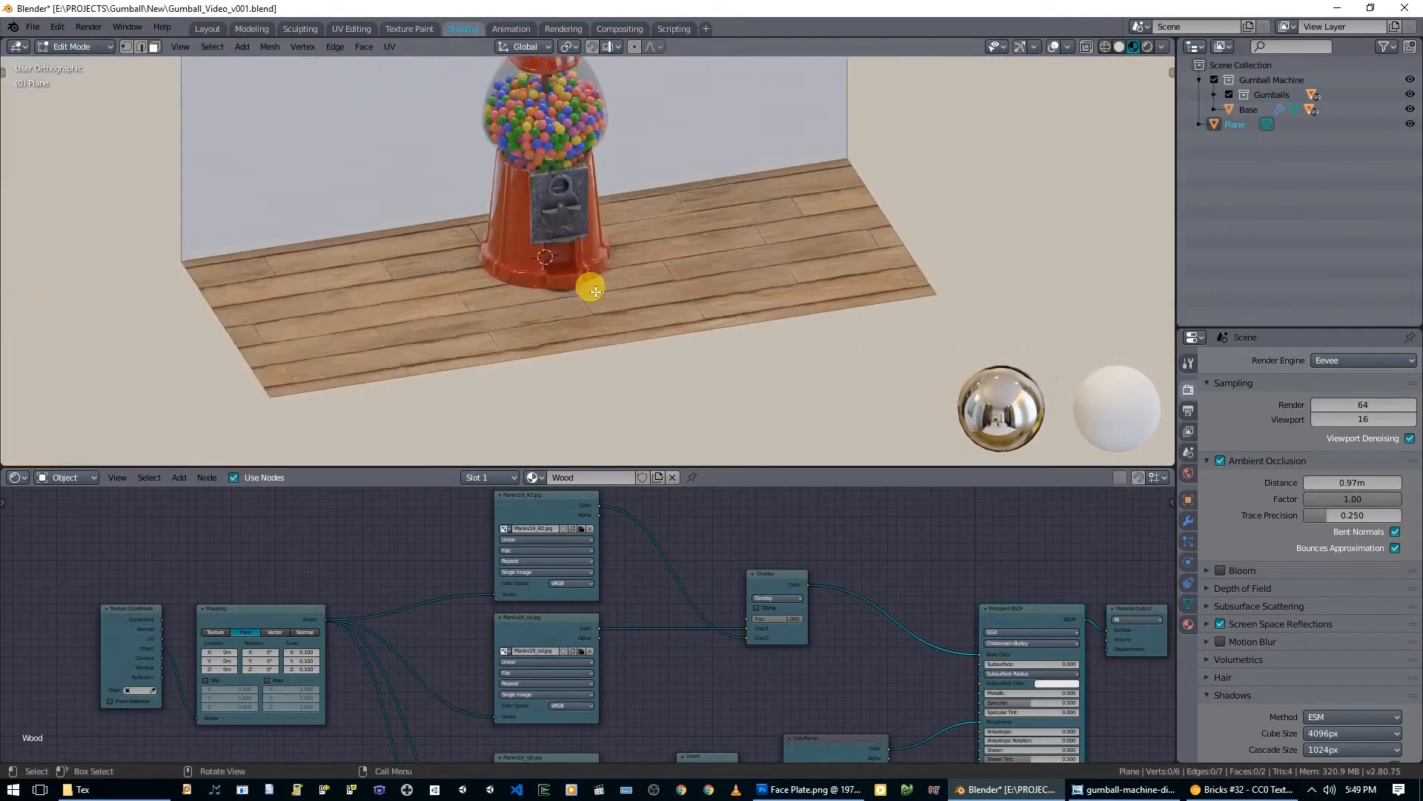
Step: Copy all of the Wood material's nodes, select the wall face and choose the Wall material for Slot 1
{"action": "scroll", "coordinate": [694, 553], "scroll_direction": "down", "scroll_amount": 4}
{"action": "scroll", "coordinate": [745, 563], "scroll_direction": "down", "scroll_amount": 2}
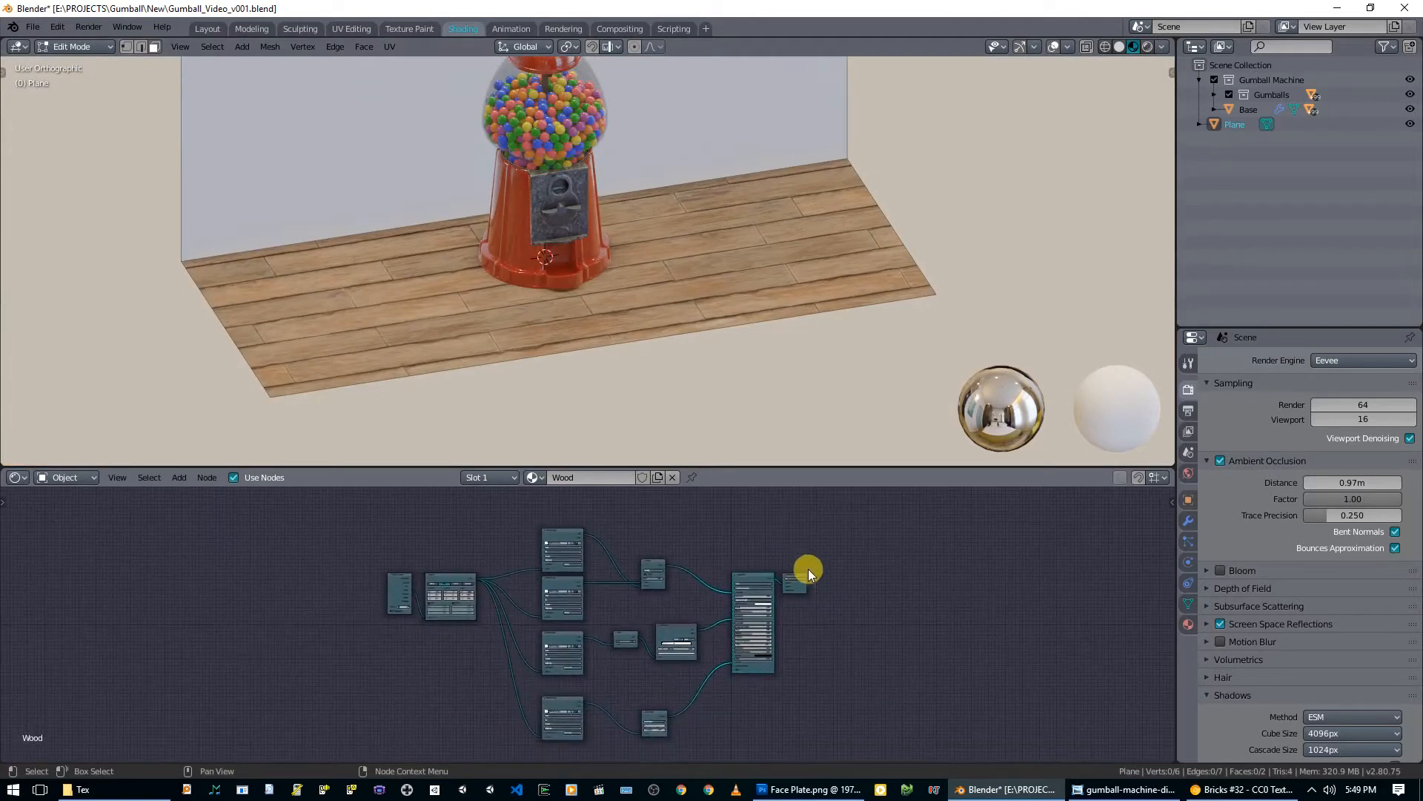
{"action": "key", "text": "ctrl+c"}
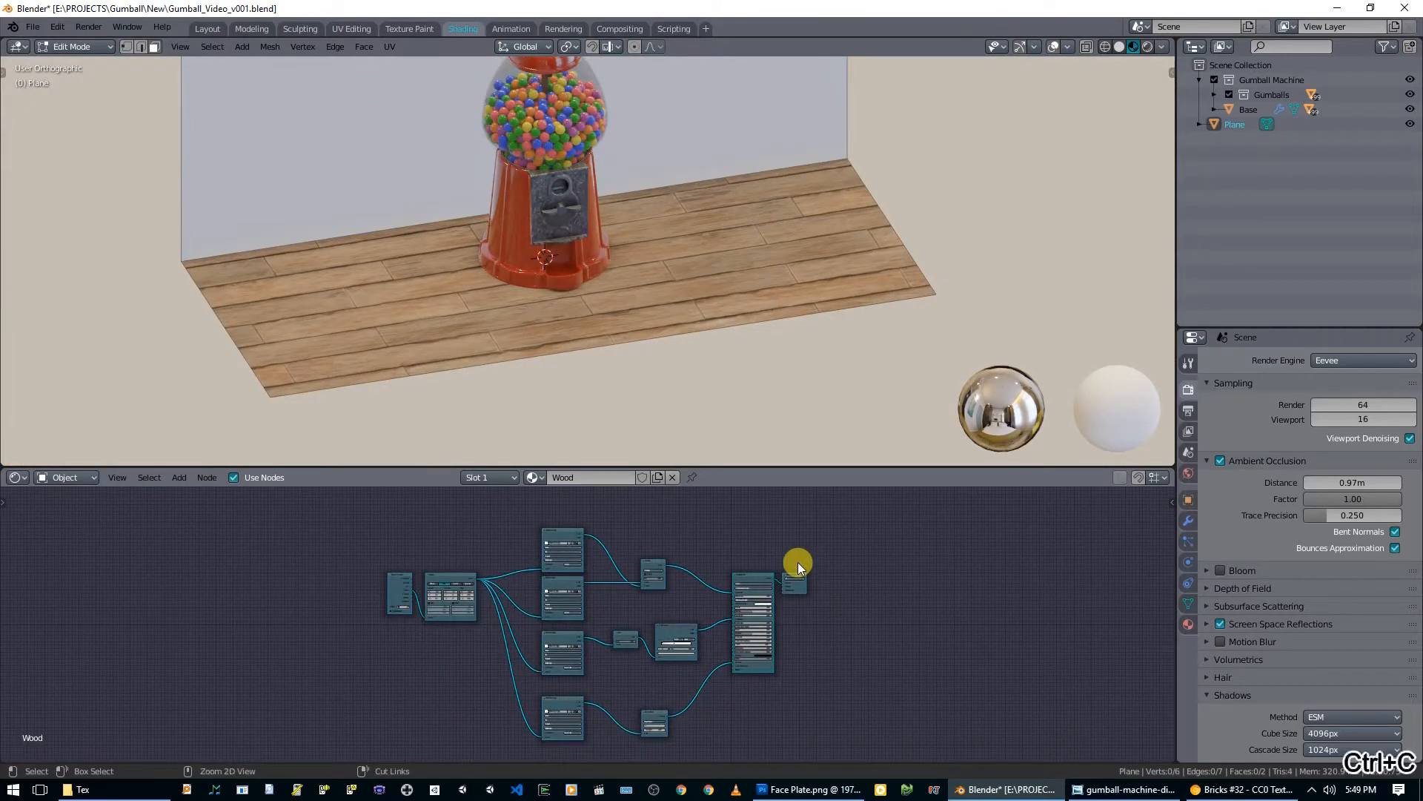
{"action": "left_click", "coordinate": [367, 153]}
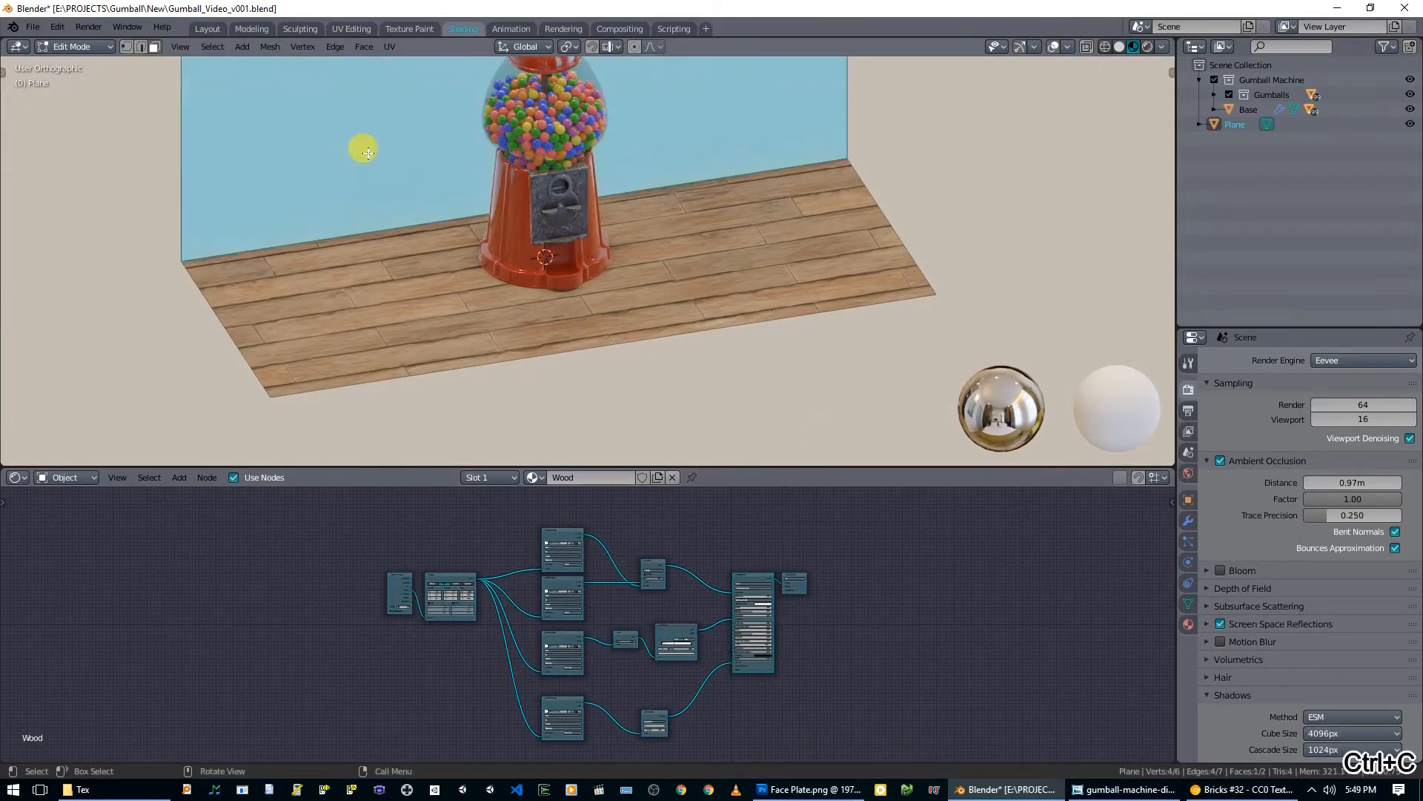
{"action": "left_click", "coordinate": [534, 478]}
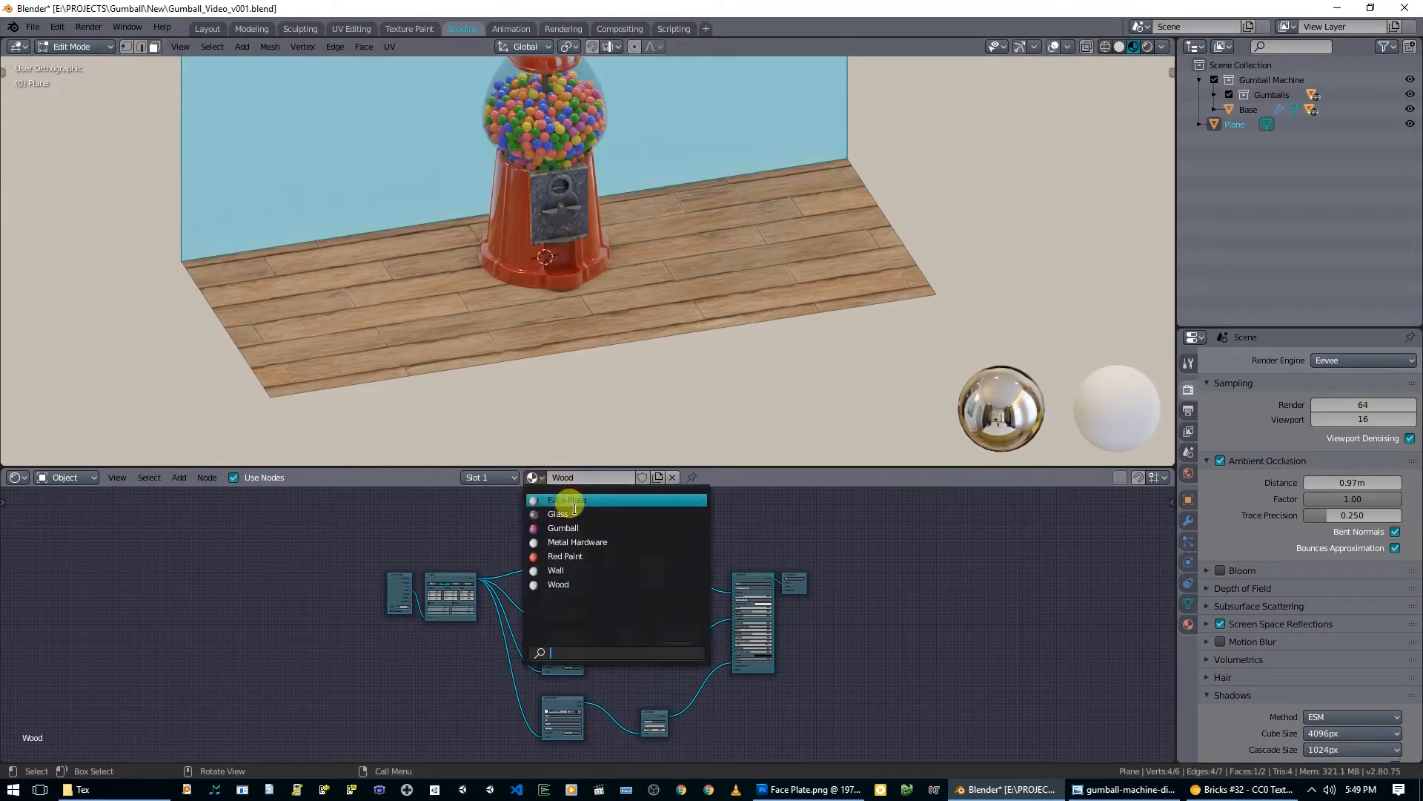
{"action": "left_click", "coordinate": [581, 570]}
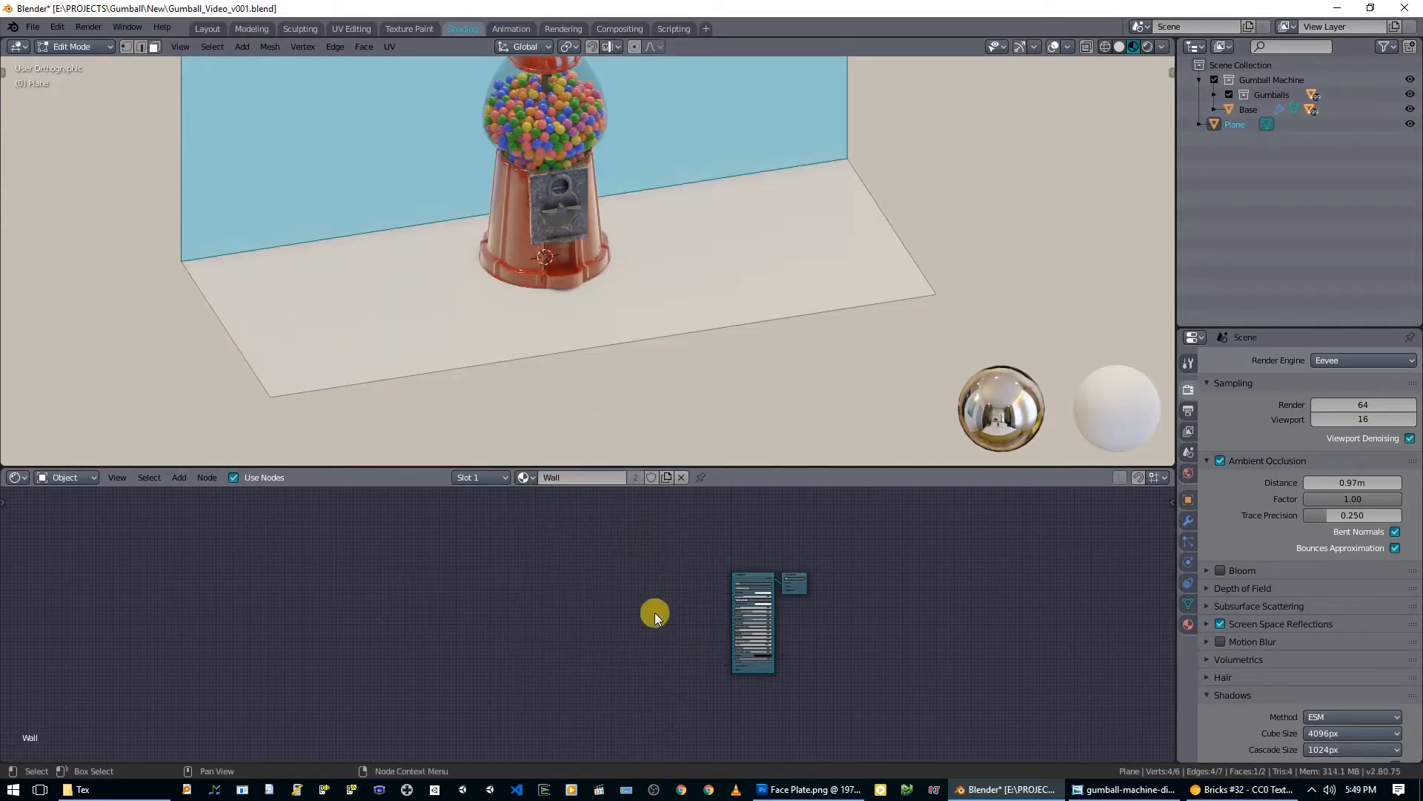
Step: Delete the Wall material's default nodes and paste the copied Wood node setup in their place
{"action": "key", "text": "x"}
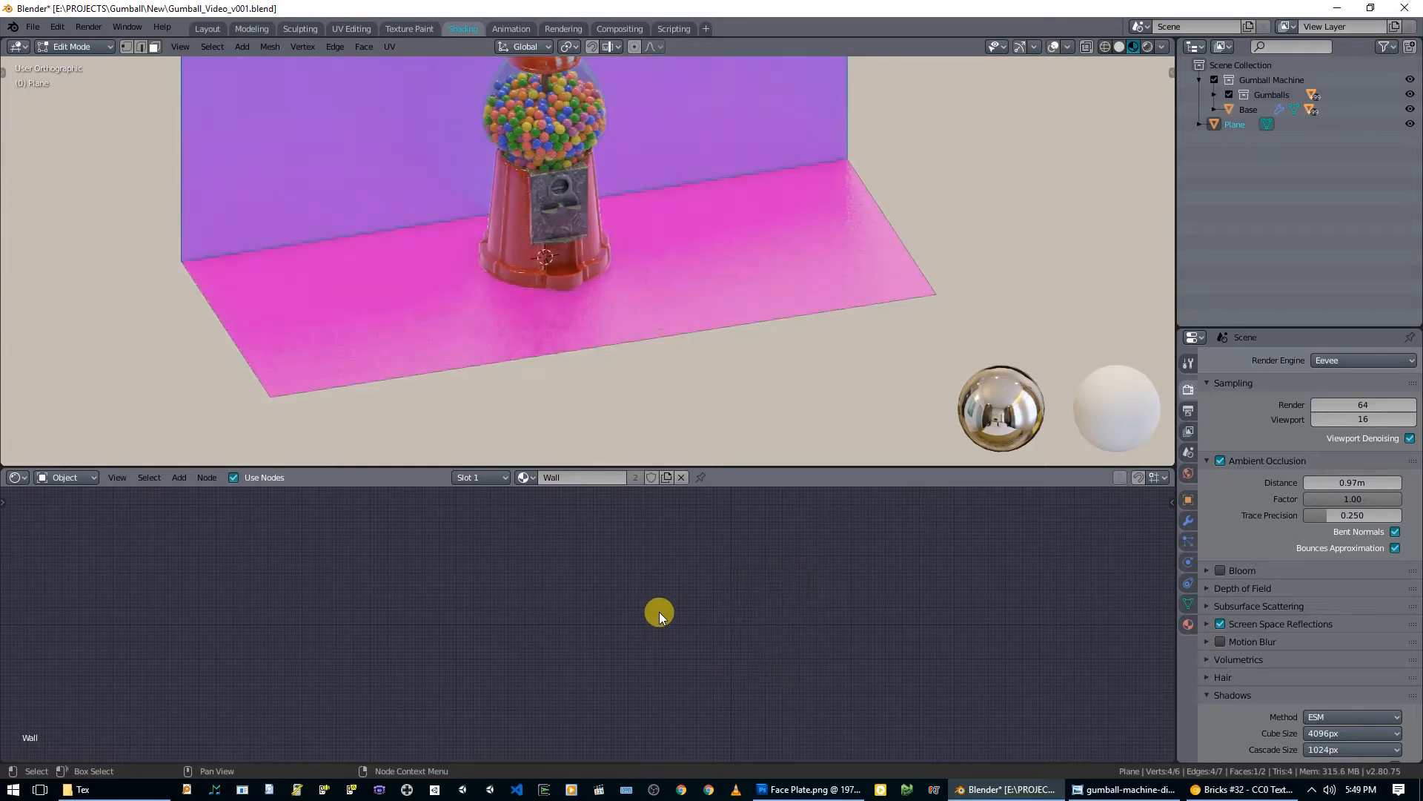
{"action": "key", "text": "ctrl+z"}
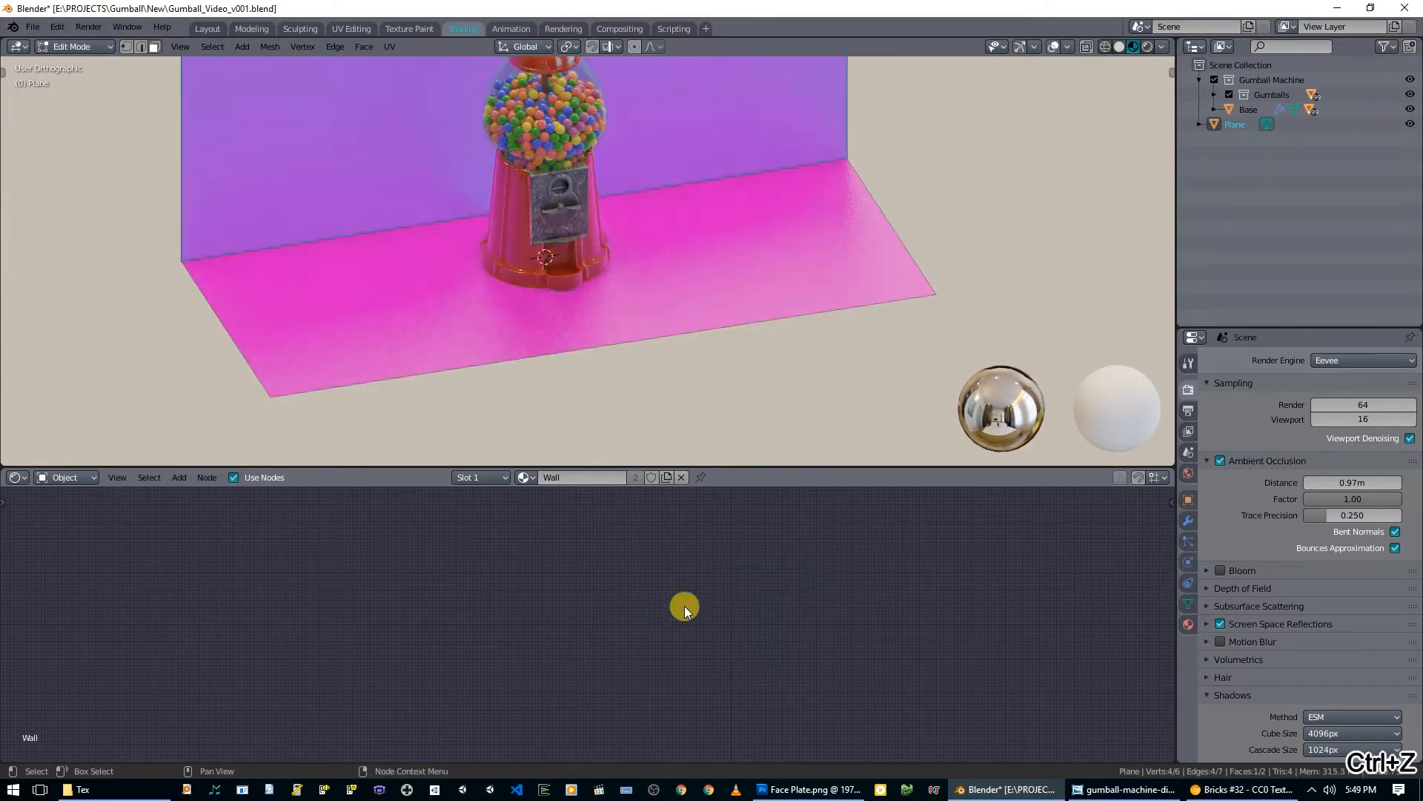
{"action": "key", "text": "ctrl+v"}
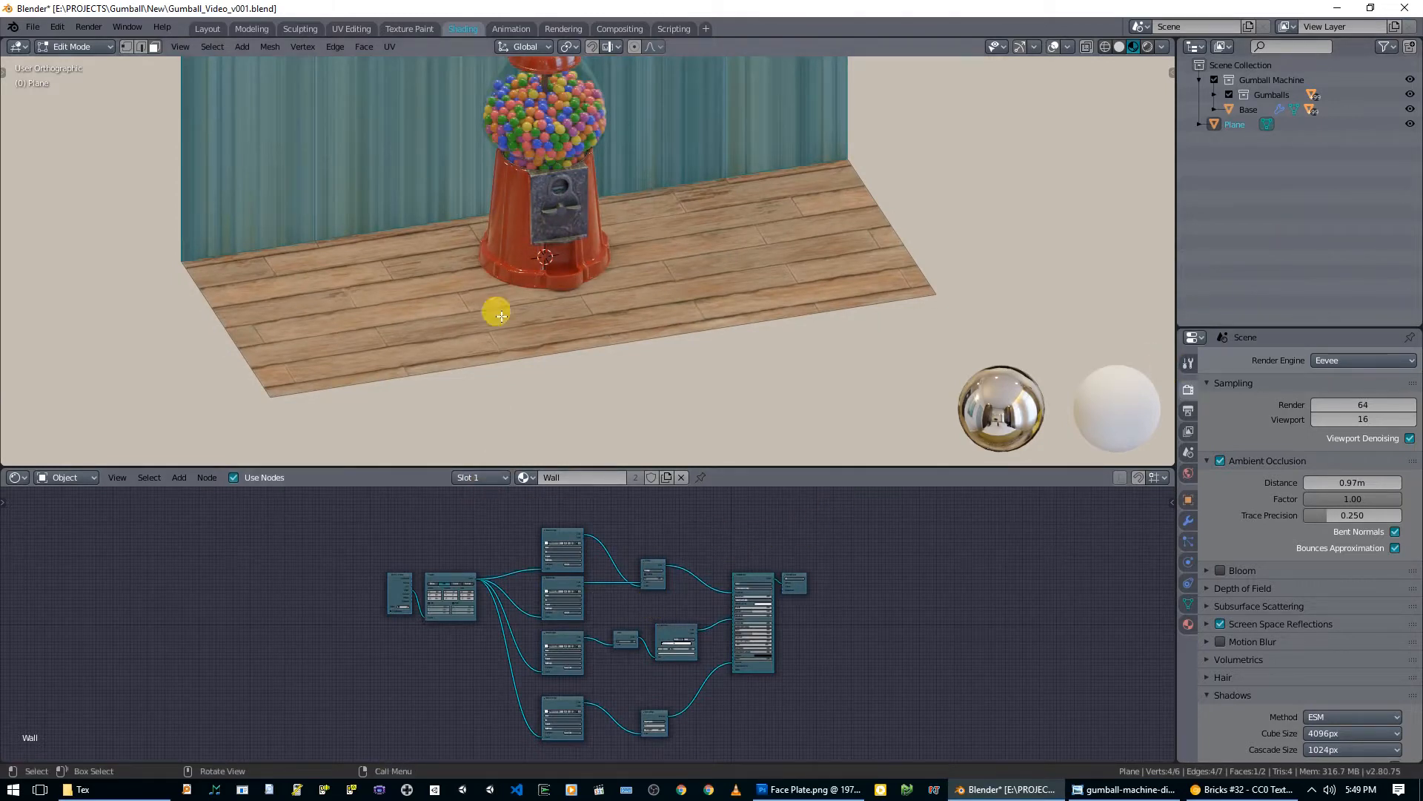
{"action": "middle_click_drag", "start_coordinate": [640, 276], "coordinate": [653, 430]}
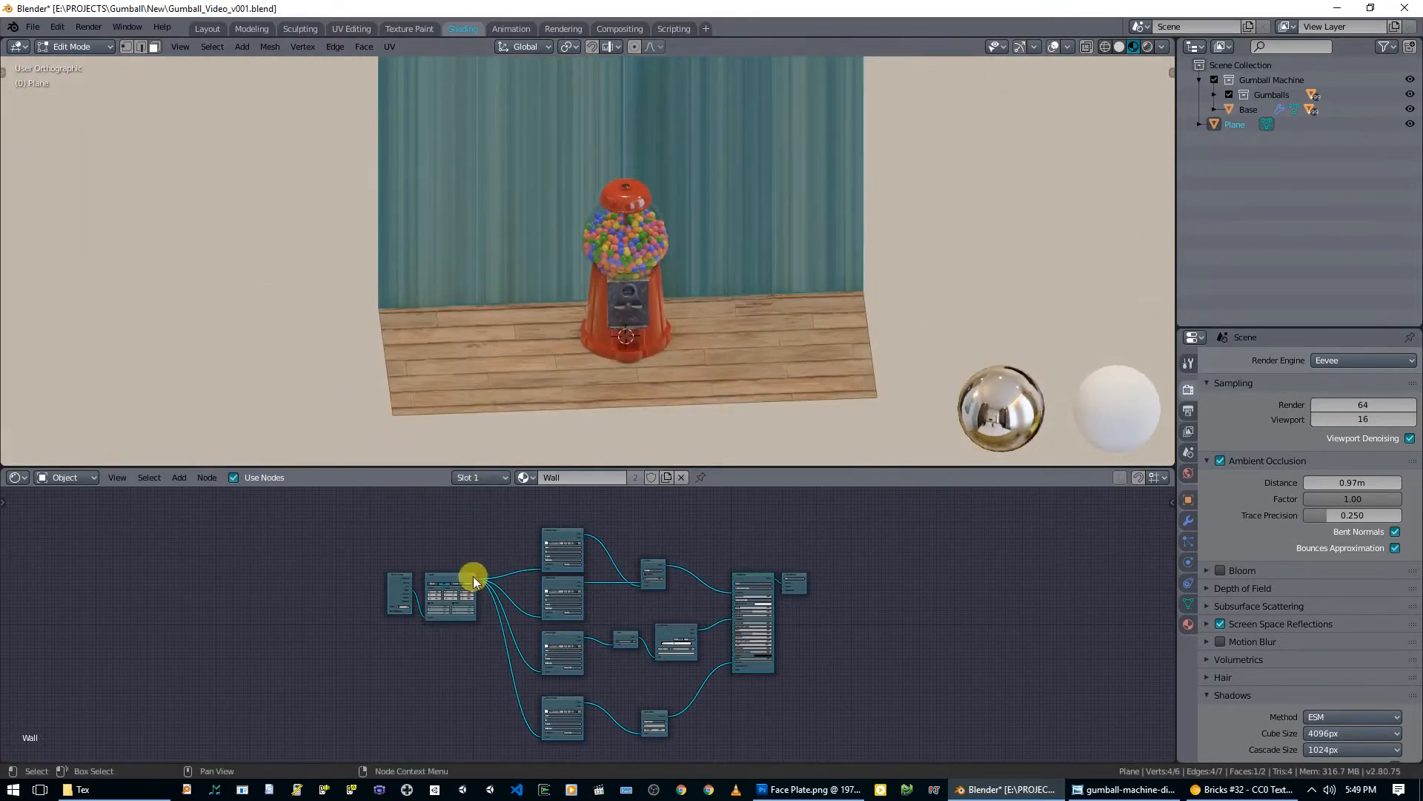
Step: Try feeding the Wall material's Mapping node with Generated texture coordinates
{"action": "scroll", "coordinate": [544, 550], "scroll_direction": "up", "scroll_amount": 3}
{"action": "middle_click_drag", "start_coordinate": [427, 512], "coordinate": [509, 610]}
{"action": "scroll", "coordinate": [509, 610], "scroll_direction": "up", "scroll_amount": 3}
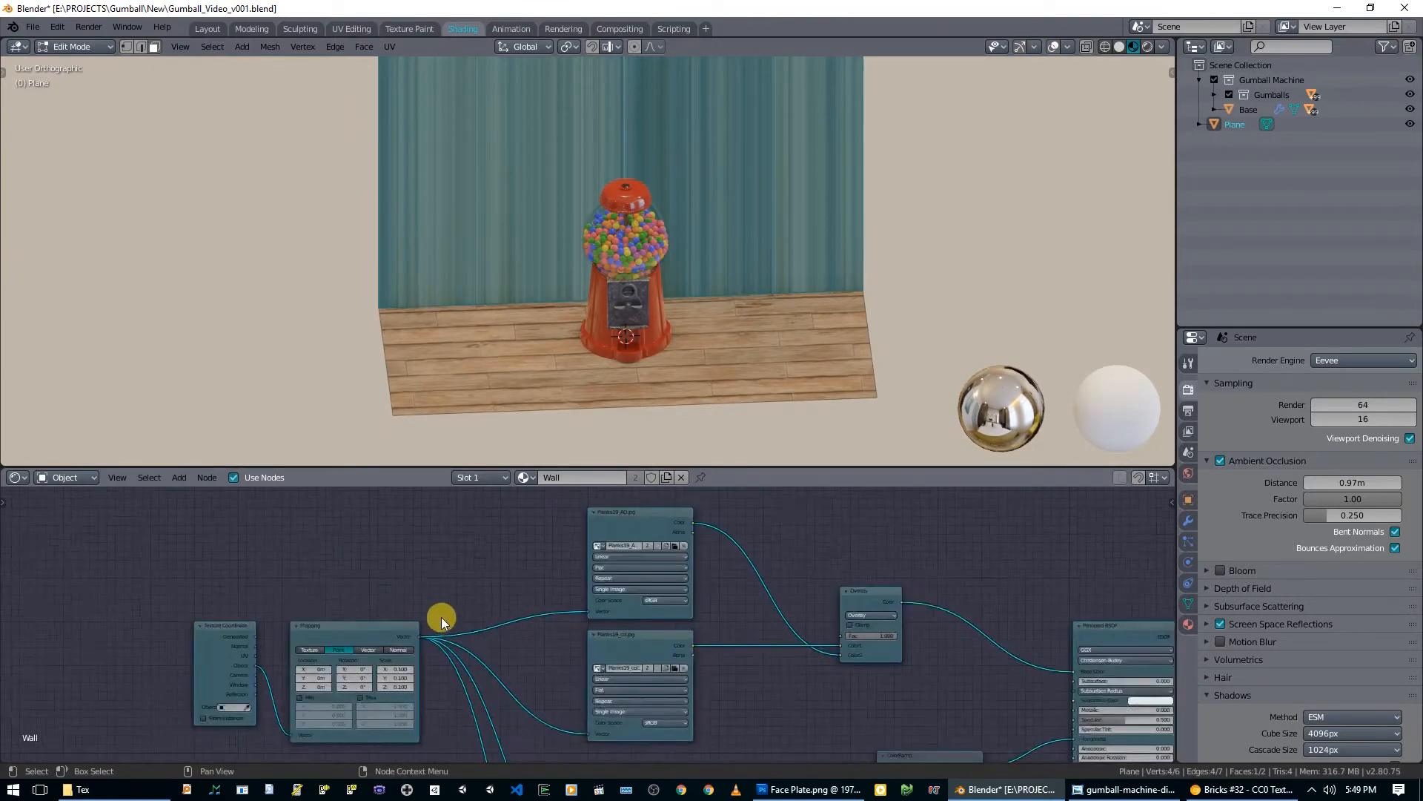
{"action": "middle_click_drag", "start_coordinate": [334, 602], "coordinate": [375, 509]}
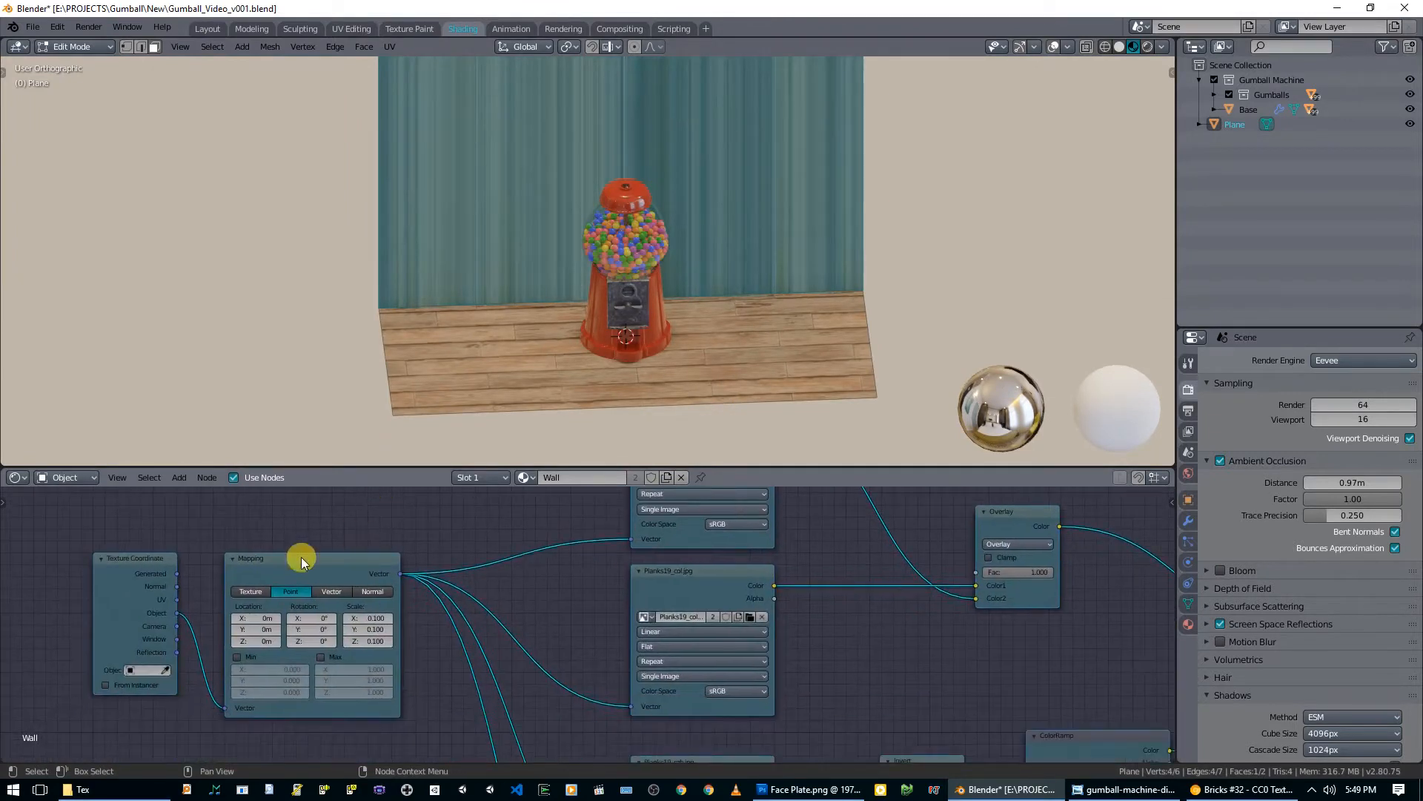
{"action": "middle_click_drag", "start_coordinate": [578, 312], "coordinate": [460, 302]}
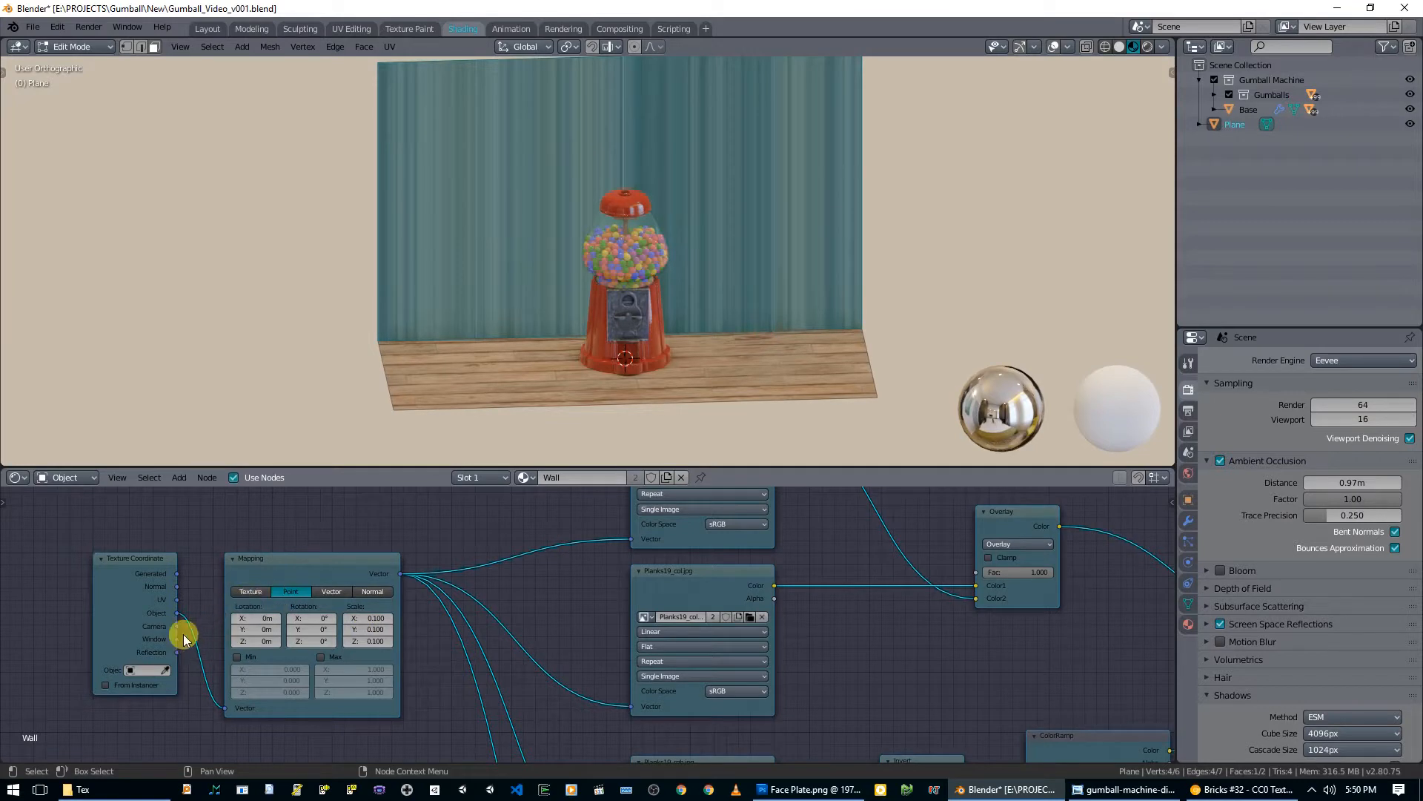
{"action": "left_click_drag", "start_coordinate": [178, 572], "coordinate": [232, 702]}
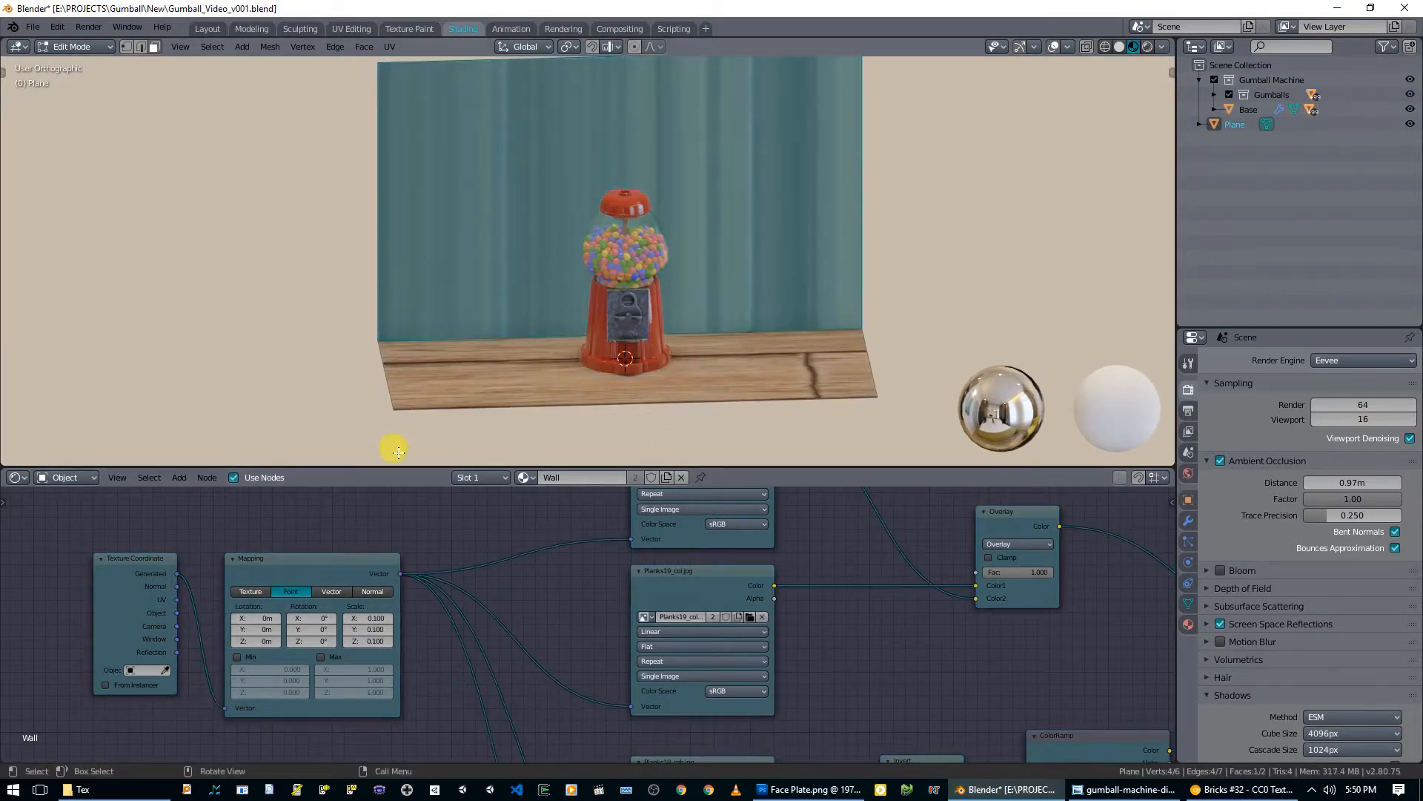
Step: Unwrap the wall face with Project From View in front view and link the UV coordinate output to the Mapping node's Vector
{"action": "key", "text": "KP_1"}
{"action": "key", "text": "u"}
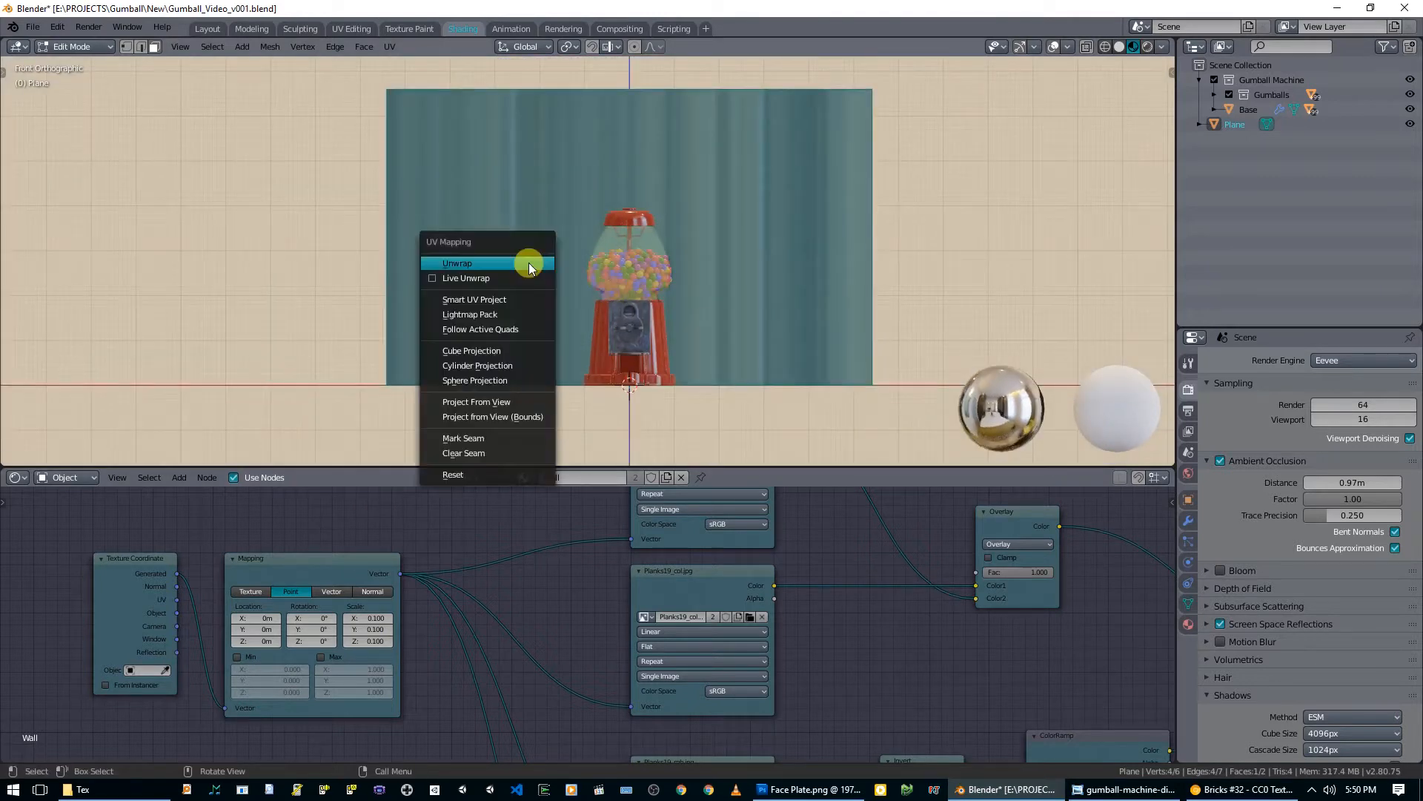
{"action": "left_click", "coordinate": [517, 403]}
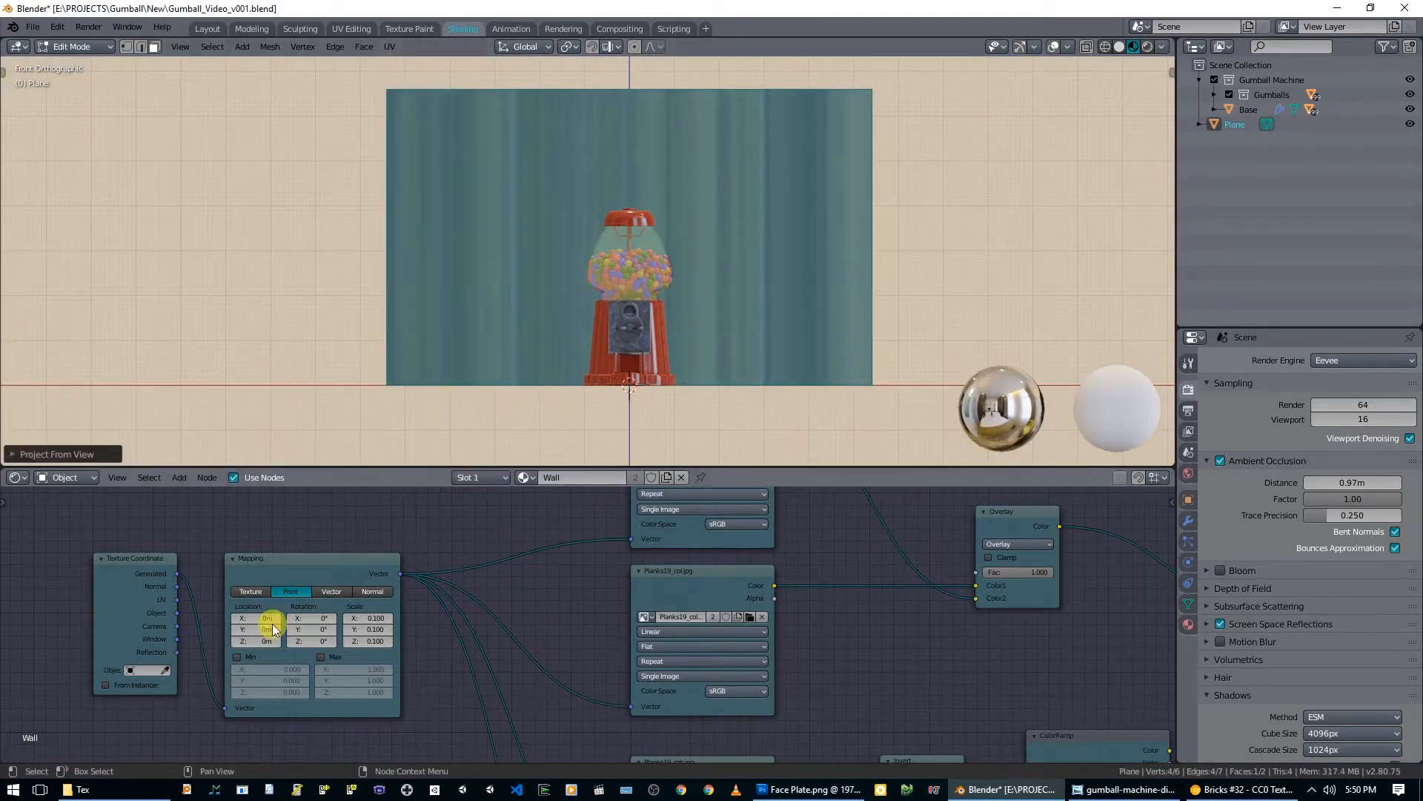
{"action": "left_click_drag", "start_coordinate": [178, 599], "coordinate": [224, 707]}
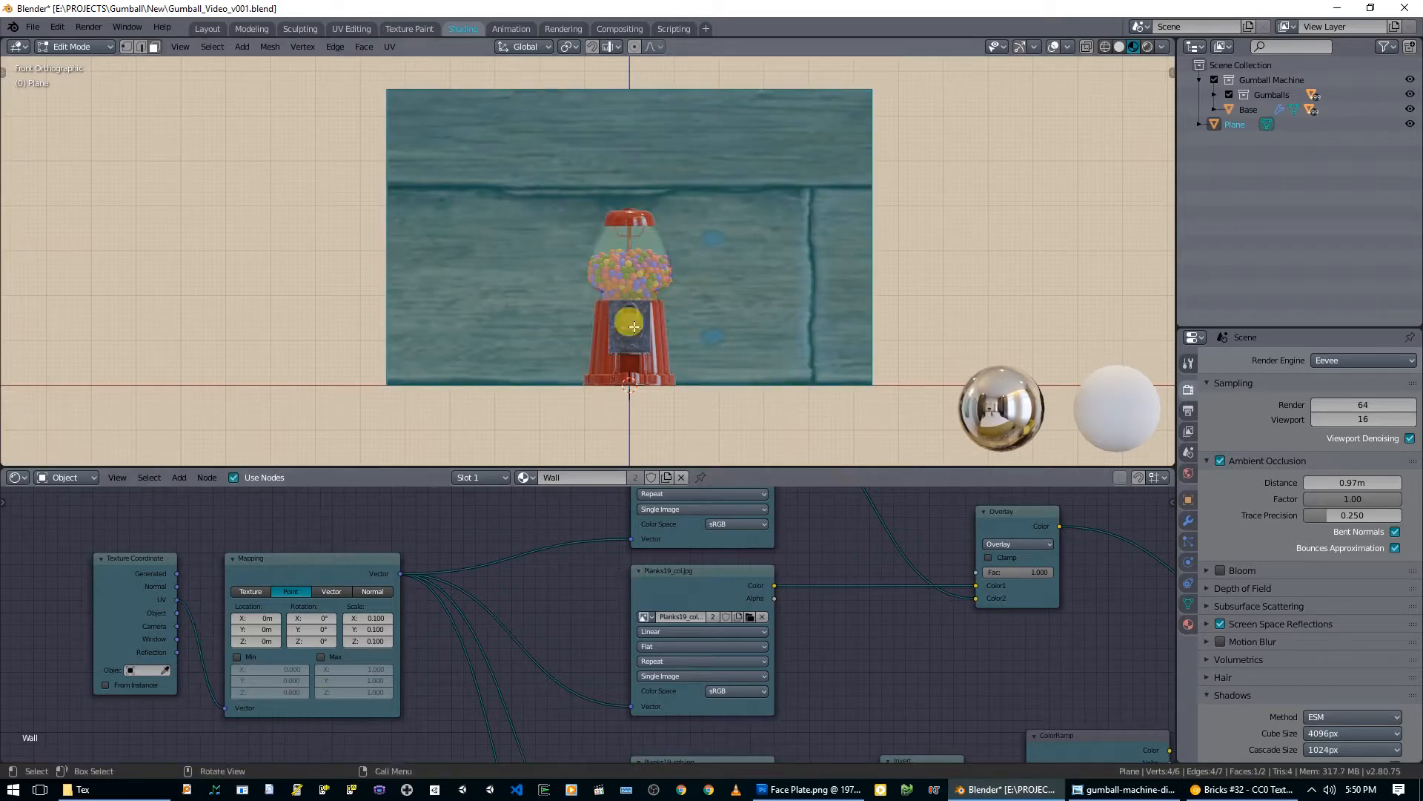
Step: Replace the Wall material's Planks19_AO.jpg image with Bricks35_AO.jpg from the [2K]Bricks35 folder
{"action": "middle_click_drag", "start_coordinate": [697, 493], "coordinate": [576, 602]}
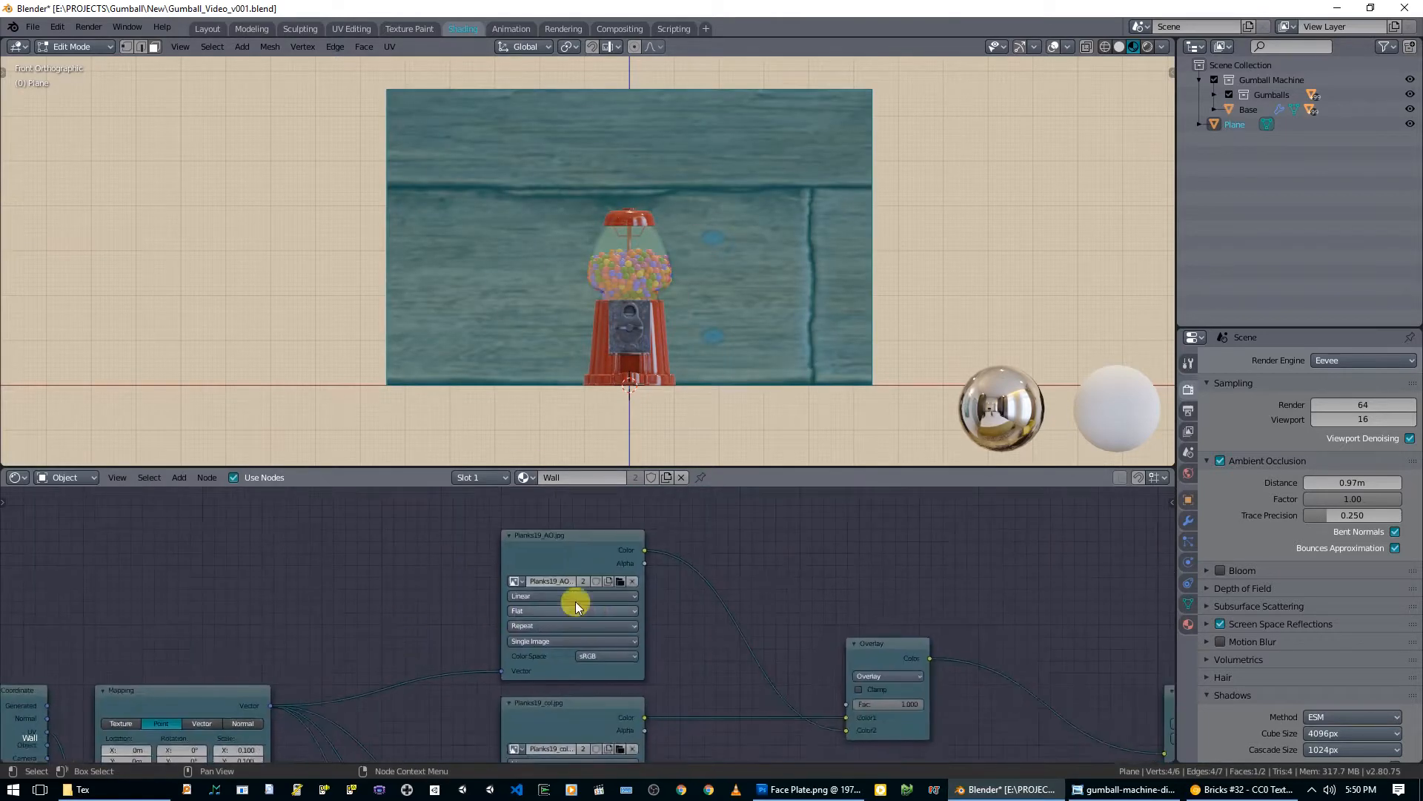
{"action": "left_click", "coordinate": [621, 583]}
{"action": "left_click", "coordinate": [235, 152]}
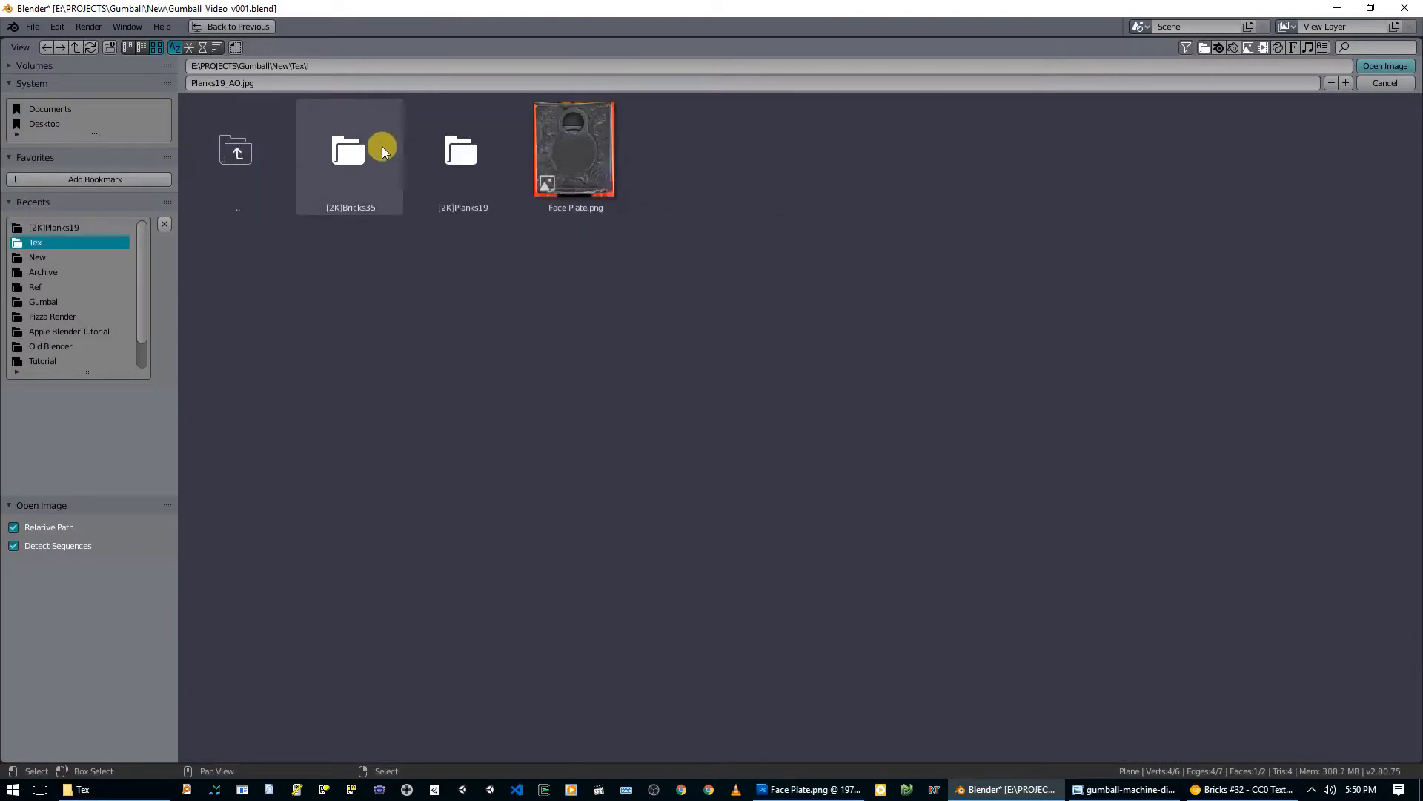
{"action": "left_click", "coordinate": [345, 150]}
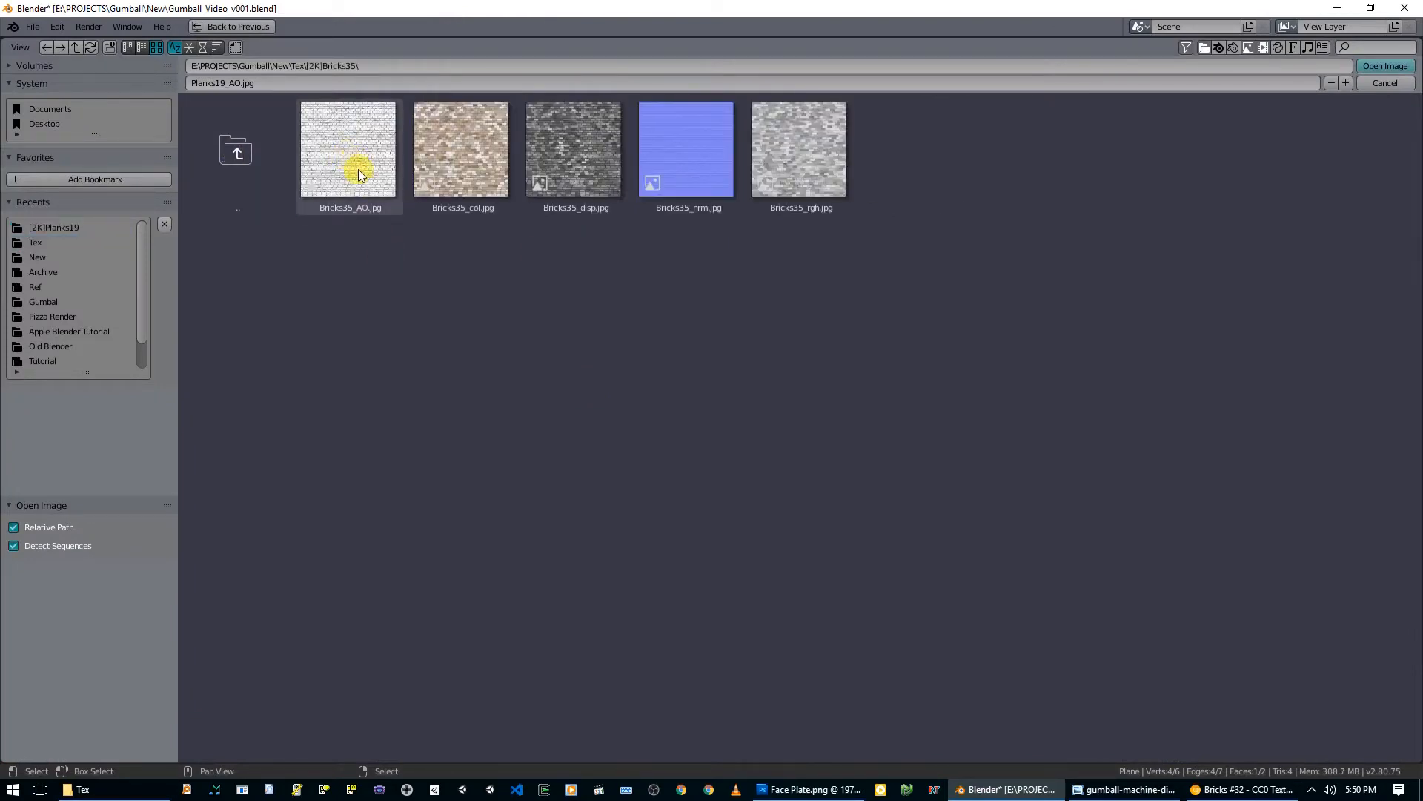
{"action": "double_click", "coordinate": [358, 171]}
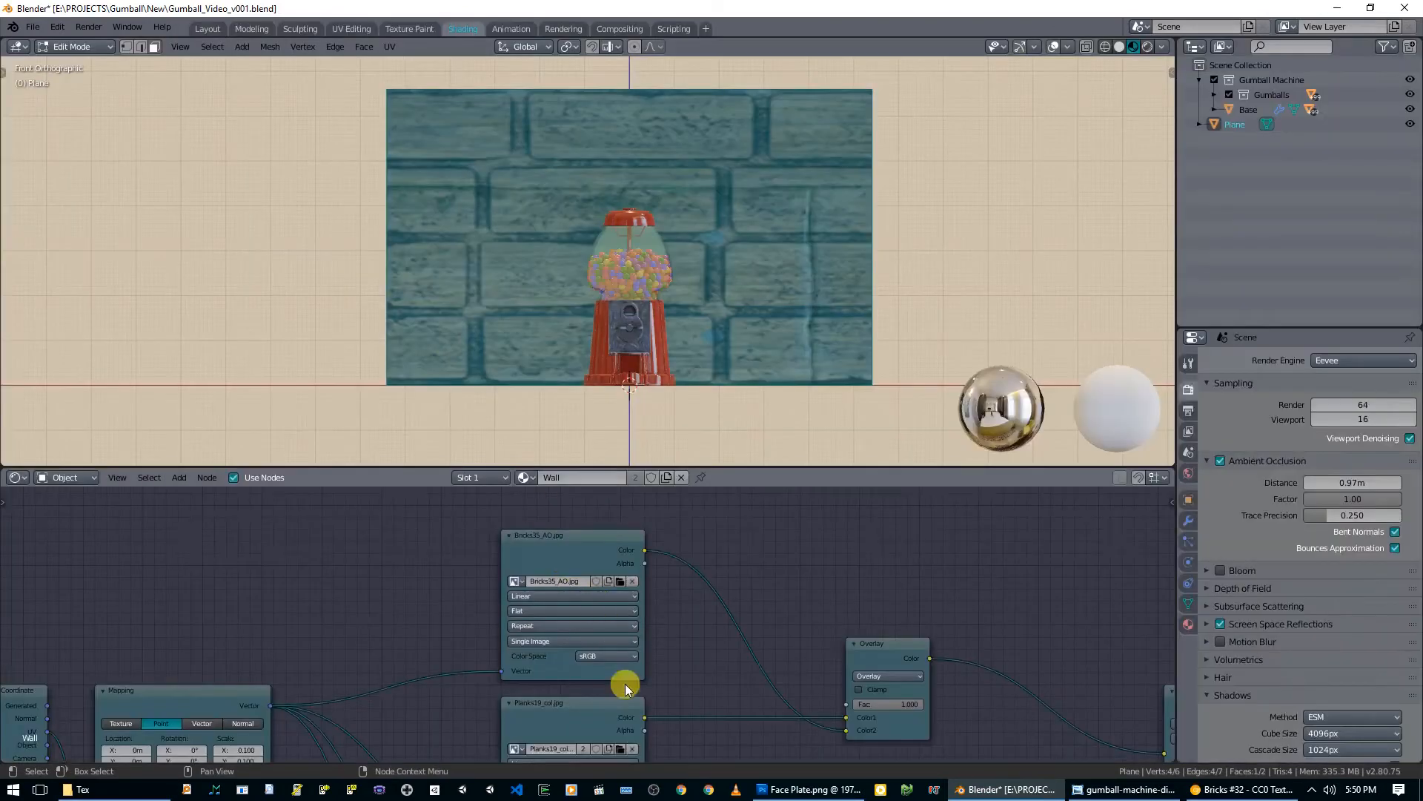
{"action": "middle_click_drag", "start_coordinate": [625, 683], "coordinate": [671, 563]}
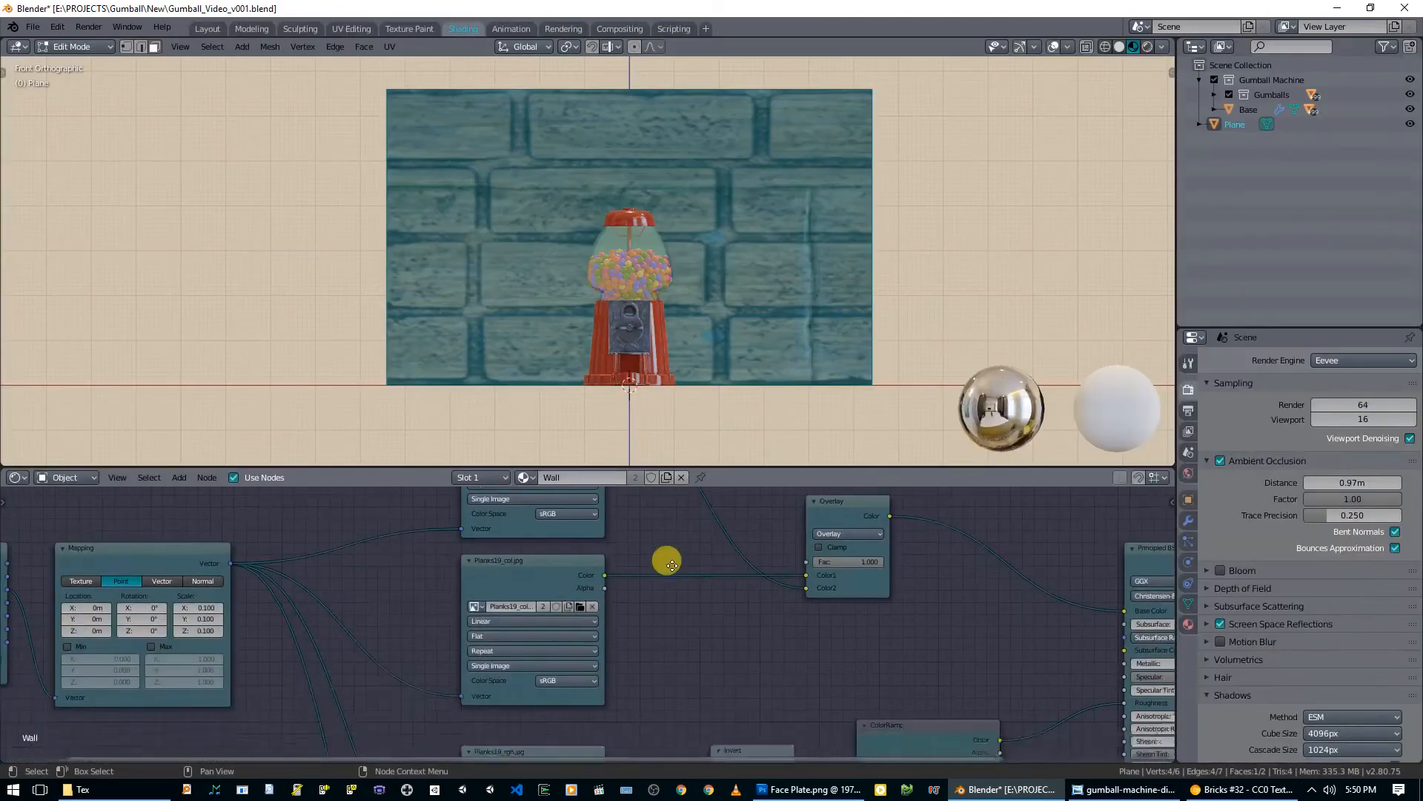
Step: Replace the Wall material's Planks19_col.jpg image with Bricks35_col.jpg from the [2K]Bricks35 folder
{"action": "left_click", "coordinate": [580, 599]}
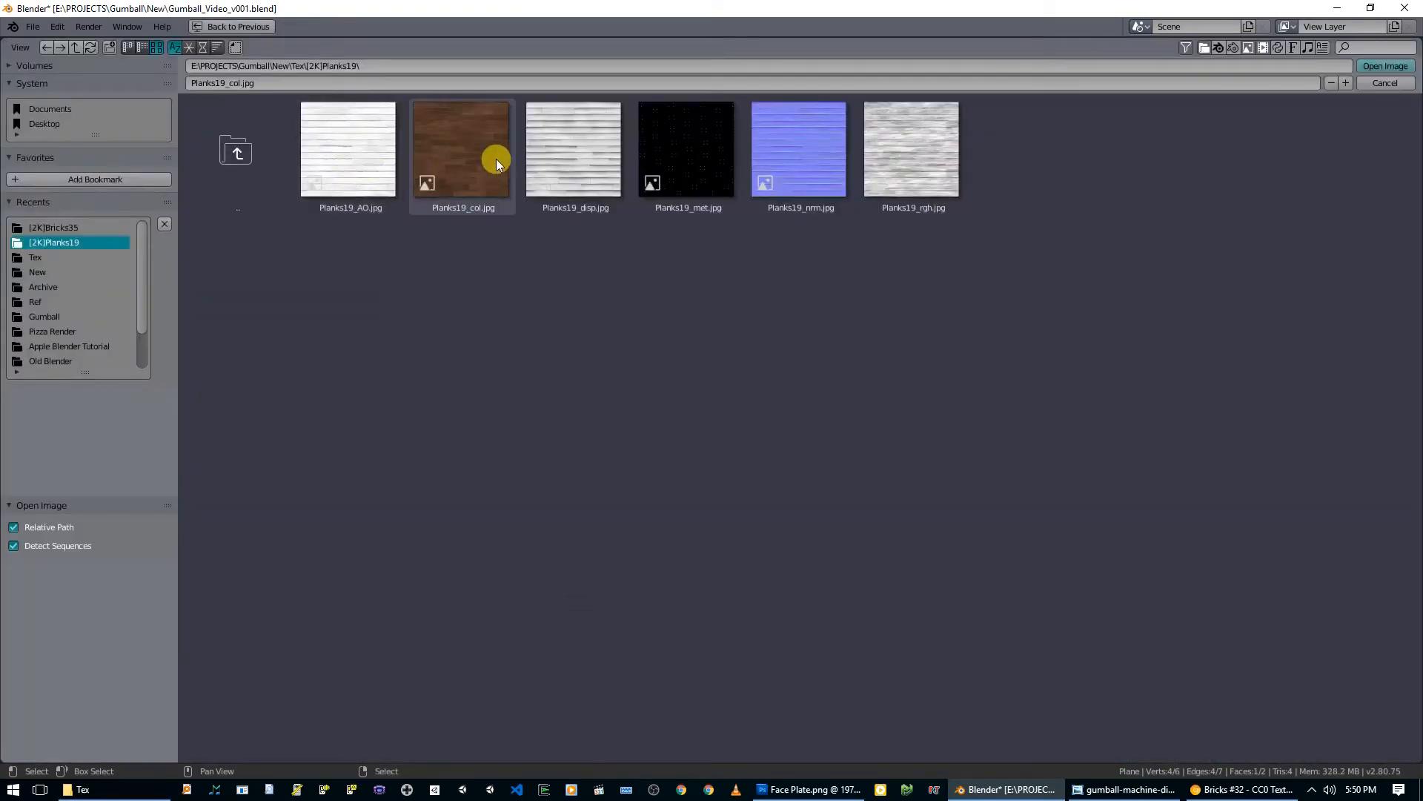
{"action": "left_click", "coordinate": [468, 163]}
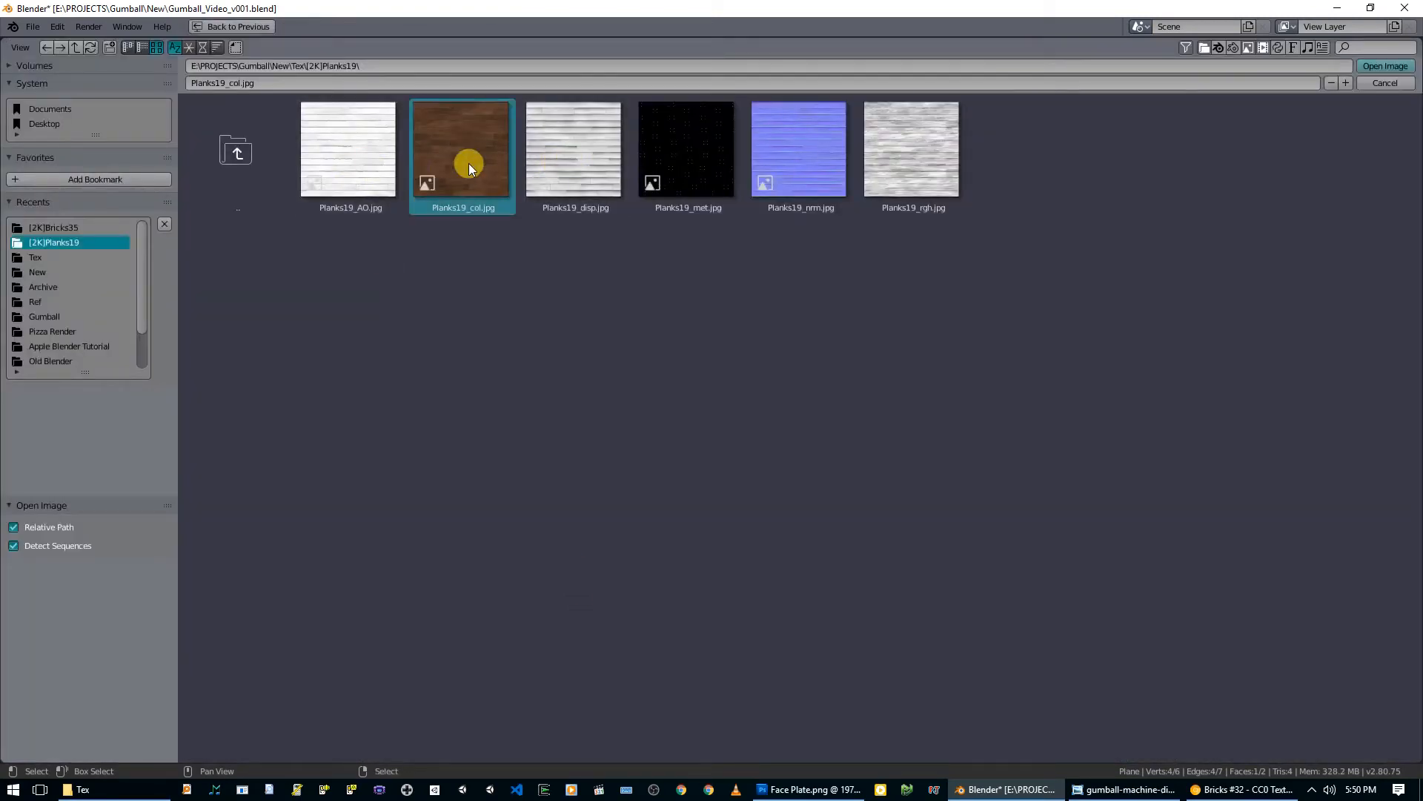
{"action": "left_click", "coordinate": [243, 154]}
{"action": "left_click", "coordinate": [365, 151]}
{"action": "left_click", "coordinate": [474, 169]}
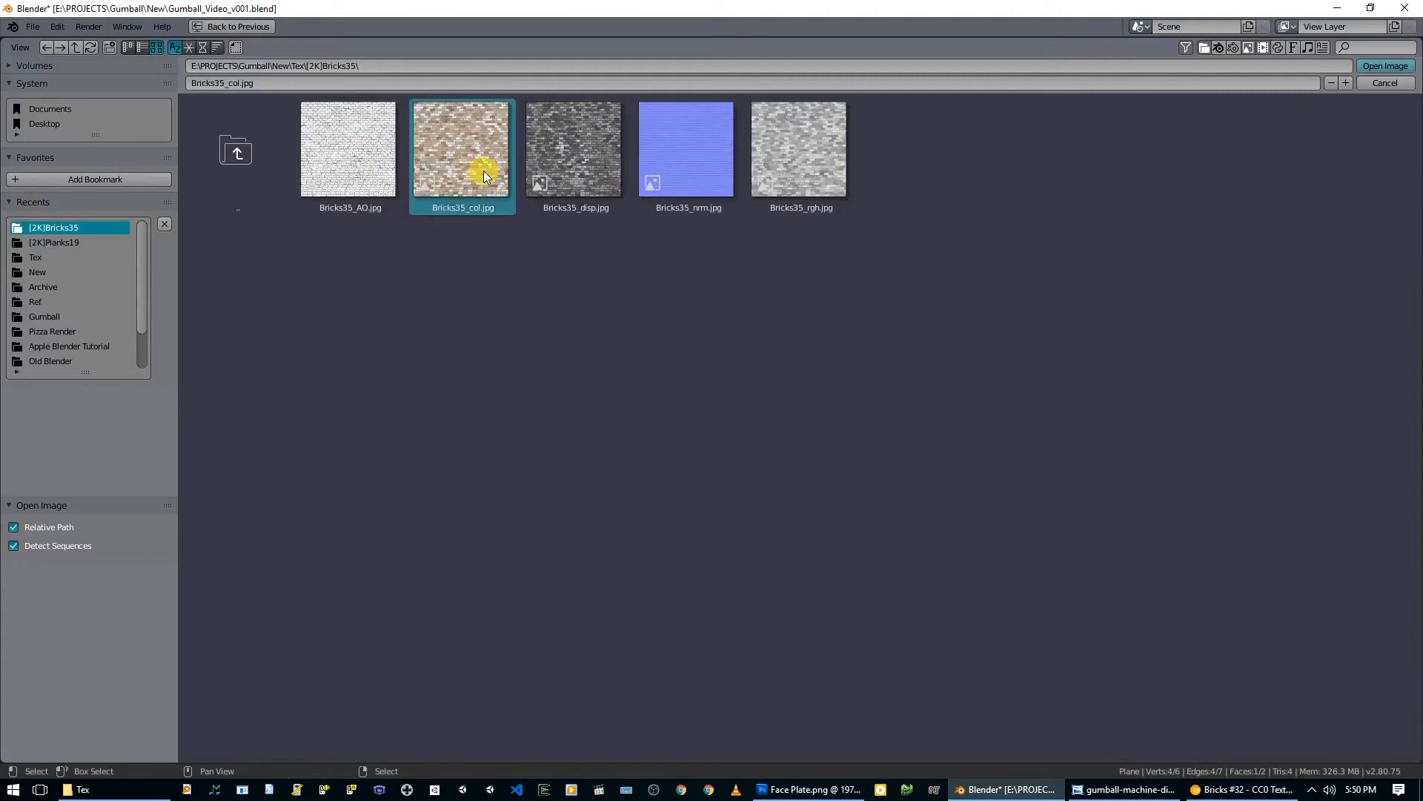
{"action": "double_click", "coordinate": [487, 181]}
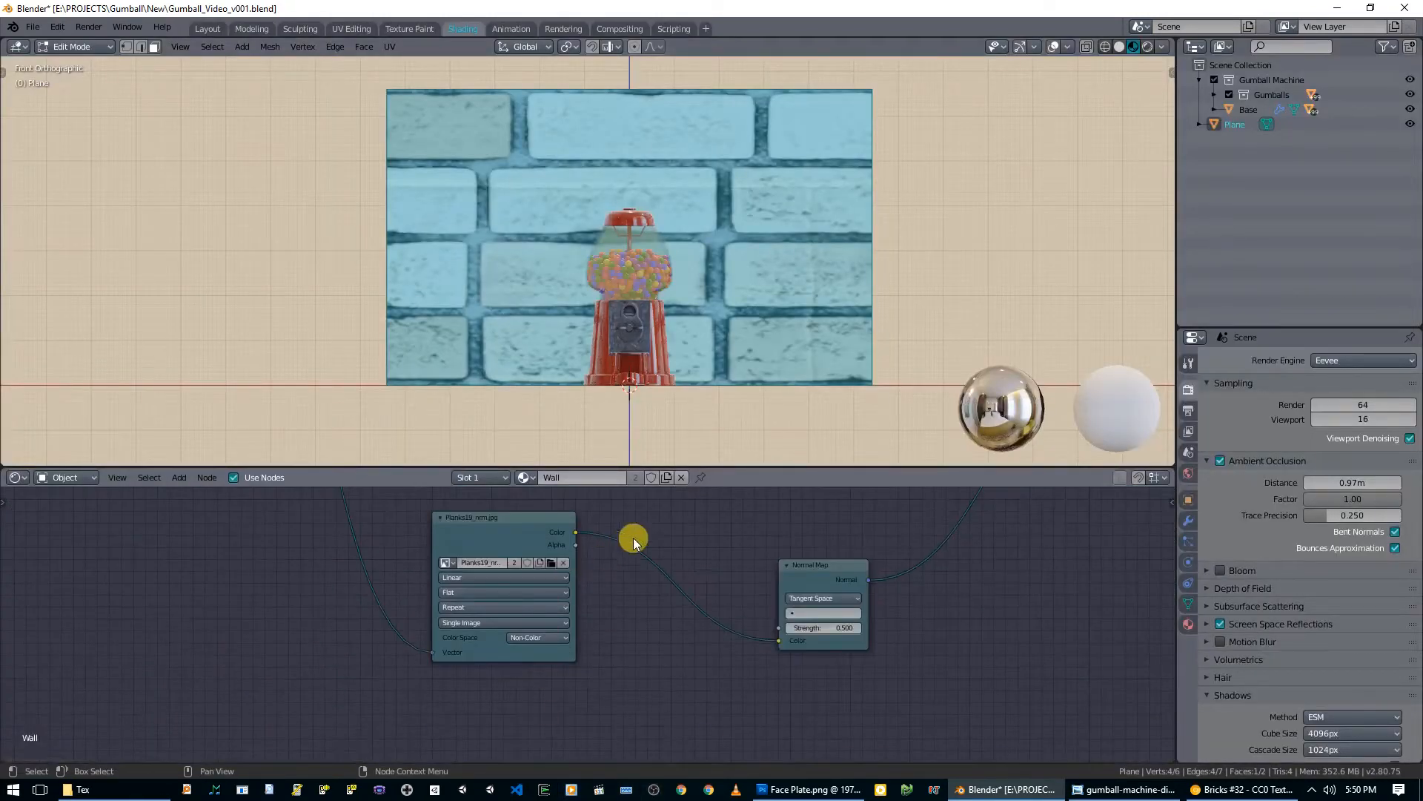
Step: Replace the Wall material's Planks19_rgh.jpg image with Bricks35_rgh.jpg from the [2K]Bricks35 folder
{"action": "middle_click_drag", "start_coordinate": [625, 544], "coordinate": [613, 705]}
{"action": "left_click", "coordinate": [539, 550]}
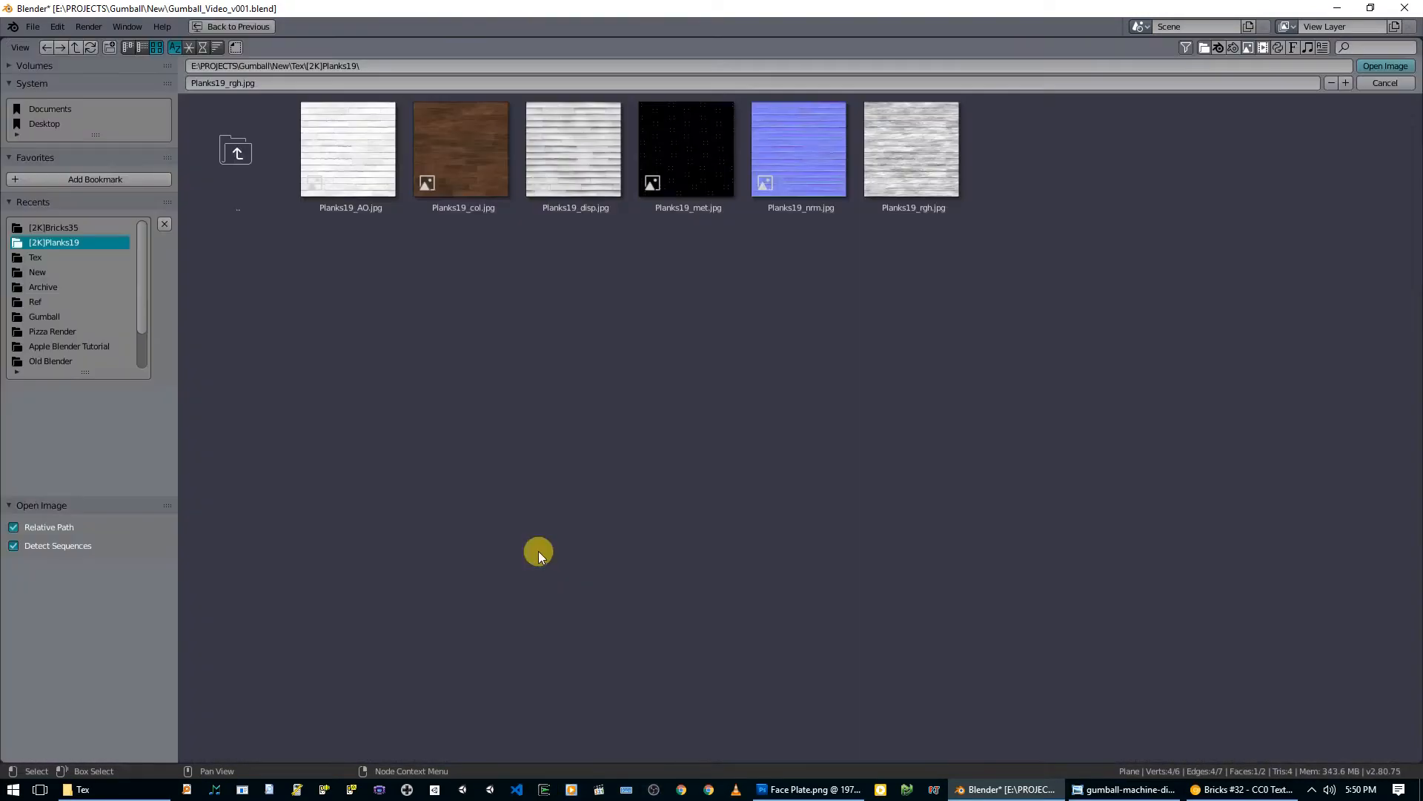
{"action": "double_click", "coordinate": [231, 177]}
{"action": "double_click", "coordinate": [334, 144]}
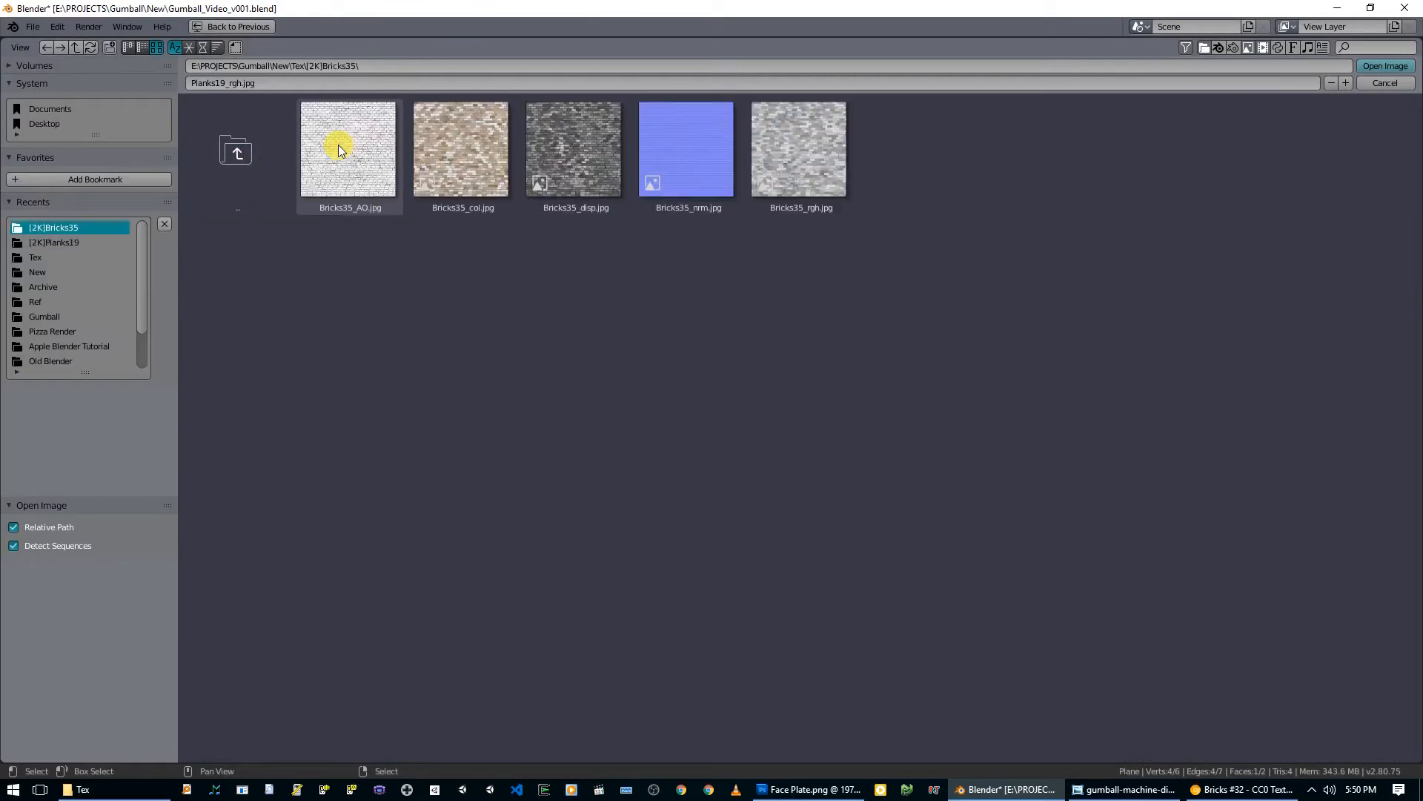
{"action": "double_click", "coordinate": [829, 167]}
Step: Replace the Wall material's Planks19_nrm.jpg image with Bricks35_nrm.jpg from the [2K]Bricks35 folder
{"action": "scroll", "coordinate": [597, 519], "scroll_direction": "down", "scroll_amount": 4, "text": "shift"}
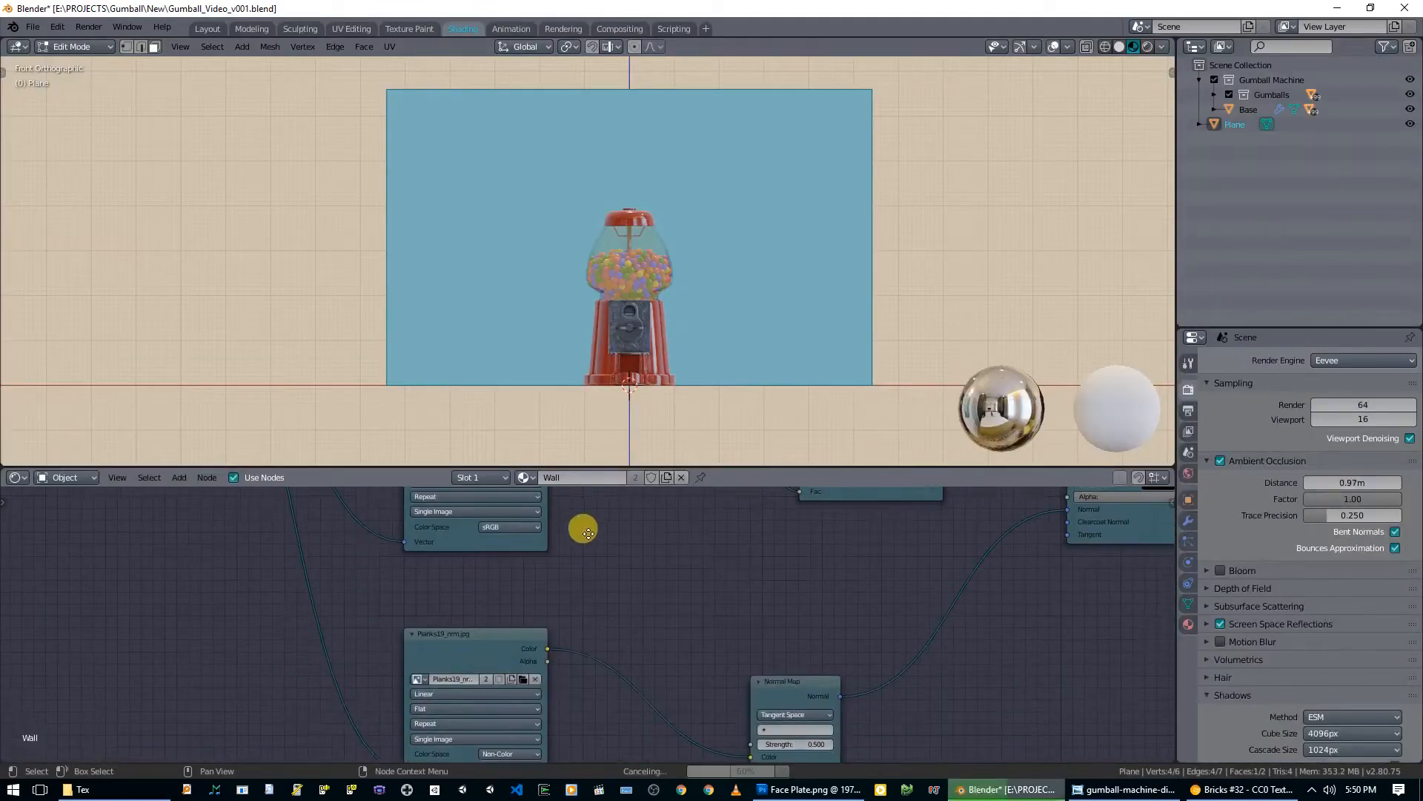
{"action": "scroll", "coordinate": [586, 638], "scroll_direction": "down", "scroll_amount": 2, "text": "shift"}
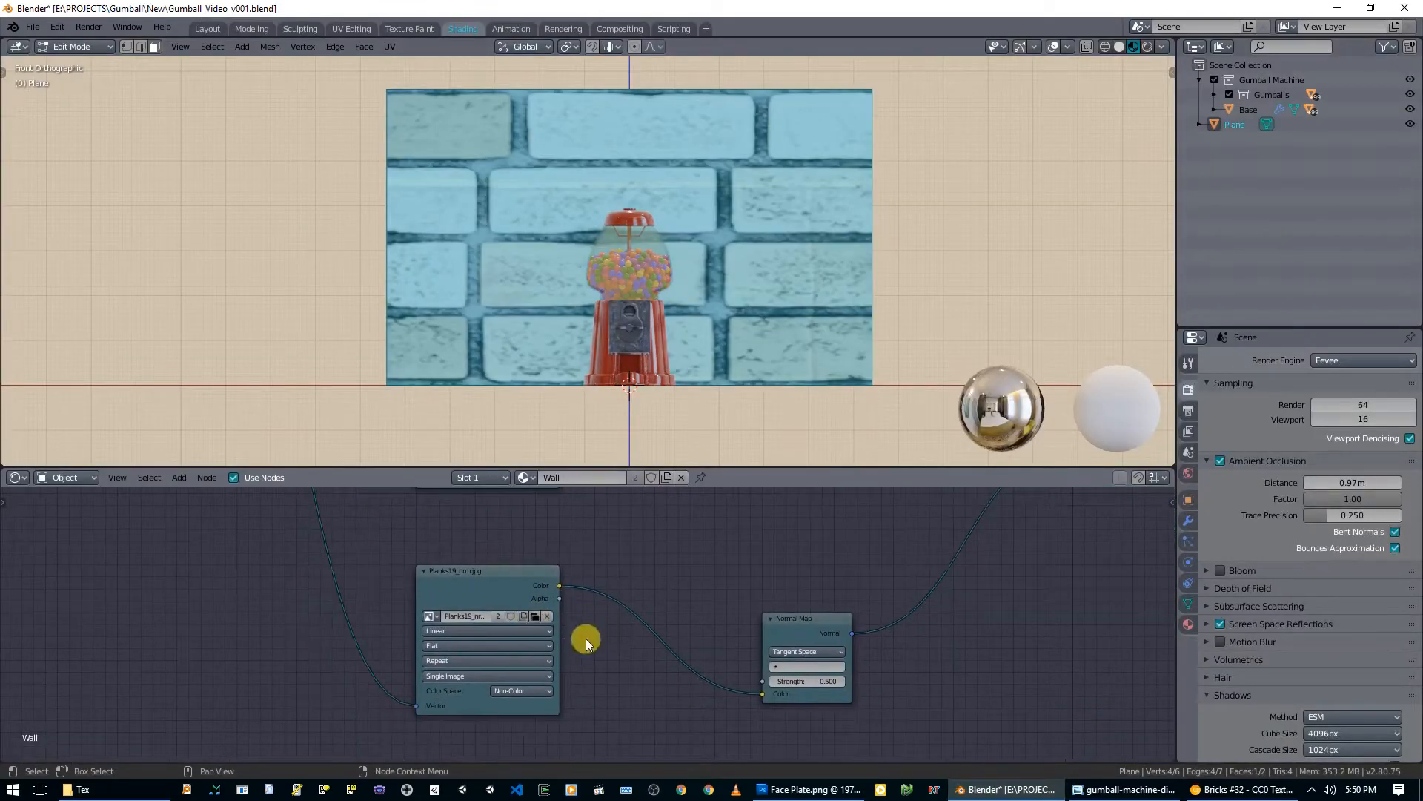
{"action": "left_click", "coordinate": [533, 615]}
{"action": "double_click", "coordinate": [255, 162]}
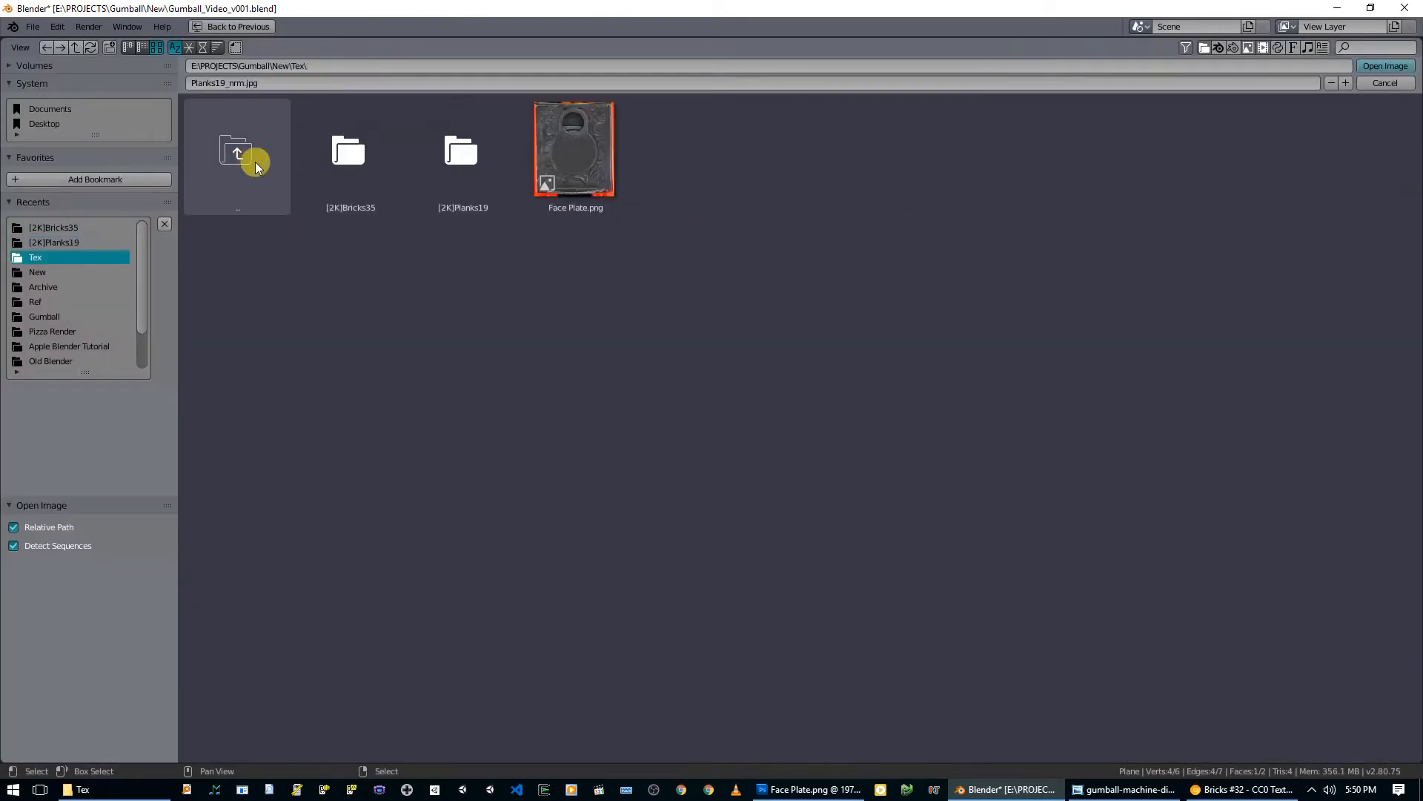
{"action": "double_click", "coordinate": [333, 171]}
{"action": "double_click", "coordinate": [686, 171]}
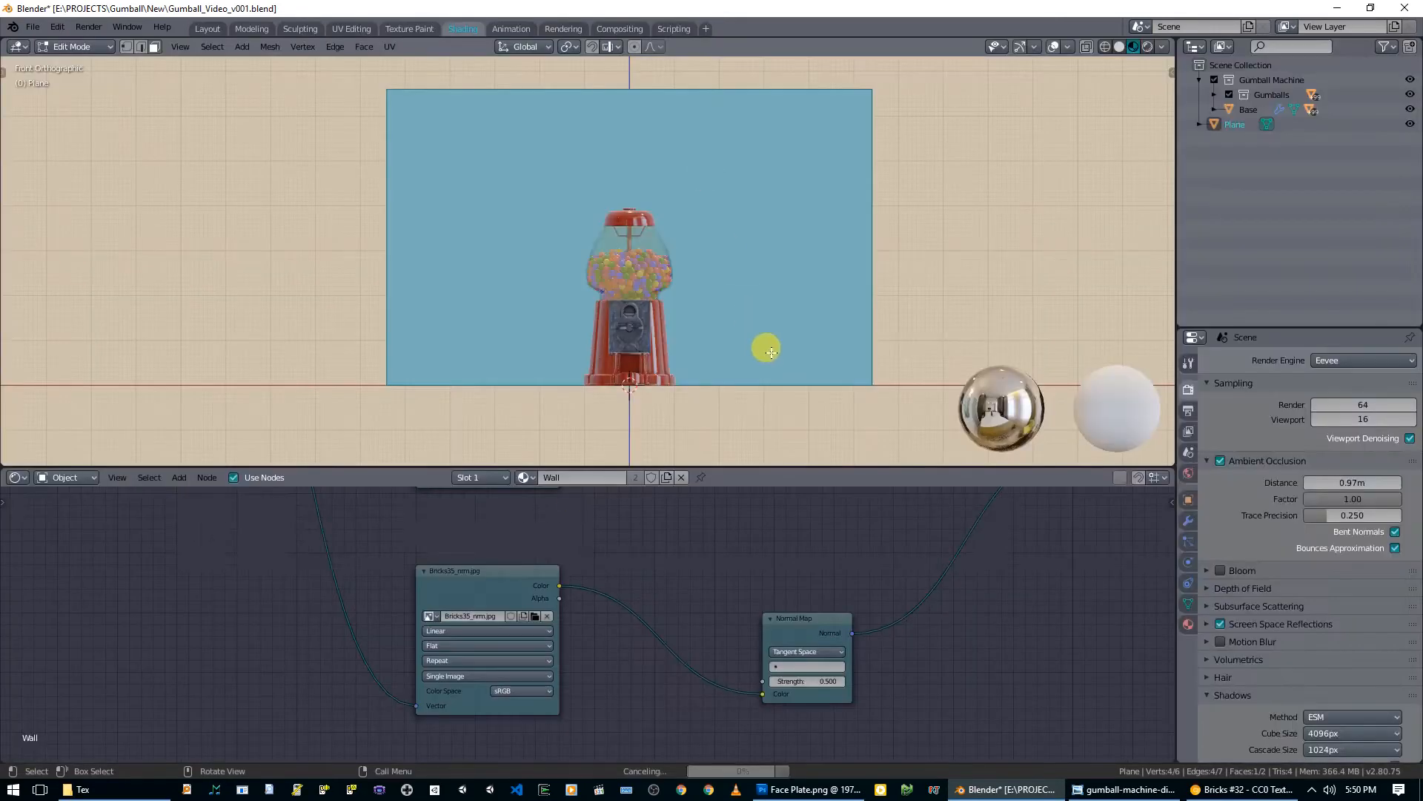
Step: Select the floor face and switch the plane's first material slot from Wall to Wood
{"action": "scroll", "coordinate": [769, 331], "scroll_direction": "down", "scroll_amount": 2}
{"action": "middle_click_drag", "start_coordinate": [759, 289], "coordinate": [718, 296]}
{"action": "scroll", "coordinate": [718, 296], "scroll_direction": "up", "scroll_amount": 4}
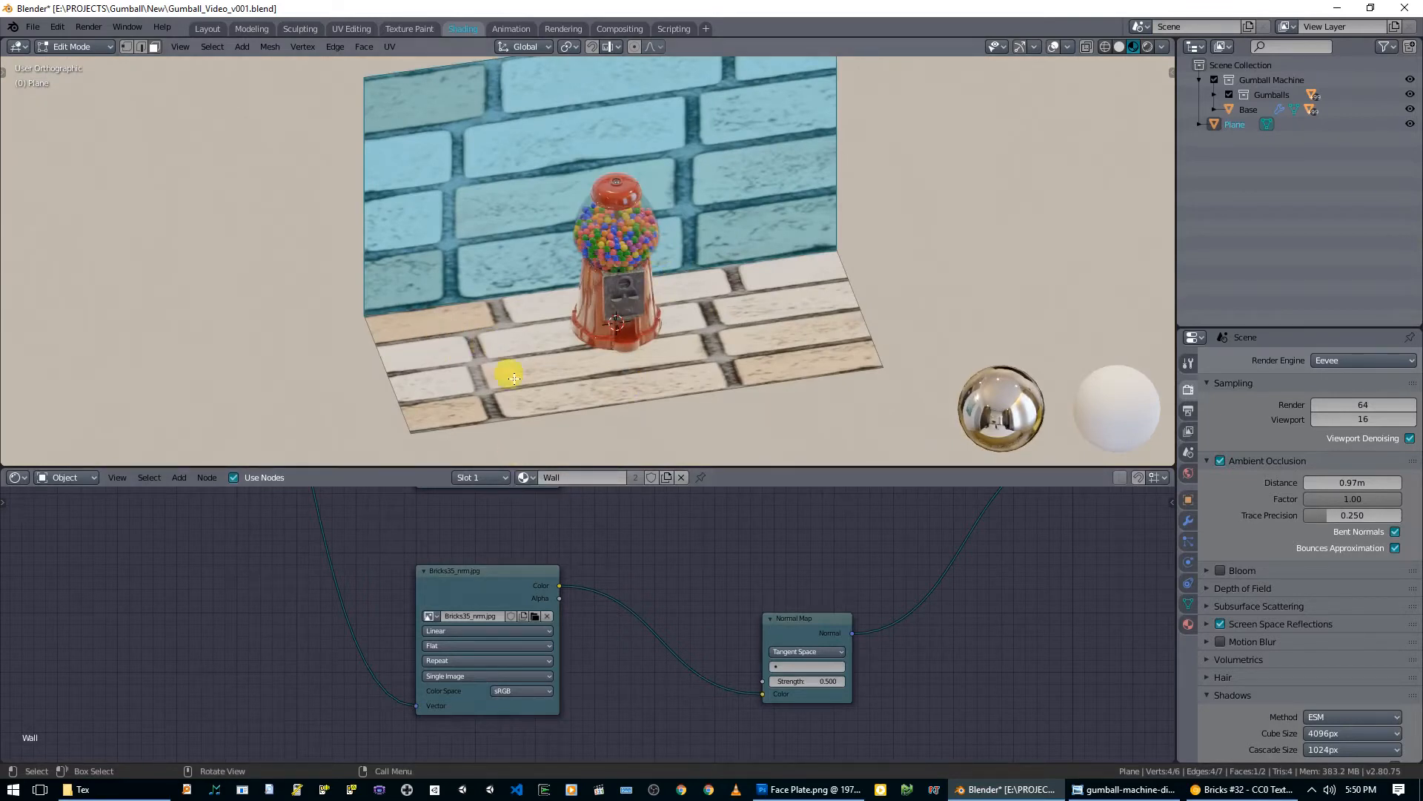
{"action": "left_click", "coordinate": [494, 363]}
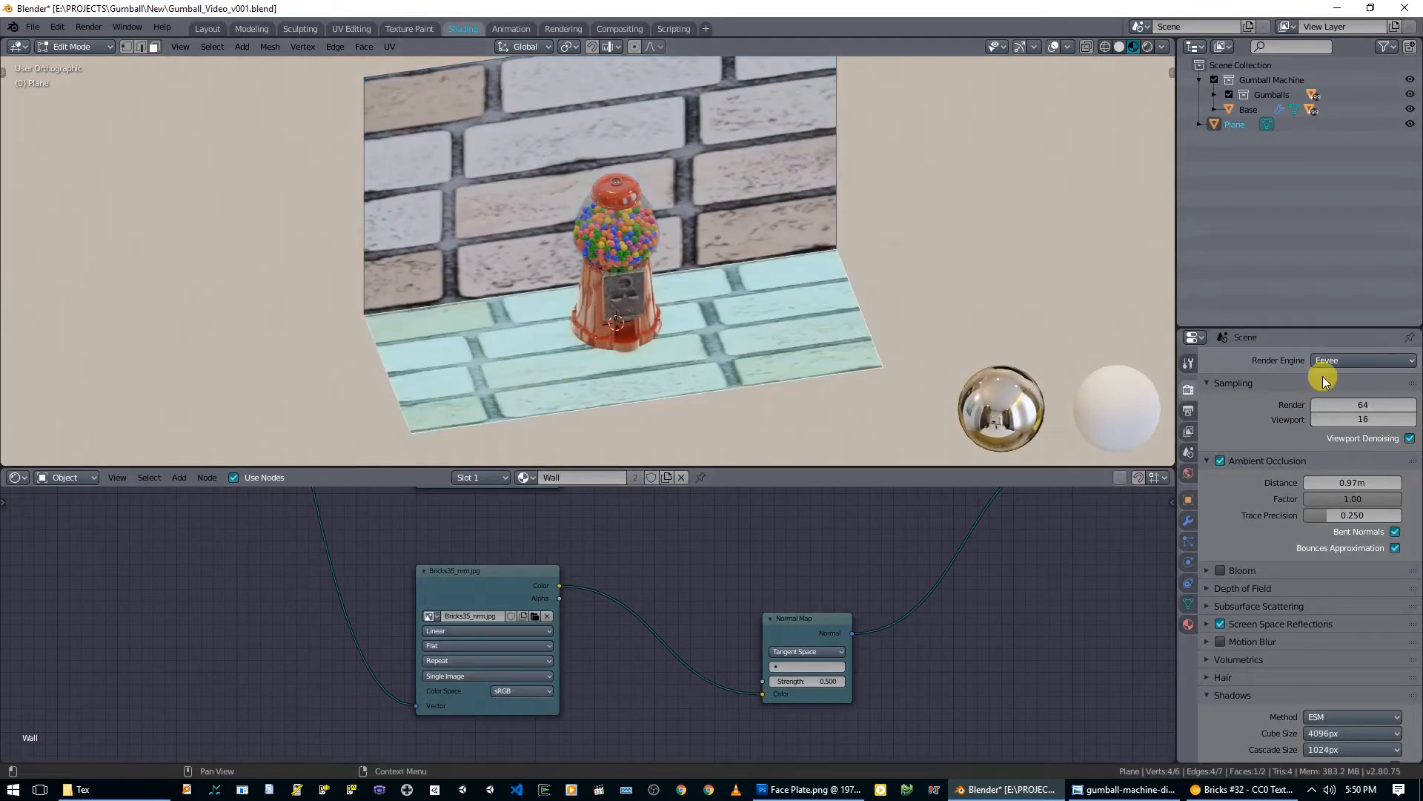
{"action": "left_click", "coordinate": [1189, 630]}
{"action": "left_click", "coordinate": [1214, 452]}
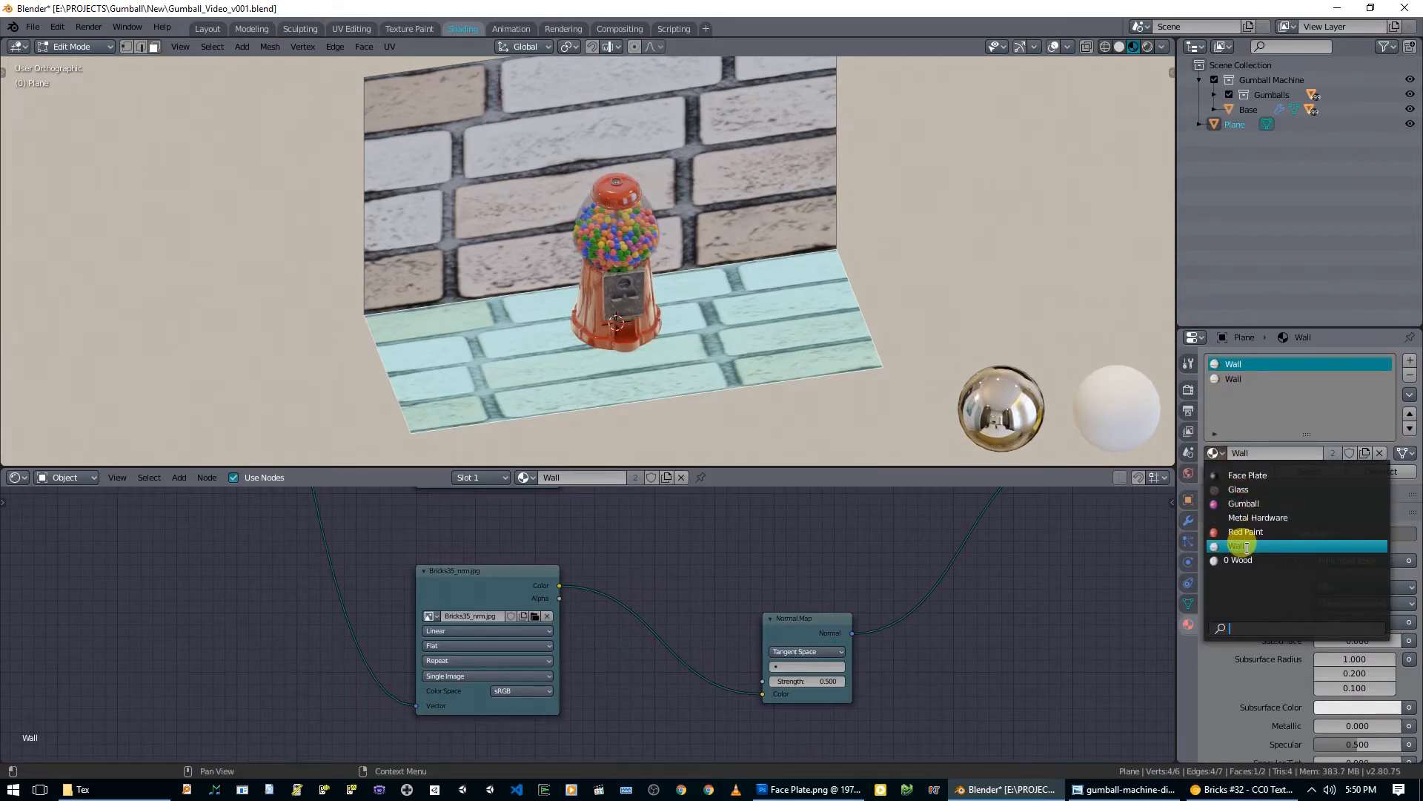
{"action": "left_click", "coordinate": [1244, 561]}
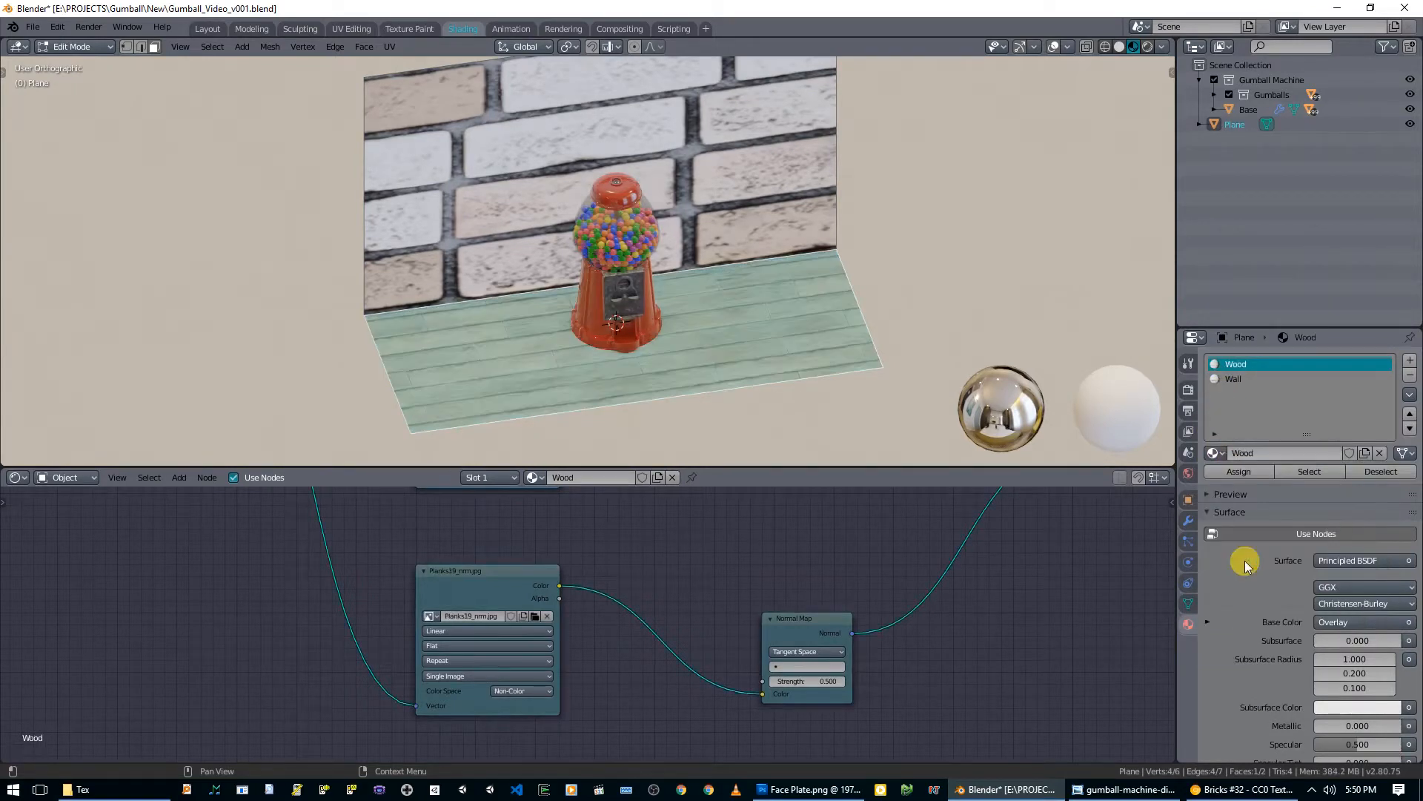
Step: Select the wall face and set the Wall Mapping node's X, Y and Z scale to 0.5, trying 1.0 first
{"action": "left_click", "coordinate": [499, 167]}
{"action": "middle_click_drag", "start_coordinate": [499, 229], "coordinate": [476, 220]}
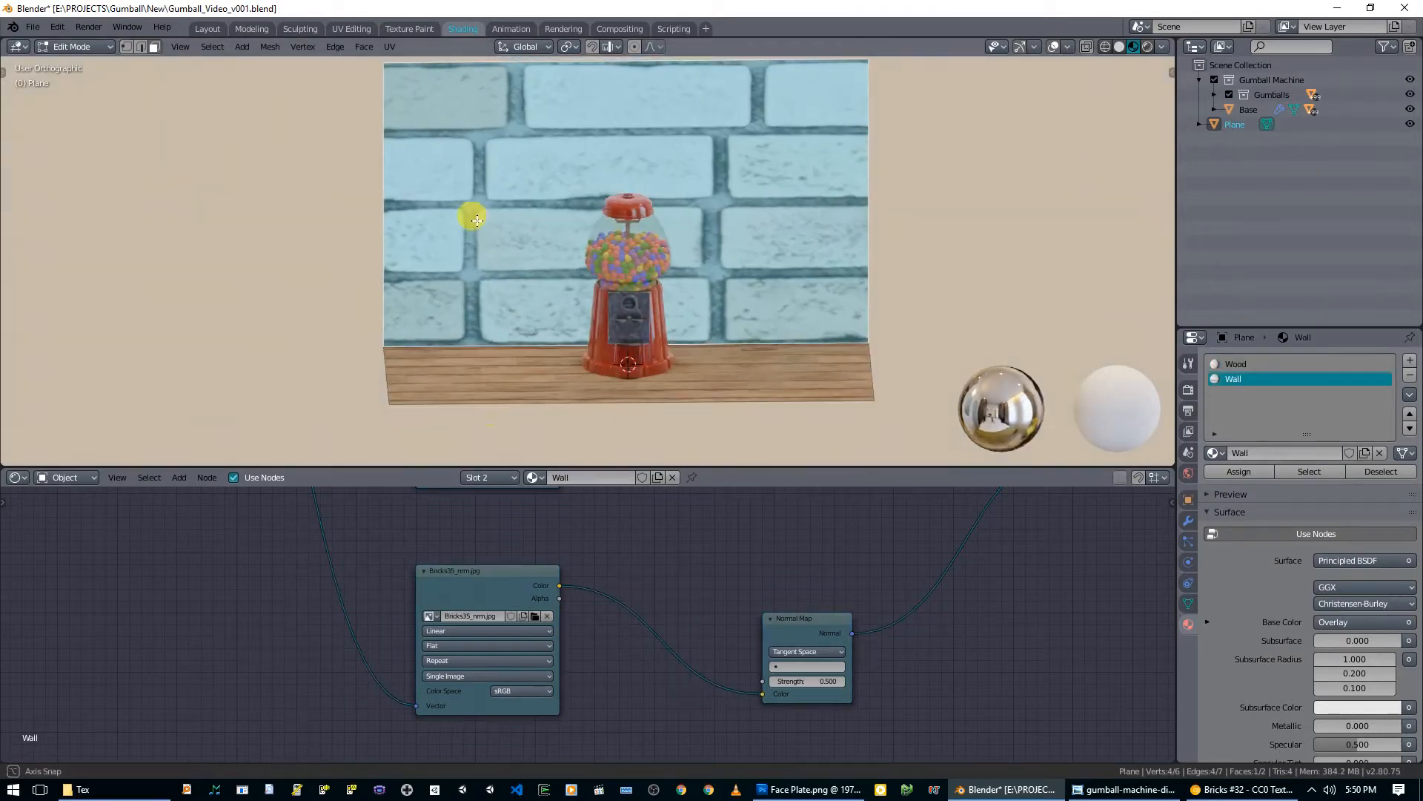
{"action": "middle_click_drag", "start_coordinate": [519, 519], "coordinate": [619, 645]}
{"action": "middle_click_drag", "start_coordinate": [454, 617], "coordinate": [486, 613]}
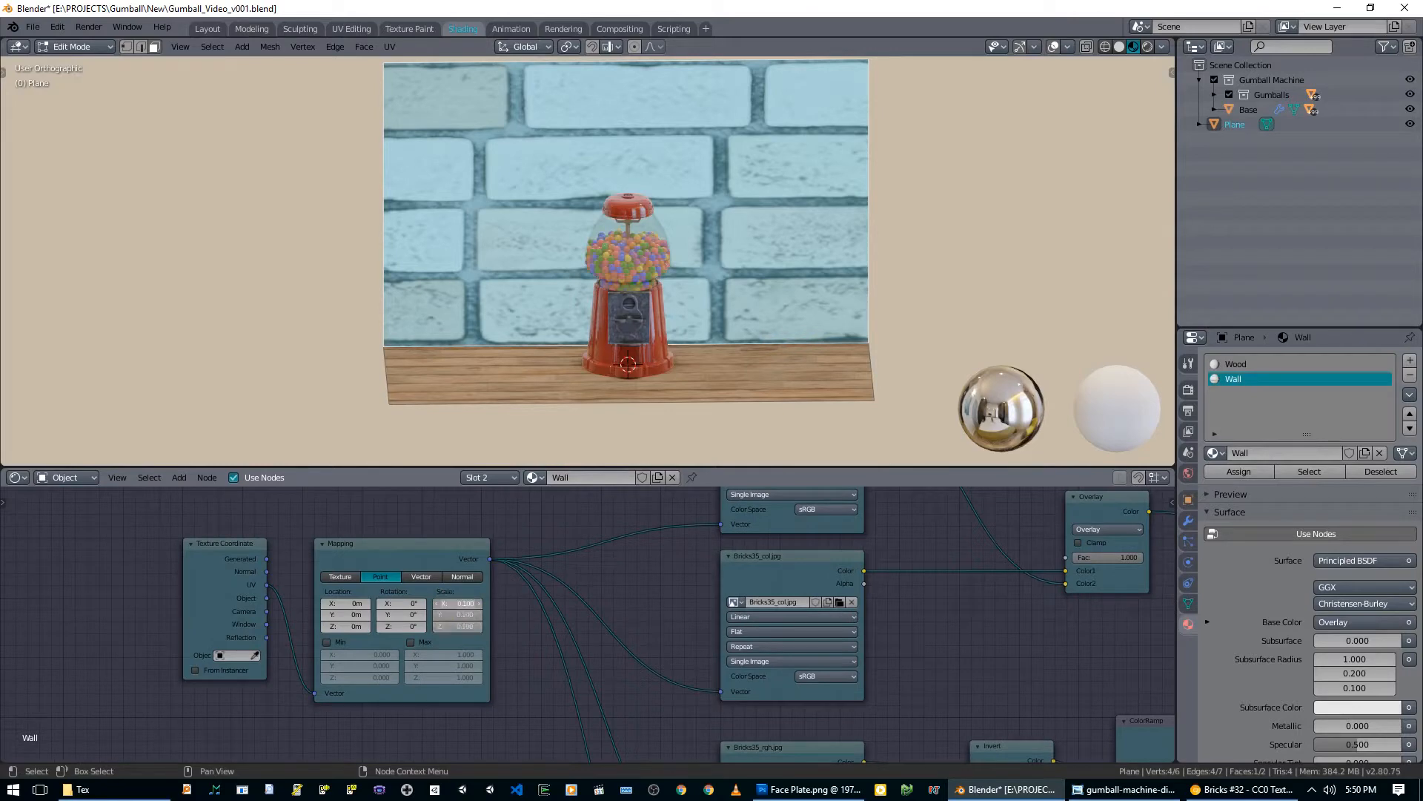
{"action": "key", "text": "Return"}
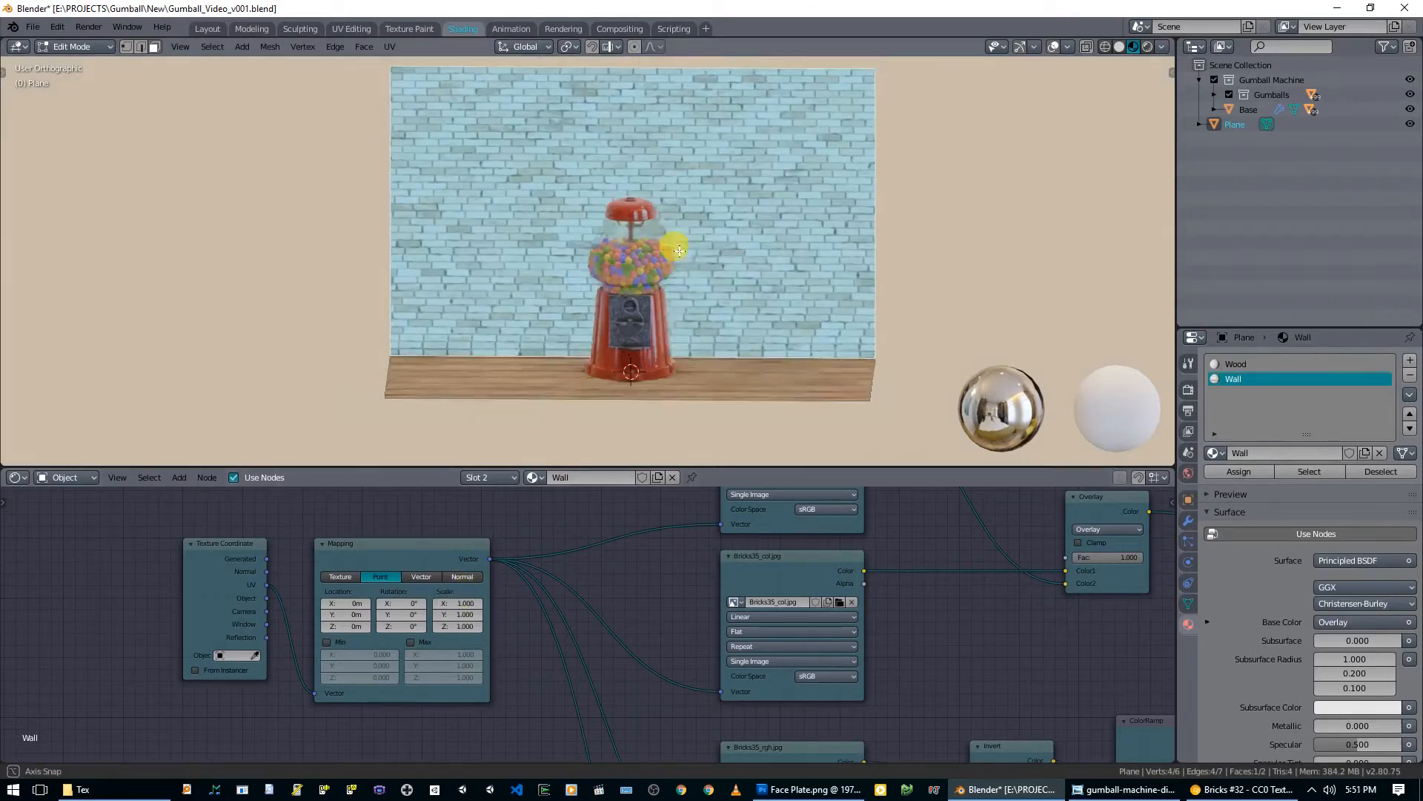
{"action": "left_click", "coordinate": [460, 602]}
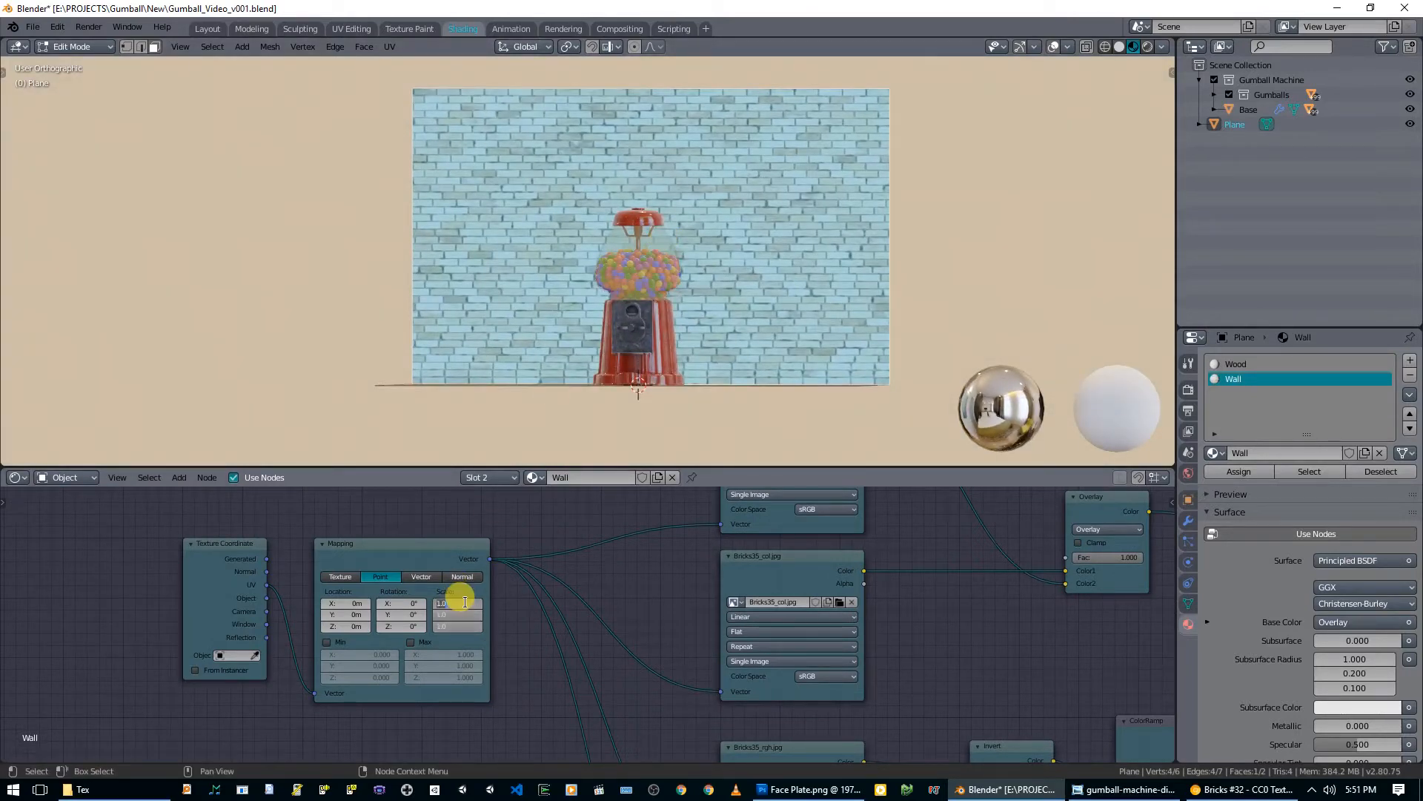
{"action": "type", "text": "0.5"}
{"action": "key", "text": "Return"}
Step: Shift the brick texture vertically by adjusting the Wall Mapping node's Y location to 2.05 m
{"action": "middle_click_drag", "start_coordinate": [556, 368], "coordinate": [725, 390]}
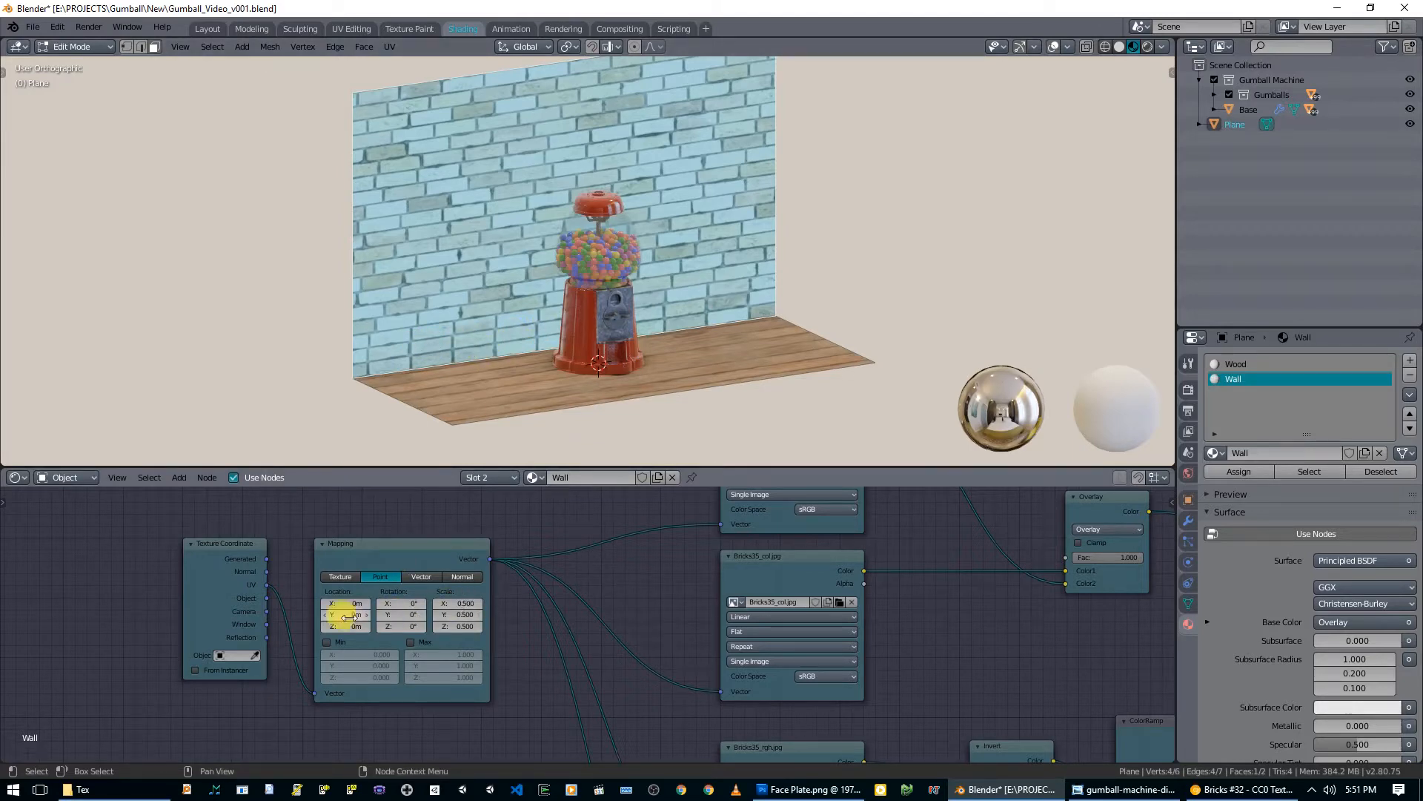
{"action": "left_click_drag", "start_coordinate": [339, 615], "coordinate": [371, 615]}
{"action": "mouse_move", "coordinate": [714, 273]}
{"action": "middle_mouse_down"}
{"action": "mouse_move", "coordinate": [678, 276]}
{"action": "mouse_move", "coordinate": [725, 263]}
{"action": "middle_mouse_up"}
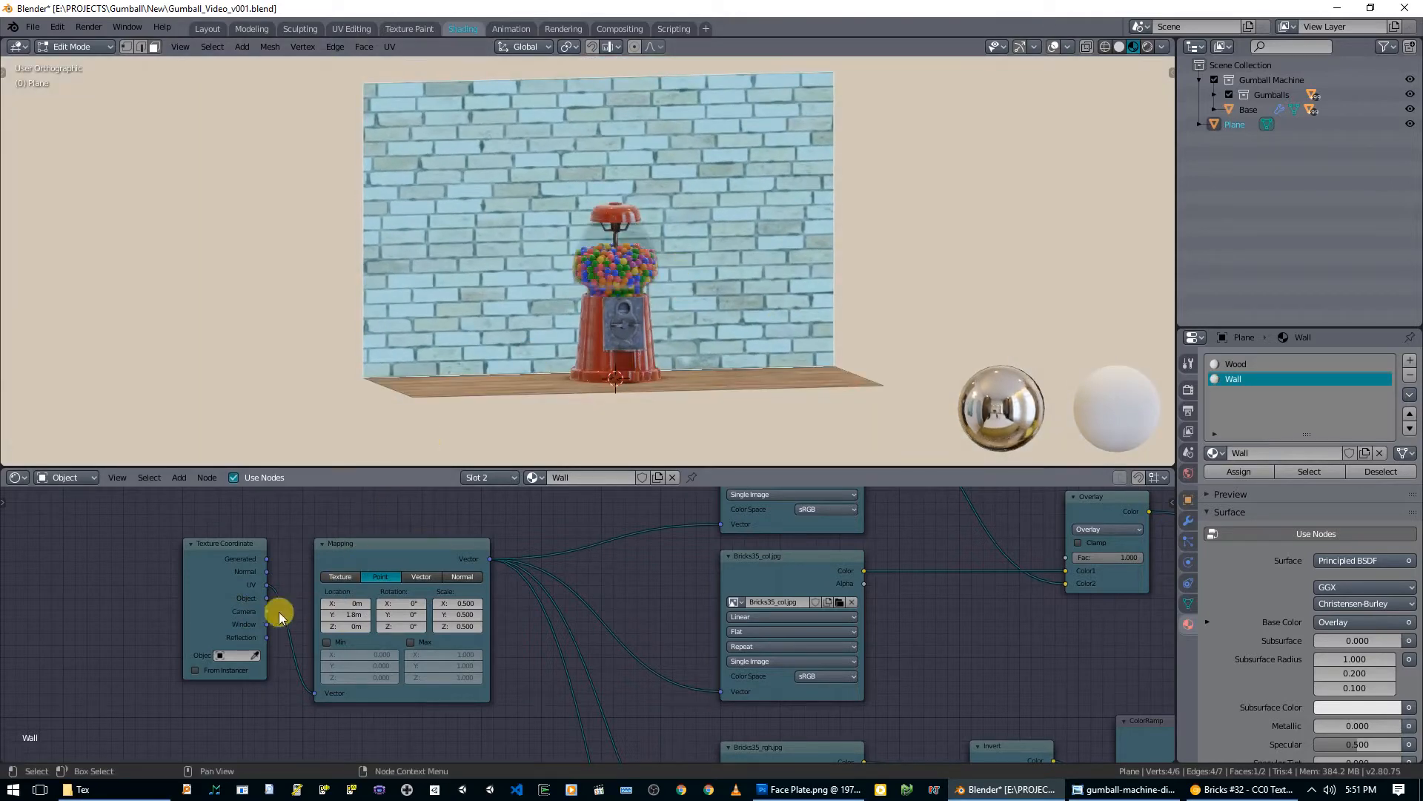
{"action": "left_click_drag", "start_coordinate": [346, 615], "coordinate": [364, 614]}
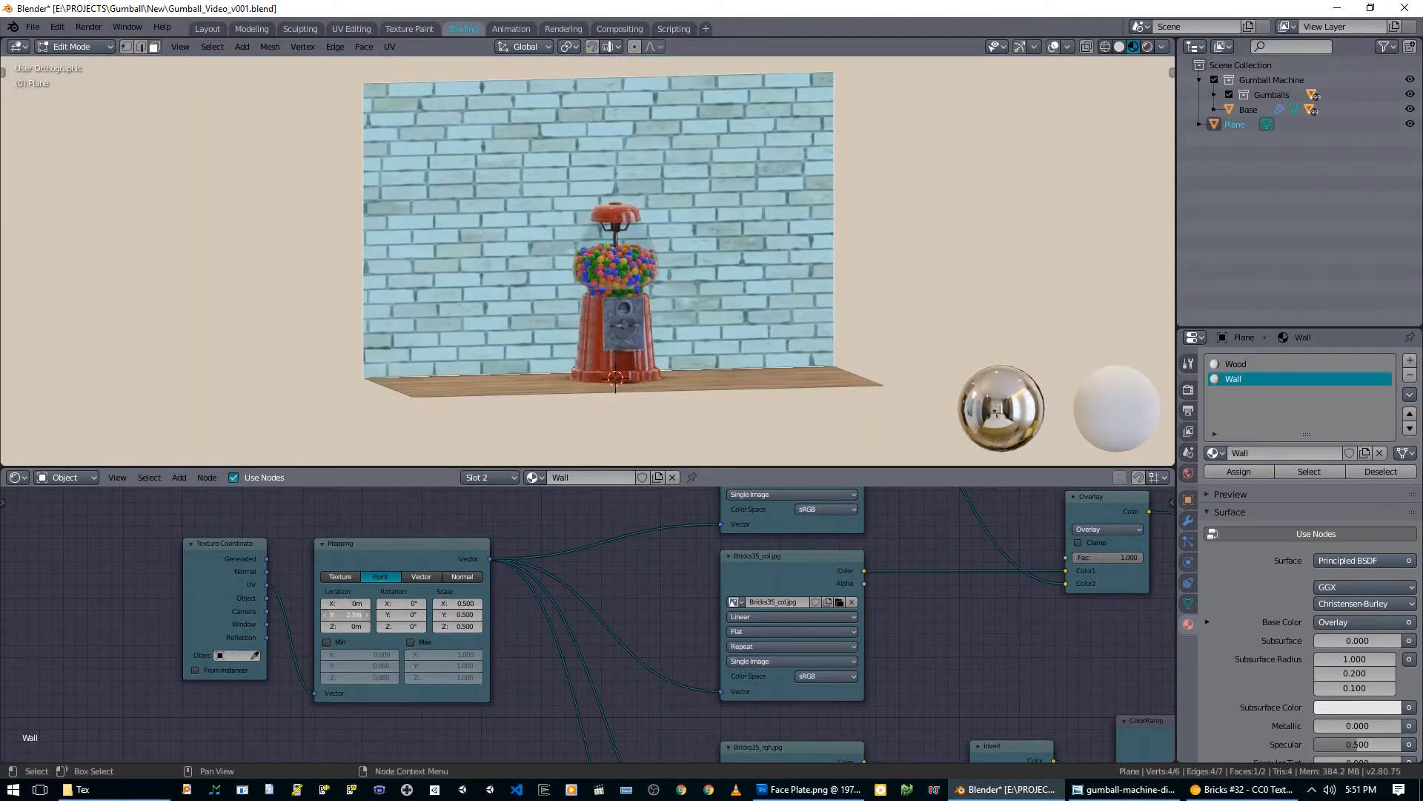
{"action": "left_click_drag", "start_coordinate": [364, 615], "coordinate": [358, 615]}
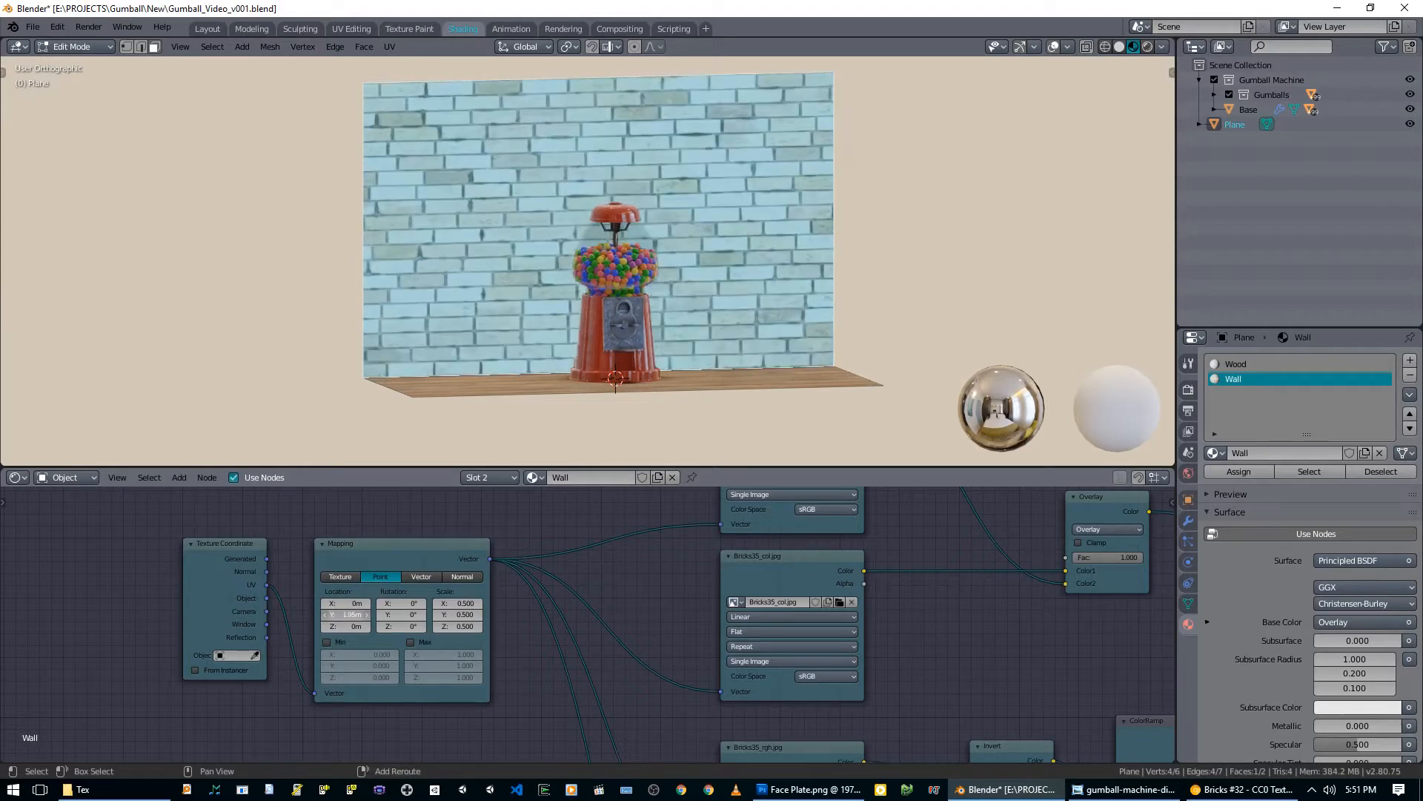
{"action": "left_click_drag", "start_coordinate": [346, 614], "coordinate": [356, 614]}
{"action": "middle_click_drag", "start_coordinate": [610, 221], "coordinate": [434, 343]}
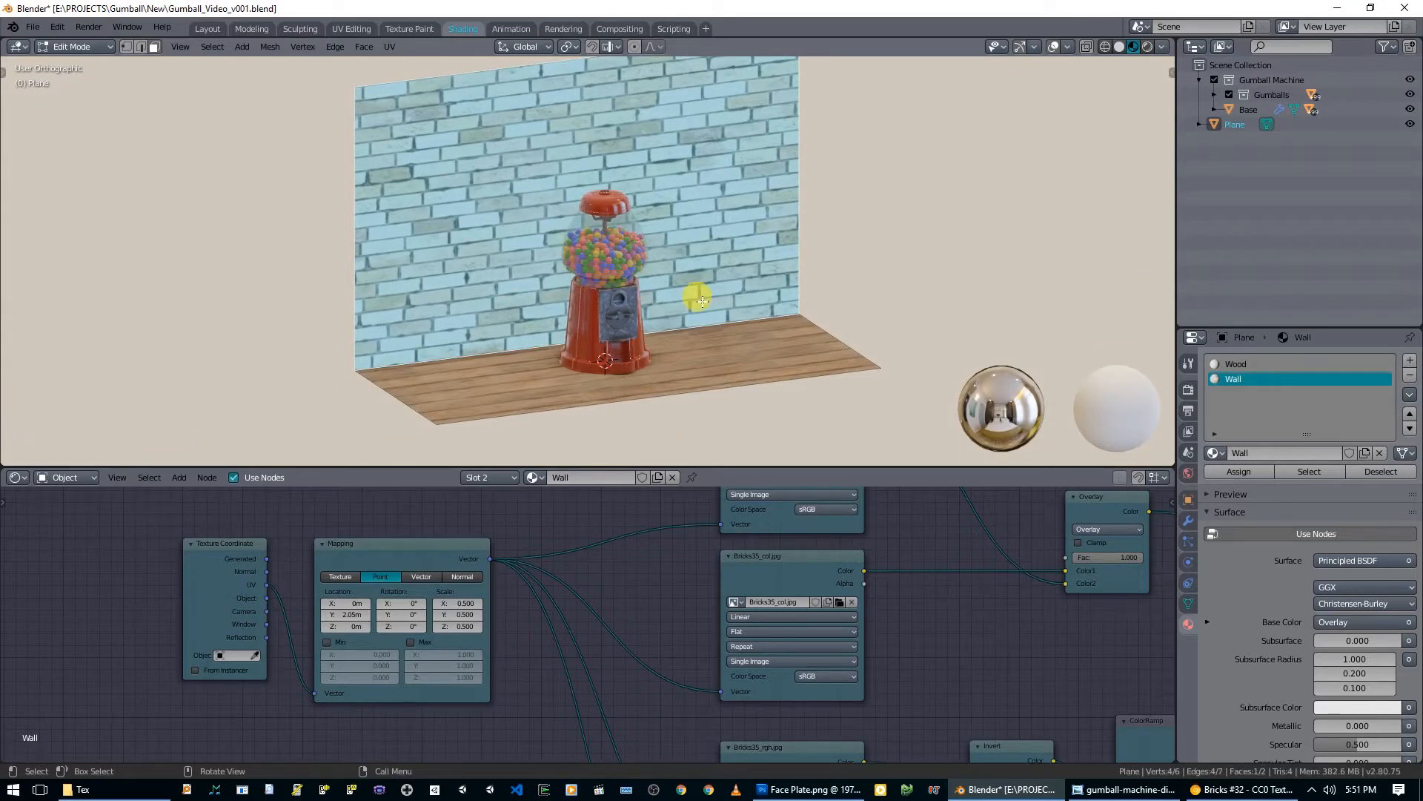
Step: Return to Object Mode and preview the Wall material's Overlay node output on the wall
{"action": "scroll", "coordinate": [702, 301], "scroll_direction": "up", "scroll_amount": 5}
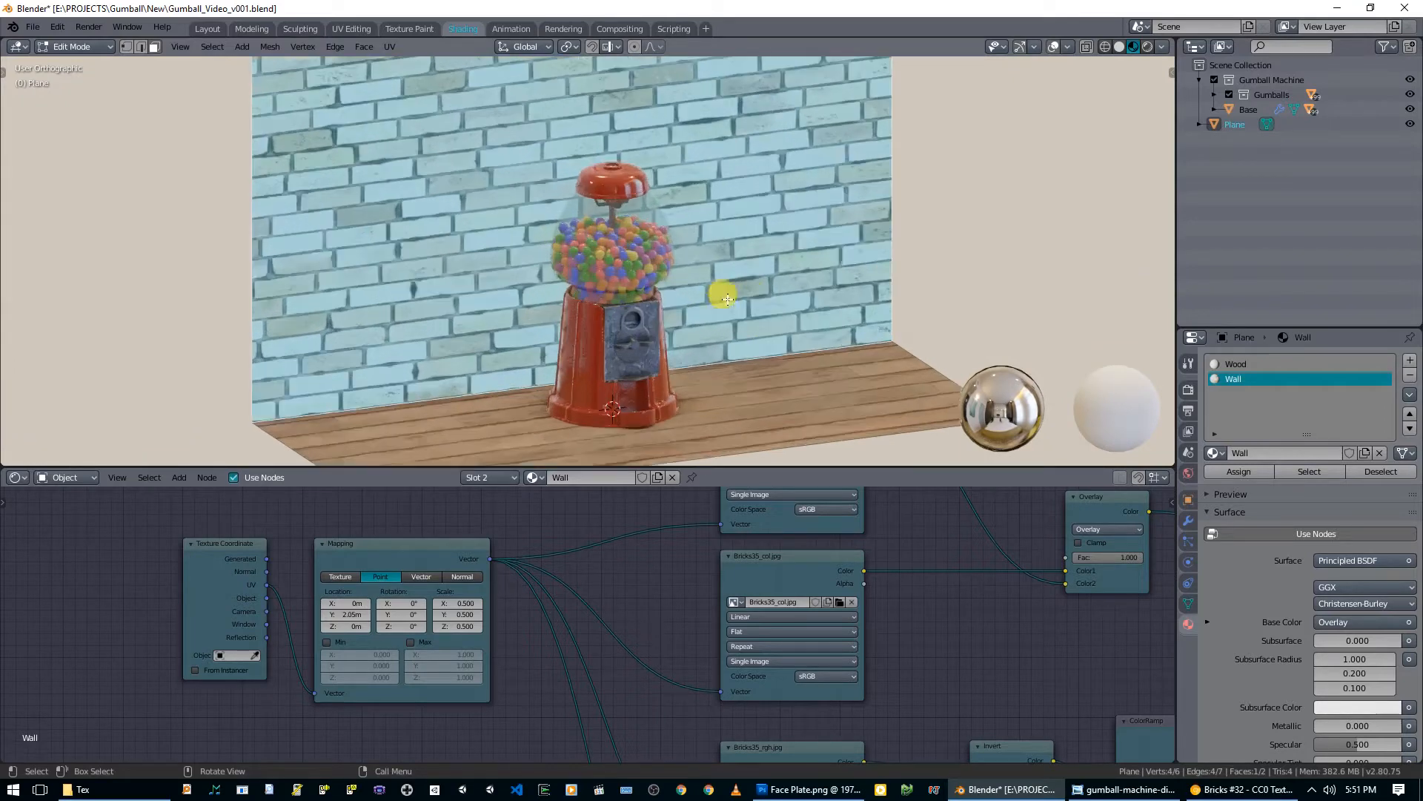
{"action": "scroll", "coordinate": [642, 292], "scroll_direction": "down", "scroll_amount": 1}
{"action": "key", "text": "Tab"}
{"action": "middle_click_drag", "start_coordinate": [445, 323], "coordinate": [509, 326]}
{"action": "middle_click_drag", "start_coordinate": [785, 286], "coordinate": [816, 282]}
{"action": "middle_click_drag", "start_coordinate": [1069, 582], "coordinate": [882, 661]}
{"action": "middle_click_drag", "start_coordinate": [983, 660], "coordinate": [662, 622]}
{"action": "left_click", "coordinate": [551, 547], "text": "ctrl+shift"}
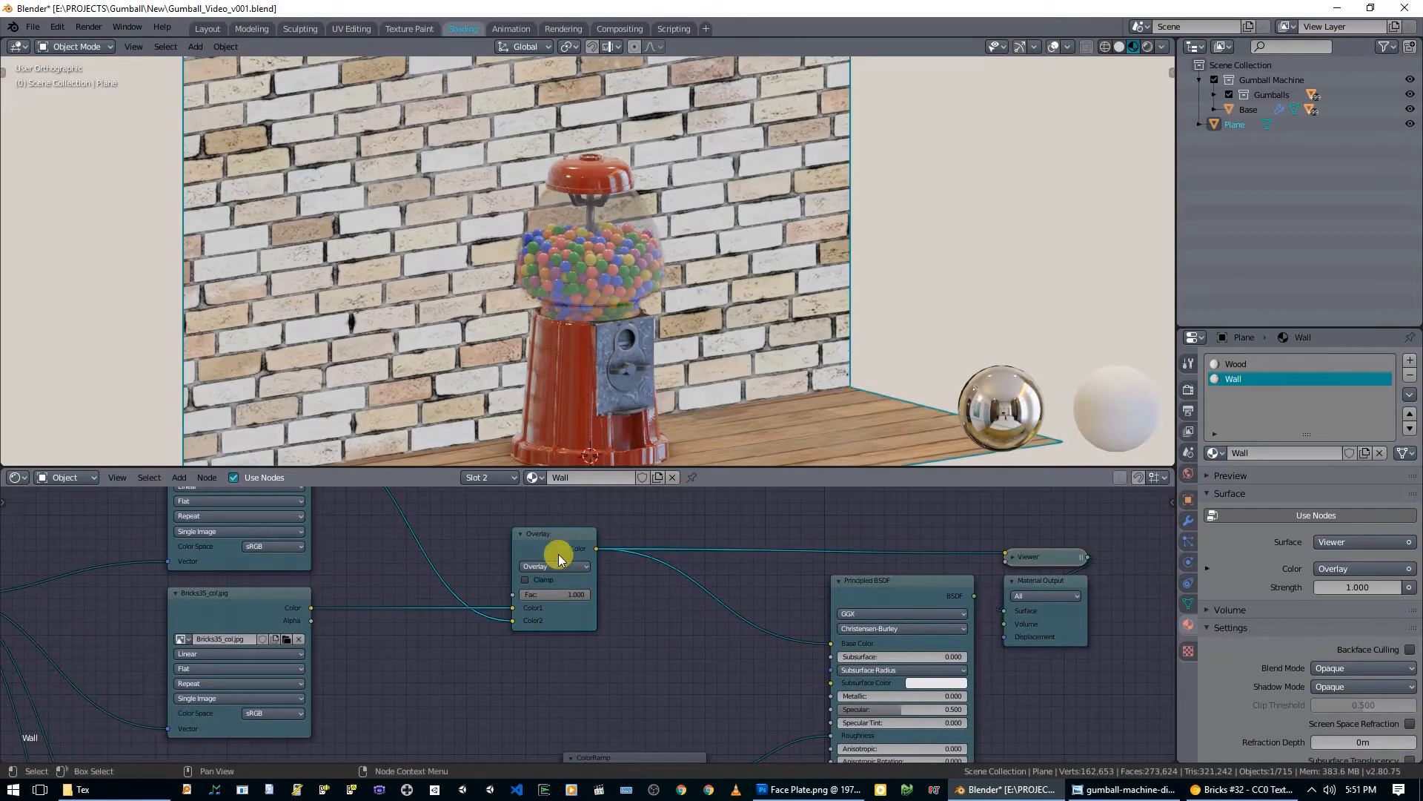
Step: Try adjusting the Strength of the Wall material's Normal Map node
{"action": "middle_click_drag", "start_coordinate": [711, 674], "coordinate": [702, 559]}
{"action": "middle_click_drag", "start_coordinate": [674, 633], "coordinate": [683, 568]}
{"action": "middle_click_drag", "start_coordinate": [750, 674], "coordinate": [660, 638]}
{"action": "middle_click_drag", "start_coordinate": [415, 762], "coordinate": [440, 586]}
{"action": "mouse_move", "coordinate": [449, 452]}
{"action": "middle_mouse_down"}
{"action": "mouse_move", "coordinate": [413, 359]}
{"action": "mouse_move", "coordinate": [427, 434]}
{"action": "middle_mouse_up"}
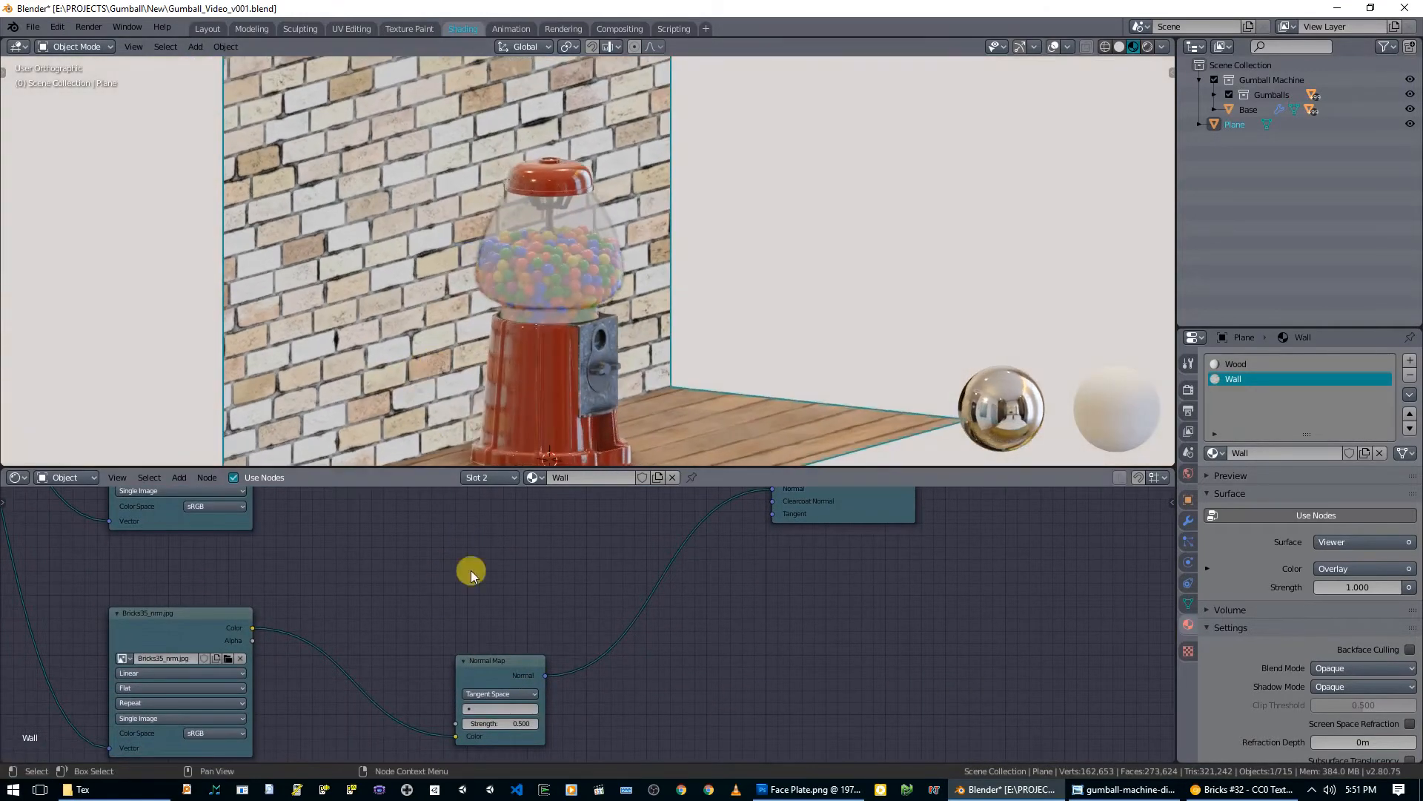
{"action": "left_click", "coordinate": [520, 723]}
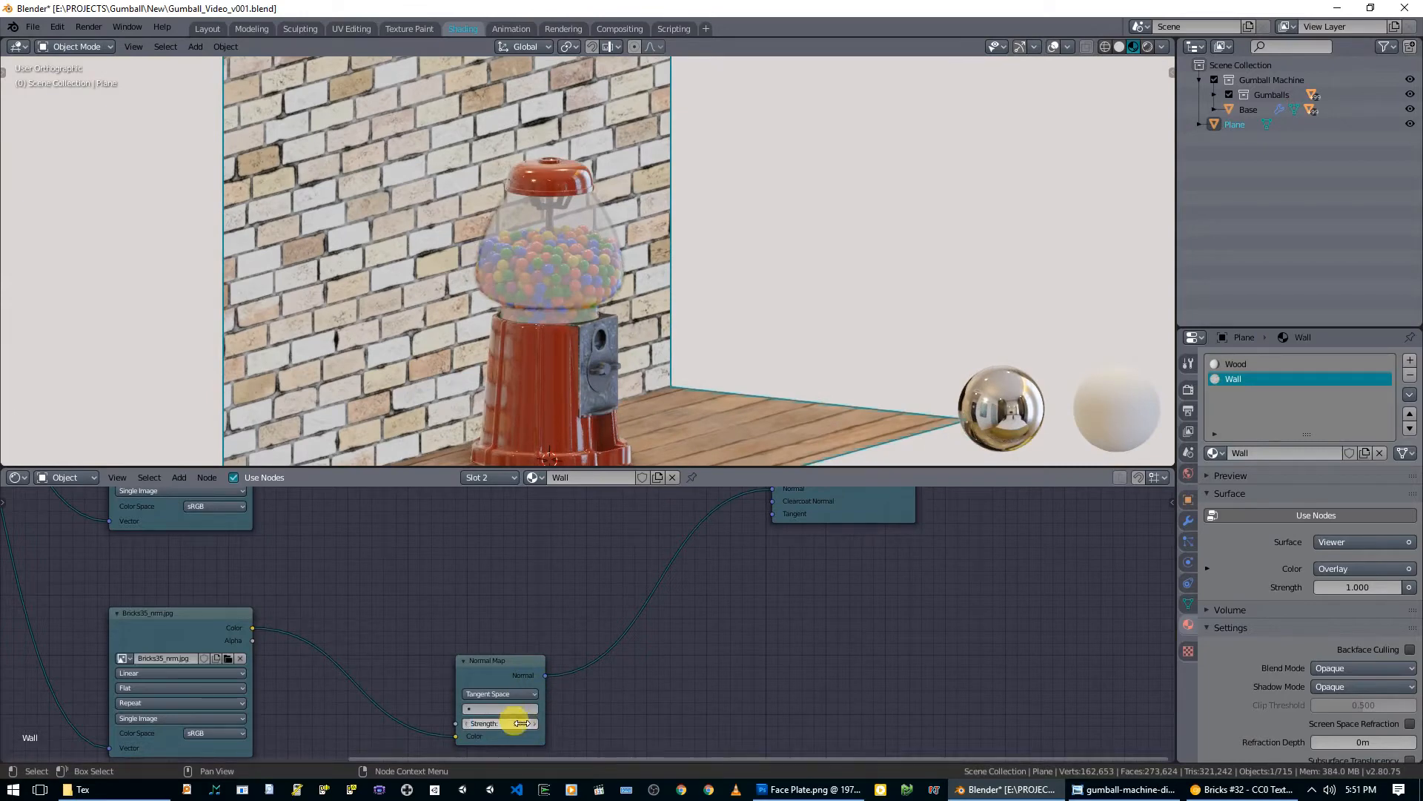
Step: Preview the Bricks35_nrm.jpg and Normal Map outputs on the wall and reconnect the Principled BSDF to the material output
{"action": "middle_click_drag", "start_coordinate": [470, 191], "coordinate": [541, 189]}
{"action": "middle_click_drag", "start_coordinate": [636, 507], "coordinate": [643, 576]}
{"action": "left_click", "coordinate": [190, 693], "text": "ctrl+shift"}
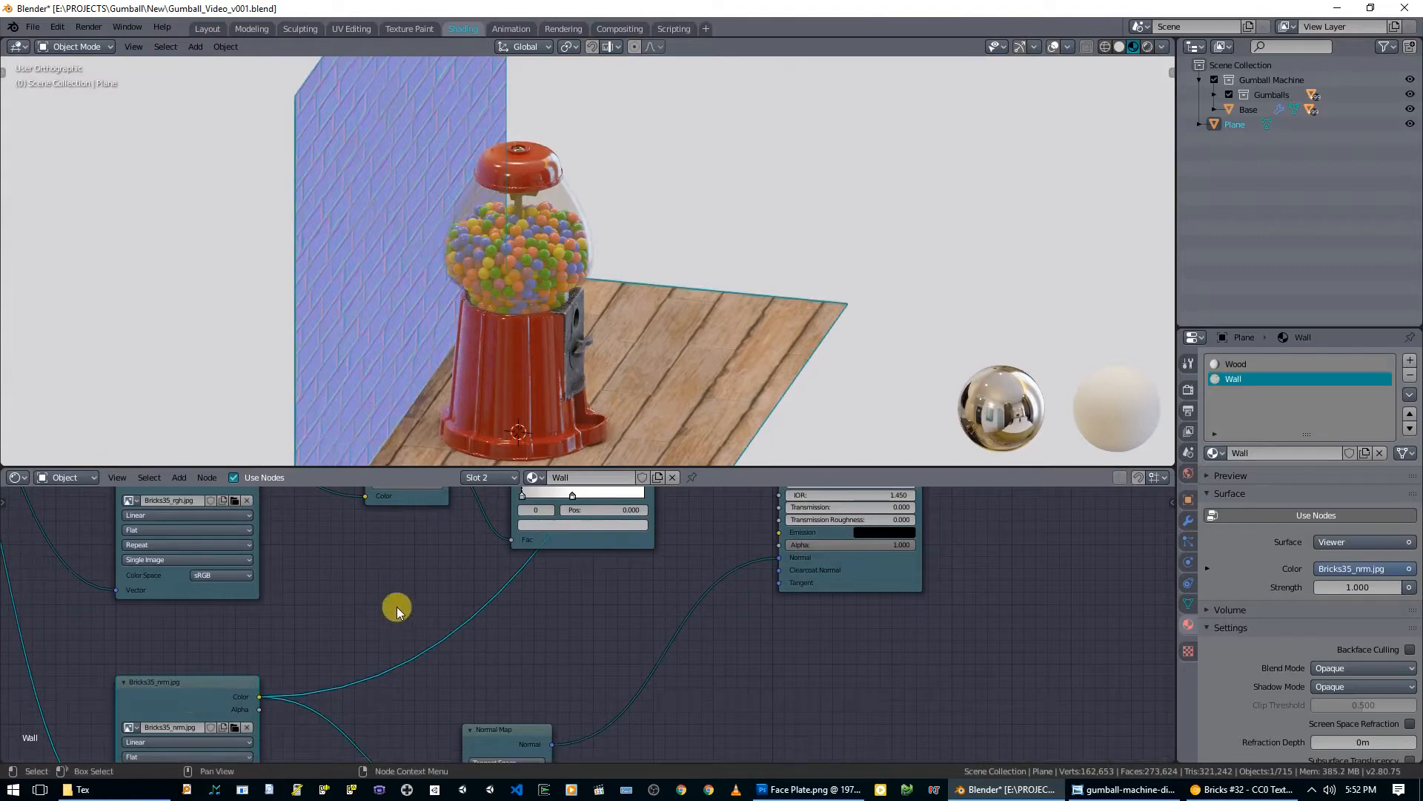
{"action": "middle_click_drag", "start_coordinate": [383, 611], "coordinate": [353, 584]}
{"action": "left_click", "coordinate": [467, 713], "text": "ctrl+shift"}
{"action": "middle_click_drag", "start_coordinate": [647, 581], "coordinate": [550, 677]}
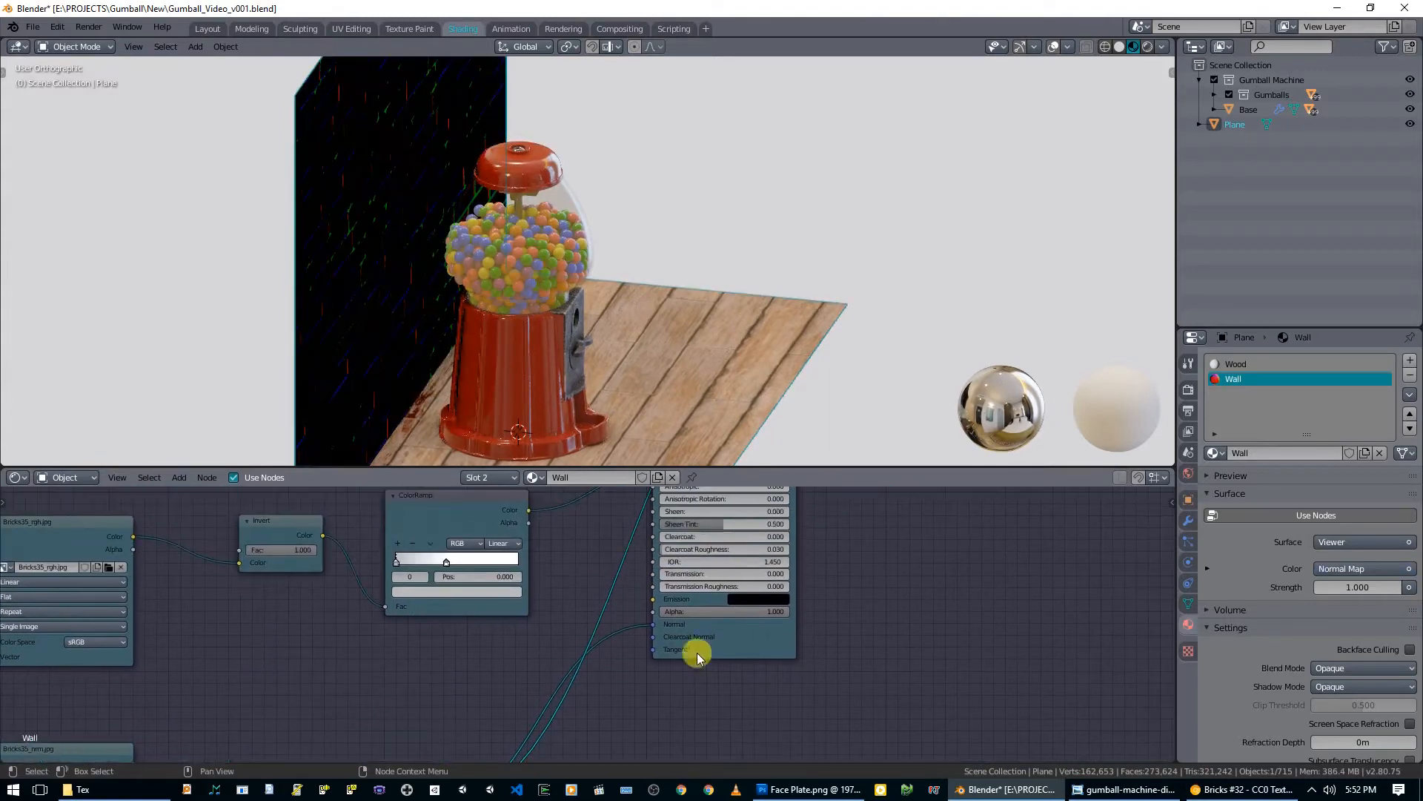
{"action": "left_click", "coordinate": [736, 636], "text": "ctrl+shift"}
{"action": "middle_click_drag", "start_coordinate": [655, 302], "coordinate": [401, 223]}
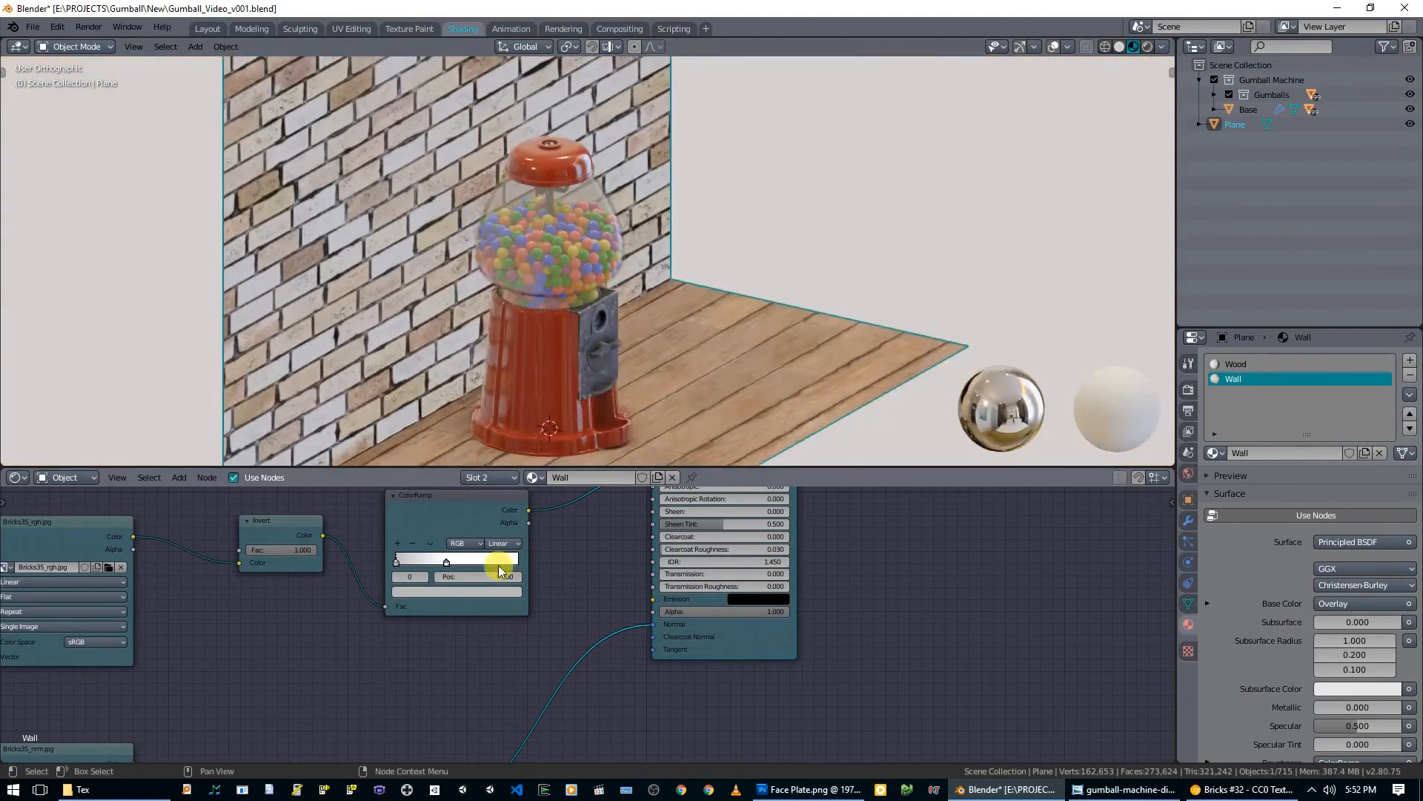
Step: Set the Wall material's Normal Map Strength to 2
{"action": "scroll", "coordinate": [438, 620], "scroll_direction": "down", "scroll_amount": 3}
{"action": "middle_click_drag", "start_coordinate": [407, 687], "coordinate": [472, 565]}
{"action": "left_click_drag", "start_coordinate": [489, 690], "coordinate": [324, 691]}
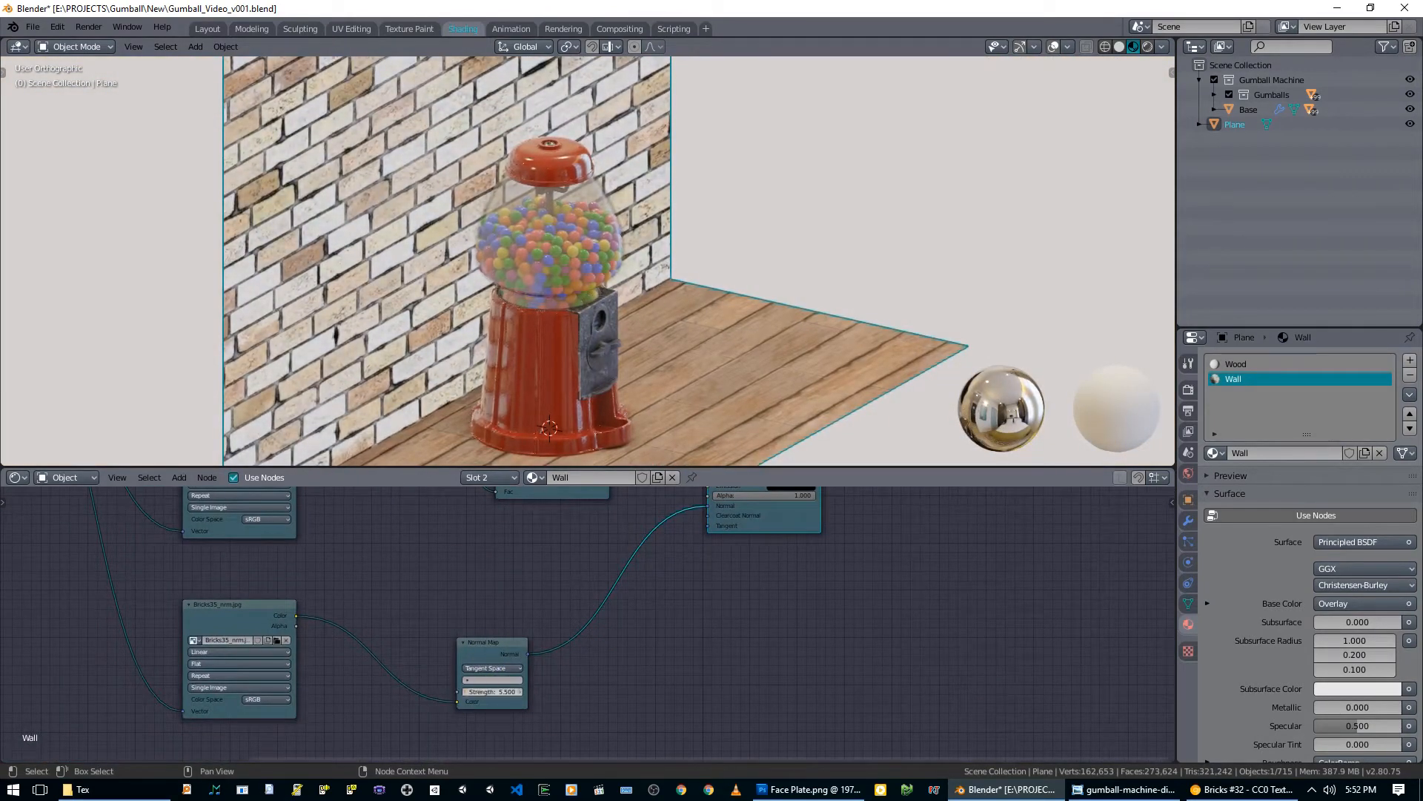
{"action": "type", "text": "2"}
{"action": "key", "text": "Return"}
Step: Preview the Wall material's roughness ColorRamp output on the wall
{"action": "middle_click_drag", "start_coordinate": [592, 536], "coordinate": [573, 716]}
{"action": "left_click", "coordinate": [524, 583], "text": "ctrl+shift"}
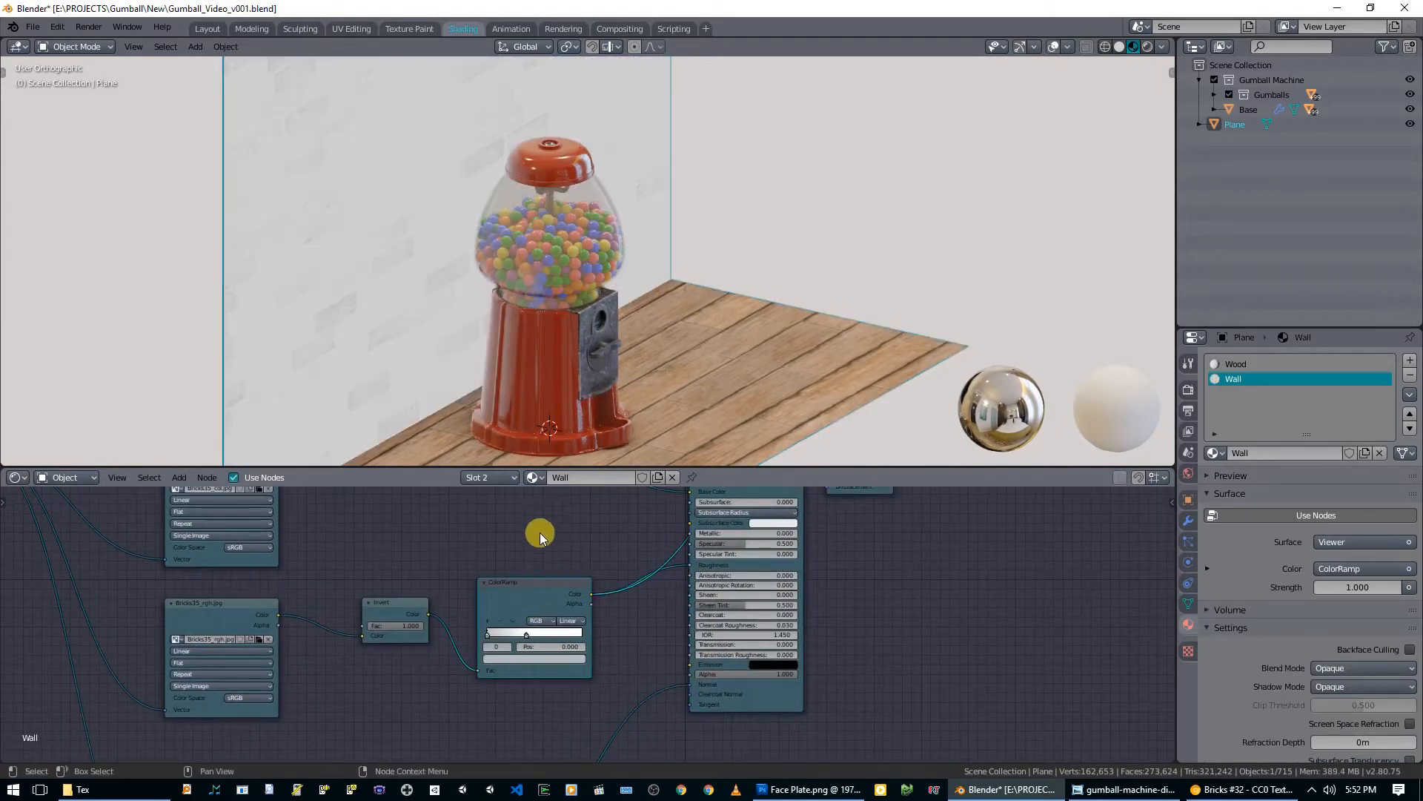
{"action": "middle_click_drag", "start_coordinate": [542, 554], "coordinate": [551, 585]}
{"action": "scroll", "coordinate": [553, 583], "scroll_direction": "up", "scroll_amount": 2}
Step: Disconnect the ColorRamp from the Wall Principled BSDF's Roughness input and set Roughness to 0
{"action": "left_click_drag", "start_coordinate": [720, 591], "coordinate": [625, 628]}
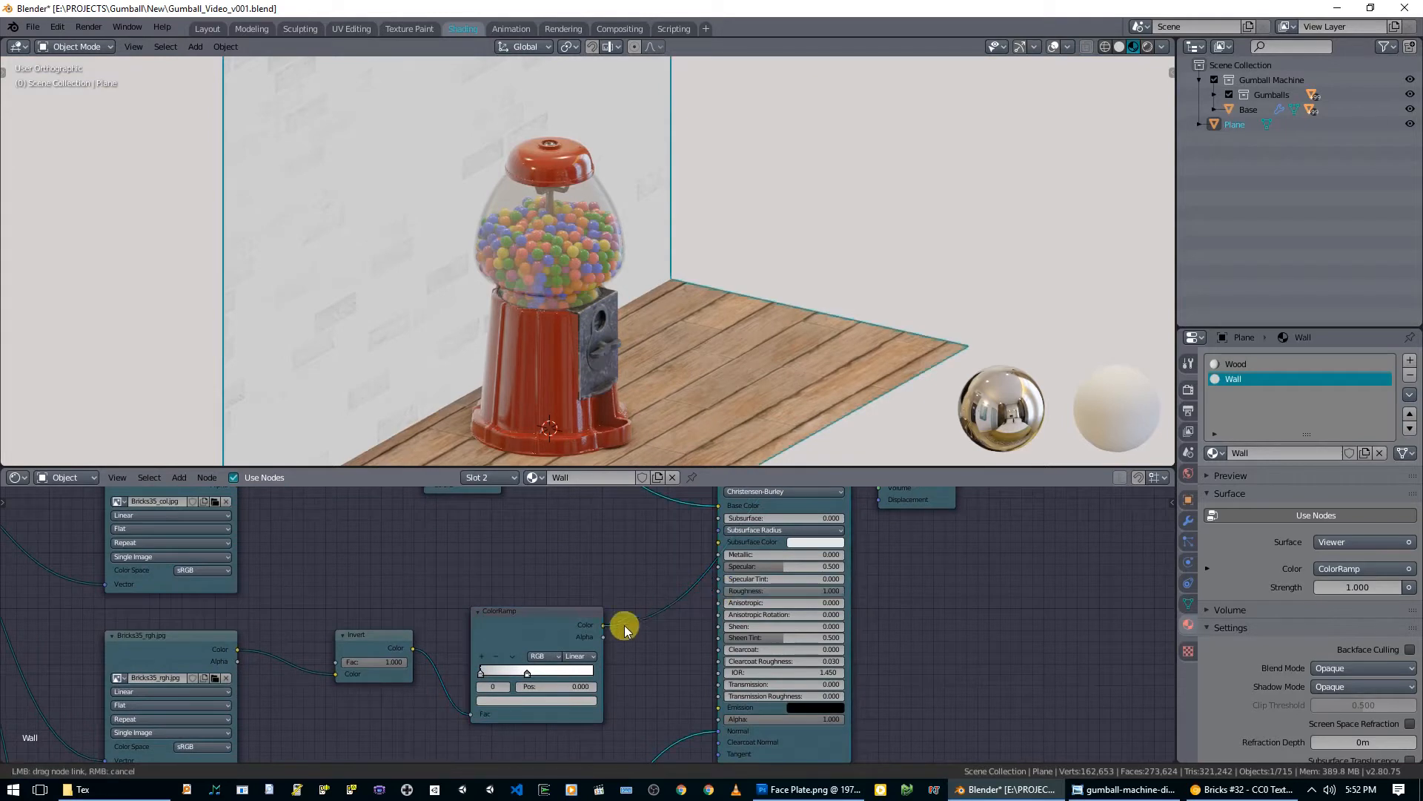
{"action": "left_click_drag", "start_coordinate": [746, 591], "coordinate": [697, 591]}
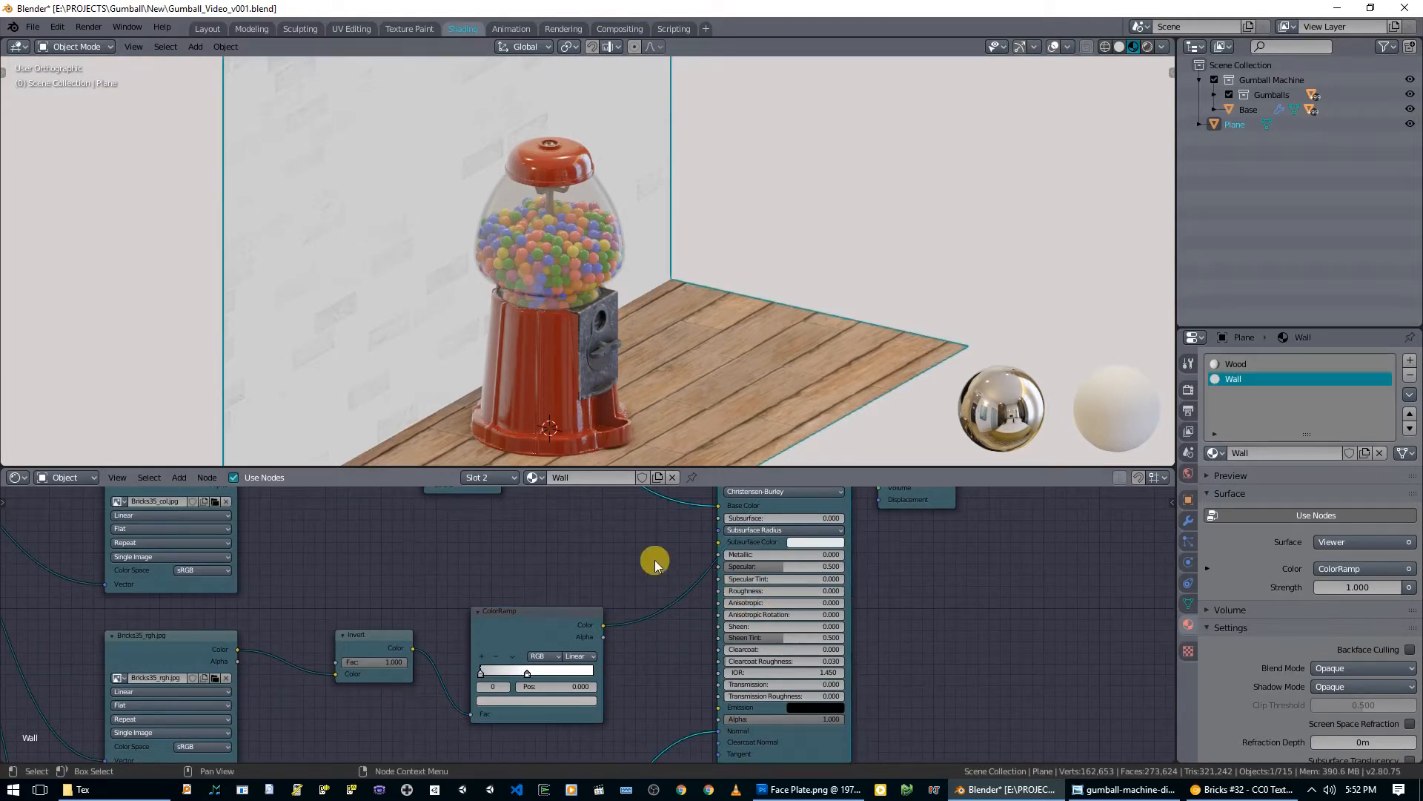
{"action": "middle_click_drag", "start_coordinate": [655, 559], "coordinate": [590, 623]}
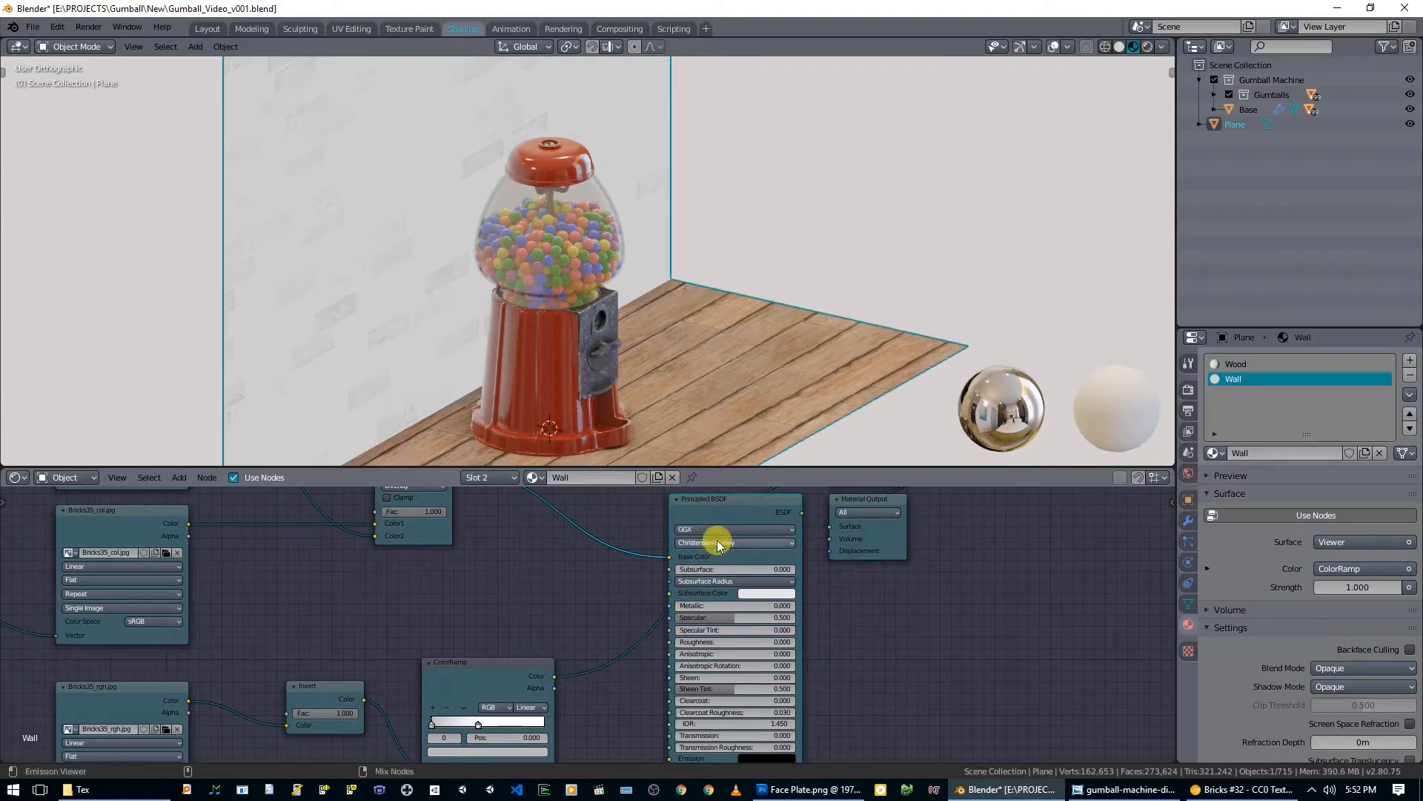
Step: Reconnect the Wall material's Principled BSDF to the material output and set its Roughness to about 0.109
{"action": "left_click", "coordinate": [711, 513], "text": "ctrl+shift"}
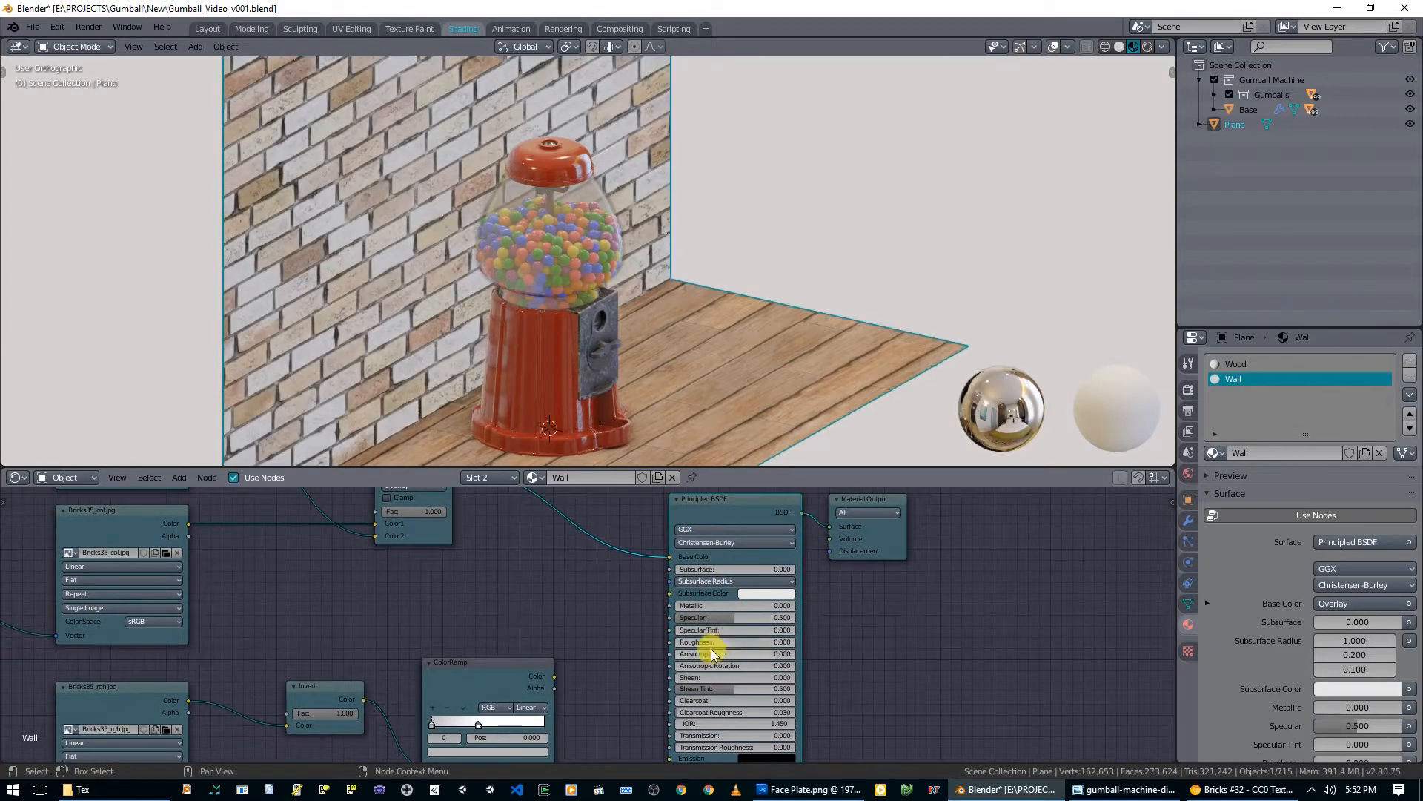
{"action": "left_click_drag", "start_coordinate": [685, 641], "coordinate": [794, 641]}
{"action": "left_click_drag", "start_coordinate": [734, 642], "coordinate": [763, 642]}
{"action": "middle_click_drag", "start_coordinate": [645, 401], "coordinate": [505, 260]}
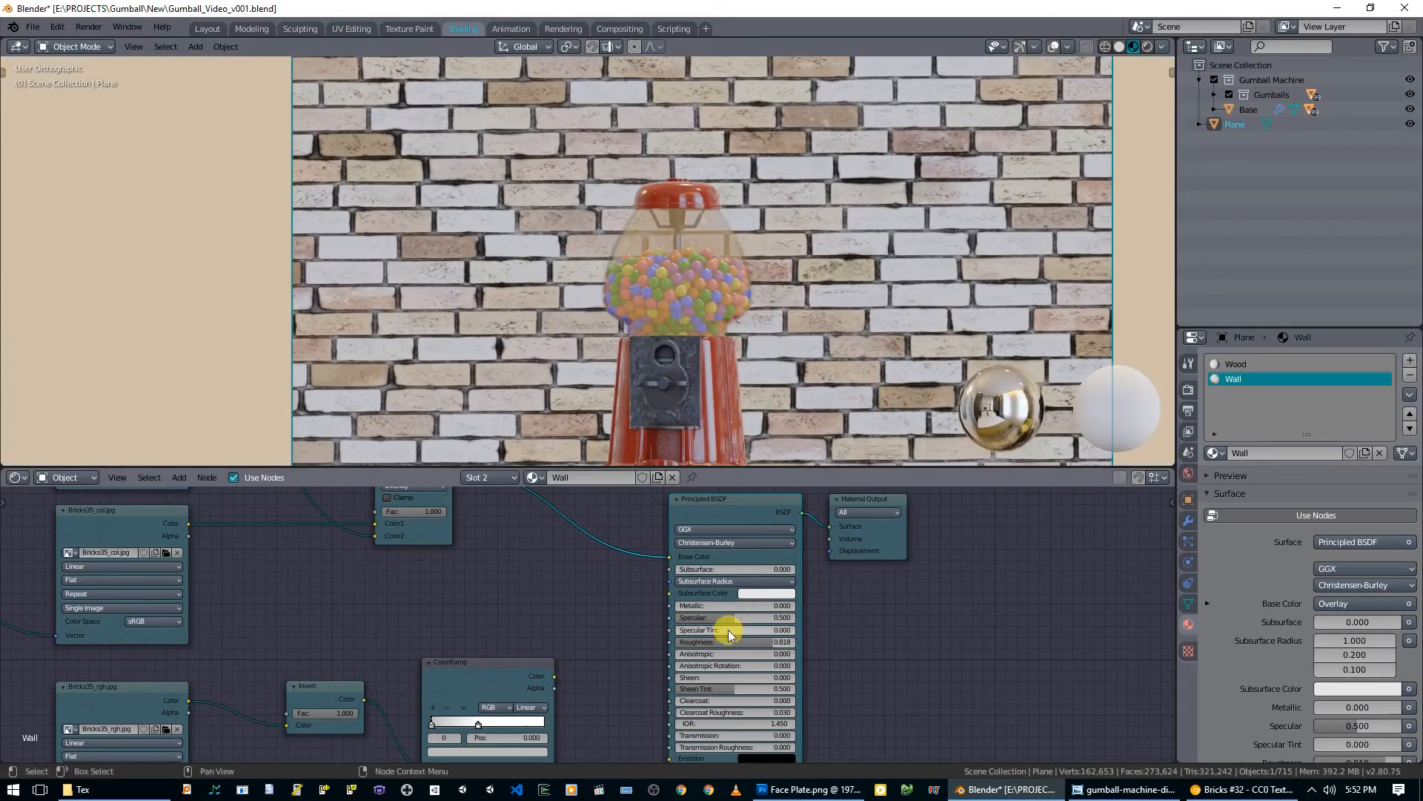
{"action": "left_click_drag", "start_coordinate": [745, 642], "coordinate": [688, 642]}
{"action": "middle_click_drag", "start_coordinate": [660, 386], "coordinate": [679, 318]}
{"action": "scroll", "coordinate": [659, 298], "scroll_direction": "down", "scroll_amount": 5}
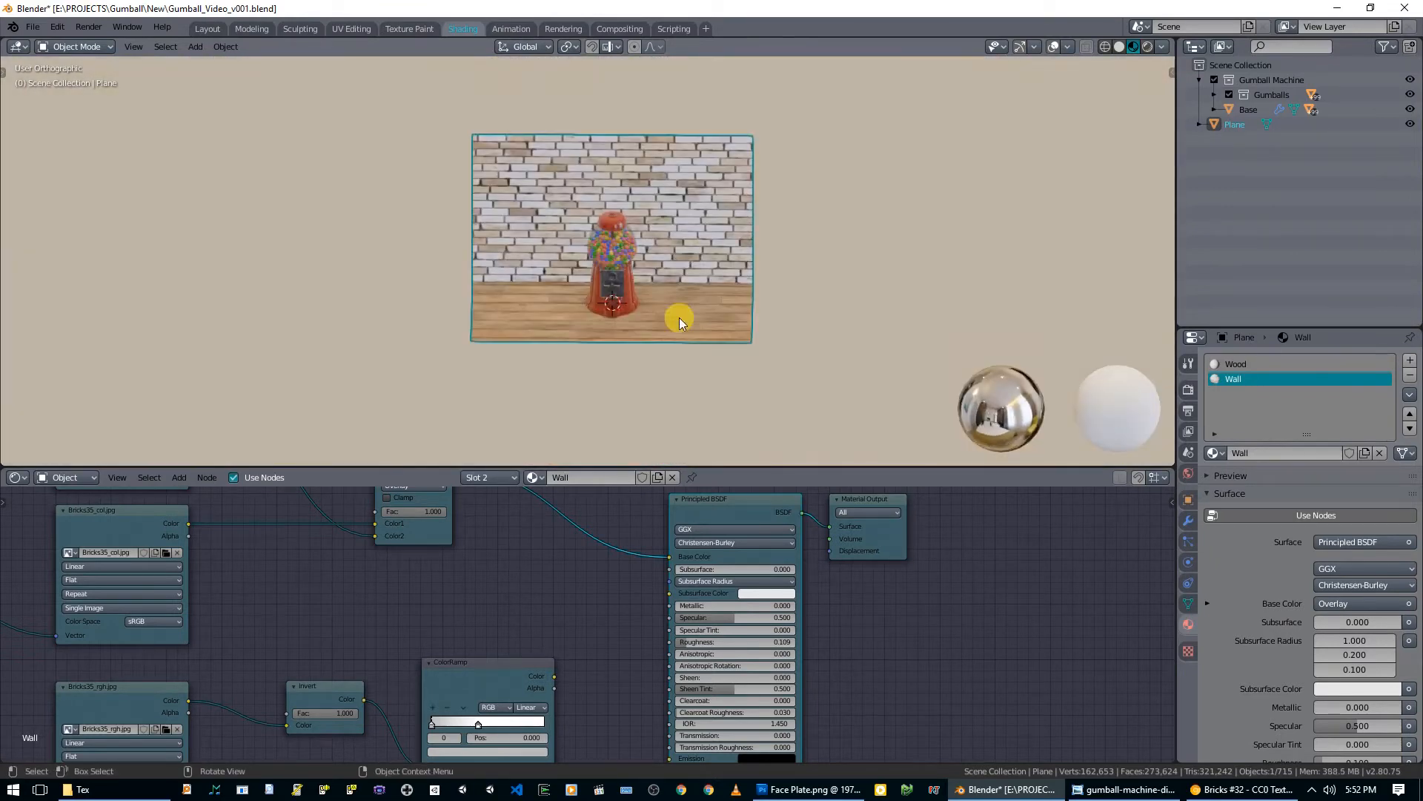
{"action": "key", "text": "KP_1"}
{"action": "scroll", "coordinate": [679, 313], "scroll_direction": "up", "scroll_amount": 6}
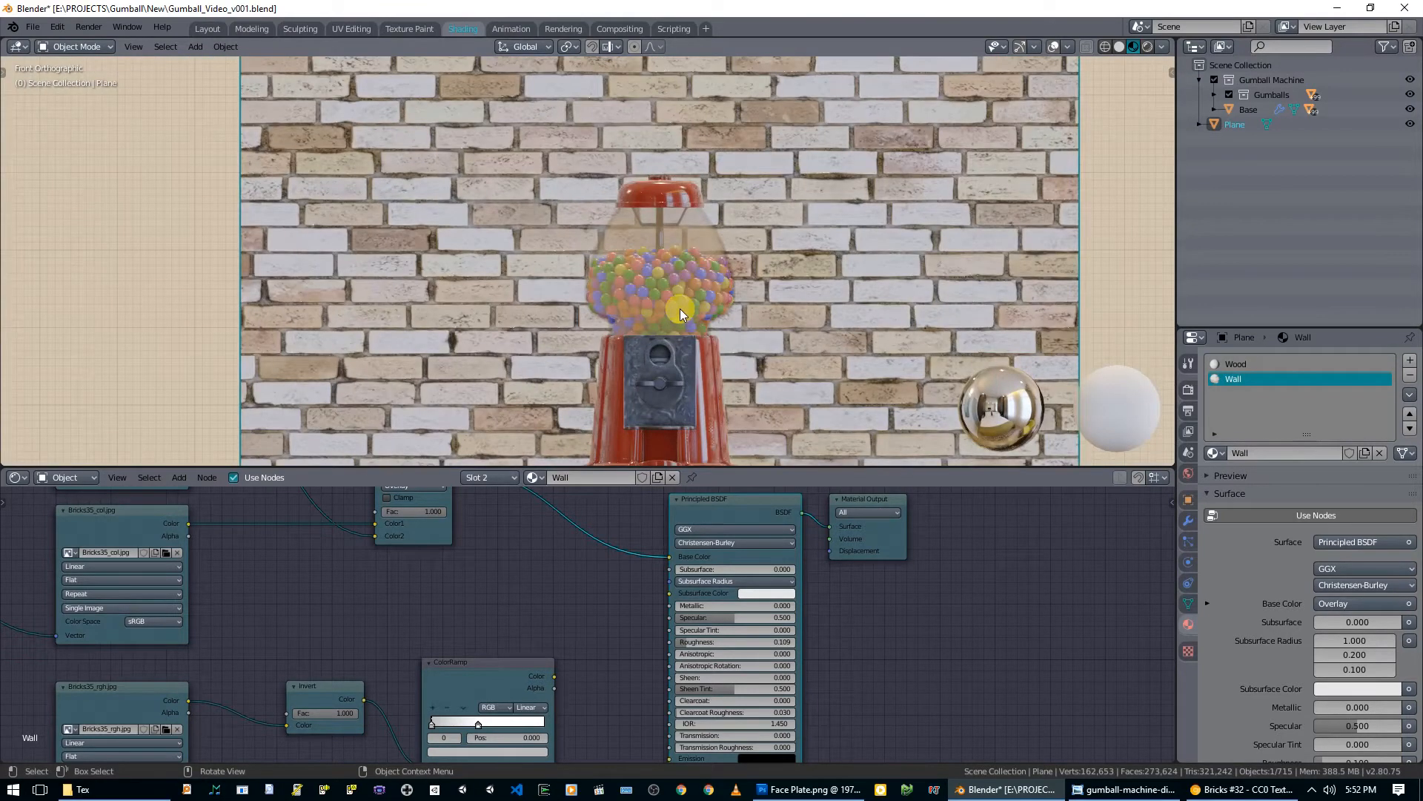
{"action": "scroll", "coordinate": [657, 219], "scroll_direction": "down", "scroll_amount": 1}
{"action": "scroll", "coordinate": [665, 264], "scroll_direction": "down", "scroll_amount": 2}
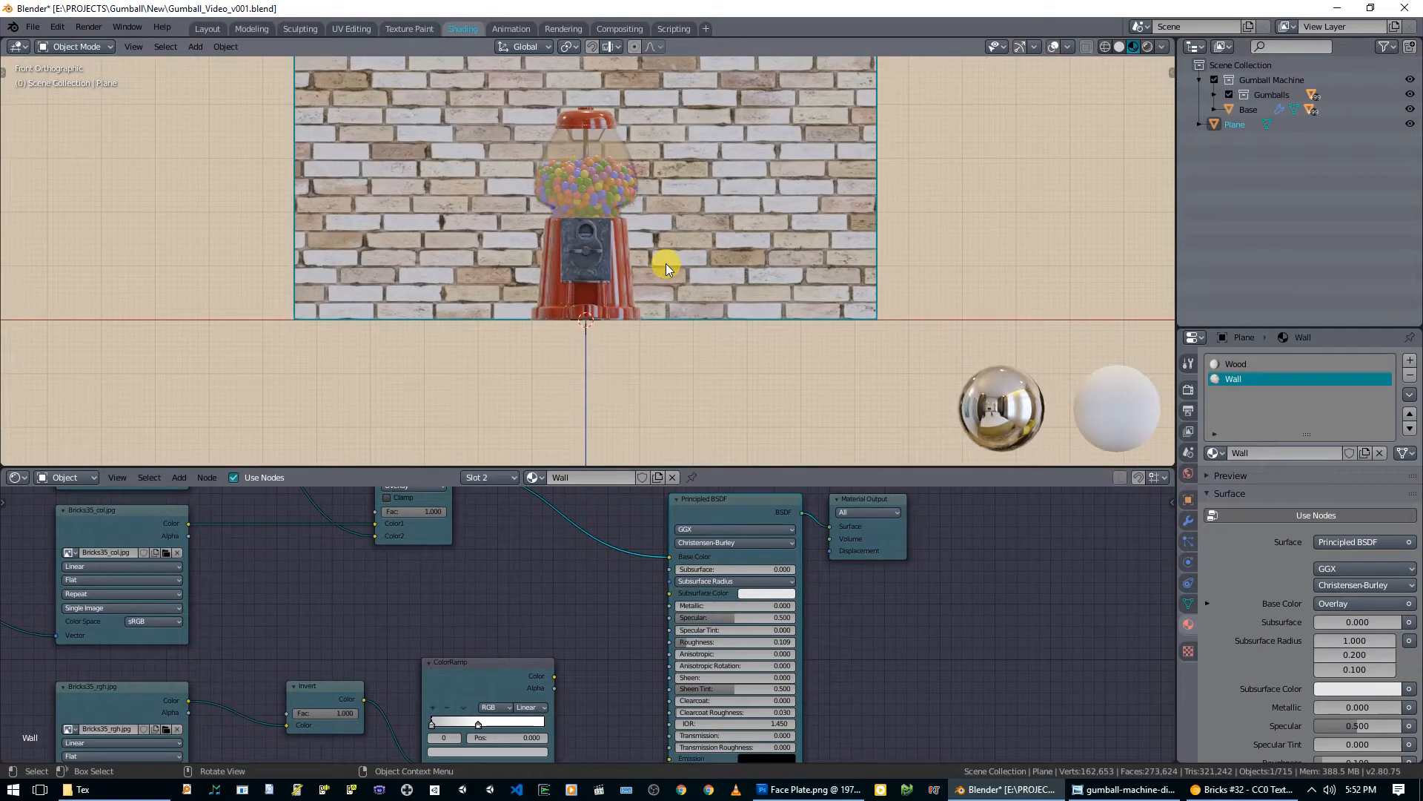
Step: Switch to the Layout workspace, add a camera to the scene and look through it
{"action": "left_click", "coordinate": [214, 29]}
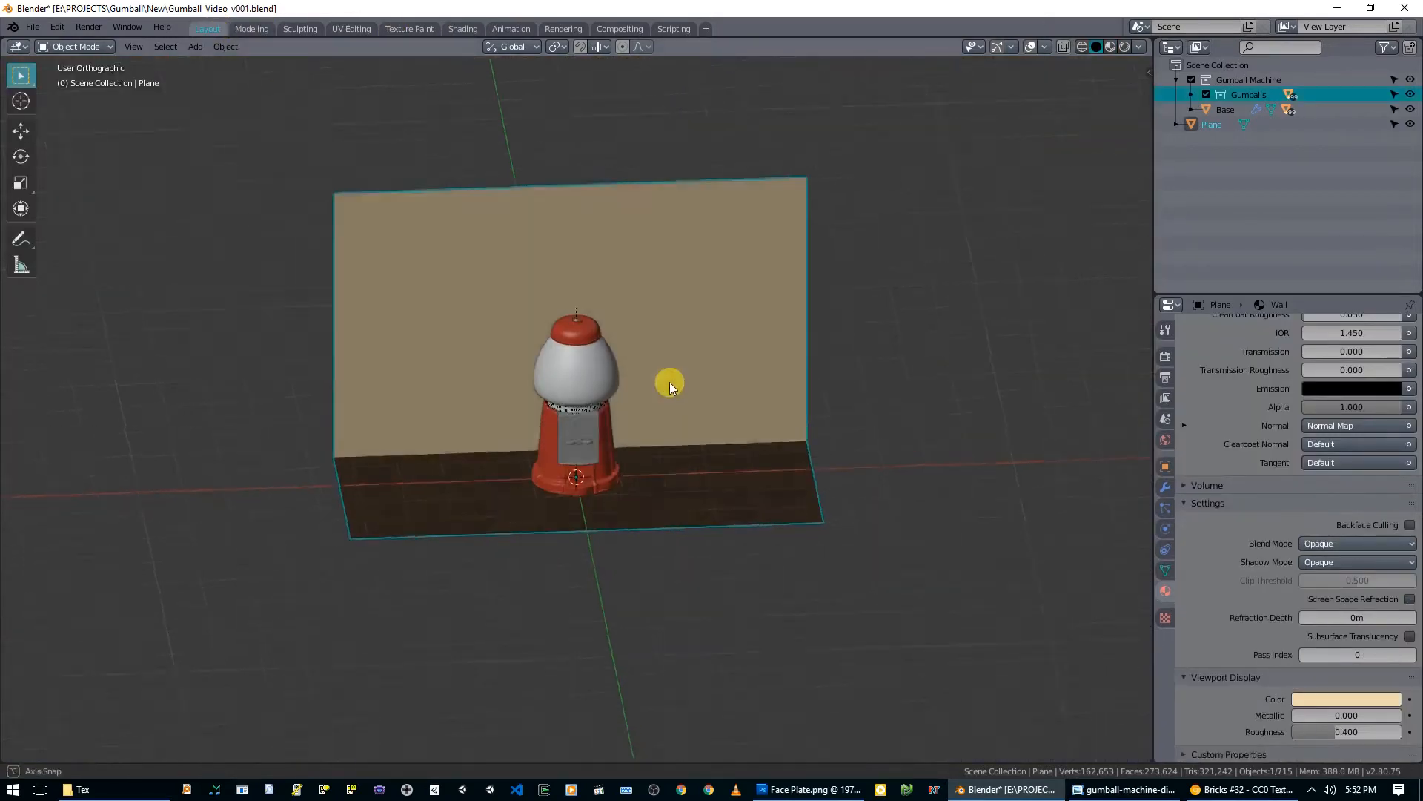
{"action": "key", "text": "KP_1"}
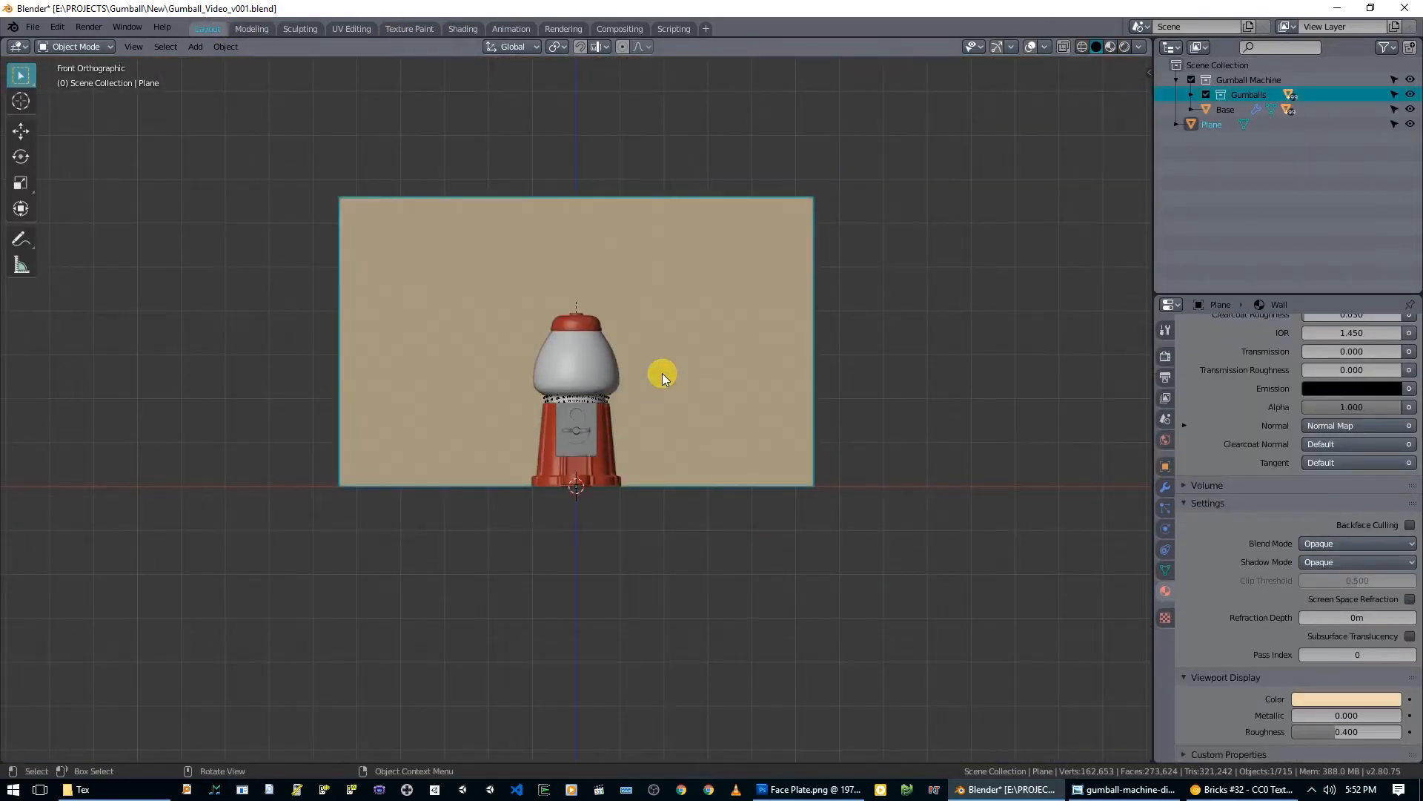
{"action": "key", "text": "shift+a"}
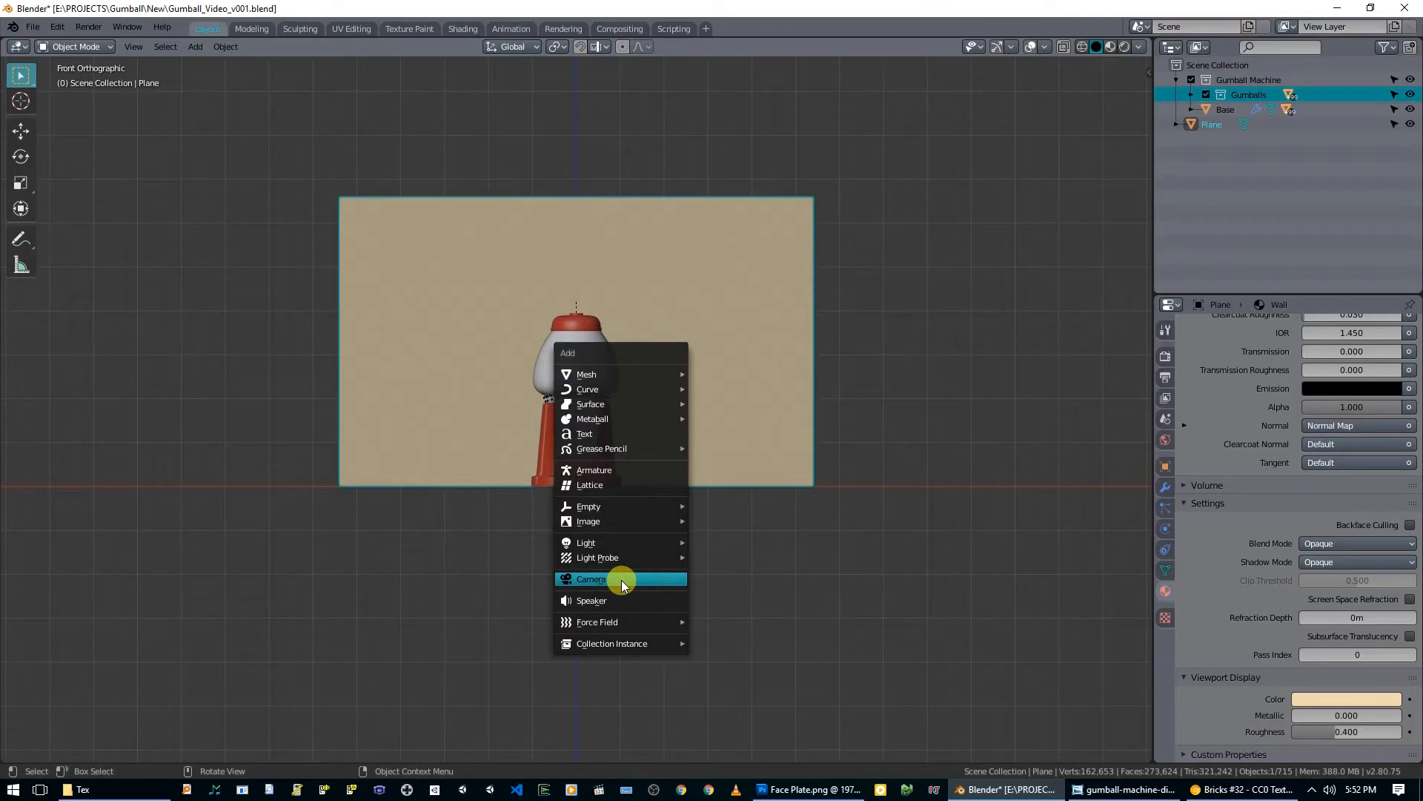
{"action": "left_click", "coordinate": [622, 584]}
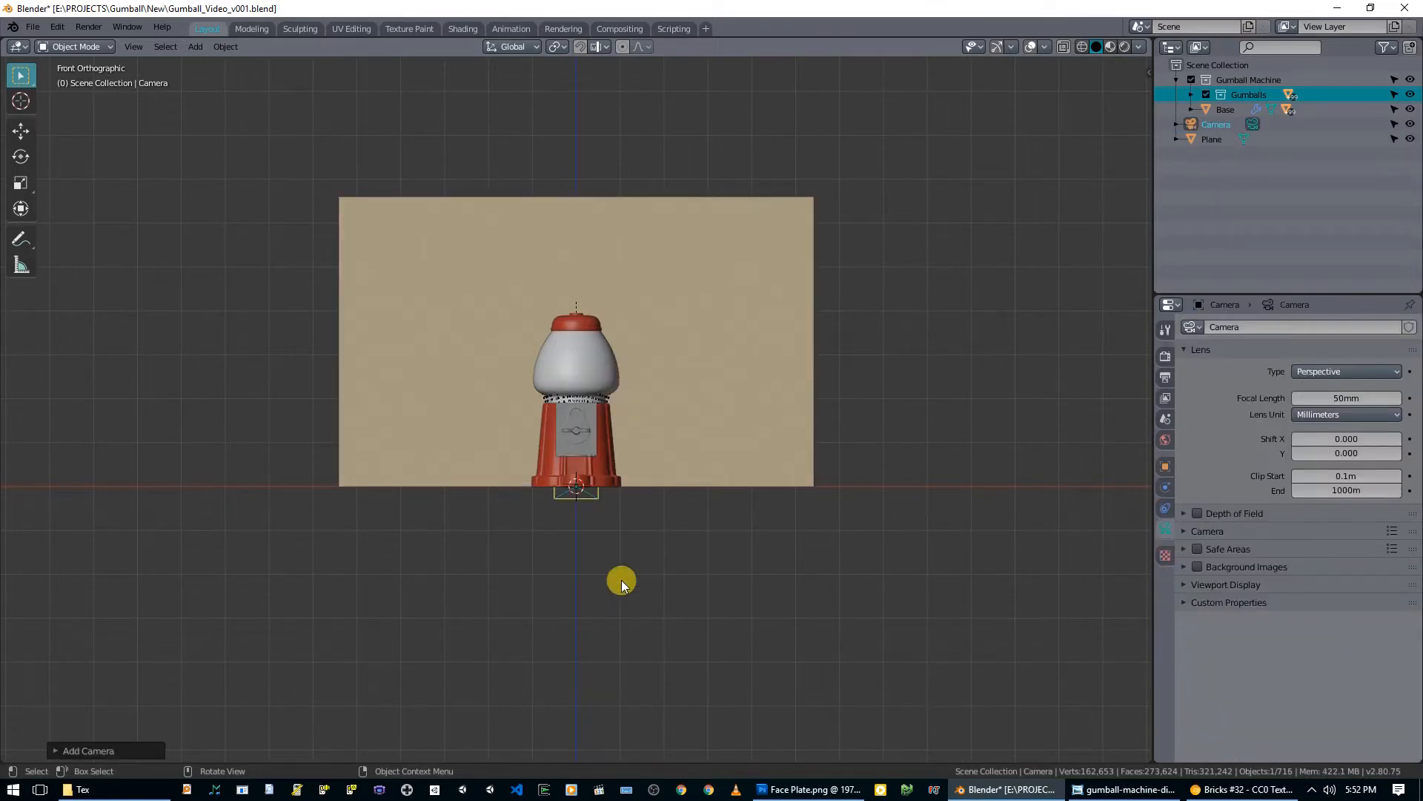
{"action": "key", "text": "ctrl+KP_0"}
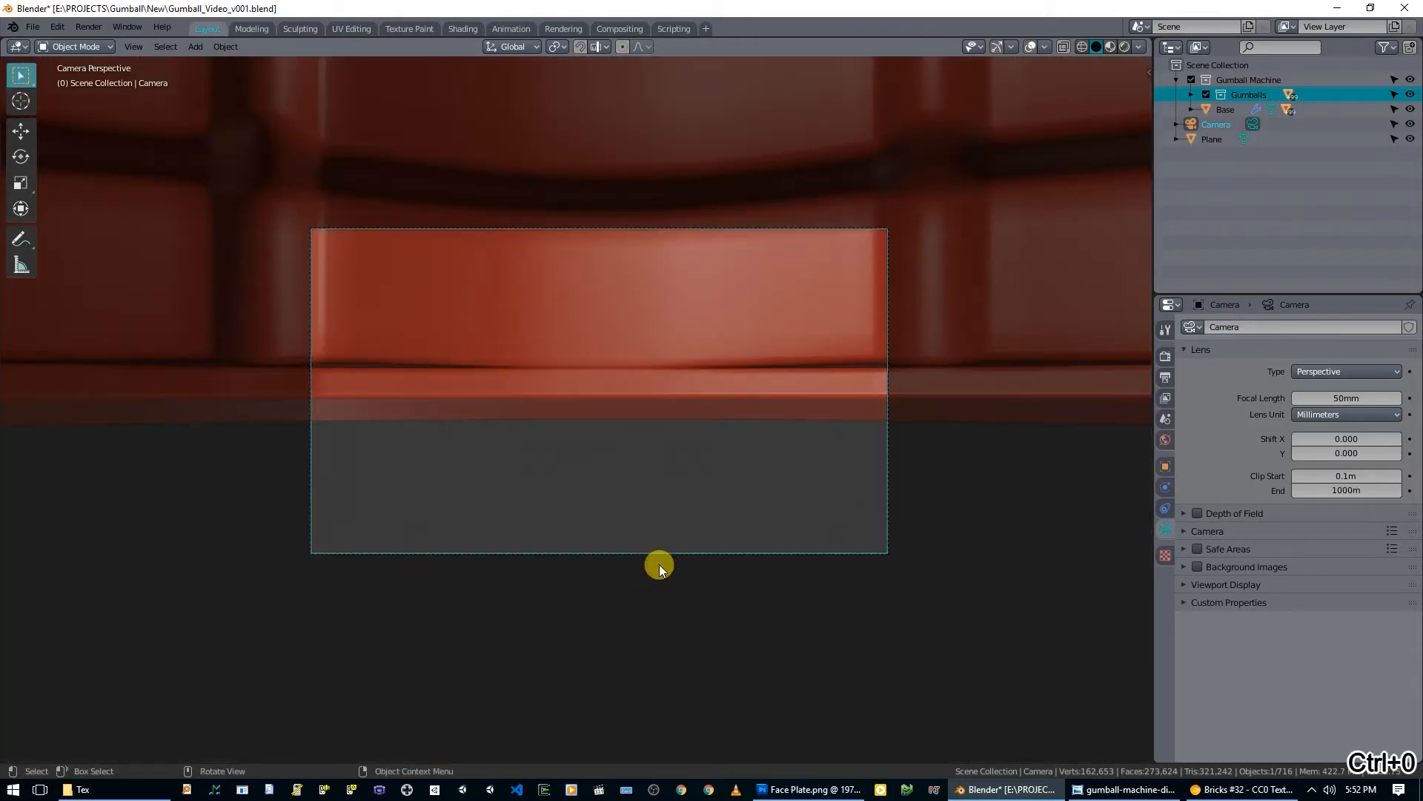
Step: Try to move the camera along Z, and leave the camera view to inspect its position at the gumball machine
{"action": "key", "text": "g"}
{"action": "key", "text": "z"}
{"action": "left_click", "coordinate": [647, 504]}
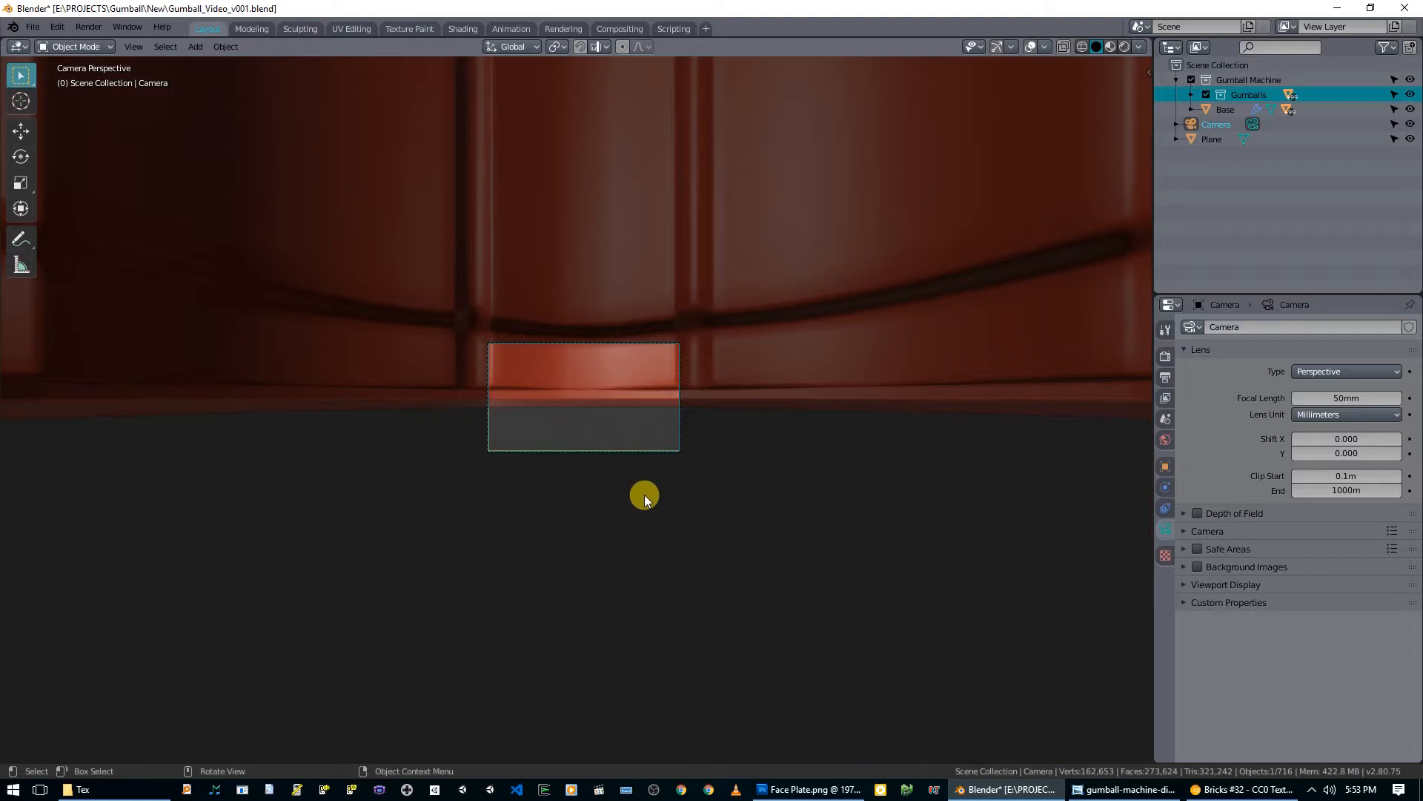
{"action": "key", "text": "KP_0"}
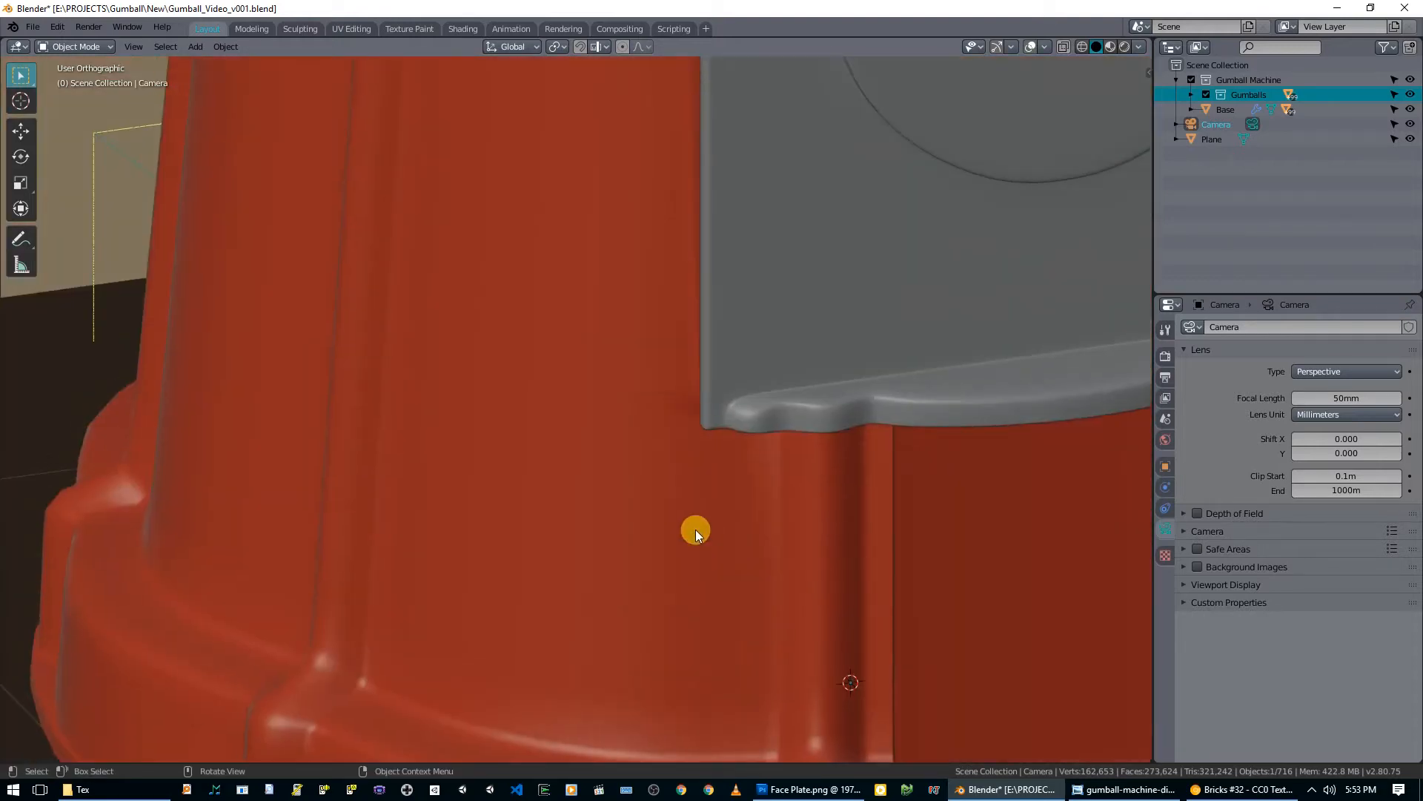
{"action": "key", "text": "KP_1"}
{"action": "scroll", "coordinate": [696, 529], "scroll_direction": "down", "scroll_amount": 7}
{"action": "middle_click_drag", "start_coordinate": [467, 593], "coordinate": [464, 490]}
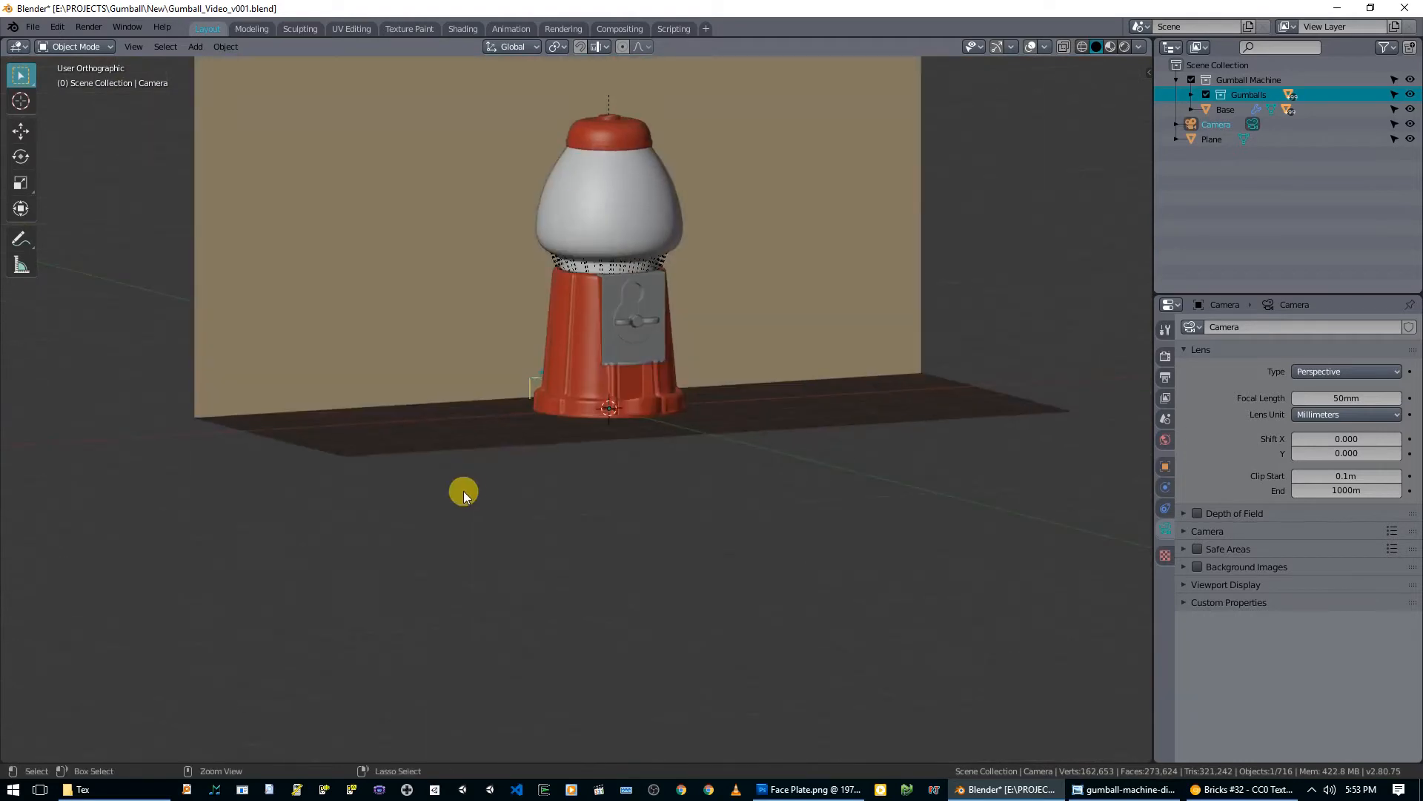
Step: Look through the camera and walk it backward out of the machine until the red base and floor are in frame
{"action": "key", "text": "ctrl+KP_0"}
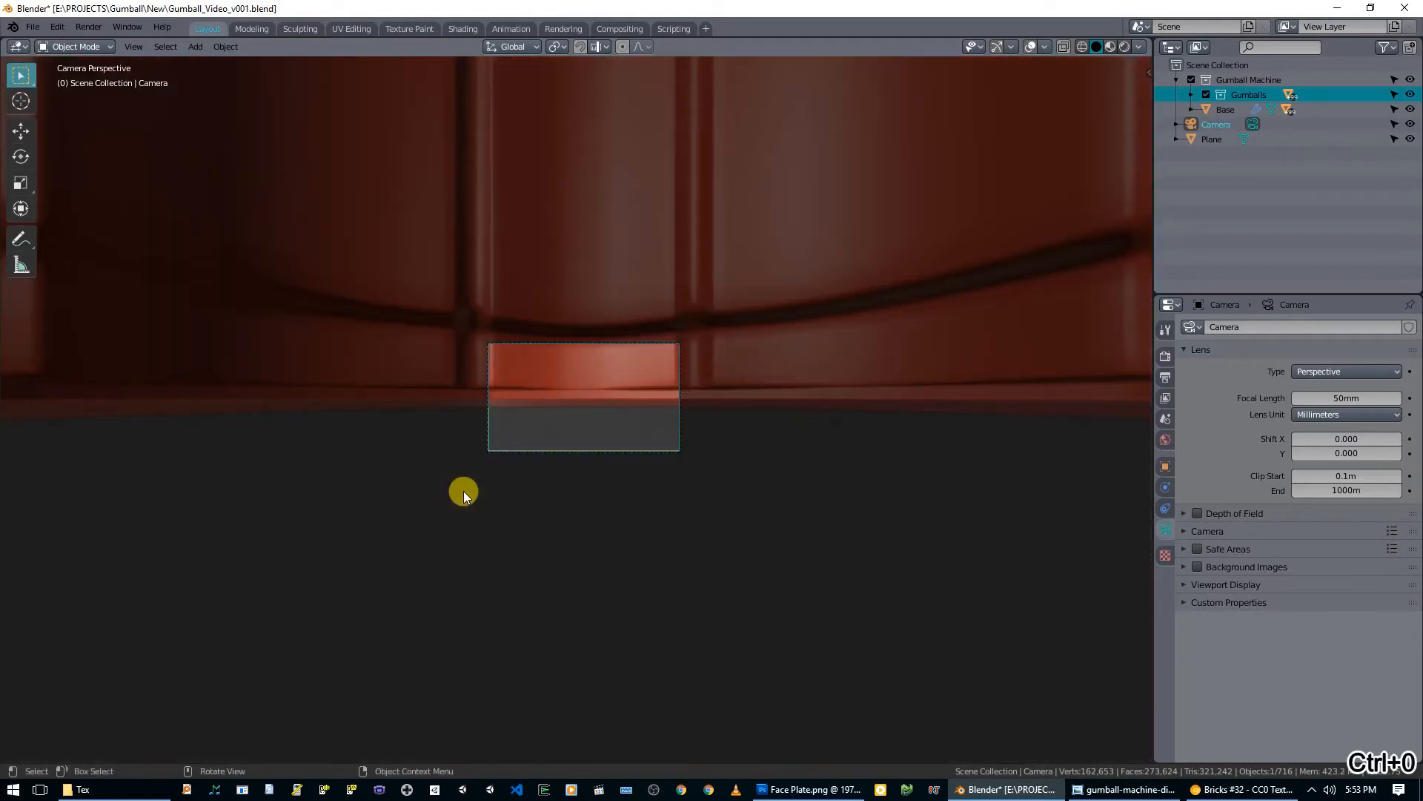
{"action": "scroll", "coordinate": [464, 491], "scroll_direction": "up", "scroll_amount": 3}
{"action": "scroll", "coordinate": [464, 490], "scroll_direction": "up", "scroll_amount": 3}
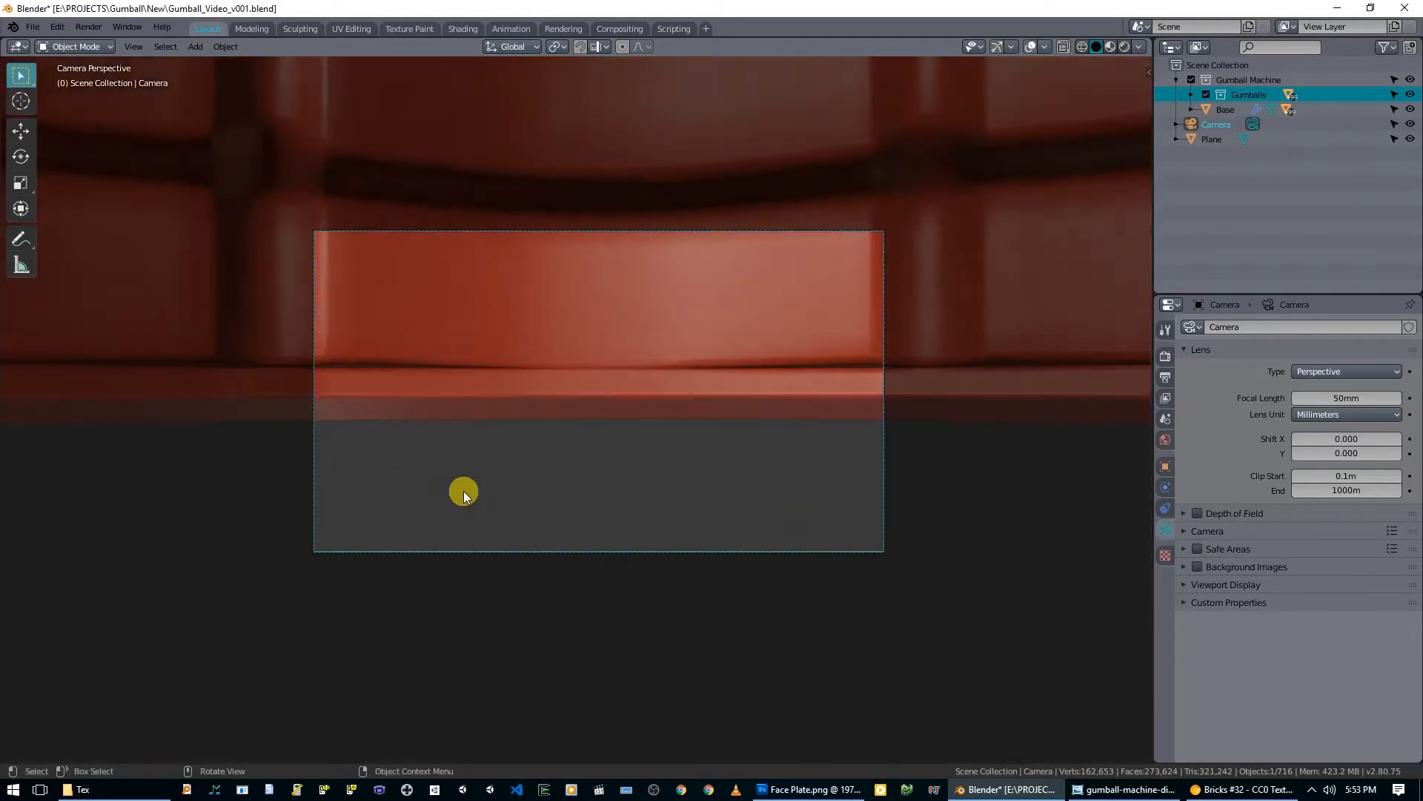
{"action": "scroll", "coordinate": [464, 491], "scroll_direction": "up", "scroll_amount": 3}
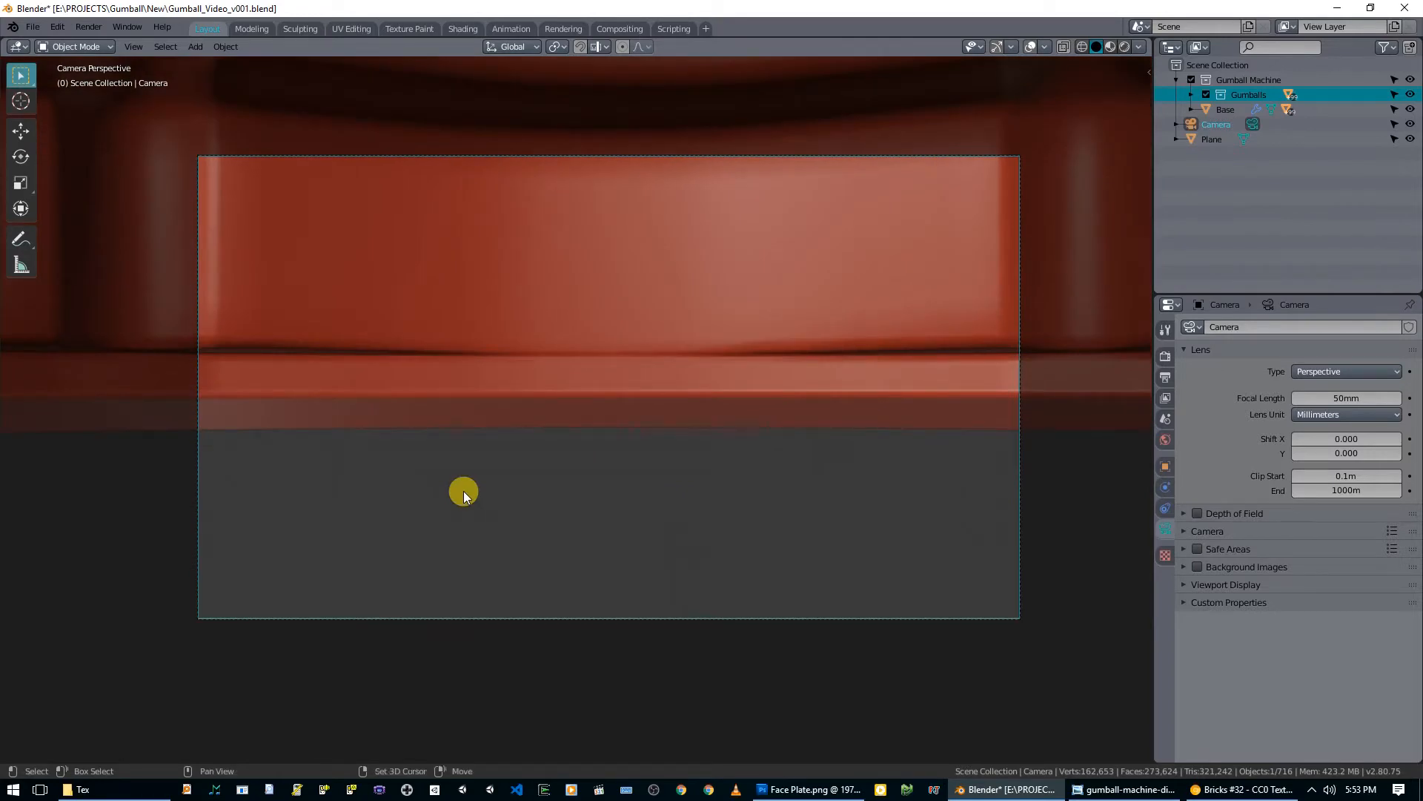
{"action": "key", "text": "shift+grave"}
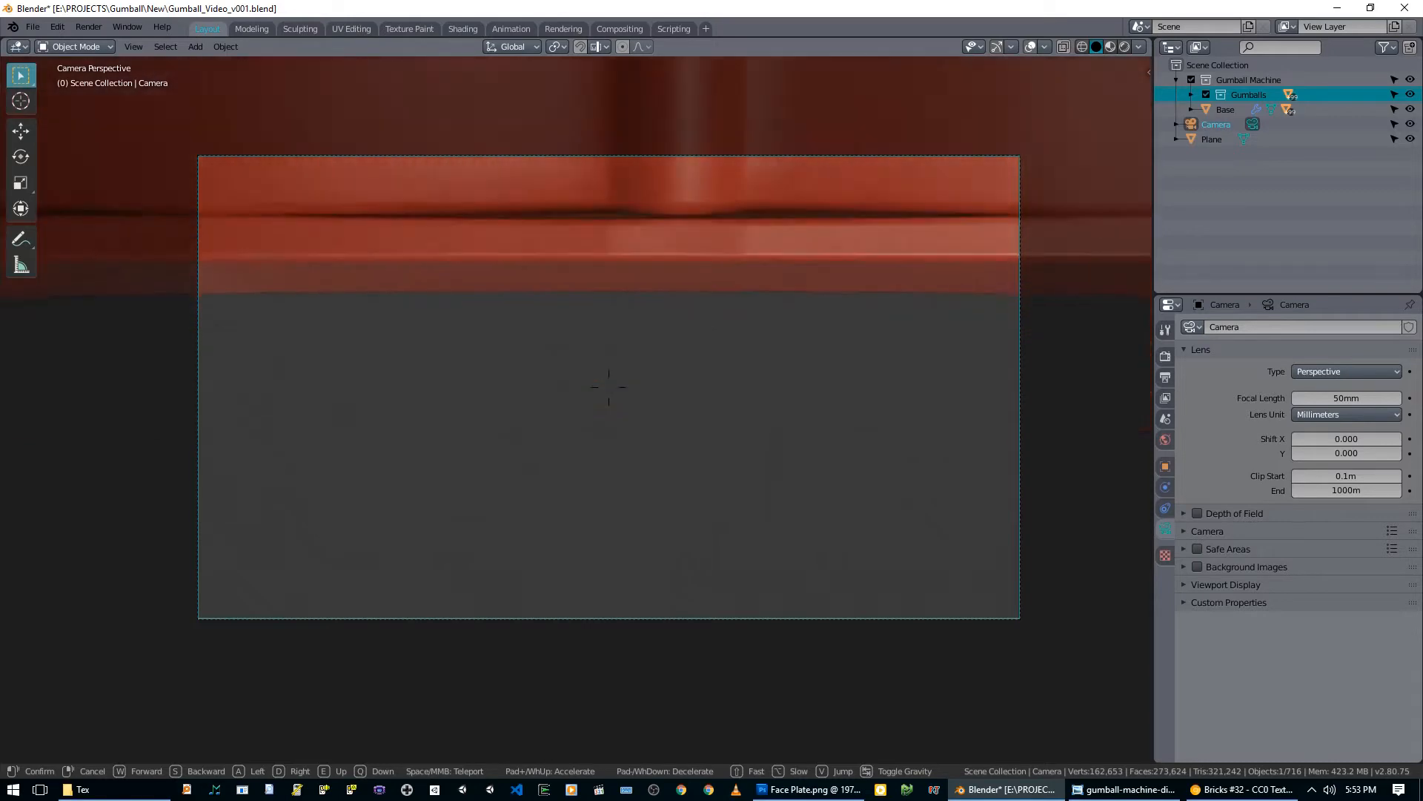
{"action": "key", "text": "s"}
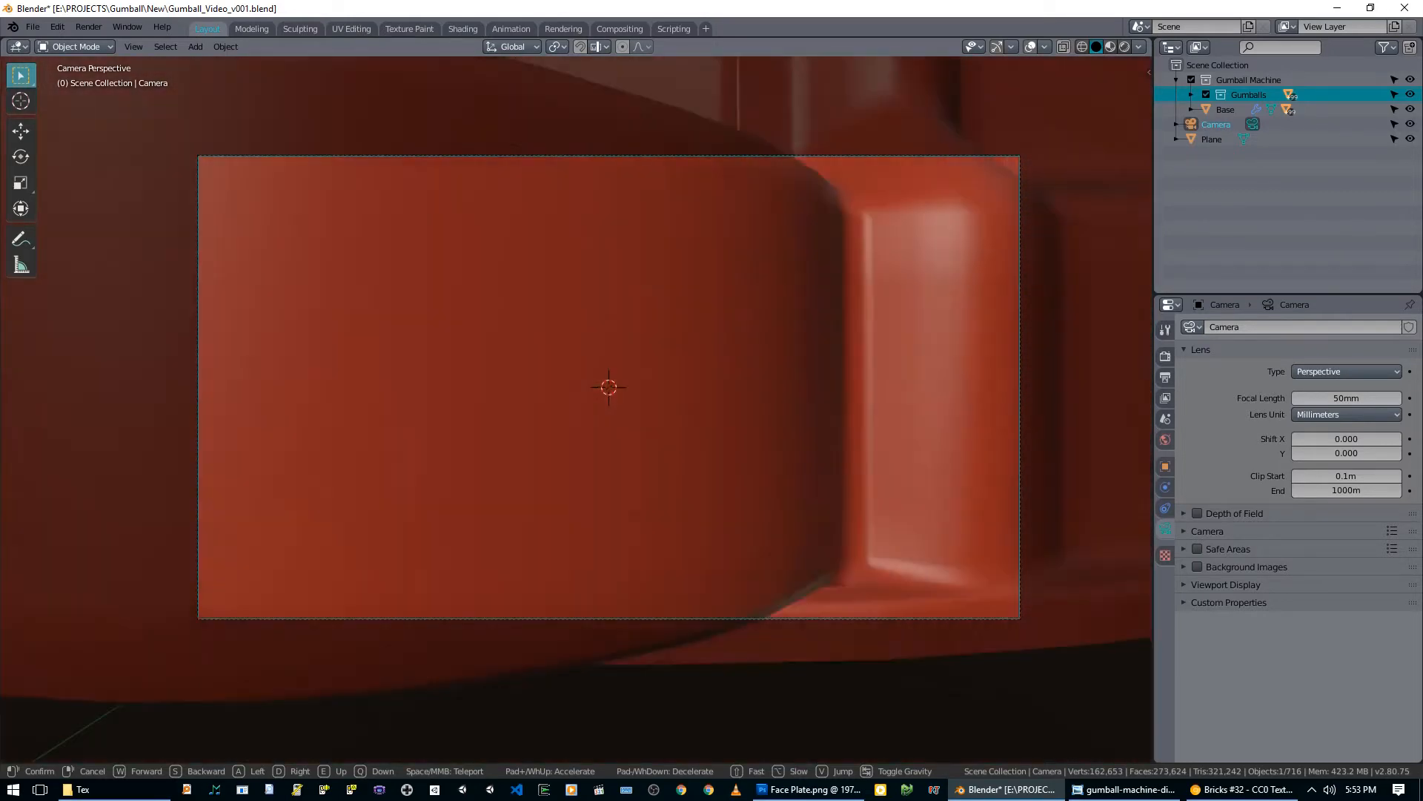
{"action": "key", "text": "s"}
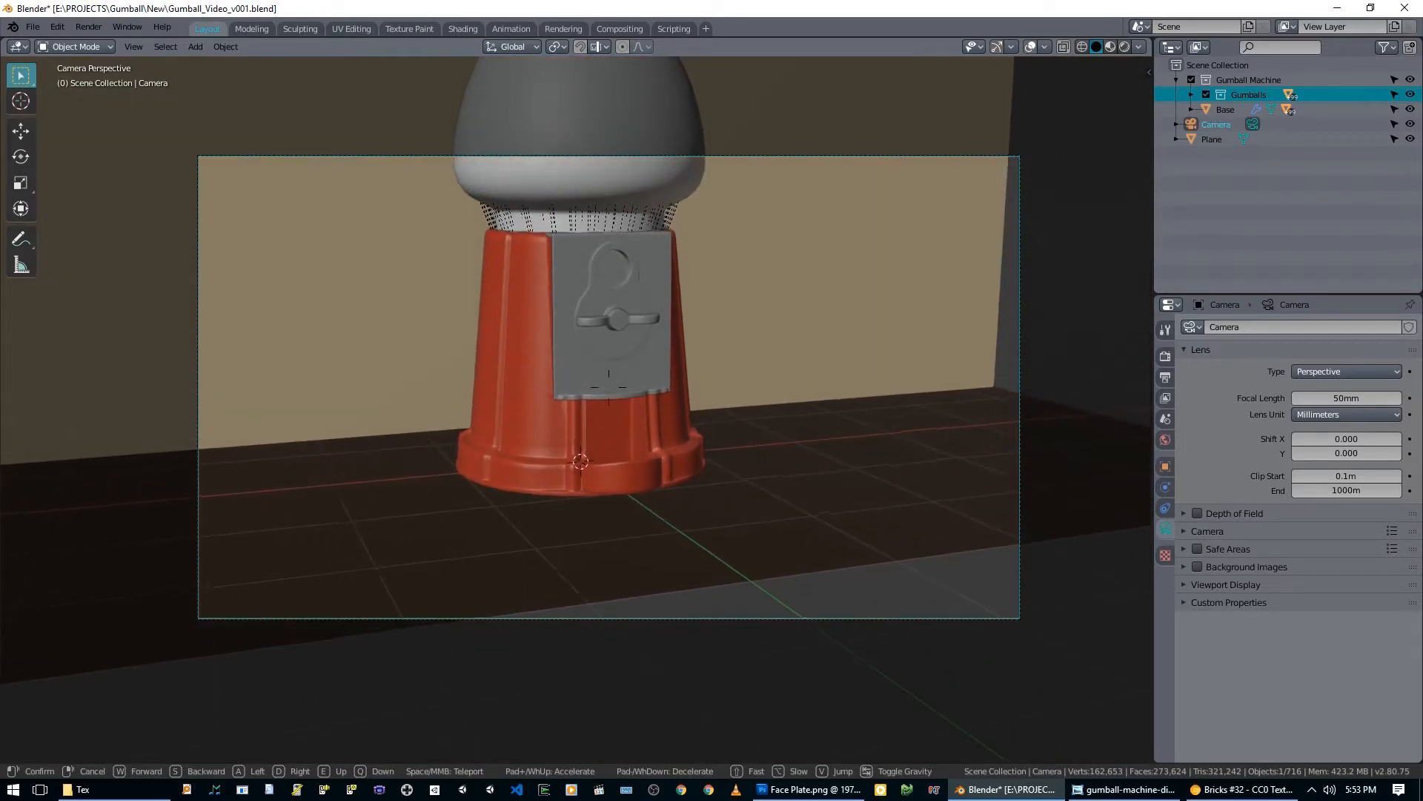
Step: Walk and aim the camera to frame the whole gumball machine at a slight angle against the wall and floor
{"action": "key", "text": "w"}
{"action": "key", "text": "a"}
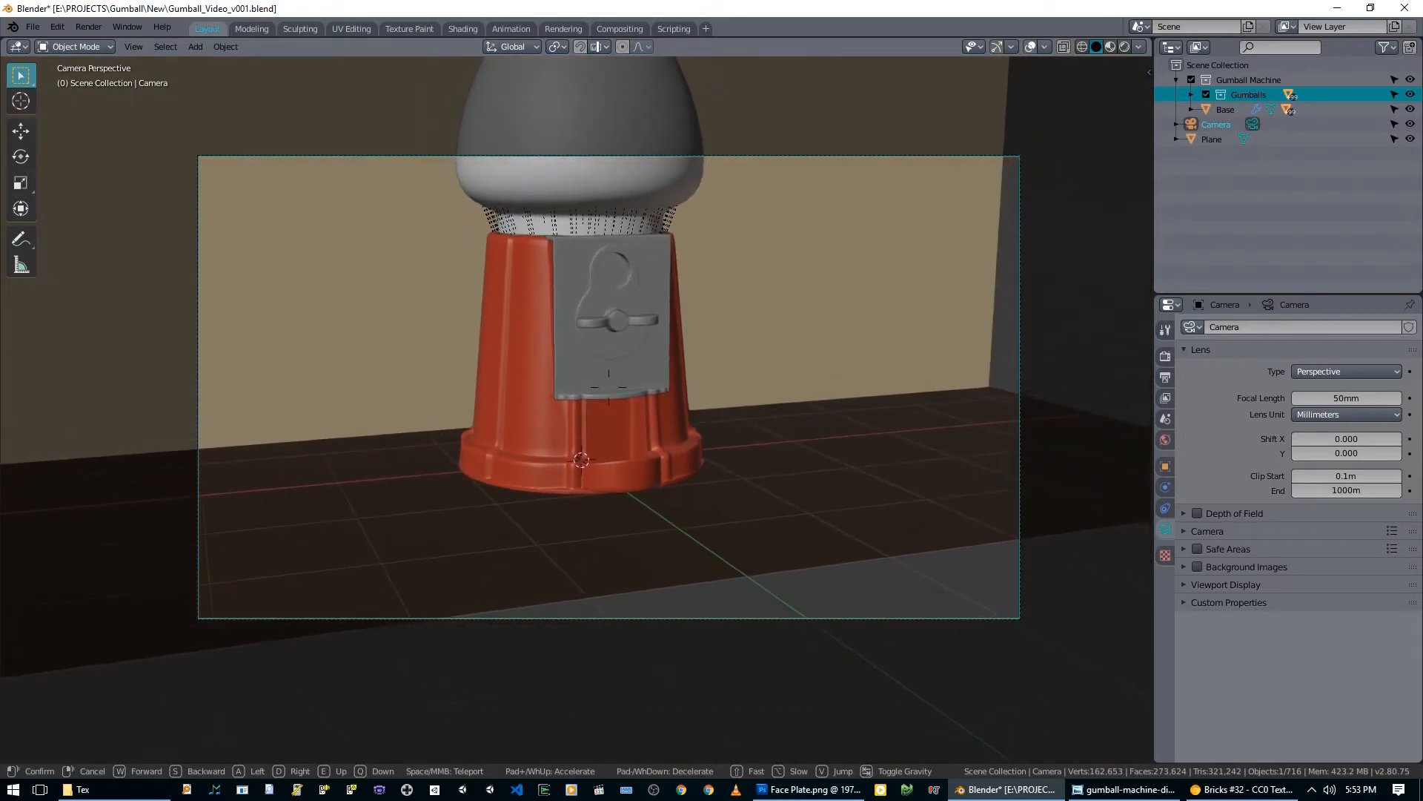
{"action": "key", "text": "d"}
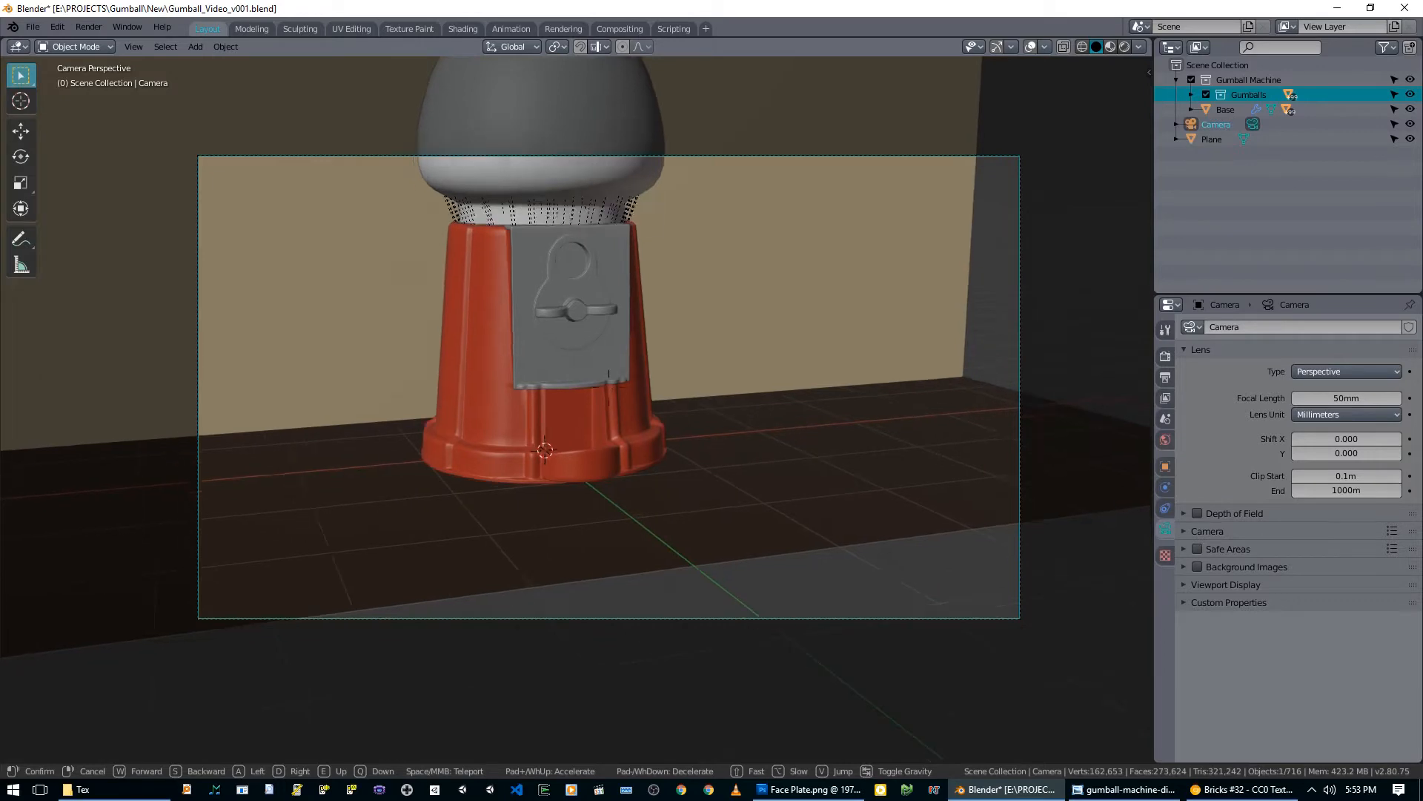
{"action": "key", "text": "s"}
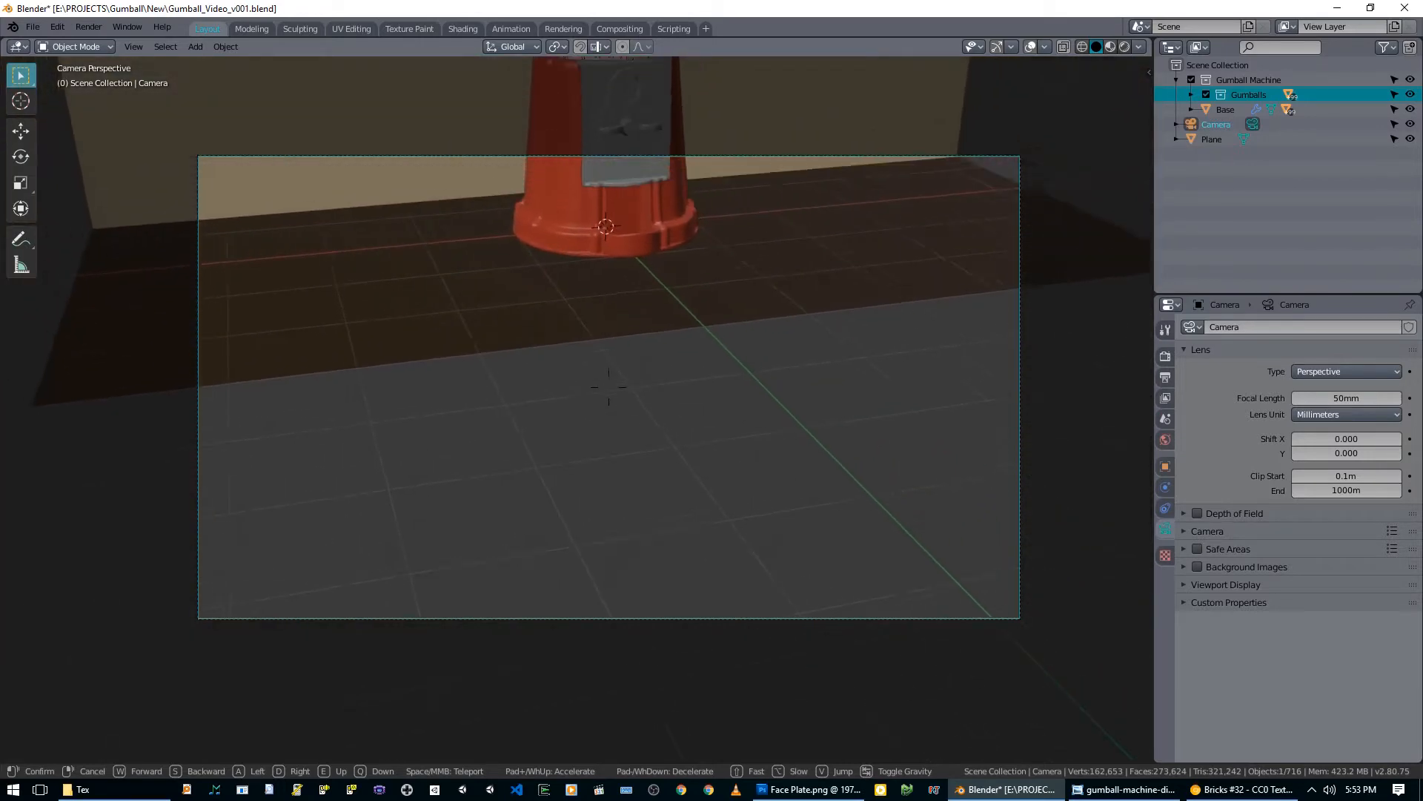
{"action": "key", "text": "w"}
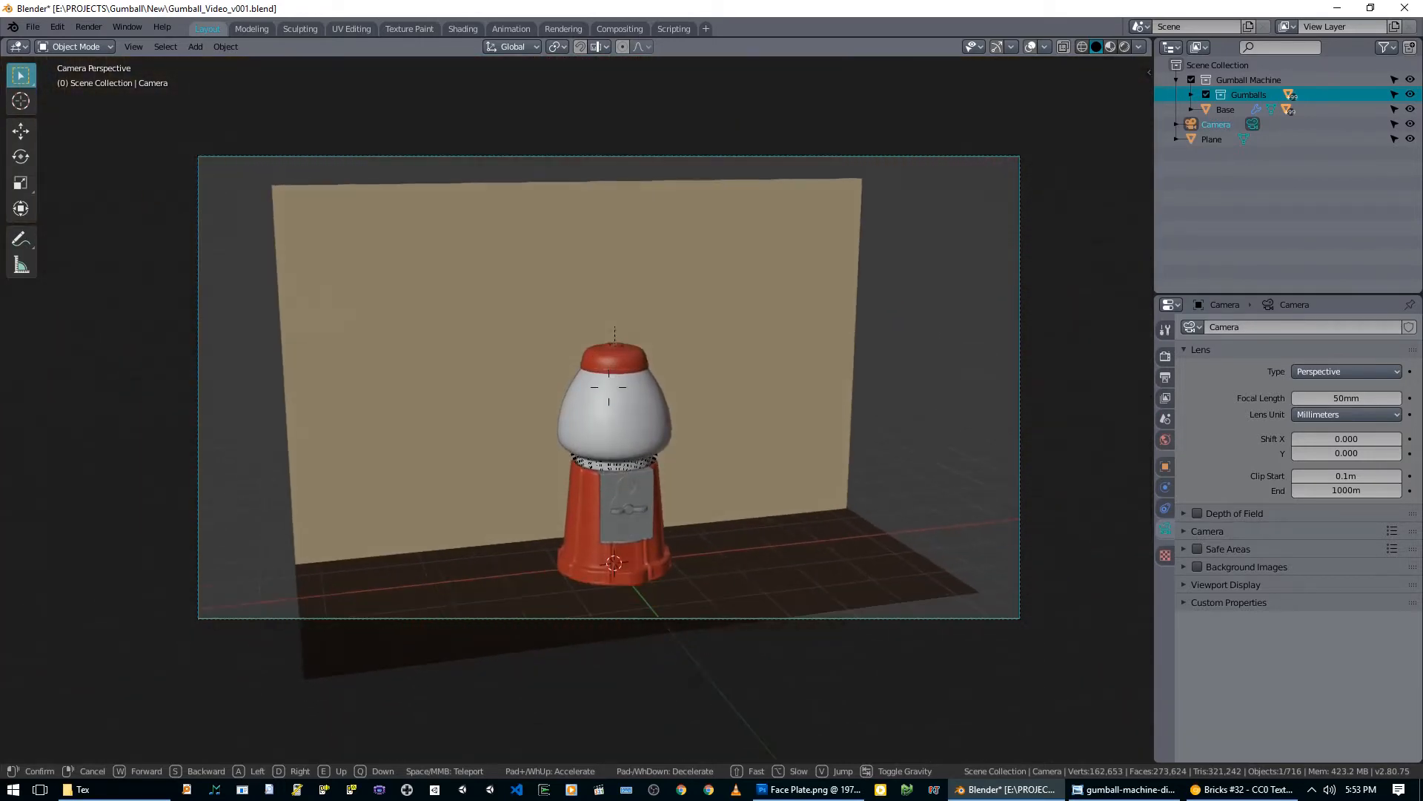
{"action": "key", "text": "w"}
{"action": "key", "text": "w"}
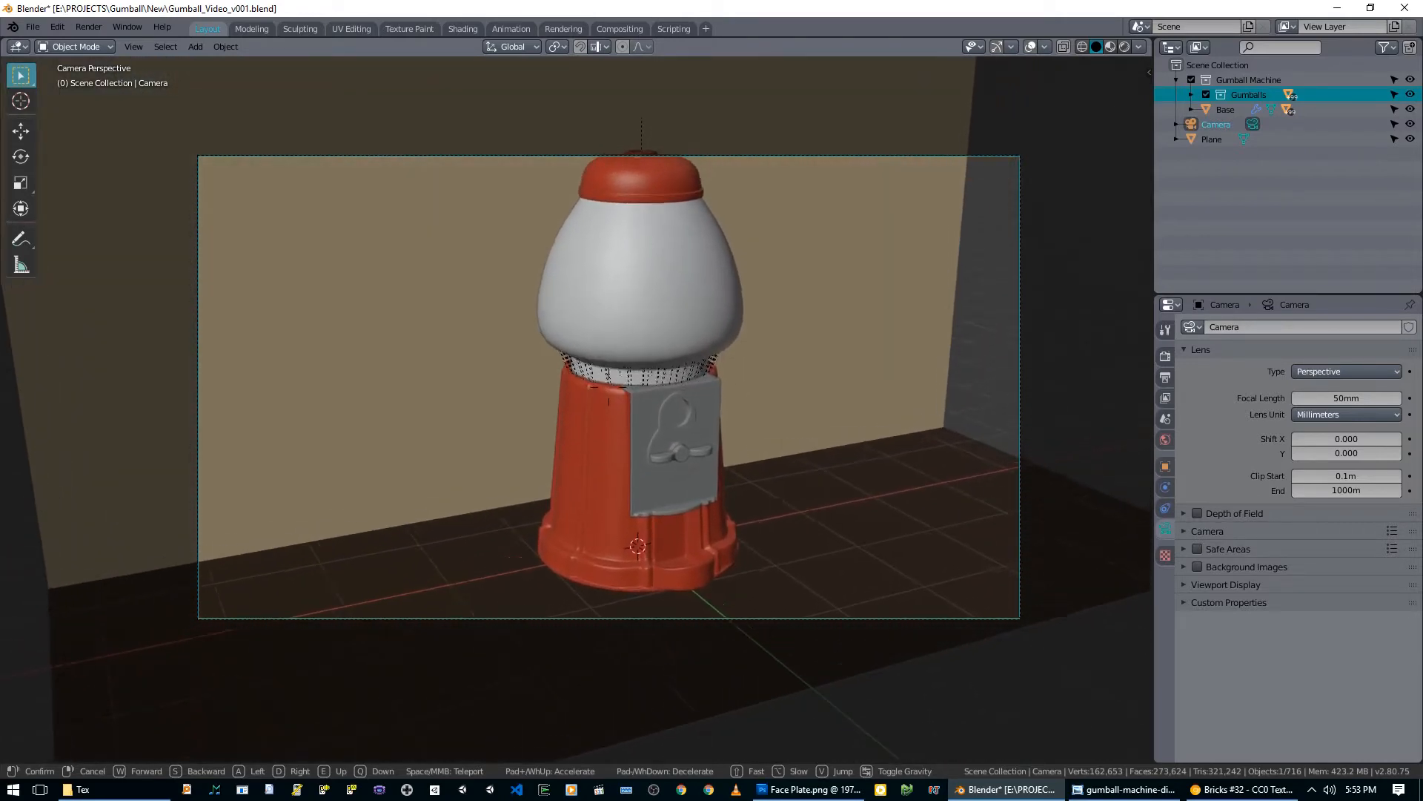
{"action": "key", "text": "s"}
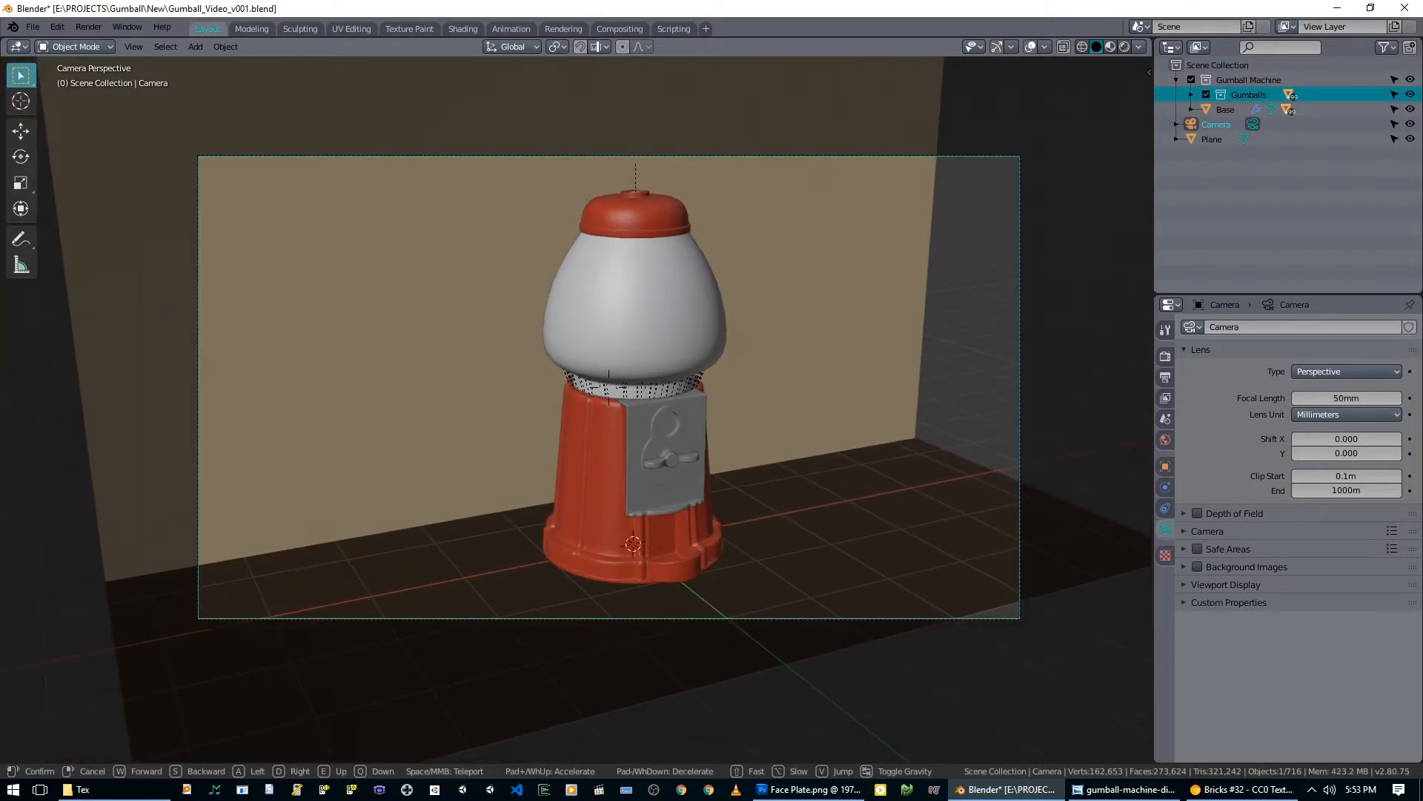
{"action": "key", "text": "w"}
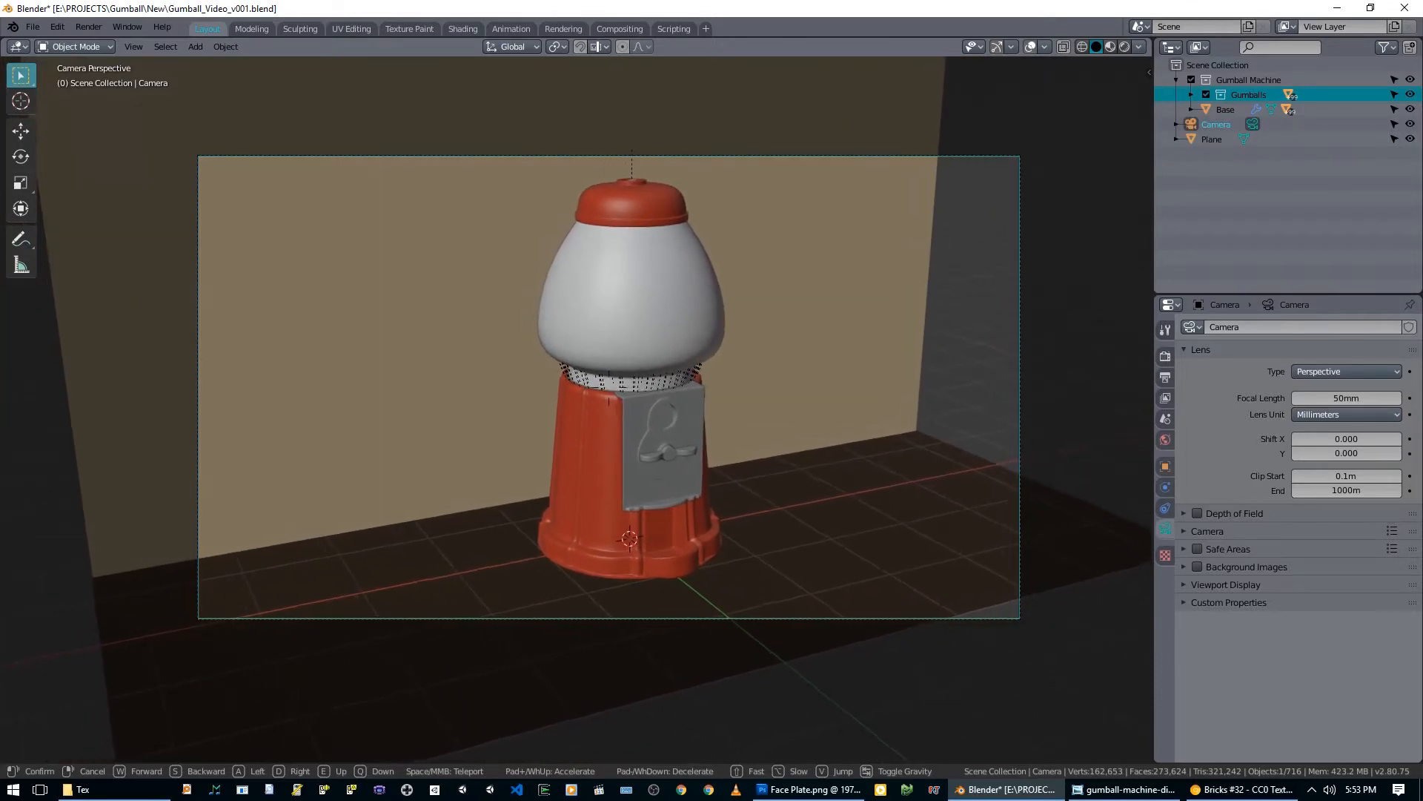
{"action": "left_click", "coordinate": [571, 404]}
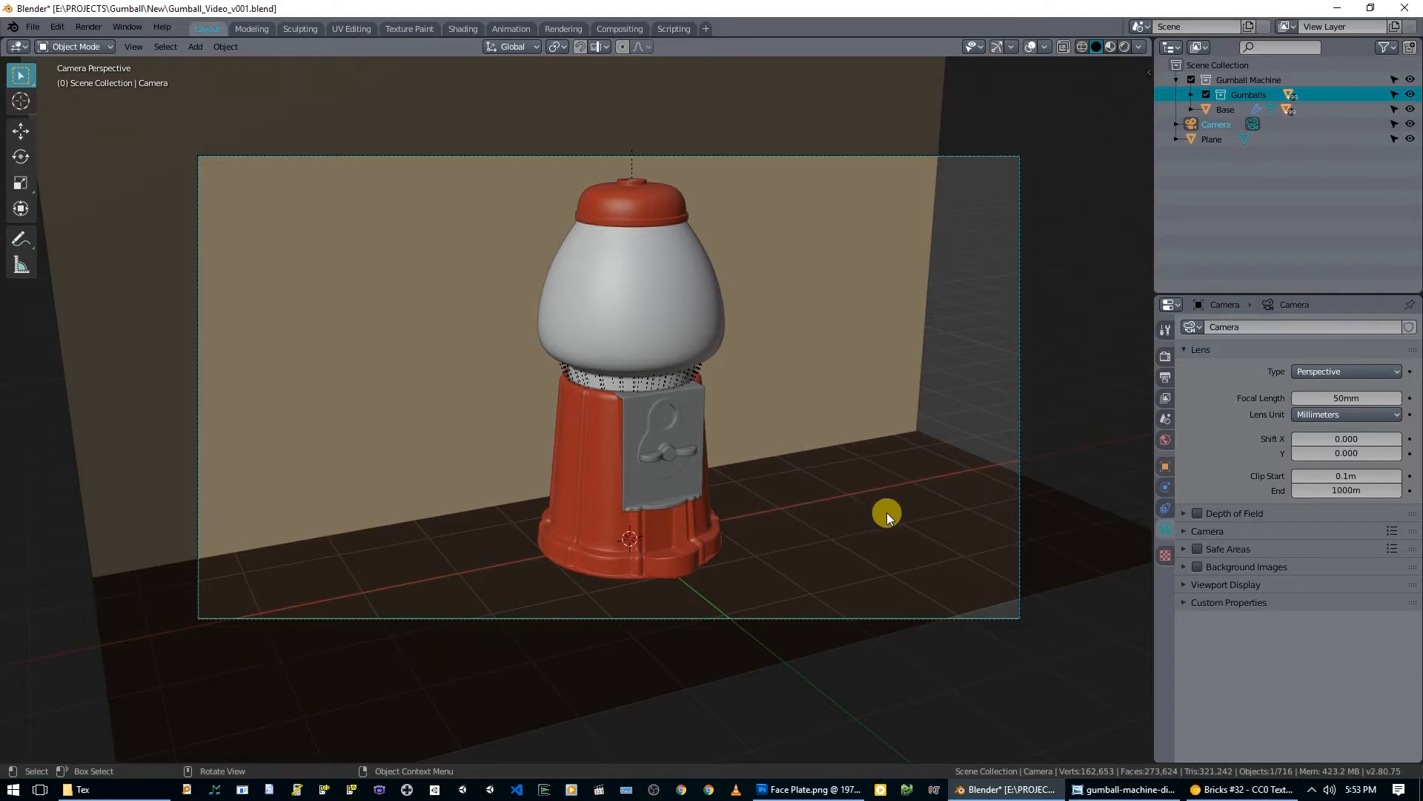
Step: Select the floor and wall plane, switch the viewport to Look Dev shading and try to move the plane along X
{"action": "left_click", "coordinate": [894, 471]}
{"action": "key", "text": "z"}
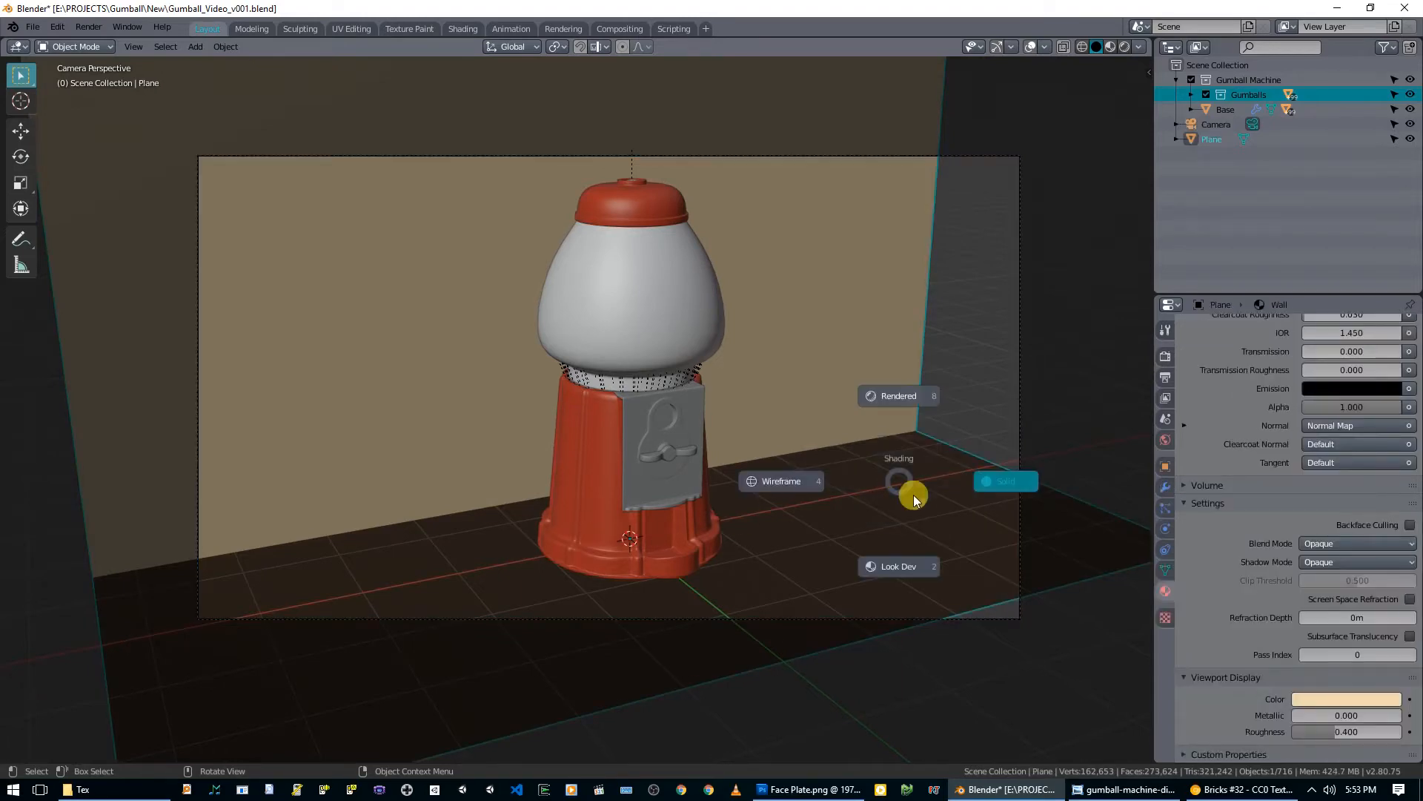
{"action": "left_click", "coordinate": [905, 552]}
{"action": "key", "text": "g"}
{"action": "key", "text": "x"}
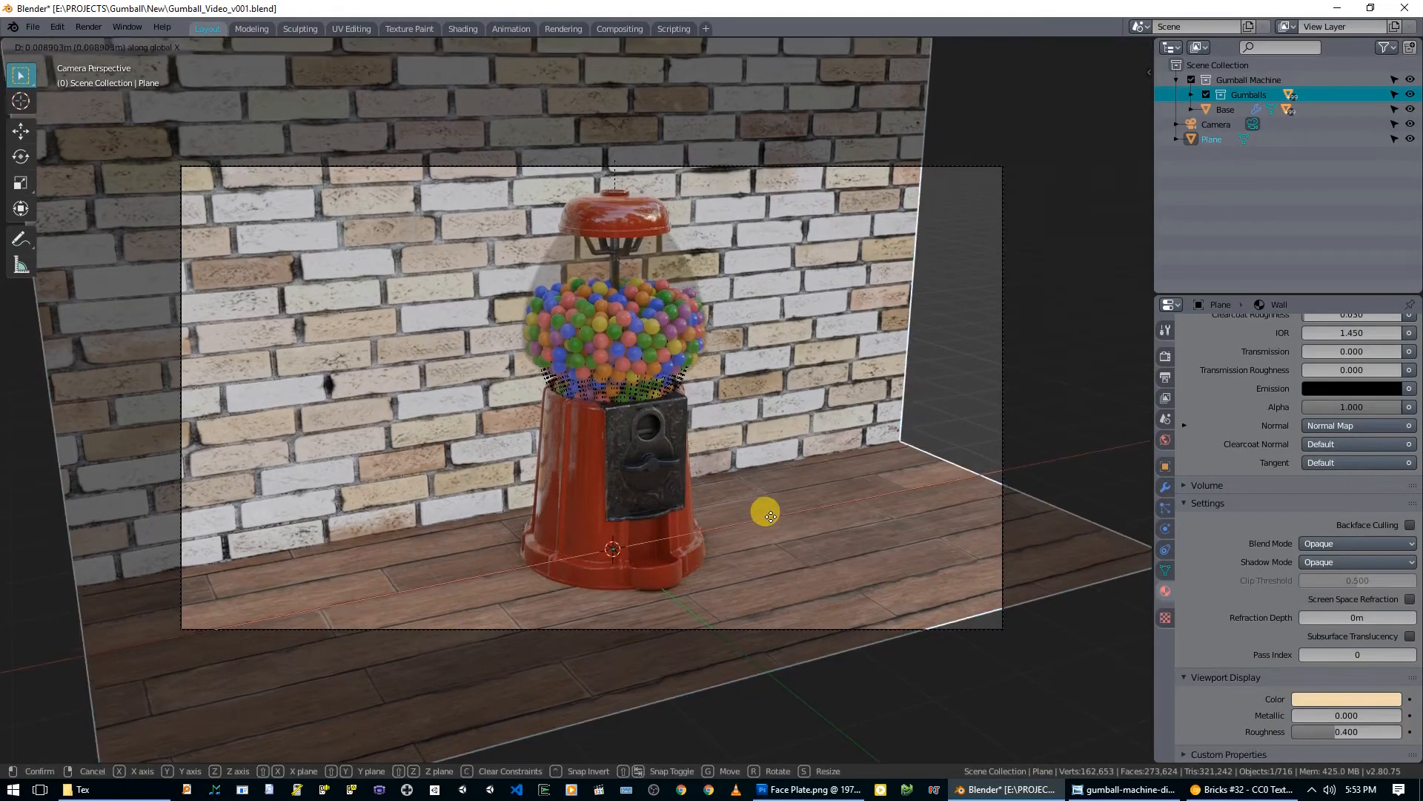
{"action": "key", "text": "Escape"}
Step: In Edit Mode, select the right side edges of the wall and floor and extend them outward to fill more of the camera frame
{"action": "key", "text": "Tab"}
{"action": "scroll", "coordinate": [848, 480], "scroll_direction": "down", "scroll_amount": 4}
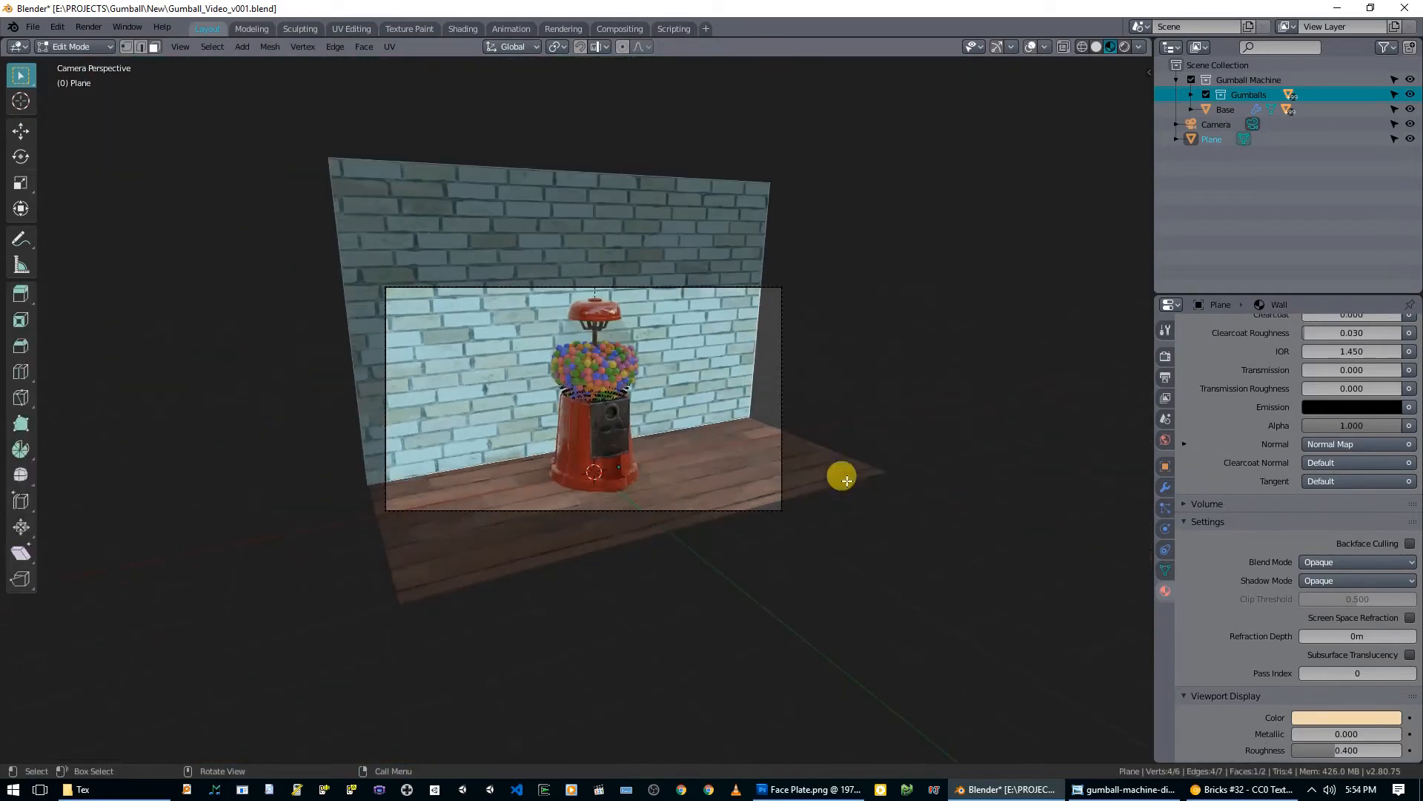
{"action": "left_click", "coordinate": [805, 448]}
{"action": "left_click", "coordinate": [769, 365]}
{"action": "left_click", "coordinate": [762, 389]}
{"action": "left_click", "coordinate": [788, 431], "text": "shift"}
{"action": "scroll", "coordinate": [852, 400], "scroll_direction": "up", "scroll_amount": 3}
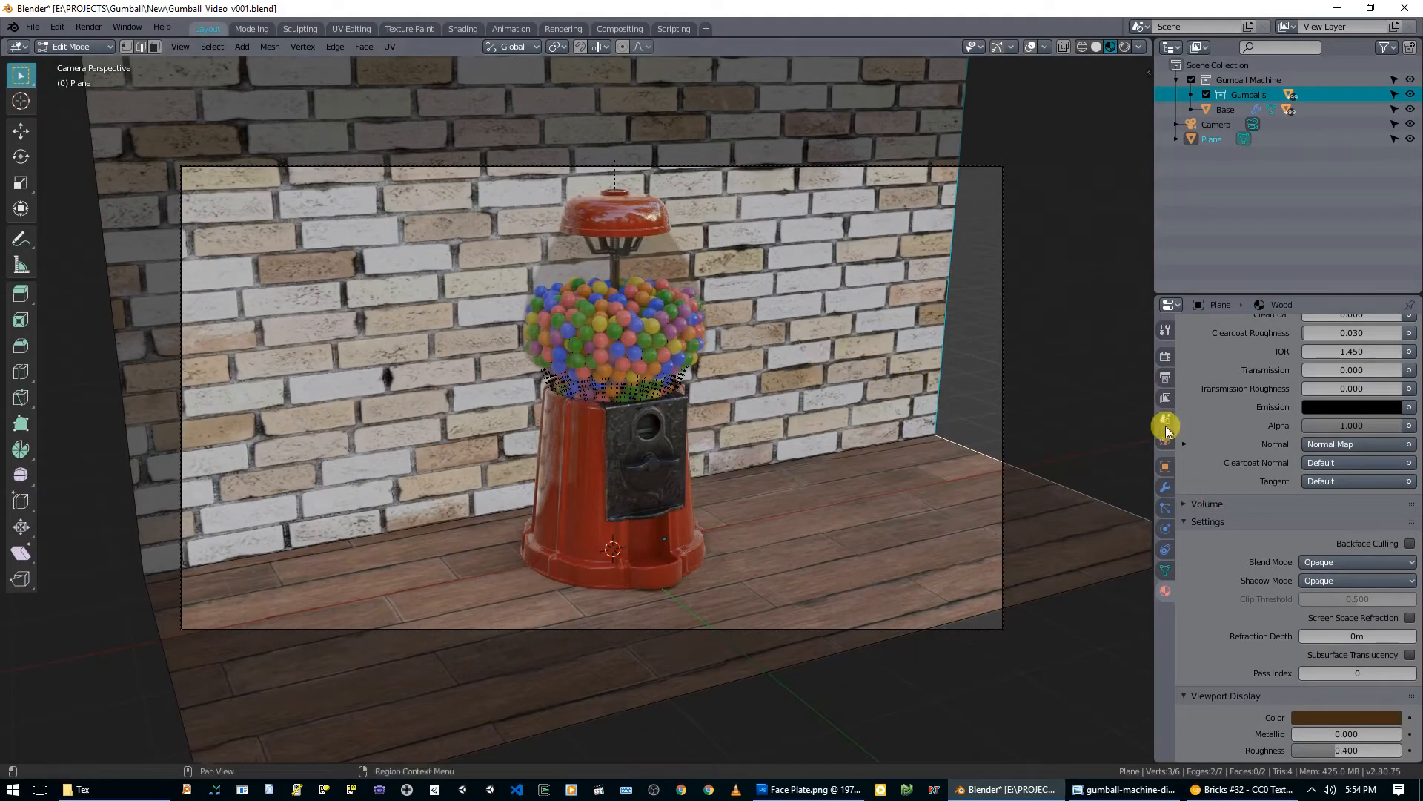
Step: Set the render output's horizontal resolution to 1080 px for a square frame
{"action": "left_click", "coordinate": [1167, 357]}
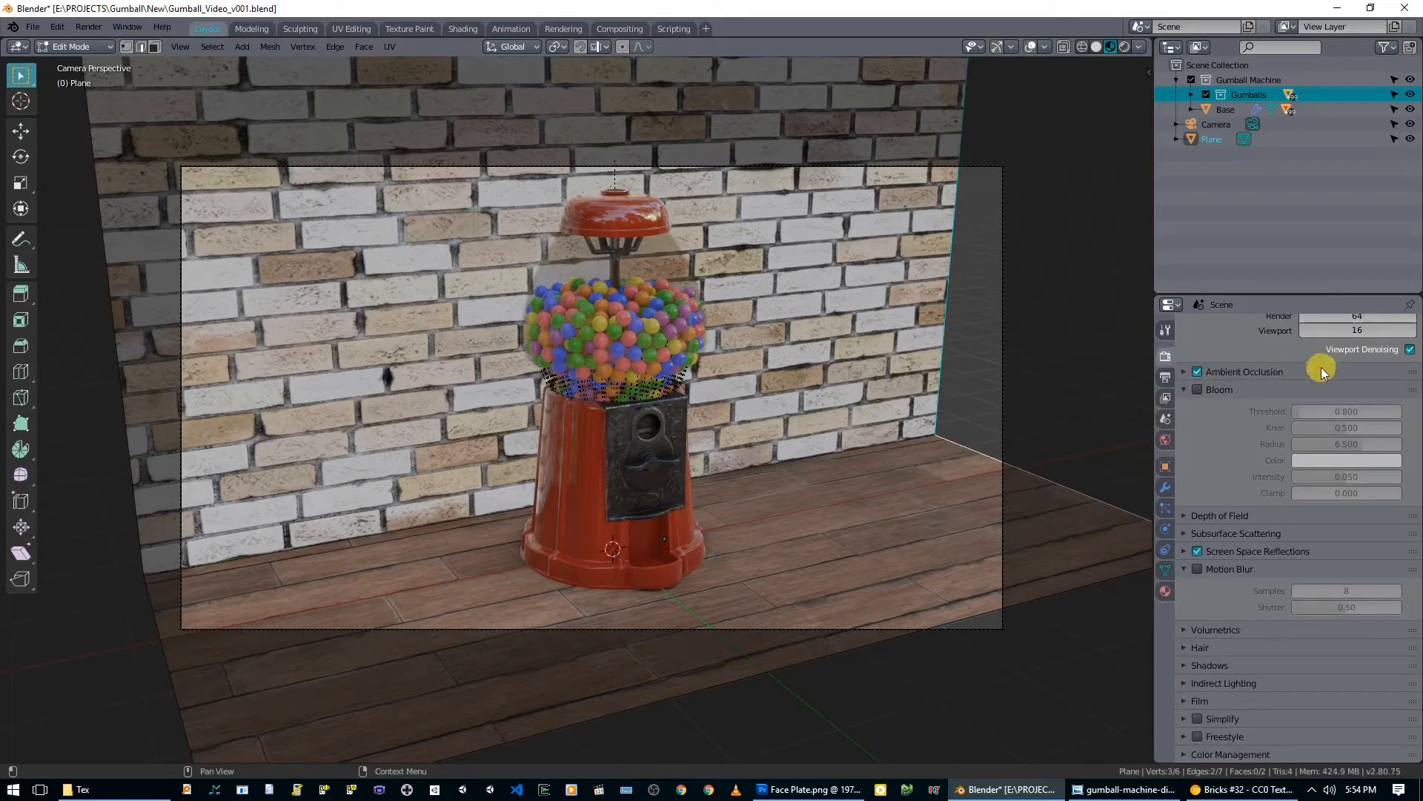
{"action": "left_click", "coordinate": [1321, 354]}
{"action": "left_click", "coordinate": [1165, 395]}
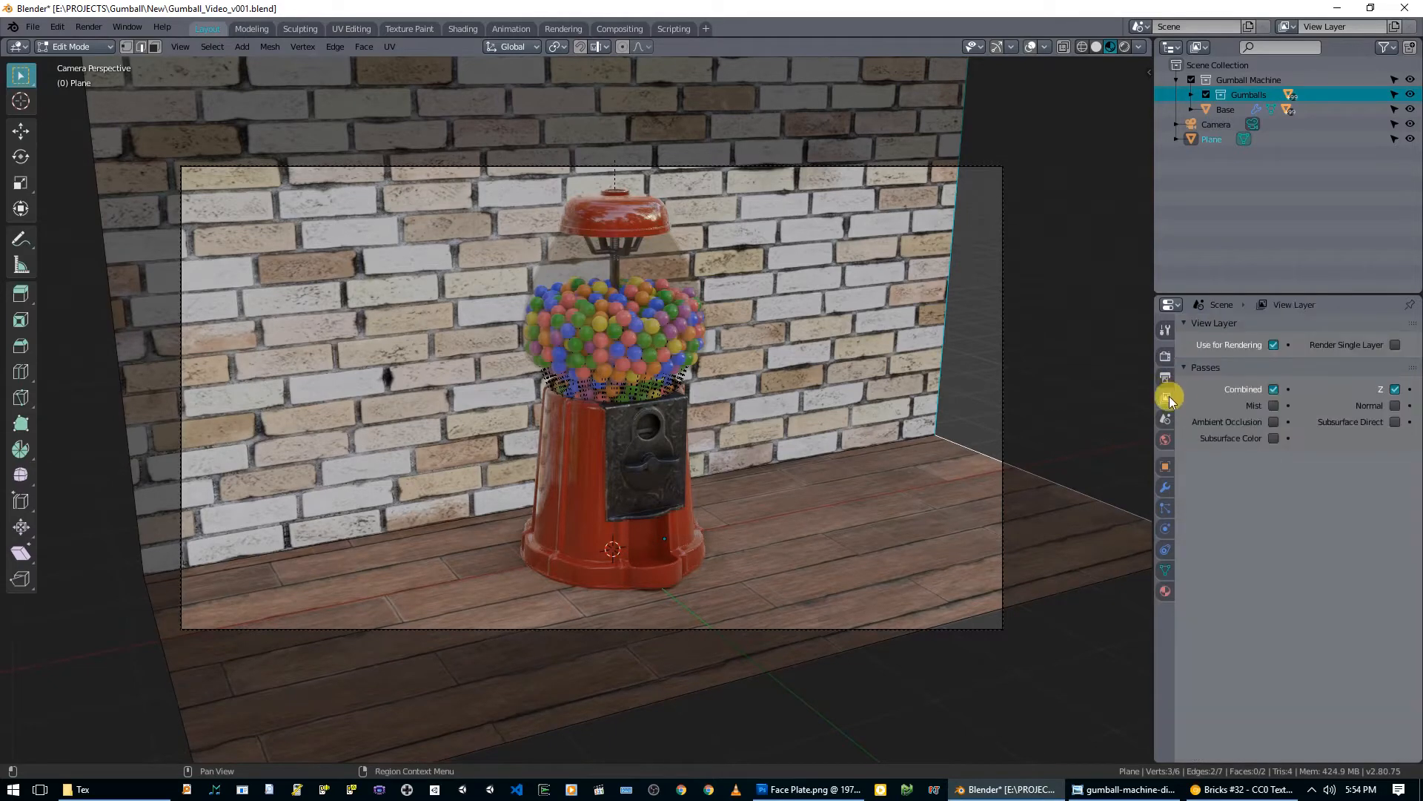
{"action": "left_click", "coordinate": [1166, 382]}
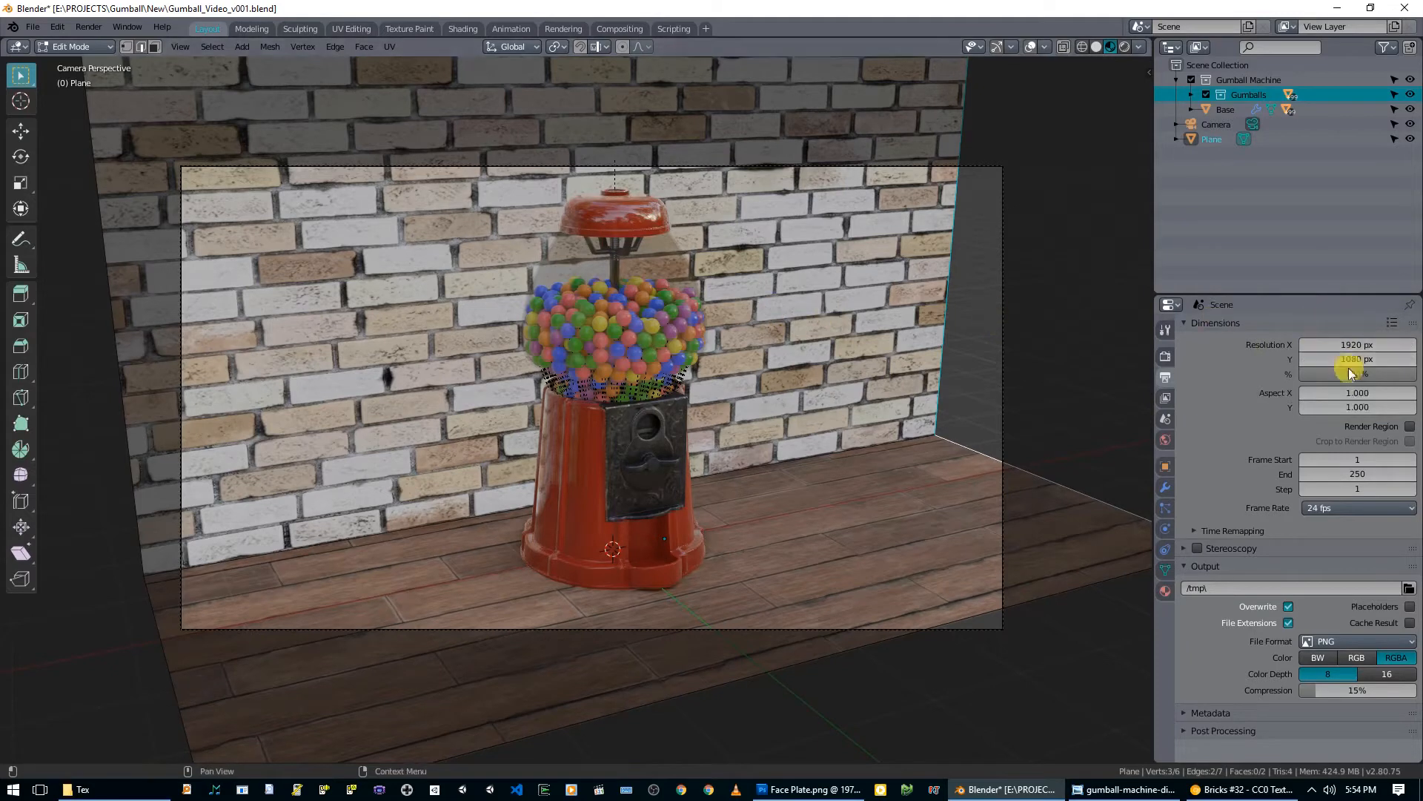
{"action": "left_click_drag", "start_coordinate": [1363, 344], "coordinate": [1170, 345]}
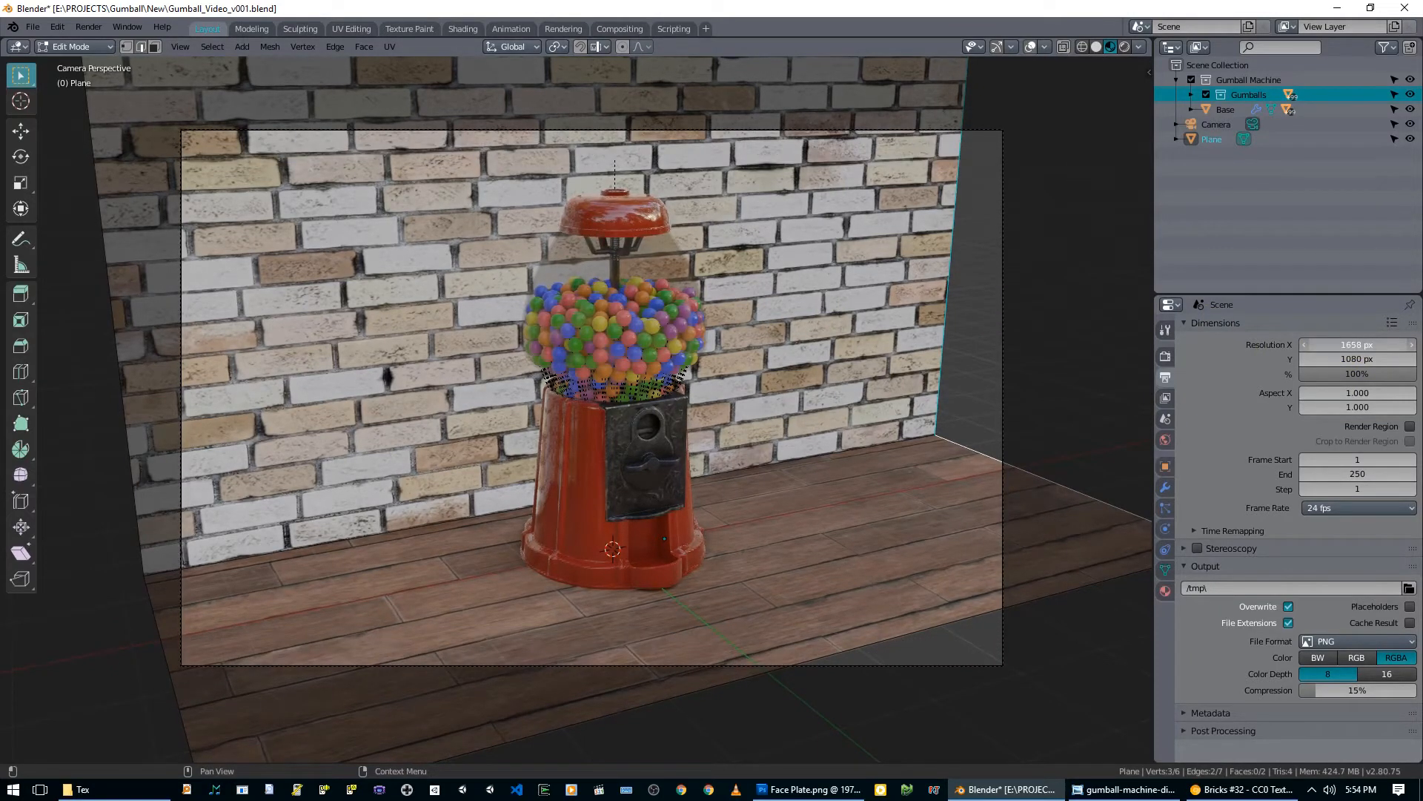
{"action": "left_click", "coordinate": [1365, 342]}
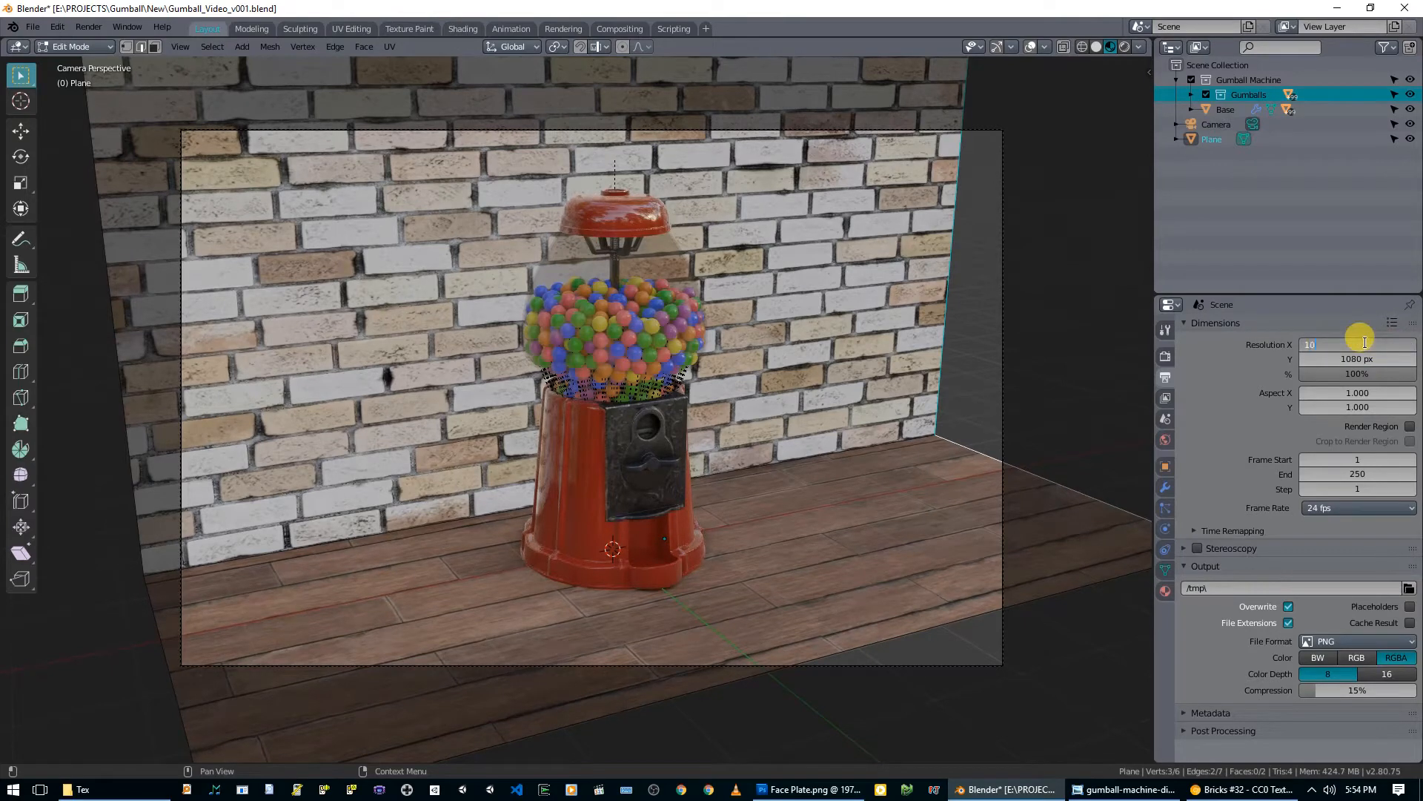
{"action": "key", "text": "Return"}
Step: Return to Object Mode, select the camera and walk it forward until the gumball machine fills the square frame
{"action": "scroll", "coordinate": [966, 416], "scroll_direction": "down", "scroll_amount": 3}
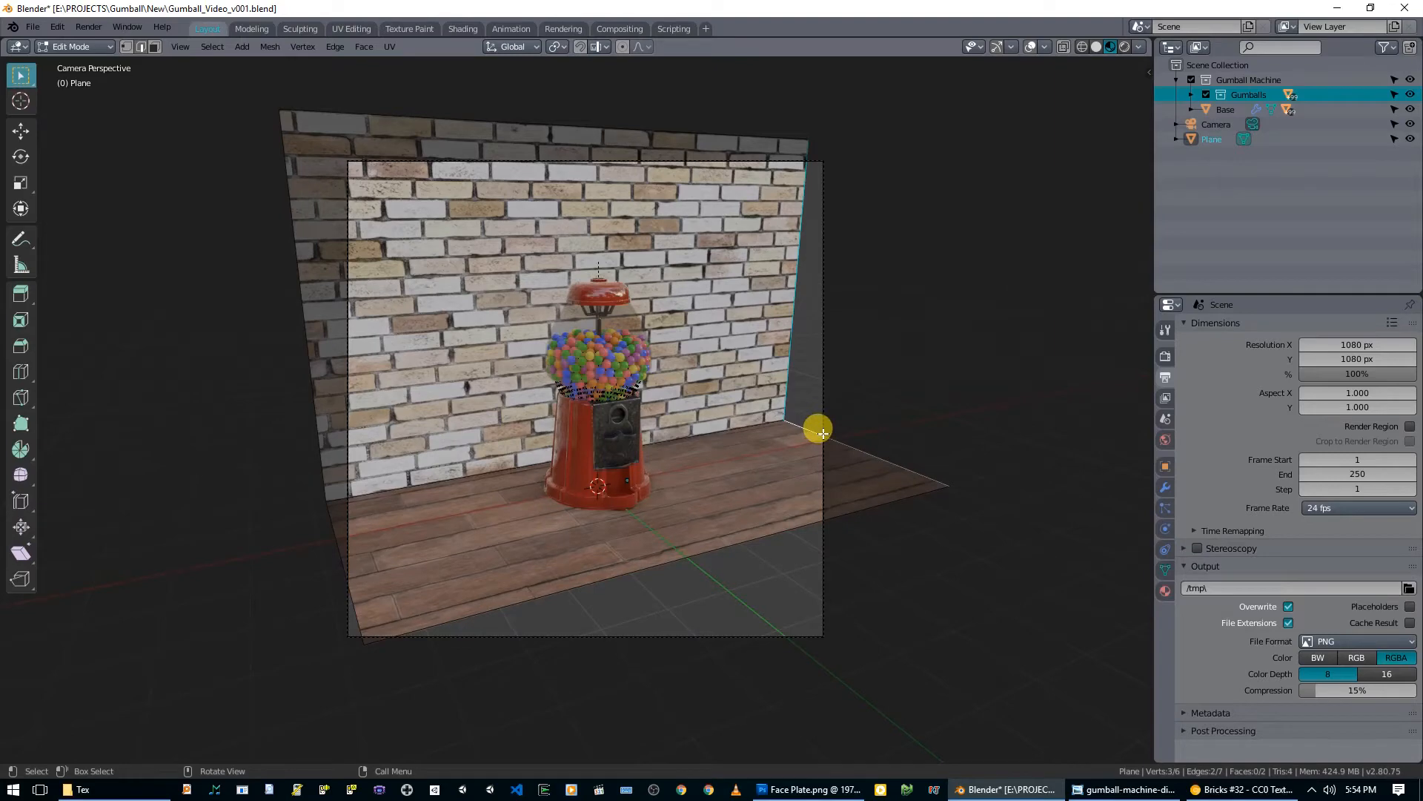
{"action": "key", "text": "Tab"}
{"action": "left_click", "coordinate": [826, 420]}
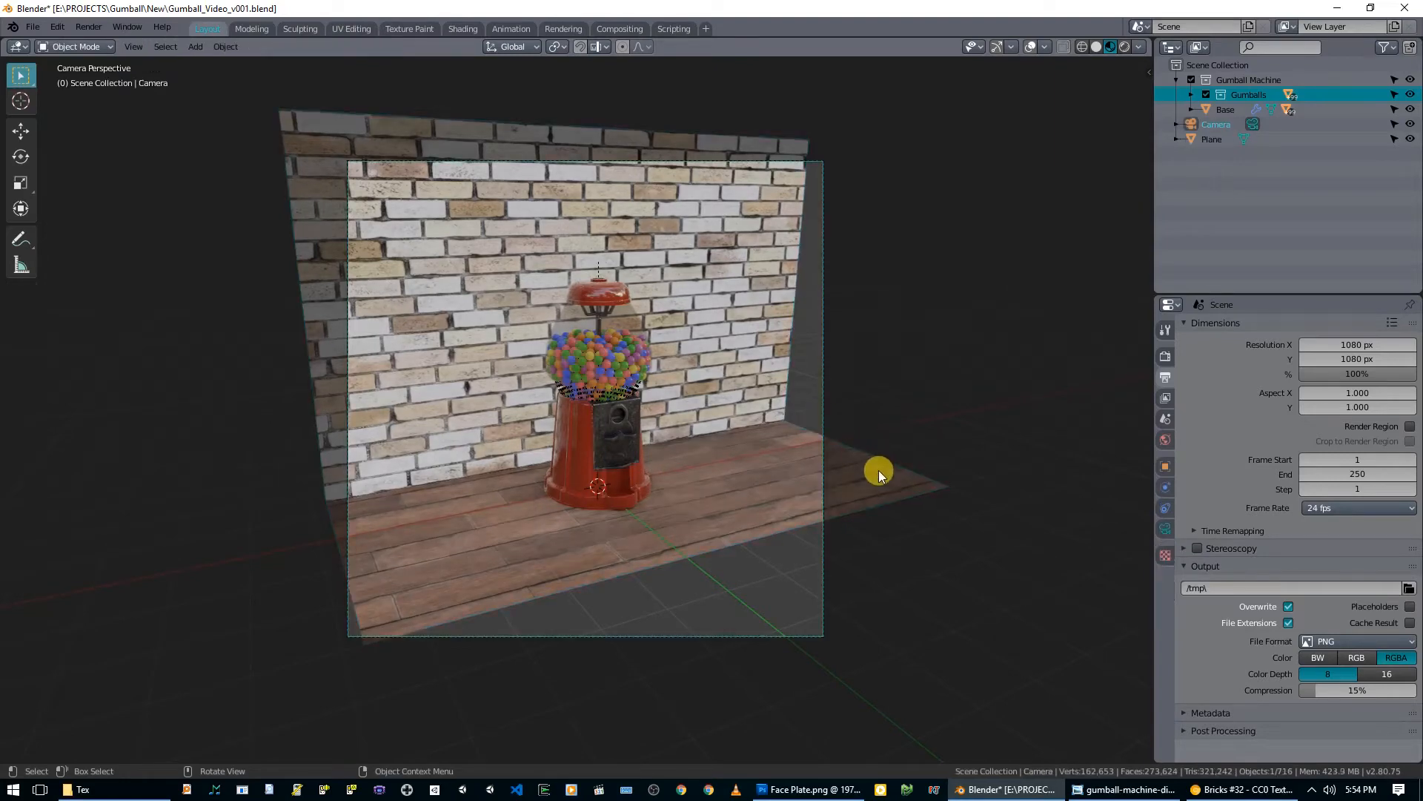
{"action": "key", "text": "shift+grave"}
{"action": "key", "text": "w"}
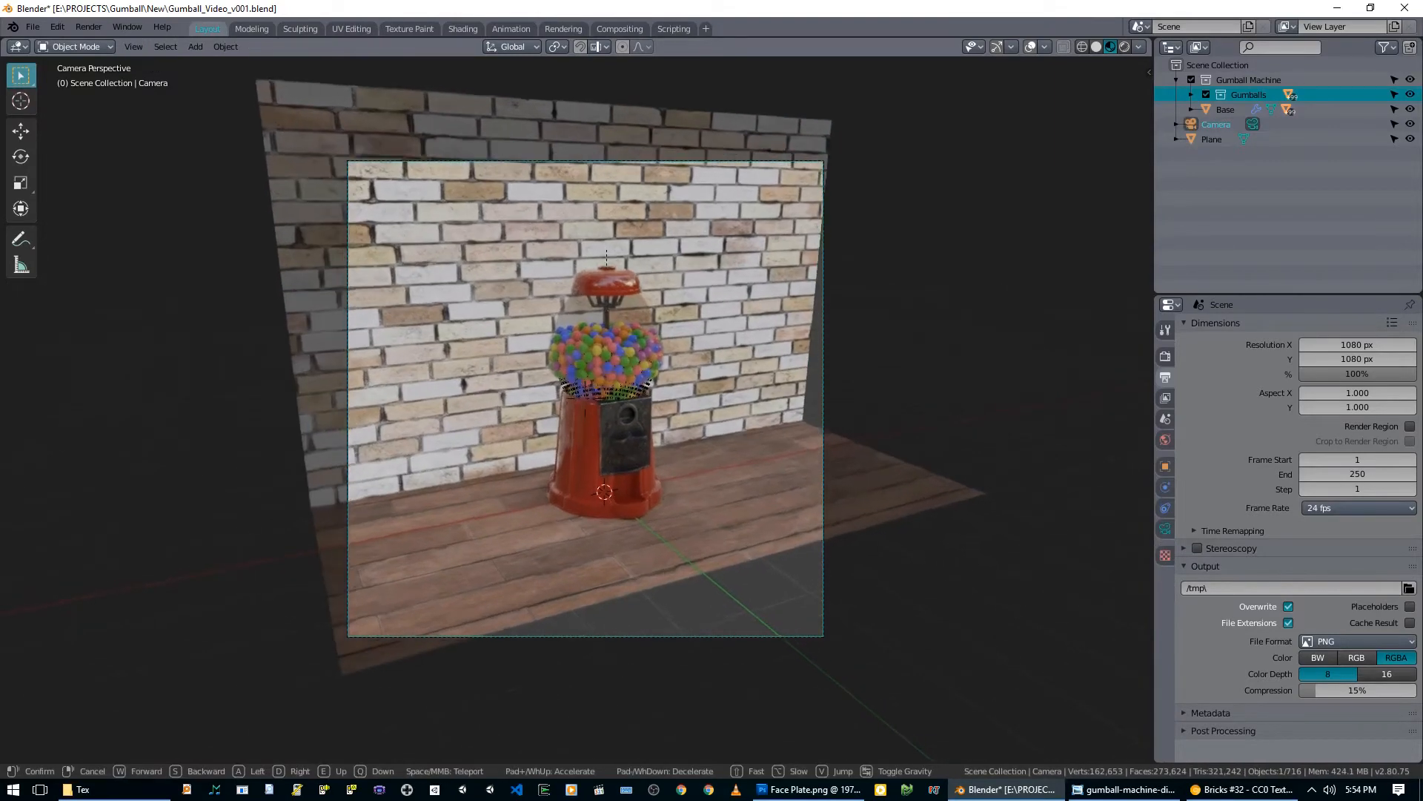
{"action": "key", "text": "w"}
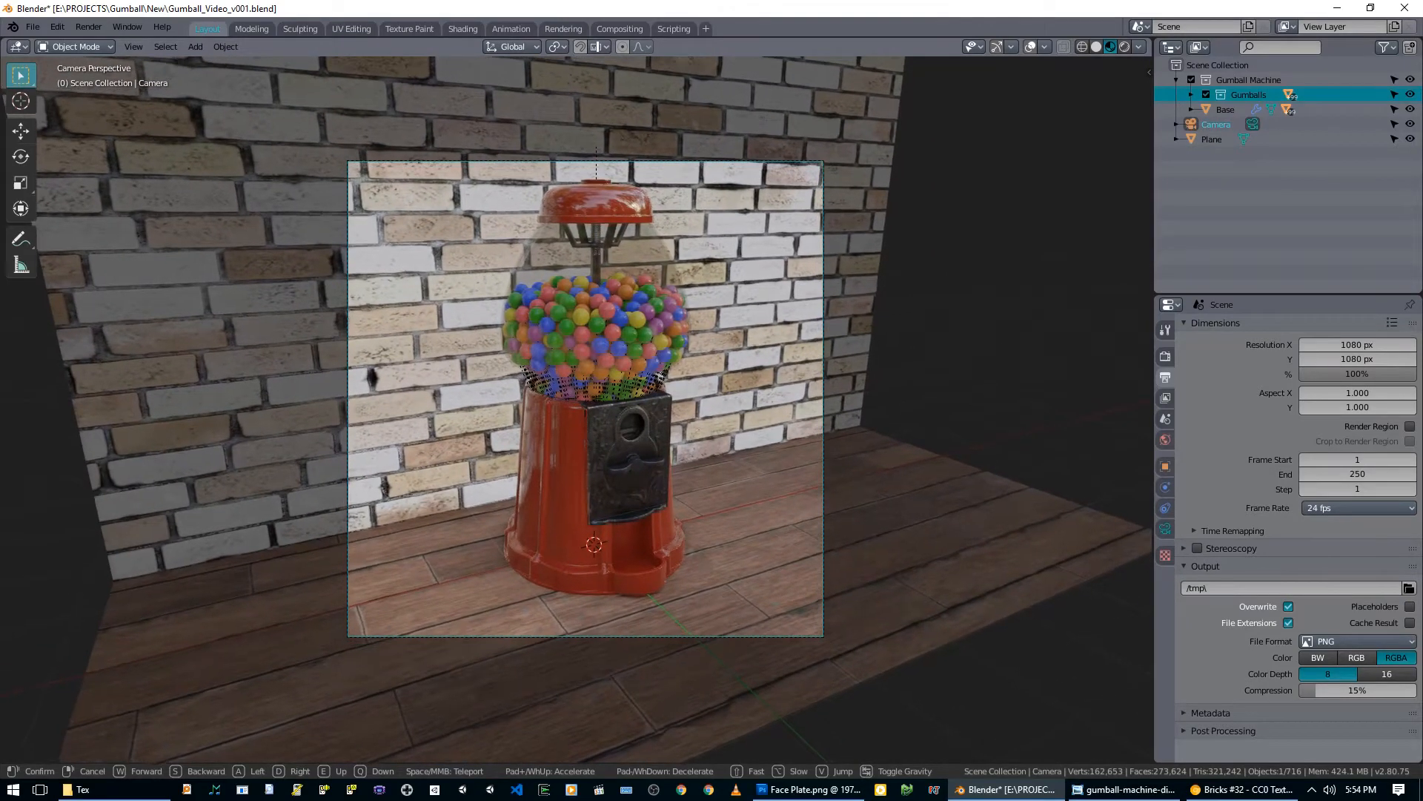
{"action": "key", "text": "Return"}
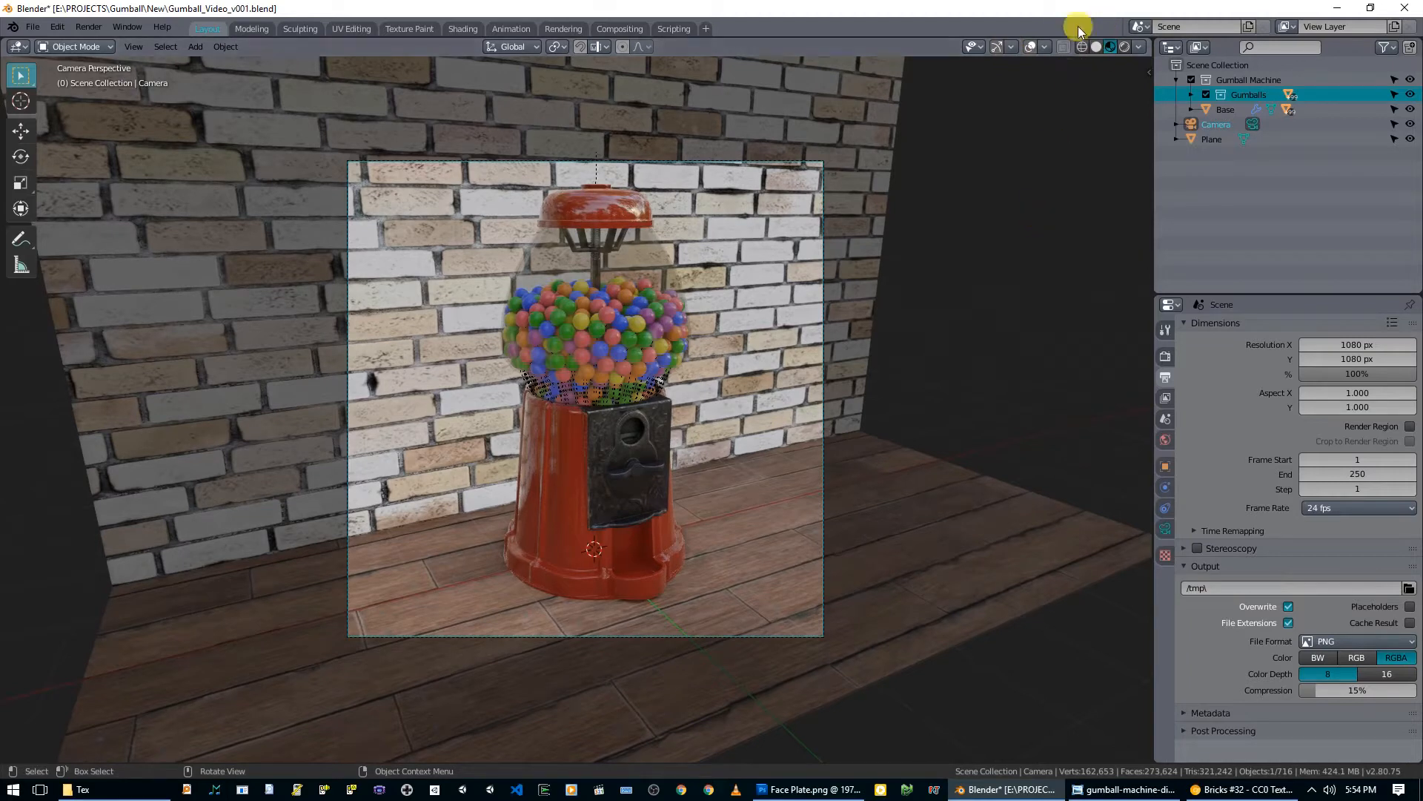
Step: Turn off the relationship lines in the viewport overlays
{"action": "left_click", "coordinate": [1045, 47]}
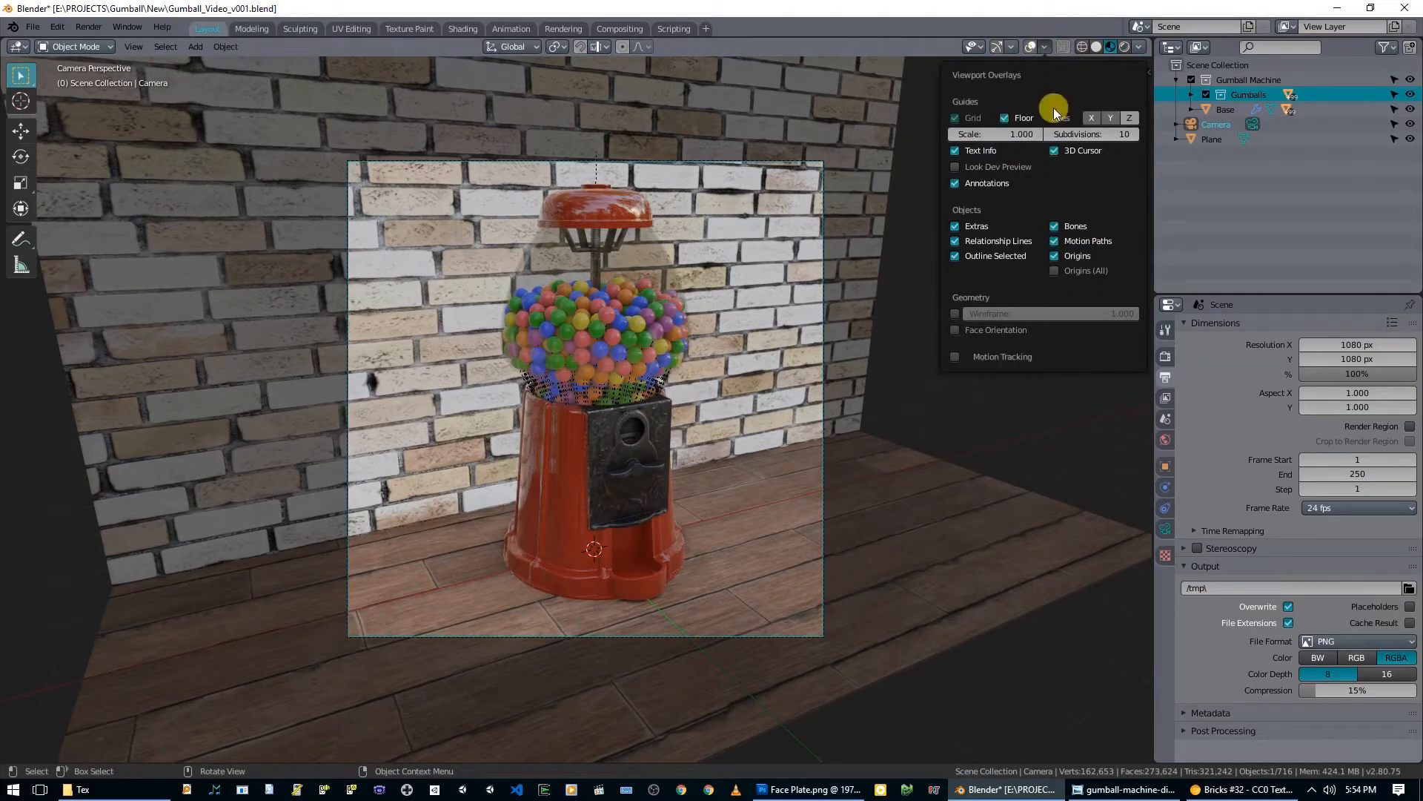
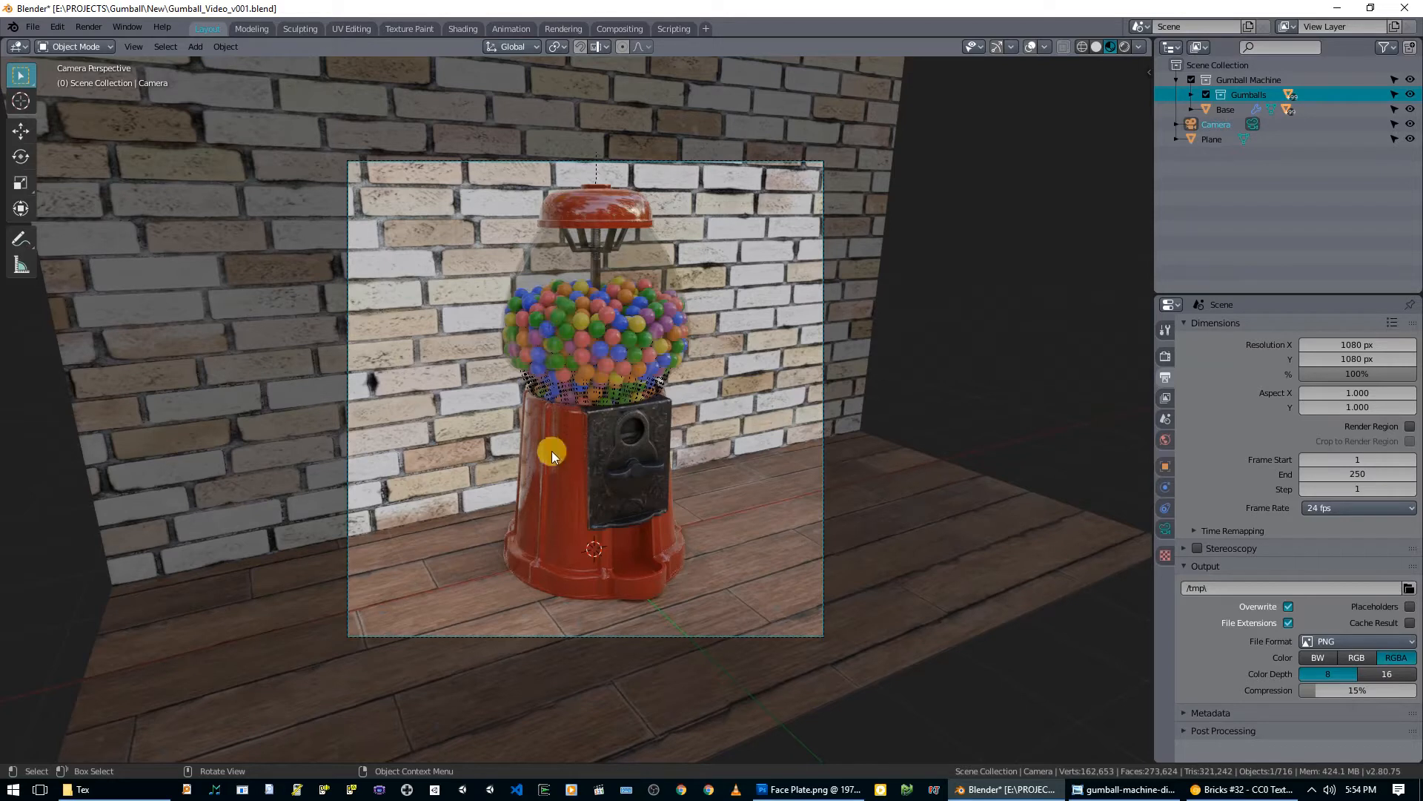
{"action": "left_click", "coordinate": [1044, 47]}
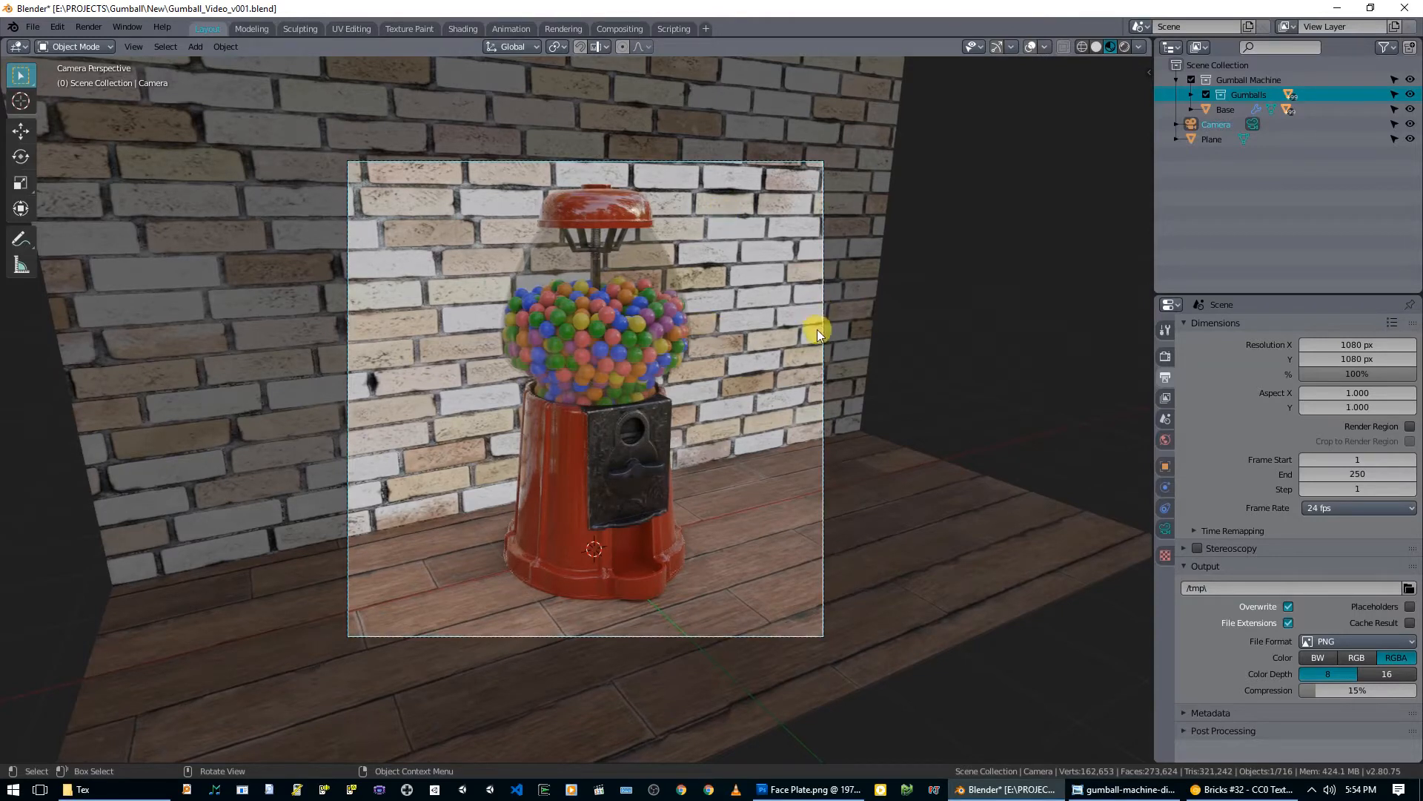
Step: Open the floor and wall plane's Wood material in the Shading workspace and move its Overlay node away from the Planks19_col.jpg texture
{"action": "left_click", "coordinate": [843, 345]}
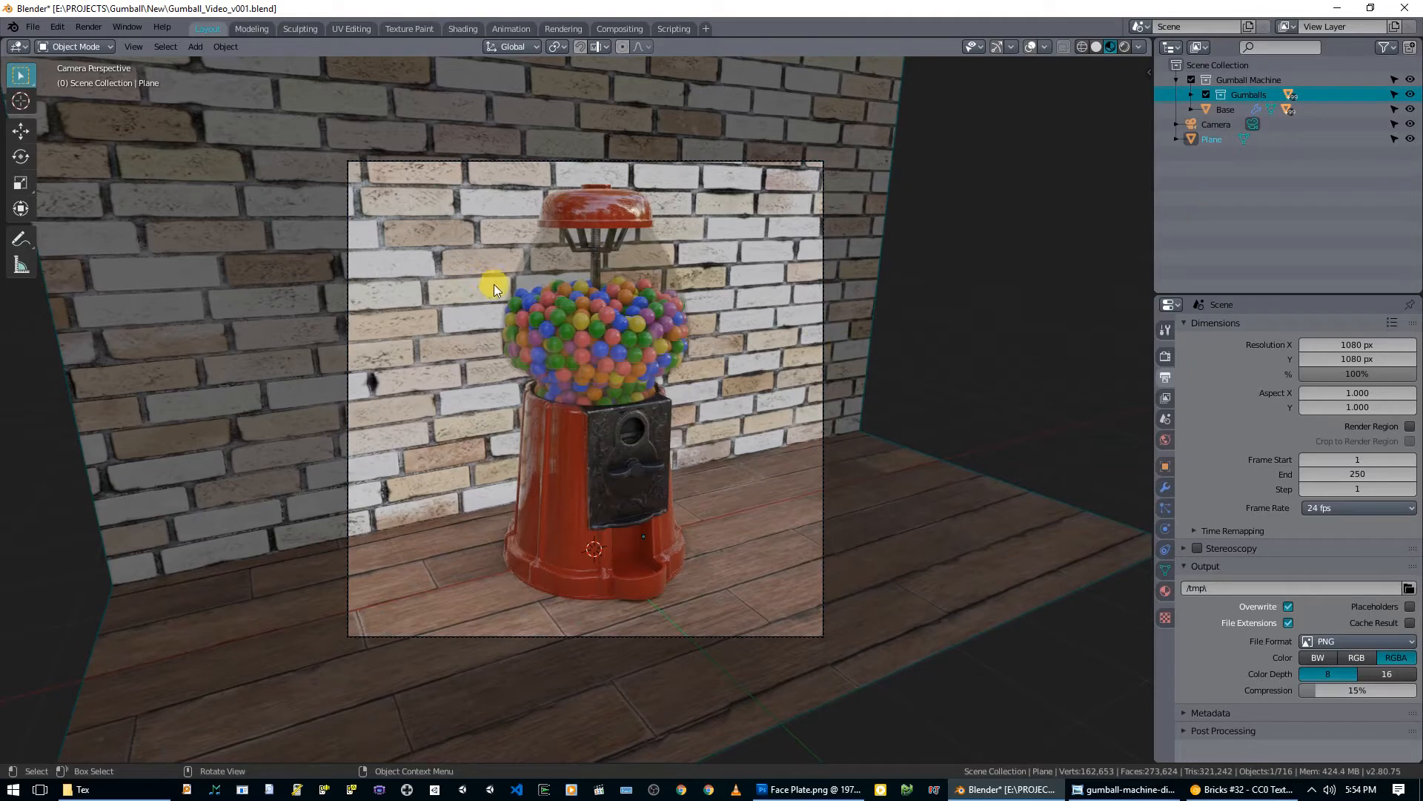
{"action": "left_click", "coordinate": [458, 30]}
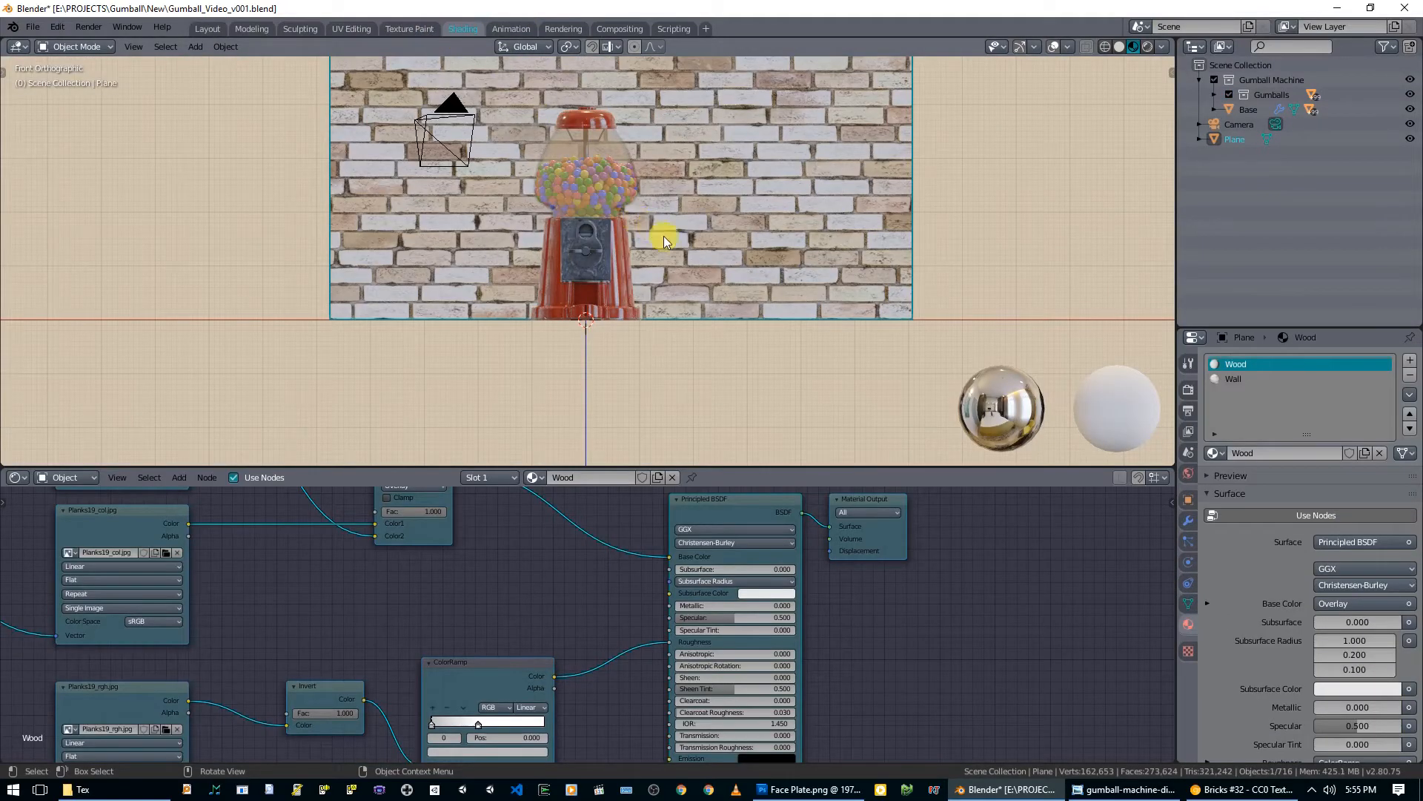
{"action": "key", "text": "KP_0"}
{"action": "middle_click_drag", "start_coordinate": [526, 560], "coordinate": [620, 665]}
{"action": "middle_click_drag", "start_coordinate": [621, 524], "coordinate": [794, 639]}
{"action": "middle_click_drag", "start_coordinate": [693, 602], "coordinate": [594, 498]}
{"action": "left_click_drag", "start_coordinate": [567, 587], "coordinate": [720, 592]}
{"action": "middle_click_drag", "start_coordinate": [437, 559], "coordinate": [542, 503]}
{"action": "left_click", "coordinate": [372, 585]}
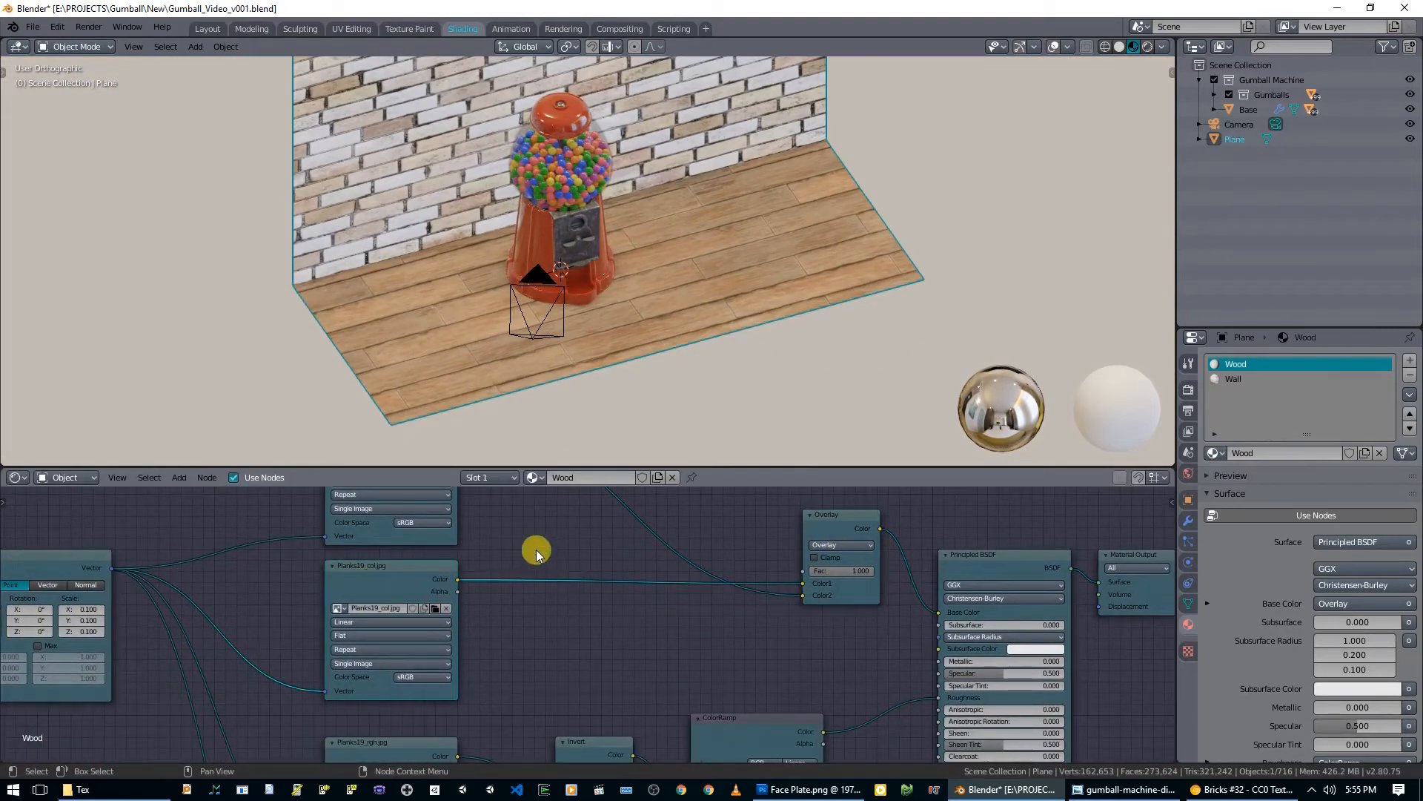
{"action": "key", "text": "shift+a"}
{"action": "mouse_move", "coordinate": [509, 567]}
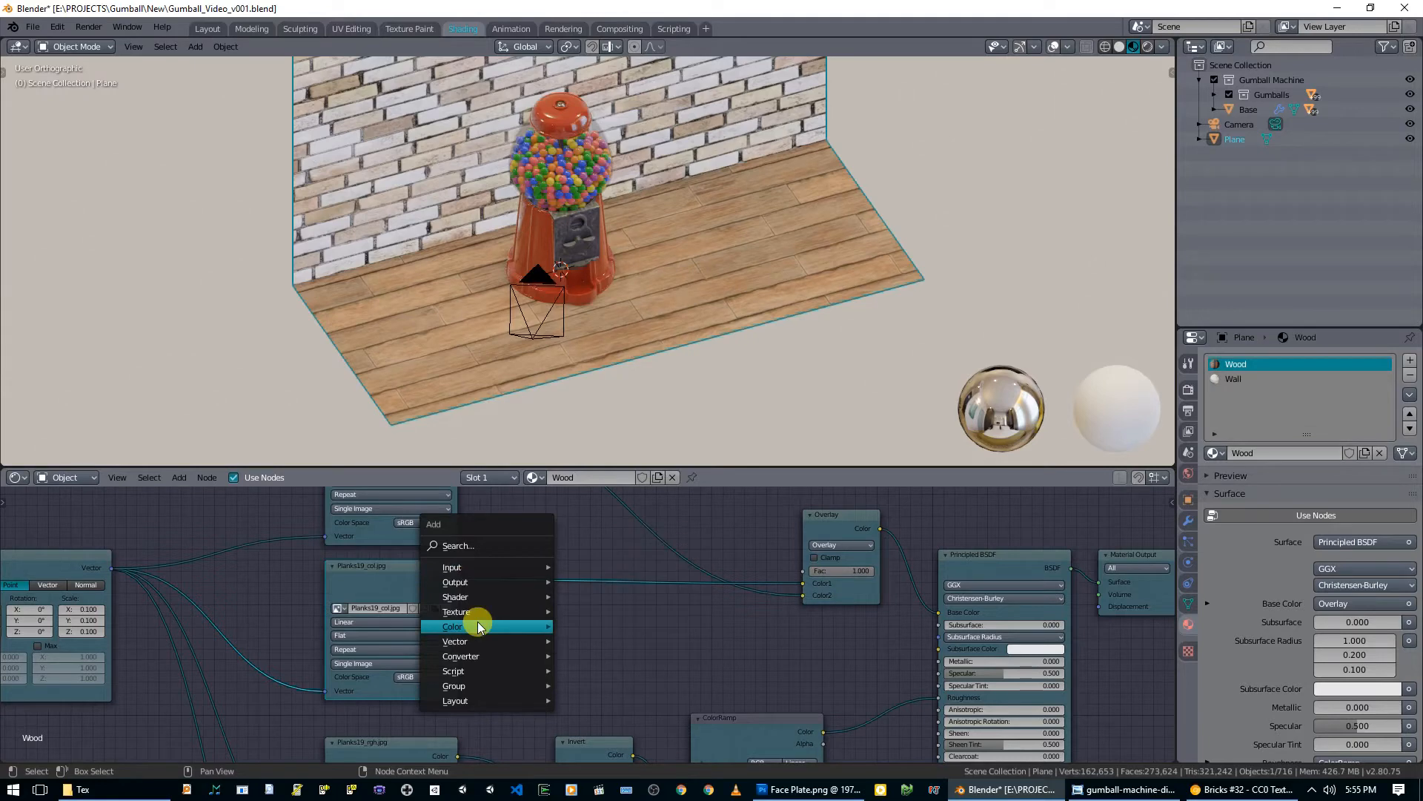
{"action": "mouse_move", "coordinate": [477, 626]}
{"action": "left_click", "coordinate": [595, 658]}
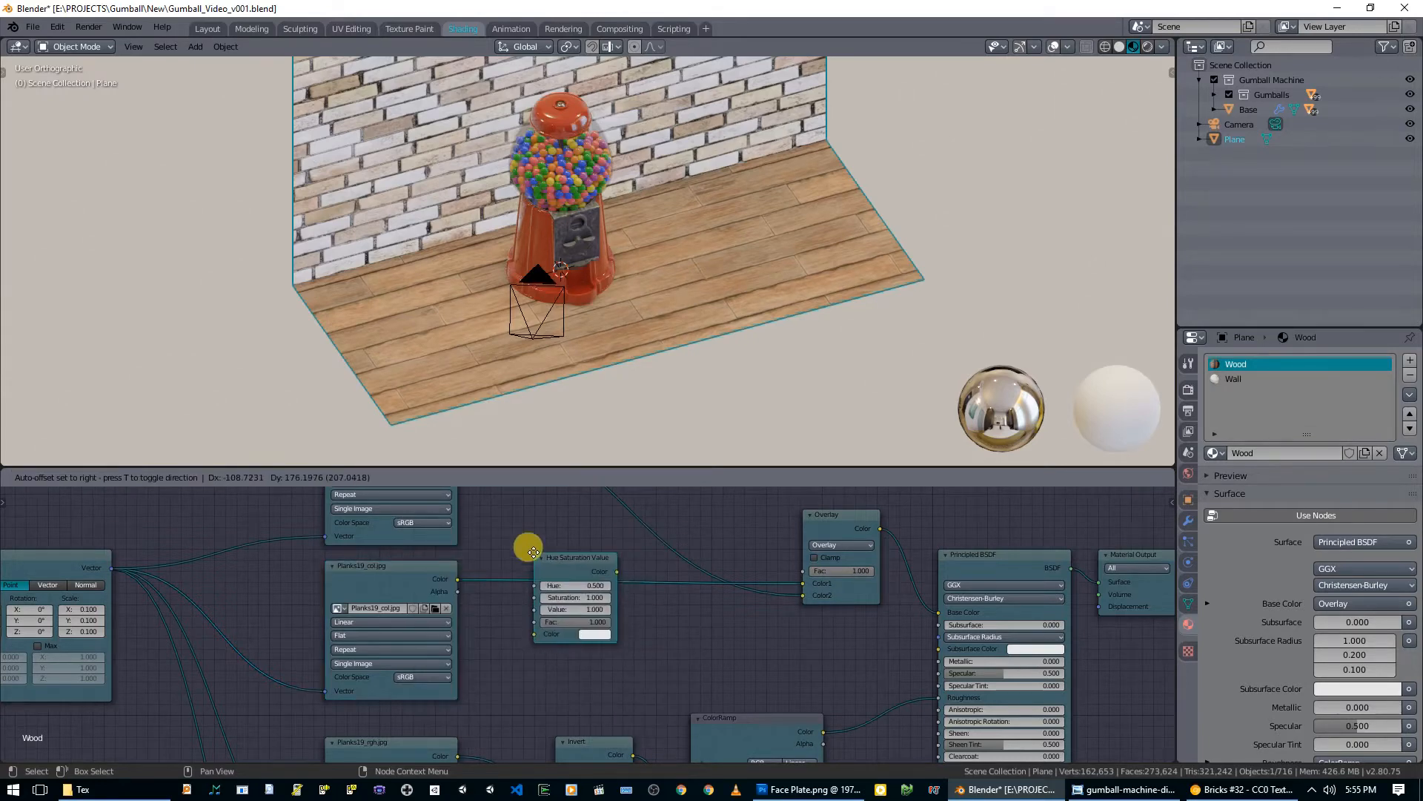
{"action": "left_click", "coordinate": [575, 566]}
{"action": "left_click", "coordinate": [576, 566], "text": "ctrl+shift"}
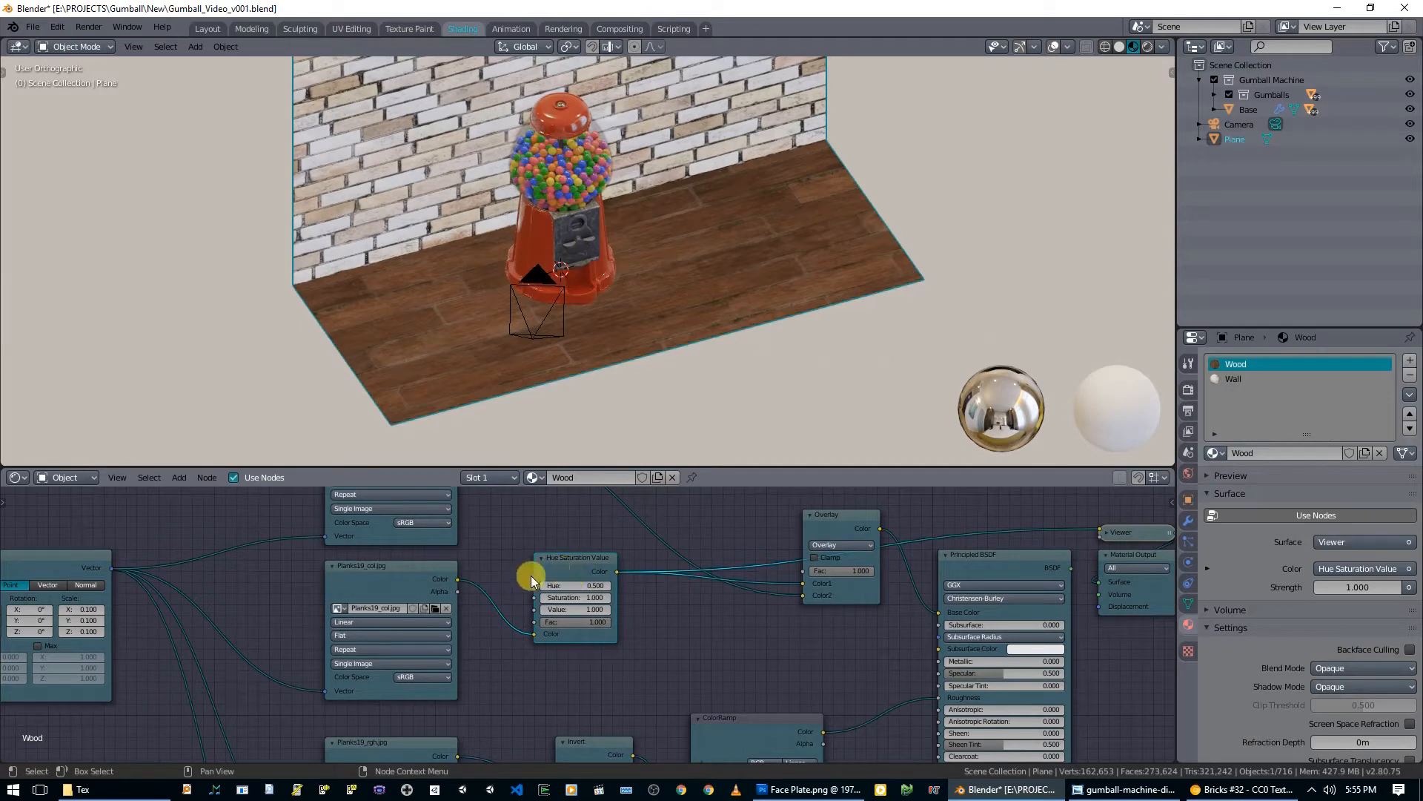
{"action": "key", "text": "x"}
{"action": "left_click_drag", "start_coordinate": [459, 579], "coordinate": [807, 587]}
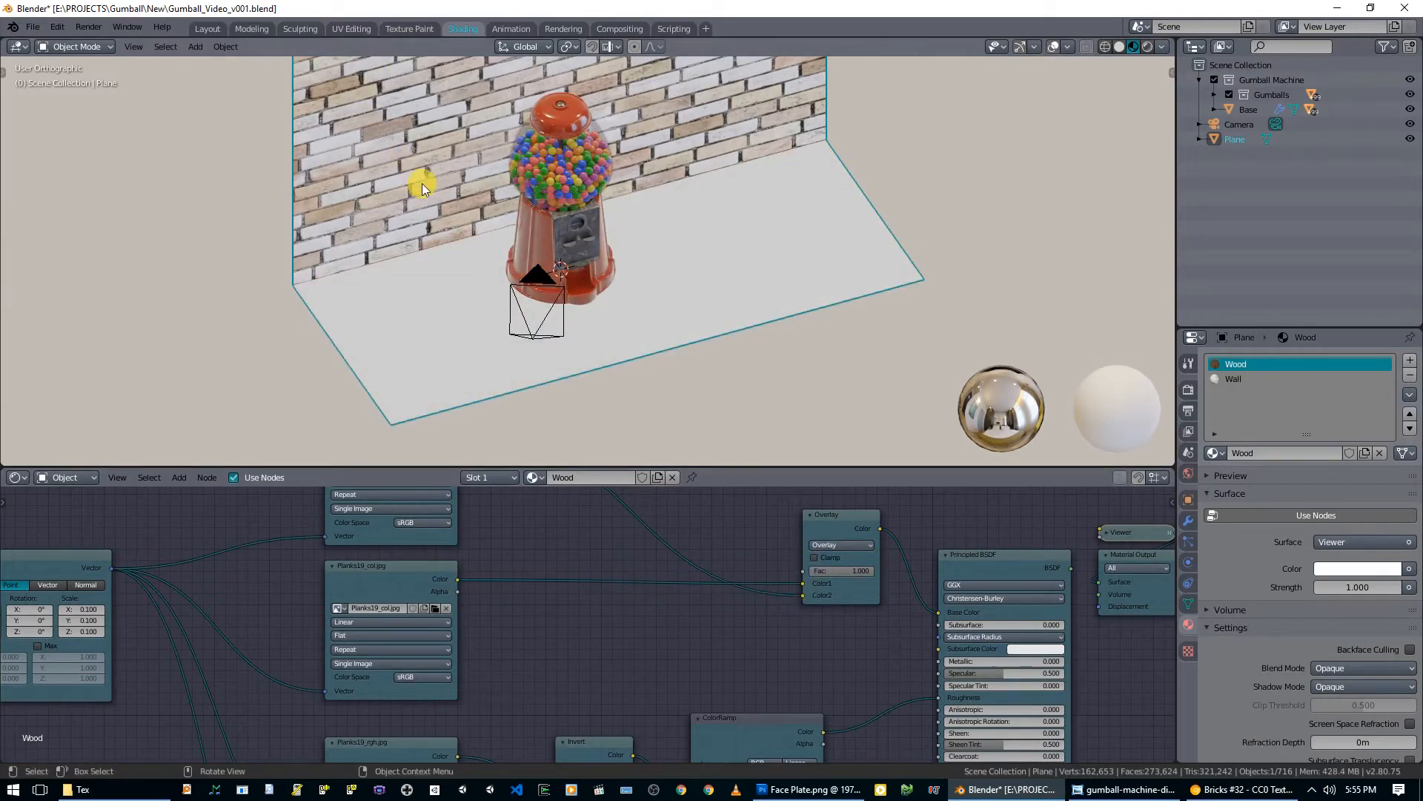
{"action": "left_click", "coordinate": [1004, 565], "text": "ctrl+shift"}
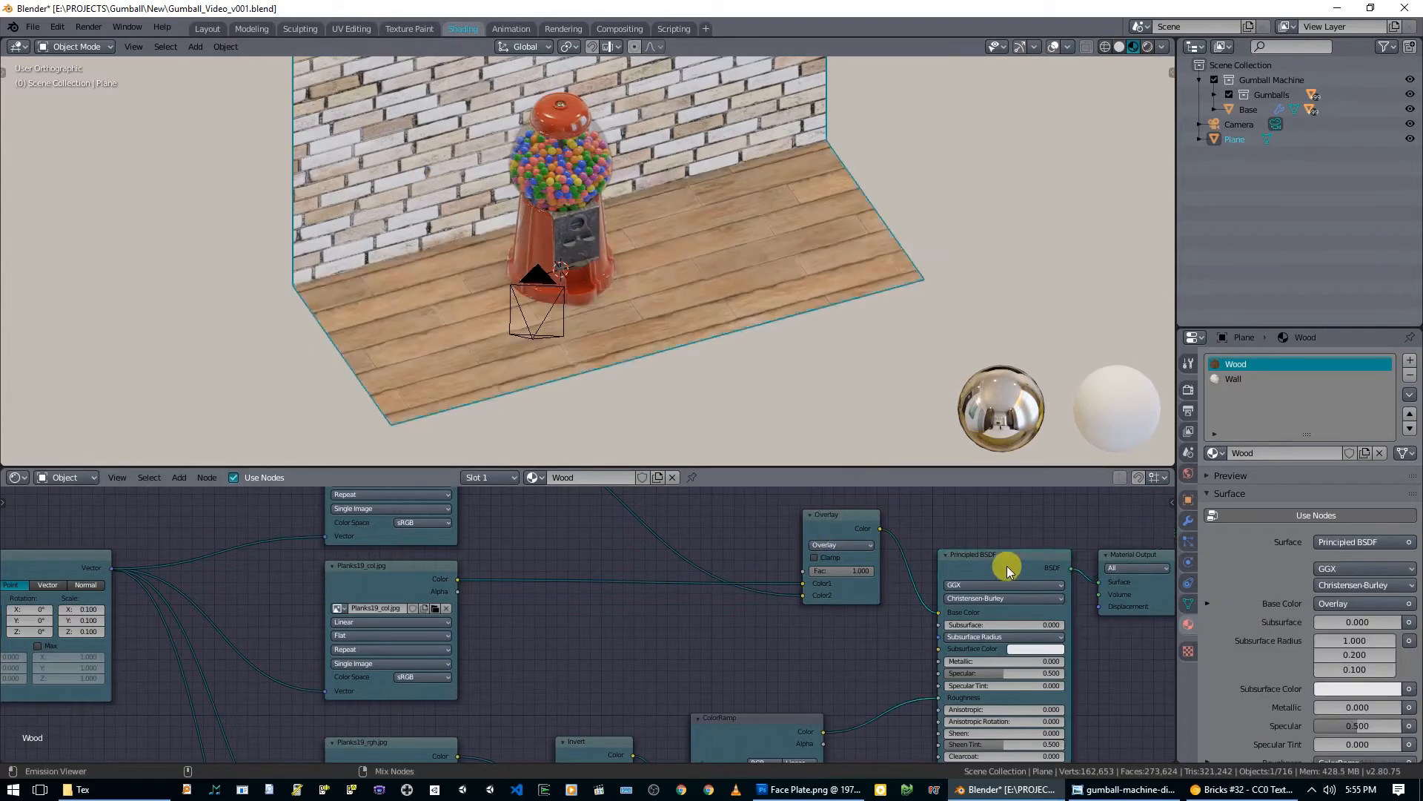
Step: In the Wall material, move the Overlay node aside and insert a Hue Saturation Value node after the Bricks35_col.jpg texture
{"action": "left_click", "coordinate": [1237, 379]}
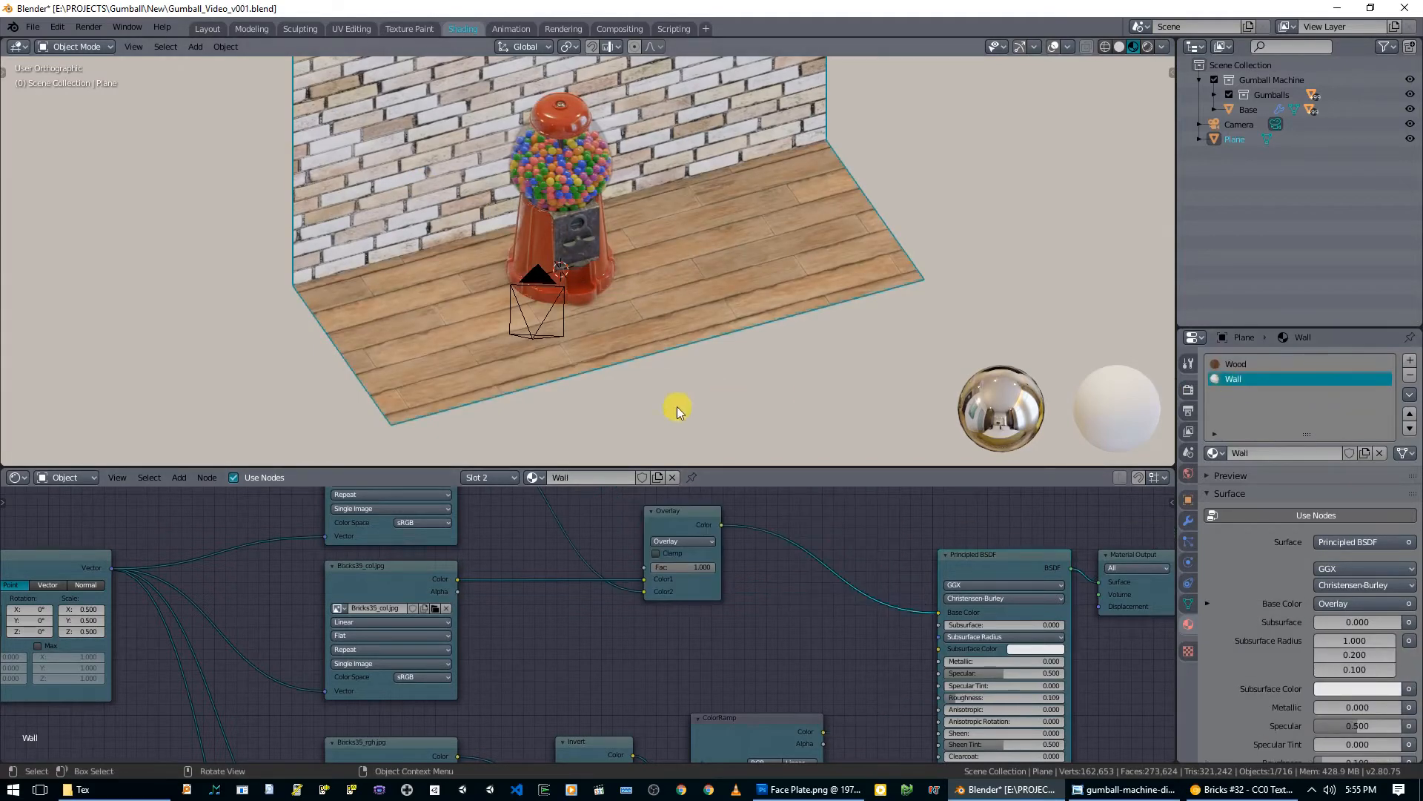
{"action": "left_click_drag", "start_coordinate": [670, 527], "coordinate": [841, 538]}
{"action": "key", "text": "shift+a"}
{"action": "left_click", "coordinate": [756, 583]}
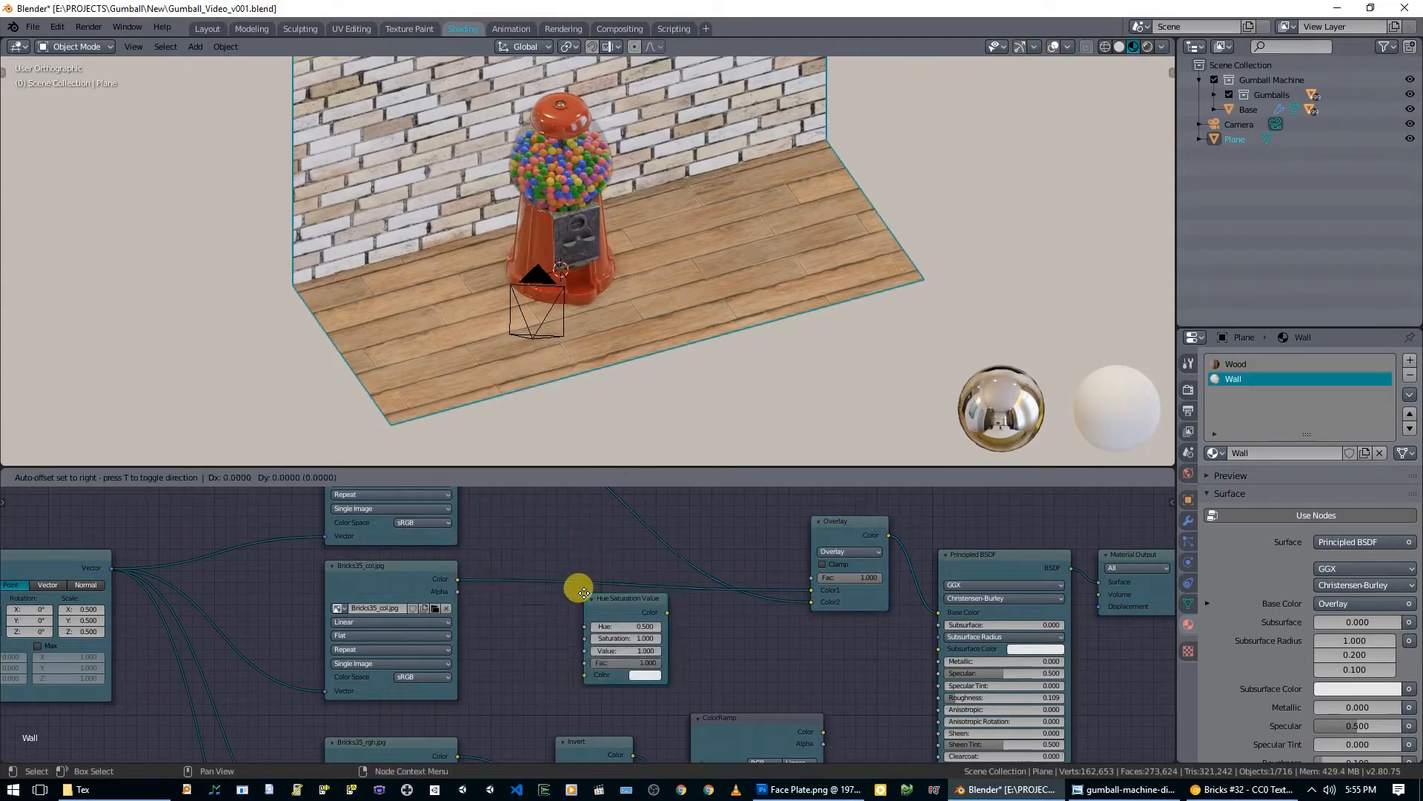
{"action": "left_click", "coordinate": [535, 558]}
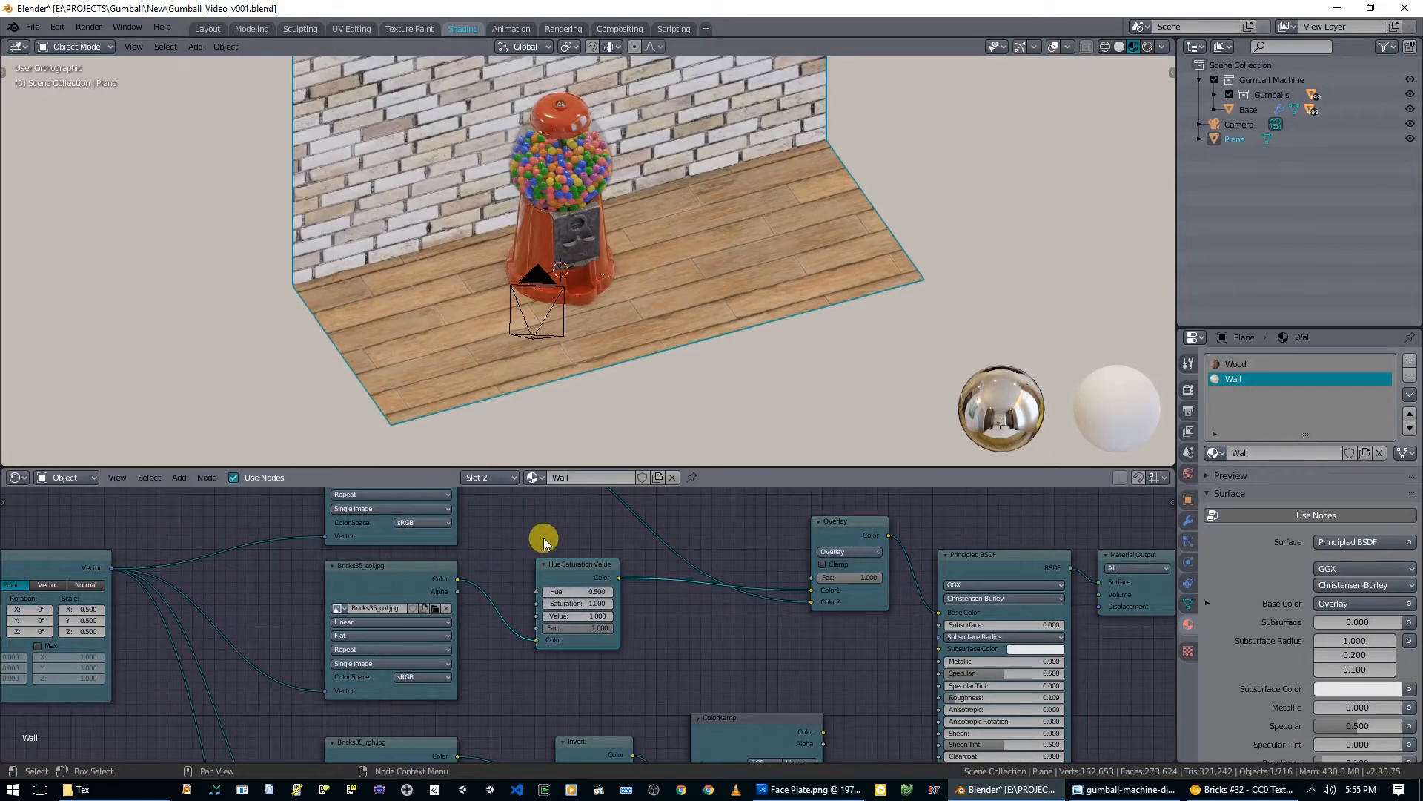
Step: Lower the Value of the wall's Hue Saturation Value node to 0.100 and check the darker bricks through the camera
{"action": "left_click", "coordinate": [545, 617]}
{"action": "left_click", "coordinate": [546, 617]}
{"action": "left_click", "coordinate": [546, 617]}
{"action": "left_click", "coordinate": [546, 617]}
{"action": "left_click", "coordinate": [546, 617]}
{"action": "left_click", "coordinate": [546, 617]}
{"action": "middle_click_drag", "start_coordinate": [576, 385], "coordinate": [602, 251]}
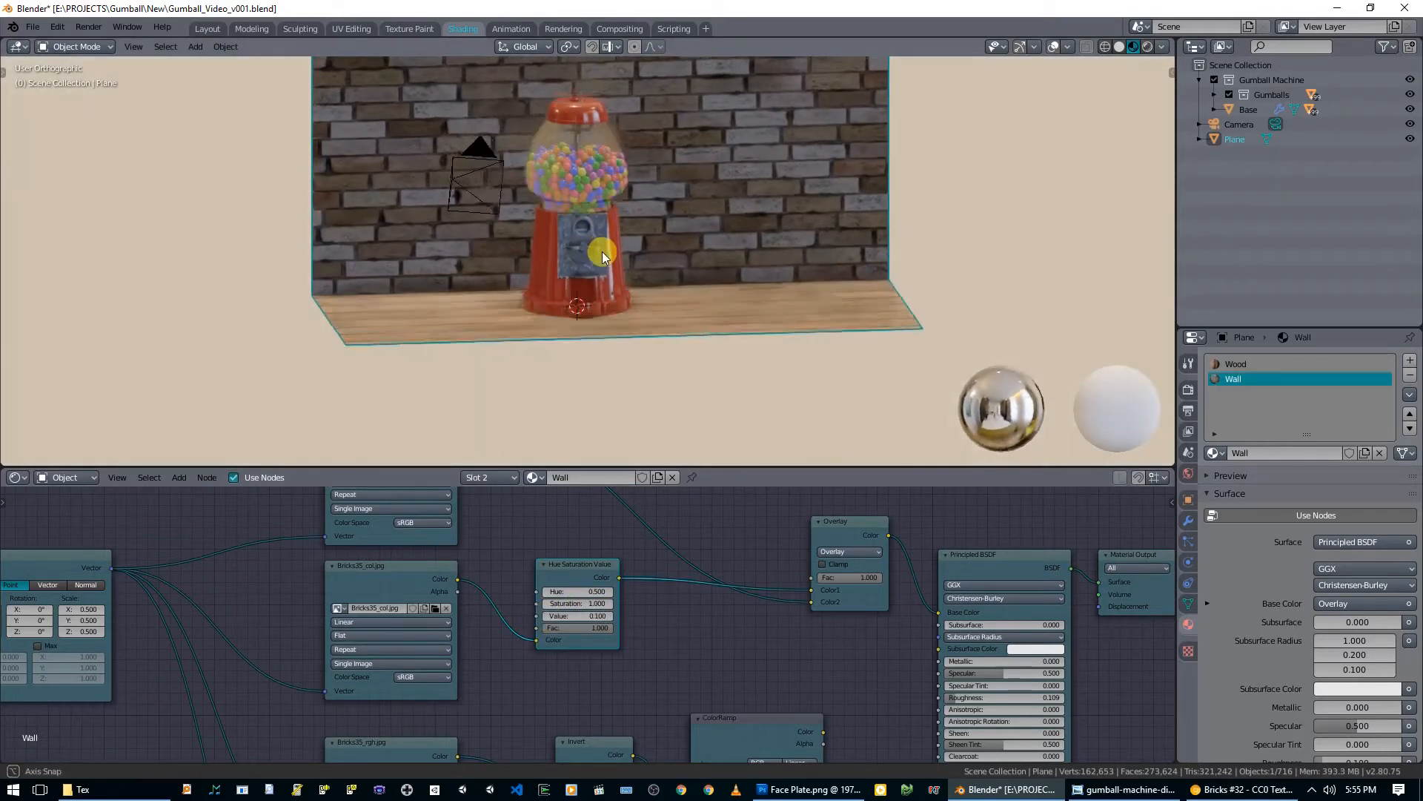
{"action": "key", "text": "KP_0"}
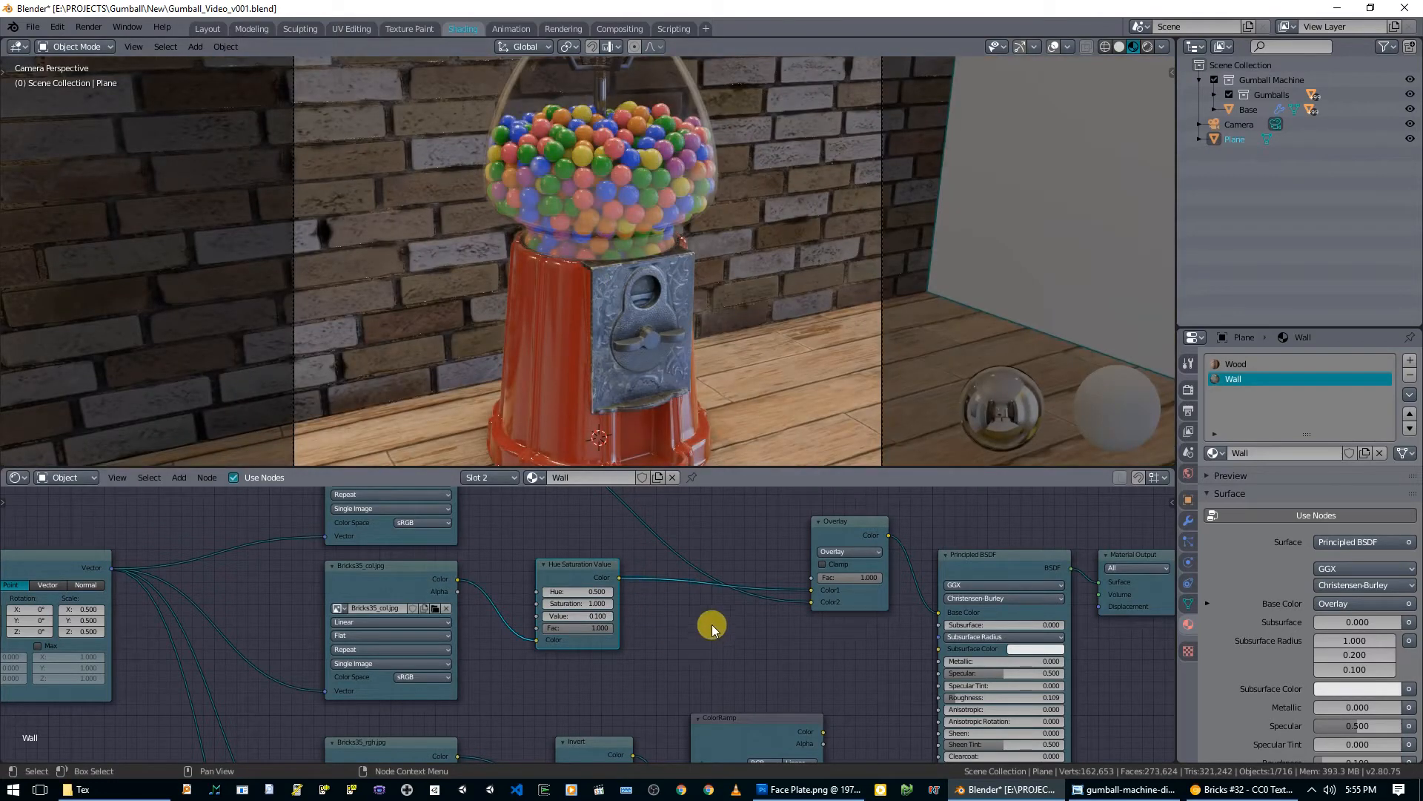
Step: Increase the roughness of the wall's Principled BSDF and change the strength of its Normal Map node
{"action": "middle_click_drag", "start_coordinate": [850, 641], "coordinate": [692, 575]}
{"action": "left_click_drag", "start_coordinate": [793, 624], "coordinate": [819, 624]}
{"action": "middle_click_drag", "start_coordinate": [684, 756], "coordinate": [709, 523]}
{"action": "left_click", "coordinate": [559, 746]}
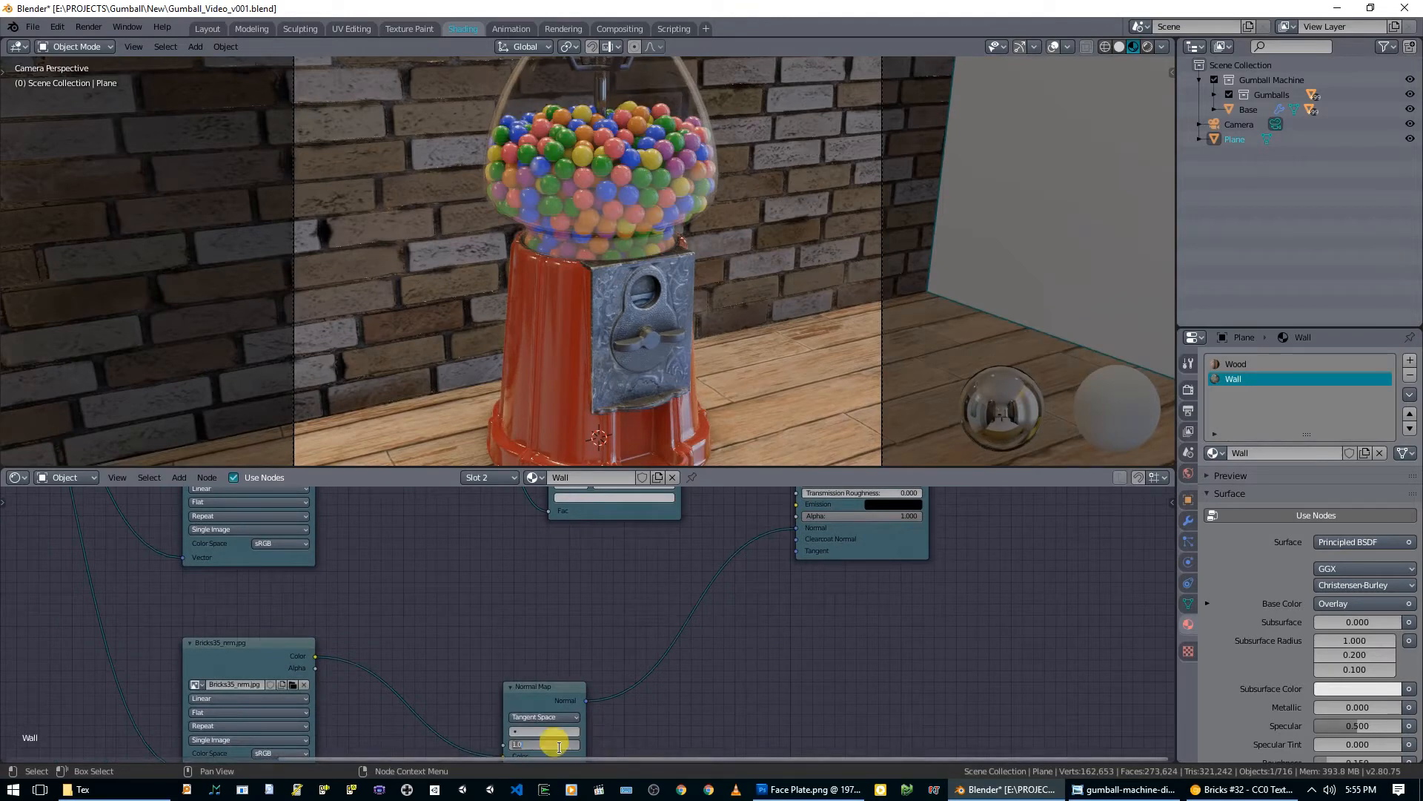
{"action": "key", "text": "Return"}
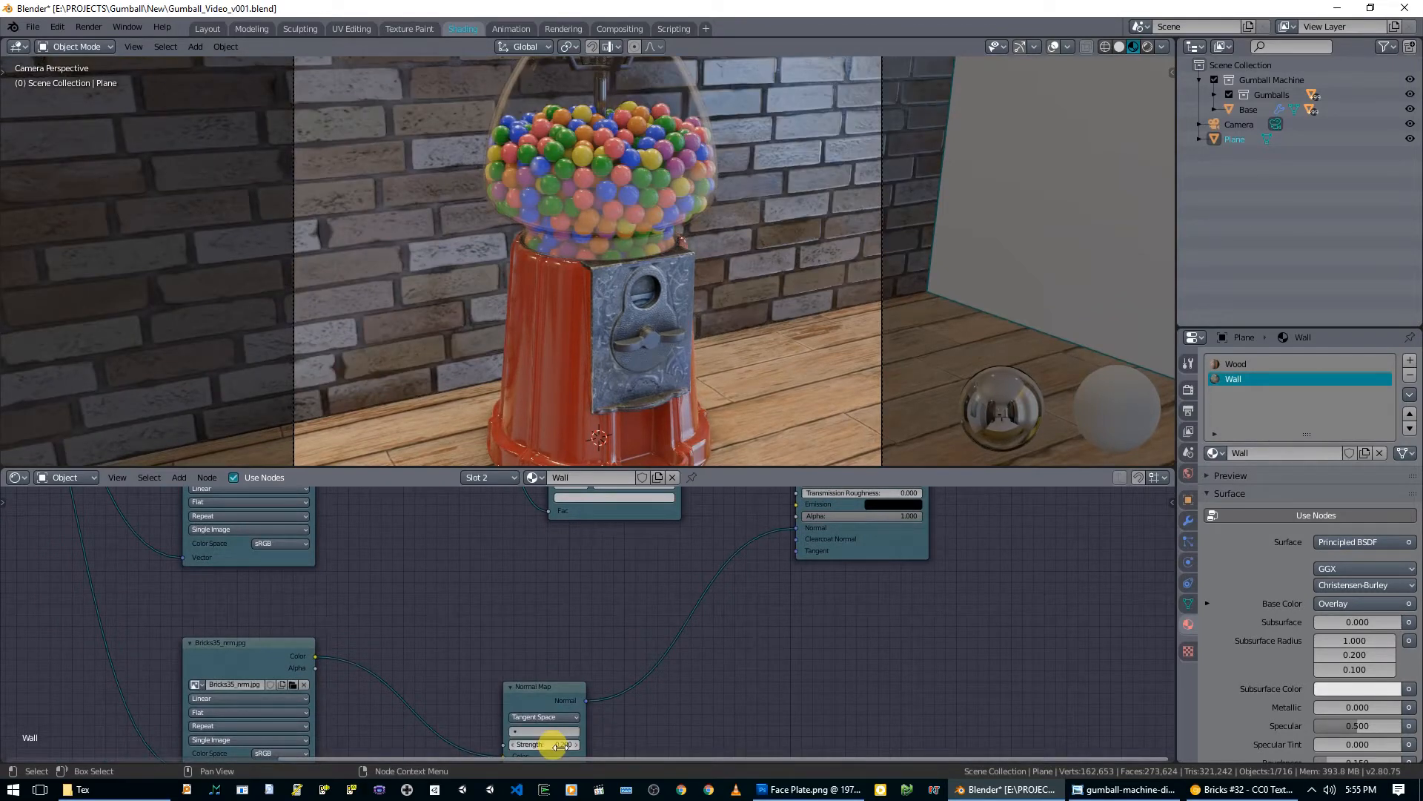
Step: Set the wall's Principled BSDF roughness to 0.427 and its Hue Saturation Value node's Value to 0.050
{"action": "middle_click_drag", "start_coordinate": [512, 572], "coordinate": [606, 642]}
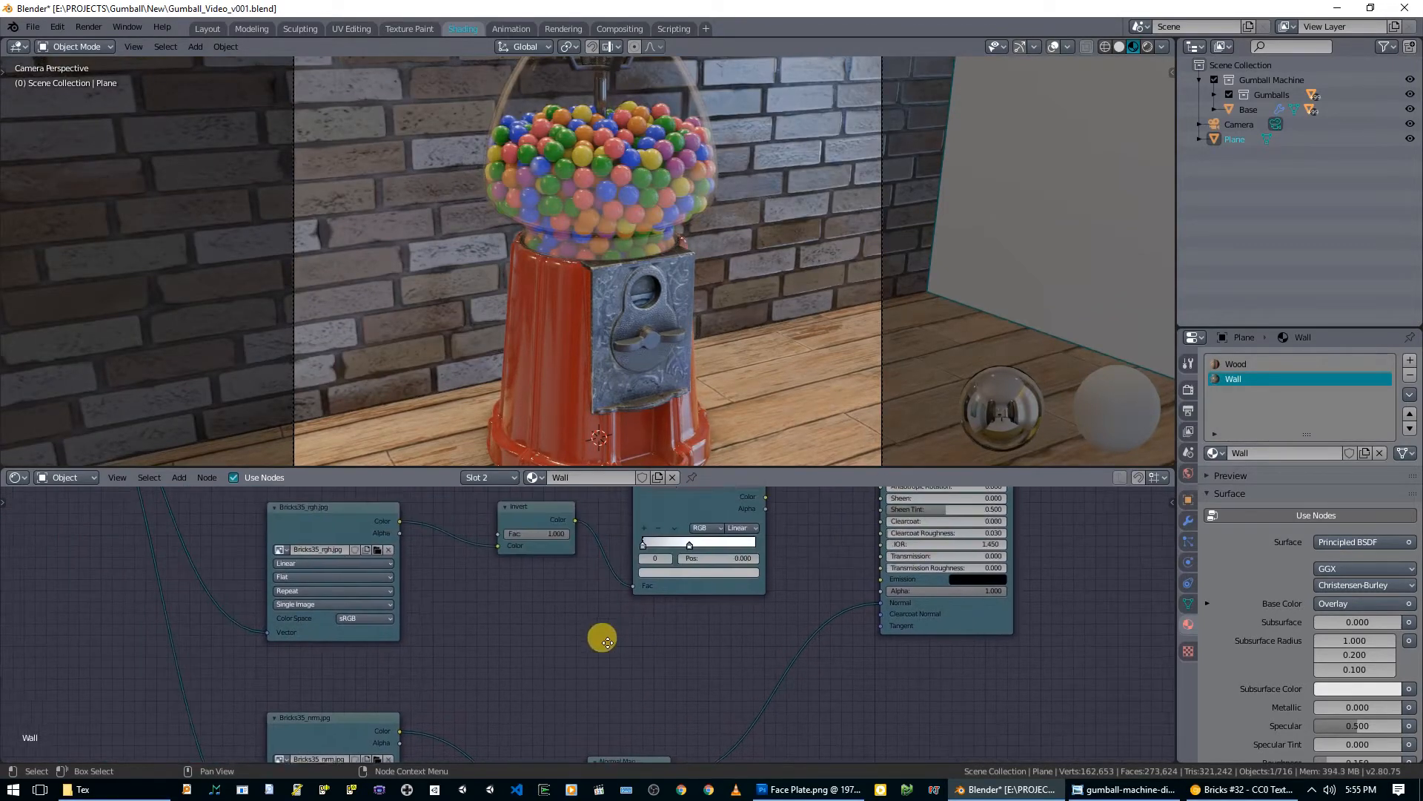
{"action": "middle_click_drag", "start_coordinate": [576, 578], "coordinate": [540, 700]}
{"action": "mouse_move", "coordinate": [871, 585]}
{"action": "left_mouse_down"}
{"action": "mouse_move", "coordinate": [909, 585]}
{"action": "mouse_move", "coordinate": [897, 585]}
{"action": "left_mouse_up"}
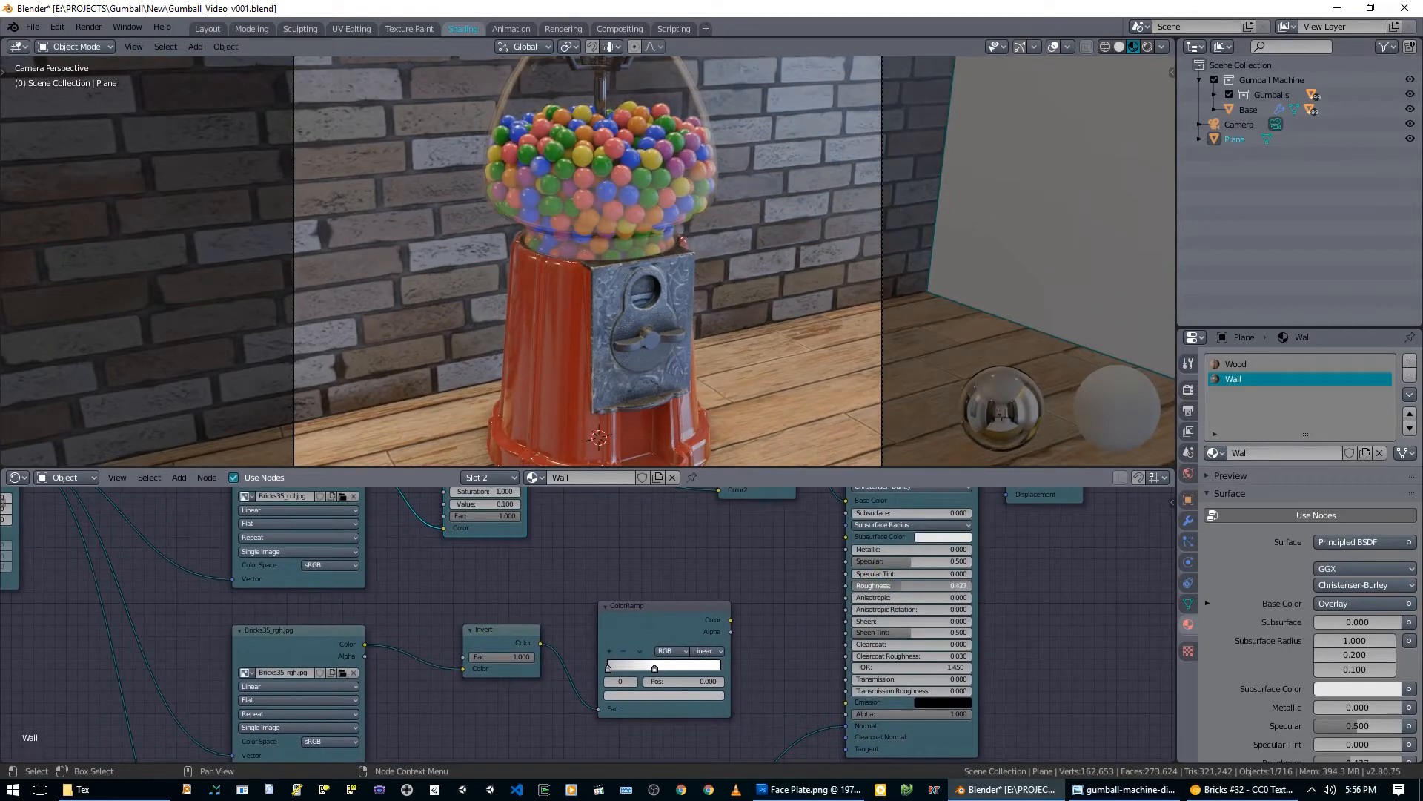
{"action": "middle_click_drag", "start_coordinate": [508, 523], "coordinate": [539, 583]}
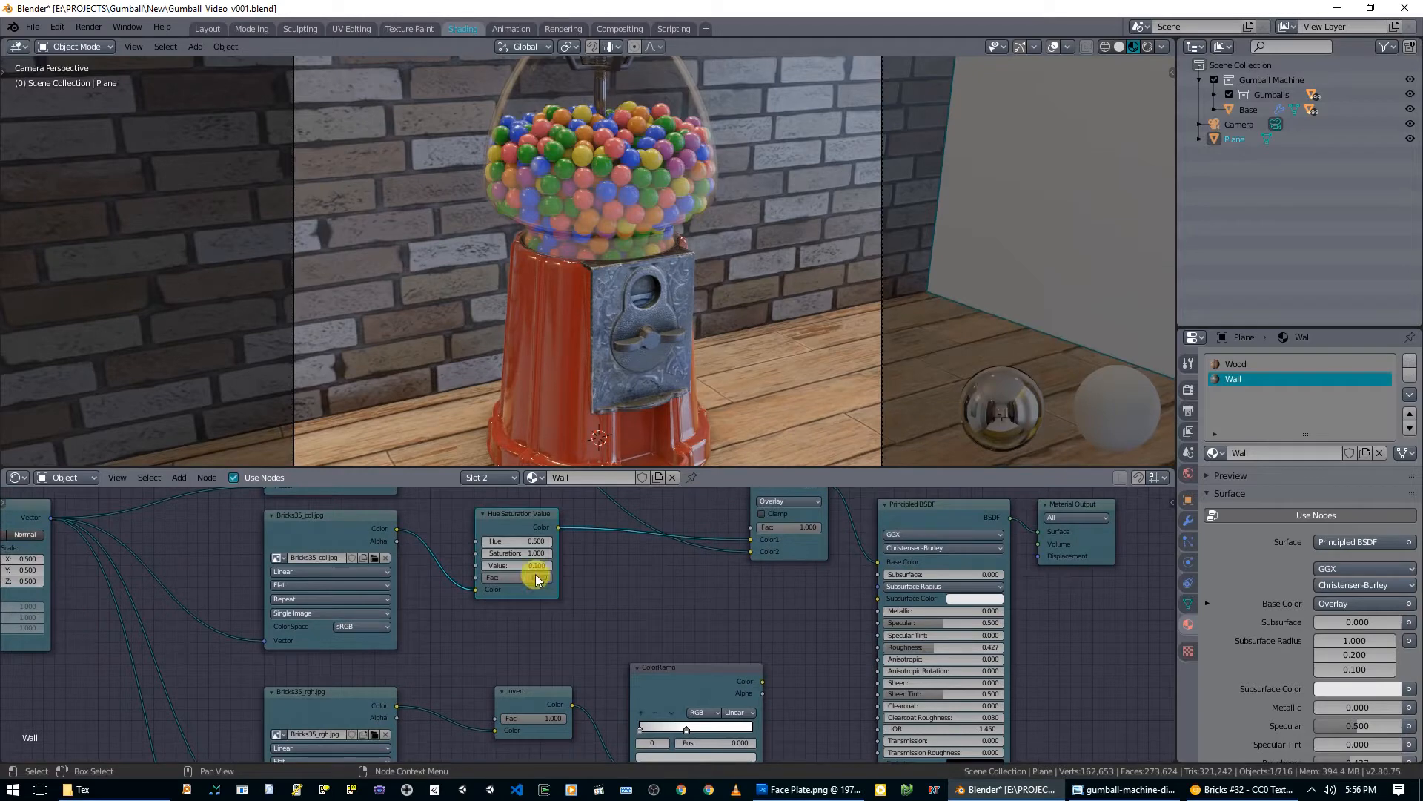
{"action": "mouse_move", "coordinate": [482, 570]}
{"action": "left_mouse_down"}
{"action": "mouse_move", "coordinate": [548, 567]}
{"action": "mouse_move", "coordinate": [495, 563]}
{"action": "mouse_move", "coordinate": [521, 564]}
{"action": "left_mouse_up"}
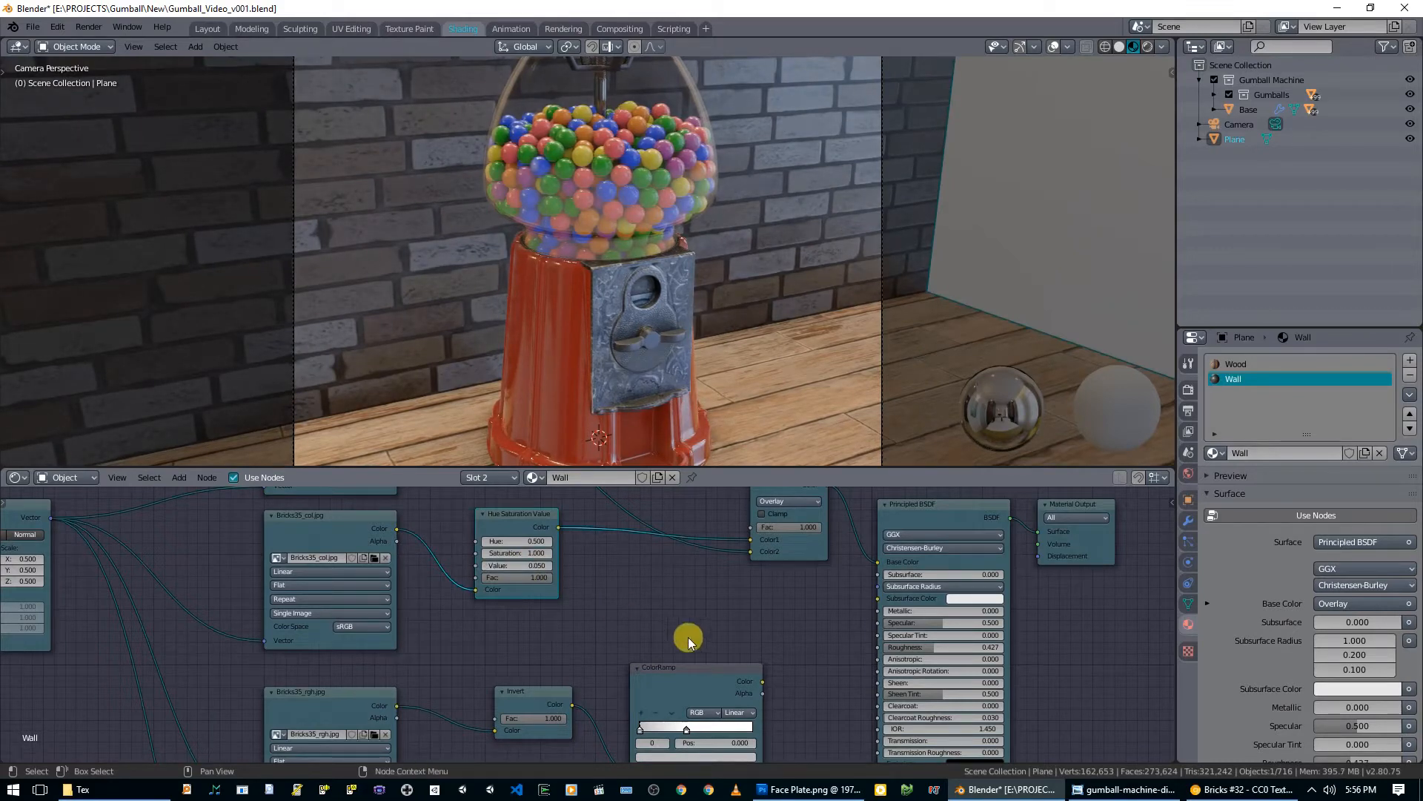
Step: Readjust the strength of the Normal Map node fed by the Bricks35_nrm.jpg texture
{"action": "middle_click_drag", "start_coordinate": [690, 643], "coordinate": [627, 537]}
{"action": "middle_click_drag", "start_coordinate": [558, 664], "coordinate": [506, 467]}
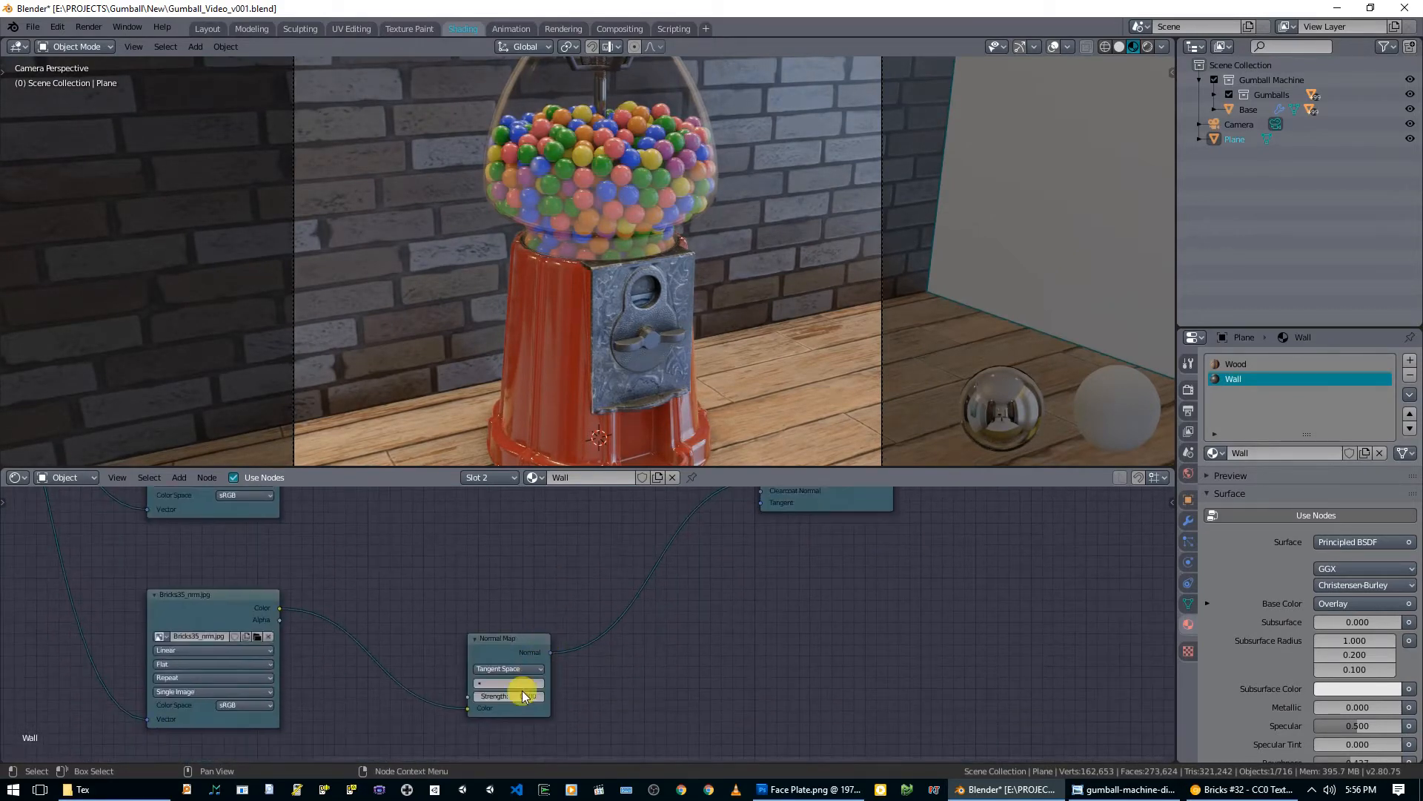
{"action": "key", "text": "Return"}
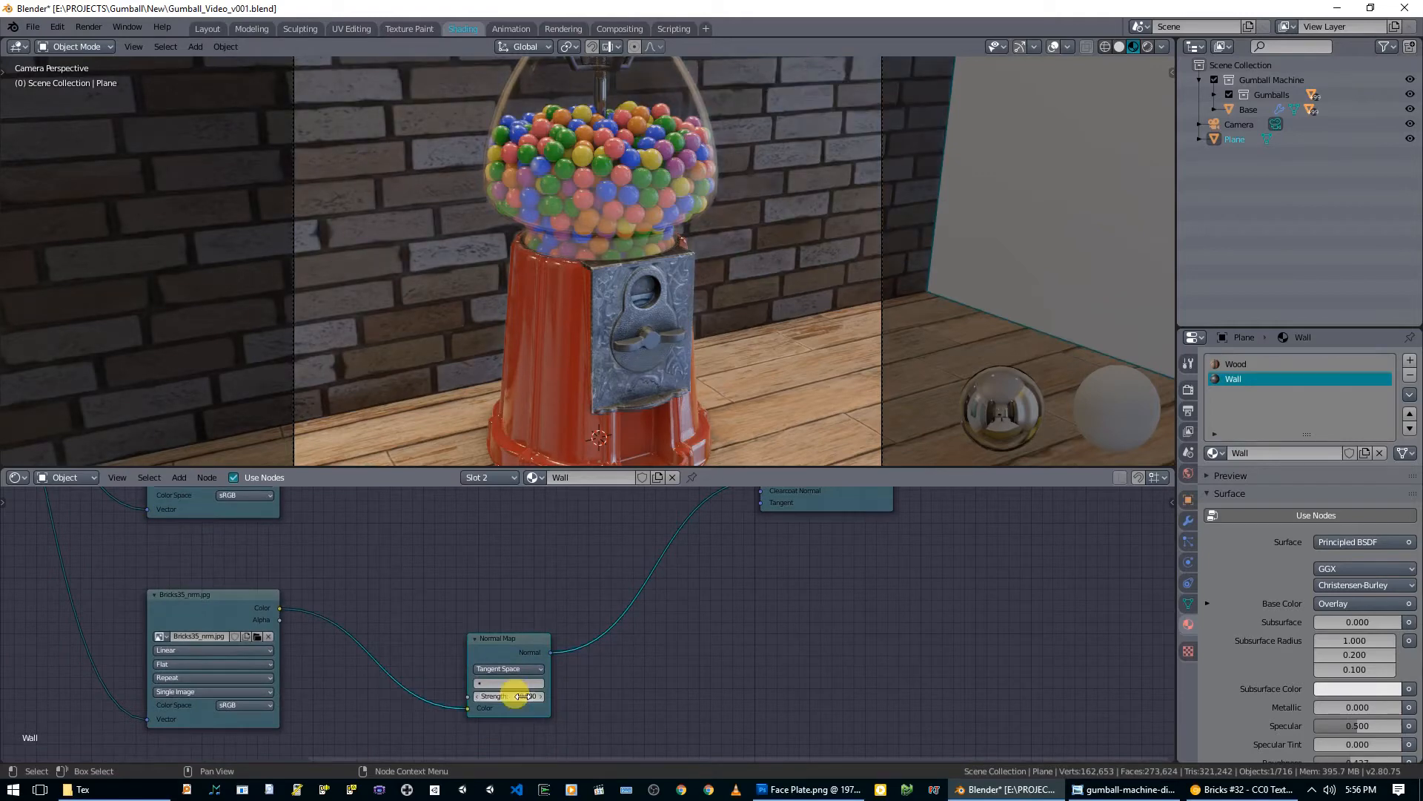
{"action": "middle_click_drag", "start_coordinate": [528, 500], "coordinate": [583, 659]}
{"action": "middle_click_drag", "start_coordinate": [619, 573], "coordinate": [616, 630]}
{"action": "middle_click_drag", "start_coordinate": [688, 517], "coordinate": [665, 589]}
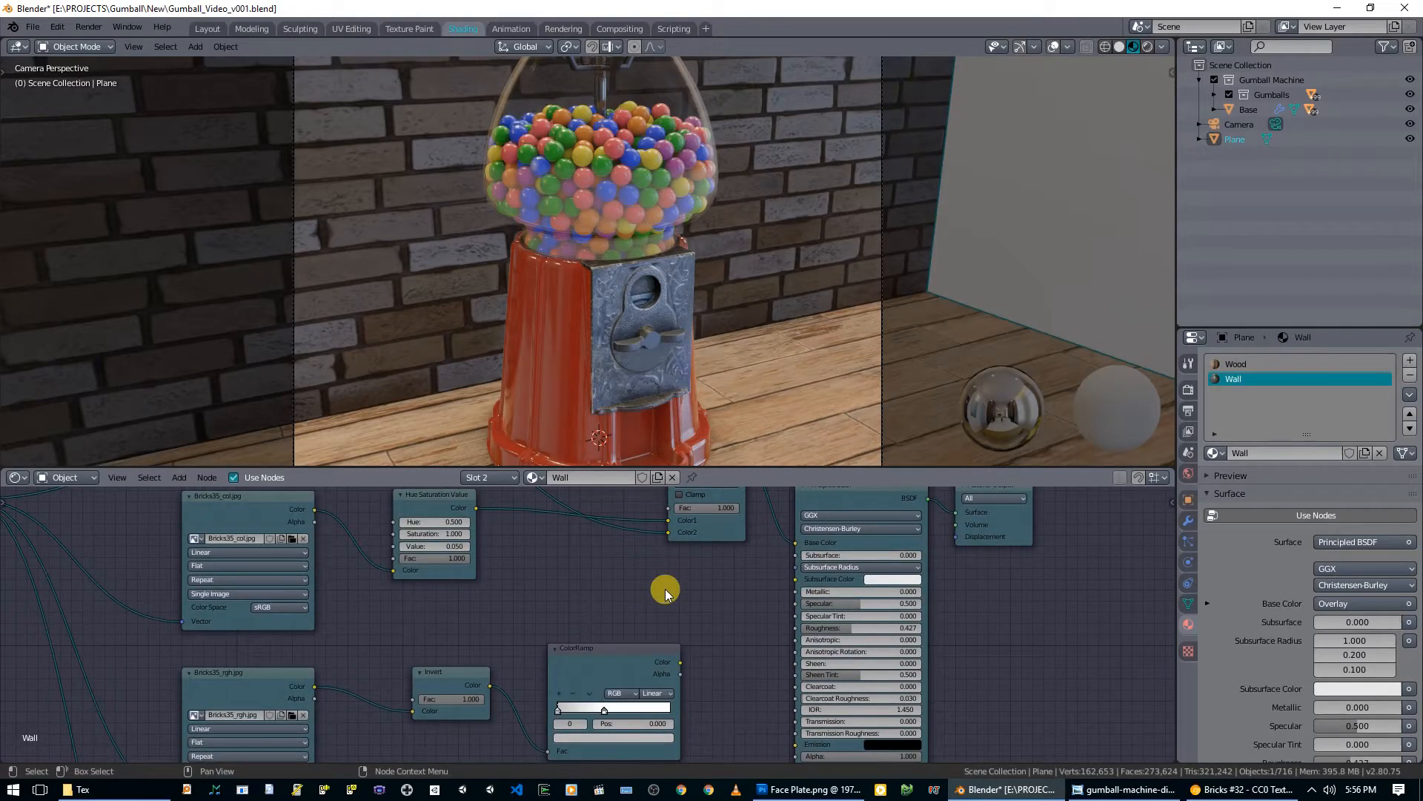
Step: Insert a Hue Saturation Value node after the Wood material's Planks19_col.jpg texture, with Saturation 0.740 and Value 0.150
{"action": "scroll", "coordinate": [845, 358], "scroll_direction": "down", "scroll_amount": 1}
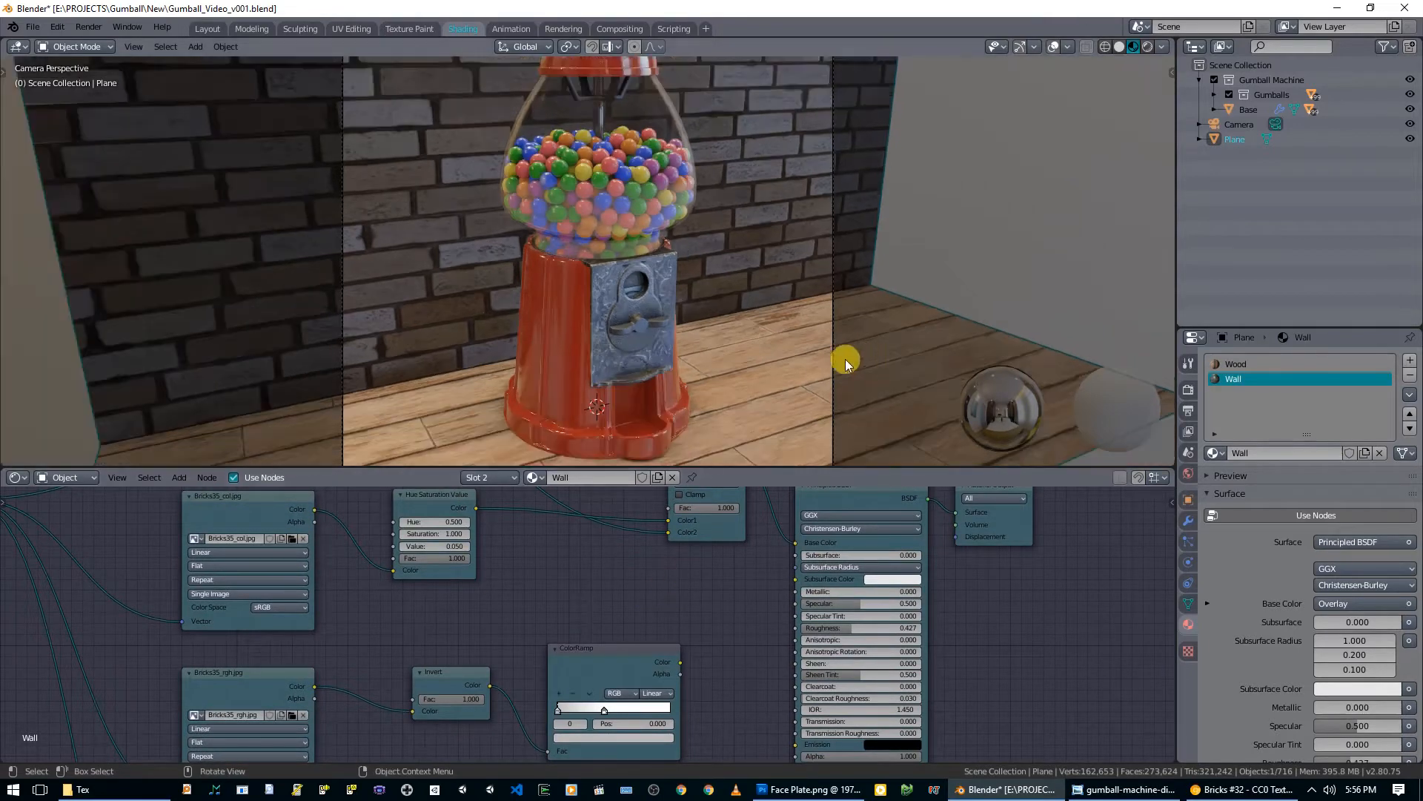
{"action": "left_click", "coordinate": [1234, 363]}
{"action": "key", "text": "shift+a"}
{"action": "mouse_move", "coordinate": [524, 593]}
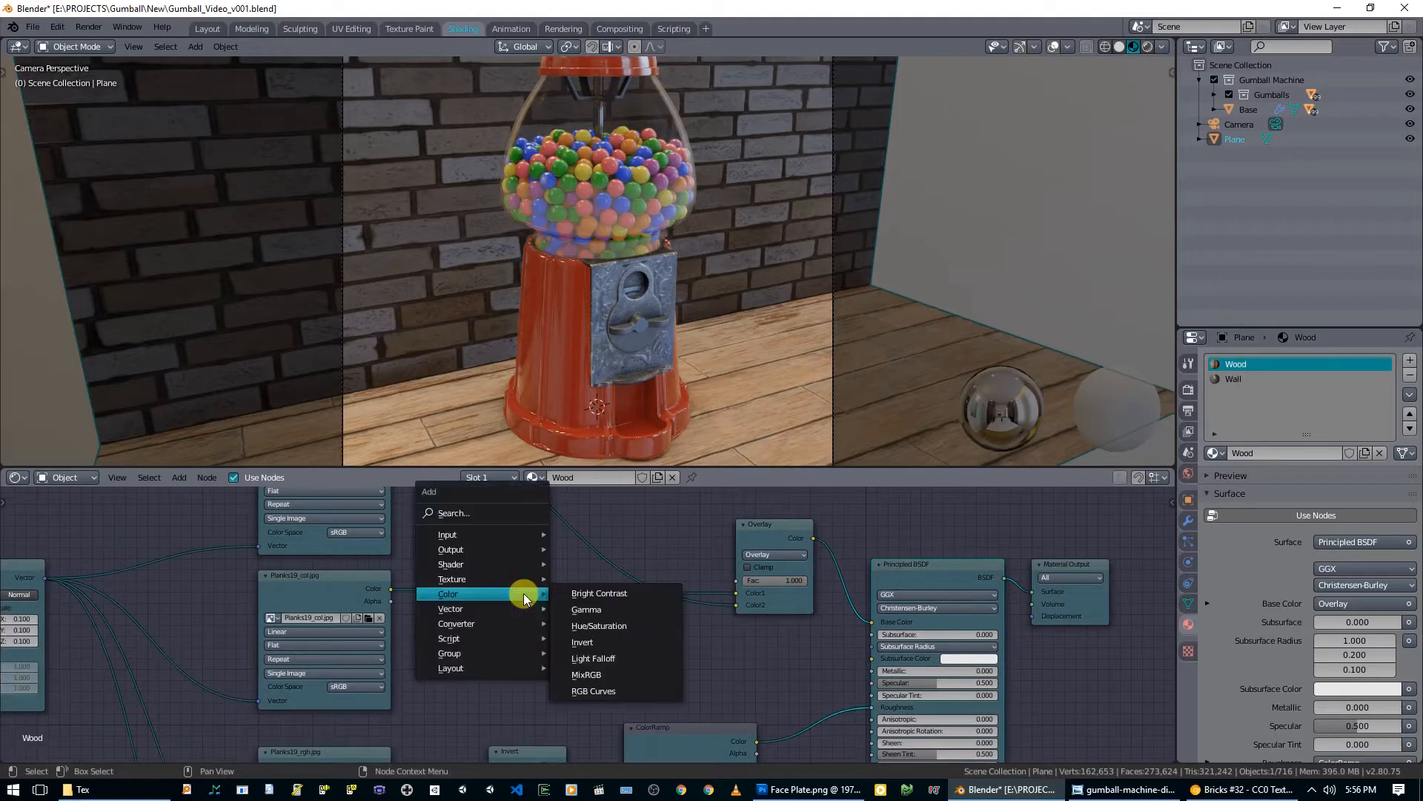
{"action": "left_click", "coordinate": [605, 595]}
{"action": "left_click", "coordinate": [478, 593]}
{"action": "left_click_drag", "start_coordinate": [543, 620], "coordinate": [578, 626], "text": "shift"}
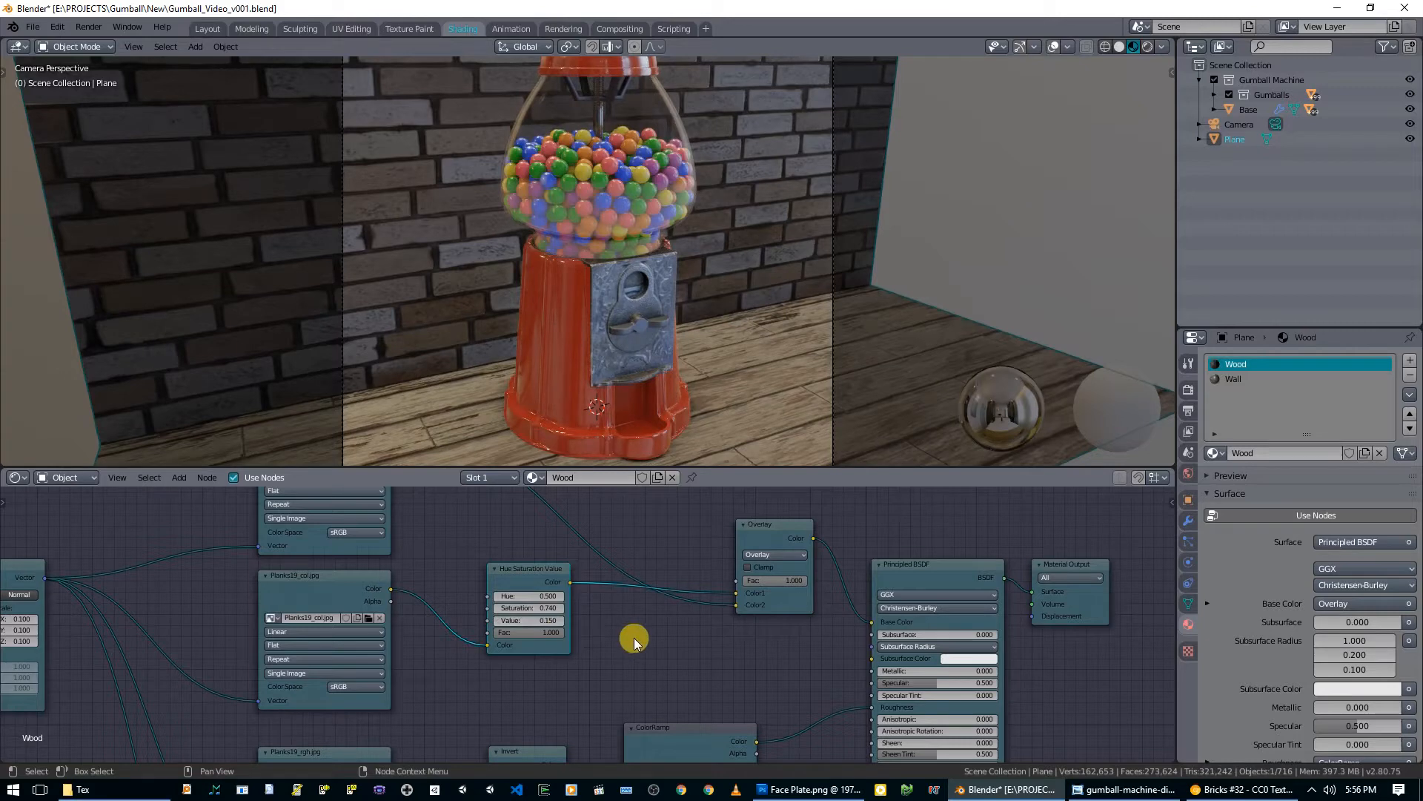
{"action": "scroll", "coordinate": [788, 376], "scroll_direction": "down", "scroll_amount": 3}
{"action": "scroll", "coordinate": [801, 357], "scroll_direction": "up", "scroll_amount": 2}
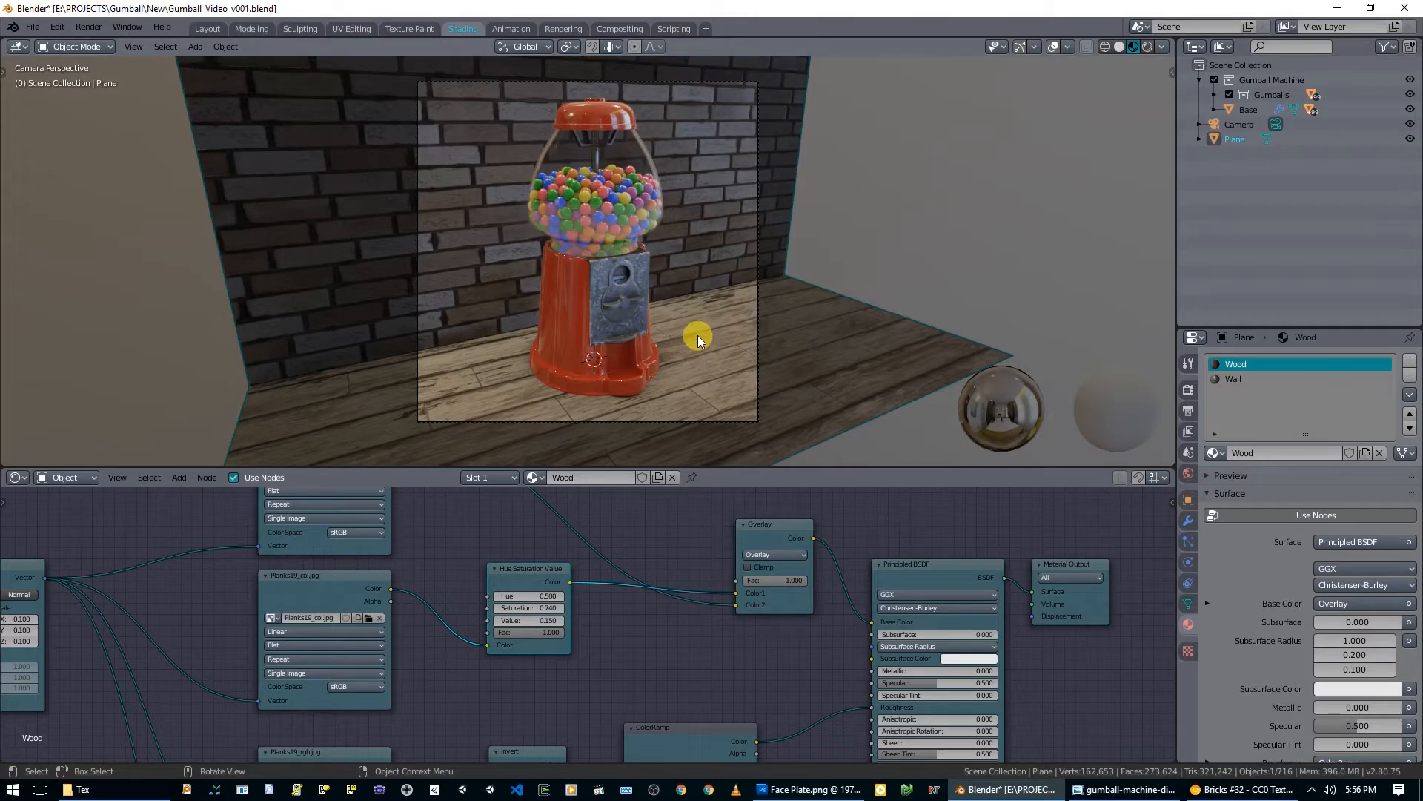
Step: Add an area light and move it up and to the right of the gumball machine
{"action": "middle_click_drag", "start_coordinate": [710, 331], "coordinate": [655, 341]}
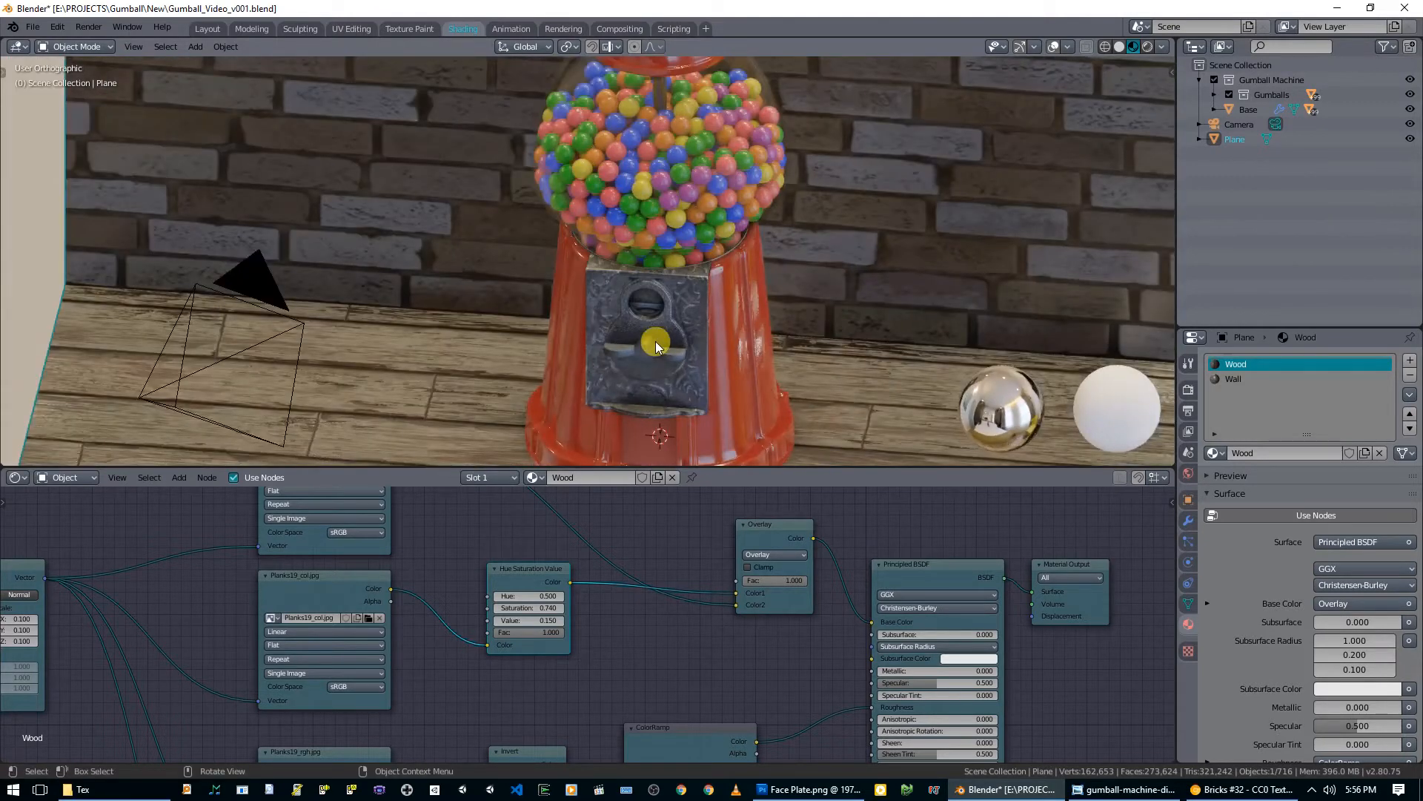
{"action": "key", "text": "KP_7"}
{"action": "scroll", "coordinate": [655, 341], "scroll_direction": "down", "scroll_amount": 4}
{"action": "key", "text": "shift+a"}
{"action": "mouse_move", "coordinate": [689, 333]}
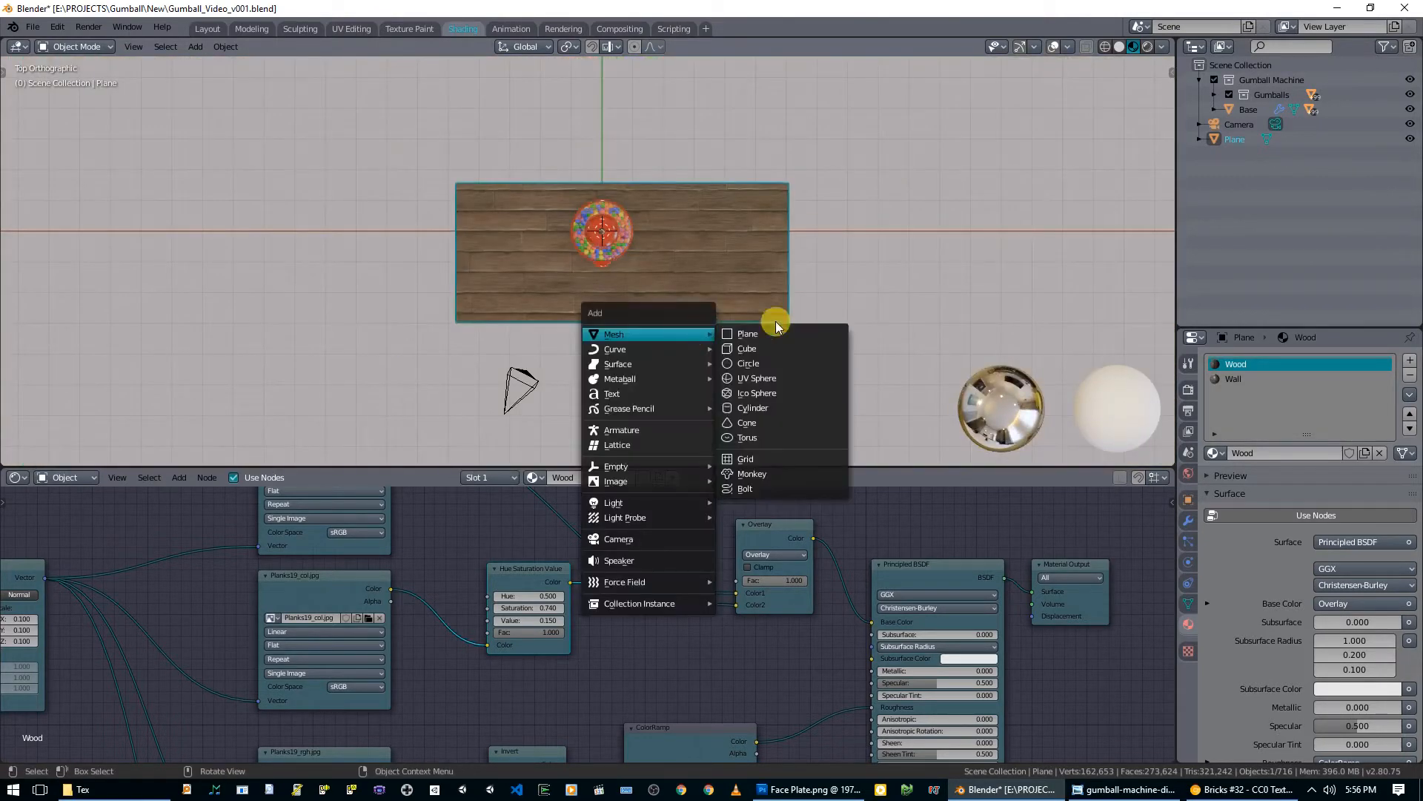
{"action": "mouse_move", "coordinate": [637, 504]}
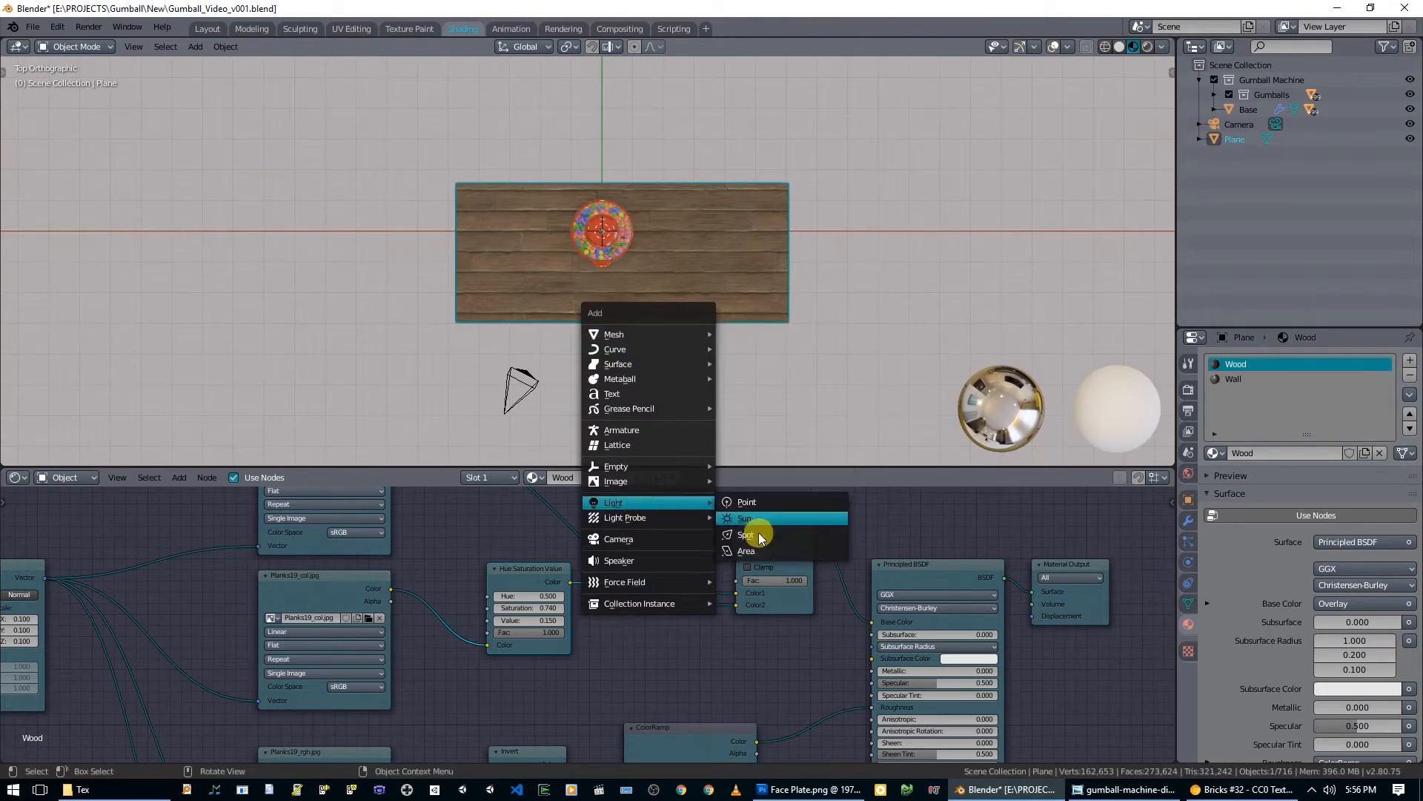
{"action": "left_click", "coordinate": [746, 549]}
{"action": "key", "text": "KP_1"}
{"action": "key", "text": "g"}
{"action": "left_click", "coordinate": [786, 154]}
Step: Move the area light out in front of the floor and tilt it towards the gumball machine
{"action": "key", "text": "KP_7"}
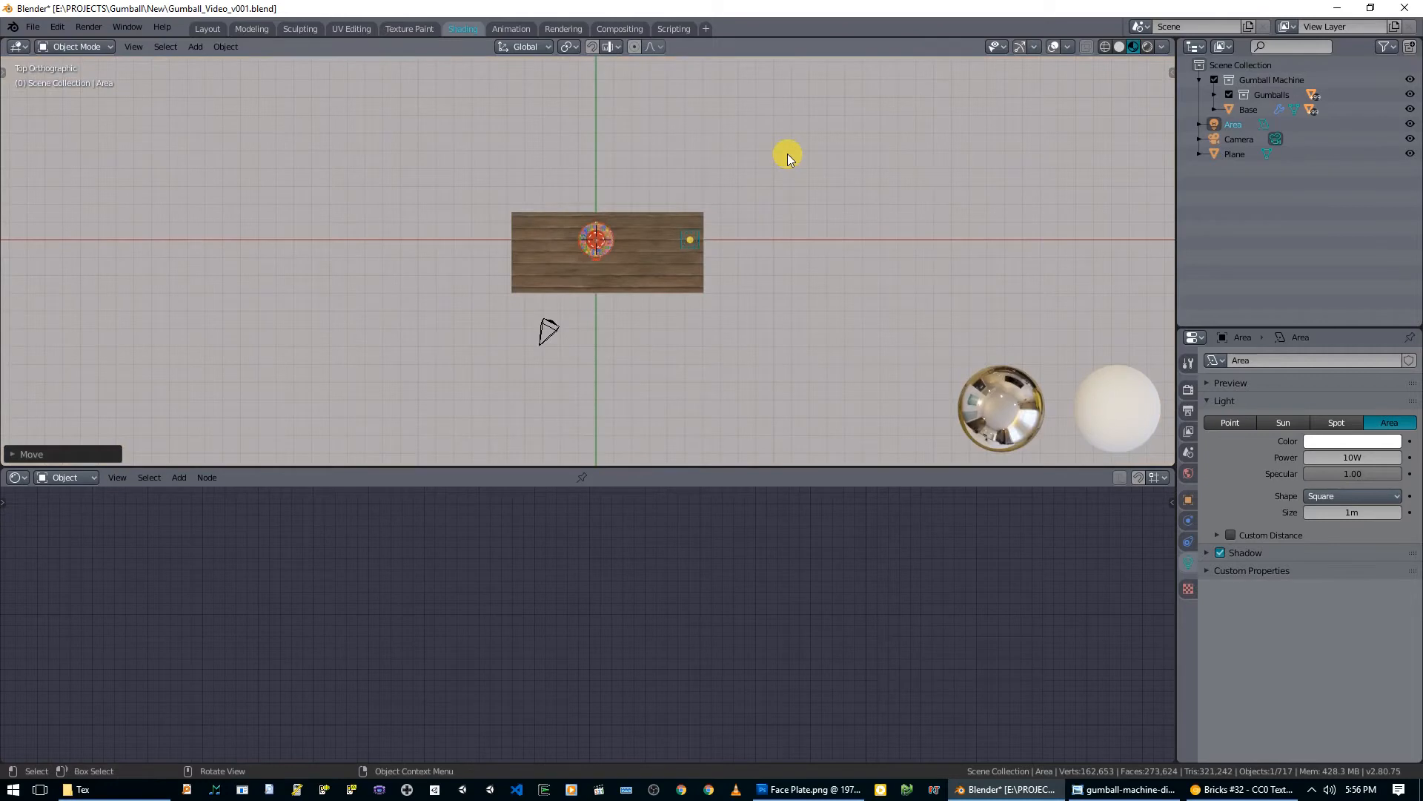
{"action": "key", "text": "g"}
{"action": "left_click", "coordinate": [704, 296]}
{"action": "scroll", "coordinate": [665, 403], "scroll_direction": "up", "scroll_amount": 1}
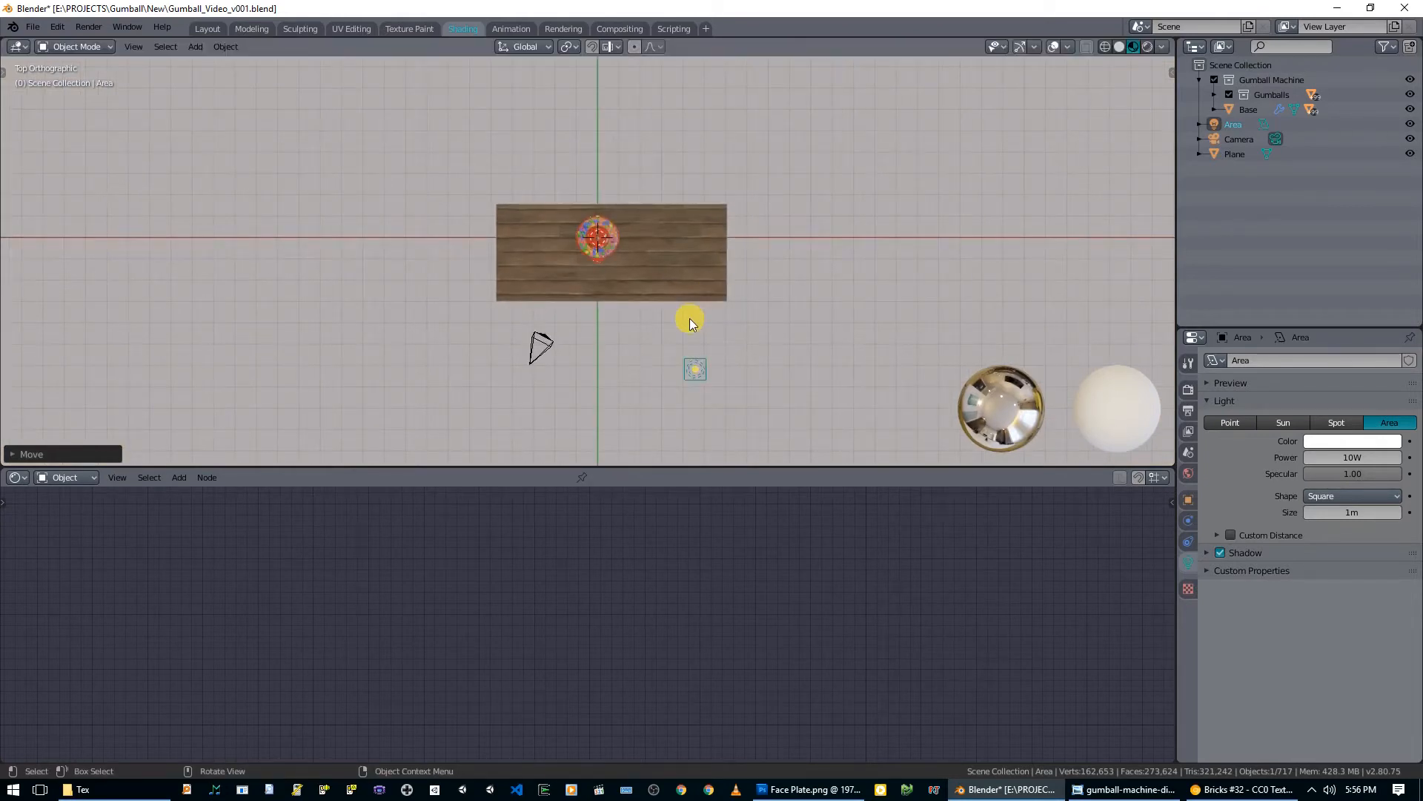
{"action": "key", "text": "r"}
{"action": "key", "text": "r"}
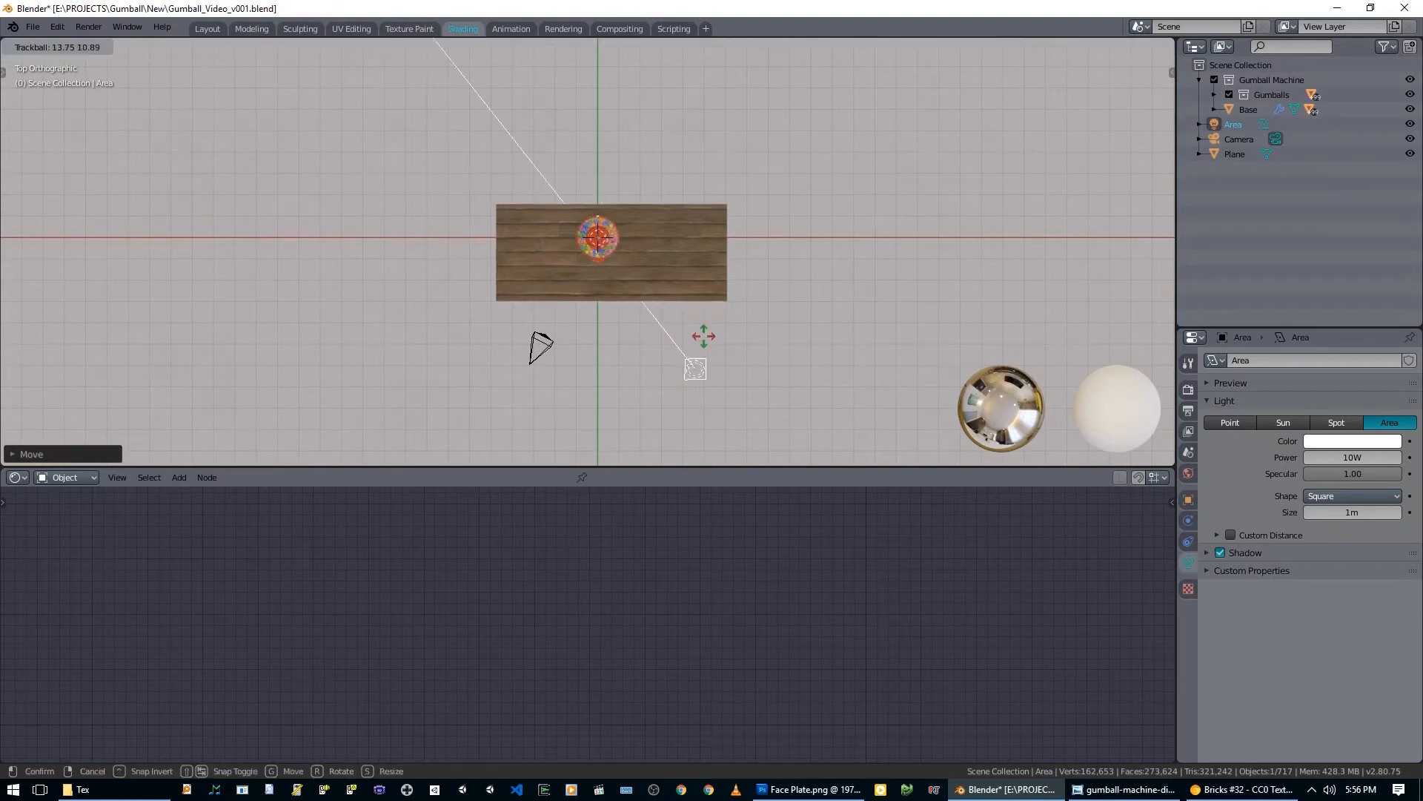
{"action": "left_click", "coordinate": [707, 346]}
Step: From the front, reposition the area light above the wall's right end and angle it down at the machine
{"action": "key", "text": "KP_1"}
{"action": "key", "text": "g"}
{"action": "left_click", "coordinate": [762, 190]}
{"action": "key", "text": "r"}
{"action": "key", "text": "r"}
{"action": "left_click", "coordinate": [765, 258]}
{"action": "key", "text": "g"}
{"action": "left_click", "coordinate": [781, 347]}
Step: Fine-tune the area light's position and rotation from the top and side so it aims at the gumball machine
{"action": "key", "text": "KP_7"}
{"action": "key", "text": "r"}
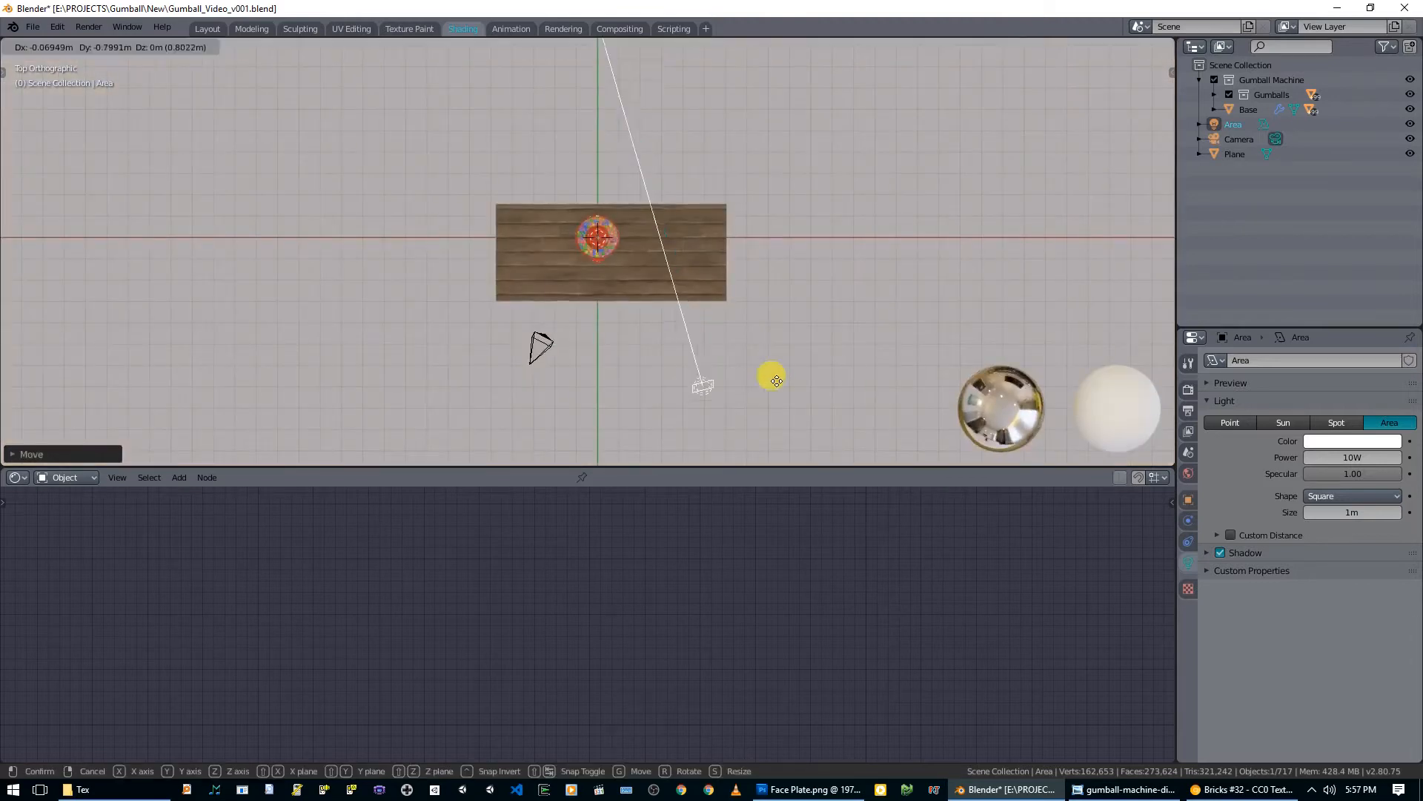
{"action": "left_click", "coordinate": [839, 349]}
{"action": "middle_click_drag", "start_coordinate": [838, 350], "coordinate": [860, 241]}
{"action": "key", "text": "KP_1"}
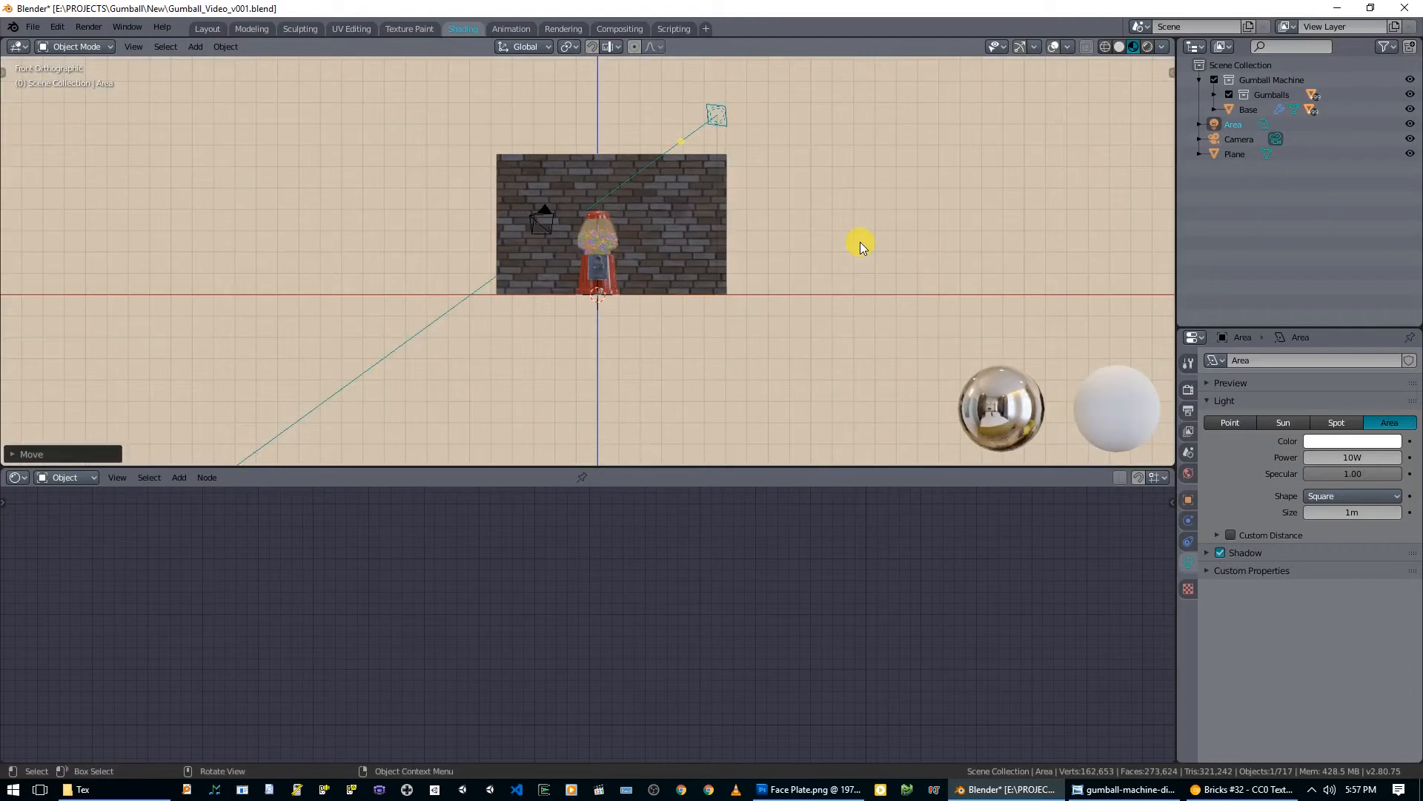
{"action": "key", "text": "KP_3"}
{"action": "key", "text": "r"}
{"action": "left_click", "coordinate": [879, 358]}
Step: Scale the area light up to a few times its original size
{"action": "middle_click_drag", "start_coordinate": [878, 358], "coordinate": [843, 315]}
{"action": "scroll", "coordinate": [842, 318], "scroll_direction": "up", "scroll_amount": 2}
{"action": "scroll", "coordinate": [842, 317], "scroll_direction": "up", "scroll_amount": 1}
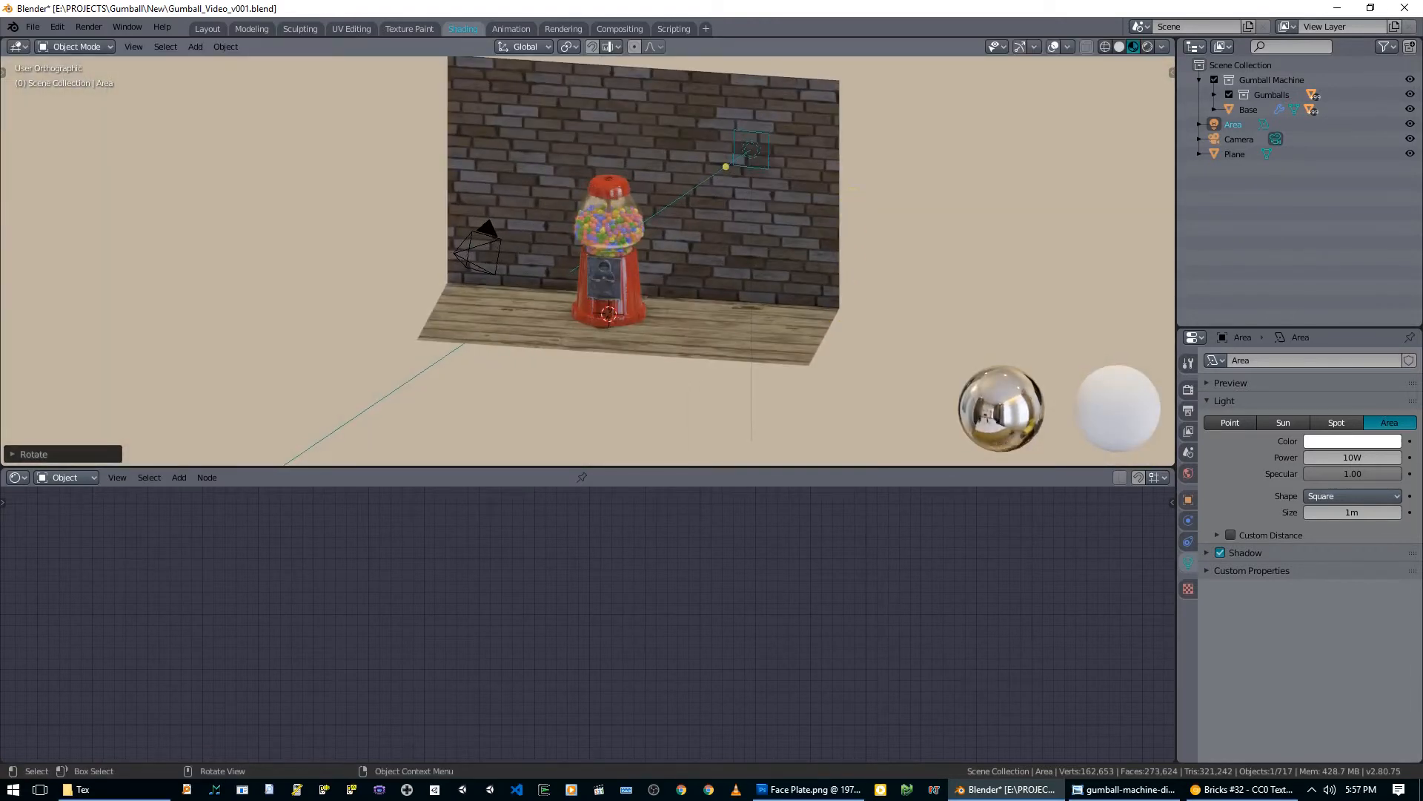
{"action": "key", "text": "s"}
{"action": "left_click", "coordinate": [167, 282]}
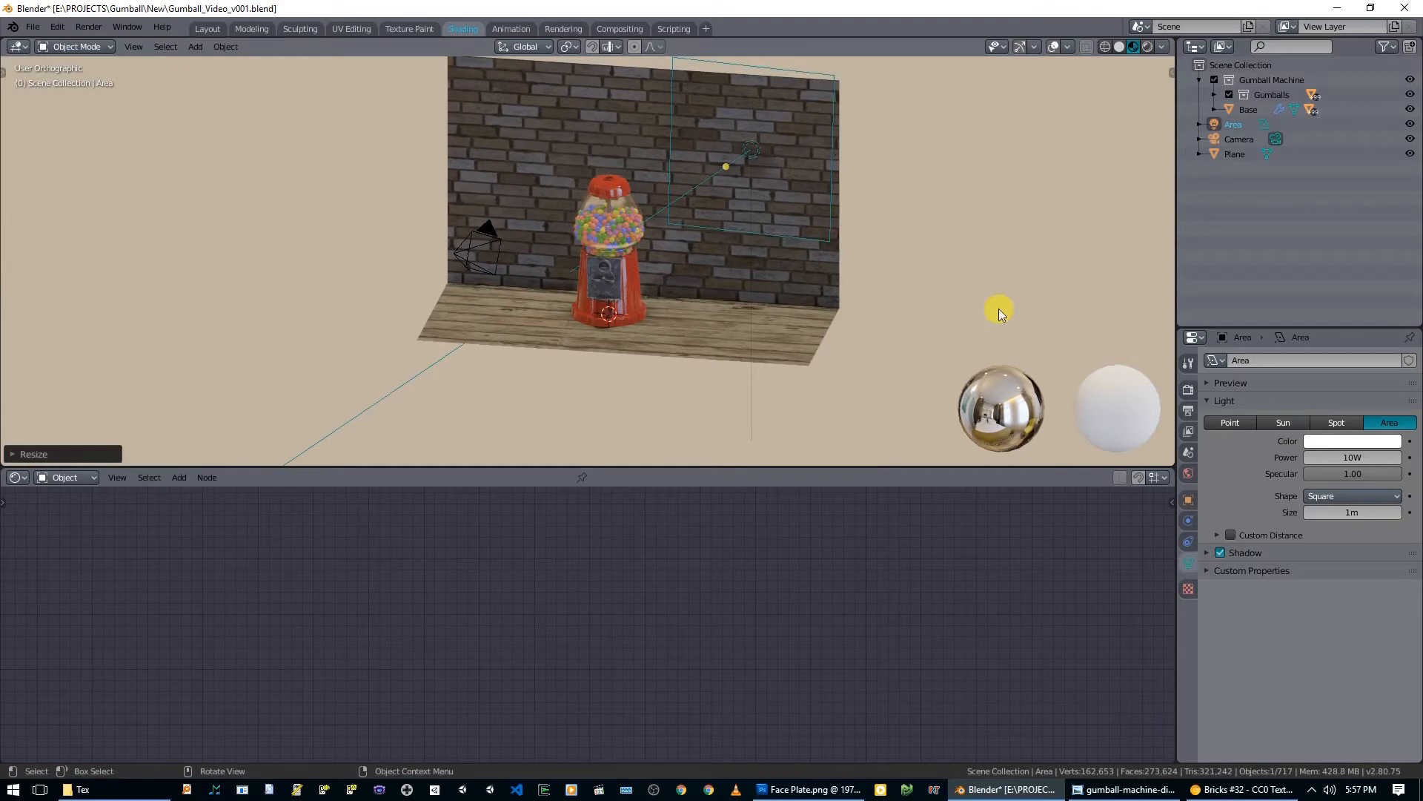
Step: Set the area light's size to 1.58 m and its power to 130.1 W
{"action": "left_click", "coordinate": [1353, 457]}
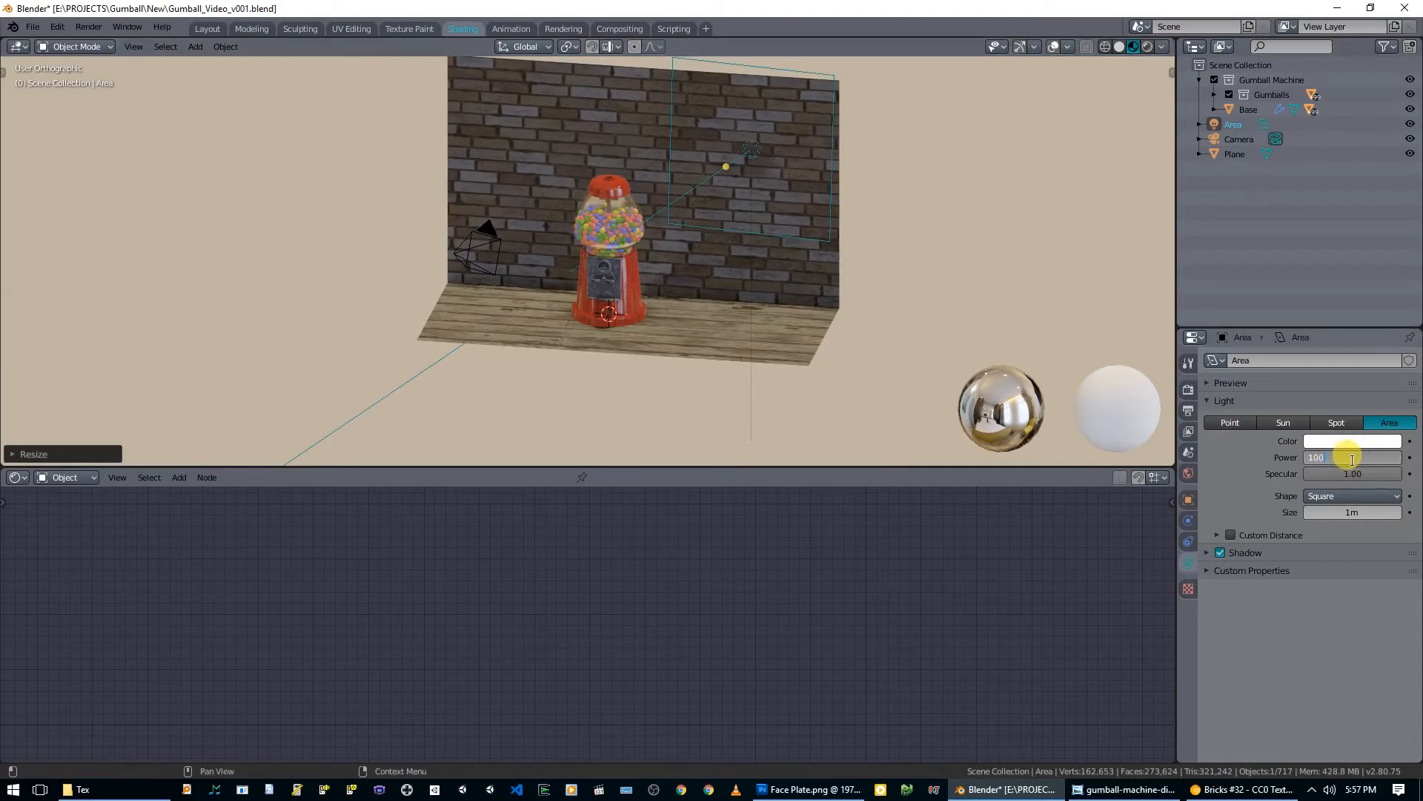
{"action": "key", "text": "Return"}
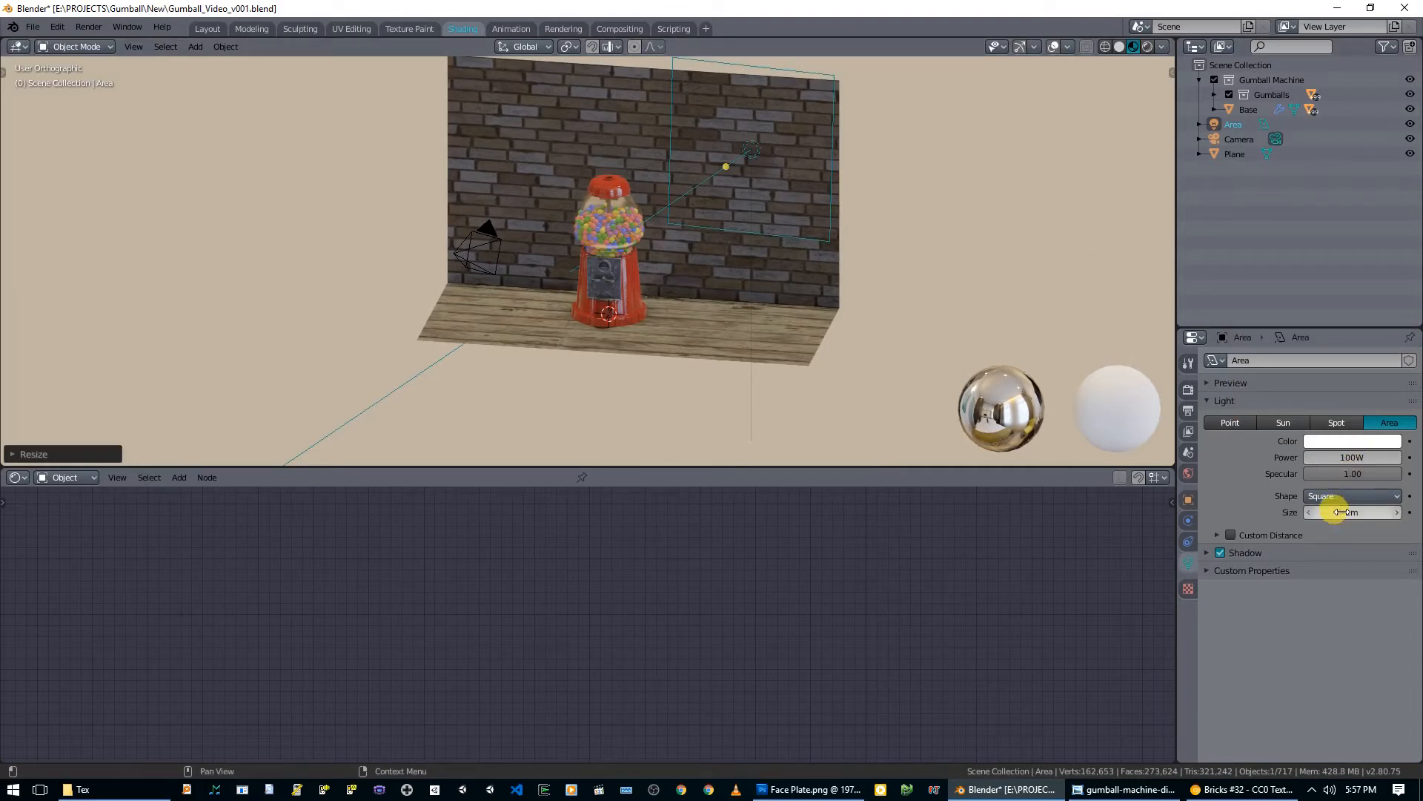
{"action": "left_click_drag", "start_coordinate": [1334, 513], "coordinate": [1377, 513]}
{"action": "left_click_drag", "start_coordinate": [1331, 458], "coordinate": [1374, 457]}
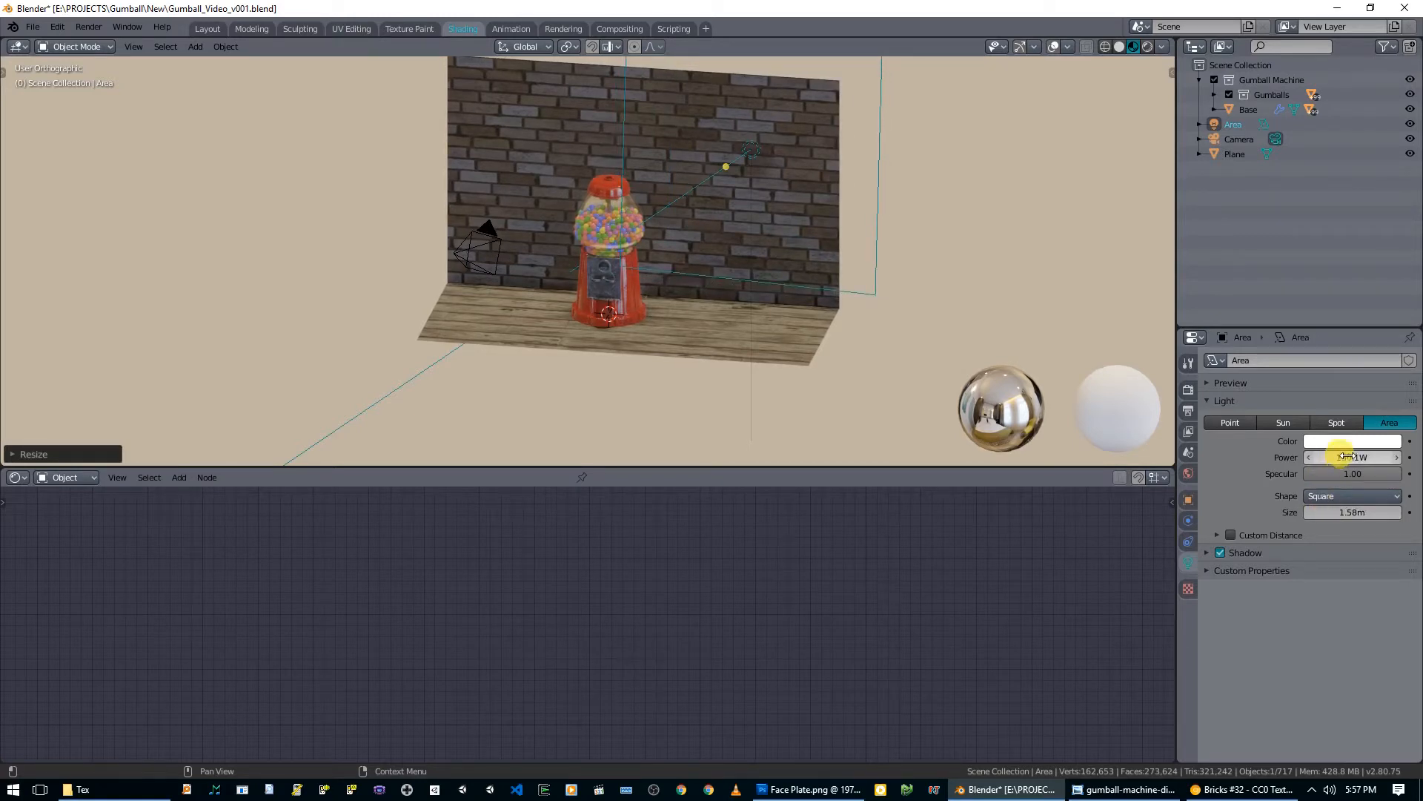
Step: Switch the viewport to Rendered shading and set the area light's power to 1000 W
{"action": "middle_click_drag", "start_coordinate": [705, 277], "coordinate": [797, 289]}
{"action": "key", "text": "z"}
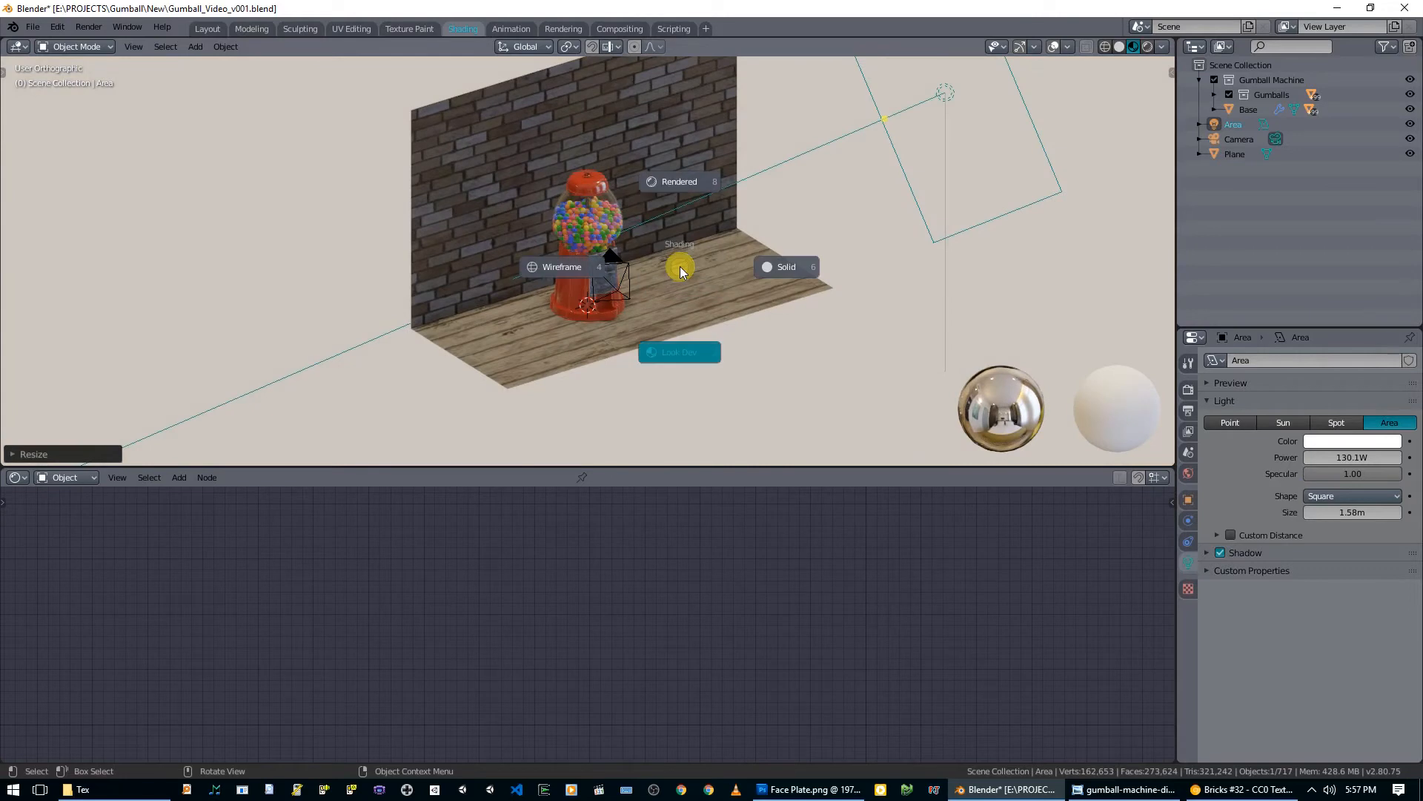
{"action": "left_click", "coordinate": [687, 188]}
{"action": "middle_click_drag", "start_coordinate": [754, 306], "coordinate": [639, 291]}
{"action": "double_click", "coordinate": [1348, 457]}
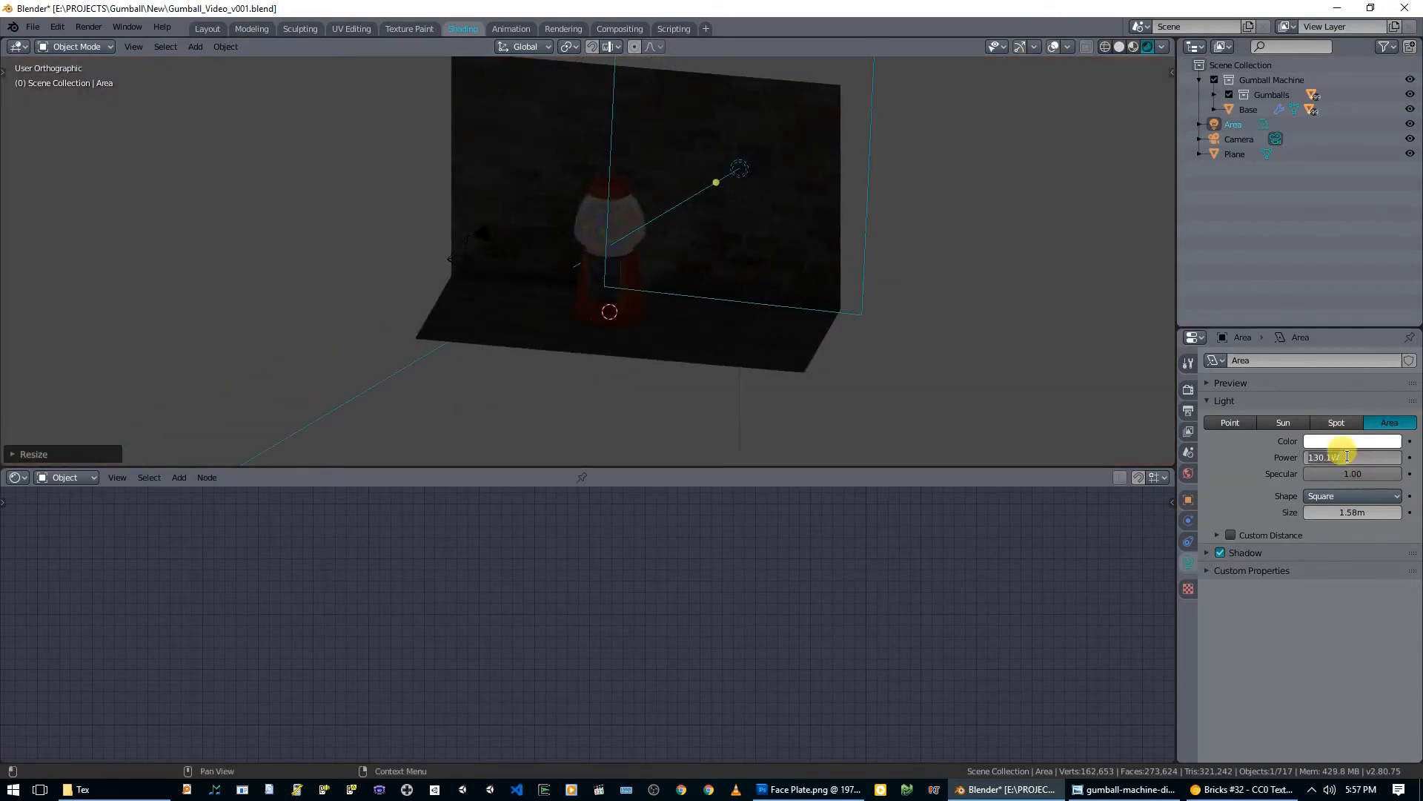
{"action": "key", "text": "Return"}
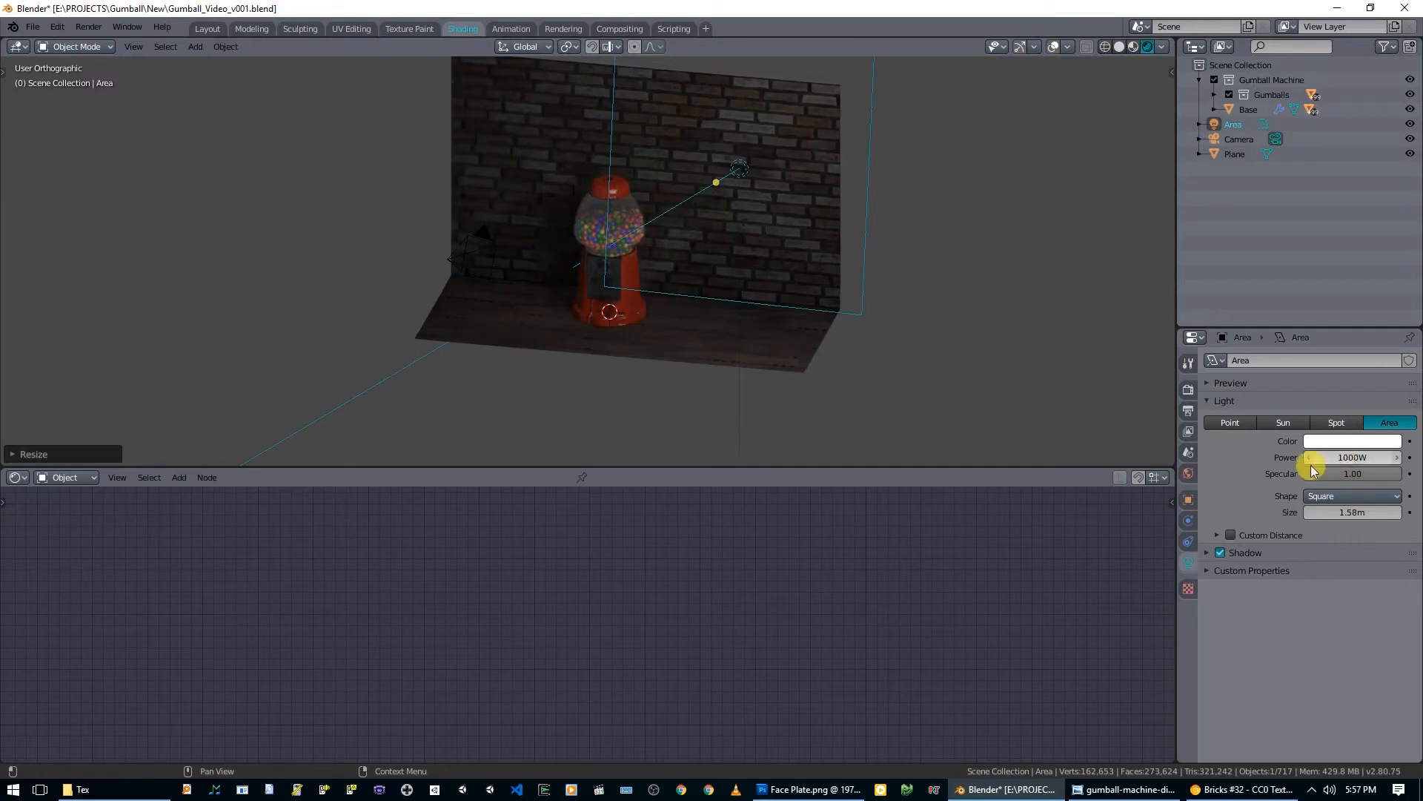
Step: Set the area light's size to 2.65 m and its power to 10000 W, and check the lighting through the camera
{"action": "double_click", "coordinate": [1343, 456]}
{"action": "key", "text": "Return"}
{"action": "left_click_drag", "start_coordinate": [1323, 513], "coordinate": [1376, 513]}
{"action": "left_click", "coordinate": [1334, 458]}
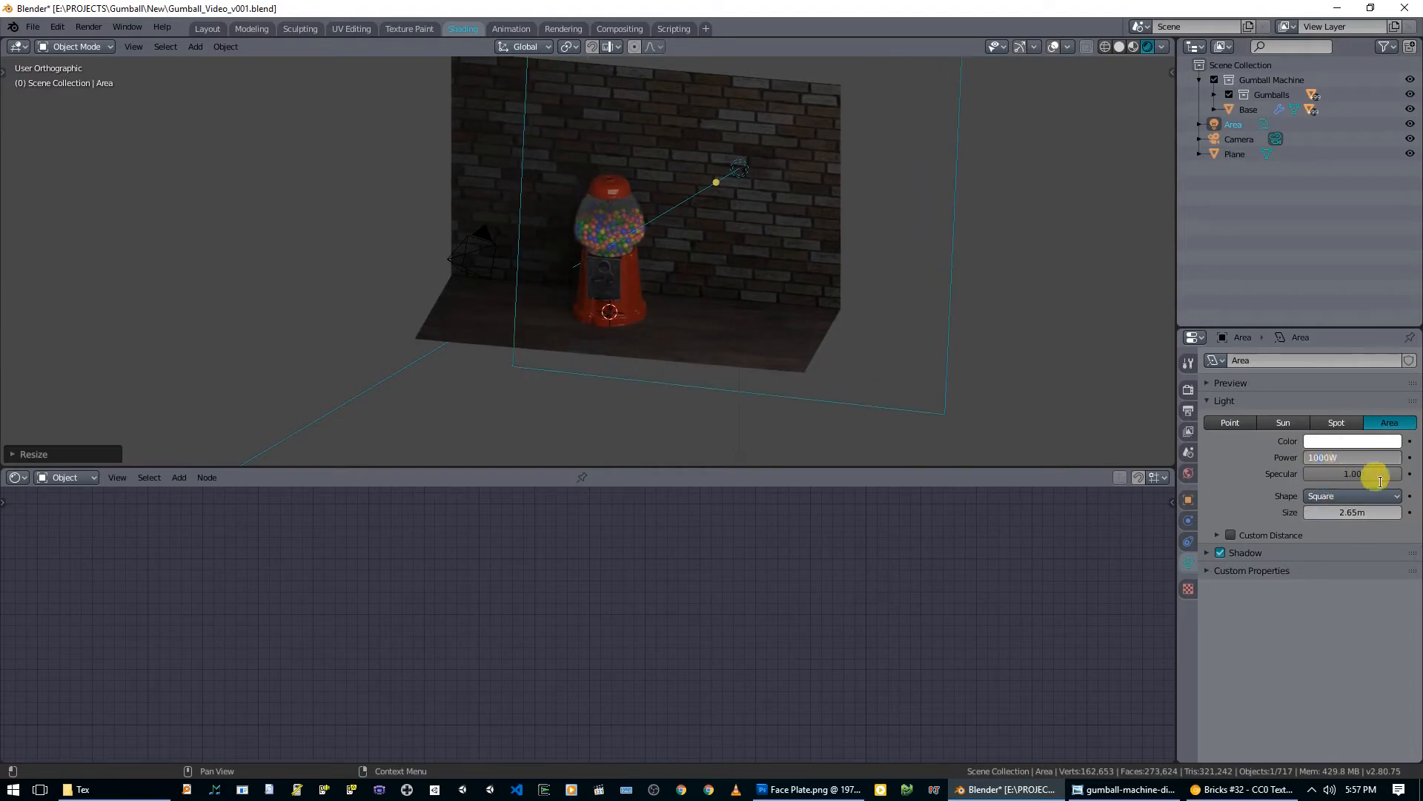
{"action": "type", "text": "10000"}
{"action": "key", "text": "Return"}
{"action": "scroll", "coordinate": [644, 278], "scroll_direction": "up", "scroll_amount": 5}
{"action": "scroll", "coordinate": [722, 291], "scroll_direction": "down", "scroll_amount": 5}
{"action": "key", "text": "KP_0"}
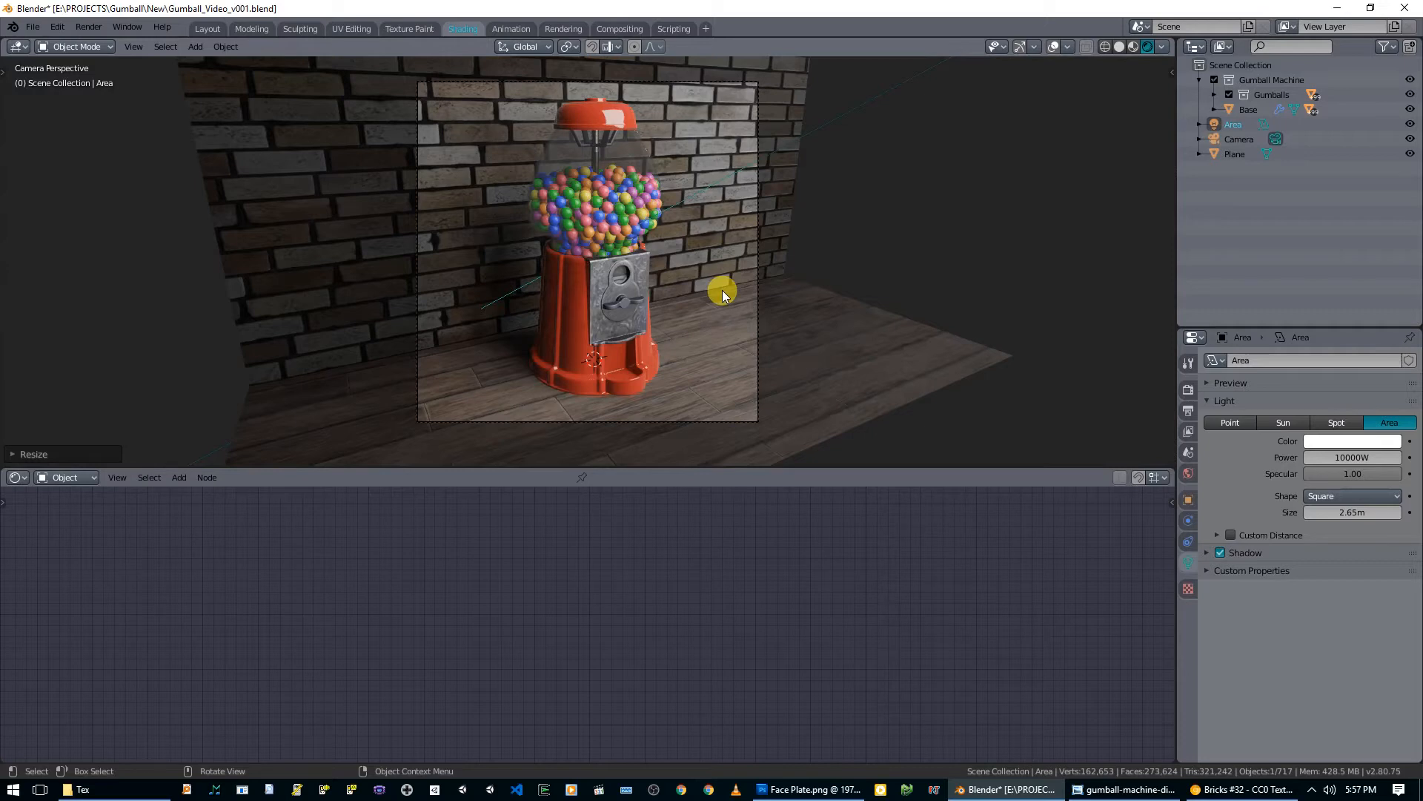
Step: Add a point light and move it beside the floor's left end in the top view
{"action": "key", "text": "KP_7"}
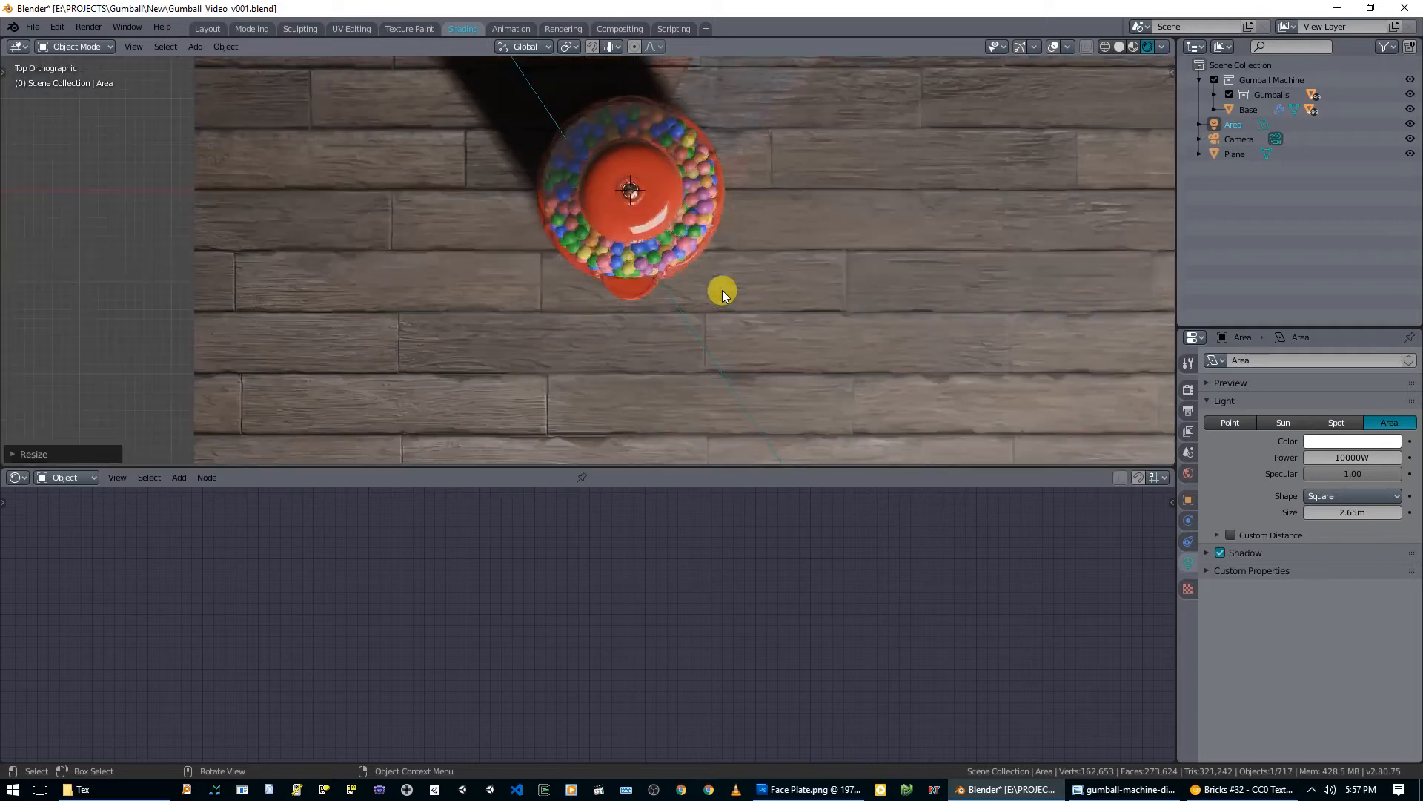
{"action": "scroll", "coordinate": [722, 291], "scroll_direction": "down", "scroll_amount": 3}
{"action": "scroll", "coordinate": [723, 316], "scroll_direction": "down", "scroll_amount": 3}
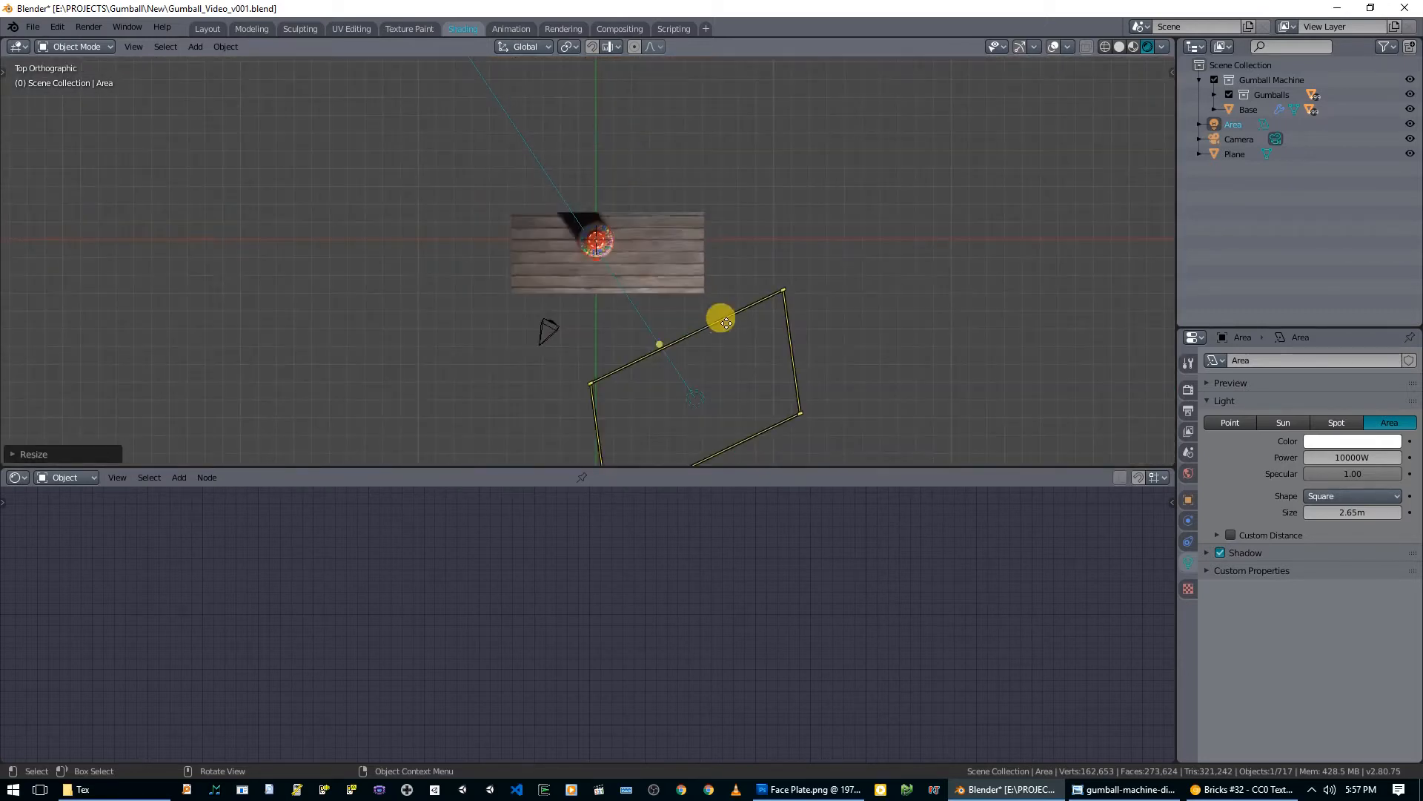
{"action": "key", "text": "shift+a"}
{"action": "mouse_move", "coordinate": [678, 330]}
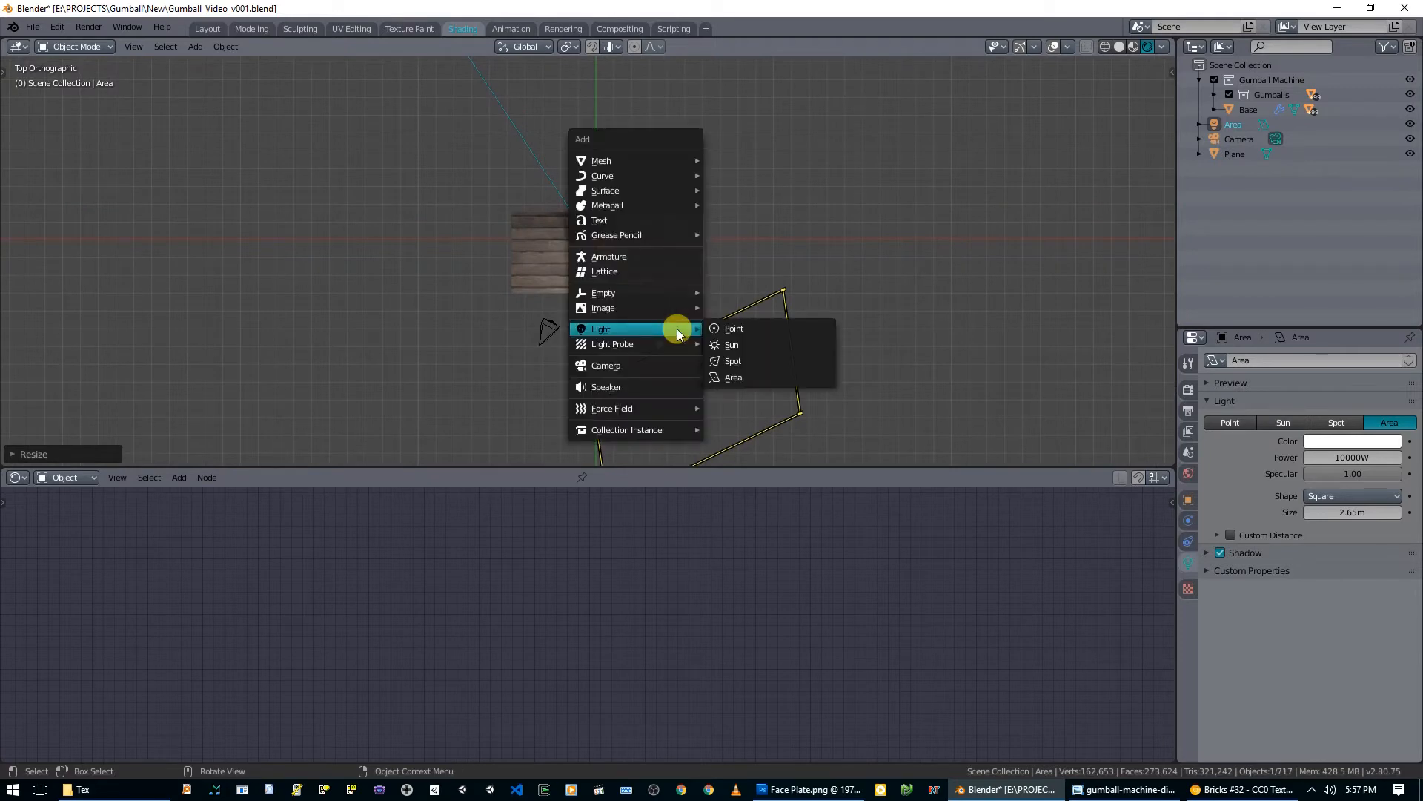
{"action": "left_click", "coordinate": [734, 327]}
{"action": "key", "text": "g"}
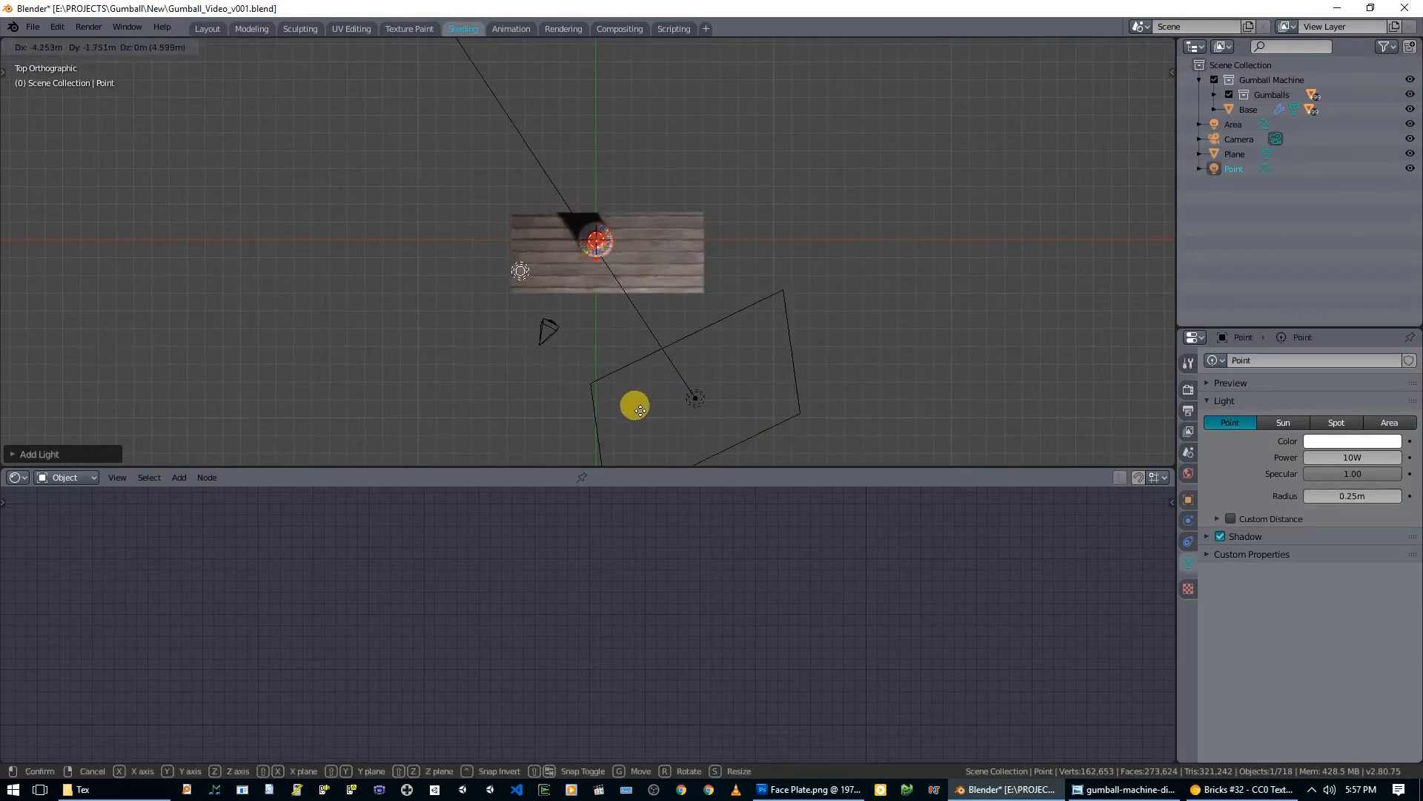
{"action": "left_click", "coordinate": [625, 367]}
Step: Scale up the point light and raise it to near the top of the brick wall
{"action": "key", "text": "s"}
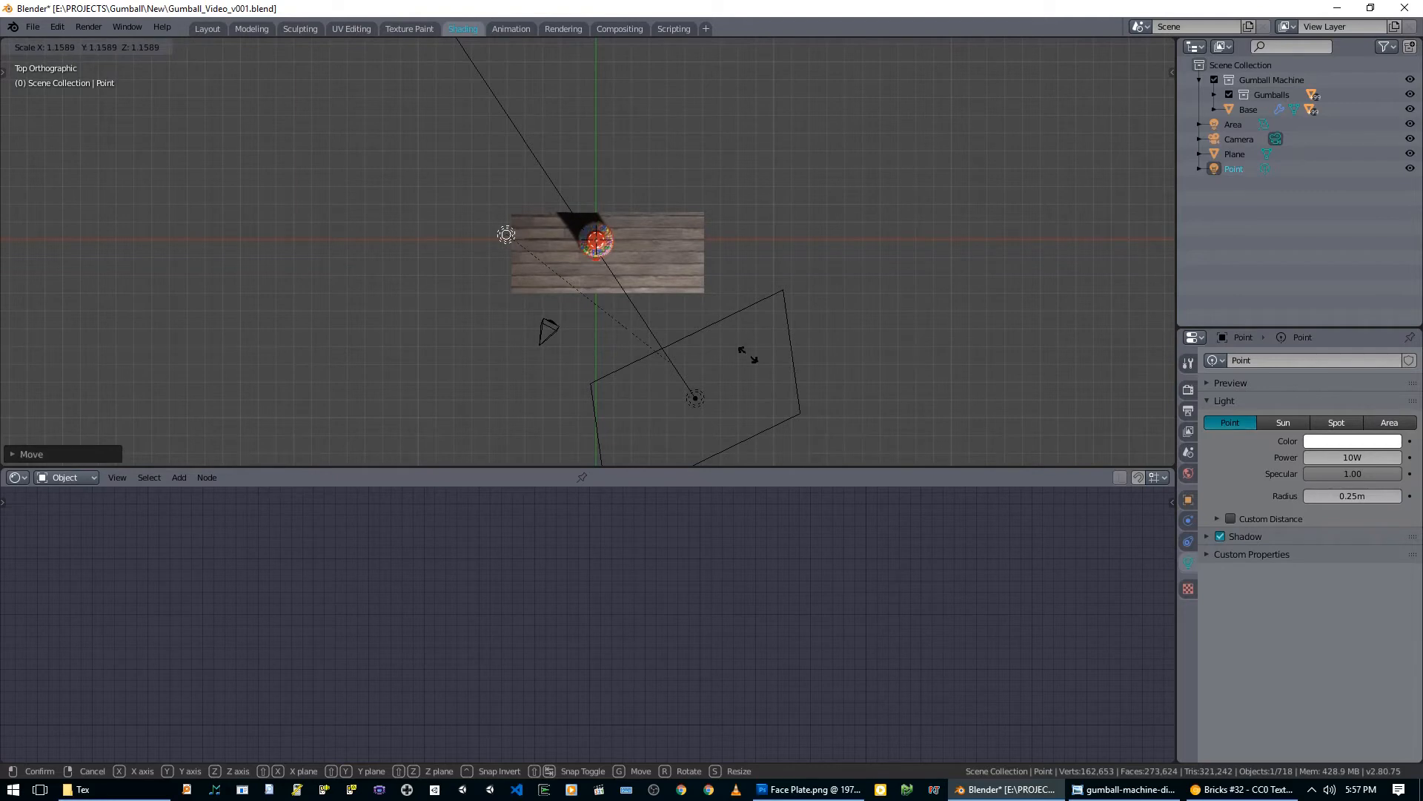
{"action": "left_click", "coordinate": [849, 279]}
{"action": "middle_click_drag", "start_coordinate": [630, 194], "coordinate": [599, 265]}
{"action": "key", "text": "g"}
{"action": "left_click", "coordinate": [606, 126]}
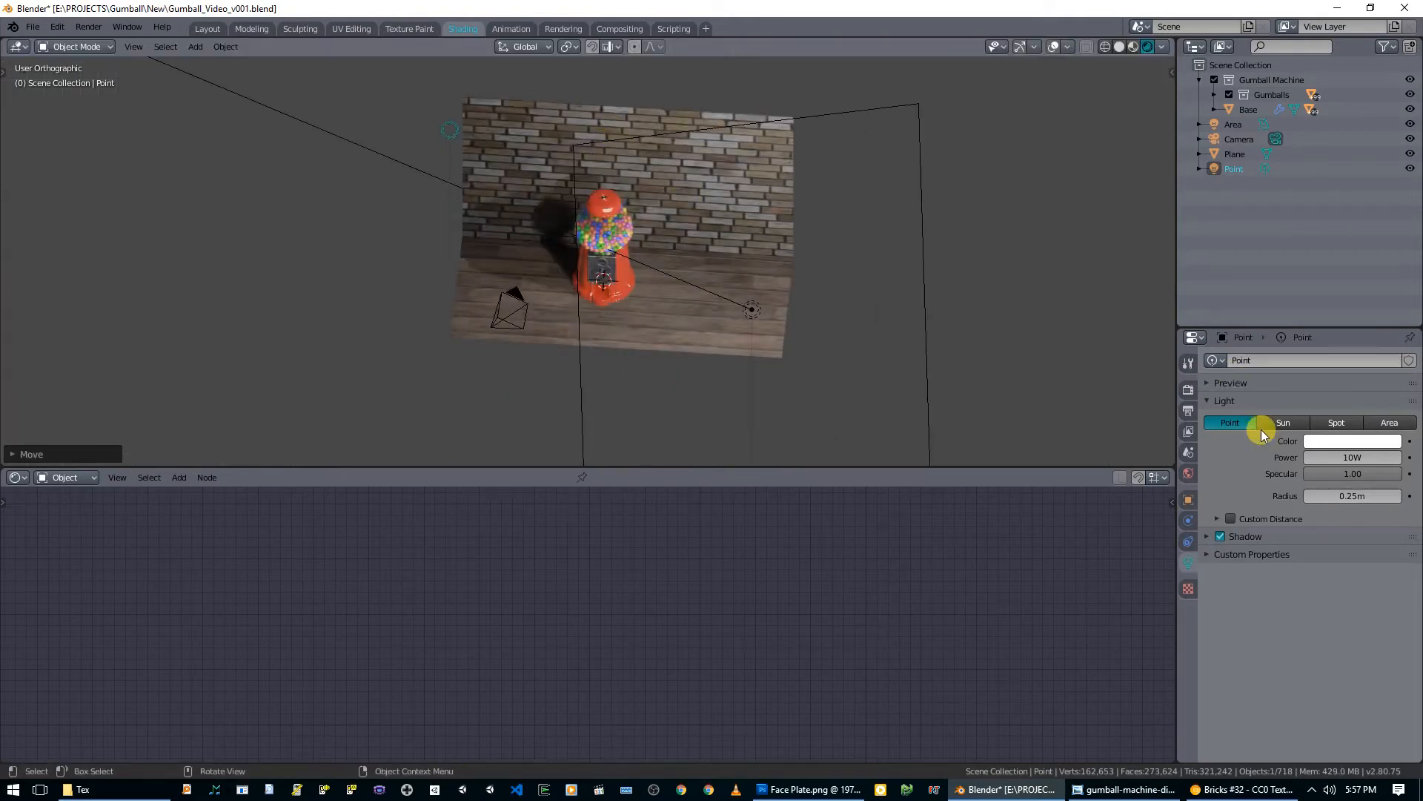
Step: Set the point light's radius to 6.2 m and its power to 1000 W
{"action": "left_click_drag", "start_coordinate": [1353, 496], "coordinate": [1304, 473]}
{"action": "left_click", "coordinate": [1347, 454]}
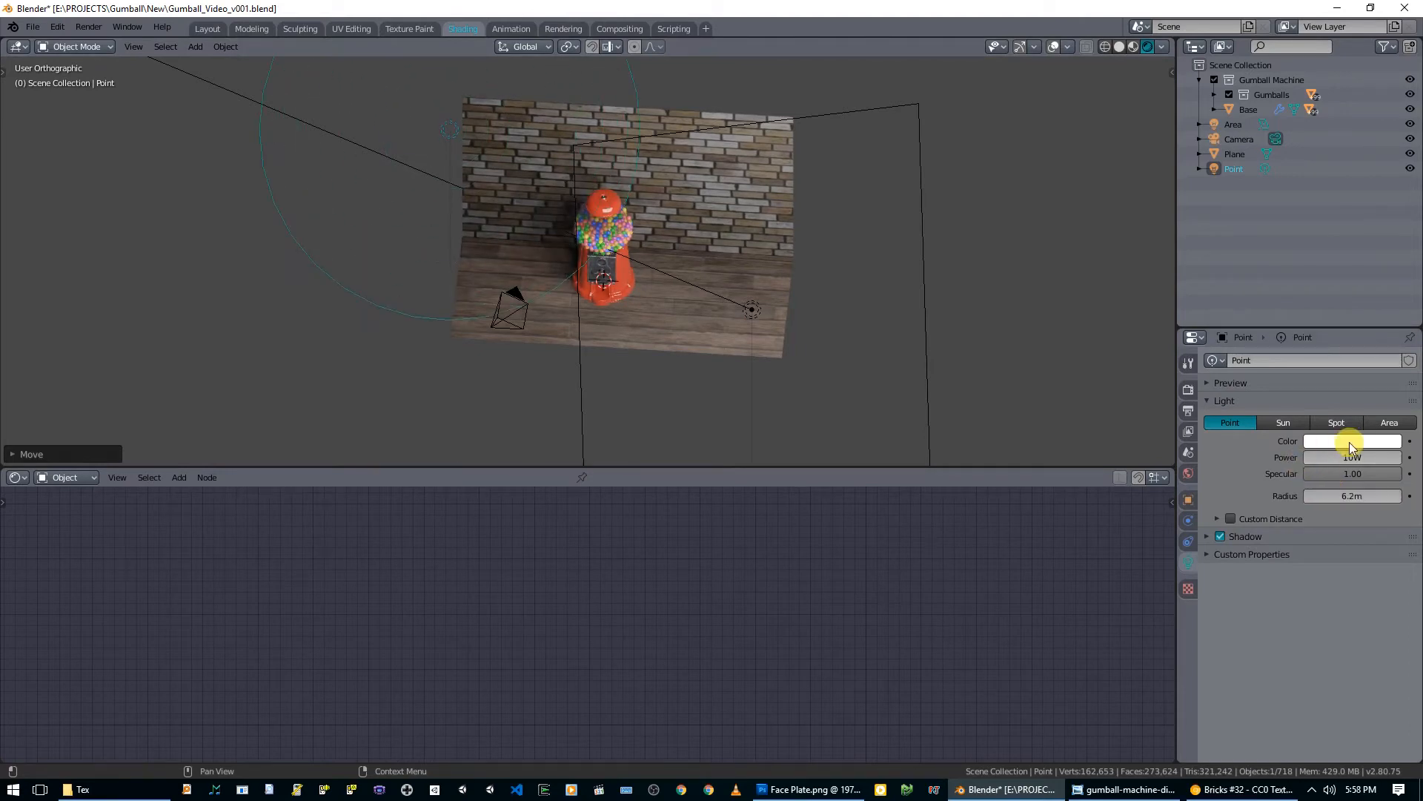
{"action": "key", "text": "Return"}
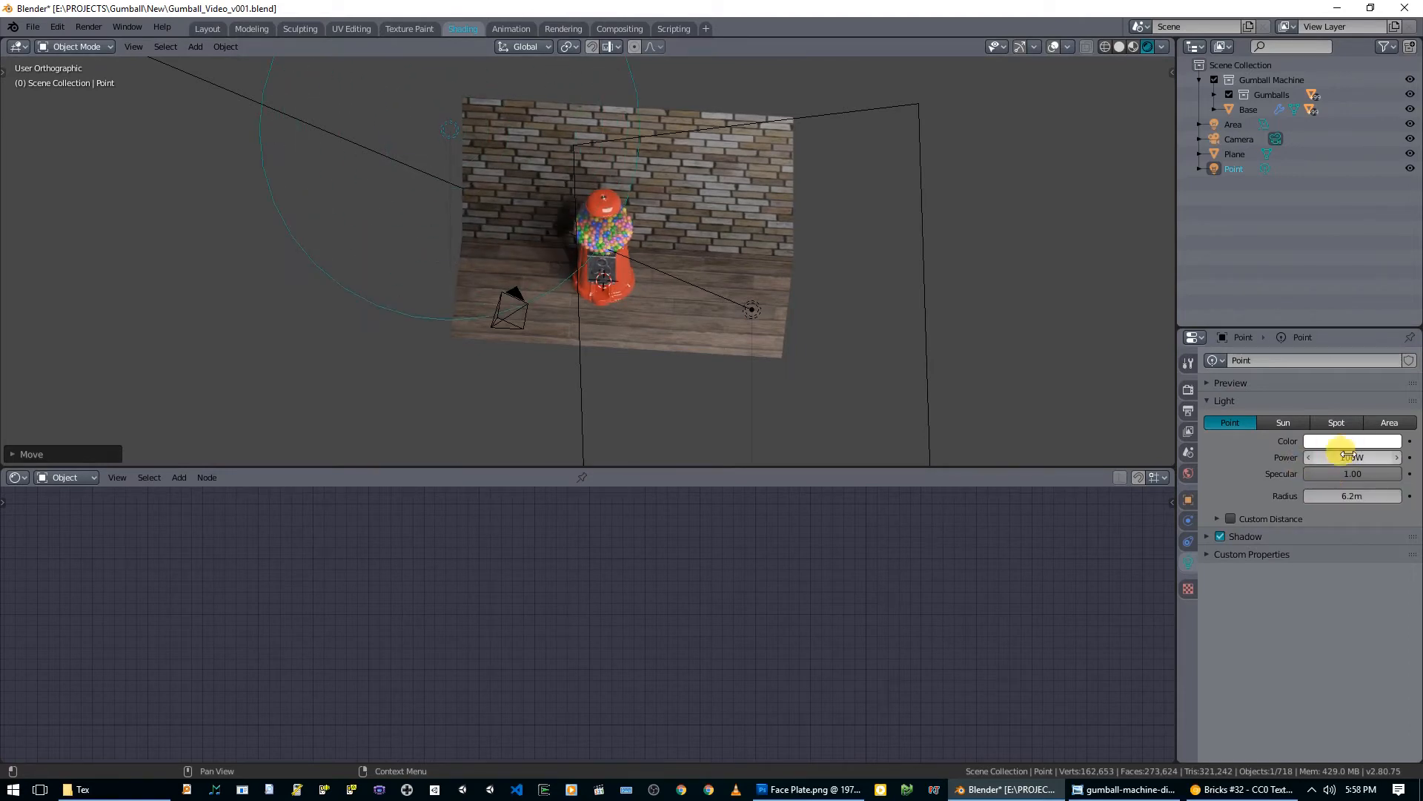
{"action": "left_click_drag", "start_coordinate": [1352, 457], "coordinate": [1357, 457]}
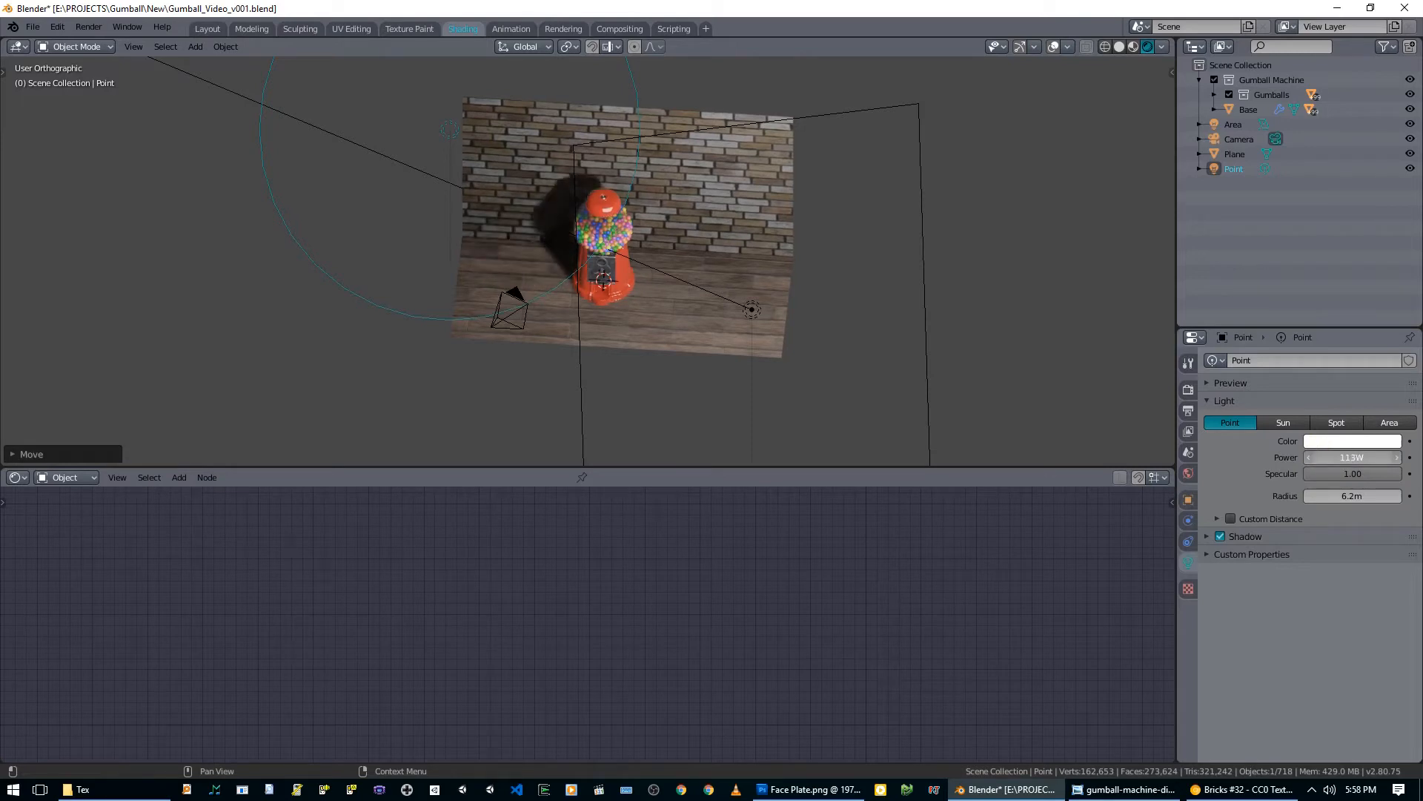
{"action": "left_click_drag", "start_coordinate": [1322, 457], "coordinate": [1379, 457]}
{"action": "left_click", "coordinate": [1348, 455]}
{"action": "key", "text": "Return"}
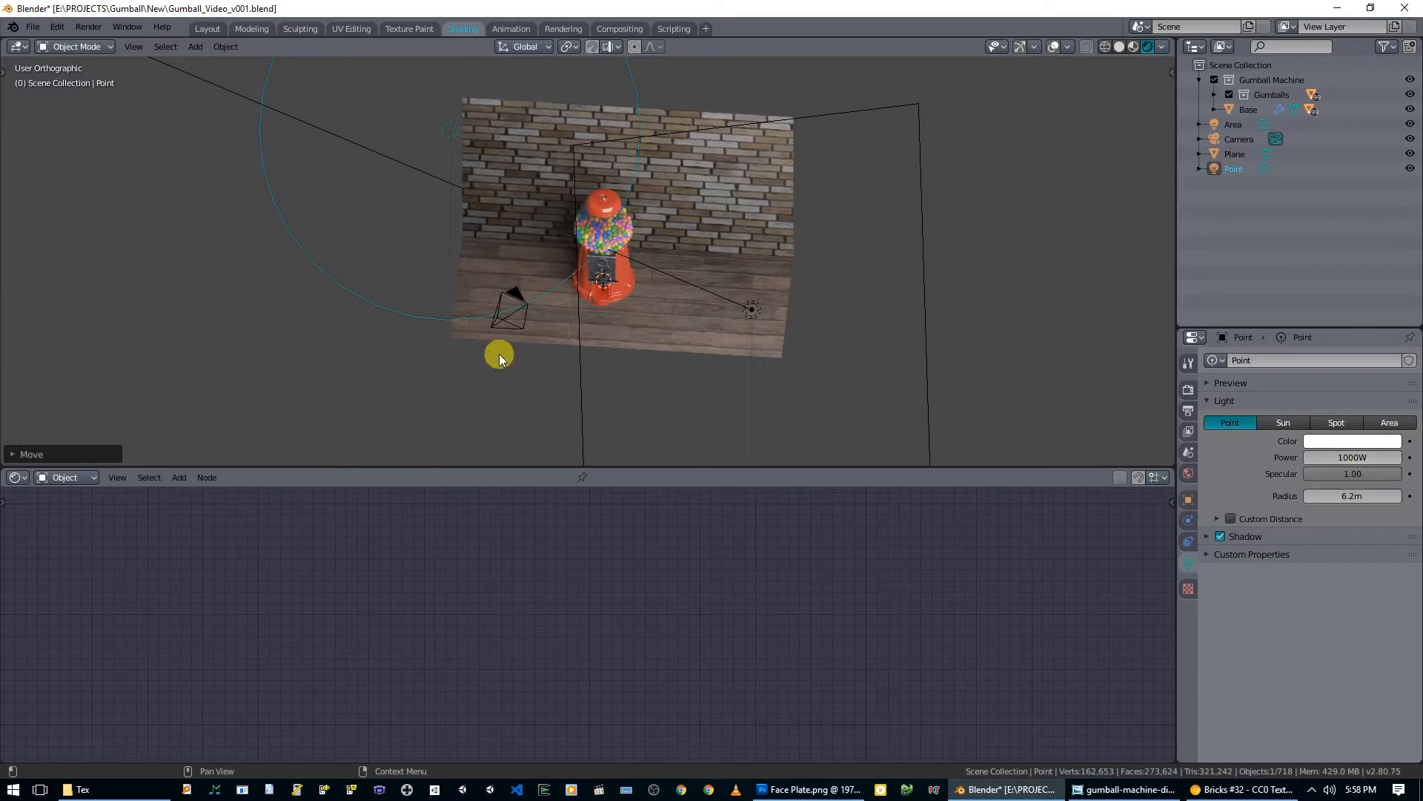
Step: Look through the camera and increase the point light's power to 10000 W
{"action": "key", "text": "KP_0"}
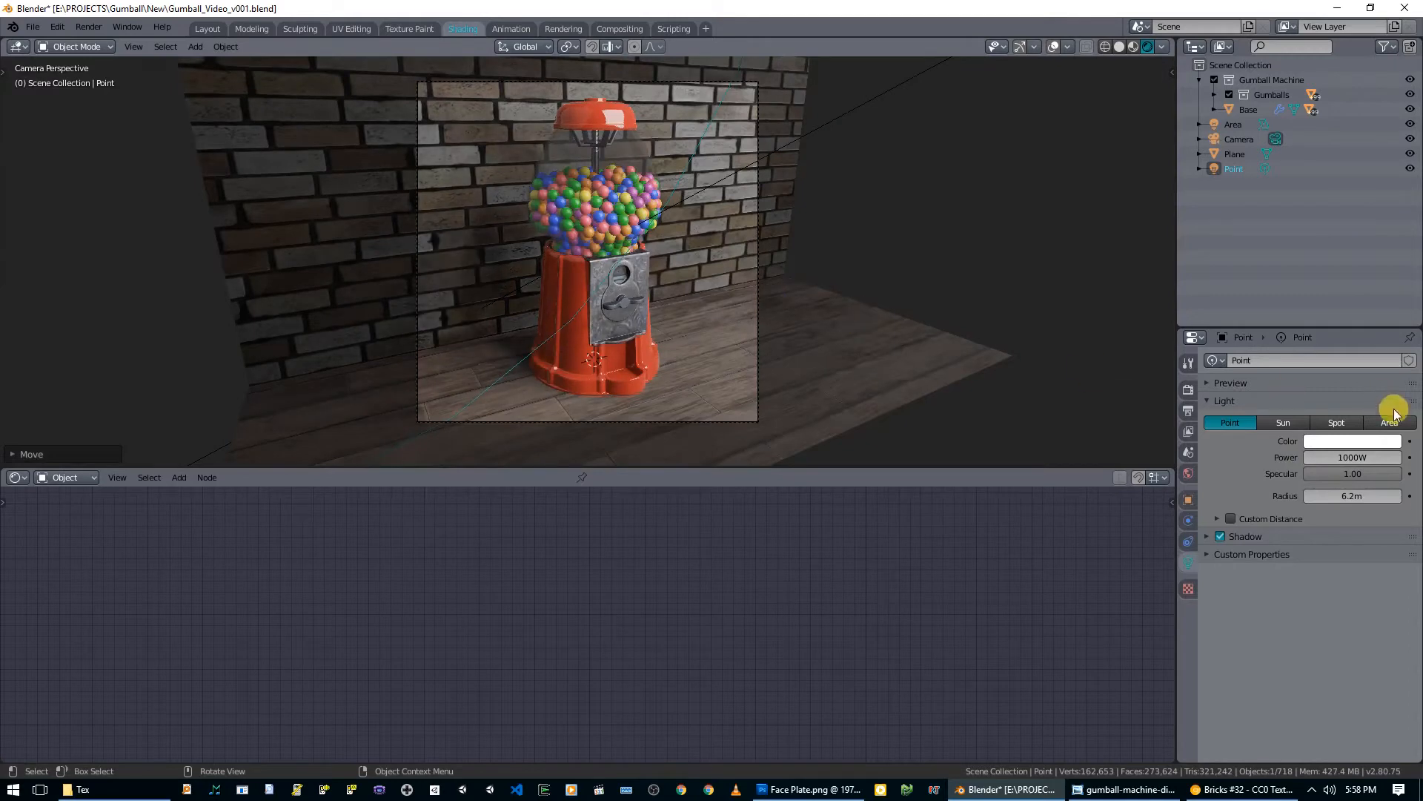
{"action": "left_click", "coordinate": [1351, 457]}
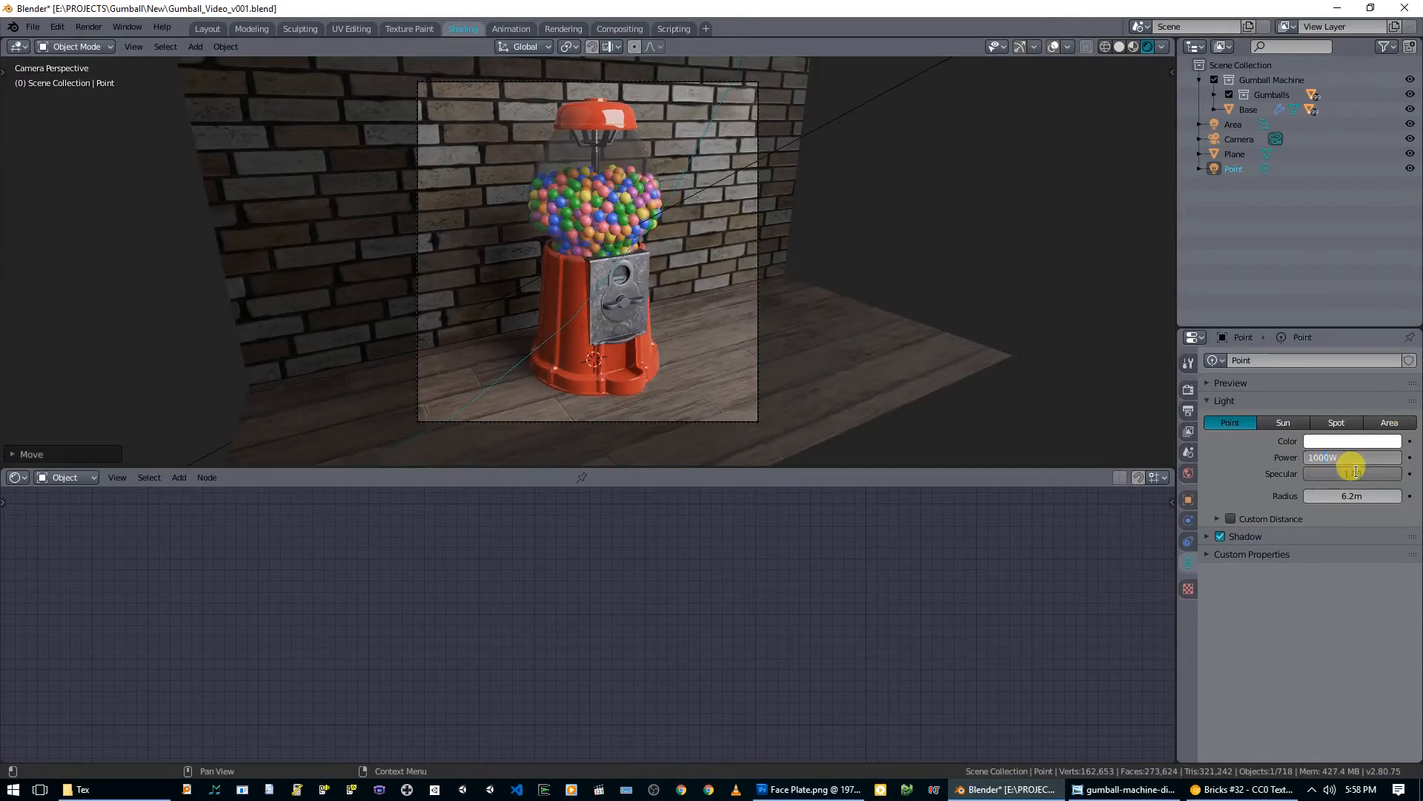
{"action": "type", "text": "10000"}
{"action": "key", "text": "Return"}
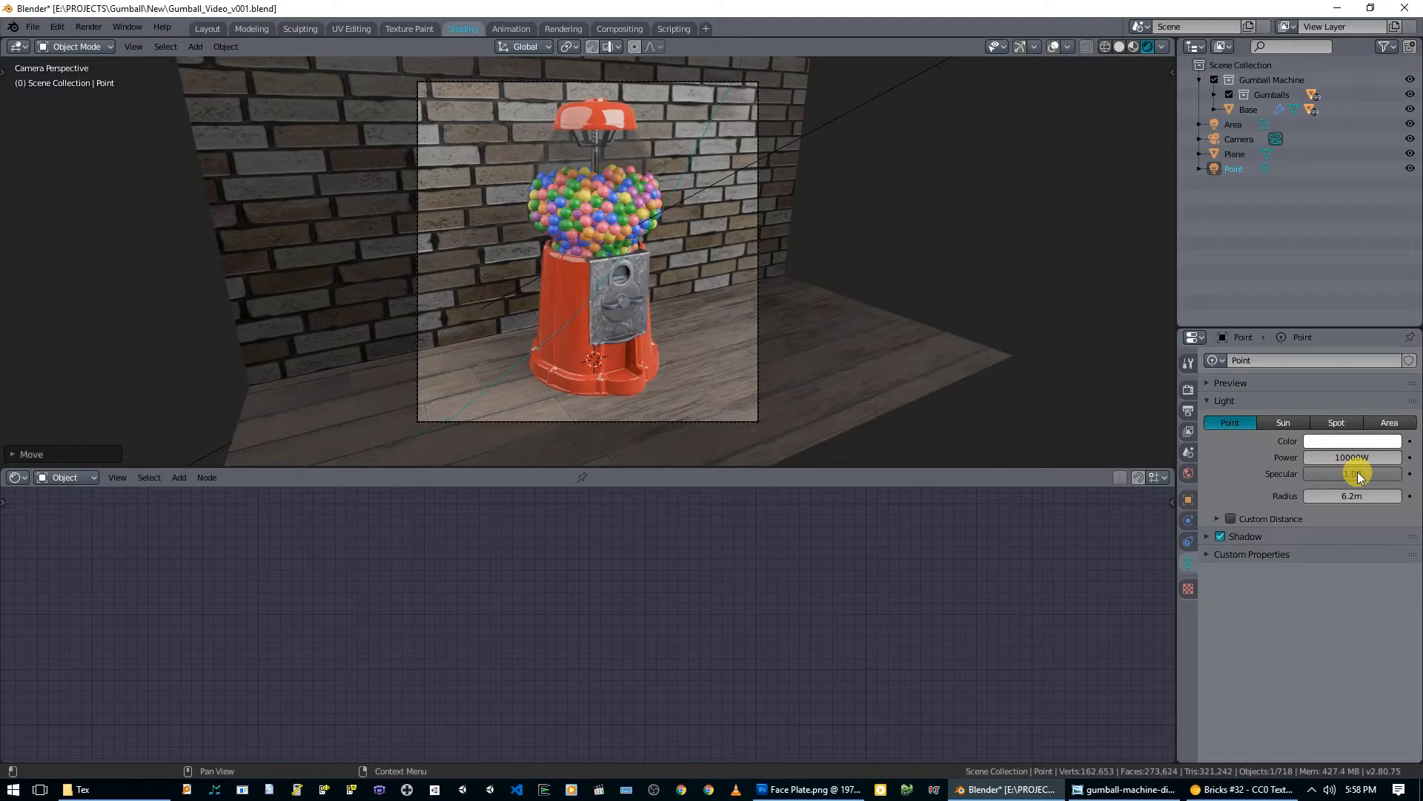
Step: Try a power of 50000 W on the point light and settle on 5000 W
{"action": "left_click", "coordinate": [1328, 458]}
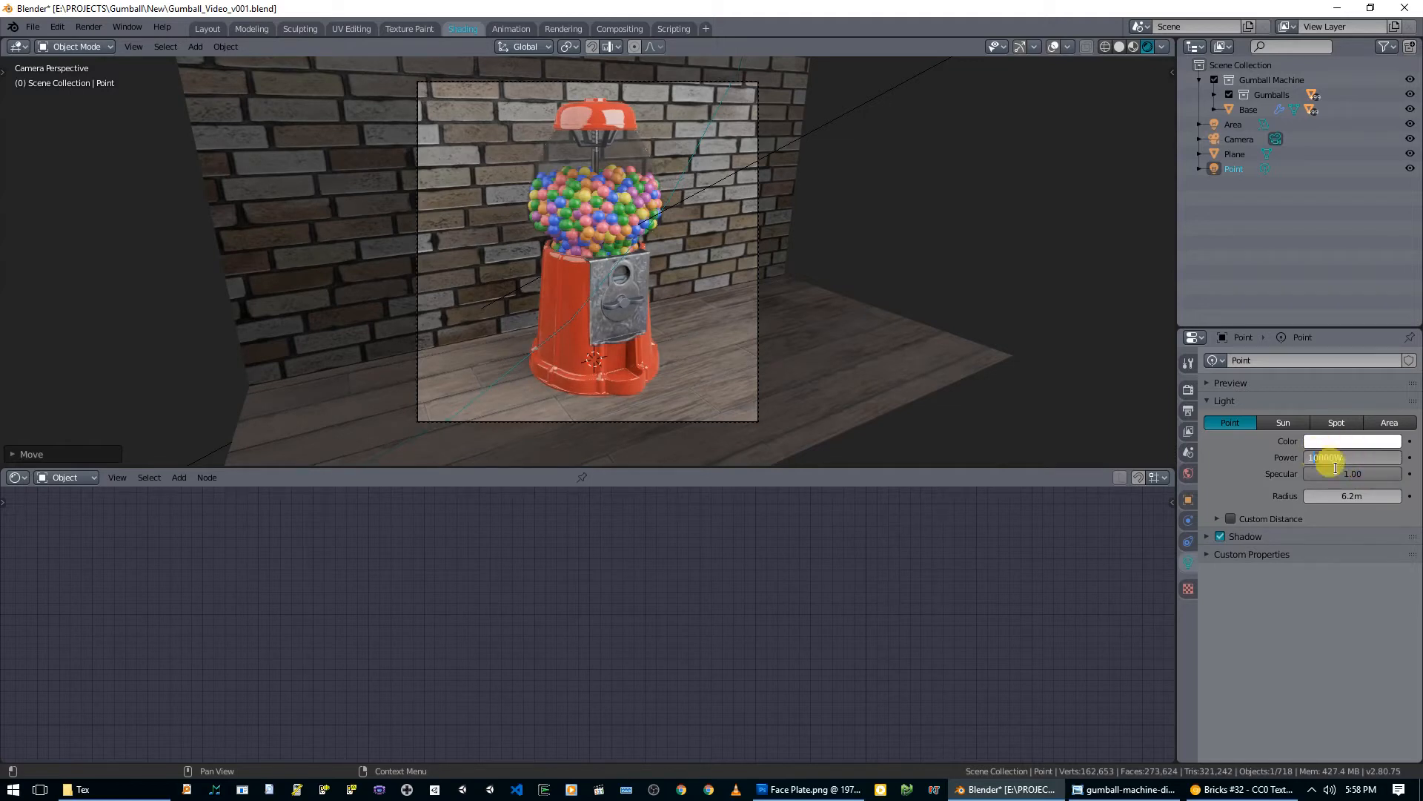
{"action": "key", "text": "Return"}
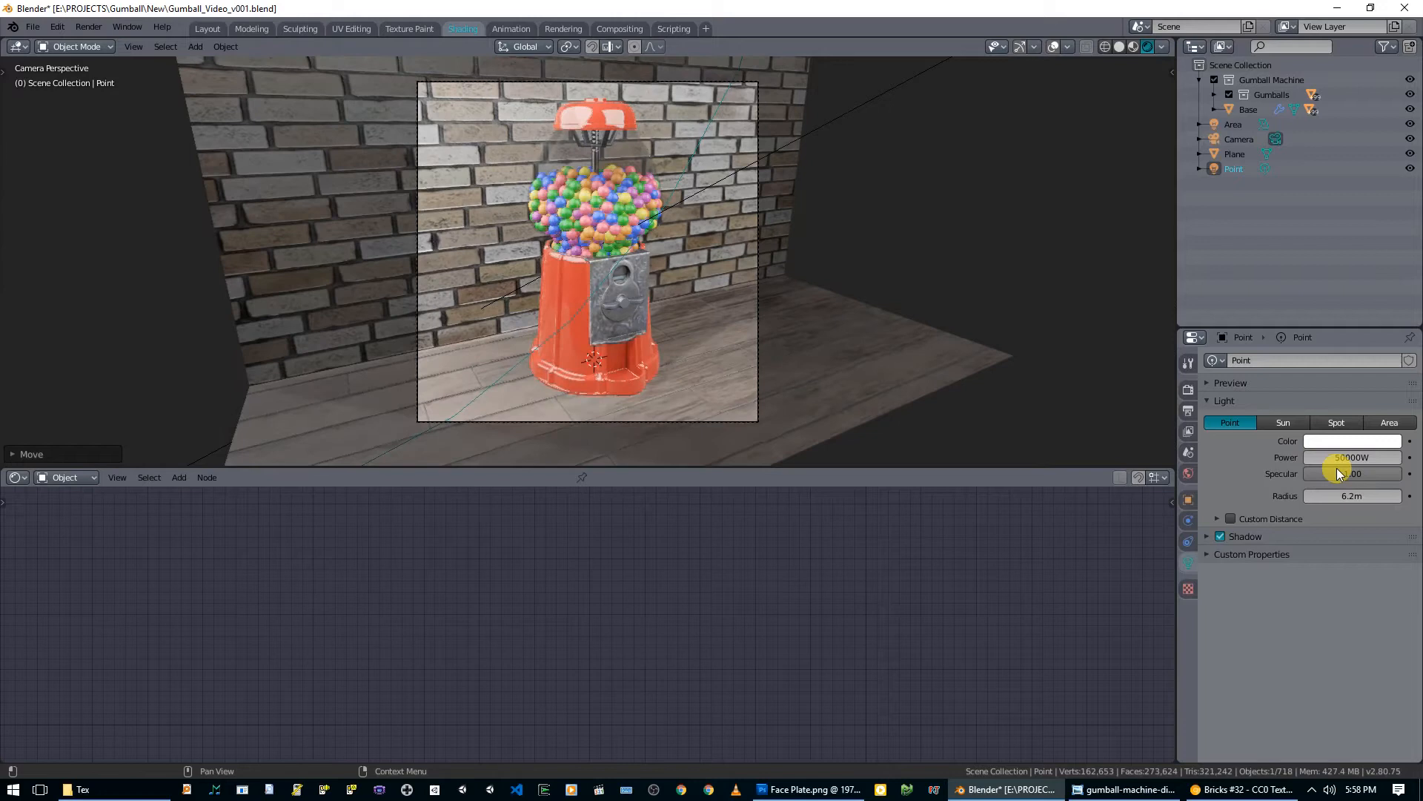
{"action": "left_click", "coordinate": [1334, 459]}
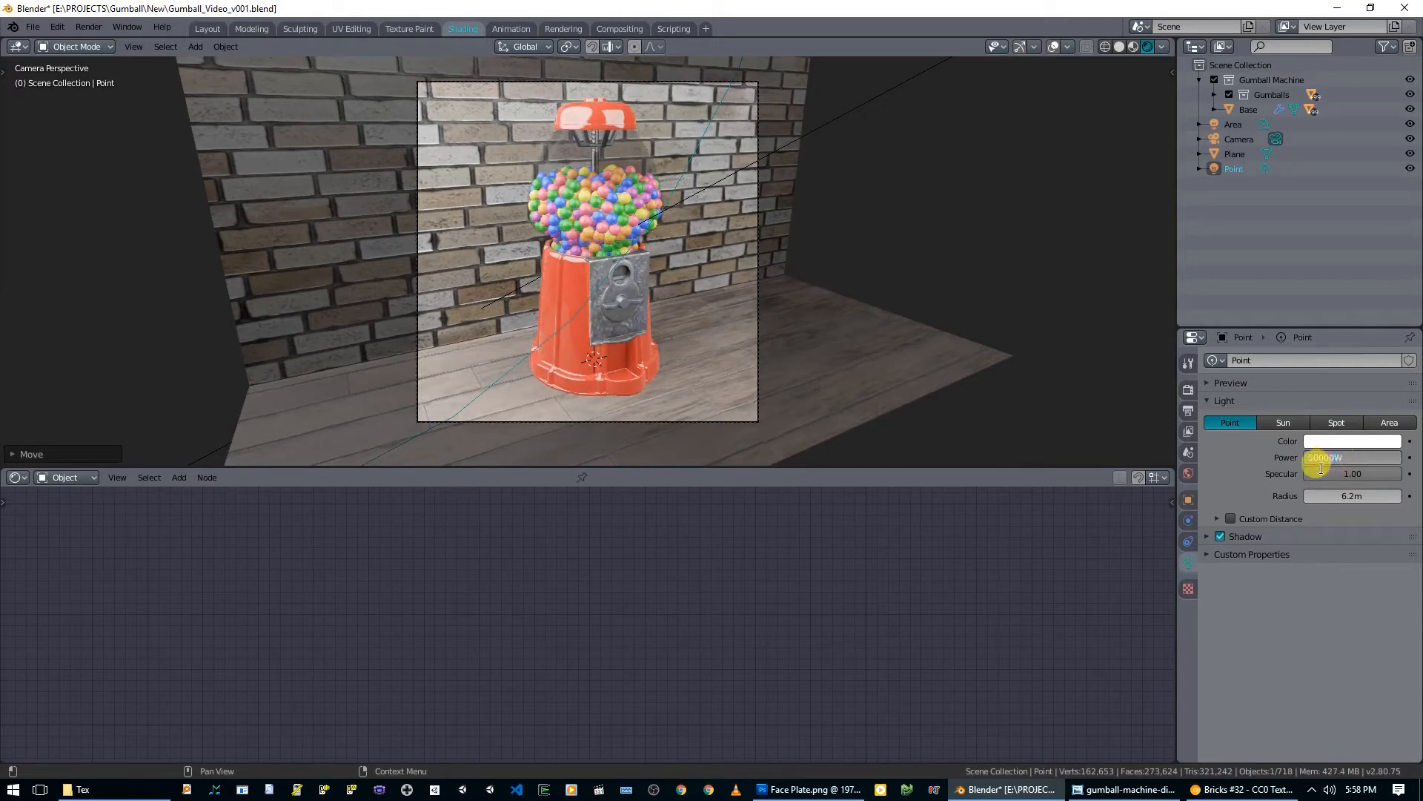
{"action": "key", "text": "Return"}
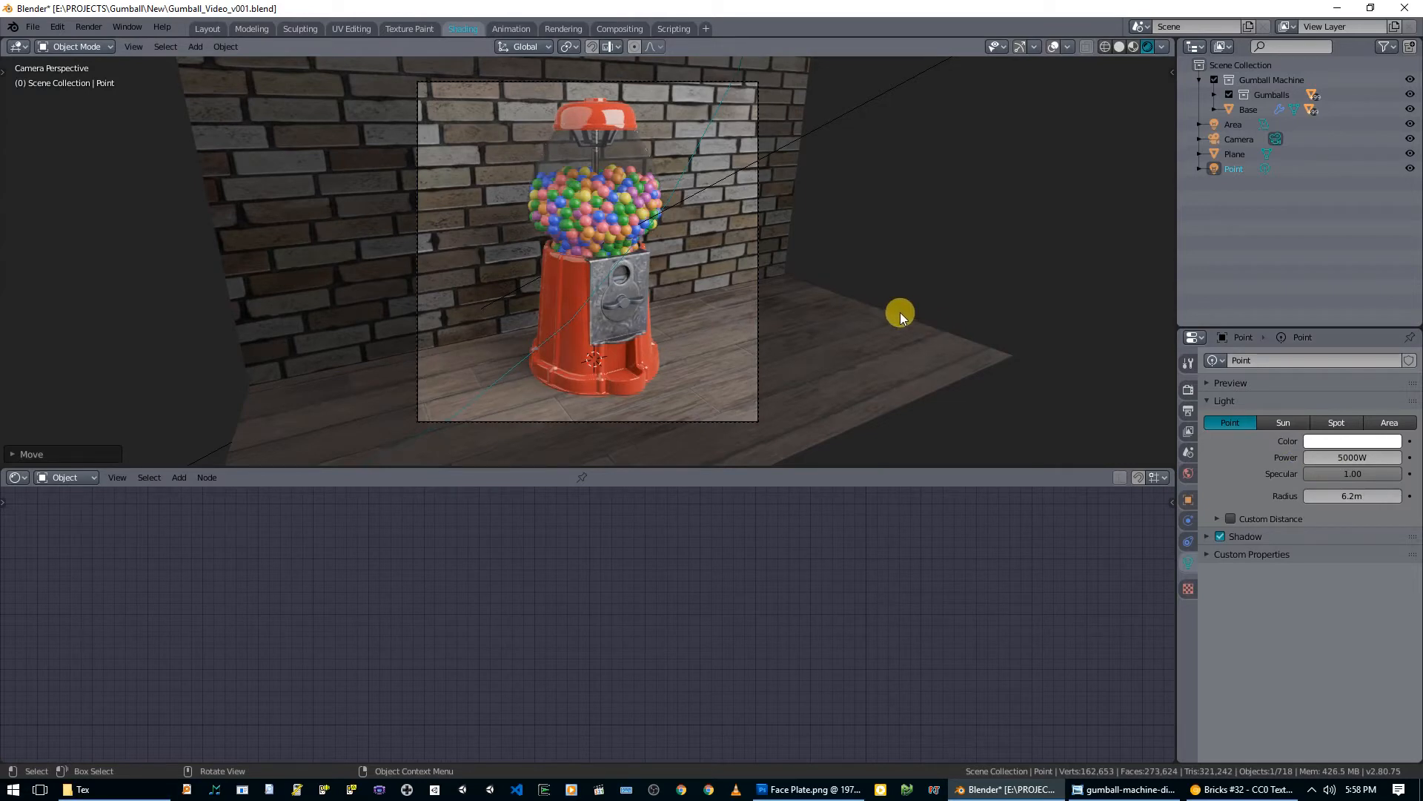
Step: Duplicate the point light in the top view and place the copy in front of the floor, to the right of the camera
{"action": "key", "text": "KP_7"}
{"action": "key", "text": "shift+d"}
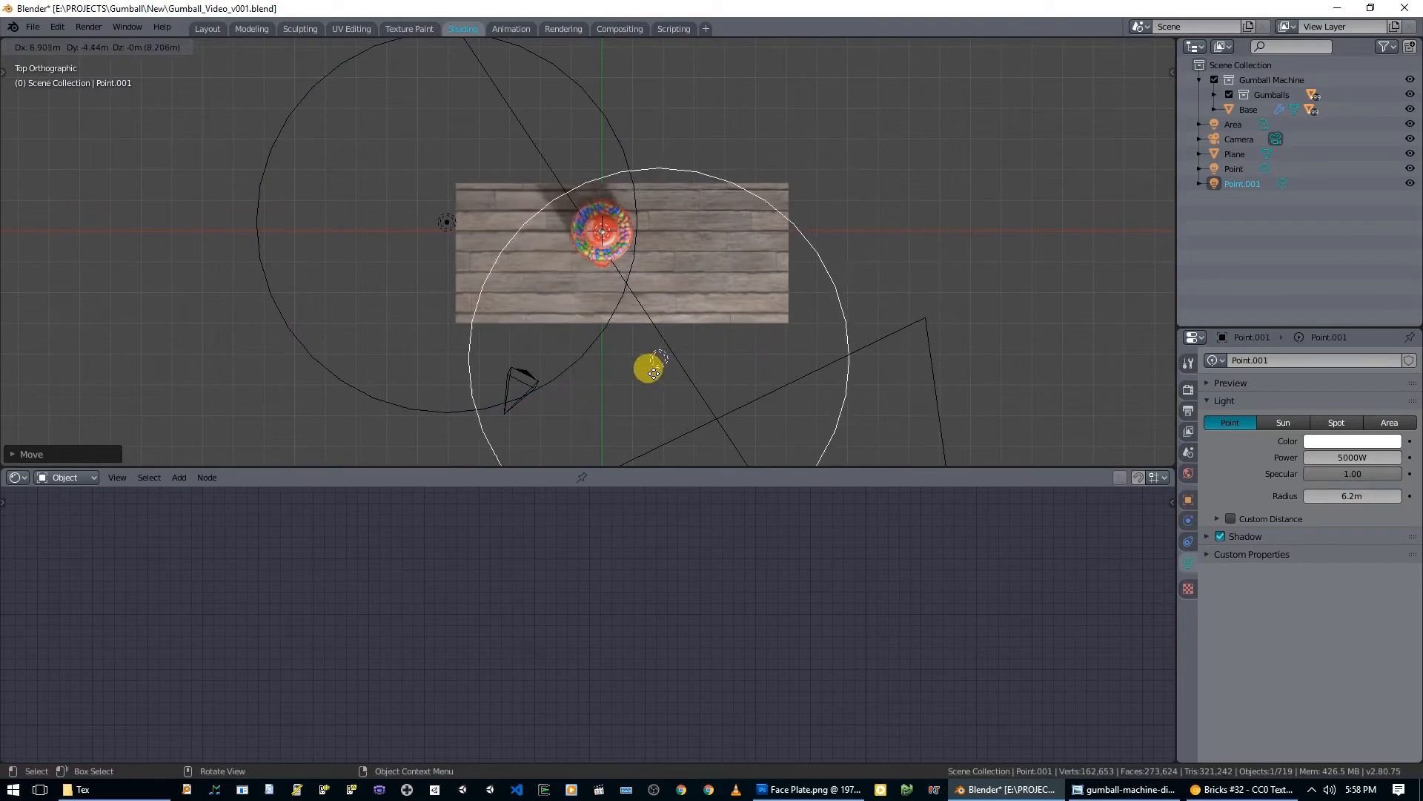
{"action": "left_click", "coordinate": [635, 379]}
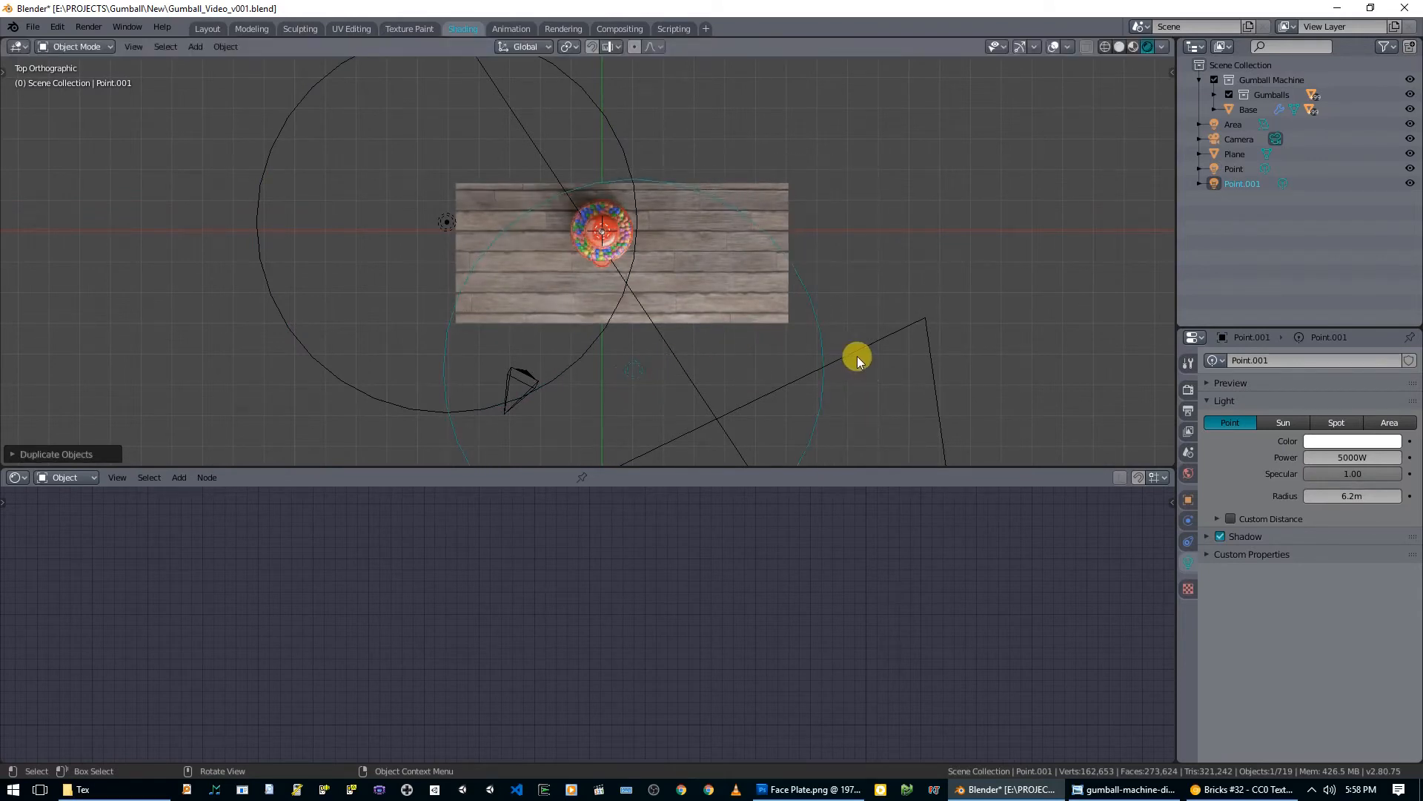
Step: Move the area light farther right of the camera in the top view and rotate it to aim at the gumball machine
{"action": "left_click", "coordinate": [853, 354]}
{"action": "key", "text": "g"}
{"action": "left_click", "coordinate": [991, 248]}
{"action": "key", "text": "r"}
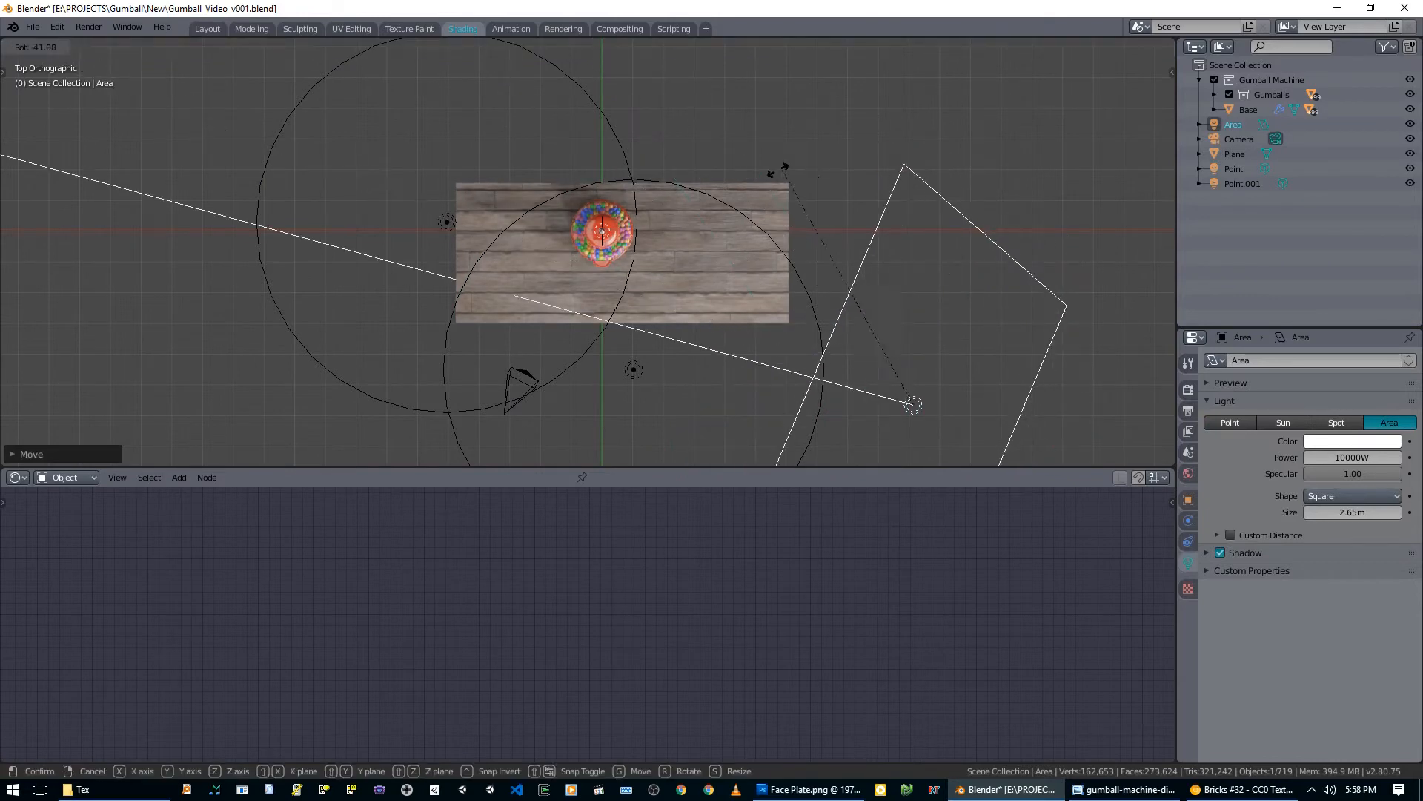
{"action": "left_click", "coordinate": [849, 148]}
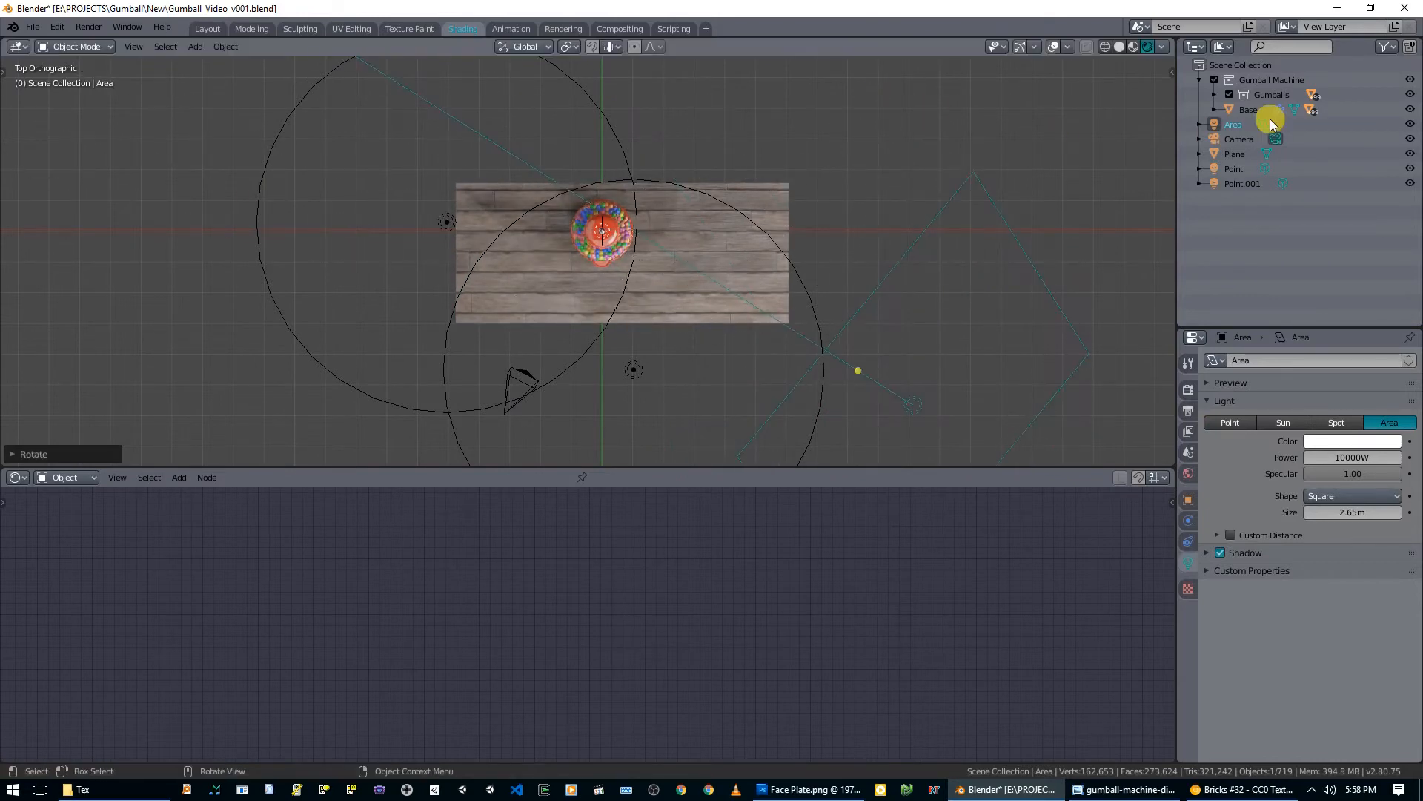
Step: Select the original point light beside the floor's left end
{"action": "left_click", "coordinate": [448, 227]}
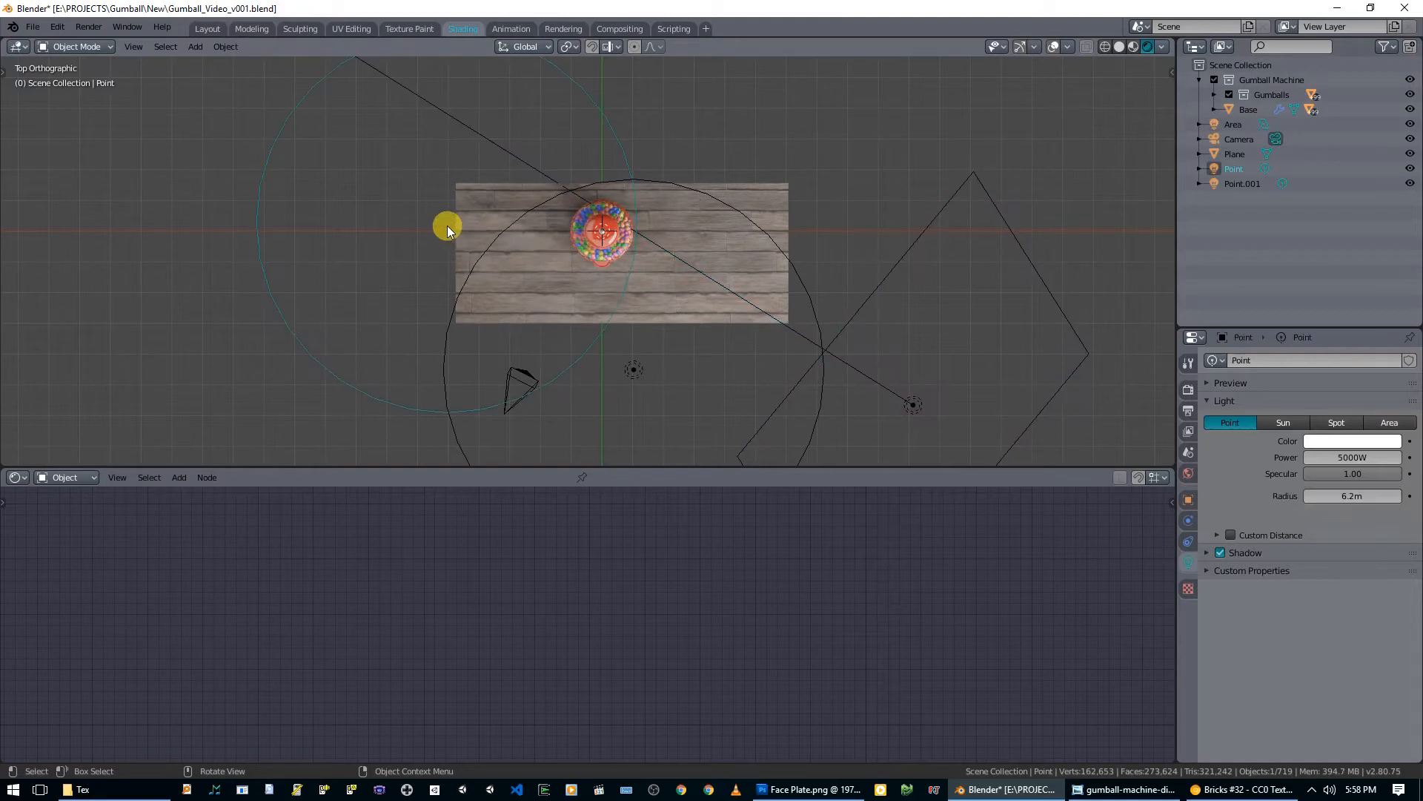
Step: Move the camera, both point lights and the area light into a new collection named Lights & Camera
{"action": "left_click", "coordinate": [522, 379], "text": "shift"}
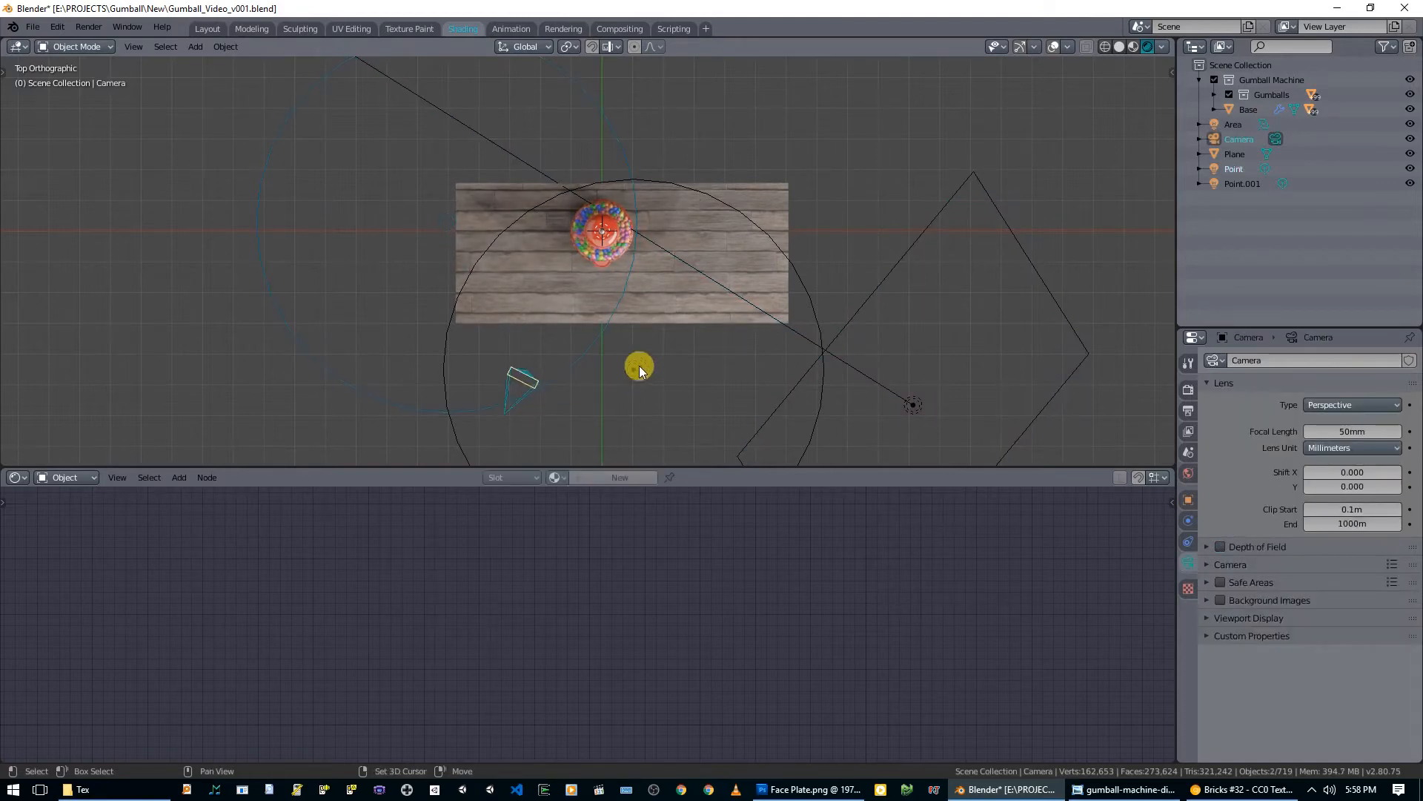
{"action": "left_click", "coordinate": [914, 405], "text": "shift"}
{"action": "left_click", "coordinate": [858, 370], "text": "shift"}
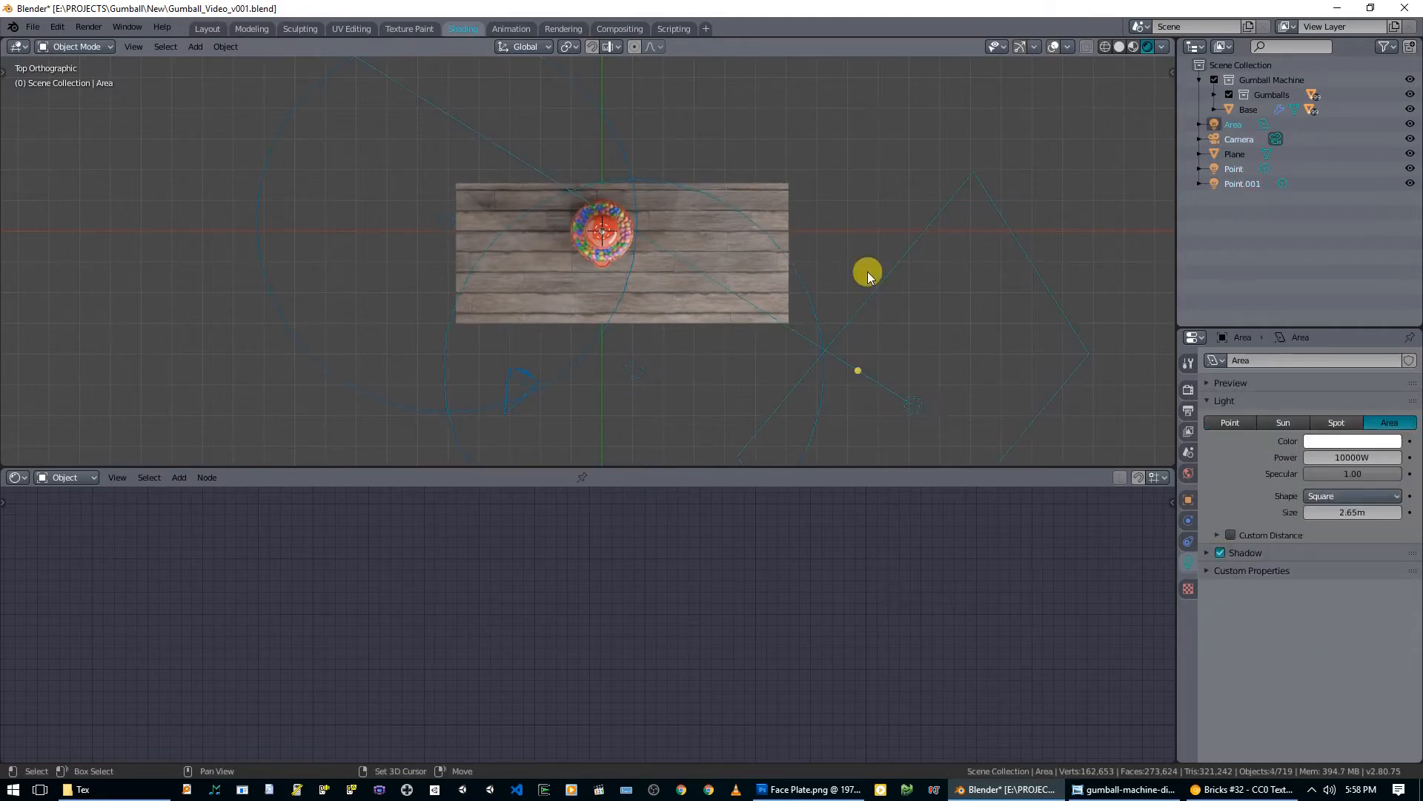
{"action": "key", "text": "m"}
{"action": "left_click", "coordinate": [825, 307]}
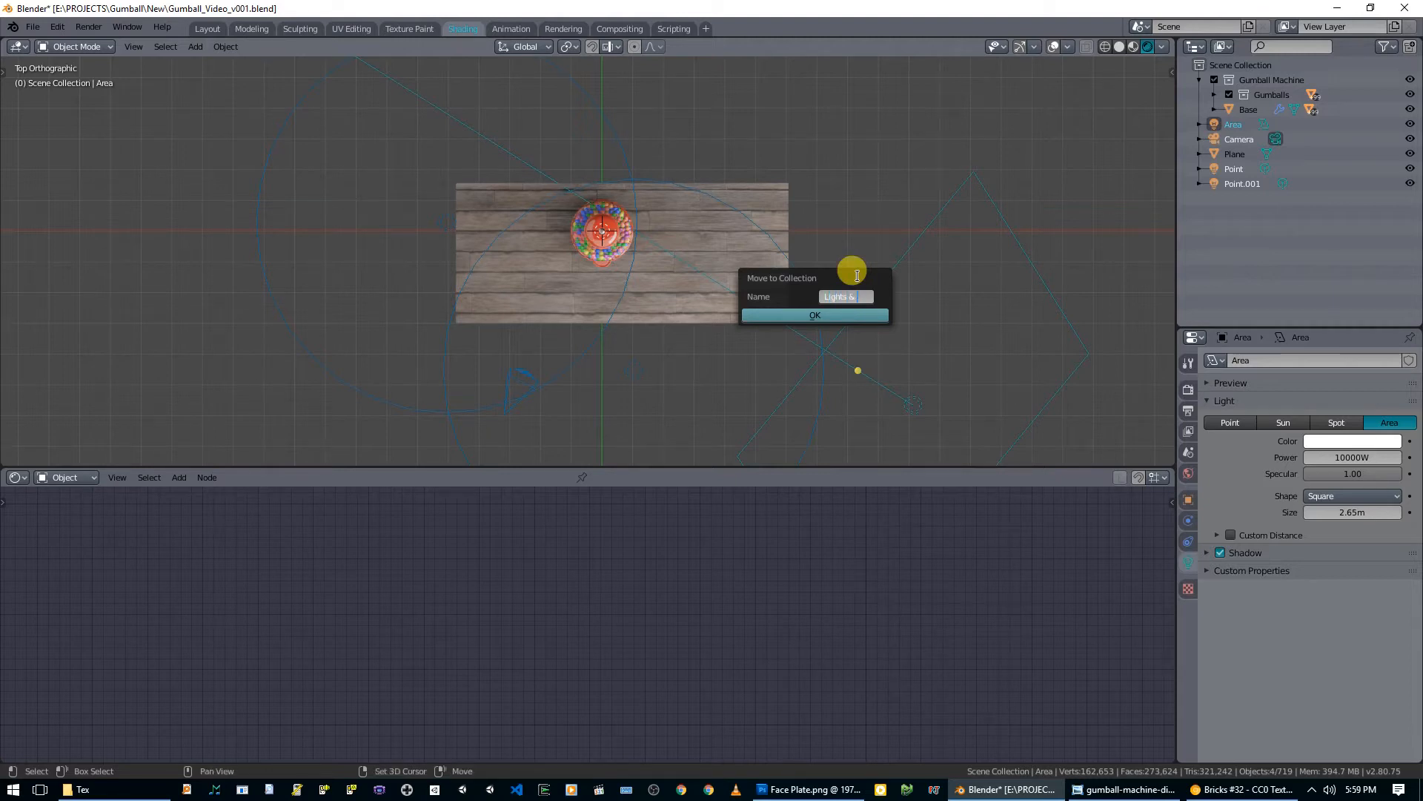
{"action": "left_click", "coordinate": [820, 314]}
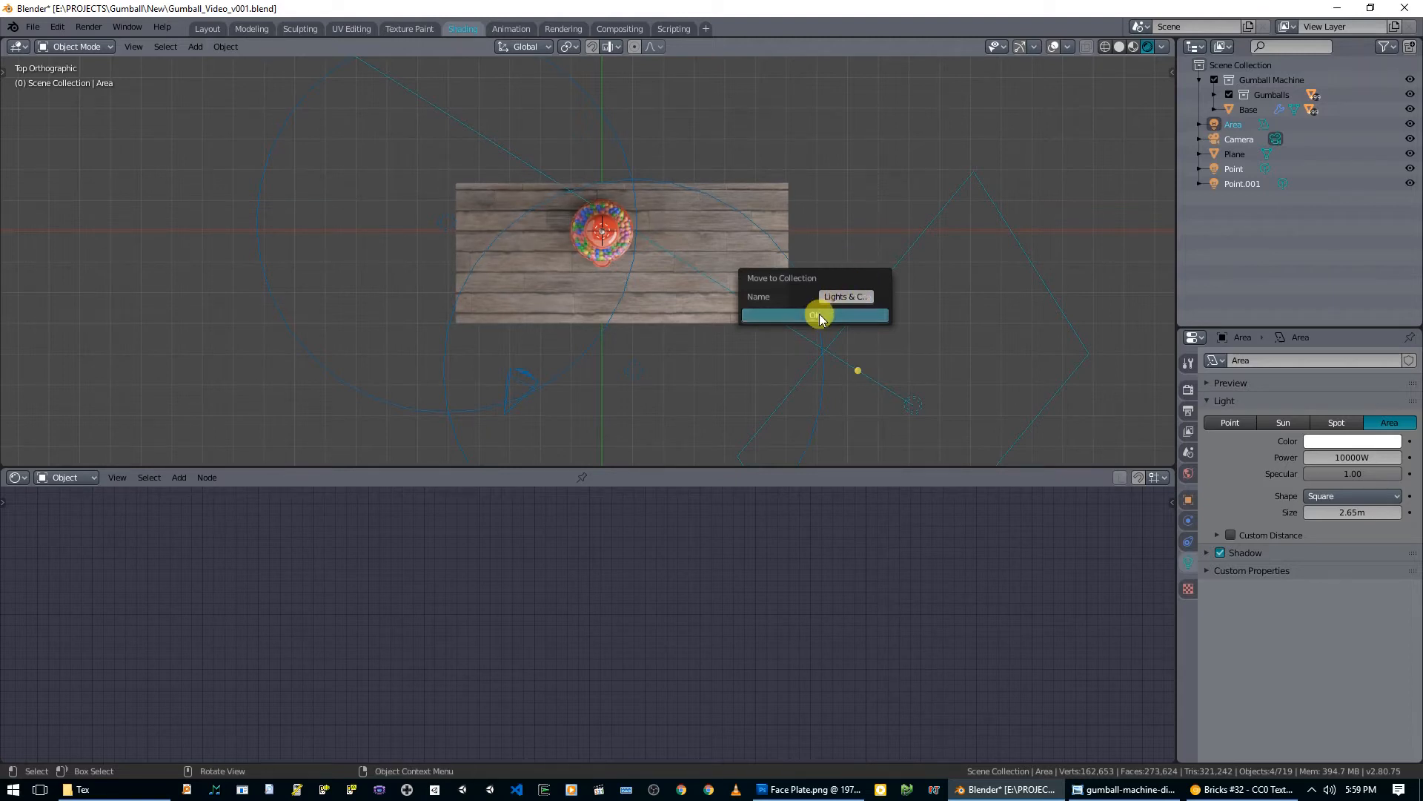
Step: Switch the viewport to Look Dev shading and hide the gumball machine's glass globe
{"action": "middle_click_drag", "start_coordinate": [667, 247], "coordinate": [675, 223]}
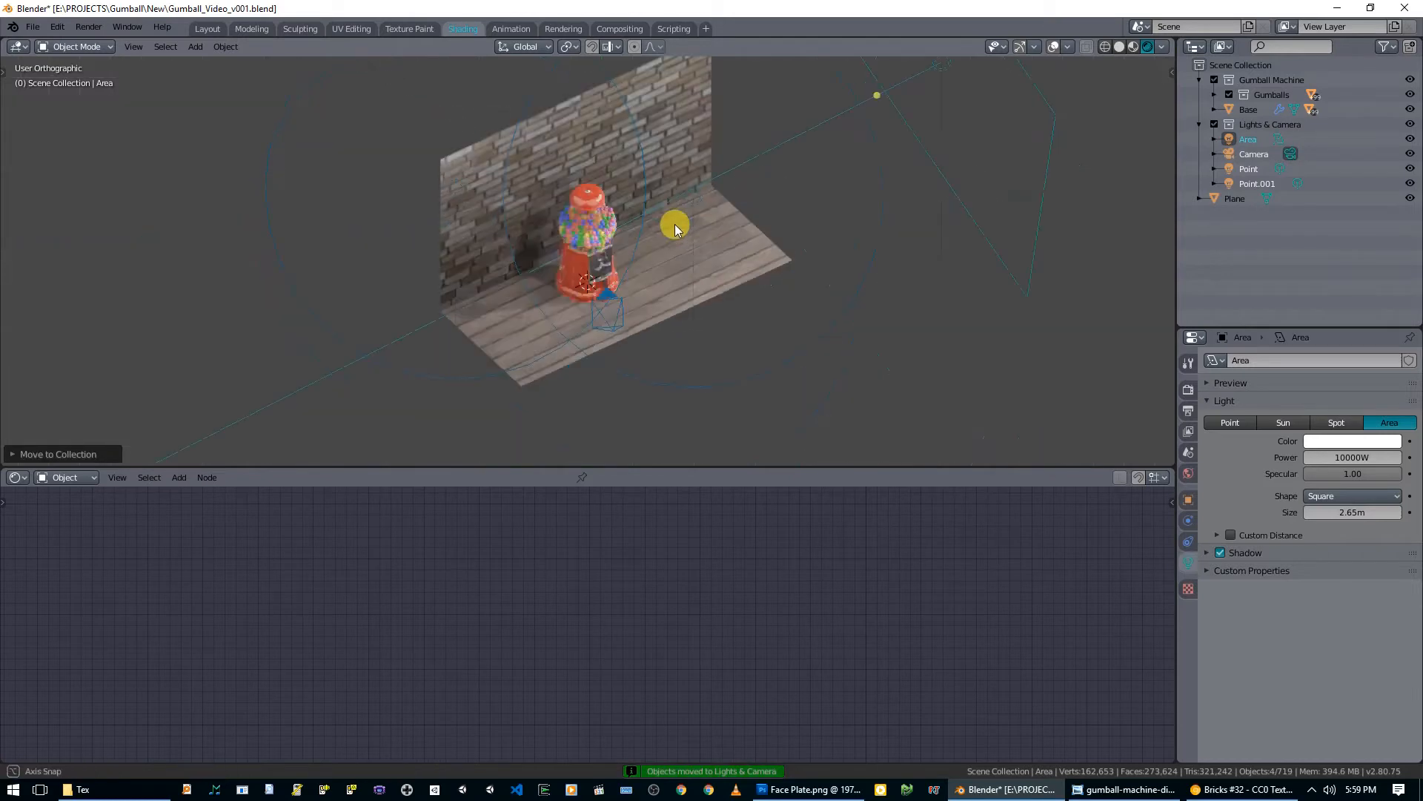
{"action": "key", "text": "KP_0"}
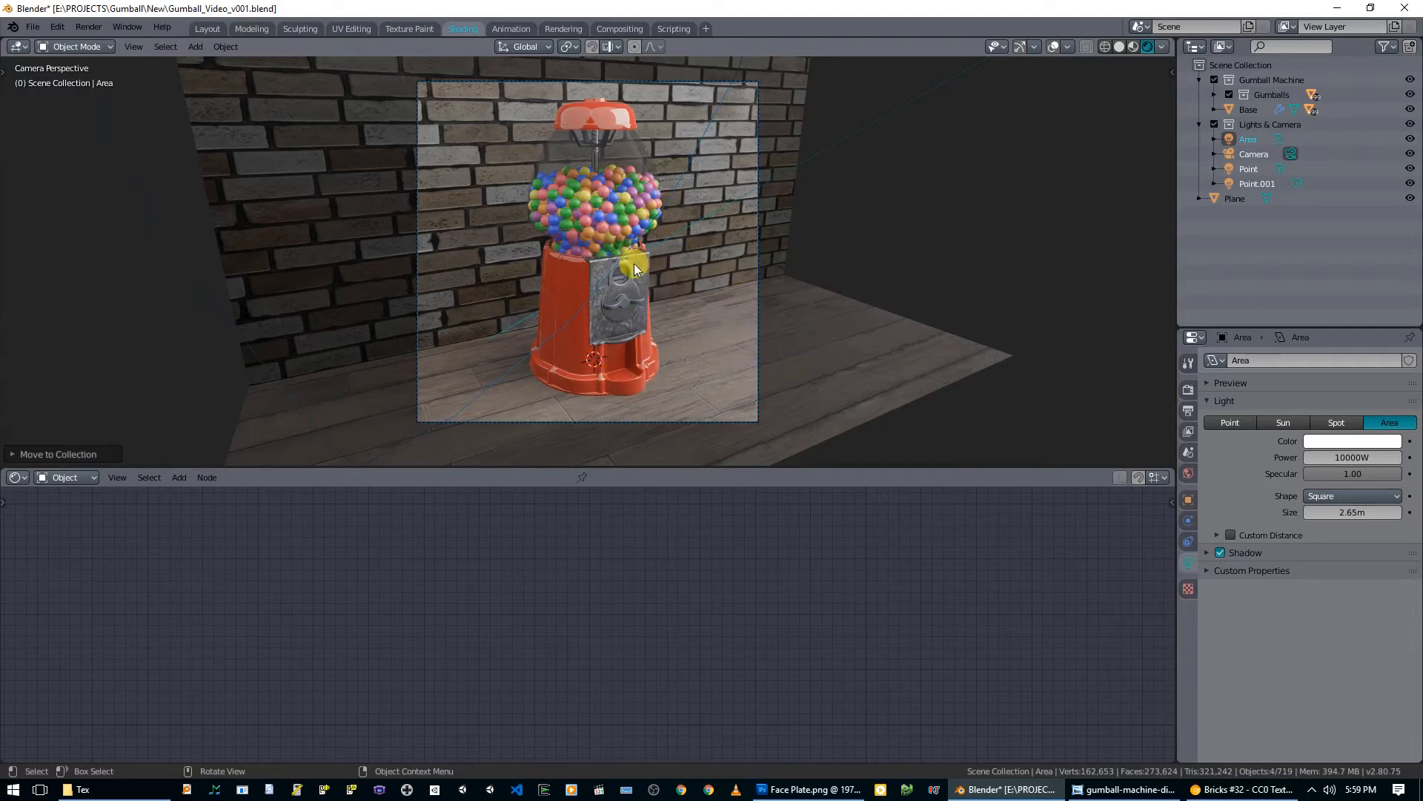
{"action": "scroll", "coordinate": [619, 230], "scroll_direction": "up", "scroll_amount": 1}
{"action": "middle_click_drag", "start_coordinate": [625, 229], "coordinate": [565, 260]}
{"action": "scroll", "coordinate": [651, 241], "scroll_direction": "down", "scroll_amount": 1}
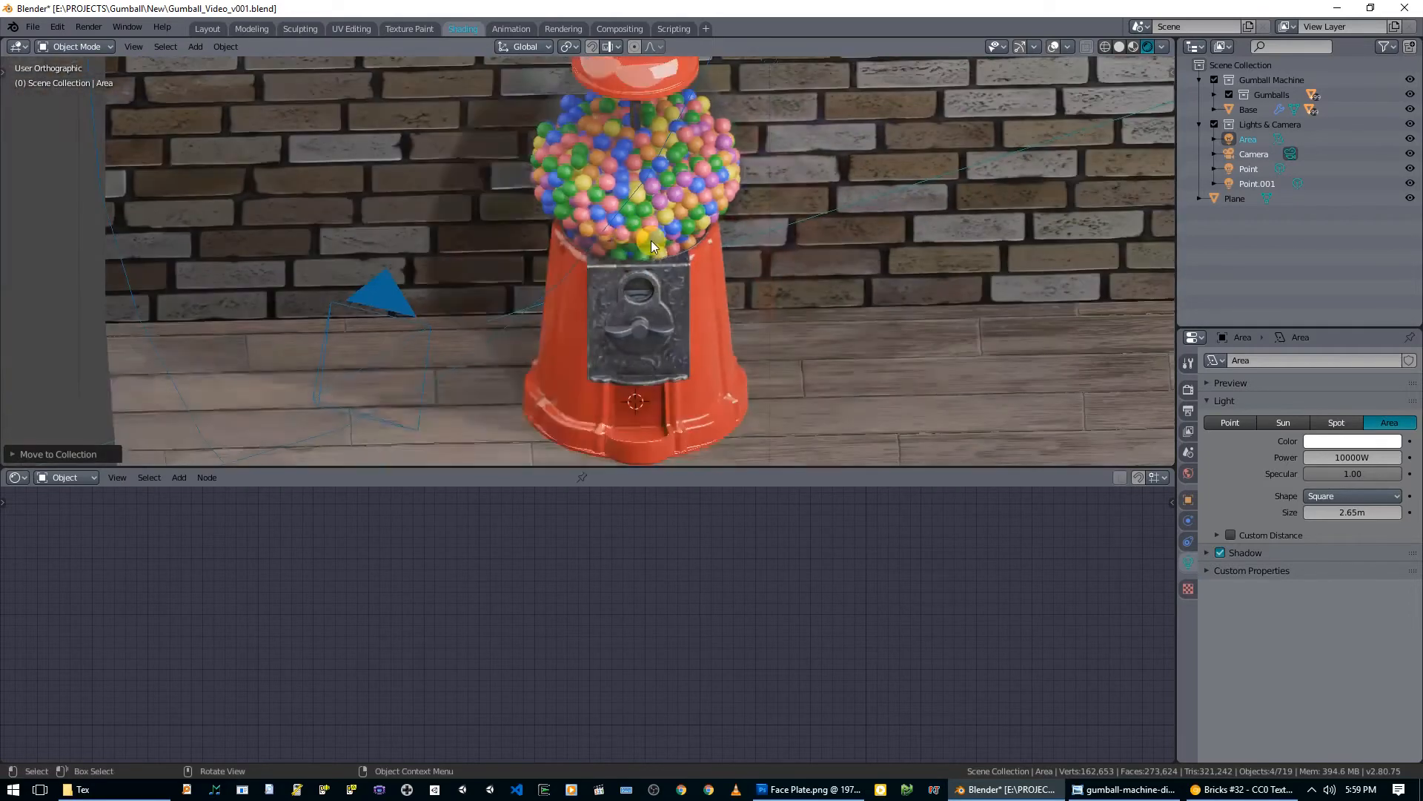
{"action": "key", "text": "z"}
{"action": "key", "text": "z"}
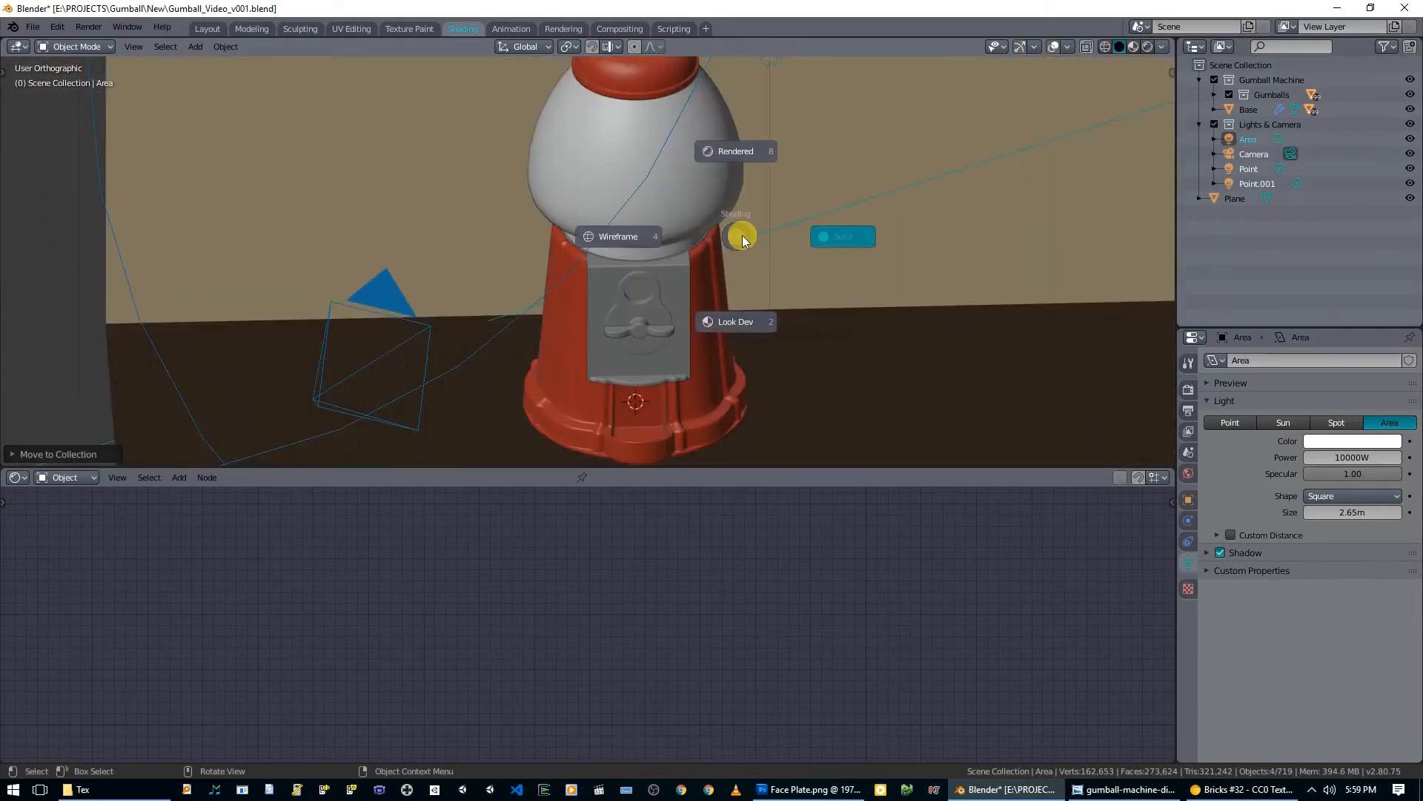
{"action": "left_click", "coordinate": [740, 322]}
{"action": "scroll", "coordinate": [639, 217], "scroll_direction": "up", "scroll_amount": 3}
{"action": "left_click", "coordinate": [663, 199]}
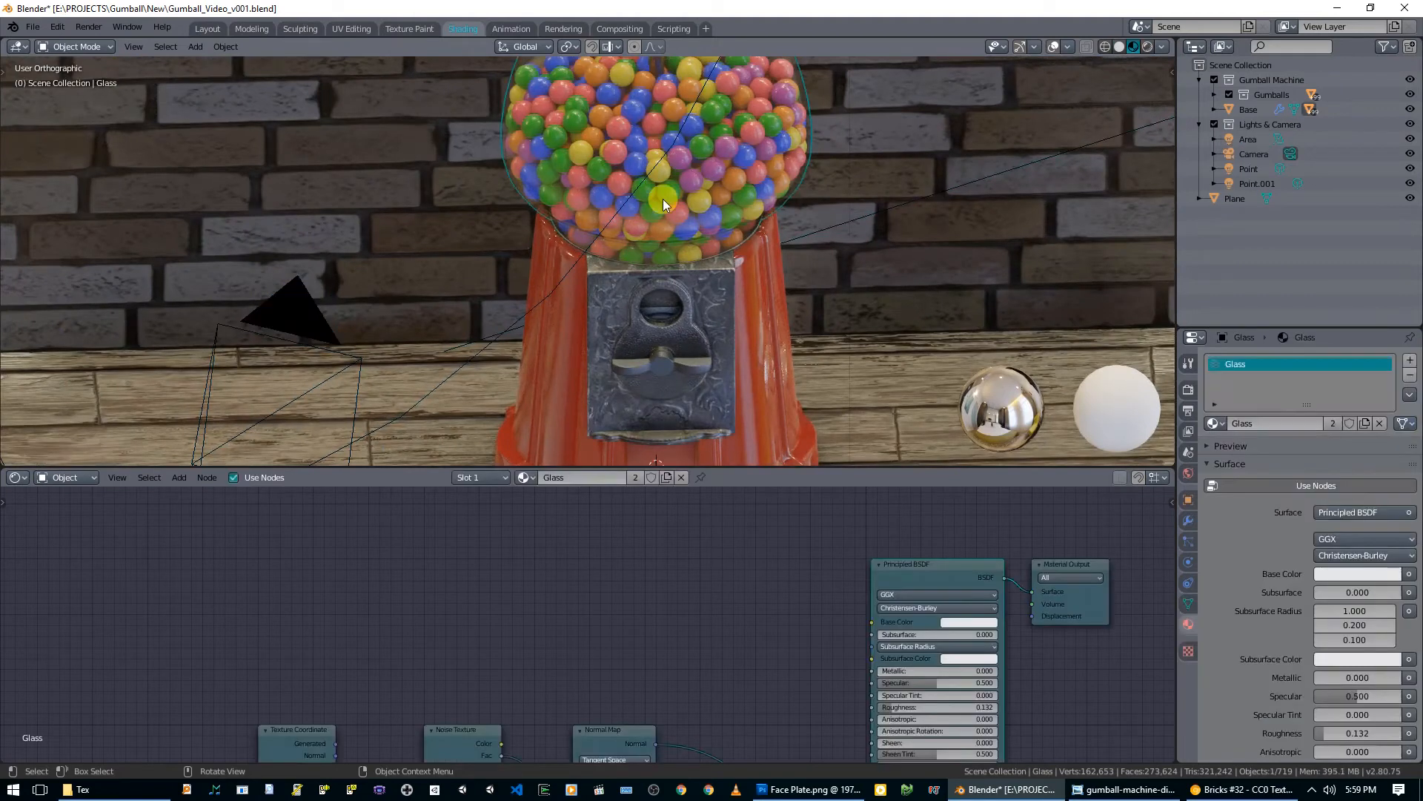
{"action": "key", "text": "Delete"}
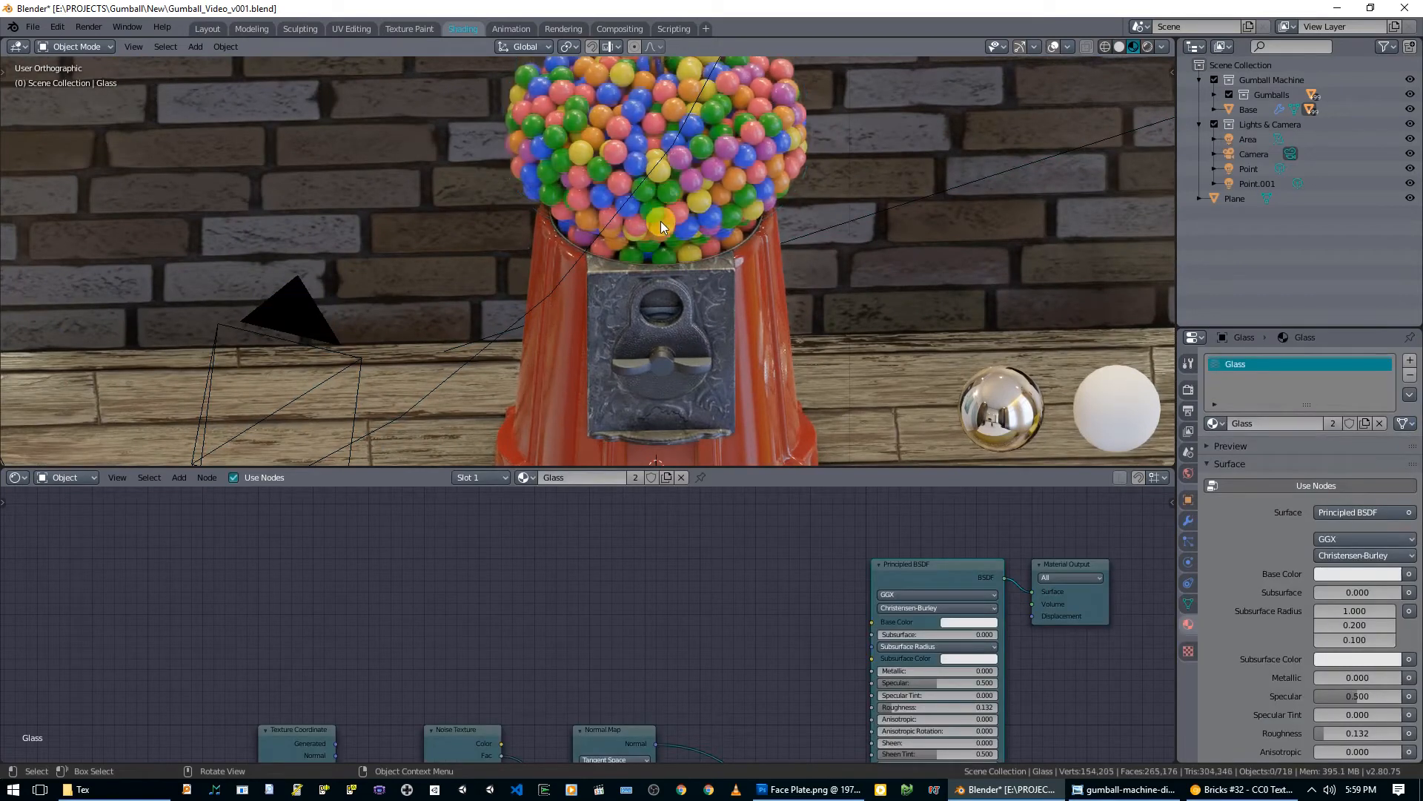
Step: Duplicate three gumballs from the pile and place the copies just above the dispenser tray at the machine's front
{"action": "left_click", "coordinate": [616, 123]}
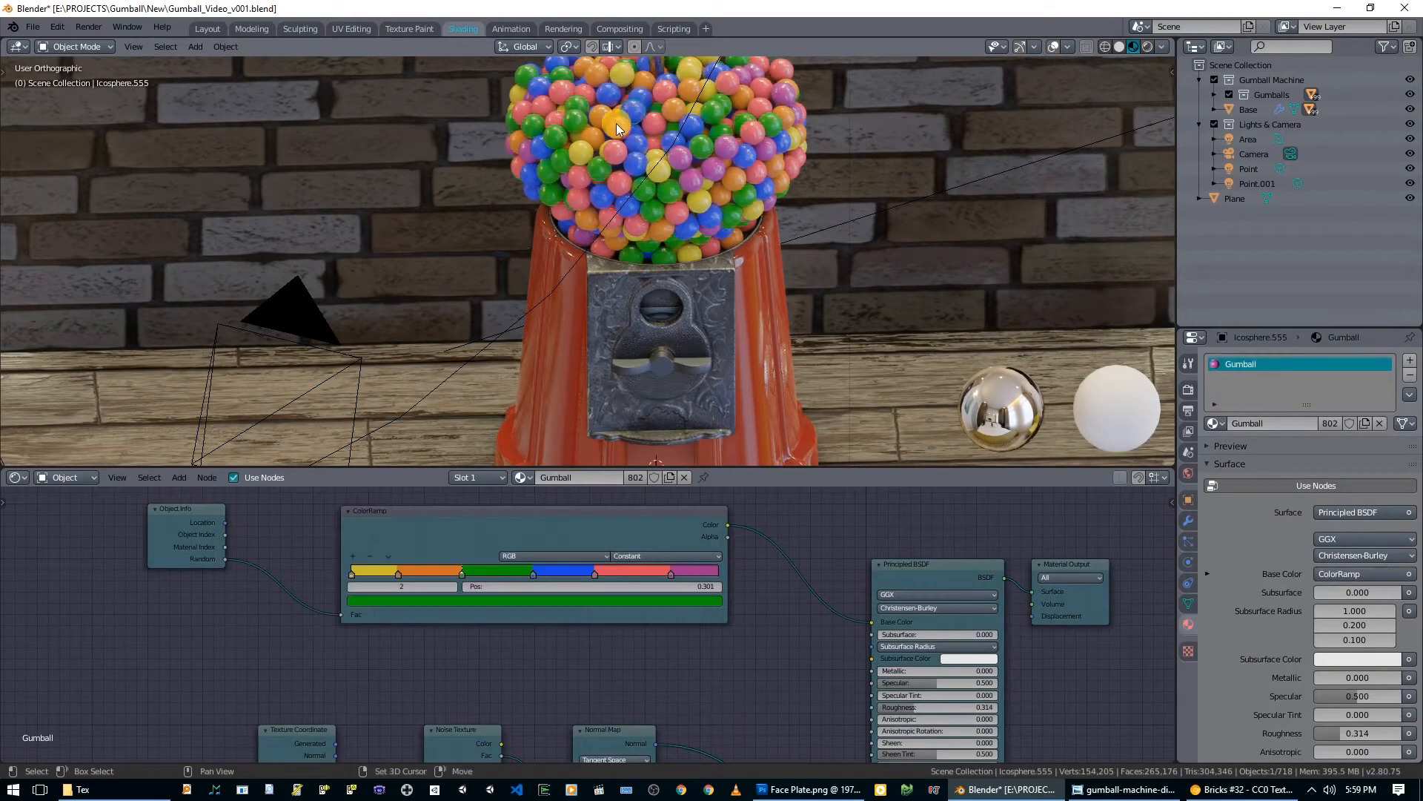
{"action": "key", "text": "KP_7"}
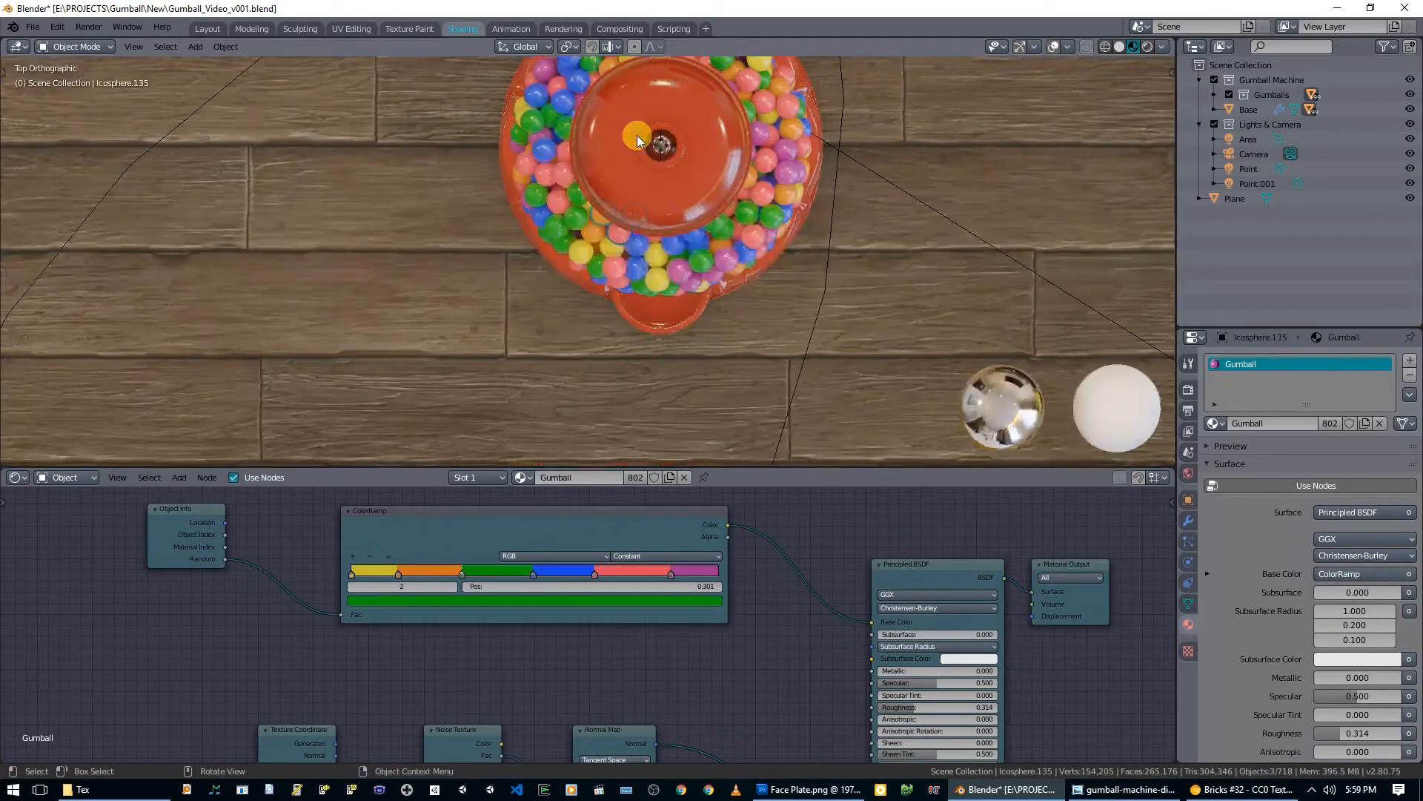
{"action": "key", "text": "shift+d"}
{"action": "left_click", "coordinate": [683, 221]}
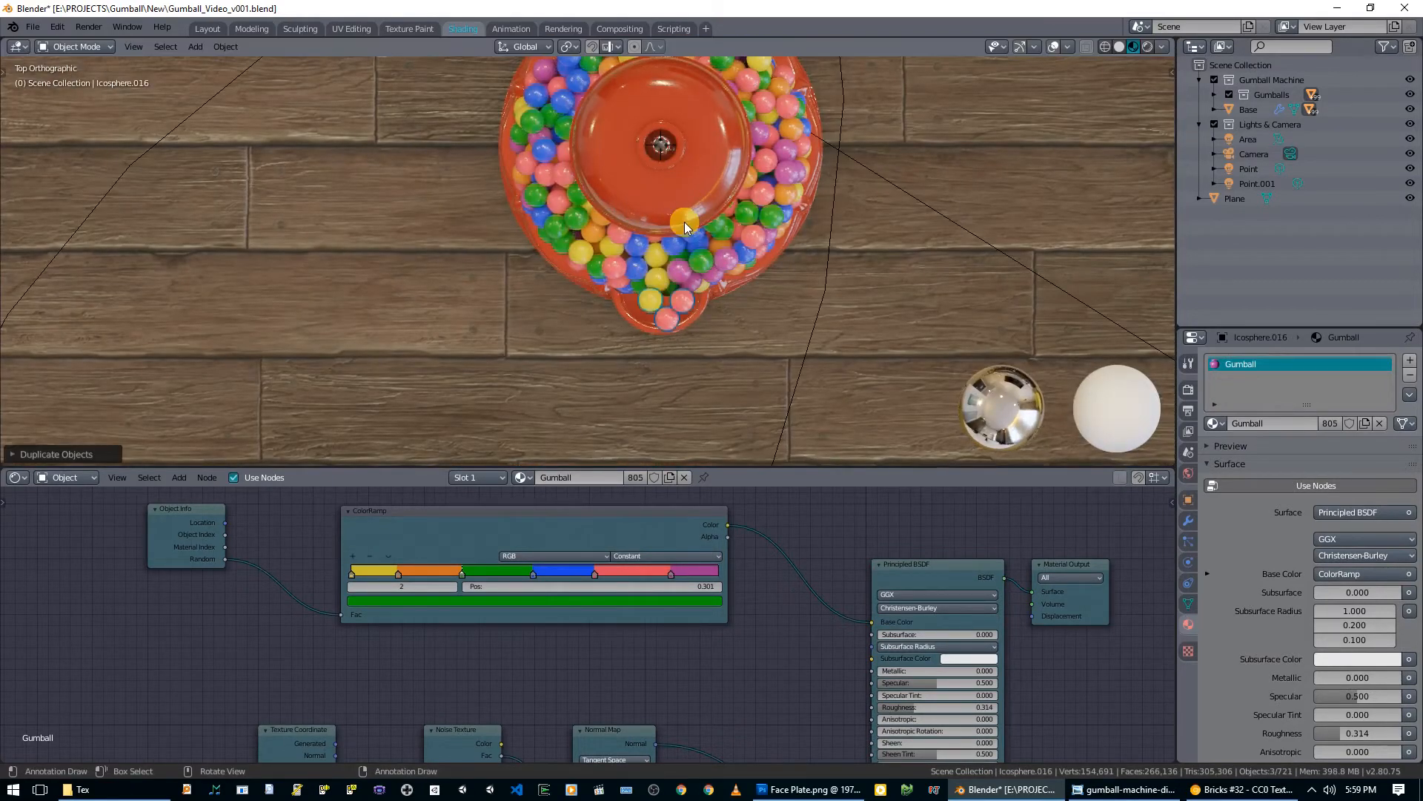
{"action": "key", "text": "KP_1"}
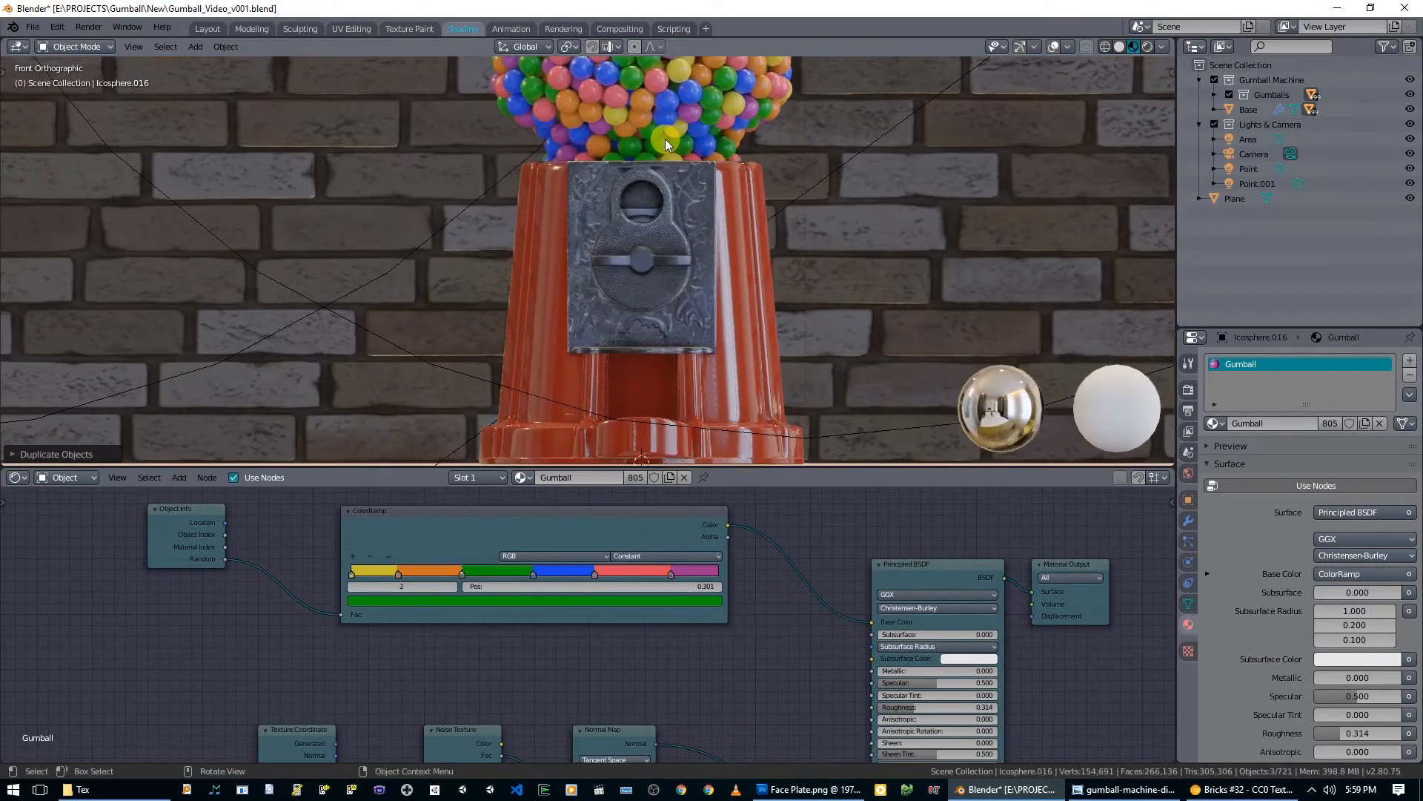
{"action": "key", "text": "g"}
{"action": "key", "text": "z"}
{"action": "left_click", "coordinate": [754, 96]}
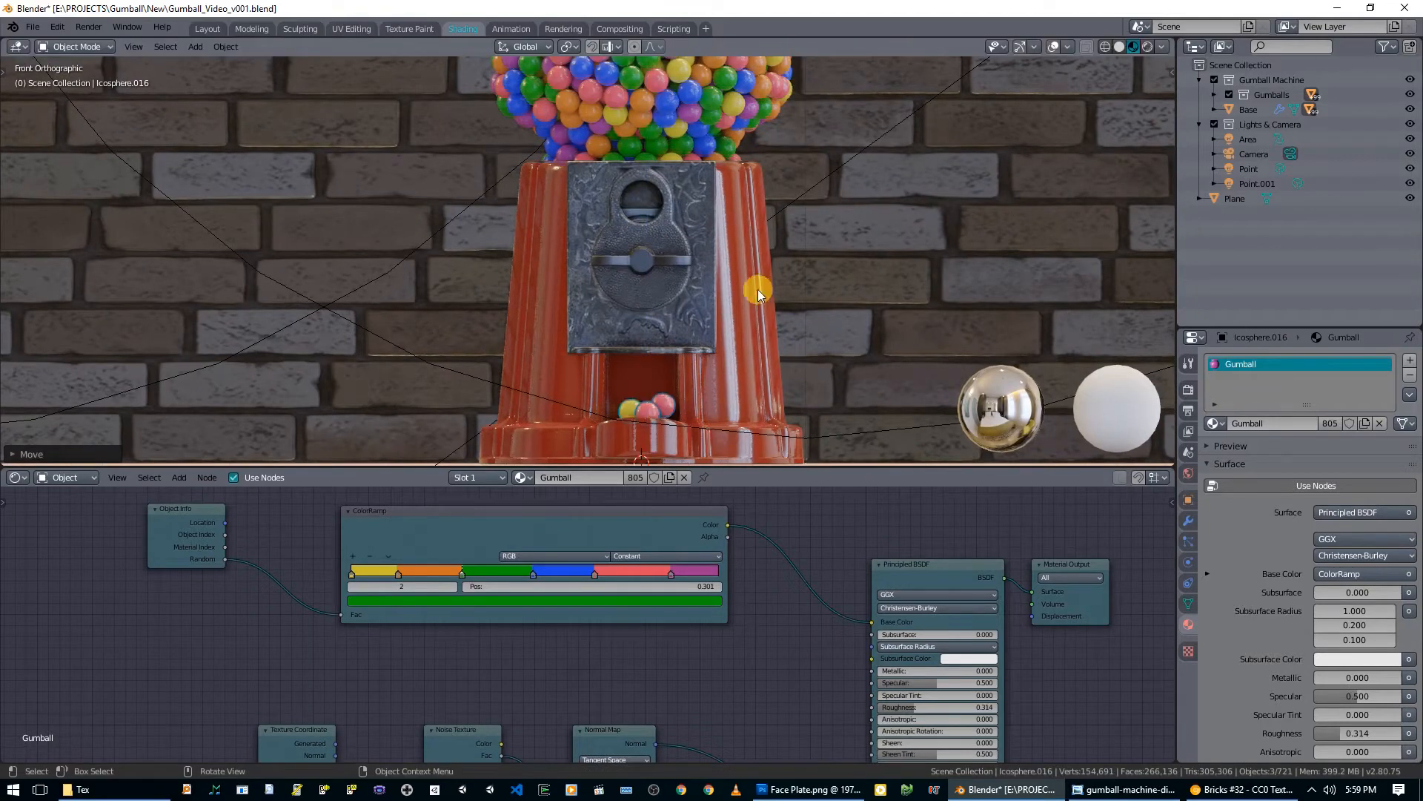
Step: Reposition the three duplicated gumballs slightly inward and lower them into the dispenser tray
{"action": "middle_click_drag", "start_coordinate": [753, 286], "coordinate": [753, 286]}
{"action": "scroll", "coordinate": [753, 285], "scroll_direction": "up", "scroll_amount": 3}
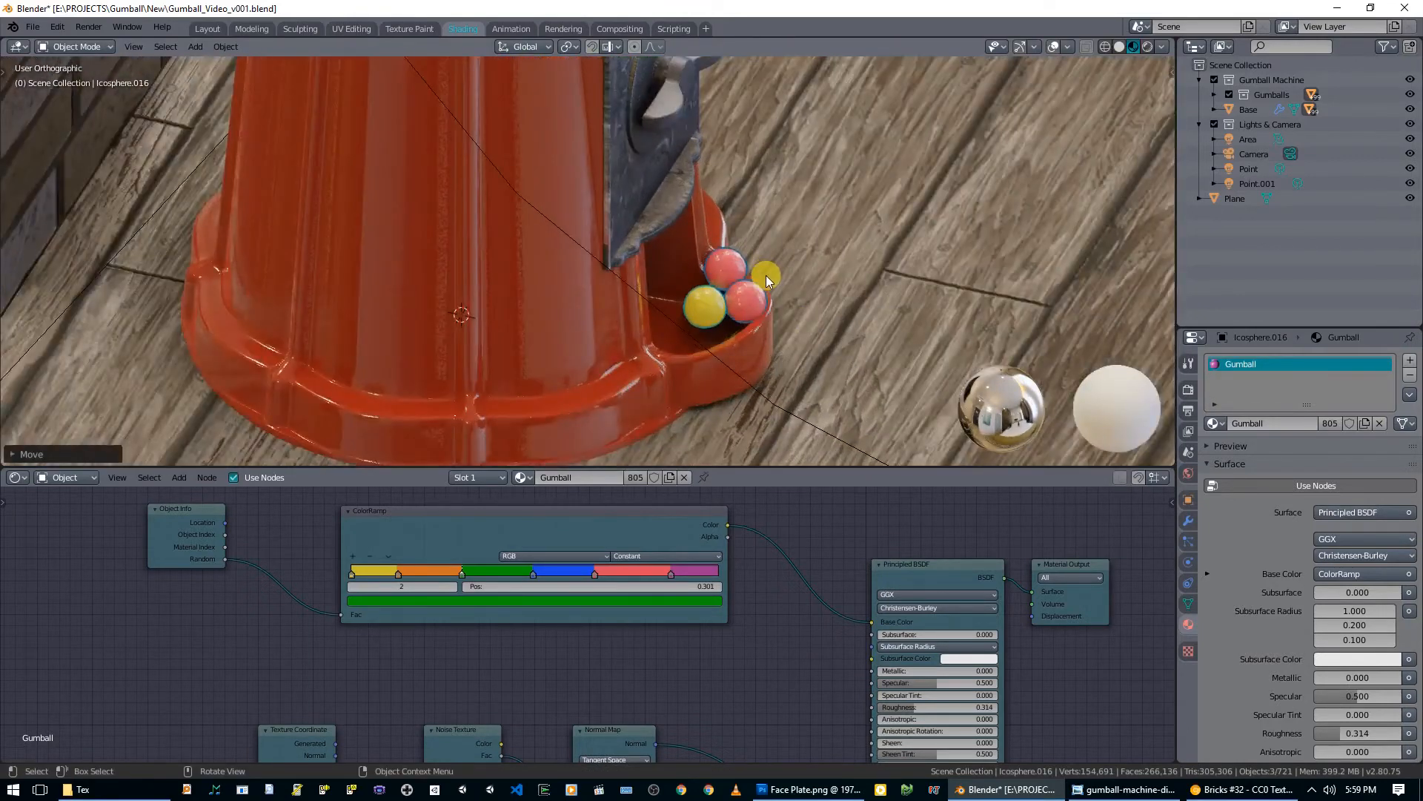
{"action": "key", "text": "KP_7"}
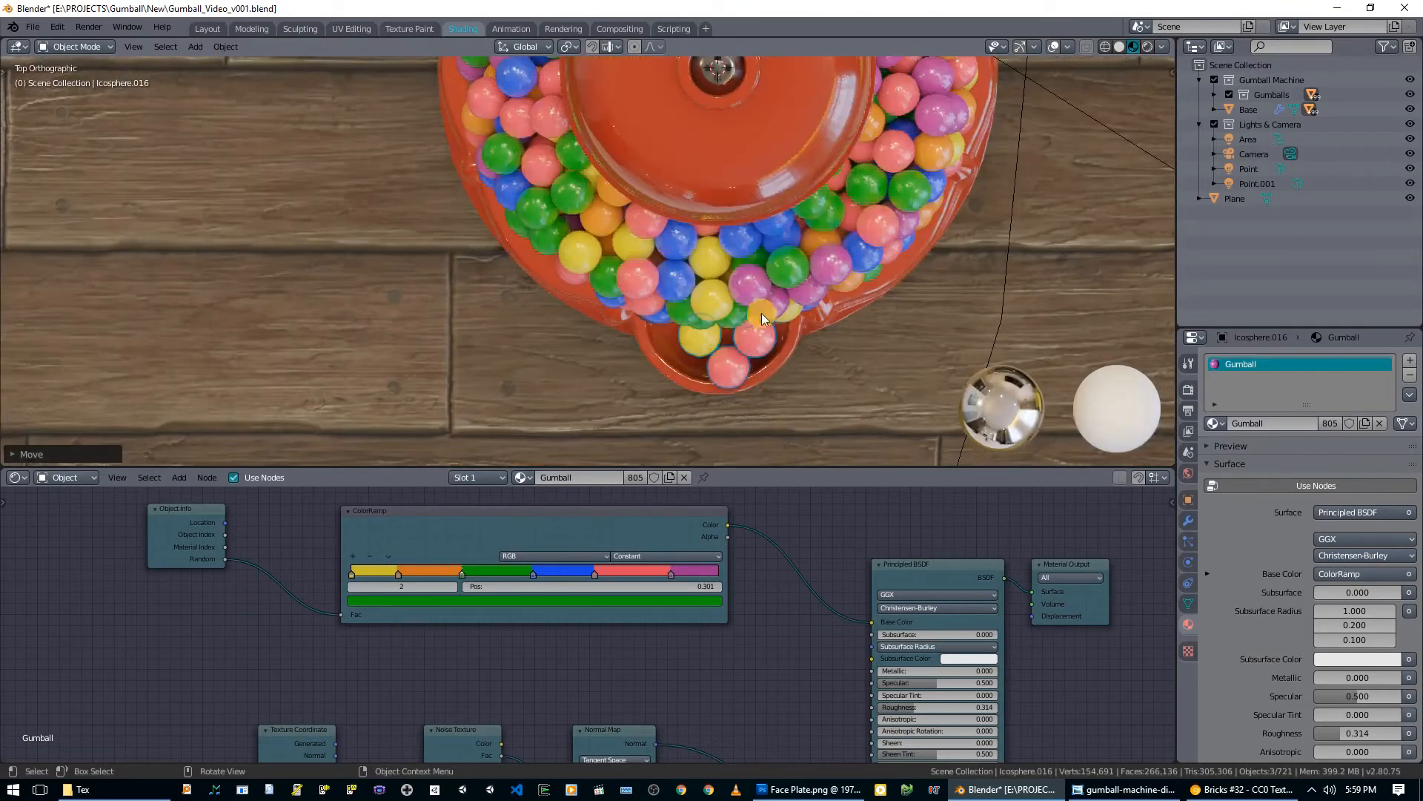
{"action": "middle_click_drag", "start_coordinate": [749, 354], "coordinate": [711, 276]}
{"action": "key", "text": "KP_1"}
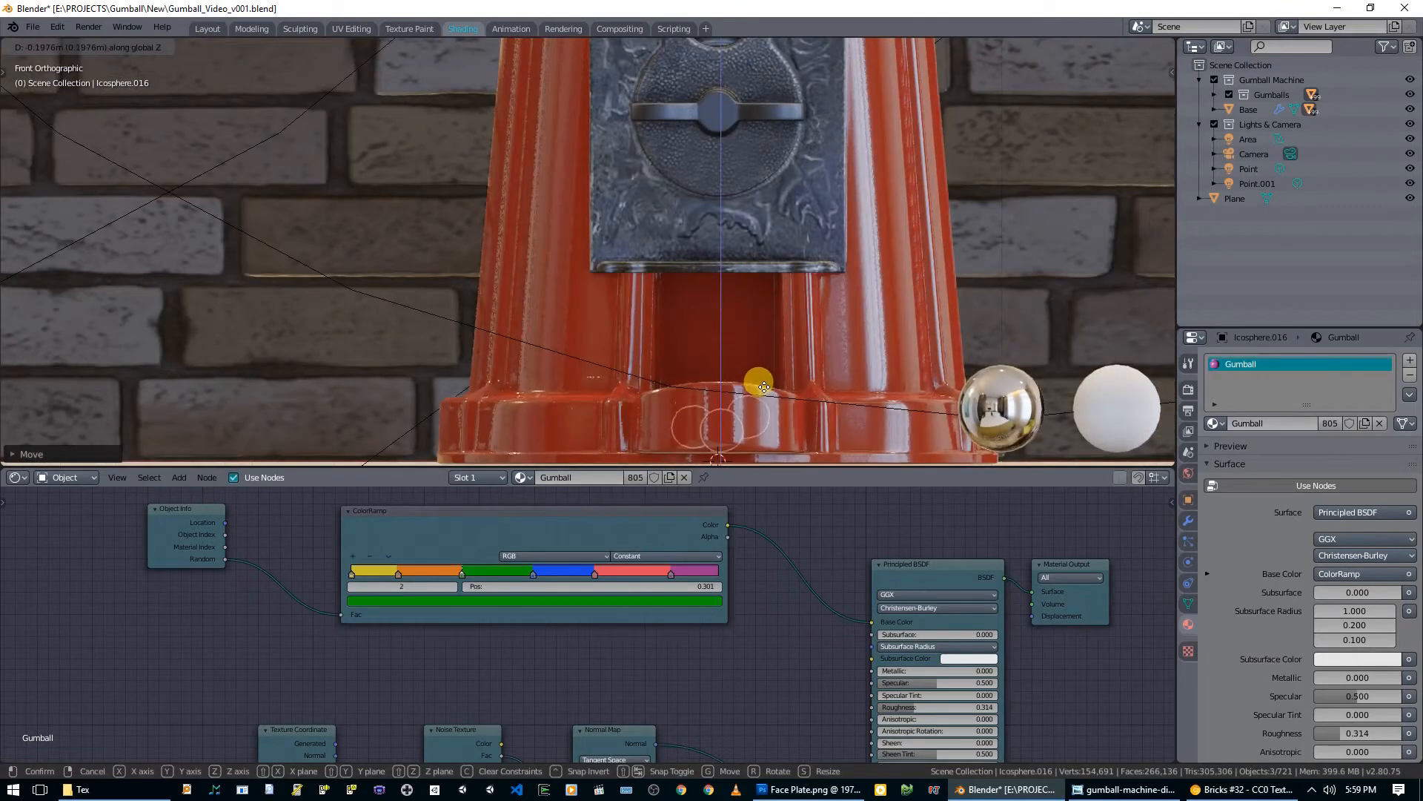
{"action": "left_click", "coordinate": [759, 415]}
Step: Lower the higher pink gumball along the Z axis so that it rests in the dispenser tray
{"action": "middle_click_drag", "start_coordinate": [759, 412], "coordinate": [753, 434]}
{"action": "left_click", "coordinate": [742, 425]}
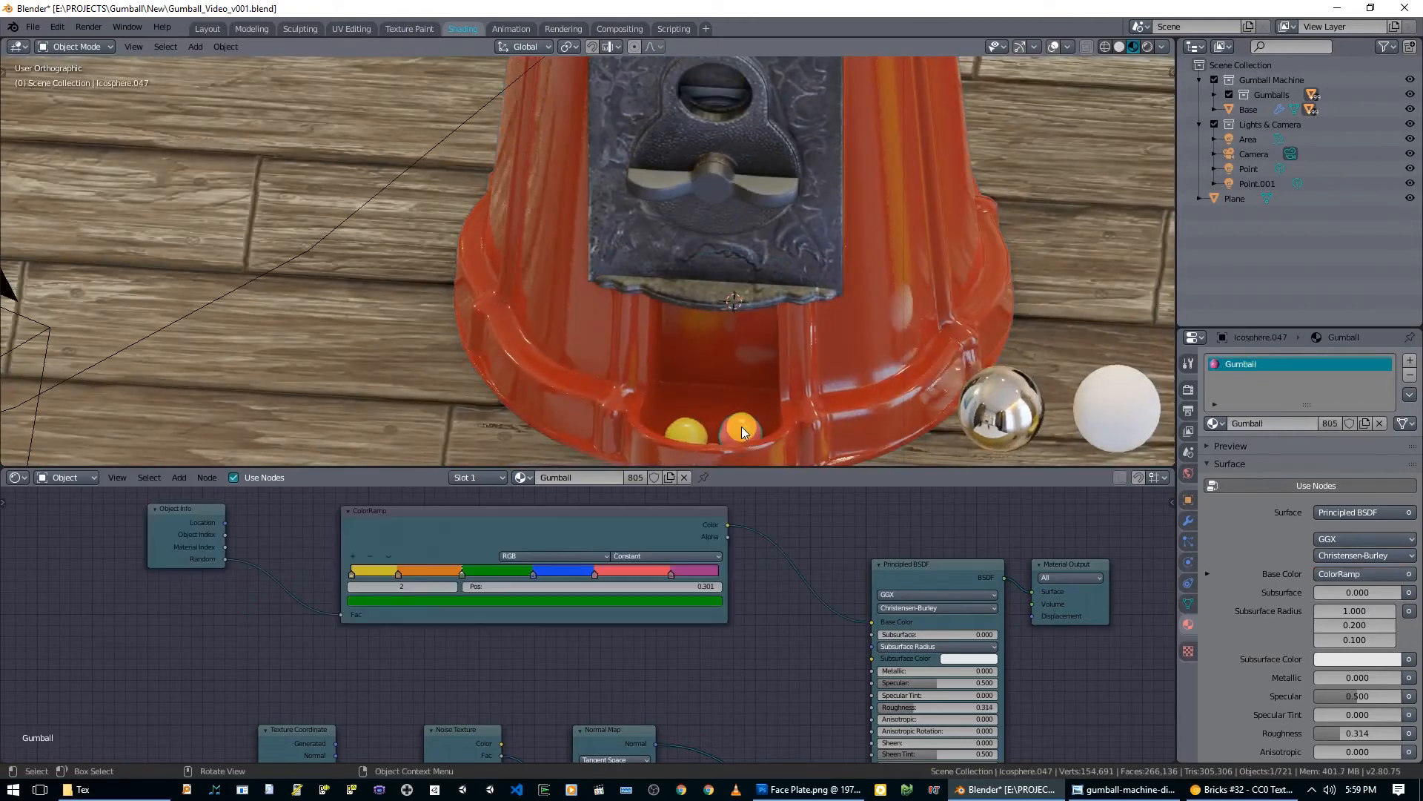
{"action": "key", "text": "KP_1"}
{"action": "key", "text": "g"}
{"action": "key", "text": "z"}
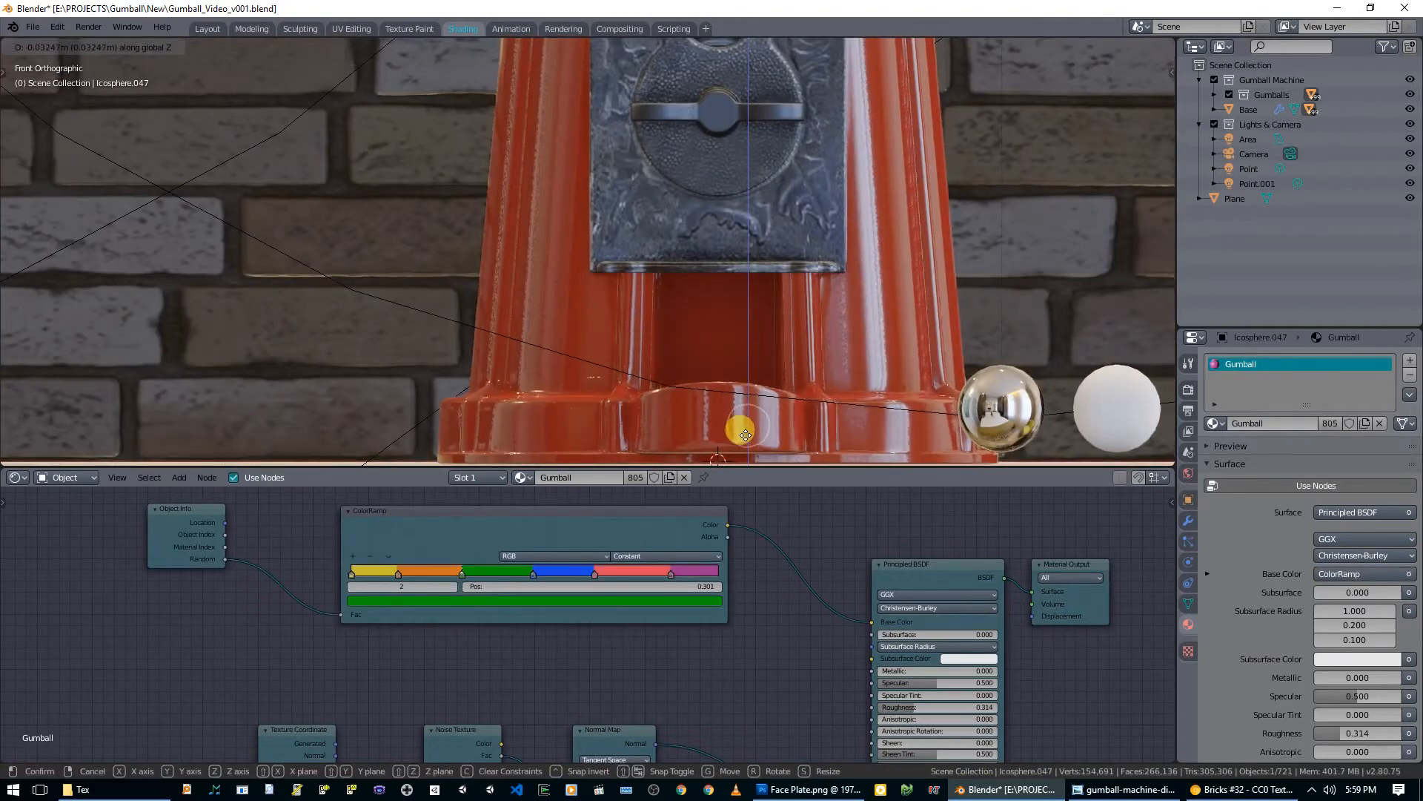
{"action": "left_click", "coordinate": [745, 436]}
{"action": "key", "text": "KP_0"}
{"action": "scroll", "coordinate": [667, 394], "scroll_direction": "up", "scroll_amount": 3}
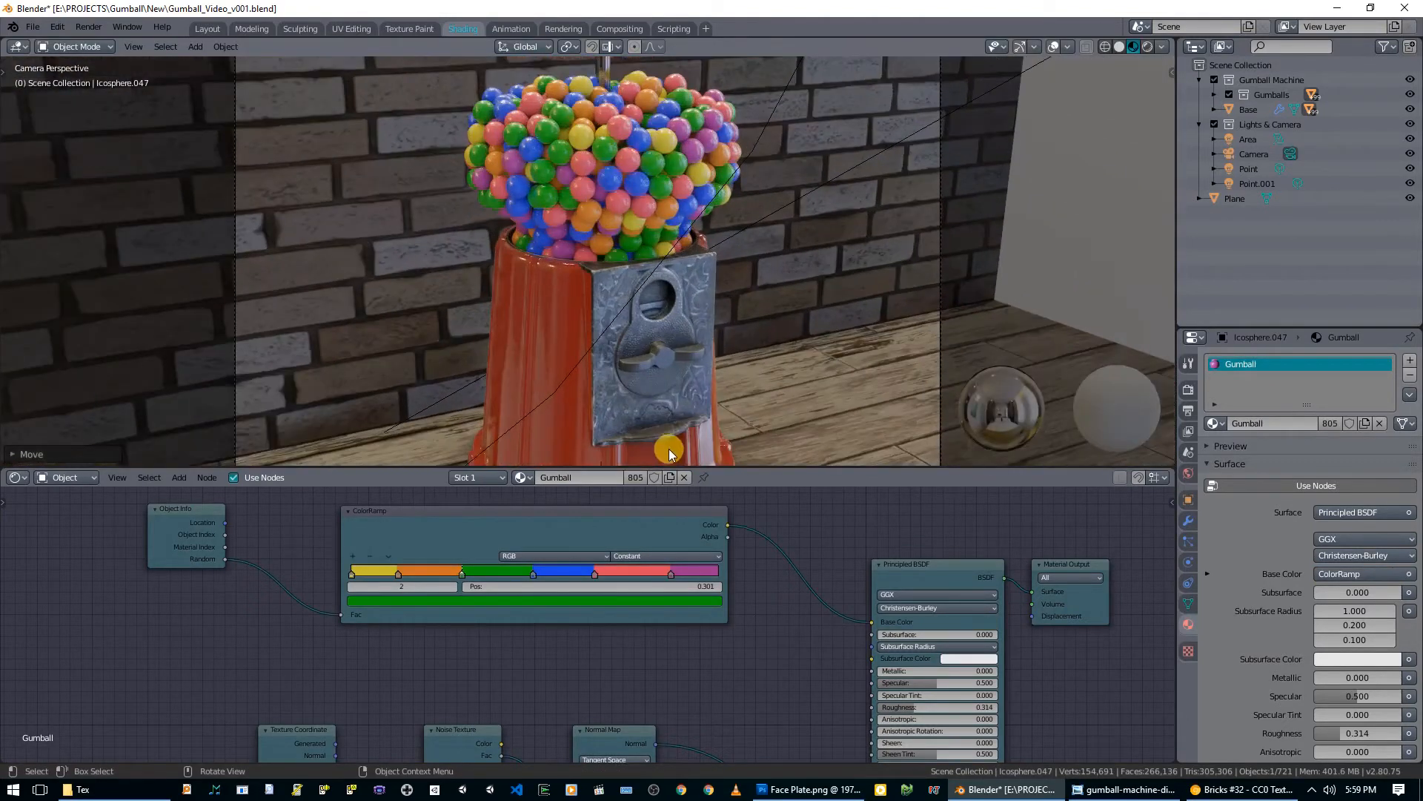
Step: Duplicate a tray gumball twice and place the two copies side by side at the back of the dispenser tray
{"action": "key", "text": "KP_1"}
{"action": "key", "text": "KP_7"}
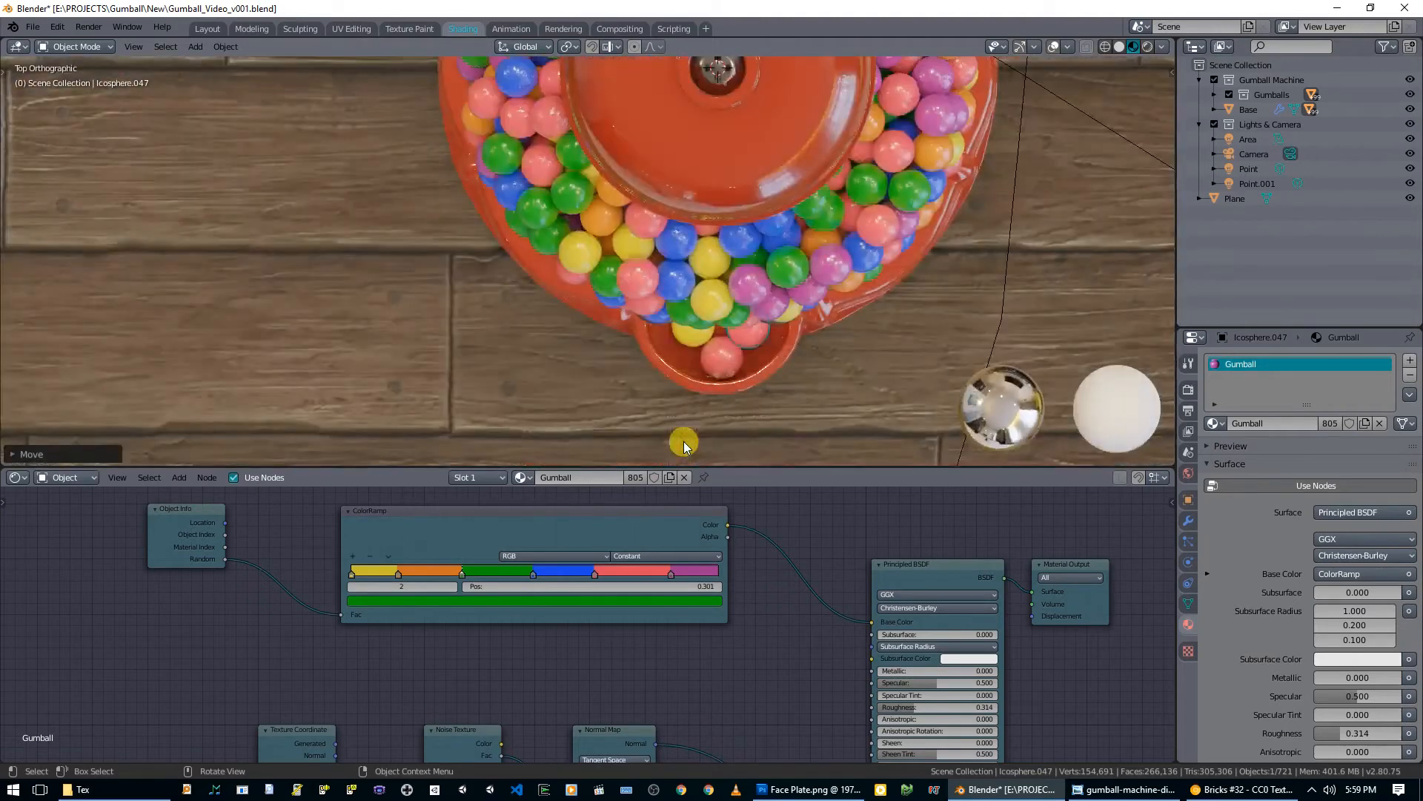
{"action": "left_click", "coordinate": [689, 354], "text": "shift"}
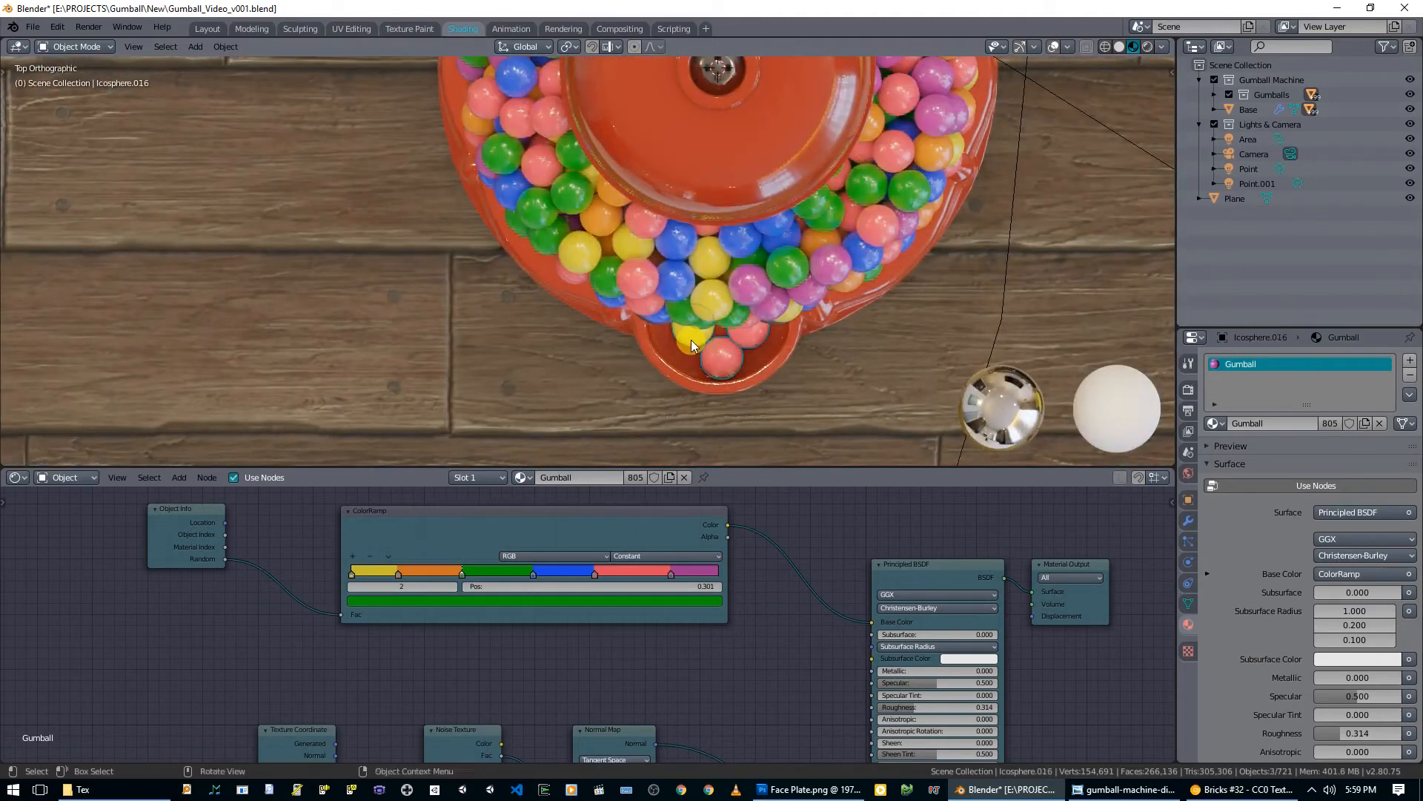
{"action": "left_click", "coordinate": [691, 340]}
{"action": "left_click", "coordinate": [745, 340]}
{"action": "middle_click_drag", "start_coordinate": [745, 340], "coordinate": [737, 335]}
{"action": "key", "text": "shift+d"}
{"action": "key", "text": "shift+z"}
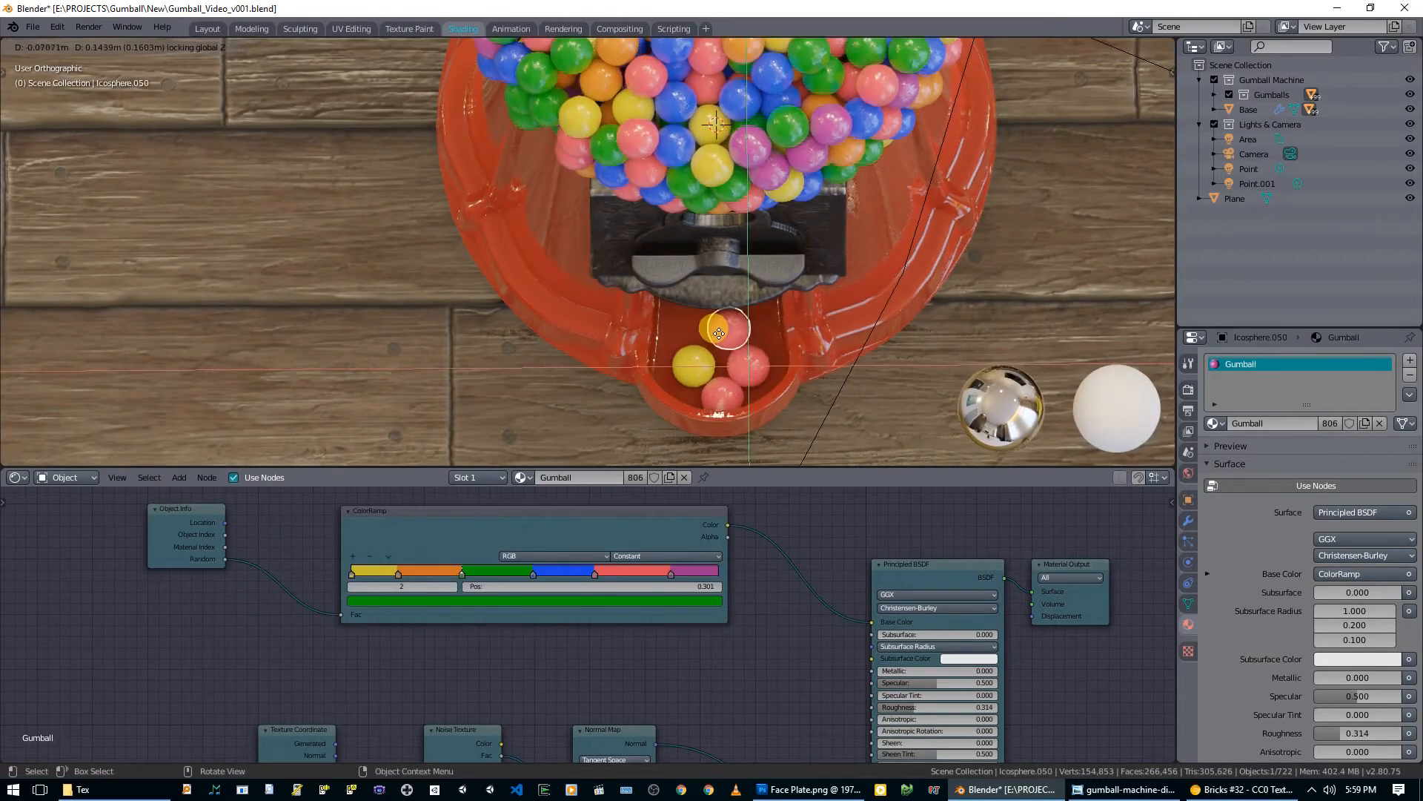
{"action": "left_click", "coordinate": [708, 346]}
{"action": "key", "text": "shift+d"}
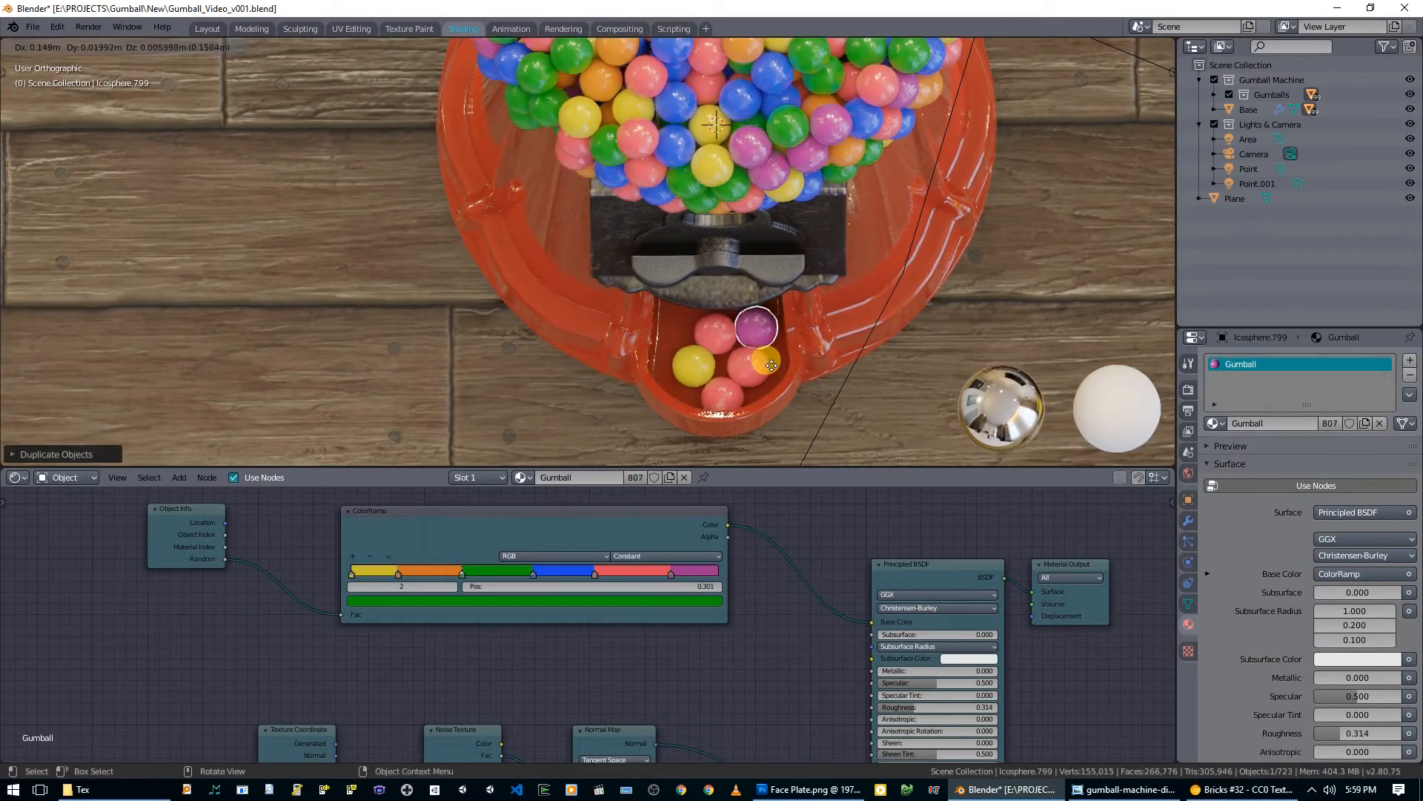
{"action": "left_click", "coordinate": [771, 367]}
{"action": "key", "text": "KP_0"}
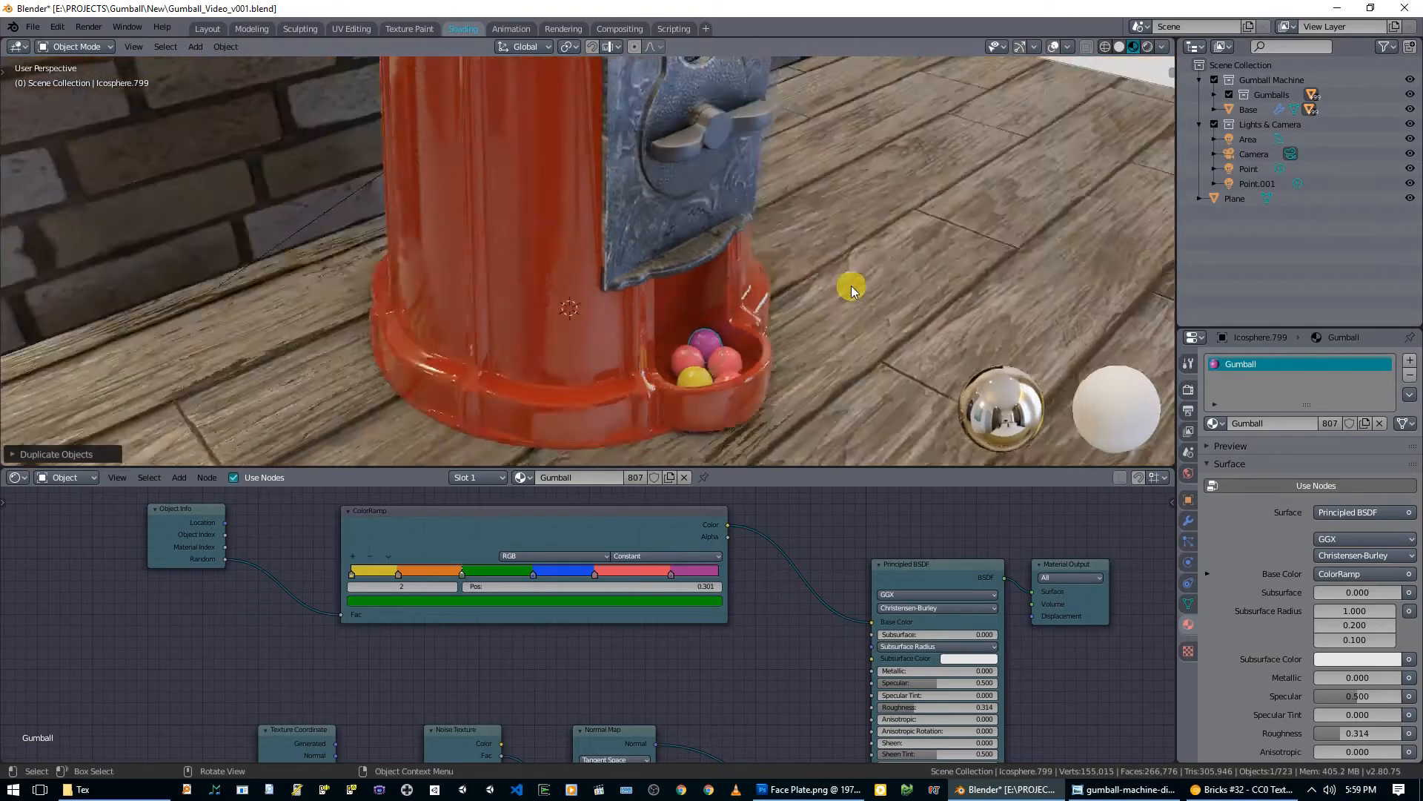
Step: Deselect everything and unhide the machine's glass globe
{"action": "key", "text": "ctrl+d"}
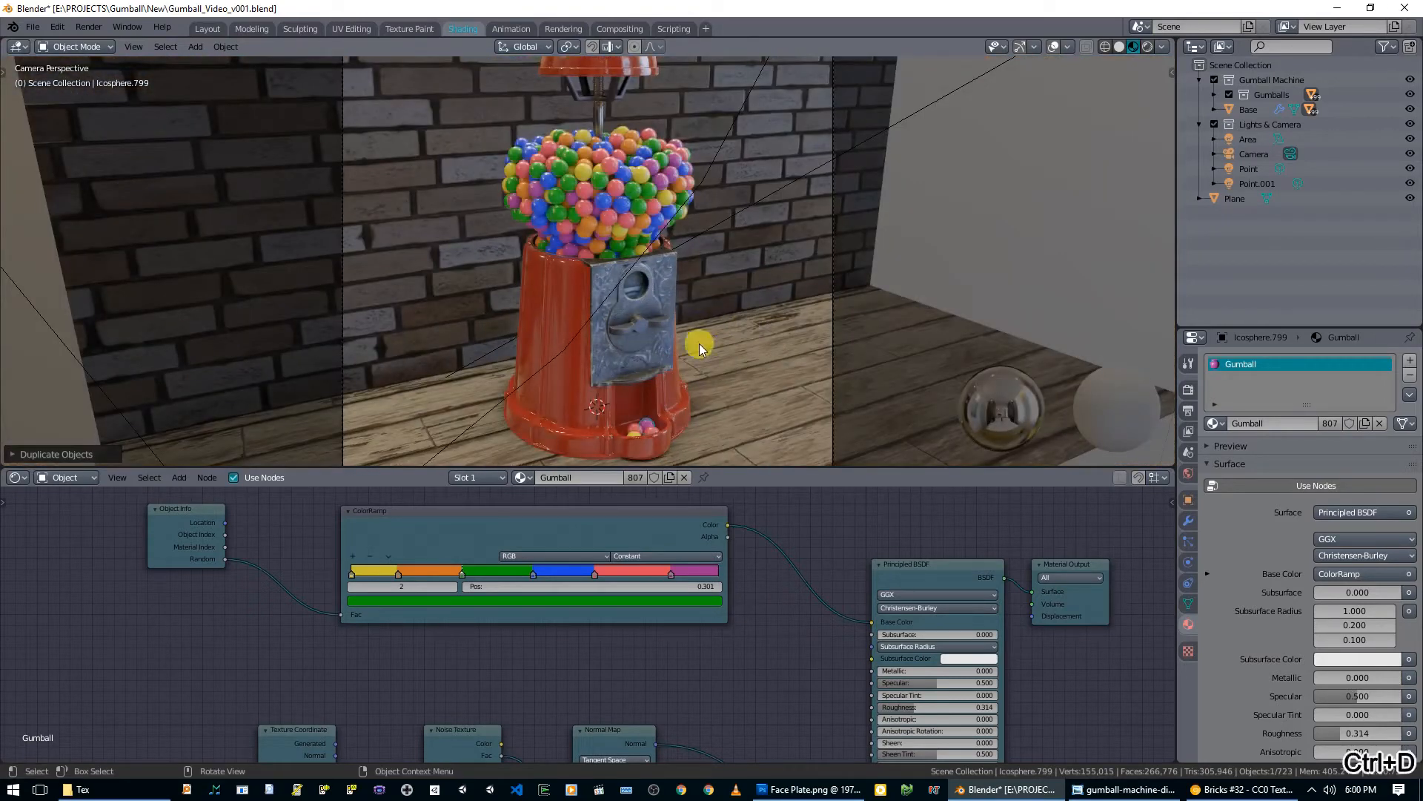
{"action": "key", "text": "alt+a"}
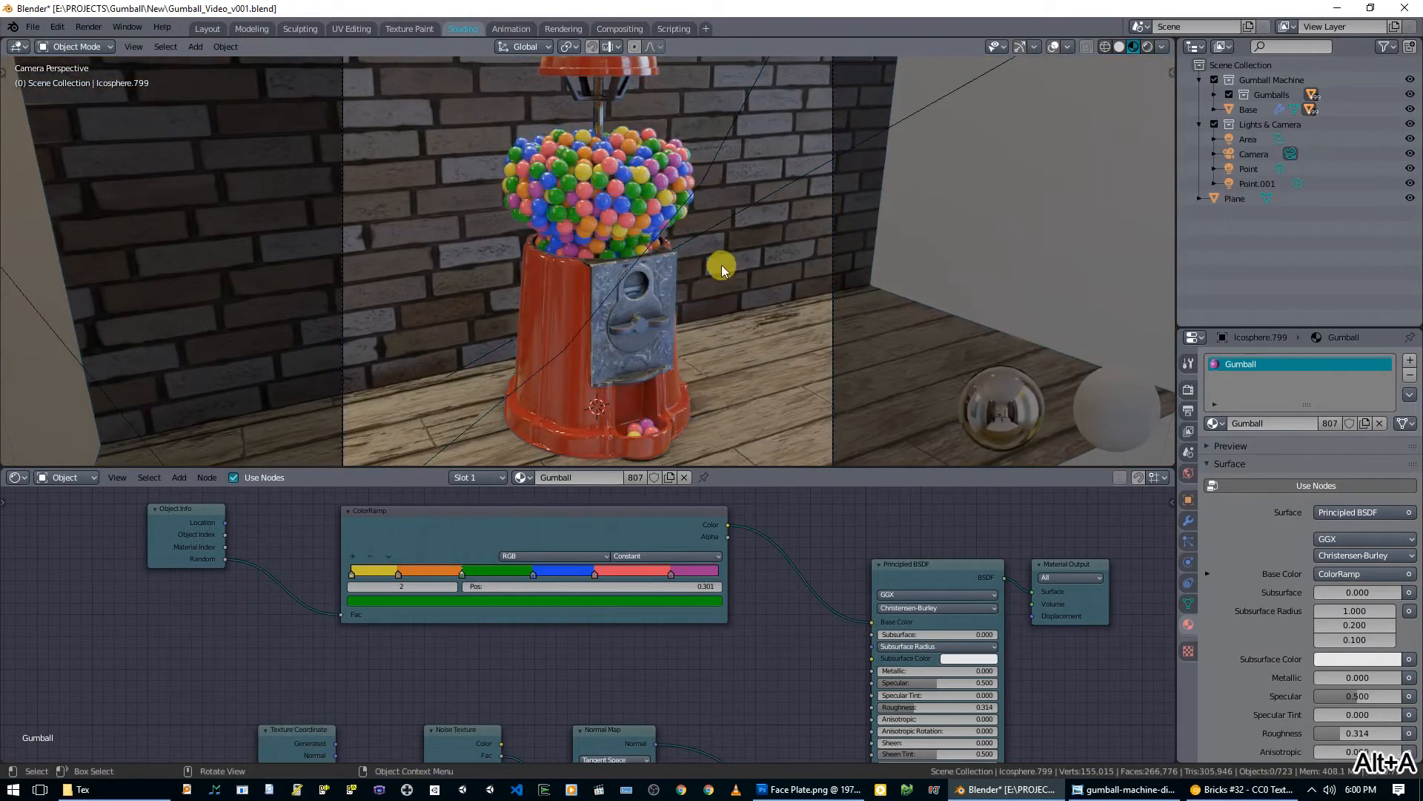
{"action": "key", "text": "alt+h"}
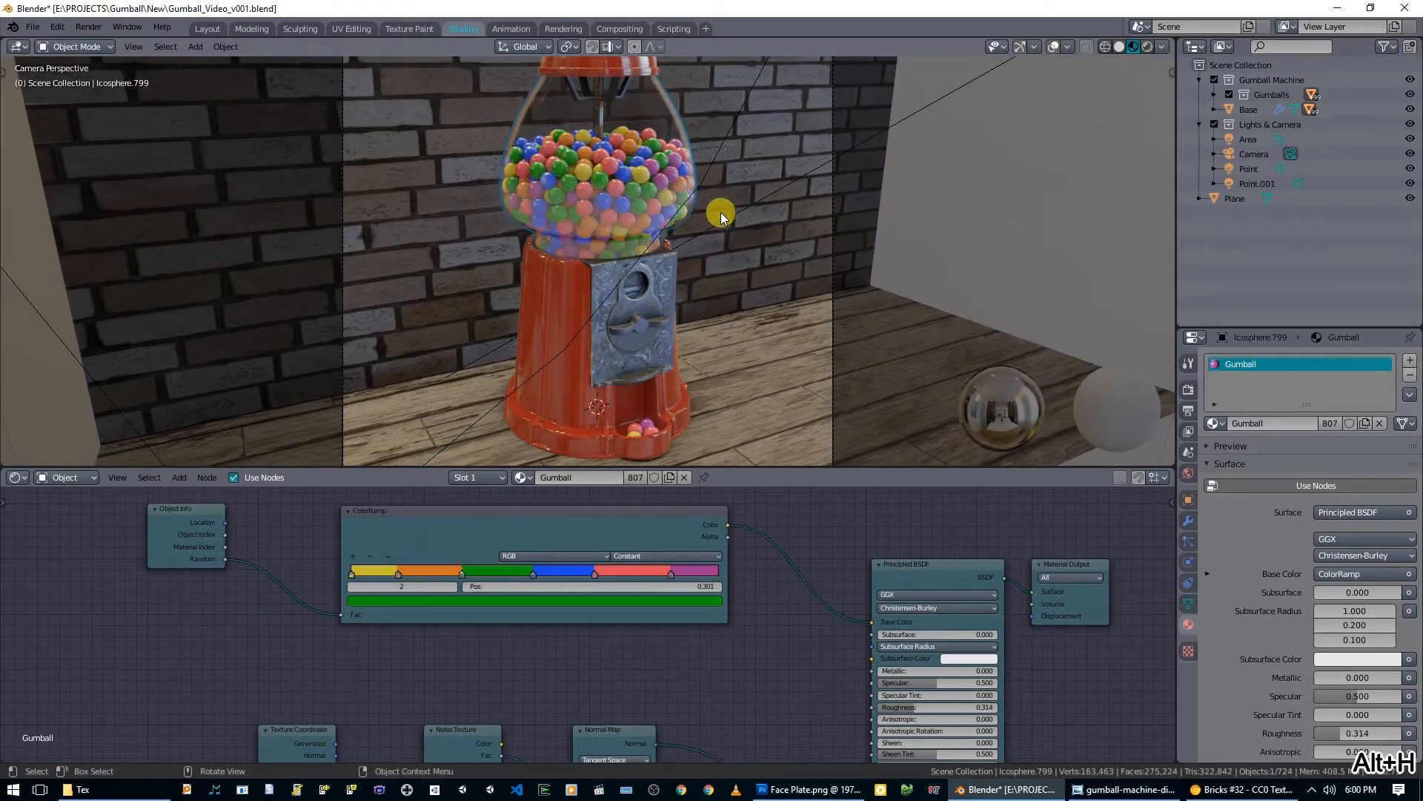
{"action": "scroll", "coordinate": [721, 234], "scroll_direction": "down", "scroll_amount": 2}
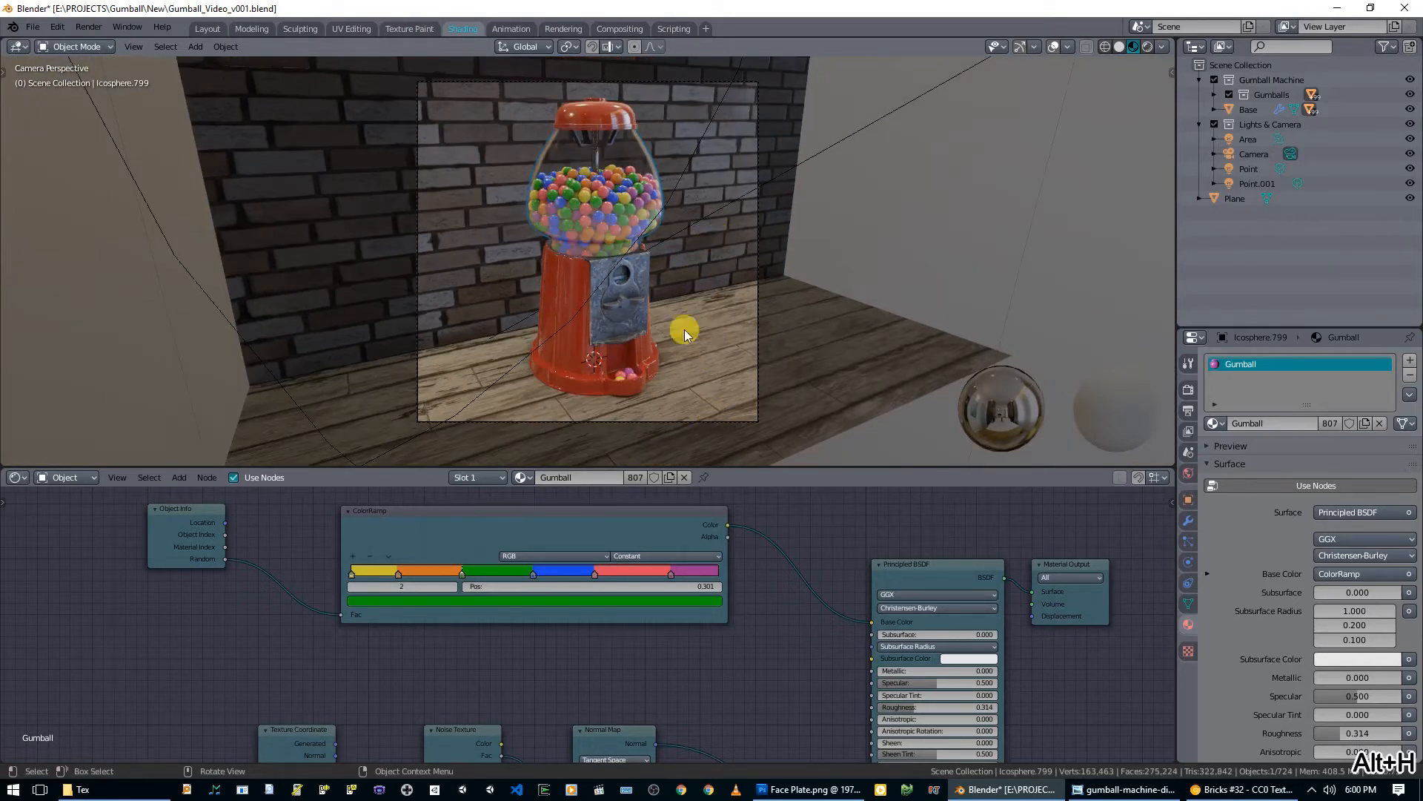
Step: Show the World settings and set the viewport to Rendered shading
{"action": "key", "text": "z"}
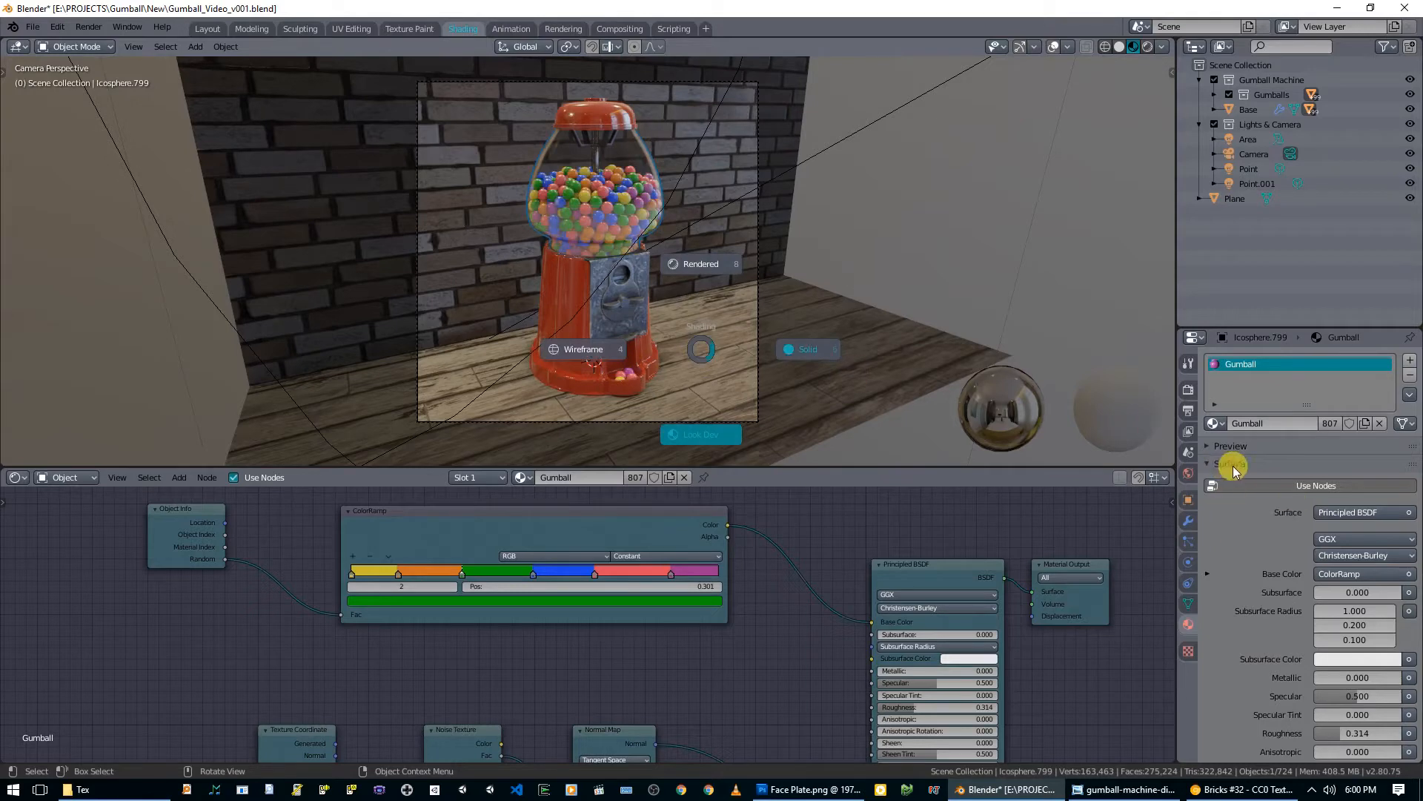
{"action": "left_click", "coordinate": [1283, 464]}
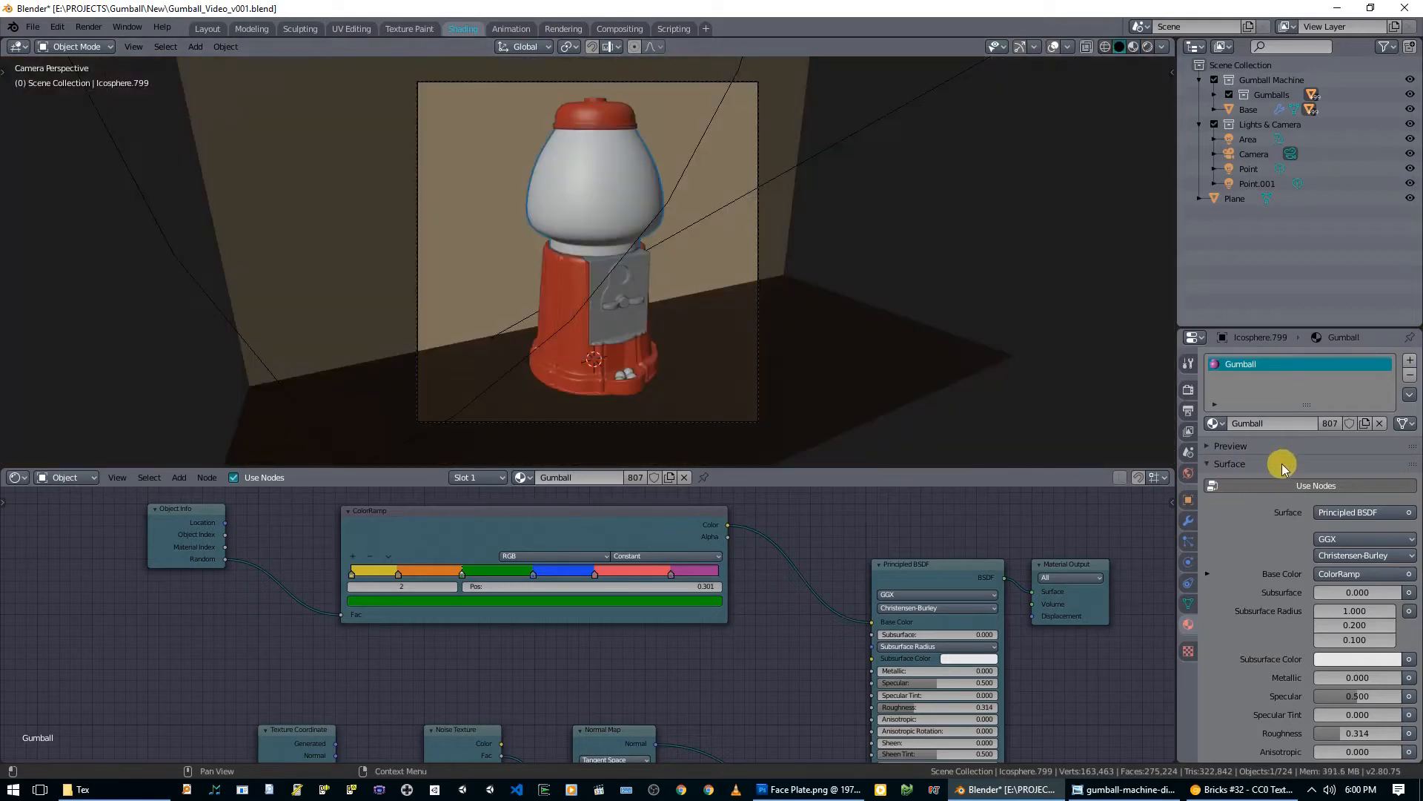
{"action": "left_click", "coordinate": [1189, 431]}
{"action": "left_click", "coordinate": [1188, 473]}
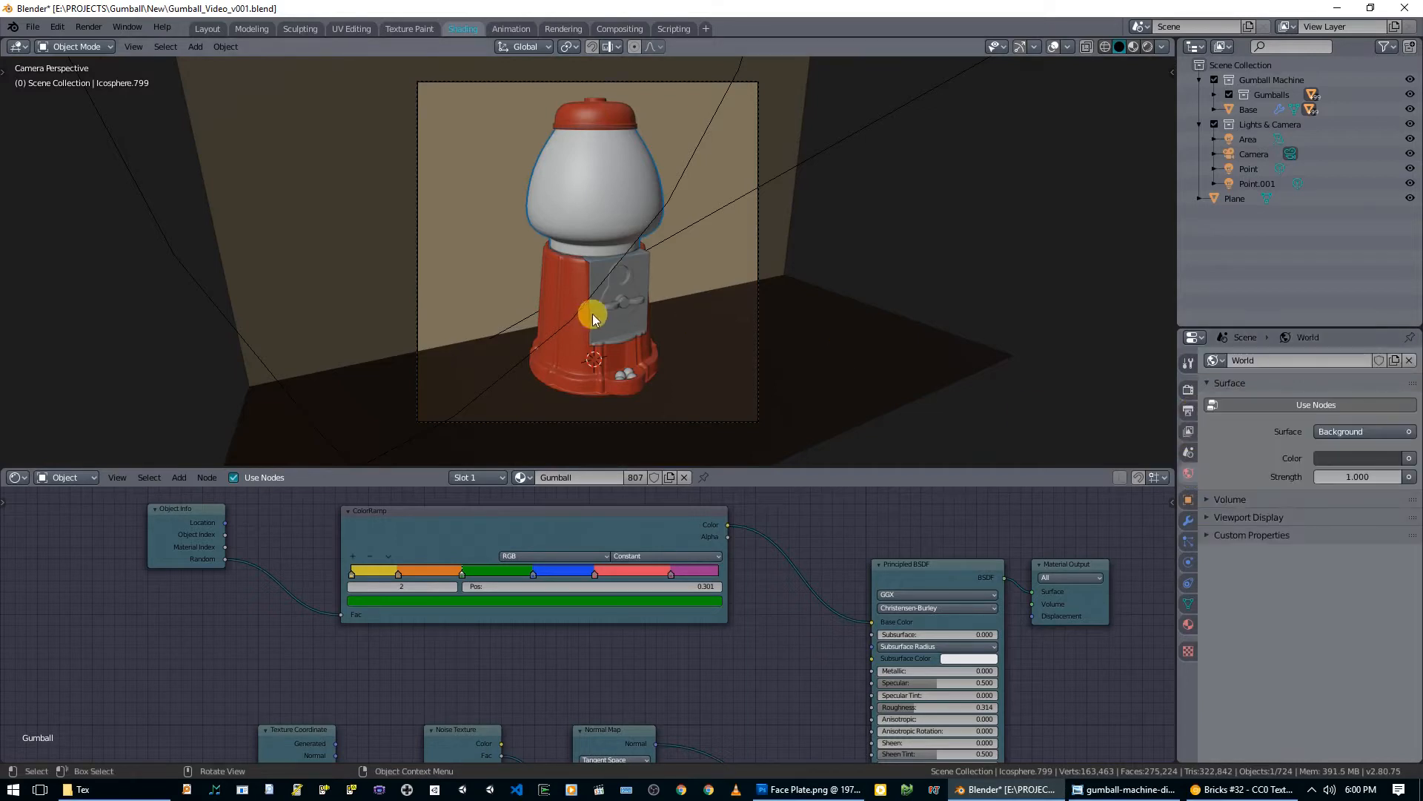
{"action": "key", "text": "z"}
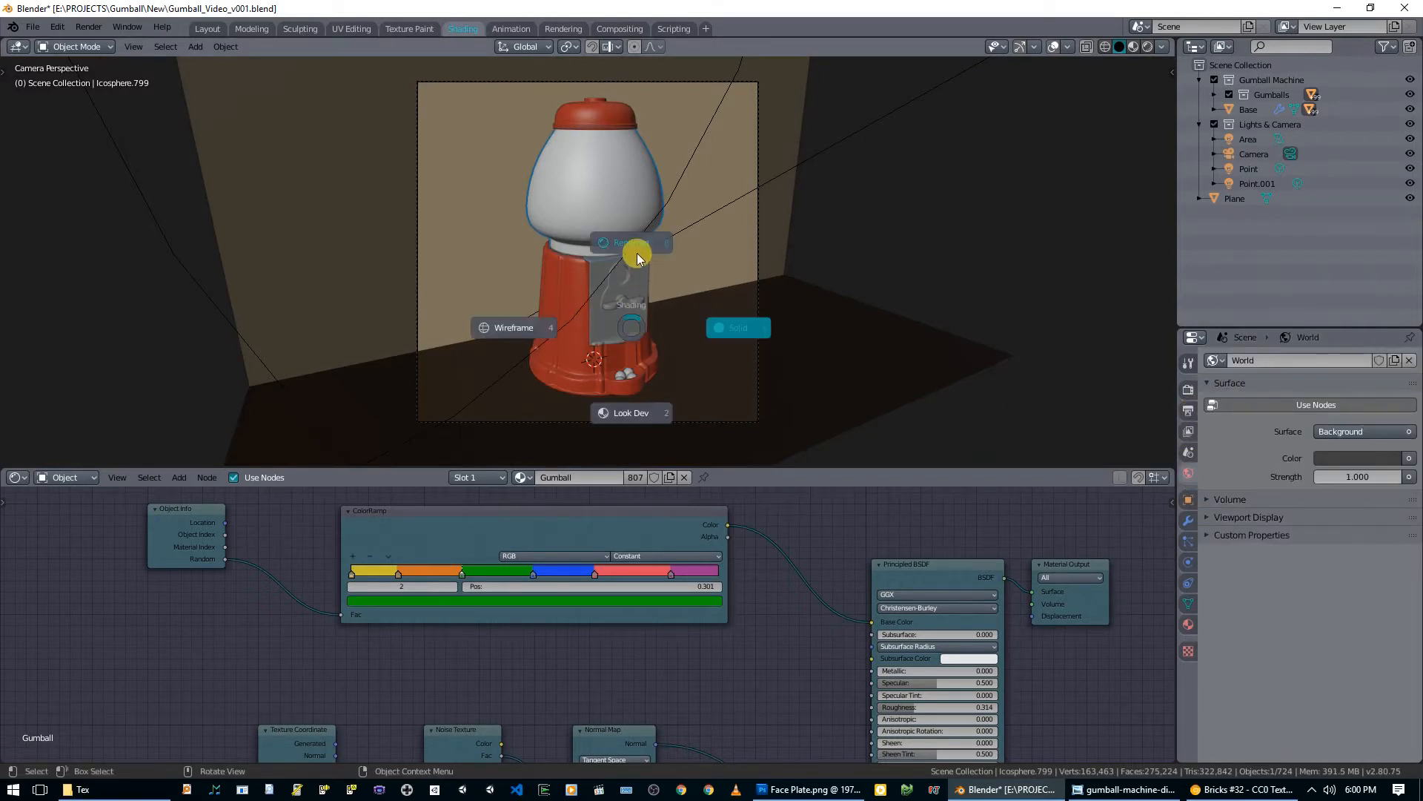
{"action": "left_click", "coordinate": [637, 252]}
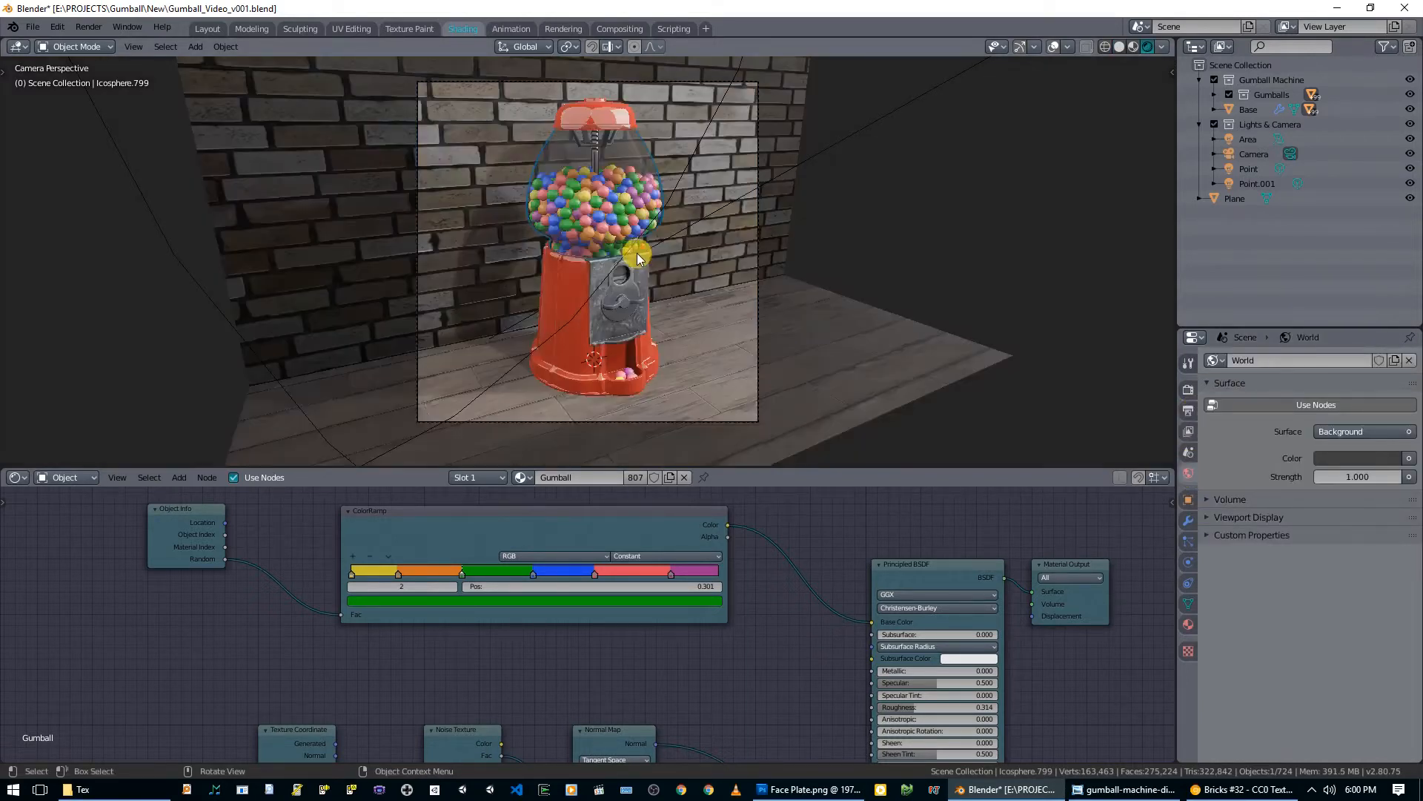
Step: Assign an Environment Texture to the World color and load Basic_2K_03.jpg from the Archive folder
{"action": "left_click", "coordinate": [1409, 458]}
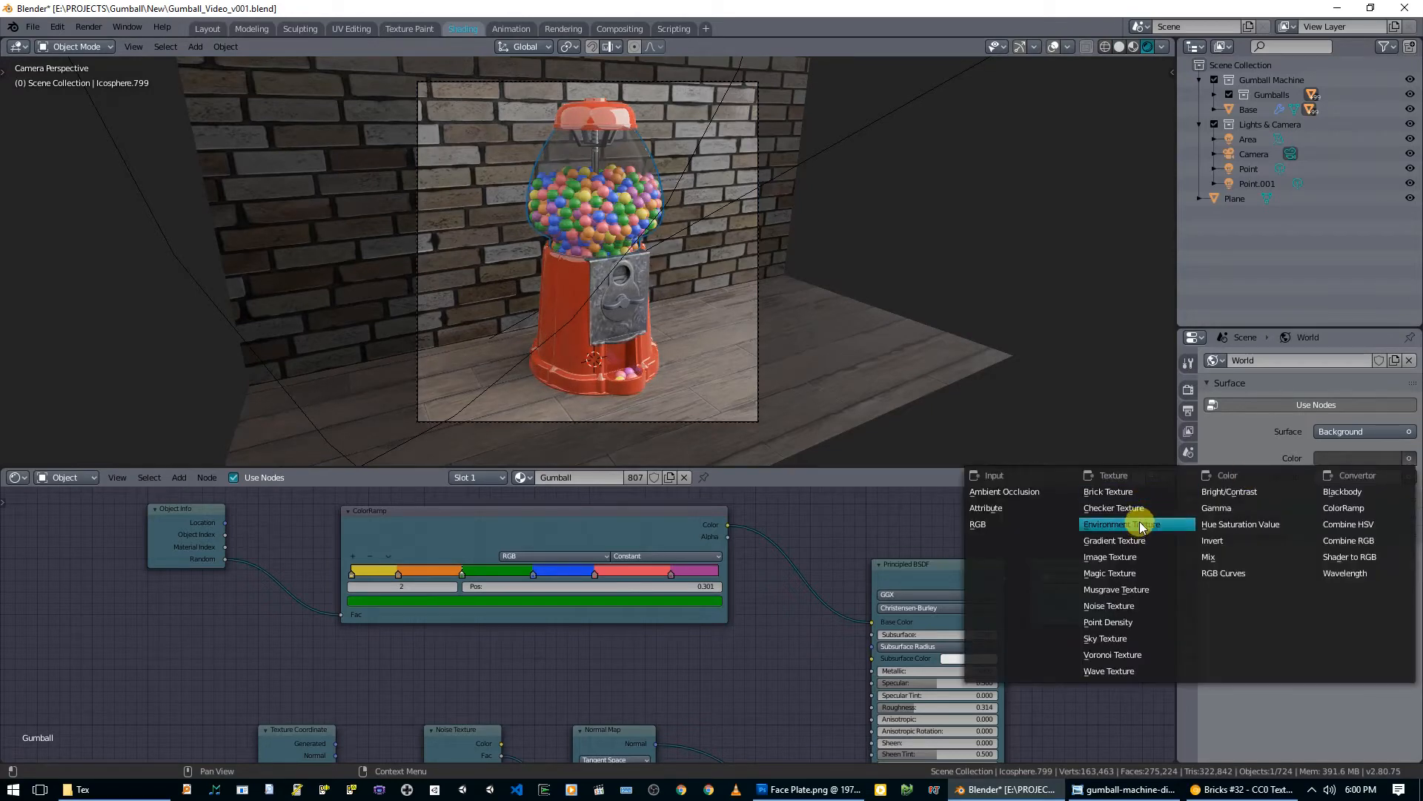
{"action": "left_click", "coordinate": [1140, 524]}
{"action": "left_click", "coordinate": [1394, 480]}
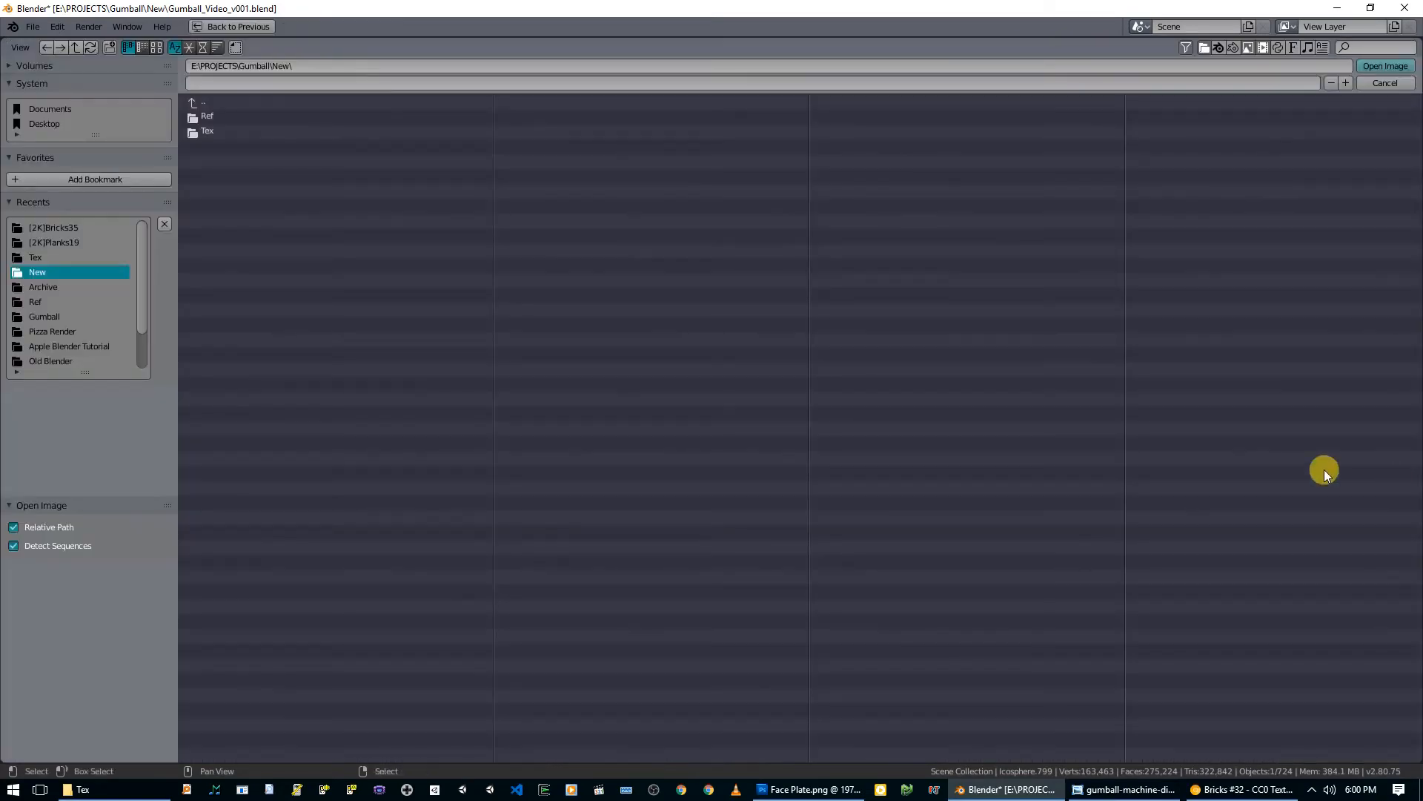
{"action": "left_click", "coordinate": [42, 287]}
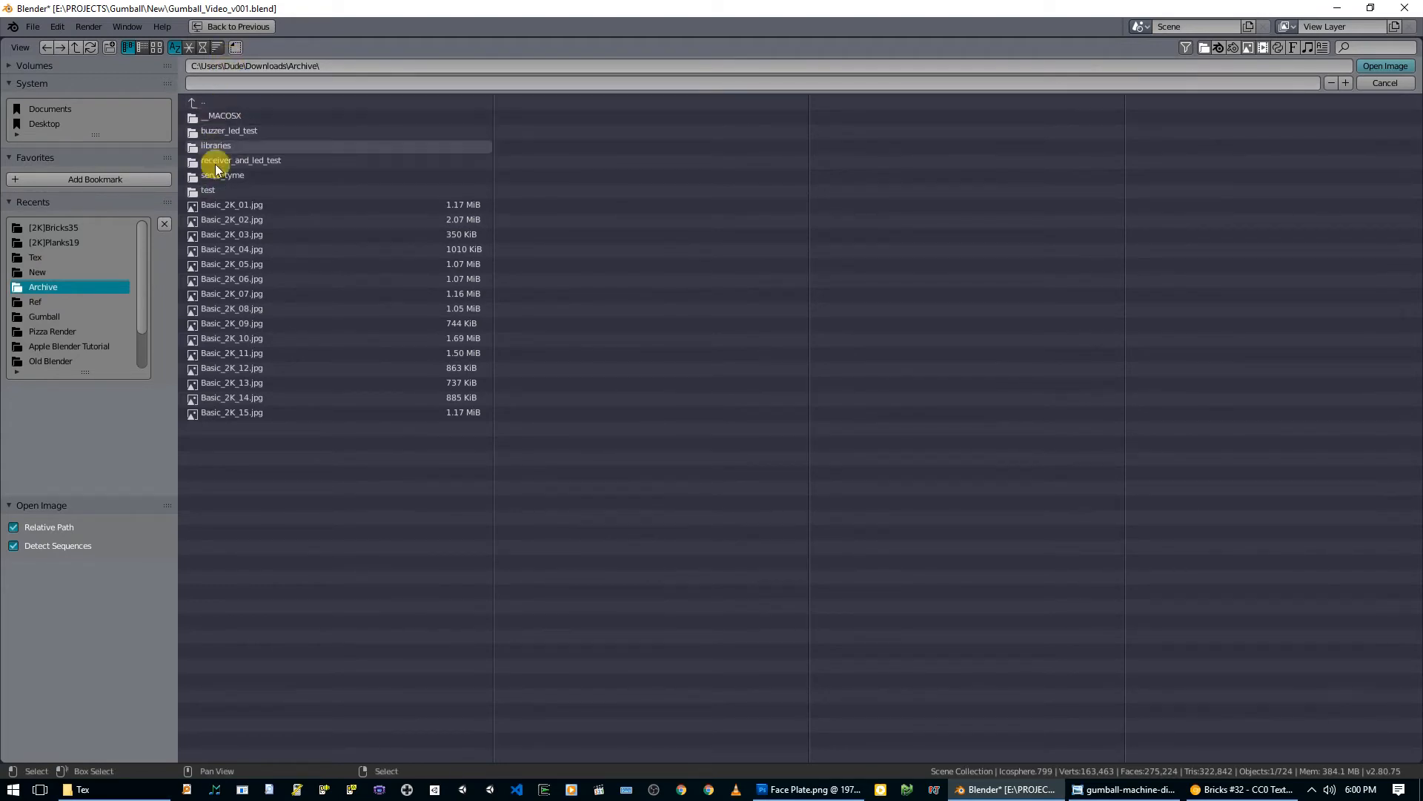
{"action": "left_click", "coordinate": [155, 47]}
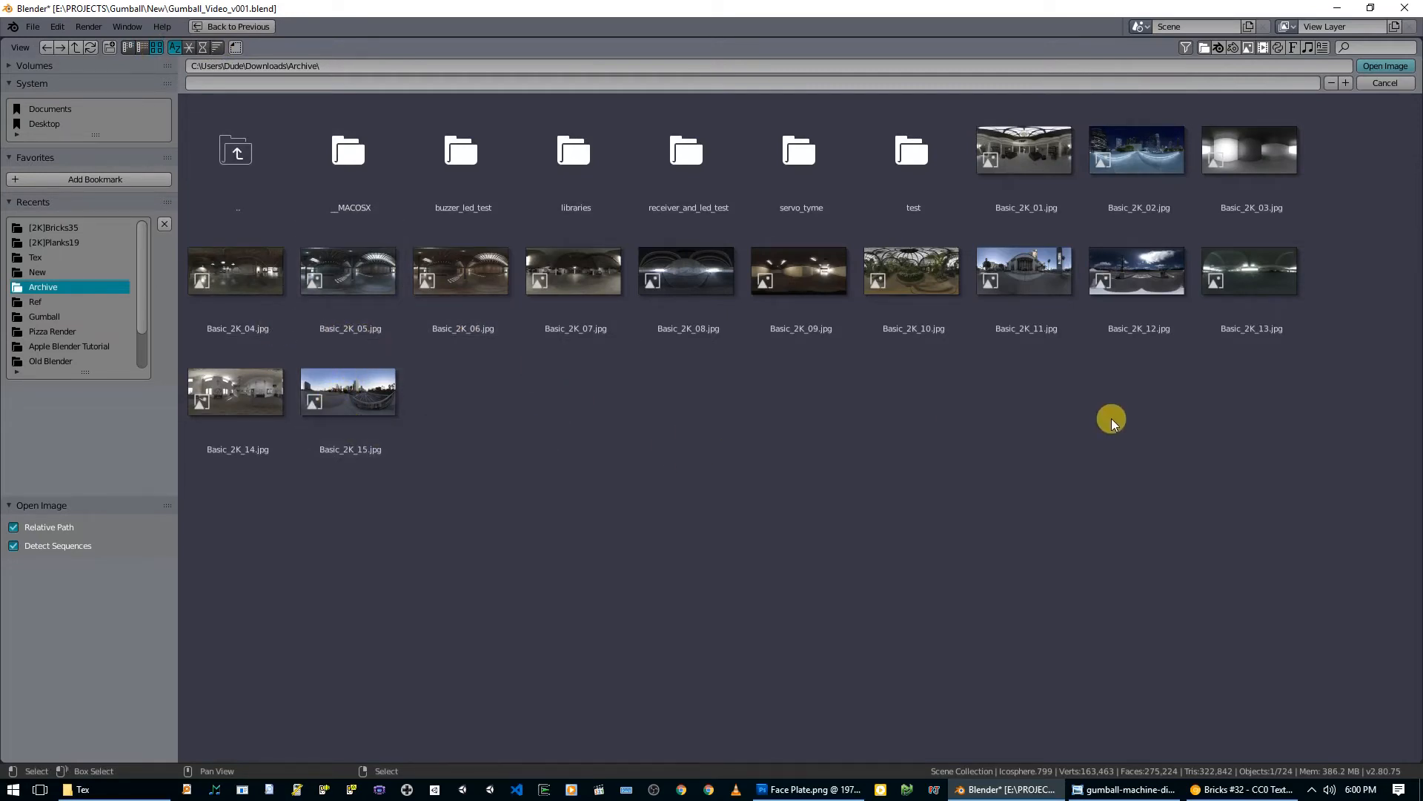
{"action": "left_click", "coordinate": [1250, 152]}
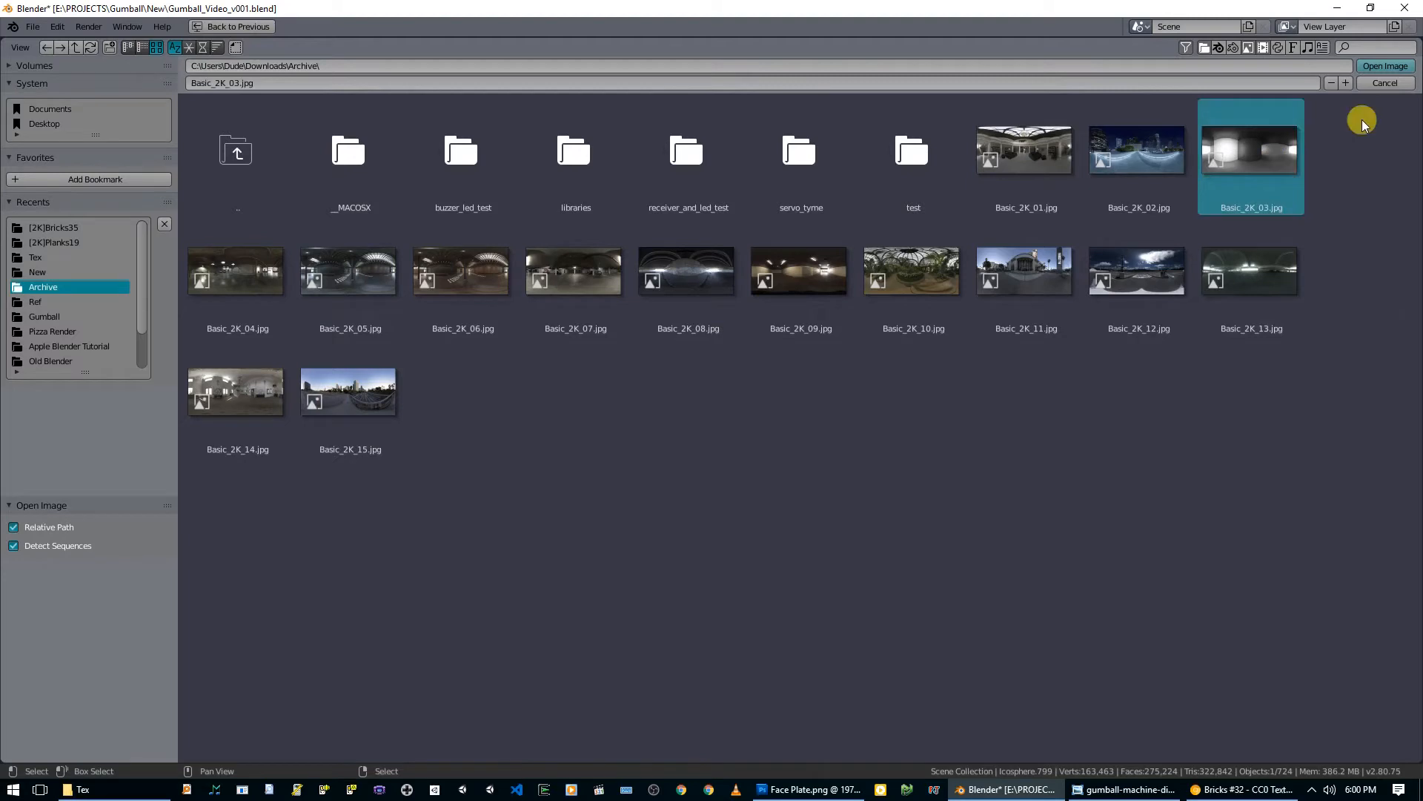
{"action": "left_click", "coordinate": [1385, 66]}
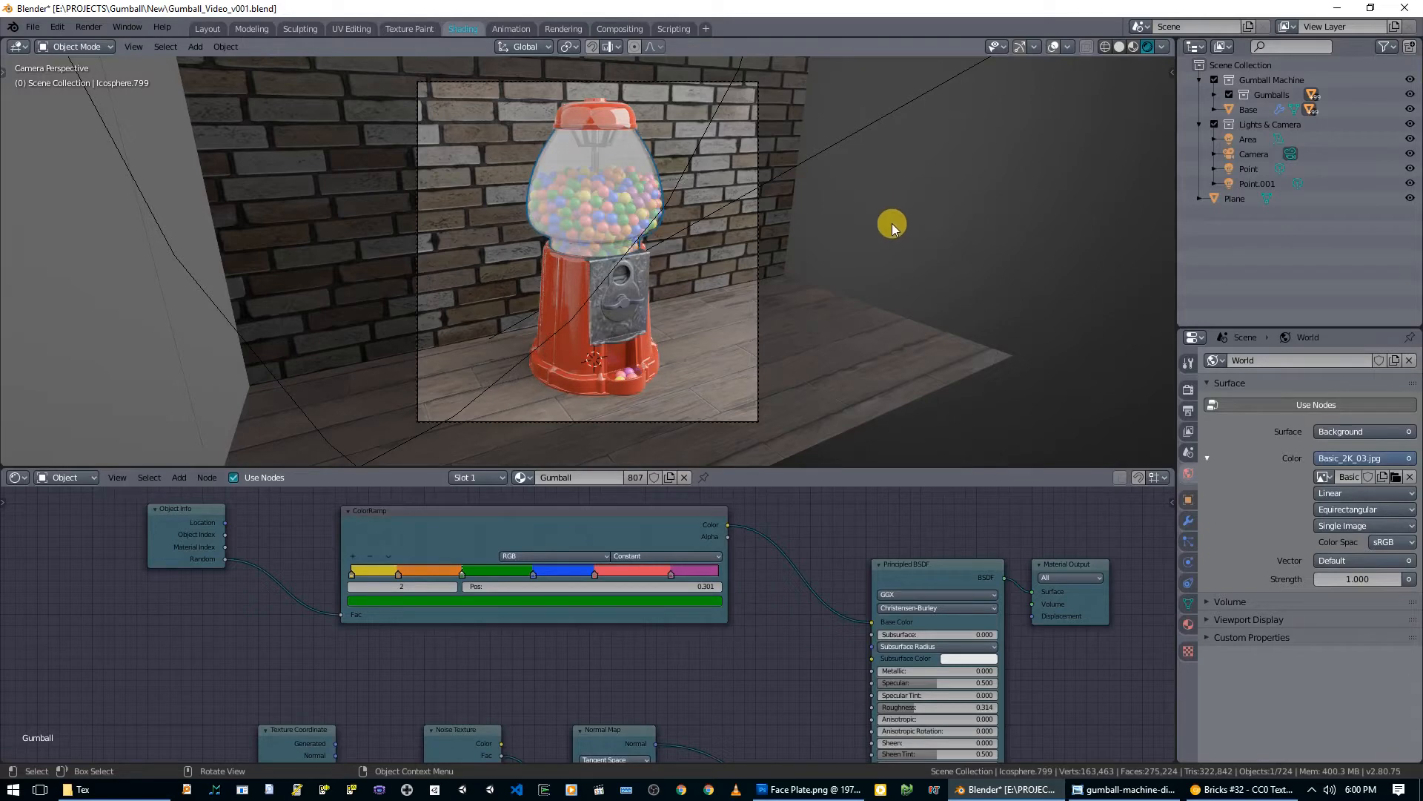
Step: Select the floor and wall plane and set the Wood material's Normal Map strength to 1
{"action": "left_click", "coordinate": [772, 408]}
{"action": "middle_click_drag", "start_coordinate": [806, 708], "coordinate": [678, 638]}
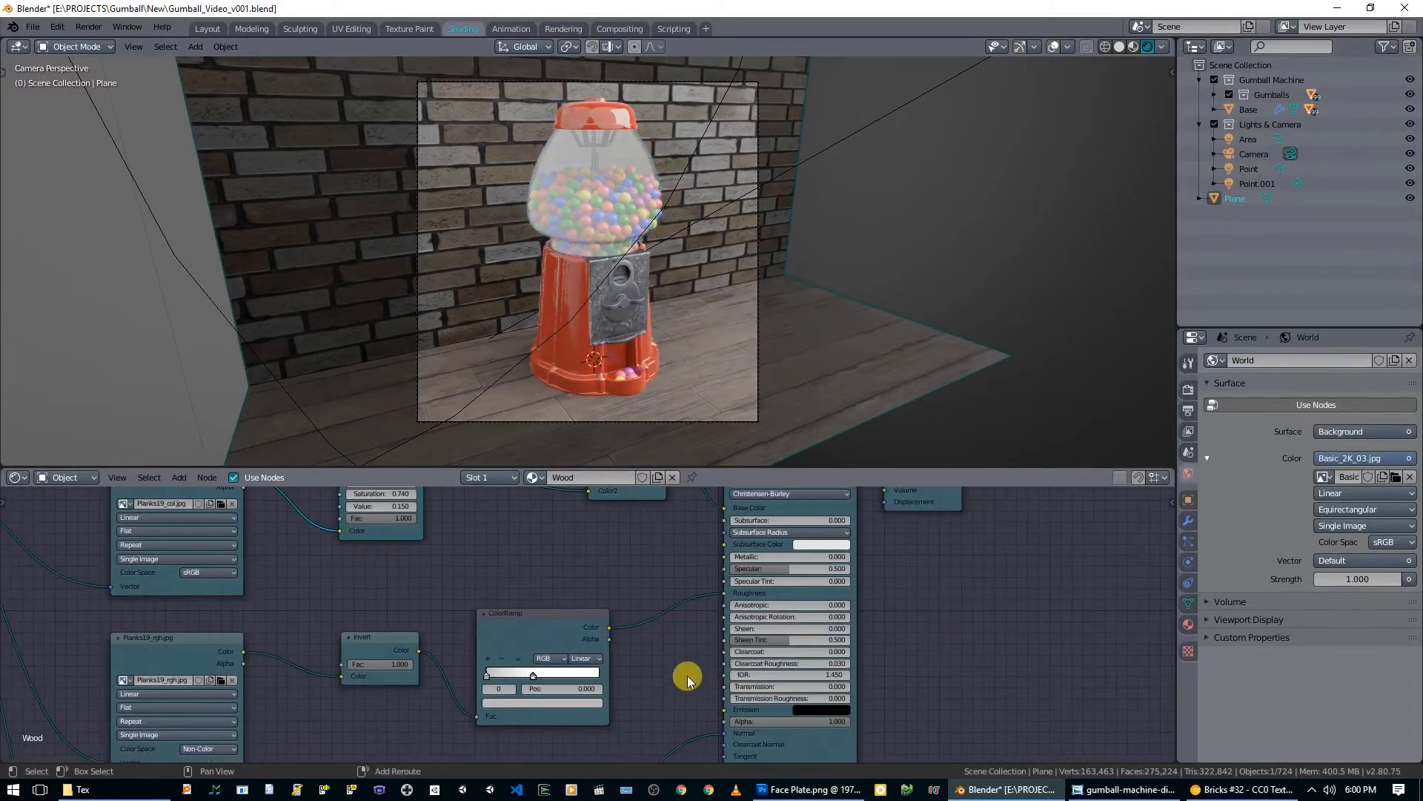
{"action": "middle_click_drag", "start_coordinate": [645, 756], "coordinate": [709, 575]}
{"action": "middle_click_drag", "start_coordinate": [655, 710], "coordinate": [706, 634]}
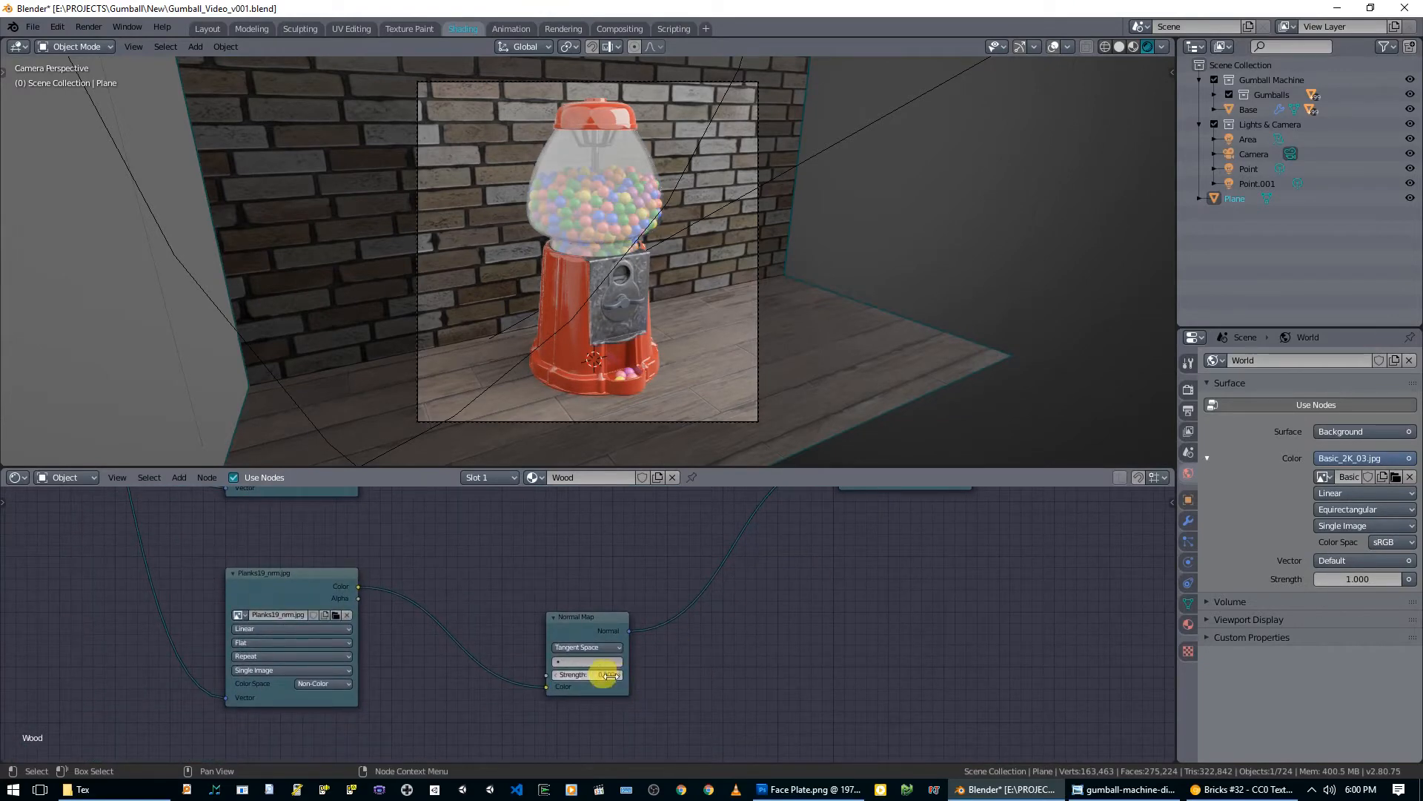
{"action": "key", "text": "Return"}
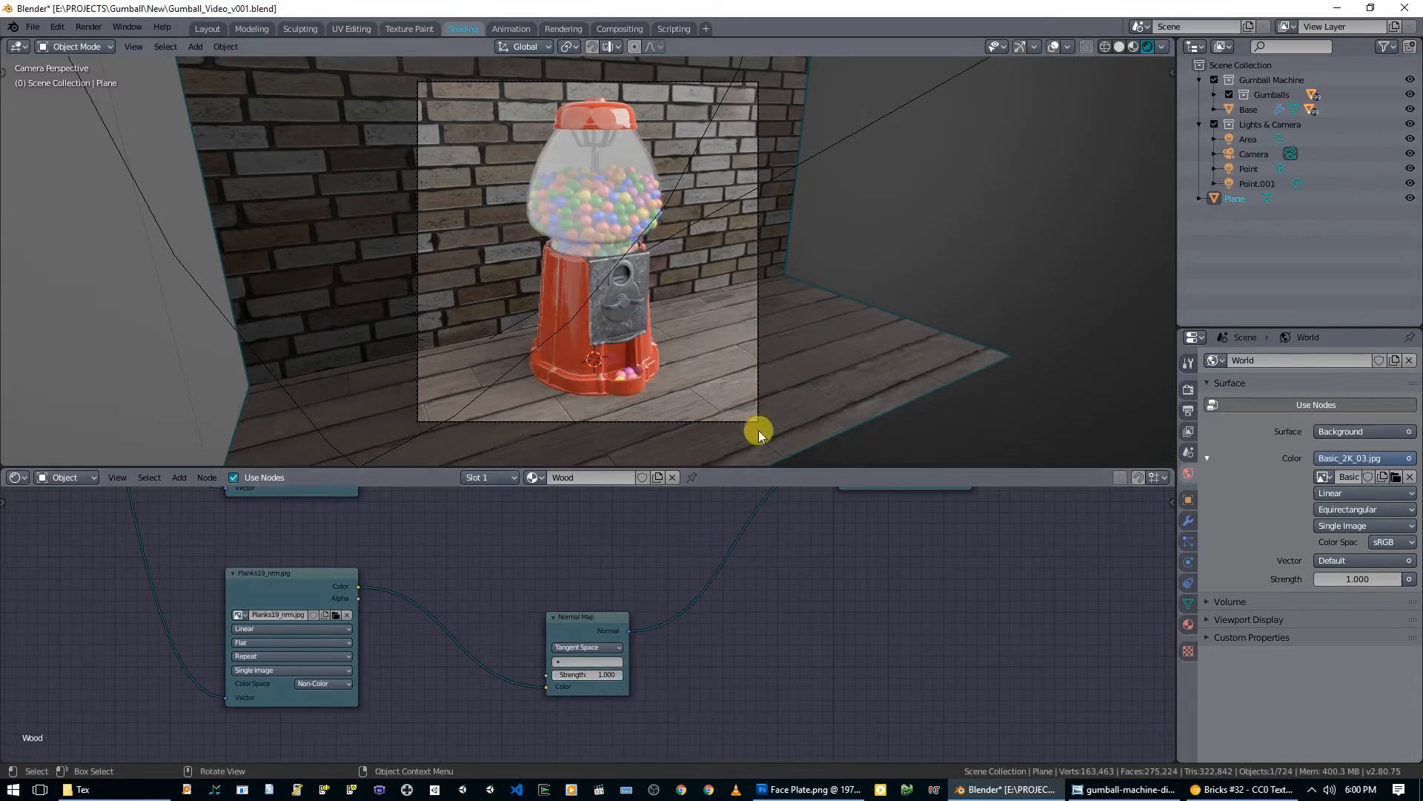
{"action": "scroll", "coordinate": [731, 402], "scroll_direction": "up", "scroll_amount": 3}
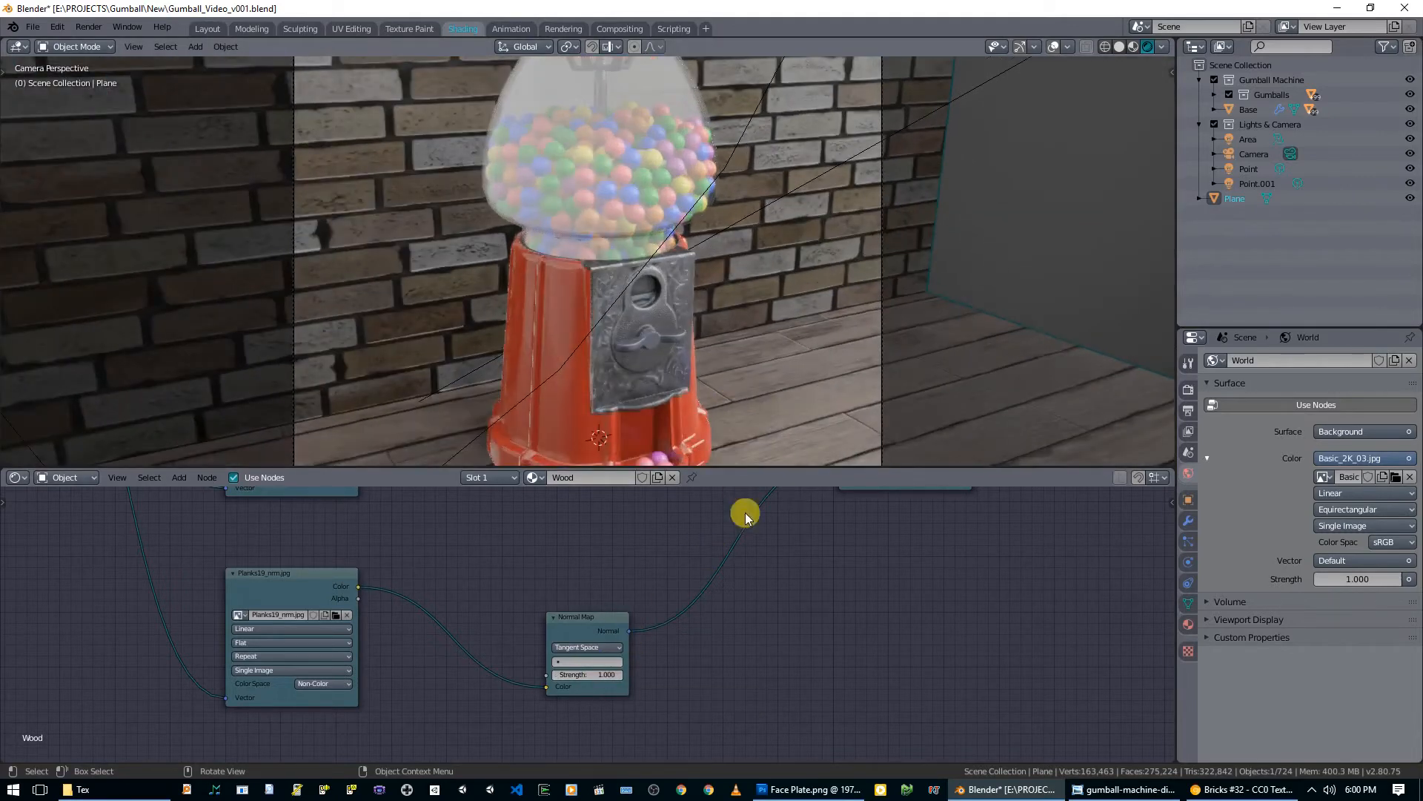
Step: Set the Wood material's Normal Map strength to -1 and inspect the floor around the machine's base
{"action": "middle_click_drag", "start_coordinate": [854, 568], "coordinate": [767, 590]}
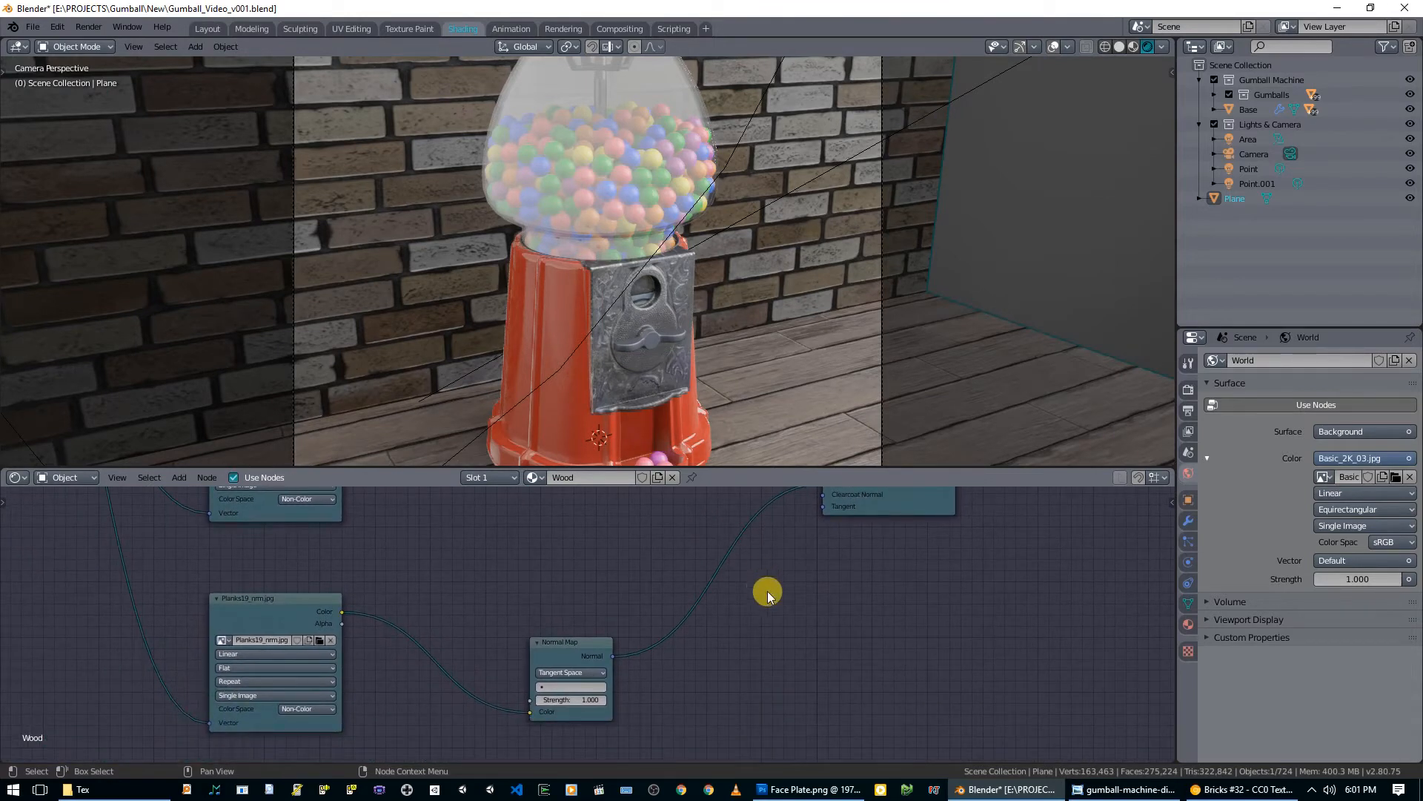
{"action": "mouse_move", "coordinate": [776, 585]}
{"action": "middle_mouse_down"}
{"action": "mouse_move", "coordinate": [769, 633]}
{"action": "mouse_move", "coordinate": [780, 598]}
{"action": "middle_mouse_up"}
{"action": "left_click", "coordinate": [570, 730]}
{"action": "key", "text": "Return"}
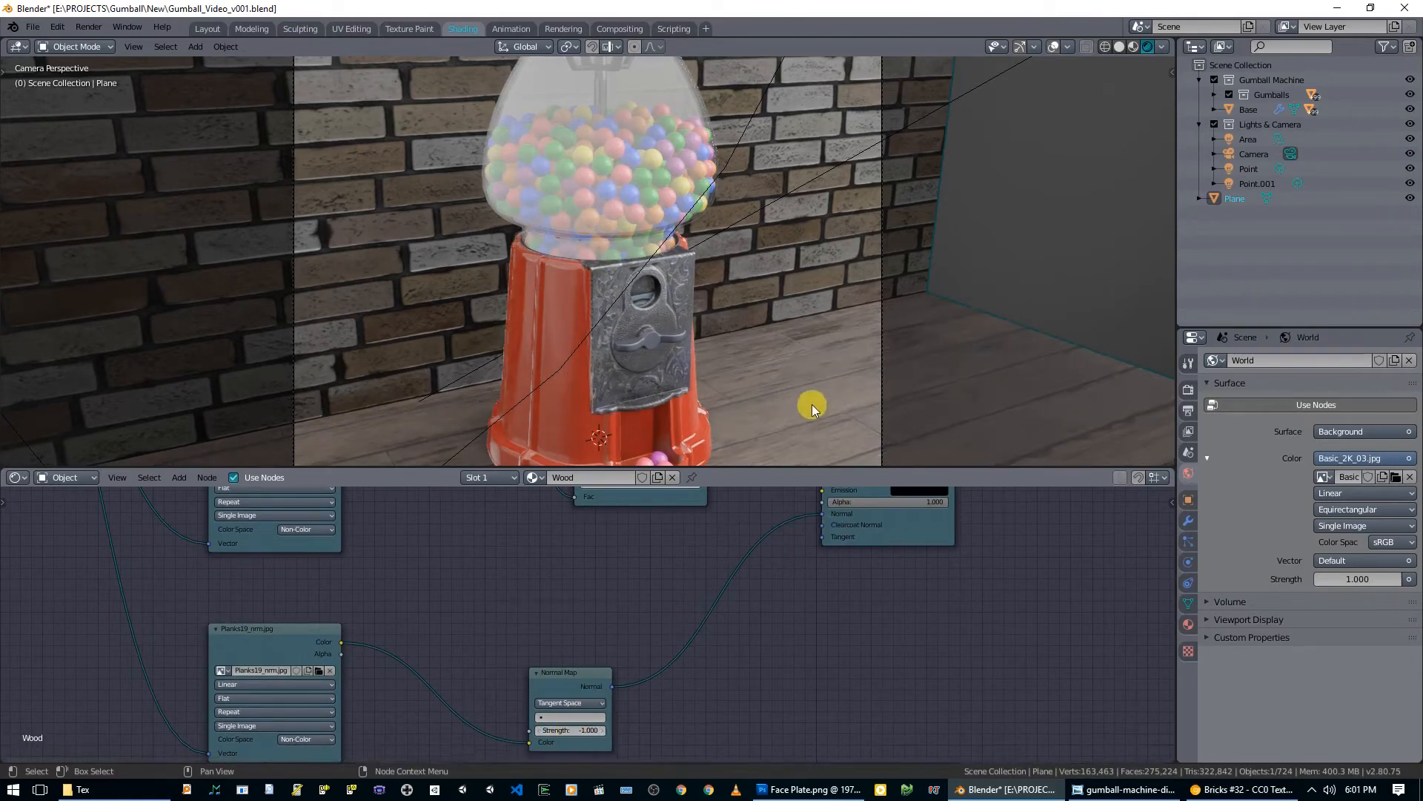
{"action": "middle_click_drag", "start_coordinate": [805, 432], "coordinate": [793, 298], "text": "shift"}
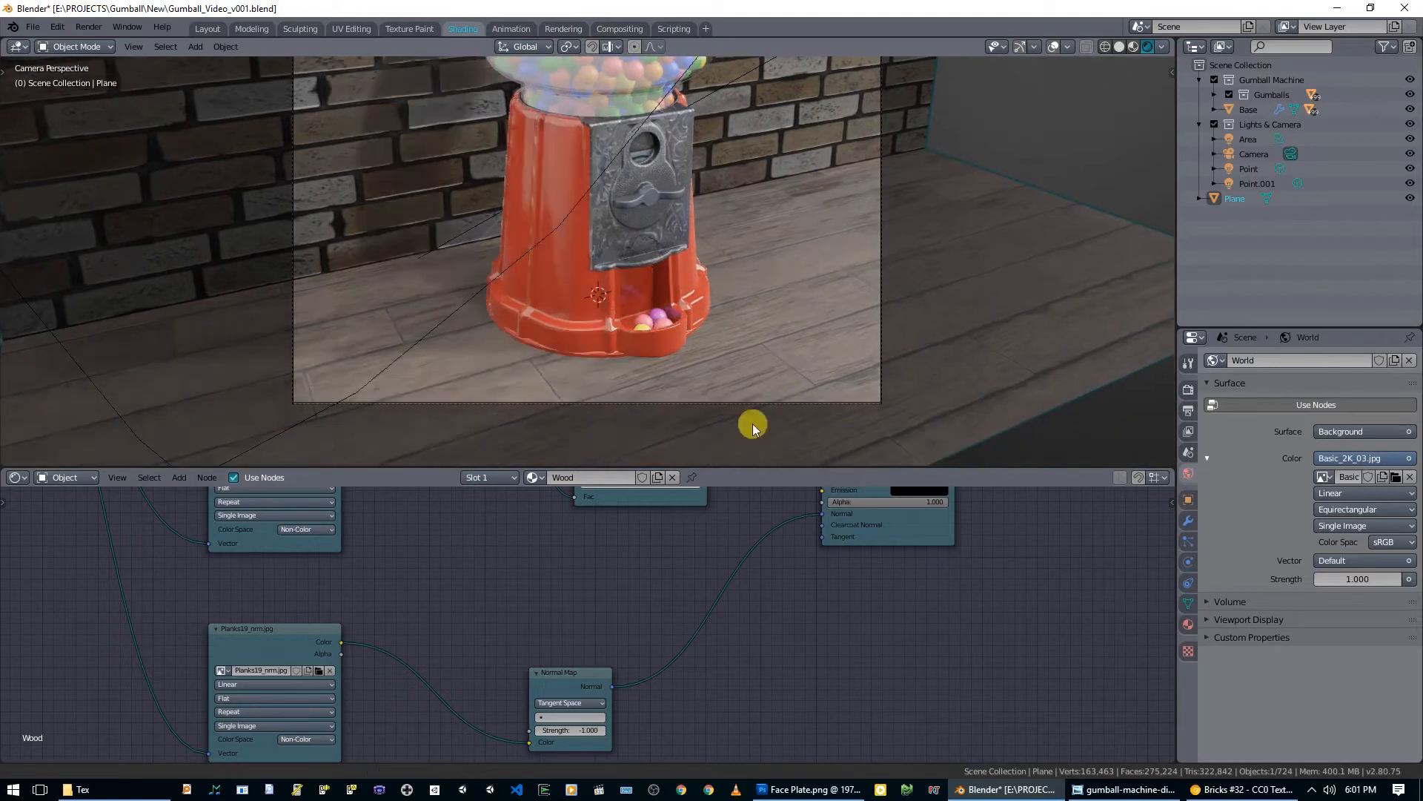
Step: Try other Normal Map strengths such as -2 on the Wood material, and set the strength back to -1
{"action": "left_click_drag", "start_coordinate": [583, 731], "coordinate": [548, 732]}
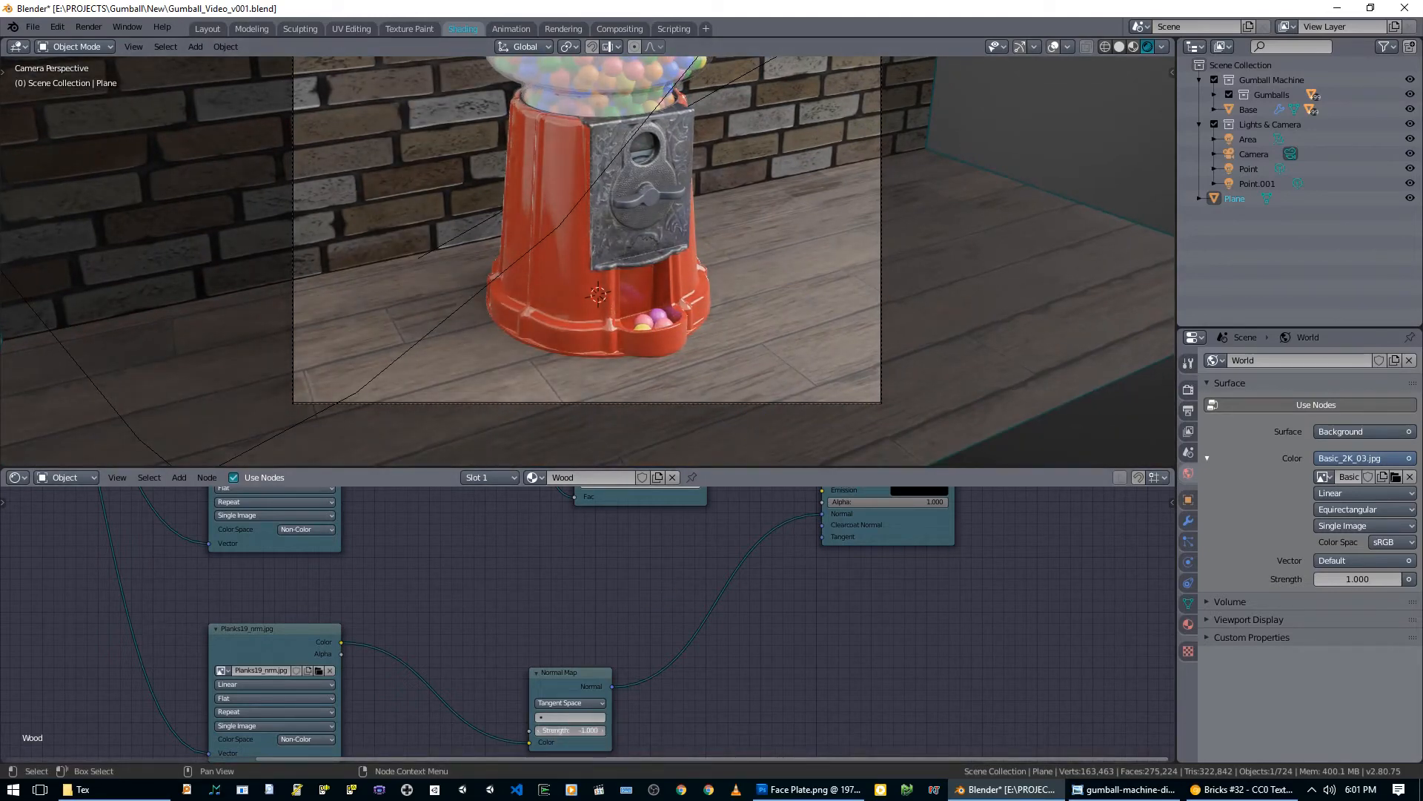
{"action": "mouse_move", "coordinate": [595, 731]}
{"action": "left_mouse_down"}
{"action": "mouse_move", "coordinate": [625, 733]}
{"action": "mouse_move", "coordinate": [582, 730]}
{"action": "left_mouse_up"}
{"action": "left_click_drag", "start_coordinate": [585, 730], "coordinate": [578, 727]}
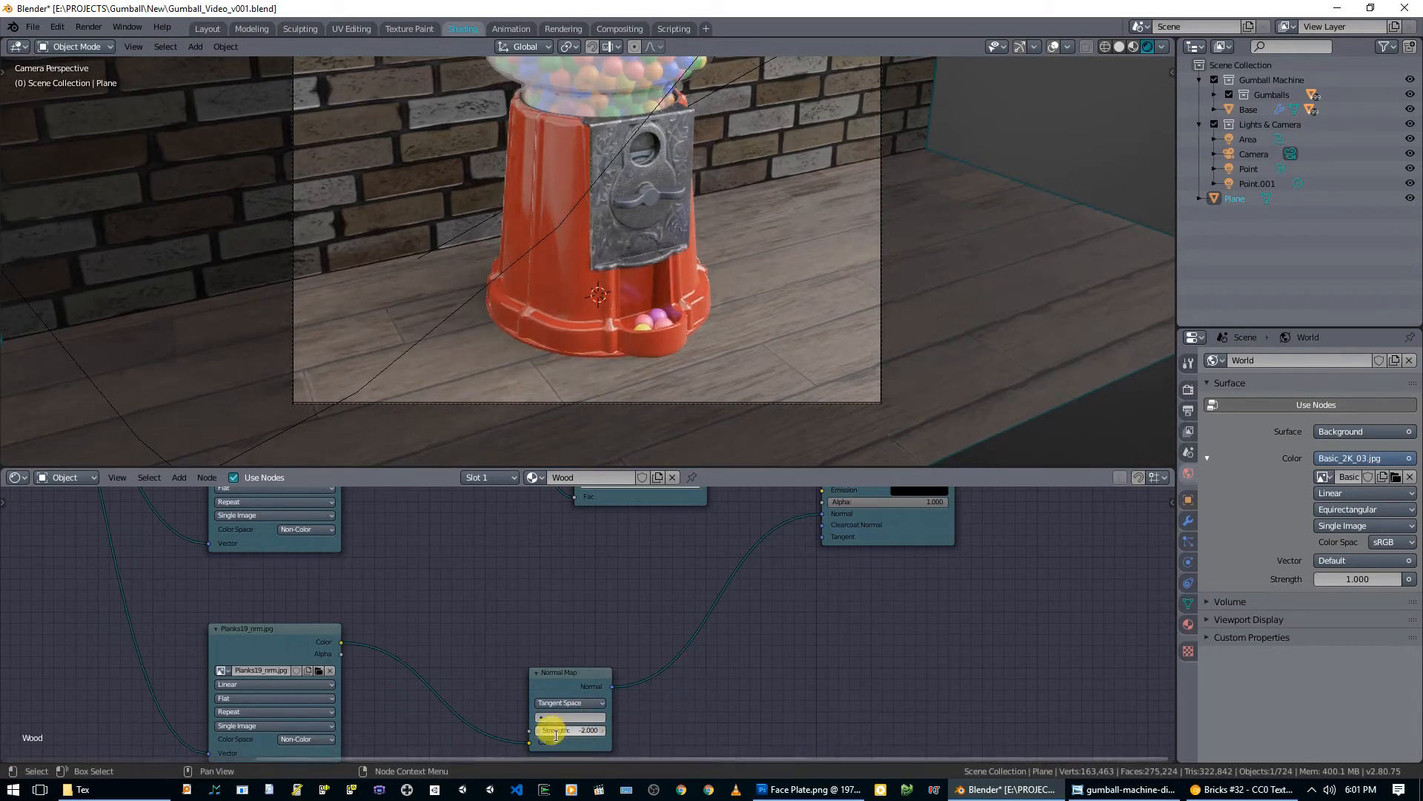
{"action": "left_click_drag", "start_coordinate": [552, 736], "coordinate": [549, 732]}
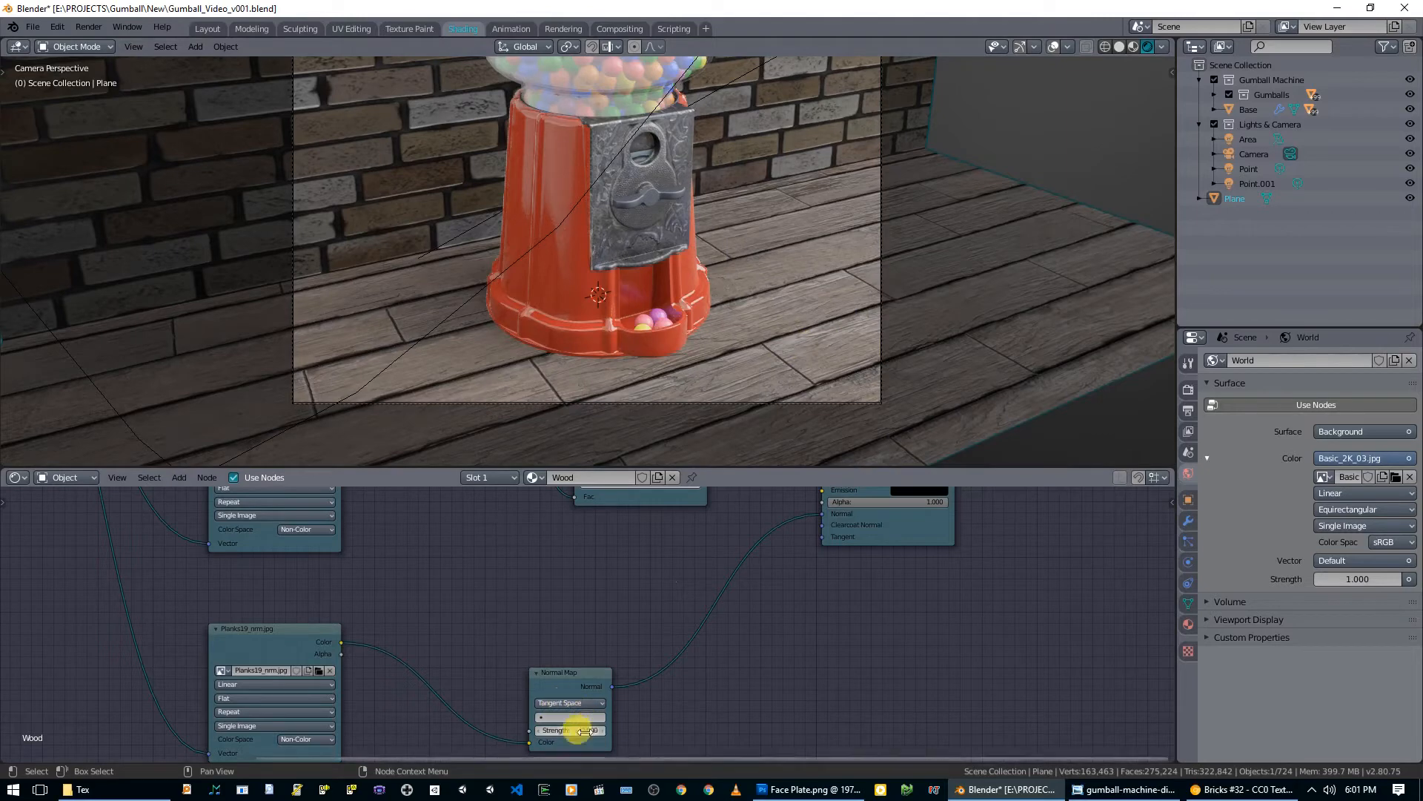
{"action": "type", "text": "-1"}
{"action": "key", "text": "Return"}
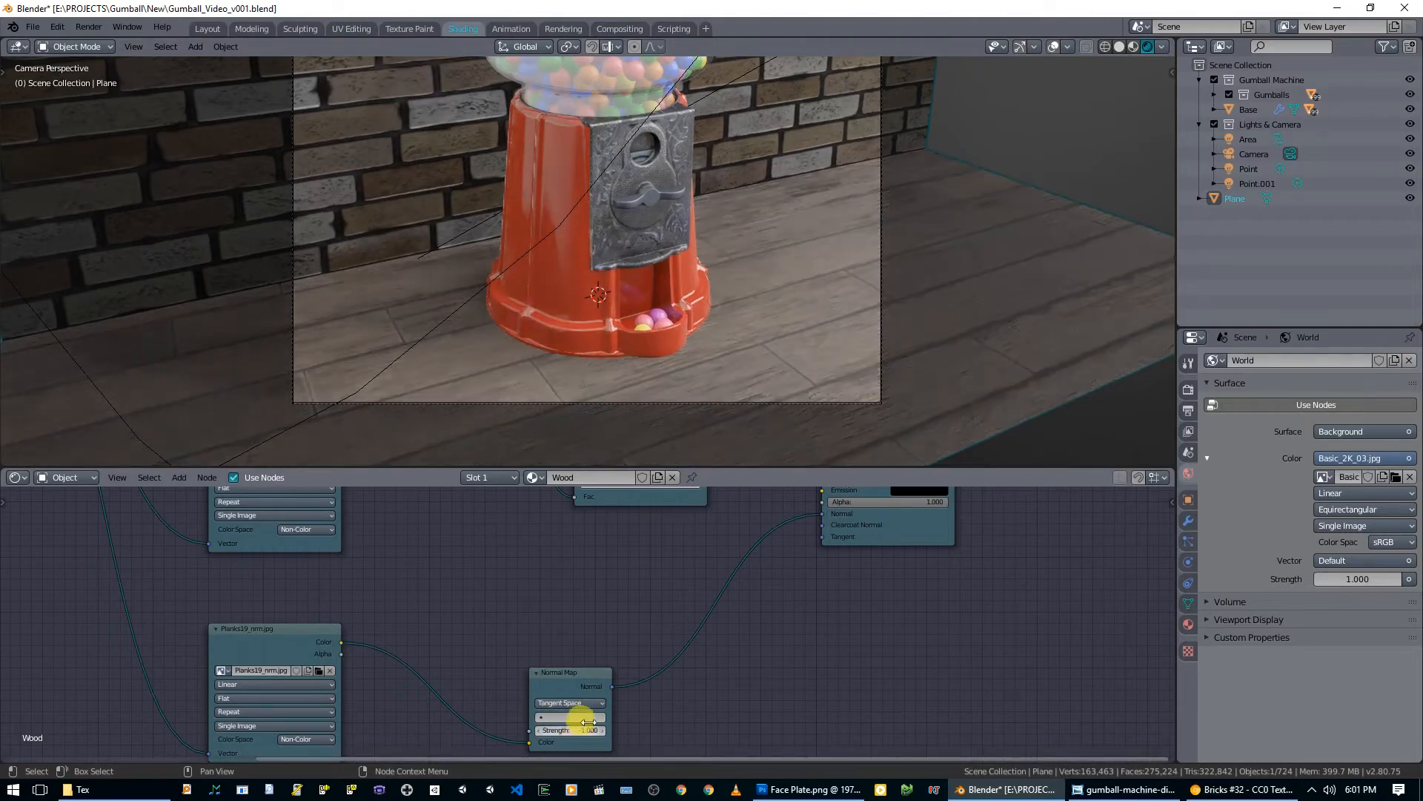
Step: Darken the first stop of the Wood material's roughness ColorRamp to a mid grey
{"action": "middle_click_drag", "start_coordinate": [666, 565], "coordinate": [683, 686]}
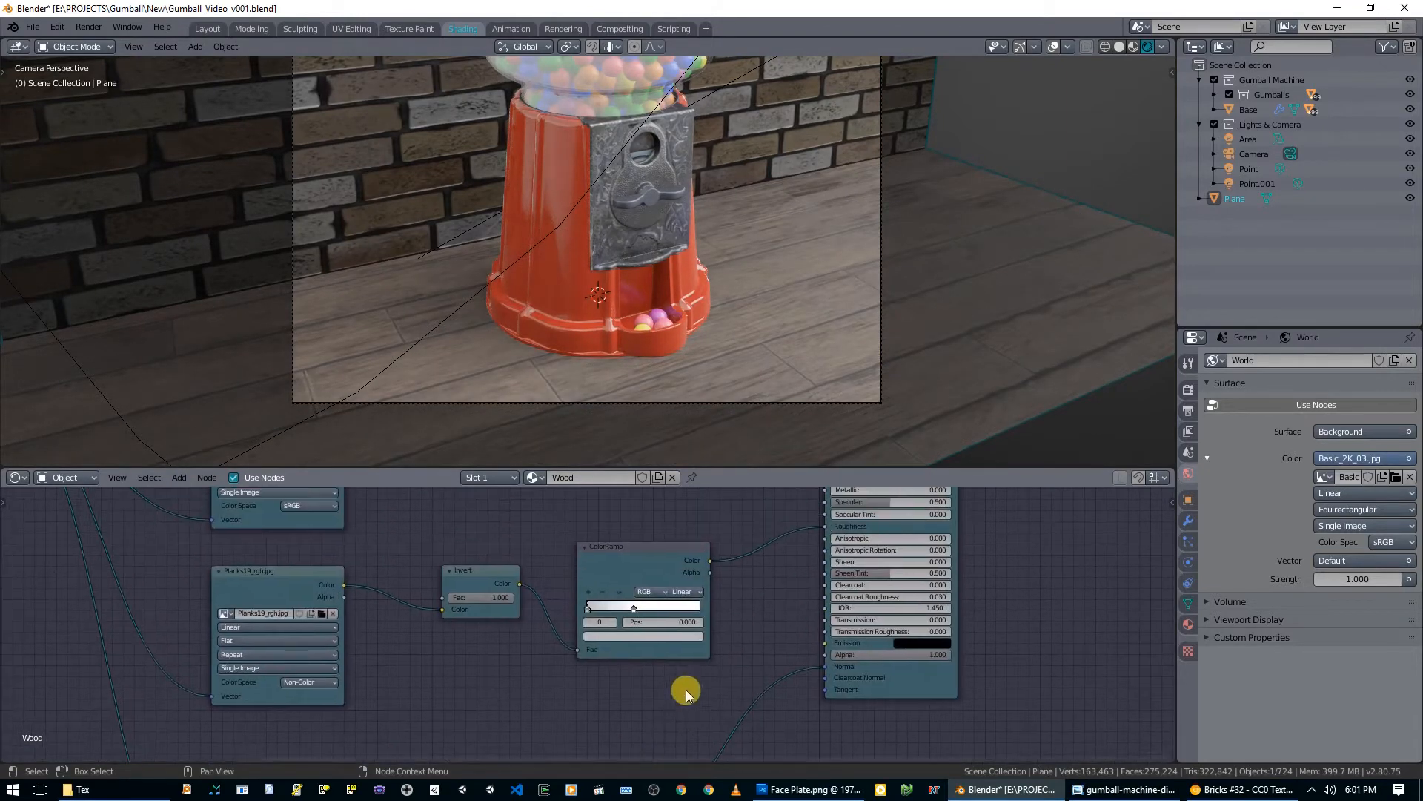
{"action": "middle_click_drag", "start_coordinate": [755, 602], "coordinate": [756, 658]}
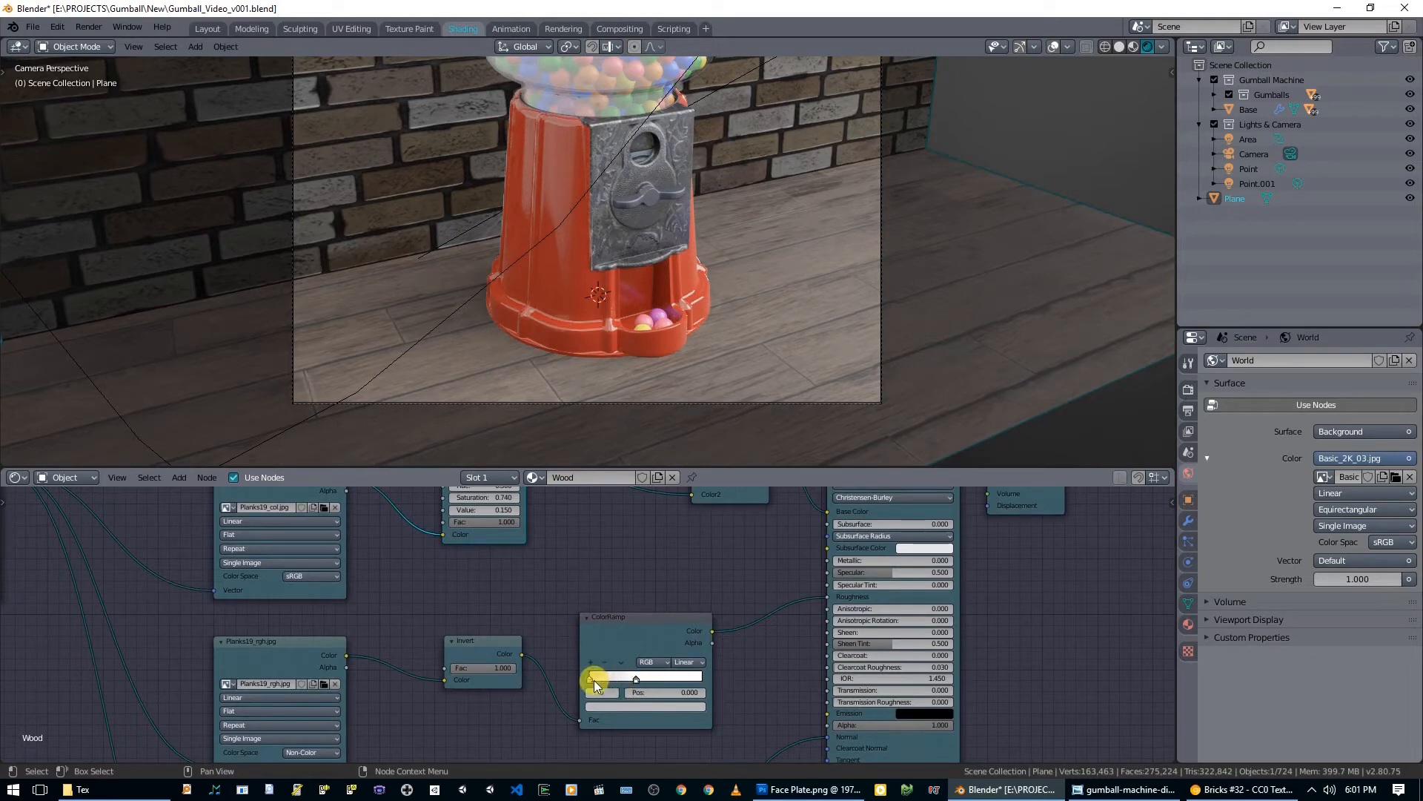
{"action": "left_click", "coordinate": [645, 706]}
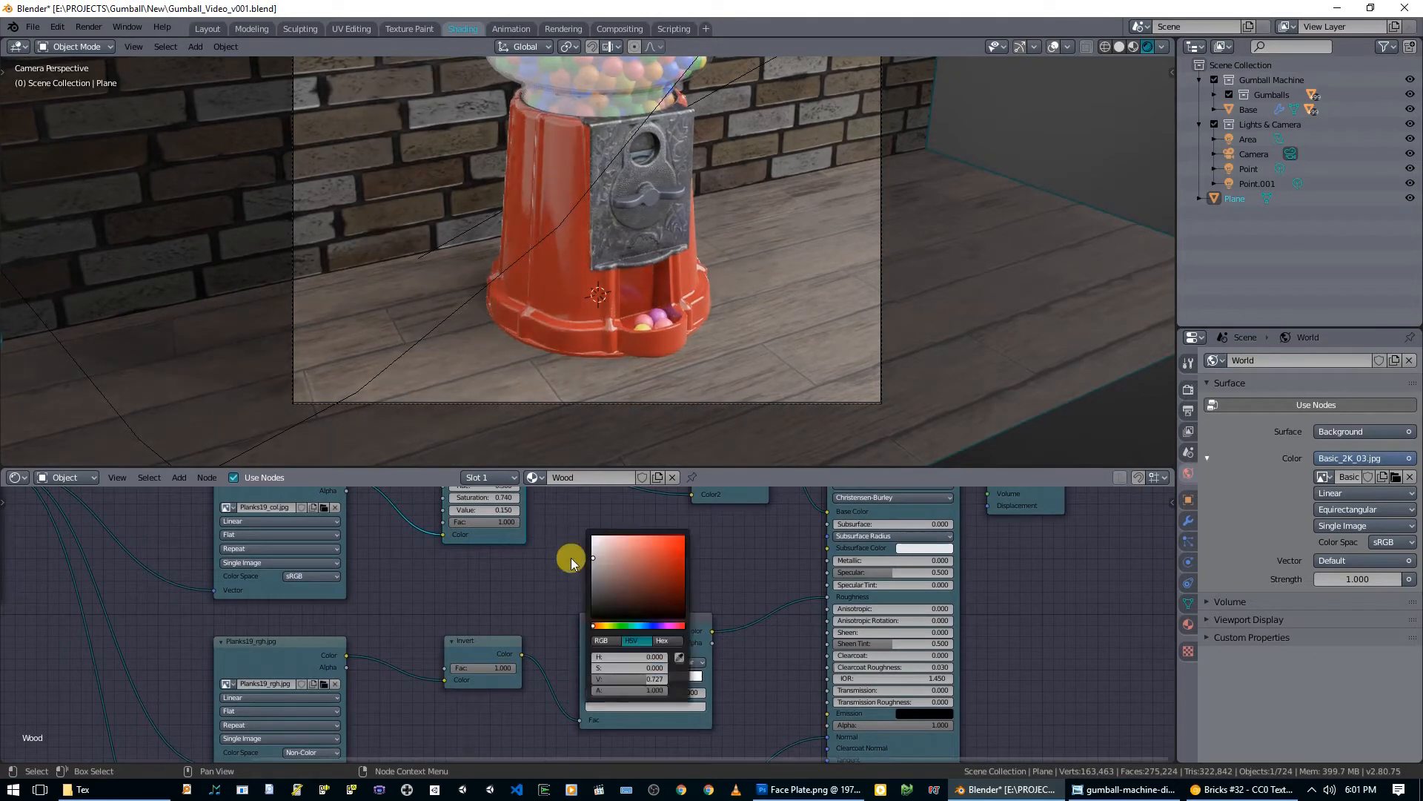
{"action": "left_click", "coordinate": [601, 706]}
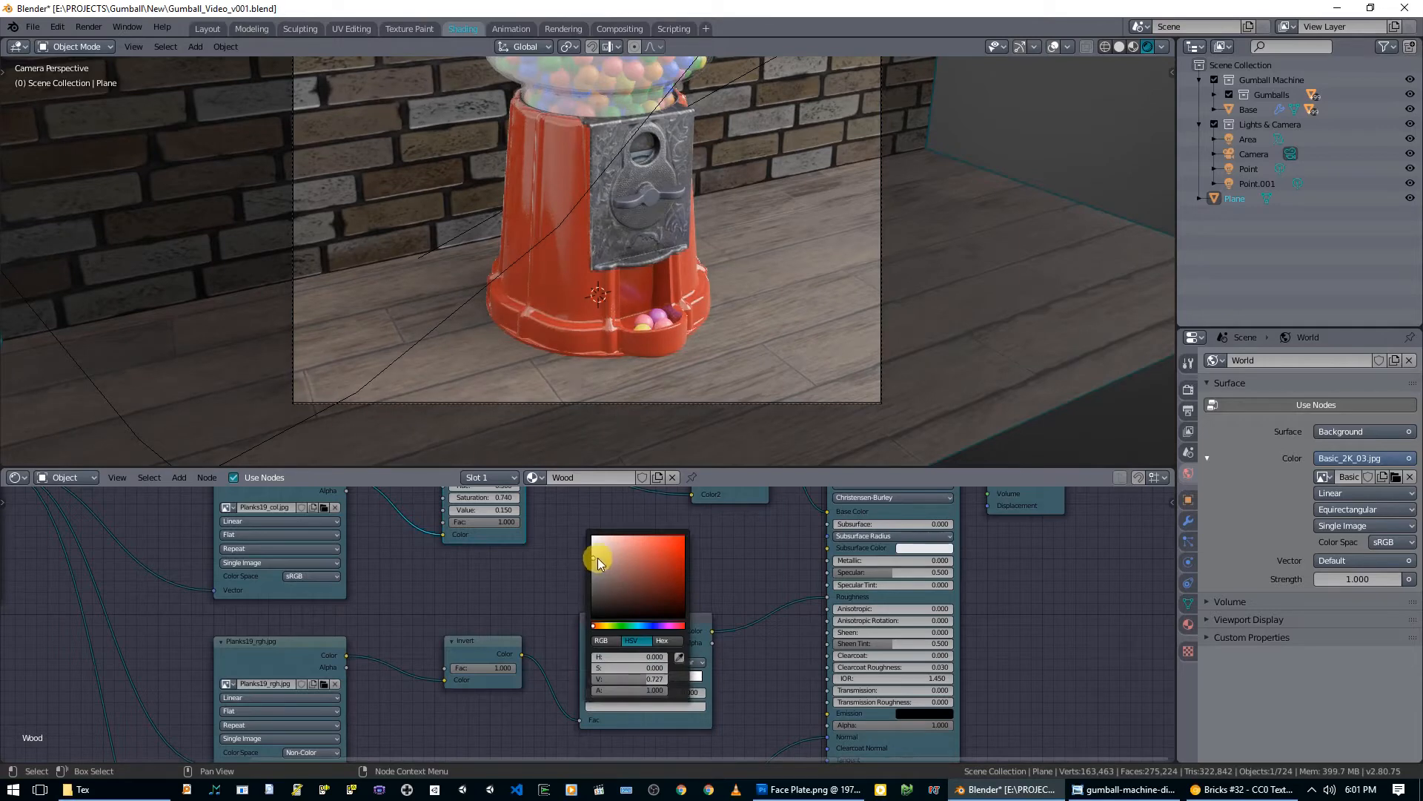
{"action": "left_click_drag", "start_coordinate": [597, 561], "coordinate": [593, 582]}
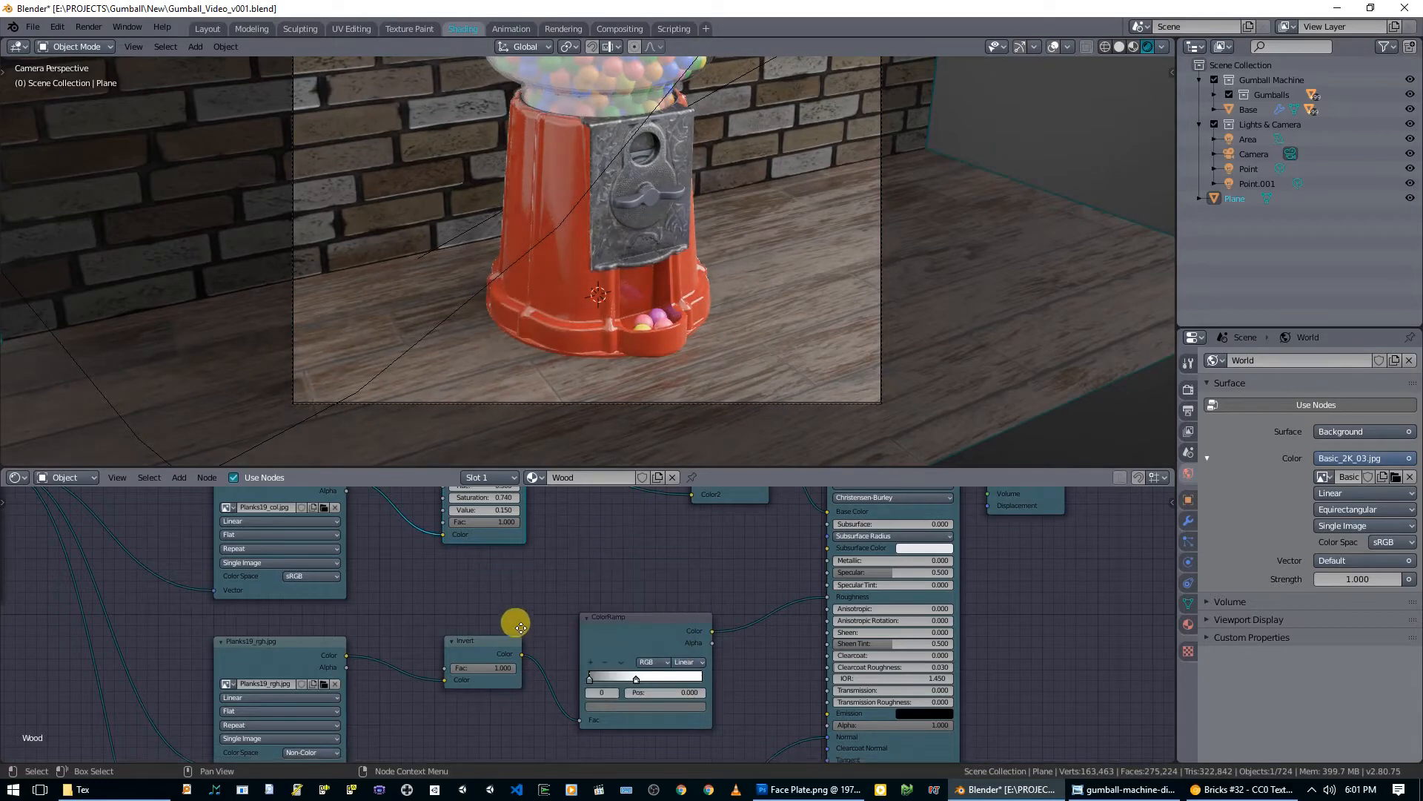
Step: Set the wood color's Hue Saturation Value node to a saturation of 1 and a value of 0.350
{"action": "middle_click_drag", "start_coordinate": [512, 571], "coordinate": [523, 644]}
{"action": "left_click", "coordinate": [505, 568]}
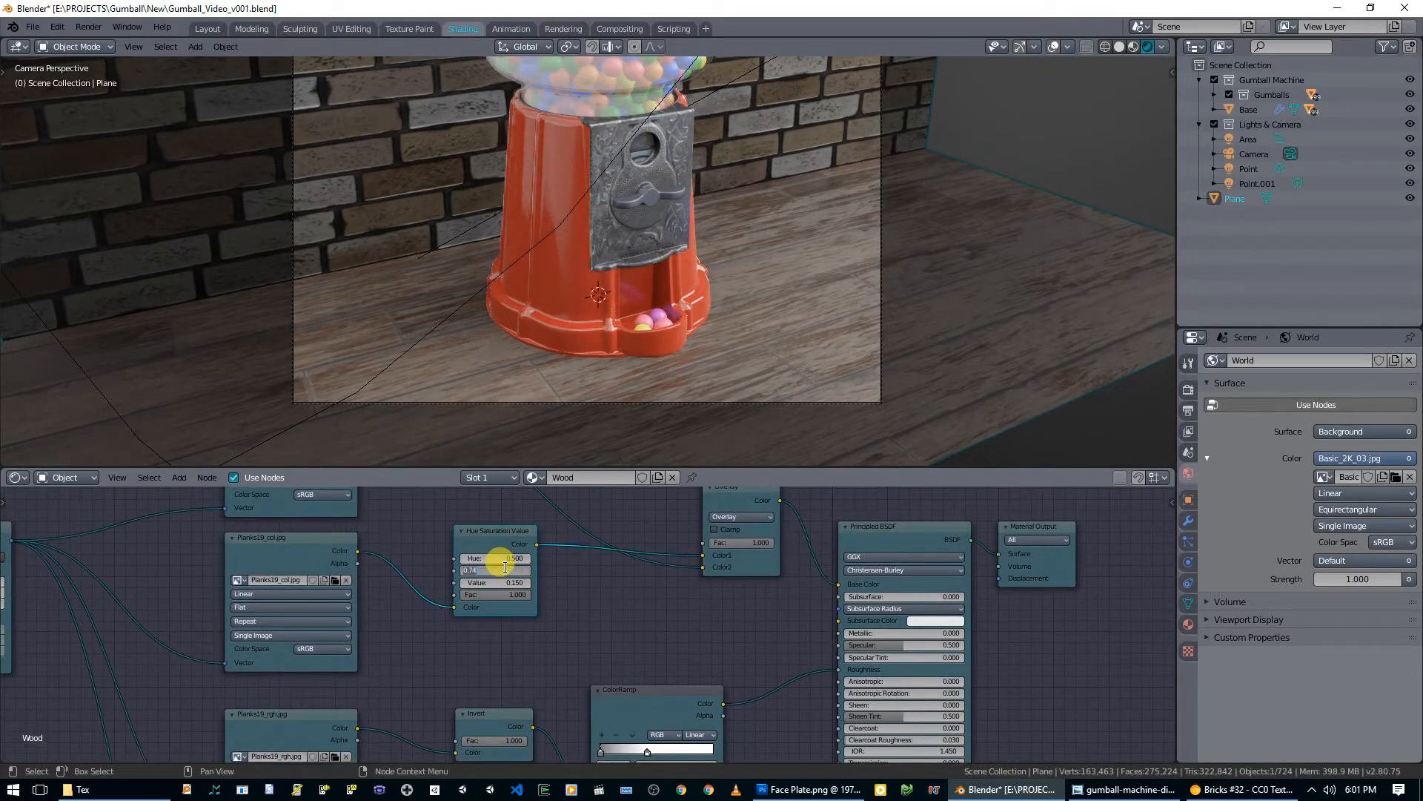
{"action": "type", "text": "1"}
{"action": "key", "text": "Return"}
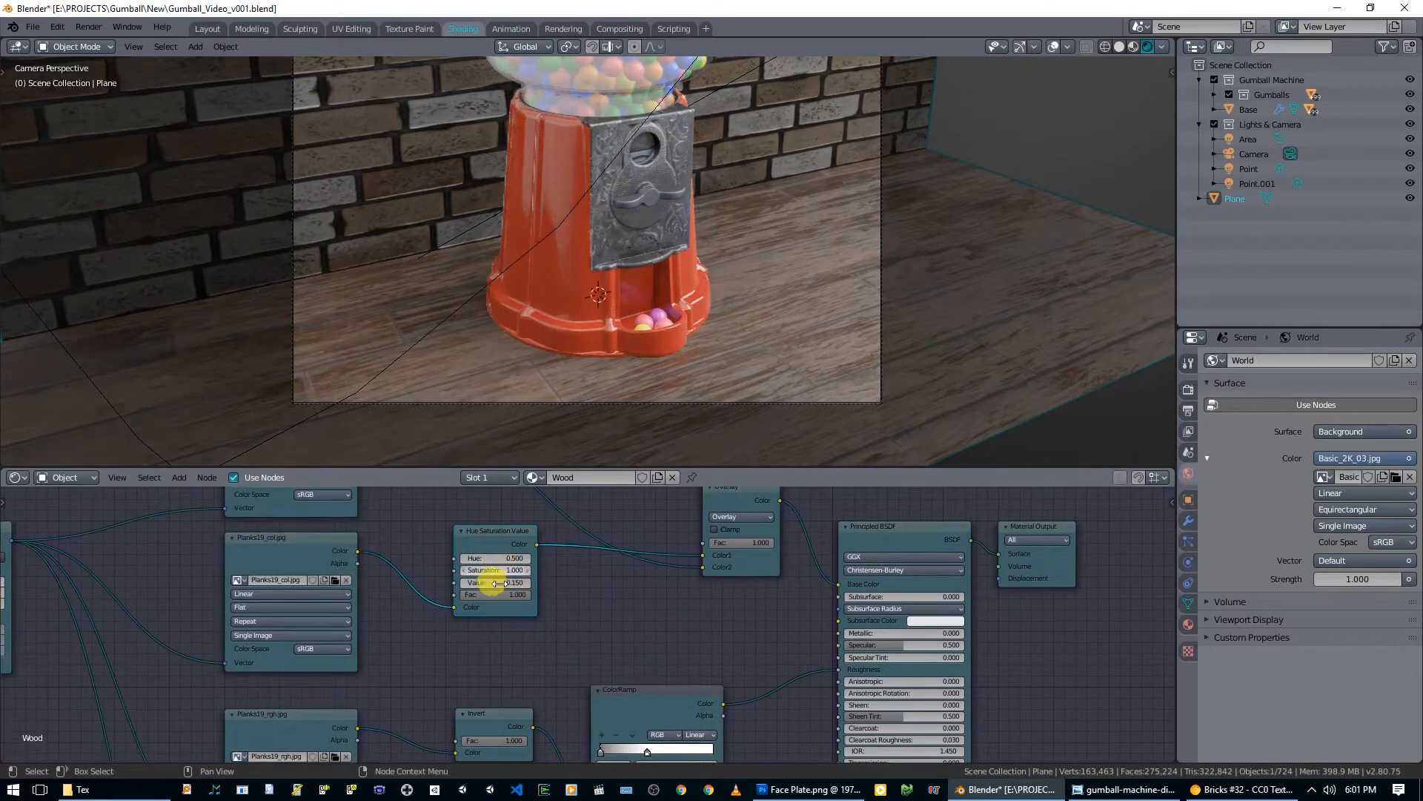
{"action": "left_click", "coordinate": [517, 582]}
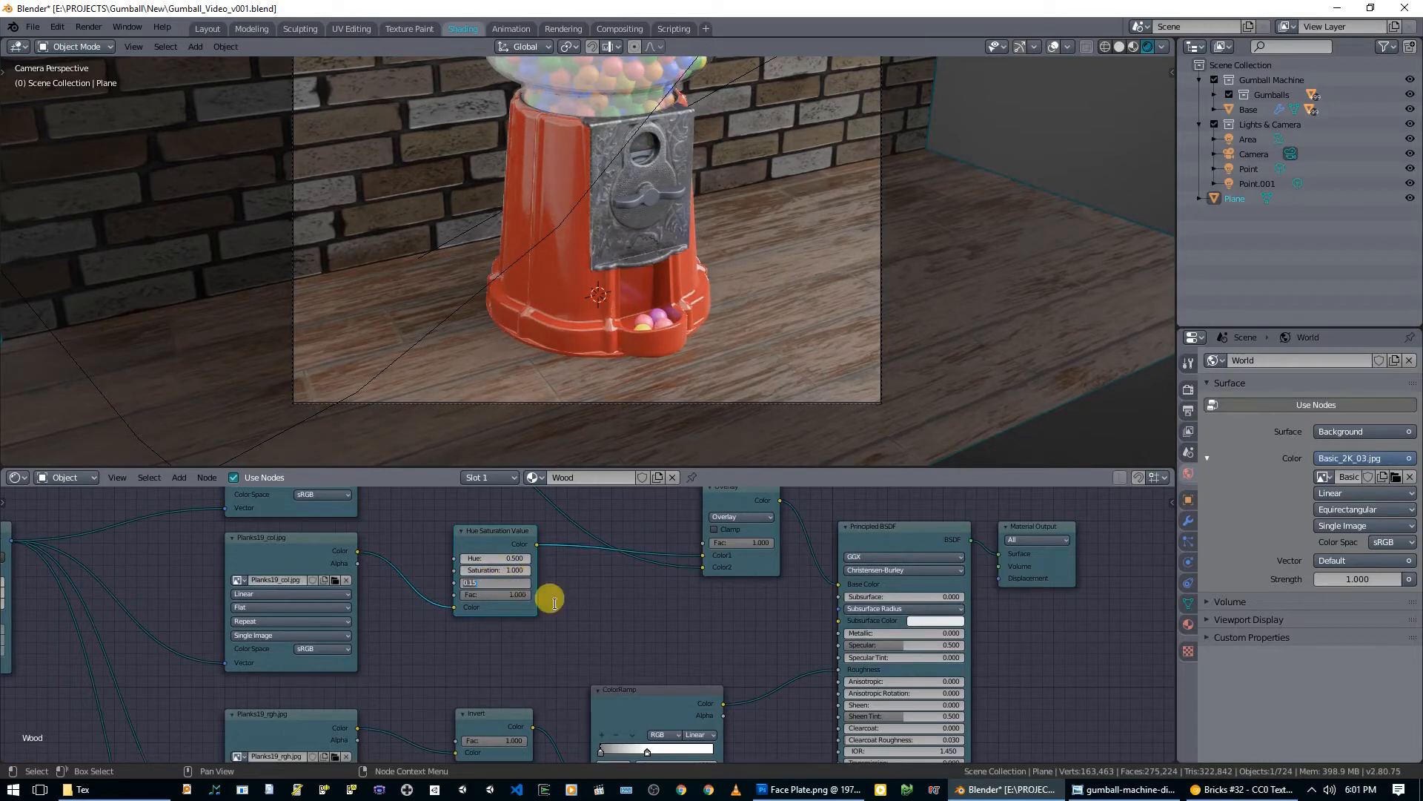
{"action": "key", "text": "Return"}
{"action": "left_click_drag", "start_coordinate": [517, 583], "coordinate": [478, 583]}
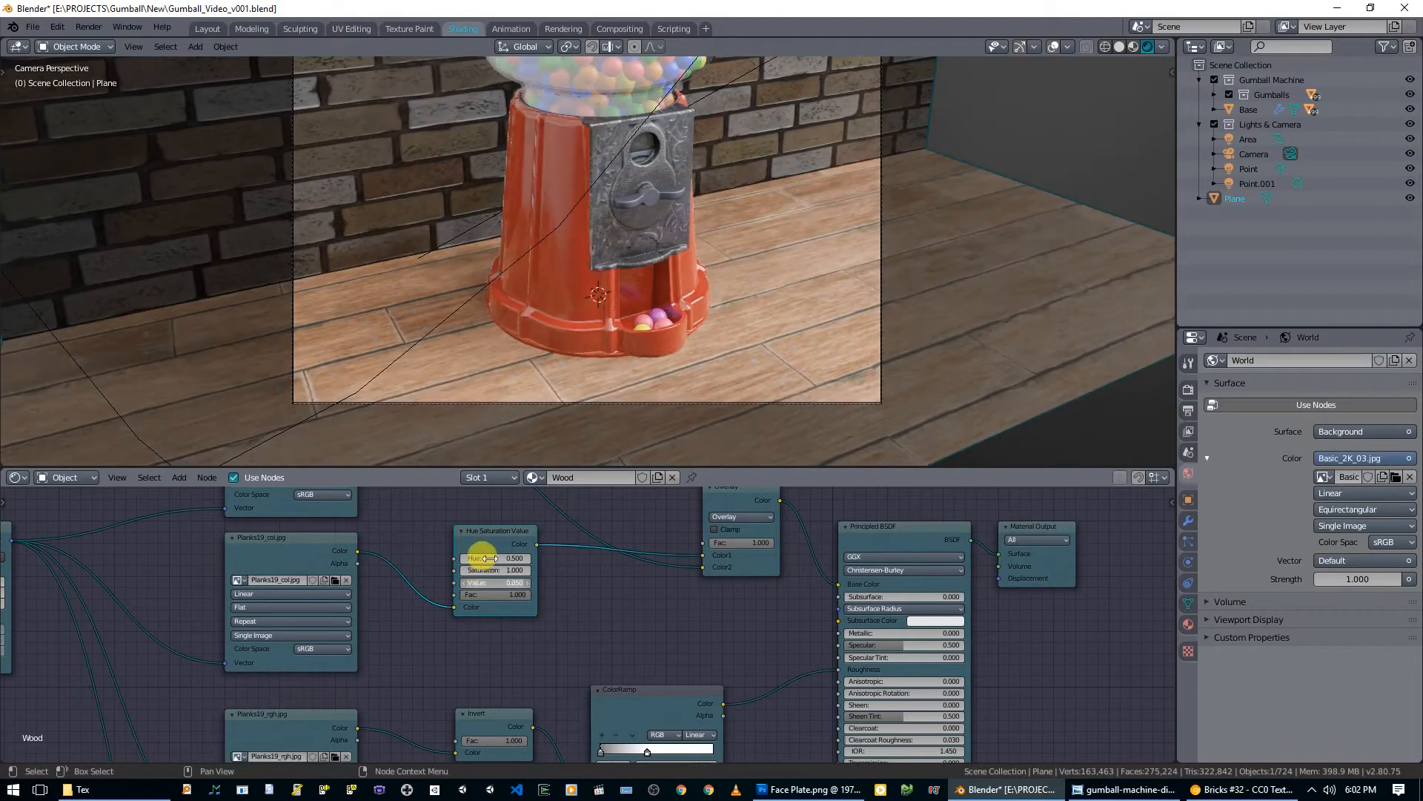
Step: Preview the Hue Saturation Value and Overlay node outputs on the floor, and restore the Principled BSDF output
{"action": "left_click", "coordinate": [497, 540], "text": "ctrl+shift"}
{"action": "left_click", "coordinate": [745, 501], "text": "ctrl+shift"}
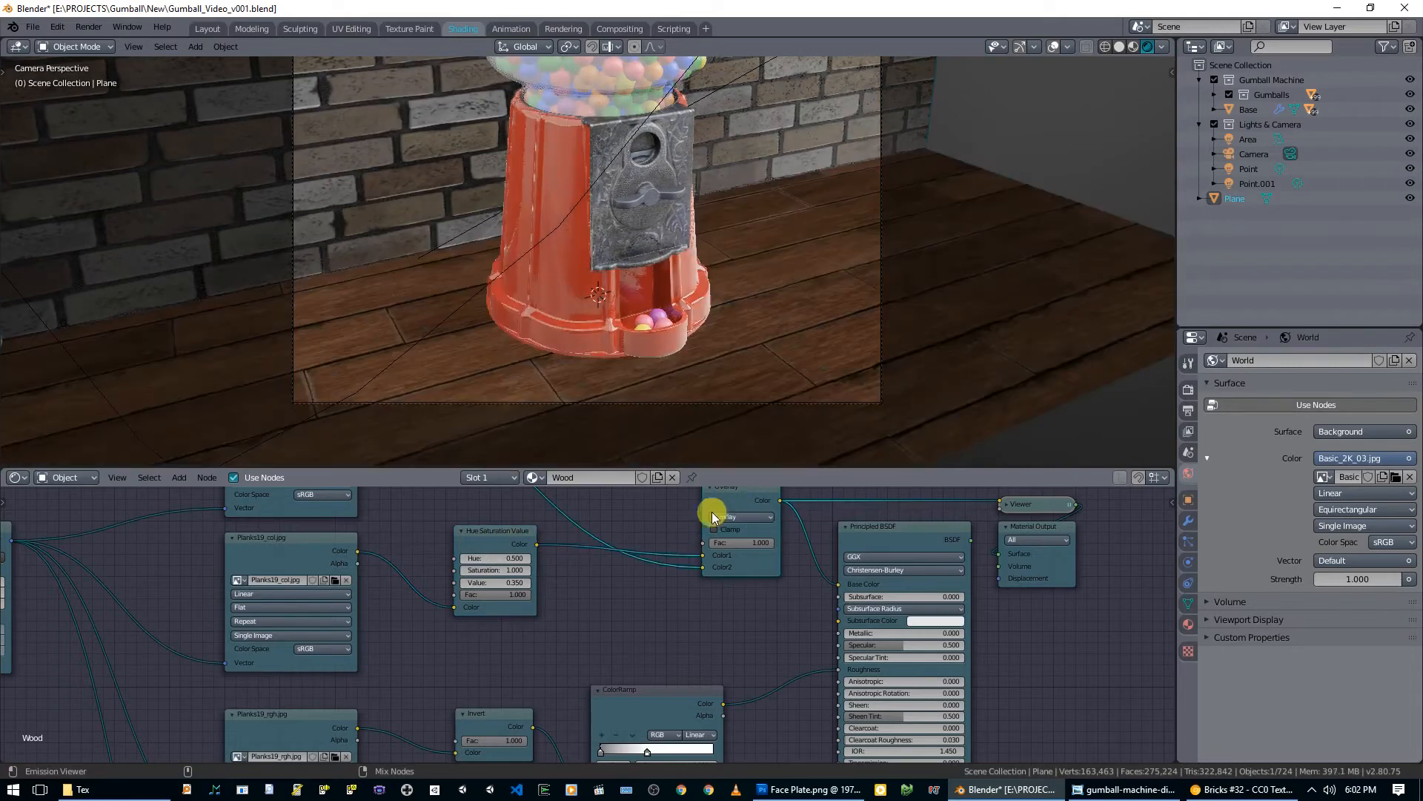
{"action": "left_click", "coordinate": [890, 532], "text": "ctrl+shift"}
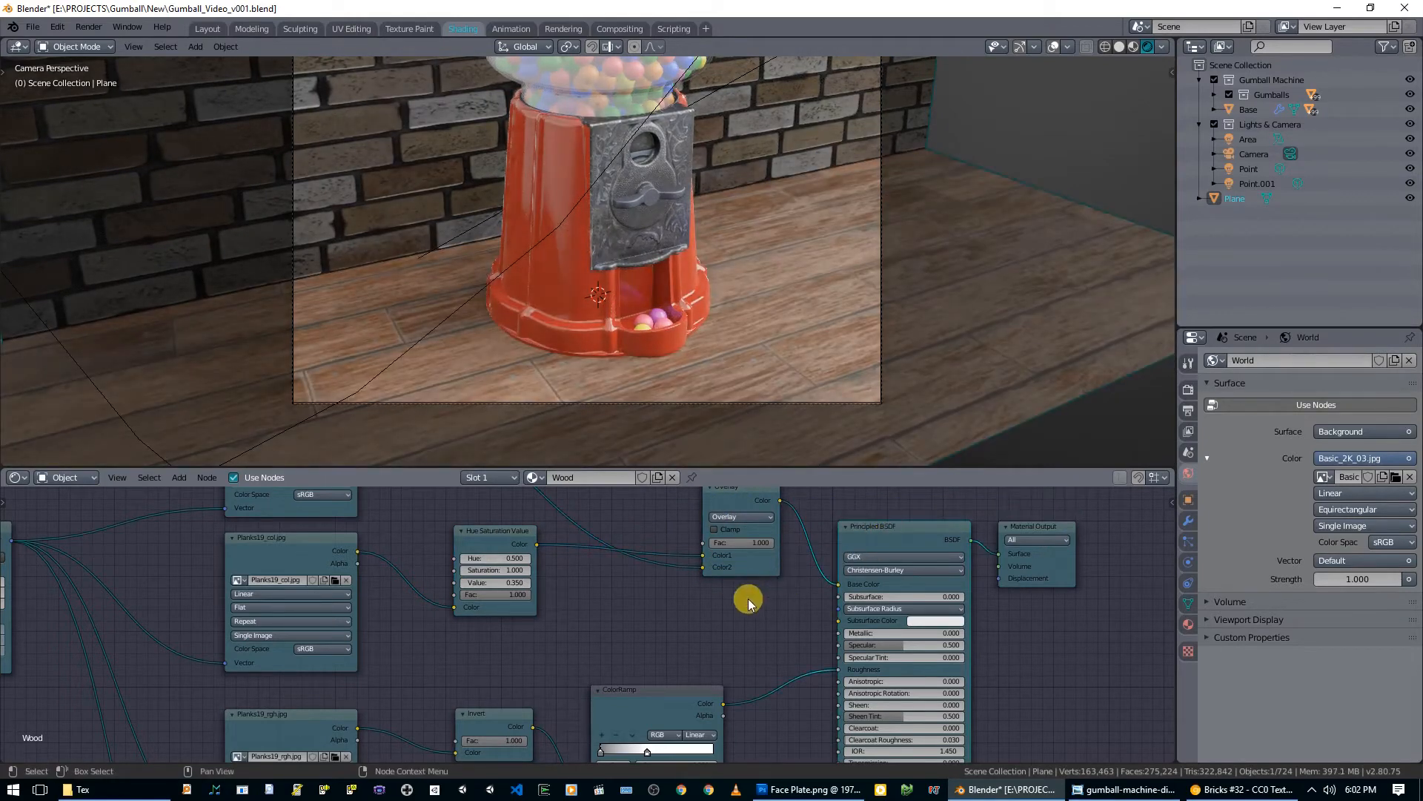
Step: Disconnect the Normal Map from the Wood shader's Normal input to compare the floor, and reconnect it
{"action": "middle_click_drag", "start_coordinate": [749, 619], "coordinate": [702, 596]}
{"action": "middle_click_drag", "start_coordinate": [977, 682], "coordinate": [985, 619]}
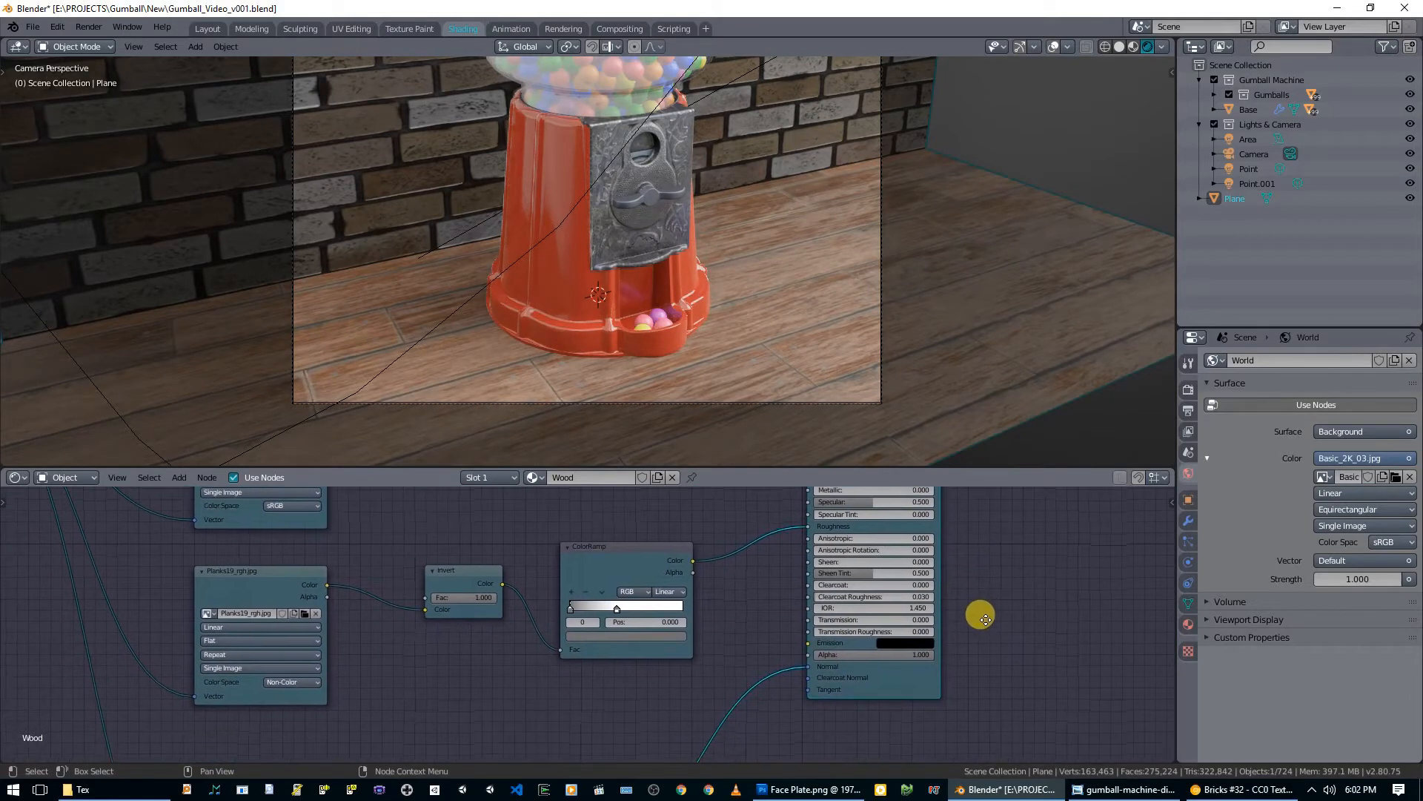
{"action": "left_click_drag", "start_coordinate": [808, 666], "coordinate": [755, 686]}
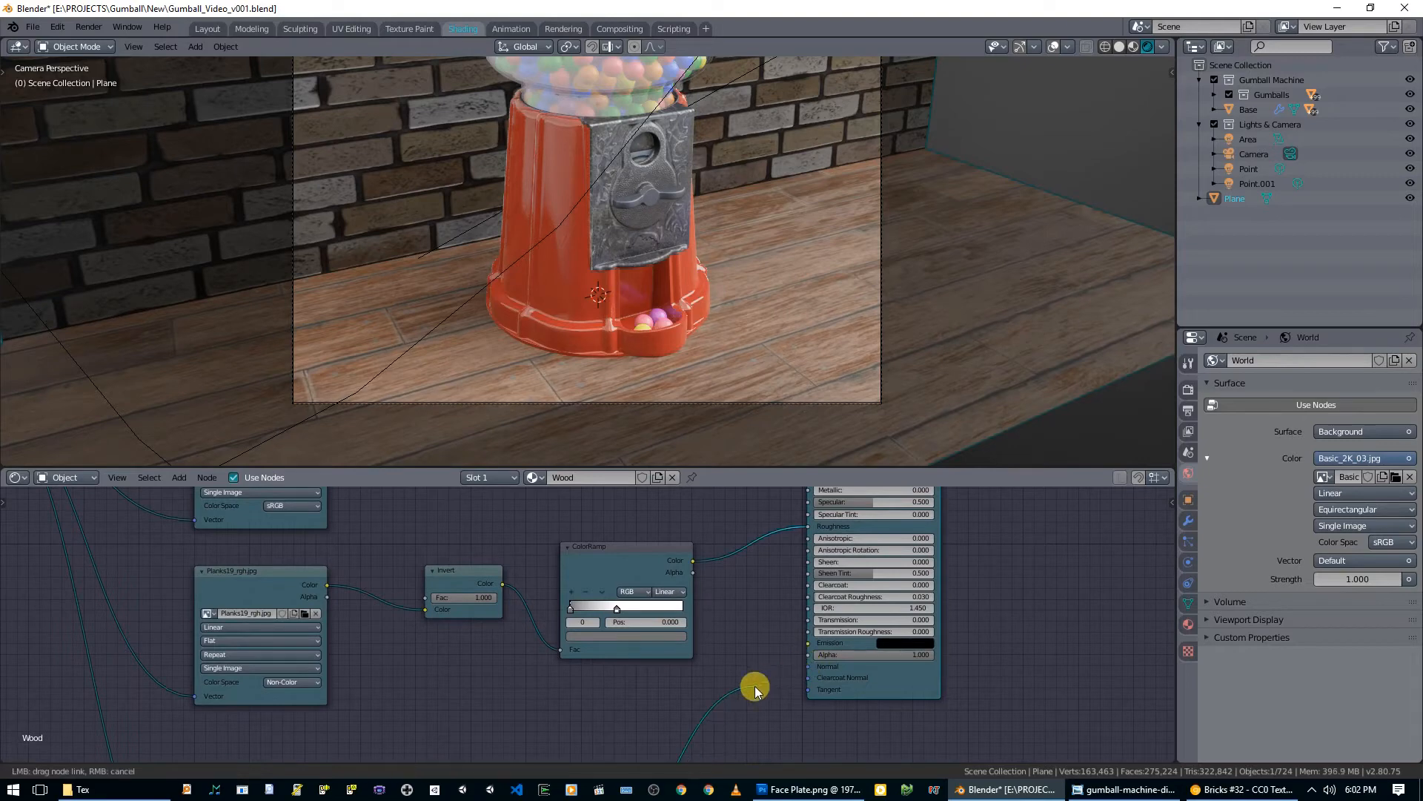
{"action": "middle_click_drag", "start_coordinate": [725, 682], "coordinate": [767, 562]}
{"action": "left_click_drag", "start_coordinate": [677, 689], "coordinate": [849, 545]}
{"action": "left_click_drag", "start_coordinate": [749, 652], "coordinate": [849, 546]}
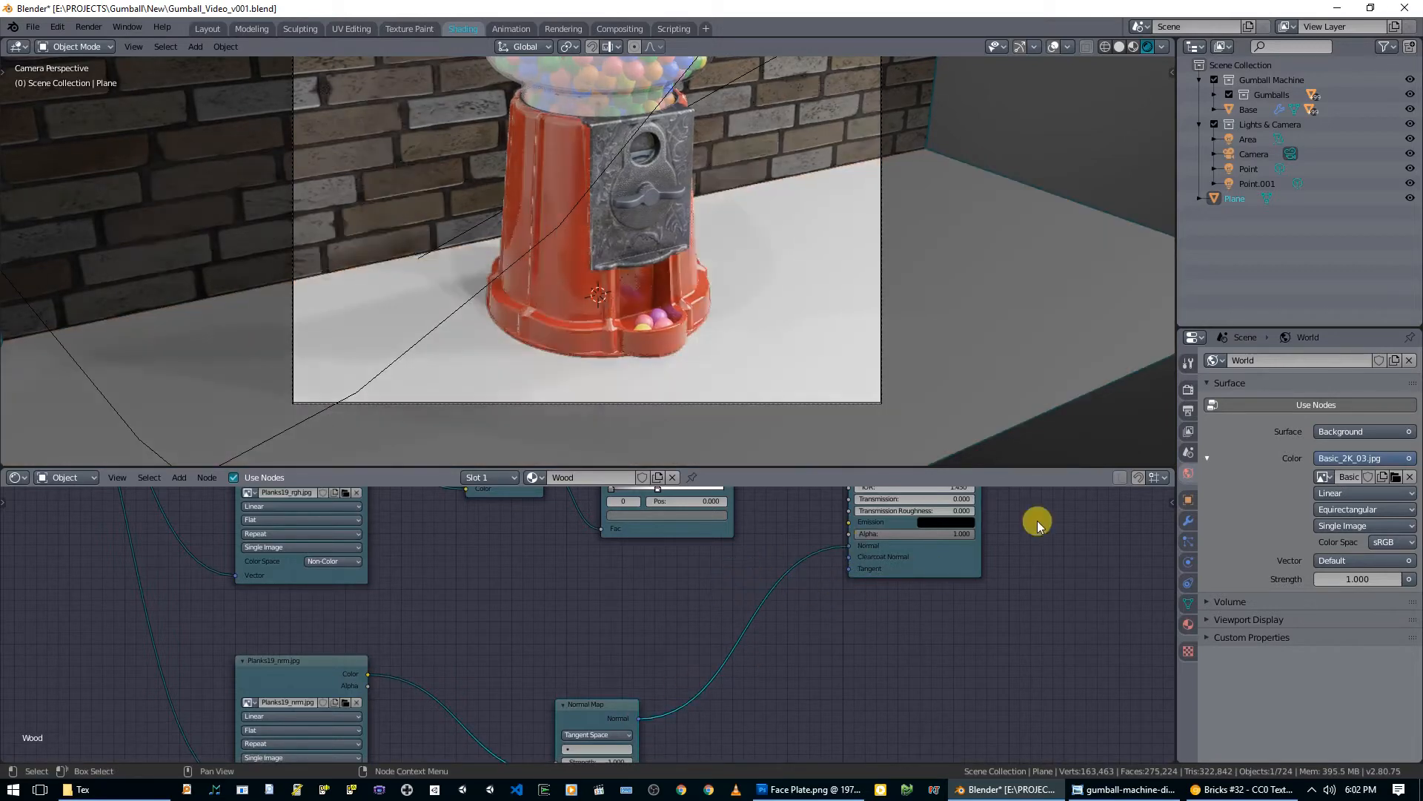
Step: Switch the scene's render engine from Eevee to Cycles
{"action": "middle_click_drag", "start_coordinate": [810, 249], "coordinate": [817, 398], "text": "shift"}
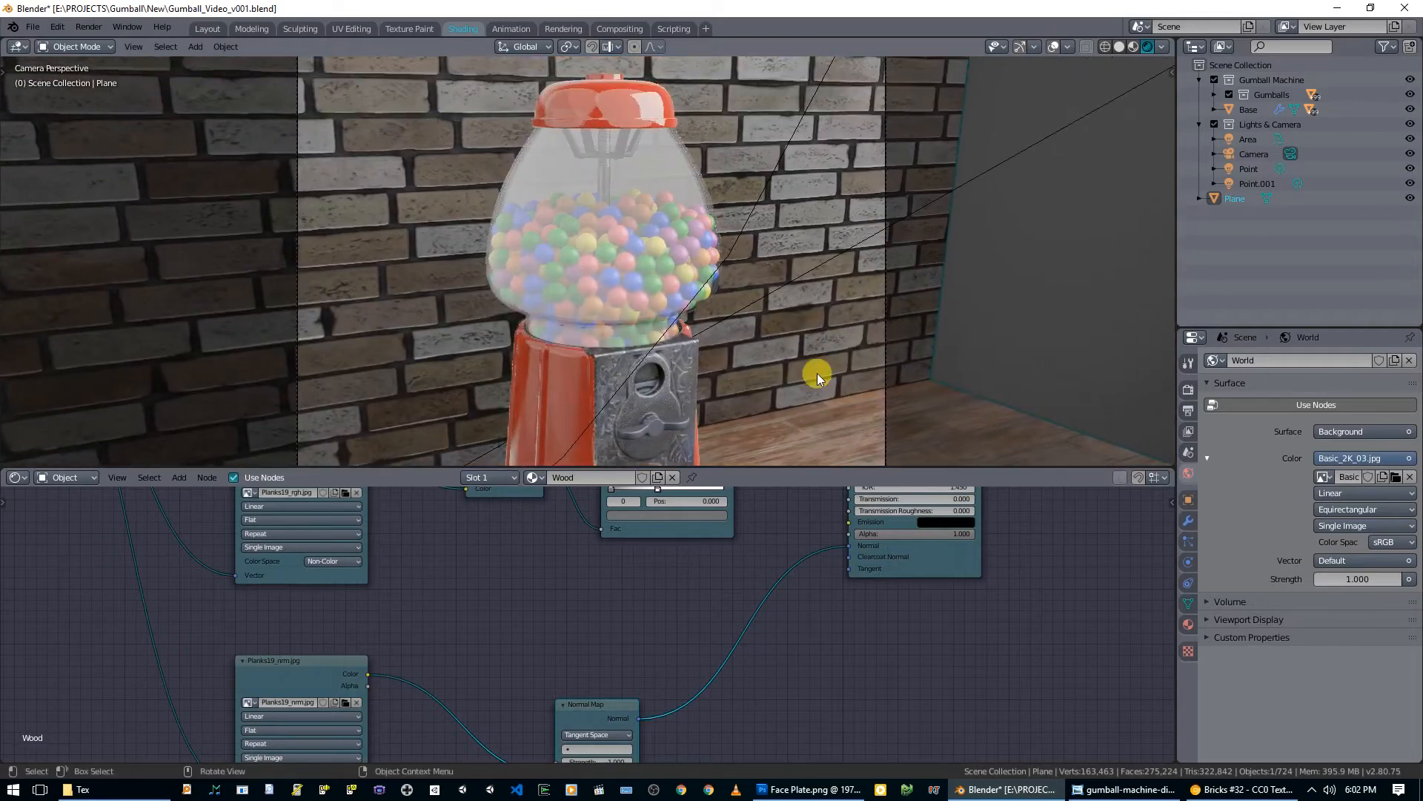
{"action": "scroll", "coordinate": [817, 373], "scroll_direction": "down", "scroll_amount": 3}
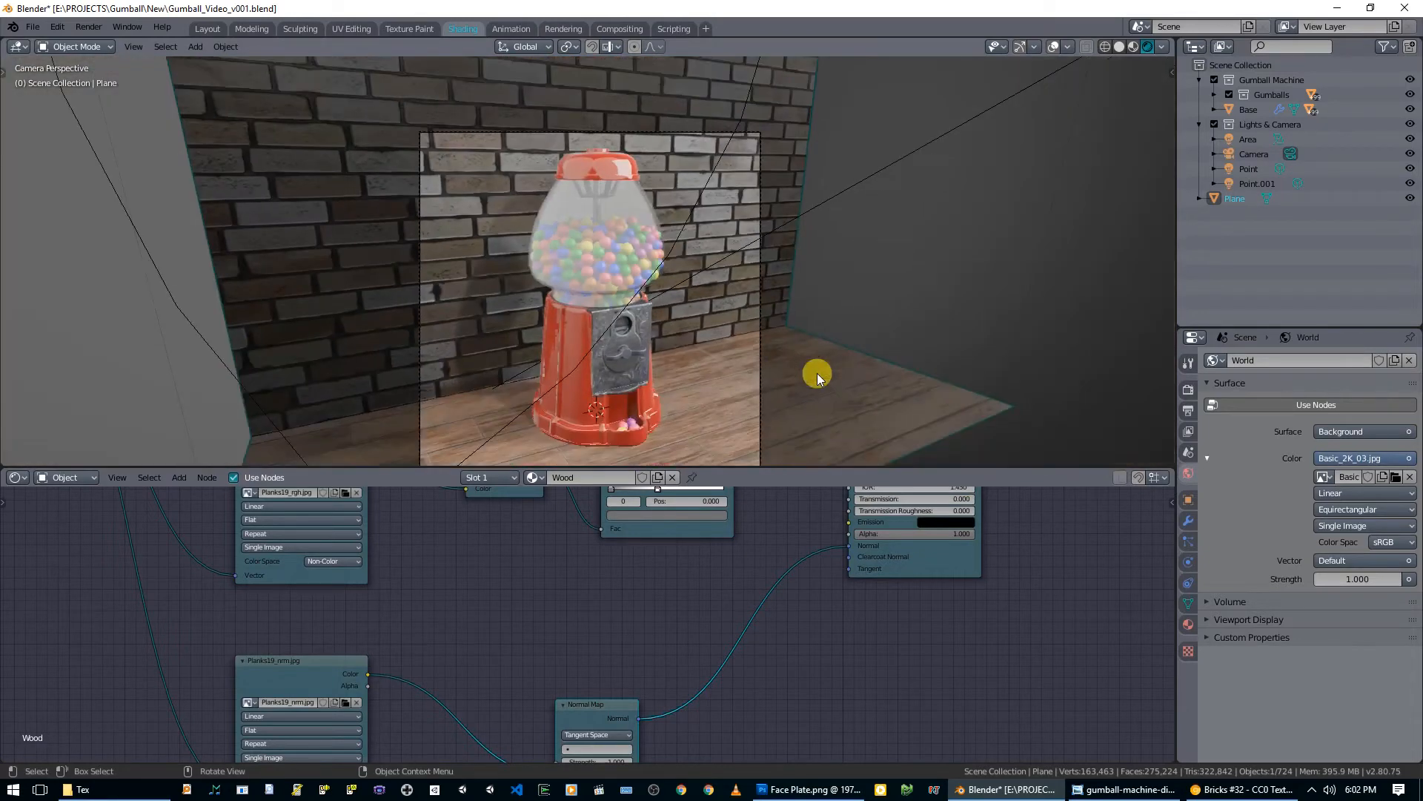
{"action": "scroll", "coordinate": [834, 273], "scroll_direction": "down", "scroll_amount": 1}
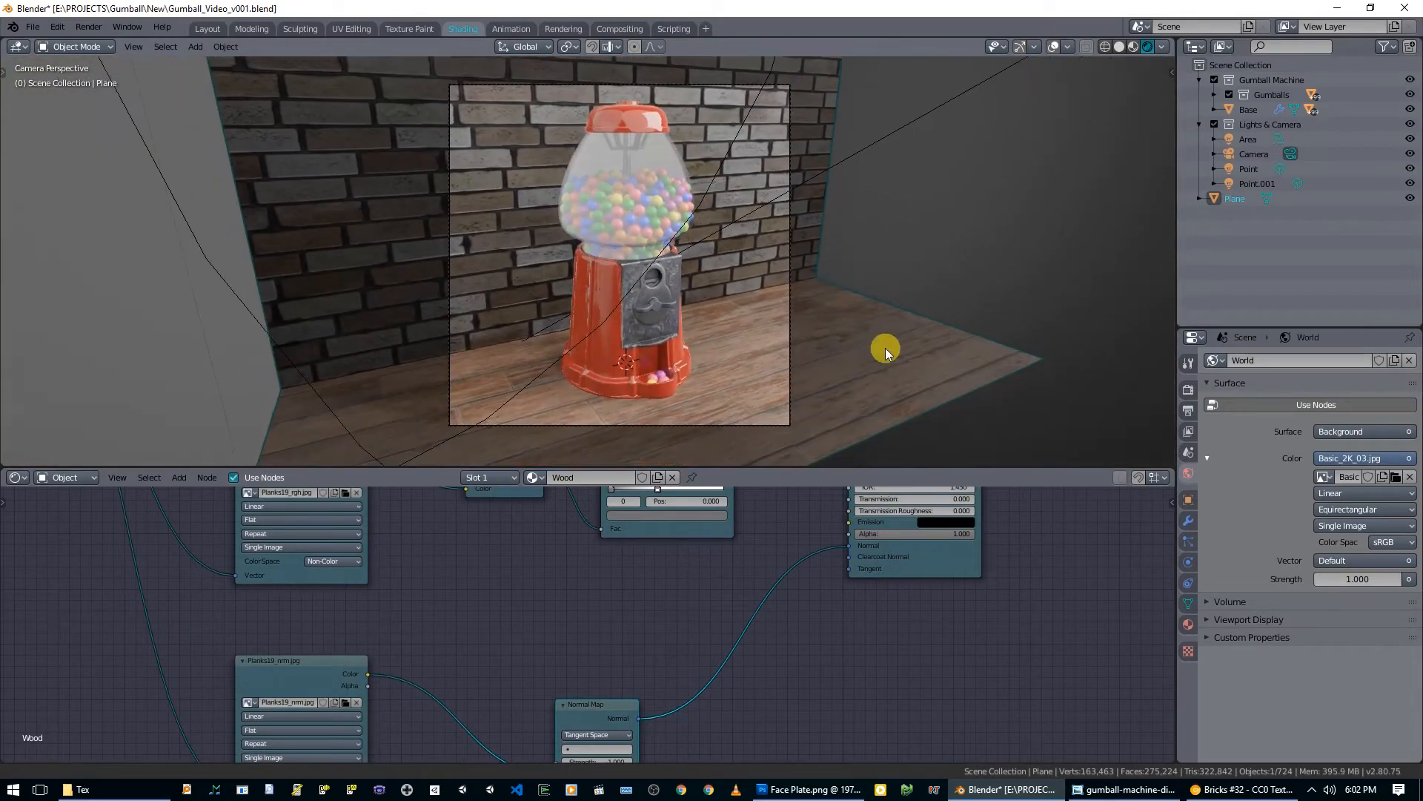
{"action": "left_click", "coordinate": [1190, 389]}
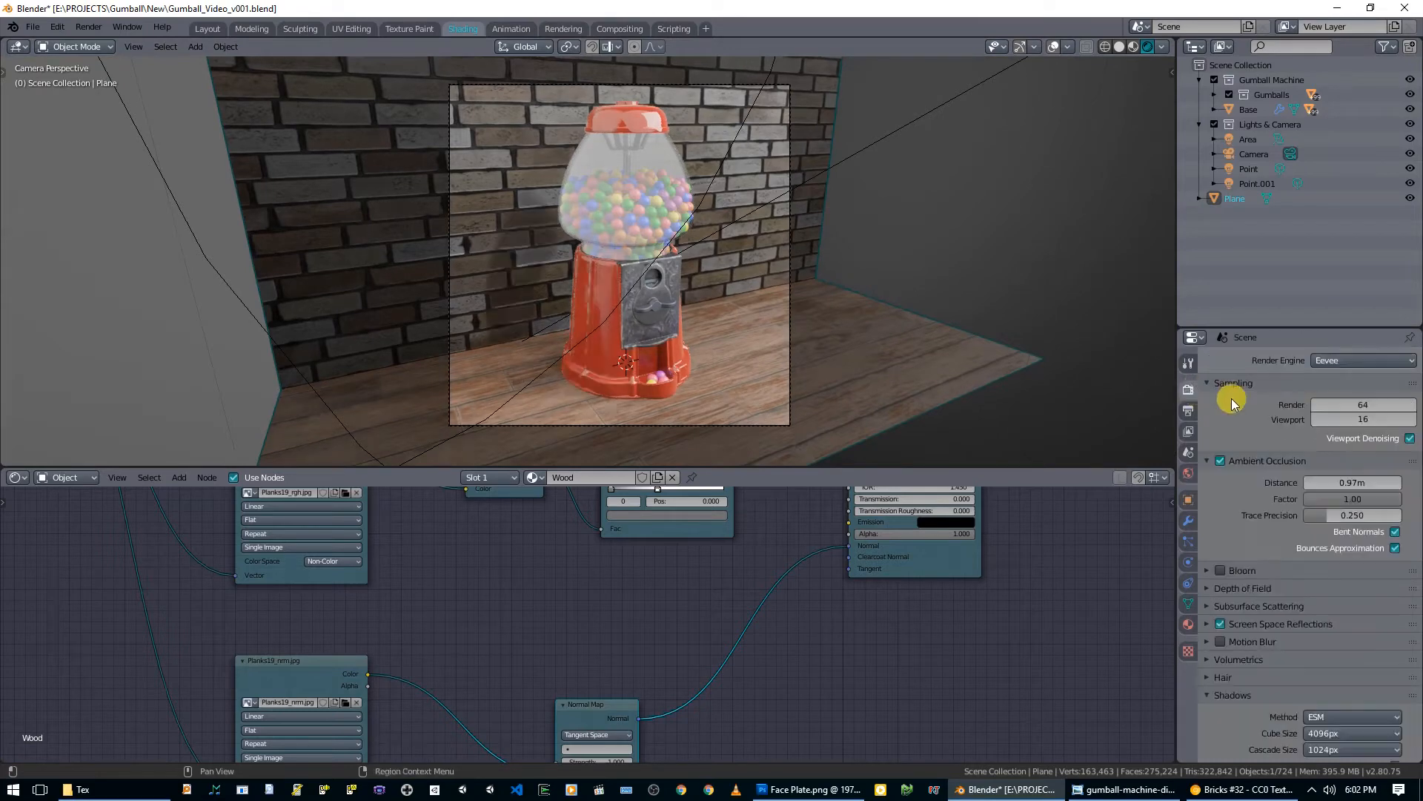
{"action": "left_click", "coordinate": [1337, 360]}
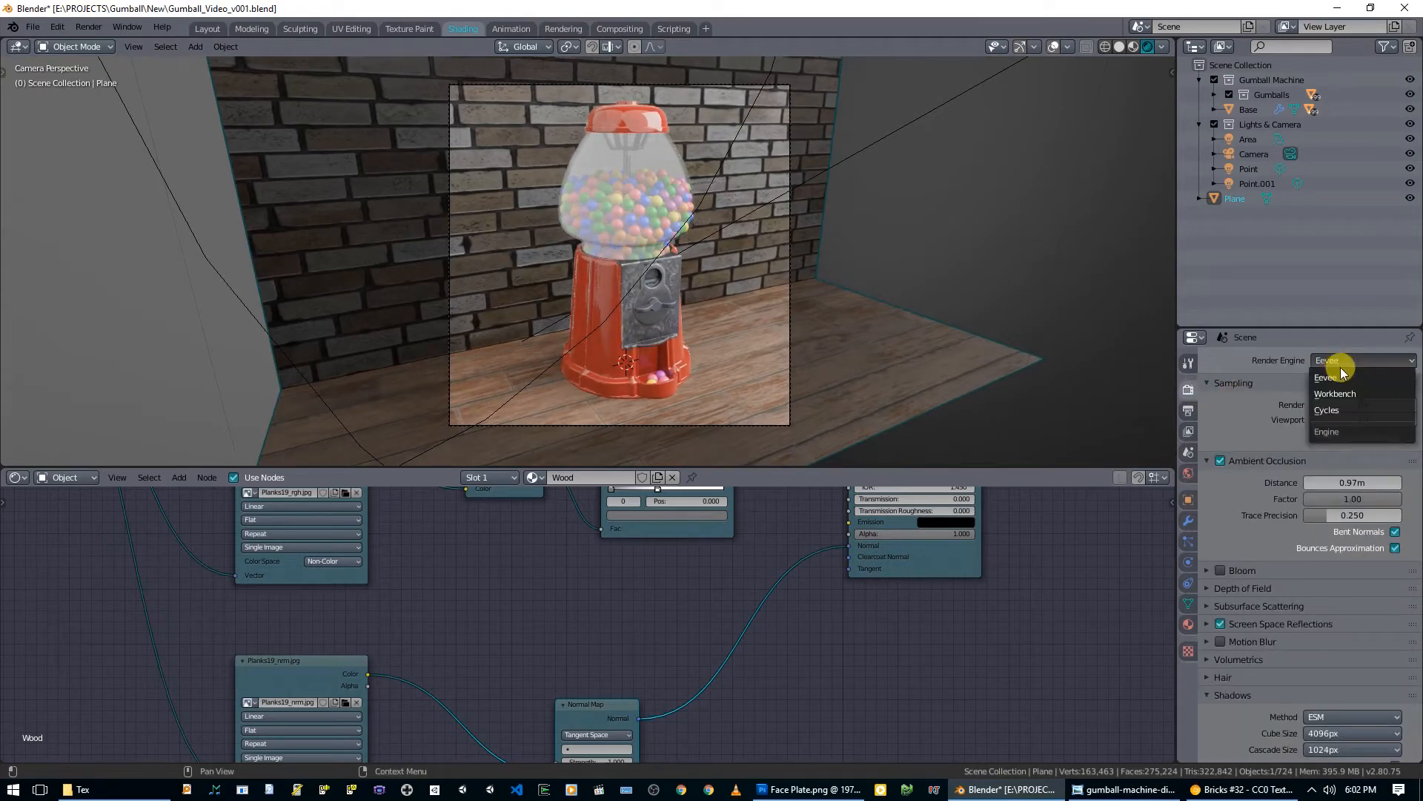
{"action": "left_click", "coordinate": [1338, 412]}
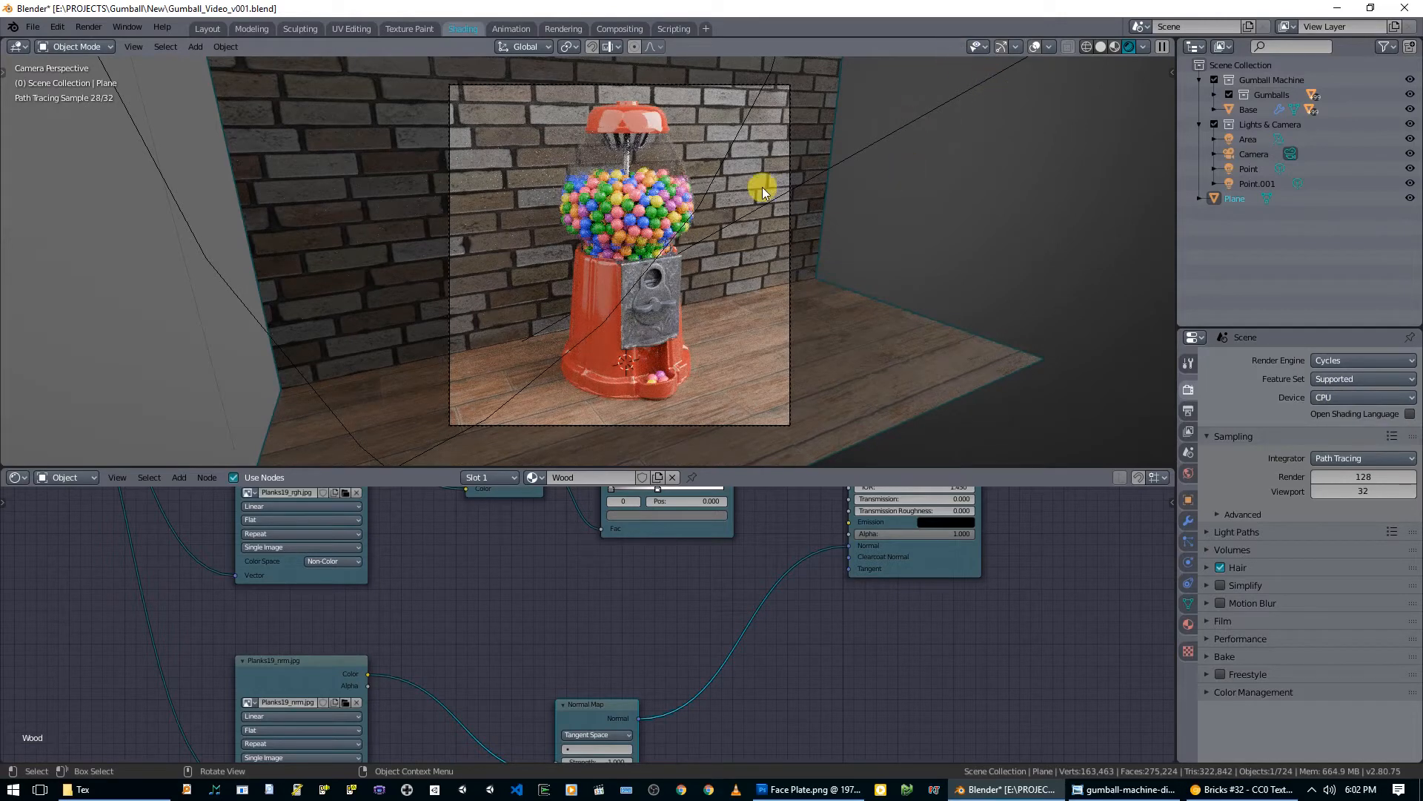
Step: Enlarge the 3D viewport by shrinking the node editor, and examine the path-traced preview of the gumball machine
{"action": "left_click_drag", "start_coordinate": [716, 468], "coordinate": [763, 588]}
{"action": "scroll", "coordinate": [806, 490], "scroll_direction": "up", "scroll_amount": 3}
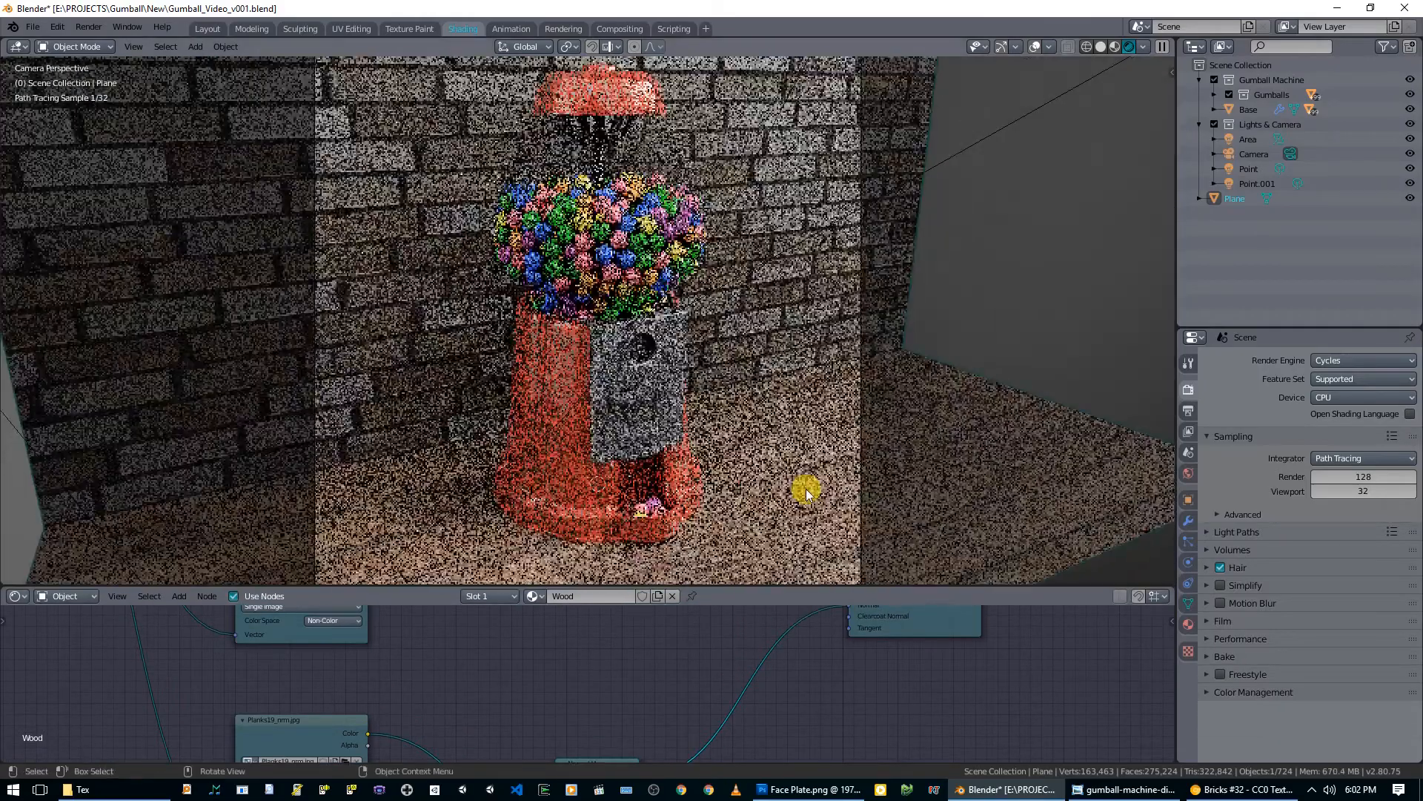
{"action": "scroll", "coordinate": [857, 331], "scroll_direction": "down", "scroll_amount": 4}
{"action": "scroll", "coordinate": [856, 332], "scroll_direction": "up", "scroll_amount": 4}
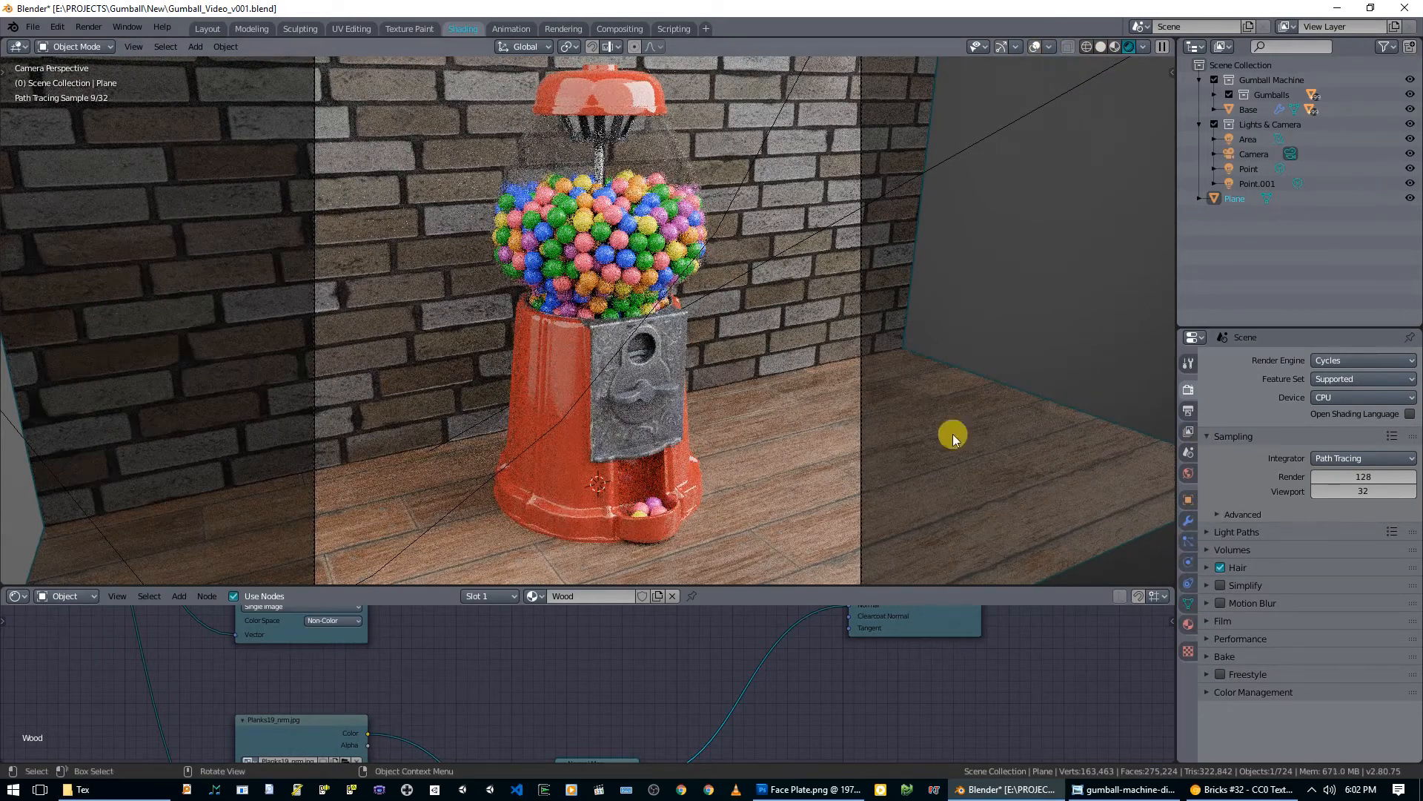
Step: Select the camera and look through its properties and the viewport display options for the setting that darkens the area outside the frame
{"action": "left_click", "coordinate": [1256, 153]}
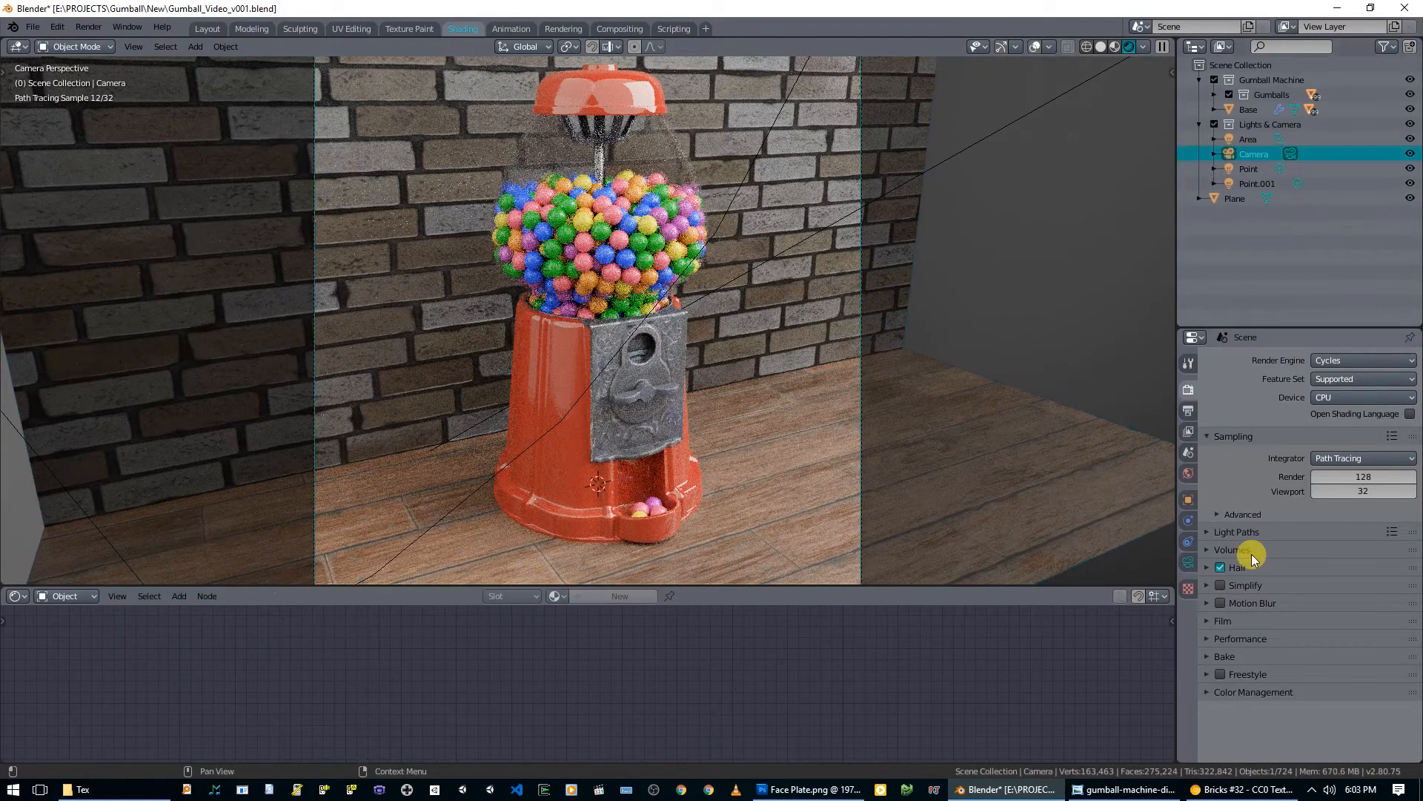
{"action": "left_click", "coordinate": [1189, 564]}
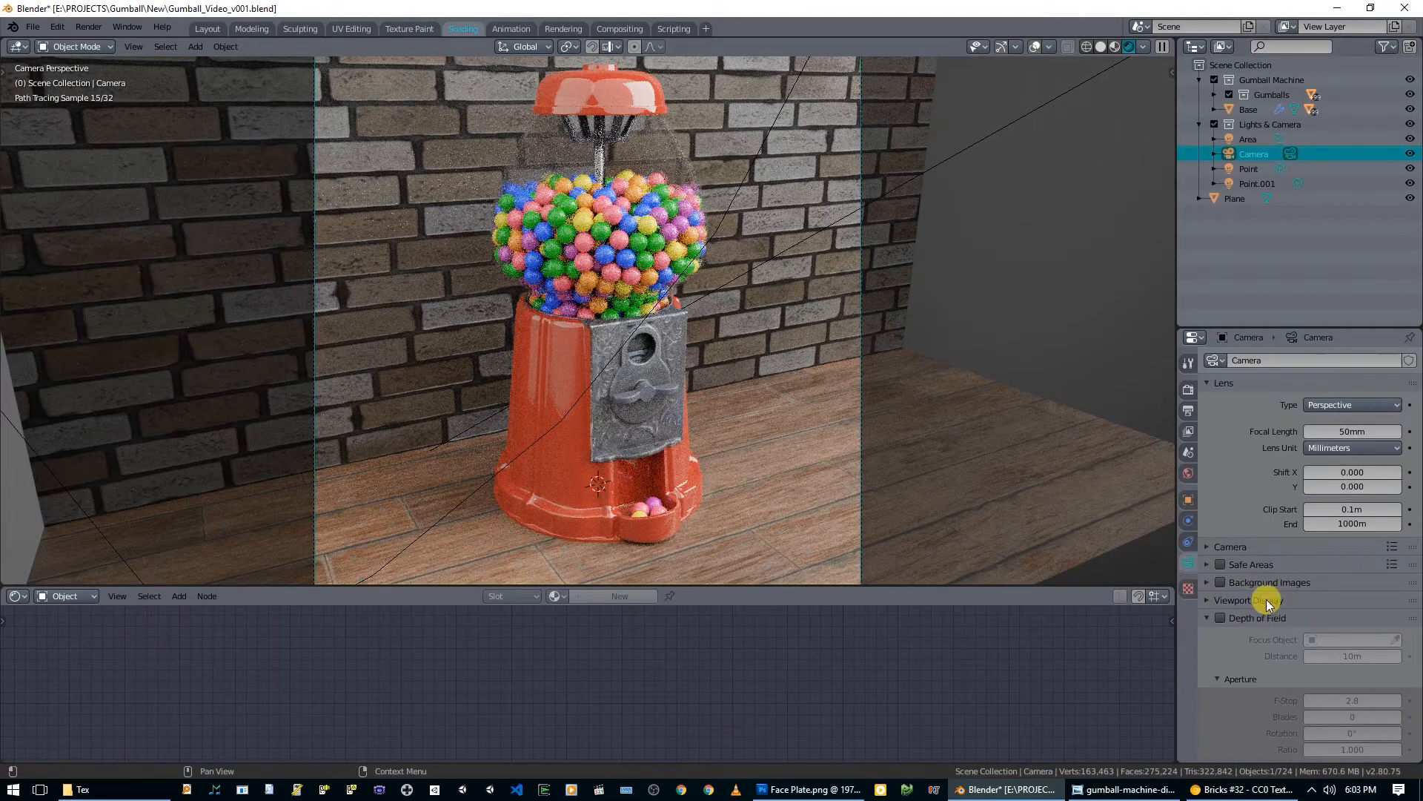
{"action": "left_click", "coordinate": [1210, 601]}
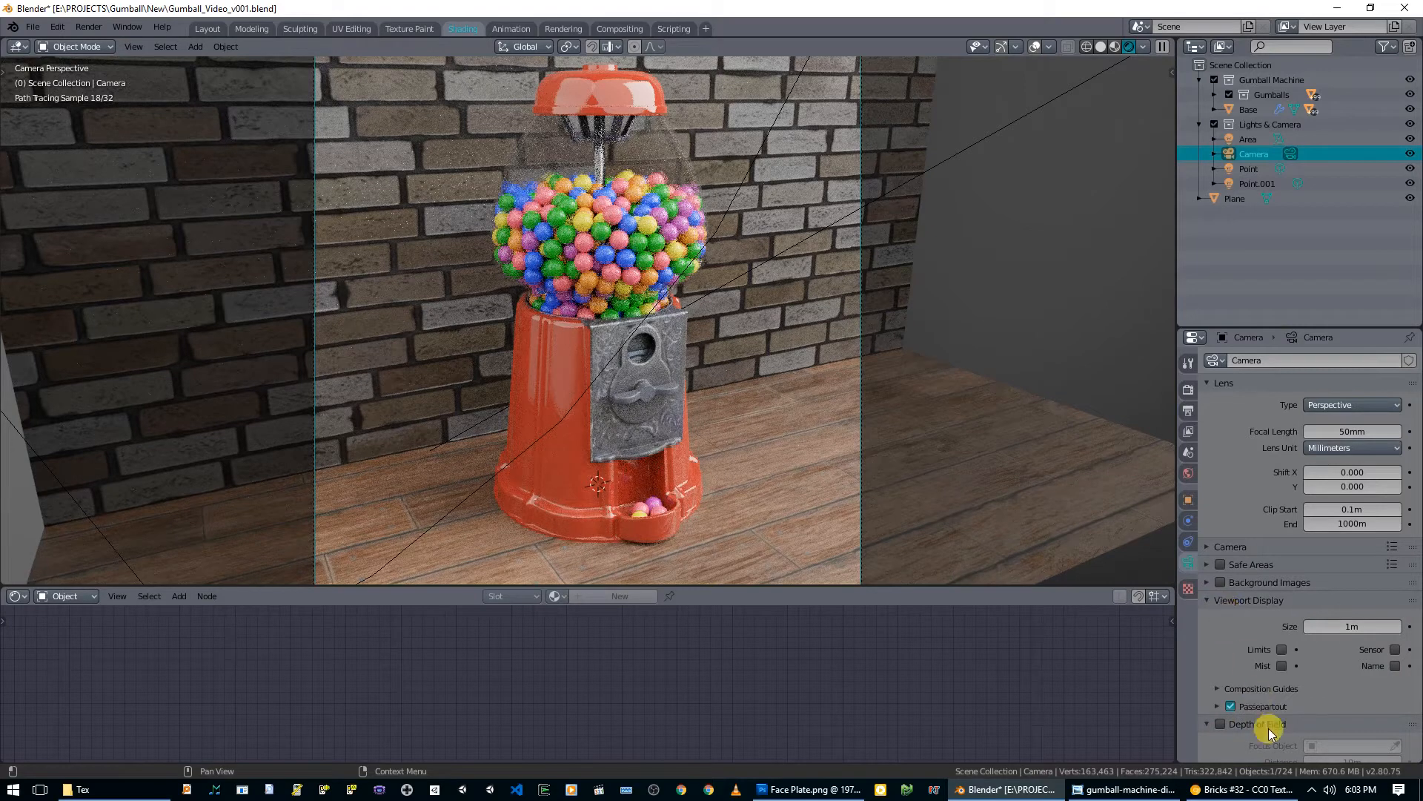
{"action": "left_click", "coordinate": [1259, 689]}
{"action": "scroll", "coordinate": [1281, 676], "scroll_direction": "down", "scroll_amount": 5}
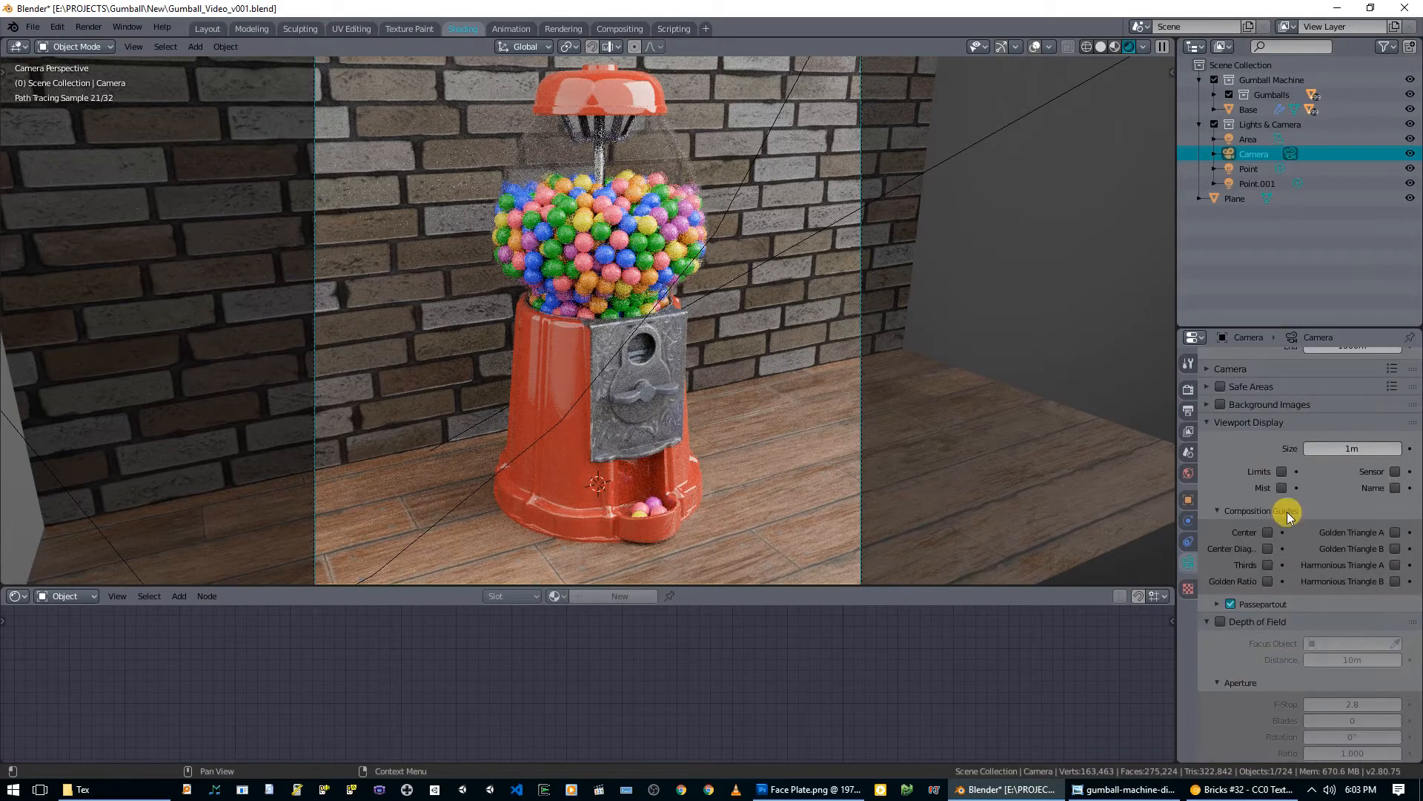
{"action": "left_click", "coordinate": [1207, 420]}
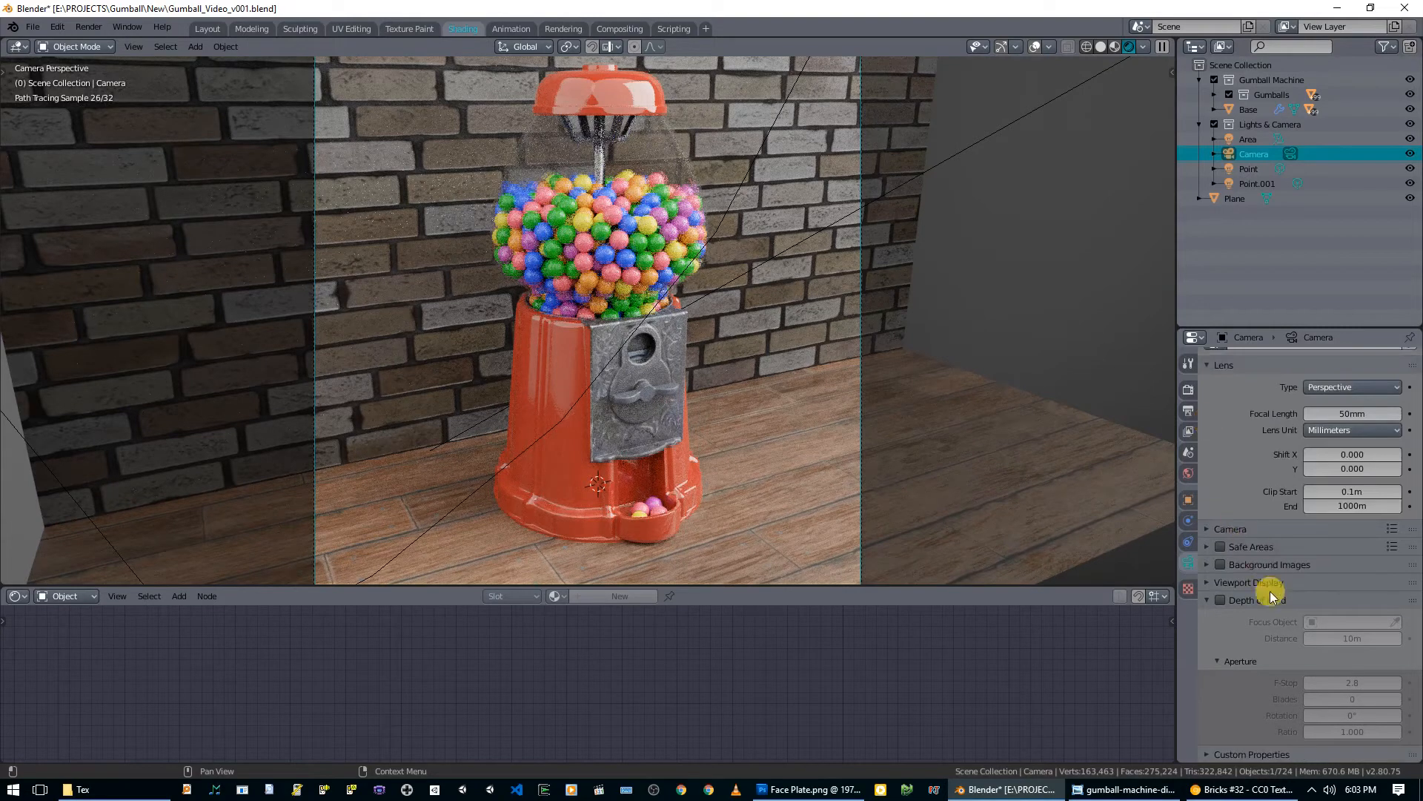
{"action": "left_click", "coordinate": [1284, 528]}
{"action": "left_click", "coordinate": [1283, 527]}
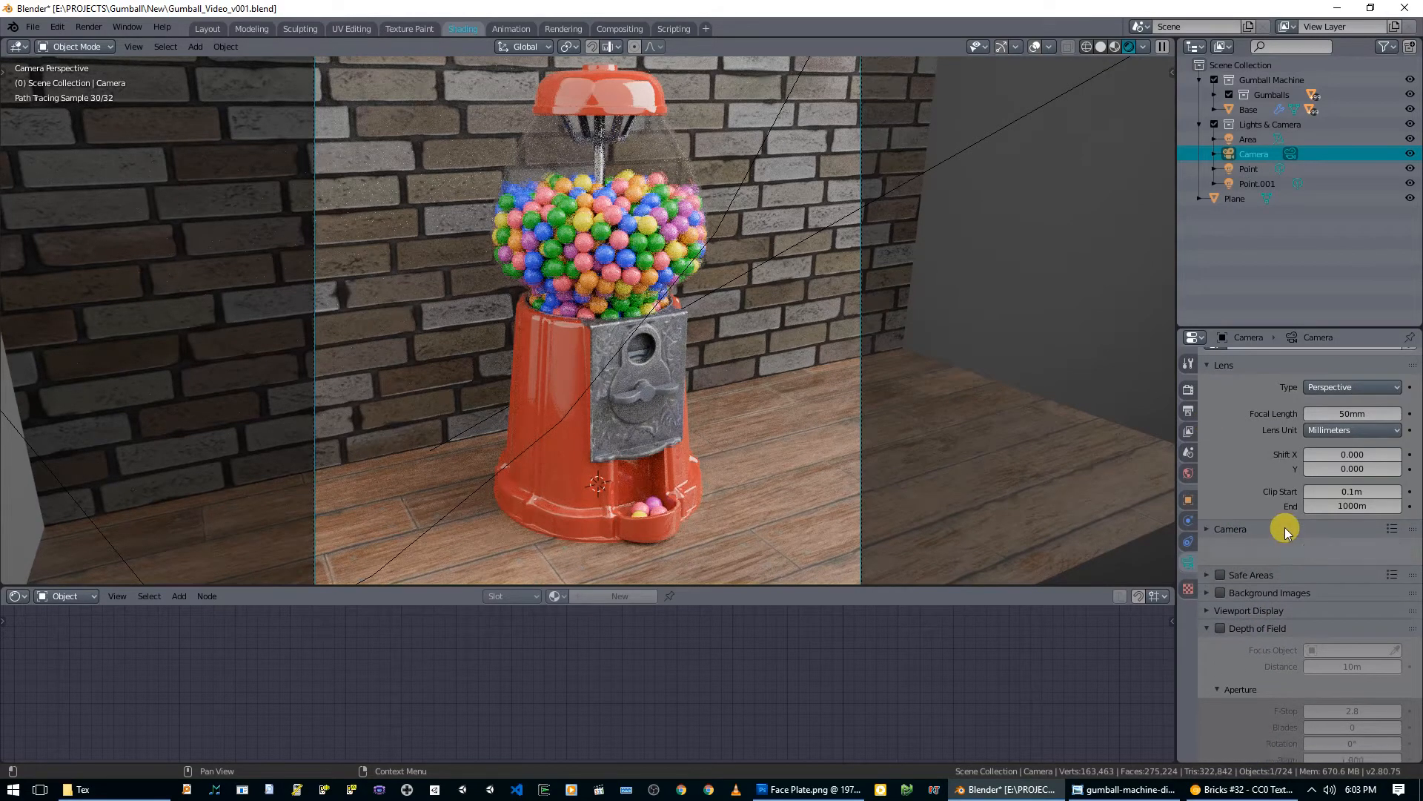
{"action": "left_click", "coordinate": [1049, 48]}
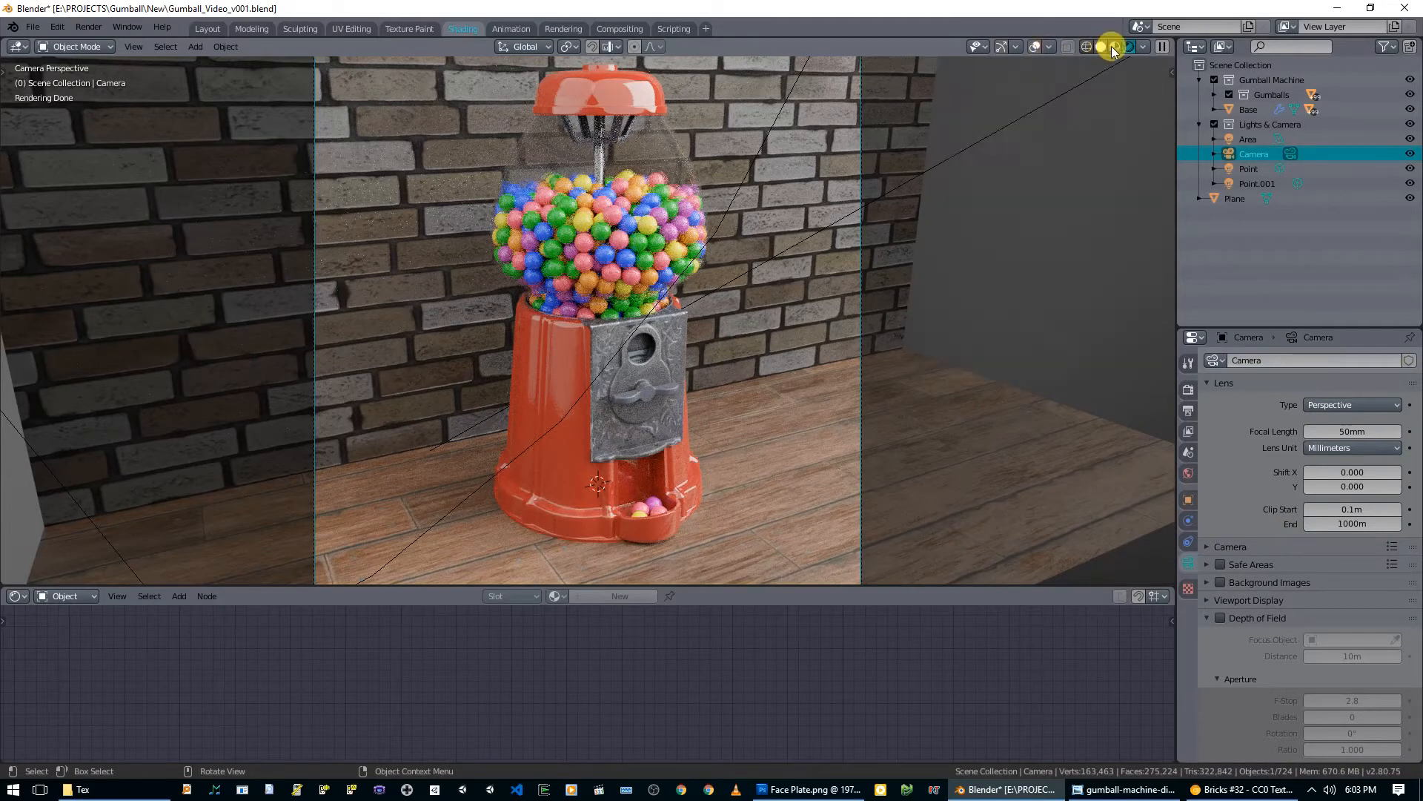
{"action": "left_click", "coordinate": [1017, 47]}
{"action": "left_click", "coordinate": [1052, 47]}
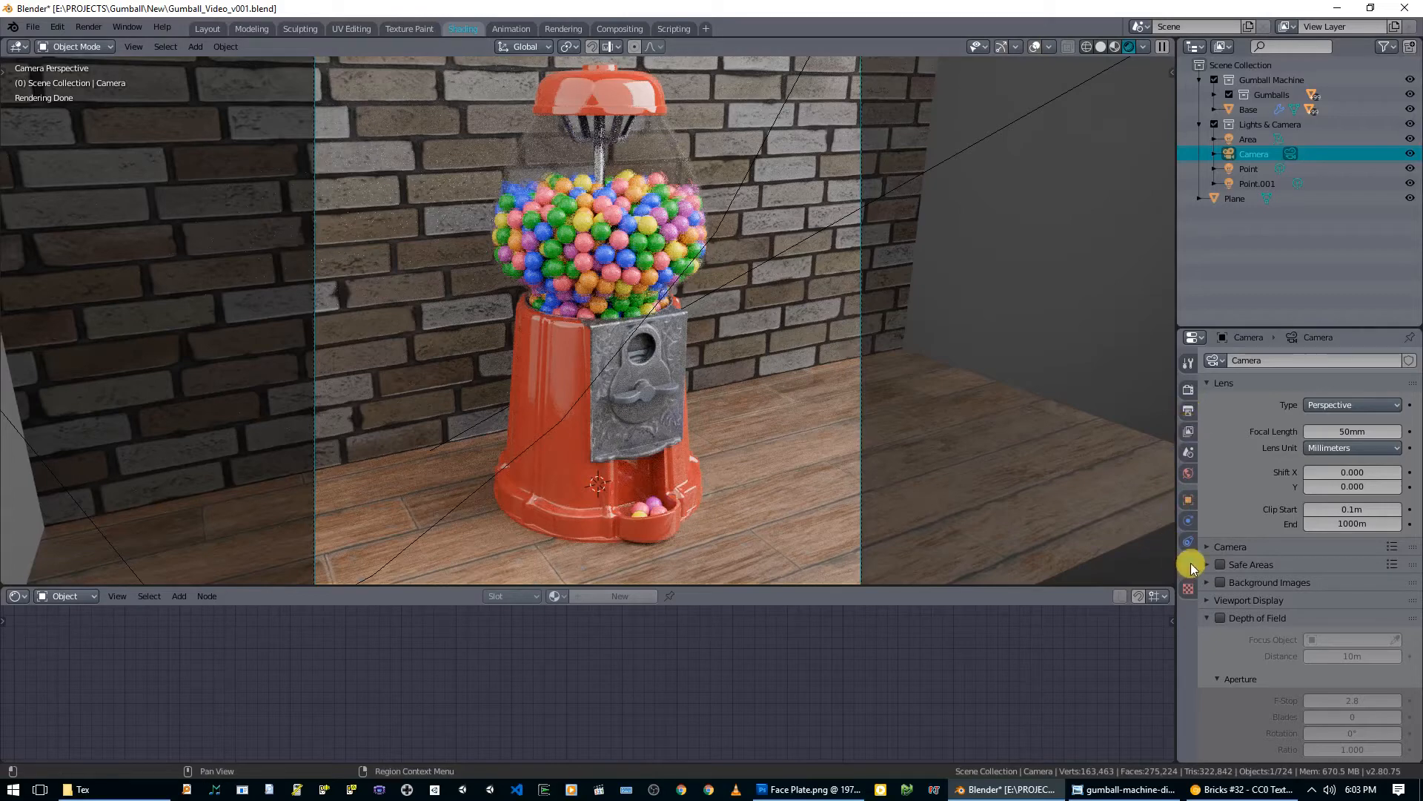
{"action": "left_click", "coordinate": [1206, 546]}
{"action": "left_click", "coordinate": [1206, 547]}
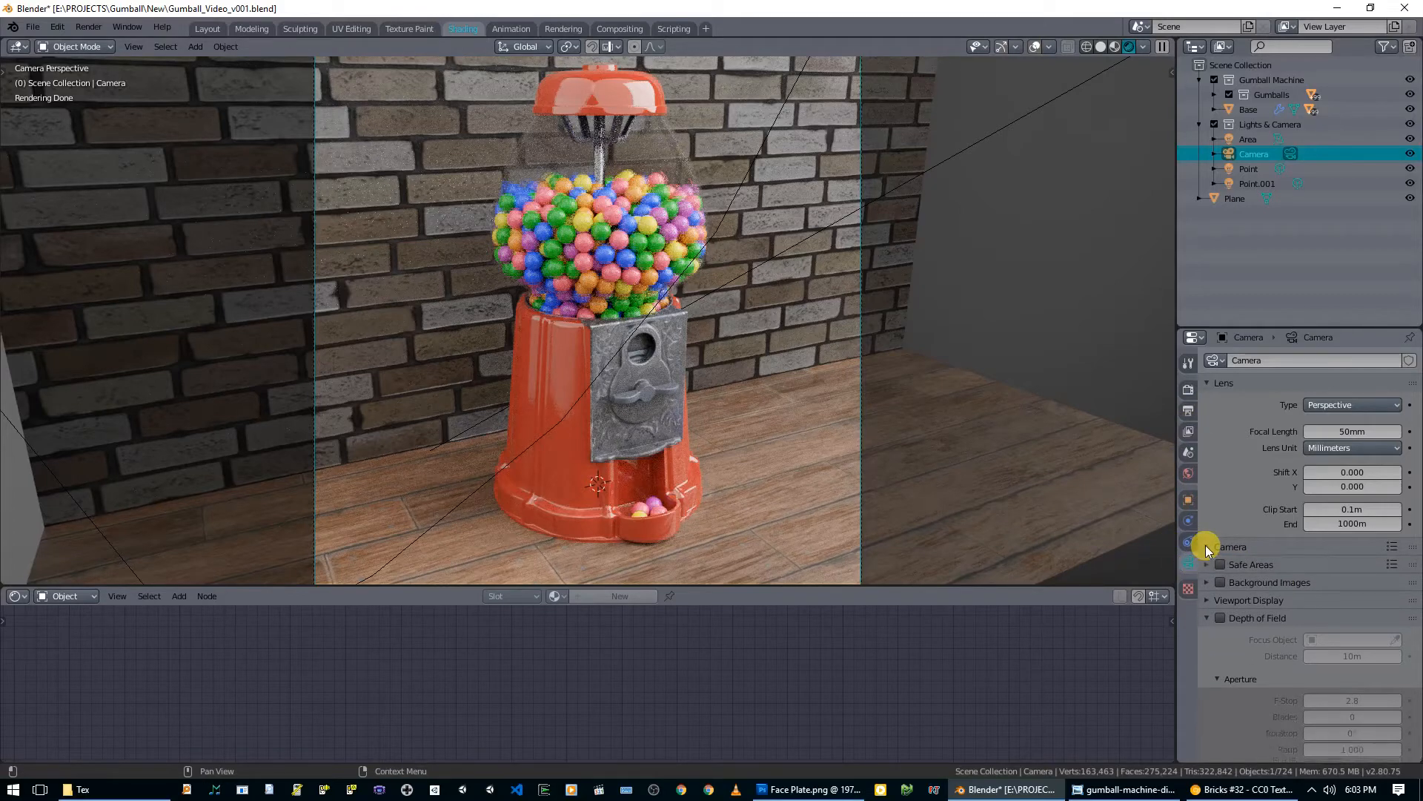
Step: Set the camera's passepartout opacity to 1.000 so the area outside the frame is black
{"action": "left_click", "coordinate": [1205, 600]}
{"action": "scroll", "coordinate": [1211, 602], "scroll_direction": "down", "scroll_amount": 3}
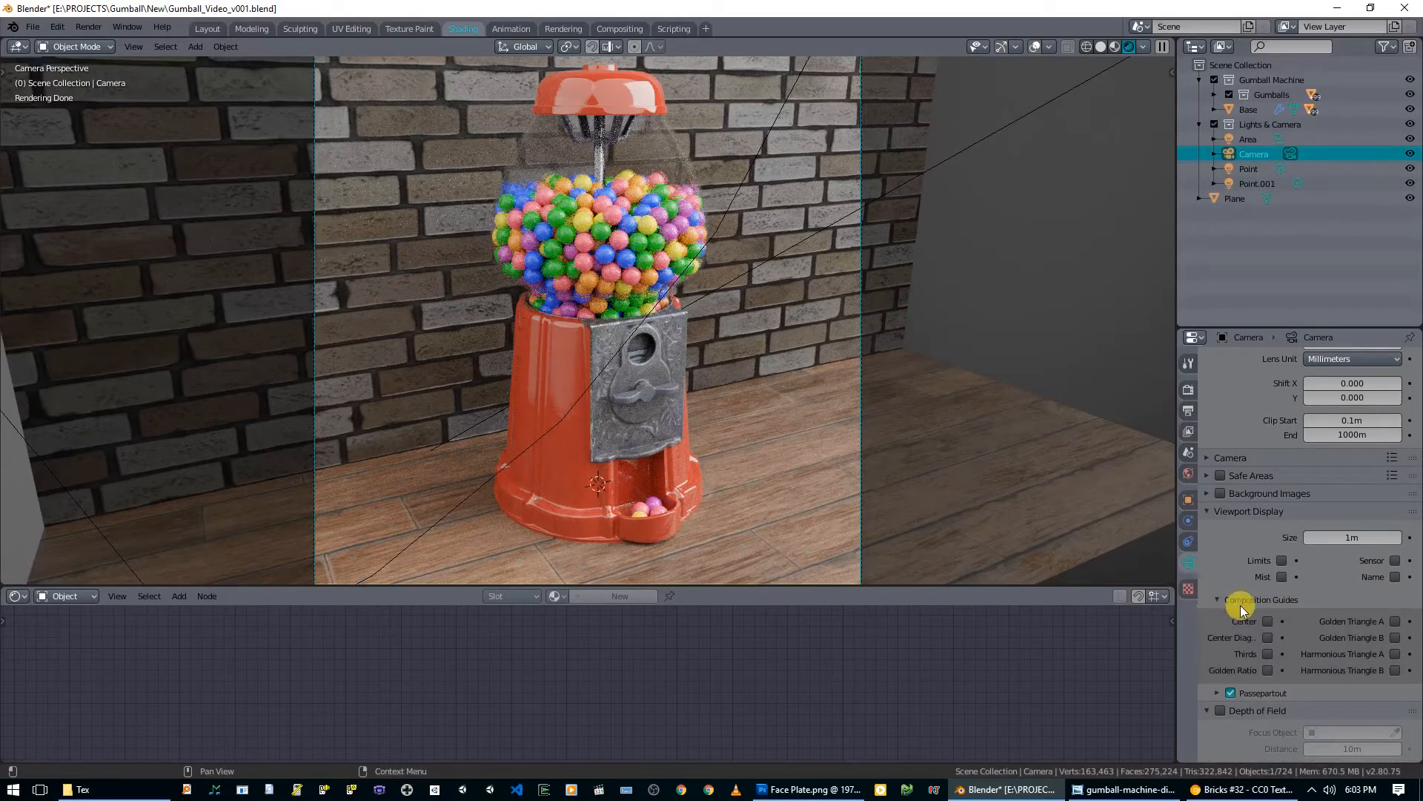
{"action": "scroll", "coordinate": [1304, 580], "scroll_direction": "down", "scroll_amount": 2}
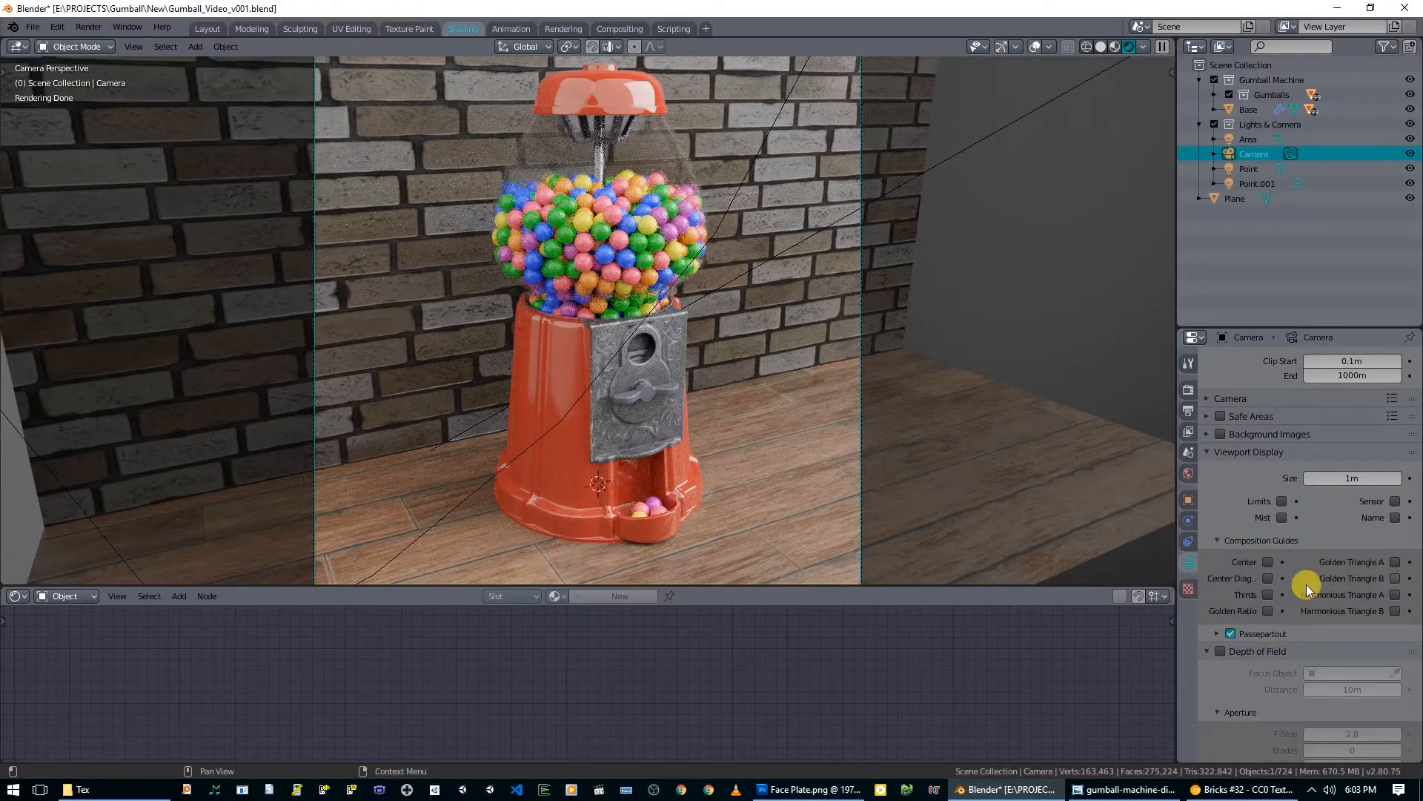
{"action": "left_click", "coordinate": [1216, 633]}
{"action": "left_click_drag", "start_coordinate": [1336, 658], "coordinate": [1401, 658]}
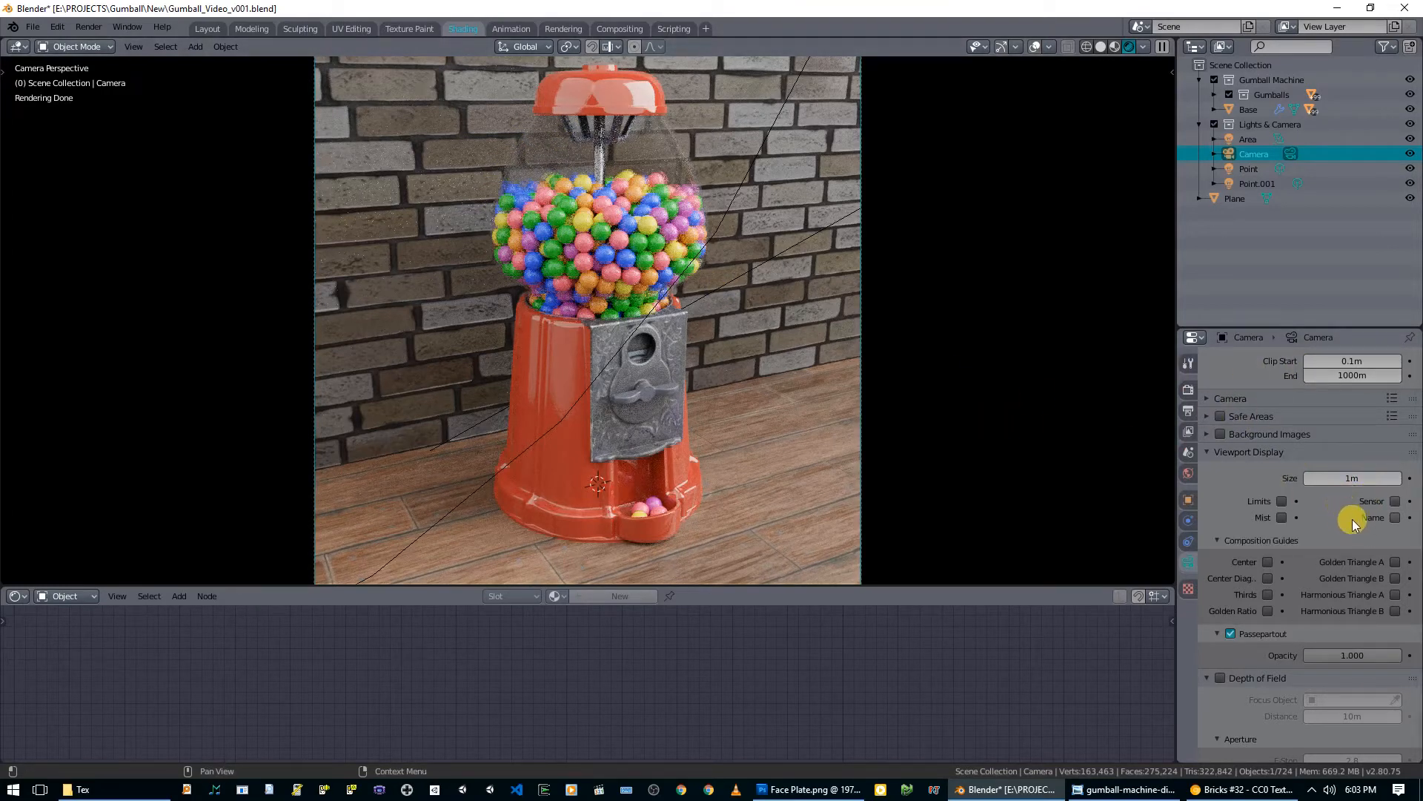
{"action": "scroll", "coordinate": [1301, 468], "scroll_direction": "up", "scroll_amount": 5}
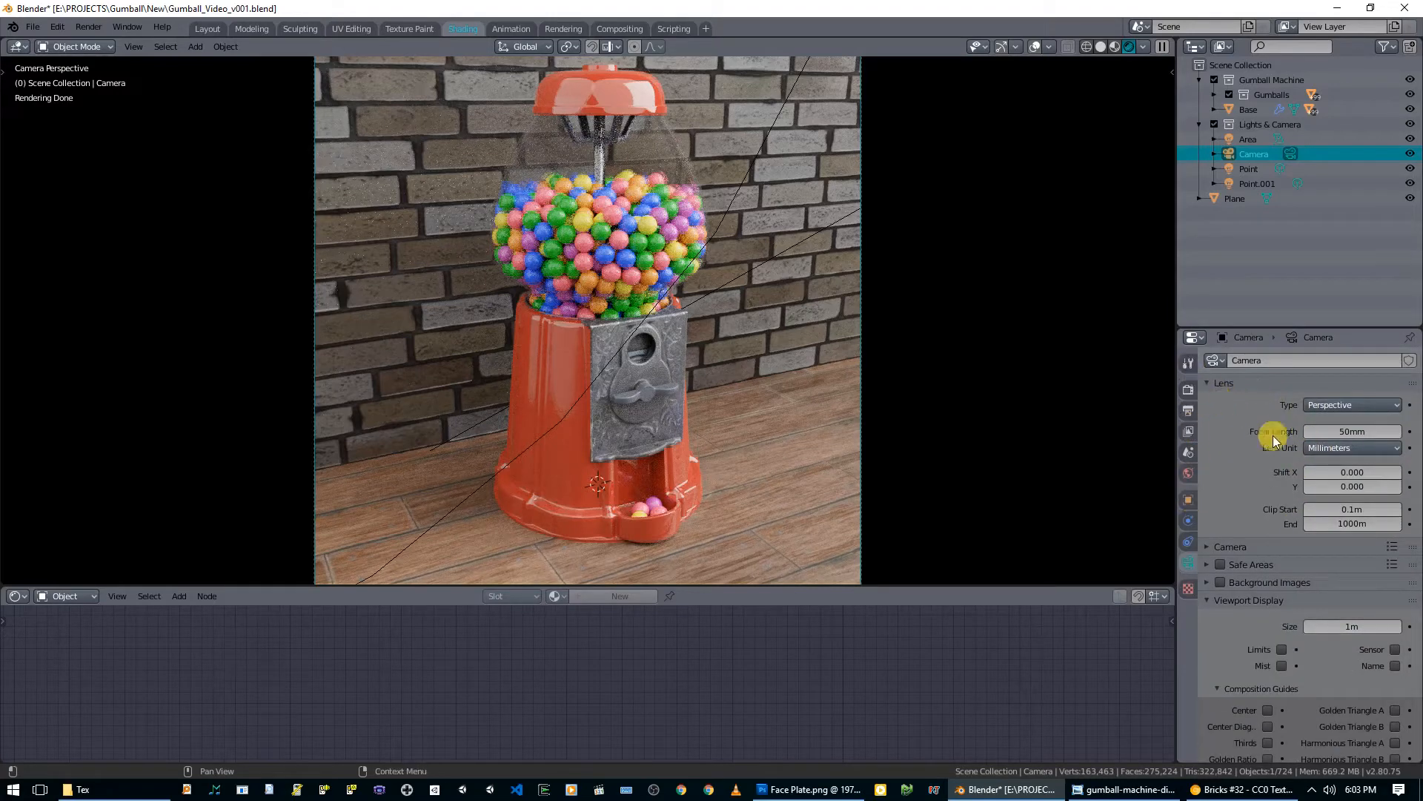
Step: Set the Cycles viewport sampling to 128 samples
{"action": "left_click", "coordinate": [1189, 392]}
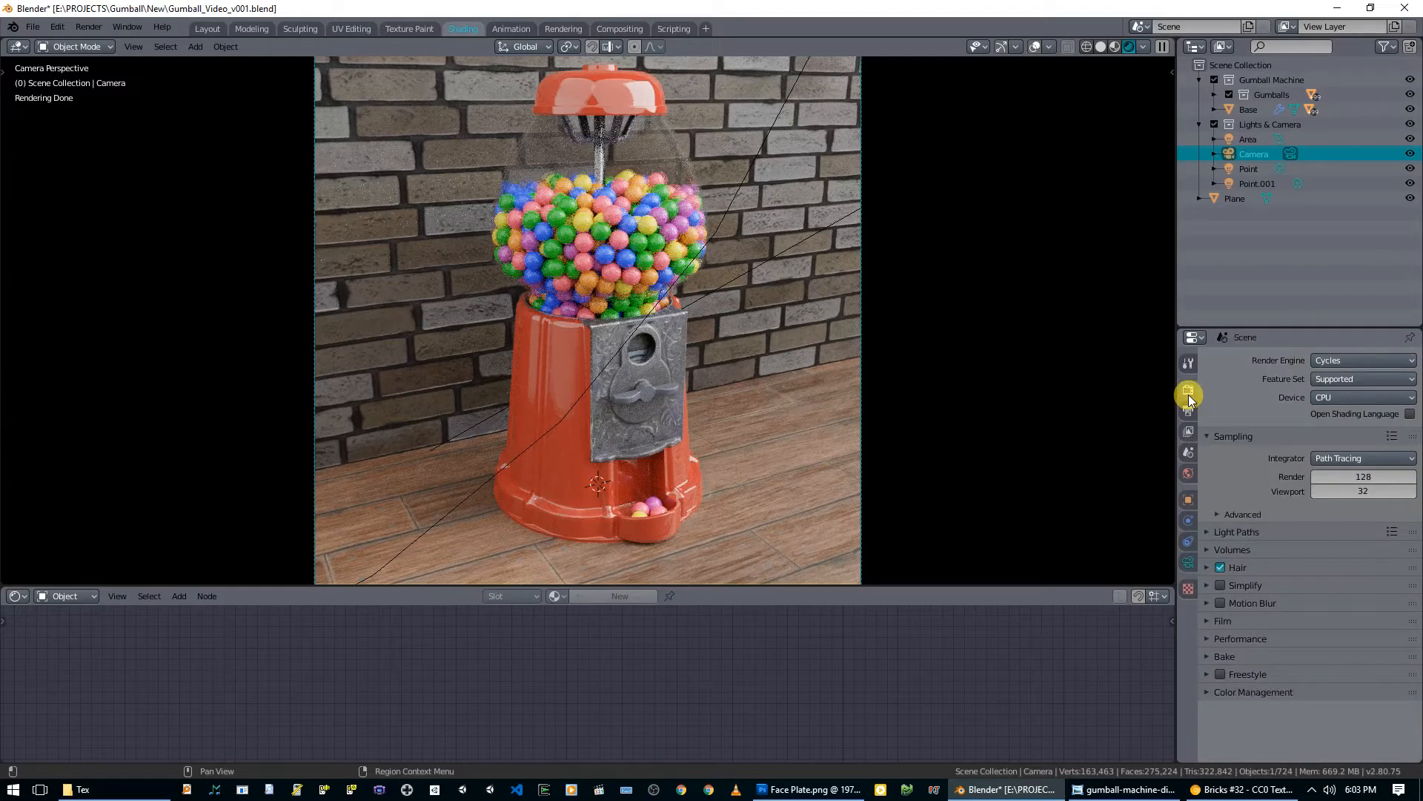
{"action": "left_click", "coordinate": [1186, 431]}
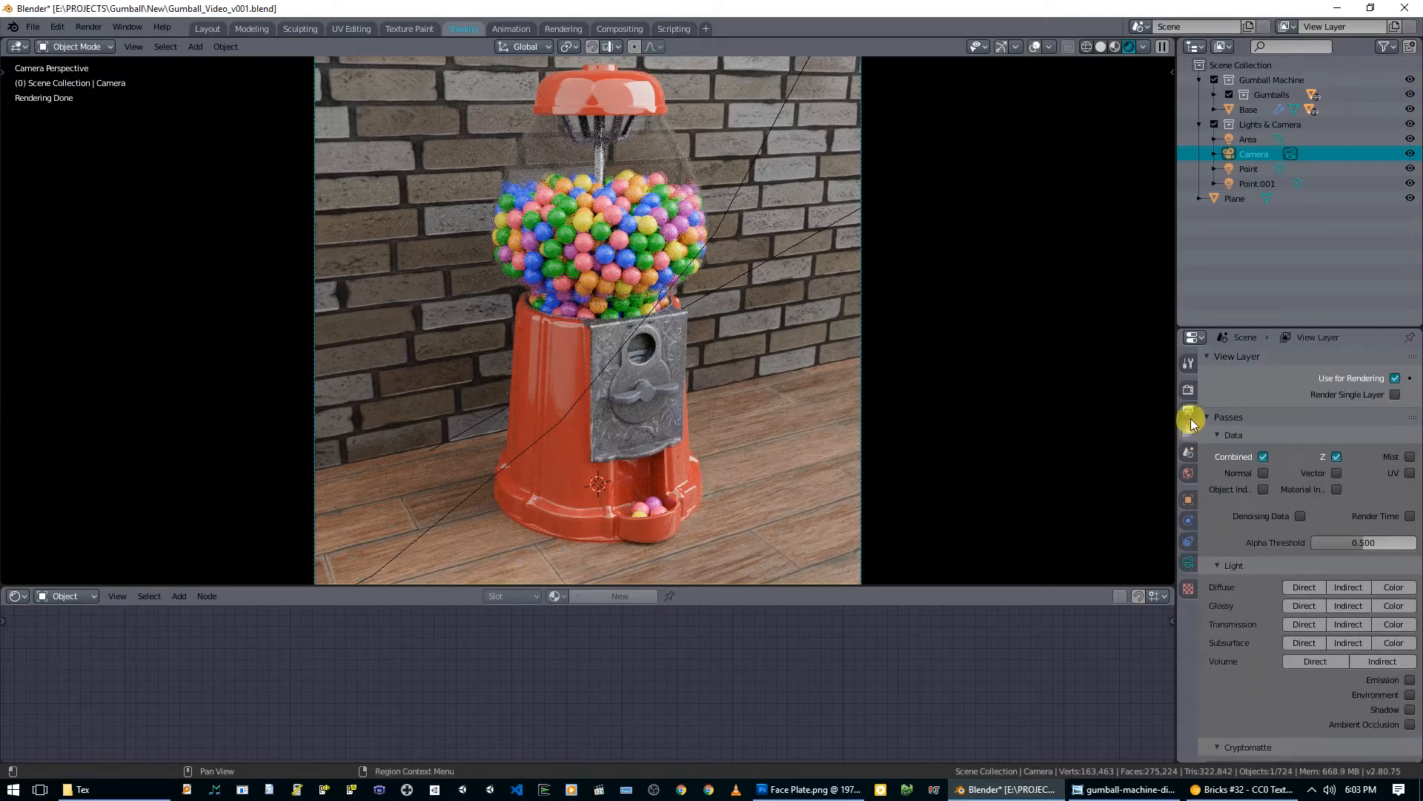
{"action": "left_click", "coordinate": [1188, 412]}
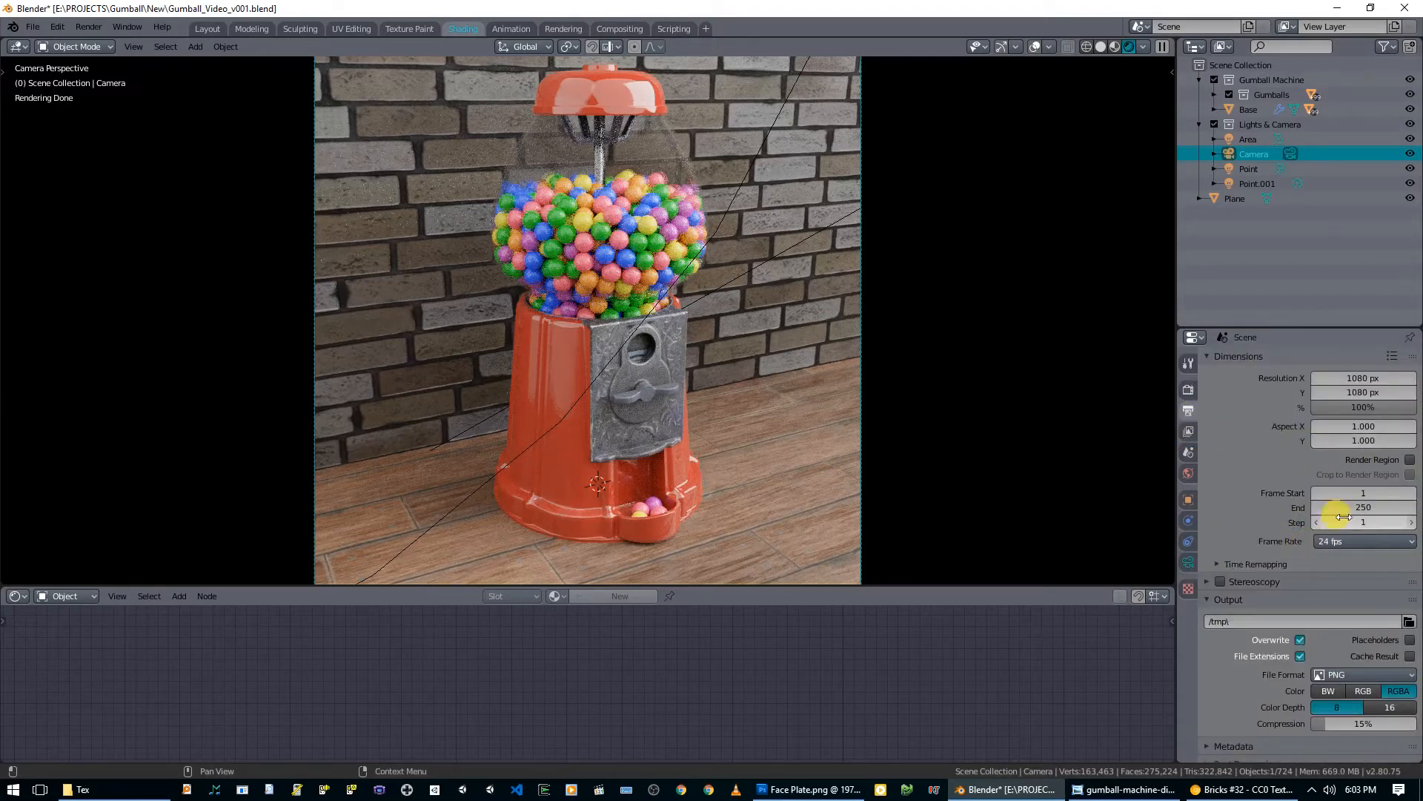
{"action": "left_click", "coordinate": [1189, 391]}
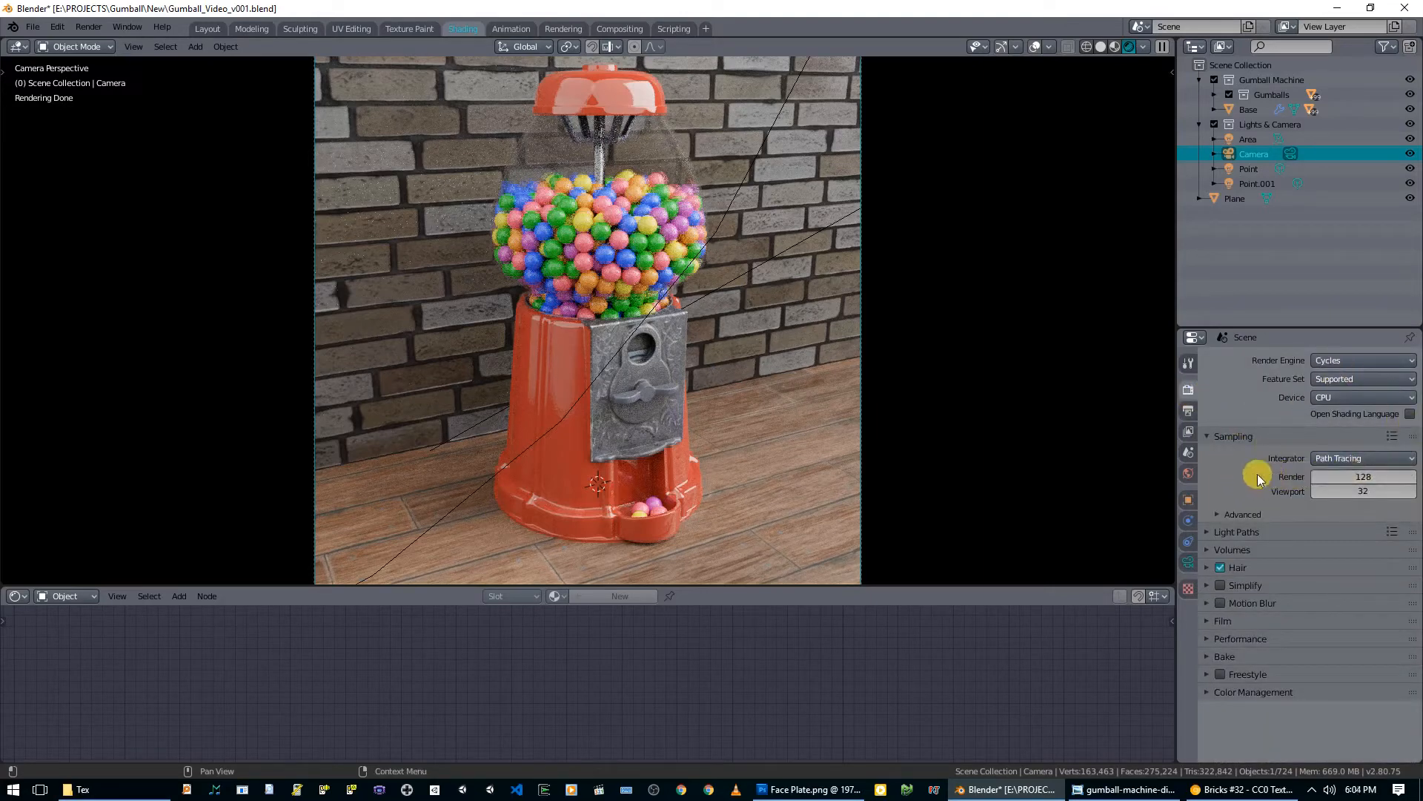
{"action": "left_click", "coordinate": [1372, 493]}
{"action": "type", "text": "128"}
{"action": "key", "text": "Return"}
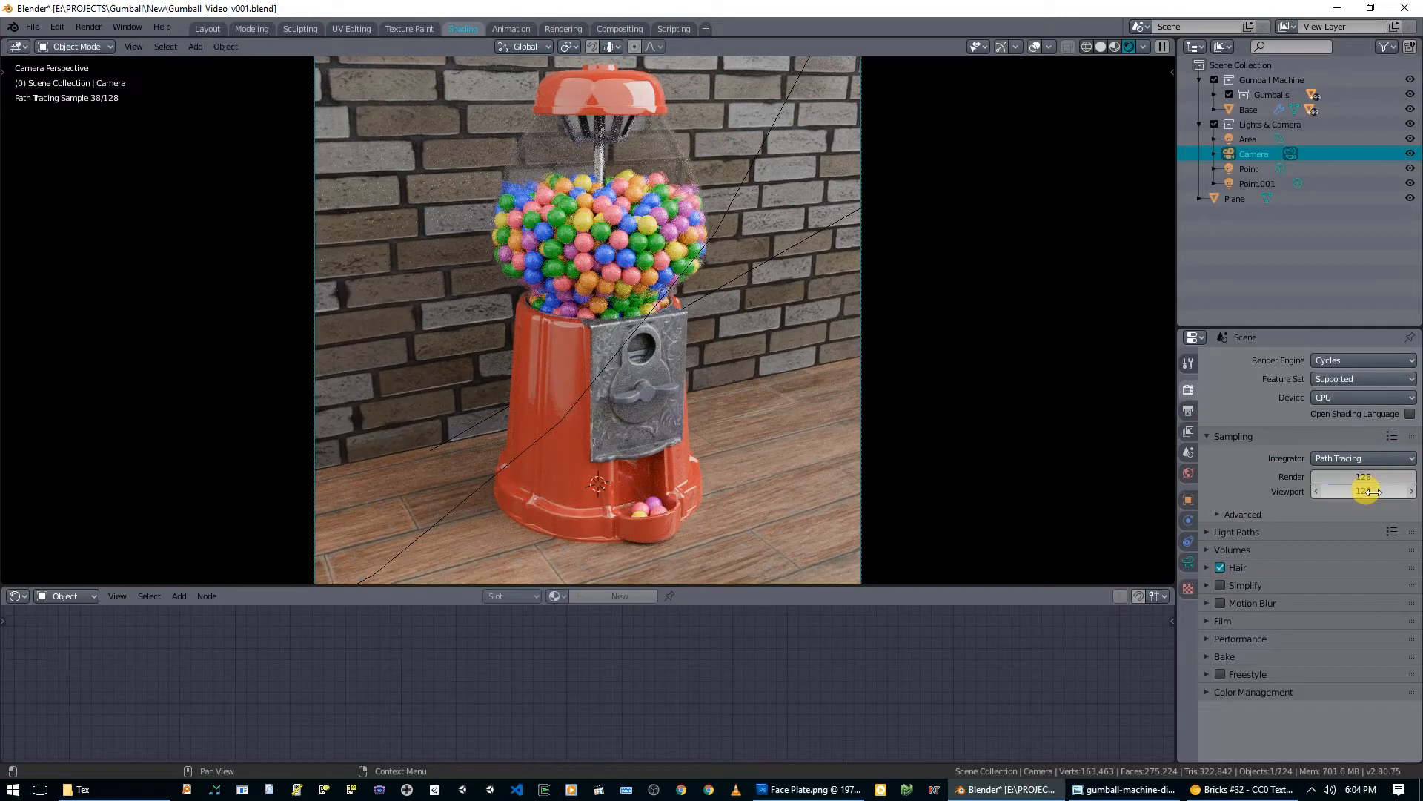
Step: Hide the overlays in the 3D viewport
{"action": "left_click", "coordinate": [1017, 47]}
{"action": "left_click", "coordinate": [1016, 47]}
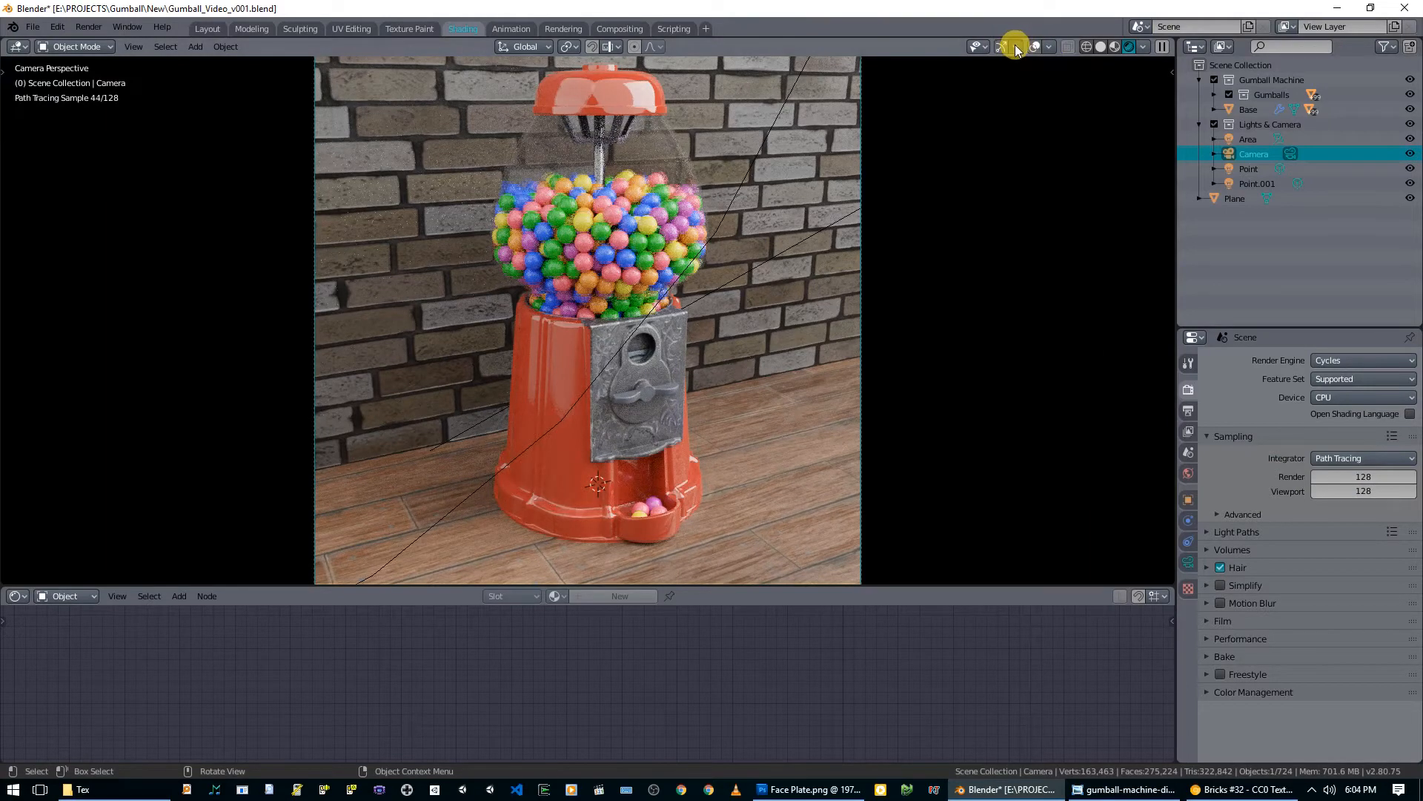
{"action": "left_click", "coordinate": [1038, 47]}
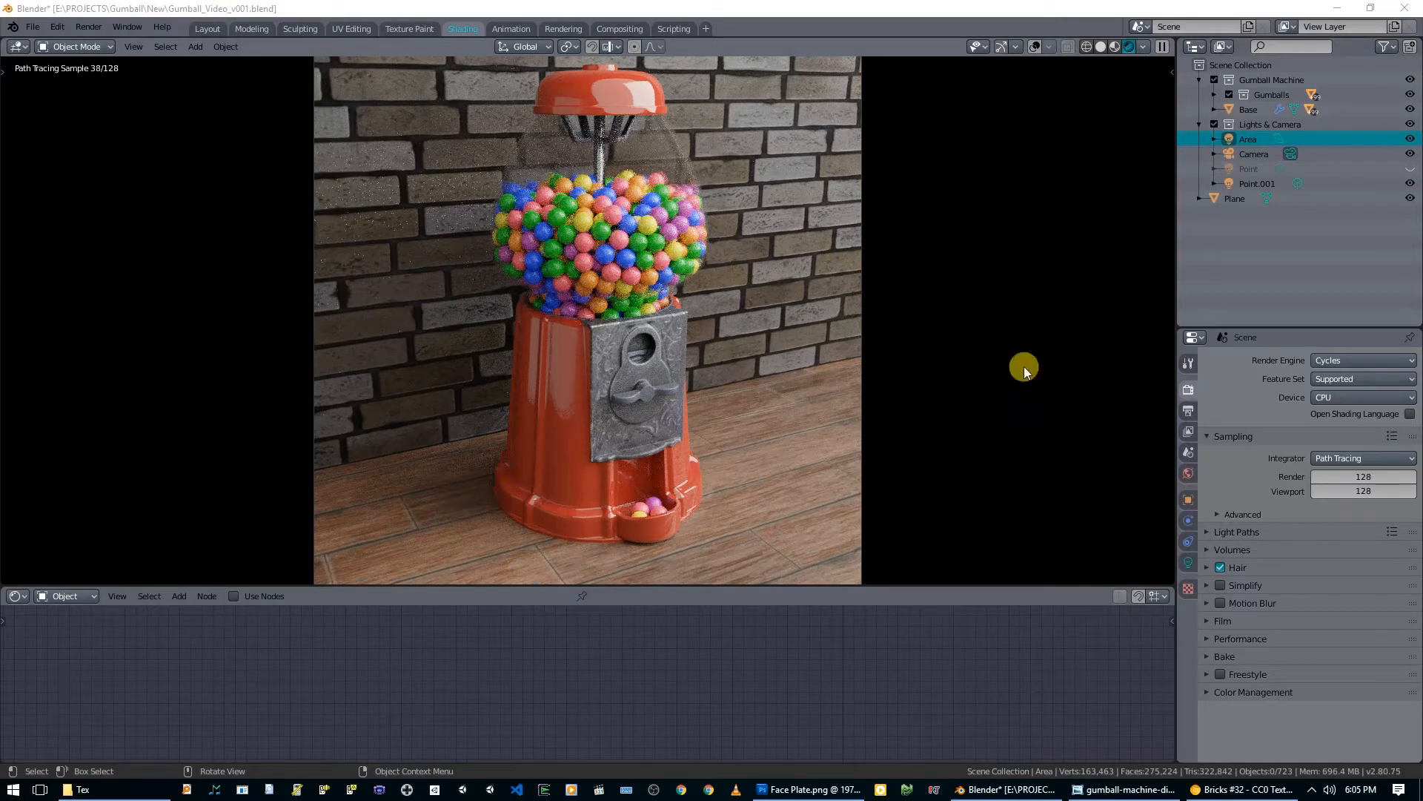
Step: Try different sizes for the Point.001 light to compare shadow softness, and set its size to 0.78 m
{"action": "left_click", "coordinate": [1278, 181]}
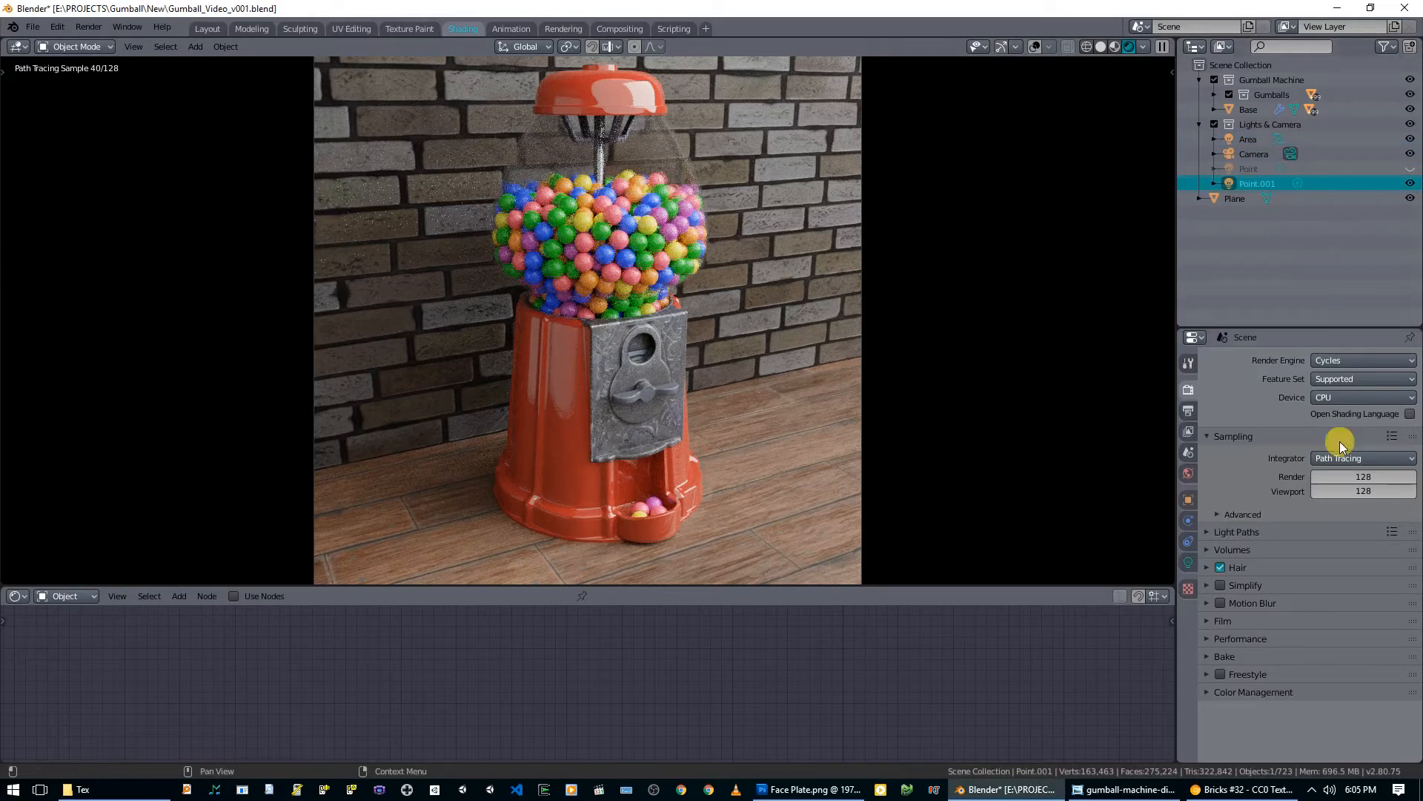
{"action": "left_click", "coordinate": [1188, 522]}
{"action": "left_click", "coordinate": [1189, 562]}
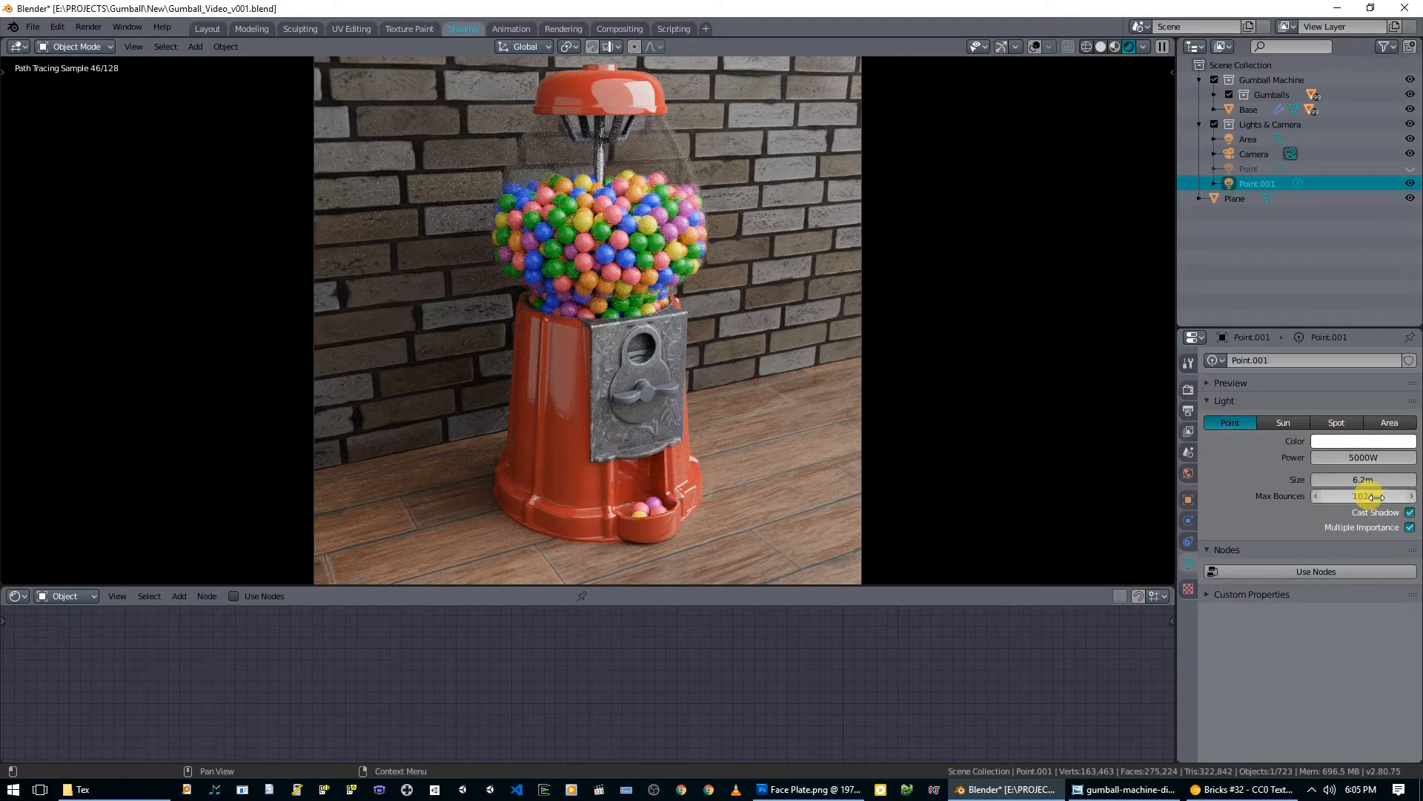
{"action": "left_click_drag", "start_coordinate": [1366, 480], "coordinate": [1297, 480]}
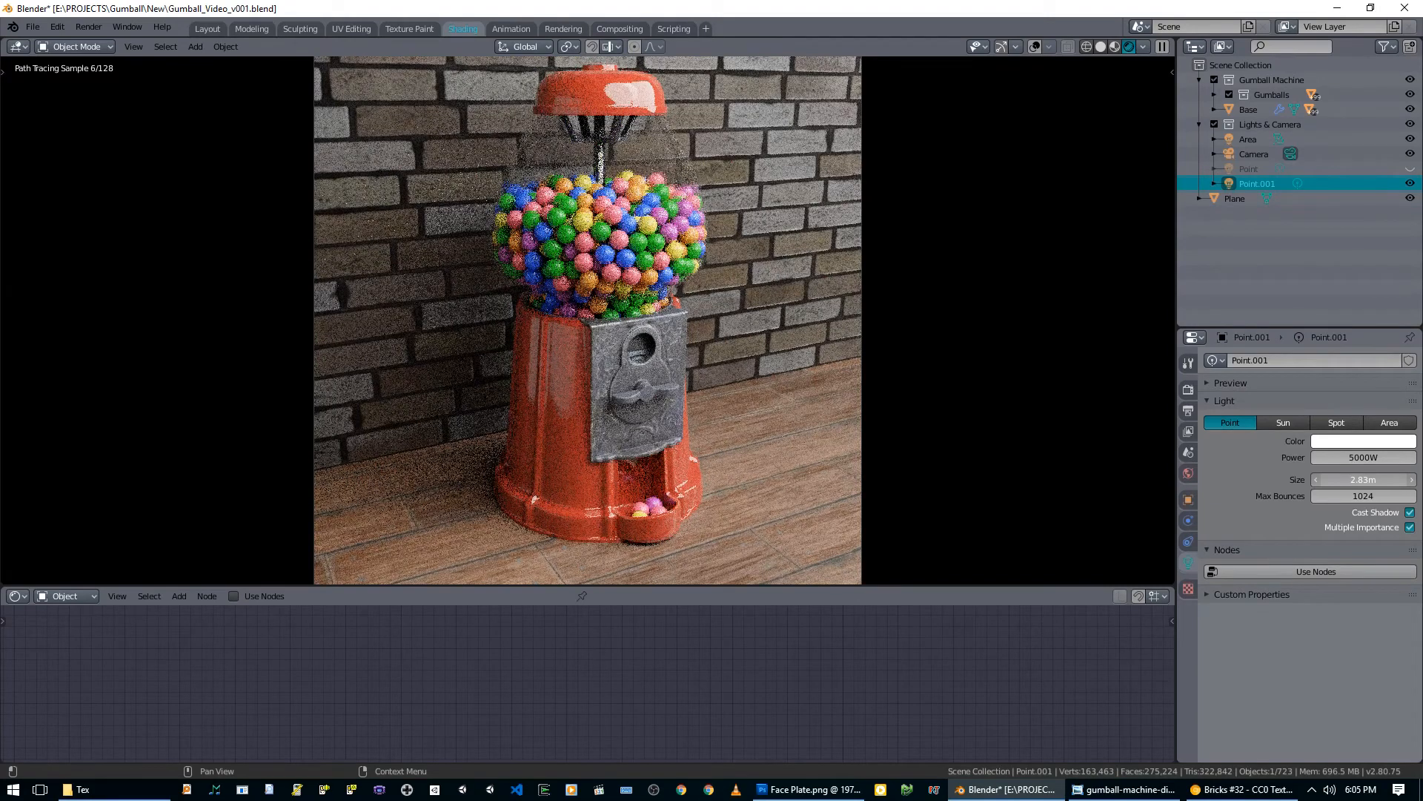
{"action": "left_click_drag", "start_coordinate": [1363, 479], "coordinate": [1338, 479]}
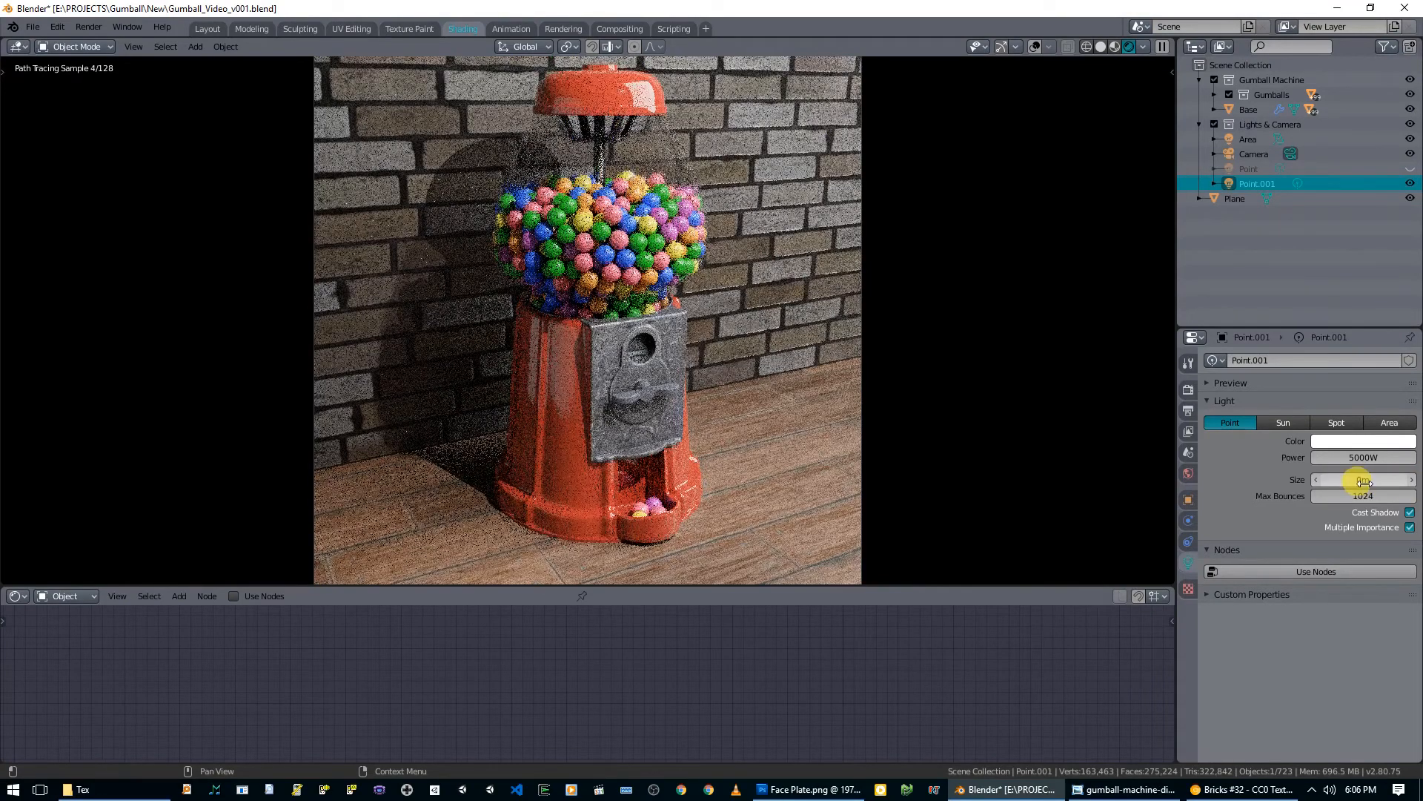
{"action": "left_click_drag", "start_coordinate": [1357, 479], "coordinate": [1364, 479]}
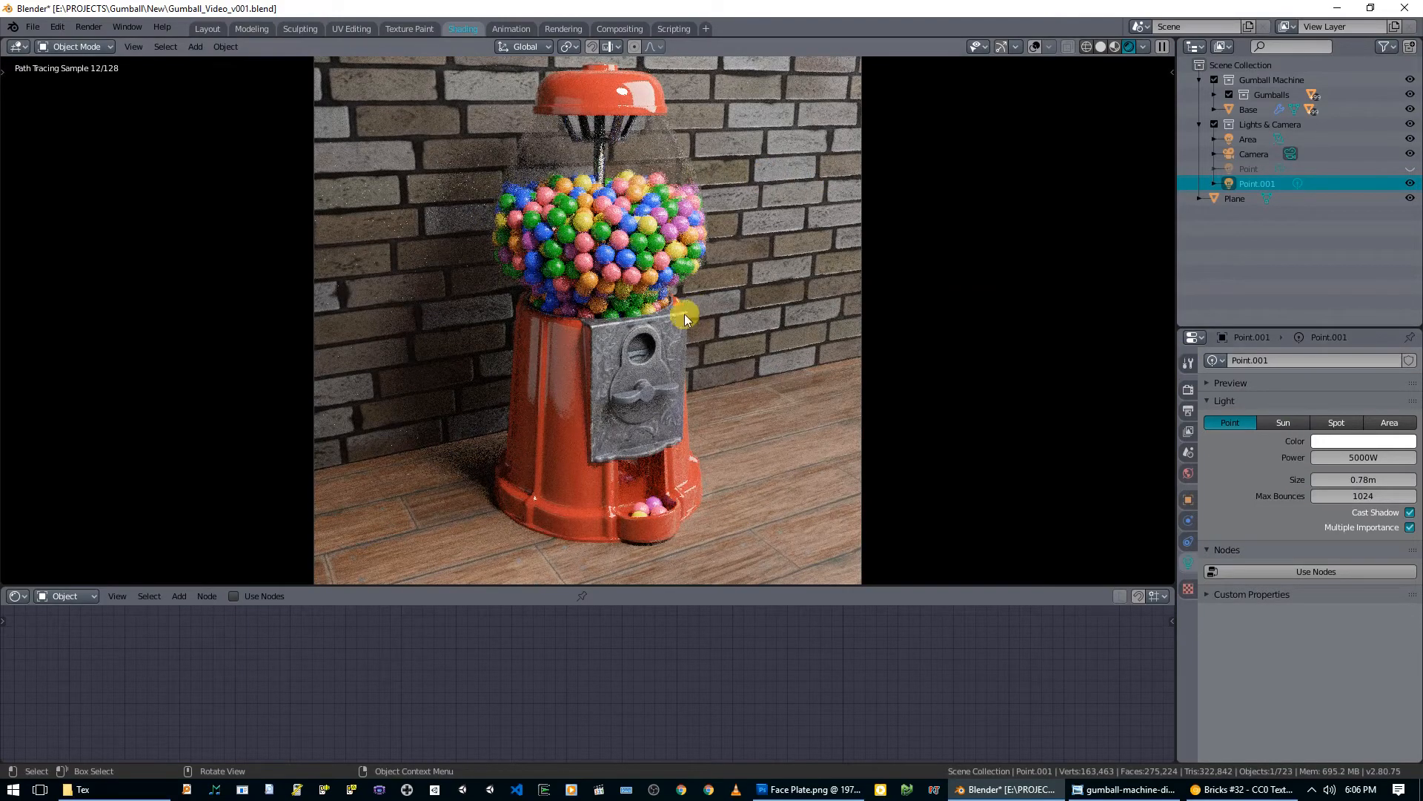
Step: Frame the gumballs closely and limit the viewport render to a region around their left part
{"action": "scroll", "coordinate": [598, 208], "scroll_direction": "up", "scroll_amount": 3}
{"action": "middle_click_drag", "start_coordinate": [643, 209], "coordinate": [624, 340], "text": "shift"}
{"action": "key", "text": "ctrl+b"}
{"action": "left_click_drag", "start_coordinate": [348, 175], "coordinate": [671, 423]}
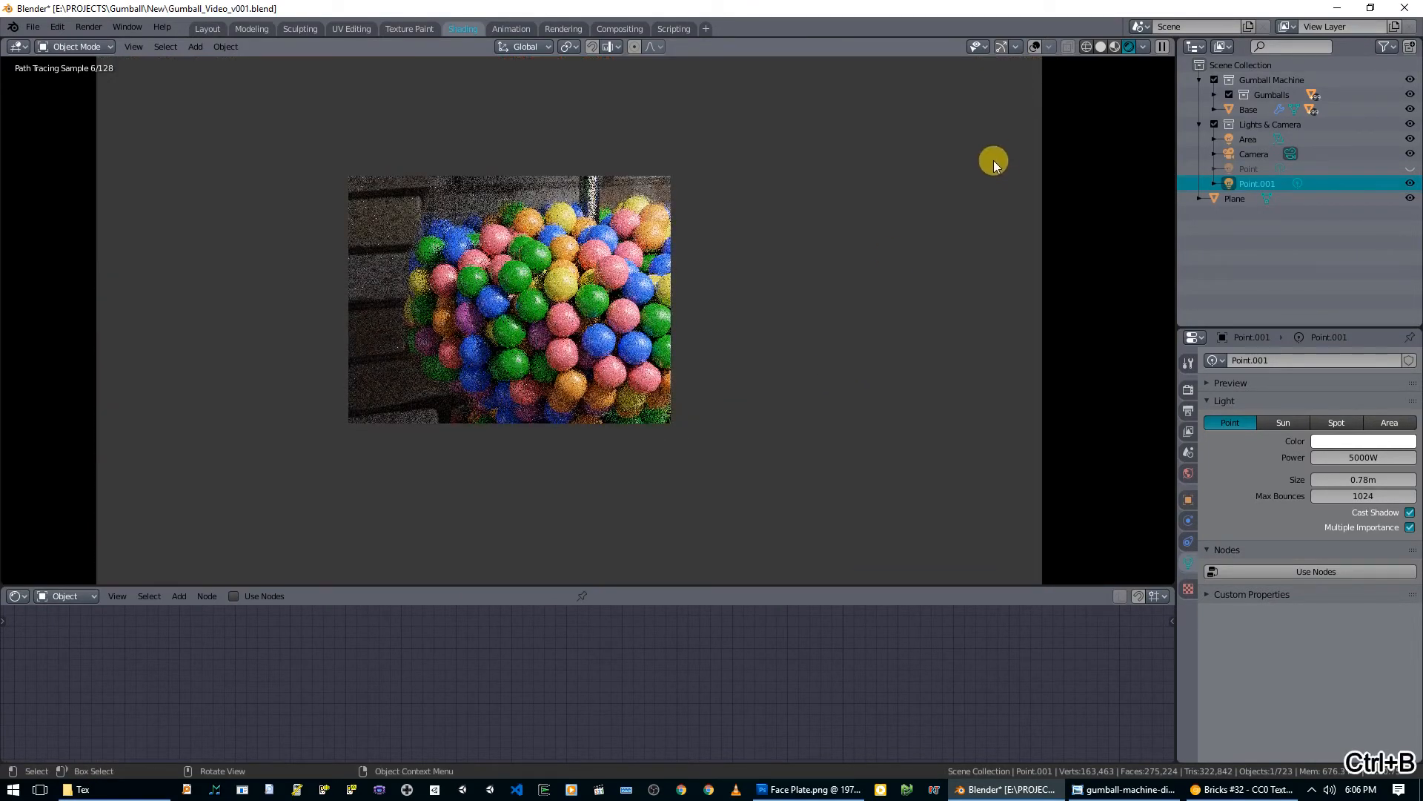
Step: Raise the Alpha of the Glass object's Principled BSDF material to 1.000
{"action": "left_click", "coordinate": [1213, 109]}
{"action": "left_click", "coordinate": [1277, 228]}
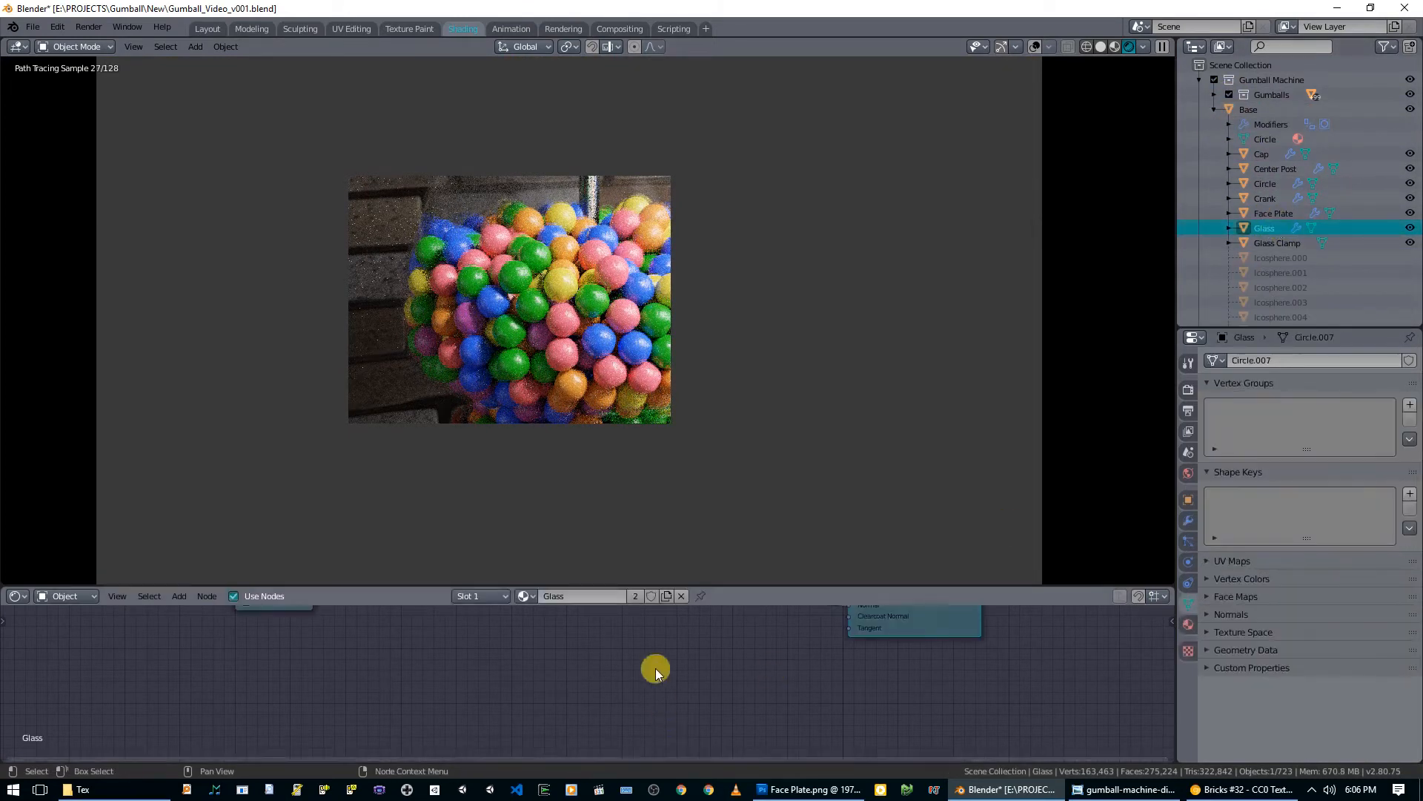
{"action": "middle_click_drag", "start_coordinate": [802, 656], "coordinate": [708, 627]}
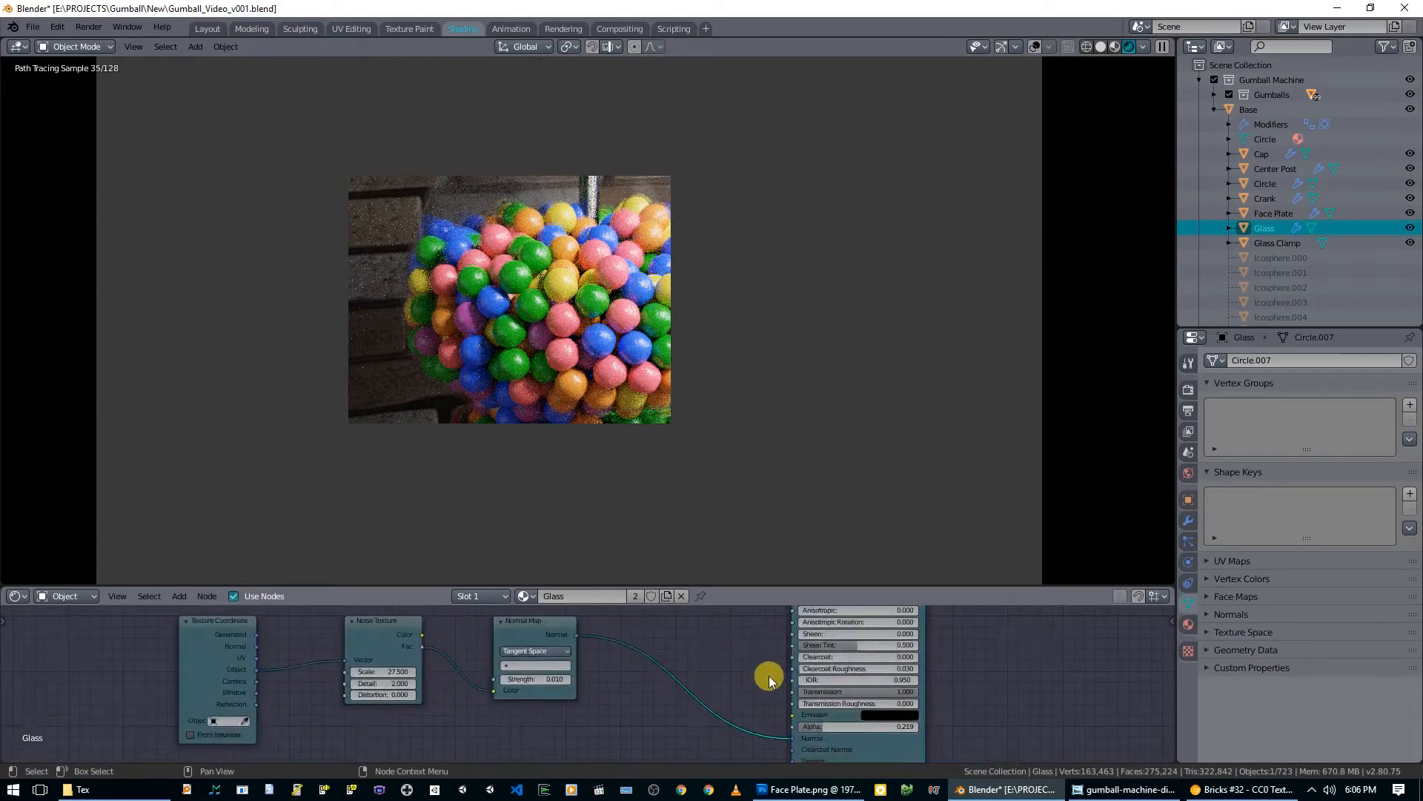
{"action": "scroll", "coordinate": [769, 675], "scroll_direction": "up", "scroll_amount": 2}
{"action": "middle_click_drag", "start_coordinate": [774, 671], "coordinate": [664, 632]}
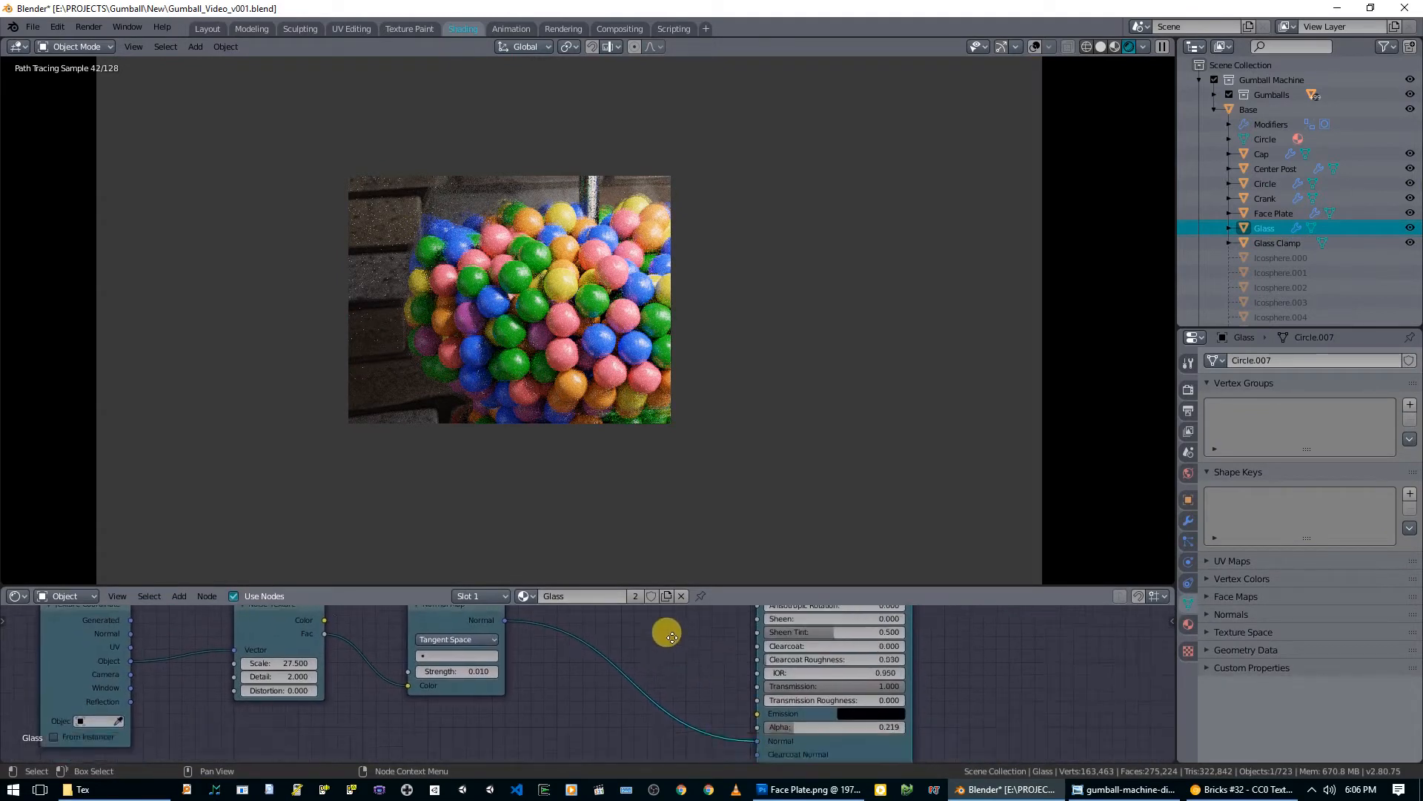
{"action": "left_click_drag", "start_coordinate": [787, 698], "coordinate": [887, 703]}
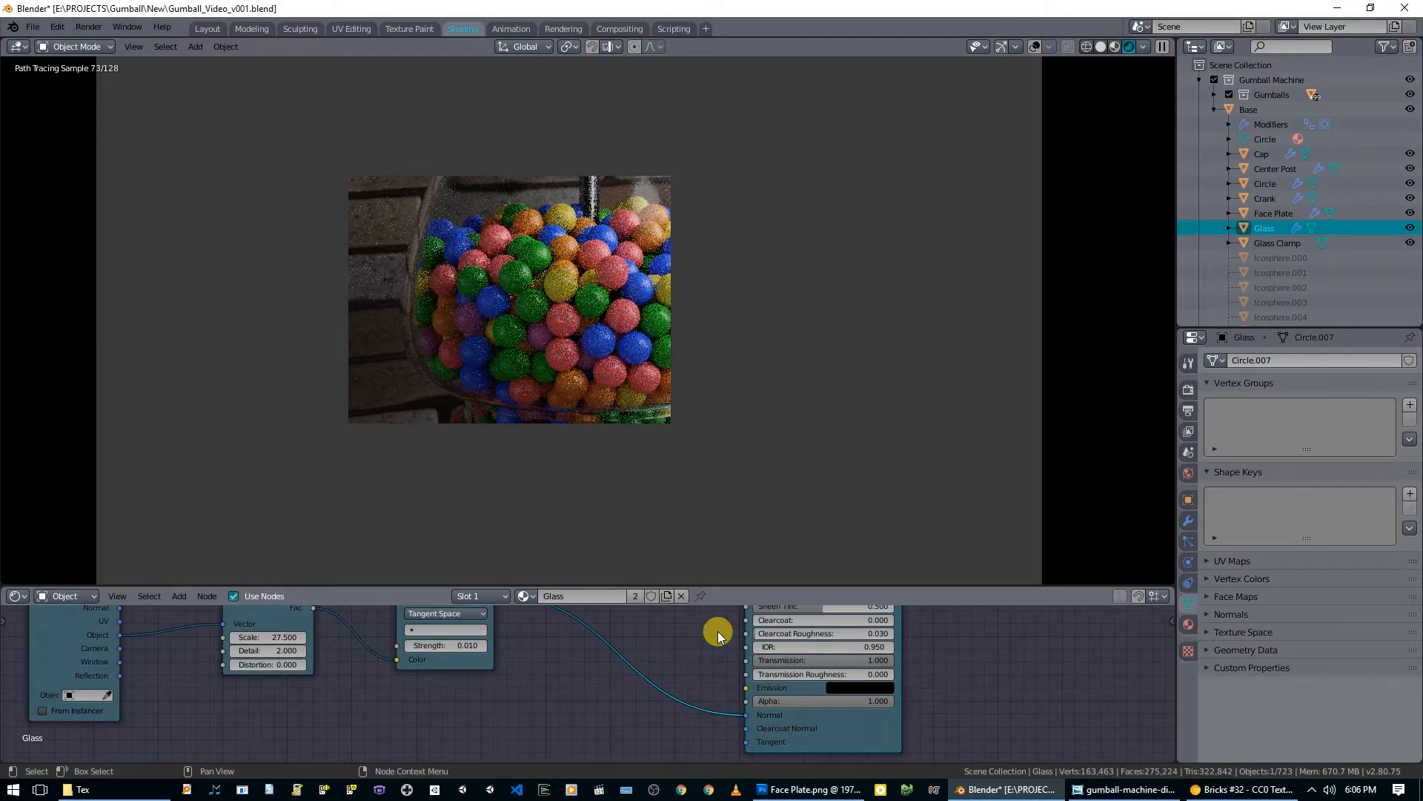
{"action": "middle_click_drag", "start_coordinate": [971, 665], "coordinate": [1004, 713]}
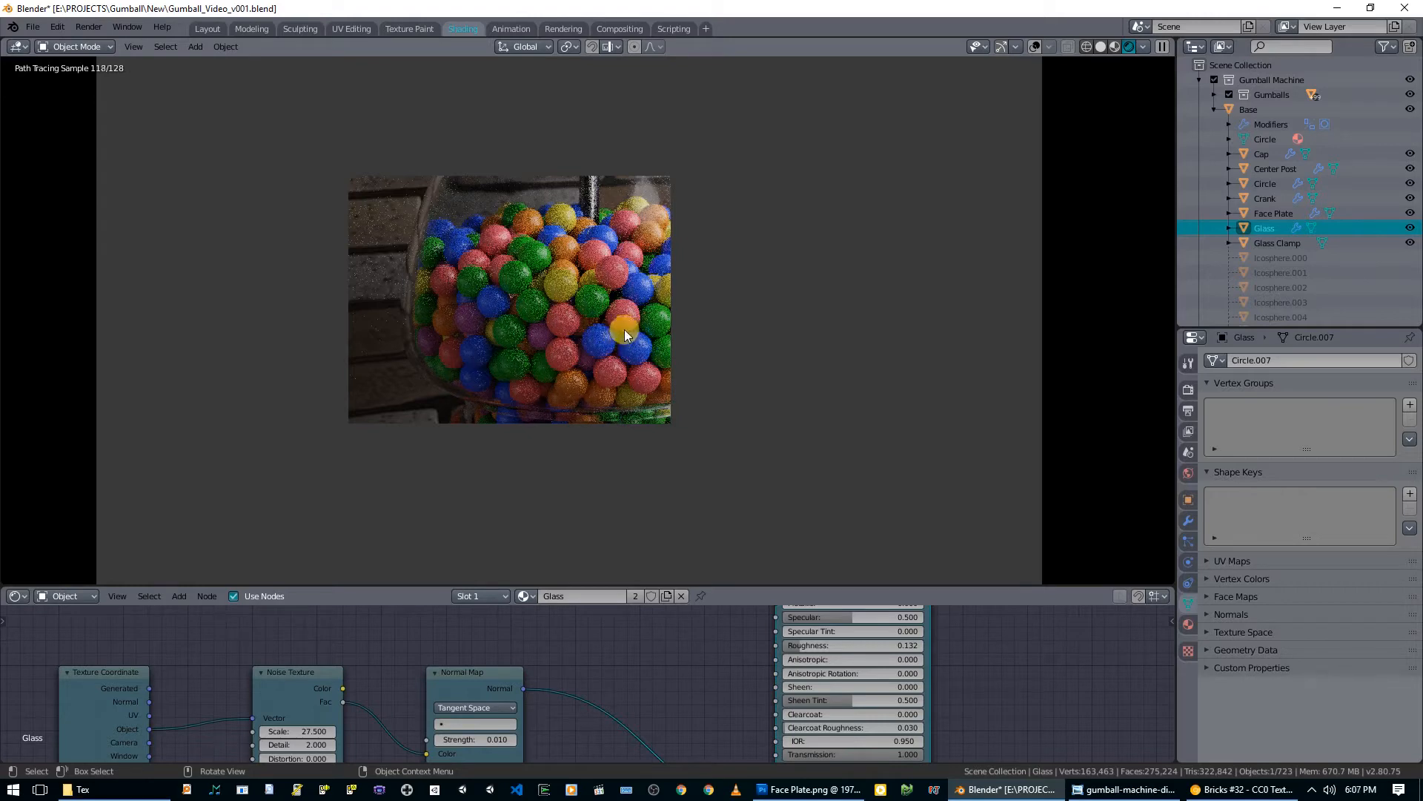
Step: Clear the viewport render region and try several small ones over the gumballs and the machine's base
{"action": "scroll", "coordinate": [626, 322], "scroll_direction": "down", "scroll_amount": 3}
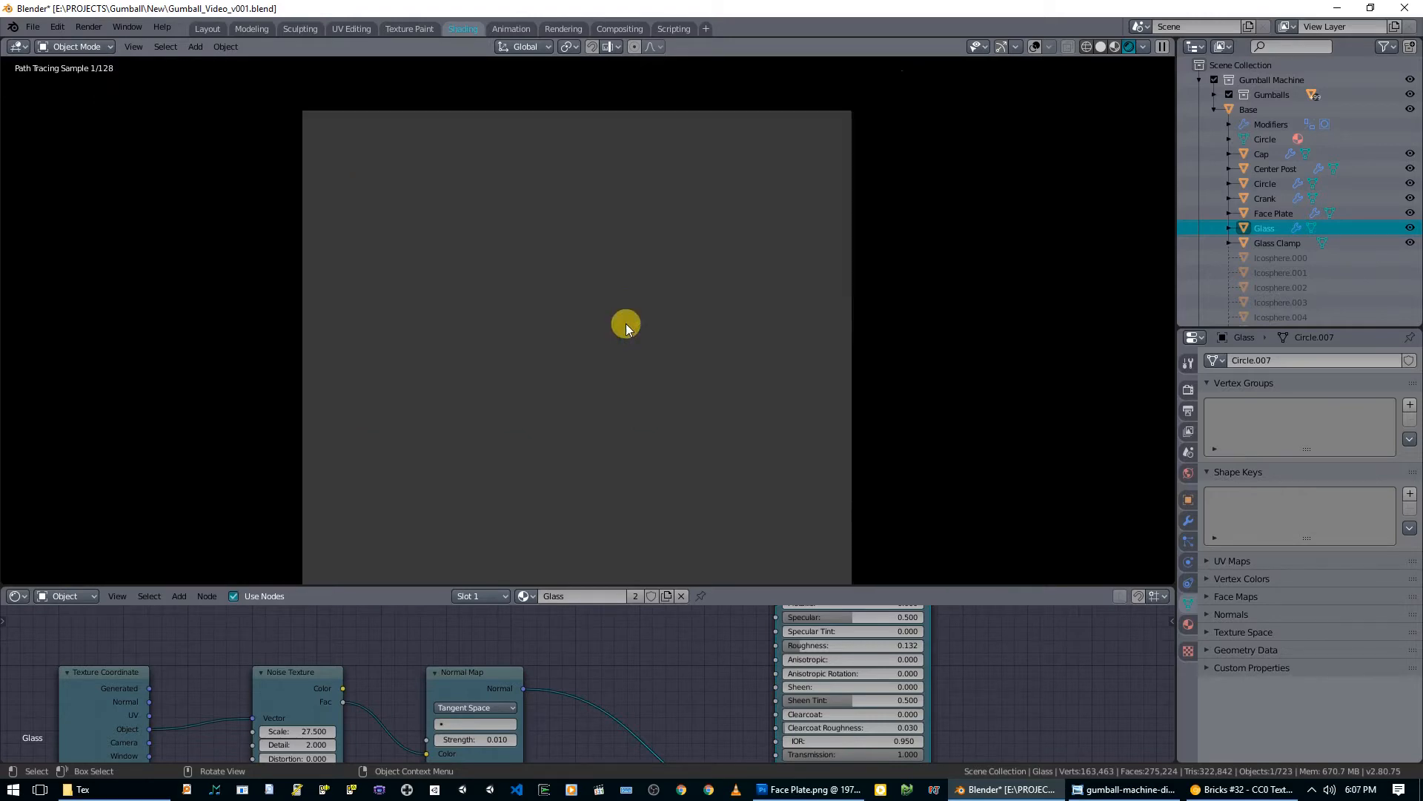
{"action": "key", "text": "ctrl+alt+b"}
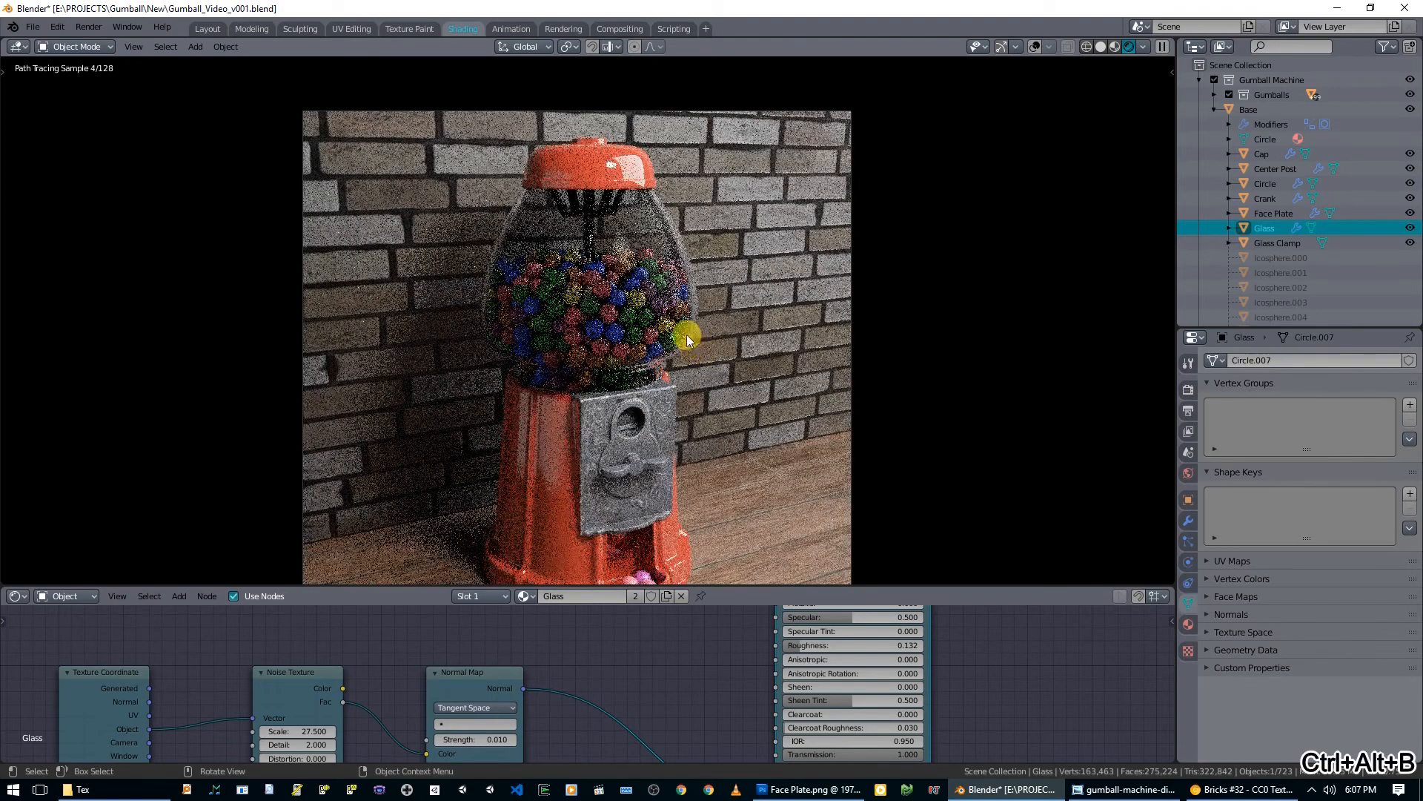
{"action": "key", "text": "ctrl+b"}
{"action": "left_click_drag", "start_coordinate": [634, 310], "coordinate": [642, 314]}
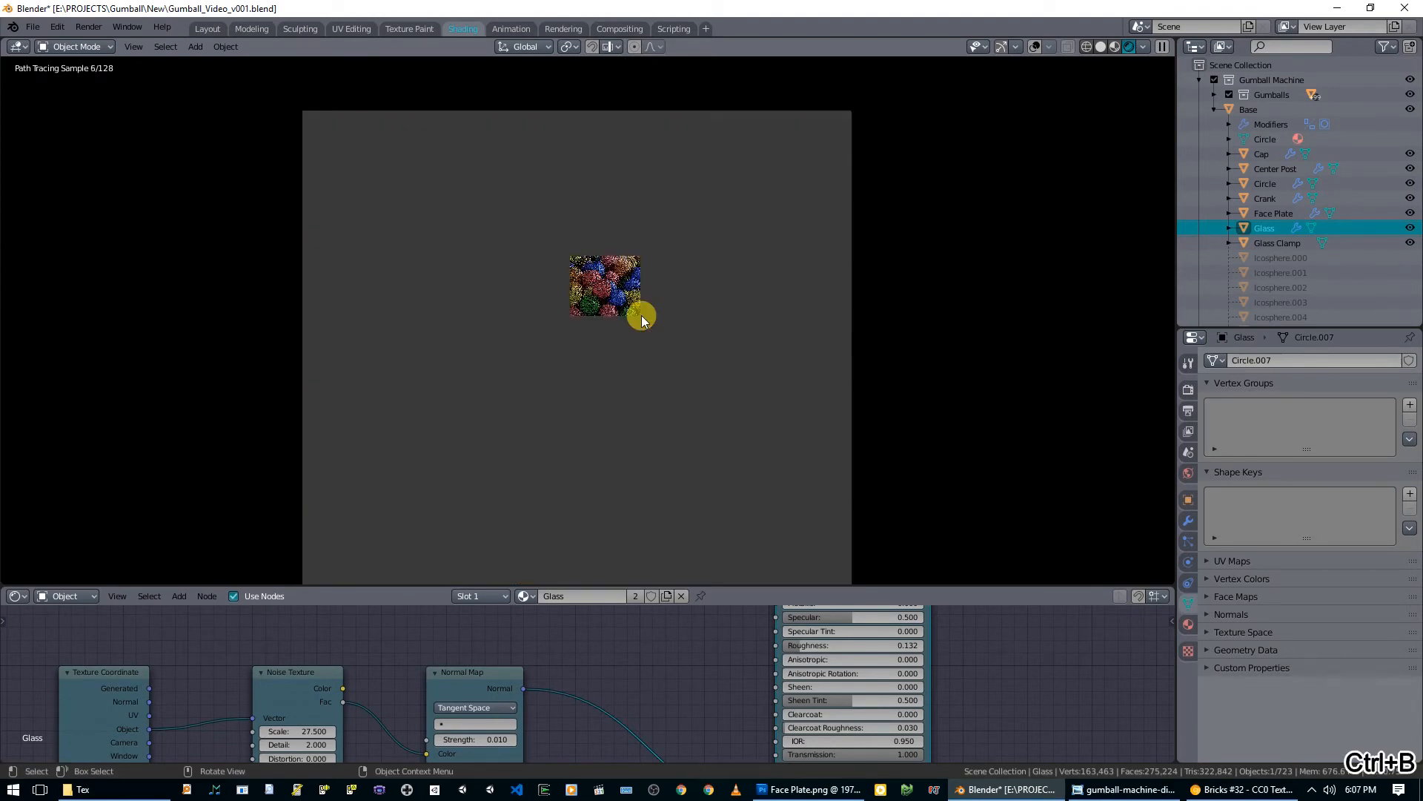
{"action": "key", "text": "ctrl+b"}
{"action": "left_click_drag", "start_coordinate": [542, 376], "coordinate": [615, 440]}
{"action": "key", "text": "ctrl+b"}
{"action": "left_click_drag", "start_coordinate": [537, 347], "coordinate": [667, 478]}
{"action": "key", "text": "ctrl+b"}
{"action": "left_click_drag", "start_coordinate": [501, 406], "coordinate": [574, 484]}
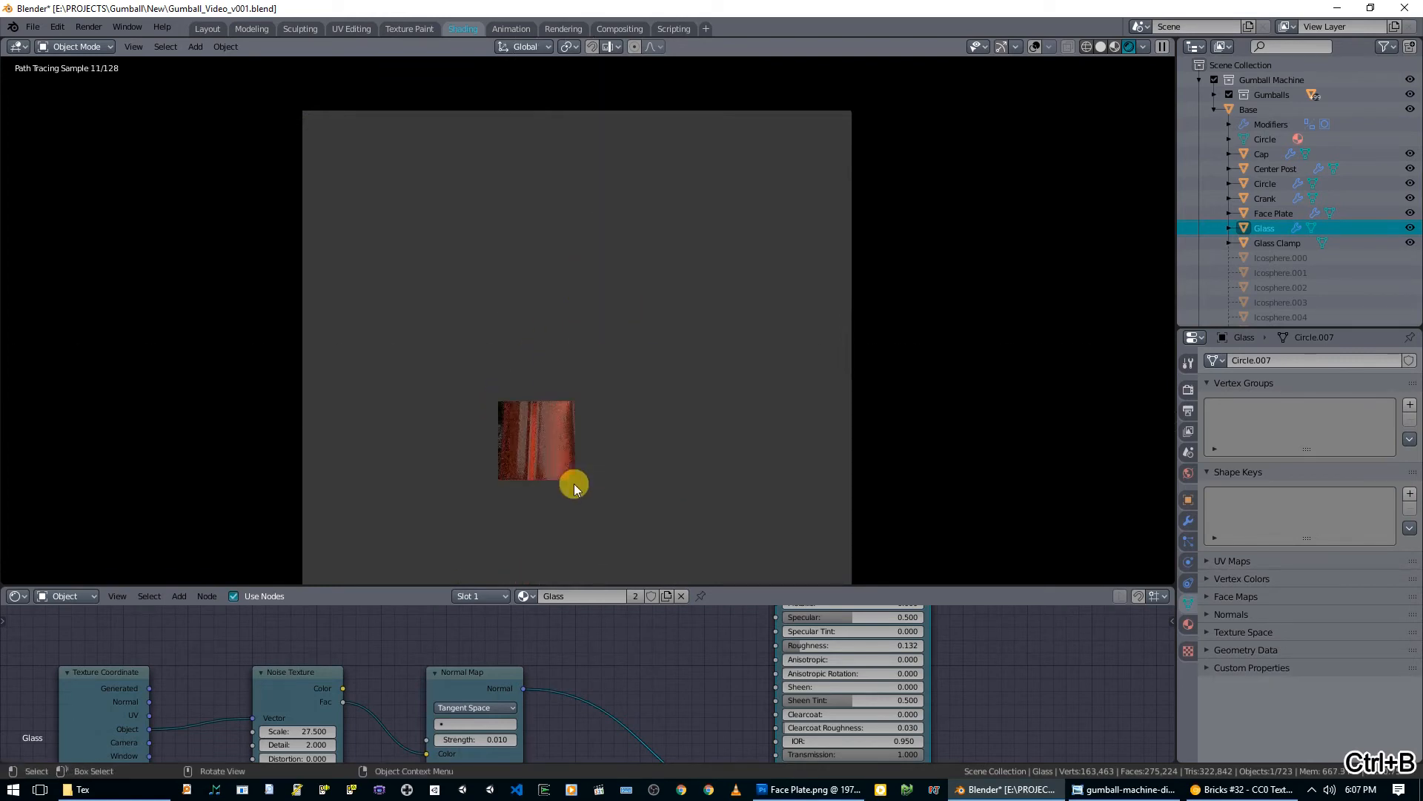
Step: Limit the viewport render to a region enclosing the machine's whole red base and face plate
{"action": "key", "text": "ctrl+b"}
{"action": "mouse_move", "coordinate": [480, 374]}
{"action": "left_mouse_down"}
{"action": "mouse_move", "coordinate": [643, 572]}
{"action": "mouse_move", "coordinate": [737, 574]}
{"action": "left_mouse_up"}
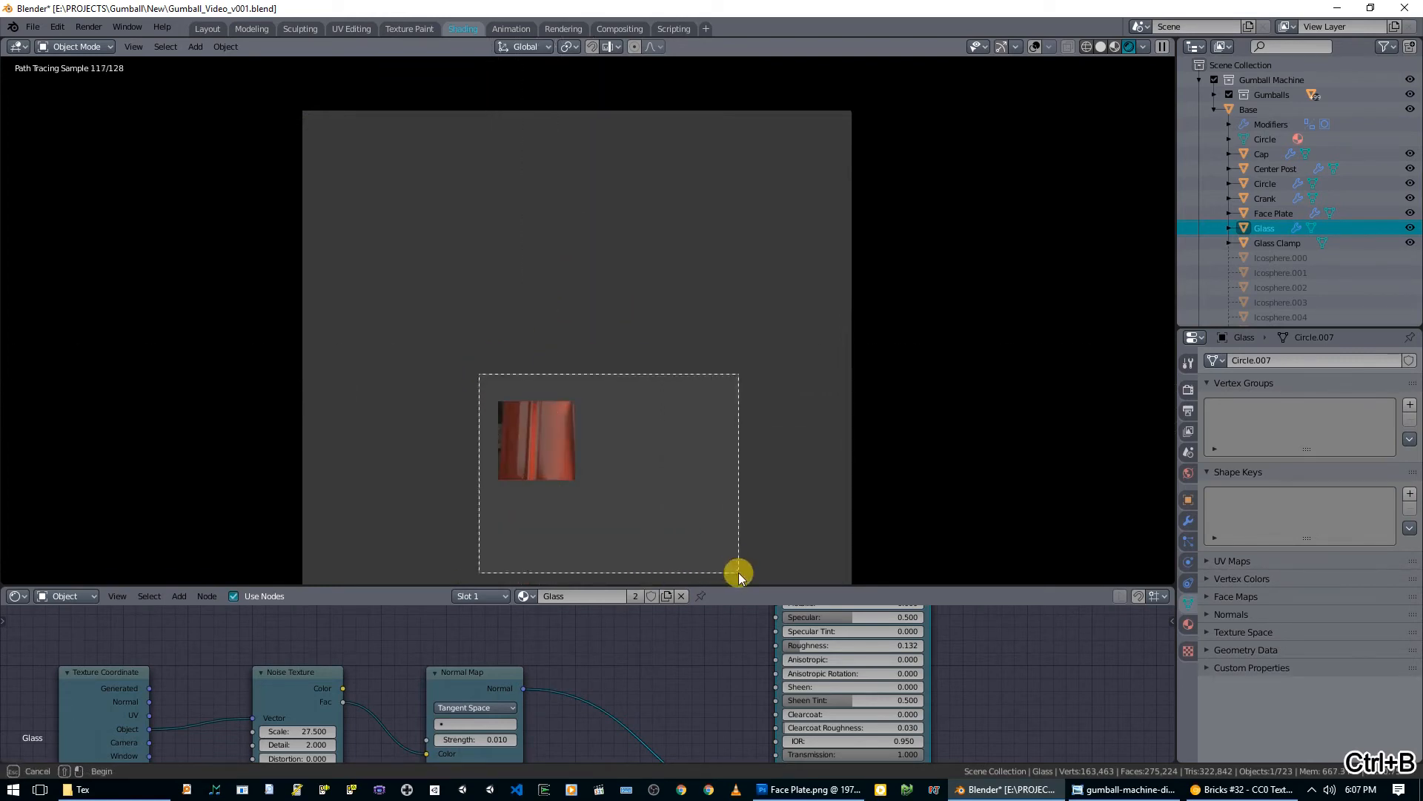
{"action": "key", "text": "ctrl+b"}
{"action": "left_click_drag", "start_coordinate": [453, 380], "coordinate": [775, 593]}
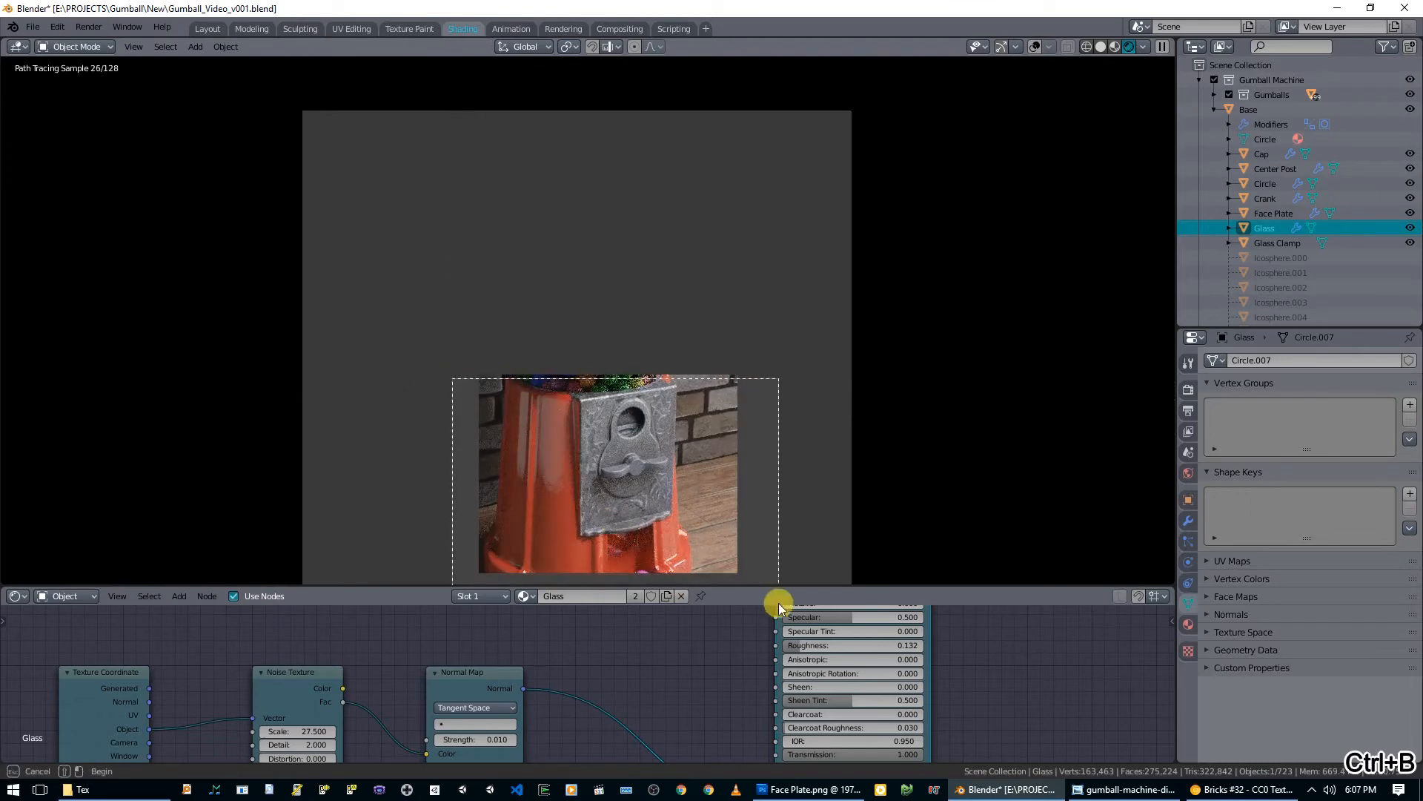
{"action": "middle_click_drag", "start_coordinate": [848, 477], "coordinate": [851, 442], "text": "shift"}
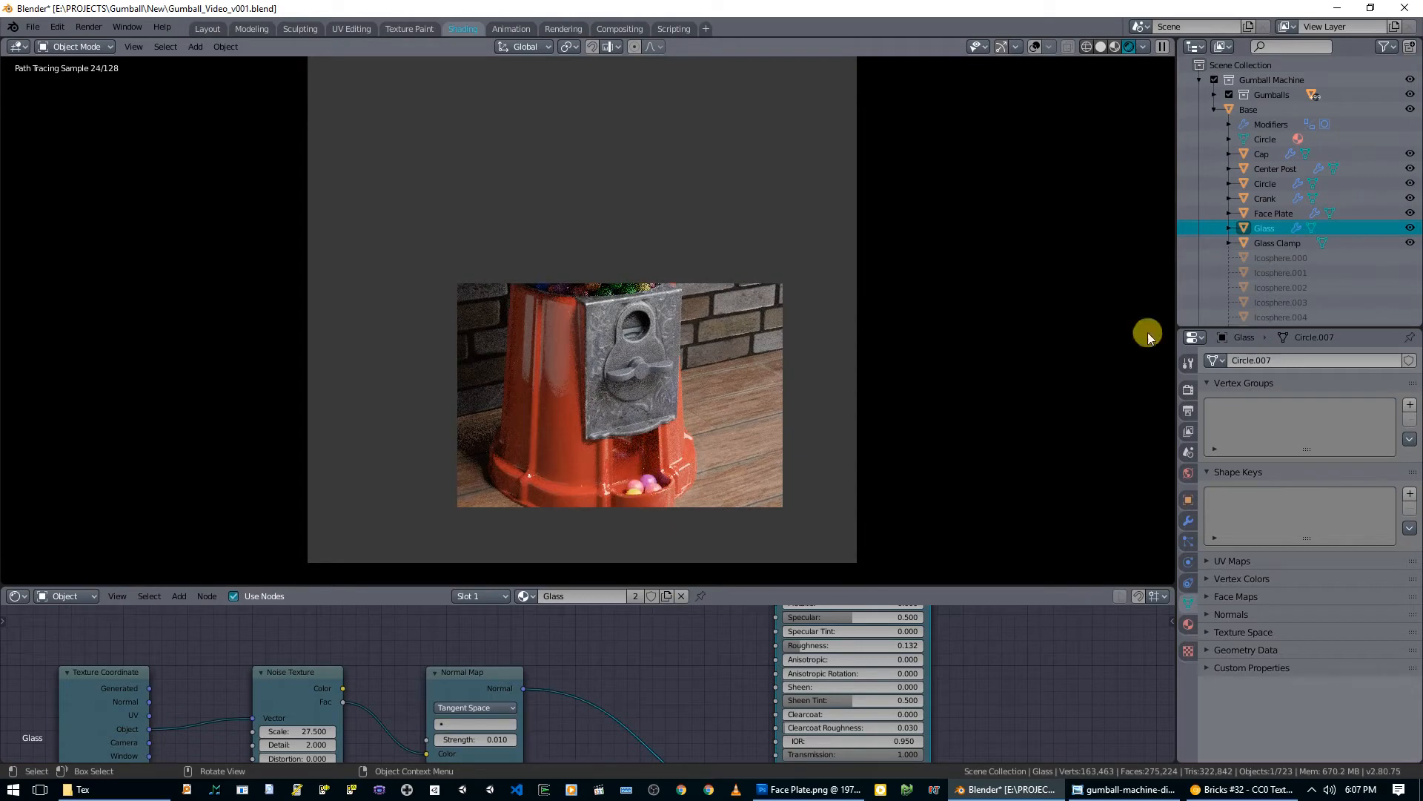
Step: Change the Base Color of the Base object's Red Paint material to a deeper, more saturated red
{"action": "left_click", "coordinate": [1264, 109]}
{"action": "mouse_move", "coordinate": [638, 680]}
{"action": "middle_mouse_down"}
{"action": "mouse_move", "coordinate": [642, 731]}
{"action": "mouse_move", "coordinate": [626, 702]}
{"action": "mouse_move", "coordinate": [578, 743]}
{"action": "mouse_move", "coordinate": [566, 696]}
{"action": "middle_mouse_up"}
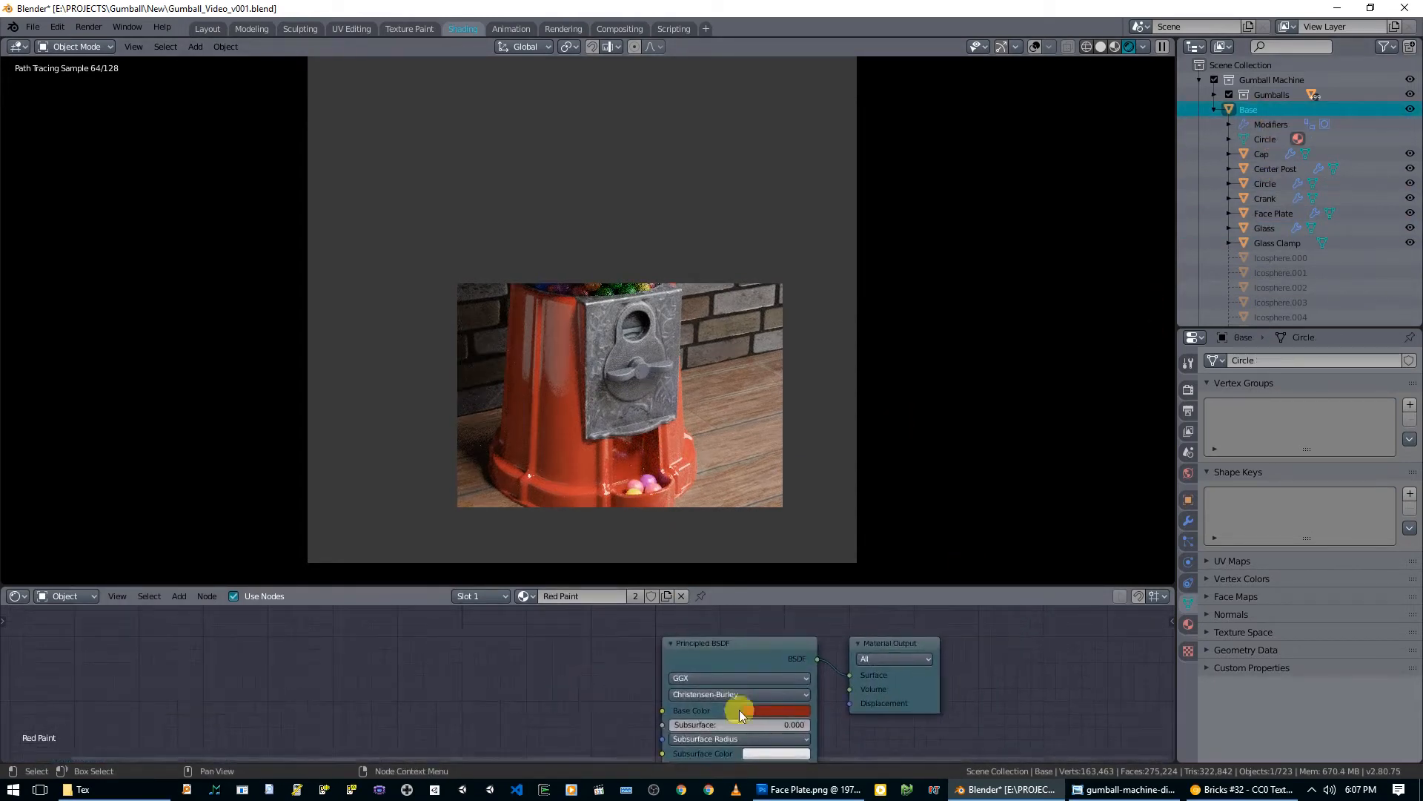
{"action": "left_click", "coordinate": [768, 713]}
{"action": "left_click_drag", "start_coordinate": [842, 558], "coordinate": [854, 558]}
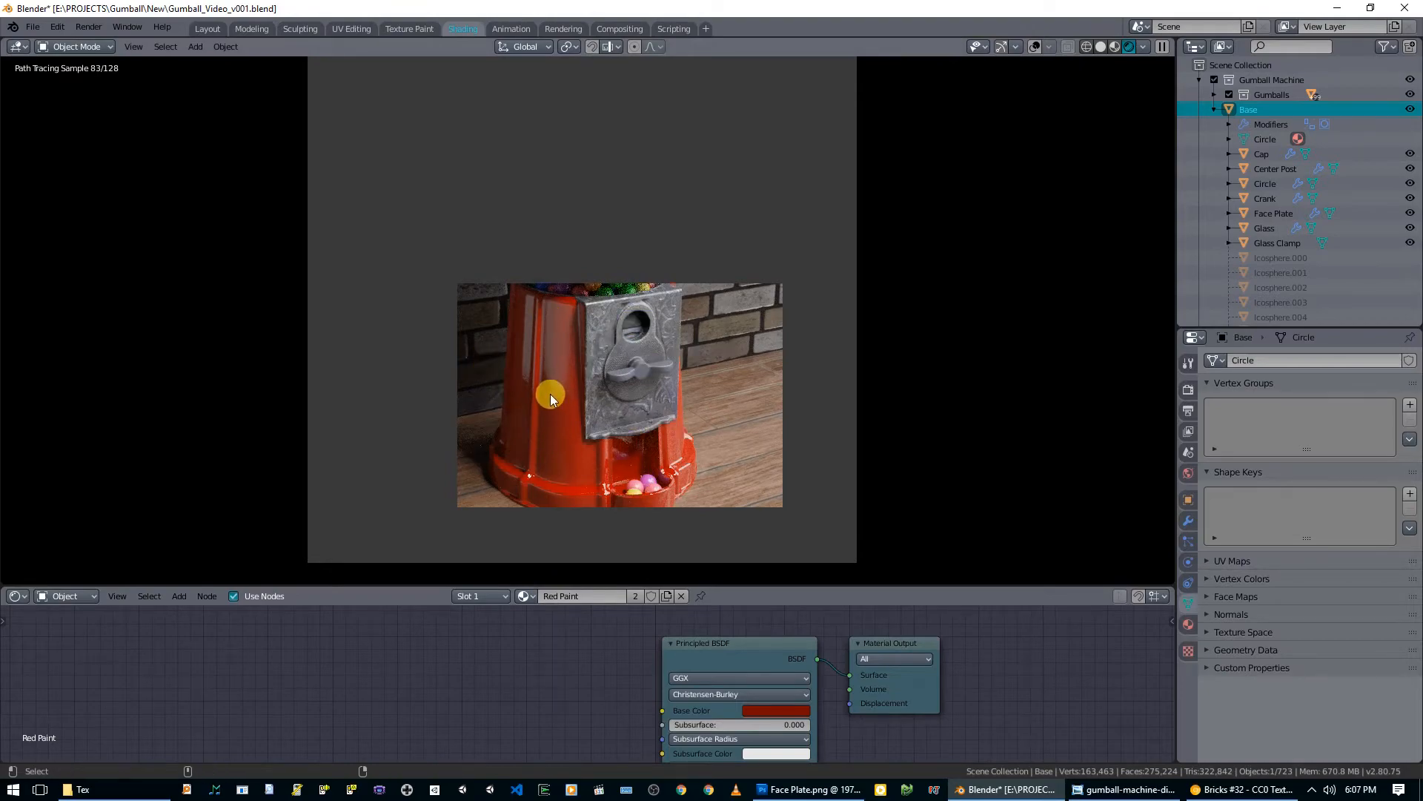
Step: Clear the render region to preview the full camera view of the gumball machine
{"action": "key", "text": "ctrl+alt+b"}
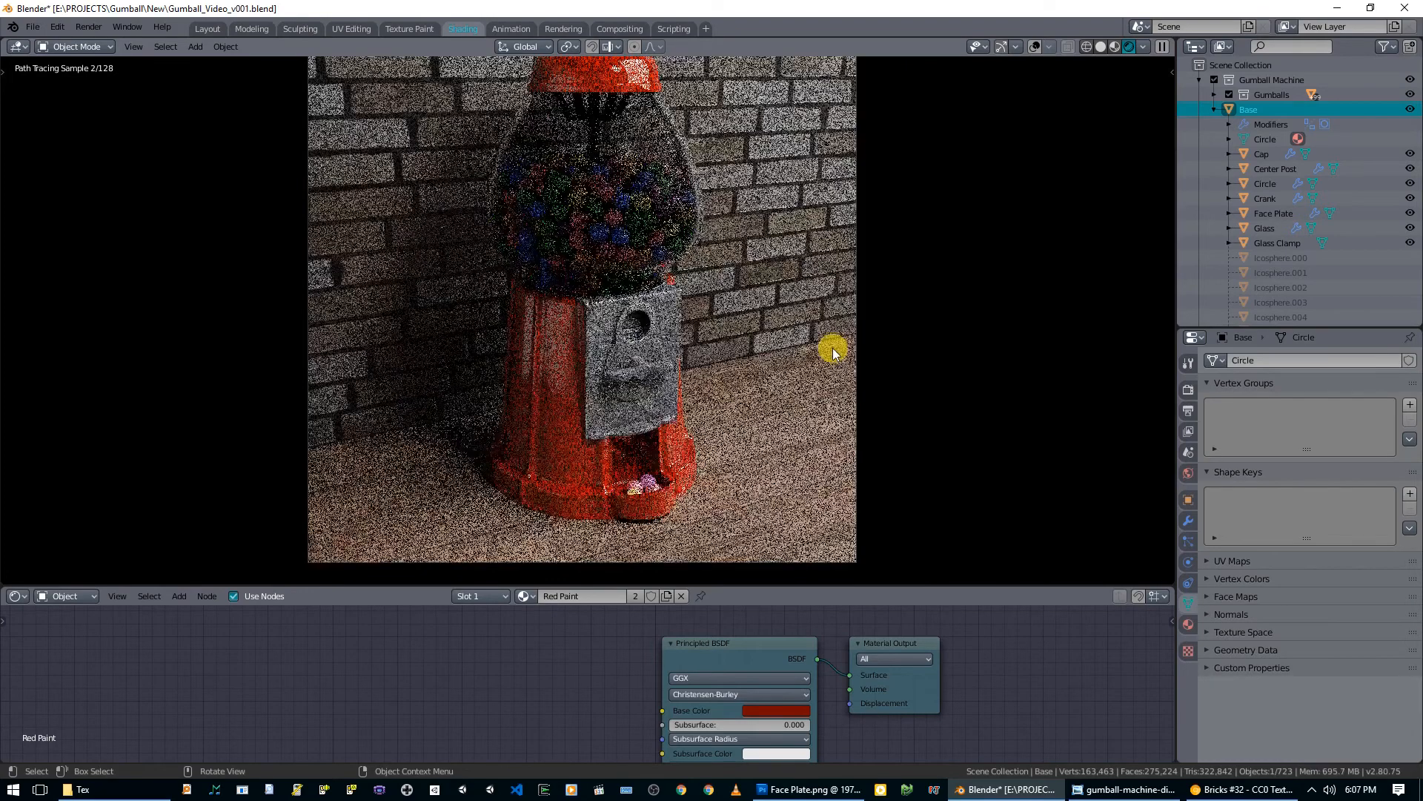
{"action": "middle_click_drag", "start_coordinate": [836, 317], "coordinate": [839, 323], "text": "shift"}
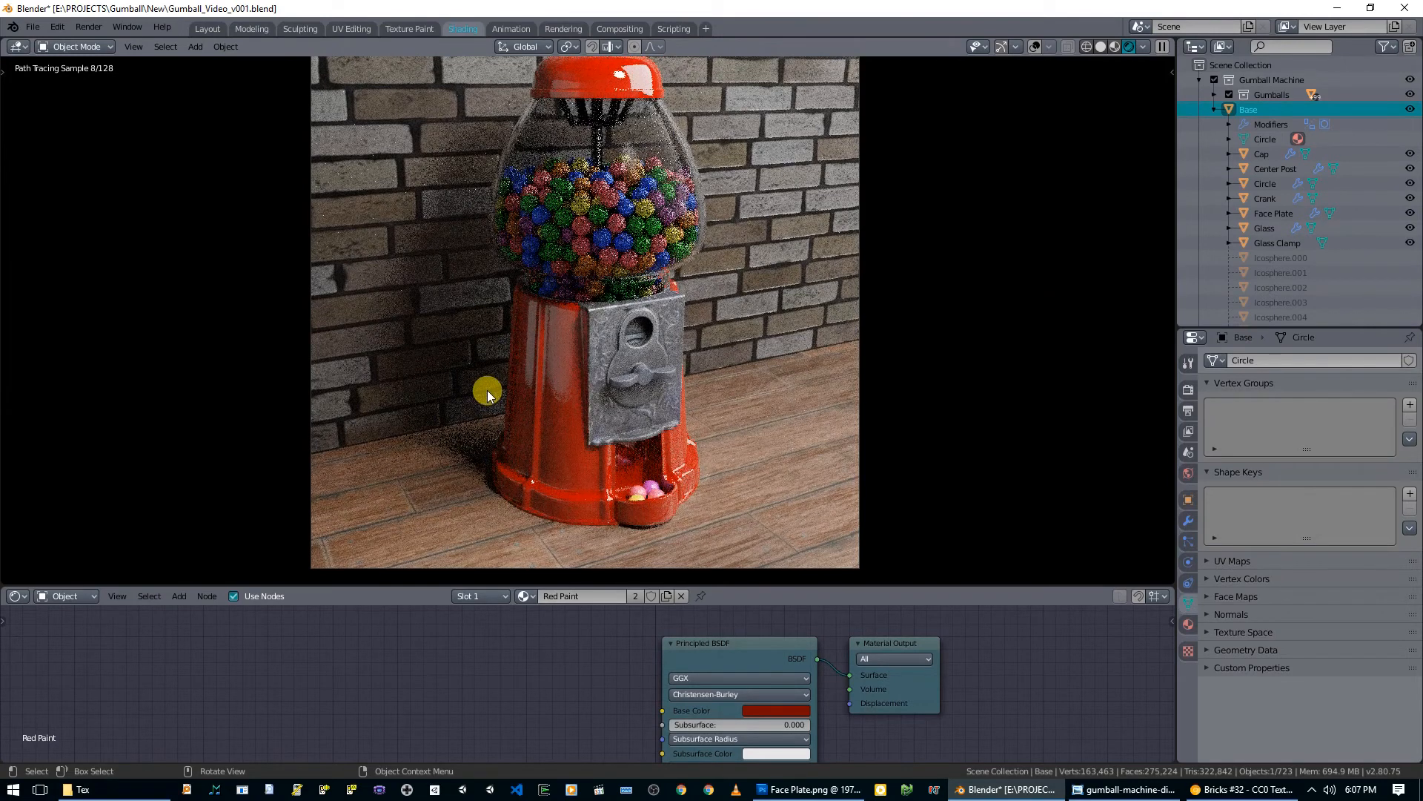
{"action": "scroll", "coordinate": [495, 370], "scroll_direction": "down", "scroll_amount": 1}
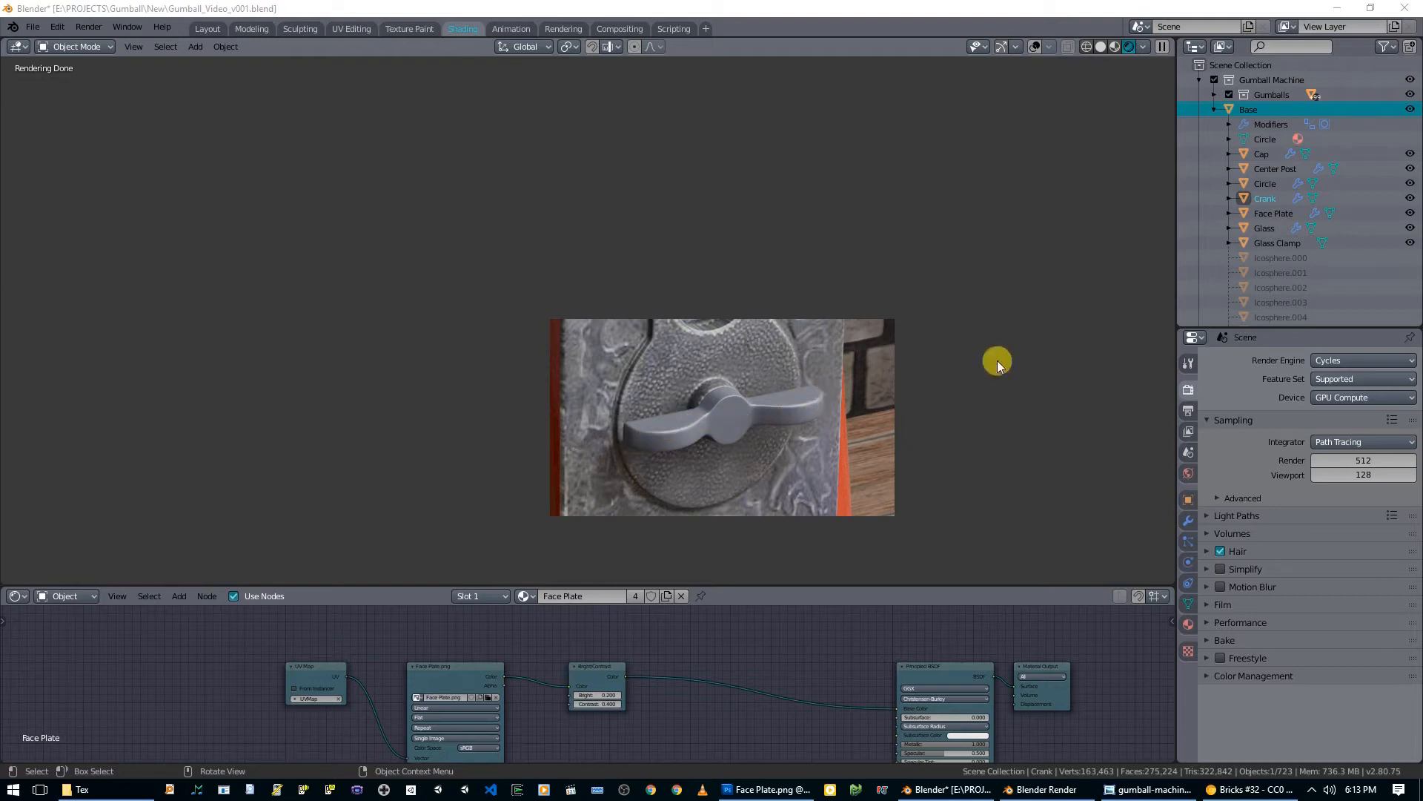
Step: Switch the render engine to Eevee and inspect the face plate and crank in LookDev shading
{"action": "left_click", "coordinate": [1328, 361]}
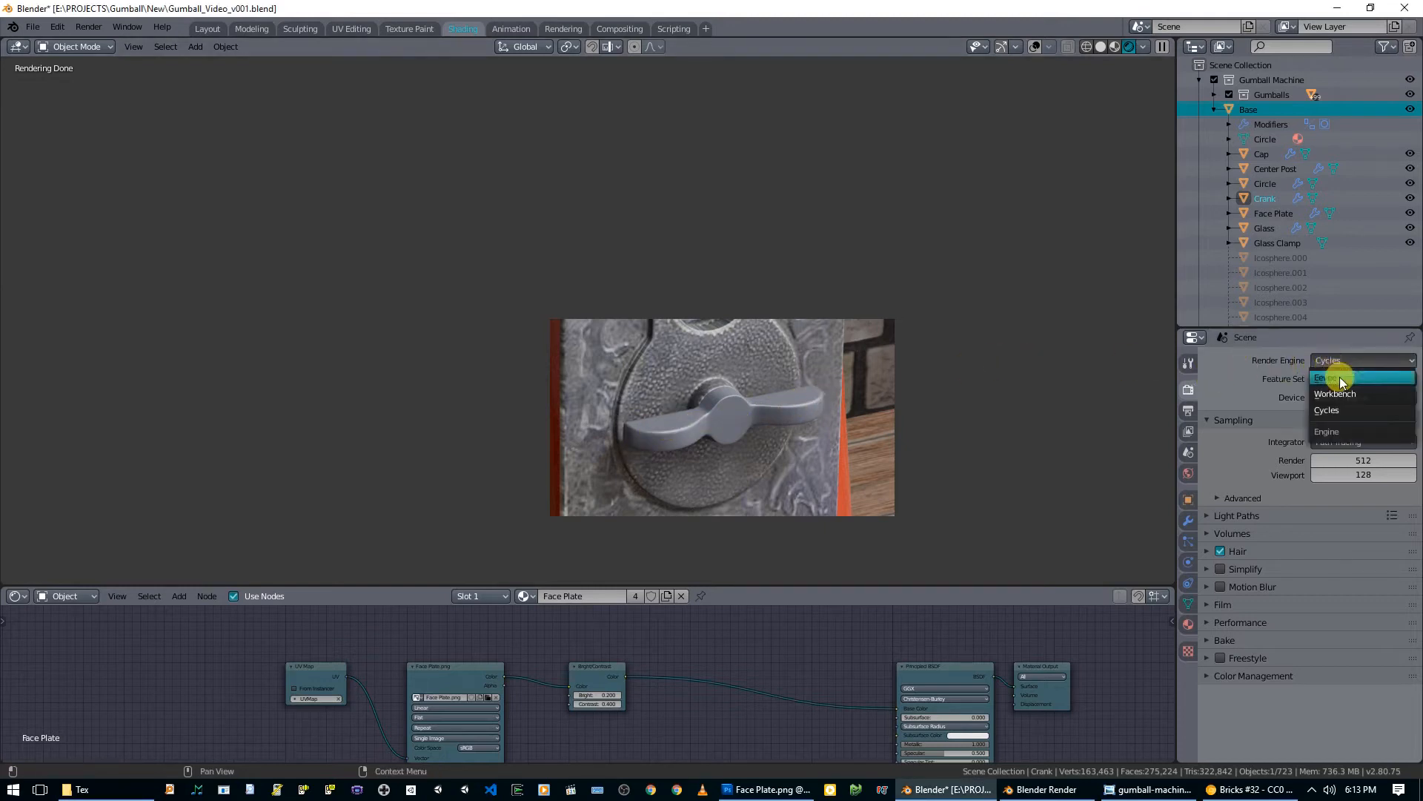
{"action": "left_click", "coordinate": [1346, 375]}
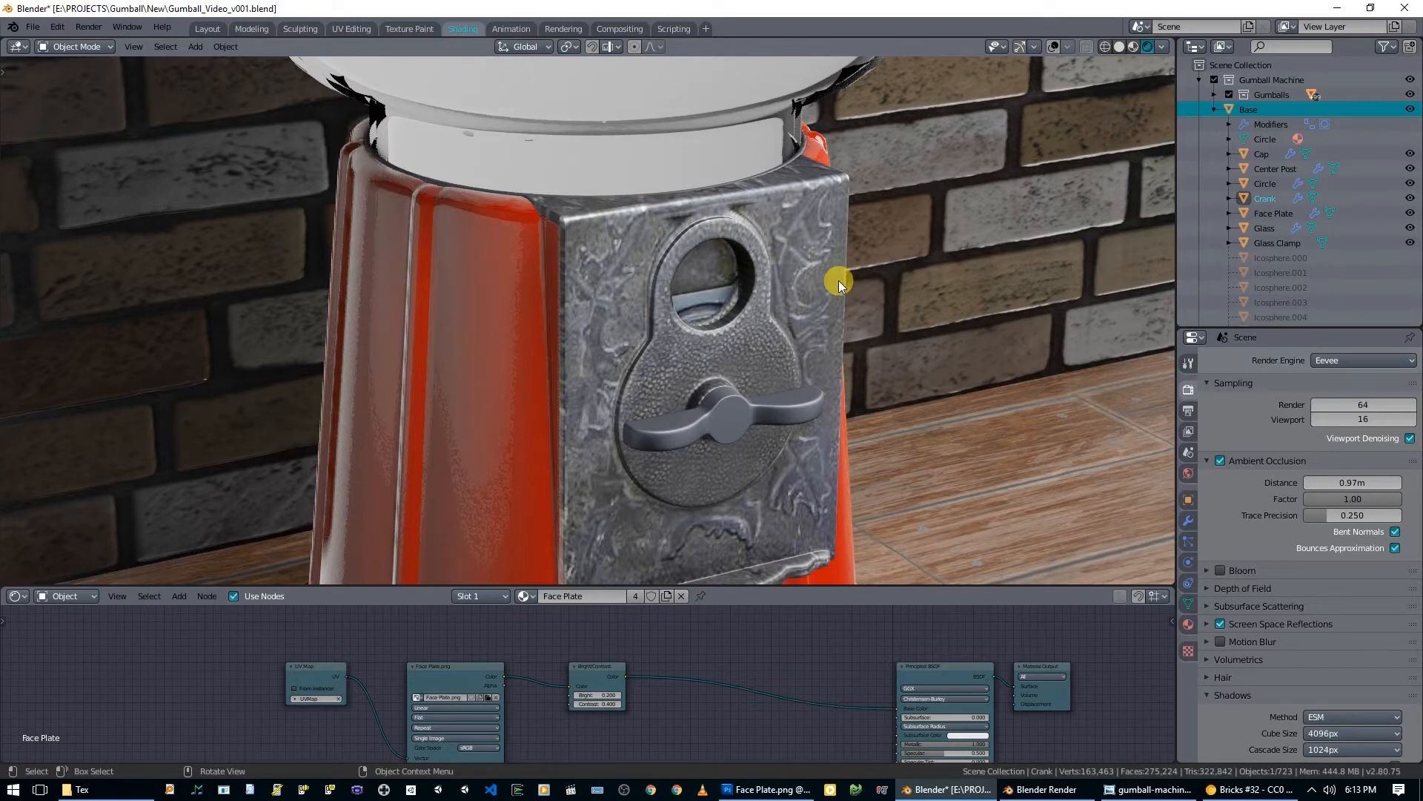
{"action": "key", "text": "z"}
{"action": "left_click", "coordinate": [836, 358]}
{"action": "middle_click_drag", "start_coordinate": [767, 406], "coordinate": [675, 457]}
{"action": "scroll", "coordinate": [839, 399], "scroll_direction": "down", "scroll_amount": 5}
{"action": "scroll", "coordinate": [674, 457], "scroll_direction": "up", "scroll_amount": 3}
{"action": "scroll", "coordinate": [691, 531], "scroll_direction": "up", "scroll_amount": 1}
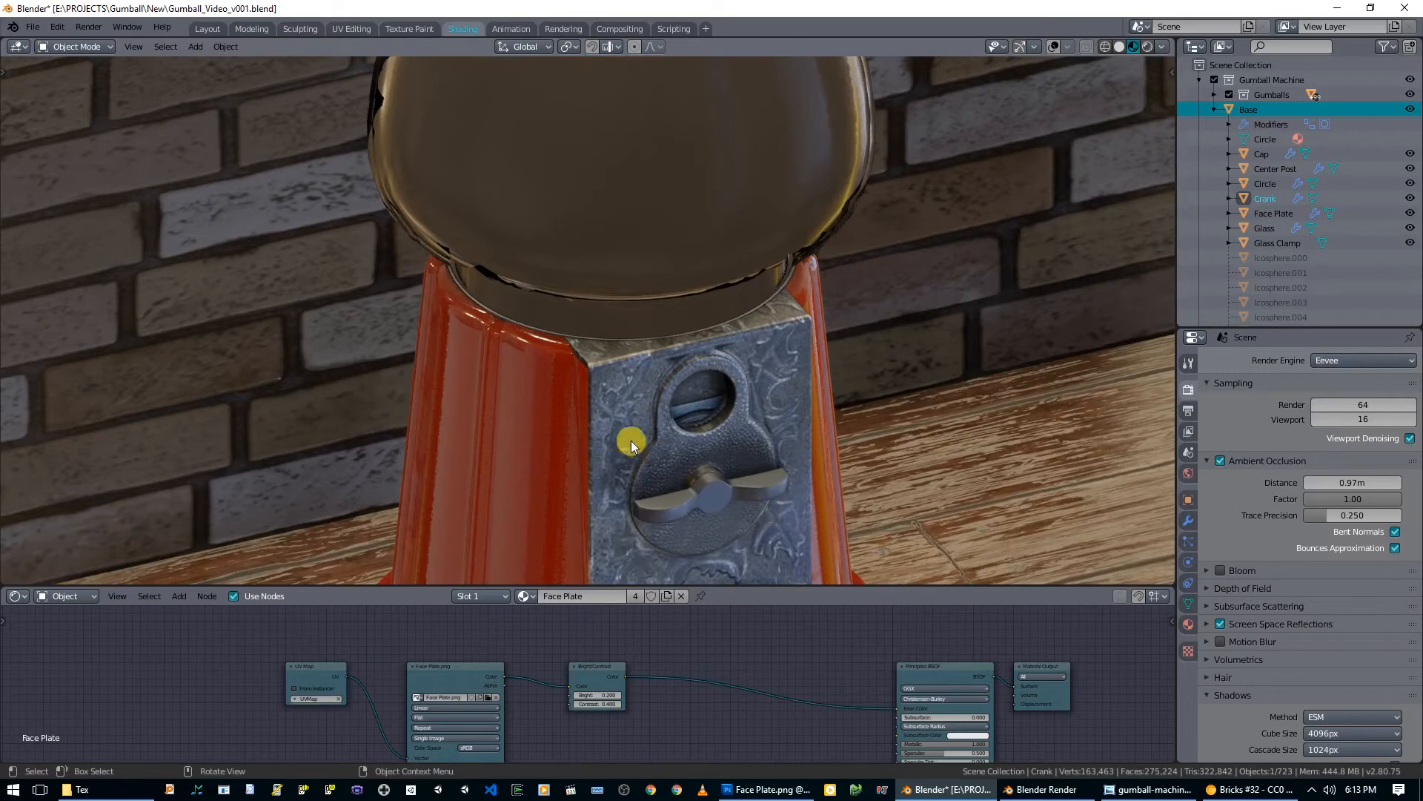
{"action": "scroll", "coordinate": [721, 439], "scroll_direction": "down", "scroll_amount": 3}
{"action": "scroll", "coordinate": [721, 439], "scroll_direction": "up", "scroll_amount": 4}
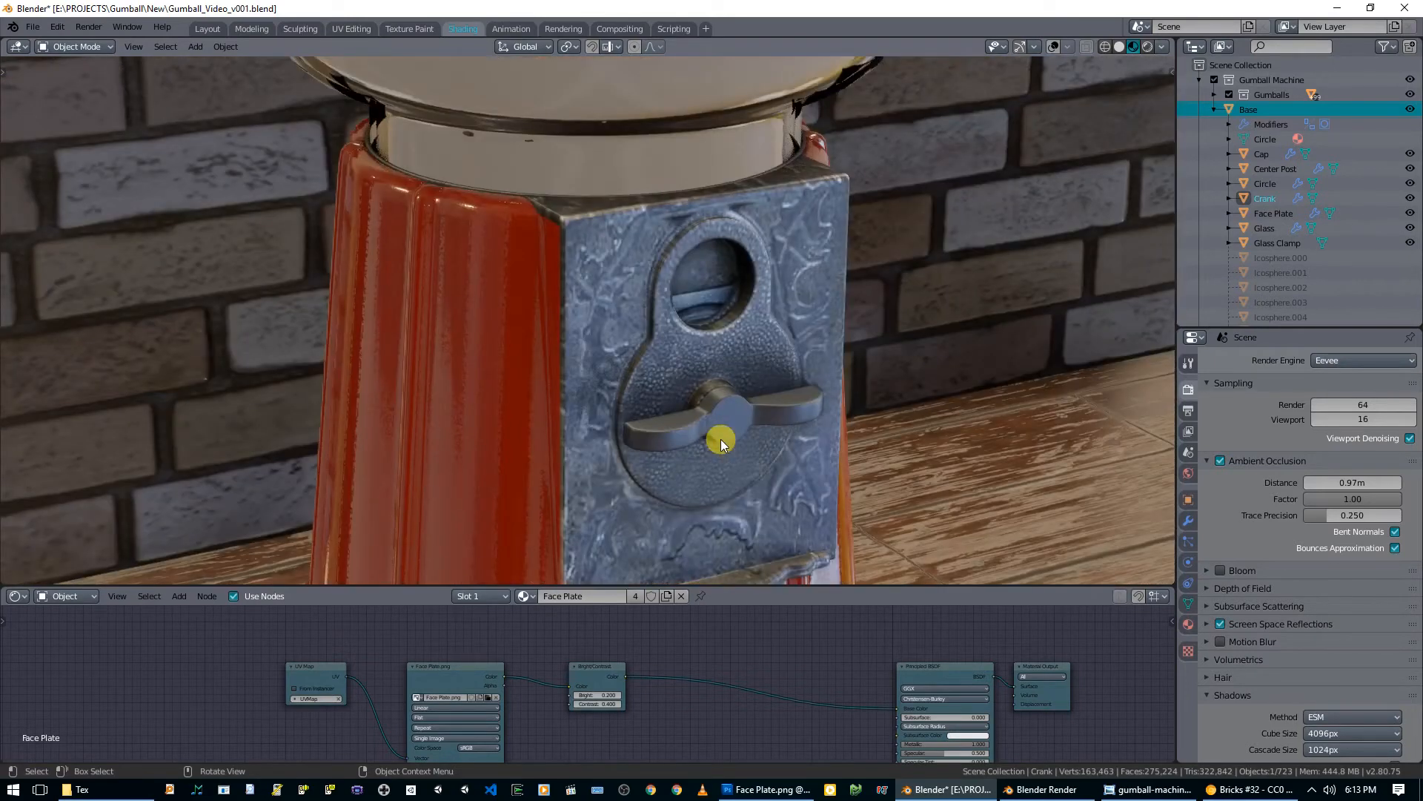
Step: Try to set a render region around the crank in LookDev, and return the viewport to Rendered shading
{"action": "key", "text": "ctrl+b"}
{"action": "left_click_drag", "start_coordinate": [599, 330], "coordinate": [866, 499]}
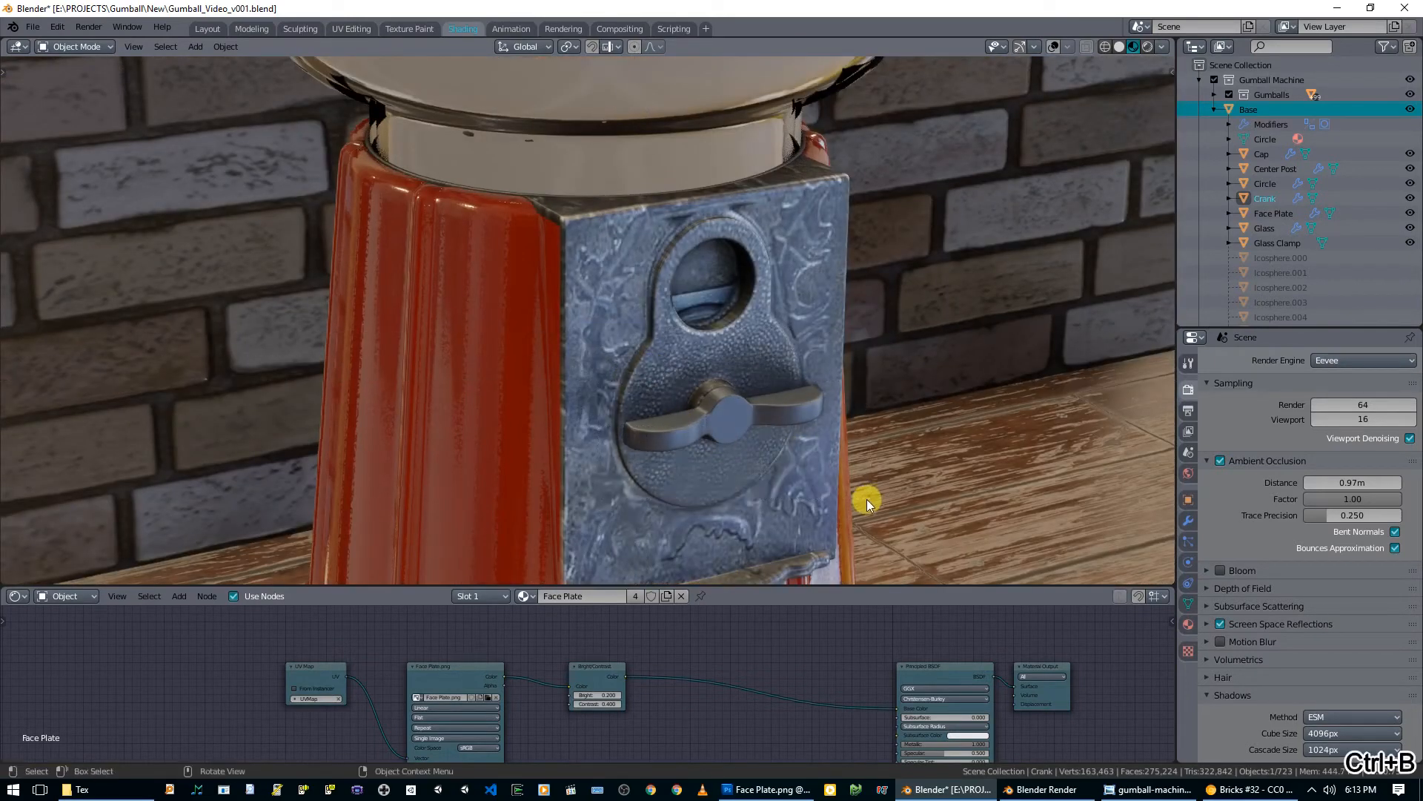
{"action": "key", "text": "z"}
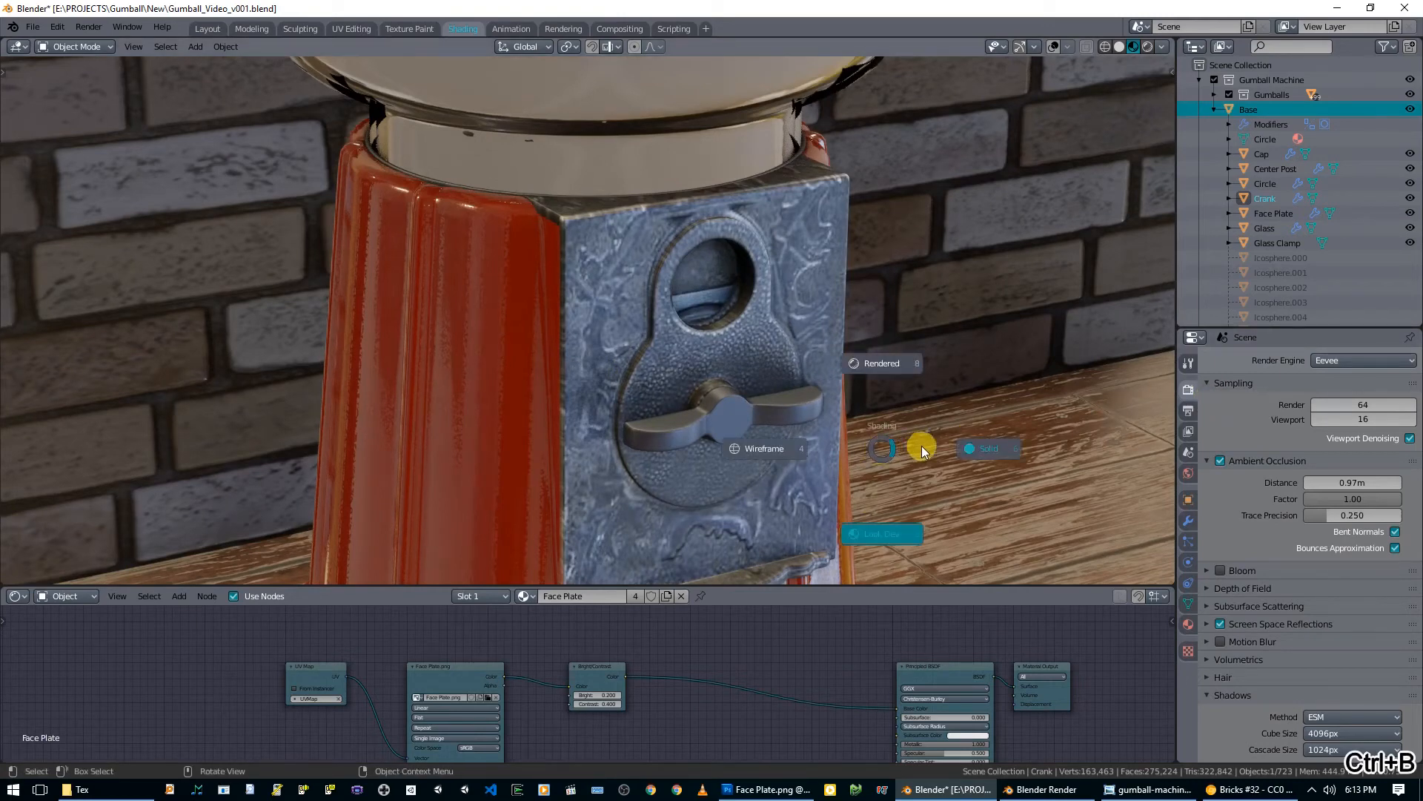
{"action": "left_click", "coordinate": [886, 361]}
Step: Define a viewport render region around the crank and set the render engine to Cycles
{"action": "key", "text": "ctrl+b"}
{"action": "left_click_drag", "start_coordinate": [590, 467], "coordinate": [859, 337]}
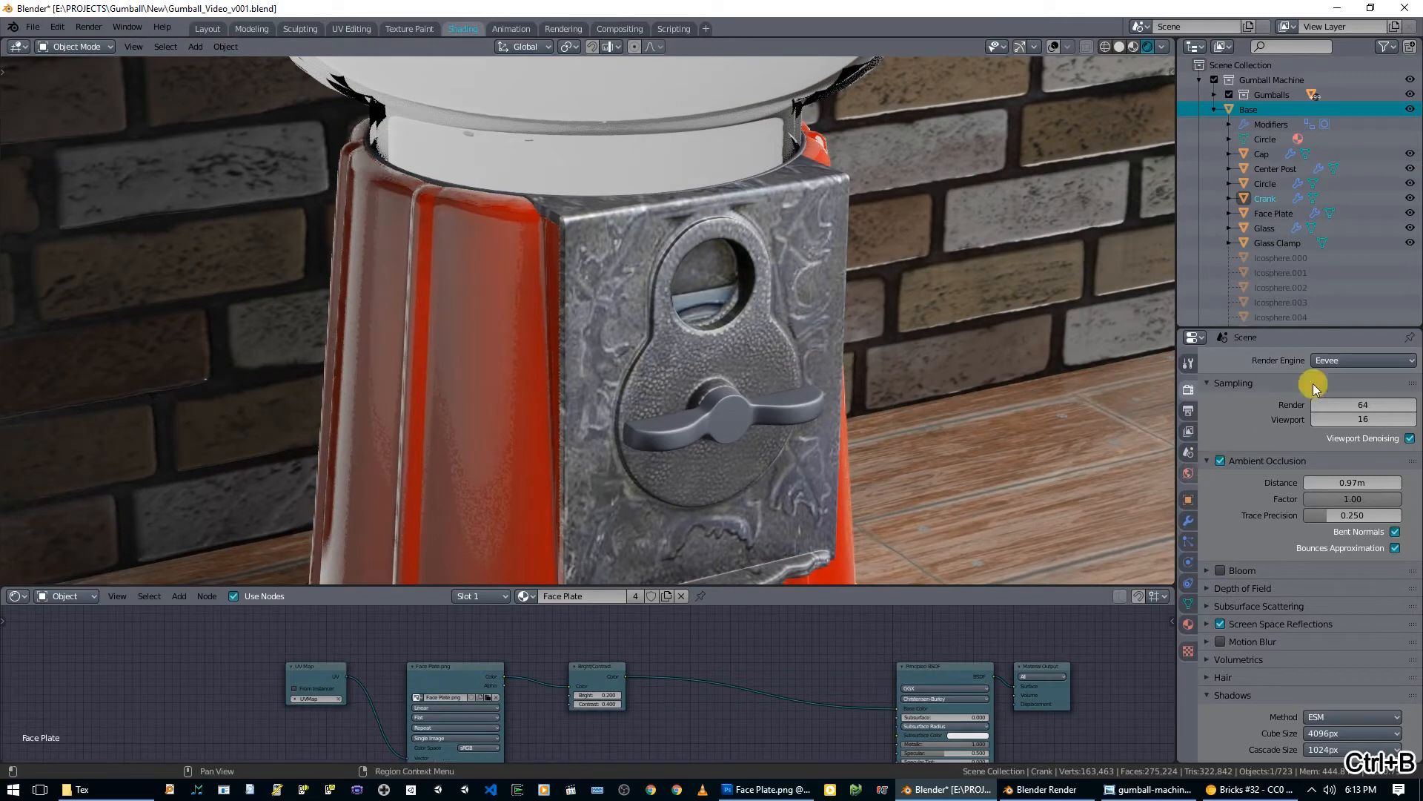
{"action": "left_click", "coordinate": [1344, 359]}
{"action": "left_click", "coordinate": [1333, 411]}
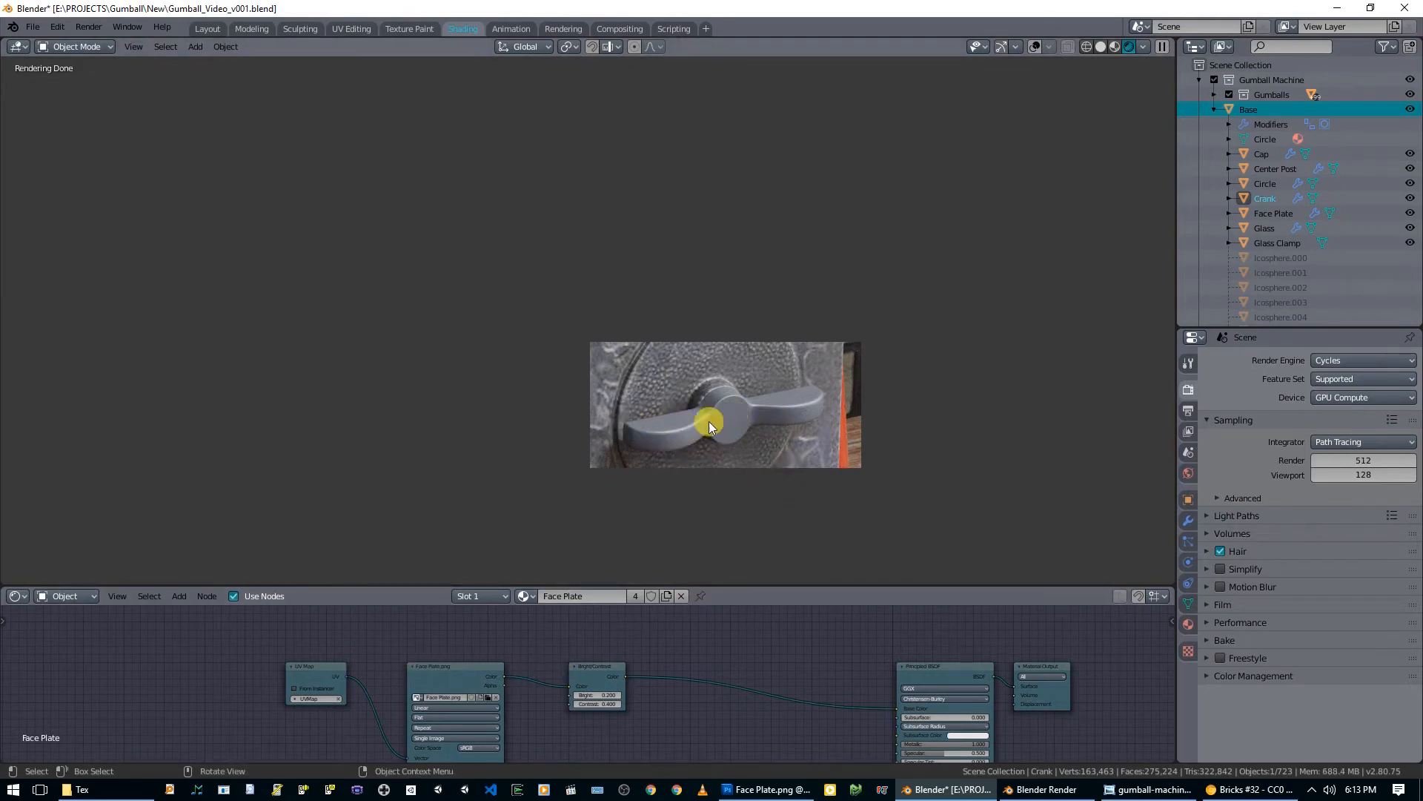
Step: Make a separate copy of the Face Plate material for the Crank object and name it Crank
{"action": "scroll", "coordinate": [741, 481], "scroll_direction": "up", "scroll_amount": 3}
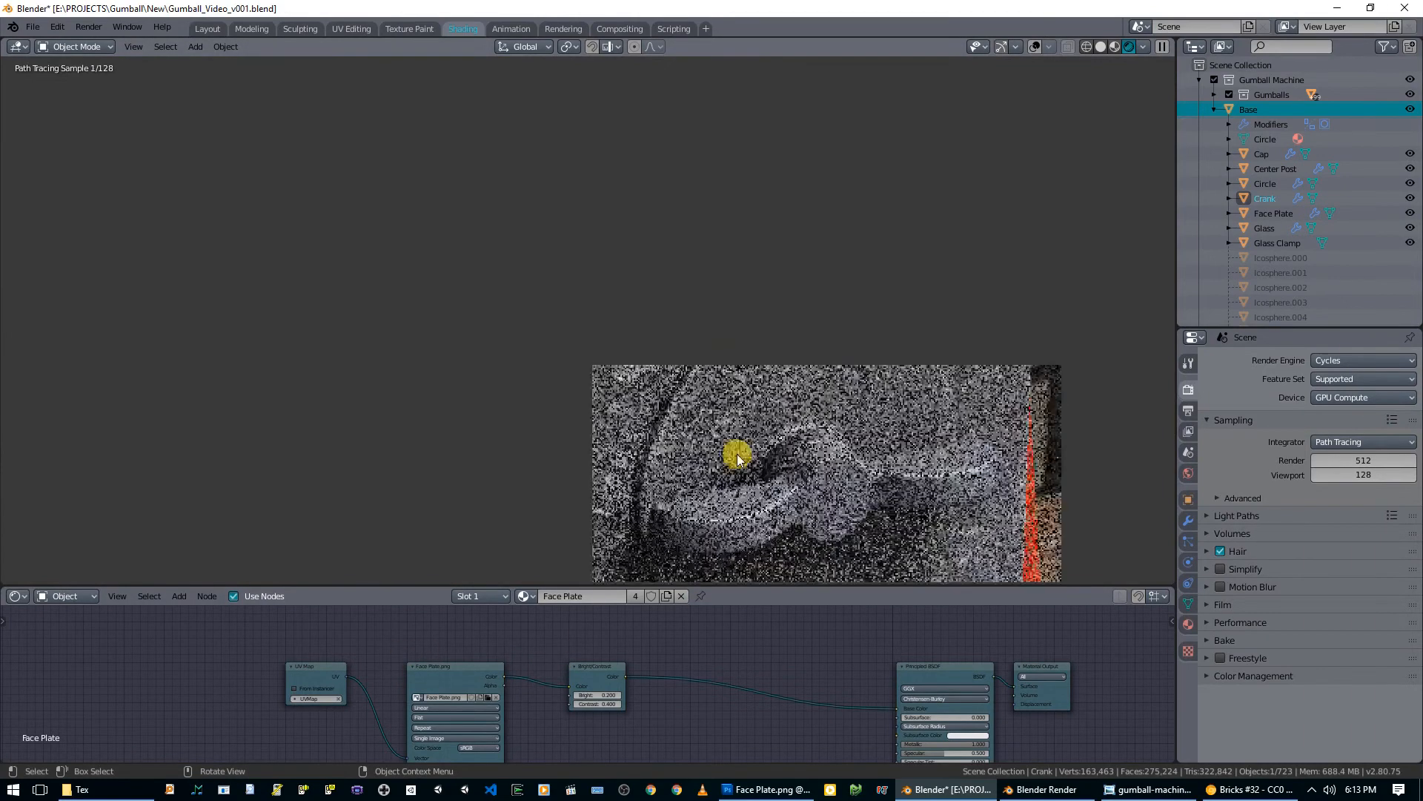
{"action": "scroll", "coordinate": [756, 630], "scroll_direction": "down", "scroll_amount": 2}
{"action": "scroll", "coordinate": [745, 679], "scroll_direction": "down", "scroll_amount": 5, "text": "shift"}
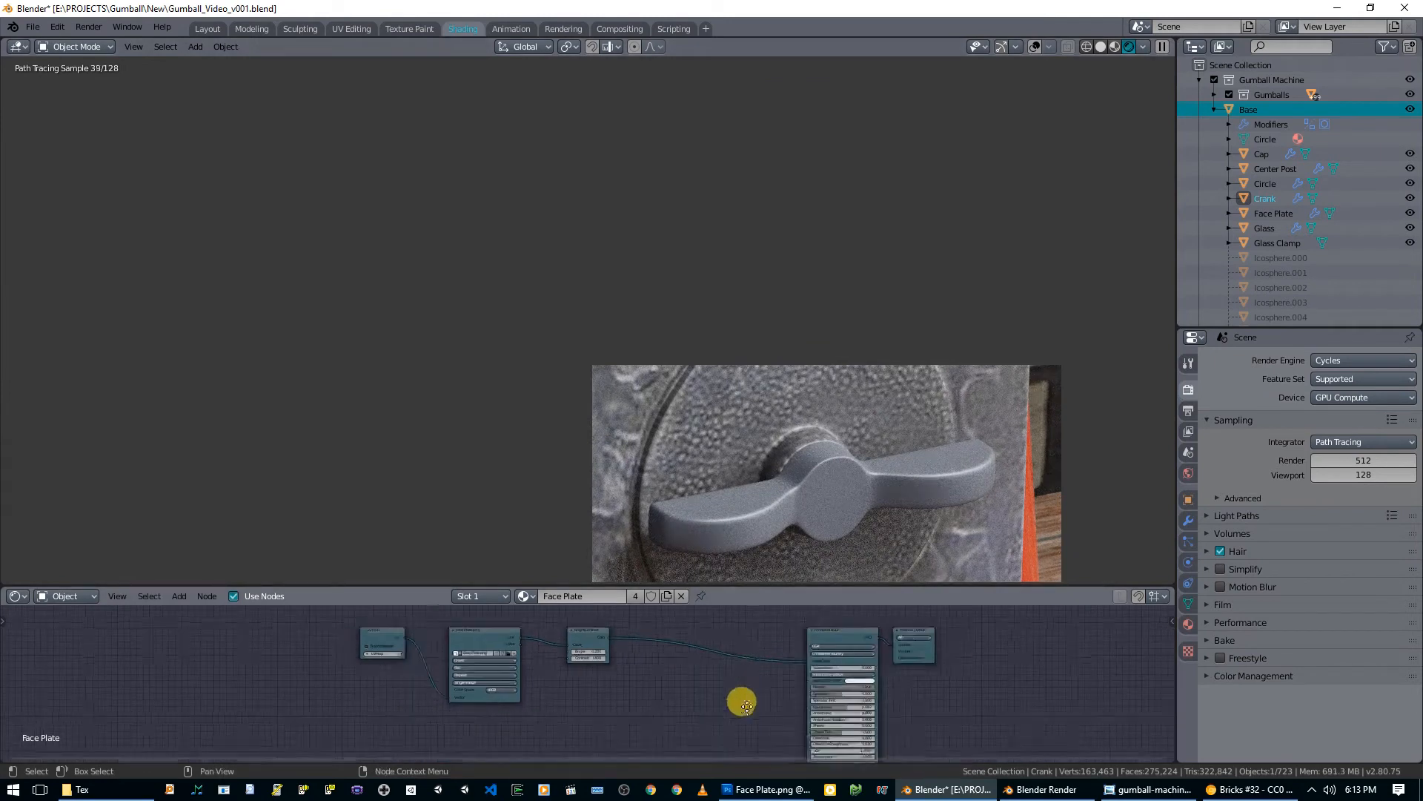
{"action": "middle_click_drag", "start_coordinate": [744, 723], "coordinate": [723, 694]}
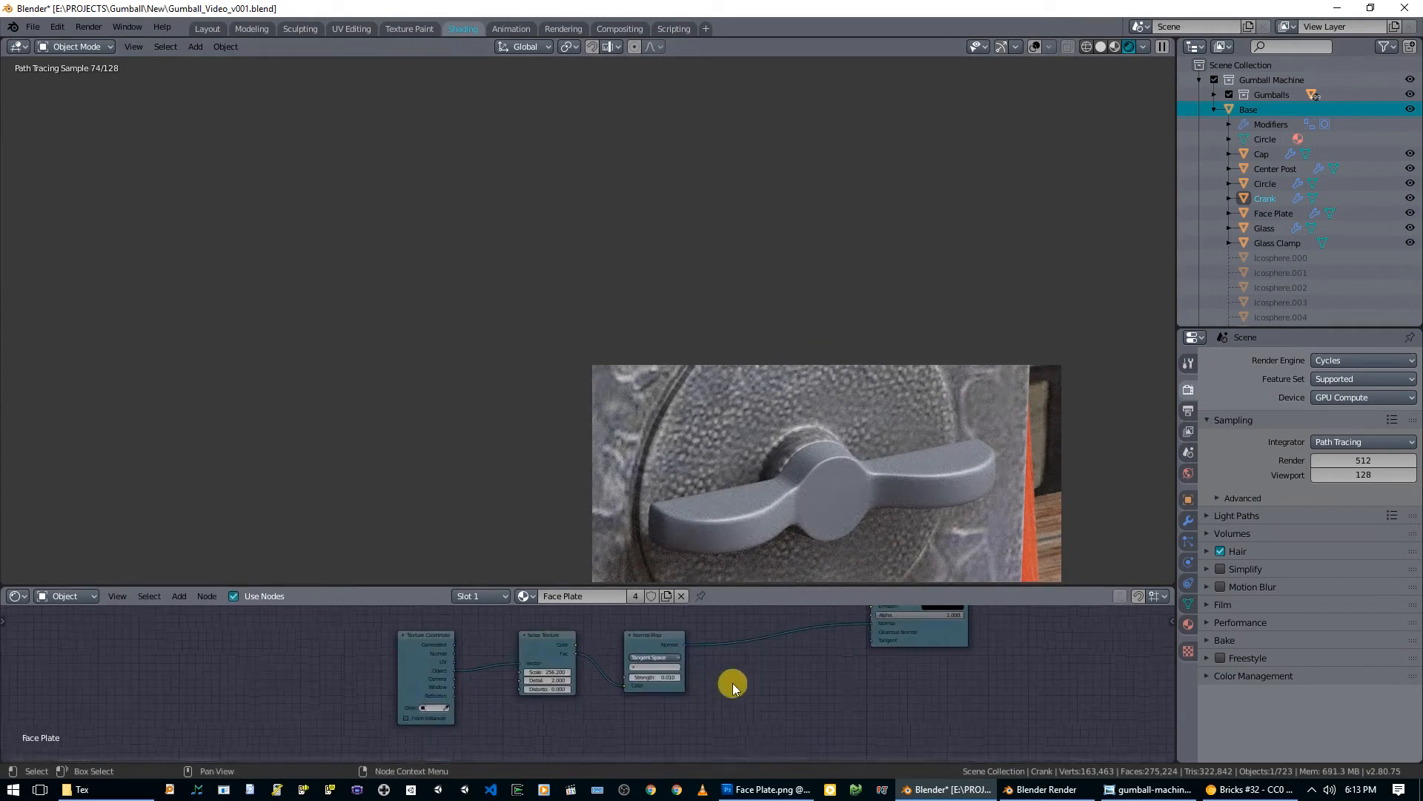
{"action": "left_click", "coordinate": [1261, 198]}
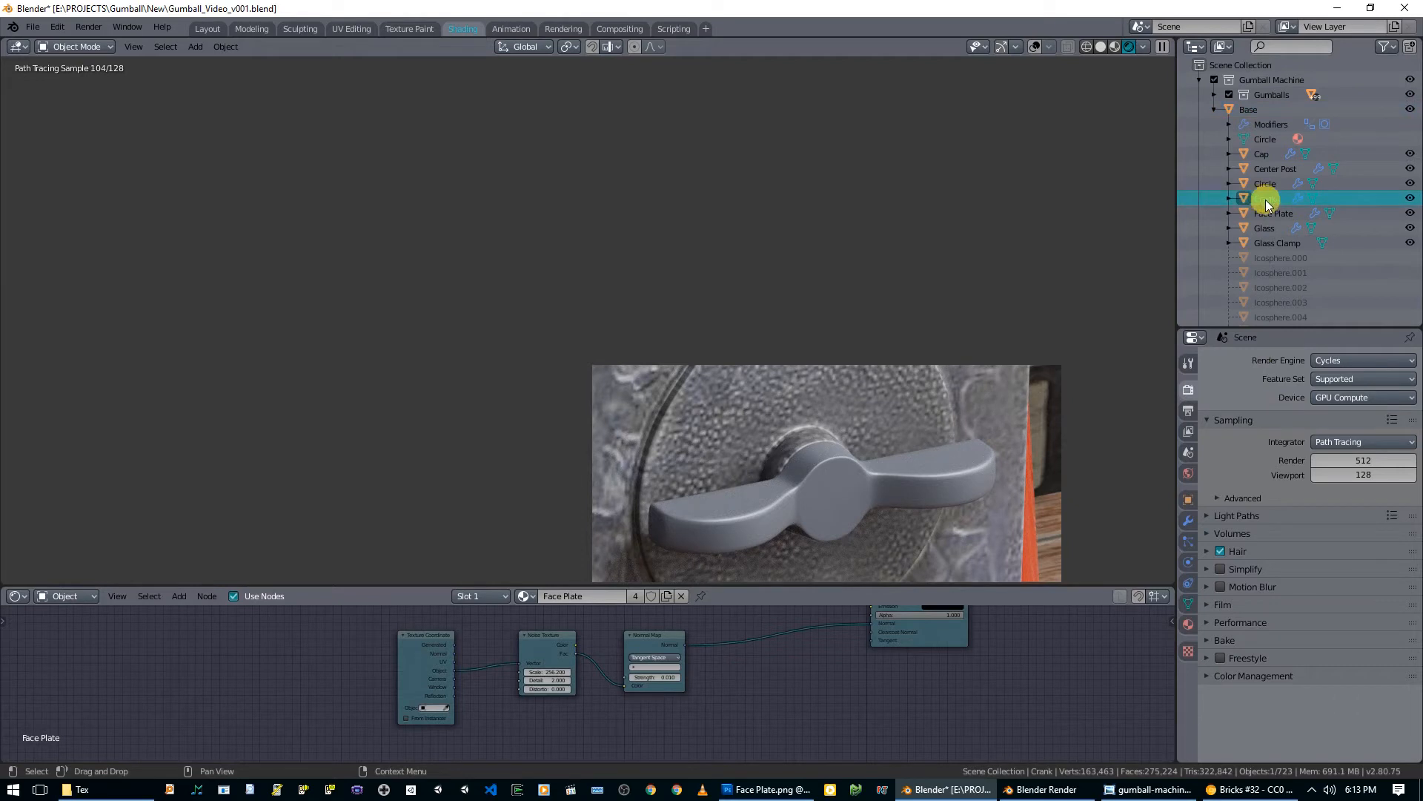
{"action": "left_click", "coordinate": [1187, 625]}
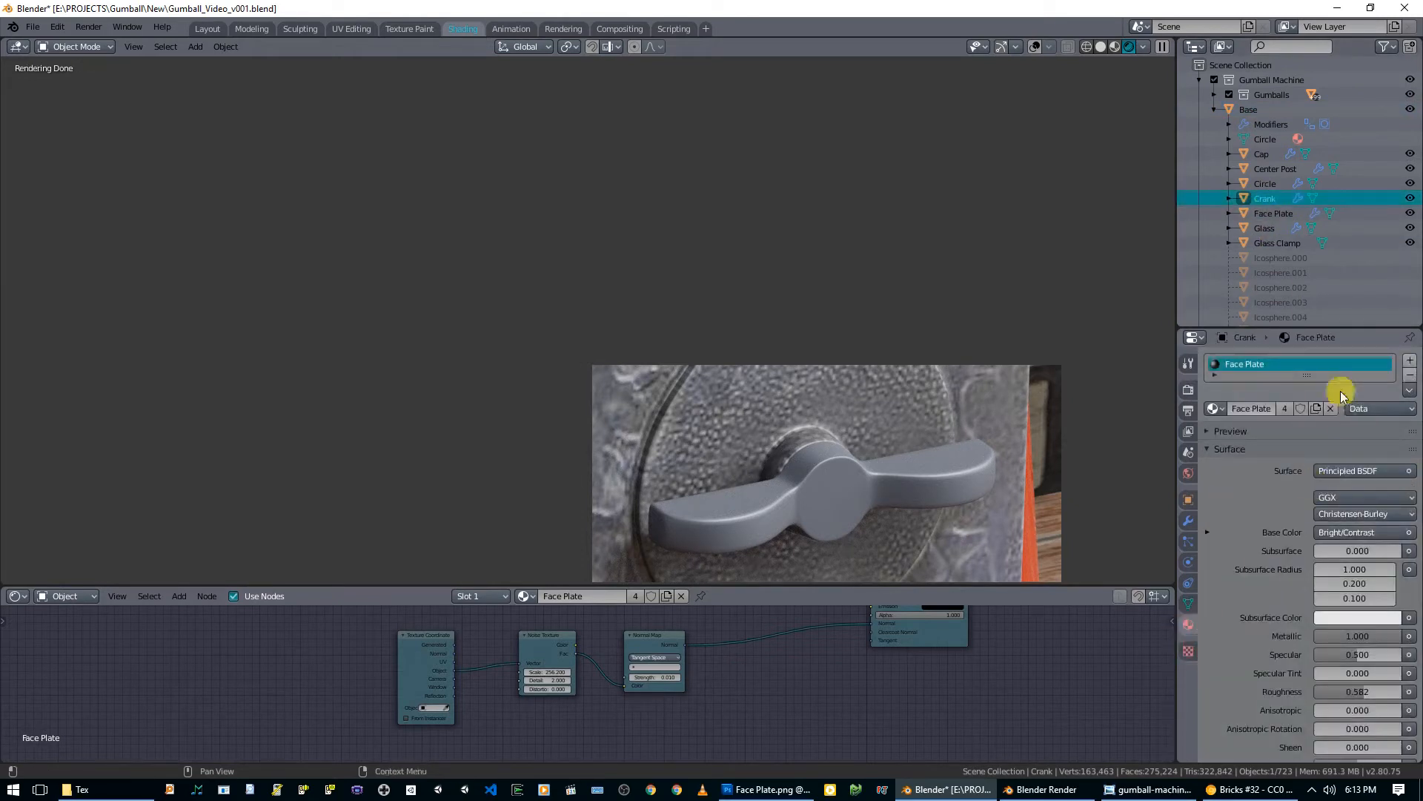
{"action": "left_click_drag", "start_coordinate": [1307, 375], "coordinate": [1305, 400]}
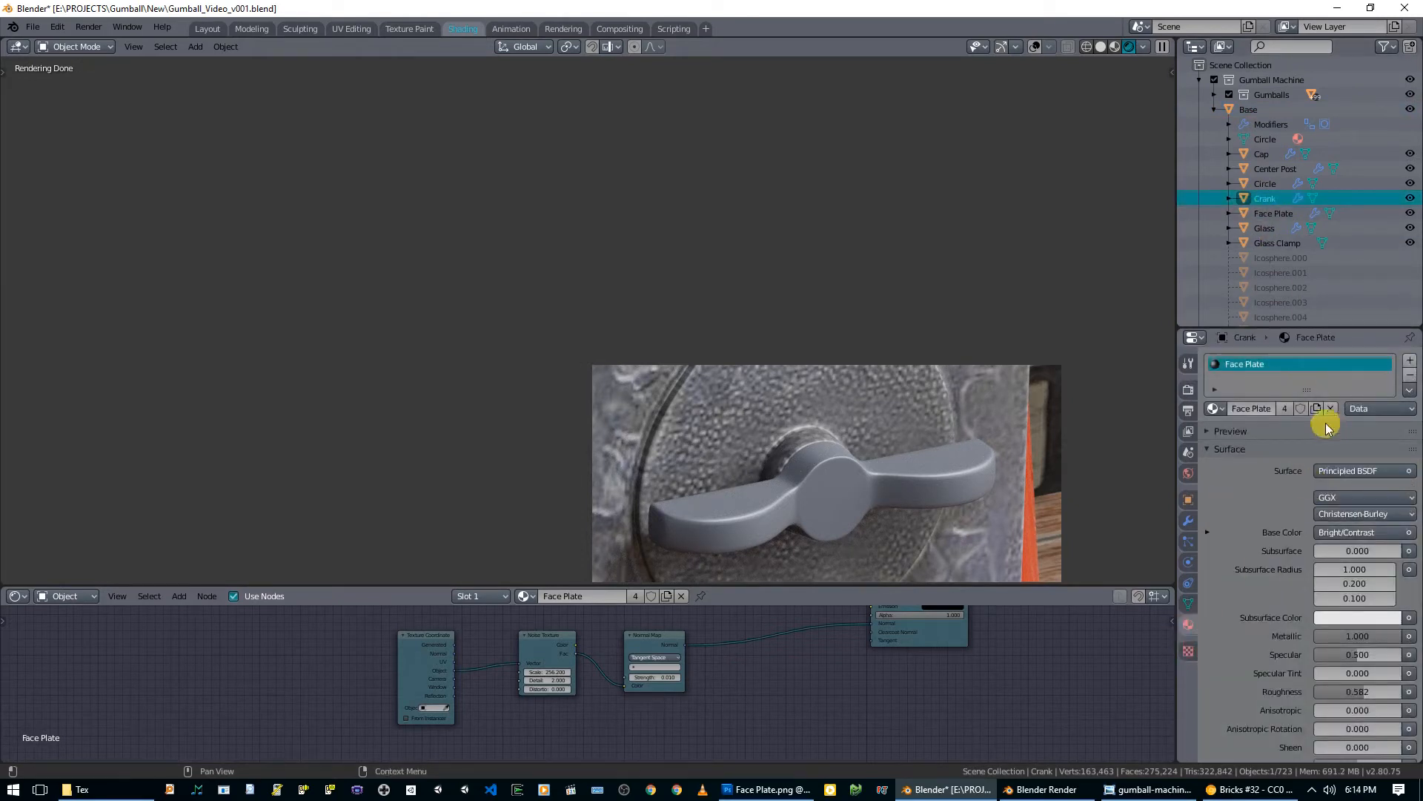
{"action": "left_click", "coordinate": [1317, 413]}
{"action": "double_click", "coordinate": [1256, 408]}
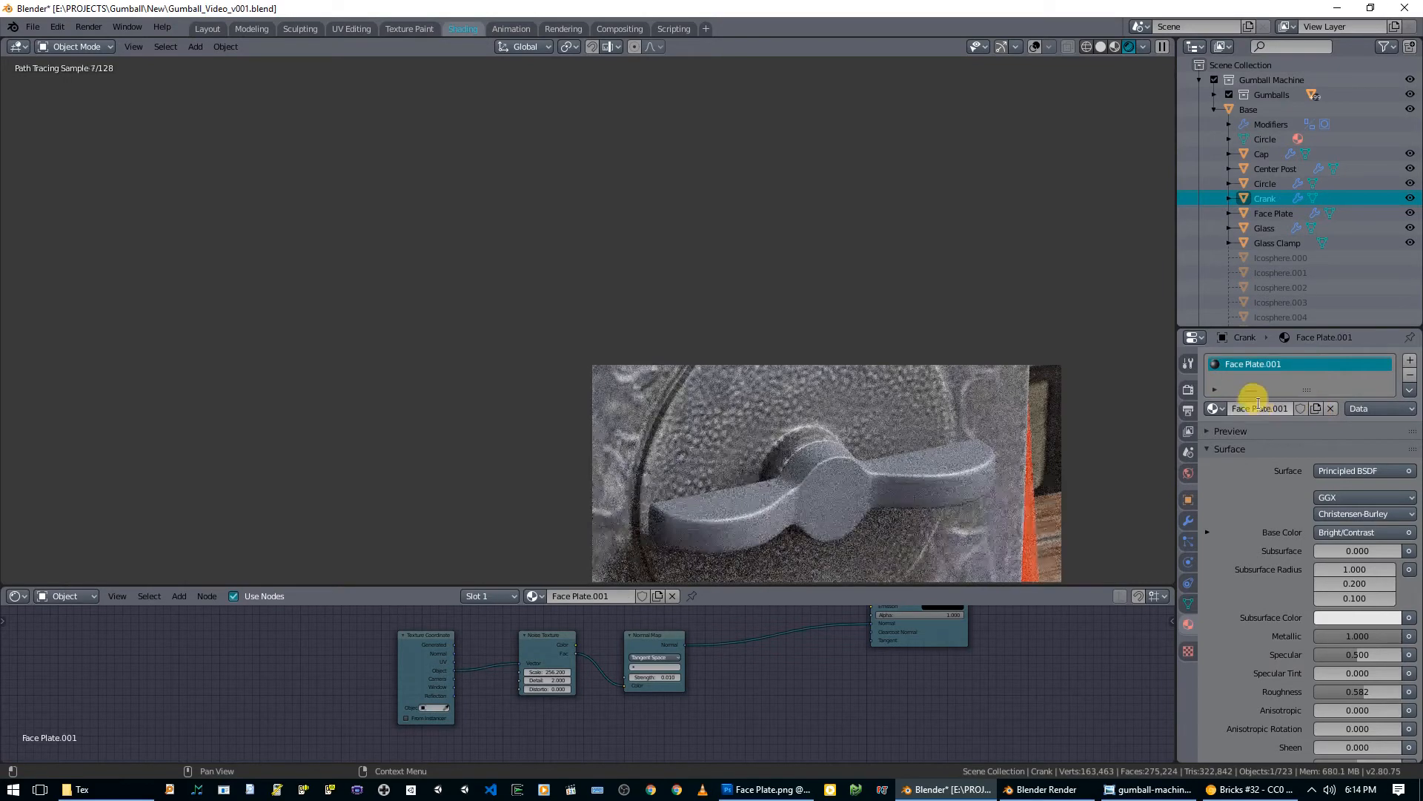
{"action": "type", "text": "Crank"}
{"action": "key", "text": "Return"}
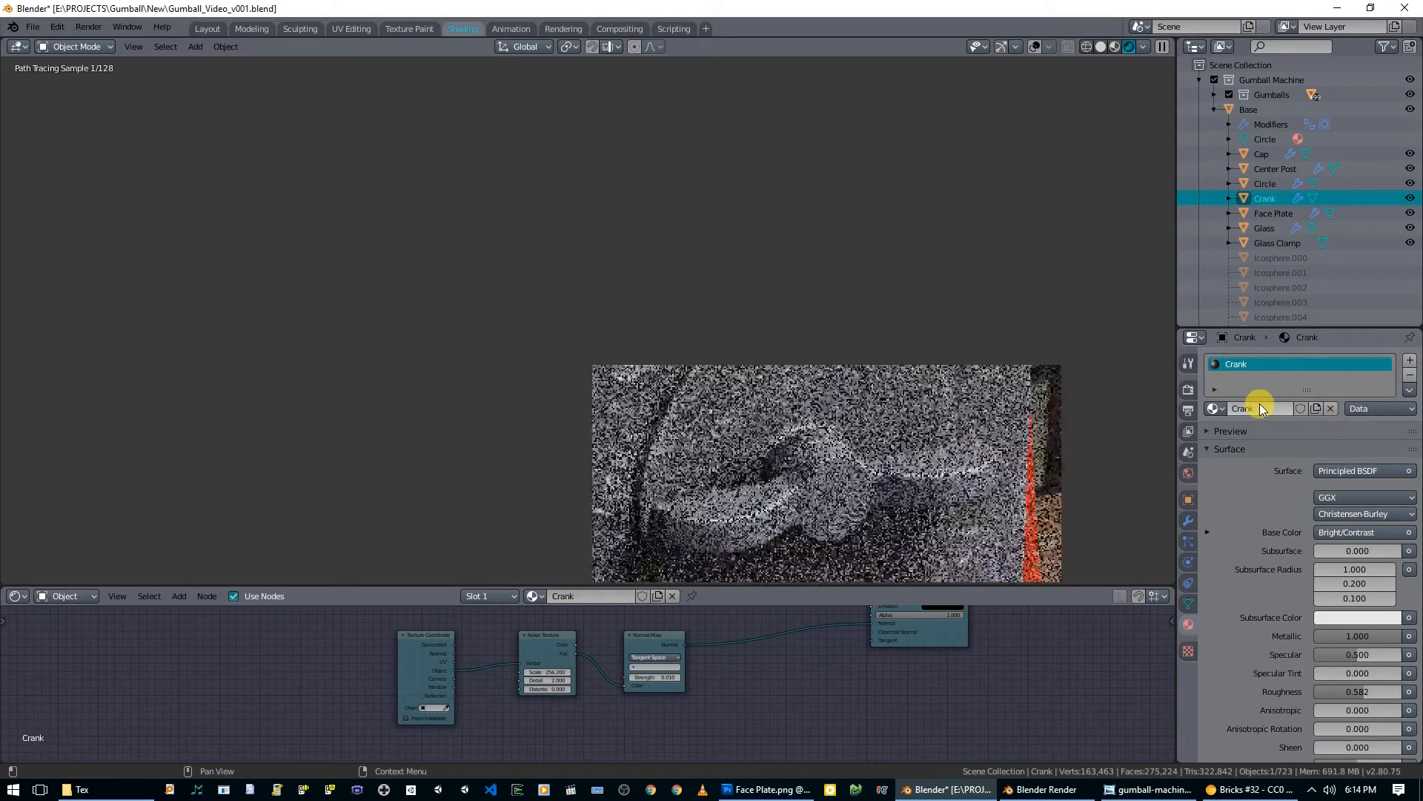
Step: Set the Normal Map strength in the Crank material to 0.2
{"action": "middle_click_drag", "start_coordinate": [809, 677], "coordinate": [828, 751]}
{"action": "middle_click_drag", "start_coordinate": [756, 680], "coordinate": [734, 648]}
{"action": "key", "text": "Return"}
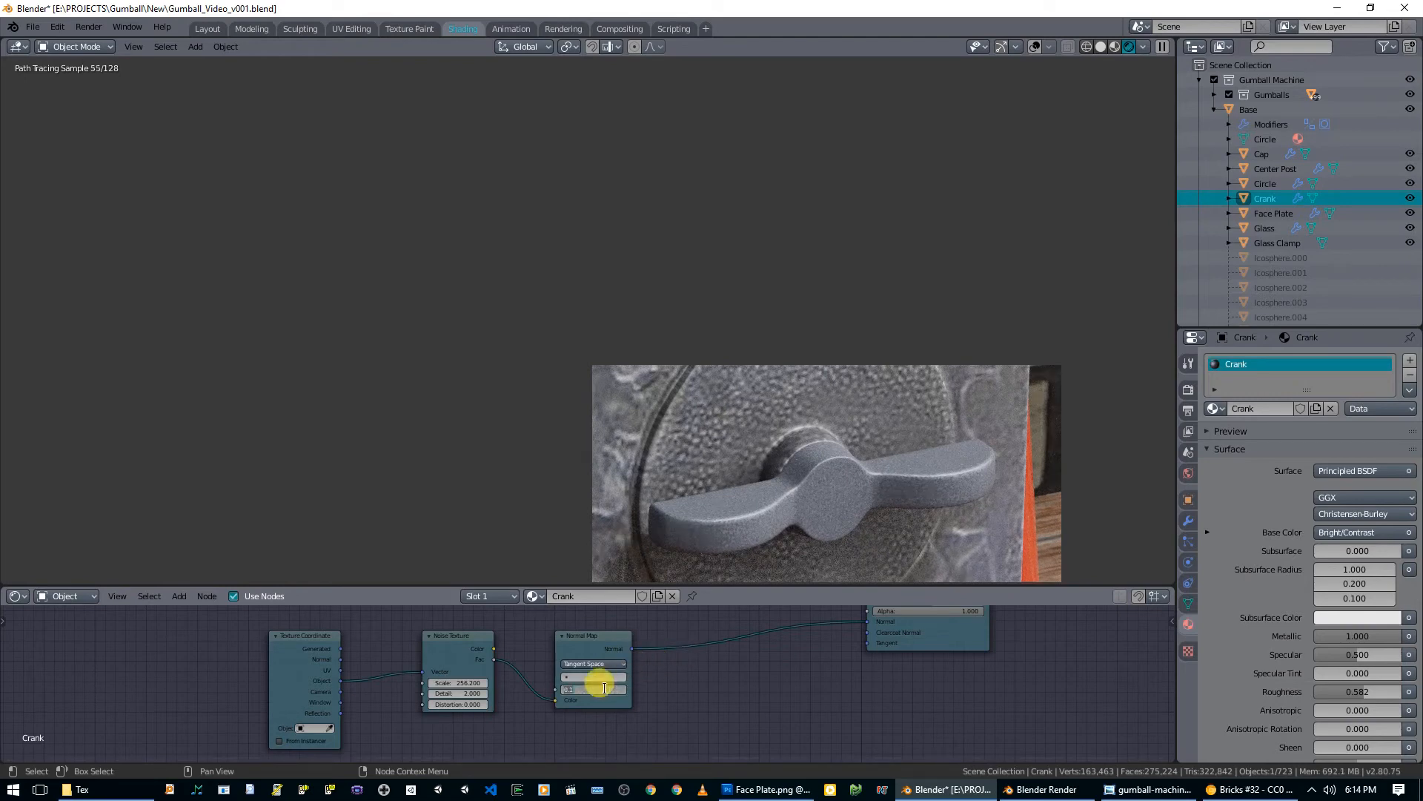
{"action": "type", "text": "0.2"}
{"action": "key", "text": "Return"}
{"action": "middle_click_drag", "start_coordinate": [842, 693], "coordinate": [922, 790]}
{"action": "mouse_move", "coordinate": [817, 667]}
{"action": "middle_mouse_down"}
{"action": "mouse_move", "coordinate": [852, 783]}
{"action": "mouse_move", "coordinate": [820, 711]}
{"action": "mouse_move", "coordinate": [797, 705]}
{"action": "middle_mouse_up"}
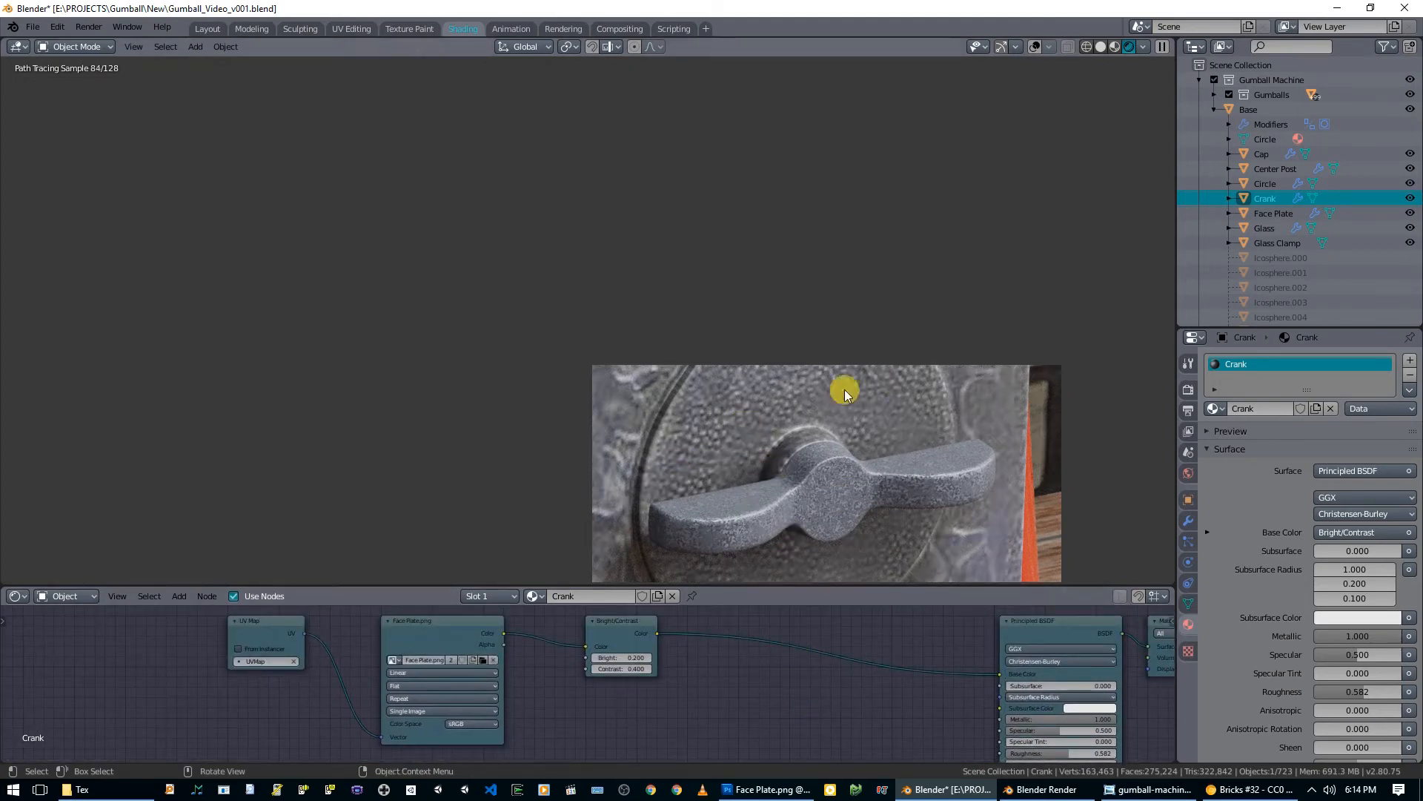
Step: Split the 3D viewport, enter Edit Mode on the Crank object, and turn the new area into a UV Editor
{"action": "middle_click_drag", "start_coordinate": [731, 645], "coordinate": [808, 705]}
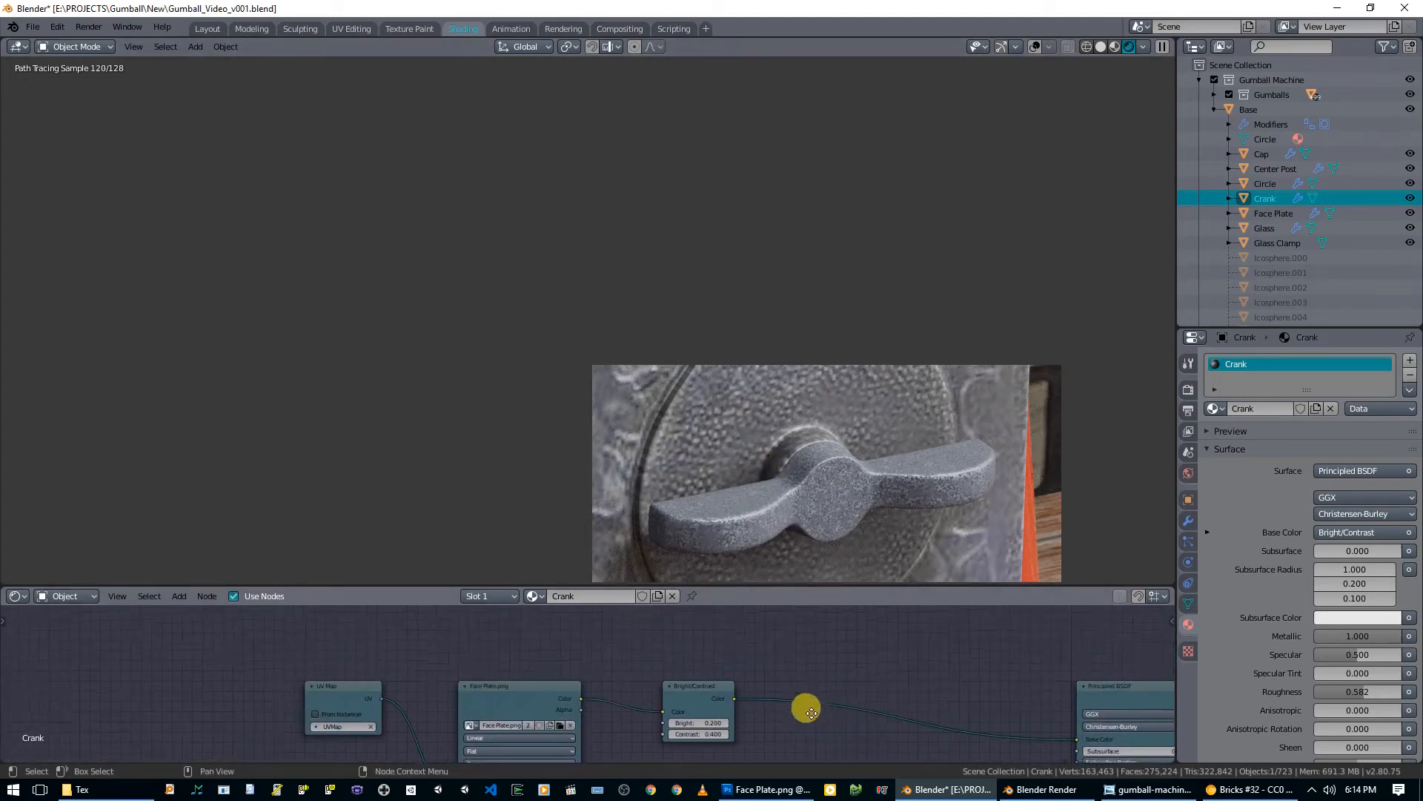
{"action": "scroll", "coordinate": [823, 671], "scroll_direction": "down", "scroll_amount": 2}
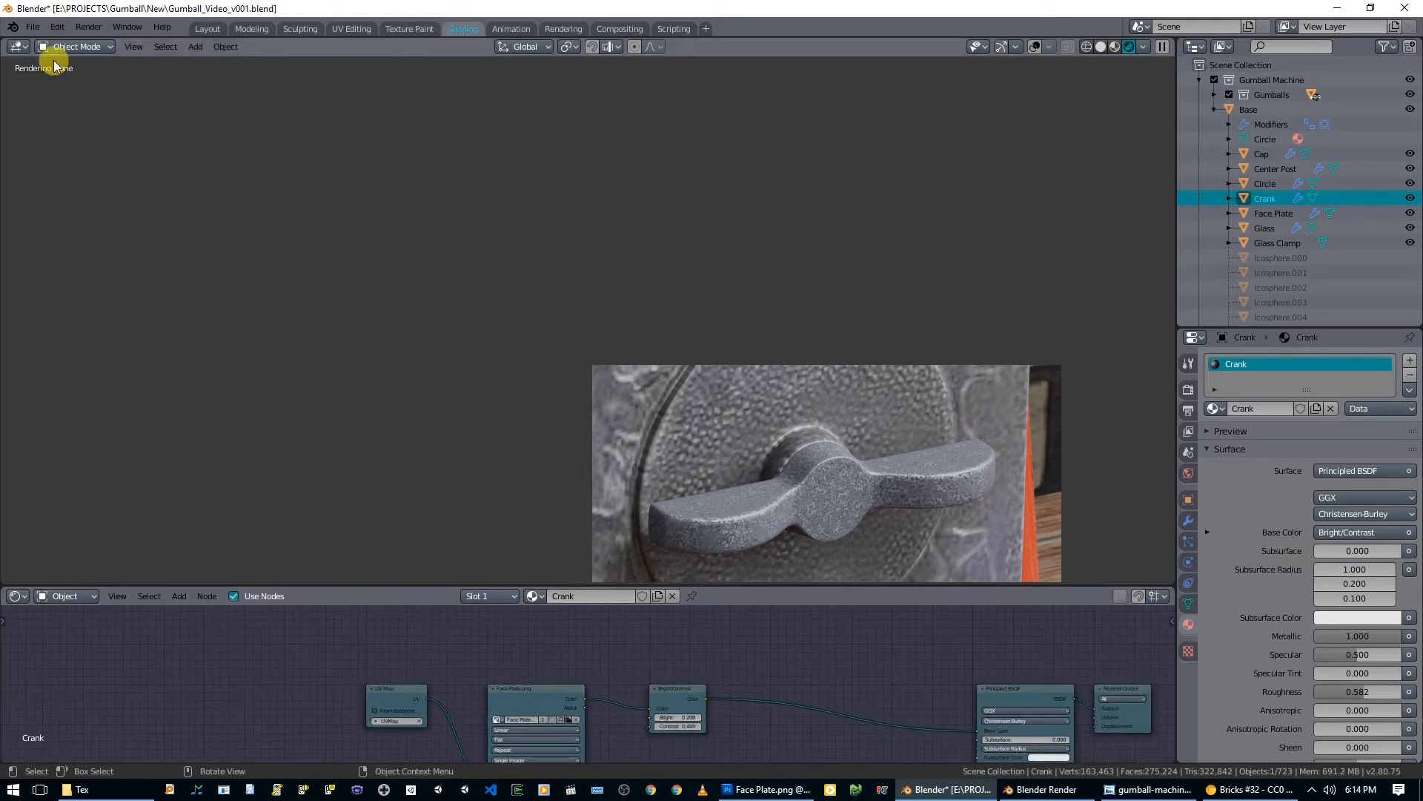
{"action": "left_click_drag", "start_coordinate": [17, 52], "coordinate": [556, 55]}
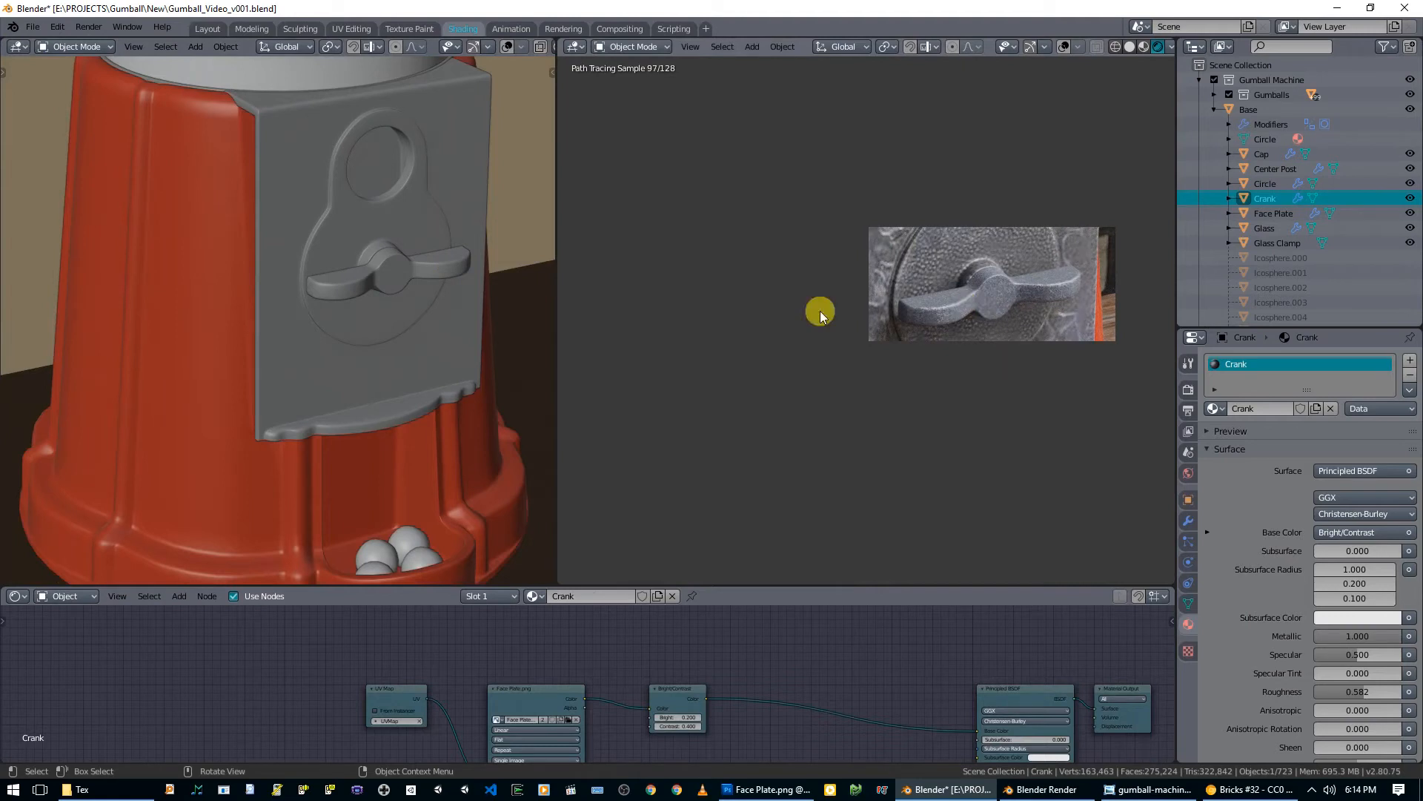
{"action": "key", "text": "Tab"}
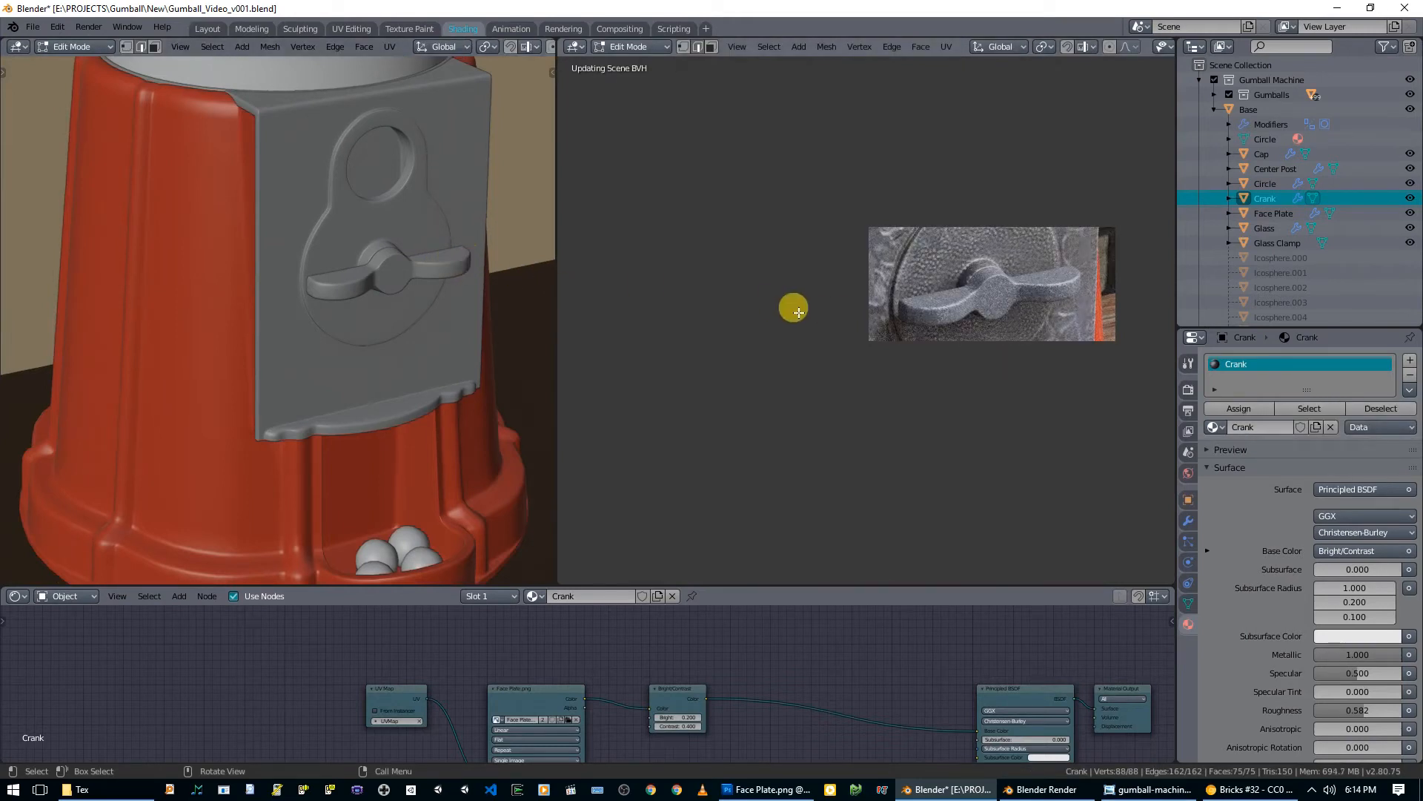
{"action": "left_click", "coordinate": [21, 47]}
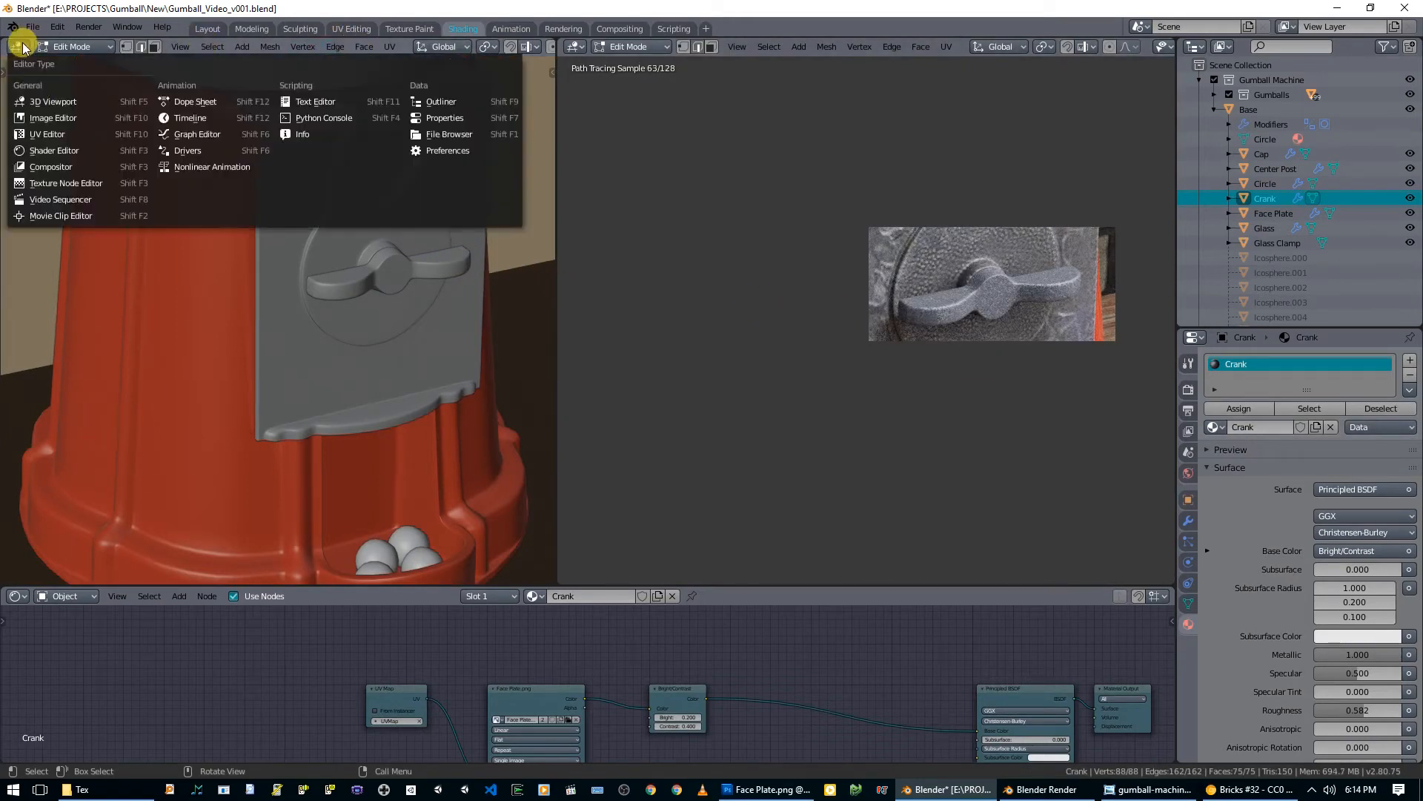
{"action": "left_click", "coordinate": [40, 134]}
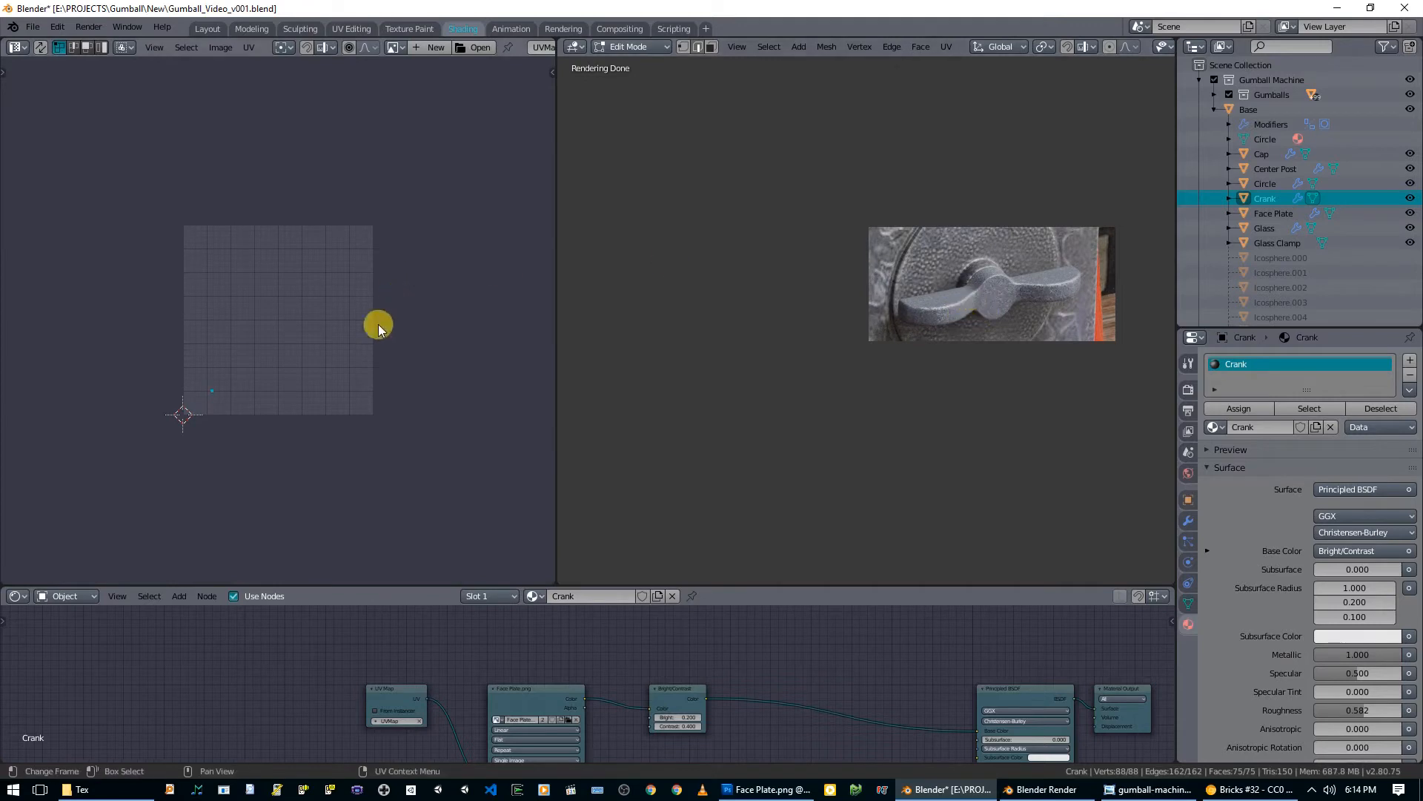
Step: Set the 3D viewport to Solid shading, turn on its overlays, and select the whole crank mesh in Edit Mode
{"action": "key", "text": "z"}
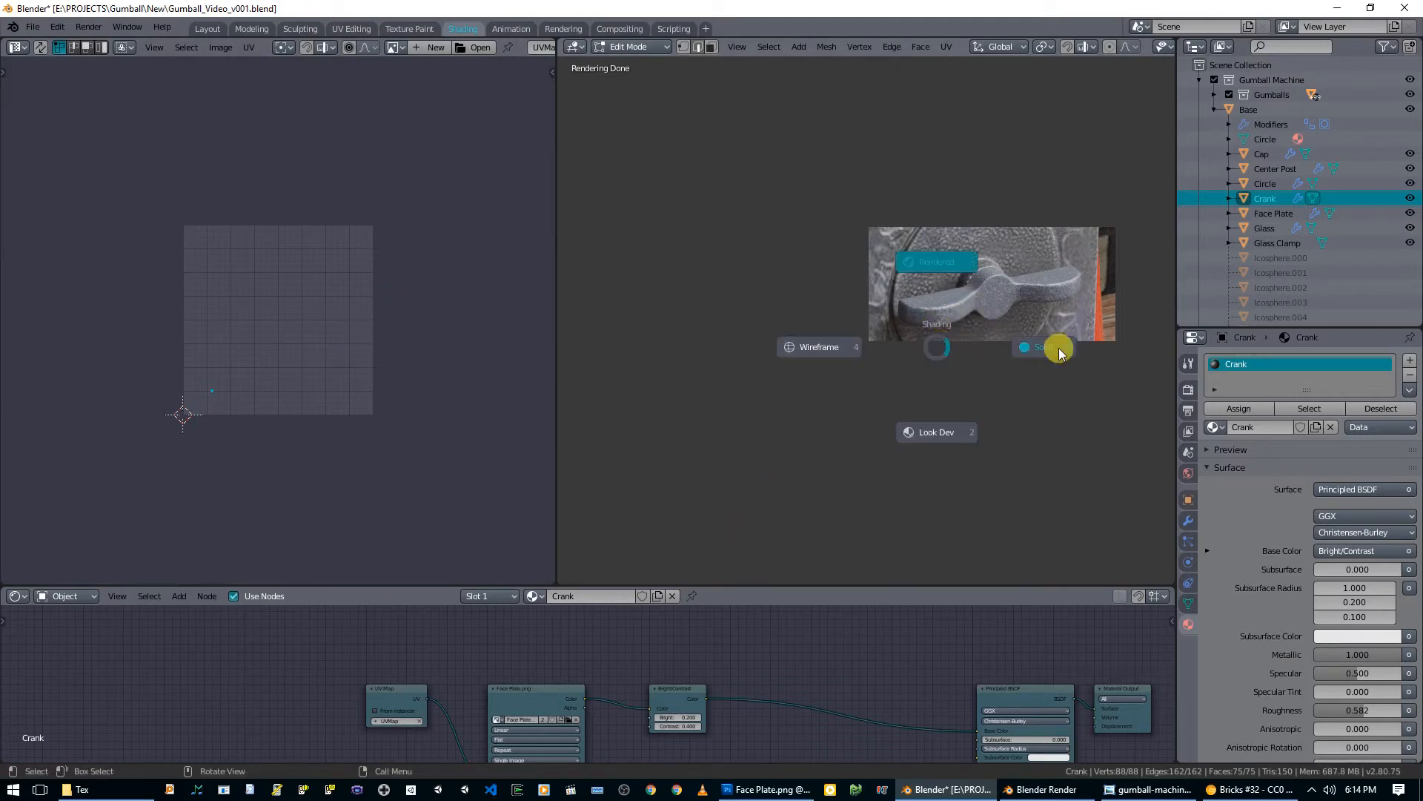
{"action": "left_click", "coordinate": [1057, 350]}
{"action": "left_click", "coordinate": [1056, 294]}
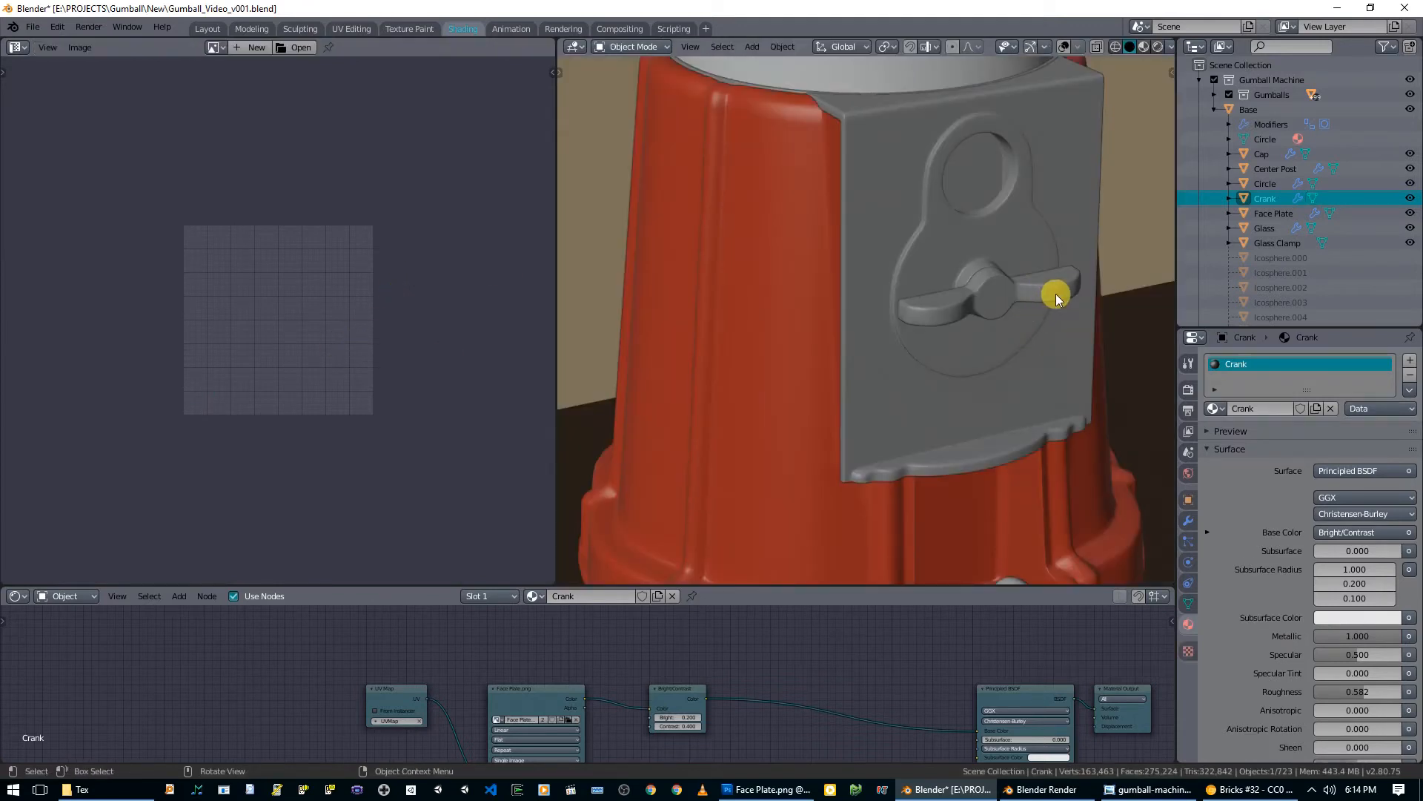
{"action": "key", "text": "z"}
{"action": "key", "text": "z"}
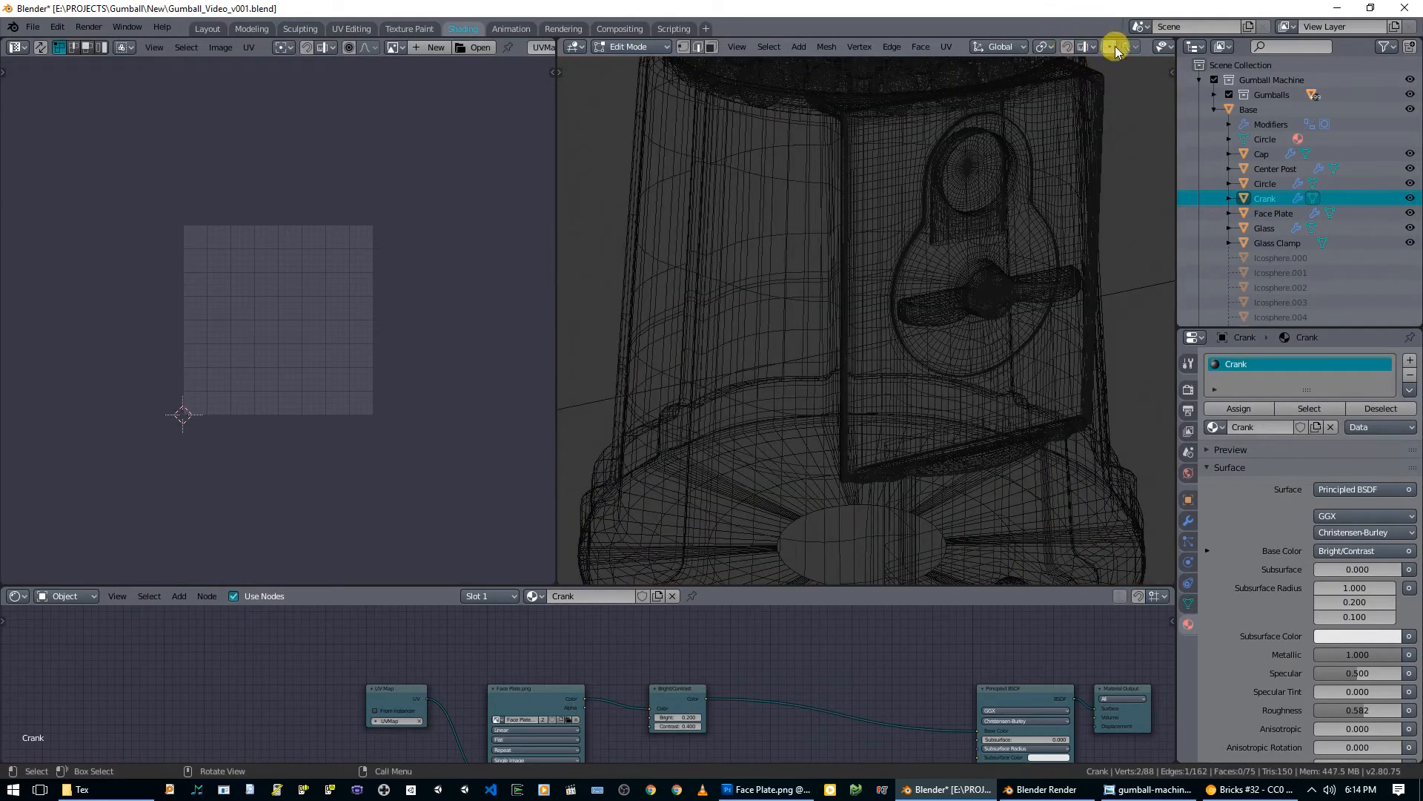
{"action": "key", "text": "z"}
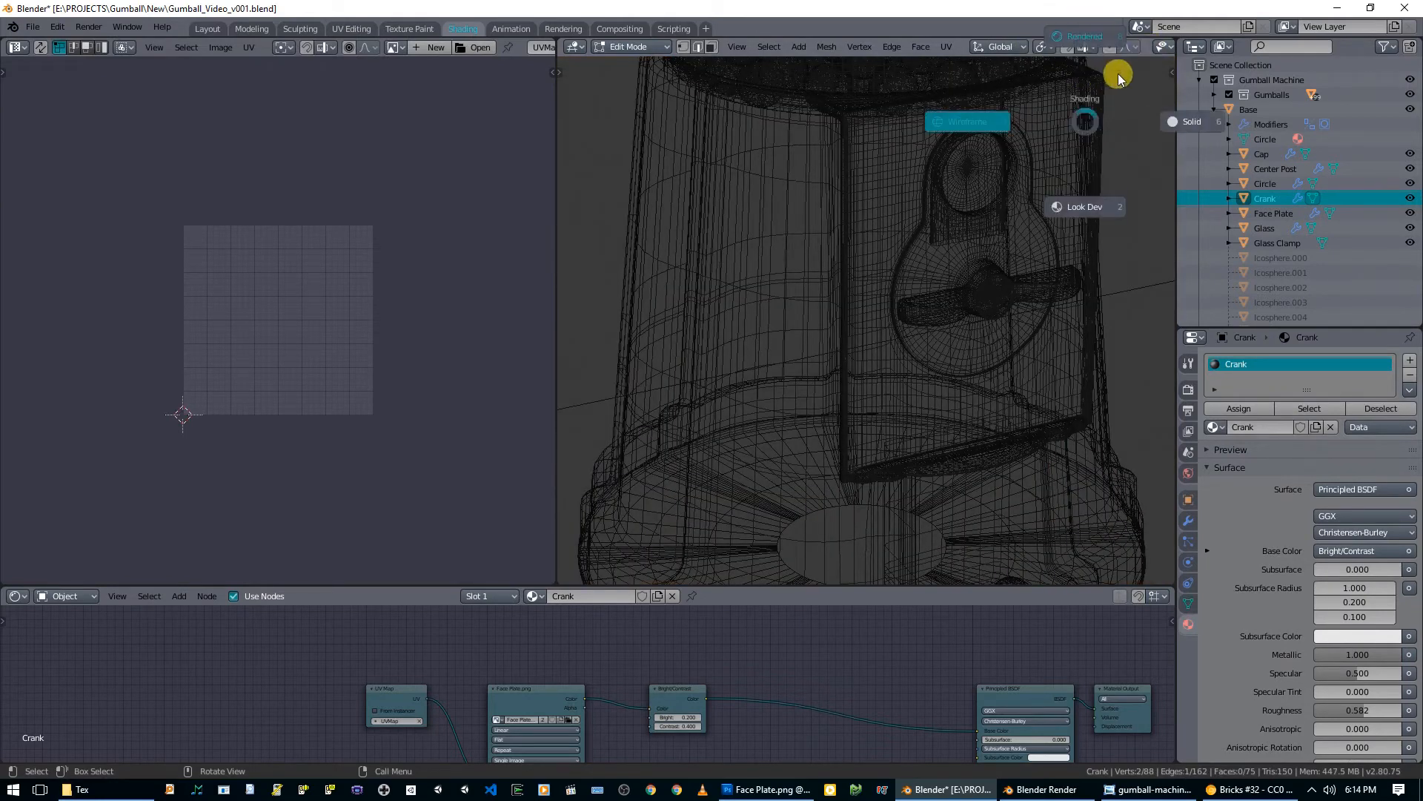
{"action": "left_click", "coordinate": [1169, 104]}
{"action": "key", "text": "Tab"}
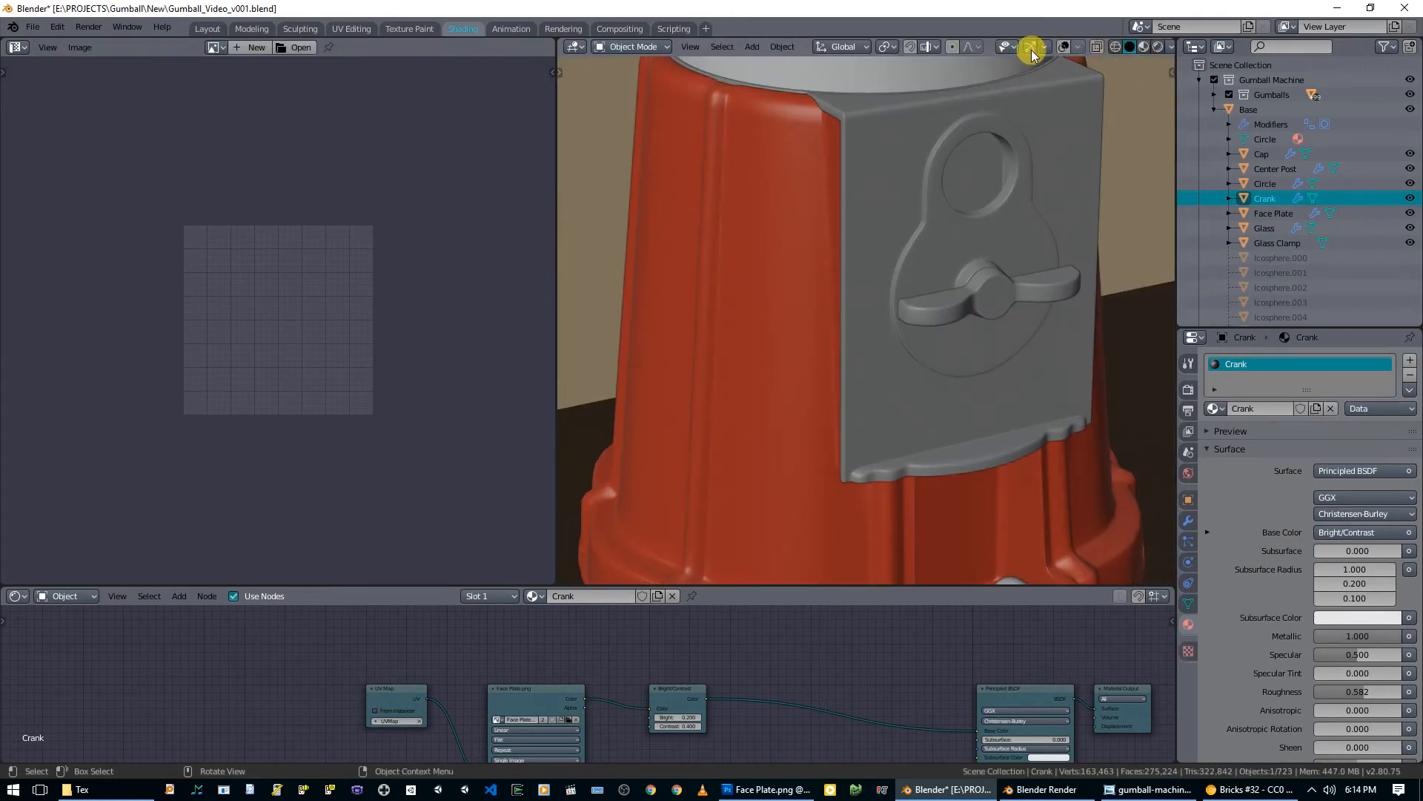
{"action": "left_click", "coordinate": [1065, 48]}
{"action": "key", "text": "Tab"}
{"action": "key", "text": "a"}
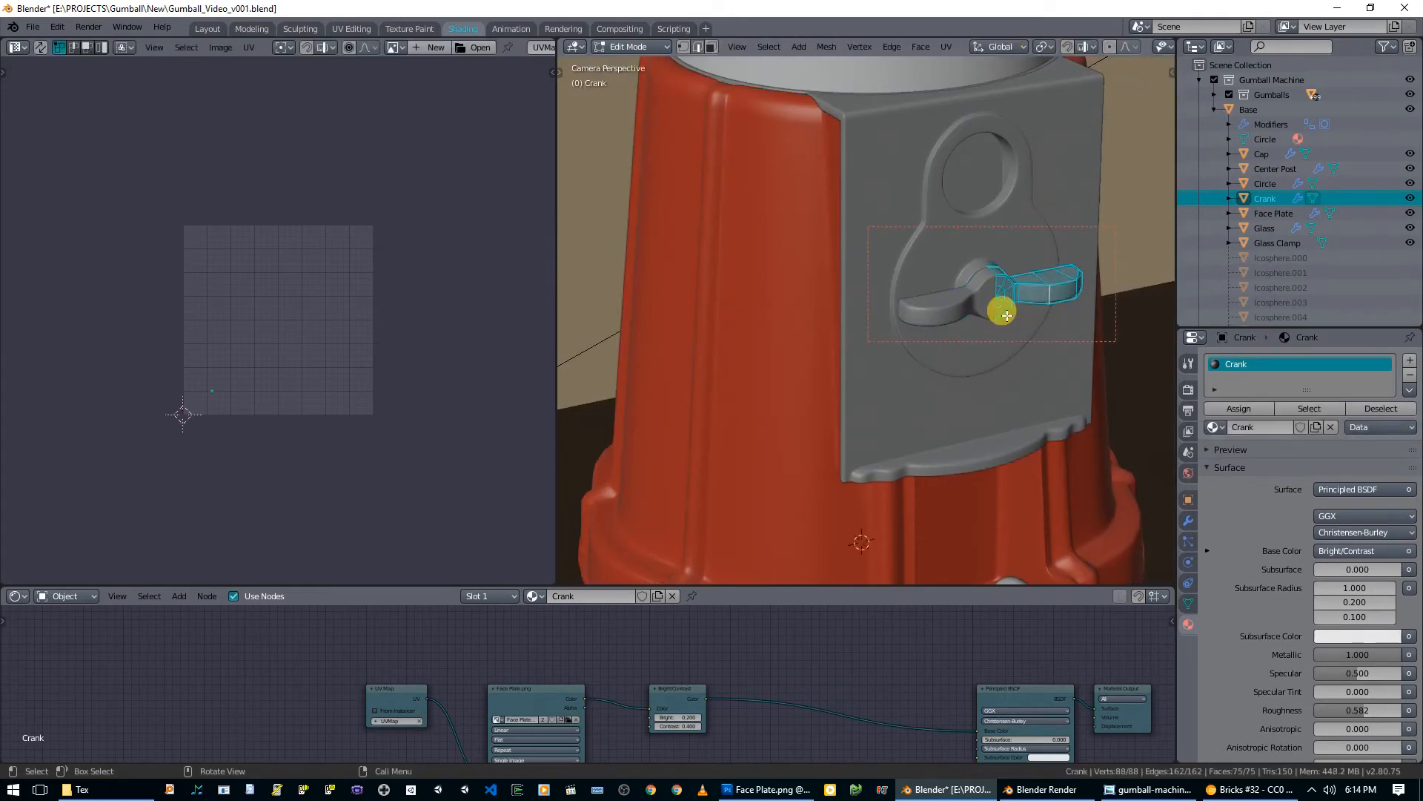
Step: Apply the Crank object's Mirror modifier from Object Mode and return to editing its mesh
{"action": "key", "text": "KP_1"}
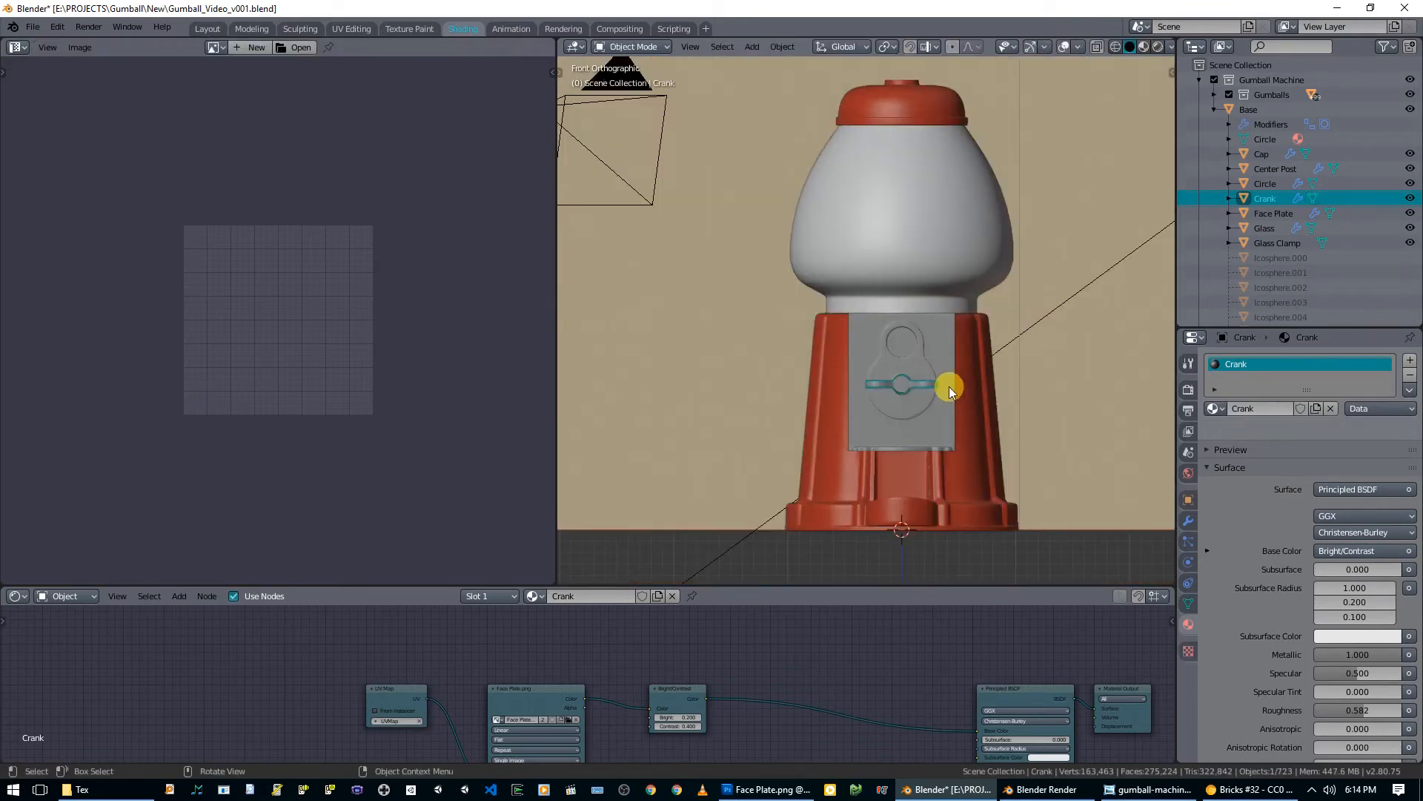
{"action": "scroll", "coordinate": [944, 382], "scroll_direction": "up", "scroll_amount": 1}
{"action": "key", "text": "Tab"}
{"action": "left_click", "coordinate": [1186, 516]}
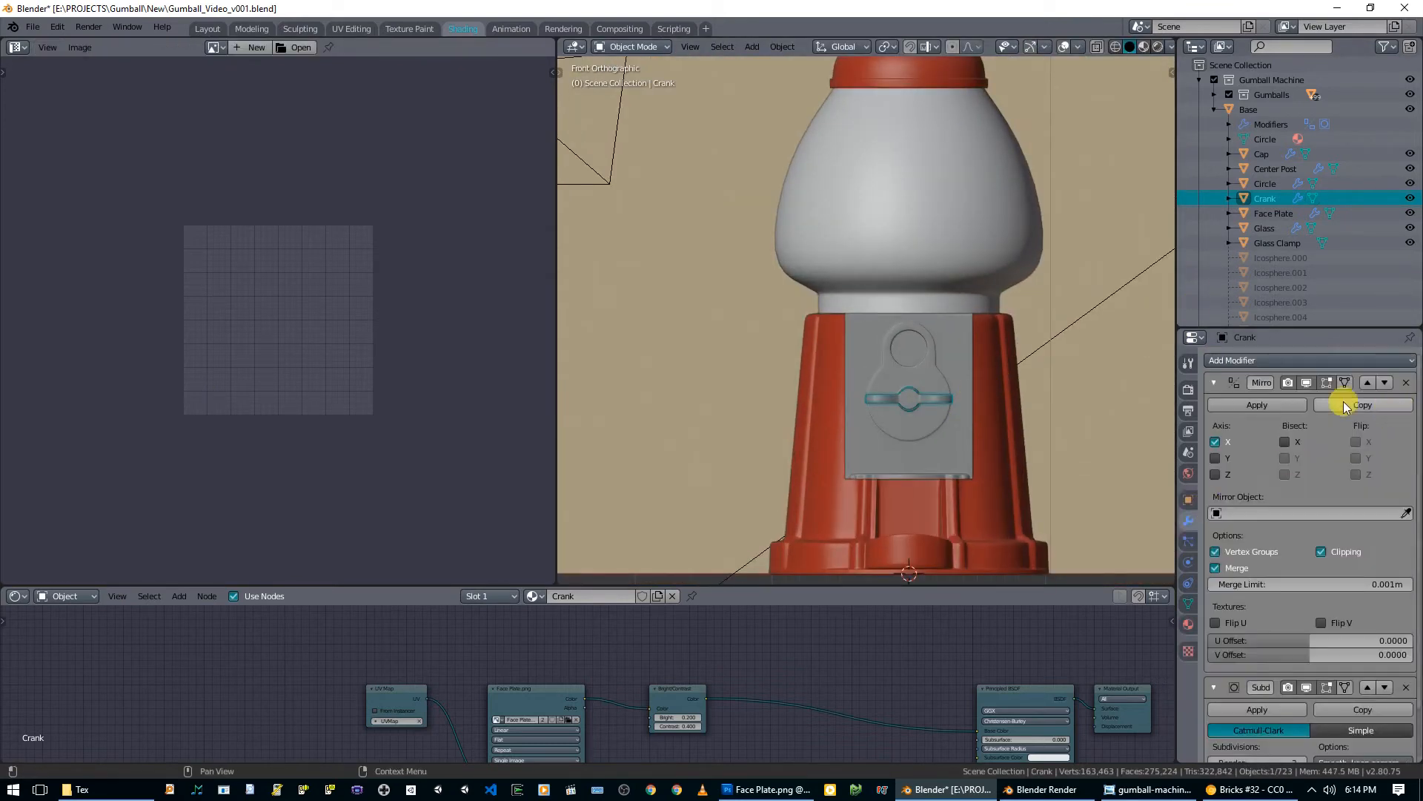
{"action": "left_click", "coordinate": [1262, 405]}
{"action": "key", "text": "Tab"}
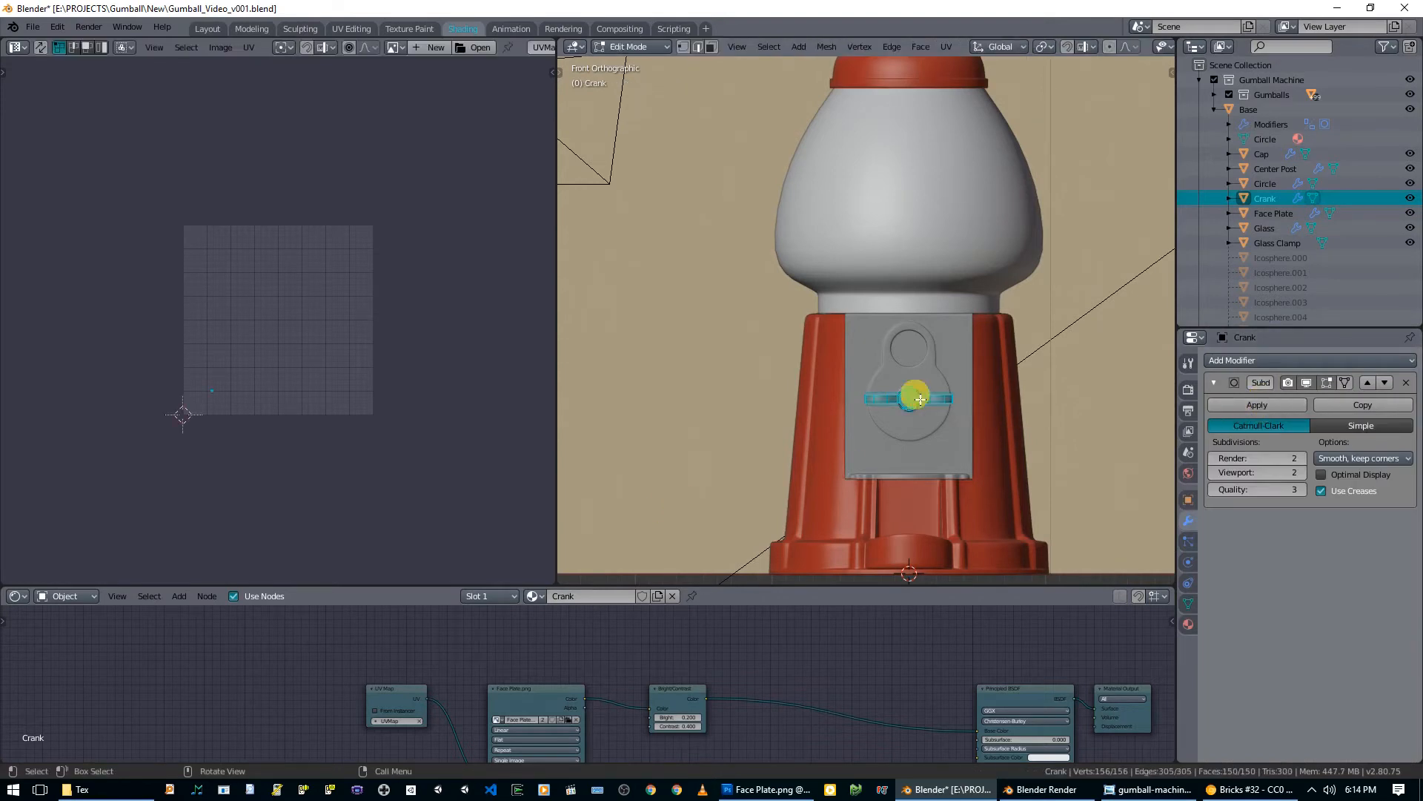
Step: Select the upper front edge loop of one crank arm in edge select mode and isolate the crank in Local View
{"action": "middle_click_drag", "start_coordinate": [953, 404], "coordinate": [883, 574]}
{"action": "scroll", "coordinate": [986, 483], "scroll_direction": "up", "scroll_amount": 2}
{"action": "scroll", "coordinate": [955, 433], "scroll_direction": "up", "scroll_amount": 7}
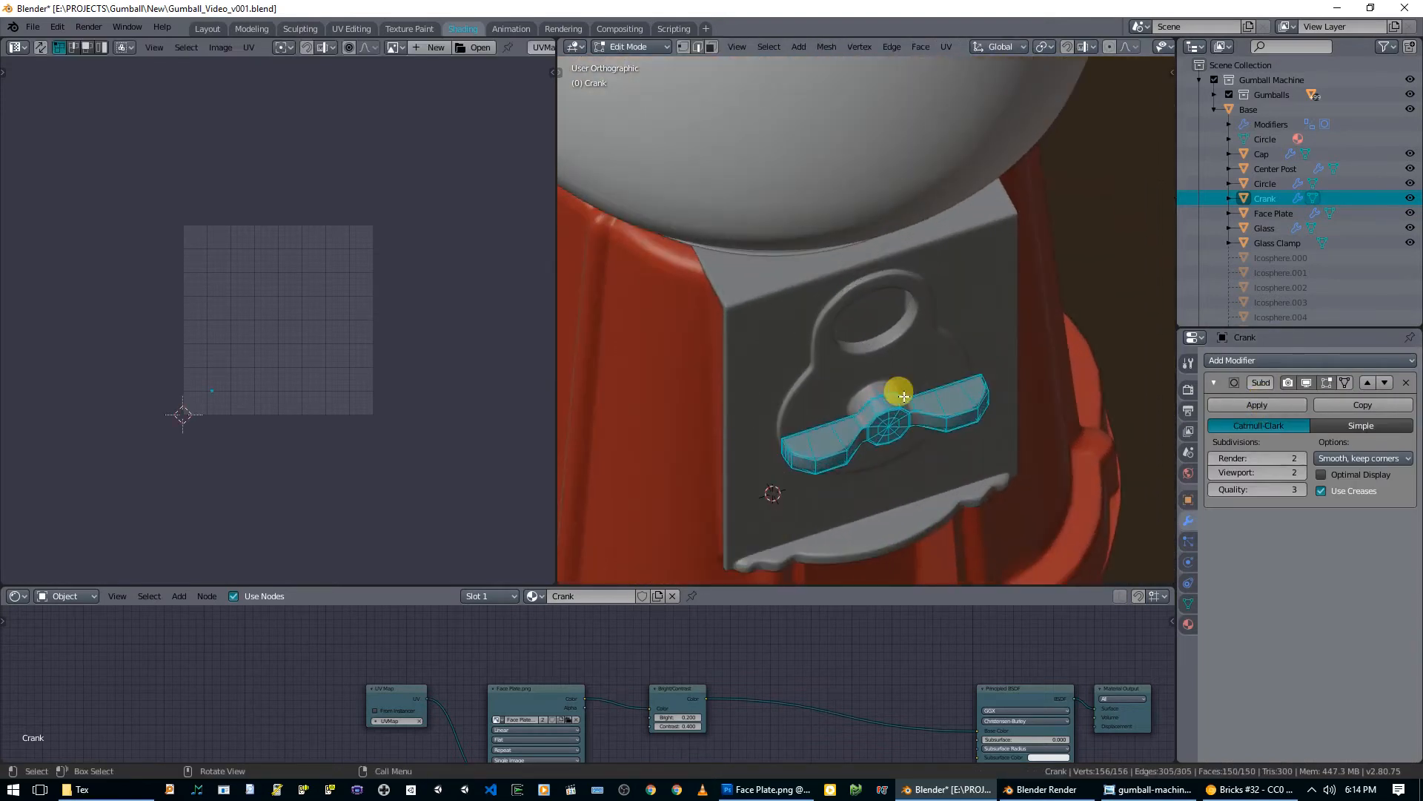
{"action": "key", "text": "1"}
{"action": "key", "text": "2"}
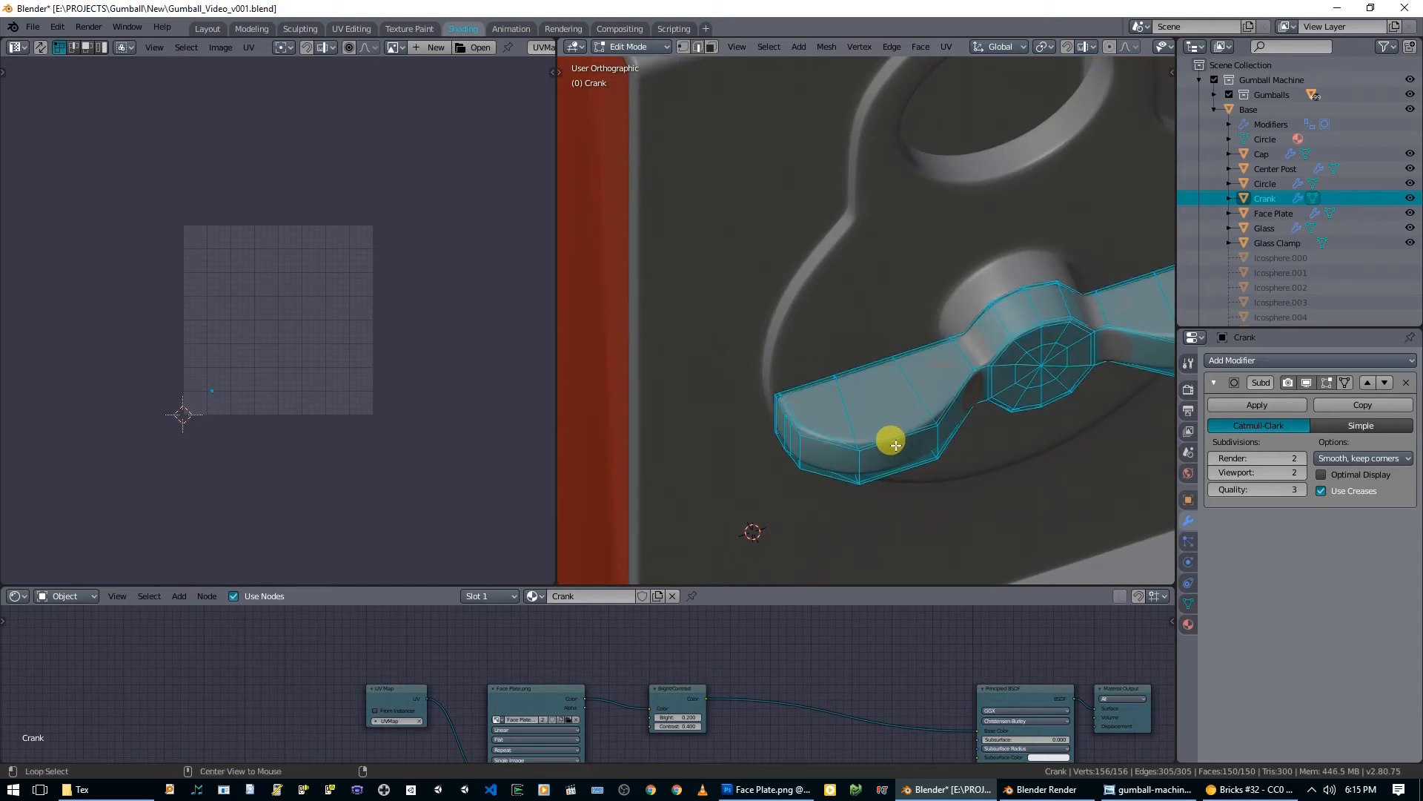
{"action": "left_click", "coordinate": [894, 439], "text": "alt"}
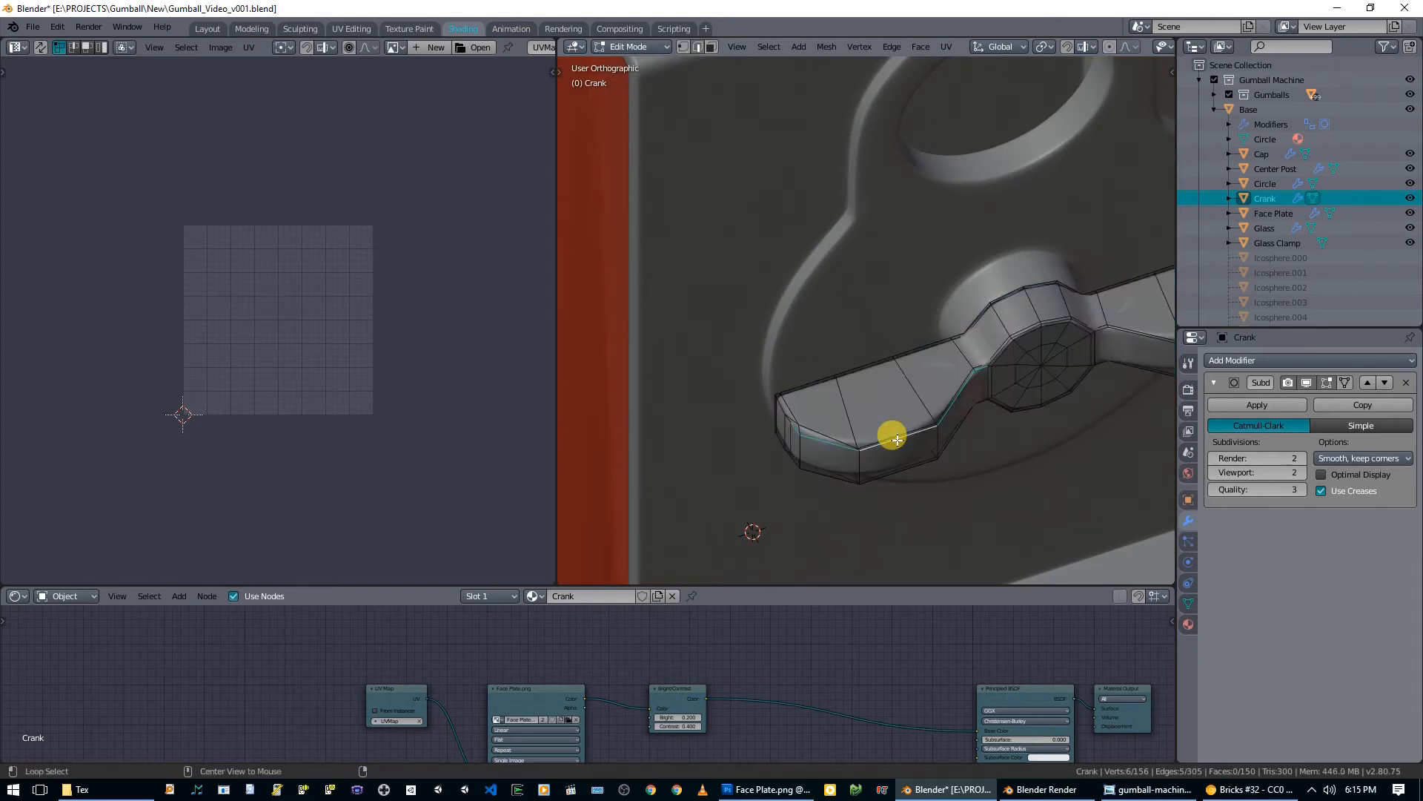
{"action": "middle_click_drag", "start_coordinate": [823, 432], "coordinate": [897, 343]}
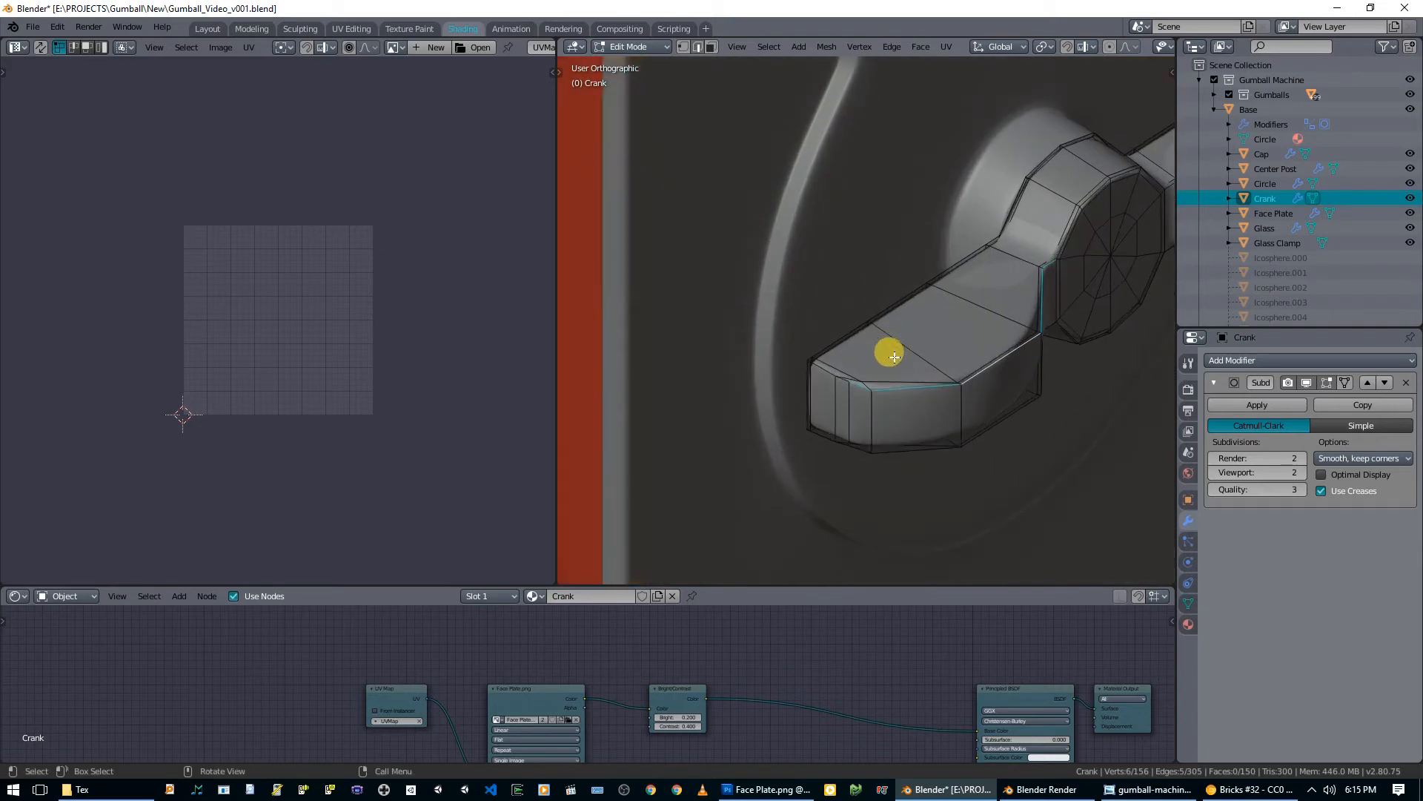
{"action": "key", "text": "KP_Divide"}
{"action": "scroll", "coordinate": [852, 363], "scroll_direction": "up", "scroll_amount": 5}
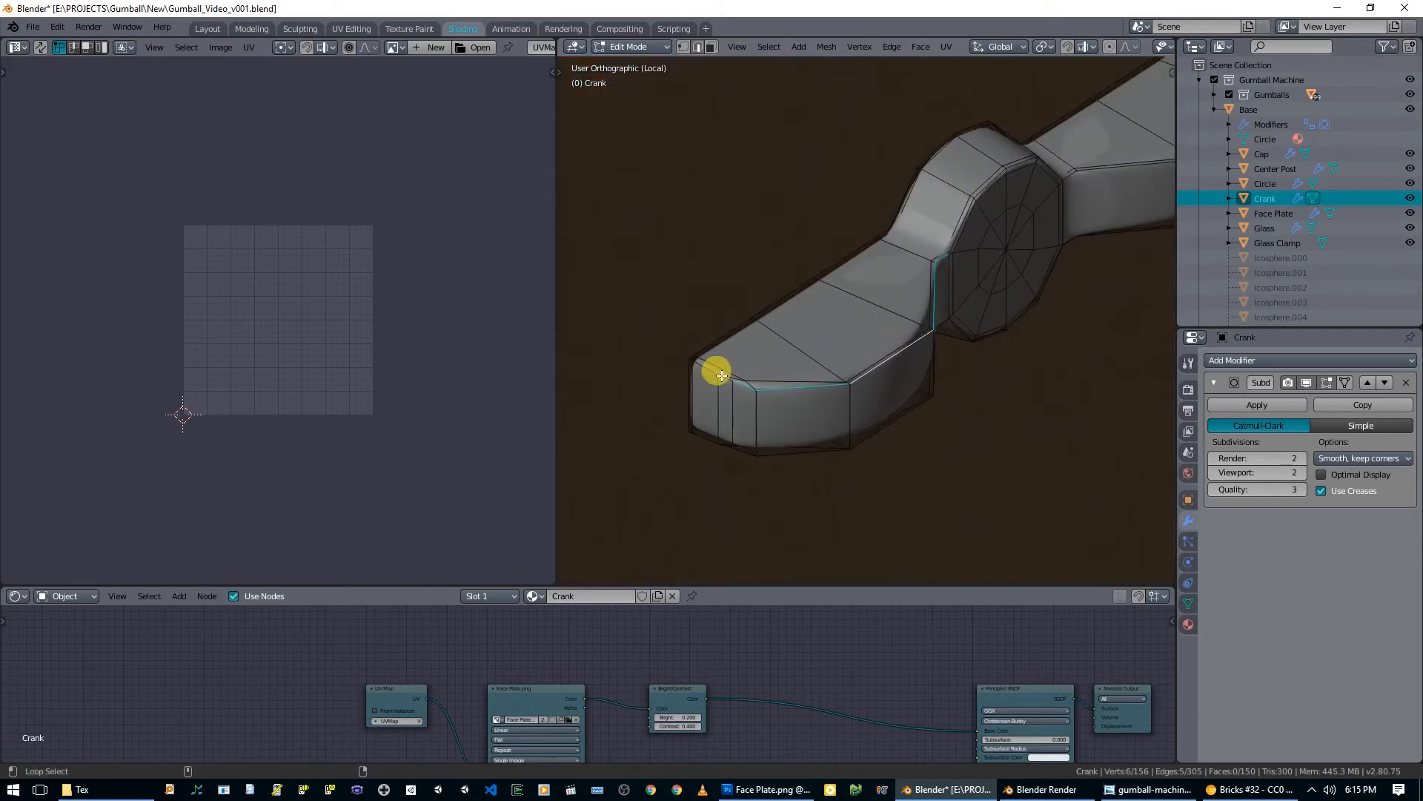
Step: Extend the edge selection around the end and lower front edge of the arm and onto the hub's front rim
{"action": "left_click", "coordinate": [702, 372], "text": "alt"}
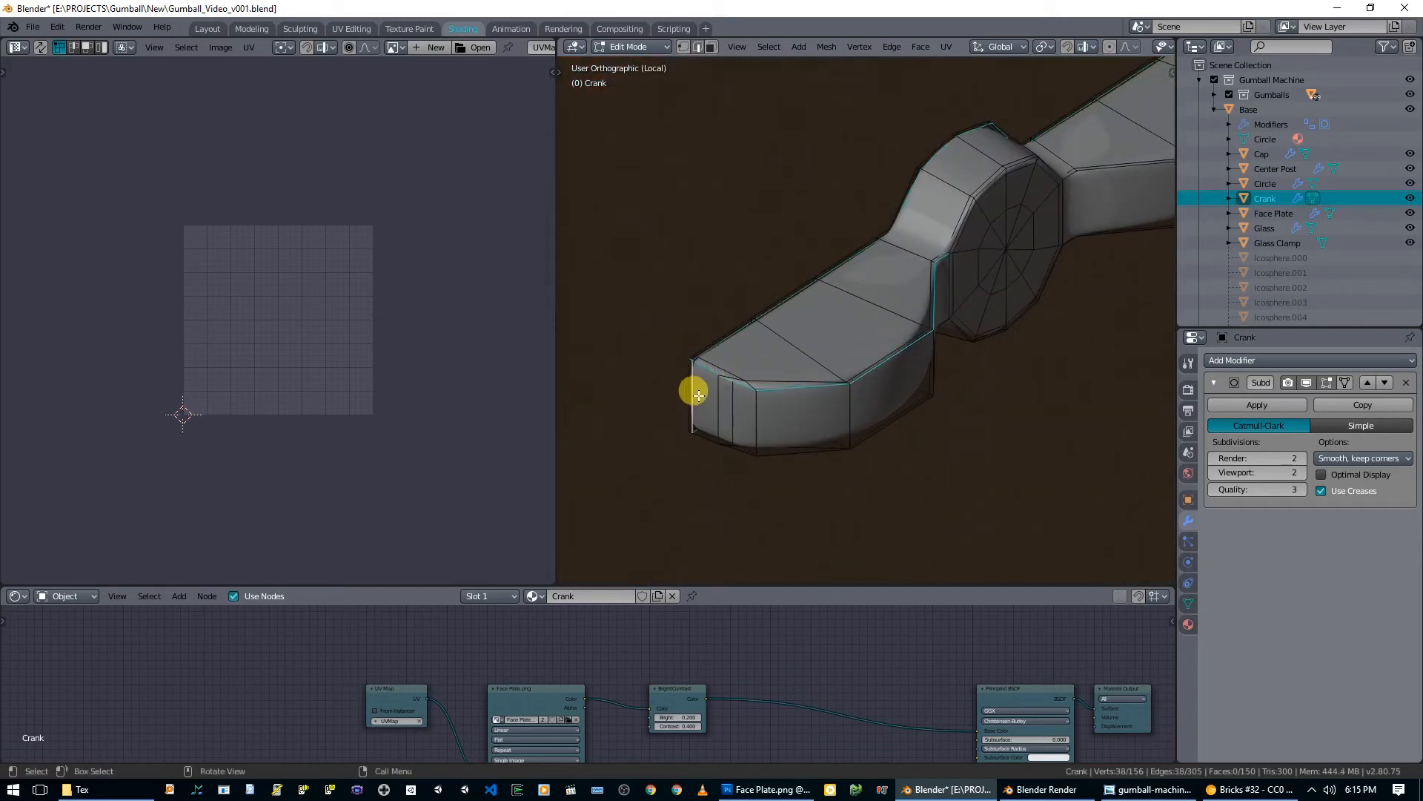
{"action": "key", "text": "ctrl+z"}
{"action": "left_click", "coordinate": [778, 448], "text": "alt+shift"}
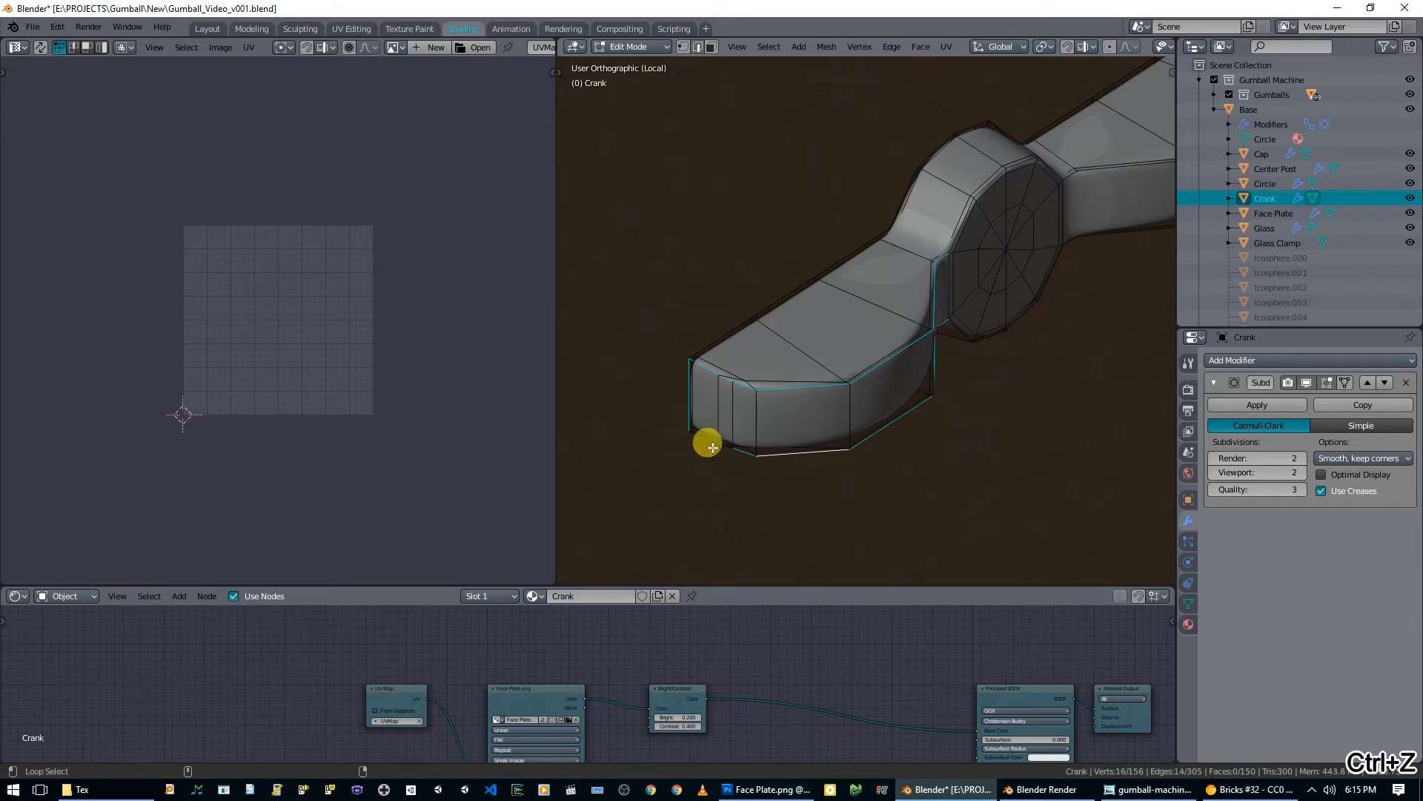
{"action": "middle_click_drag", "start_coordinate": [748, 445], "coordinate": [914, 328], "text": "alt"}
{"action": "left_click", "coordinate": [918, 327], "text": "alt+shift"}
{"action": "middle_click_drag", "start_coordinate": [934, 277], "coordinate": [962, 219], "text": "alt"}
{"action": "key", "text": "ctrl+z"}
{"action": "left_click", "coordinate": [954, 216], "text": "alt+shift"}
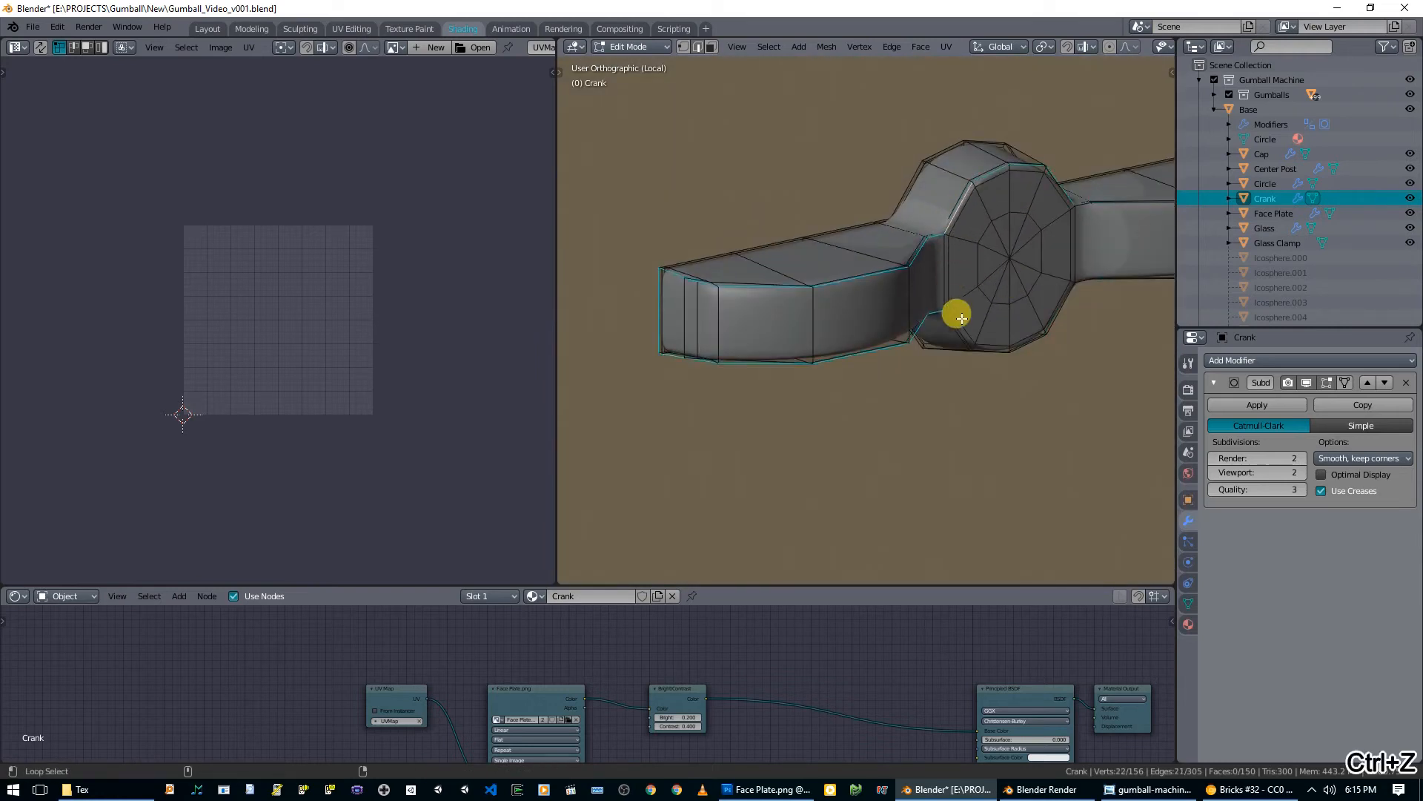
Step: Add the hub's lower front rim and the opposite arm's front edge loops to the selection
{"action": "middle_click_drag", "start_coordinate": [960, 333], "coordinate": [826, 340]}
{"action": "left_click", "coordinate": [819, 303], "text": "alt+shift"}
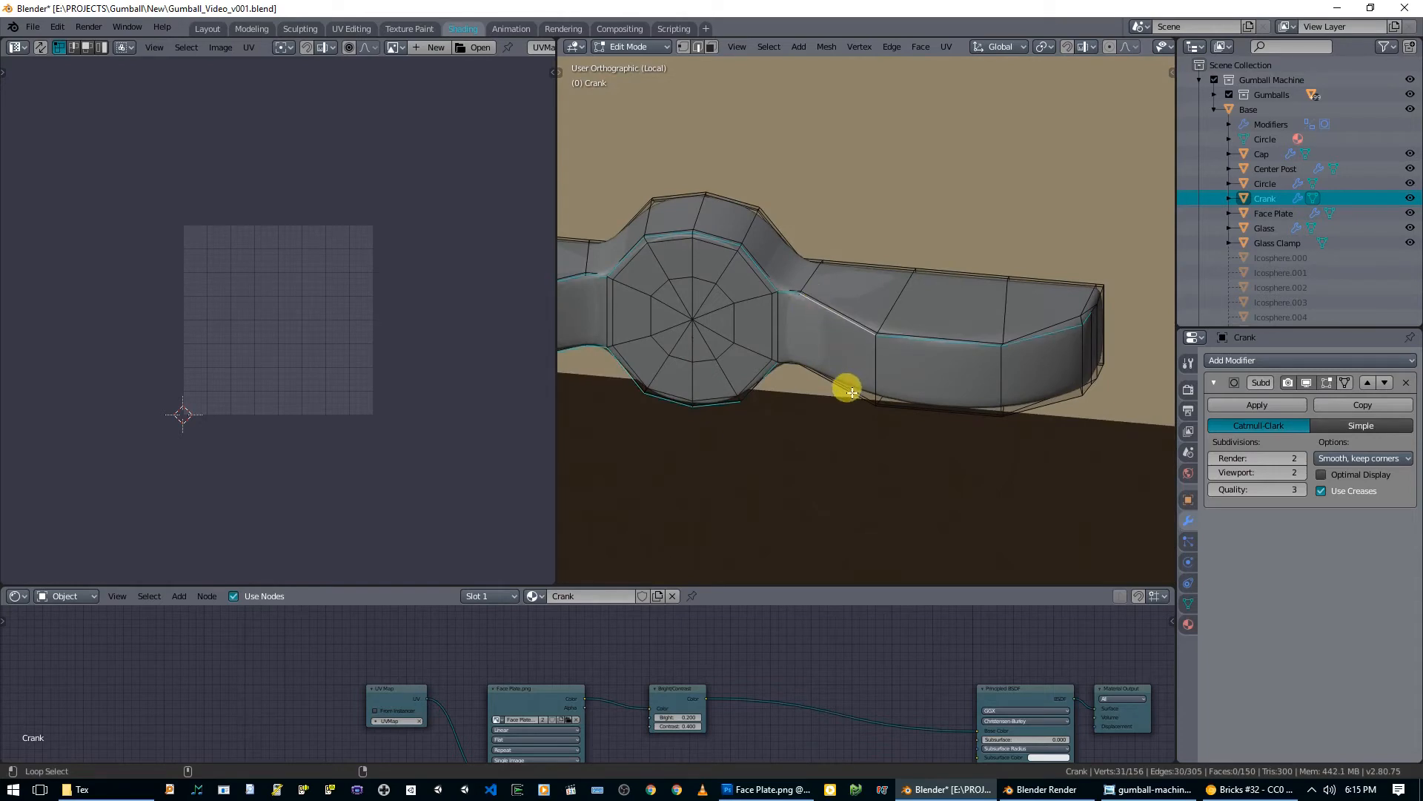
{"action": "left_click", "coordinate": [945, 401], "text": "alt+shift"}
{"action": "middle_click_drag", "start_coordinate": [945, 400], "coordinate": [899, 395]}
{"action": "left_click", "coordinate": [903, 214], "text": "shift"}
{"action": "left_click", "coordinate": [869, 408], "text": "alt+shift"}
{"action": "middle_click_drag", "start_coordinate": [871, 406], "coordinate": [833, 381]}
{"action": "middle_click_drag", "start_coordinate": [1040, 373], "coordinate": [887, 321]}
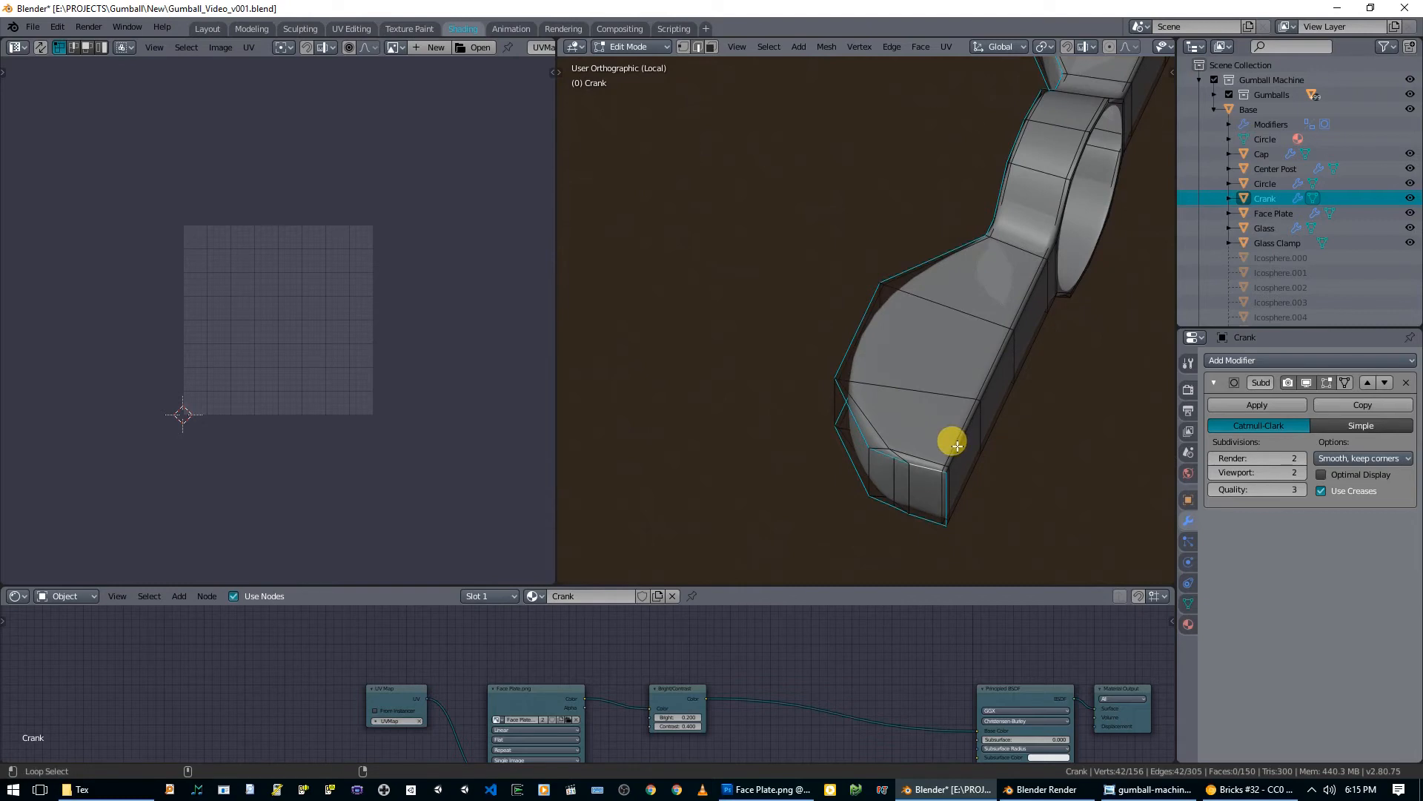
Step: Leave Local View to recover the lost view, reselect the crank, isolate it again and resume editing its mesh
{"action": "scroll", "coordinate": [956, 393], "scroll_direction": "down", "scroll_amount": 19}
{"action": "scroll", "coordinate": [957, 389], "scroll_direction": "up", "scroll_amount": 17}
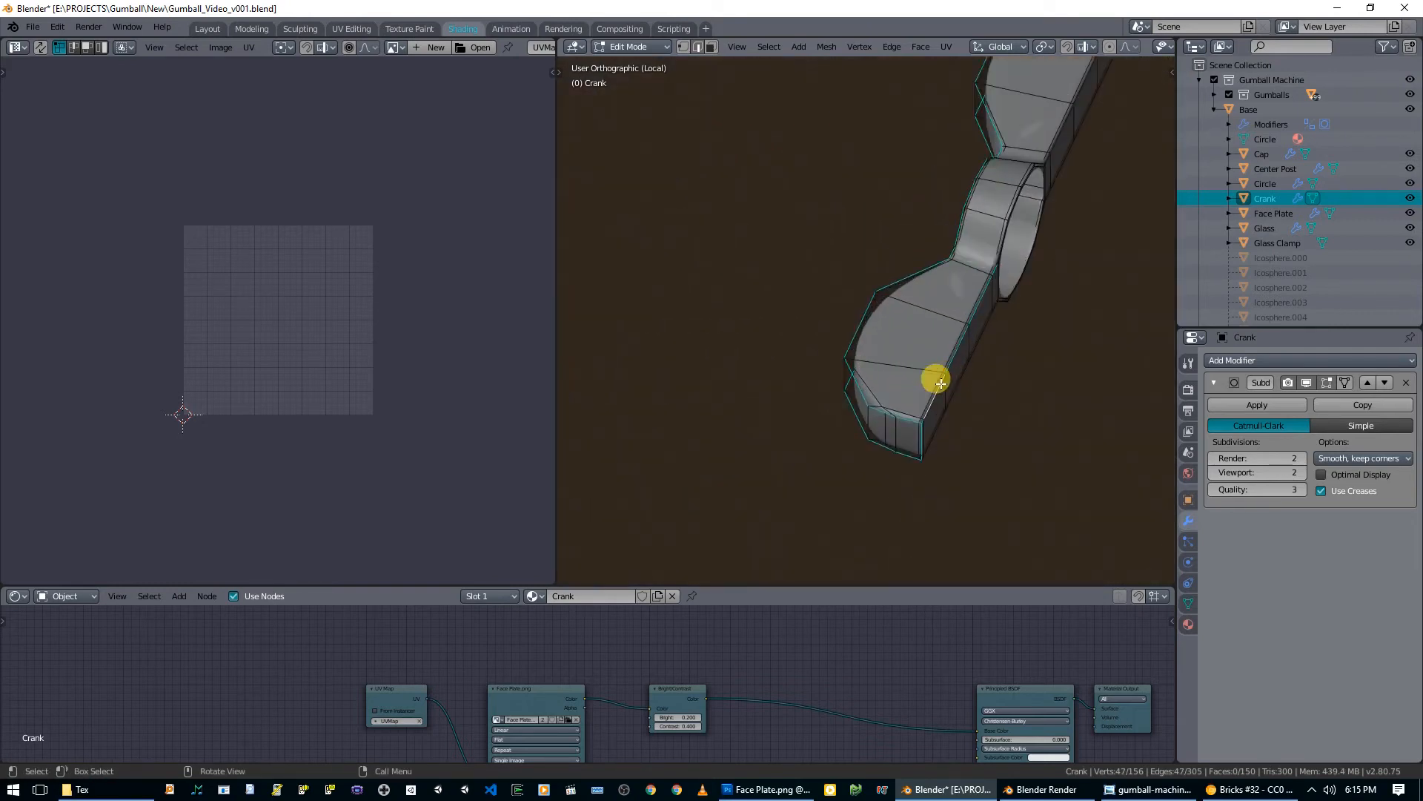
{"action": "scroll", "coordinate": [927, 364], "scroll_direction": "up", "scroll_amount": 10}
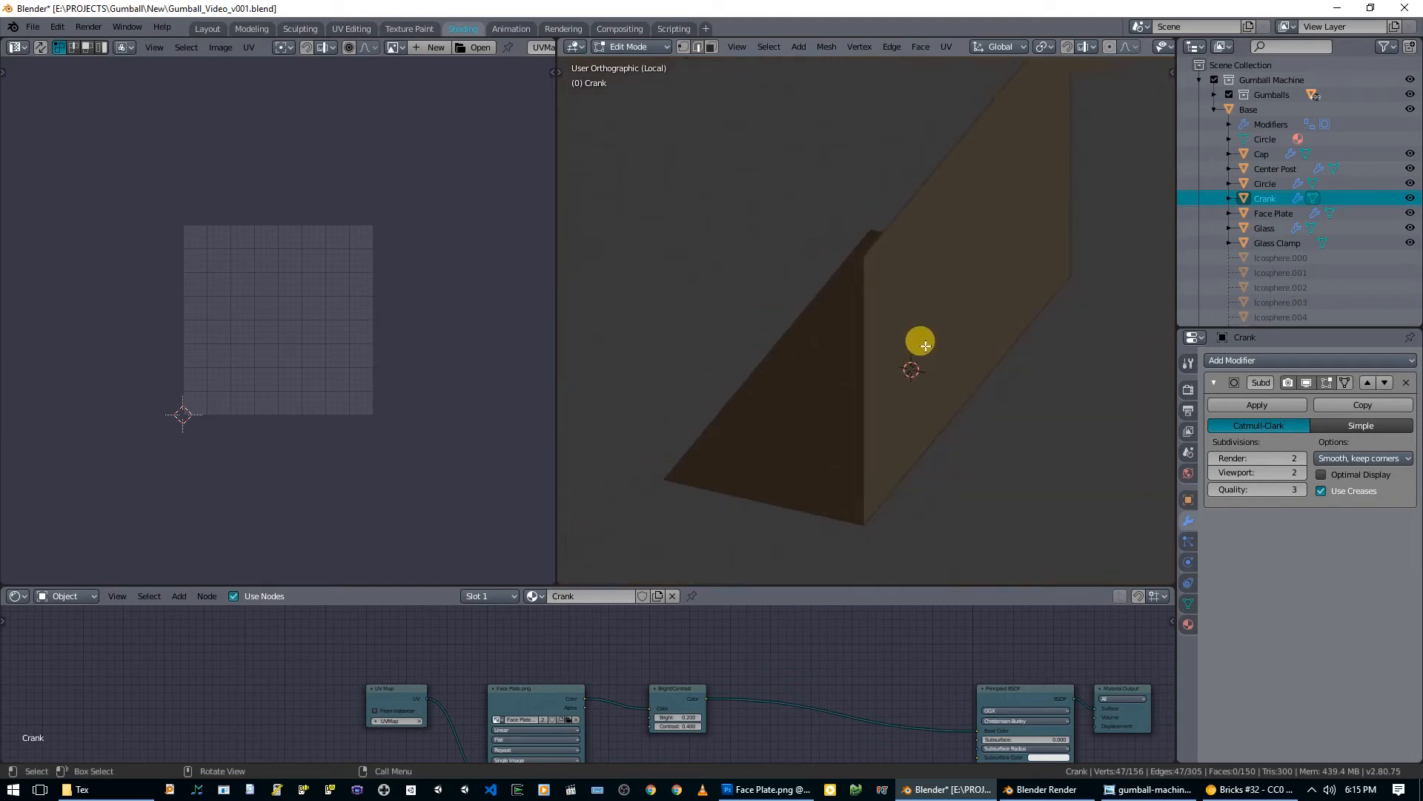
{"action": "key", "text": "Tab"}
{"action": "key", "text": "KP_Divide"}
{"action": "scroll", "coordinate": [956, 318], "scroll_direction": "down", "scroll_amount": 8}
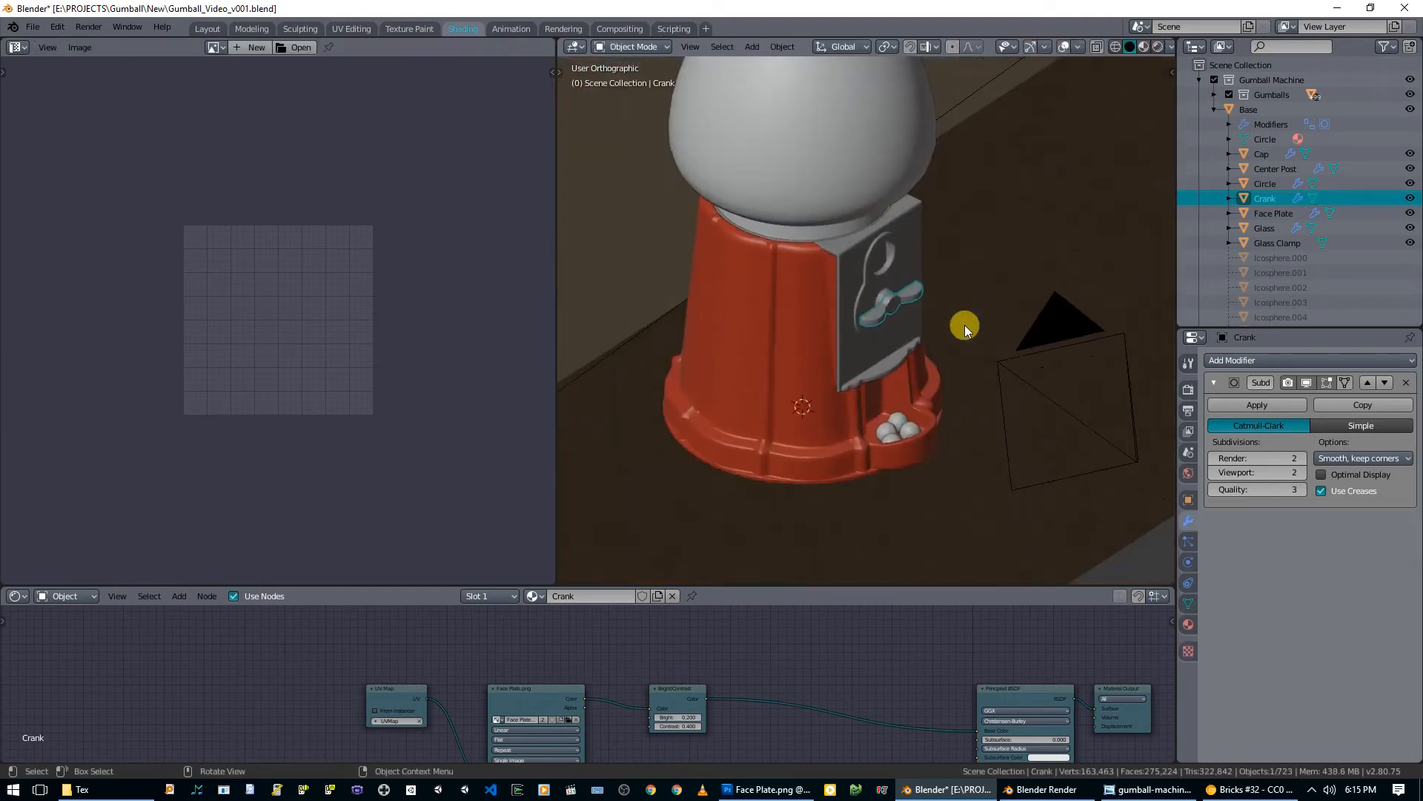
{"action": "scroll", "coordinate": [896, 299], "scroll_direction": "up", "scroll_amount": 1}
{"action": "left_click", "coordinate": [683, 345]}
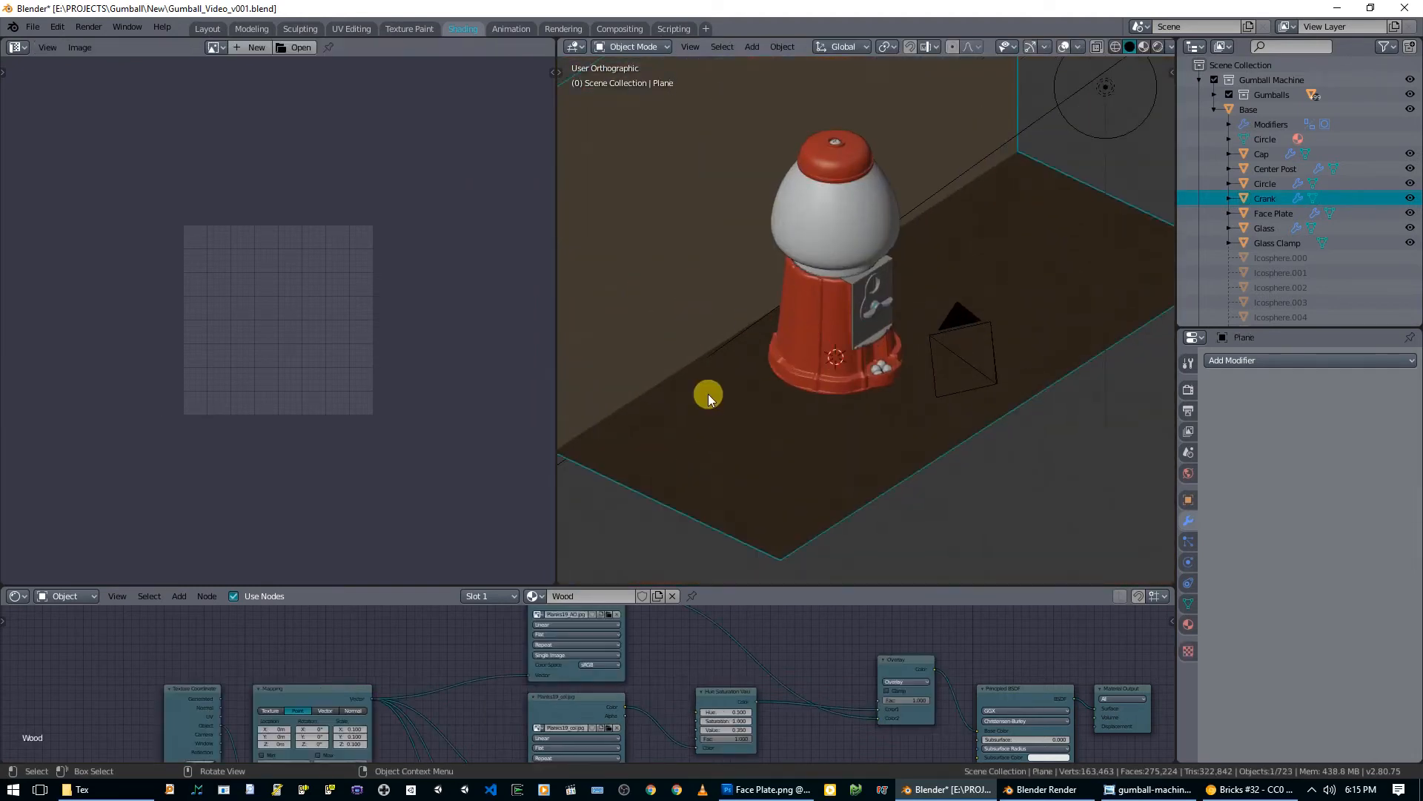
{"action": "left_click", "coordinate": [872, 320]}
{"action": "key", "text": "KP_Divide"}
{"action": "scroll", "coordinate": [872, 314], "scroll_direction": "up", "scroll_amount": 8}
{"action": "key", "text": "Tab"}
{"action": "middle_click_drag", "start_coordinate": [959, 331], "coordinate": [769, 327]}
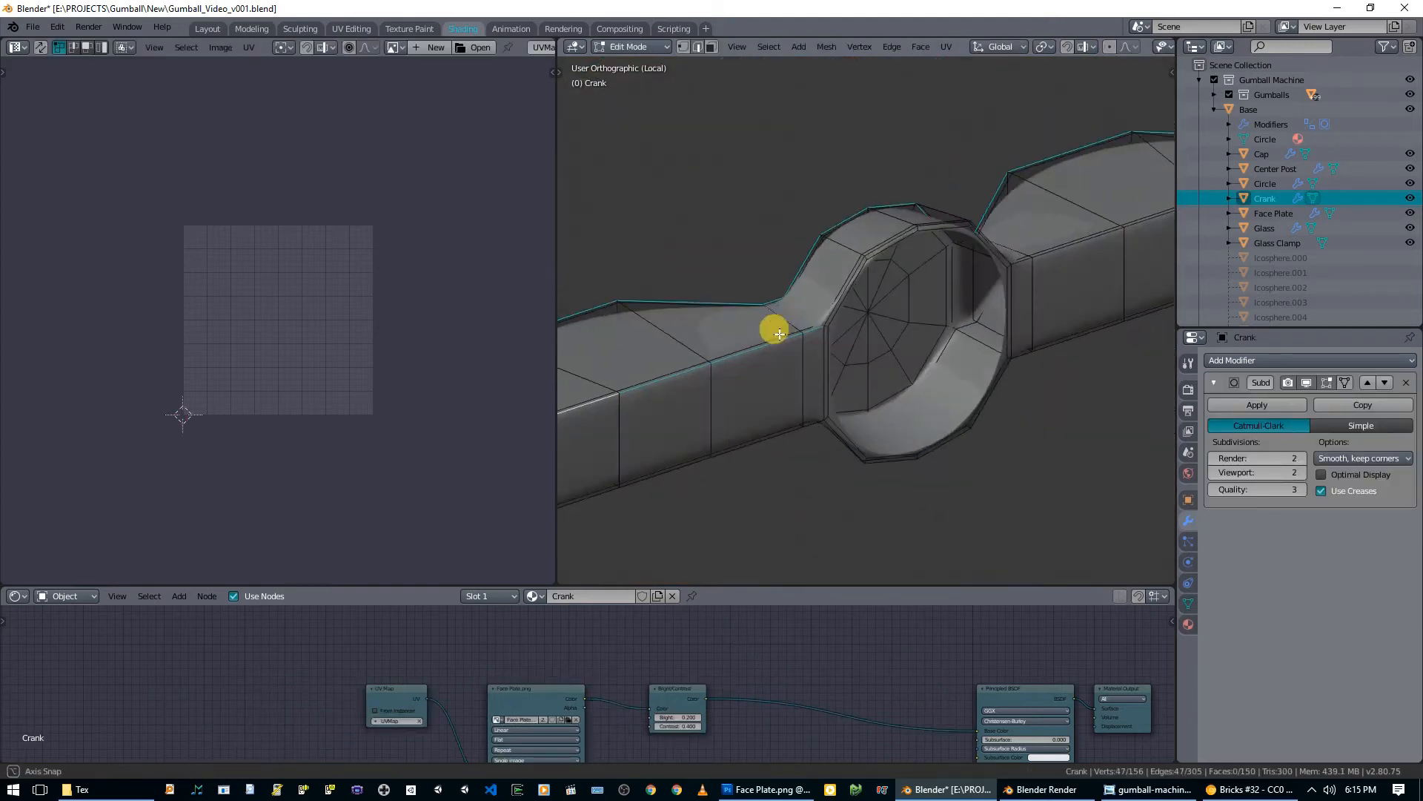
Step: Add the edge loops along the back of the crank's arms and the hub's rear rim to the selection
{"action": "scroll", "coordinate": [852, 277], "scroll_direction": "up", "scroll_amount": 3}
{"action": "left_click", "coordinate": [765, 310], "text": "alt+shift"}
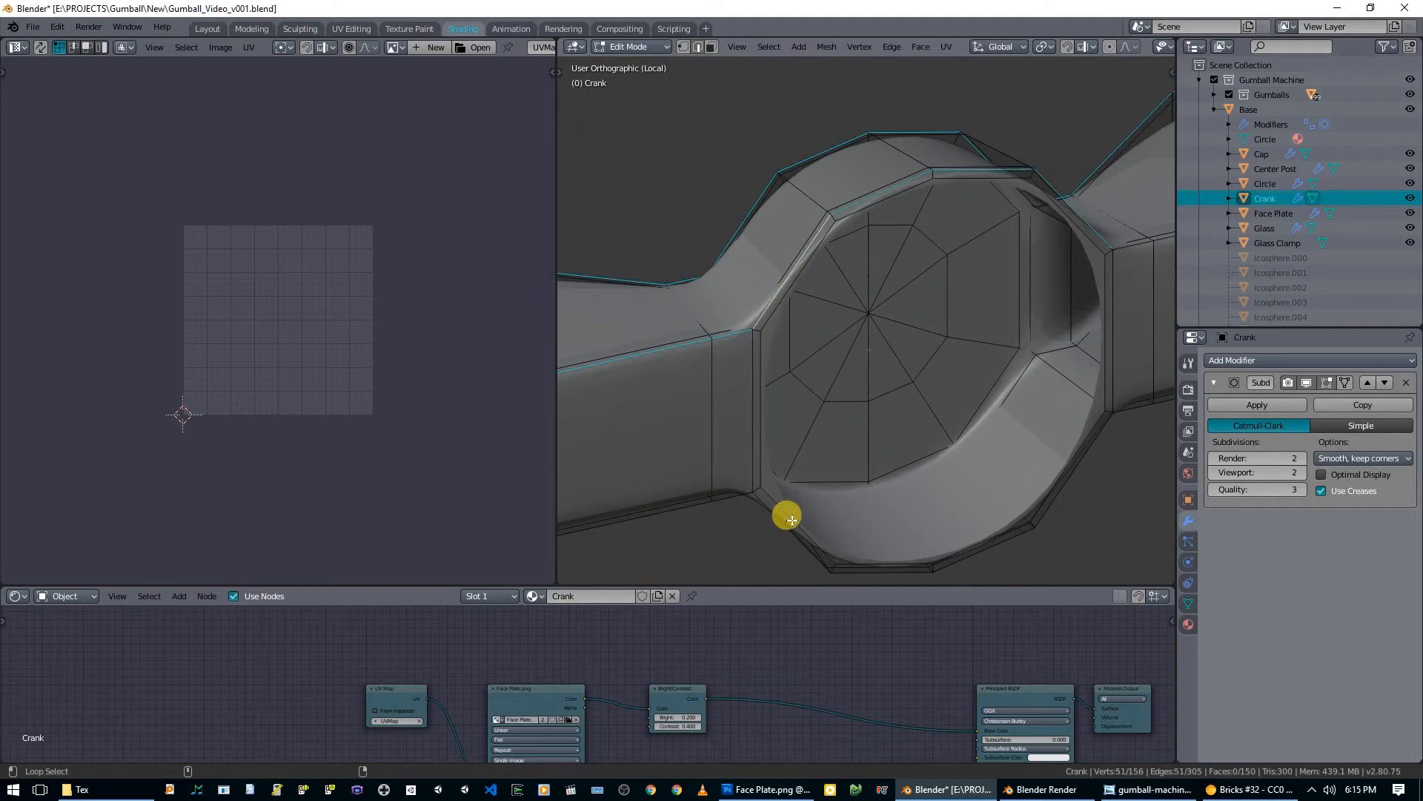
{"action": "middle_click_drag", "start_coordinate": [1120, 283], "coordinate": [810, 327], "text": "shift"}
{"action": "left_click", "coordinate": [848, 288], "text": "alt+shift"}
{"action": "middle_click_drag", "start_coordinate": [1020, 364], "coordinate": [893, 261]}
{"action": "left_click", "coordinate": [893, 261], "text": "alt+shift"}
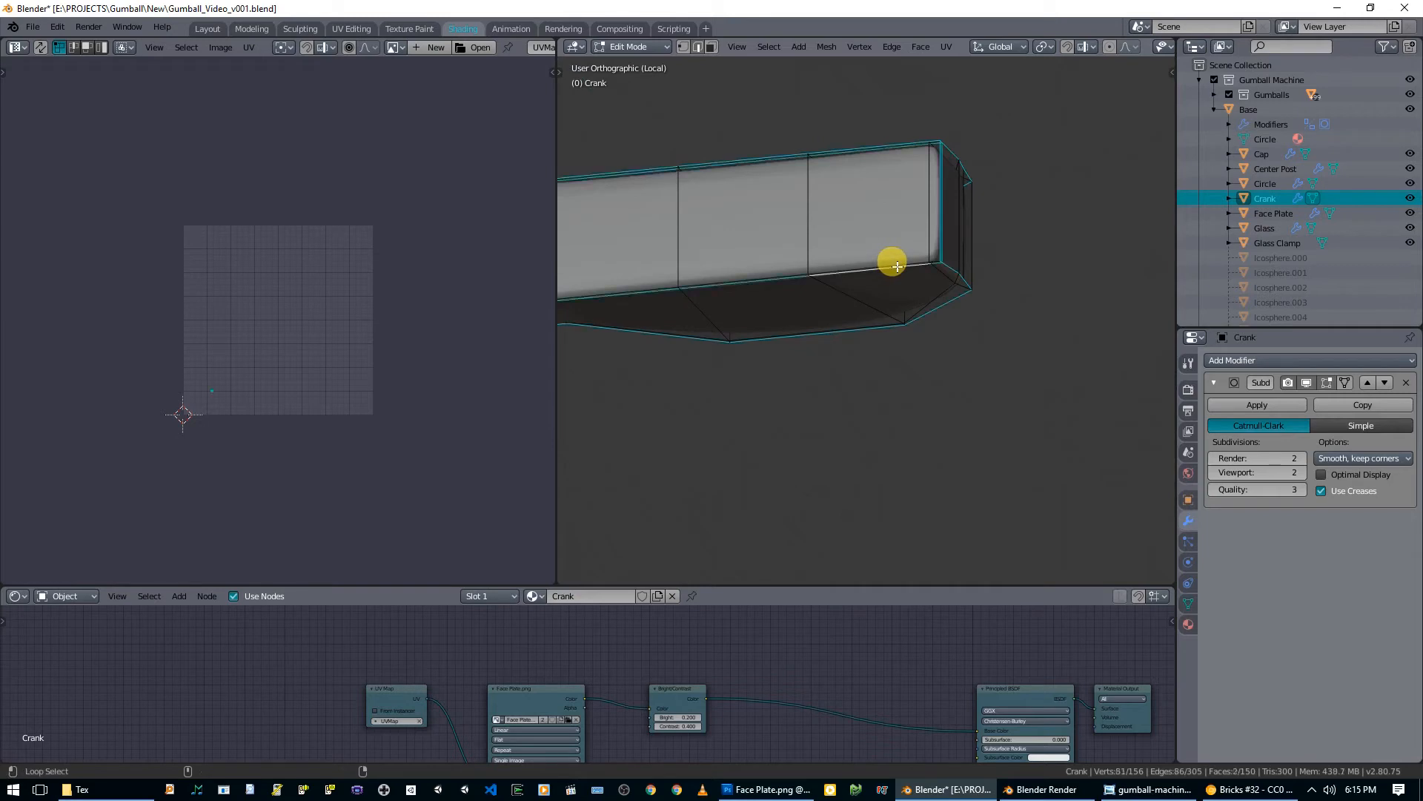
{"action": "key", "text": "ctrl+z"}
{"action": "left_click", "coordinate": [922, 261], "text": "alt+shift"}
Step: Complete the edge selection with the remaining lower rear edges of the crank near the hub
{"action": "middle_click_drag", "start_coordinate": [869, 284], "coordinate": [1090, 274], "text": "shift"}
{"action": "middle_click_drag", "start_coordinate": [763, 297], "coordinate": [973, 289], "text": "shift"}
{"action": "left_click", "coordinate": [977, 262], "text": "alt+shift"}
{"action": "key", "text": "ctrl+z"}
{"action": "left_click", "coordinate": [992, 297], "text": "alt+shift"}
{"action": "scroll", "coordinate": [988, 295], "scroll_direction": "down", "scroll_amount": 5}
Step: Mark the selected edges as seams and unwrap the entire crank mesh
{"action": "key", "text": "ctrl+e"}
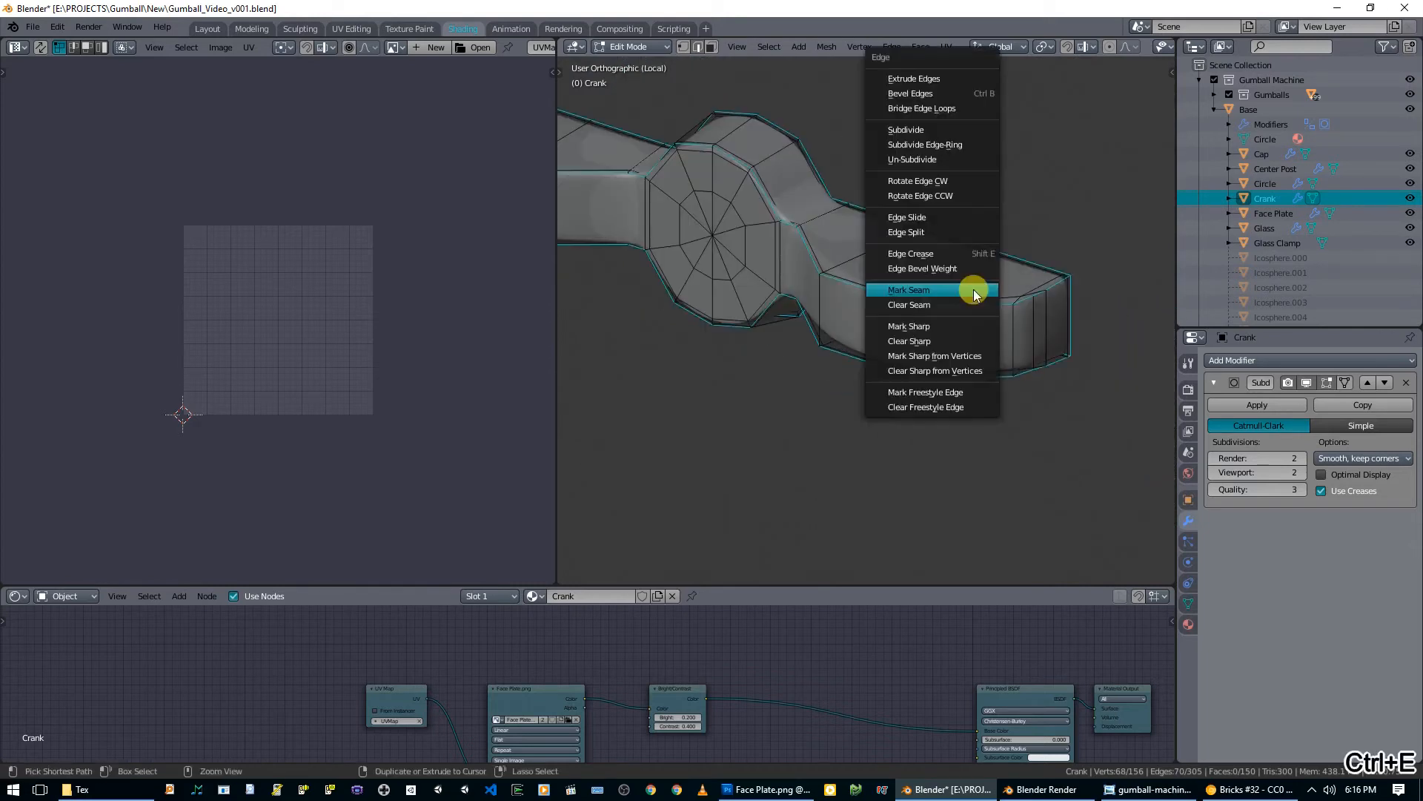
{"action": "left_click", "coordinate": [970, 288]}
{"action": "key", "text": "a"}
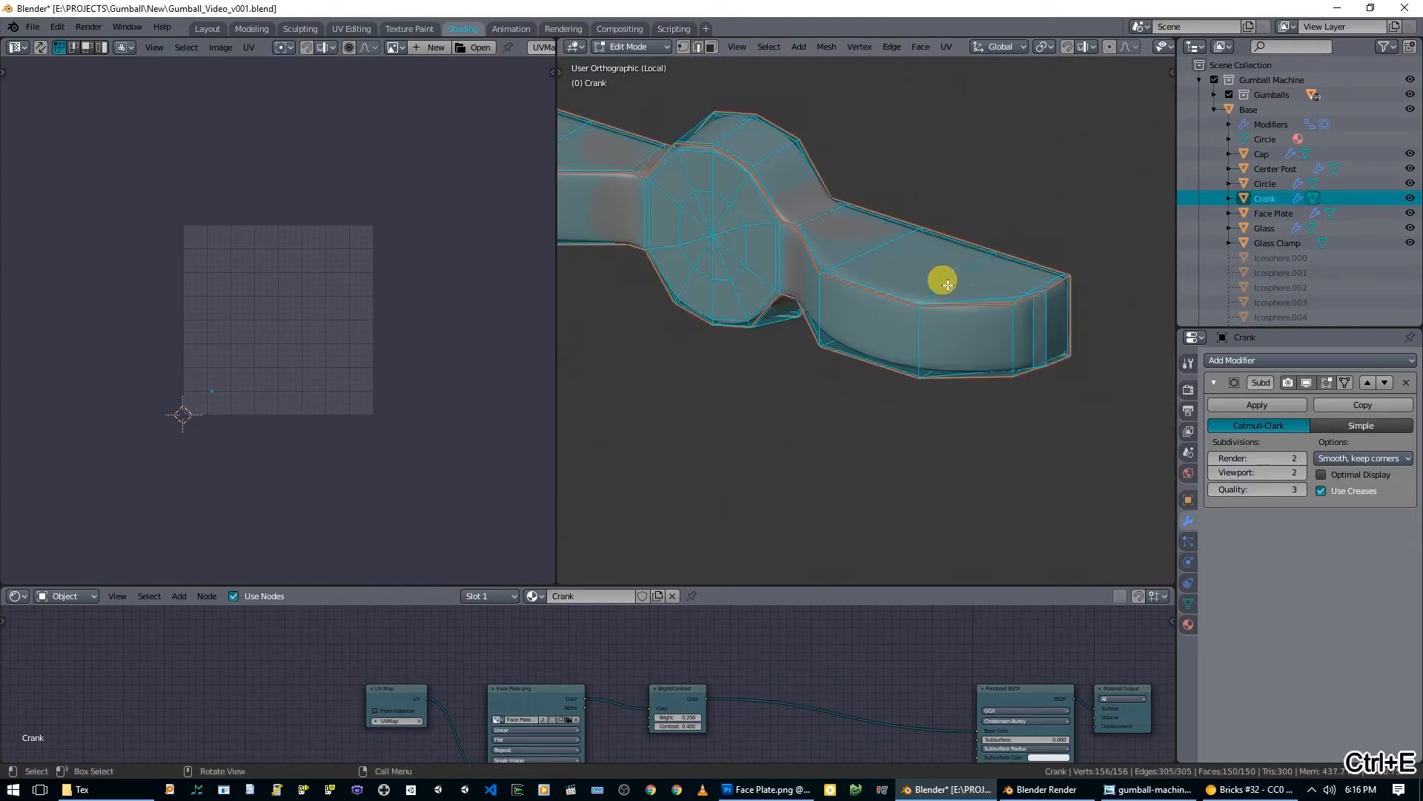
{"action": "key", "text": "u"}
{"action": "left_click", "coordinate": [873, 134]}
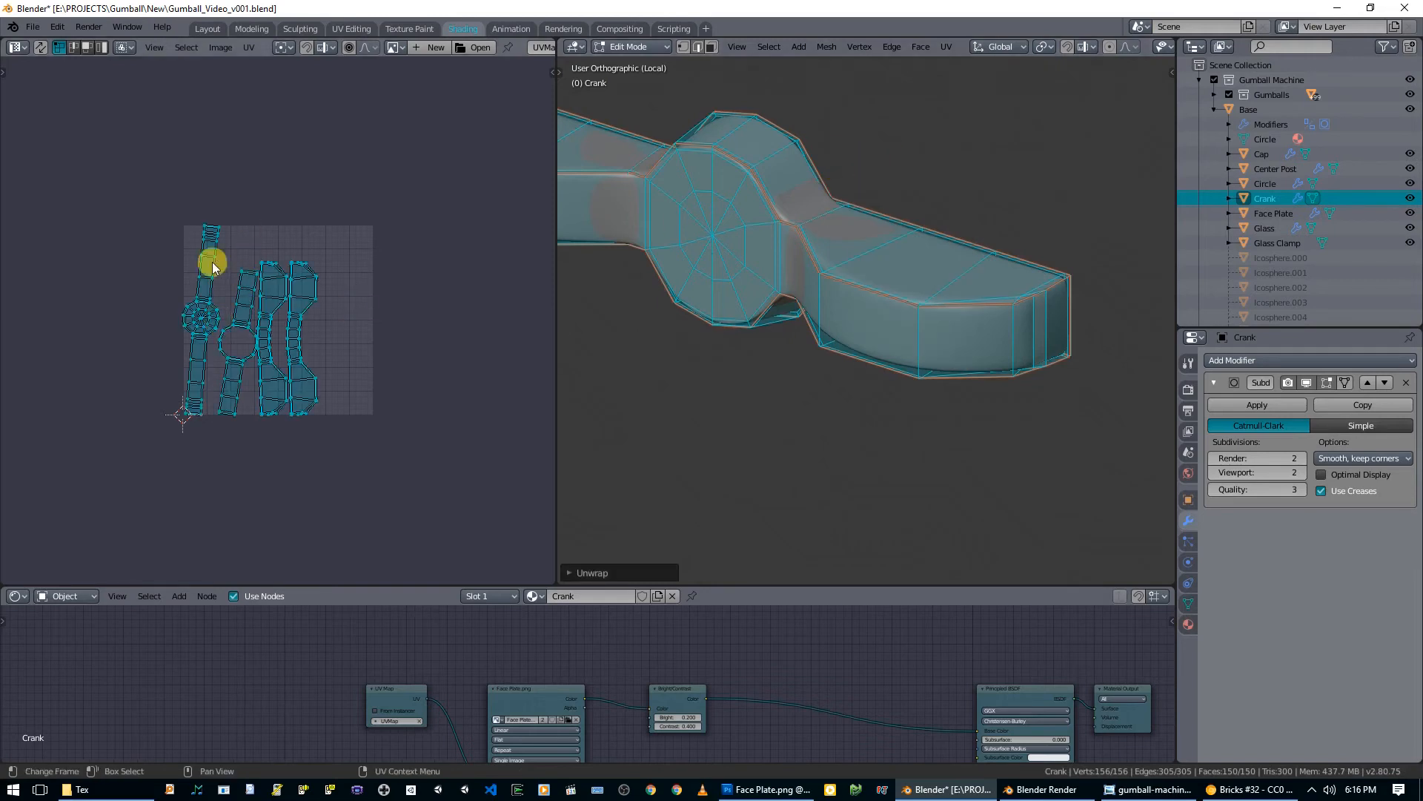
Step: Deselect all UVs and display Face Plate.png behind the crank's UV layout
{"action": "mouse_move", "coordinate": [279, 348]}
{"action": "middle_mouse_down"}
{"action": "mouse_move", "coordinate": [390, 356]}
{"action": "mouse_move", "coordinate": [286, 358]}
{"action": "middle_mouse_up"}
{"action": "scroll", "coordinate": [390, 357], "scroll_direction": "up", "scroll_amount": 3}
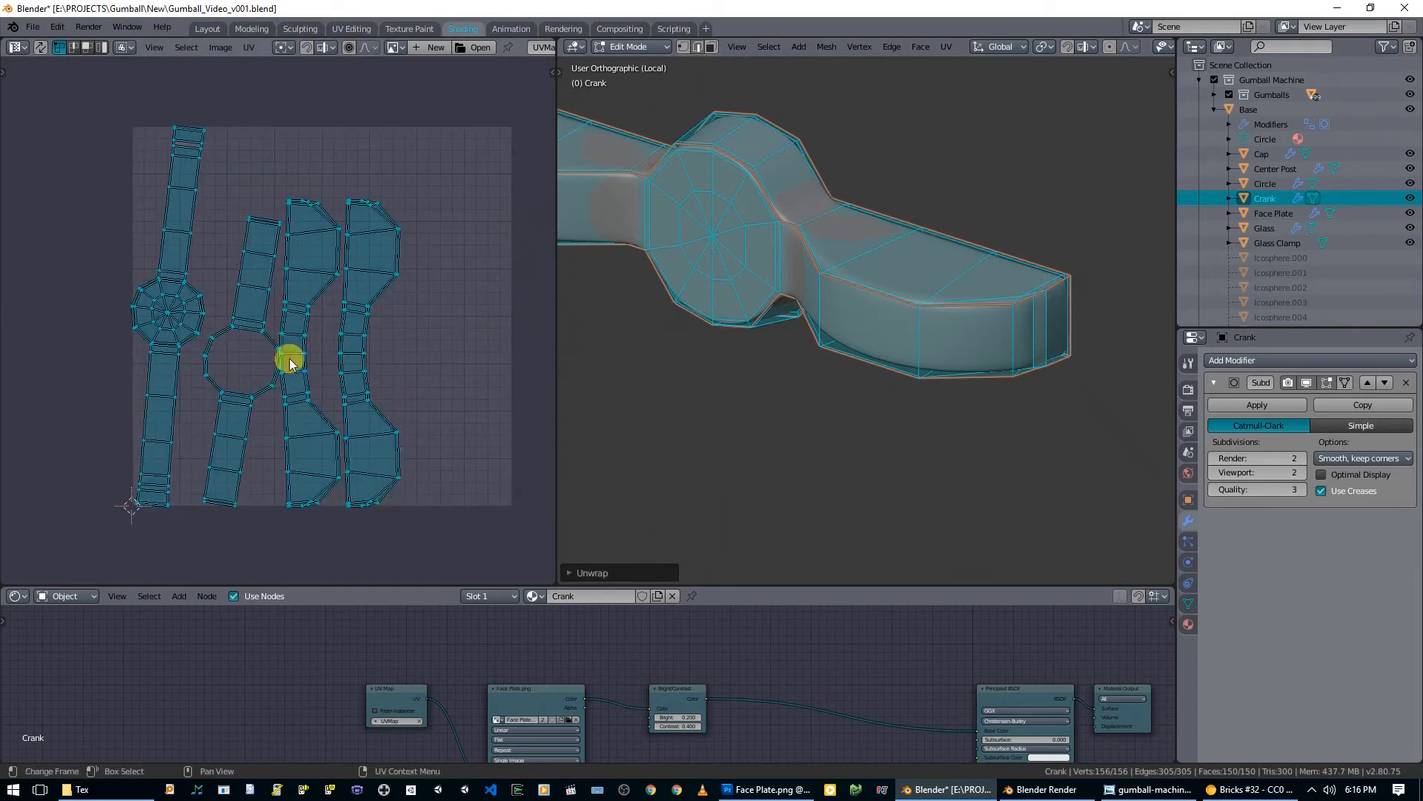
{"action": "key", "text": "alt+a"}
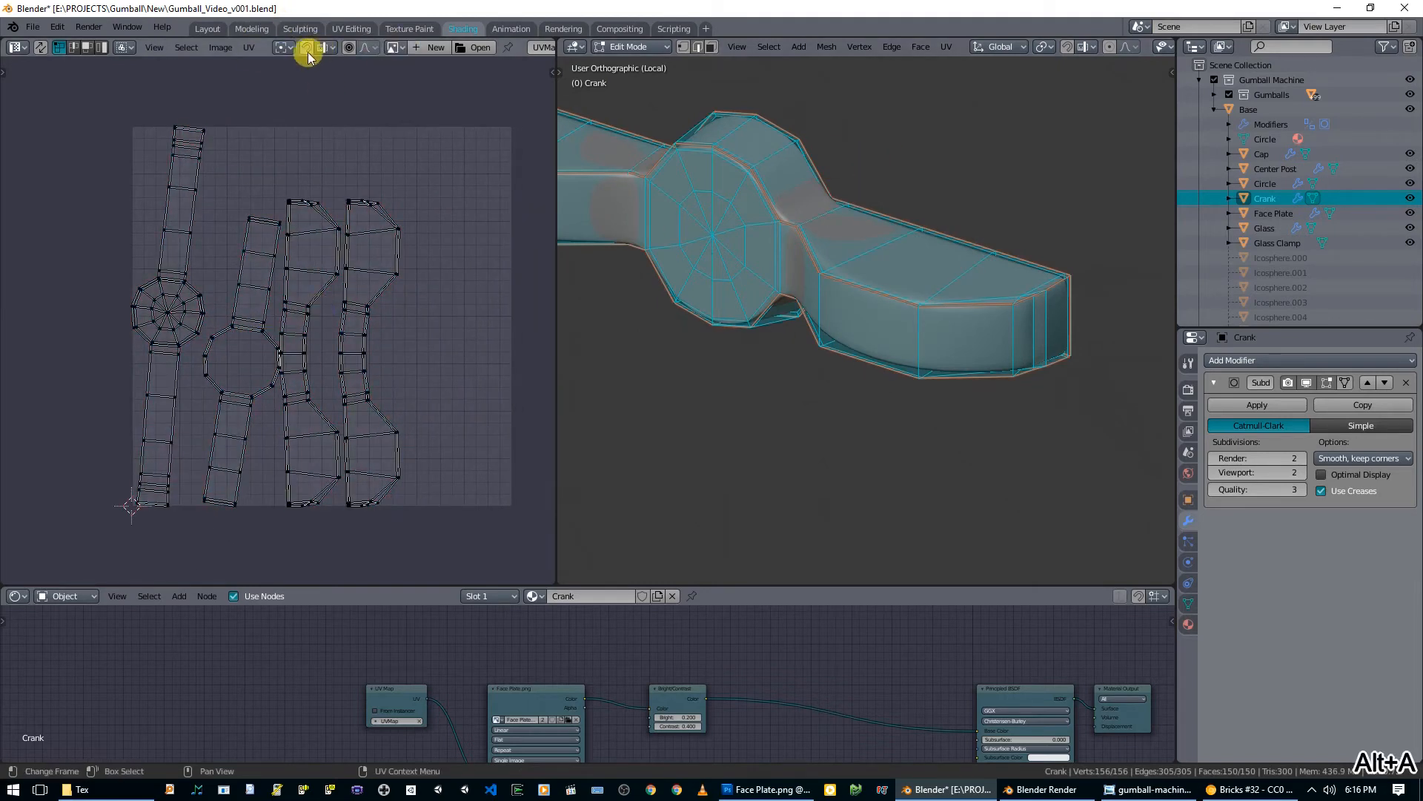
{"action": "left_click", "coordinate": [395, 47]}
{"action": "left_click", "coordinate": [437, 128]}
{"action": "scroll", "coordinate": [340, 277], "scroll_direction": "up", "scroll_amount": 3}
{"action": "key", "text": "alt+a"}
{"action": "scroll", "coordinate": [327, 295], "scroll_direction": "down", "scroll_amount": 2}
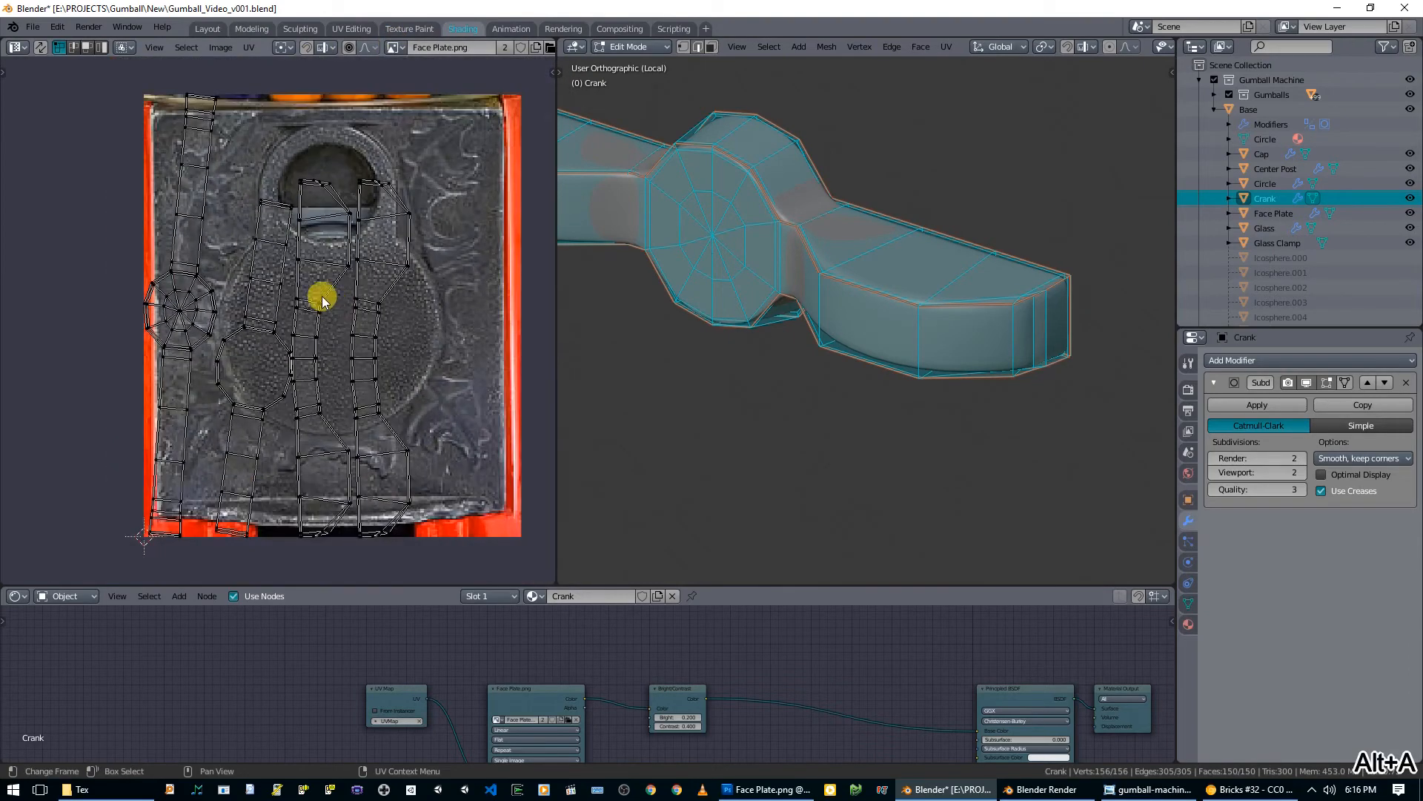
Step: Move one of the crank's two side UV islands horizontally so it sits exactly over the other one
{"action": "key", "text": "l"}
{"action": "key", "text": "g"}
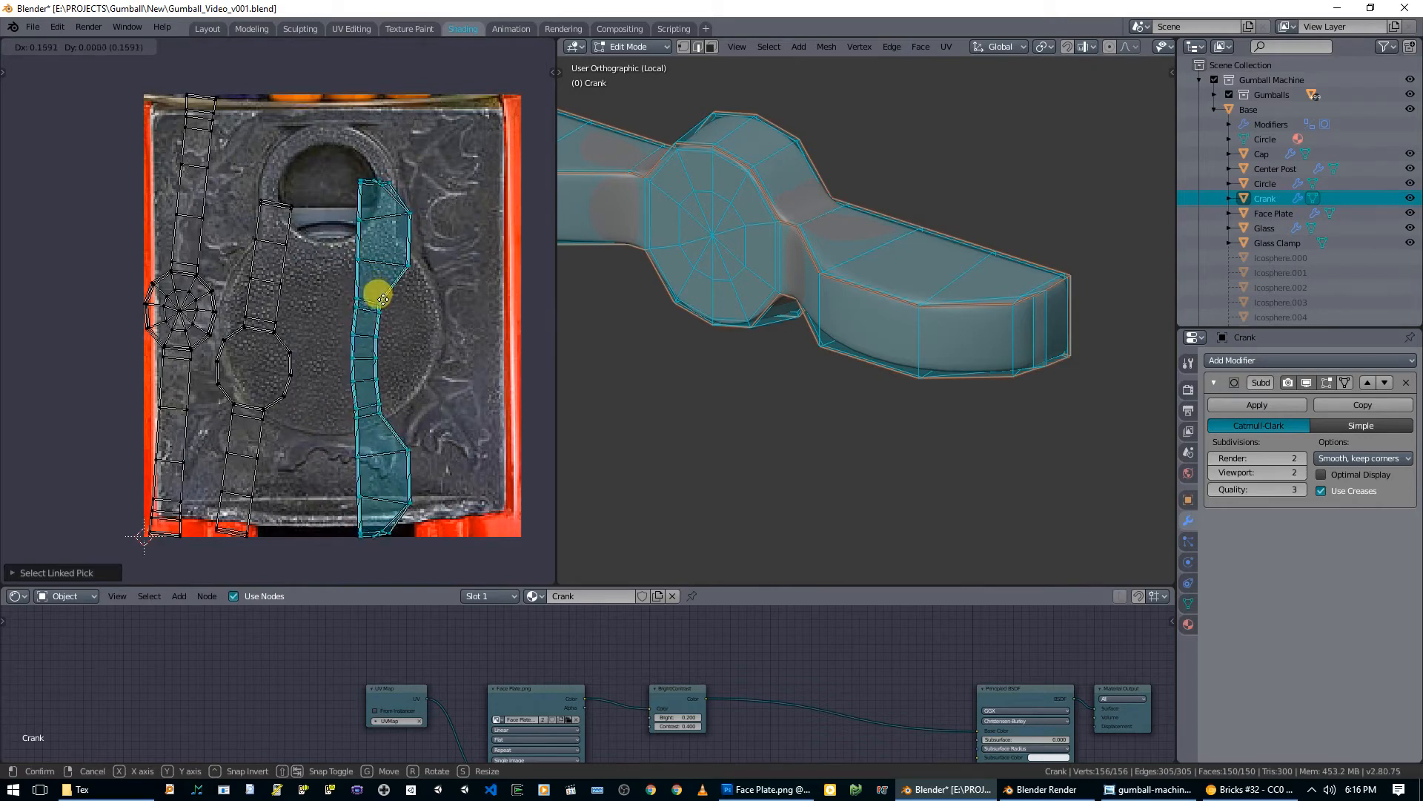
{"action": "left_click", "coordinate": [383, 298]}
{"action": "key", "text": "alt+a"}
Step: Place the ring-shaped strip island over the strip with the hub disc, rotate it slightly to align, and select both stacked strips
{"action": "key", "text": "l"}
{"action": "key", "text": "g"}
{"action": "left_click", "coordinate": [216, 314]}
{"action": "key", "text": "r"}
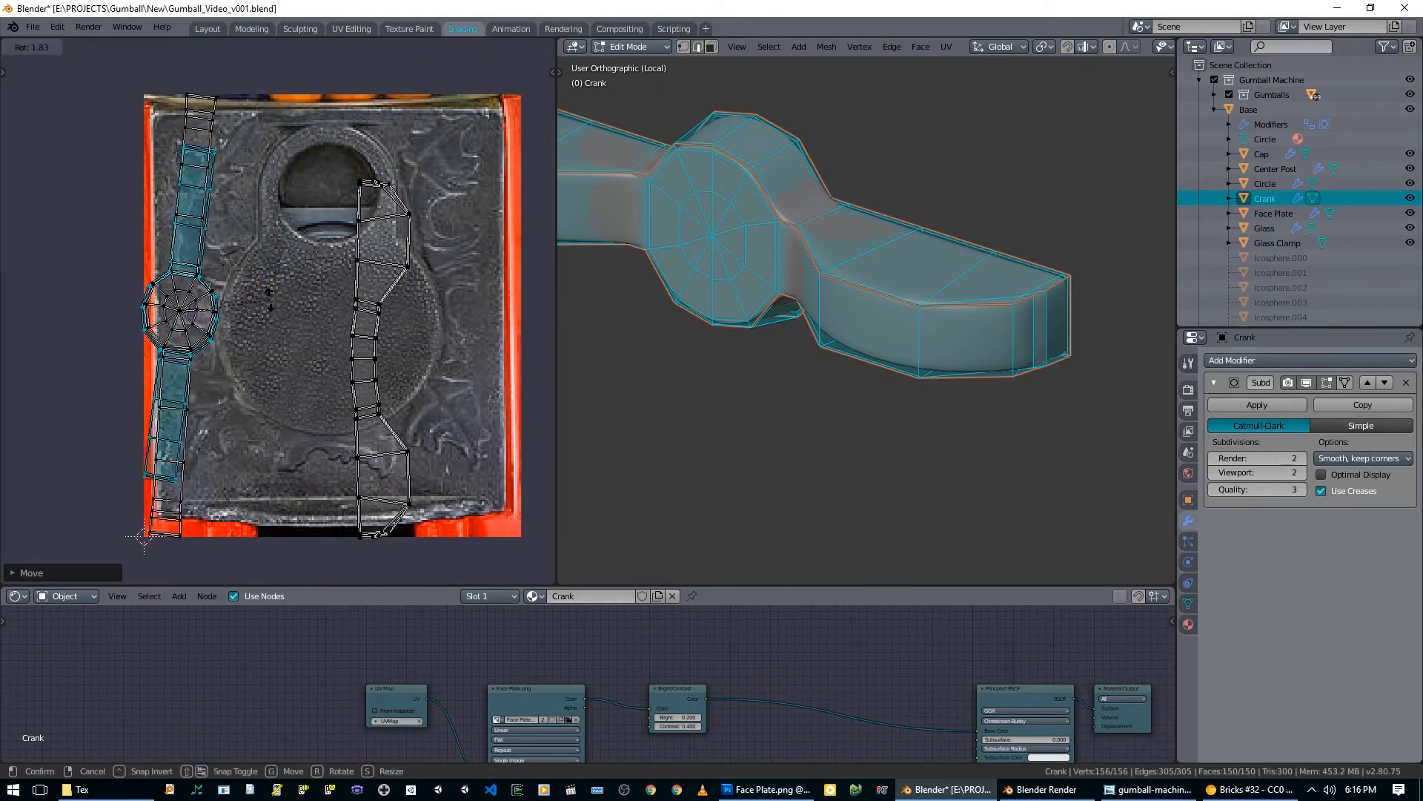
{"action": "left_click", "coordinate": [270, 297]}
{"action": "key", "text": "alt+a"}
{"action": "left_click_drag", "start_coordinate": [96, 90], "coordinate": [288, 527]}
Step: Try to scale the stacked strip islands to about 0.72, then move and rotate them onto the side islands
{"action": "key", "text": "s"}
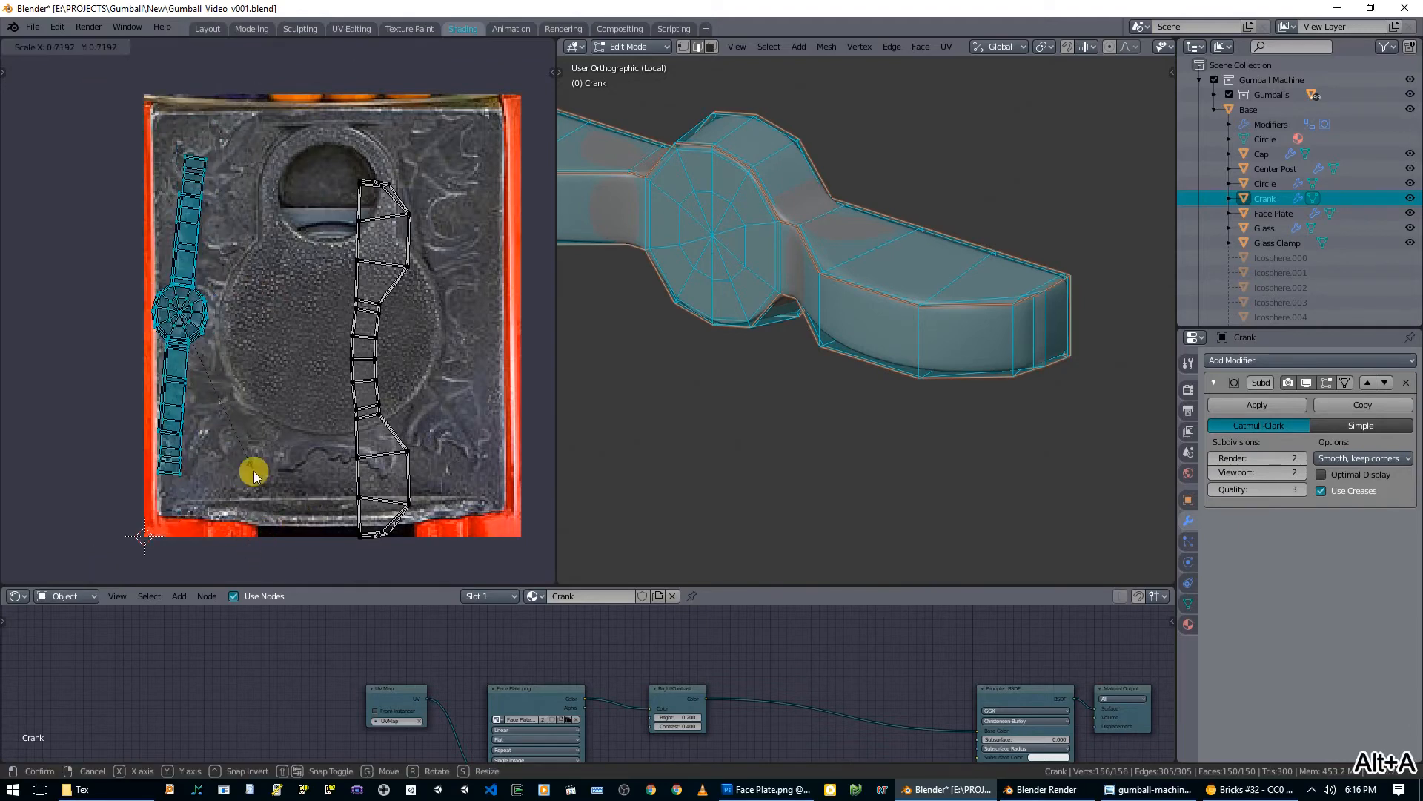
{"action": "left_click", "coordinate": [255, 472]}
{"action": "key", "text": "g"}
{"action": "left_click", "coordinate": [463, 462]}
{"action": "key", "text": "r"}
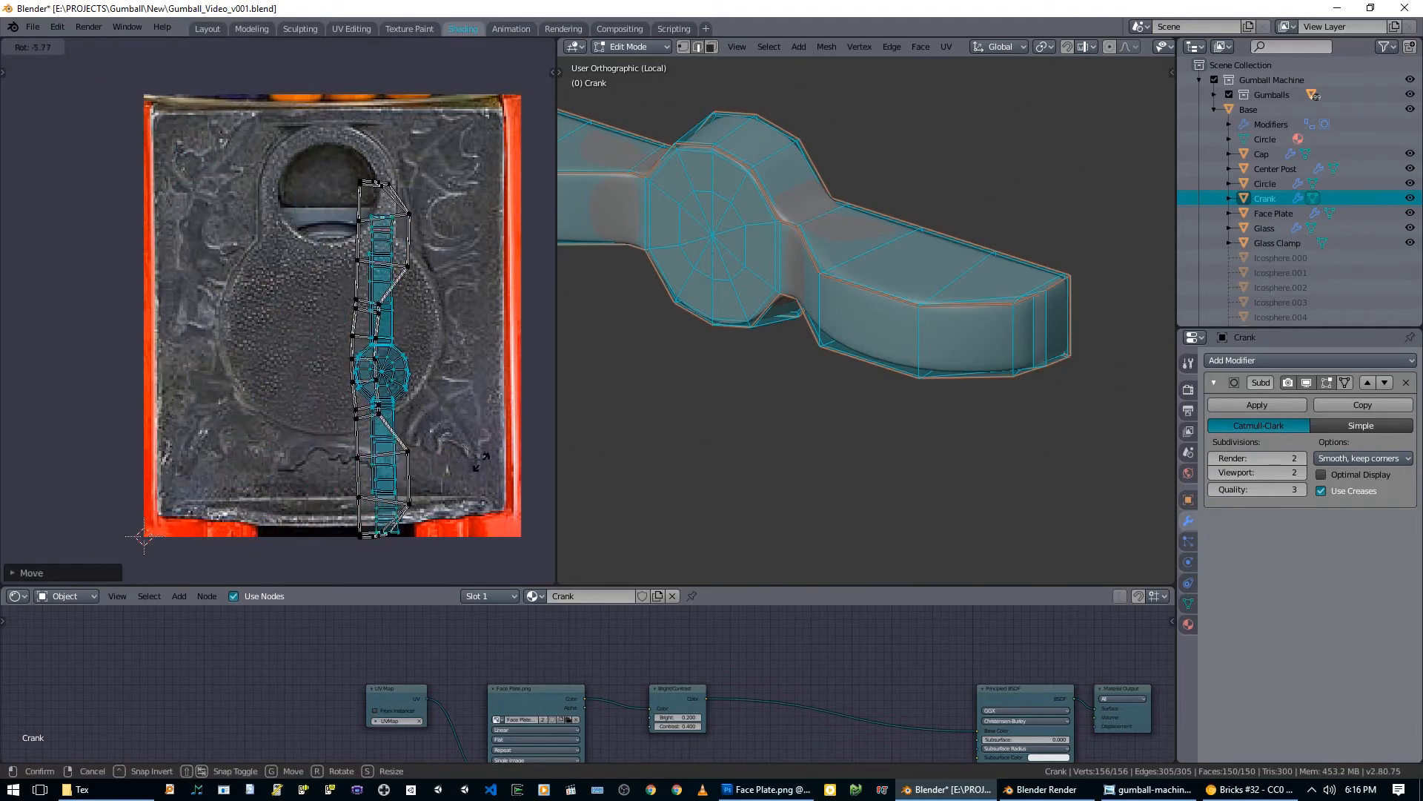
{"action": "left_click", "coordinate": [475, 461]}
{"action": "key", "text": "ctrl+z"}
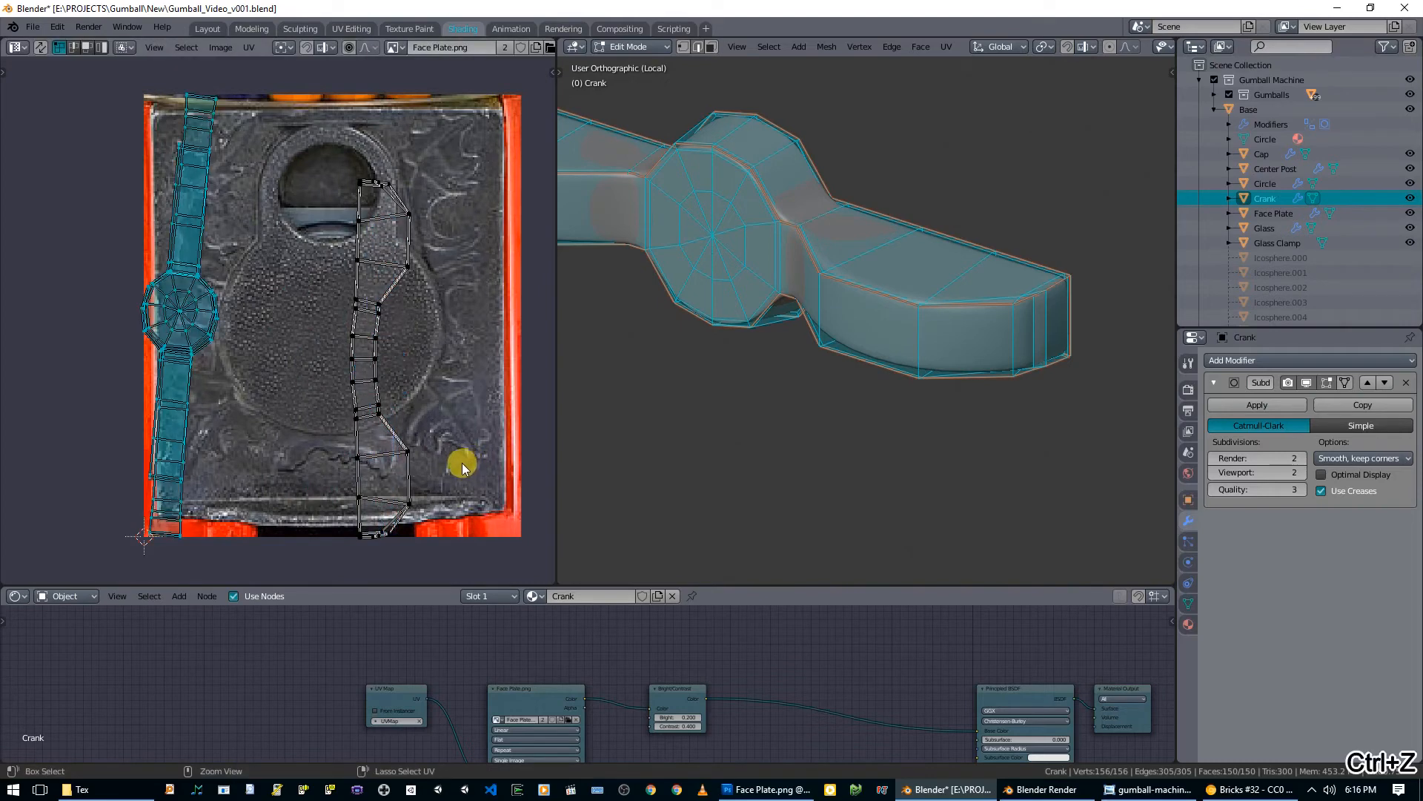
Step: Move the stacked strip islands over the side islands at their original size and rotate them upright
{"action": "key", "text": "g"}
{"action": "left_click", "coordinate": [548, 447]}
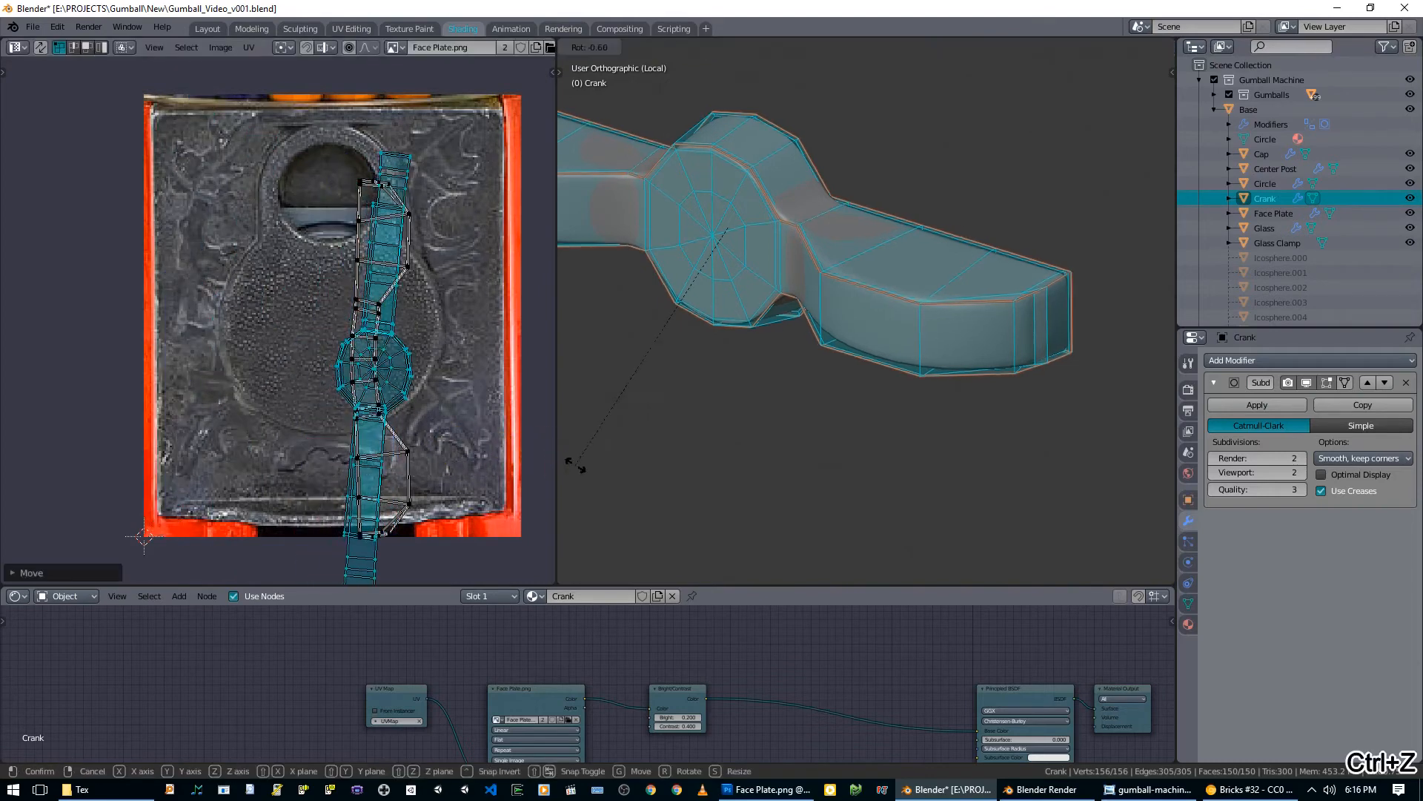
{"action": "key", "text": "r"}
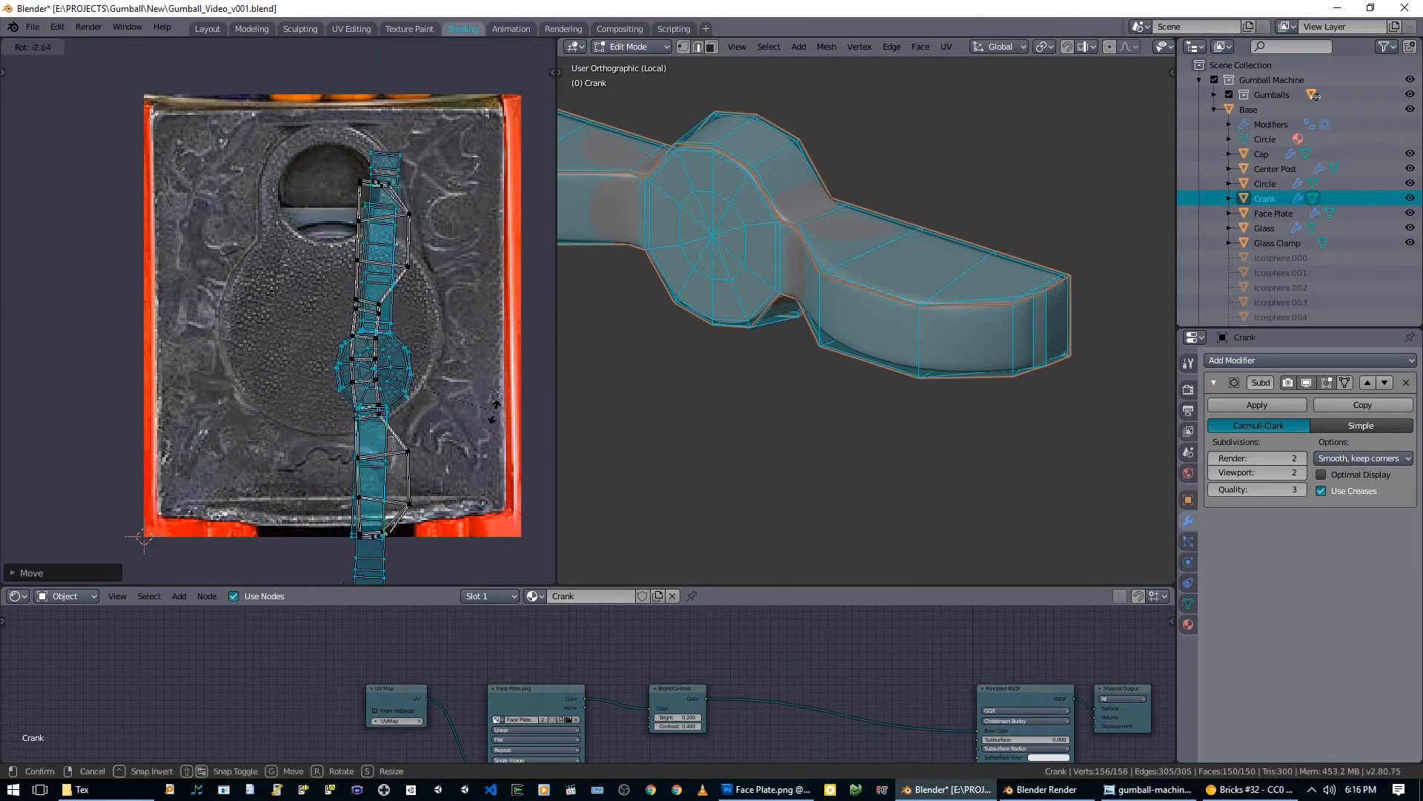
{"action": "left_click", "coordinate": [498, 411]}
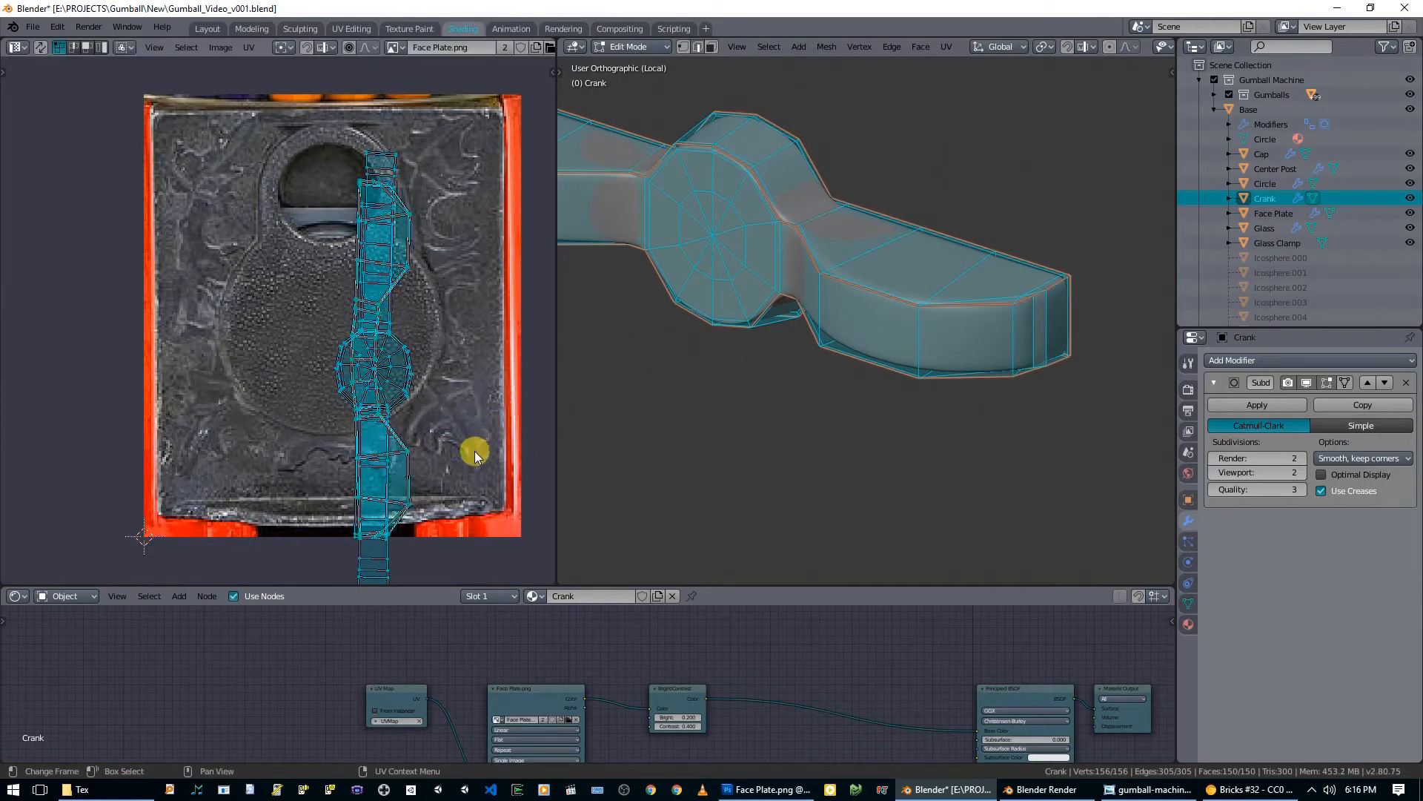
Step: Scale all crank UV islands down, rotate them about half a turn and move them onto the decorated metal beside the plate's pebbled circle
{"action": "key", "text": "s"}
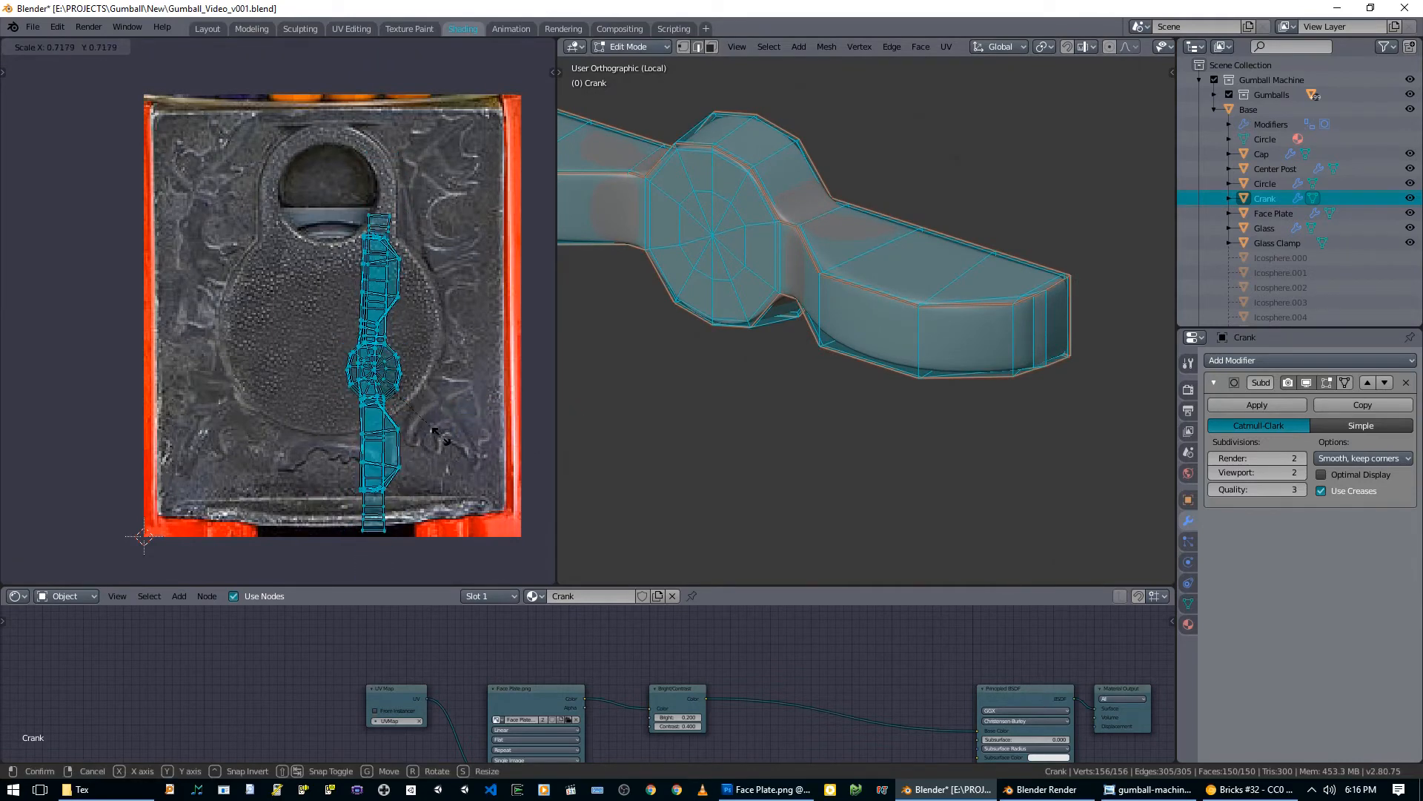
{"action": "left_click", "coordinate": [442, 437]}
{"action": "key", "text": "r"}
{"action": "left_click", "coordinate": [442, 437]}
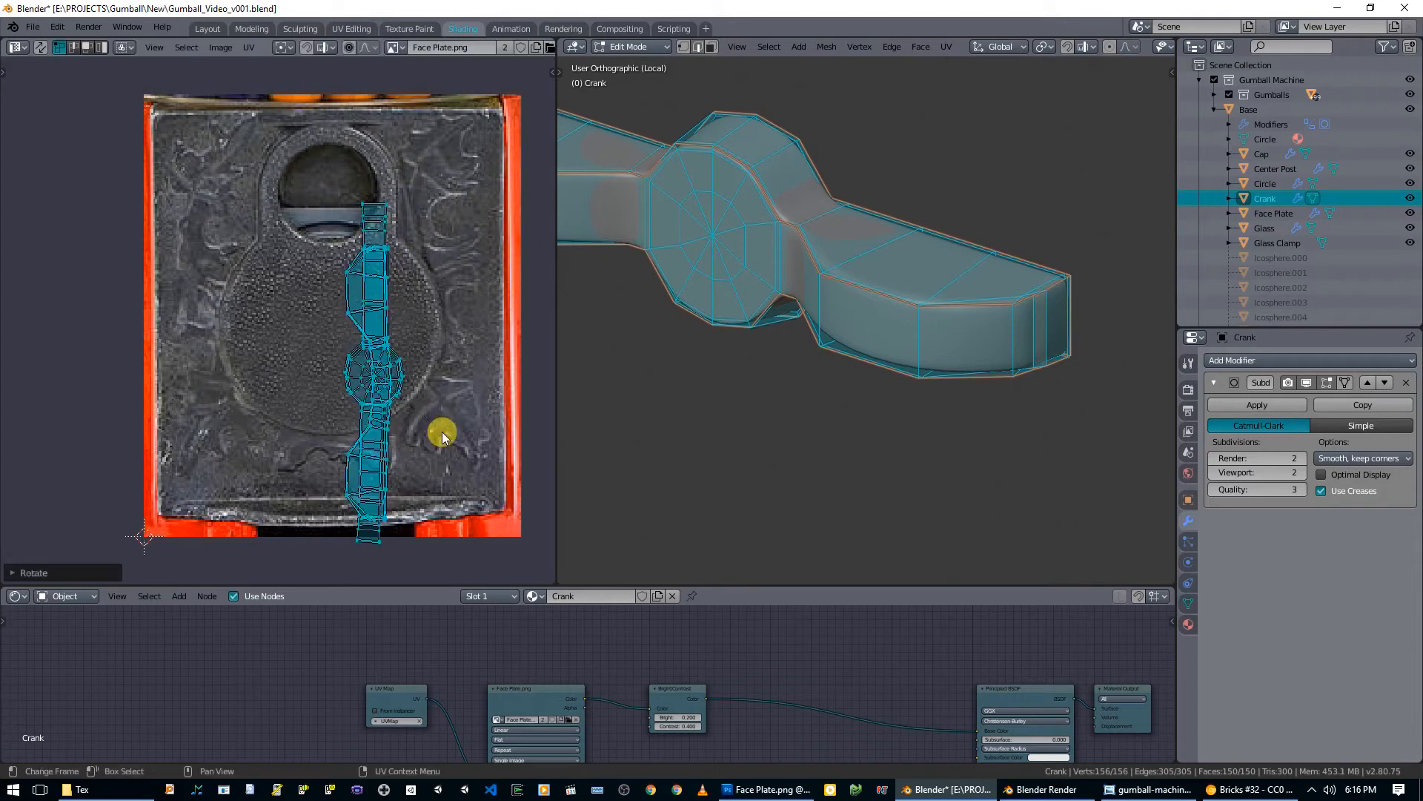
{"action": "key", "text": "g"}
{"action": "left_click", "coordinate": [546, 355]}
{"action": "key", "text": "g"}
{"action": "left_click", "coordinate": [533, 353]}
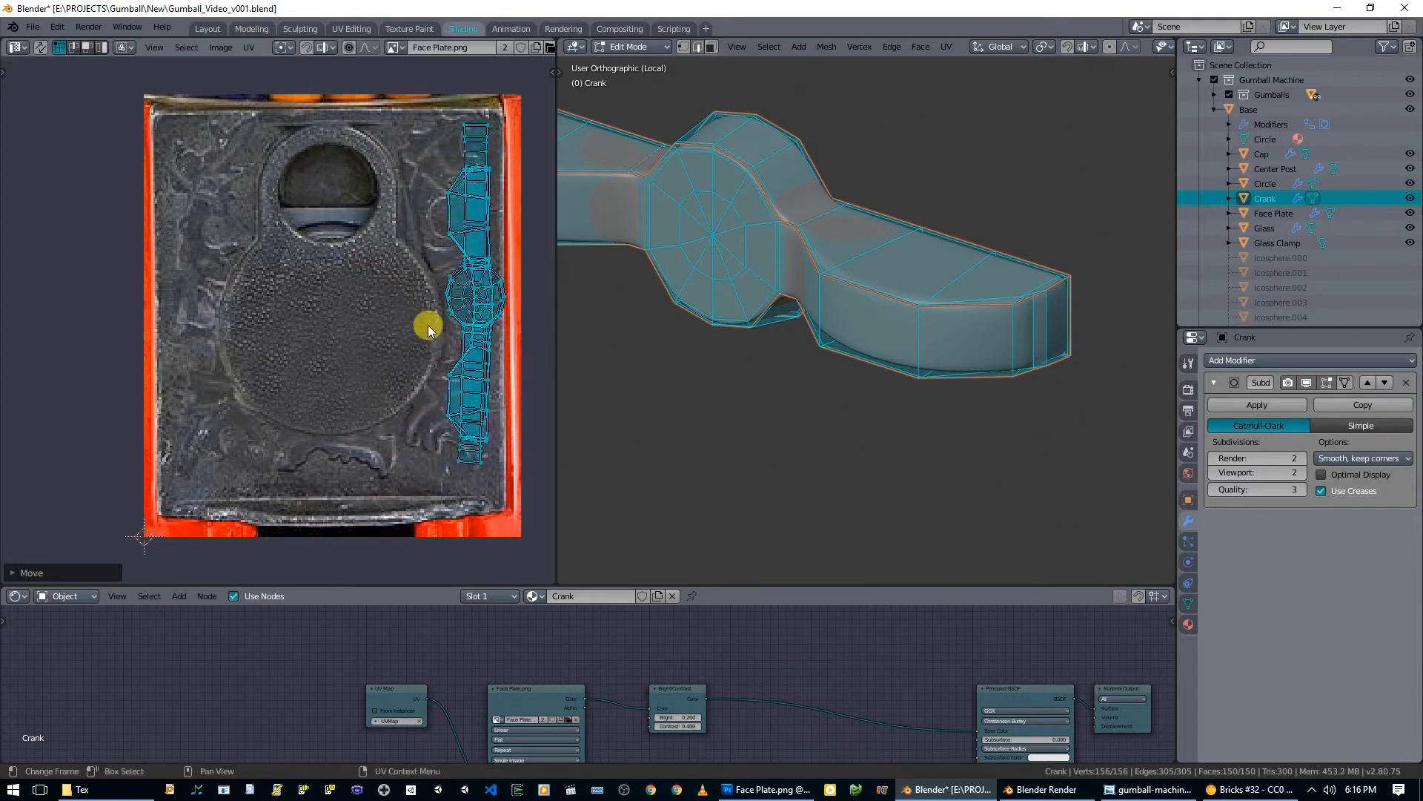
Step: Leave mesh editing and view the crank's texture mapping in Look Dev shading from an overall angle
{"action": "key", "text": "Tab"}
{"action": "key", "text": "alt+z"}
{"action": "key", "text": "alt+z"}
{"action": "key", "text": "z"}
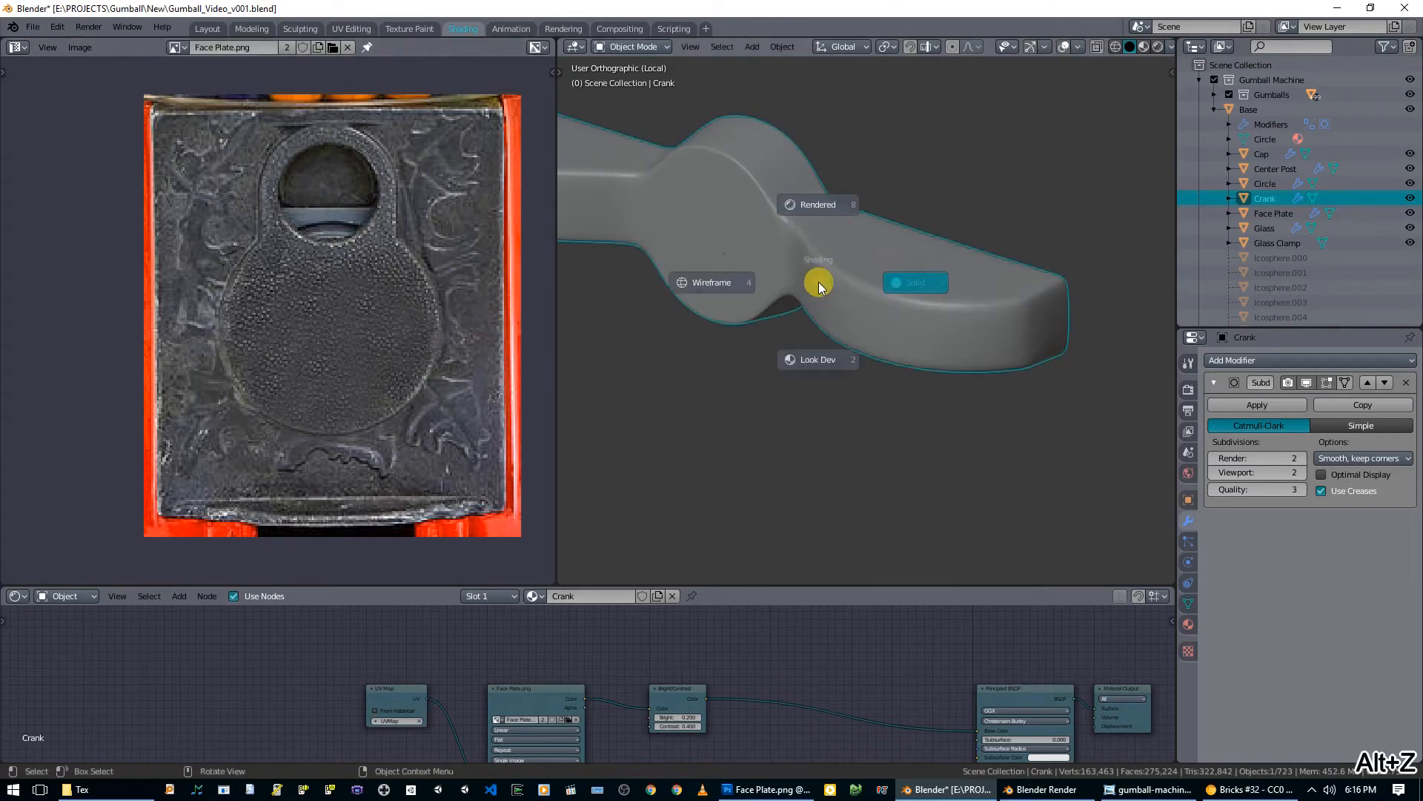
{"action": "left_click", "coordinate": [814, 359]}
{"action": "mouse_move", "coordinate": [778, 264]}
{"action": "middle_mouse_down"}
{"action": "mouse_move", "coordinate": [900, 309]}
{"action": "mouse_move", "coordinate": [840, 350]}
{"action": "mouse_move", "coordinate": [894, 319]}
{"action": "mouse_move", "coordinate": [880, 353]}
{"action": "mouse_move", "coordinate": [856, 292]}
{"action": "mouse_move", "coordinate": [839, 307]}
{"action": "mouse_move", "coordinate": [843, 261]}
{"action": "mouse_move", "coordinate": [858, 343]}
{"action": "mouse_move", "coordinate": [895, 337]}
{"action": "middle_mouse_up"}
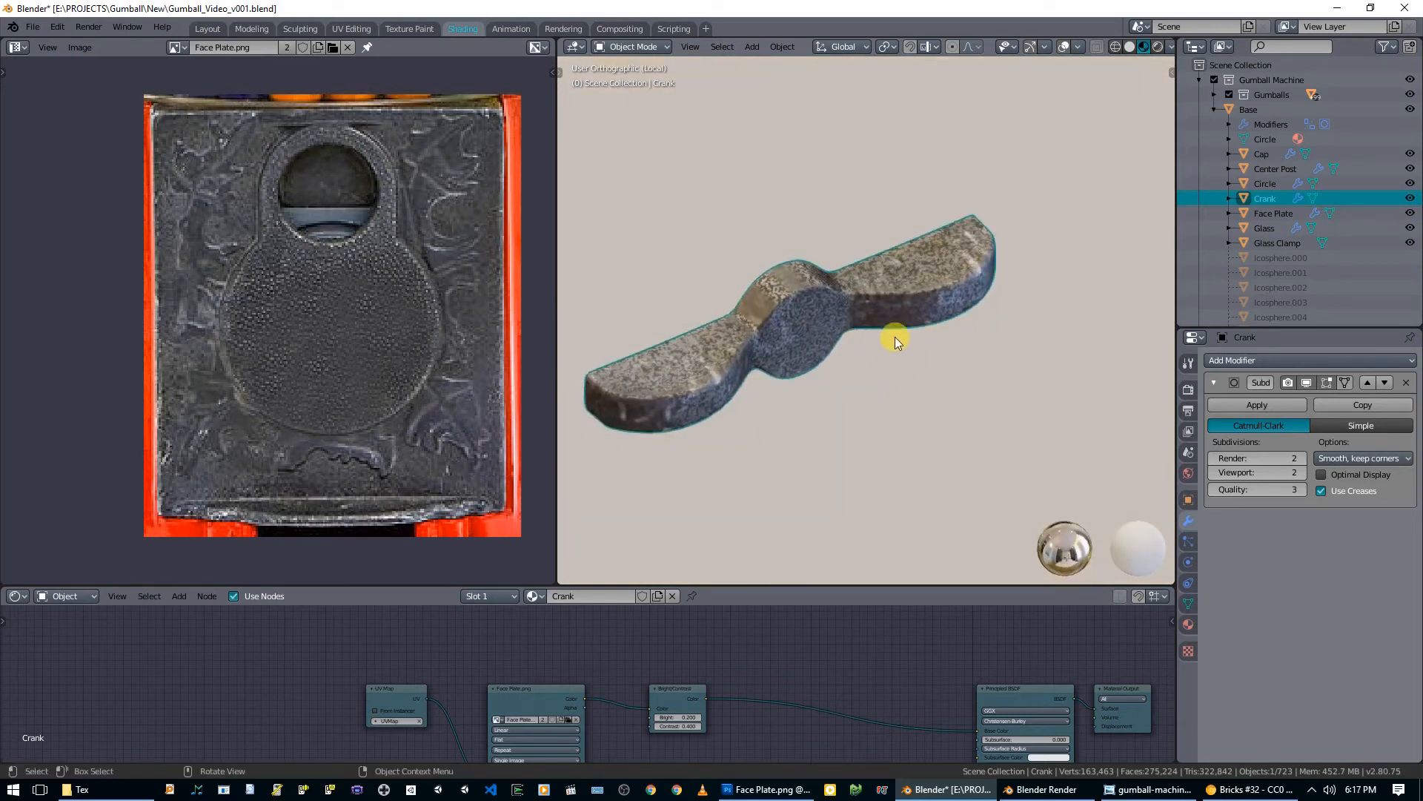
{"action": "scroll", "coordinate": [792, 304], "scroll_direction": "down", "scroll_amount": 5}
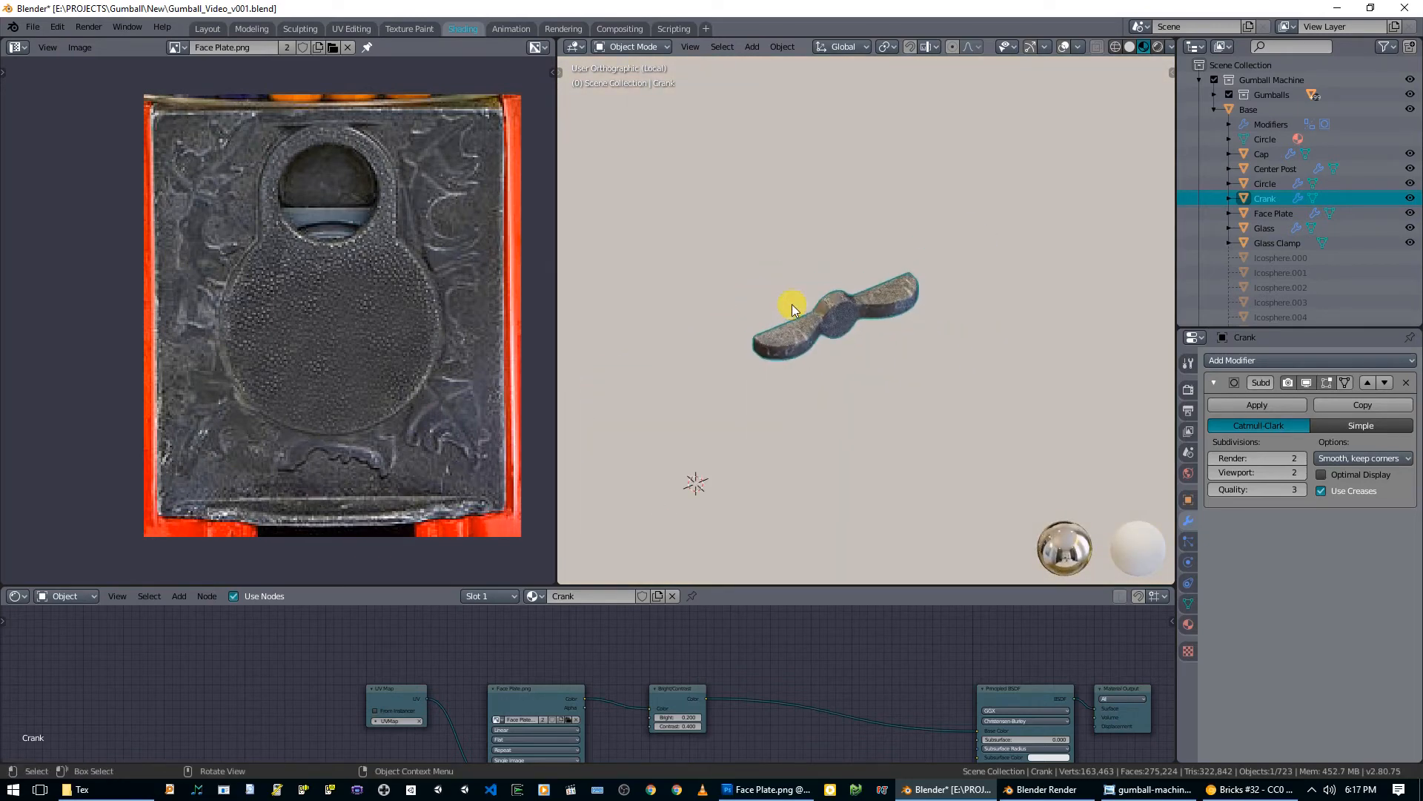
Step: Leave Local View, return to the camera view and preview the crank in Rendered shading with overlays hidden
{"action": "key", "text": "KP_Divide"}
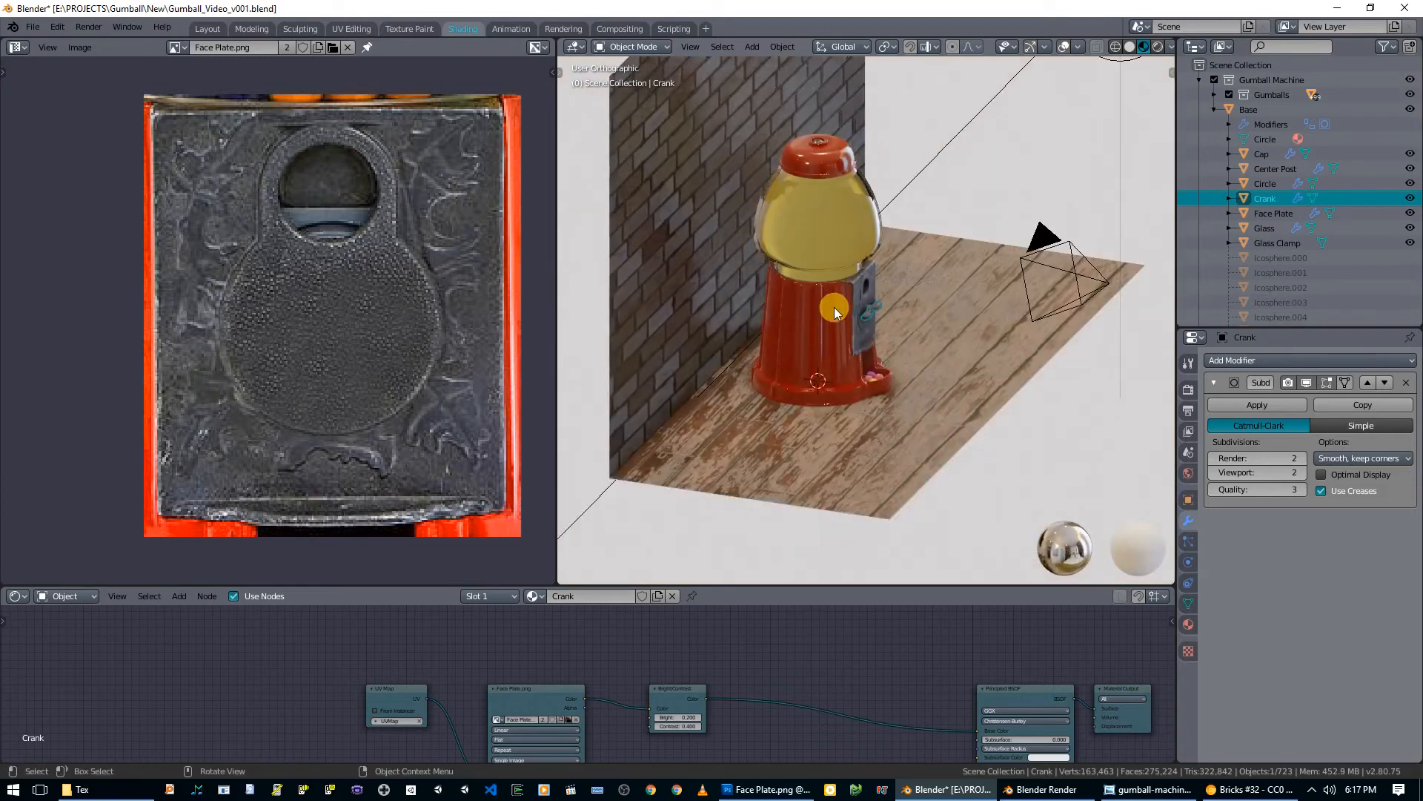
{"action": "key", "text": "KP_0"}
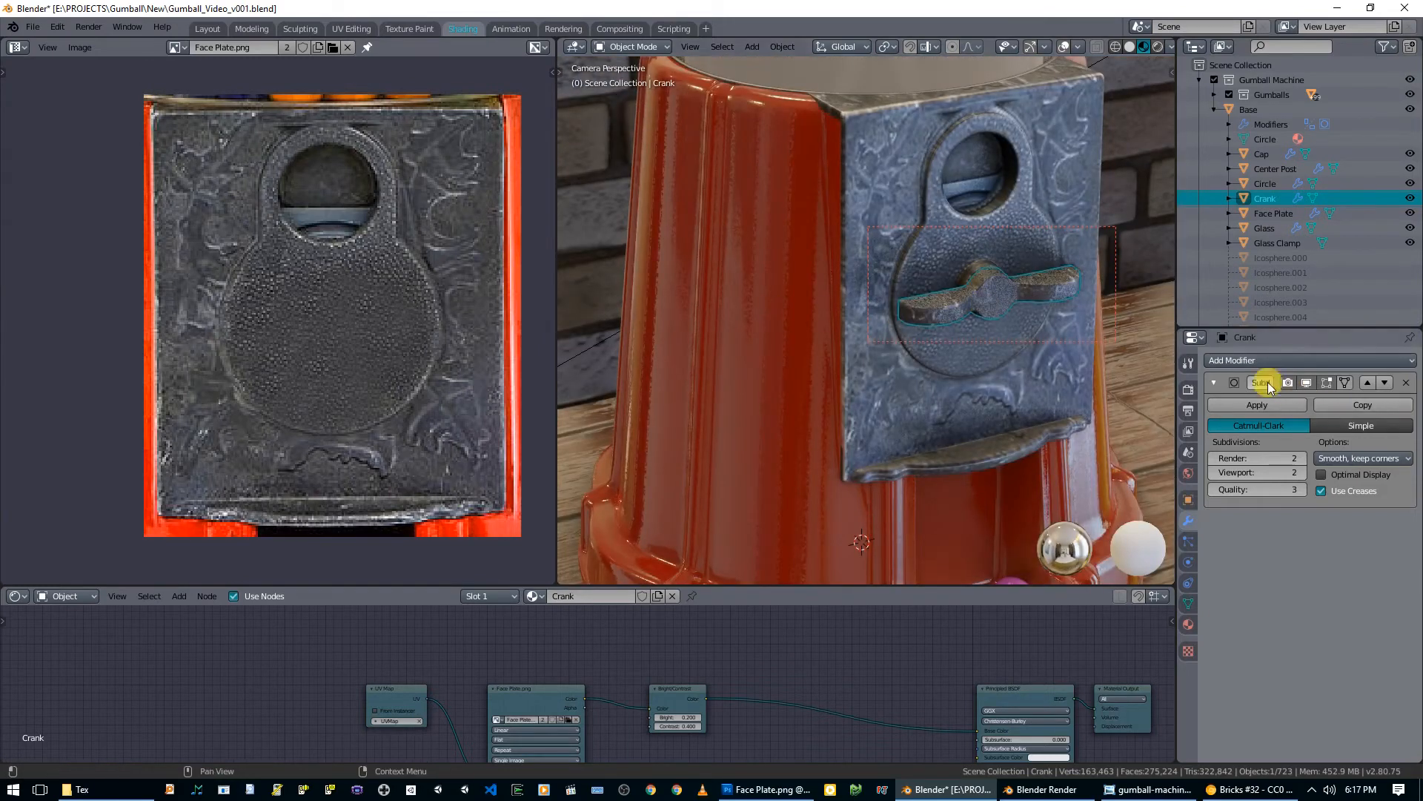
{"action": "left_click", "coordinate": [1188, 388]}
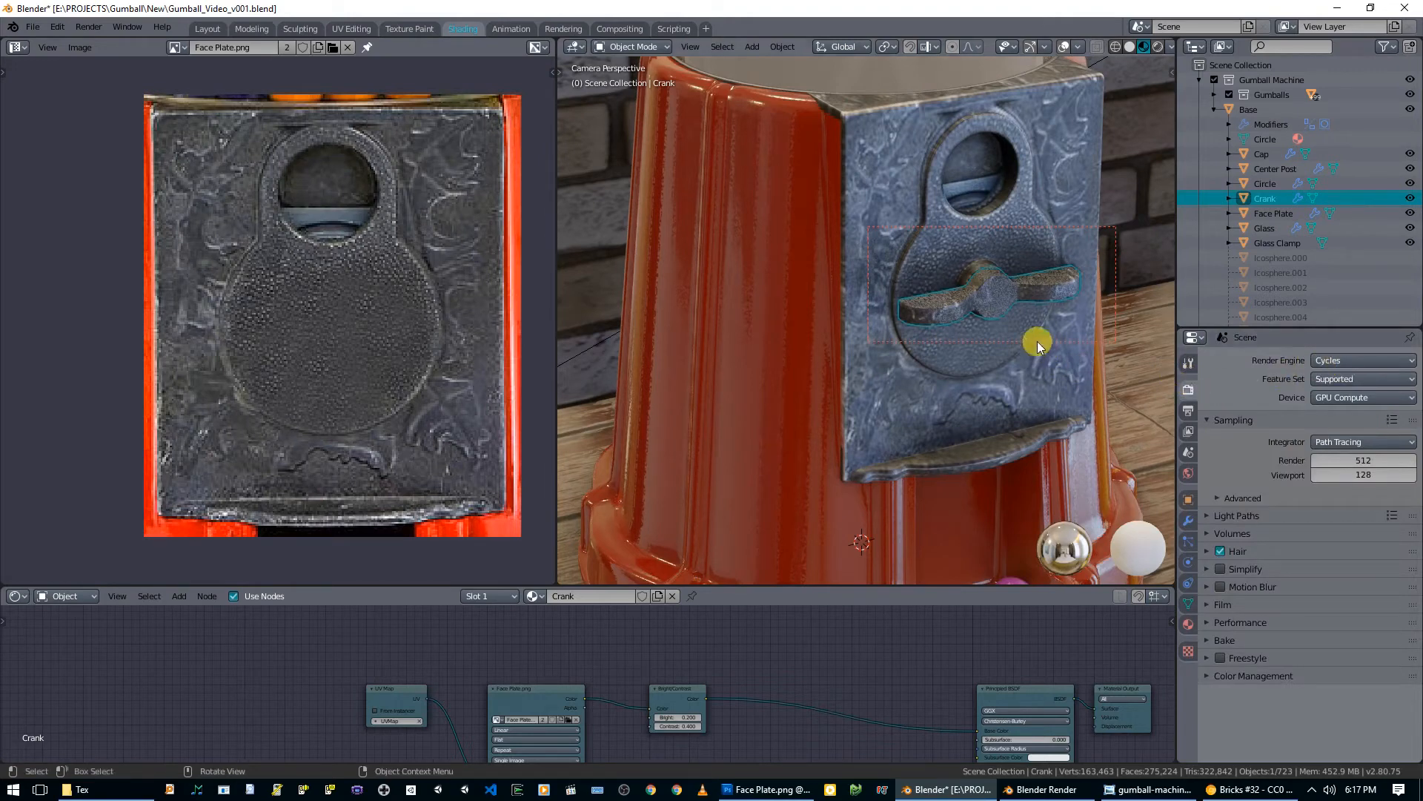
{"action": "key", "text": "z"}
{"action": "left_click", "coordinate": [993, 255]}
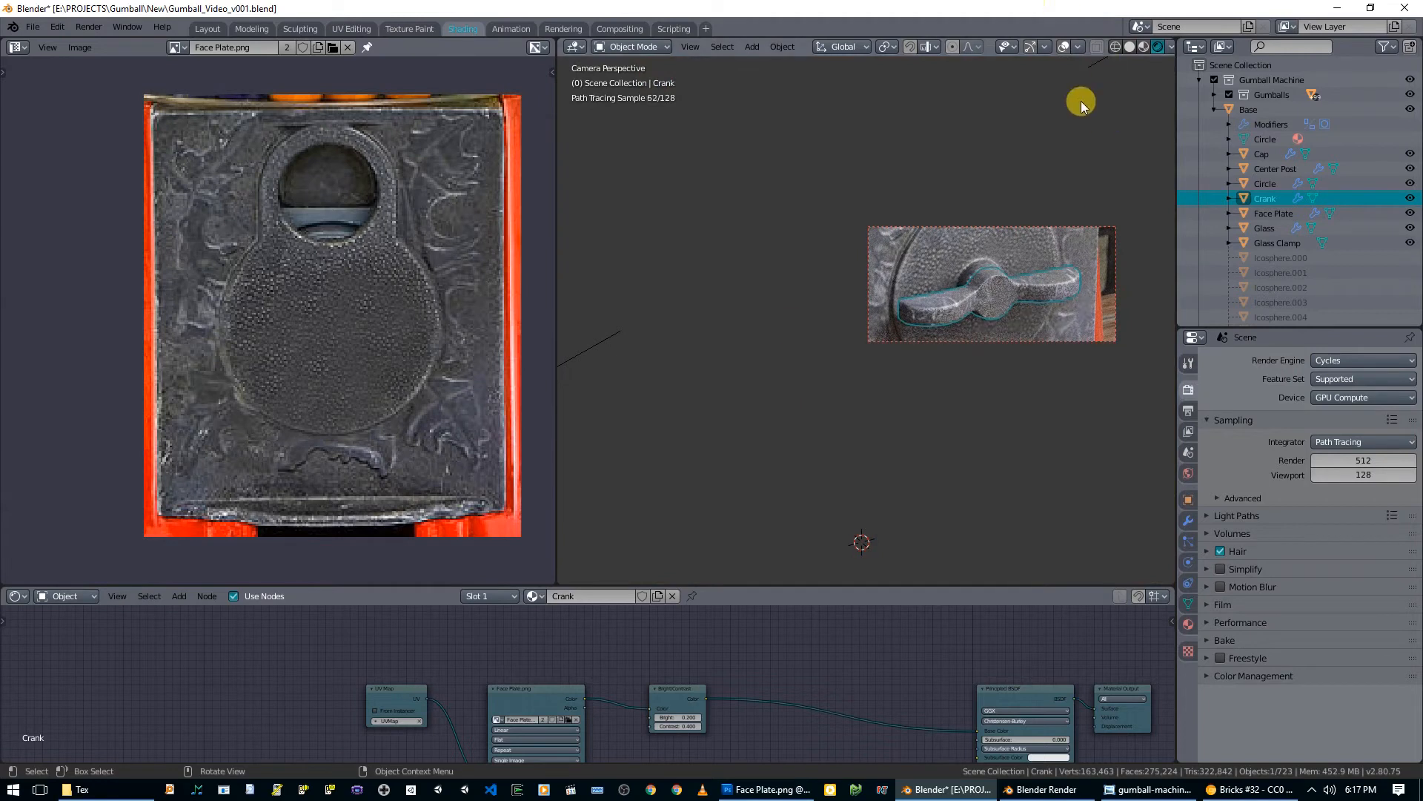
{"action": "left_click", "coordinate": [1063, 47]}
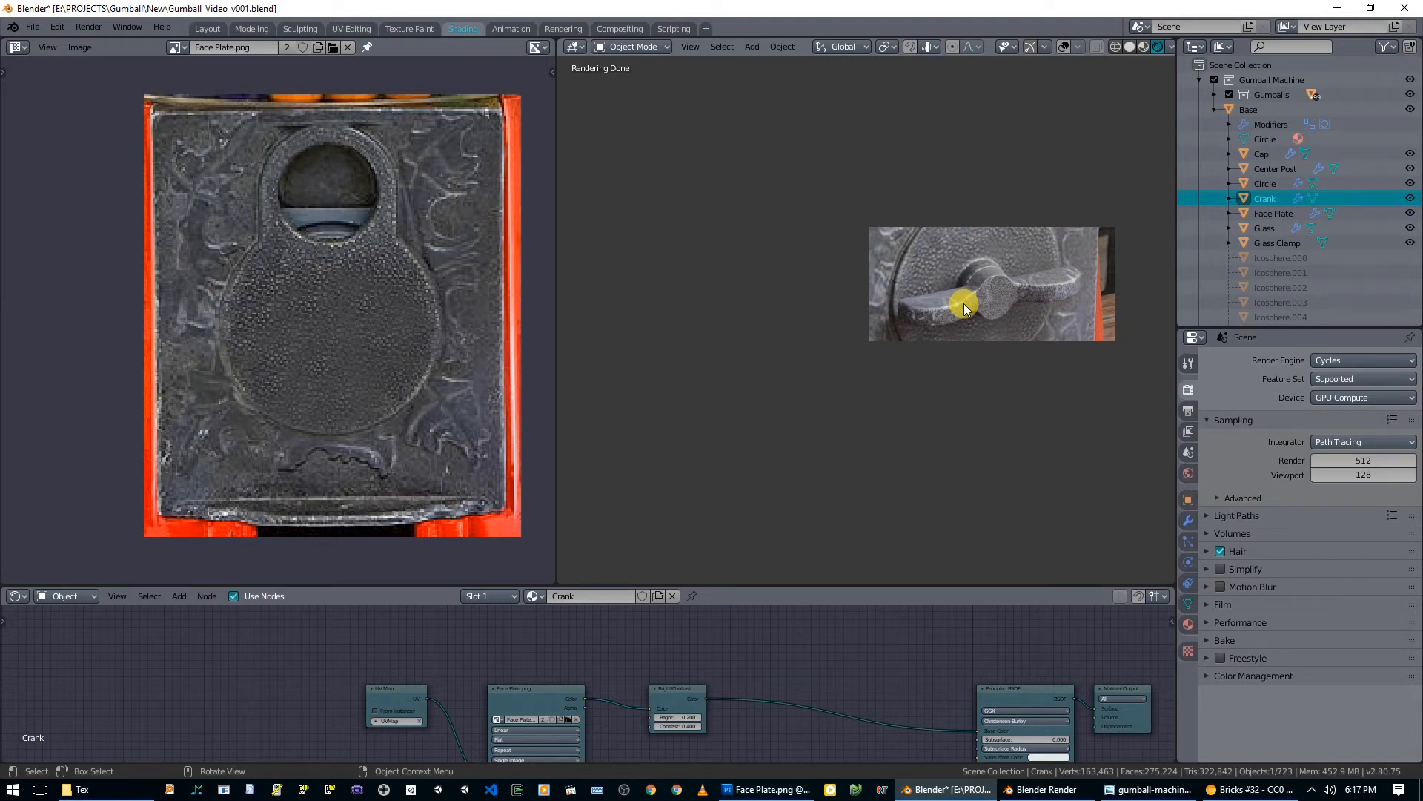
Step: Set the Normal Map node's strength to 0.1 in the Crank material
{"action": "middle_click_drag", "start_coordinate": [813, 732], "coordinate": [773, 643]}
{"action": "double_click", "coordinate": [726, 716]}
{"action": "type", "text": ".2"}
{"action": "key", "text": "Return"}
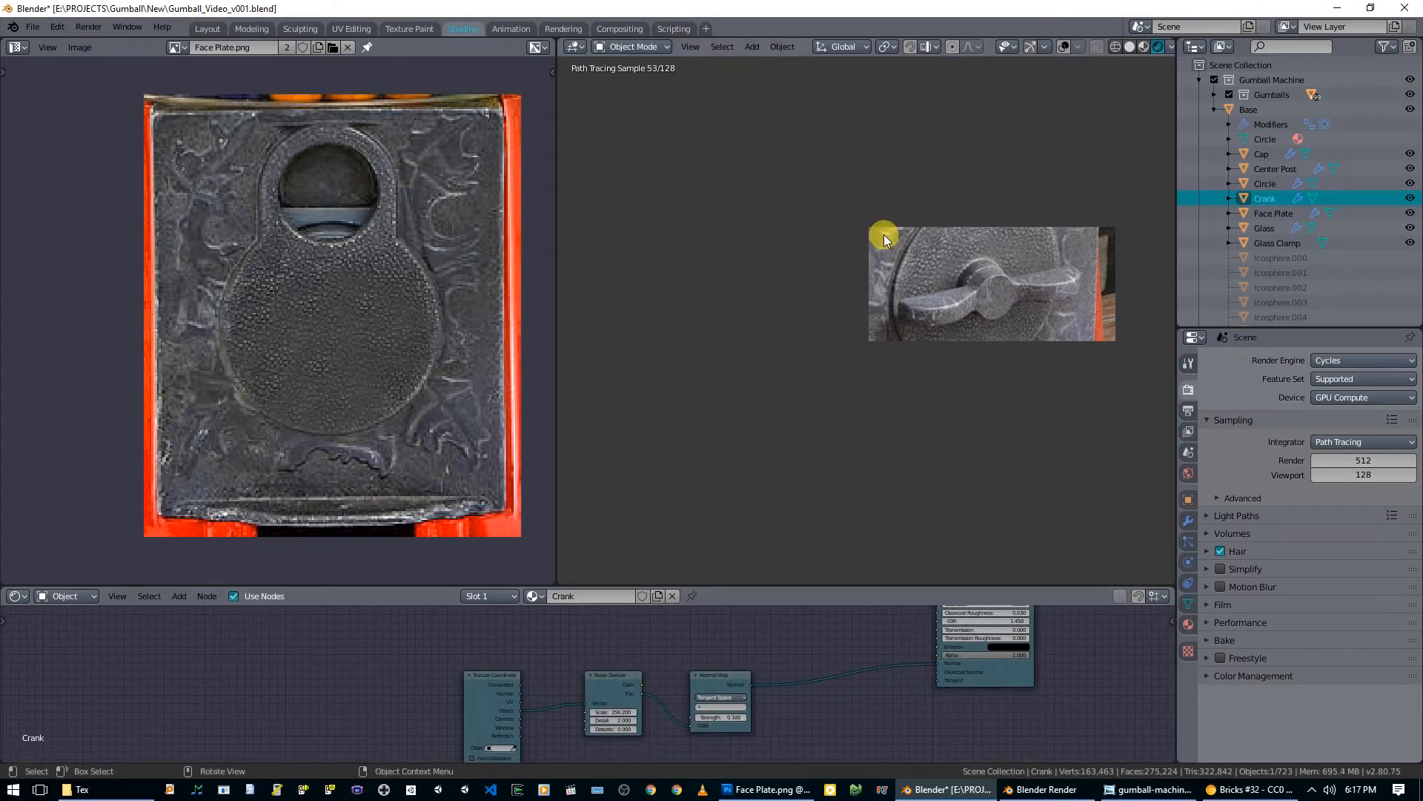
Step: Clear the viewport's render region so the entire camera view of the gumball machine is rendered
{"action": "scroll", "coordinate": [928, 278], "scroll_direction": "down", "scroll_amount": 5}
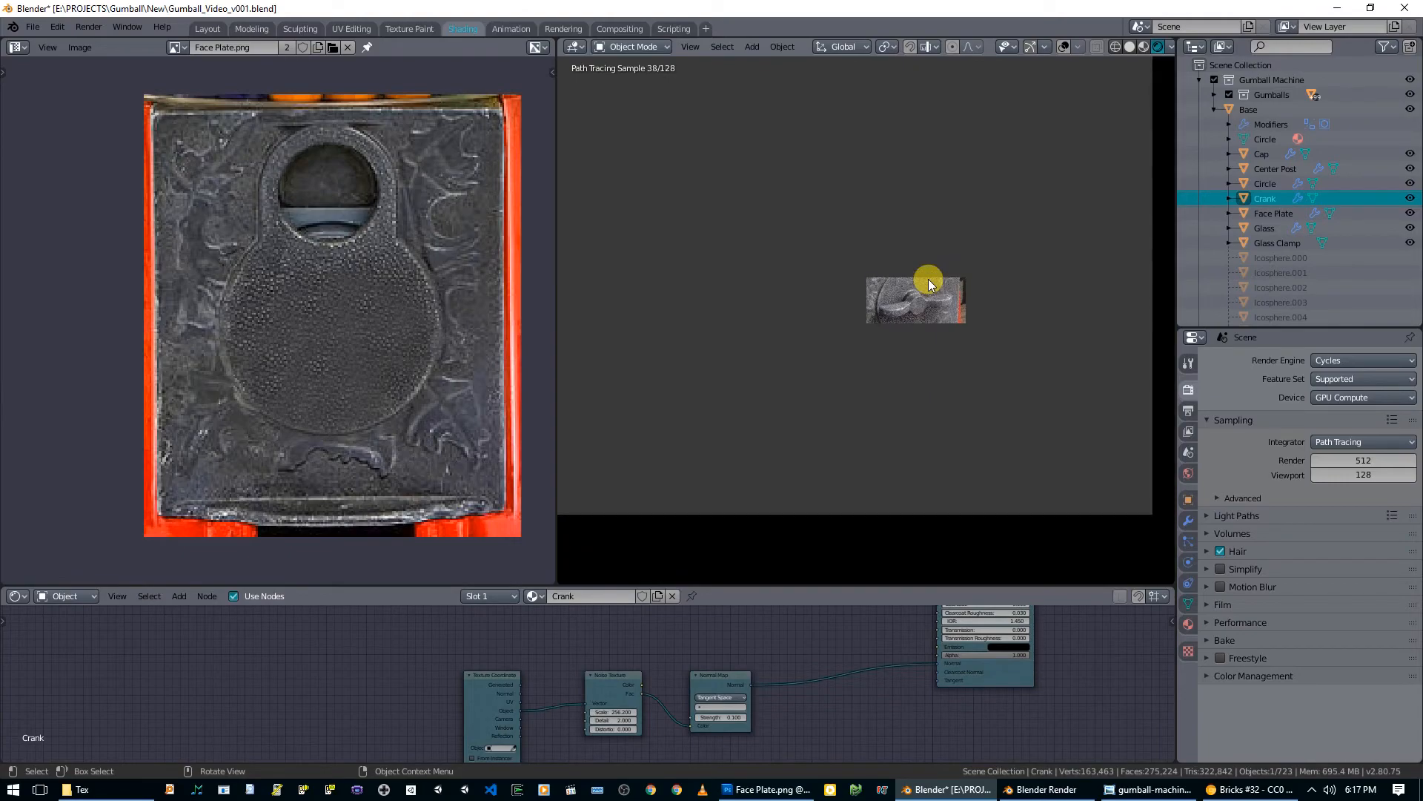
{"action": "key", "text": "ctrl+alt+b"}
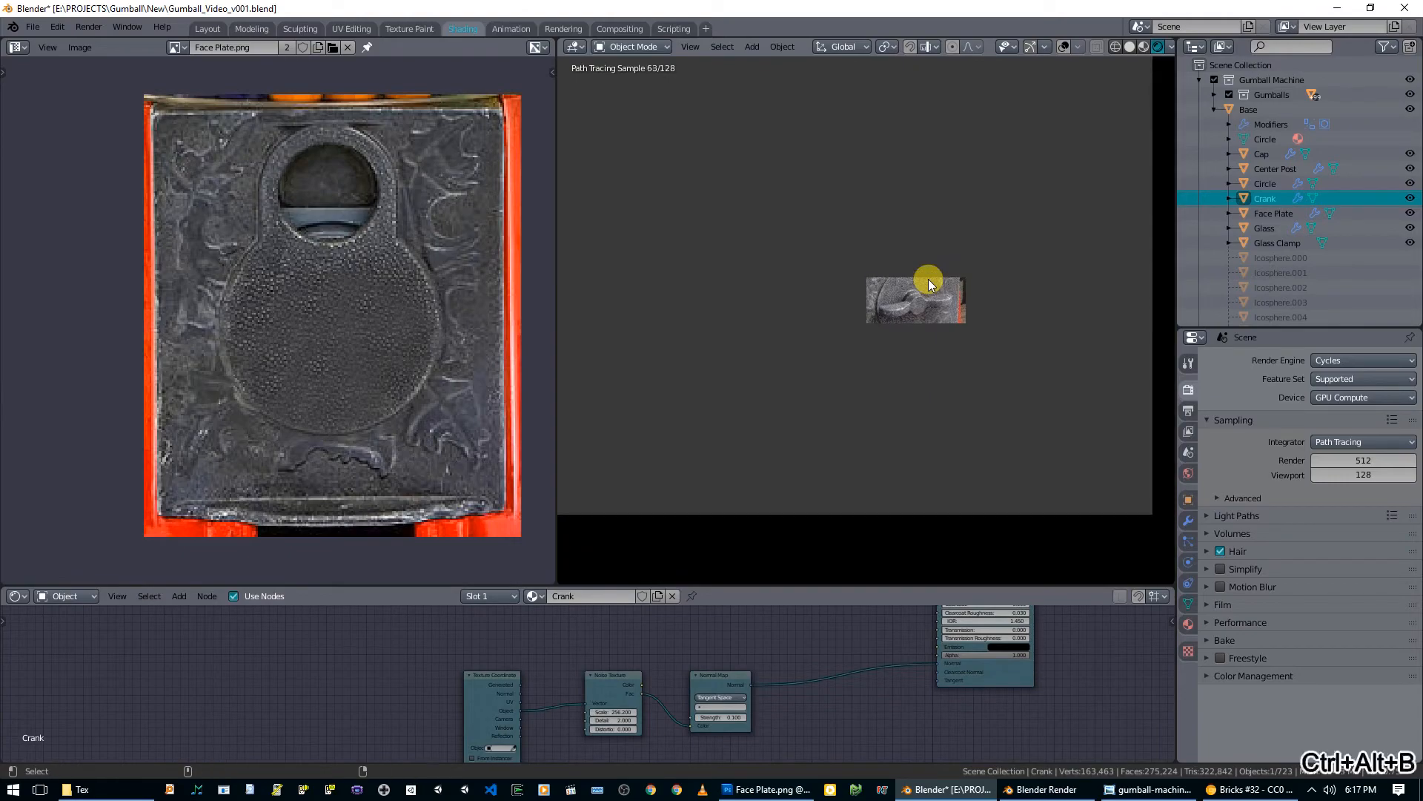
{"action": "scroll", "coordinate": [883, 358], "scroll_direction": "up", "scroll_amount": 2}
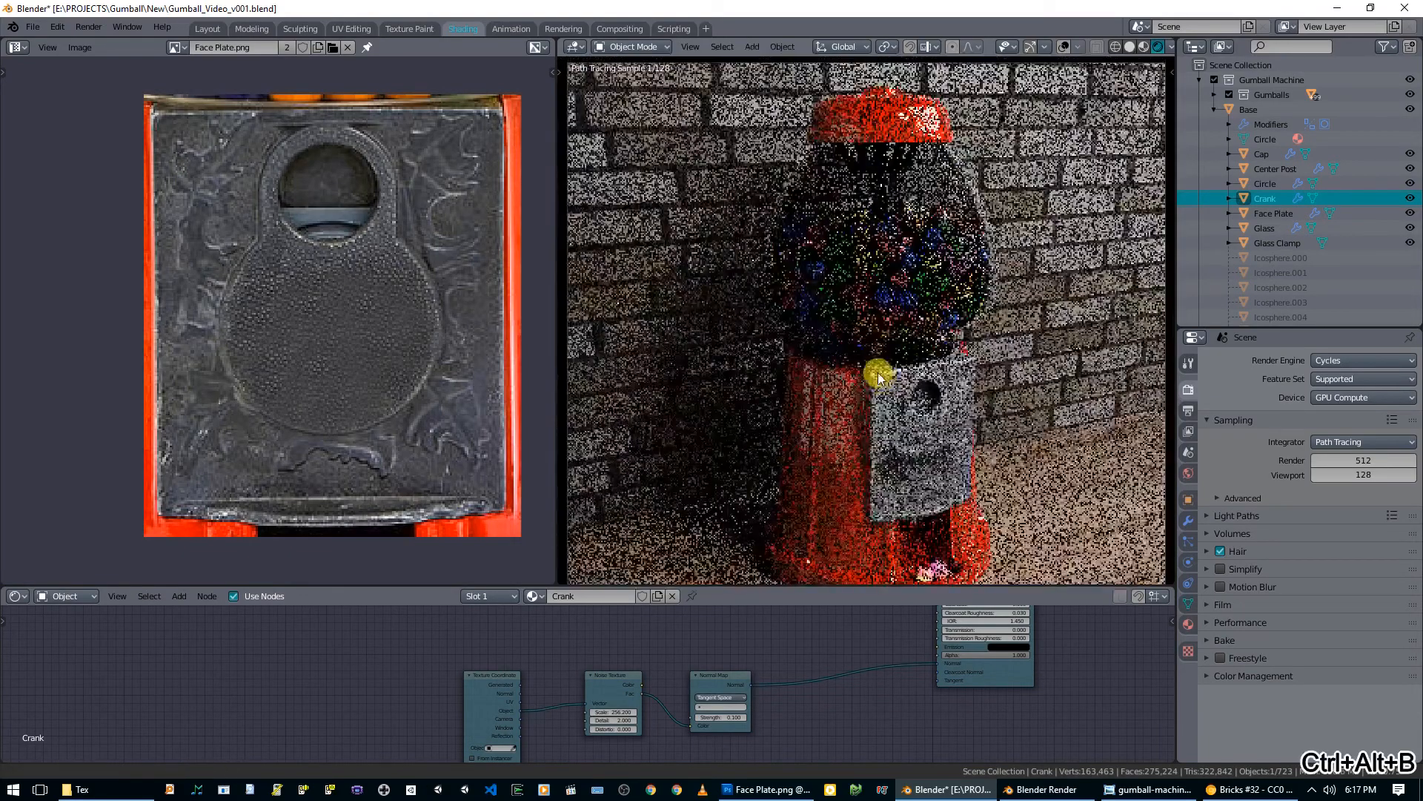
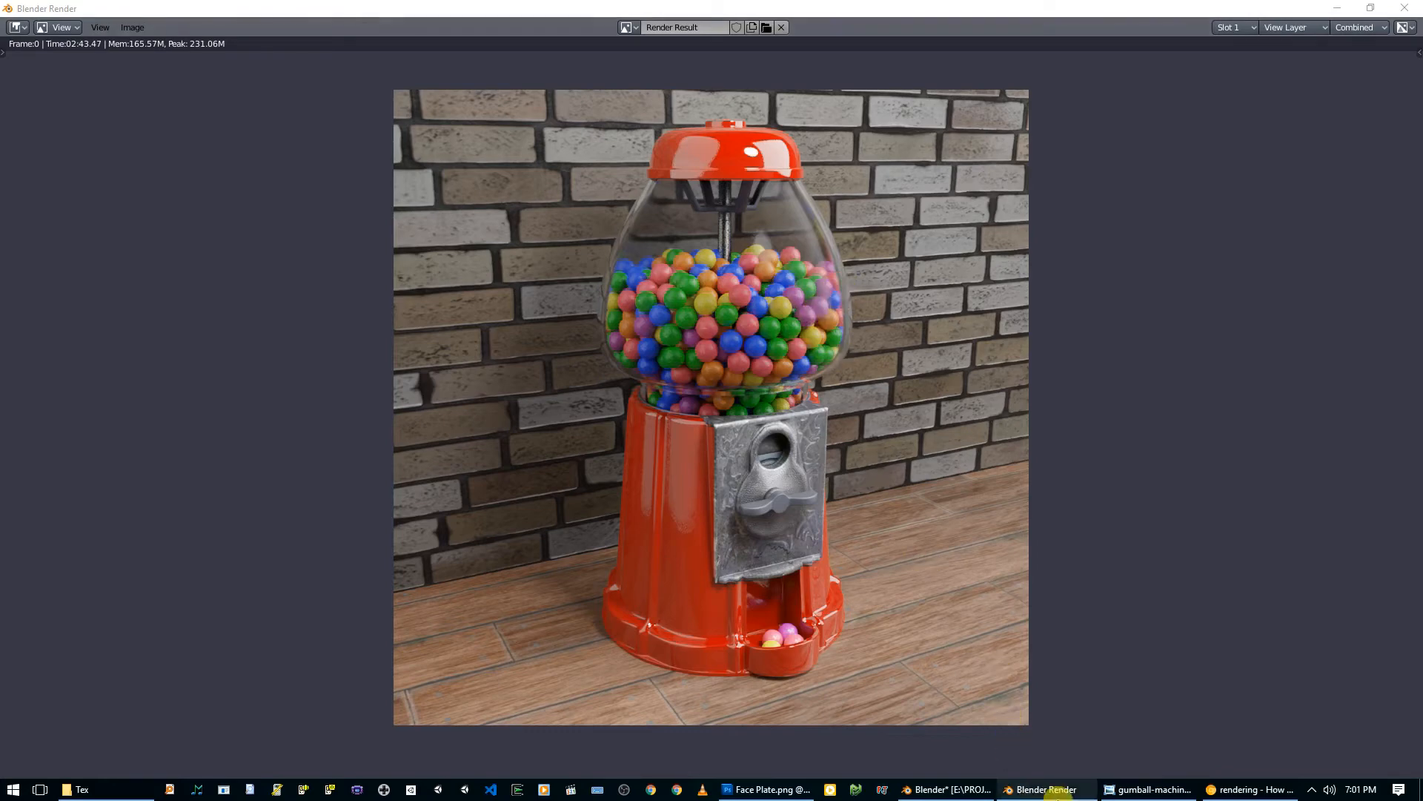
Step: Switch back to the main Blender window, select the Glass object under Base and review its material's shader settings
{"action": "left_click", "coordinate": [948, 789]}
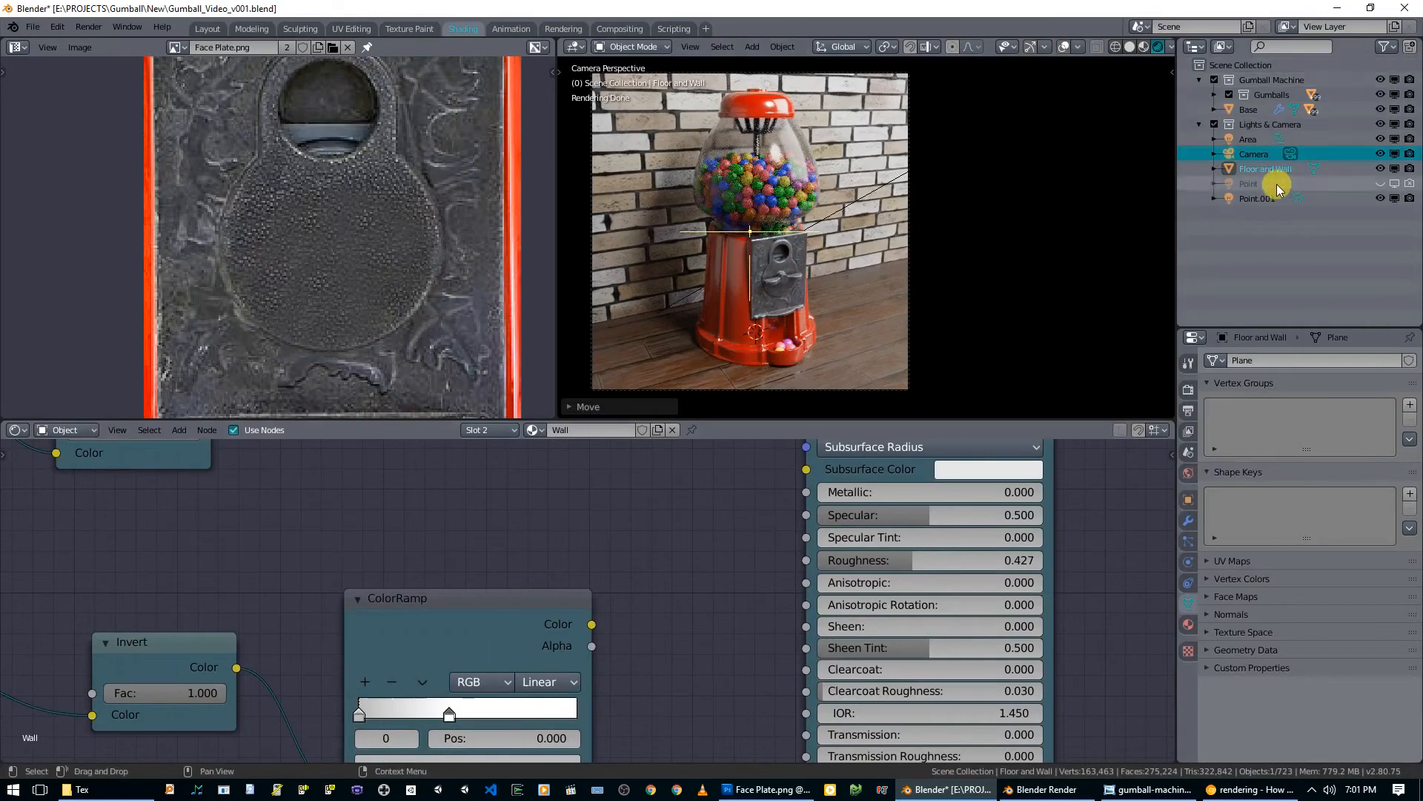
{"action": "left_click", "coordinate": [1213, 109]}
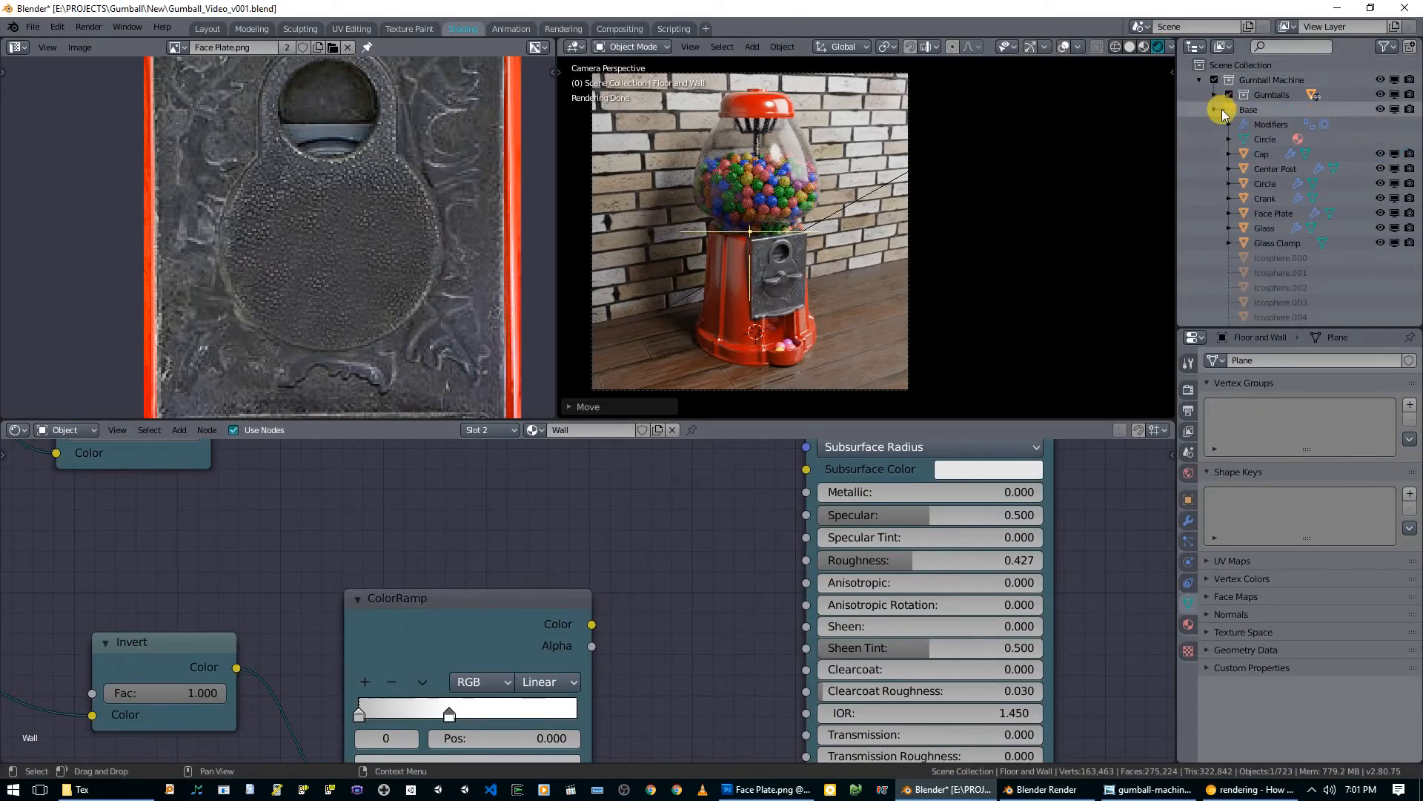
{"action": "left_click", "coordinate": [1269, 226]}
{"action": "middle_click_drag", "start_coordinate": [734, 627], "coordinate": [697, 543]}
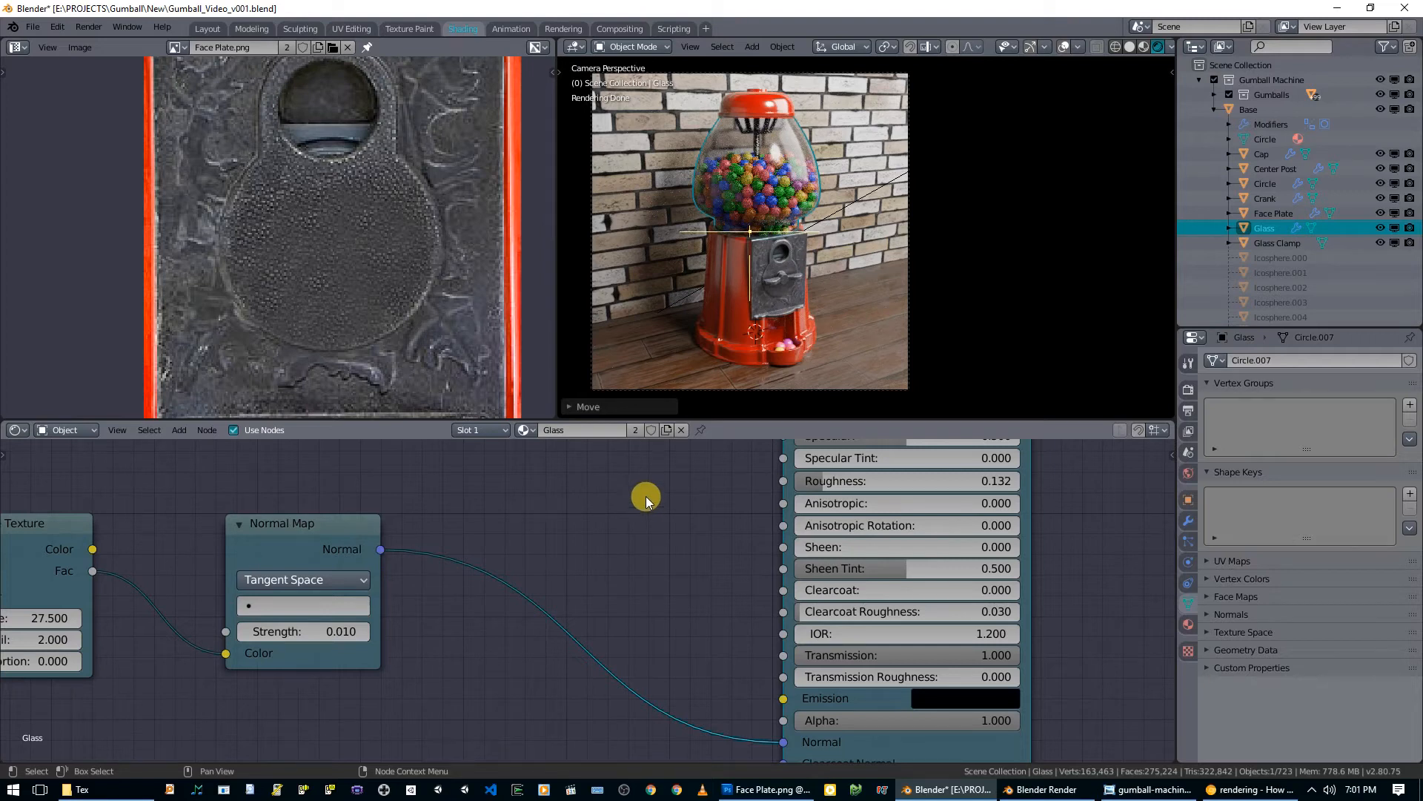
{"action": "middle_click_drag", "start_coordinate": [679, 493], "coordinate": [665, 519]}
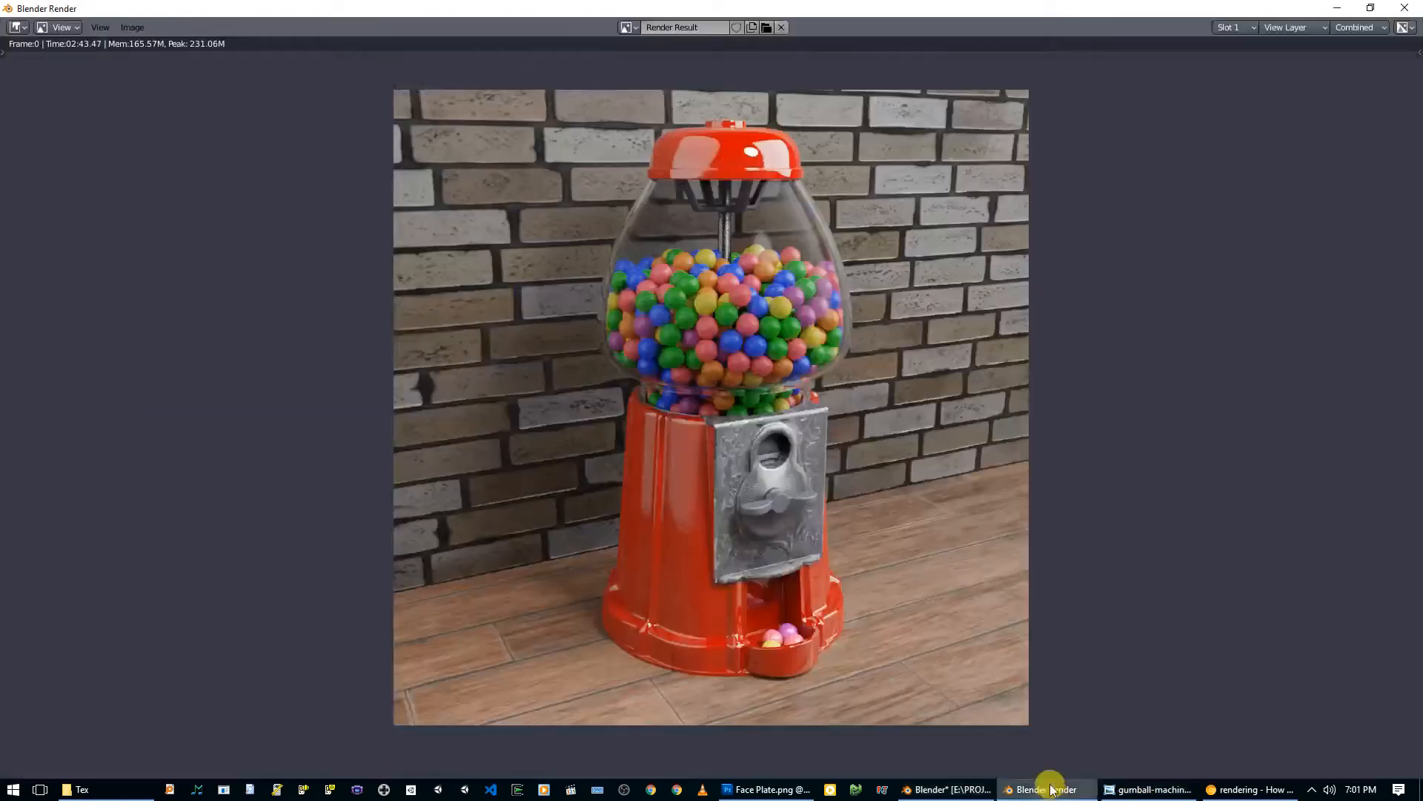
Step: Switch to the Blender Render window and examine the face plate and crank up close in the finished render
{"action": "left_click", "coordinate": [1041, 789]}
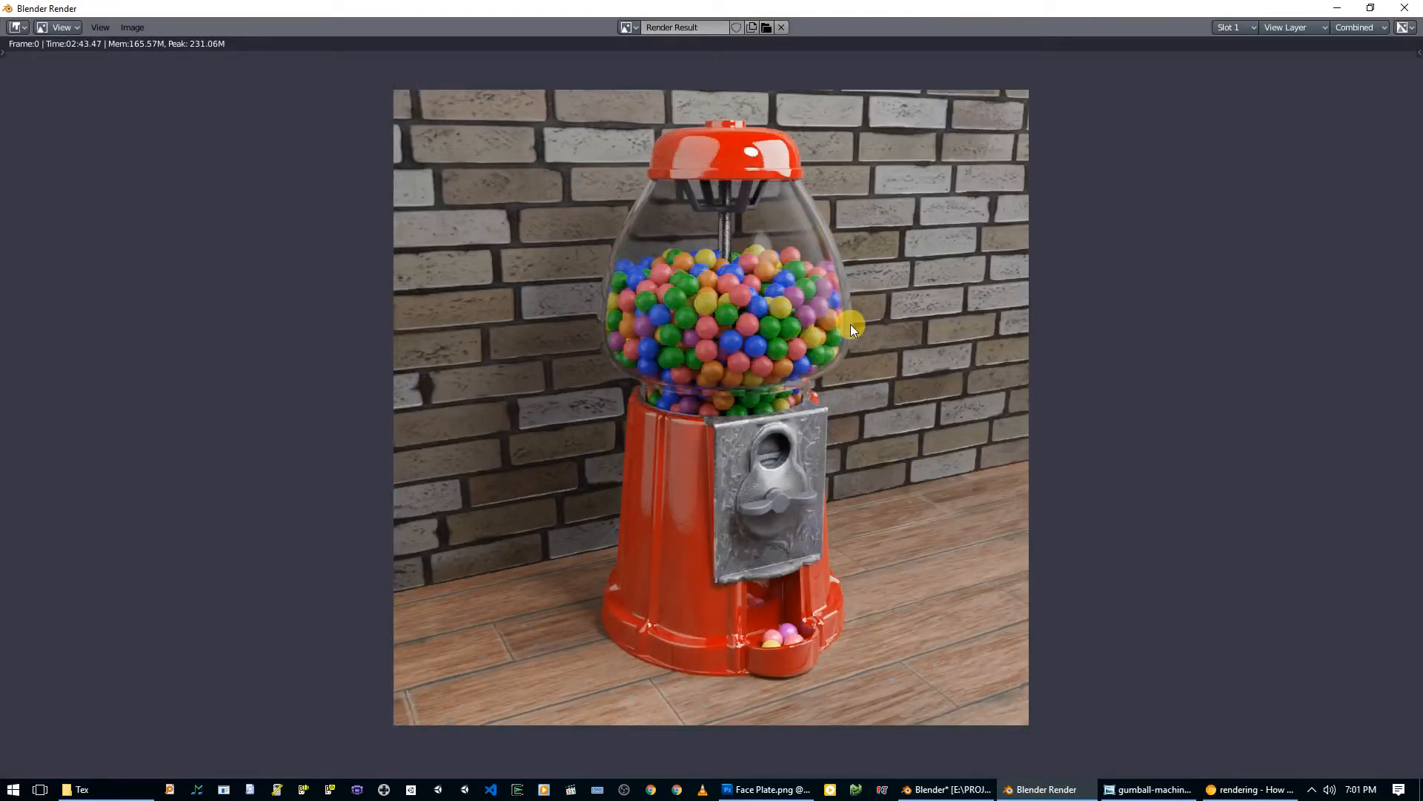
{"action": "scroll", "coordinate": [794, 493], "scroll_direction": "up", "scroll_amount": 4}
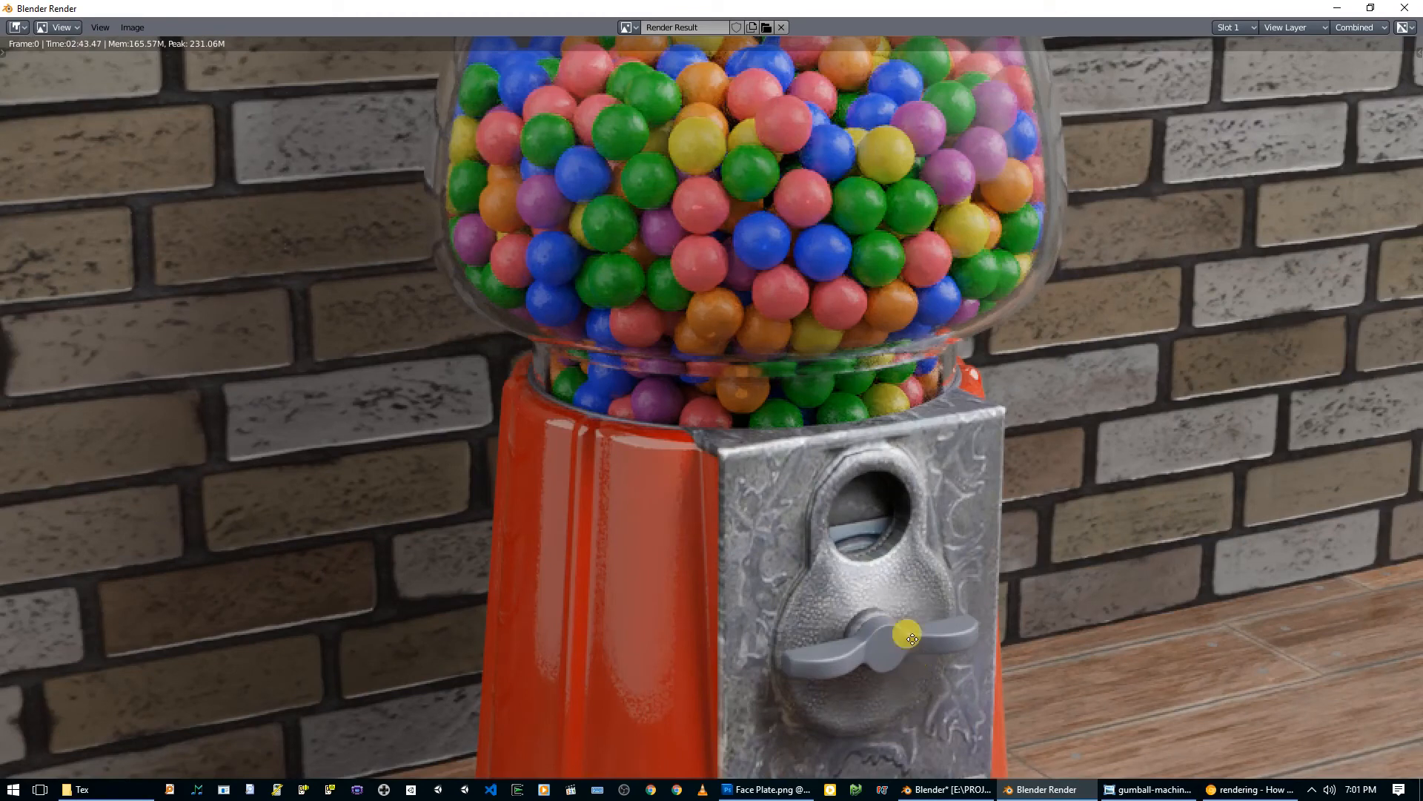
{"action": "middle_click_drag", "start_coordinate": [912, 639], "coordinate": [856, 502]}
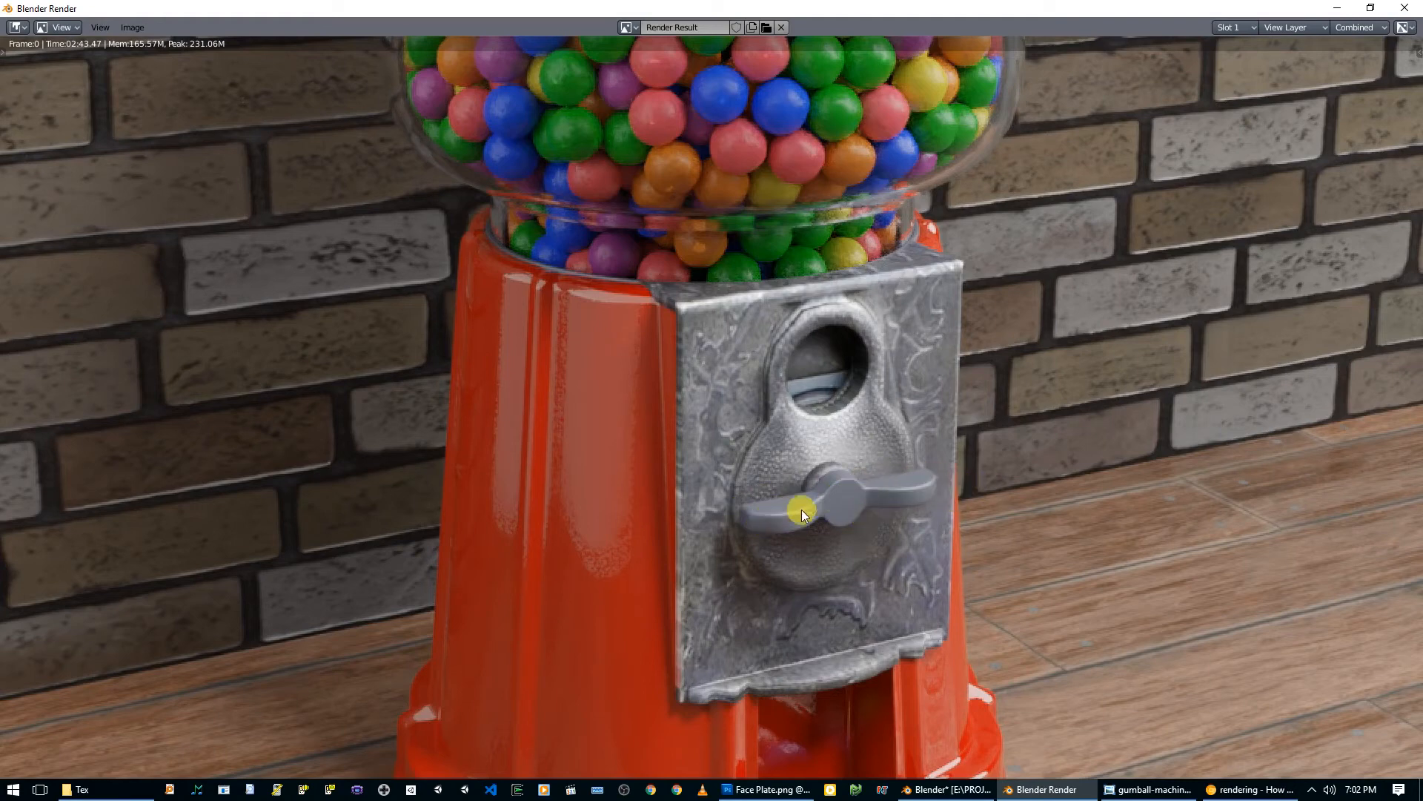
{"action": "scroll", "coordinate": [910, 506], "scroll_direction": "down", "scroll_amount": 4}
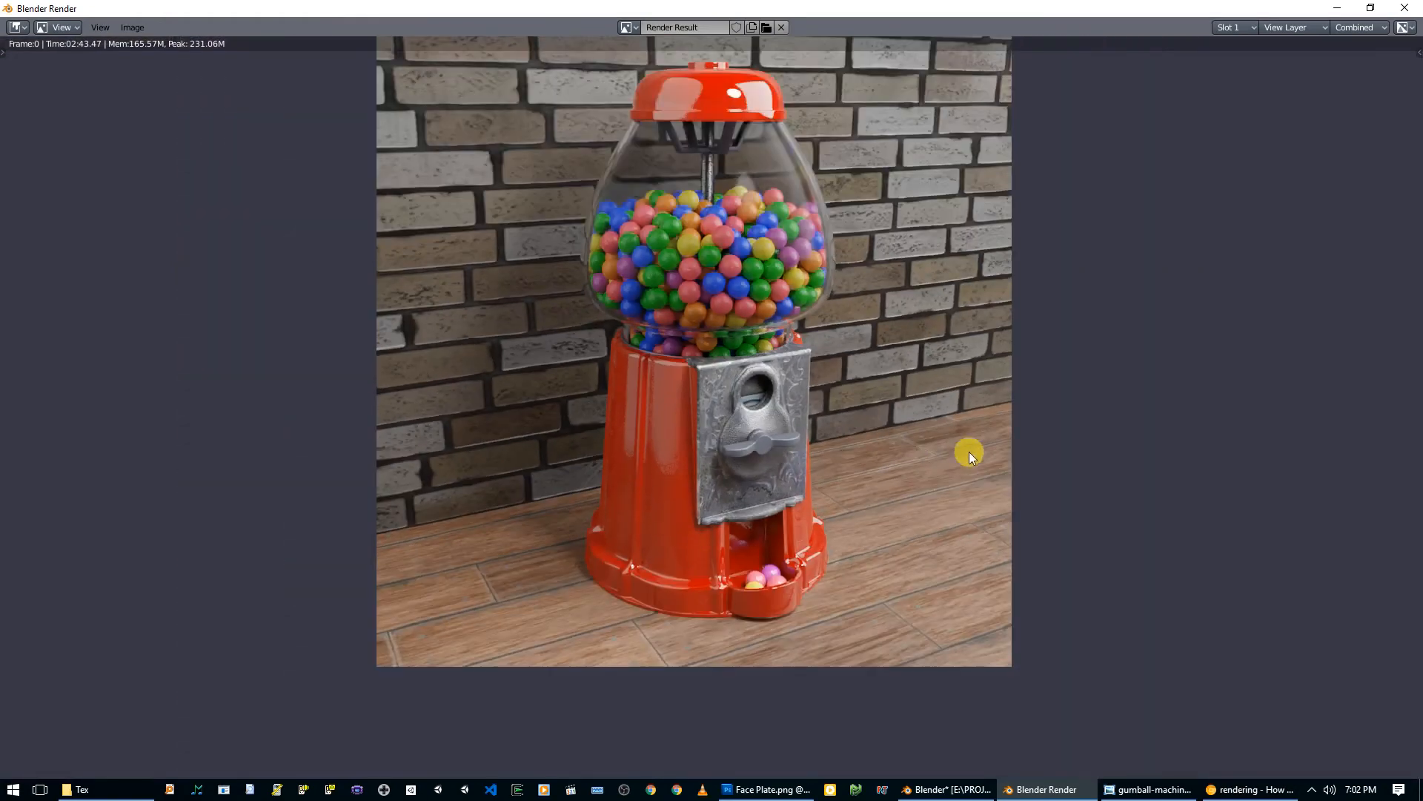
Step: Compare the face plate and crank up close between render Slot 2 and Slot 1
{"action": "left_click", "coordinate": [1251, 28]}
{"action": "left_click", "coordinate": [1230, 158]}
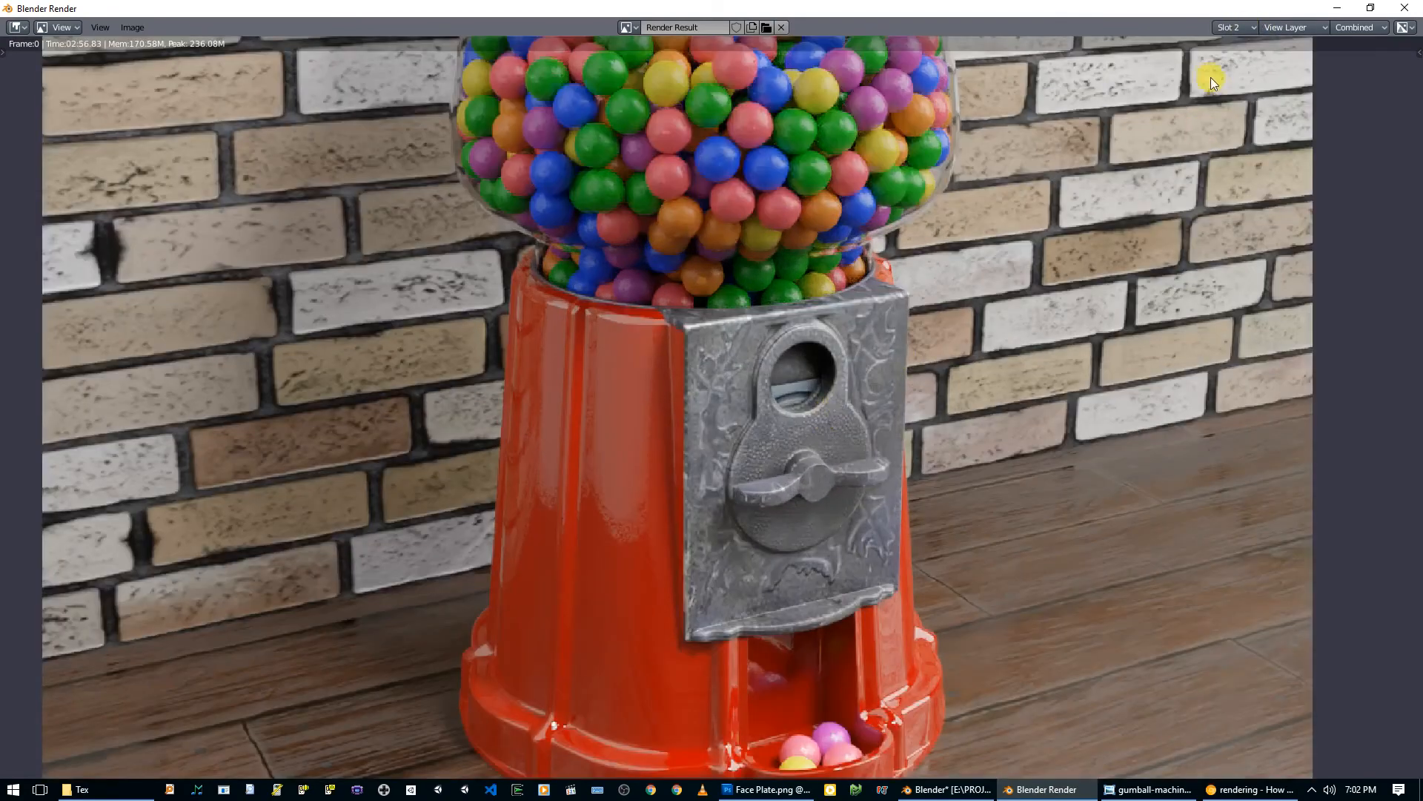
{"action": "left_click", "coordinate": [1232, 27]}
{"action": "left_click", "coordinate": [1231, 169]}
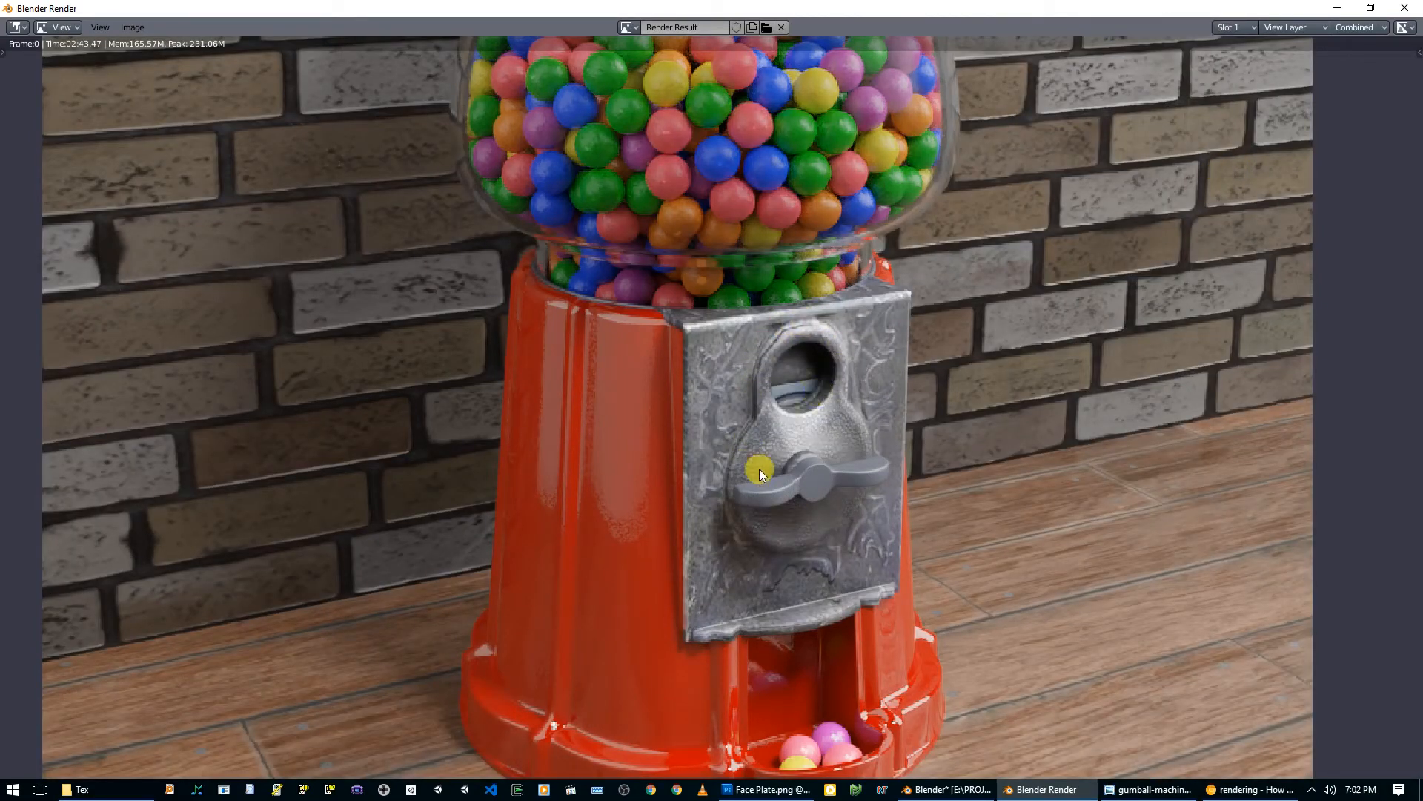
Step: Switch to the main Blender window, select the Face Plate and check its Subdivision modifier's render and viewport settings
{"action": "left_click", "coordinate": [948, 790]}
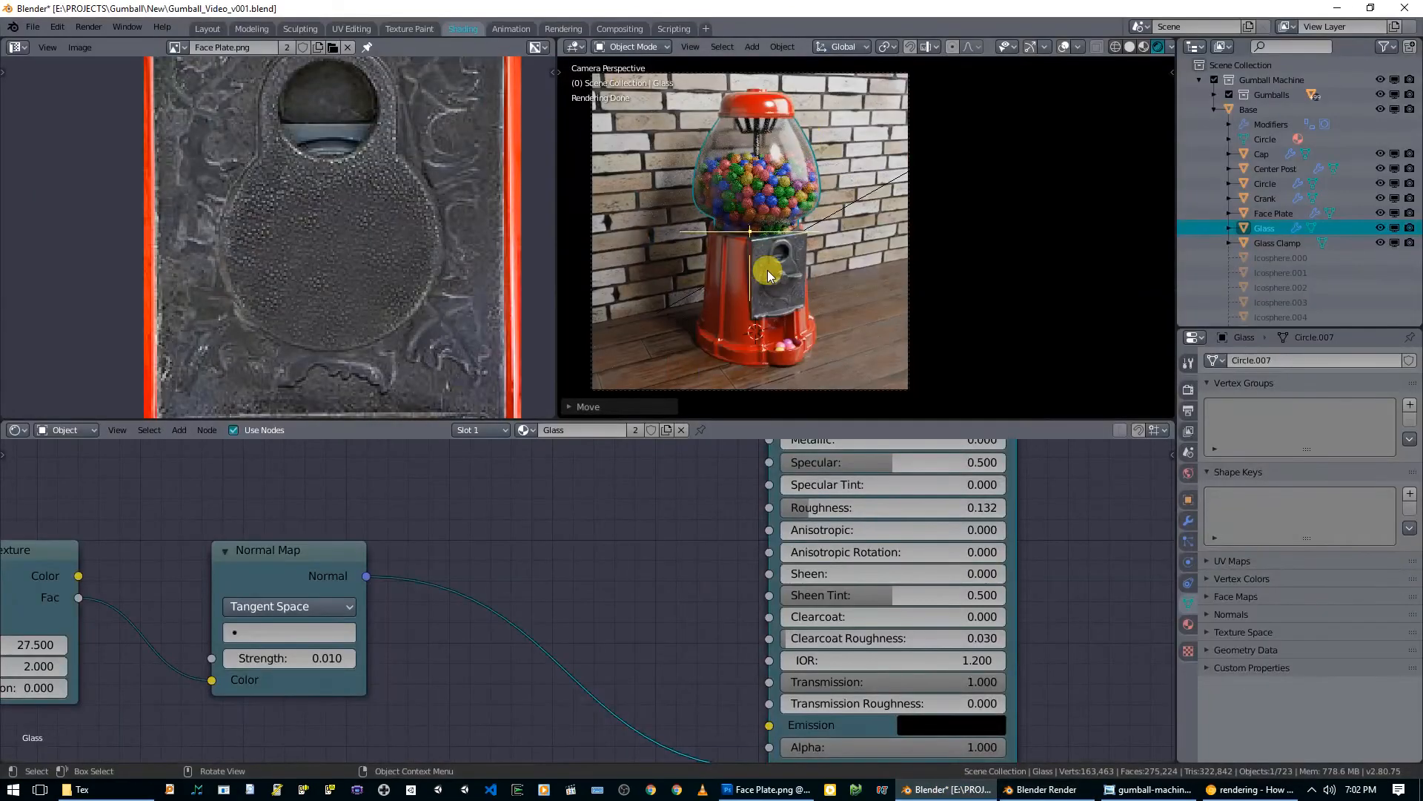
{"action": "left_click", "coordinate": [1266, 214]}
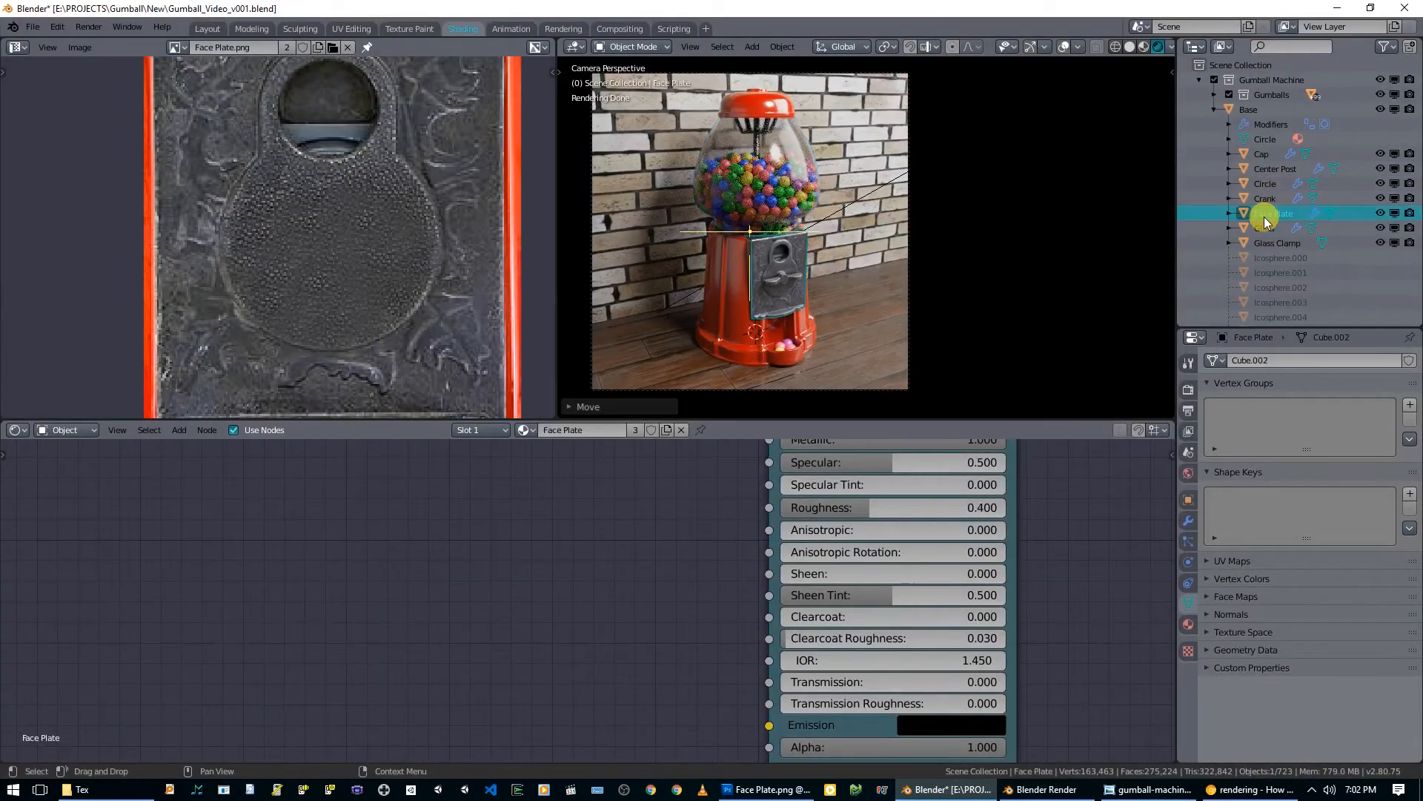
{"action": "left_click", "coordinate": [1188, 520]}
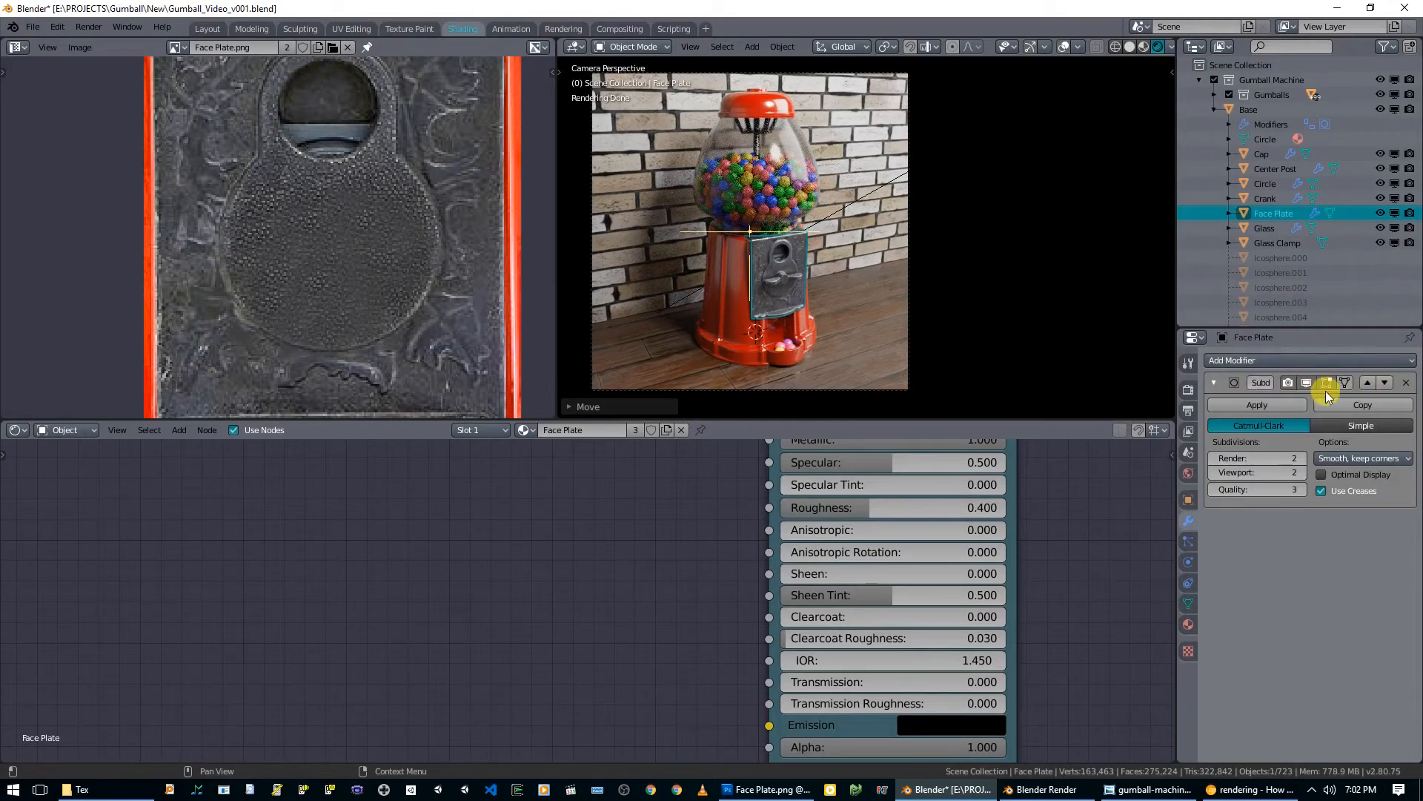
{"action": "left_click", "coordinate": [1288, 382]}
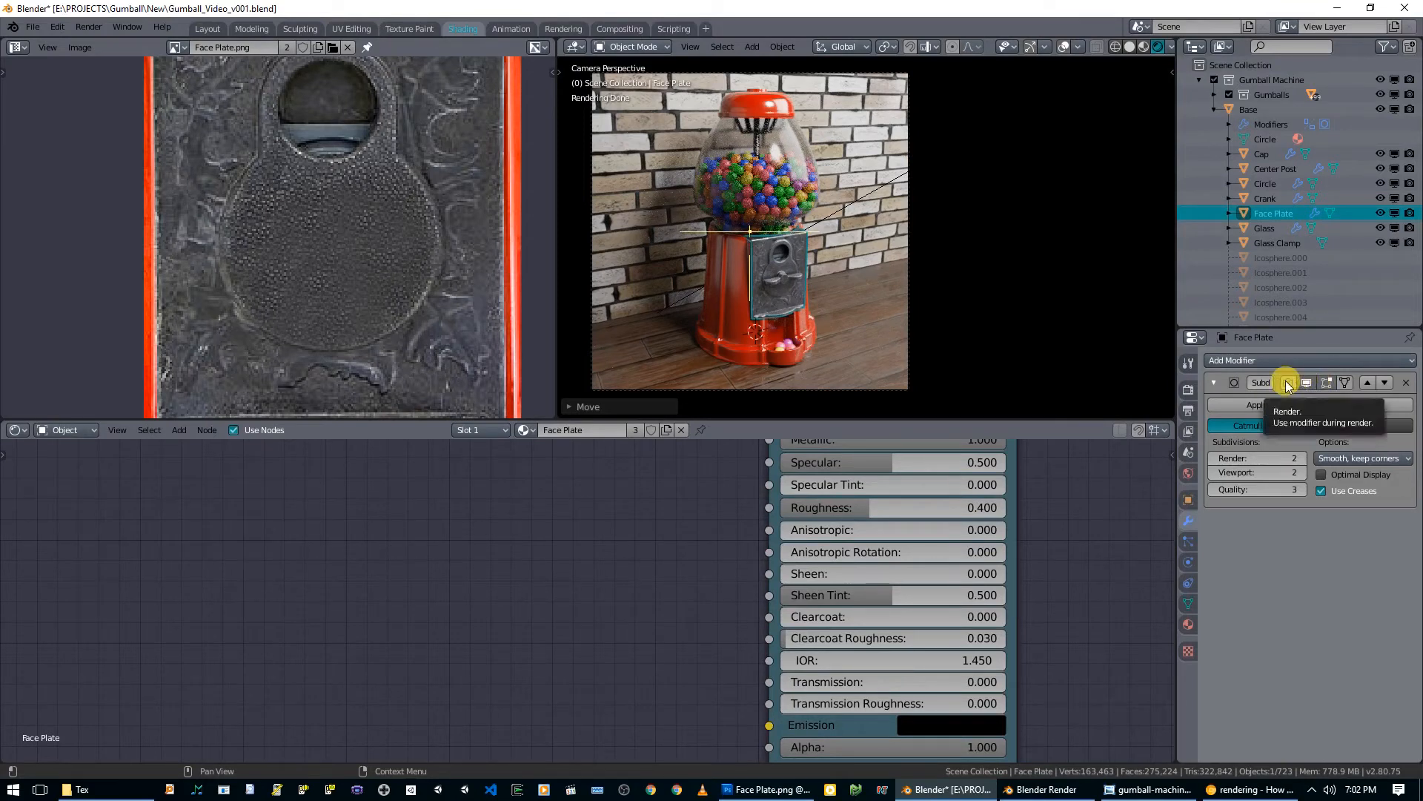
{"action": "left_click", "coordinate": [1305, 382]}
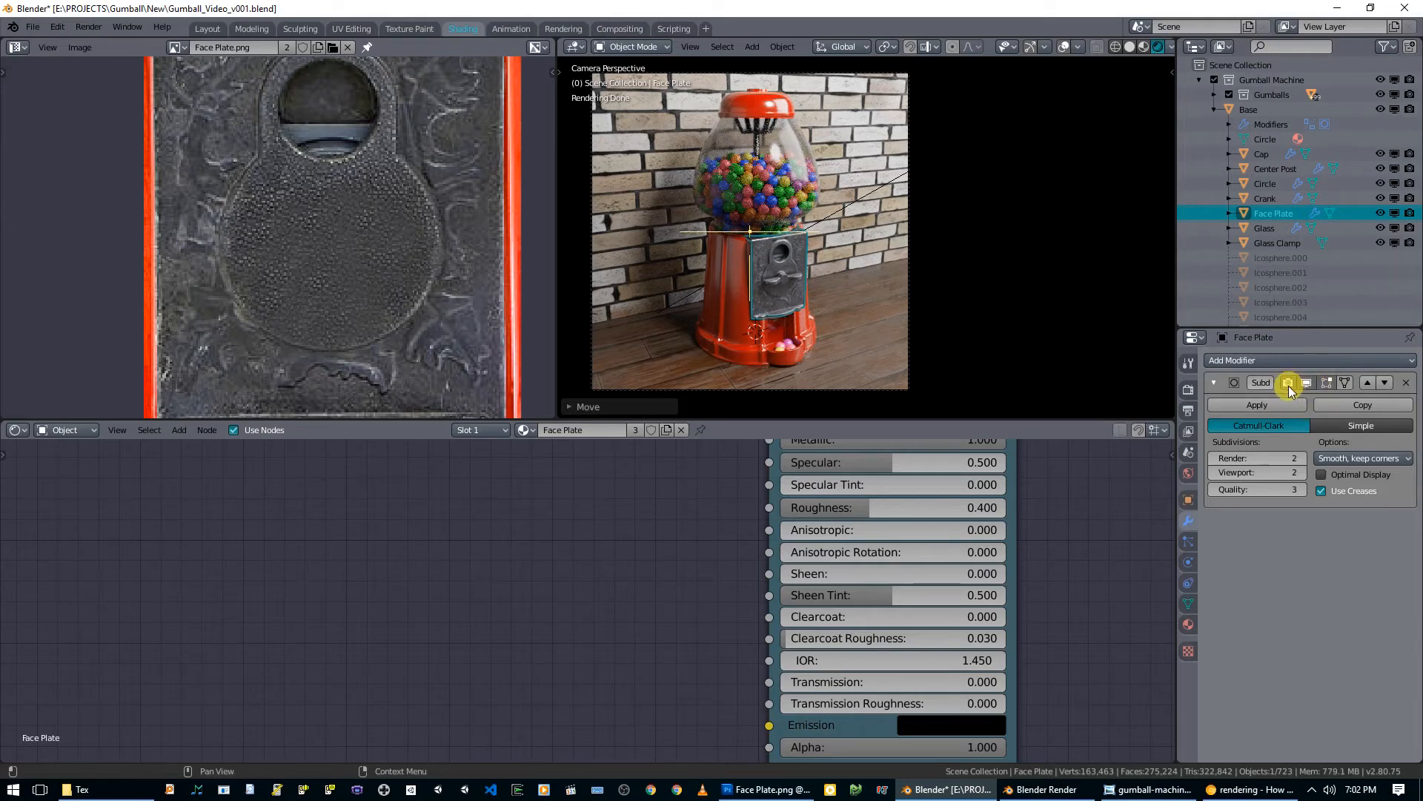
{"action": "left_click", "coordinate": [1288, 382]}
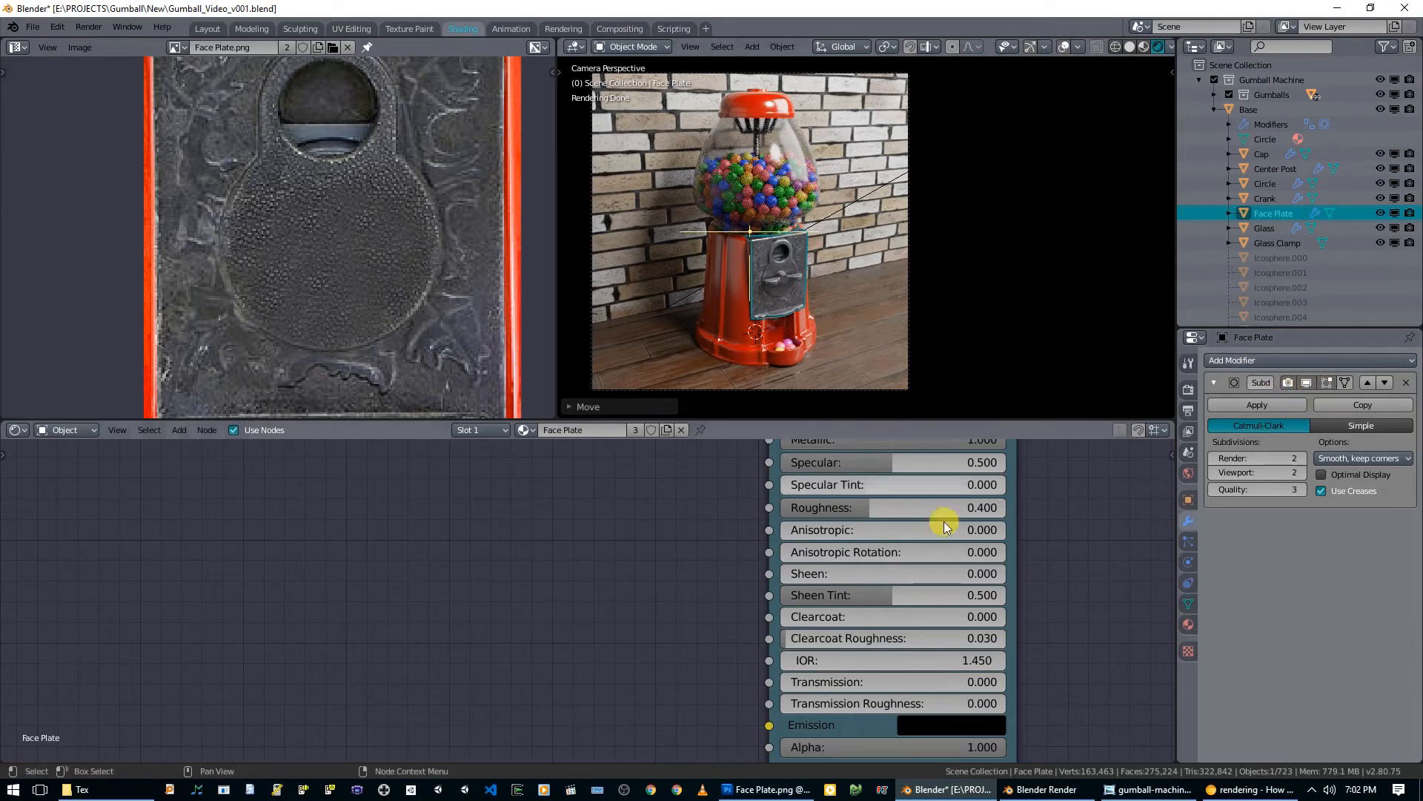
Step: Switch to the Blender Render window, display Slot 2 and fit the whole render in view
{"action": "left_click", "coordinate": [1046, 790]}
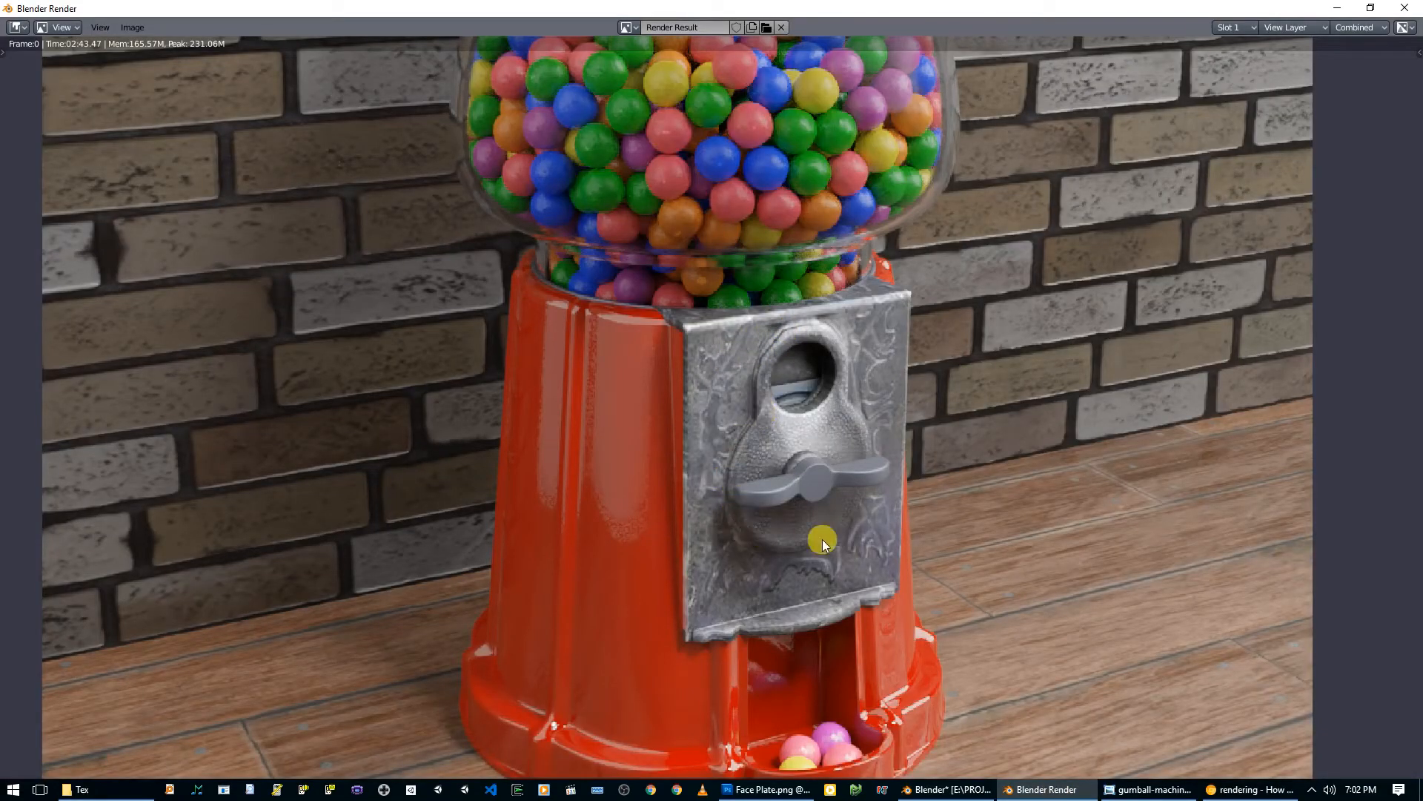
{"action": "left_click", "coordinate": [1237, 27]}
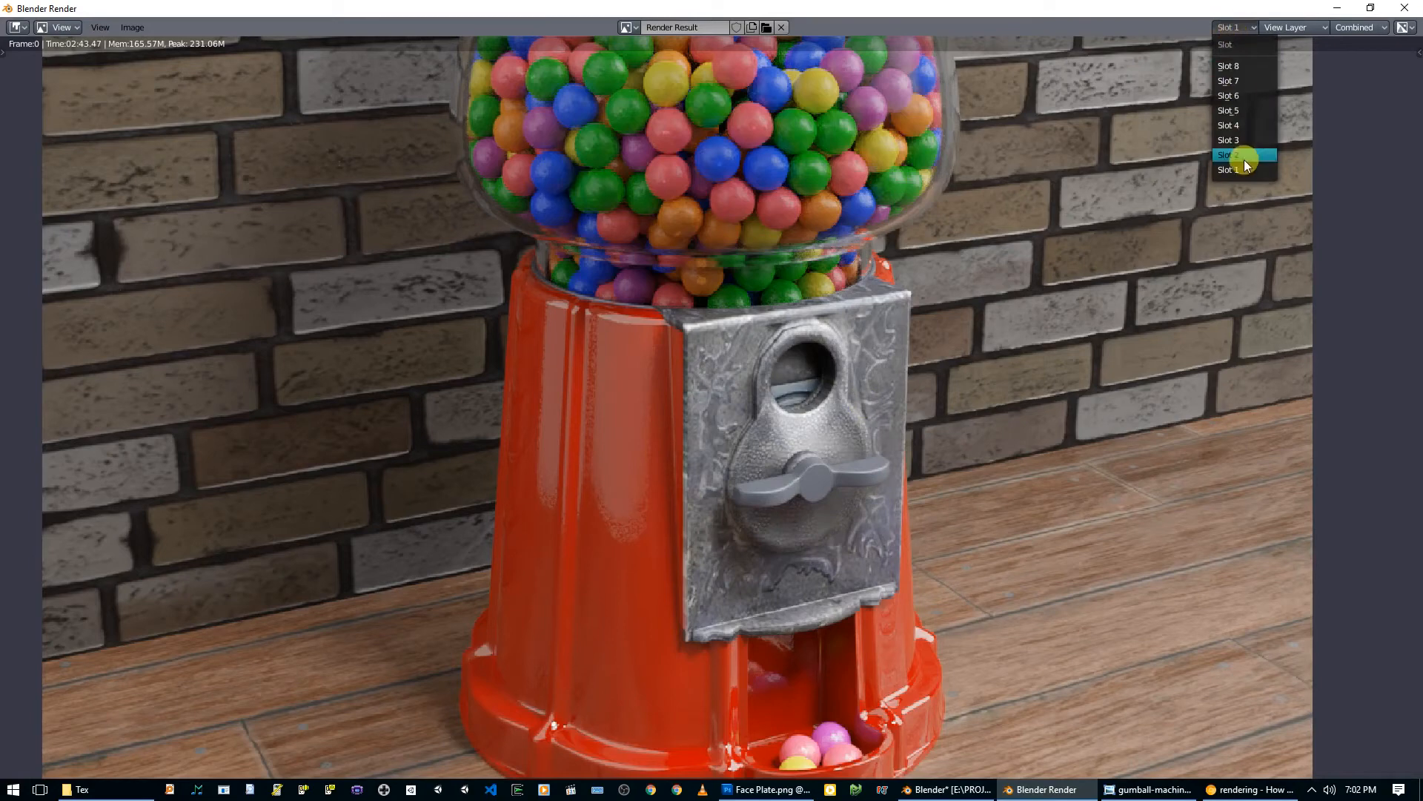
{"action": "left_click", "coordinate": [1242, 155]}
{"action": "scroll", "coordinate": [845, 341], "scroll_direction": "down", "scroll_amount": 3}
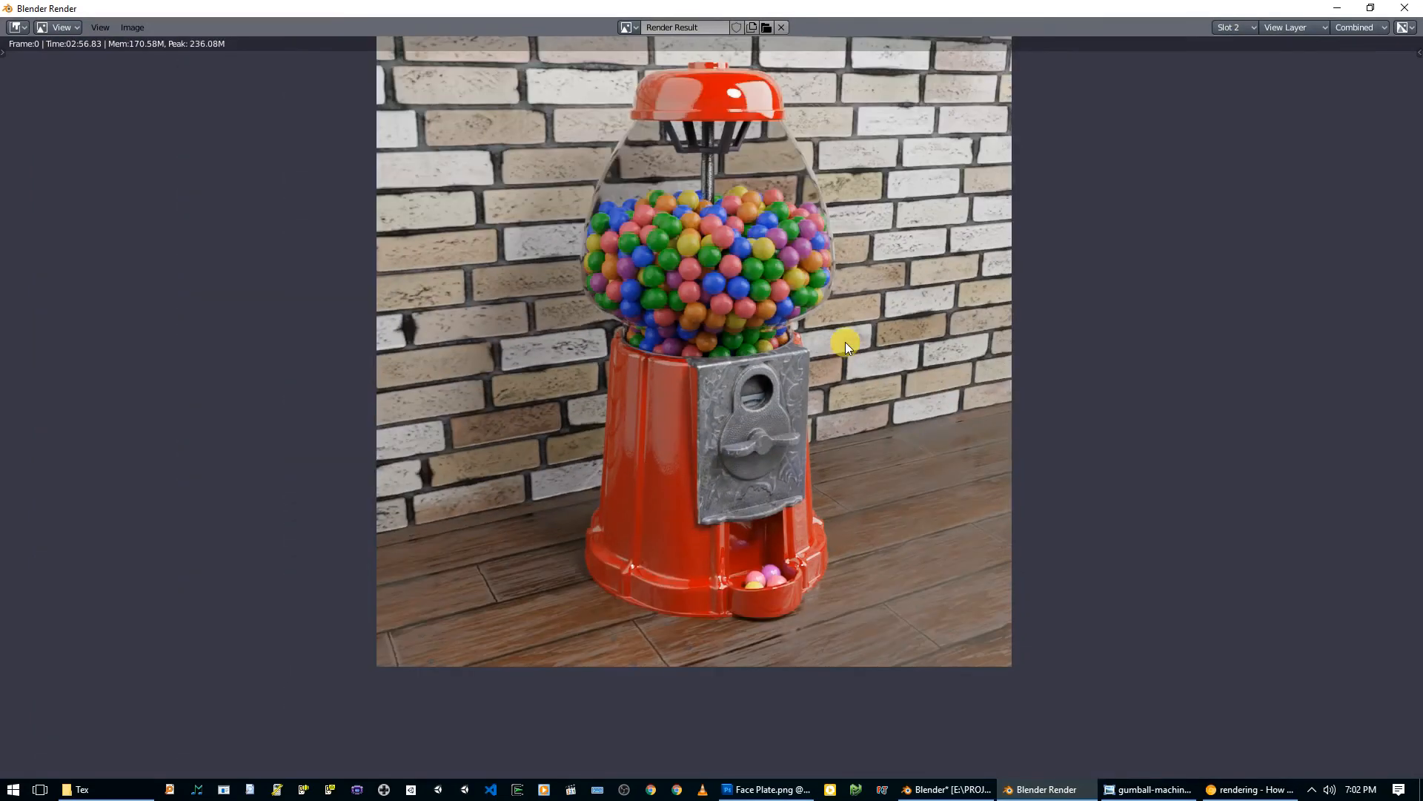
{"action": "key", "text": "Home"}
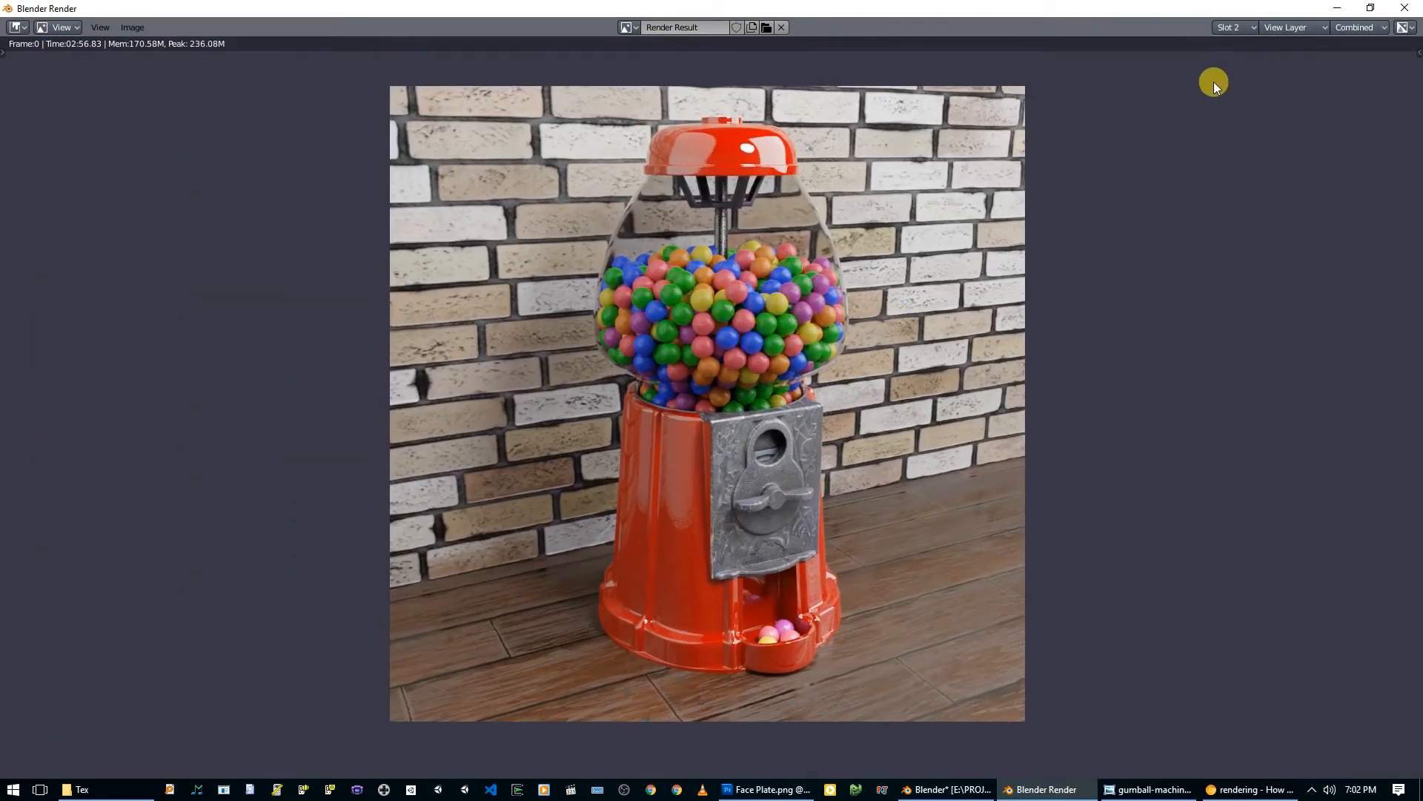
Step: Compare the full renders in Slot 1 and Slot 2, alternating between them to examine the wall, floor and lighting
{"action": "key", "text": "j"}
{"action": "key", "text": "j"}
{"action": "key", "text": "j"}
{"action": "key", "text": "j"}
{"action": "key", "text": "j"}
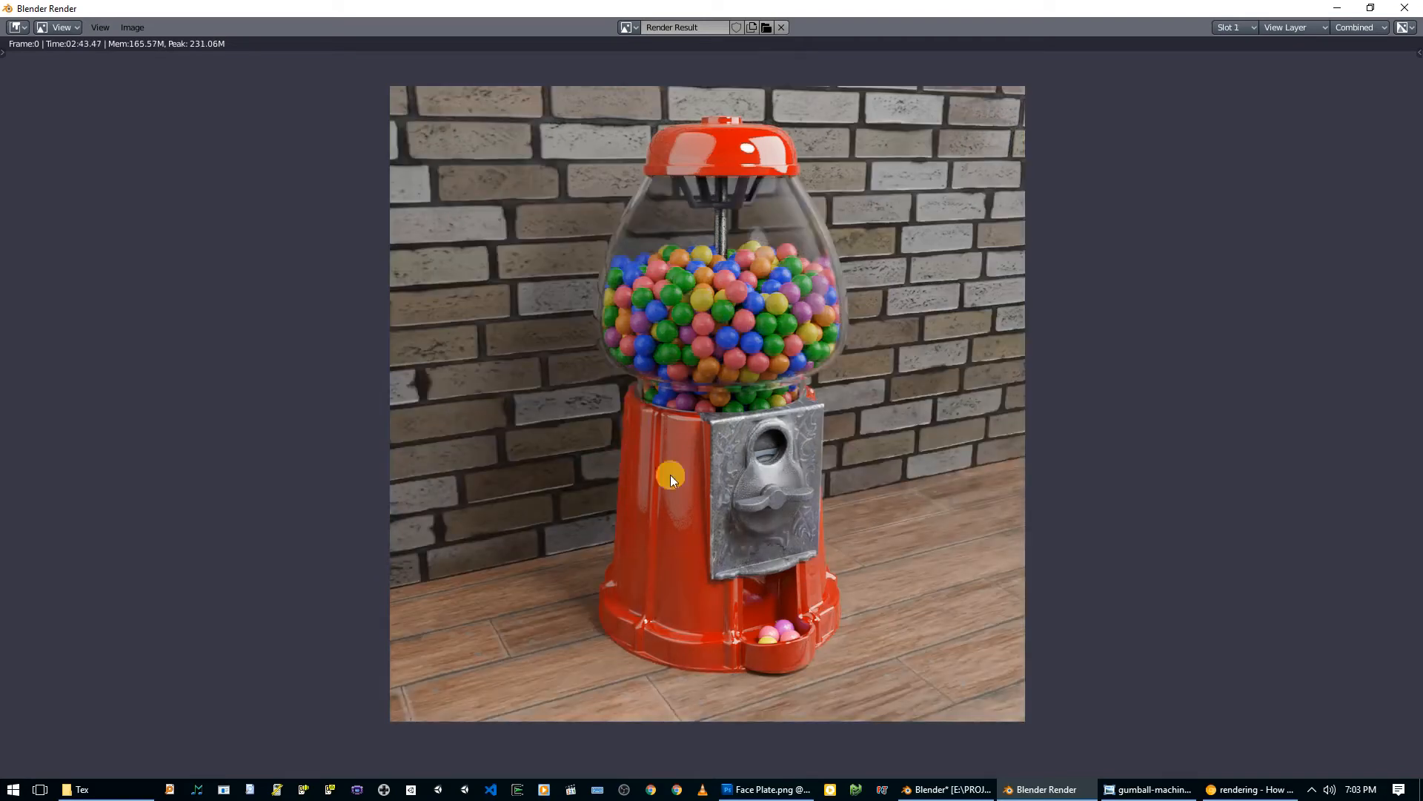
{"action": "key", "text": "j"}
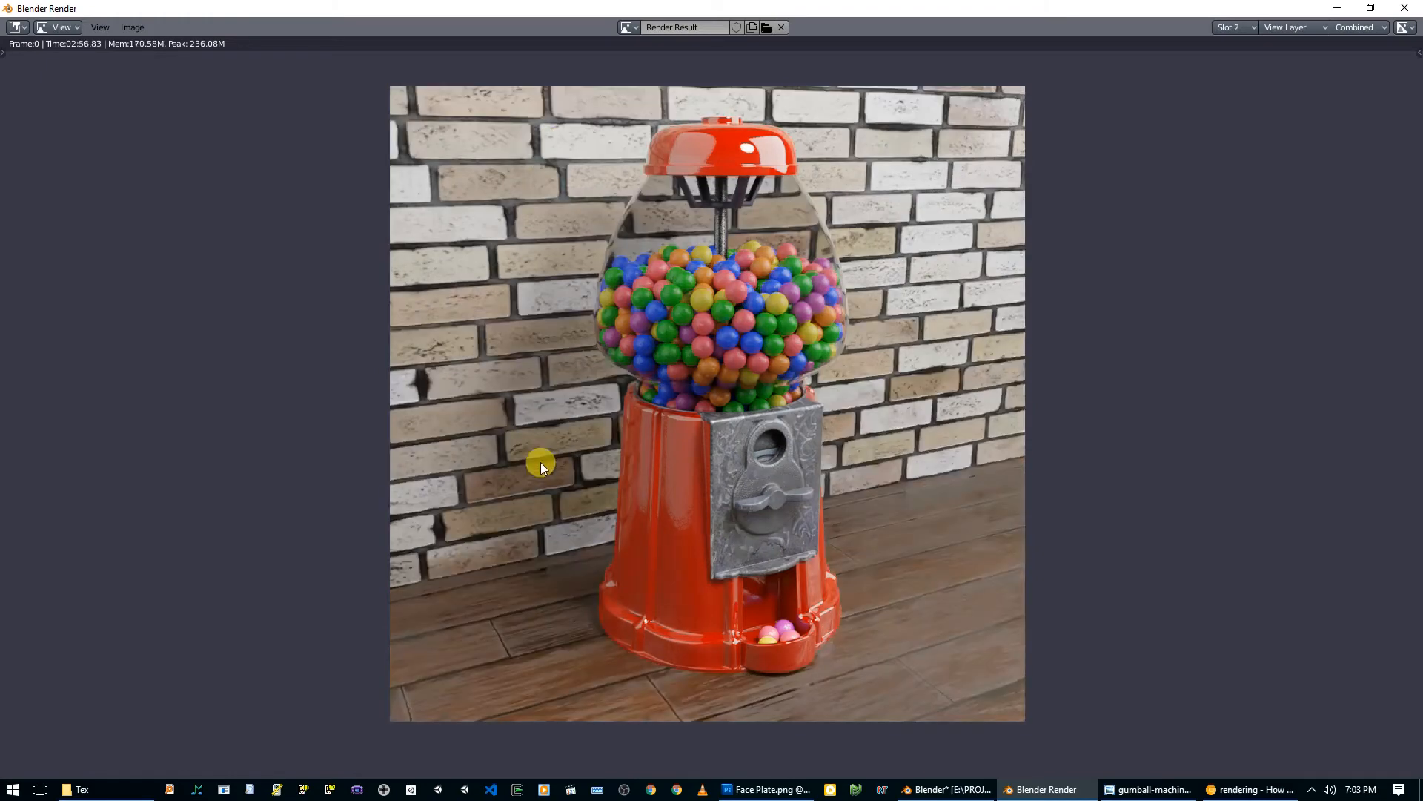
{"action": "key", "text": "j"}
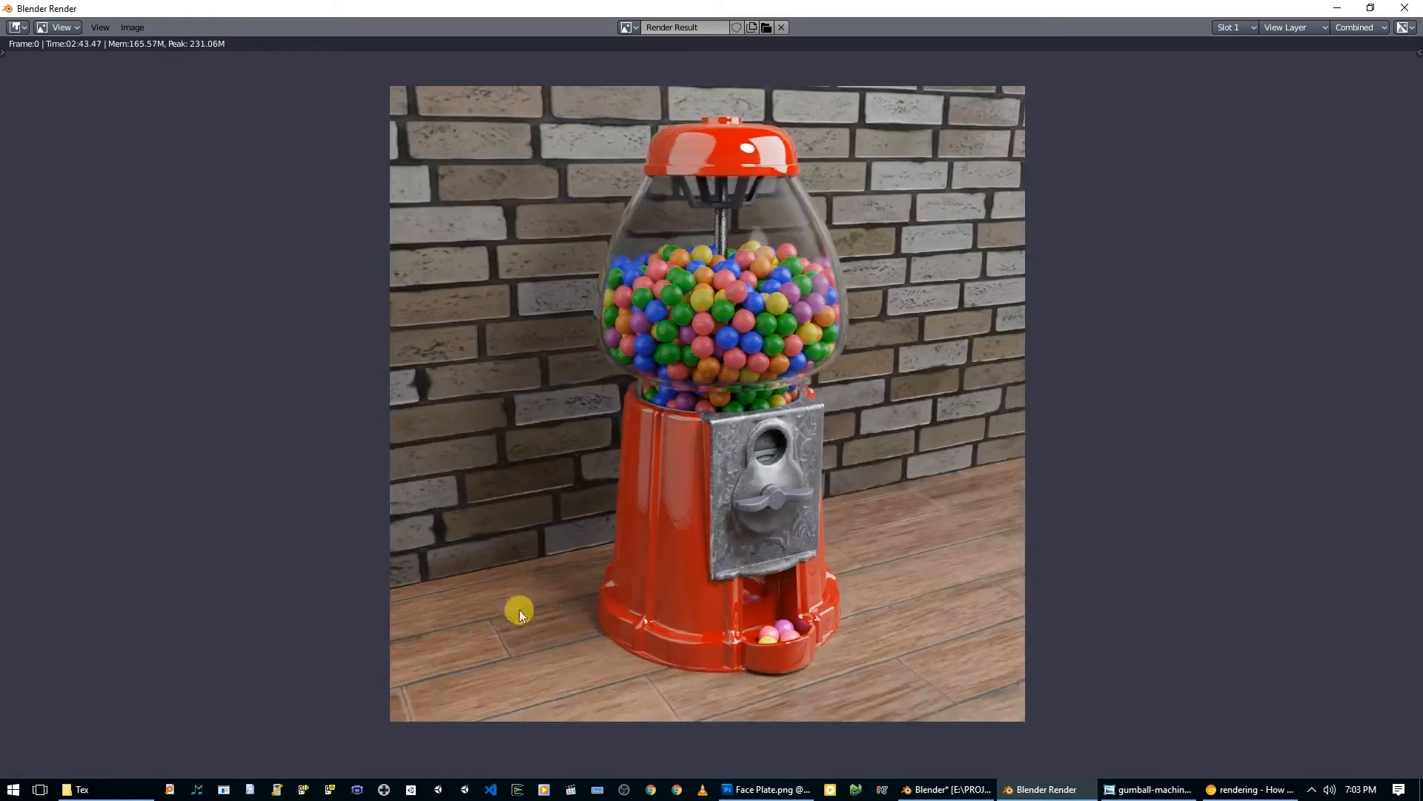
{"action": "key", "text": "j"}
{"action": "key", "text": "j"}
Step: Check the Floor and Wall object's Wall material in the main window, and compare Slots 1 and 2 in the render window again
{"action": "left_click", "coordinate": [950, 789]}
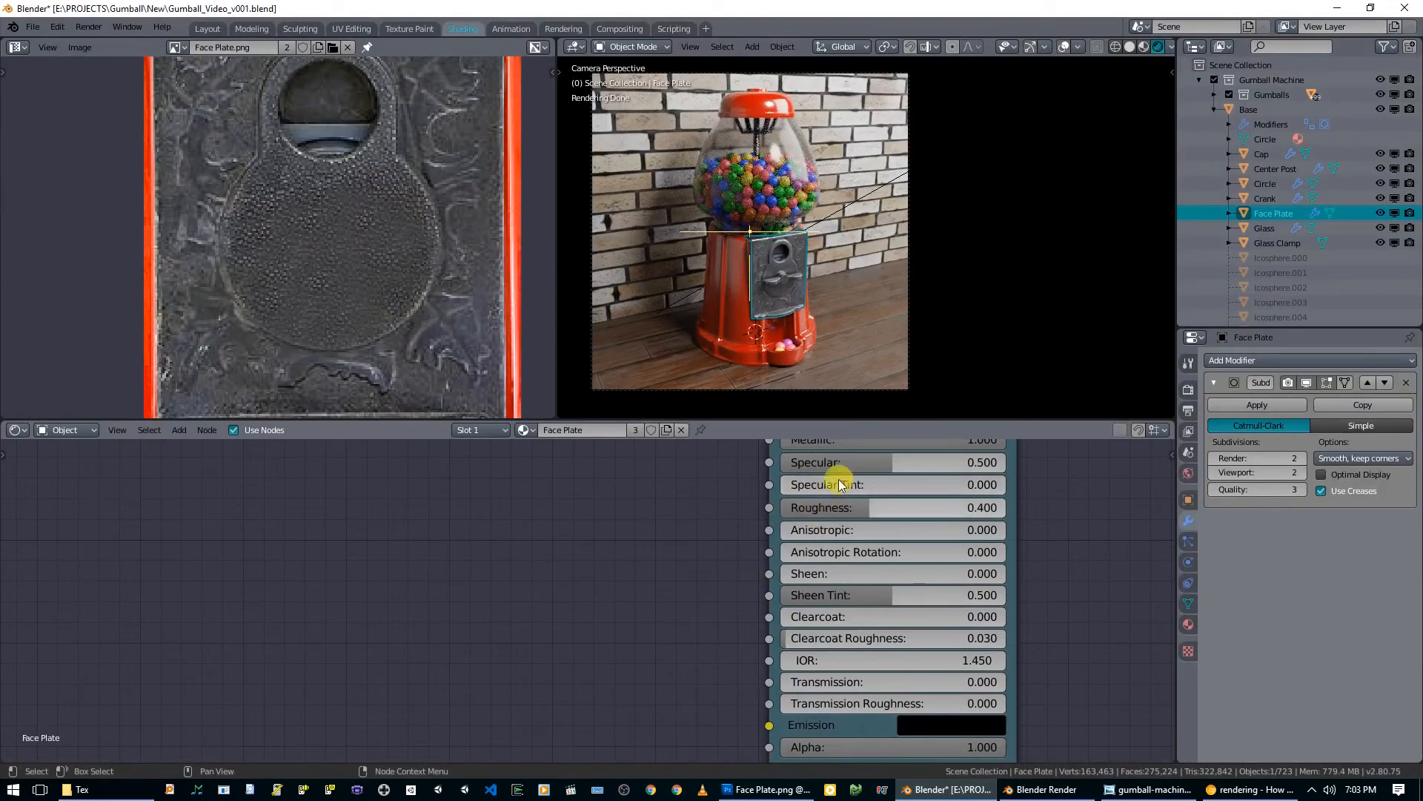
{"action": "left_click", "coordinate": [848, 362]}
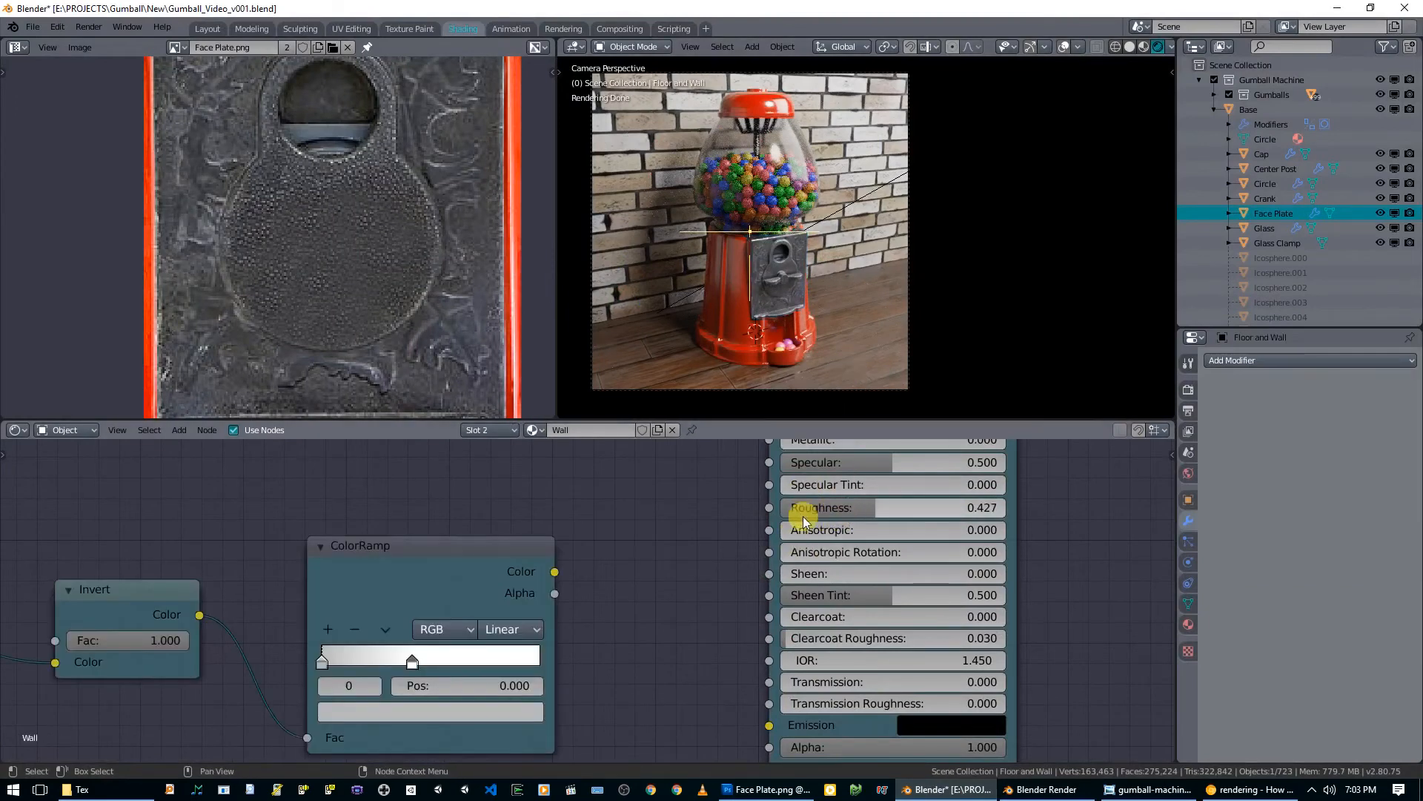
{"action": "left_click", "coordinate": [1042, 789]}
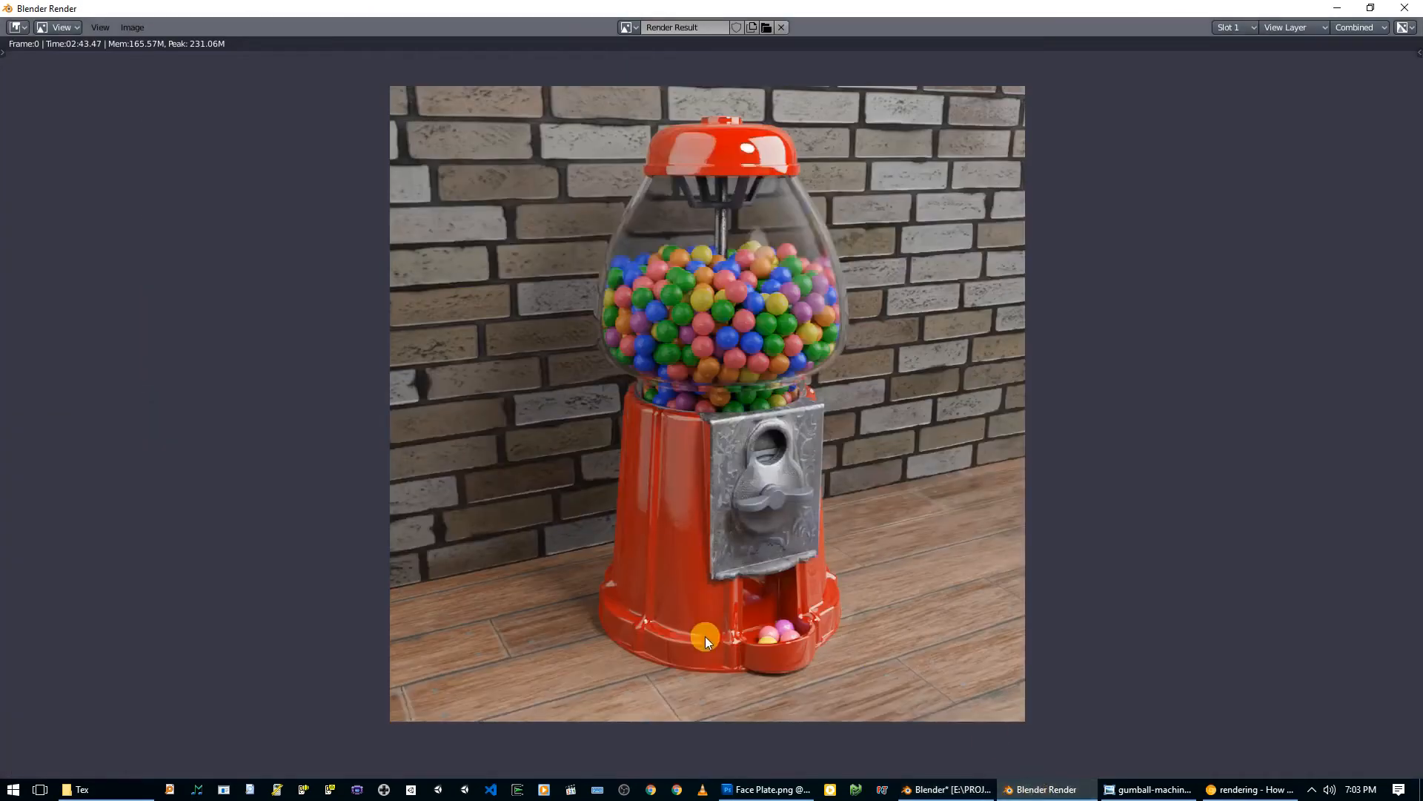
{"action": "key", "text": "j"}
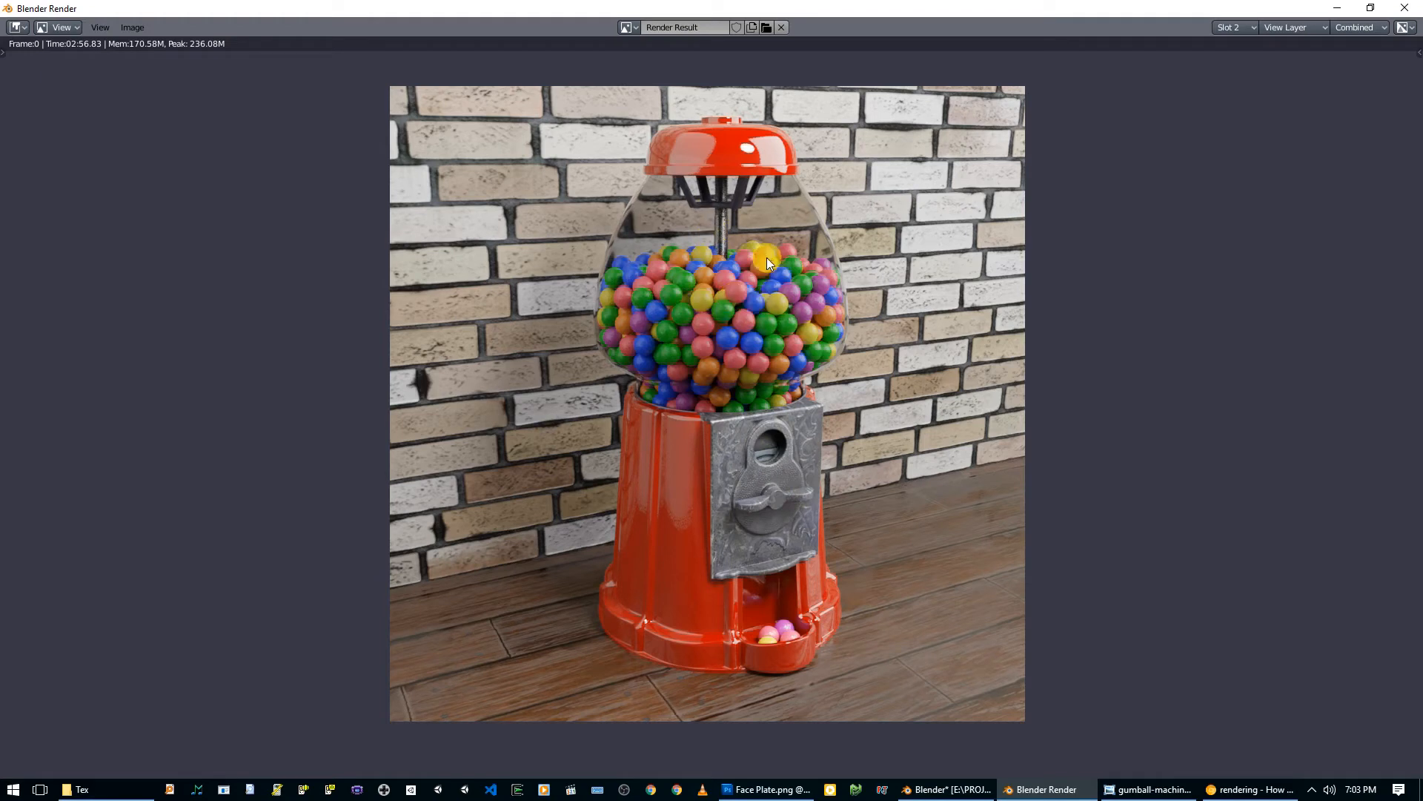
{"action": "key", "text": "j"}
Step: Display the render stored in Slot 3 and check Slot 7
{"action": "left_click", "coordinate": [1234, 27]}
{"action": "left_click", "coordinate": [1244, 140]}
{"action": "left_click", "coordinate": [1237, 25]}
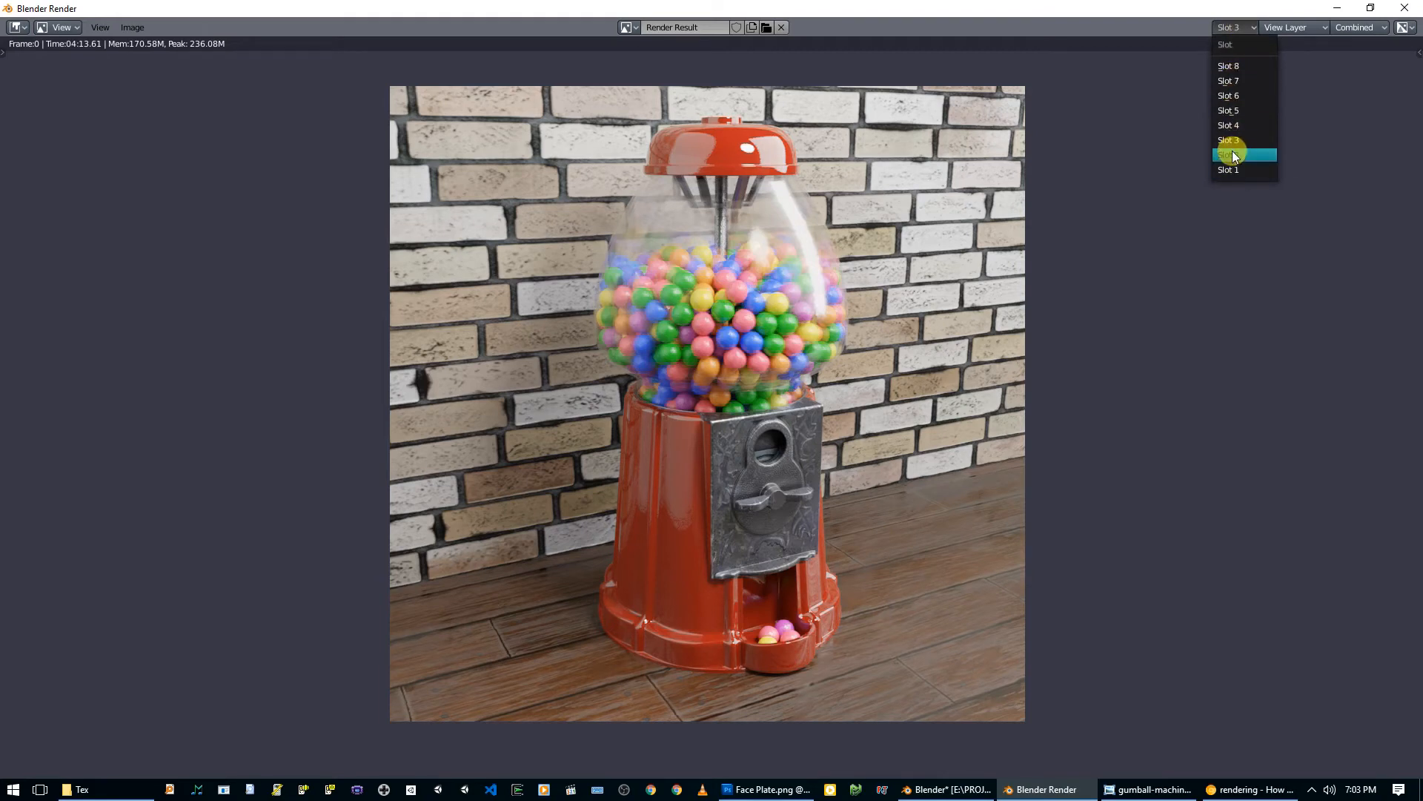
{"action": "left_click", "coordinate": [1238, 80]}
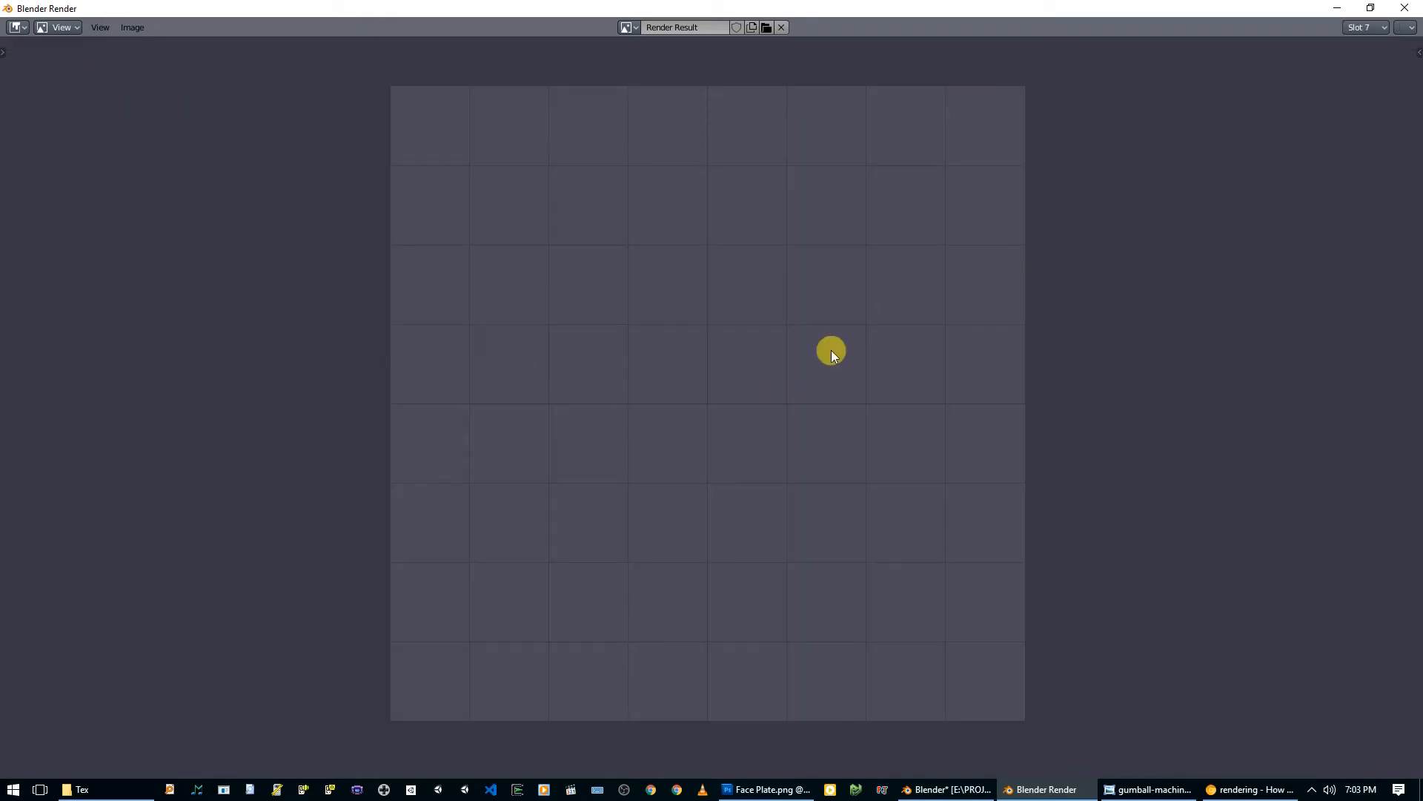
Step: Close and reopen the render result window and display Slot 2
{"action": "key", "text": "Escape"}
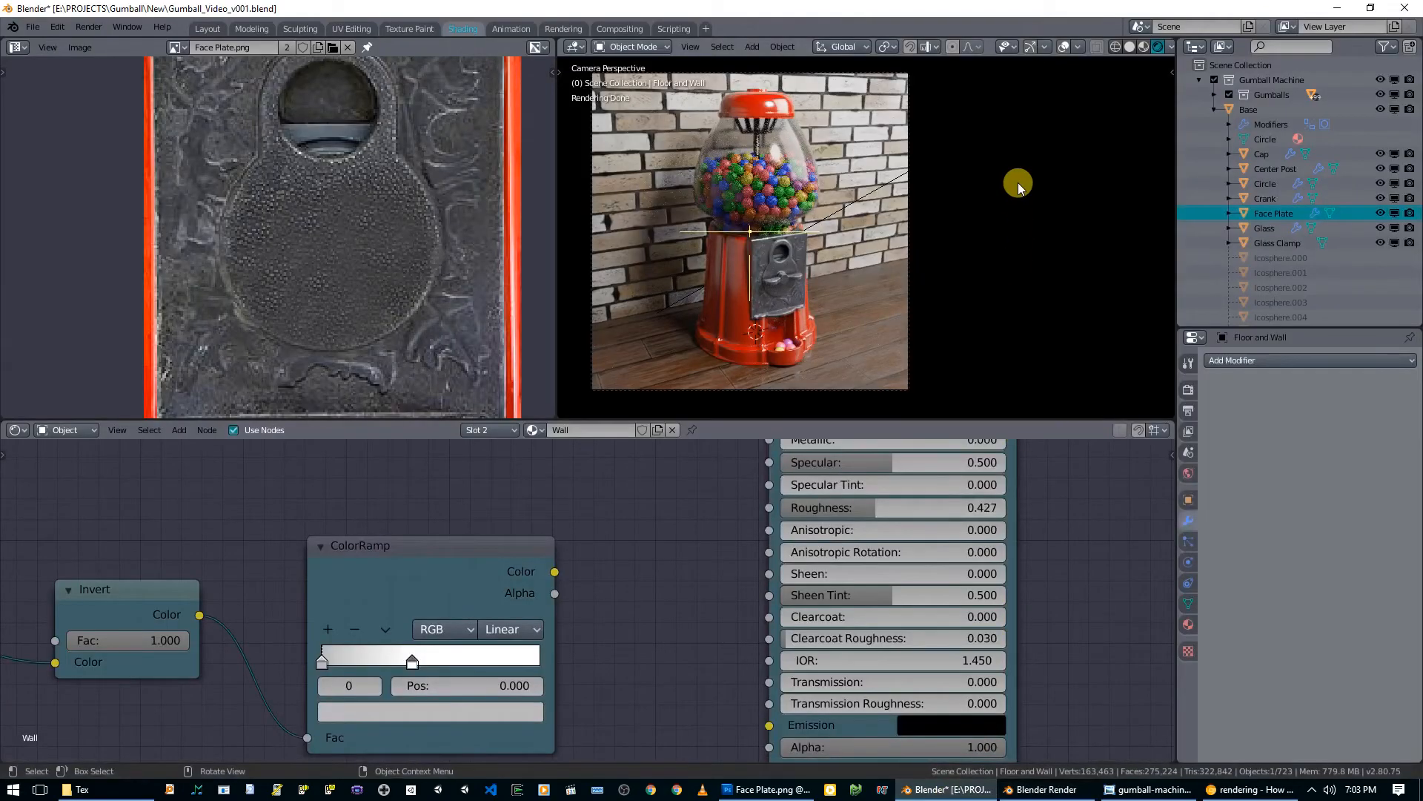
{"action": "left_click", "coordinate": [88, 27]}
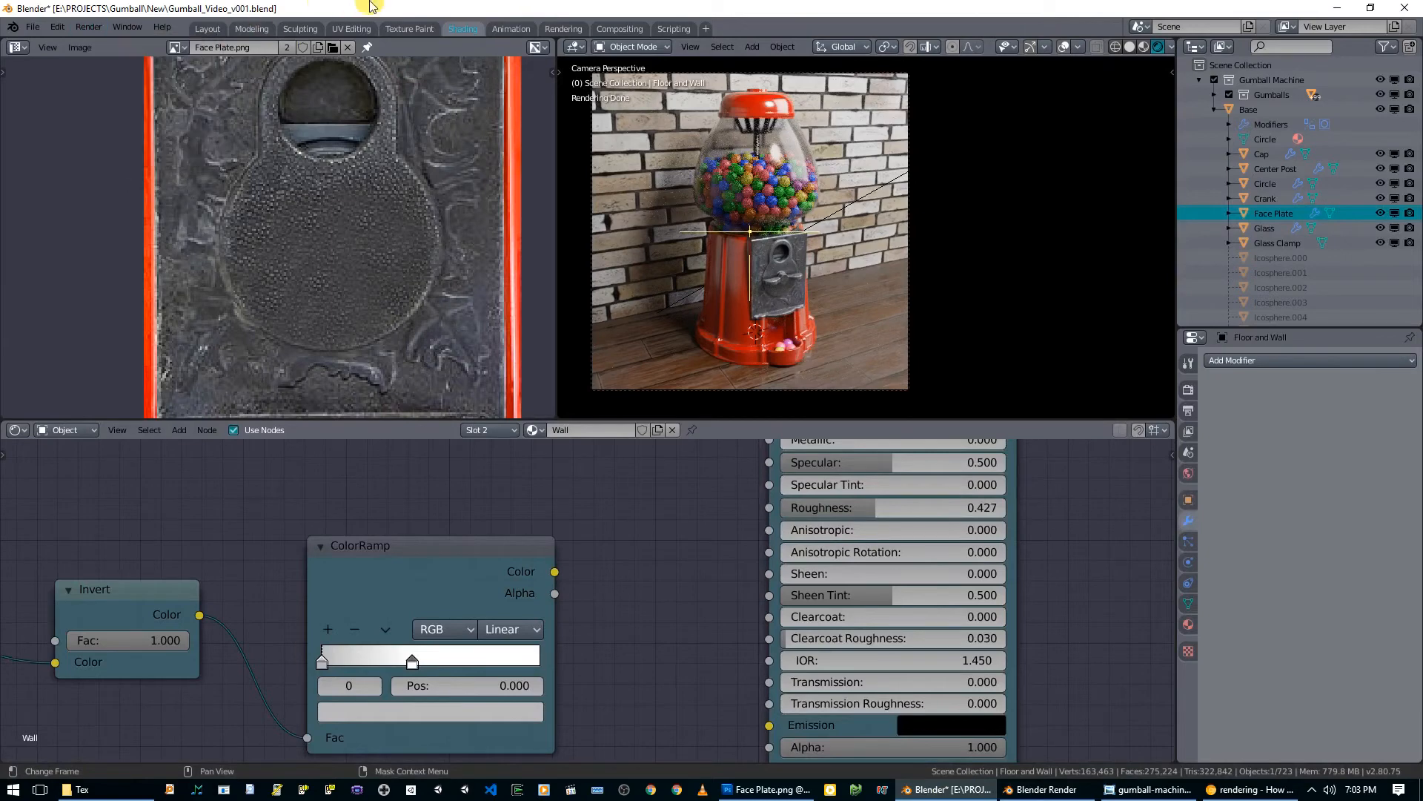
{"action": "key", "text": "F12"}
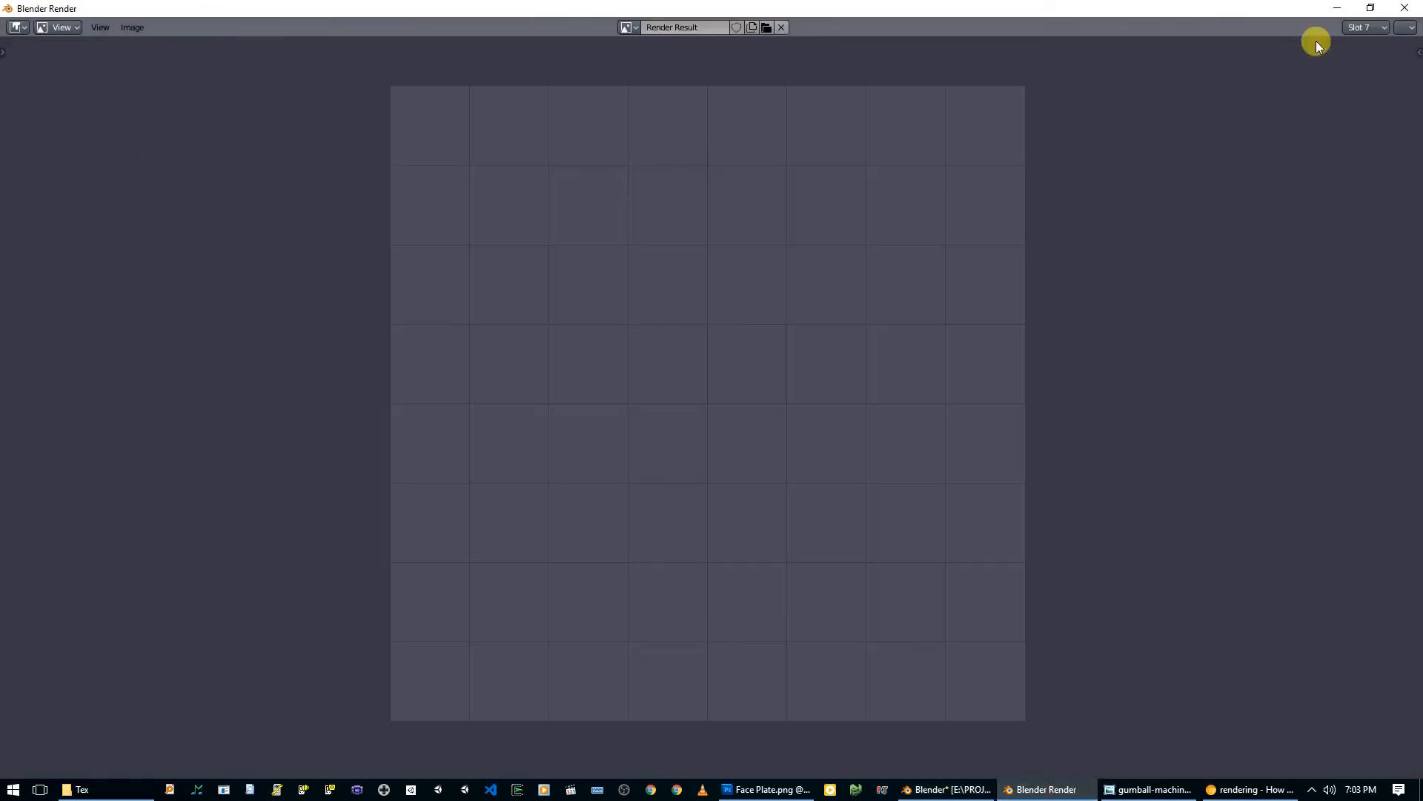
{"action": "left_click", "coordinate": [1363, 30]}
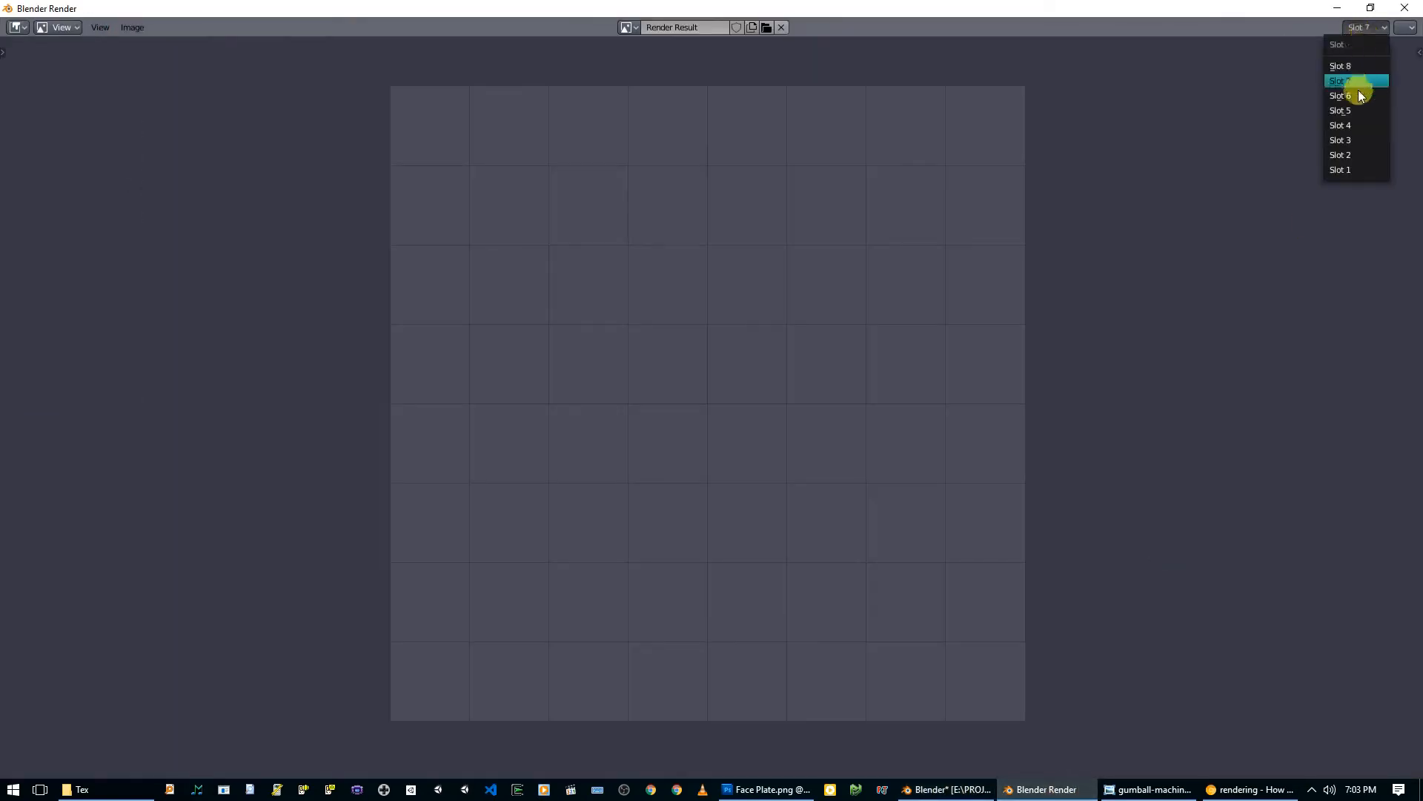
{"action": "left_click", "coordinate": [1361, 152]}
Step: Compare the glass and red base in the Slot 3 render against the Slot 2 render
{"action": "key", "text": "j"}
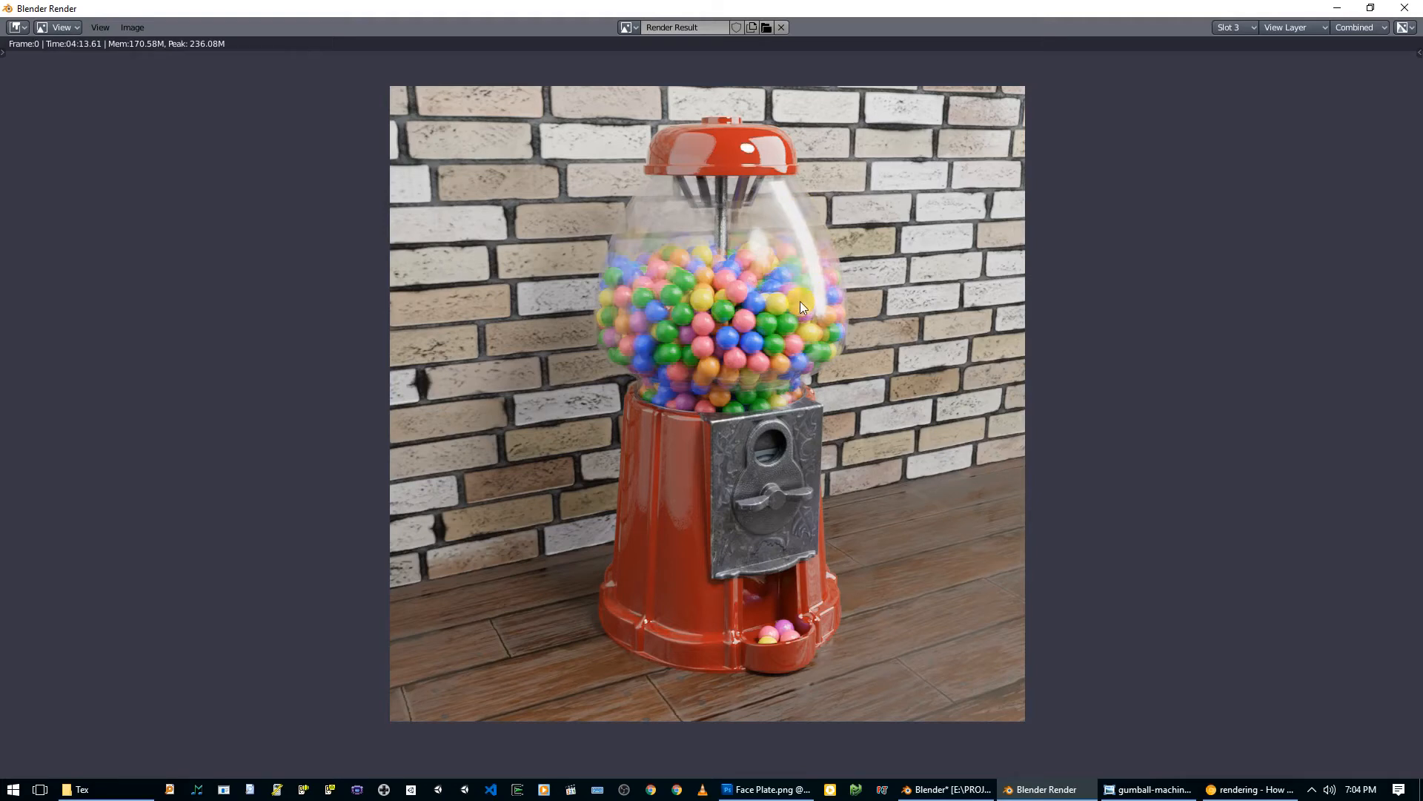
{"action": "key", "text": "alt+j"}
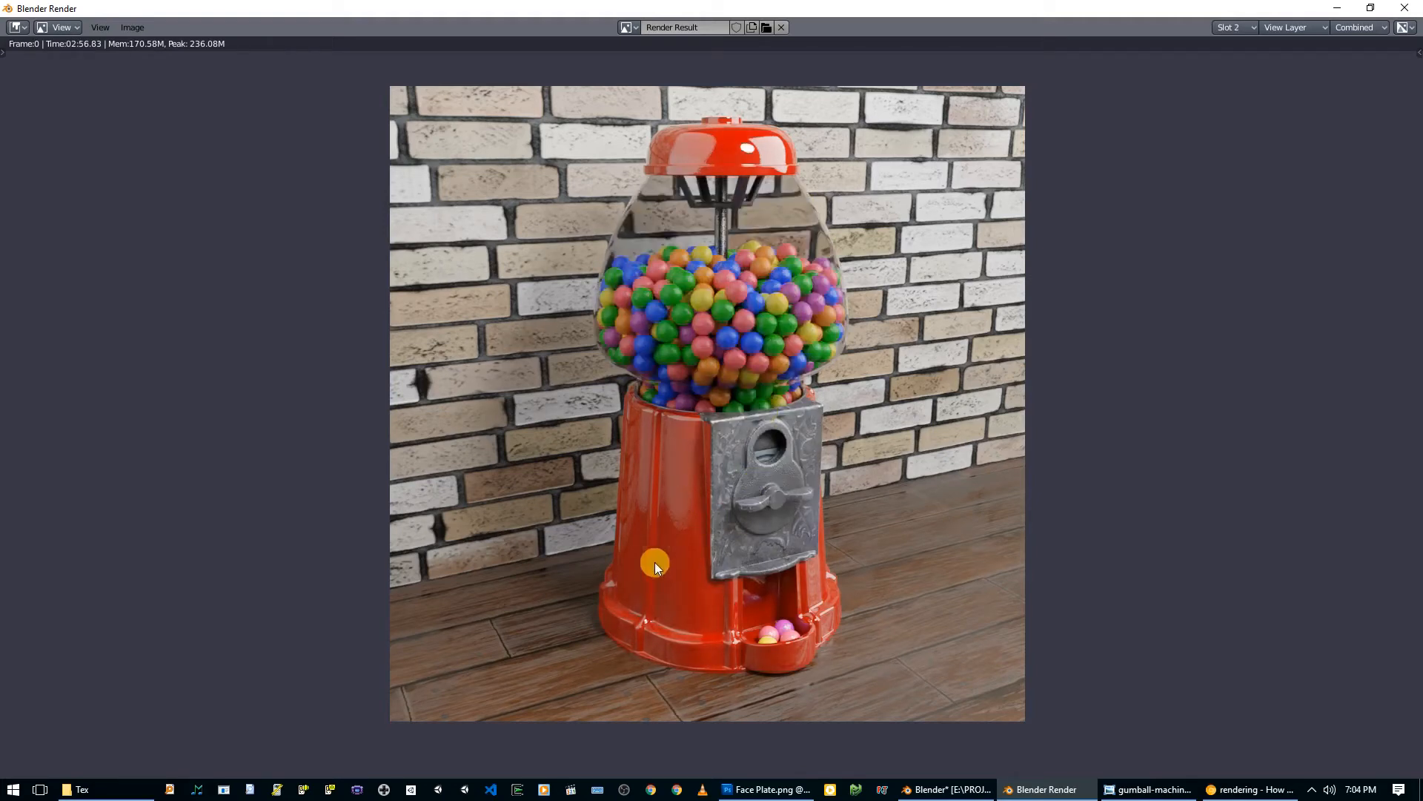
{"action": "key", "text": "j"}
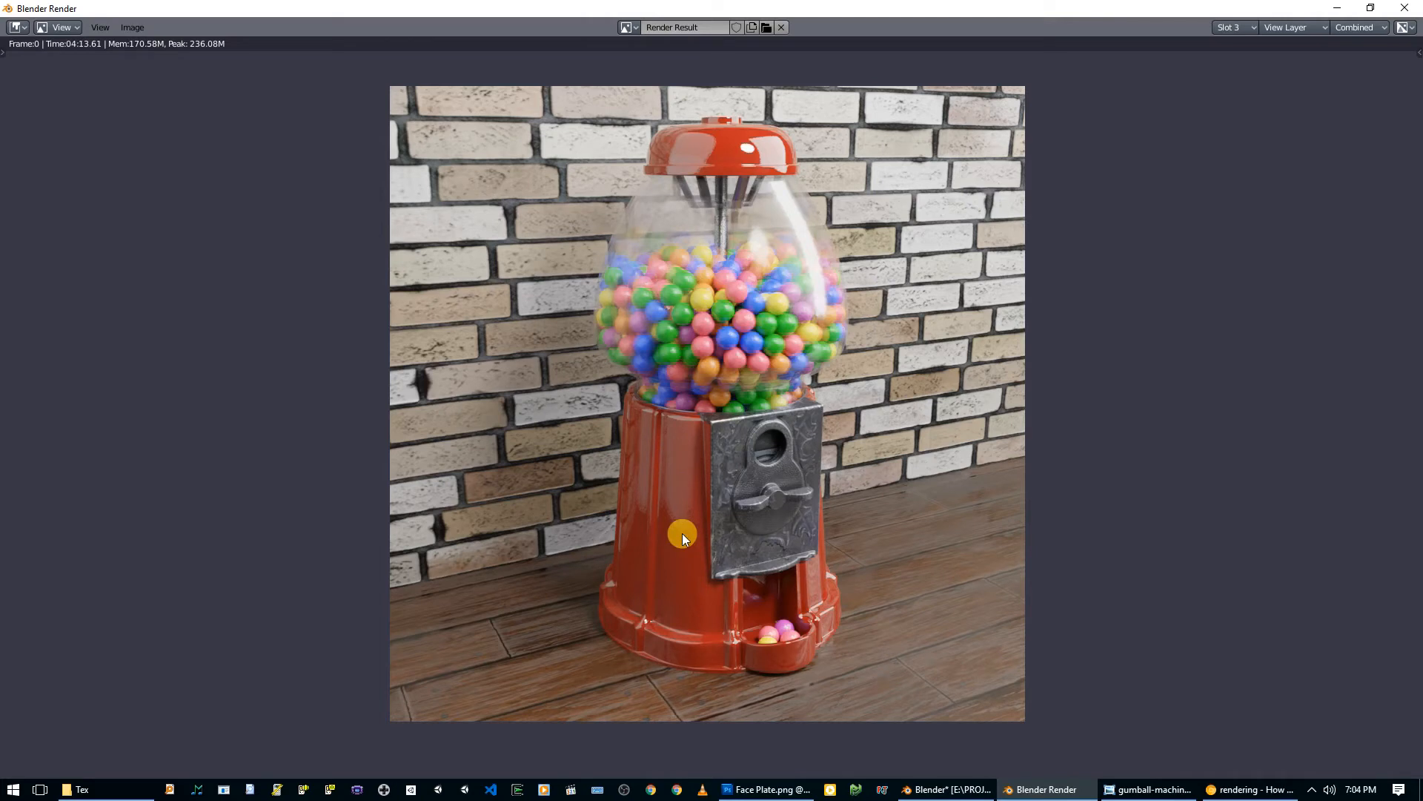
{"action": "key", "text": "alt+j"}
Step: Cycle through the stored render slots to Slot 4, comparing how the gumball machine's glass is rendered
{"action": "key", "text": "j"}
{"action": "key", "text": "j"}
{"action": "key", "text": "j"}
{"action": "key", "text": "j"}
{"action": "key", "text": "j"}
{"action": "key", "text": "j"}
{"action": "key", "text": "j"}
{"action": "key", "text": "j"}
{"action": "key", "text": "j"}
{"action": "key", "text": "j"}
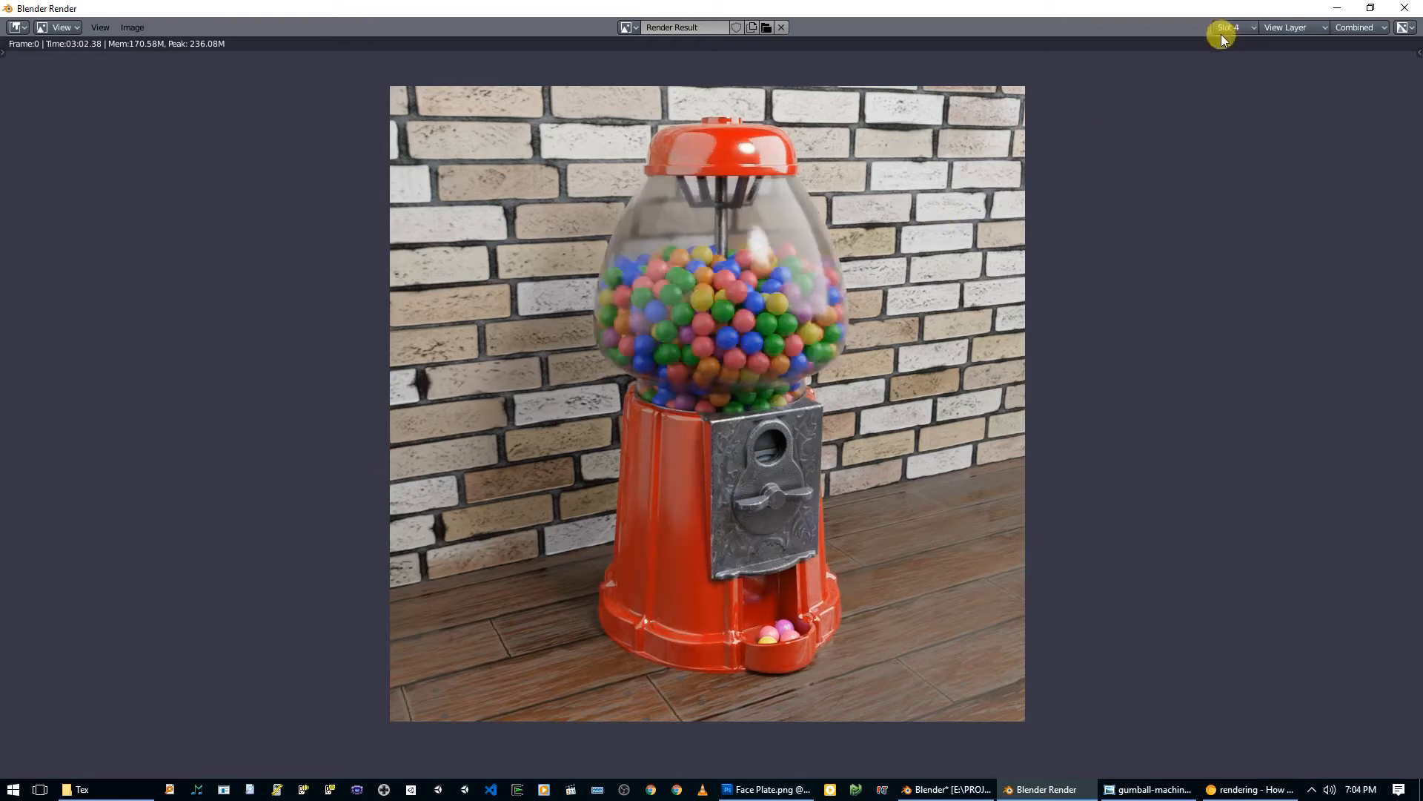
Step: Compare the renders in Slots 3, 4 and 5, examining the red base, glass and shadows
{"action": "key", "text": "j"}
{"action": "key", "text": "j"}
{"action": "key", "text": "j"}
{"action": "key", "text": "j"}
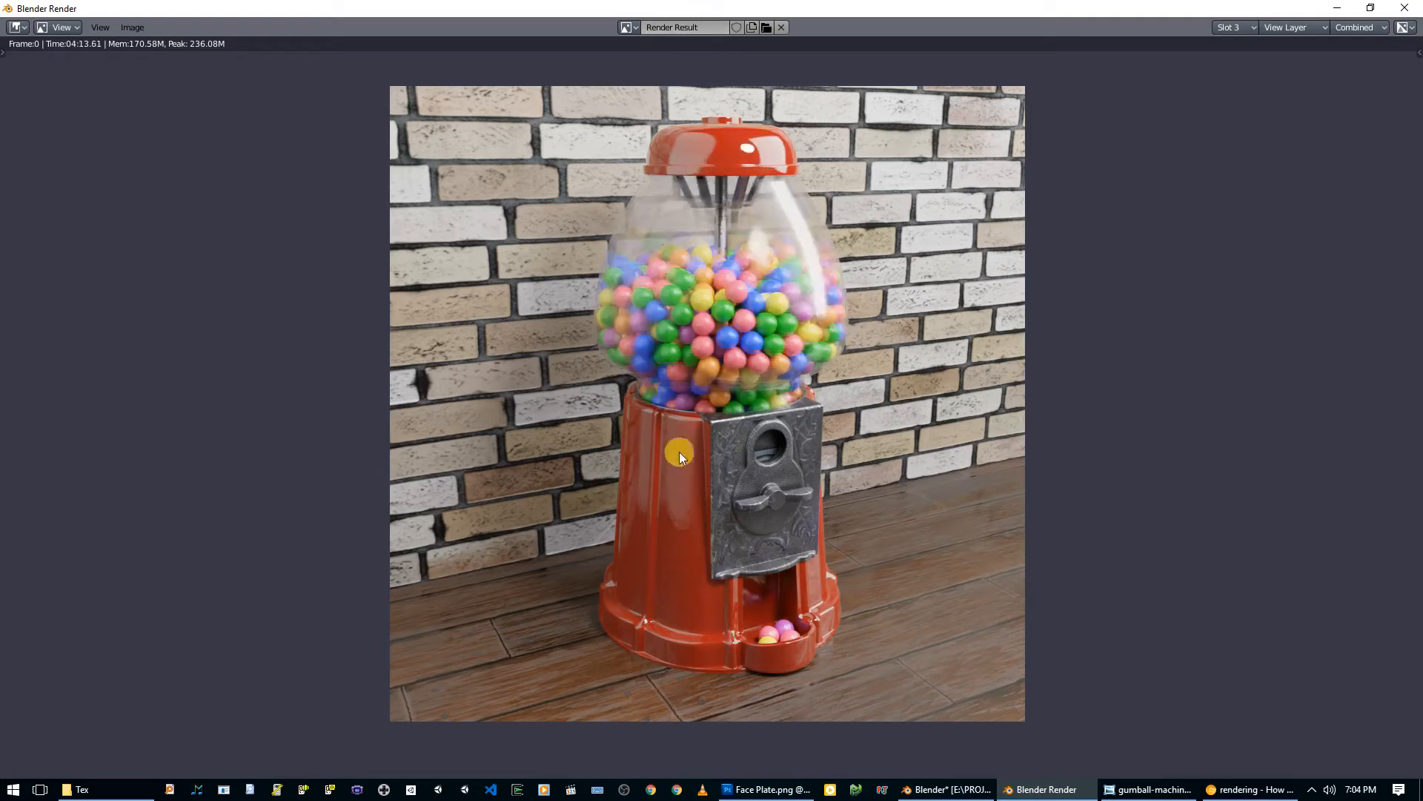
{"action": "key", "text": "j"}
{"action": "key", "text": "j"}
{"action": "key", "text": "j"}
{"action": "key", "text": "j"}
{"action": "key", "text": "j"}
{"action": "key", "text": "j"}
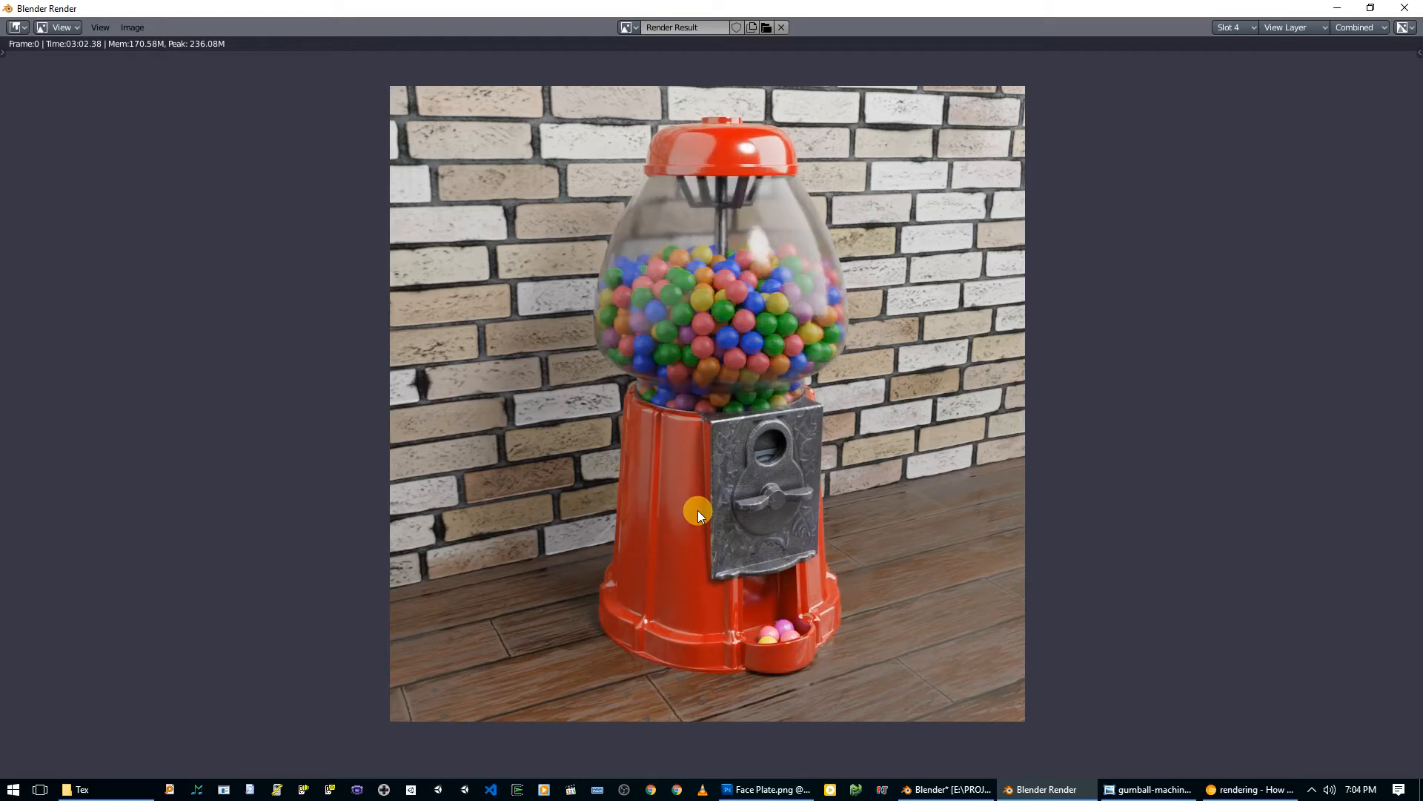
{"action": "key", "text": "j"}
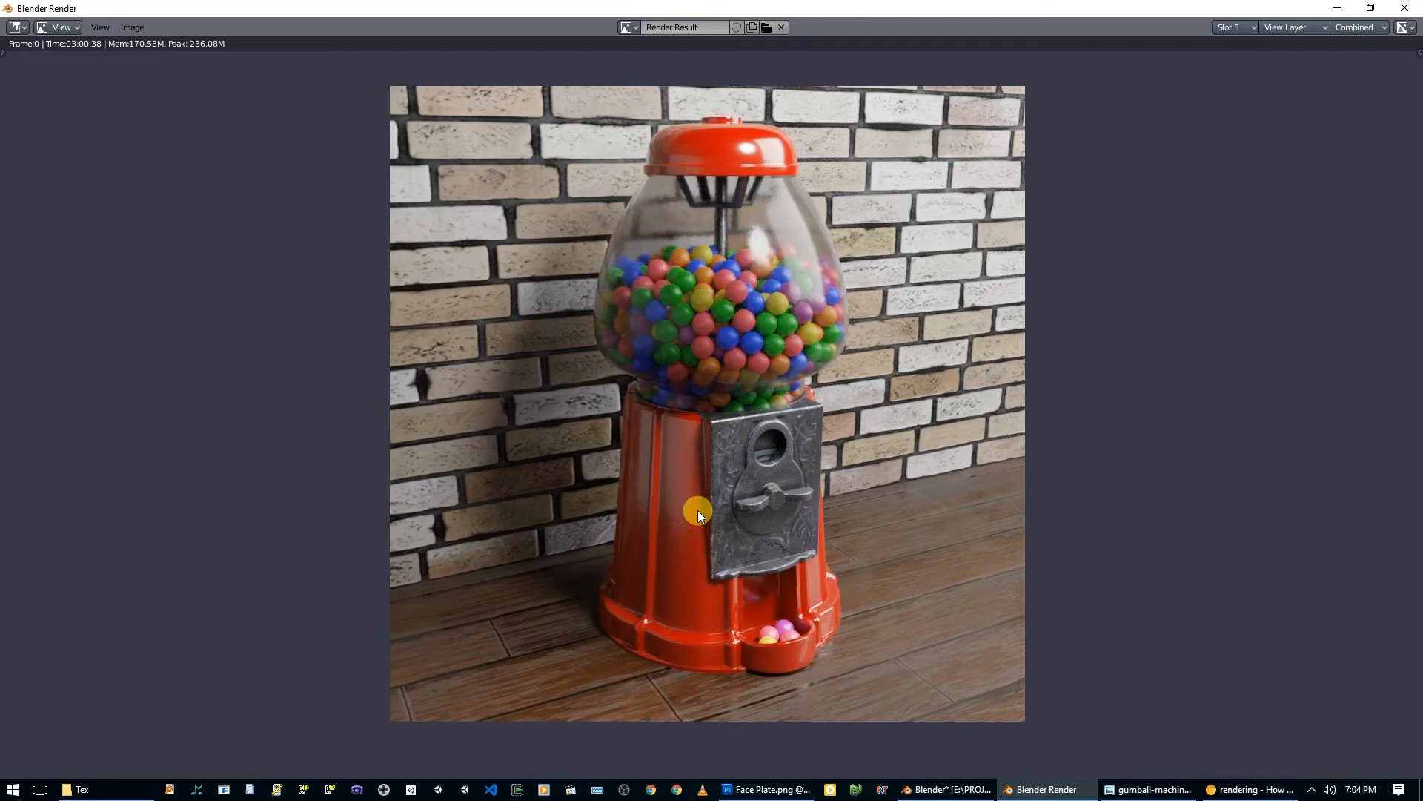
Step: Switch to the main Blender window, collapse the Base hierarchy and select the hidden Point light under Lights & Camera
{"action": "left_click", "coordinate": [948, 789]}
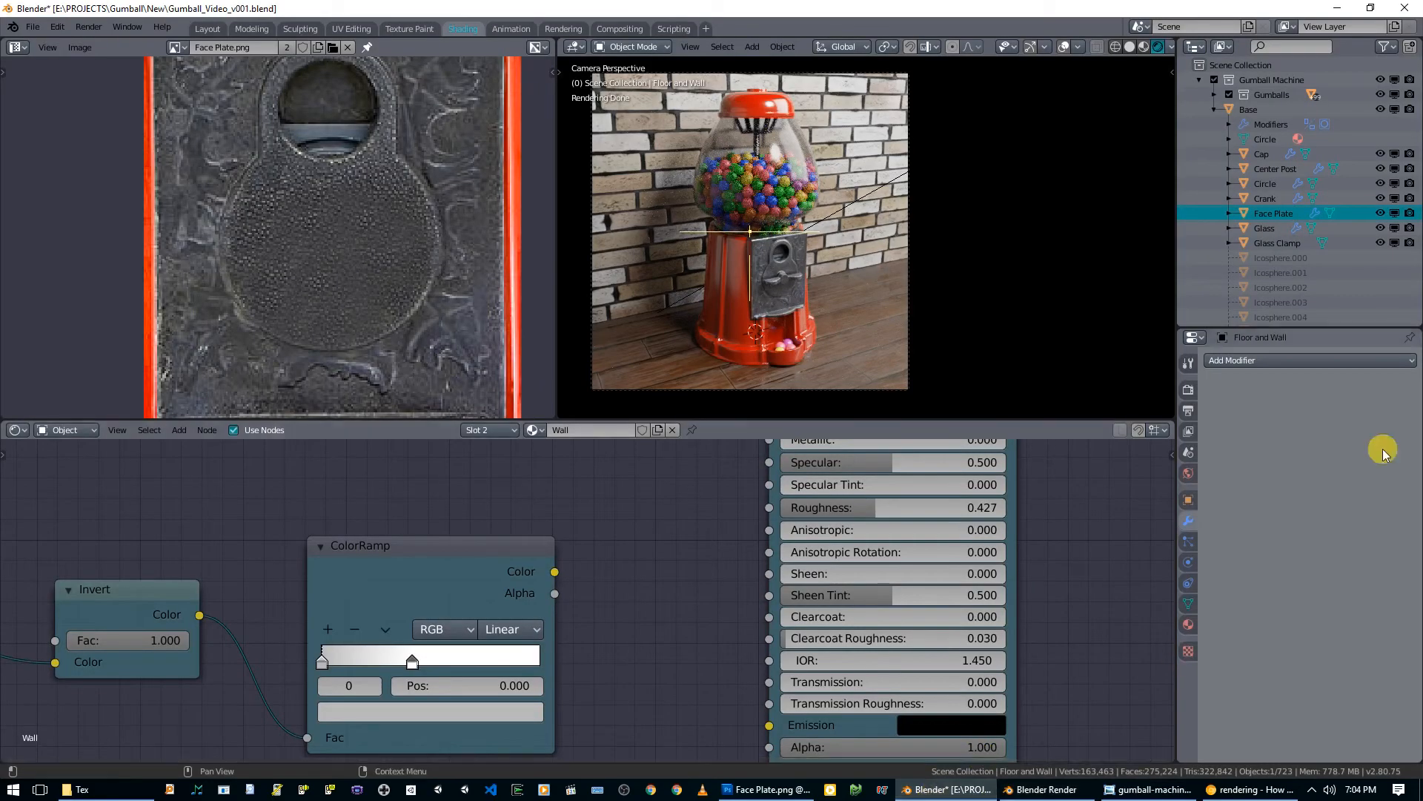
{"action": "left_click", "coordinate": [1214, 109]}
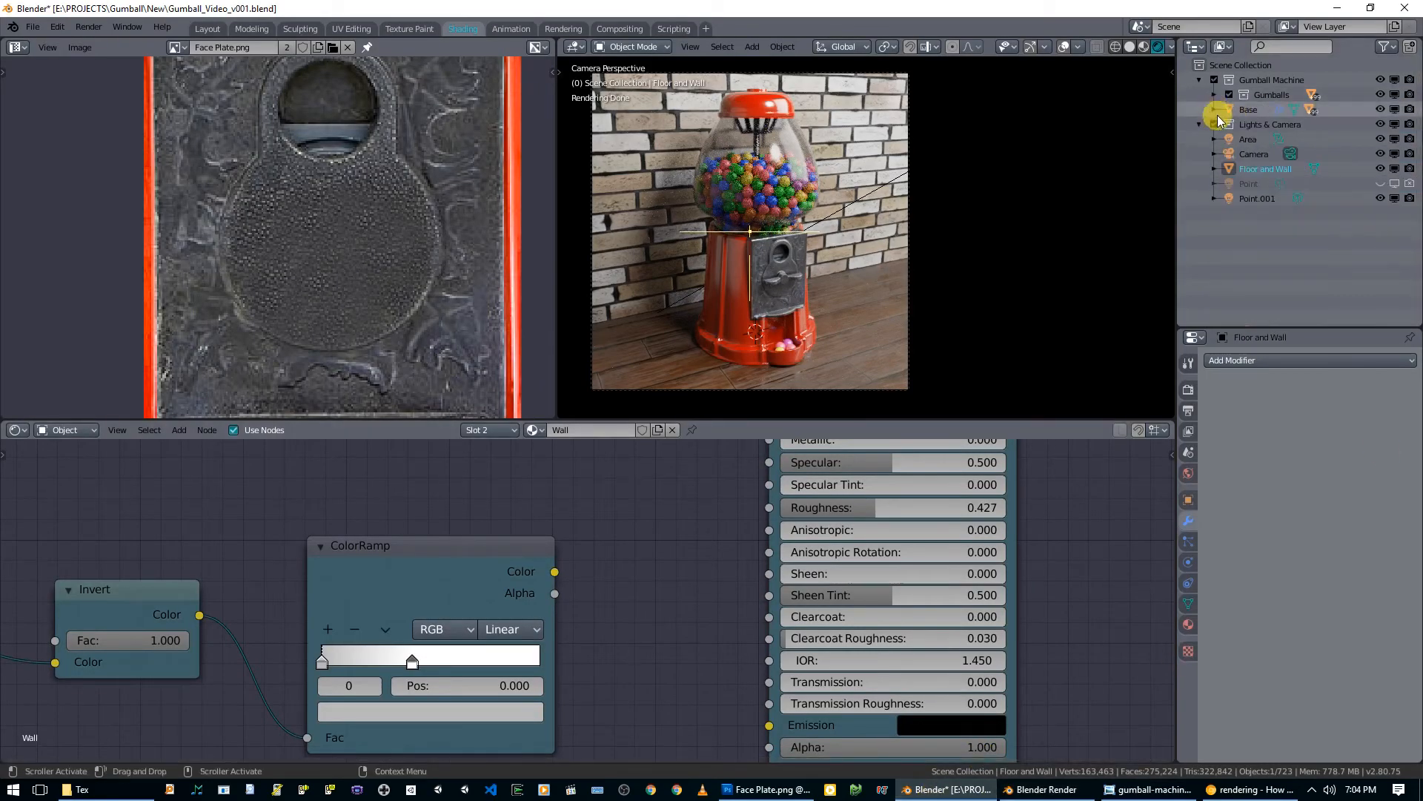
{"action": "left_click", "coordinate": [1253, 184]}
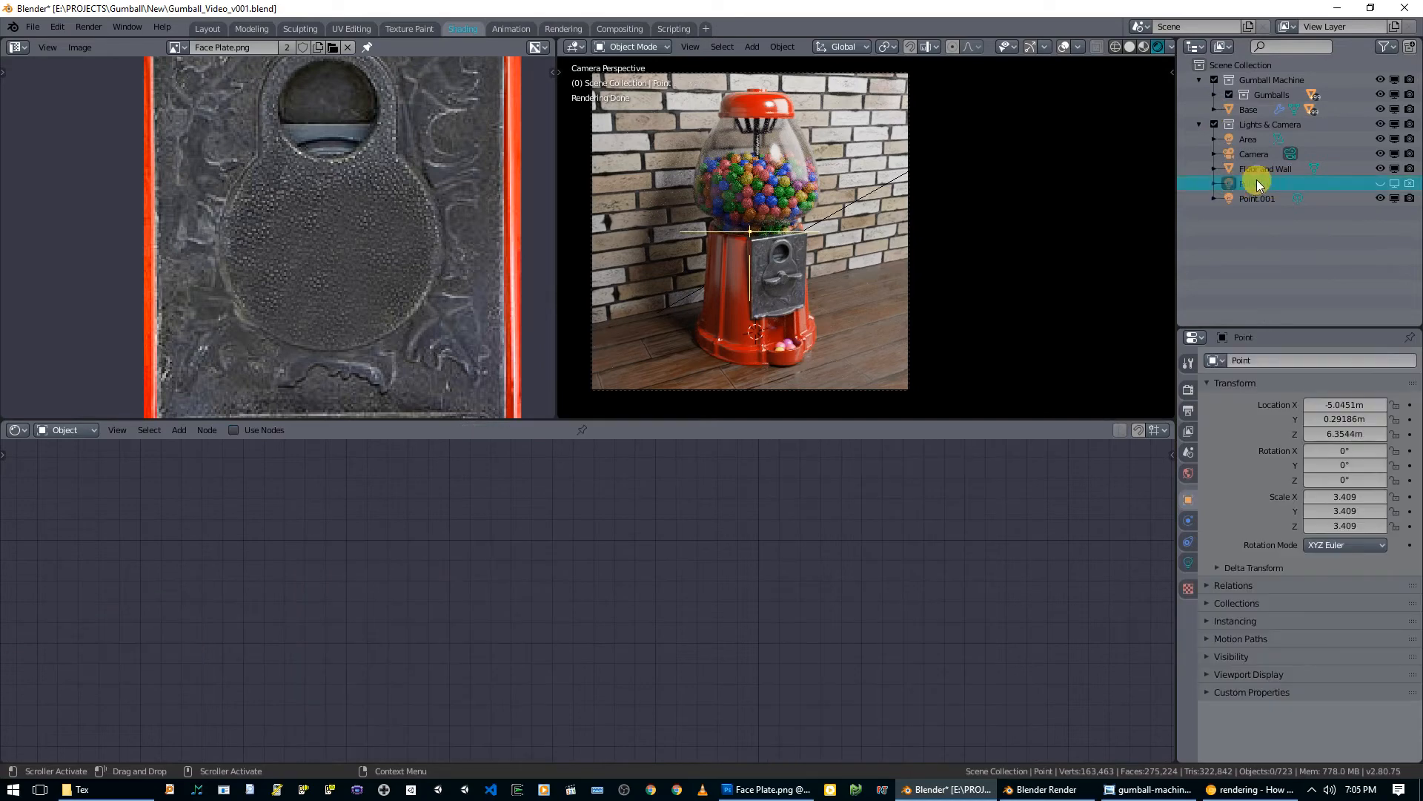
Step: Review the viewport and render visibility settings of the Point light under Lights & Camera, and bring the stored renders back up
{"action": "left_click", "coordinate": [1384, 184]}
{"action": "left_click", "coordinate": [1394, 185]}
{"action": "left_click", "coordinate": [1409, 184]}
{"action": "left_click", "coordinate": [1242, 184]}
{"action": "left_click", "coordinate": [1410, 184]}
{"action": "key", "text": "F11"}
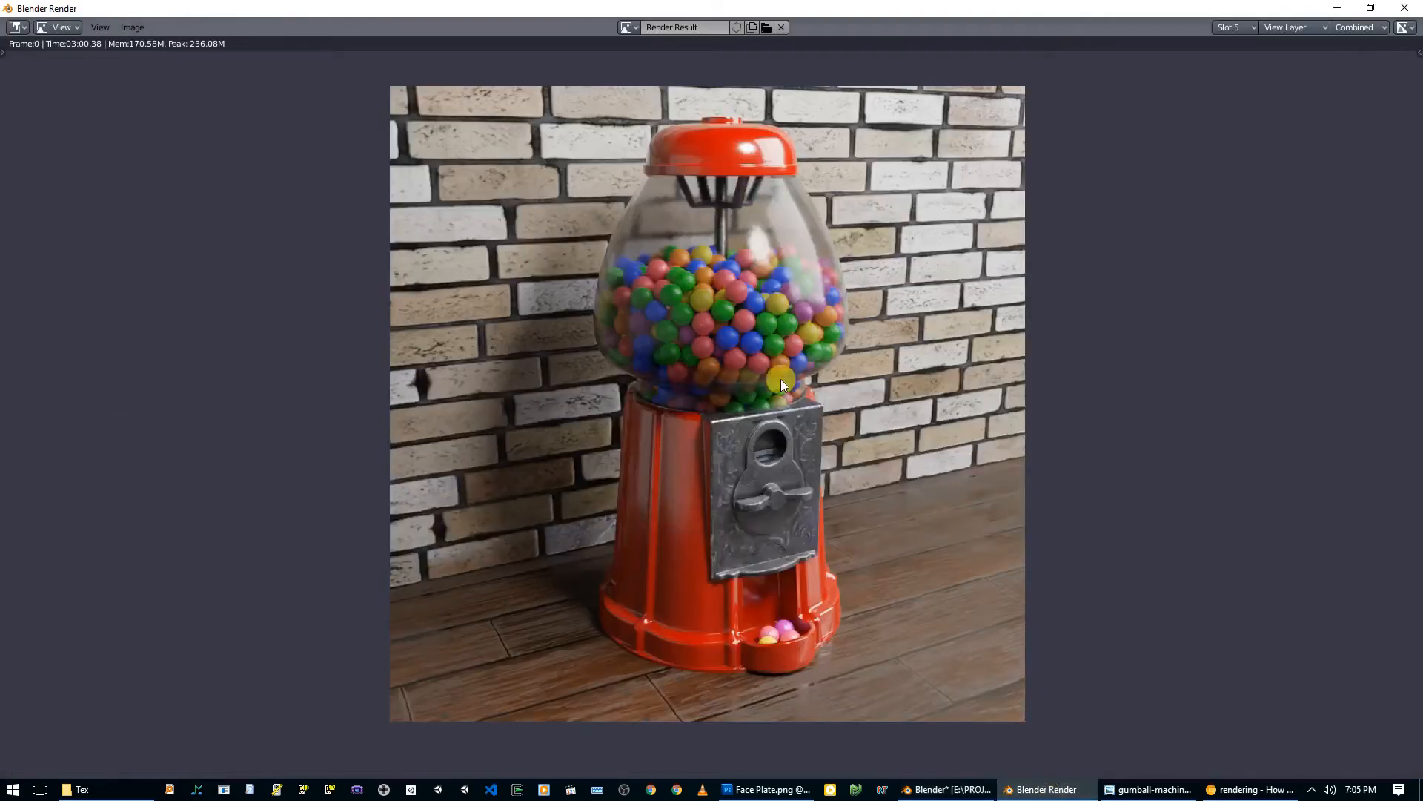
Step: Compare the shadows in the Slot 5 and Slot 4 renders, checking the camera view in the main Blender window in between
{"action": "key", "text": "j"}
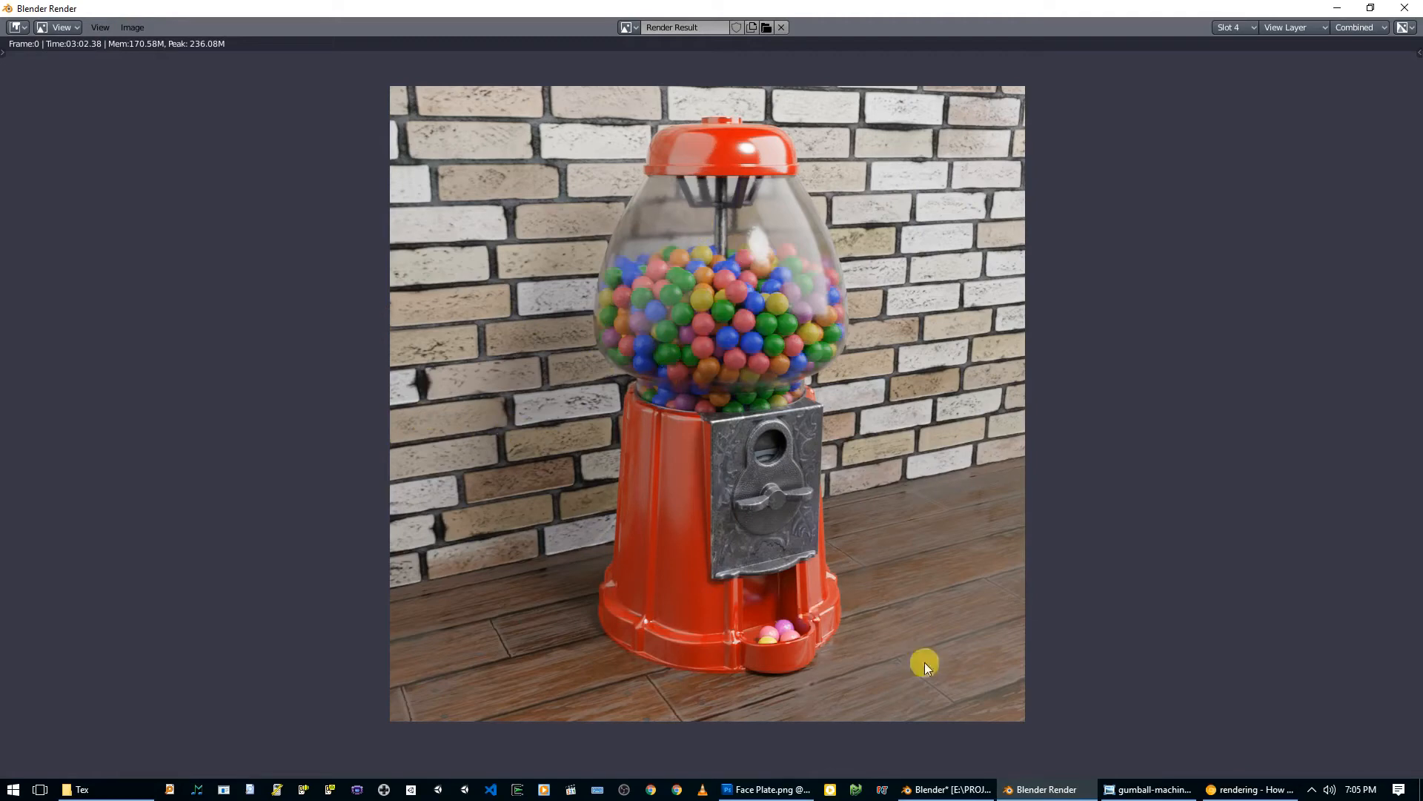
{"action": "left_click", "coordinate": [940, 788]}
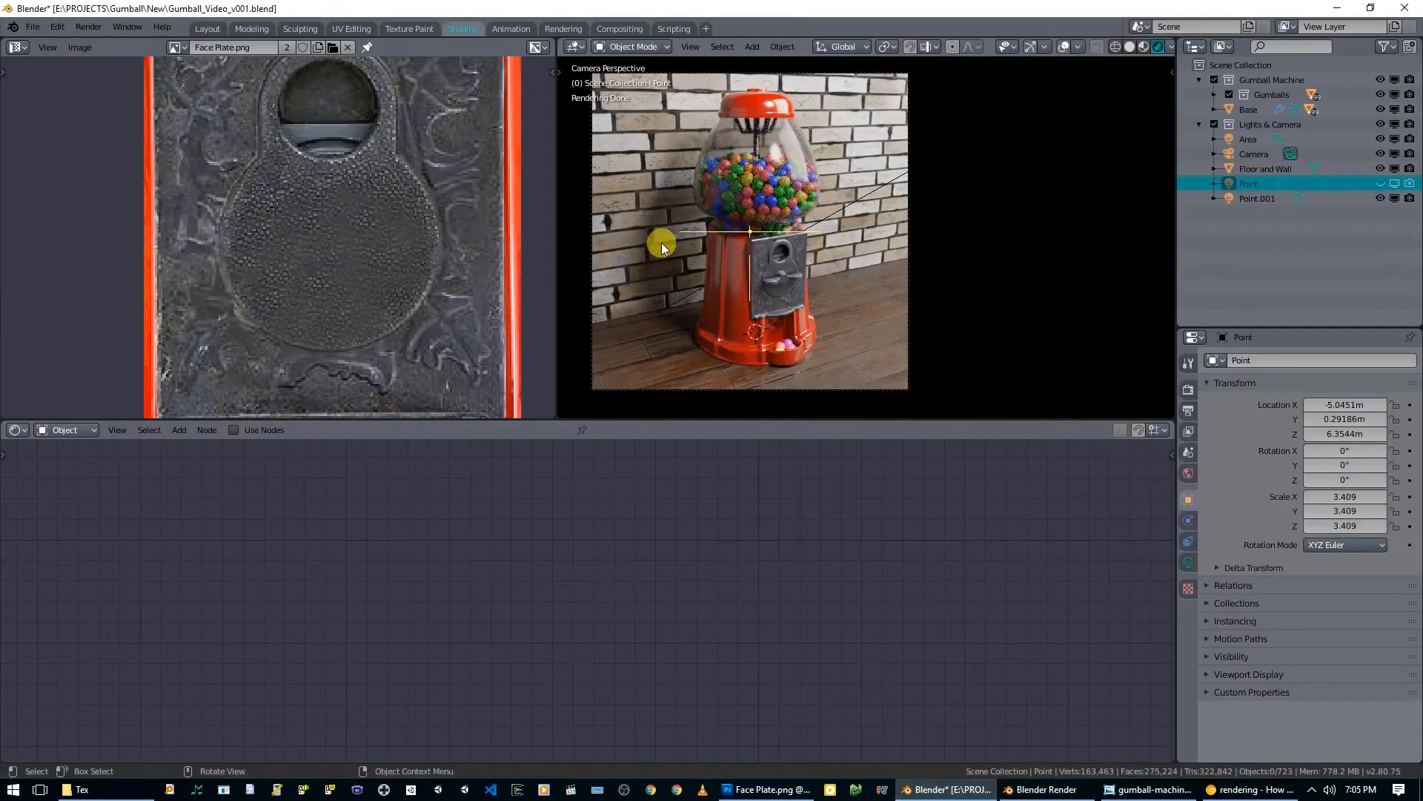
{"action": "left_click", "coordinate": [1047, 789]}
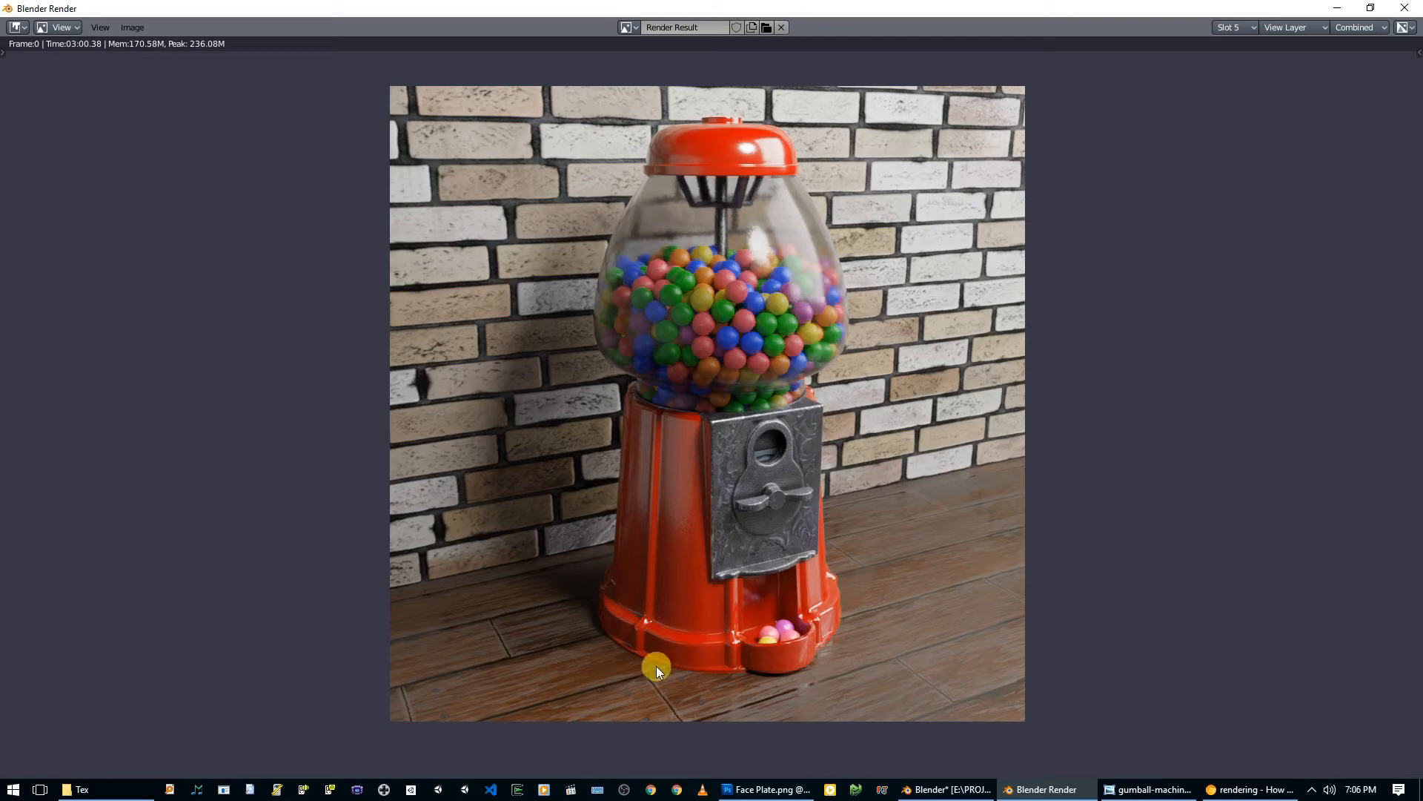
Step: Examine the red base and the surrounding wooden floor up close in the Slot 5 and Slot 6 renders
{"action": "scroll", "coordinate": [656, 679], "scroll_direction": "up", "scroll_amount": 5}
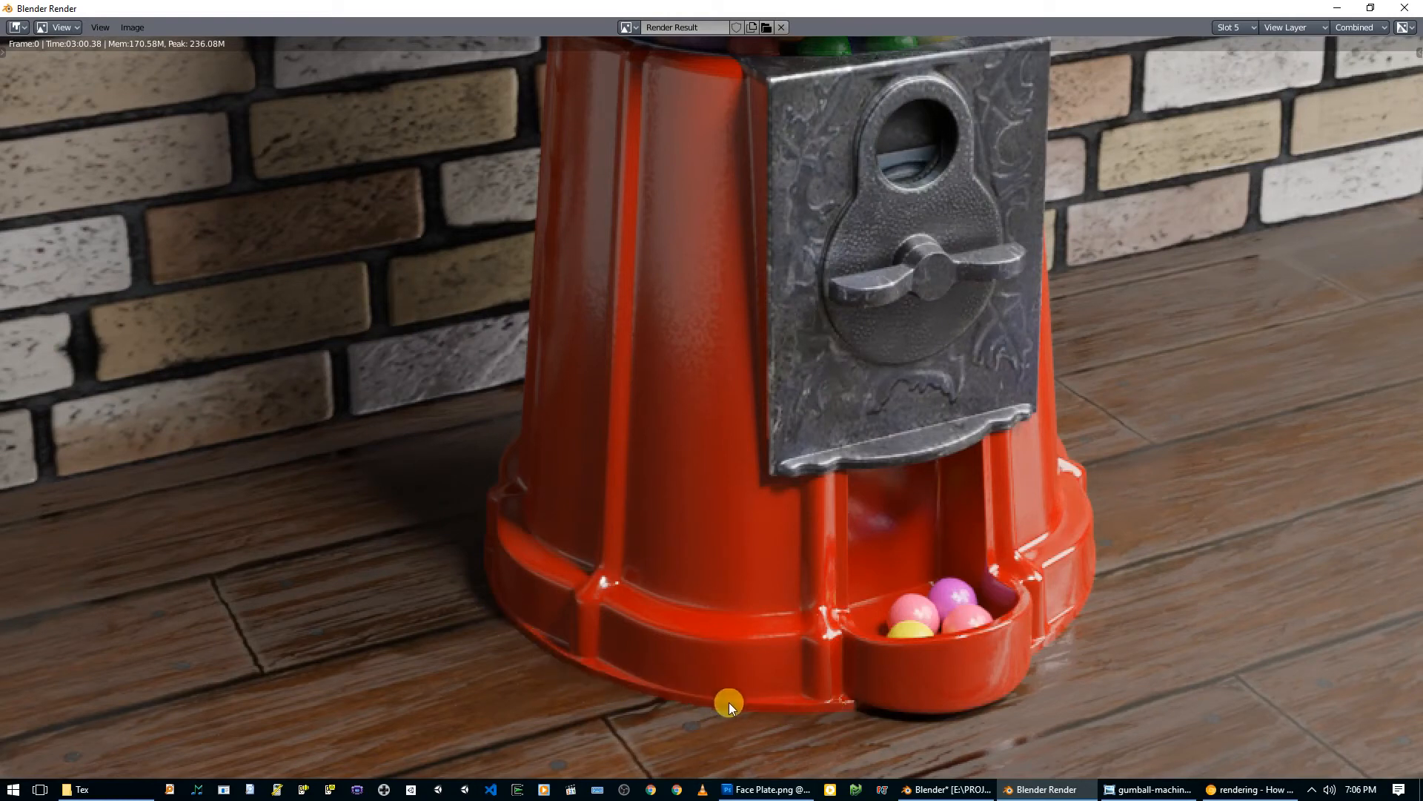
{"action": "scroll", "coordinate": [790, 699], "scroll_direction": "down", "scroll_amount": 3}
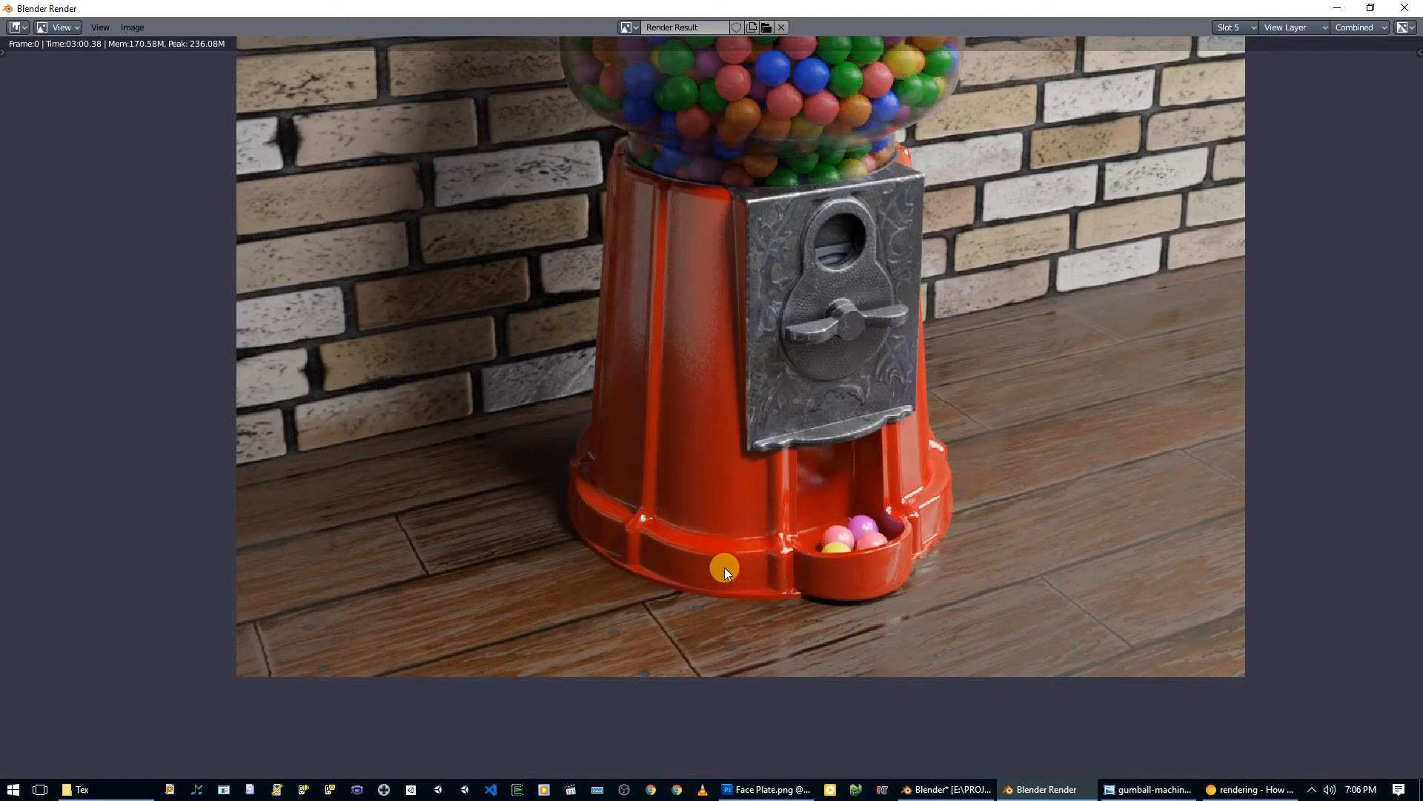
{"action": "key", "text": "j"}
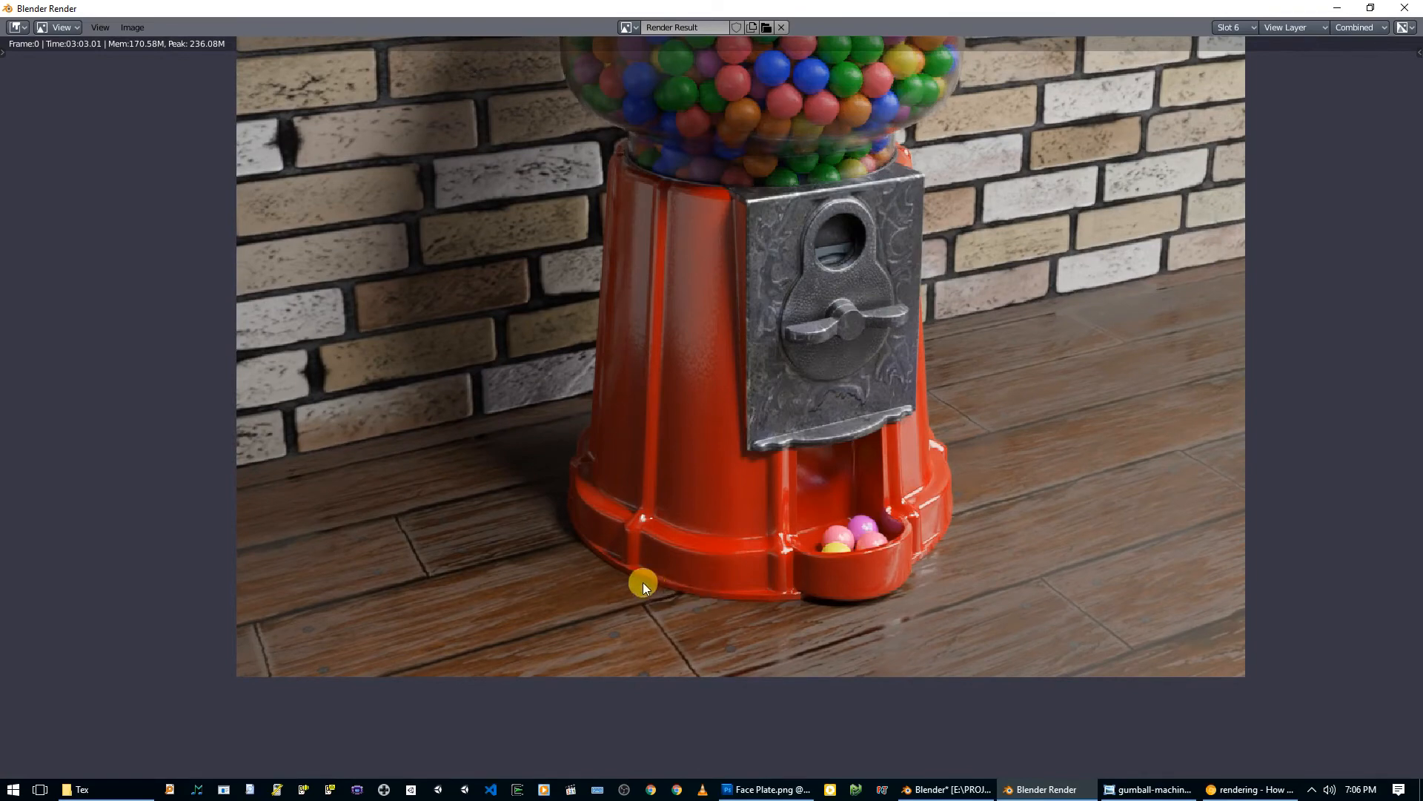
{"action": "scroll", "coordinate": [643, 582], "scroll_direction": "up", "scroll_amount": 2}
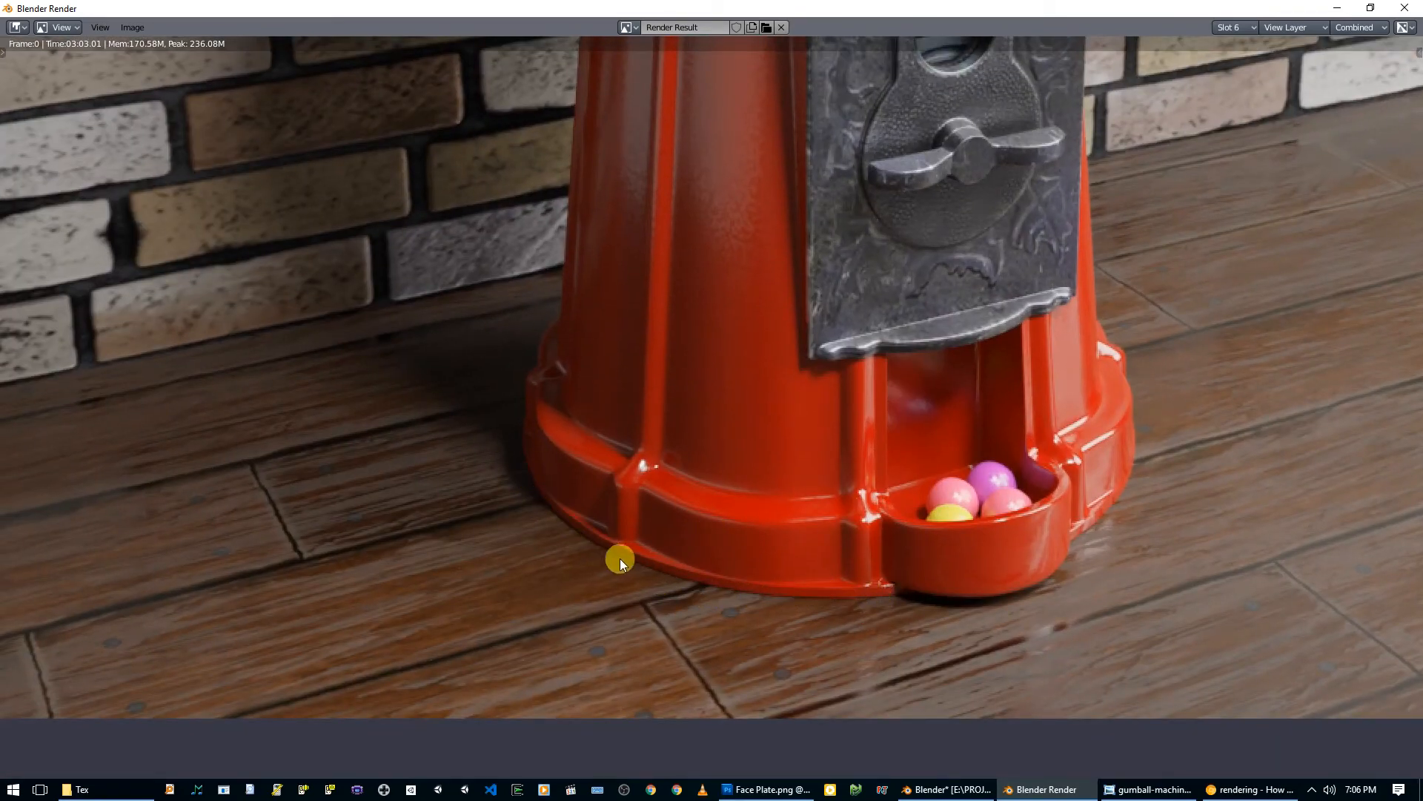
{"action": "scroll", "coordinate": [667, 545], "scroll_direction": "down", "scroll_amount": 5}
{"action": "scroll", "coordinate": [842, 439], "scroll_direction": "up", "scroll_amount": 1}
{"action": "scroll", "coordinate": [842, 439], "scroll_direction": "up", "scroll_amount": 1}
{"action": "scroll", "coordinate": [842, 439], "scroll_direction": "down", "scroll_amount": 1}
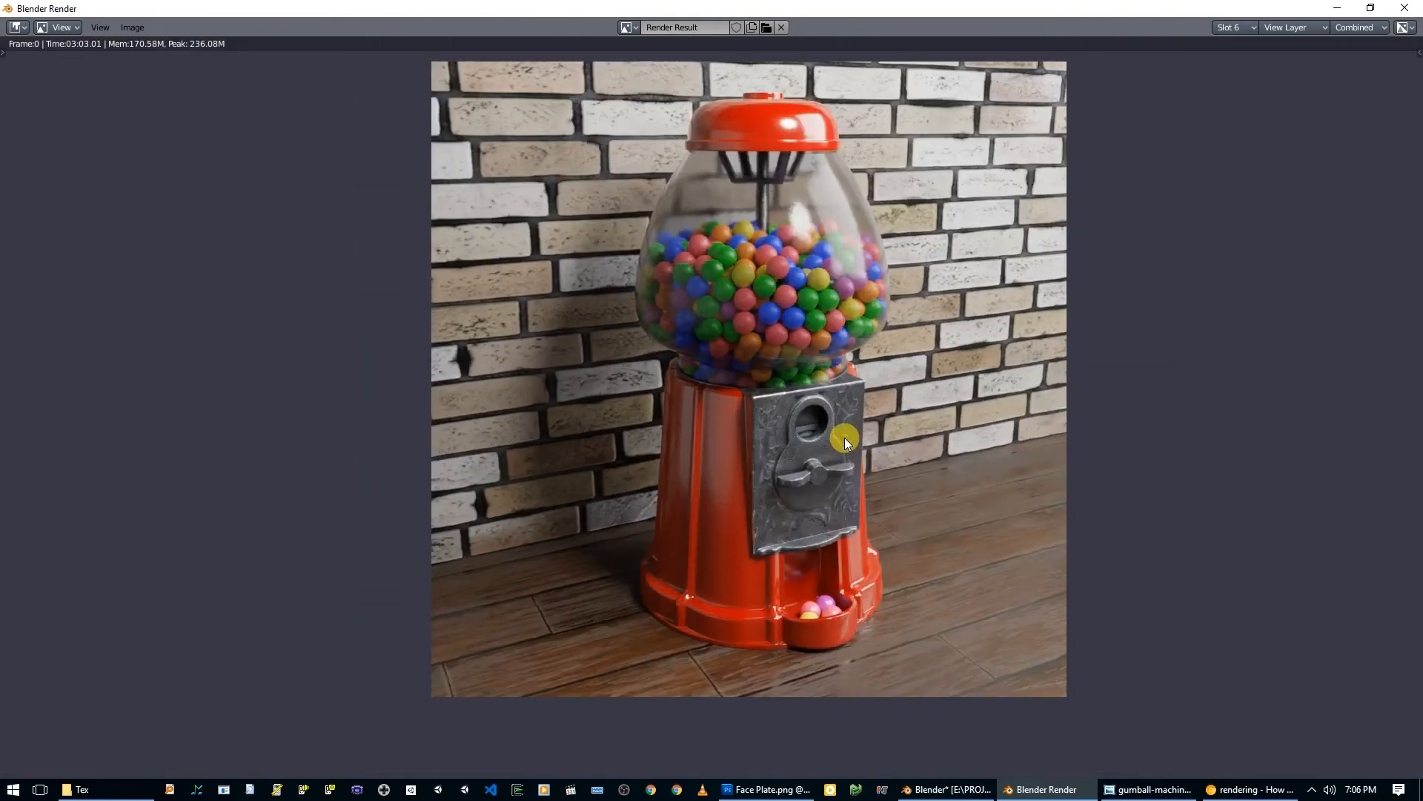
Step: Alternate between the Slot 4 and Slot 5 renders to compare lighting and shadows, and compare Slot 5 with Slot 6
{"action": "key", "text": "alt+j"}
{"action": "key", "text": "alt+j"}
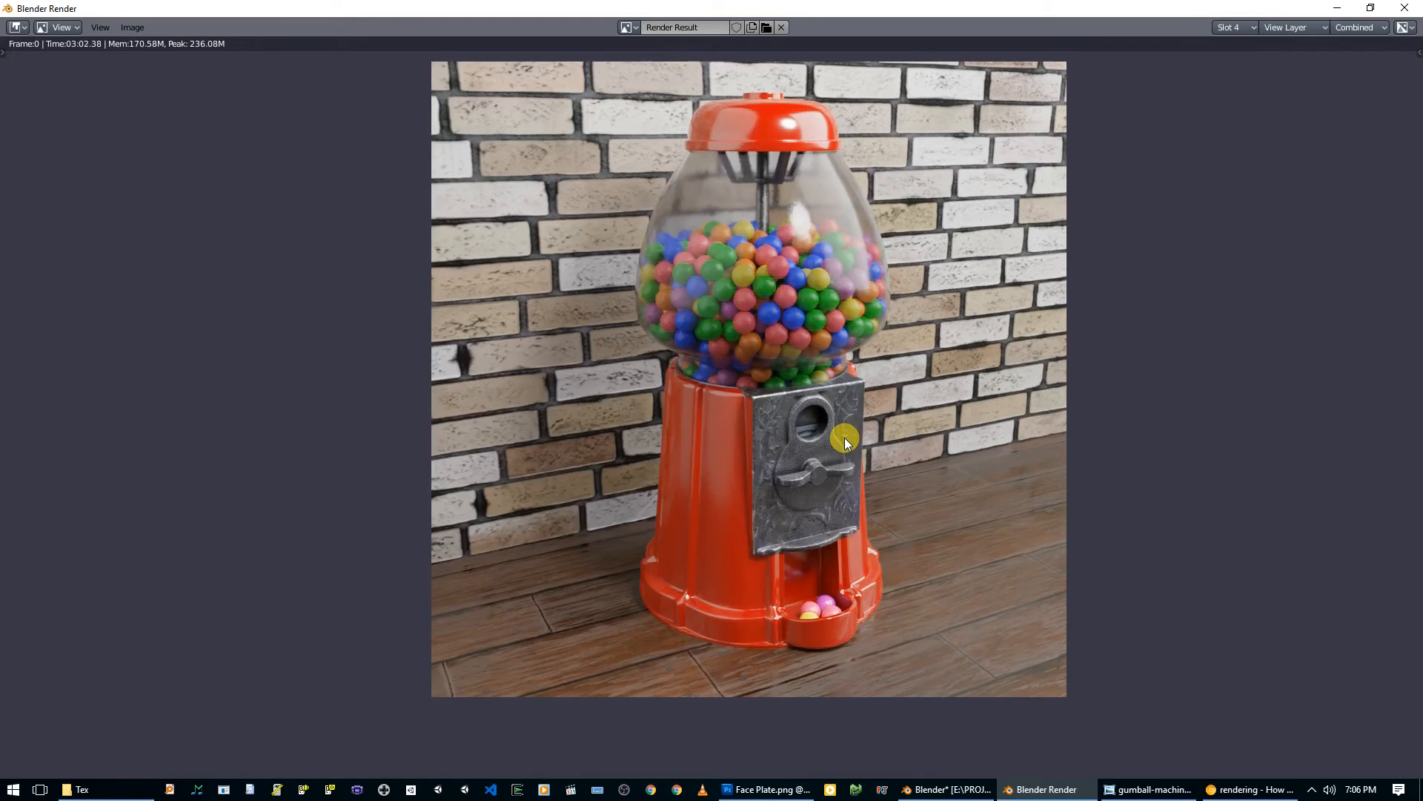
{"action": "key", "text": "j"}
{"action": "key", "text": "alt+j"}
{"action": "key", "text": "j"}
{"action": "key", "text": "alt+j"}
{"action": "key", "text": "j"}
{"action": "key", "text": "alt+j"}
{"action": "key", "text": "j"}
{"action": "key", "text": "alt+j"}
{"action": "key", "text": "j"}
{"action": "key", "text": "alt+j"}
{"action": "key", "text": "j"}
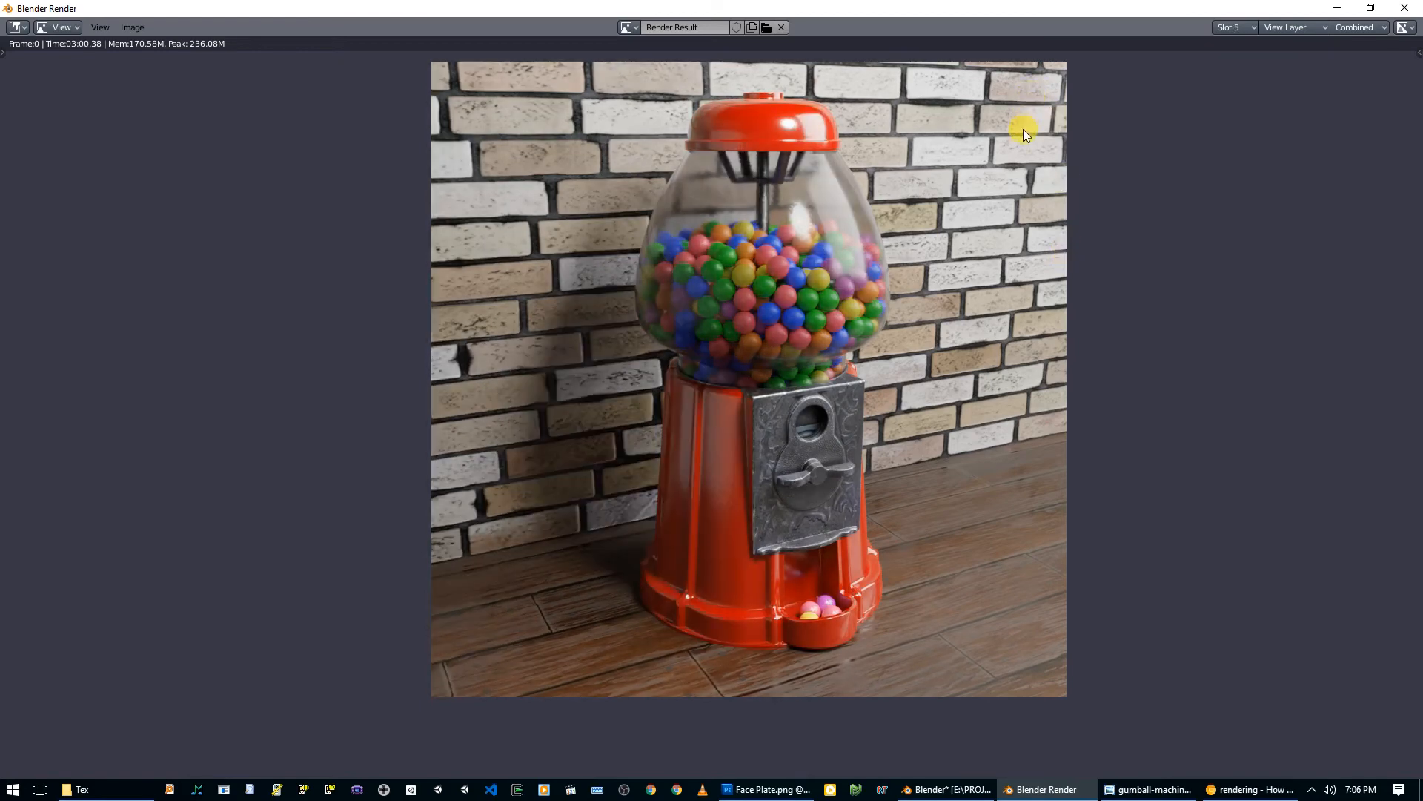
{"action": "key", "text": "alt+j"}
{"action": "key", "text": "j"}
{"action": "key", "text": "alt+j"}
{"action": "key", "text": "j"}
{"action": "key", "text": "j"}
{"action": "key", "text": "alt+j"}
{"action": "key", "text": "j"}
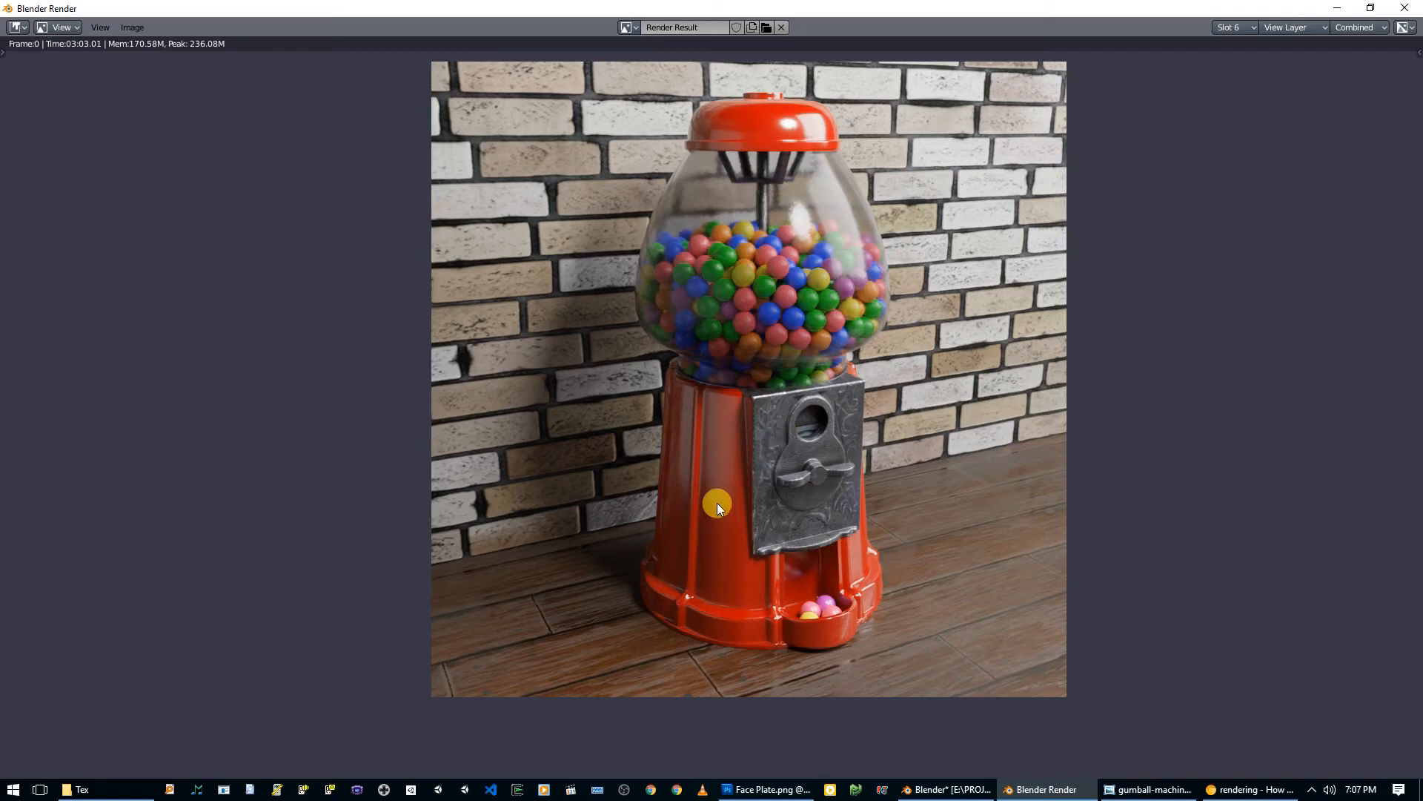
Step: Examine the red base, face plate and glass globe of the gumball machine in the Slot 6 render
{"action": "scroll", "coordinate": [717, 503], "scroll_direction": "up", "scroll_amount": 3}
{"action": "scroll", "coordinate": [749, 568], "scroll_direction": "down", "scroll_amount": 4}
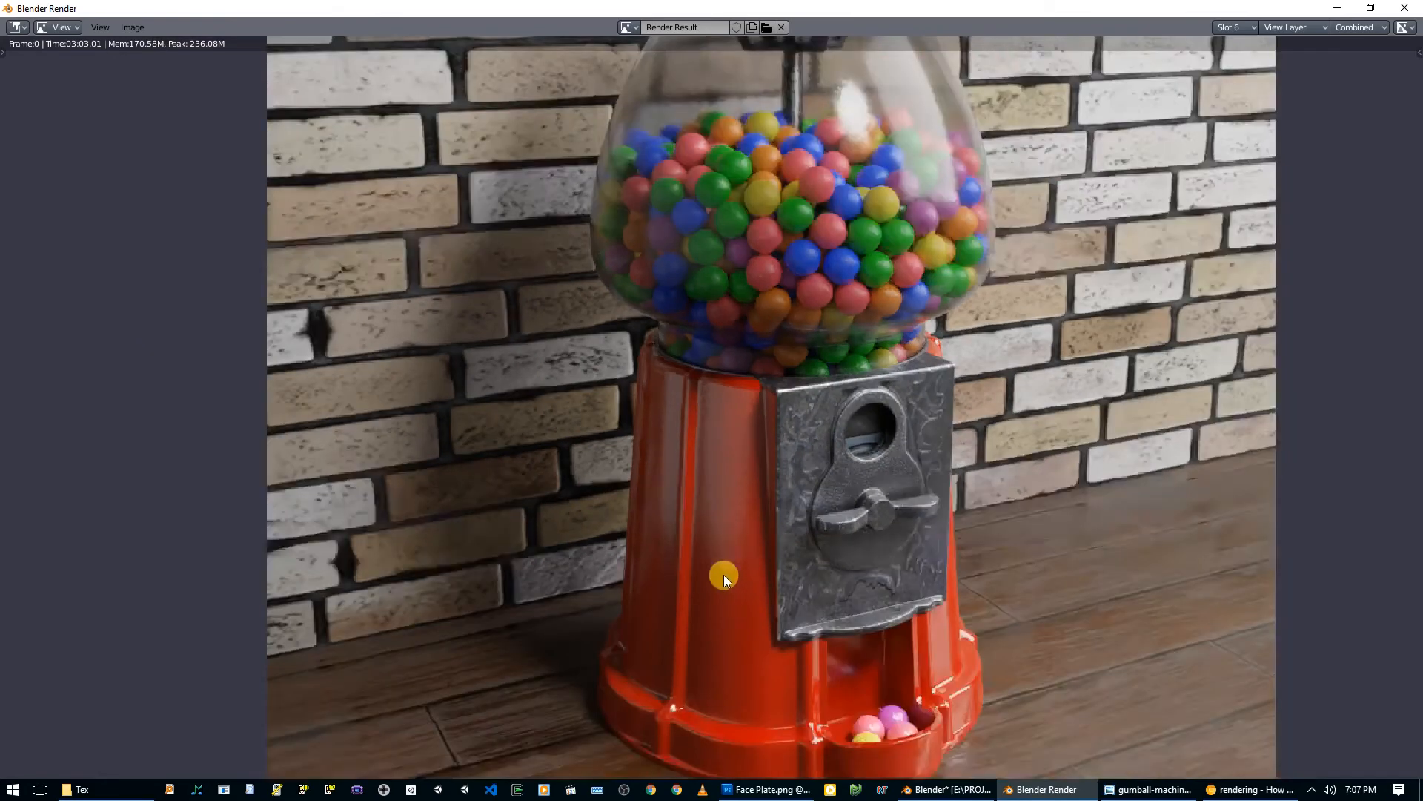
{"action": "scroll", "coordinate": [732, 570], "scroll_direction": "up", "scroll_amount": 2}
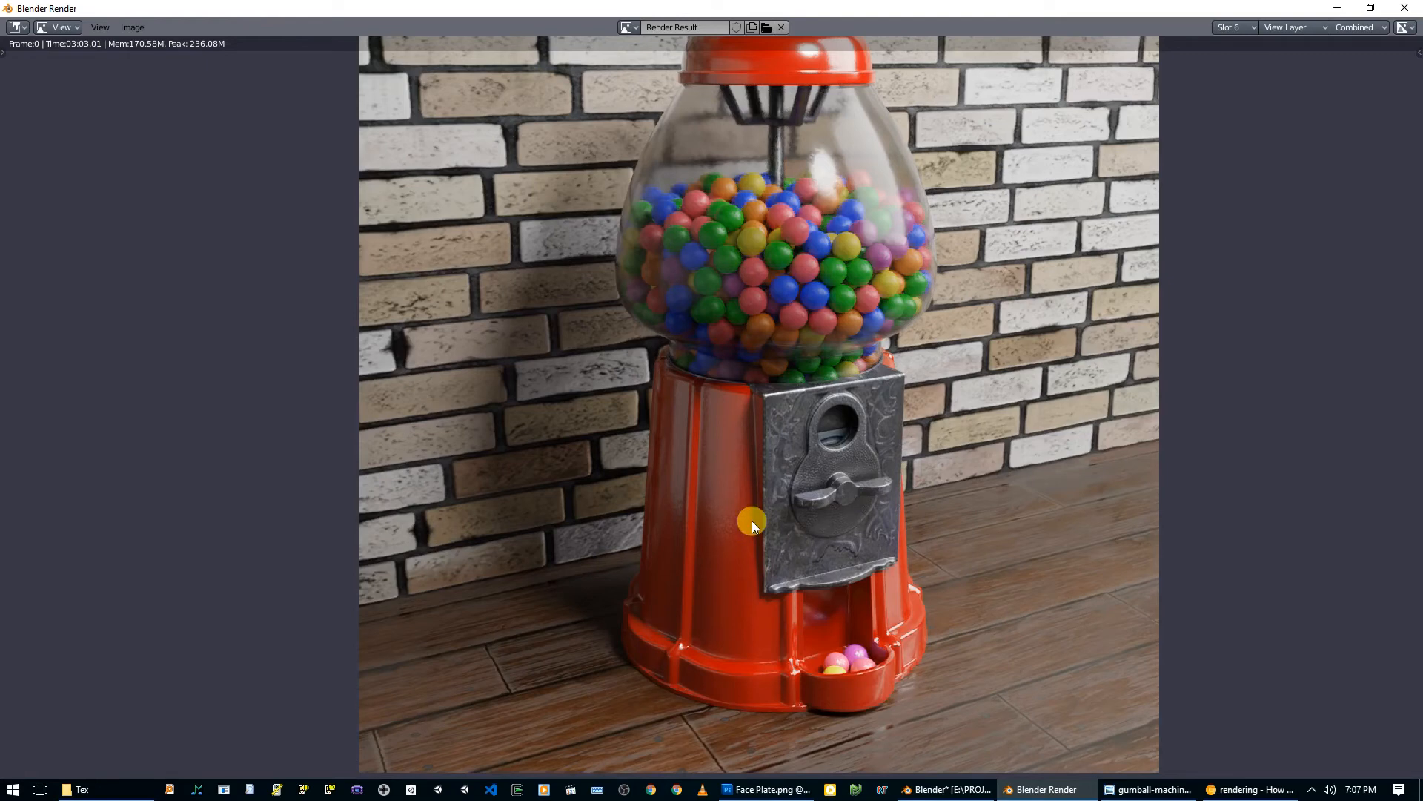
{"action": "middle_click_drag", "start_coordinate": [860, 338], "coordinate": [868, 413]}
{"action": "scroll", "coordinate": [658, 322], "scroll_direction": "down", "scroll_amount": 1}
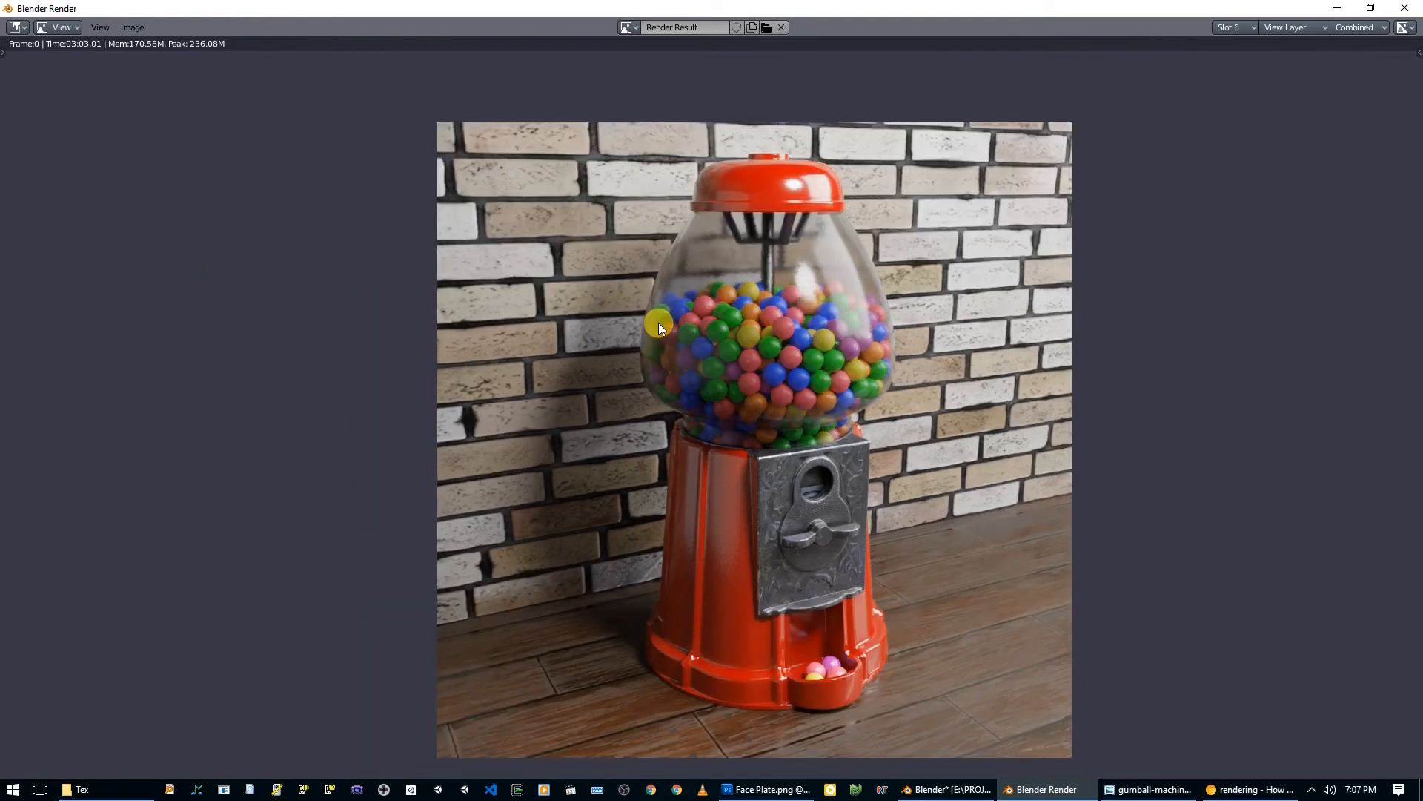
{"action": "scroll", "coordinate": [914, 326], "scroll_direction": "up", "scroll_amount": 1}
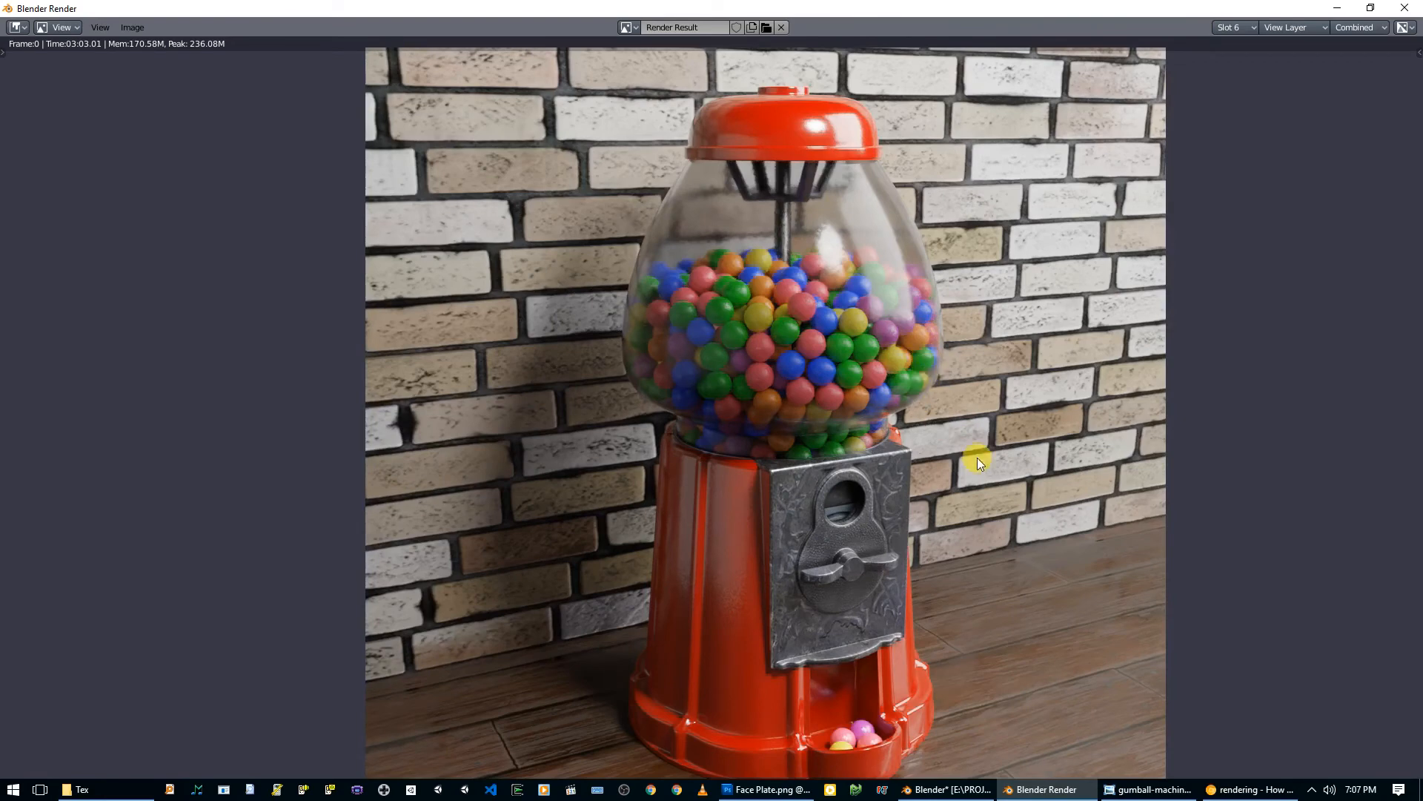
{"action": "scroll", "coordinate": [976, 464], "scroll_direction": "down", "scroll_amount": 1}
{"action": "scroll", "coordinate": [977, 452], "scroll_direction": "up", "scroll_amount": 1}
Step: Compare the Slot 1 render with the Slot 6 render, looking at the wall, floor, face plate and glass
{"action": "key", "text": "j"}
{"action": "scroll", "coordinate": [1020, 442], "scroll_direction": "down", "scroll_amount": 1}
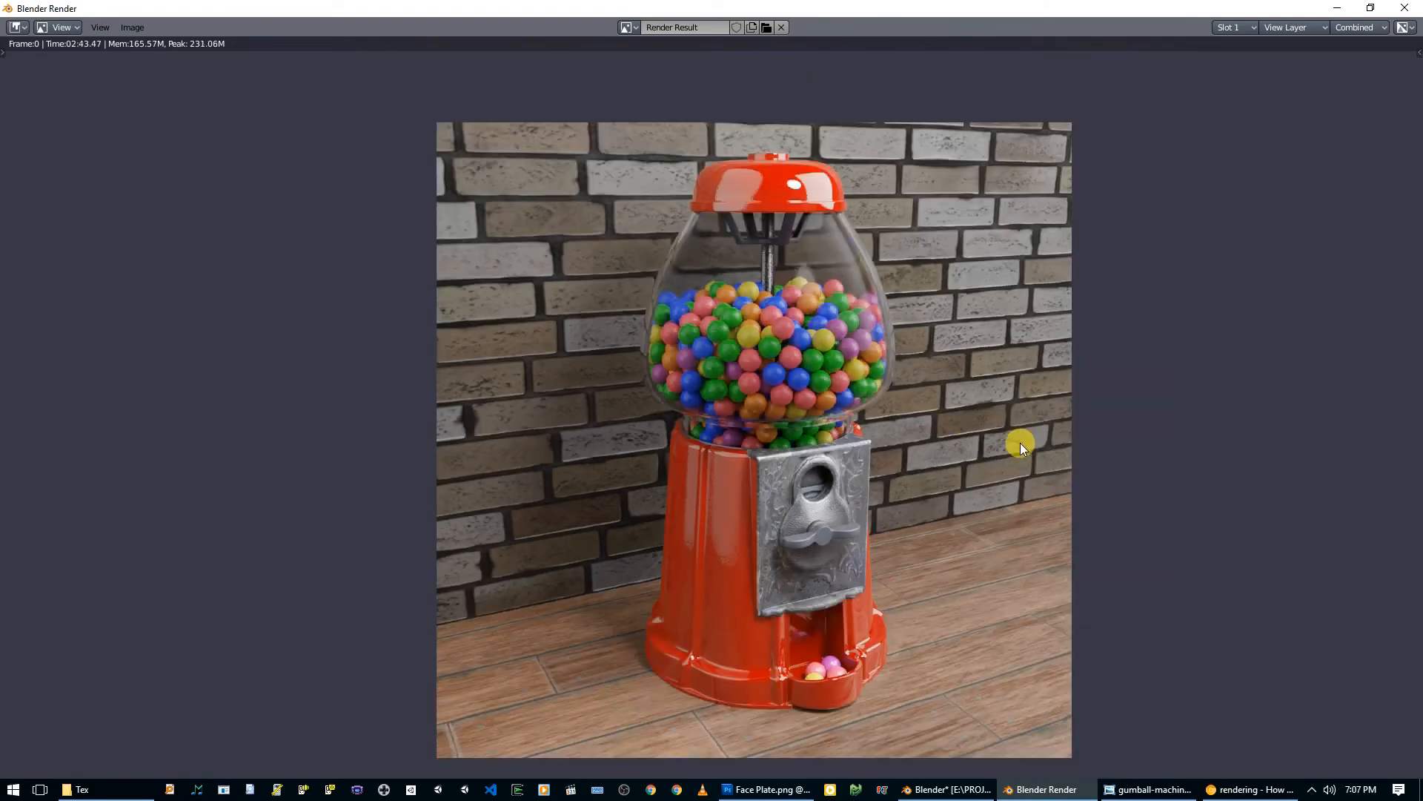
{"action": "scroll", "coordinate": [1006, 464], "scroll_direction": "up", "scroll_amount": 1}
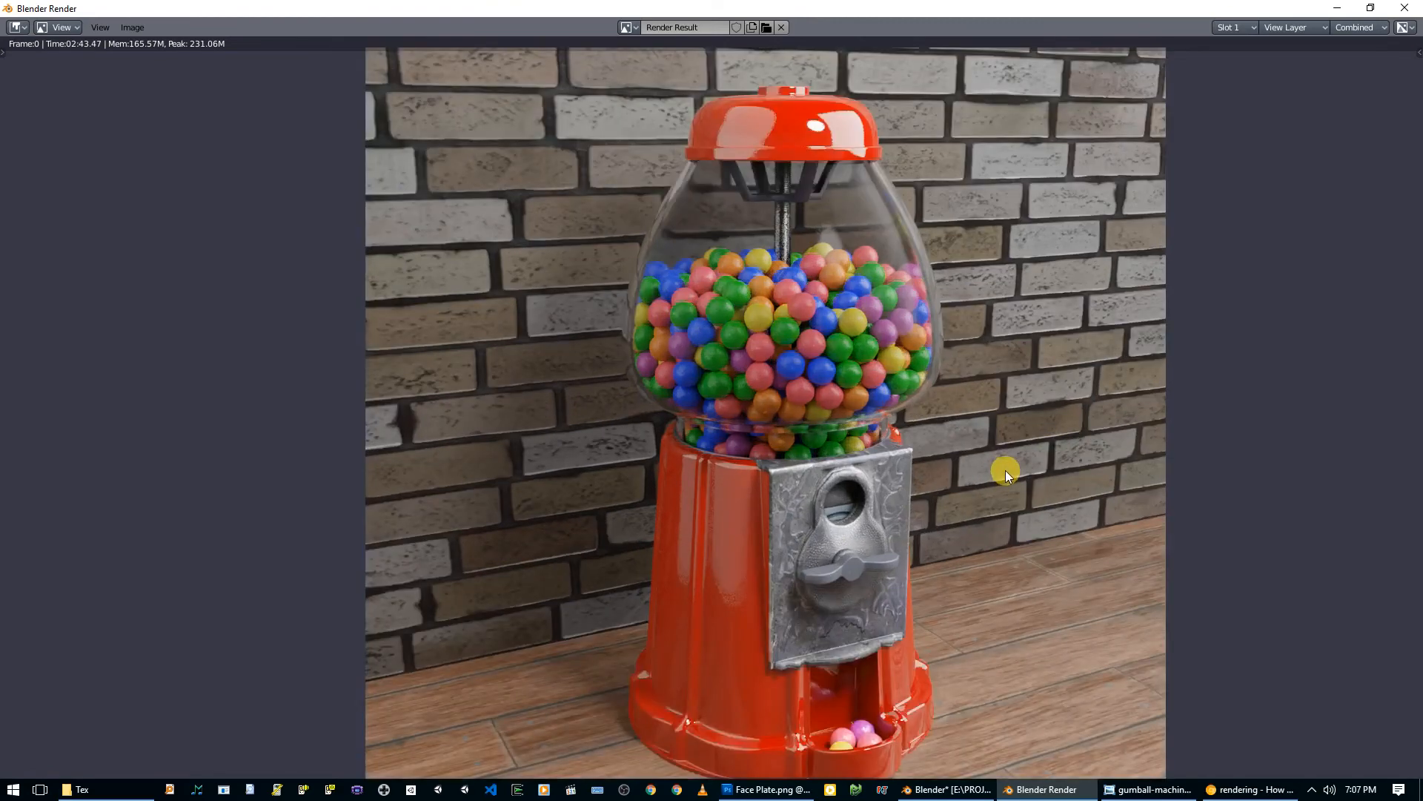
{"action": "key", "text": "j"}
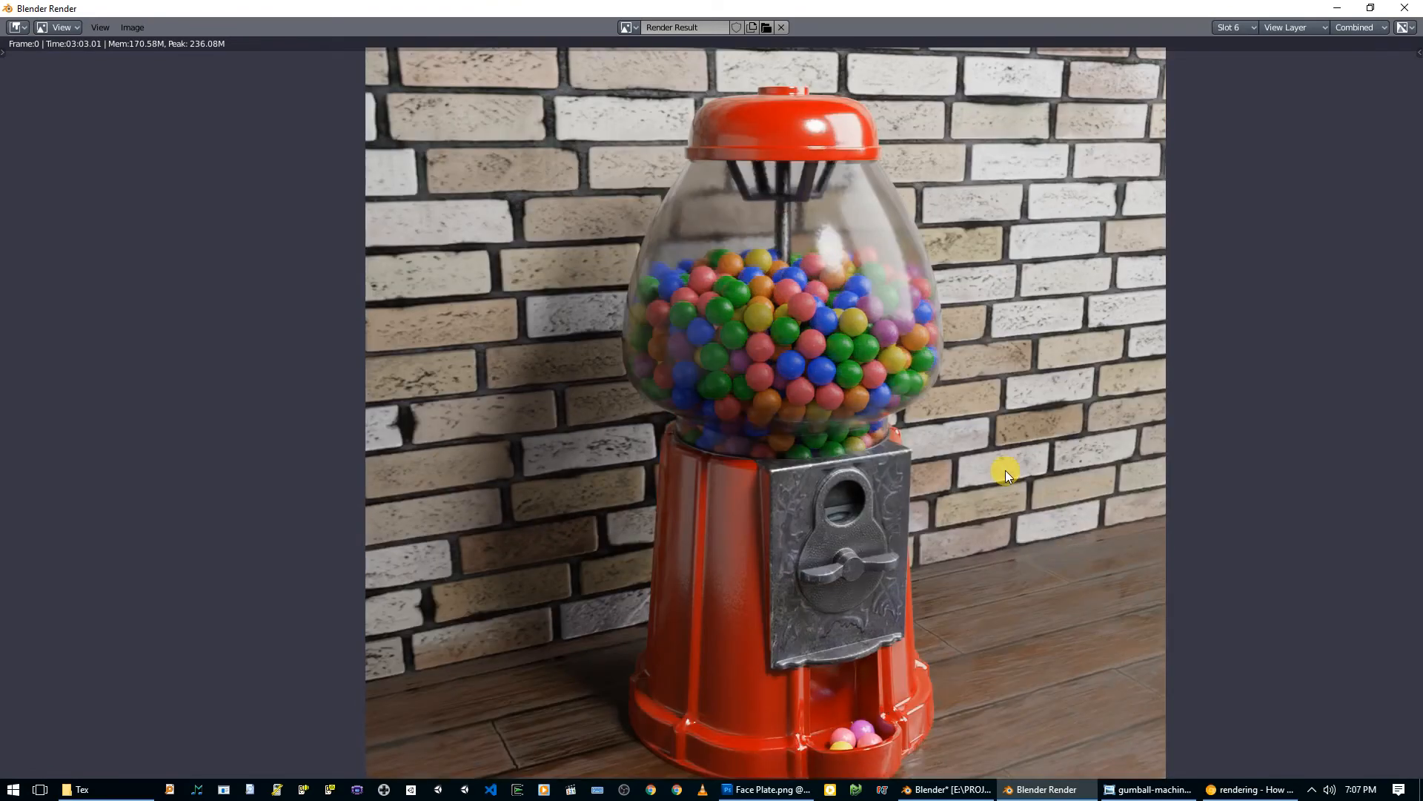
{"action": "key", "text": "j"}
{"action": "key", "text": "j"}
{"action": "key", "text": "j"}
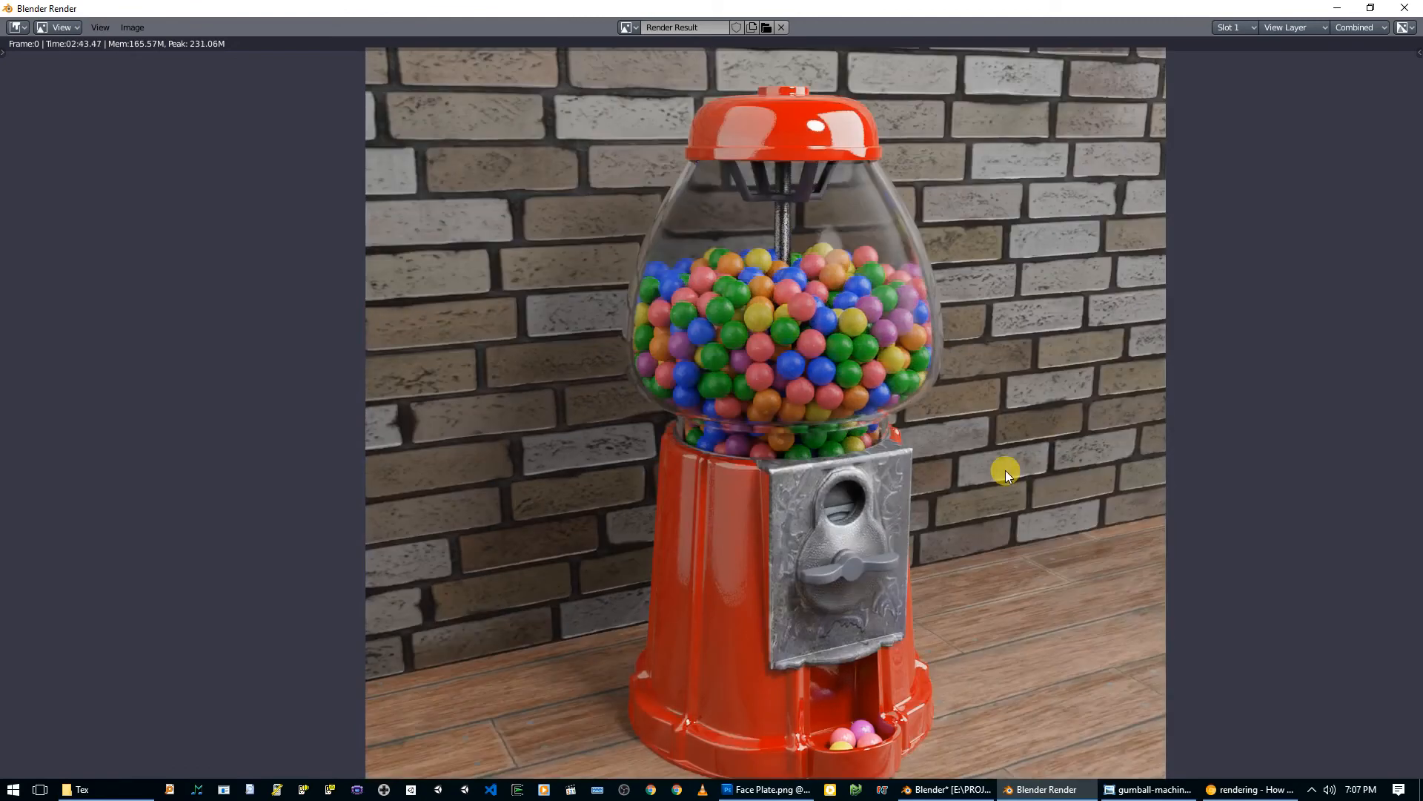
{"action": "key", "text": "j"}
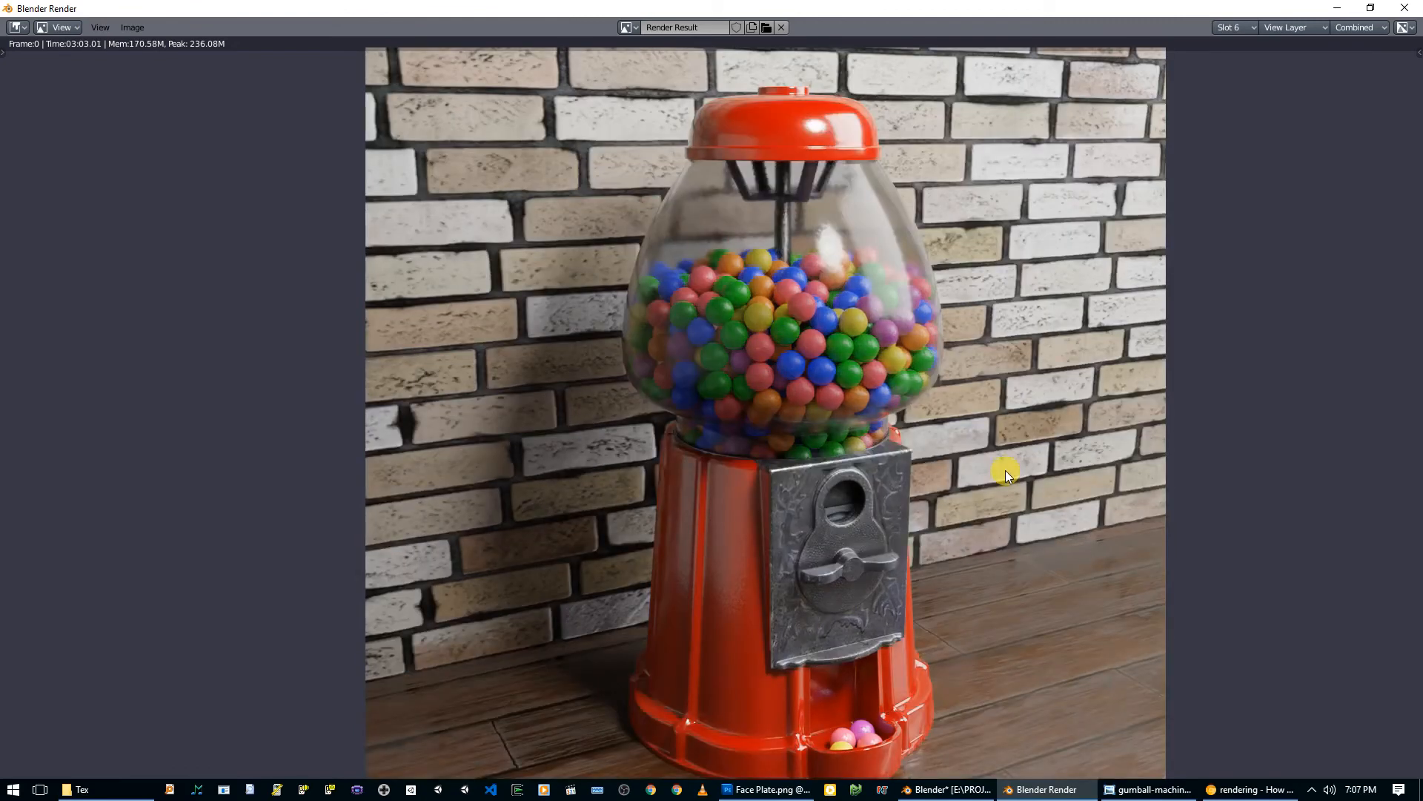
{"action": "key", "text": "j"}
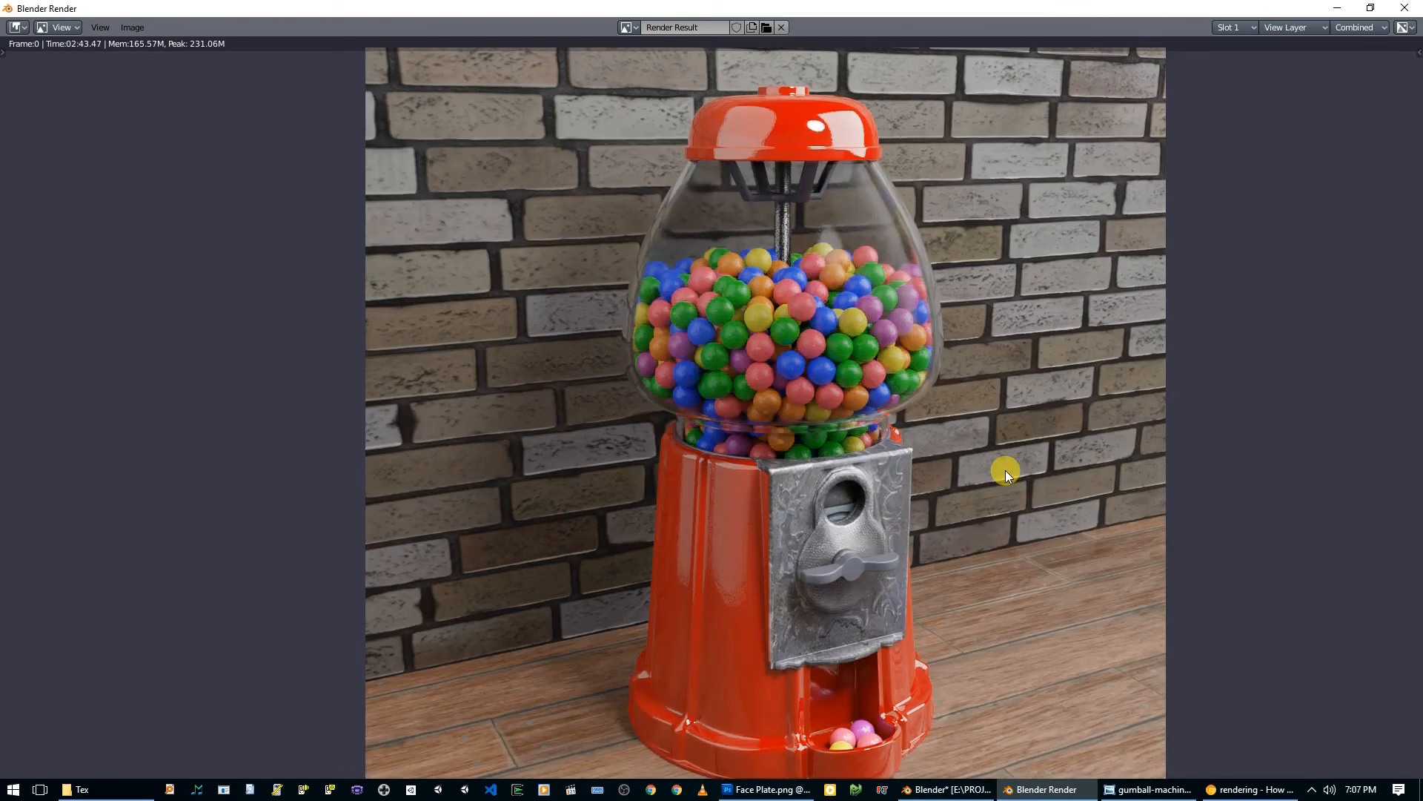
Step: Step through the stored renders from Slot 2 to Slot 6 to review how the materials and lighting progressed
{"action": "key", "text": "j"}
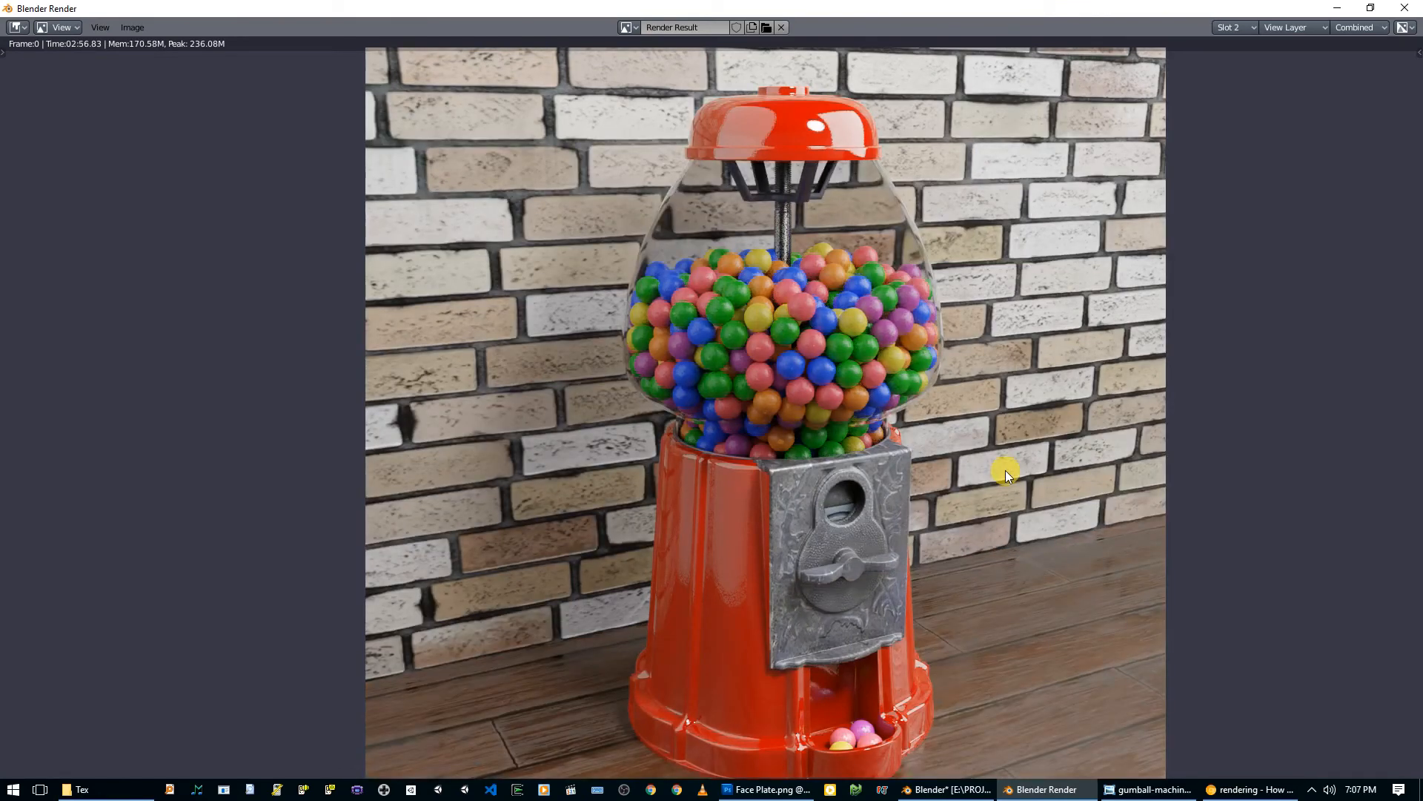
{"action": "key", "text": "j"}
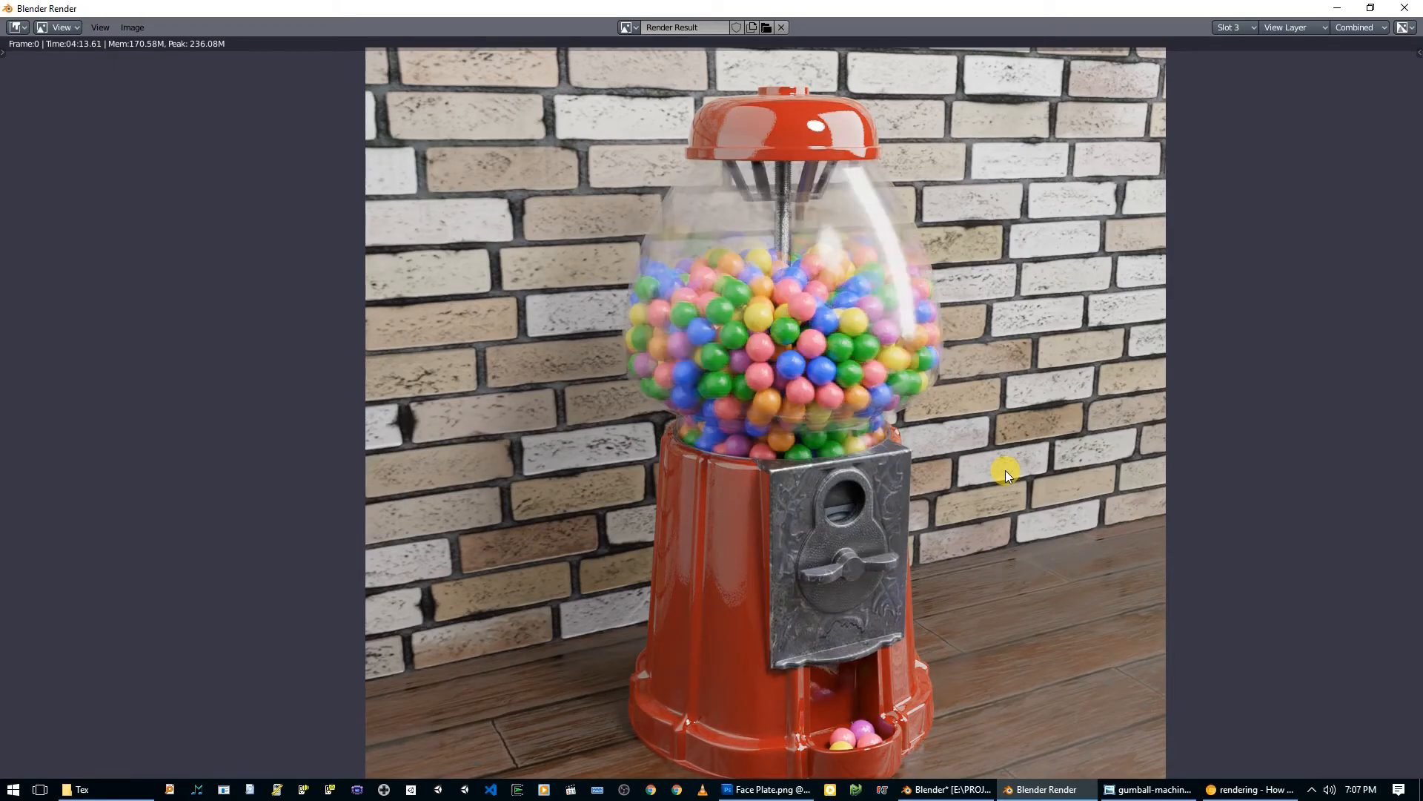
{"action": "key", "text": "j"}
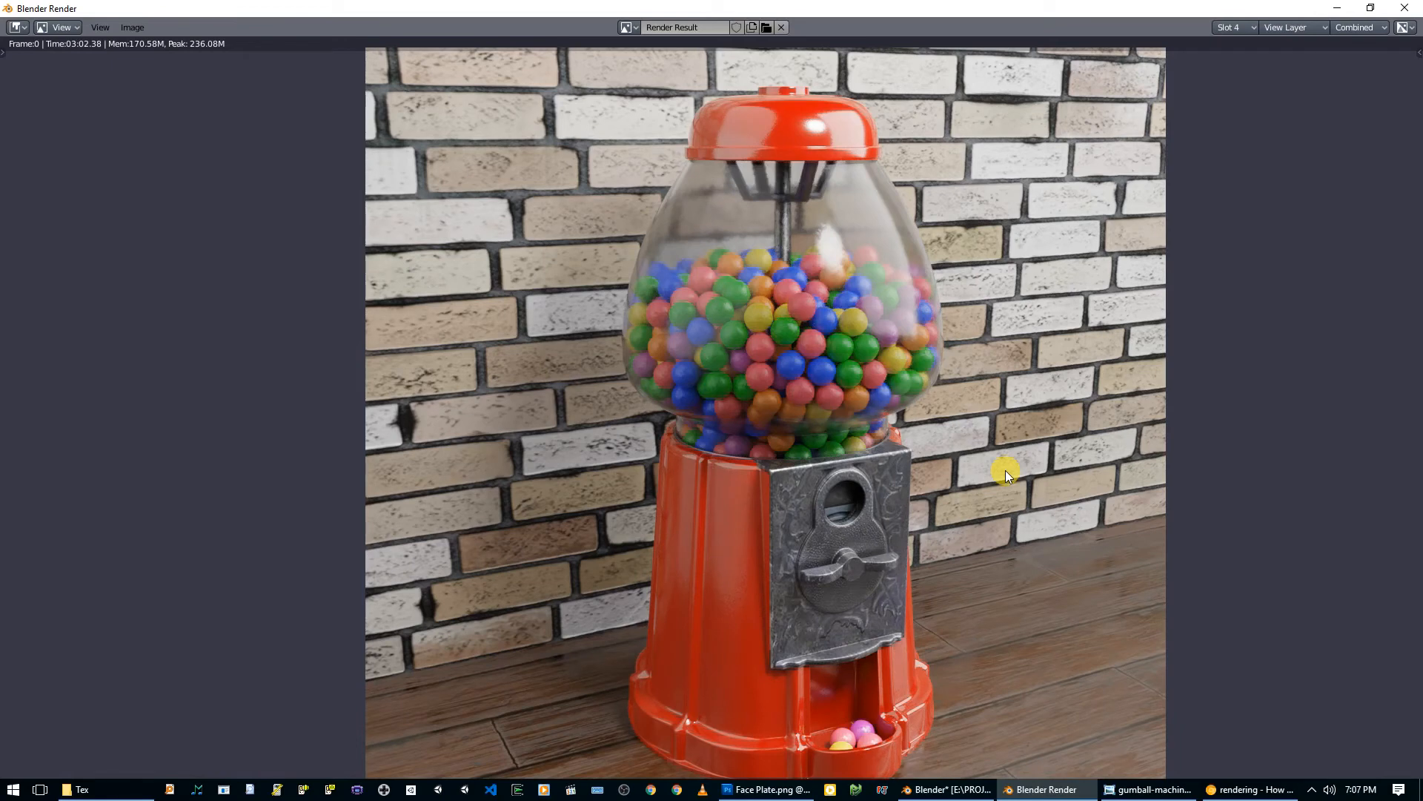
{"action": "key", "text": "j"}
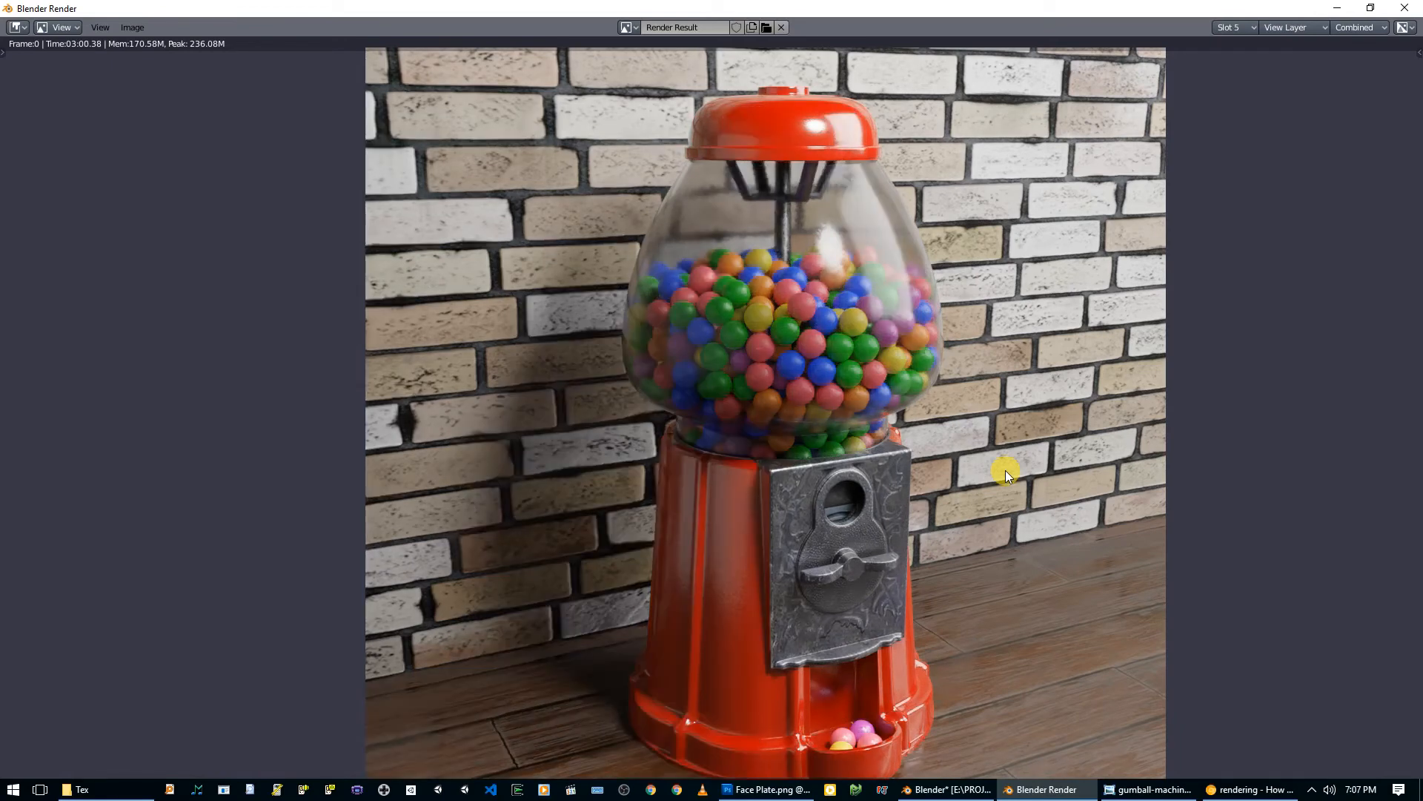
{"action": "key", "text": "j"}
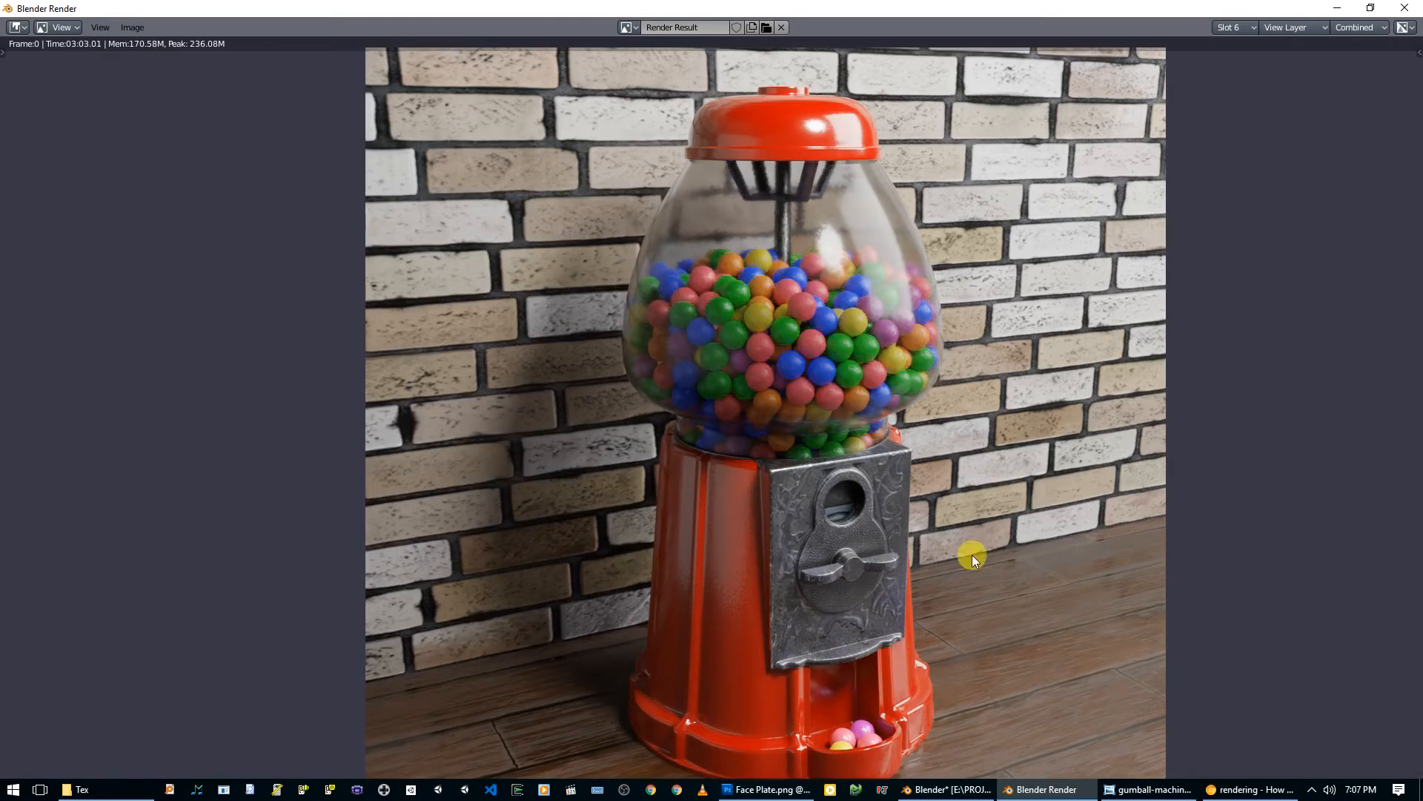
{"action": "scroll", "coordinate": [844, 609], "scroll_direction": "down", "scroll_amount": 1}
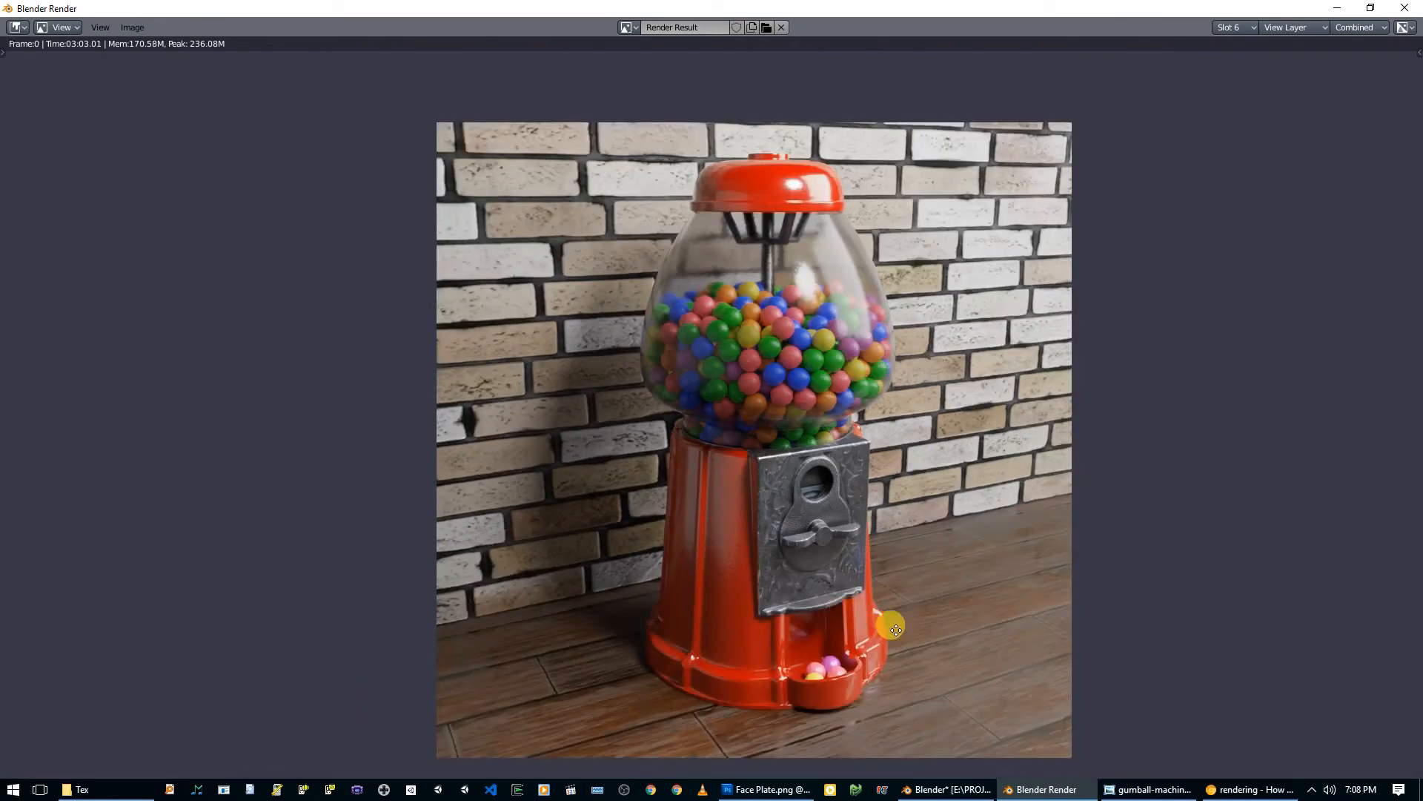
{"action": "middle_click_drag", "start_coordinate": [896, 629], "coordinate": [898, 612]}
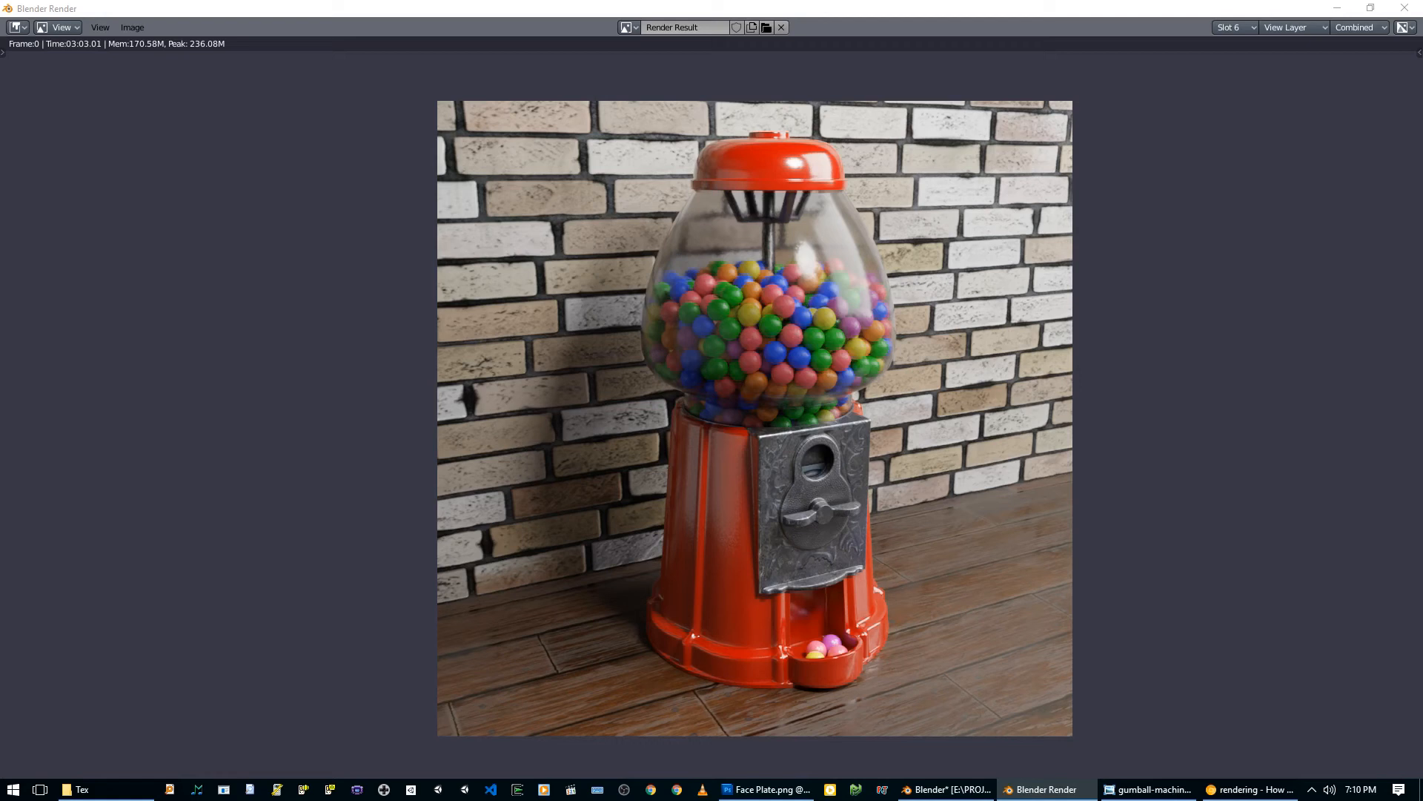
Step: Open Gumball_v003.blend in another Blender window and inspect the gumball machine model from the side, underneath and front
{"action": "left_click_drag", "start_coordinate": [0, 81], "coordinate": [689, 122]}
{"action": "double_click", "coordinate": [689, 126]}
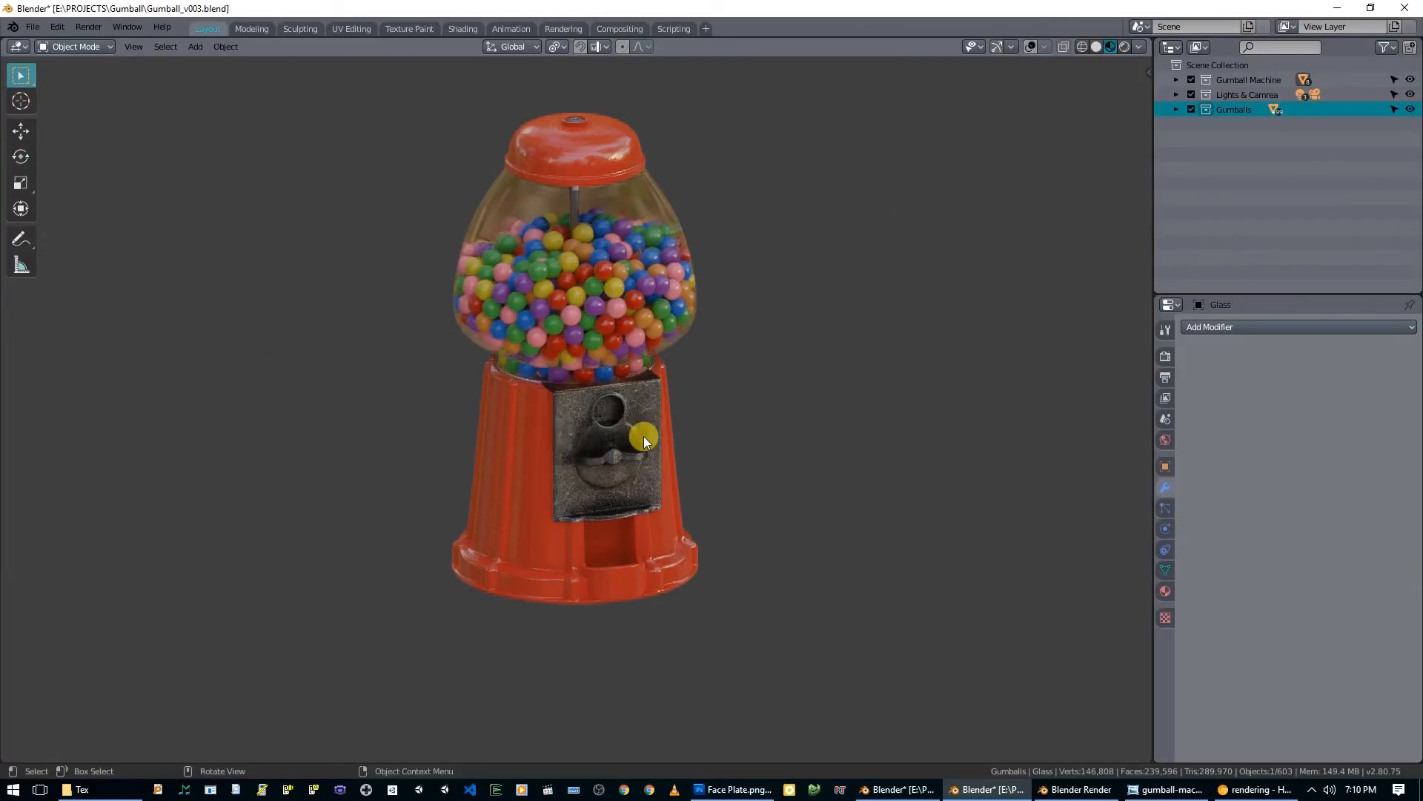
{"action": "scroll", "coordinate": [668, 439], "scroll_direction": "up", "scroll_amount": 2}
{"action": "middle_click_drag", "start_coordinate": [702, 442], "coordinate": [810, 371]}
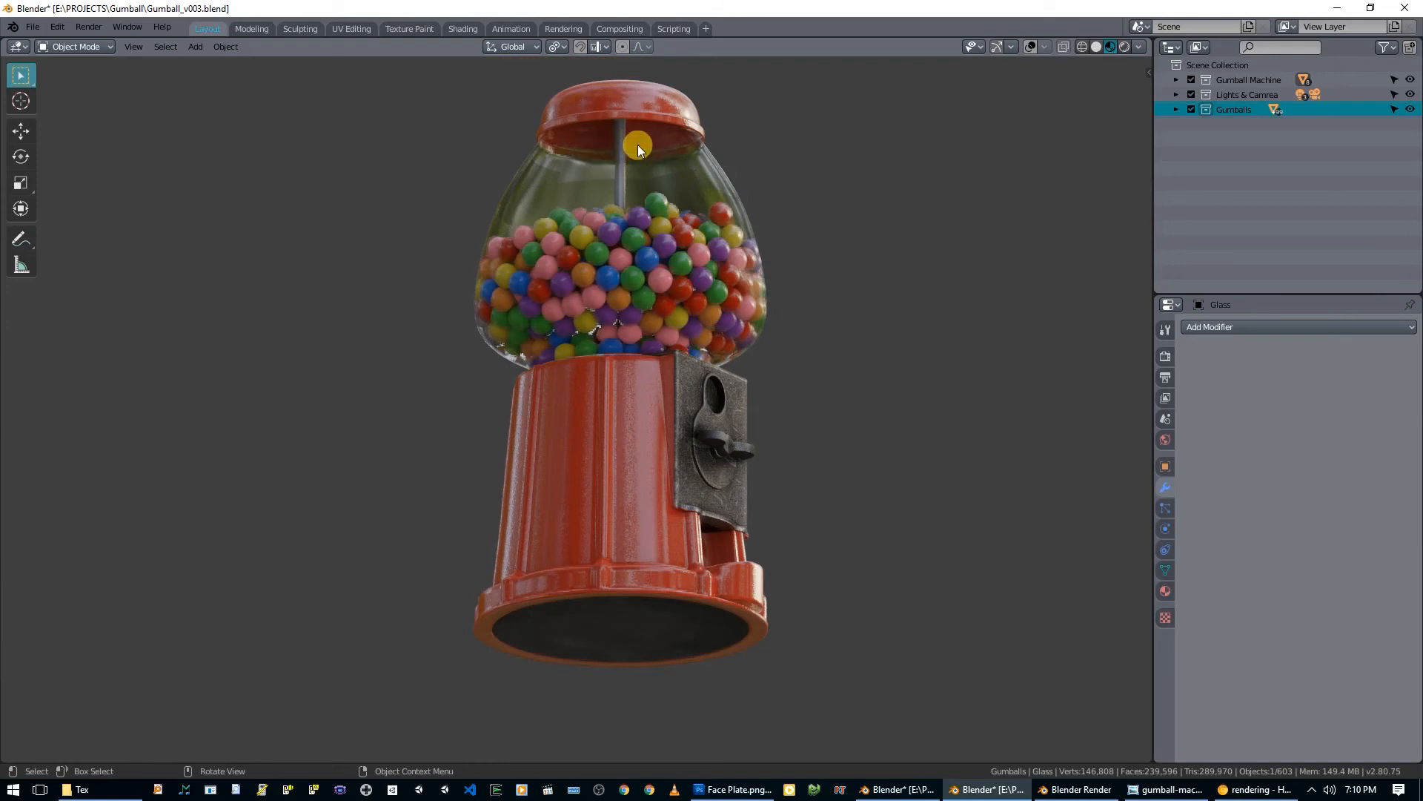
{"action": "middle_click_drag", "start_coordinate": [629, 239], "coordinate": [590, 473]}
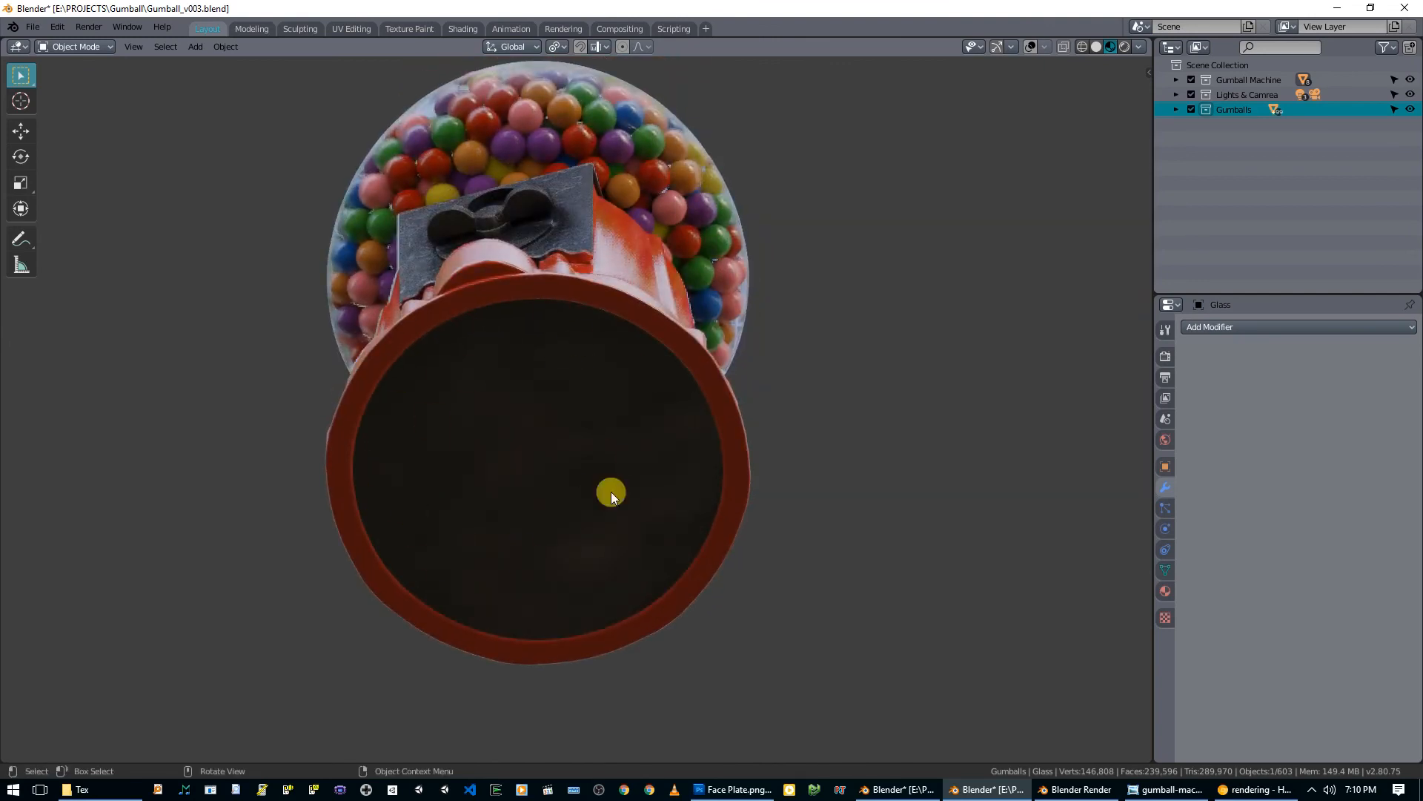
{"action": "middle_click_drag", "start_coordinate": [623, 422], "coordinate": [721, 474]}
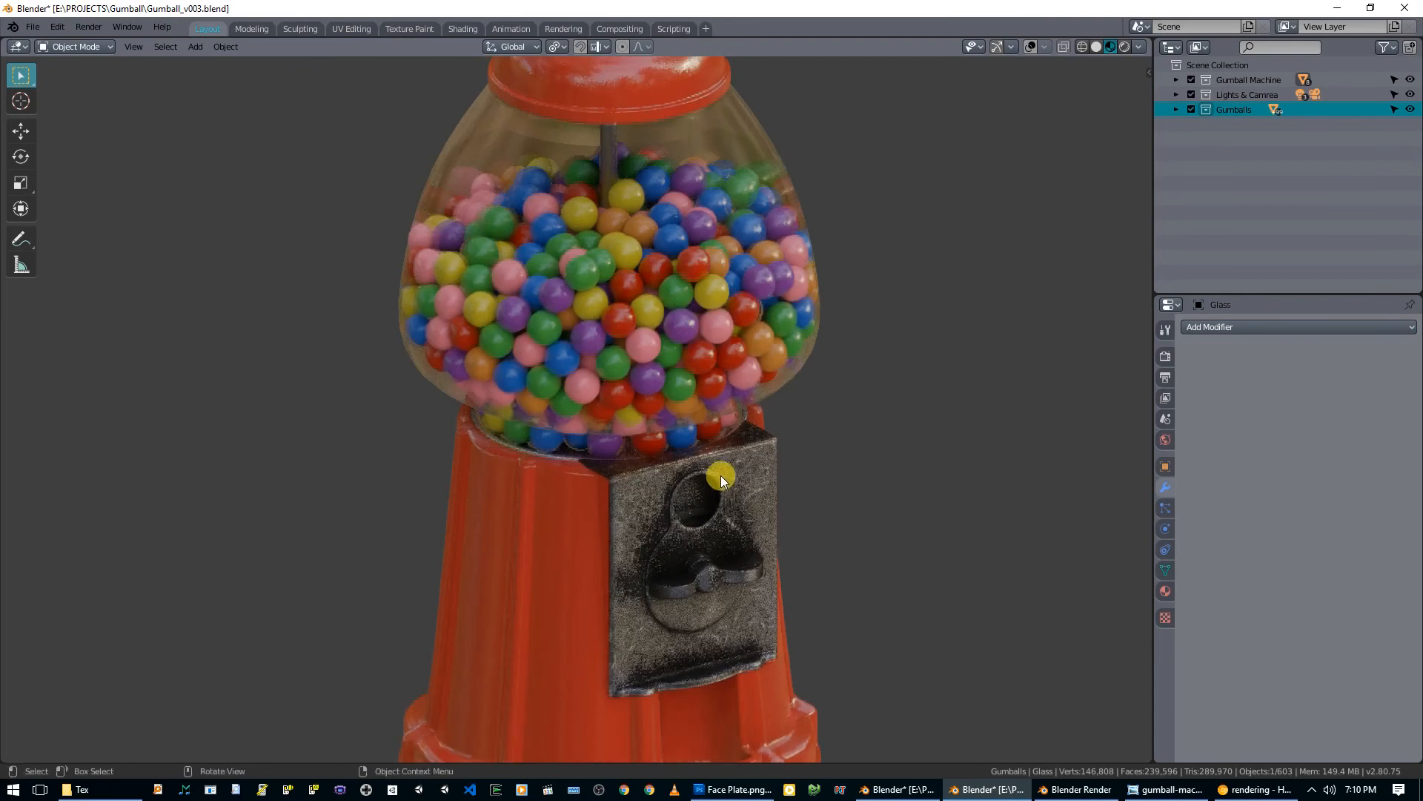
Step: Compare the Slot 6 render with the gumball machine model in Gumball_v003.blend, looking at the base and face plate
{"action": "left_click", "coordinate": [1064, 791]}
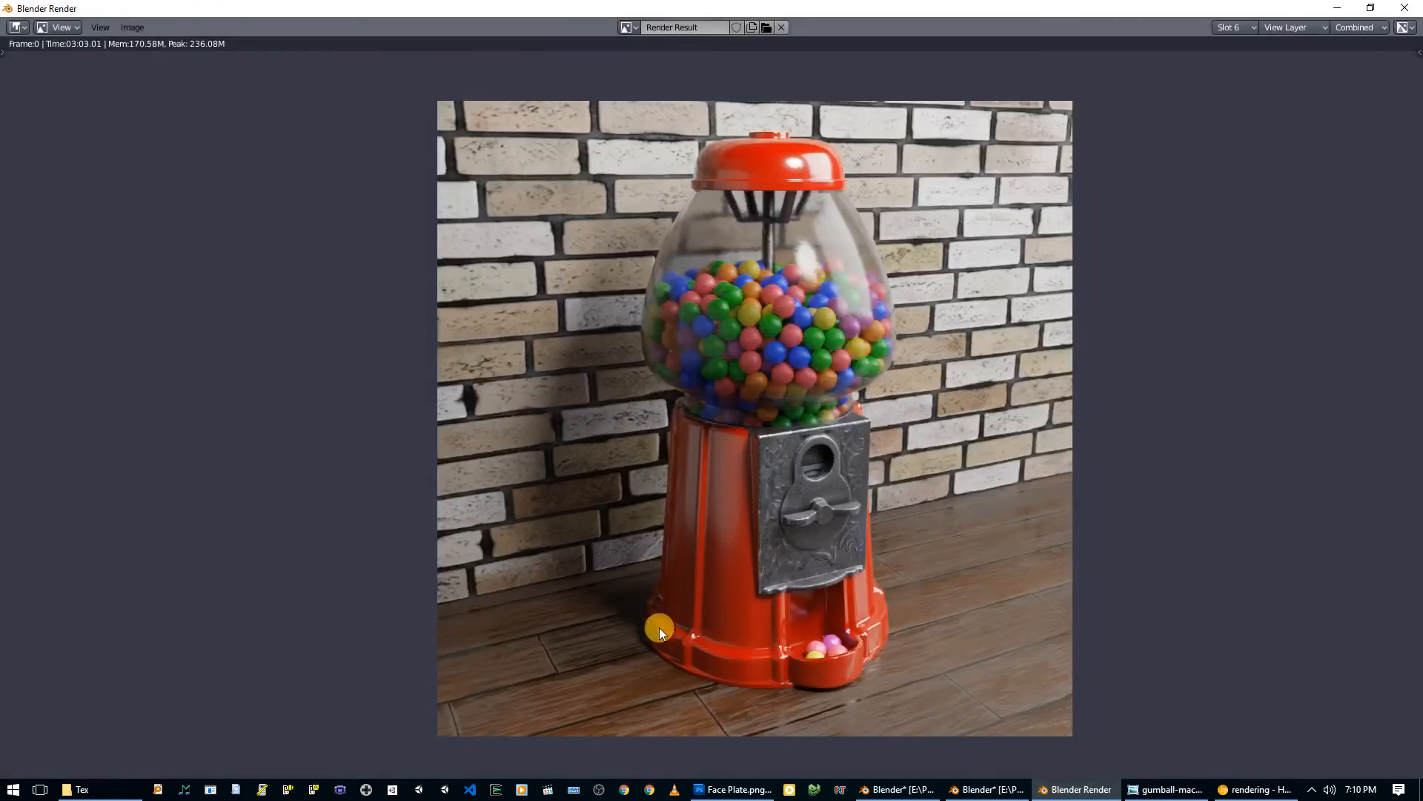
{"action": "left_click", "coordinate": [988, 789]}
{"action": "middle_click_drag", "start_coordinate": [803, 566], "coordinate": [697, 488]}
{"action": "scroll", "coordinate": [756, 555], "scroll_direction": "down", "scroll_amount": 3}
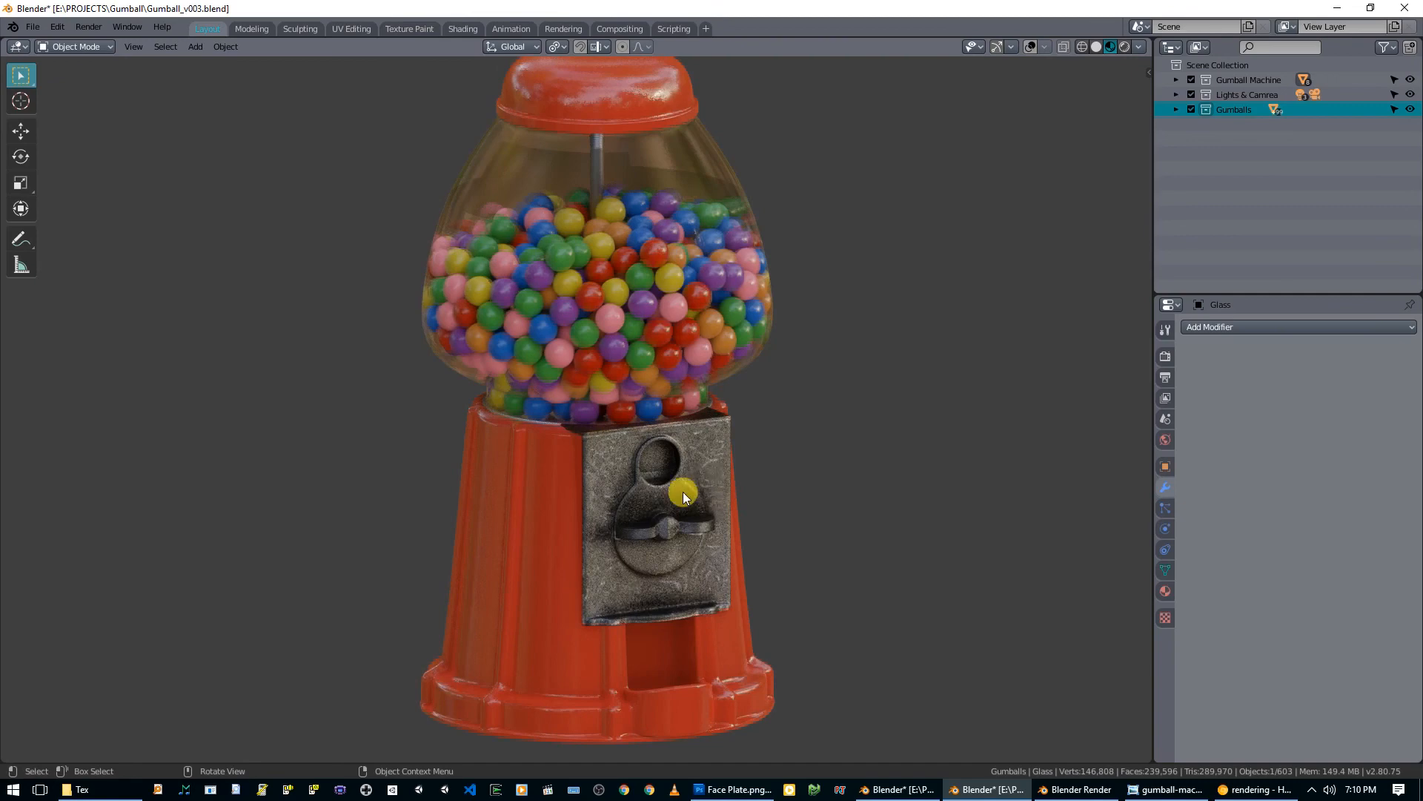
Step: Place the Gumball_v003.blend window and the Slot 6 render window side by side, with the model's viewport maximized
{"action": "key", "text": "super+Left"}
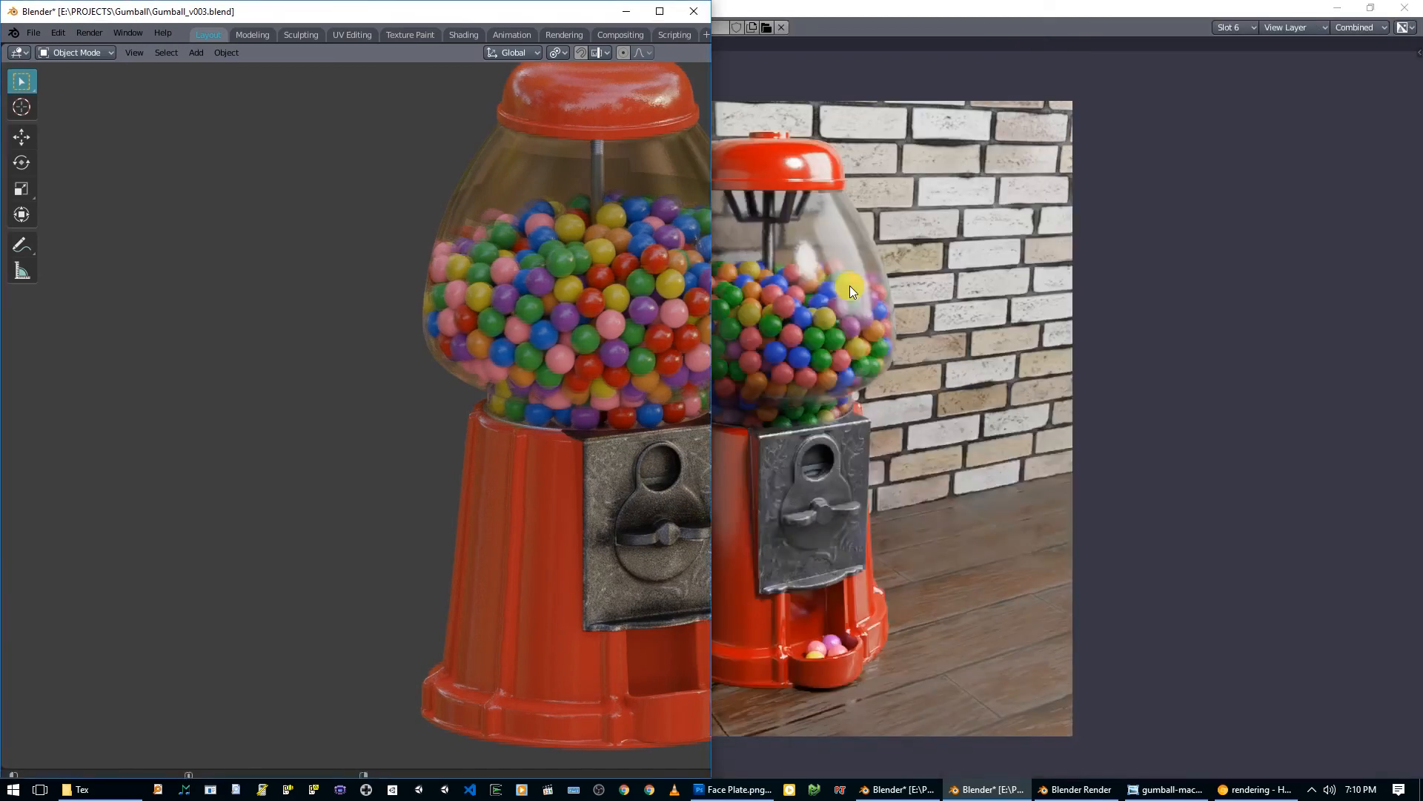
{"action": "left_click", "coordinate": [1094, 220]}
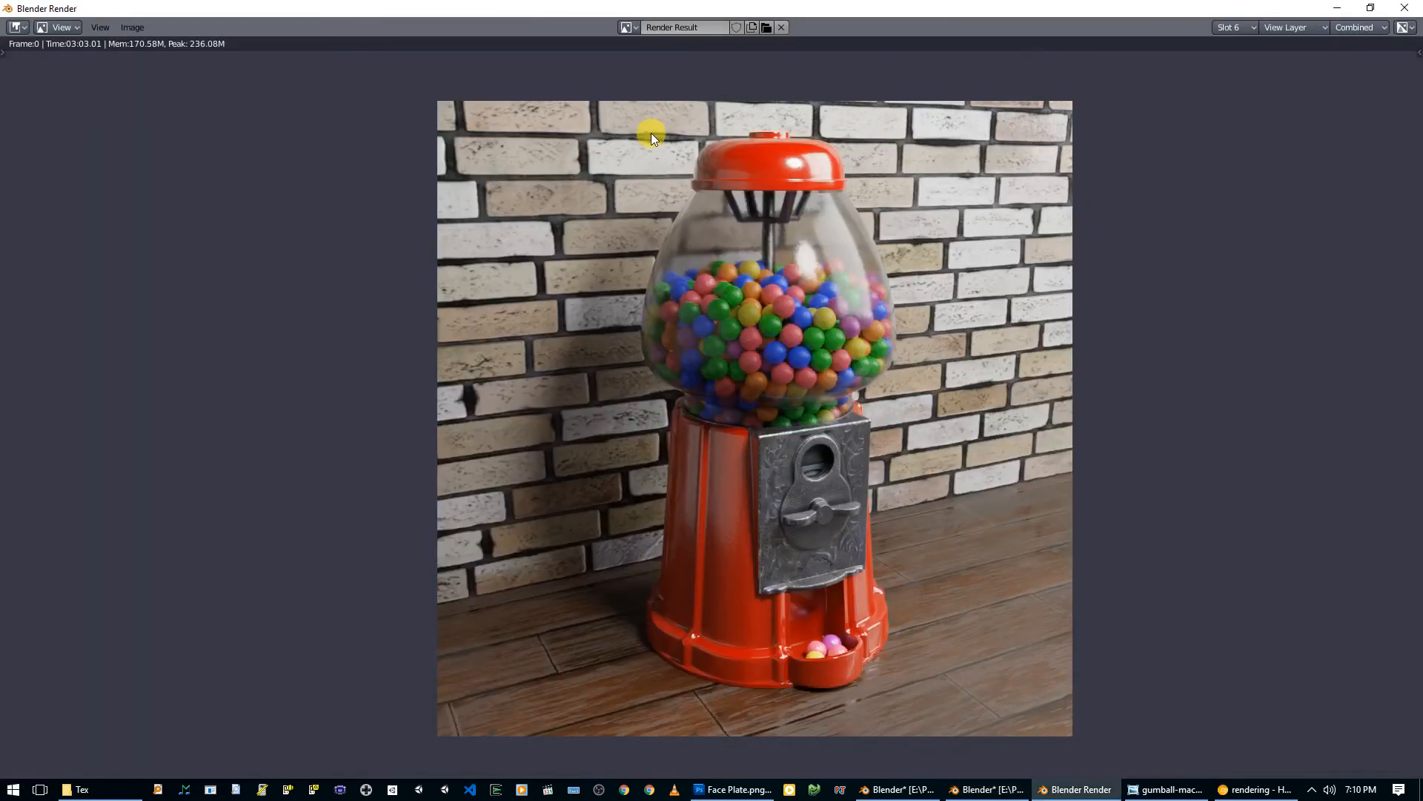
{"action": "key", "text": "super+Right"}
{"action": "scroll", "coordinate": [1054, 355], "scroll_direction": "up", "scroll_amount": 1}
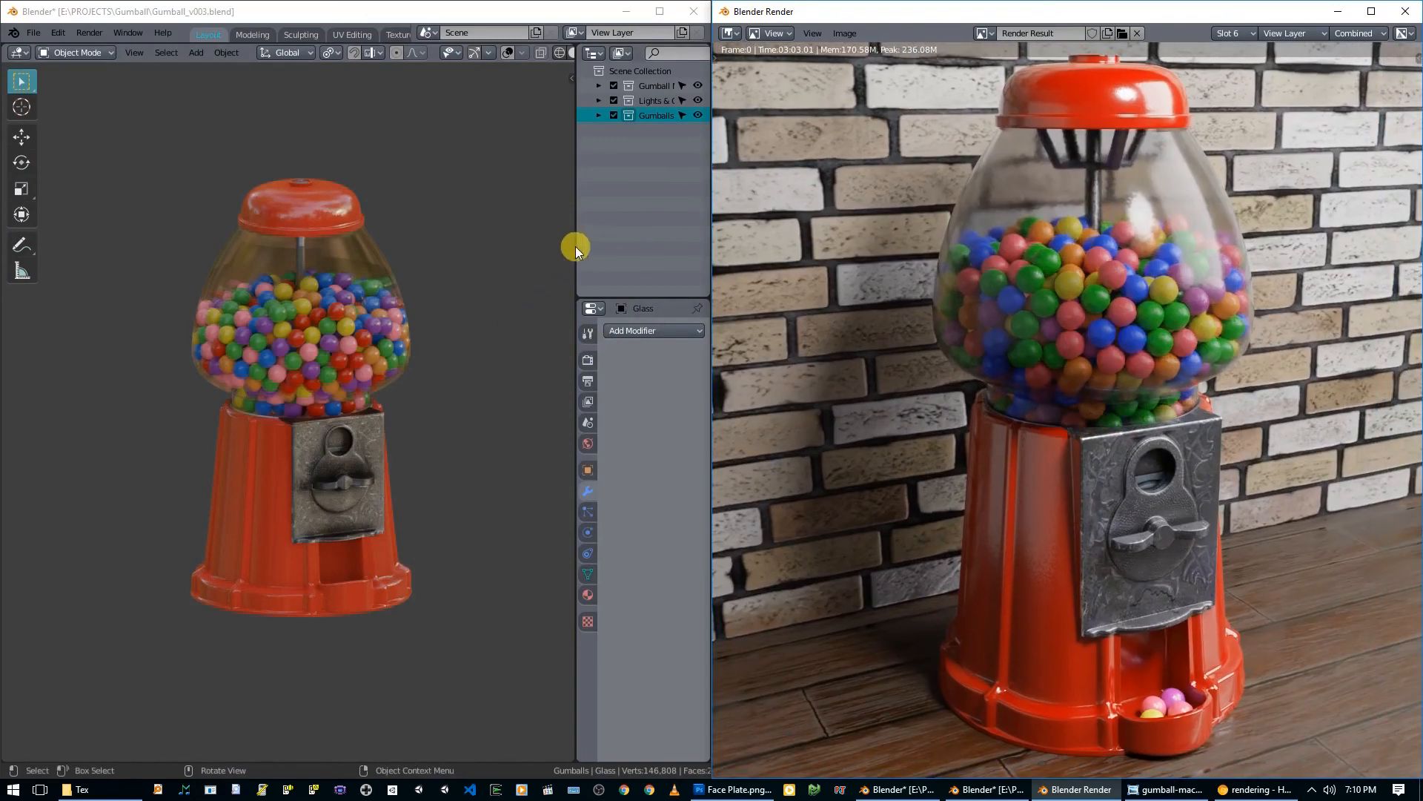
{"action": "left_click", "coordinate": [521, 261]}
{"action": "key", "text": "ctrl+F4"}
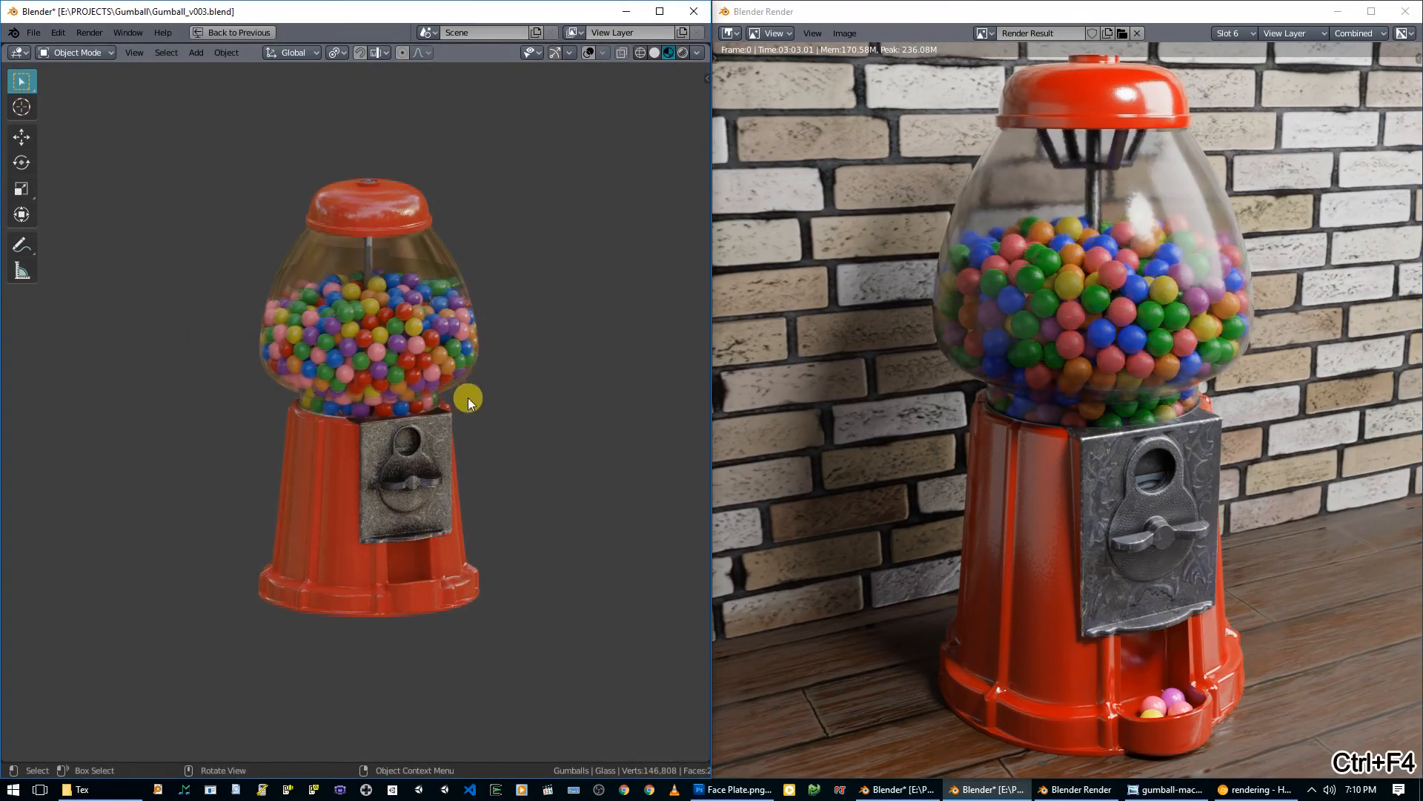
Step: Compare the gumball machine model with the Slot 6 render from several angles, looking closely at the face plate and gumballs
{"action": "scroll", "coordinate": [492, 437], "scroll_direction": "up", "scroll_amount": 2}
{"action": "middle_click_drag", "start_coordinate": [513, 453], "coordinate": [509, 458]}
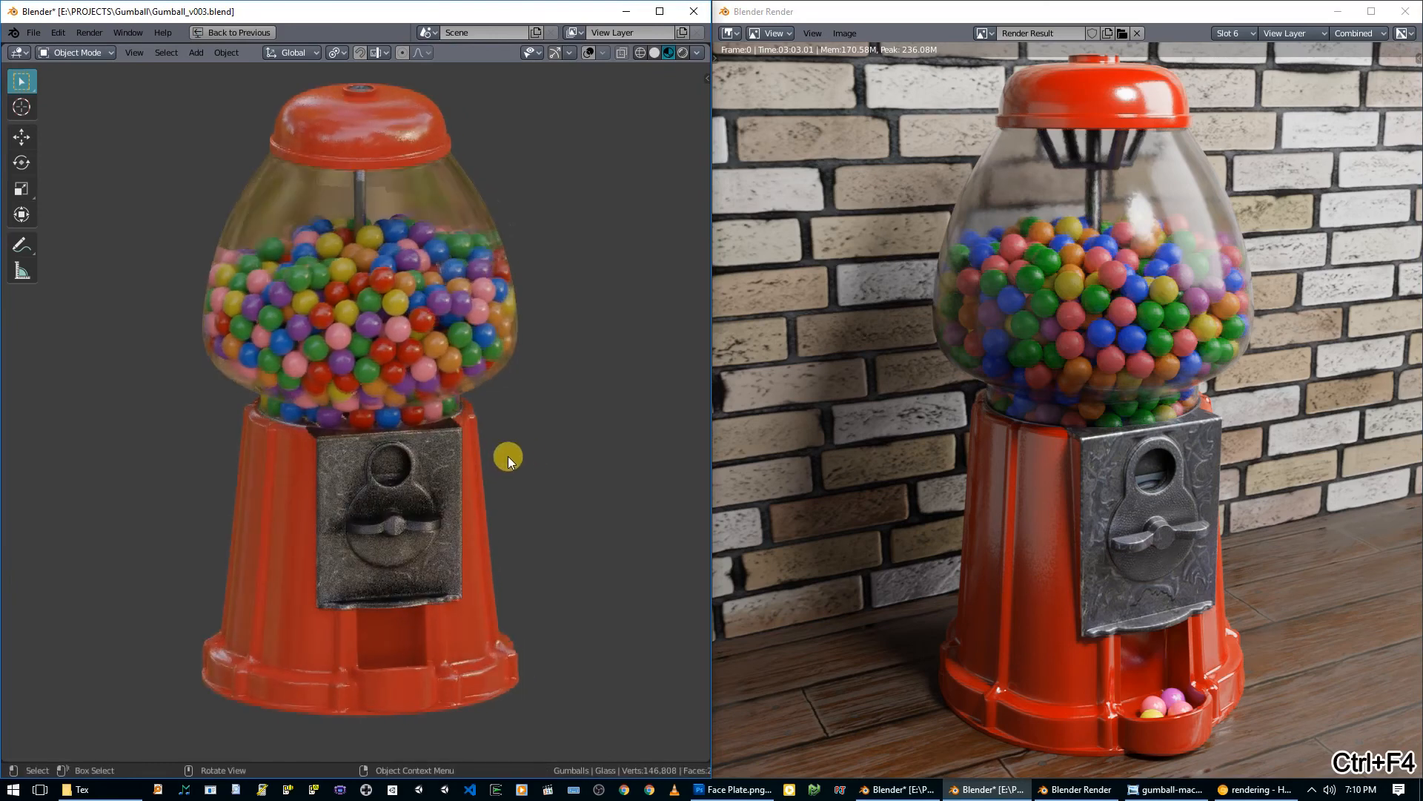
{"action": "mouse_move", "coordinate": [497, 469]}
{"action": "middle_mouse_down"}
{"action": "mouse_move", "coordinate": [510, 473]}
{"action": "mouse_move", "coordinate": [513, 448]}
{"action": "middle_mouse_up"}
{"action": "scroll", "coordinate": [509, 464], "scroll_direction": "down", "scroll_amount": 1}
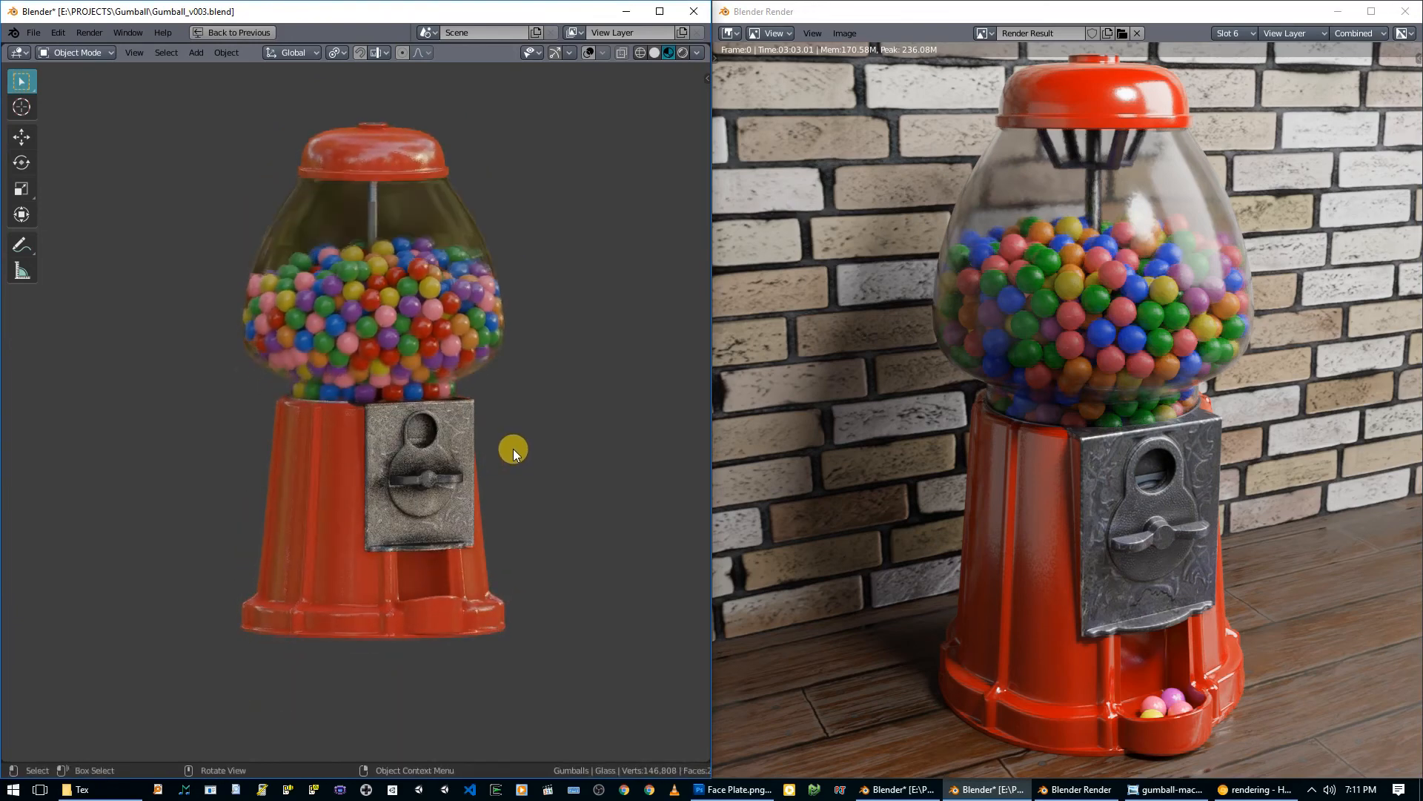
{"action": "scroll", "coordinate": [516, 439], "scroll_direction": "up", "scroll_amount": 1}
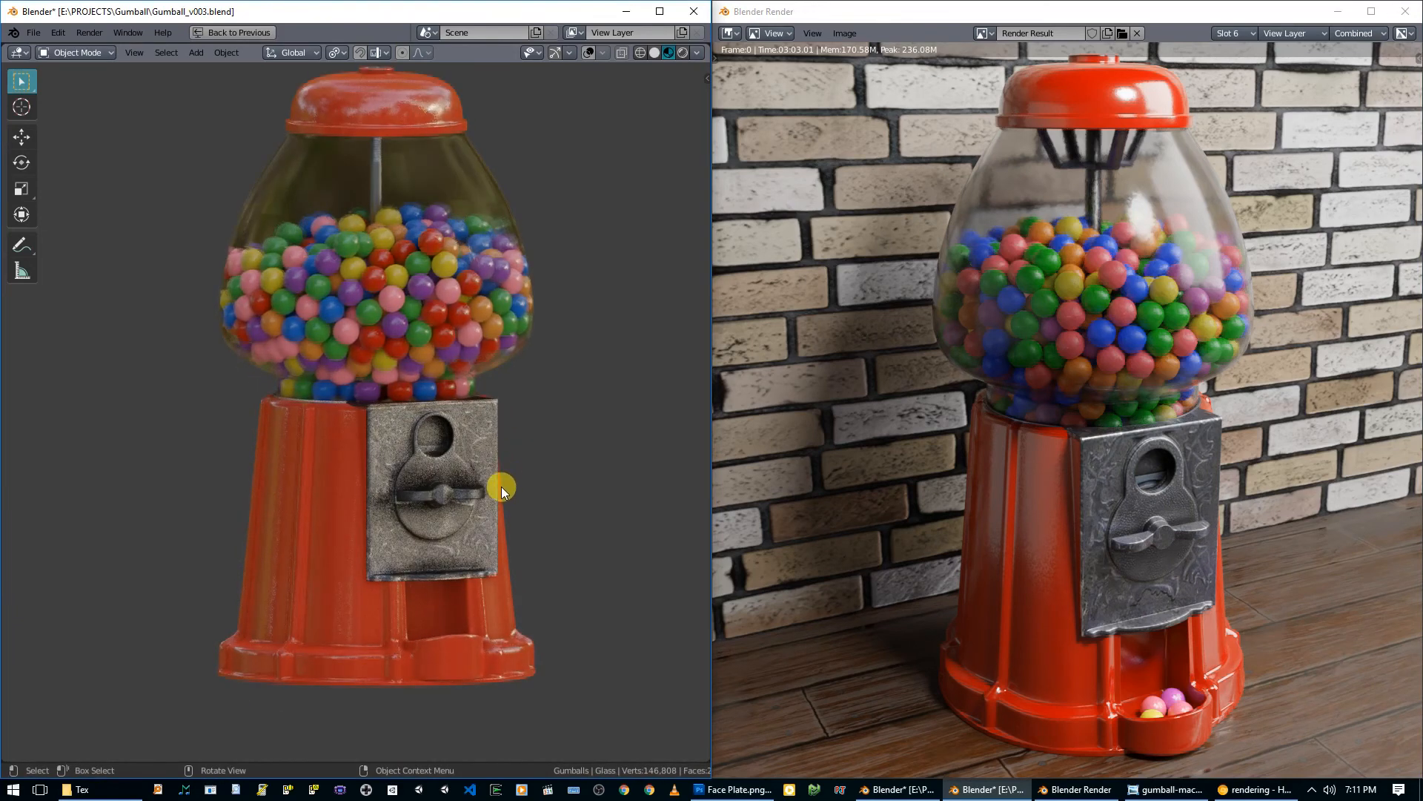
{"action": "middle_click_drag", "start_coordinate": [464, 501], "coordinate": [479, 527]}
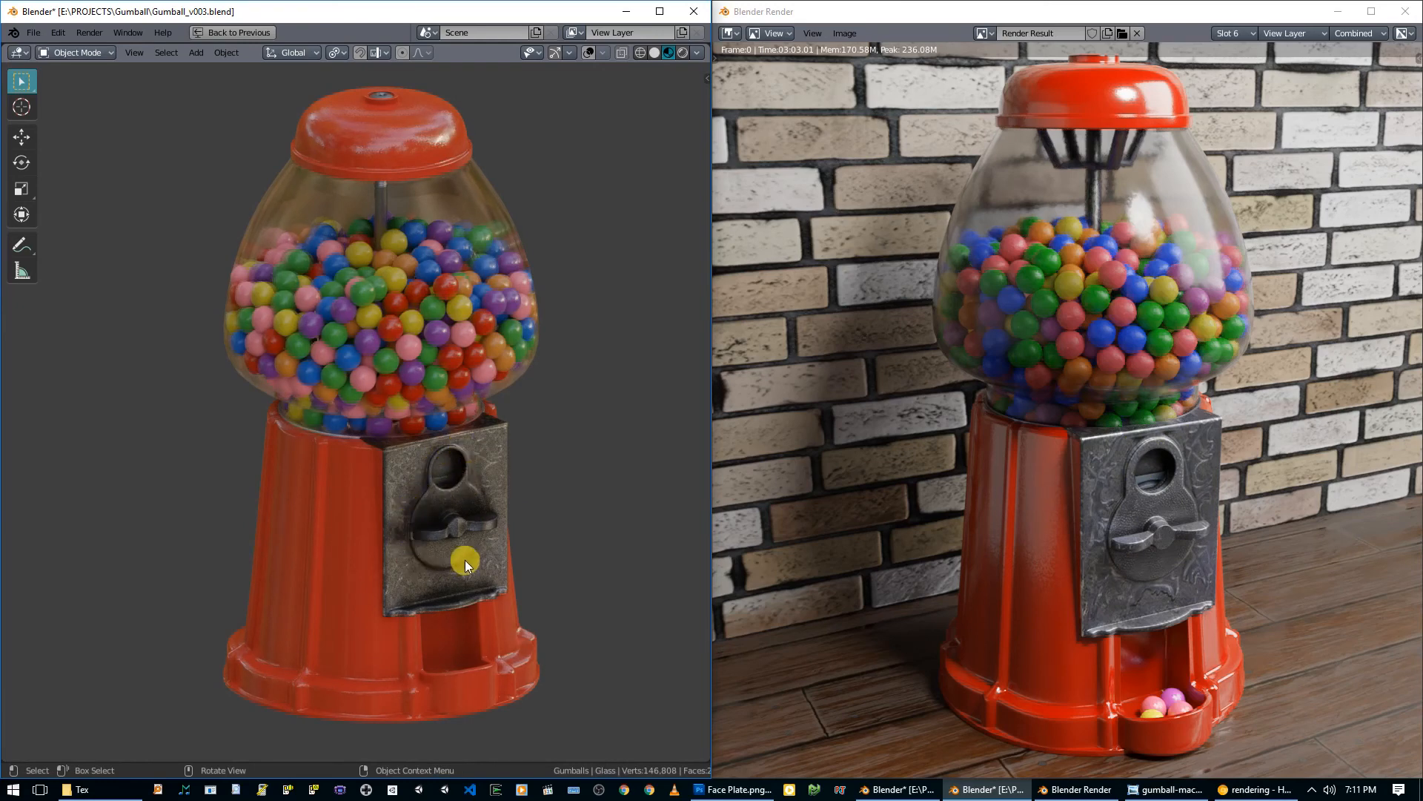
{"action": "scroll", "coordinate": [452, 570], "scroll_direction": "up", "scroll_amount": 3}
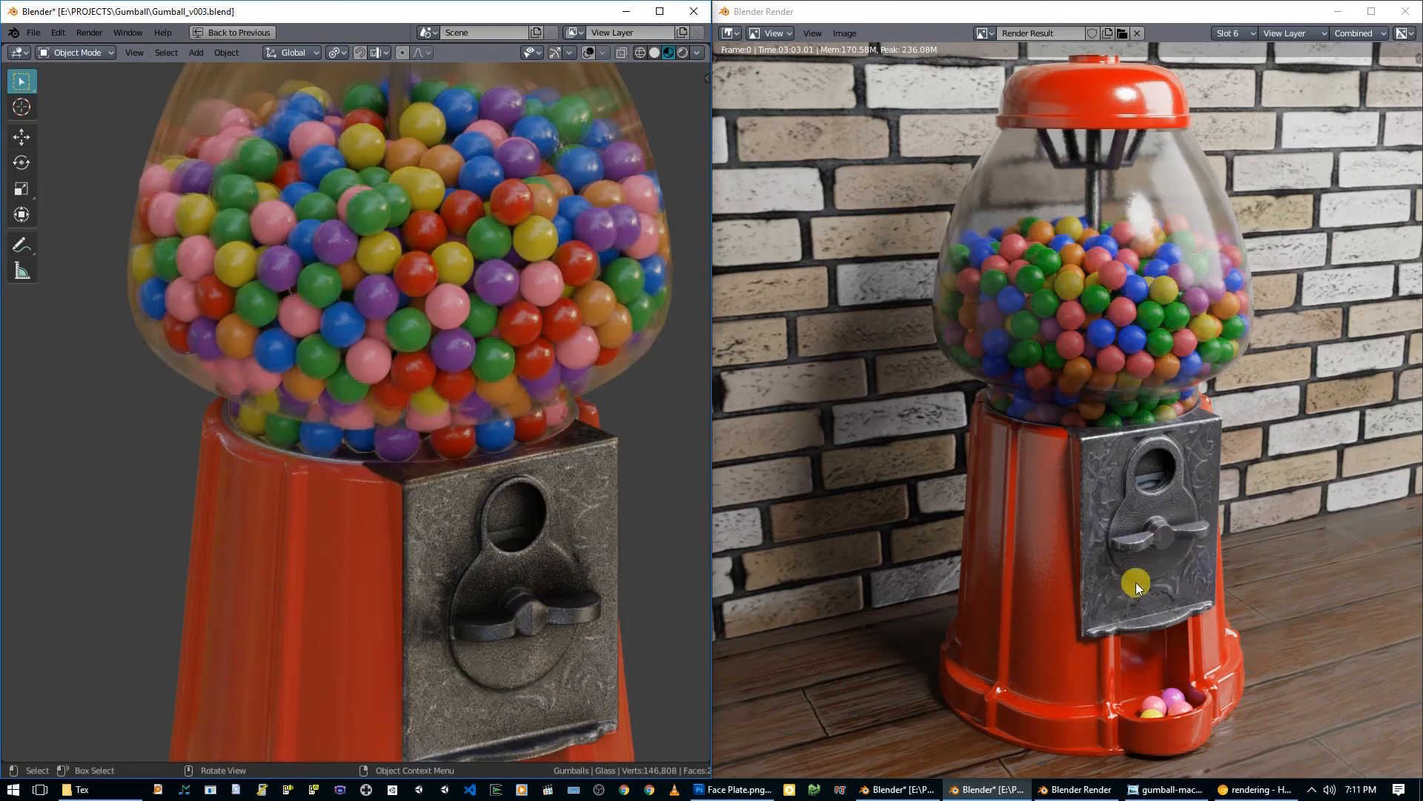
{"action": "scroll", "coordinate": [488, 473], "scroll_direction": "down", "scroll_amount": 4}
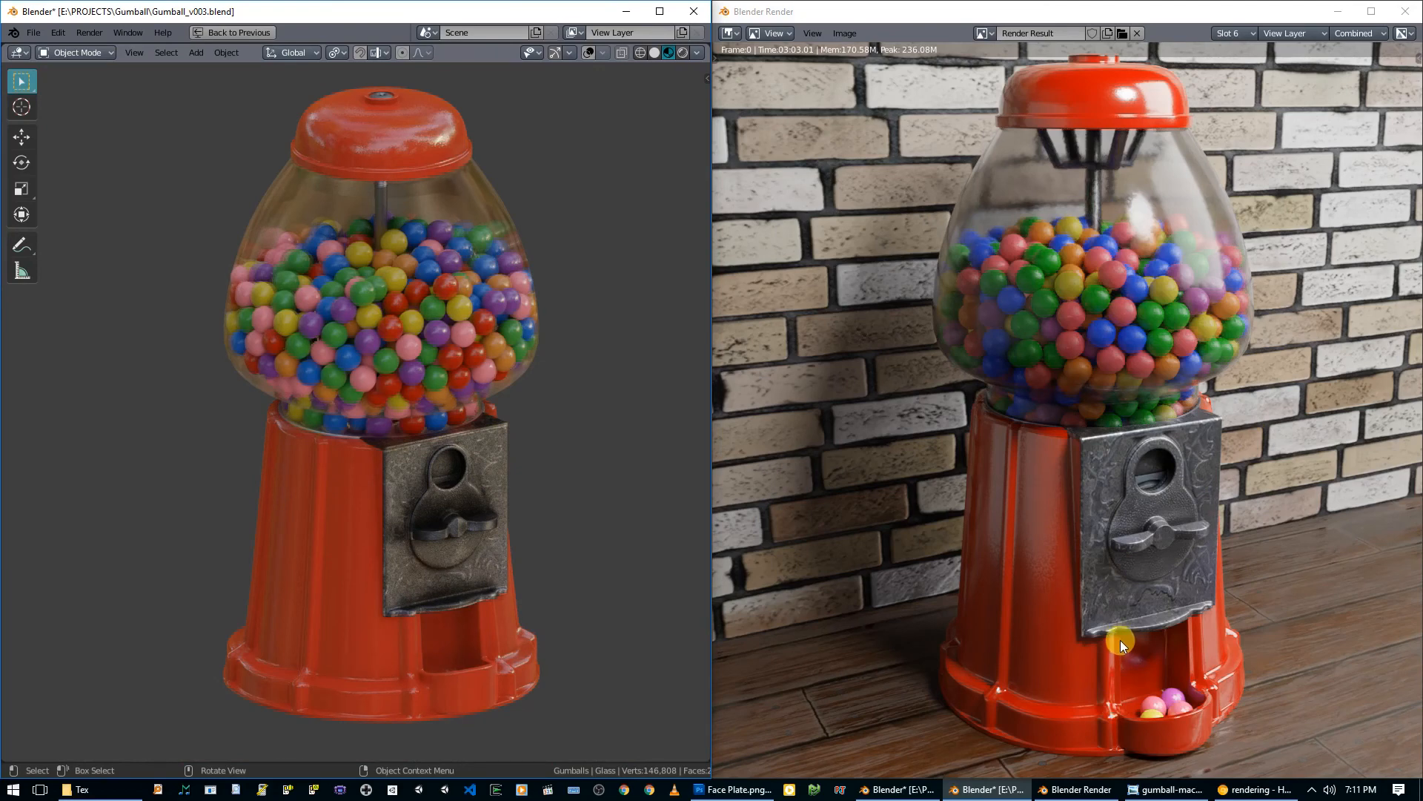
Step: Review the reference photos in Windows Photo Viewer, looking at the dispenser opening and its clear flap, and return to Blender
{"action": "left_click", "coordinate": [1168, 789]}
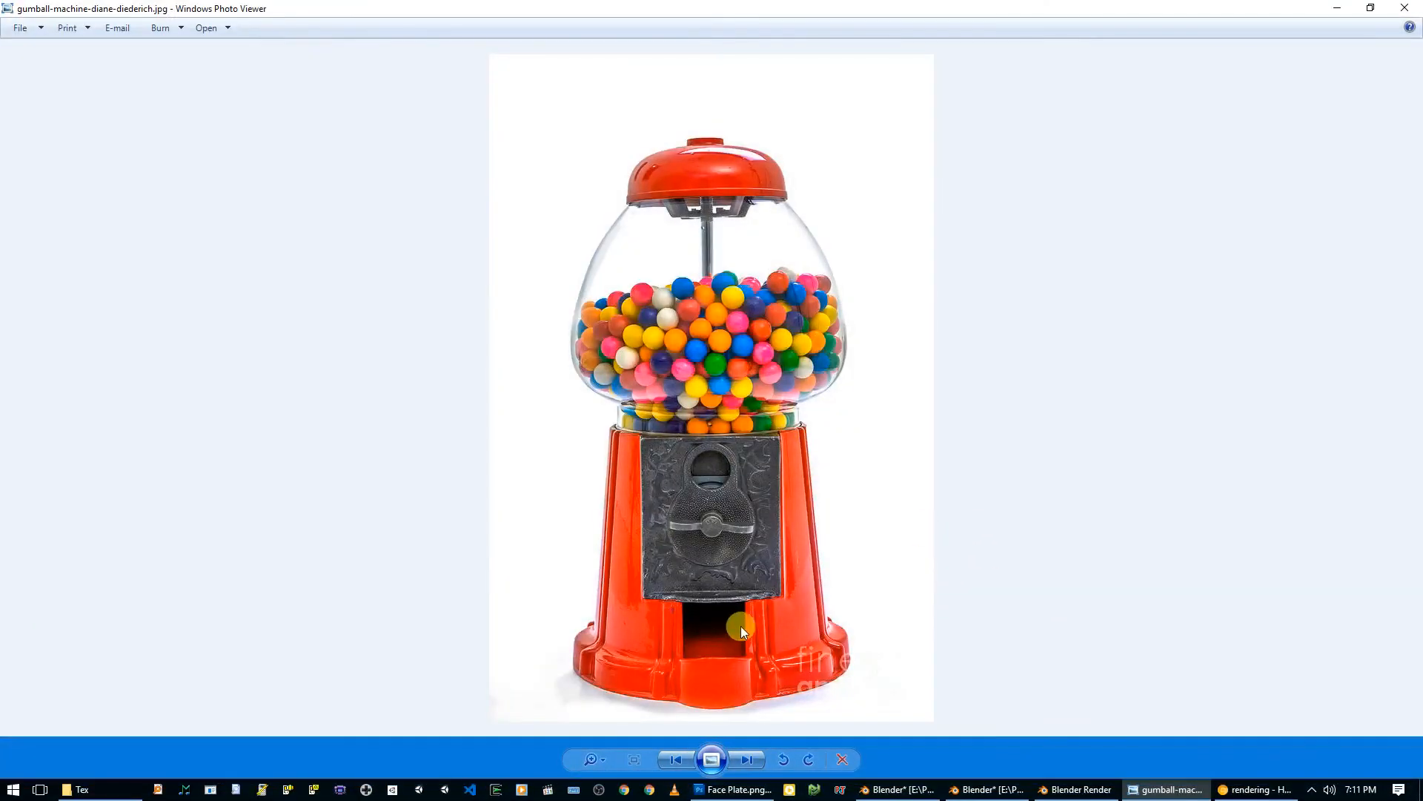
{"action": "key", "text": "Left"}
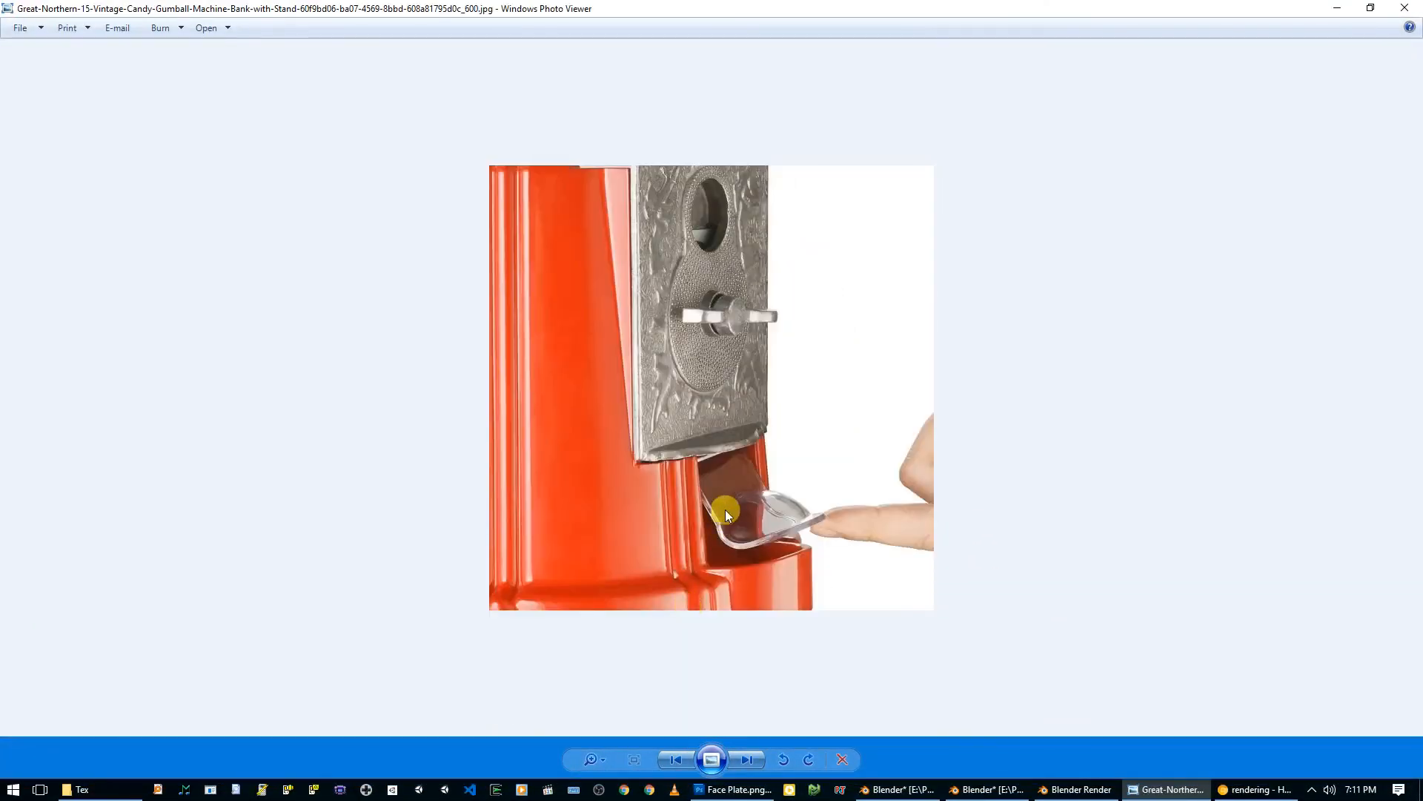
{"action": "key", "text": "Left"}
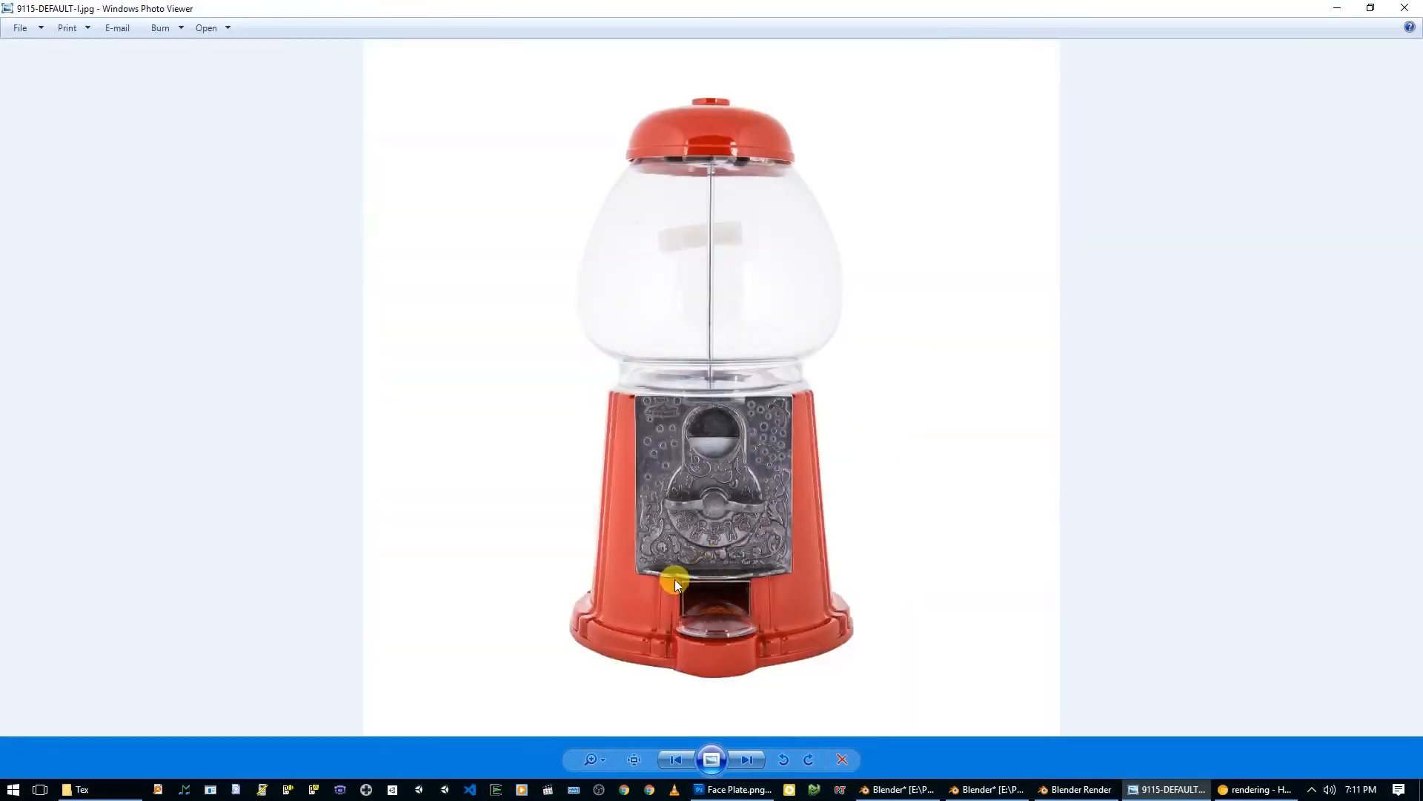
{"action": "key", "text": "Right"}
{"action": "key", "text": "Right"}
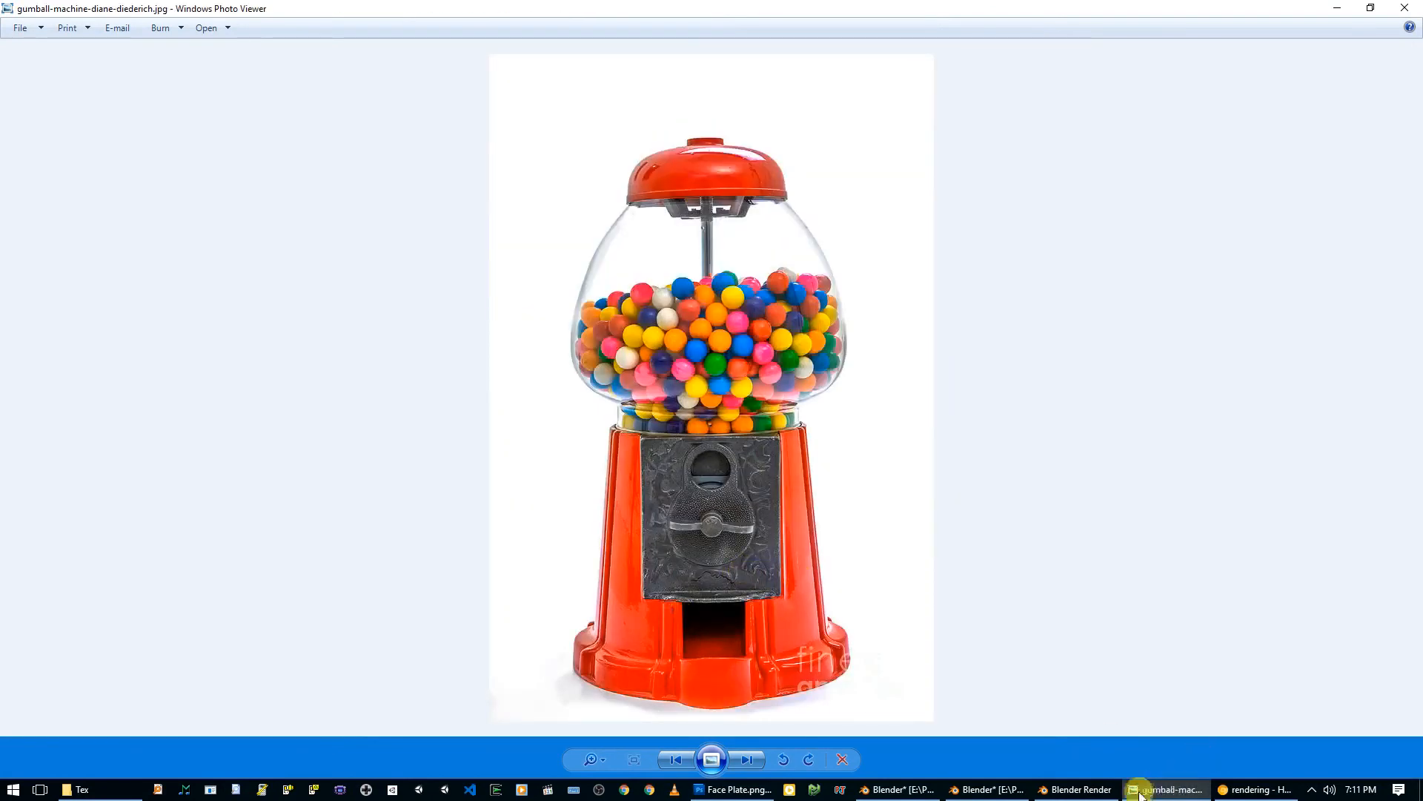
{"action": "left_click", "coordinate": [1164, 789]}
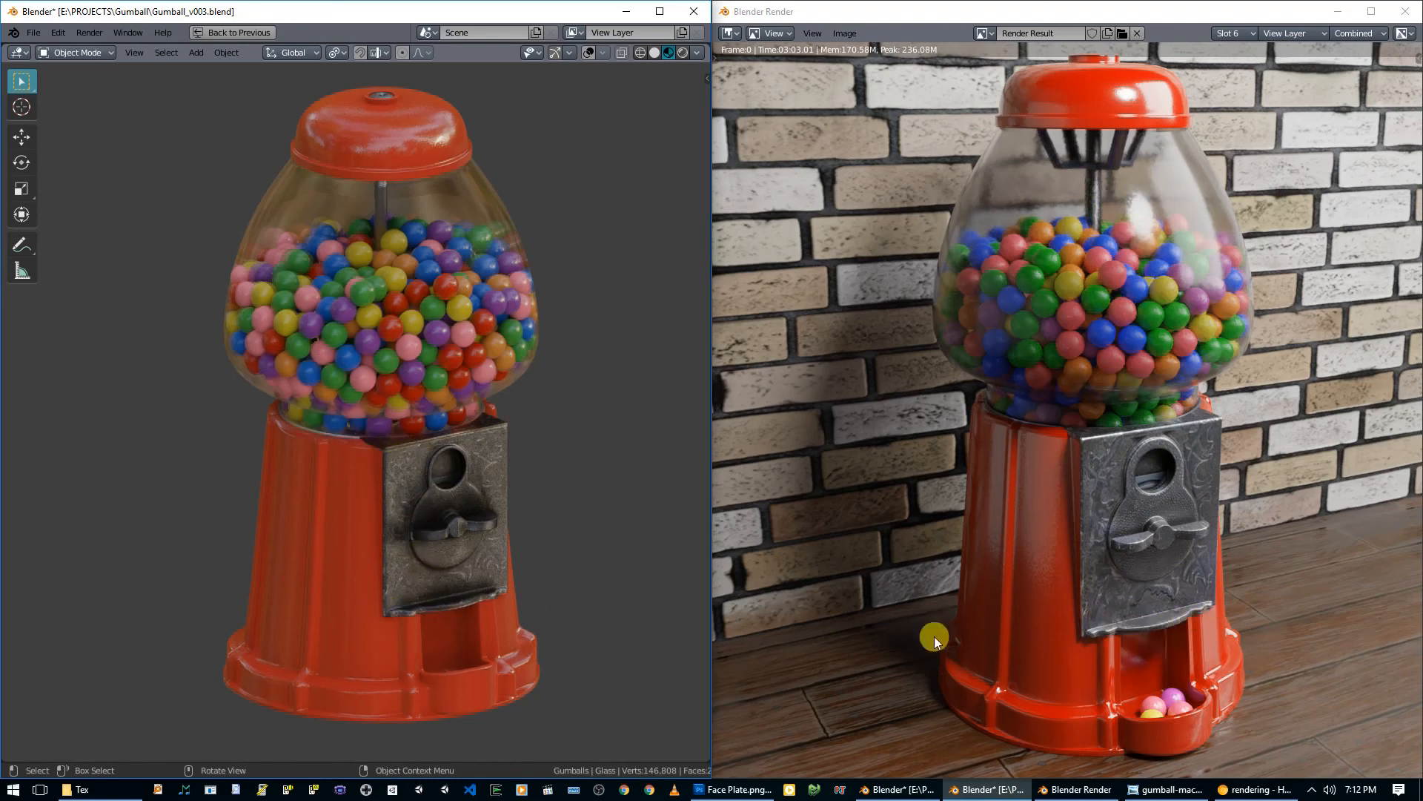
Step: Inspect the Gumball_v003.blend model from the front and sides beside the Slot 6 render, comparing the glass, lid, base and reflections
{"action": "middle_click_drag", "start_coordinate": [497, 504], "coordinate": [394, 460]}
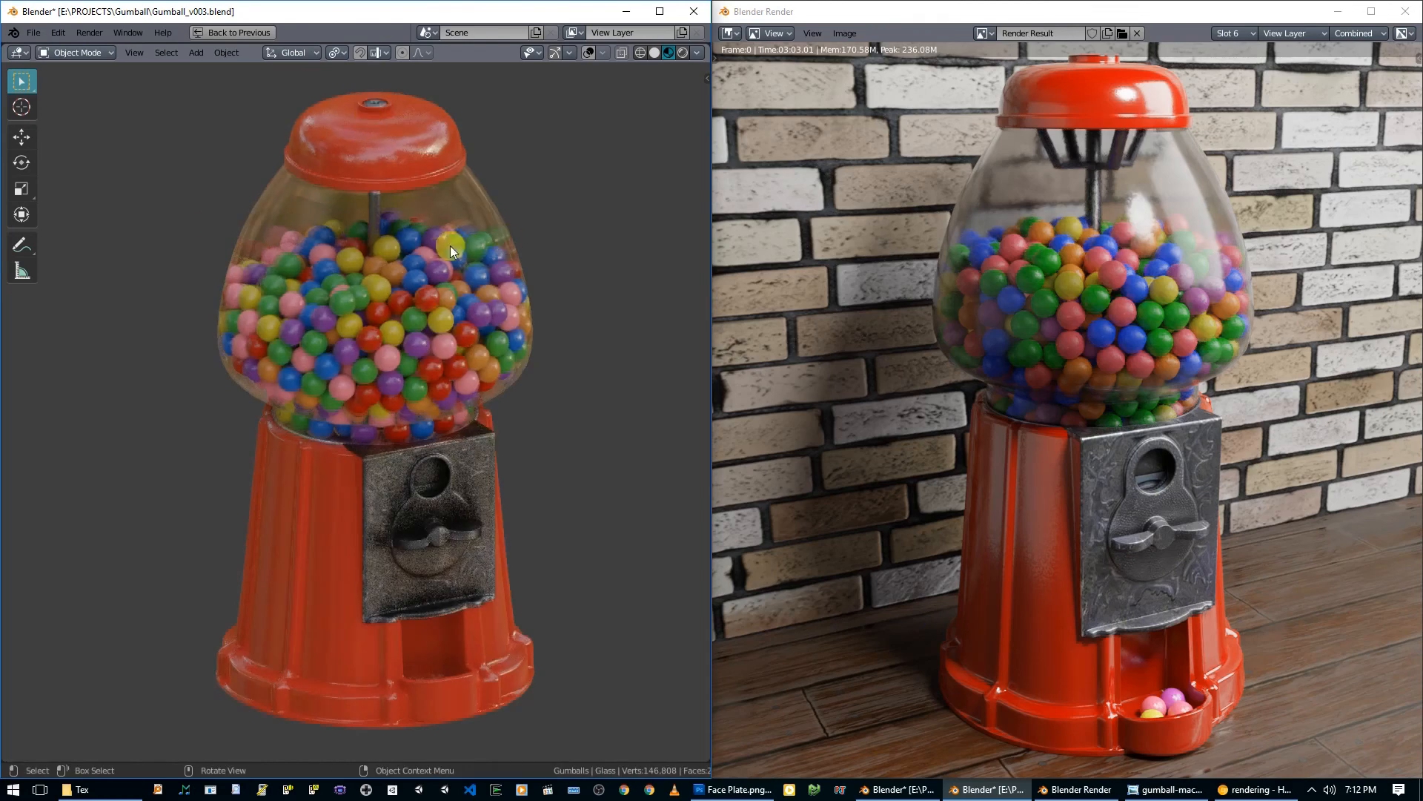
{"action": "middle_click_drag", "start_coordinate": [392, 399], "coordinate": [420, 189]}
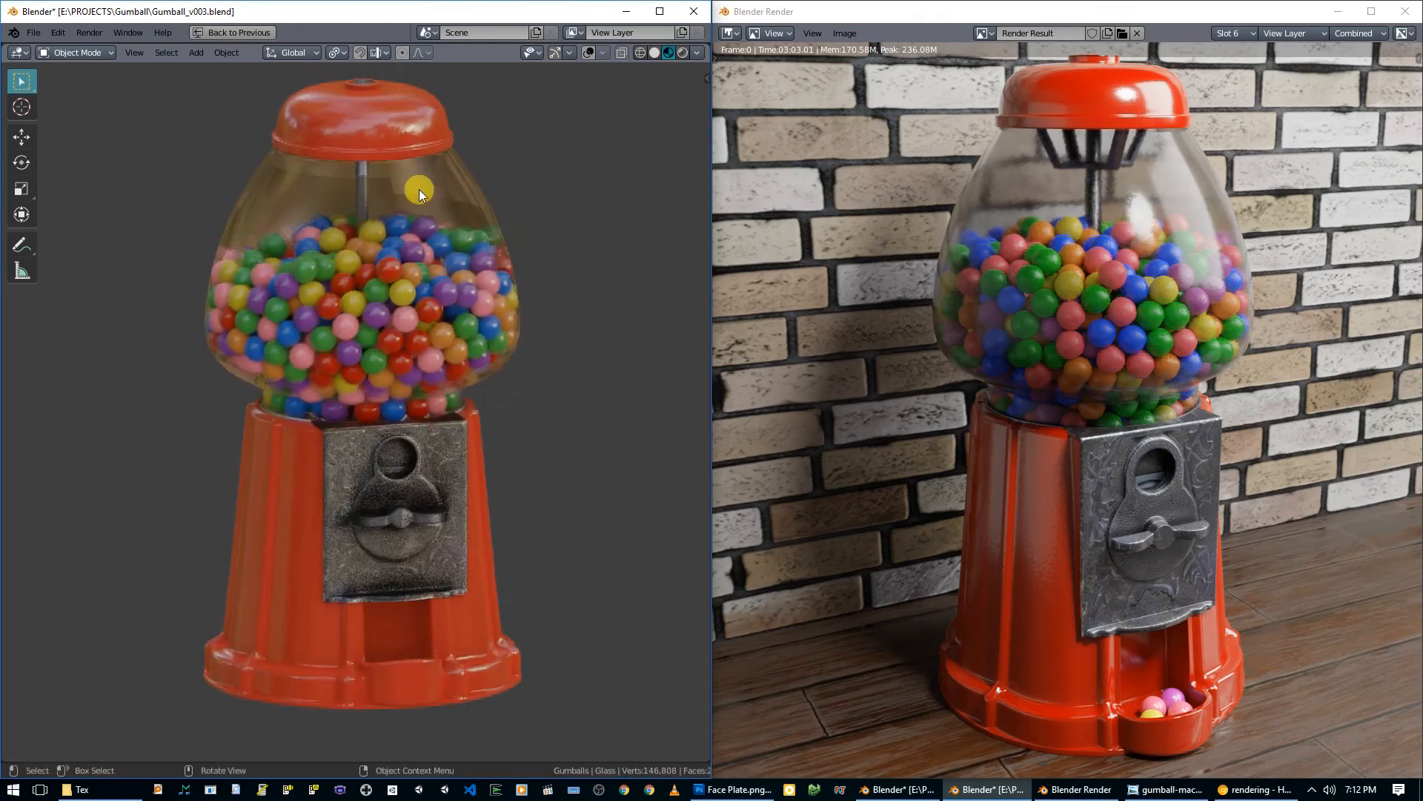
{"action": "middle_click_drag", "start_coordinate": [459, 259], "coordinate": [412, 323]}
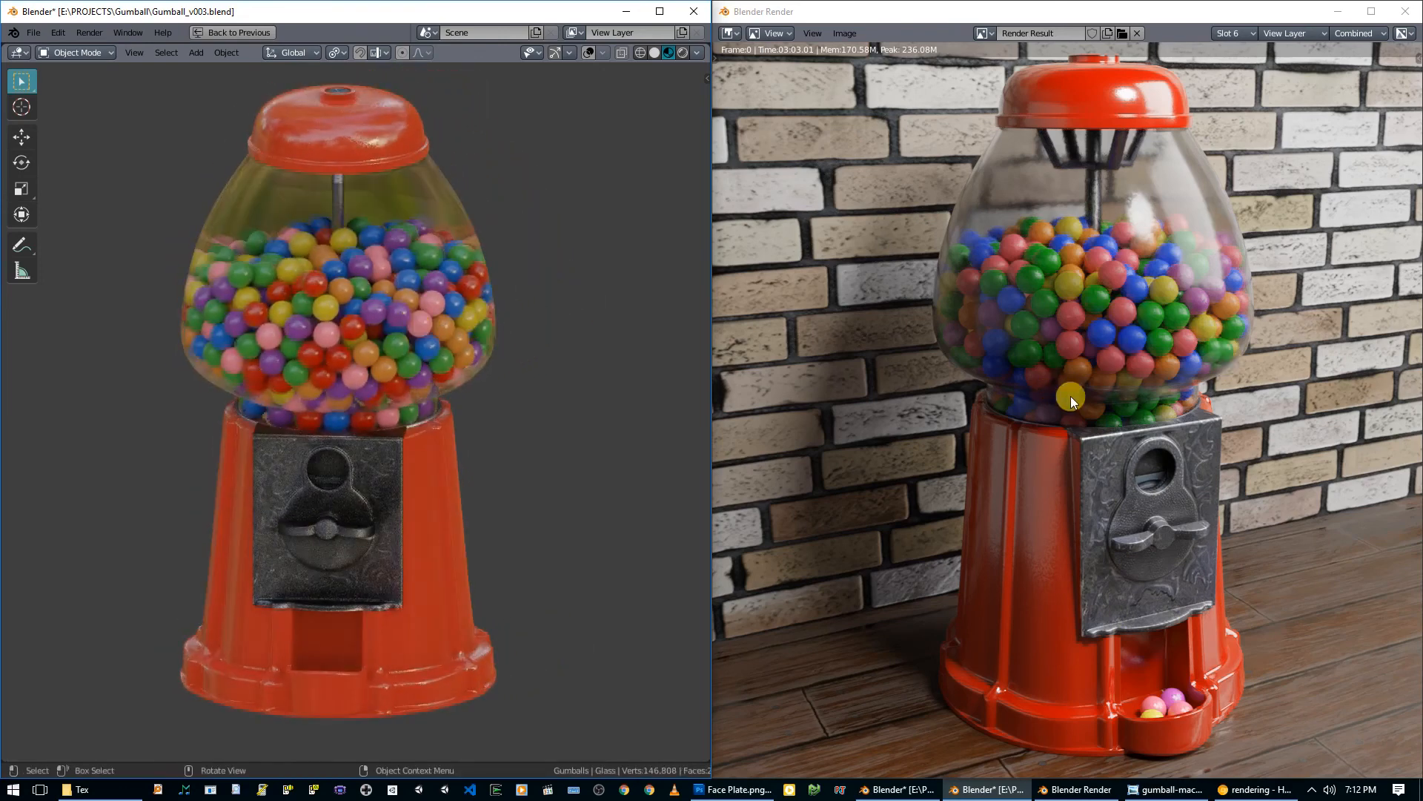
{"action": "middle_click_drag", "start_coordinate": [486, 389], "coordinate": [533, 363]}
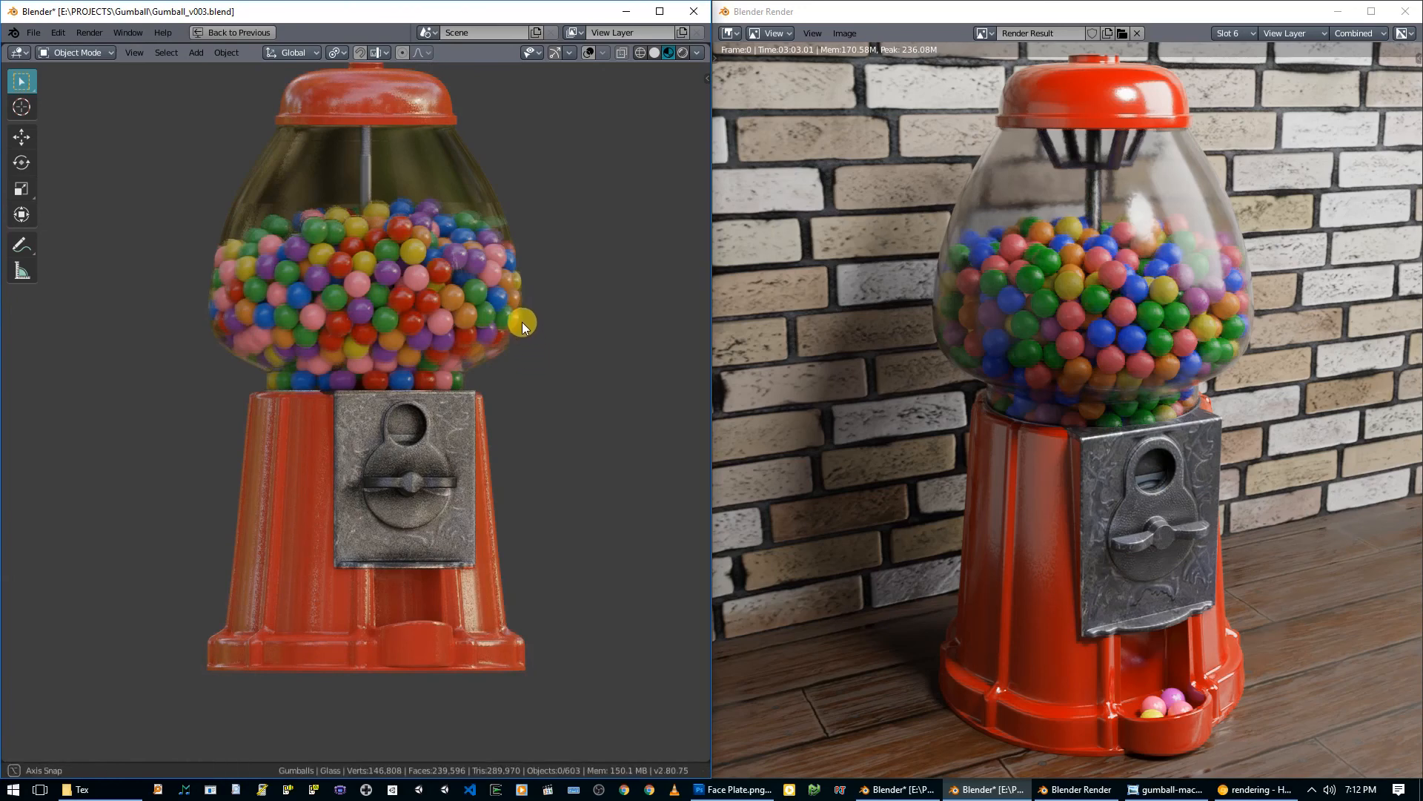
{"action": "middle_click_drag", "start_coordinate": [521, 322], "coordinate": [546, 345]}
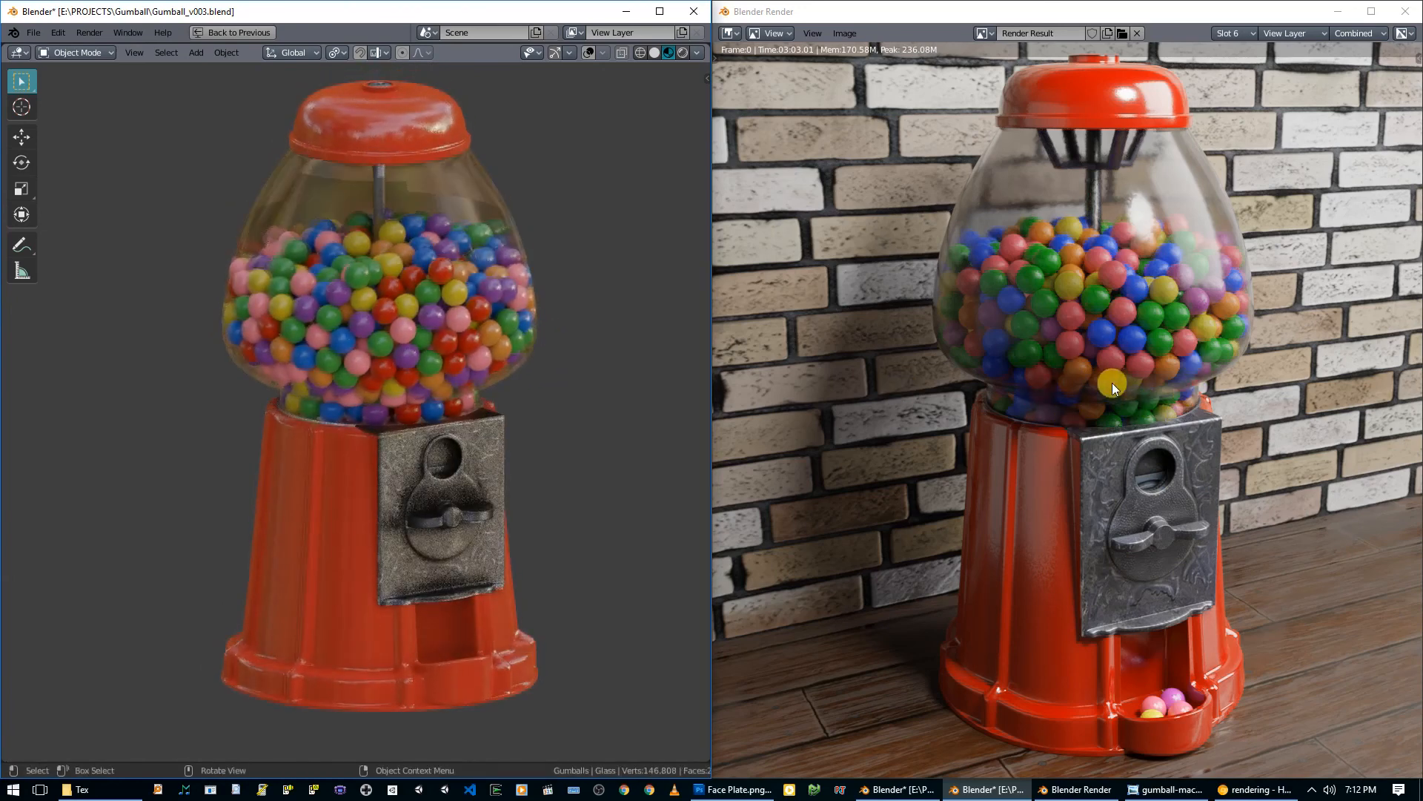
{"action": "middle_click_drag", "start_coordinate": [501, 425], "coordinate": [476, 350]}
{"action": "mouse_move", "coordinate": [438, 193]}
{"action": "middle_mouse_down"}
{"action": "mouse_move", "coordinate": [494, 207]}
{"action": "mouse_move", "coordinate": [444, 186]}
{"action": "middle_mouse_up"}
{"action": "middle_click_drag", "start_coordinate": [483, 237], "coordinate": [430, 275]}
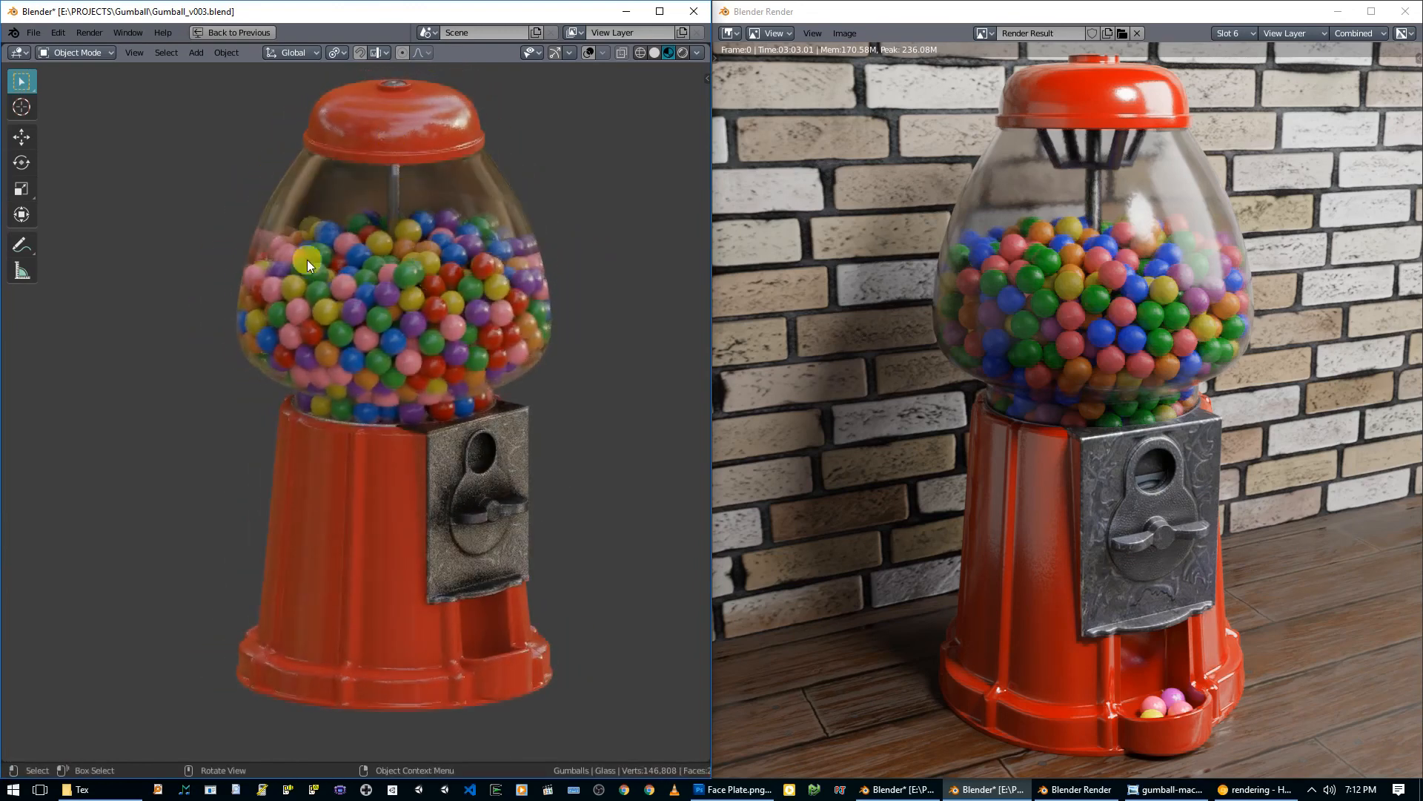
{"action": "middle_click_drag", "start_coordinate": [312, 259], "coordinate": [340, 176]}
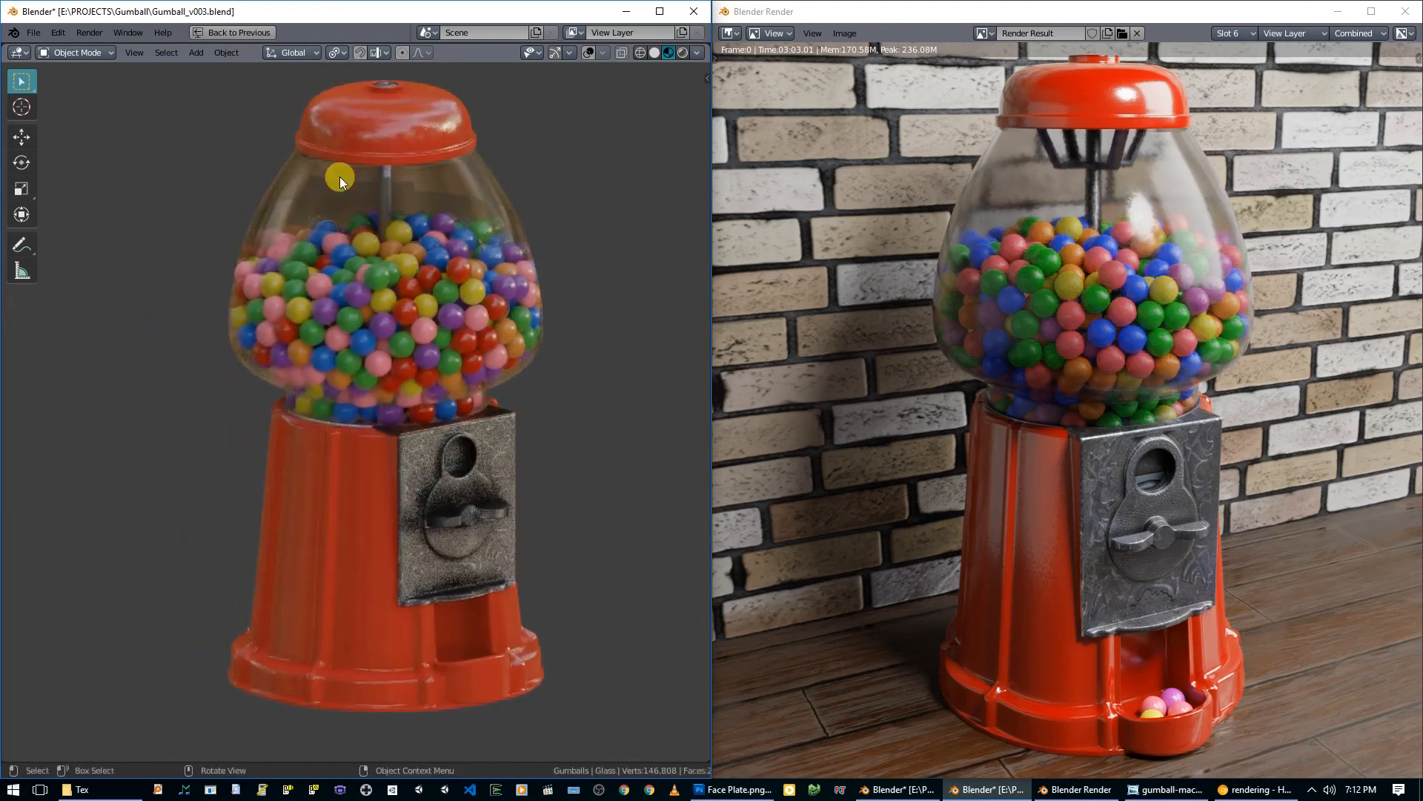
{"action": "middle_click_drag", "start_coordinate": [473, 322], "coordinate": [507, 321]}
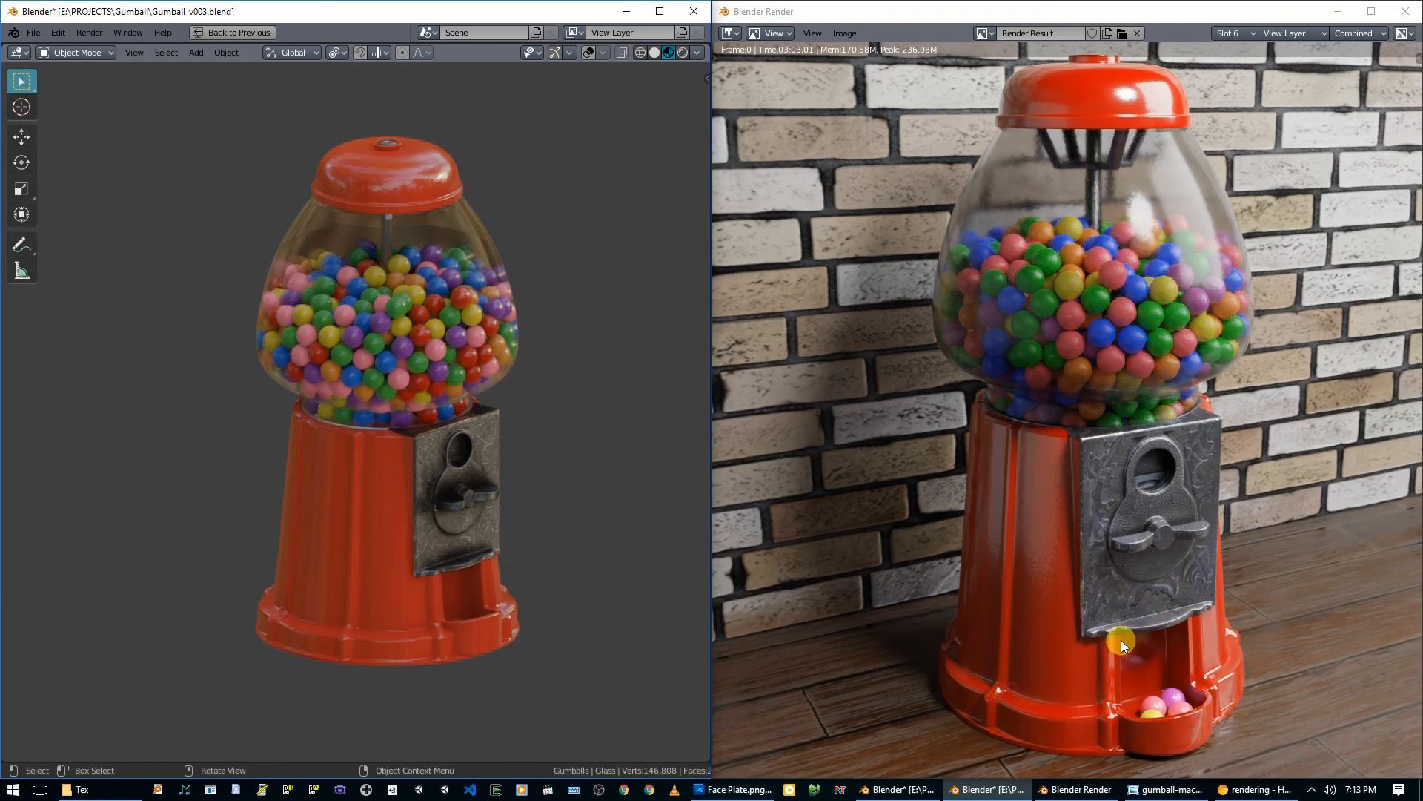
{"action": "middle_click_drag", "start_coordinate": [552, 541], "coordinate": [485, 527]}
{"action": "scroll", "coordinate": [485, 527], "scroll_direction": "up", "scroll_amount": 2}
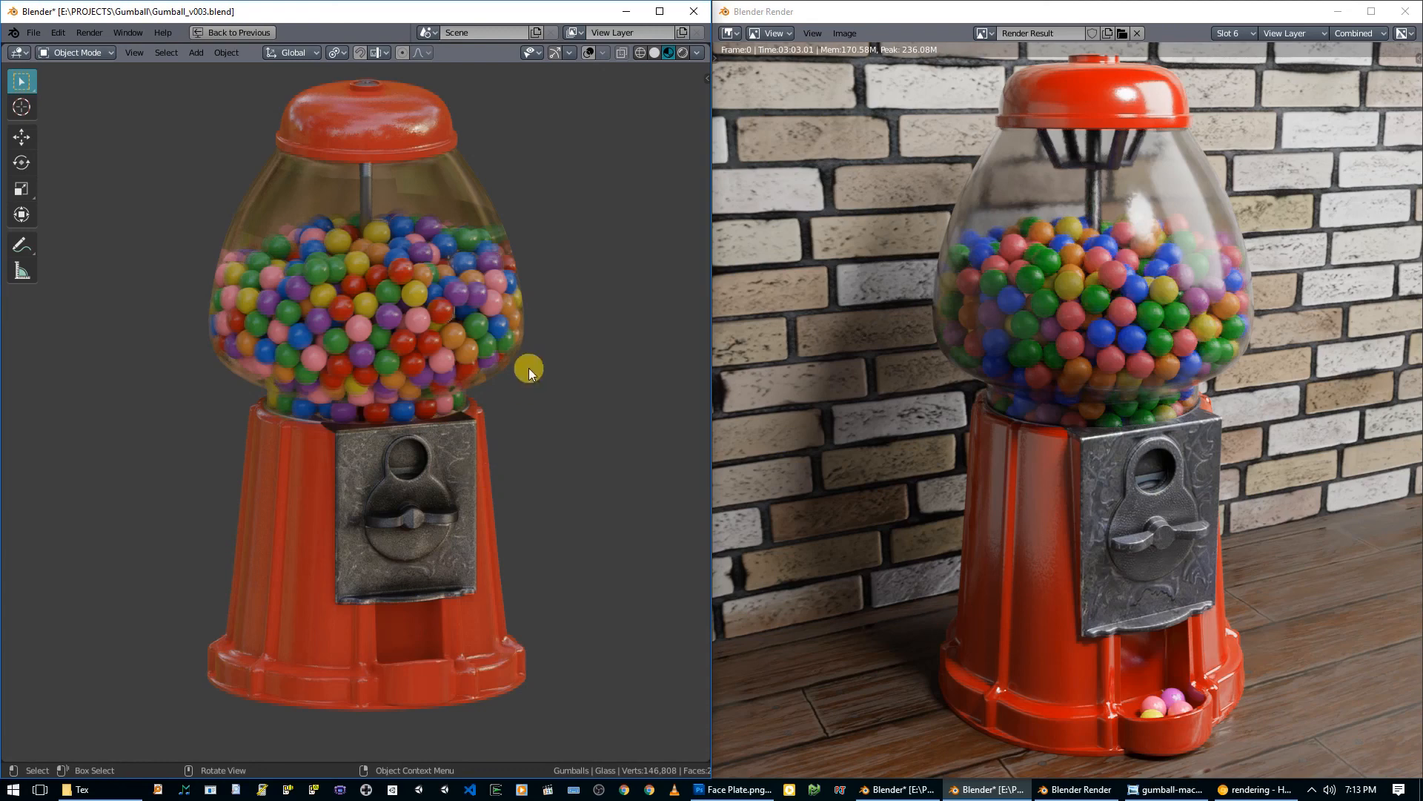
Step: Switch to the reference photos and compare the face plate relief and dispenser flap between the close-up and the empty machine
{"action": "left_click", "coordinate": [1152, 792]}
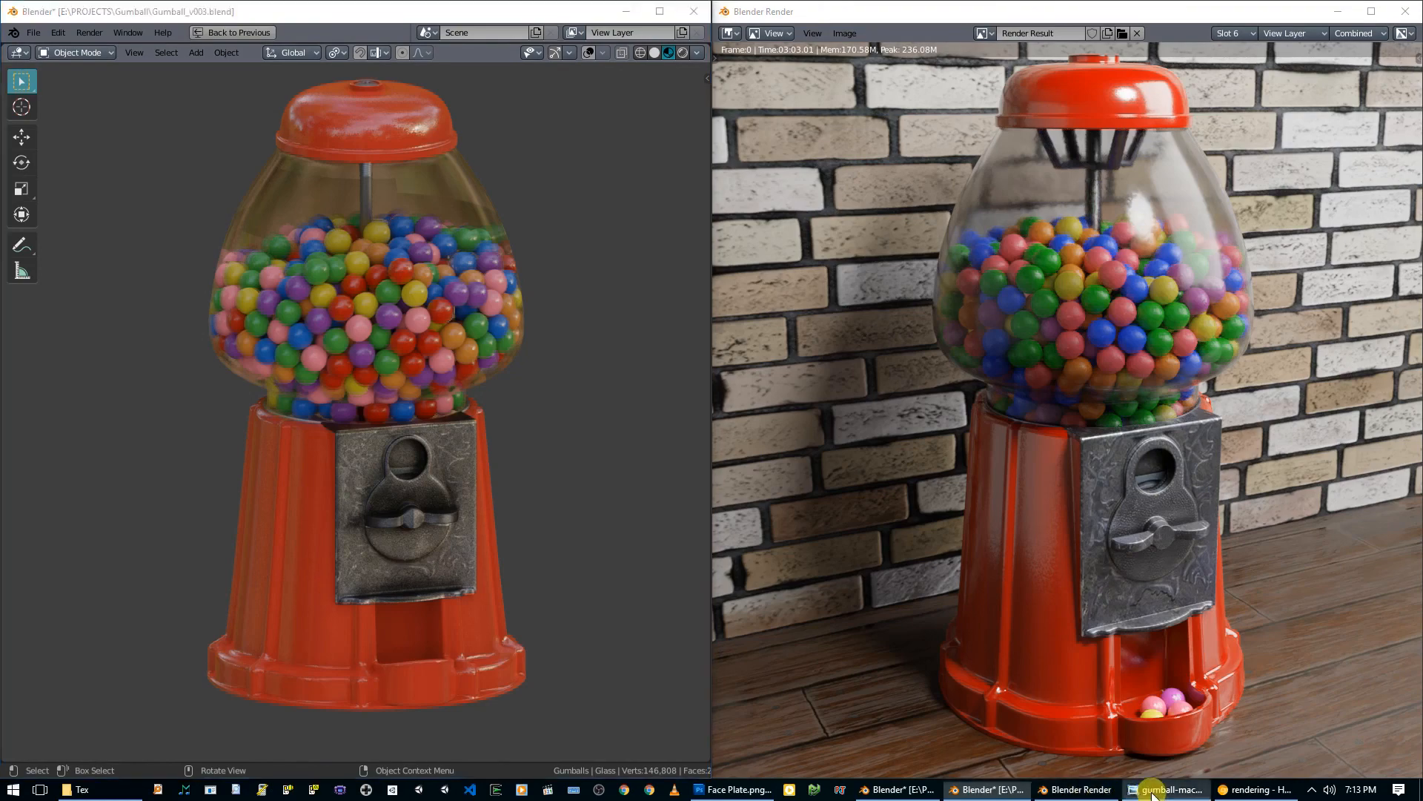
{"action": "scroll", "coordinate": [773, 501], "scroll_direction": "down", "scroll_amount": 1}
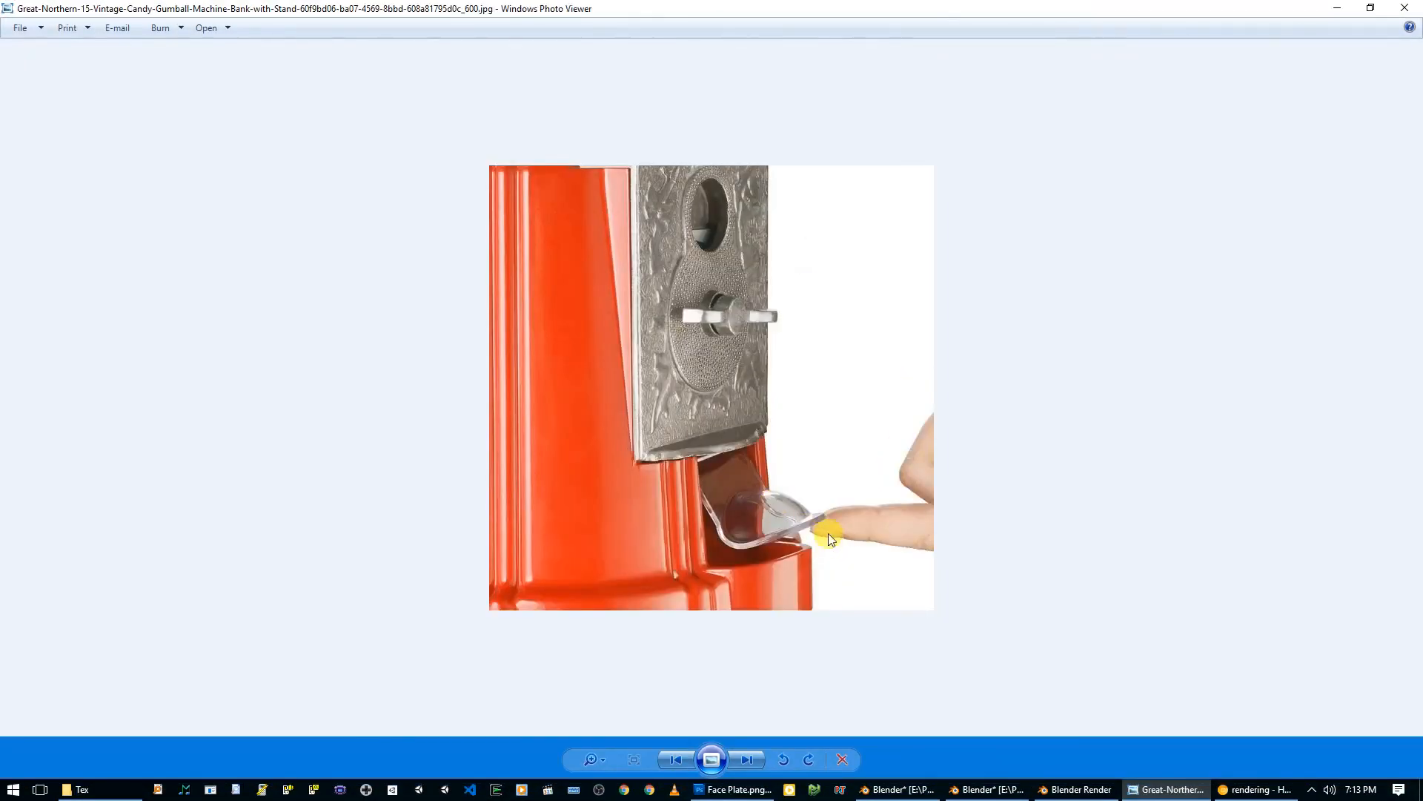
{"action": "scroll", "coordinate": [829, 532], "scroll_direction": "down", "scroll_amount": 1}
{"action": "scroll", "coordinate": [776, 550], "scroll_direction": "down", "scroll_amount": 1}
{"action": "scroll", "coordinate": [786, 553], "scroll_direction": "up", "scroll_amount": 1}
{"action": "scroll", "coordinate": [786, 553], "scroll_direction": "down", "scroll_amount": 1}
{"action": "scroll", "coordinate": [777, 556], "scroll_direction": "up", "scroll_amount": 1}
{"action": "scroll", "coordinate": [777, 556], "scroll_direction": "down", "scroll_amount": 1}
{"action": "scroll", "coordinate": [771, 548], "scroll_direction": "up", "scroll_amount": 1}
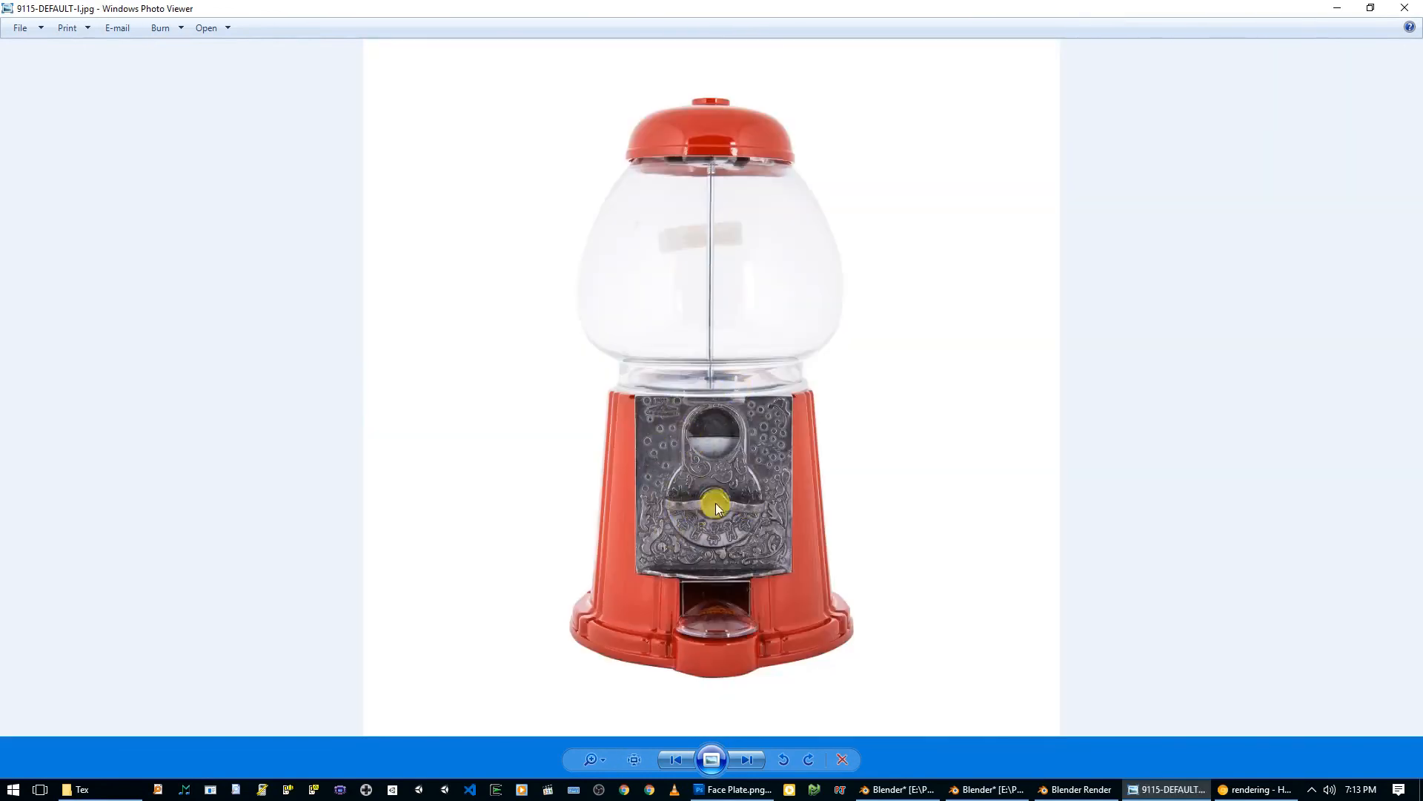
{"action": "scroll", "coordinate": [714, 502], "scroll_direction": "down", "scroll_amount": 1}
{"action": "scroll", "coordinate": [707, 540], "scroll_direction": "up", "scroll_amount": 1}
{"action": "scroll", "coordinate": [652, 645], "scroll_direction": "up", "scroll_amount": 1}
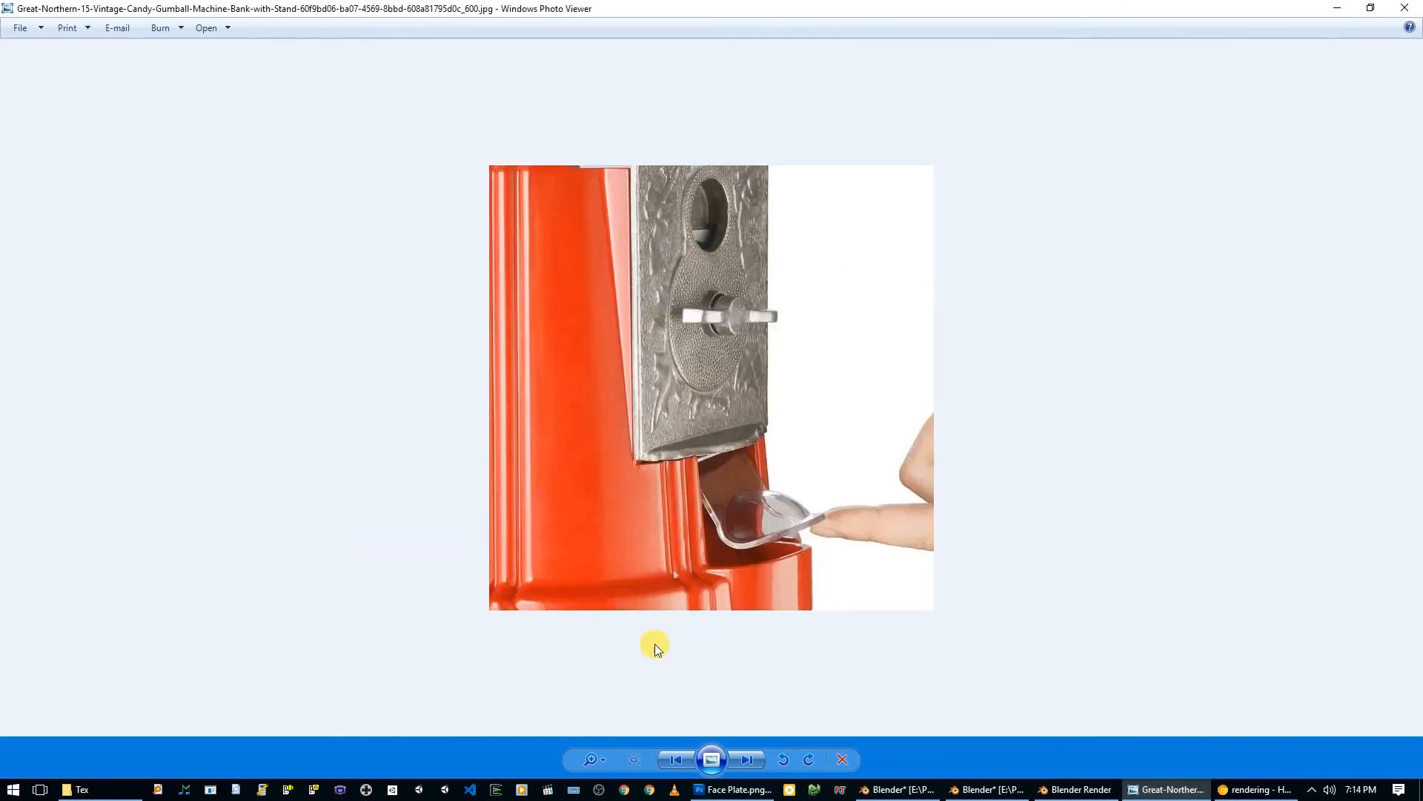
{"action": "scroll", "coordinate": [697, 618], "scroll_direction": "down", "scroll_amount": 2}
{"action": "scroll", "coordinate": [653, 660], "scroll_direction": "up", "scroll_amount": 1}
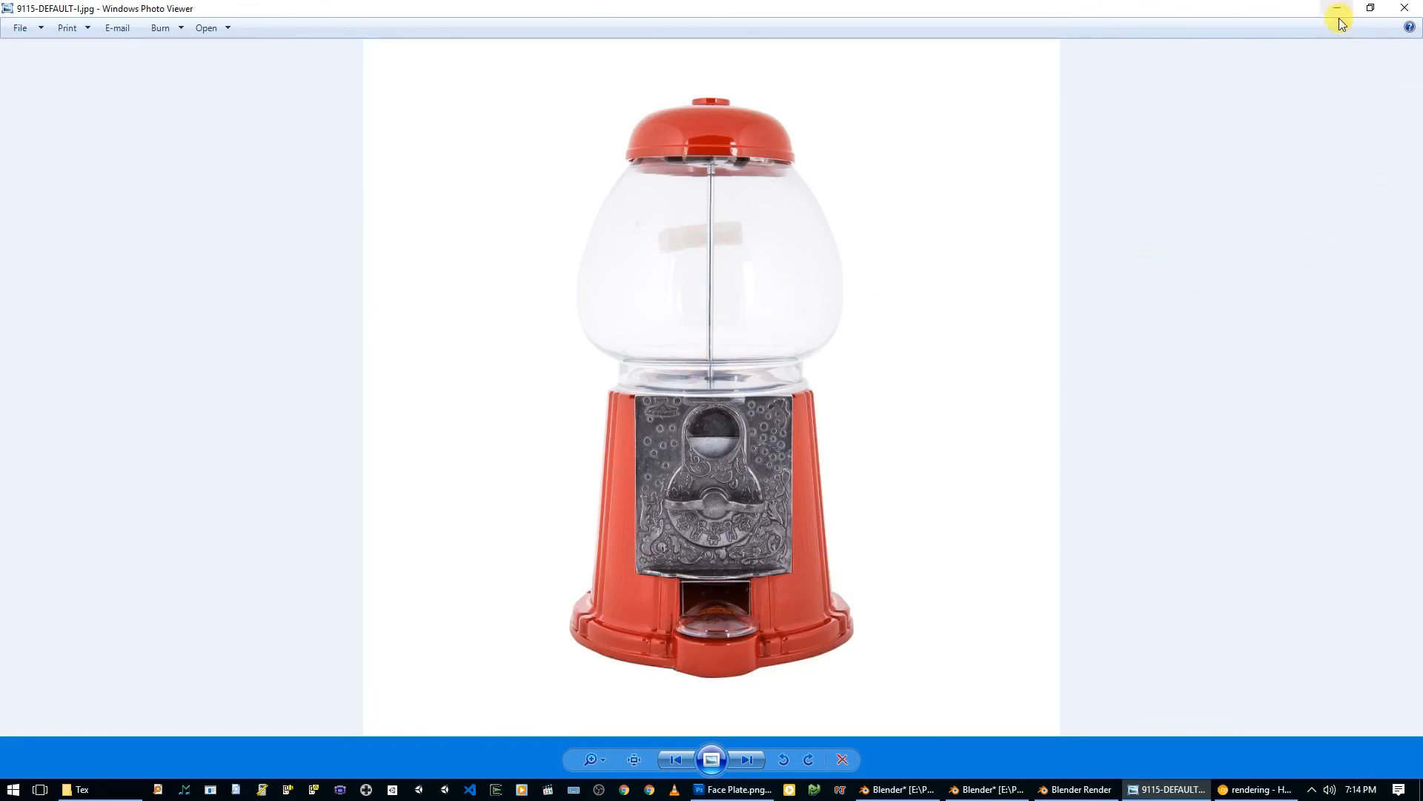
{"action": "left_click", "coordinate": [1167, 789]}
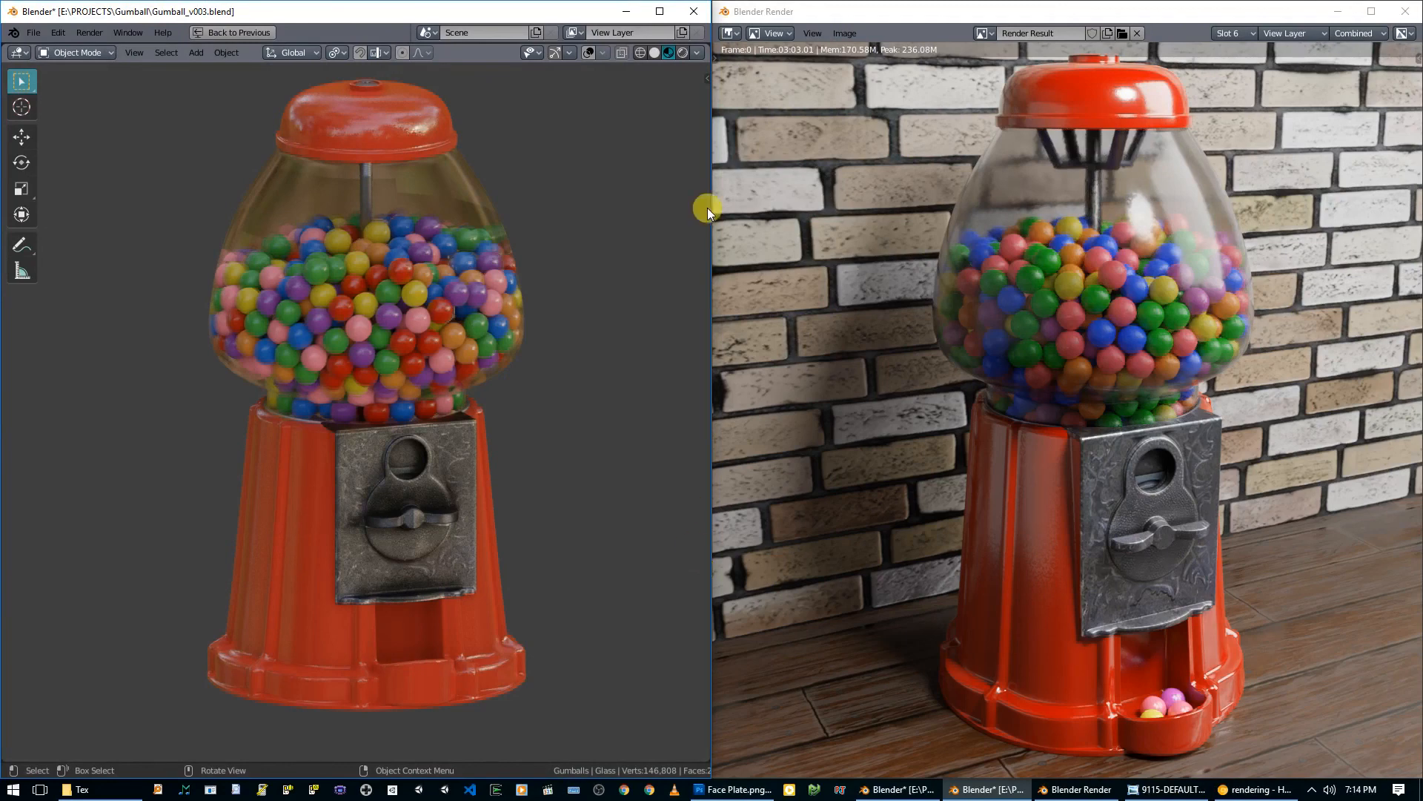
Step: Close the Gumball_v003.blend window and enlarge the Slot 6 render window to full screen
{"action": "mouse_move", "coordinate": [435, 390]}
{"action": "middle_mouse_down"}
{"action": "mouse_move", "coordinate": [329, 387]}
{"action": "mouse_move", "coordinate": [385, 367]}
{"action": "mouse_move", "coordinate": [451, 391]}
{"action": "middle_mouse_up"}
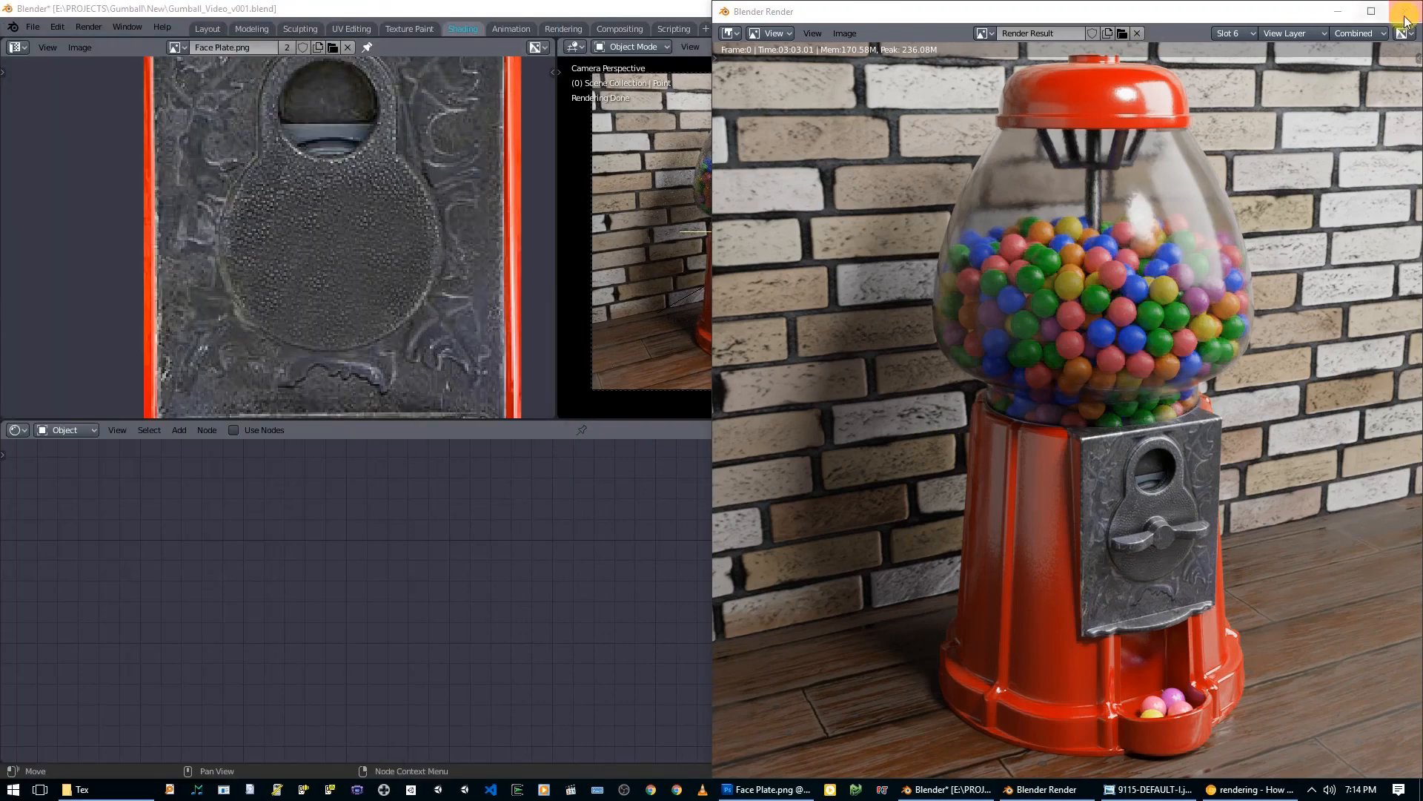
{"action": "left_click", "coordinate": [1371, 12]}
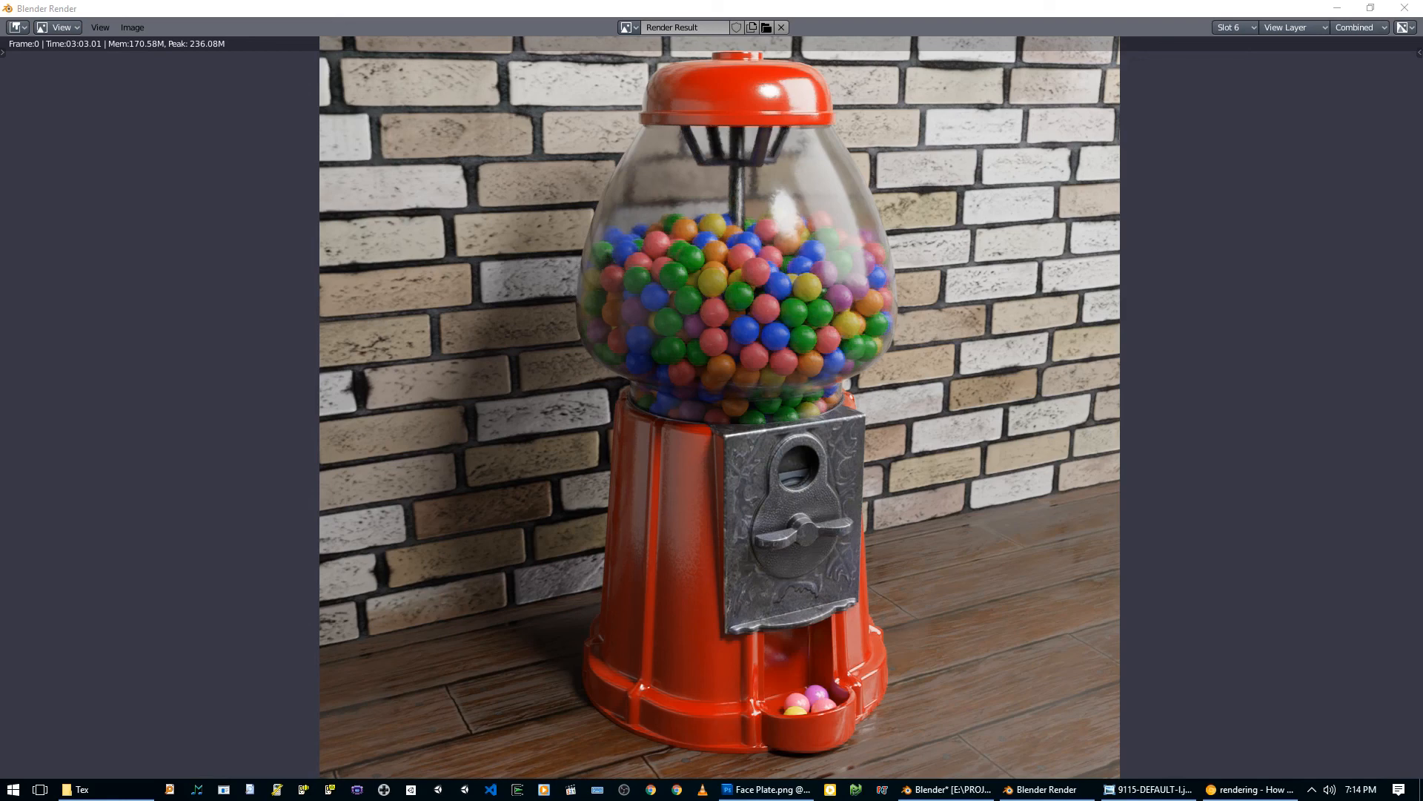
Step: Switch to the web browser, open the author's personal website in a new tab and go to its contact page
{"action": "left_click", "coordinate": [1294, 788]}
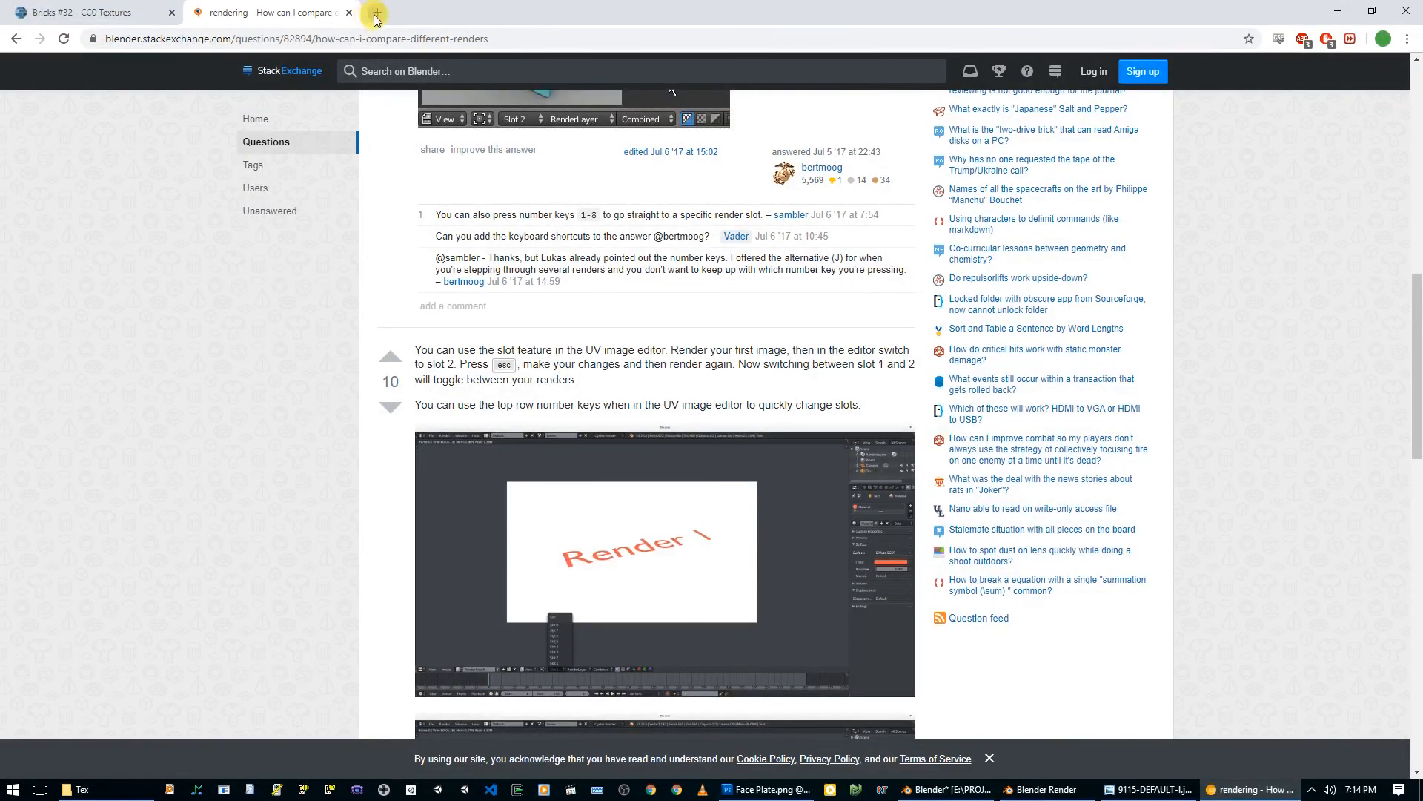
{"action": "left_click", "coordinate": [375, 13]}
{"action": "type", "text": "gmiller"}
{"action": "key", "text": "Return"}
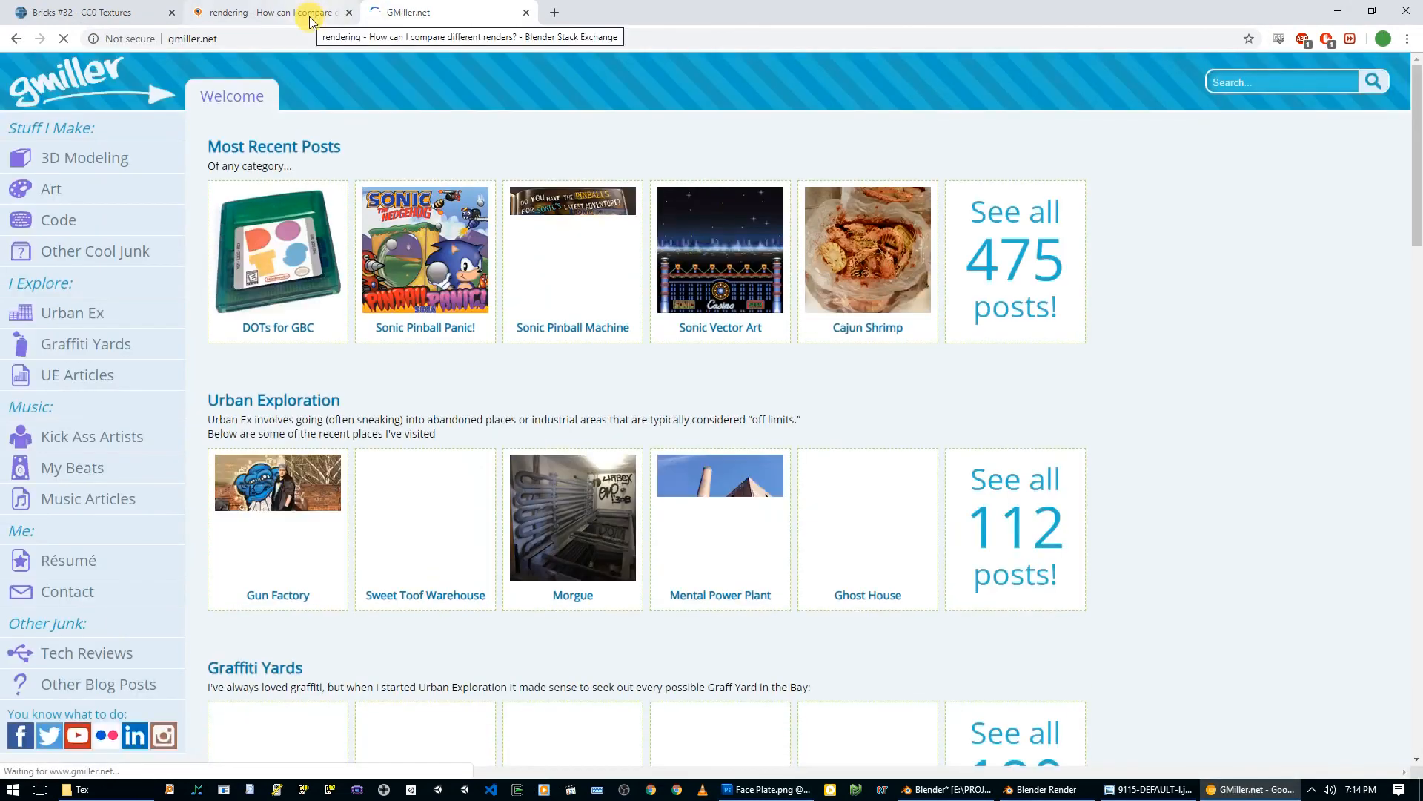
{"action": "left_click", "coordinate": [81, 590]}
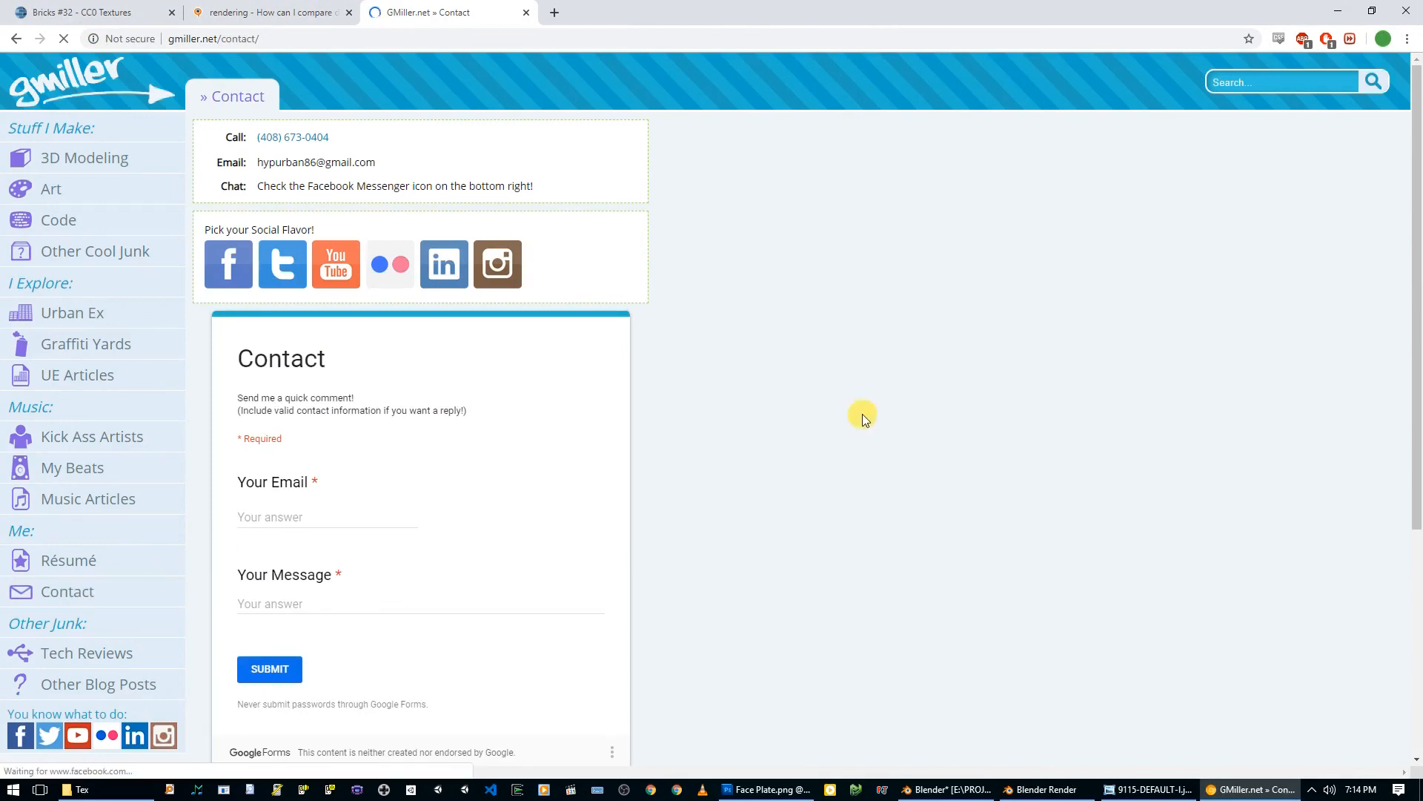
Step: Examine the contact form, Messenger chat and e-mail field on the contact page, and close the tab to return to the Slot 6 render
{"action": "scroll", "coordinate": [362, 464], "scroll_direction": "down", "scroll_amount": 3}
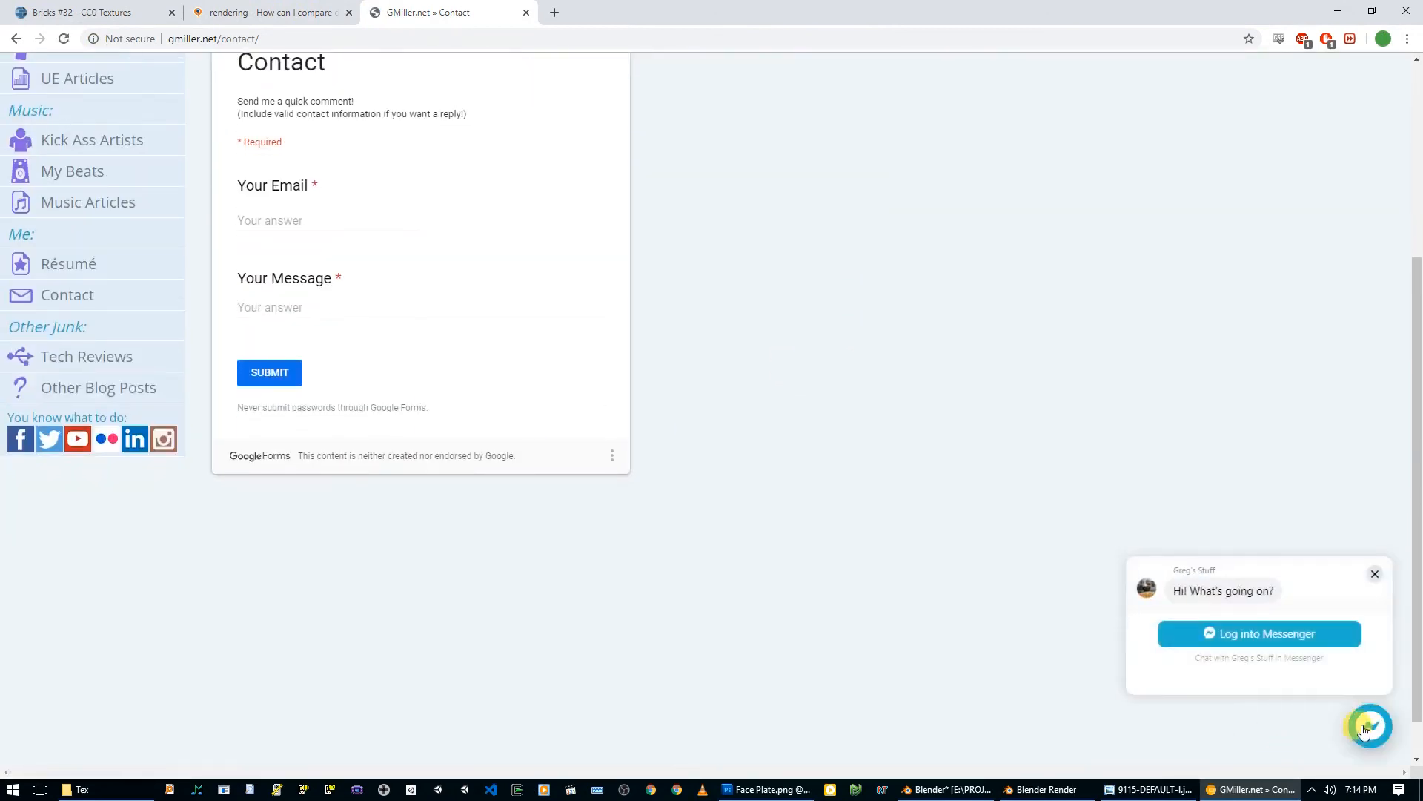
{"action": "left_click", "coordinate": [1364, 730]}
{"action": "left_click", "coordinate": [1364, 730]}
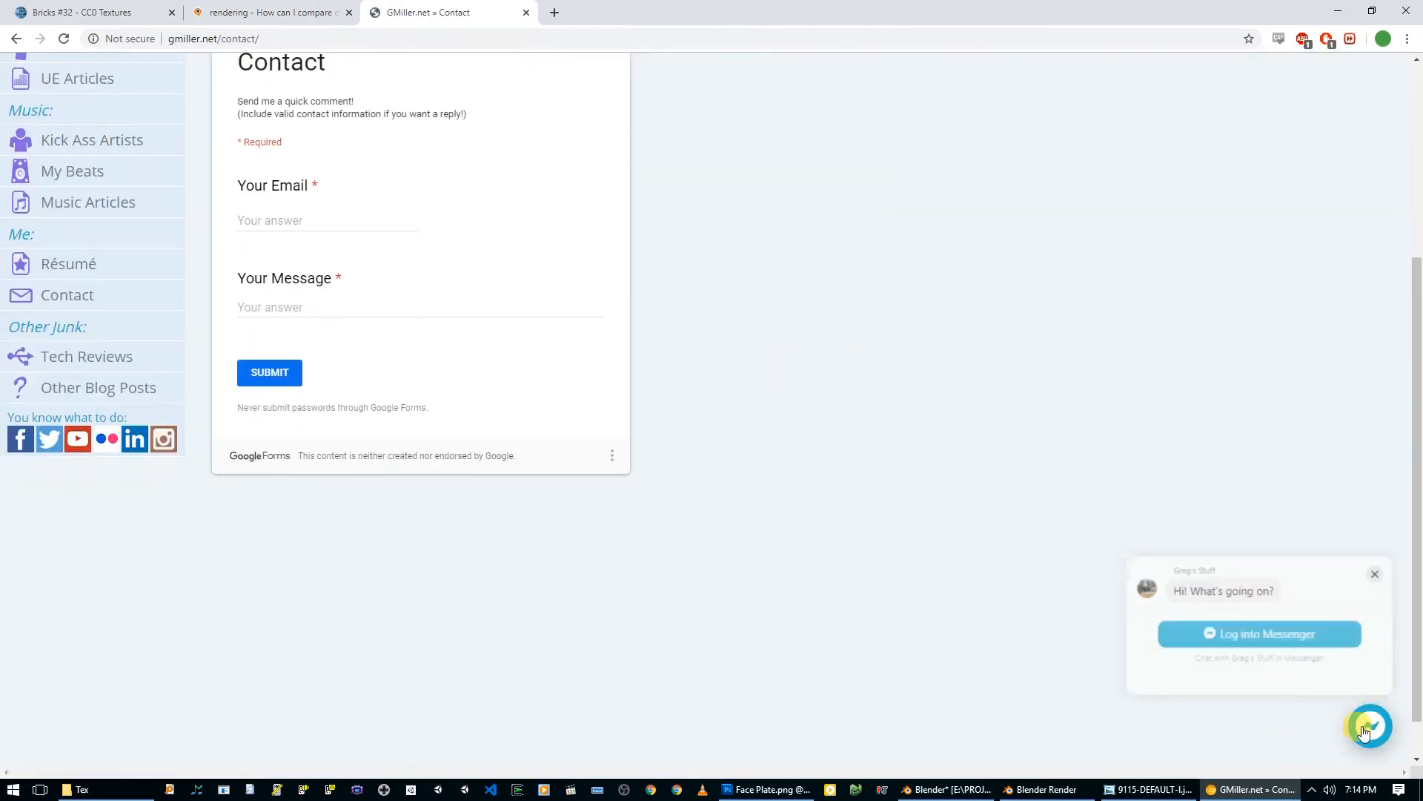
{"action": "scroll", "coordinate": [788, 439], "scroll_direction": "up", "scroll_amount": 4}
{"action": "left_click_drag", "start_coordinate": [381, 162], "coordinate": [230, 162]}
{"action": "left_click", "coordinate": [712, 257]}
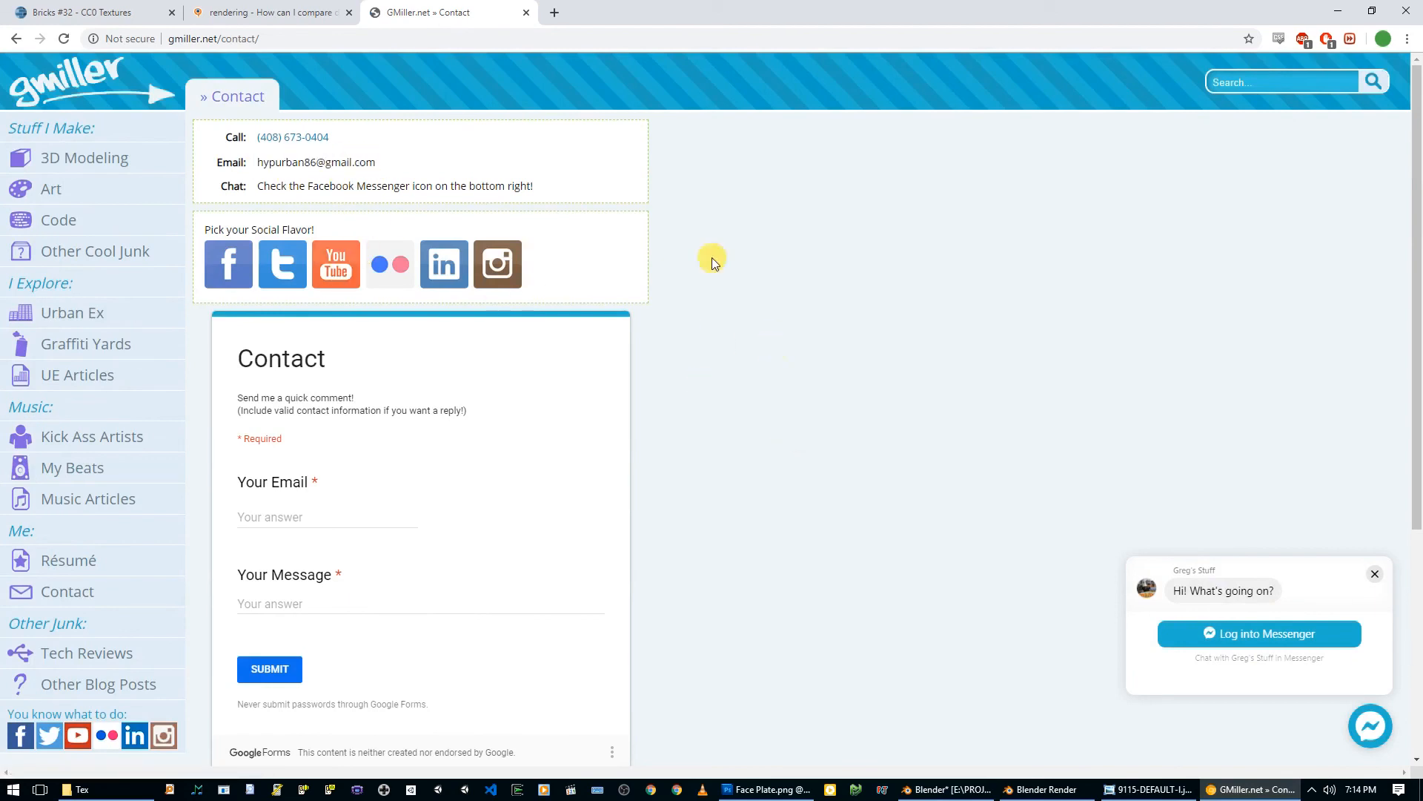
{"action": "left_click", "coordinate": [526, 13]}
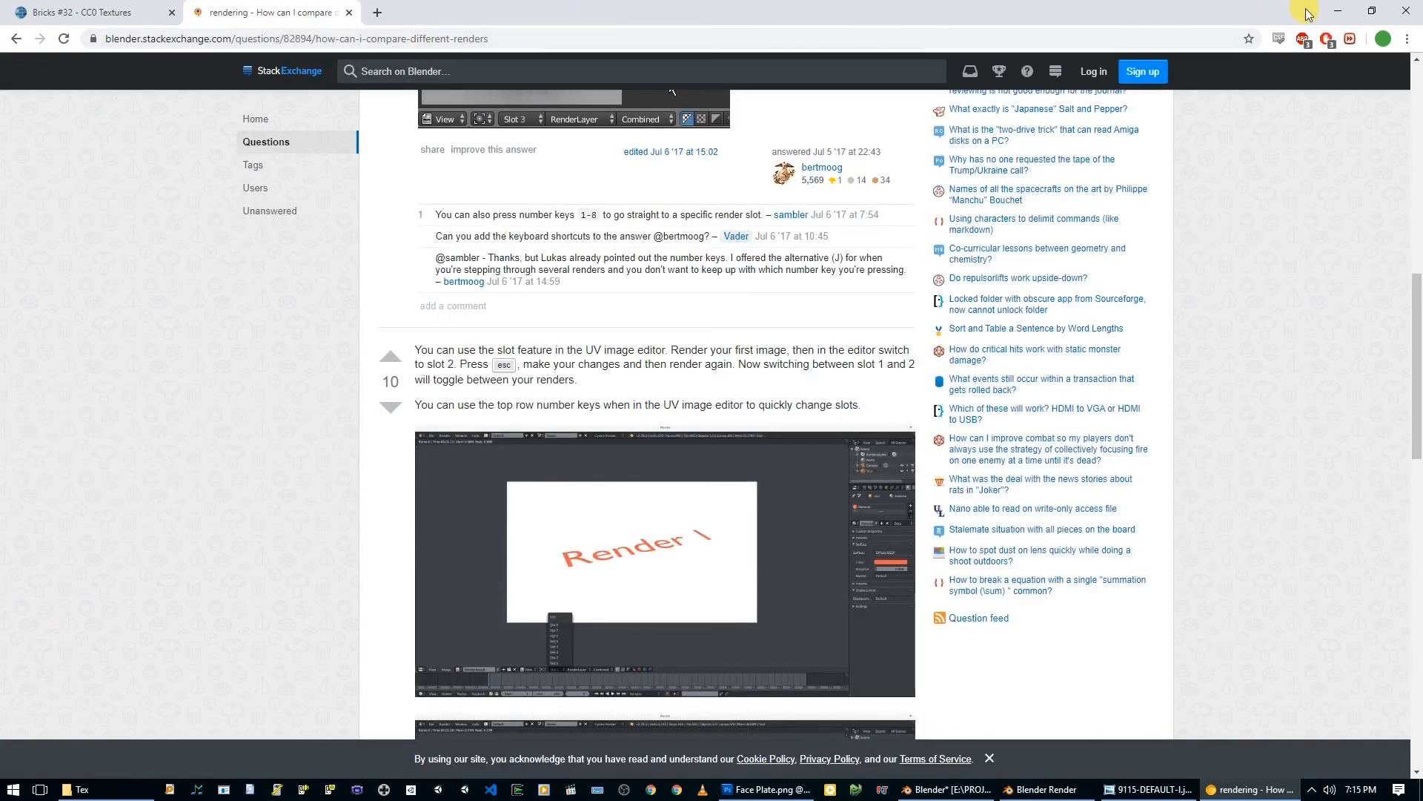
{"action": "left_click", "coordinate": [1338, 11]}
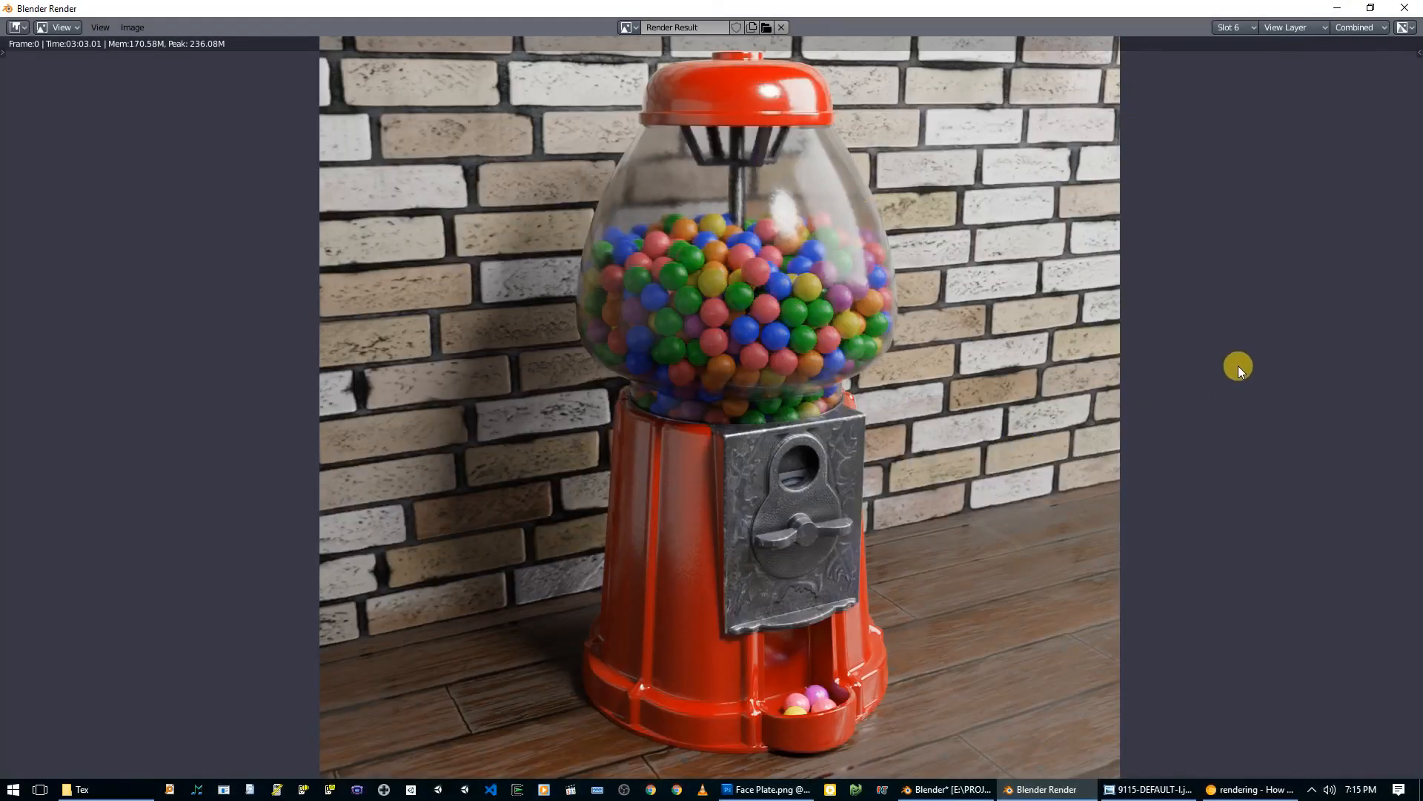